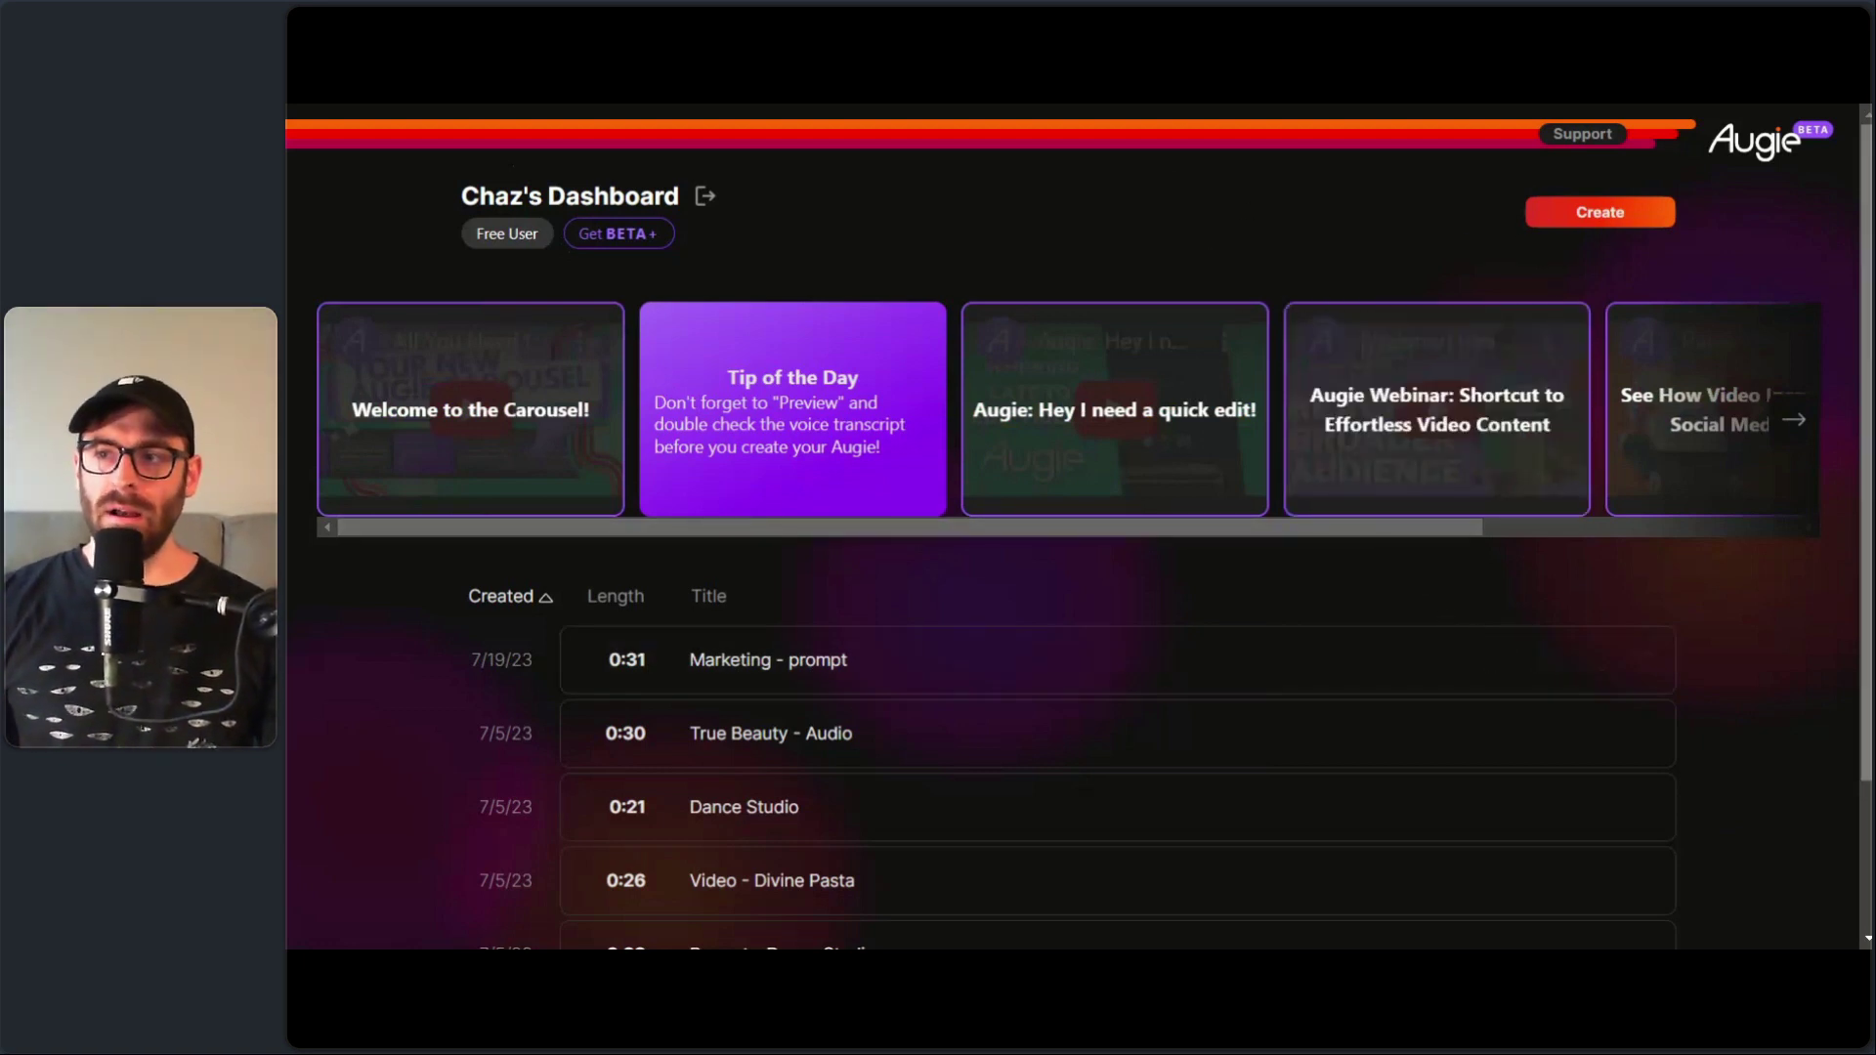
- Look through the dashboard's list of existing videos and the carousel of tips and tutorials
scroll(1806, 361, down, 2)
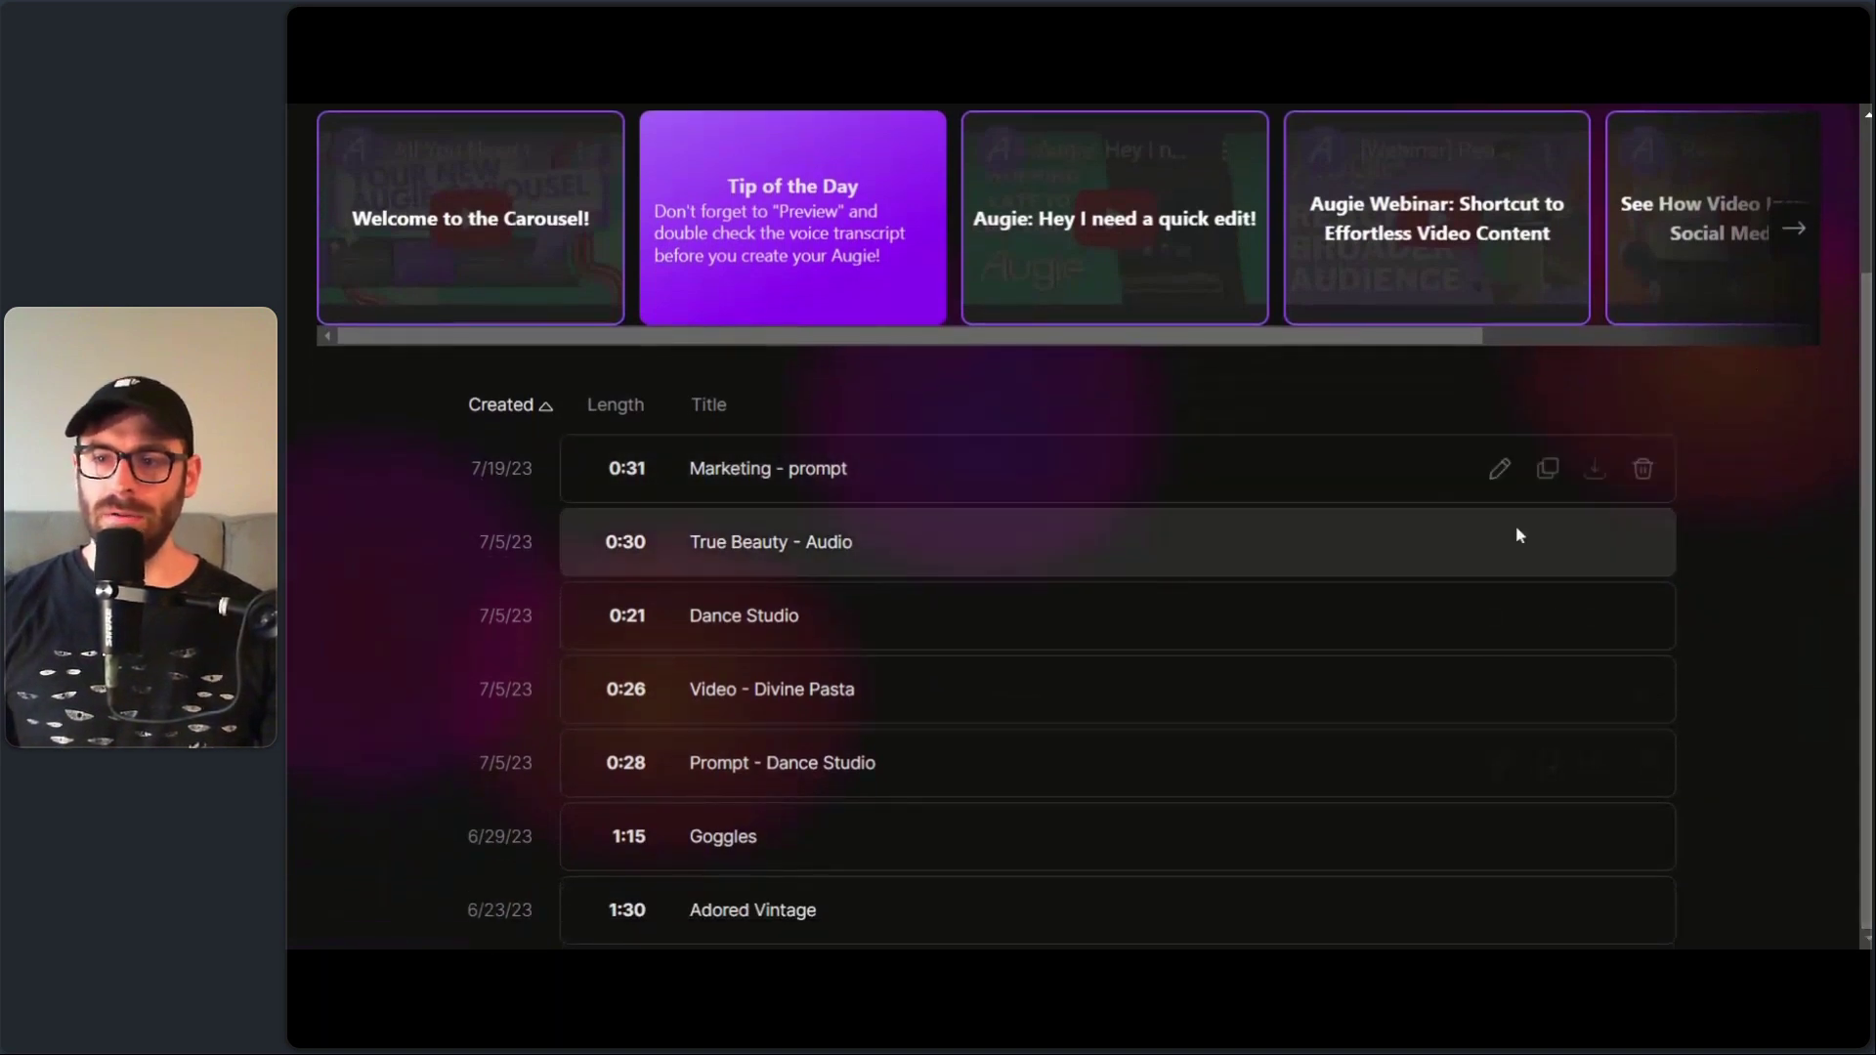
scroll(1866, 441, up, 2)
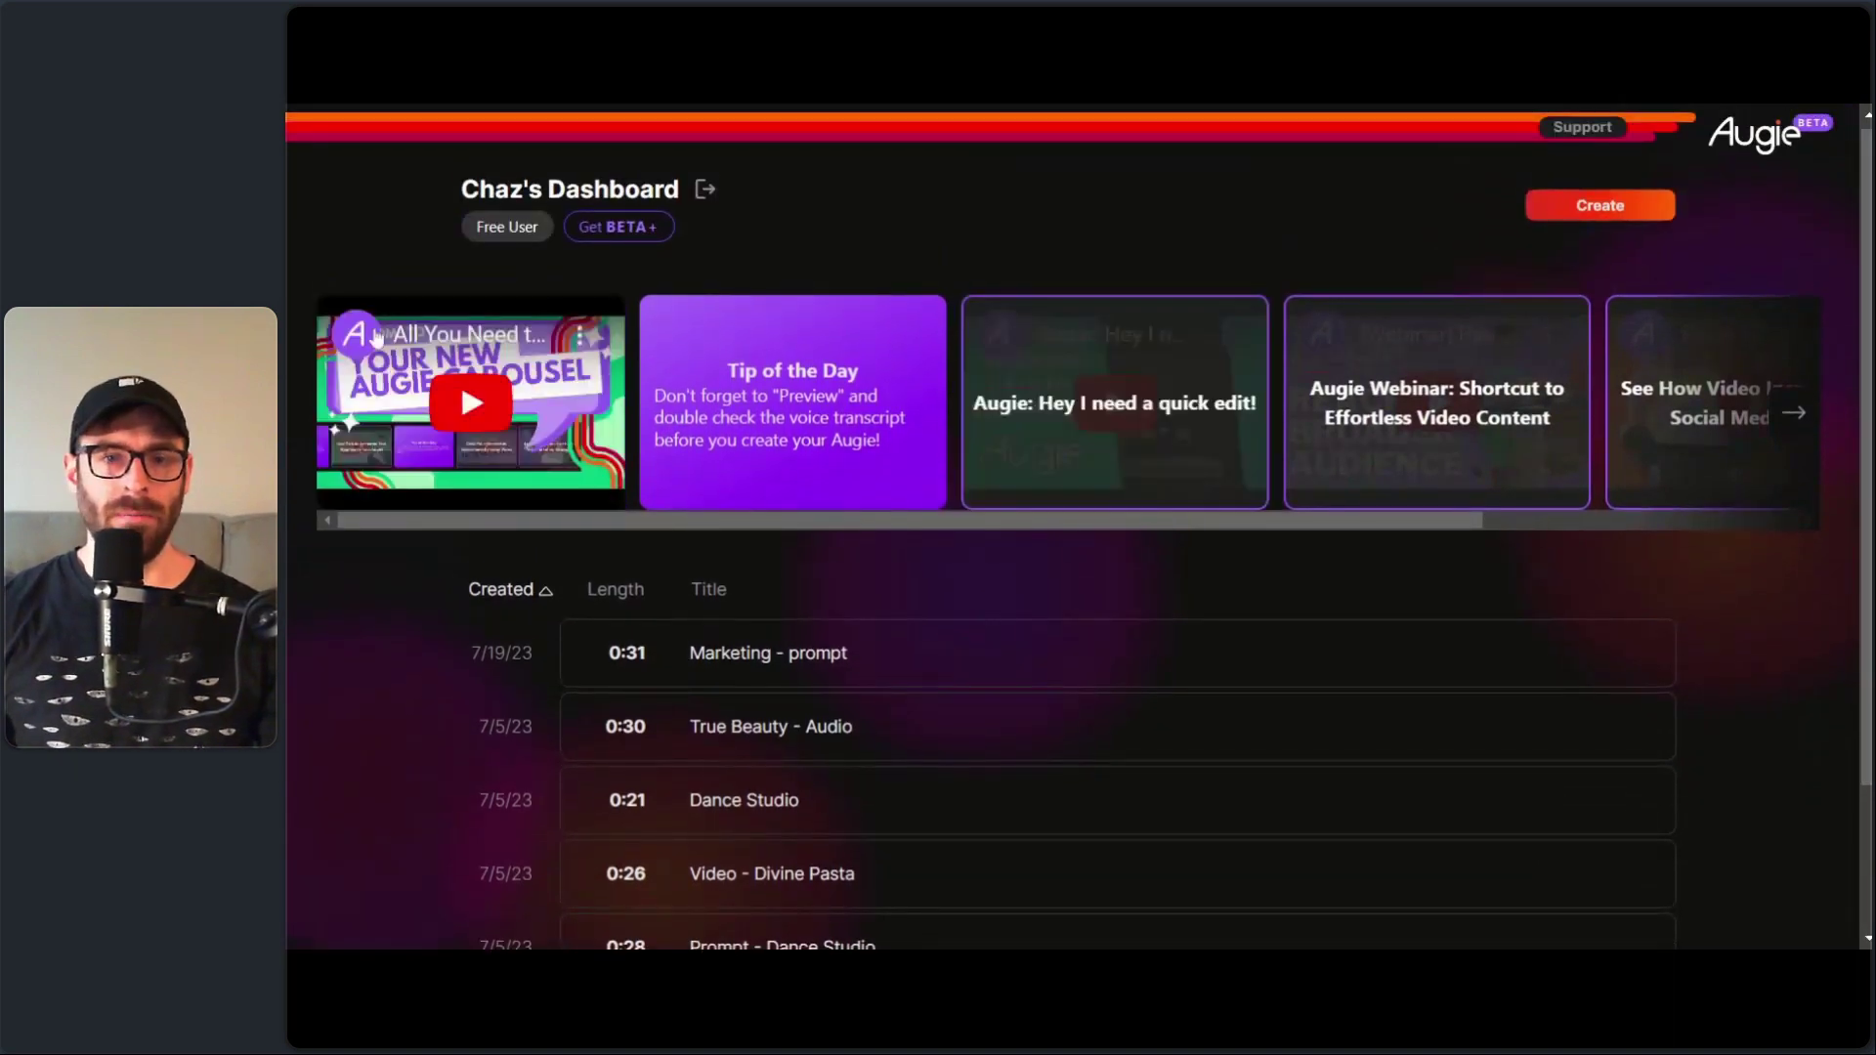
mouse_move(332, 318)
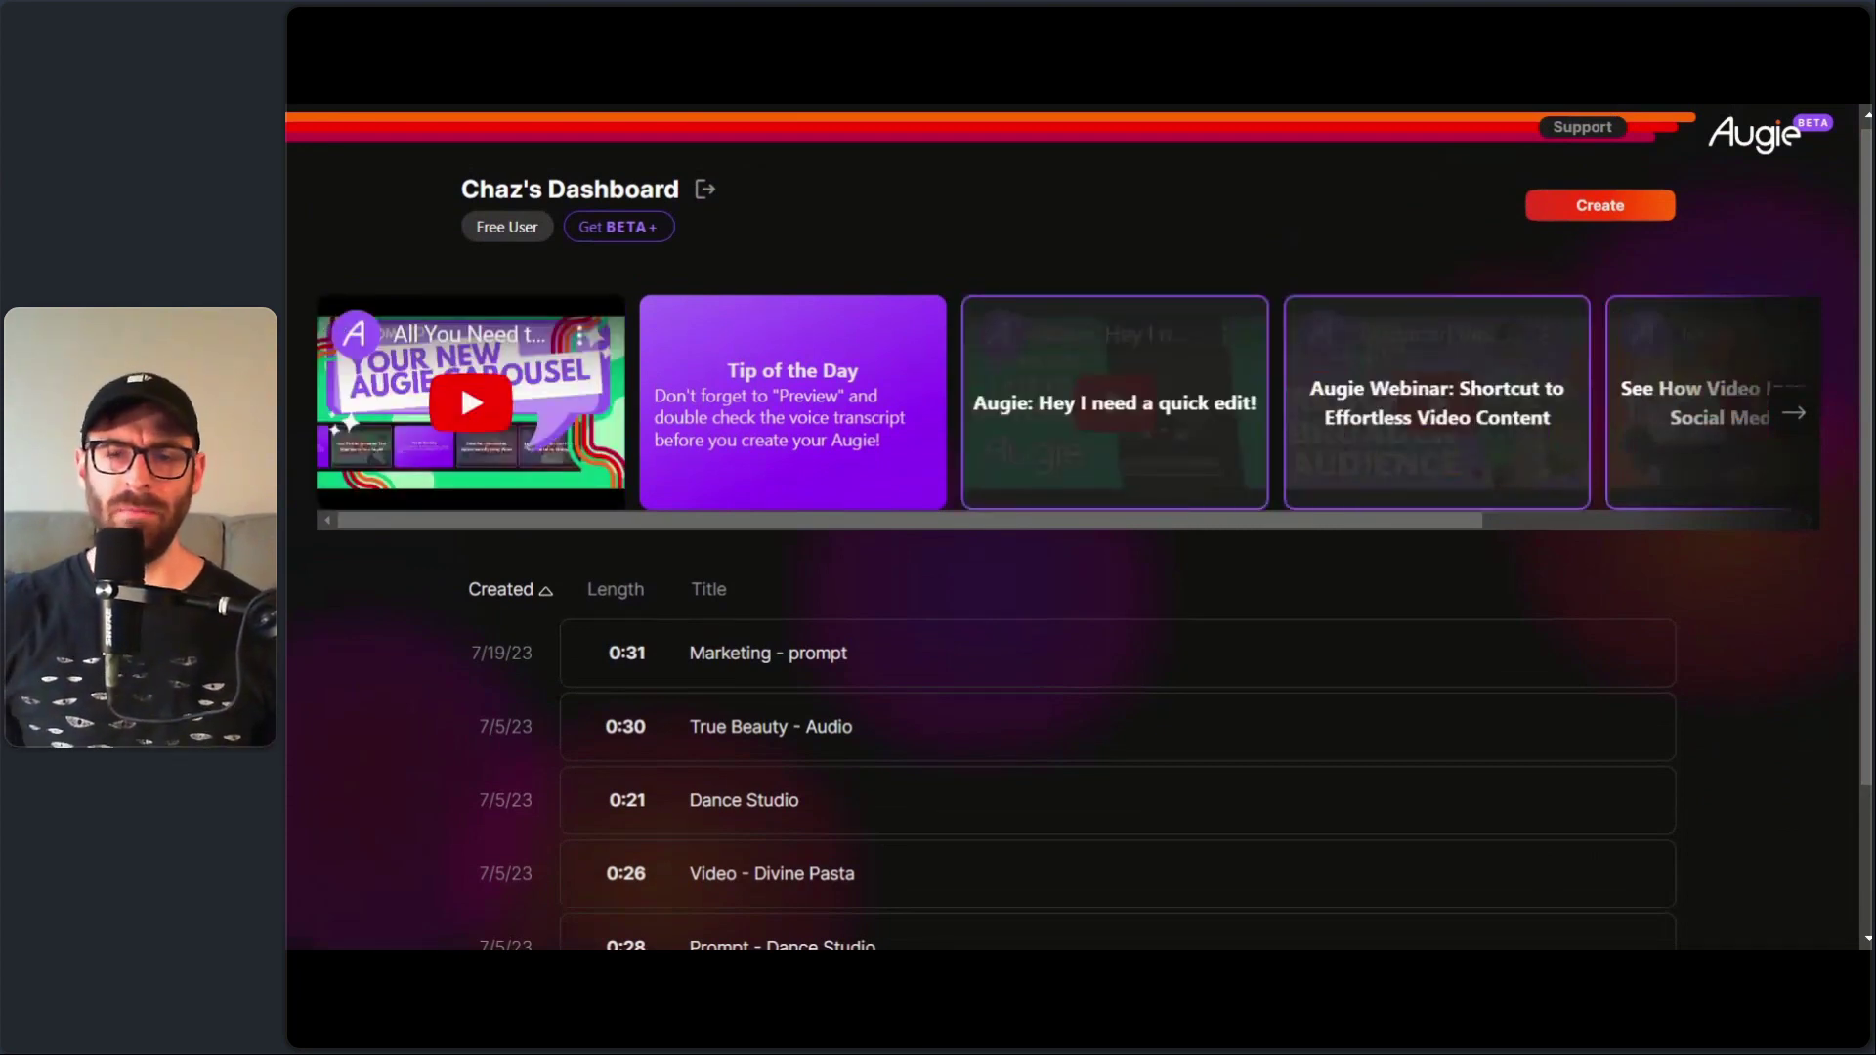
drag(967, 521, 1039, 529)
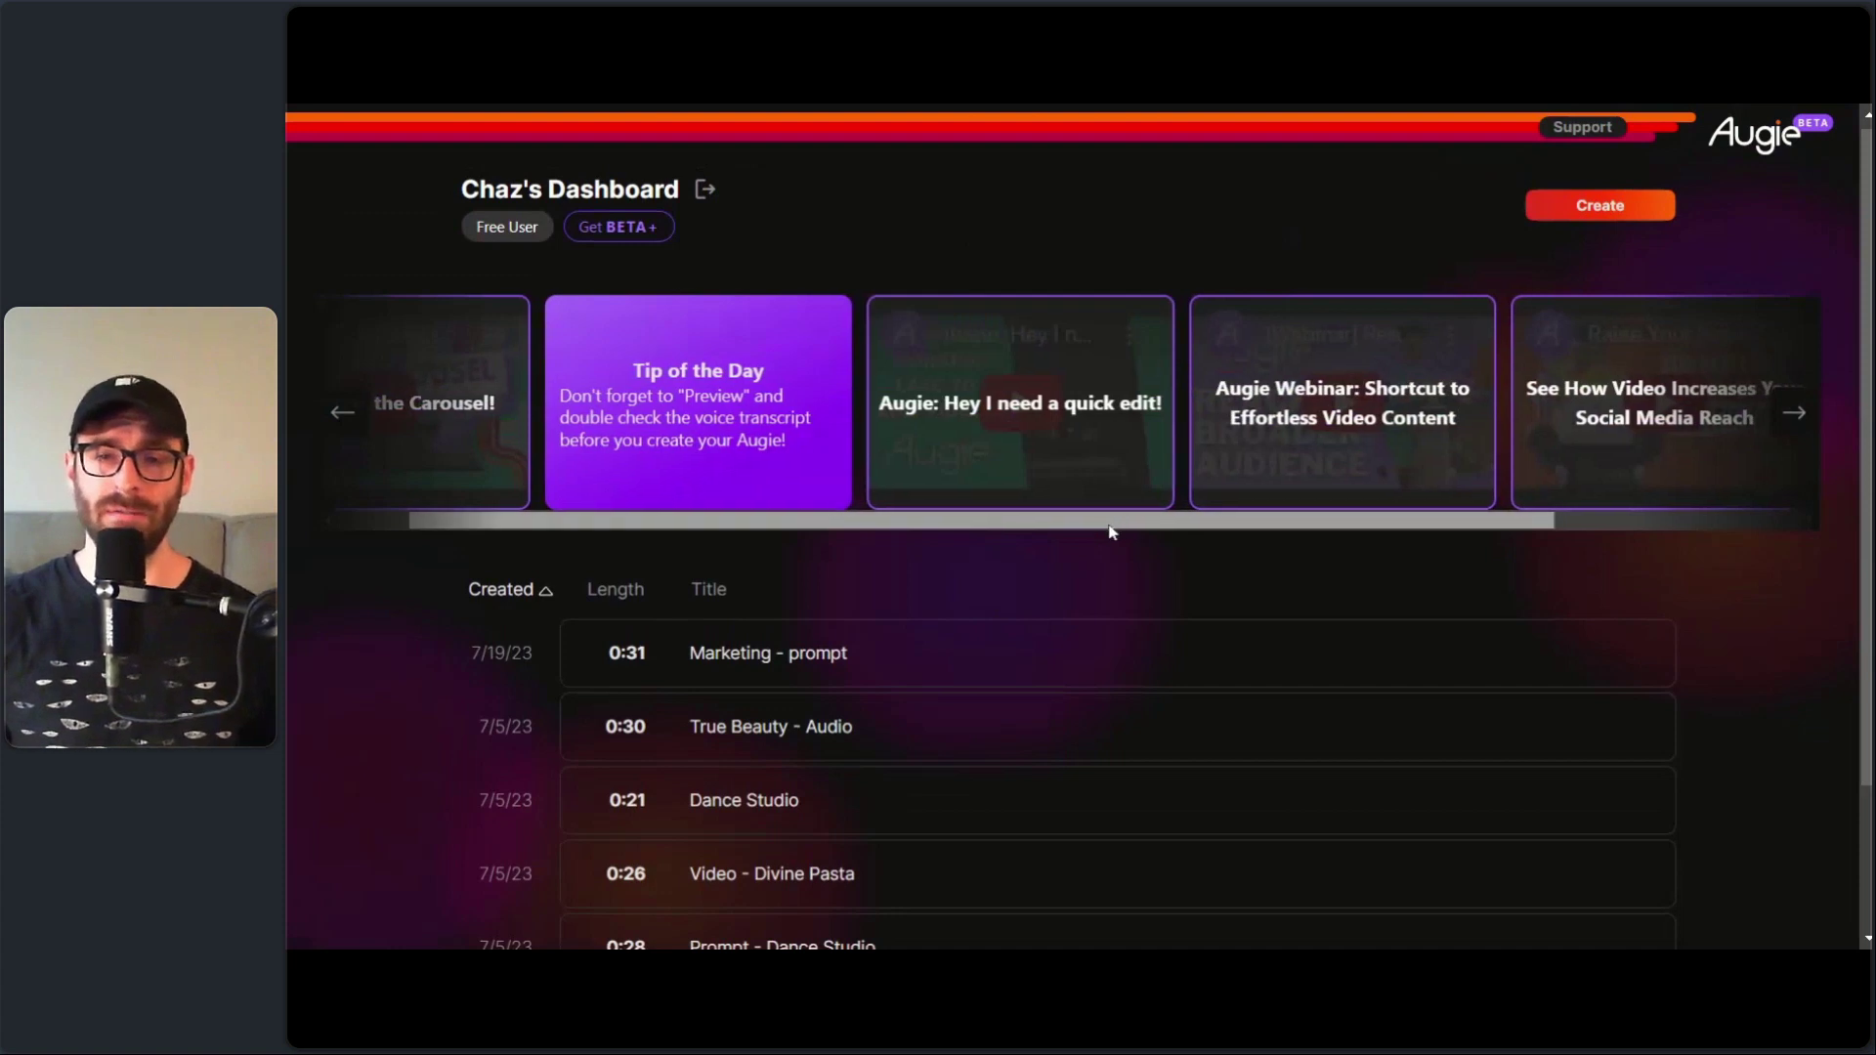
scroll(1110, 527, left, 2)
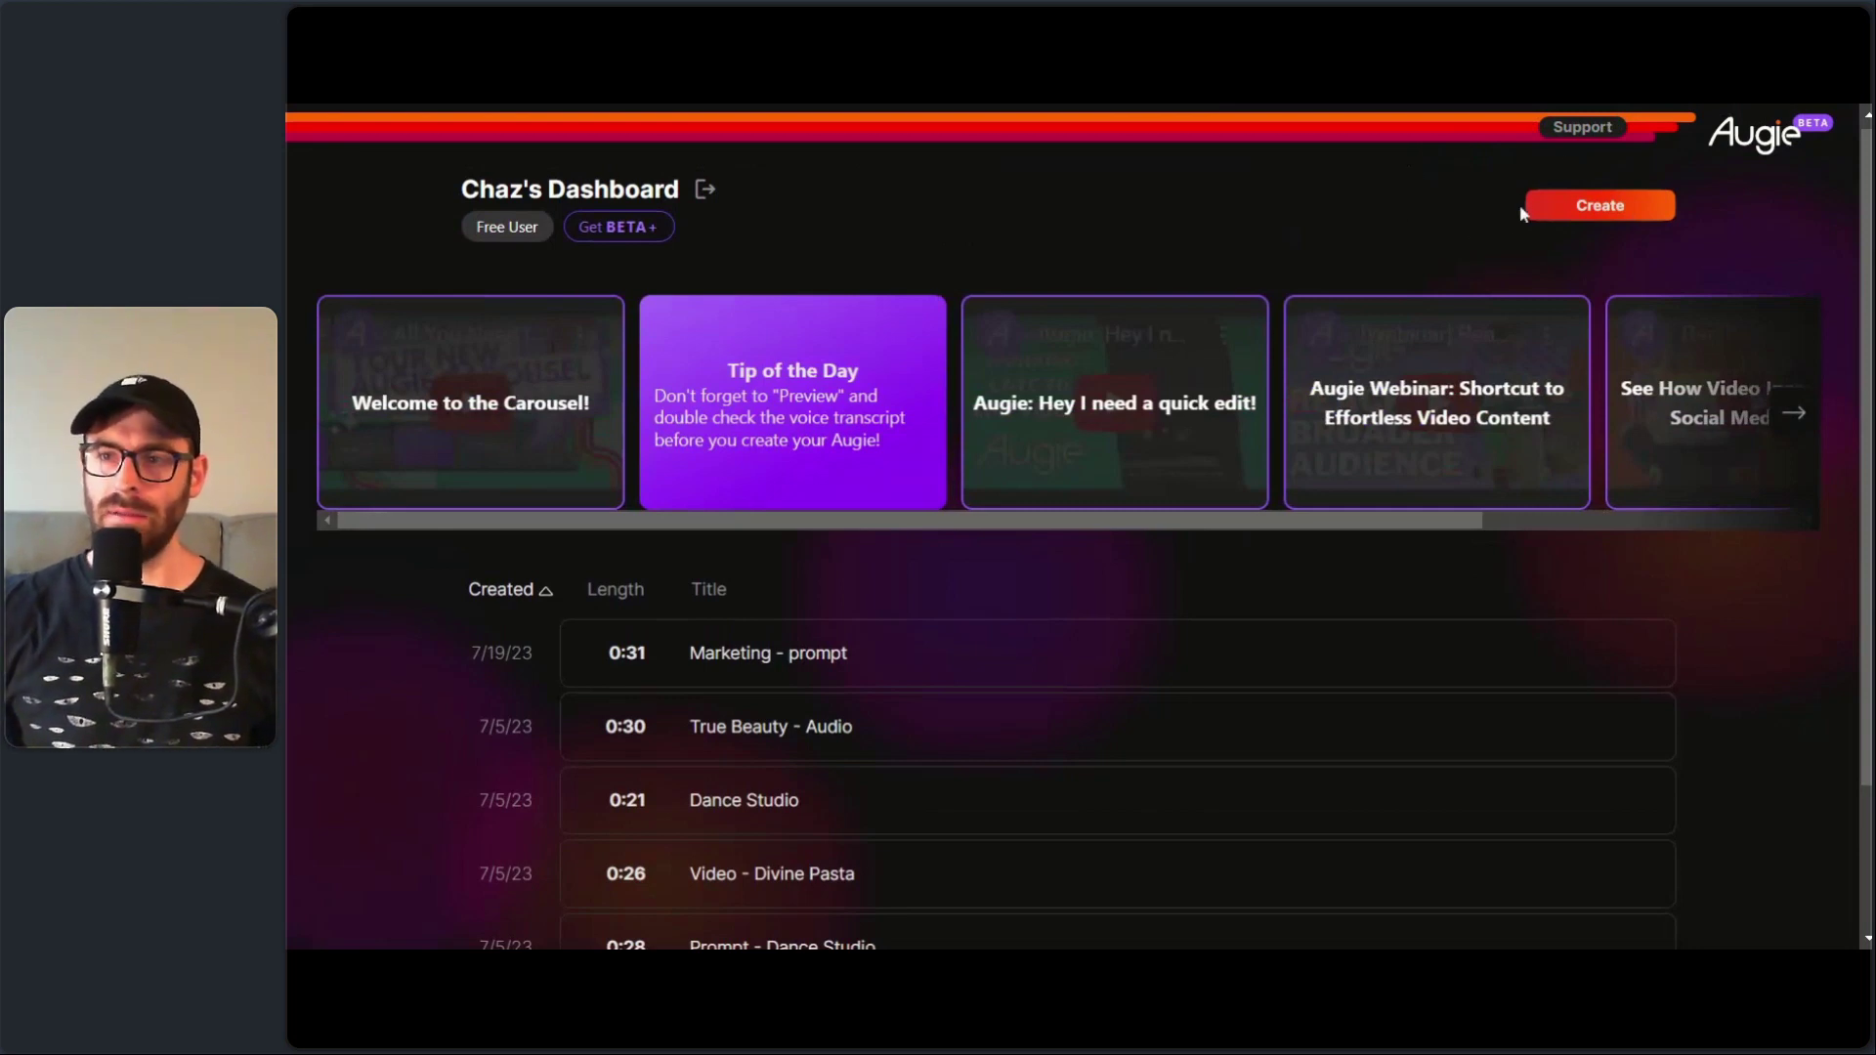
- Start a new video project from a prompt with the AI Storytelling Assistant
click(1554, 210)
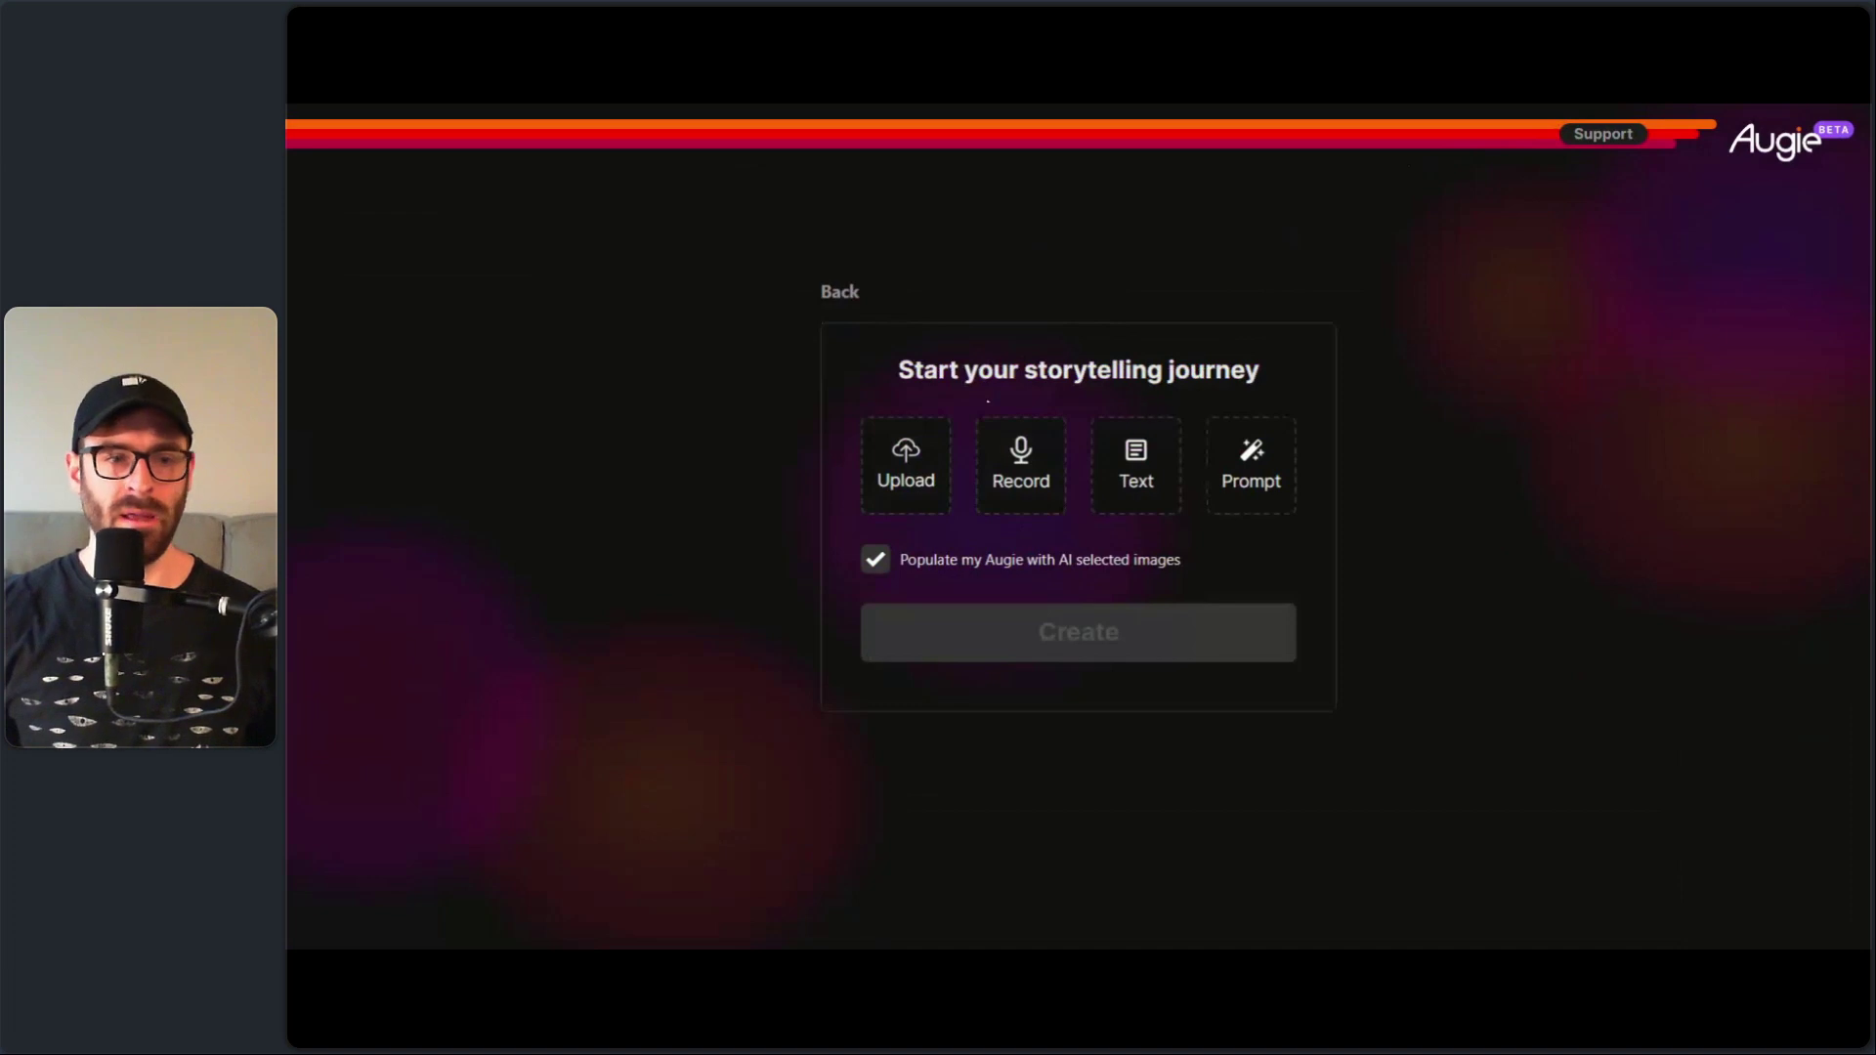
click(1280, 459)
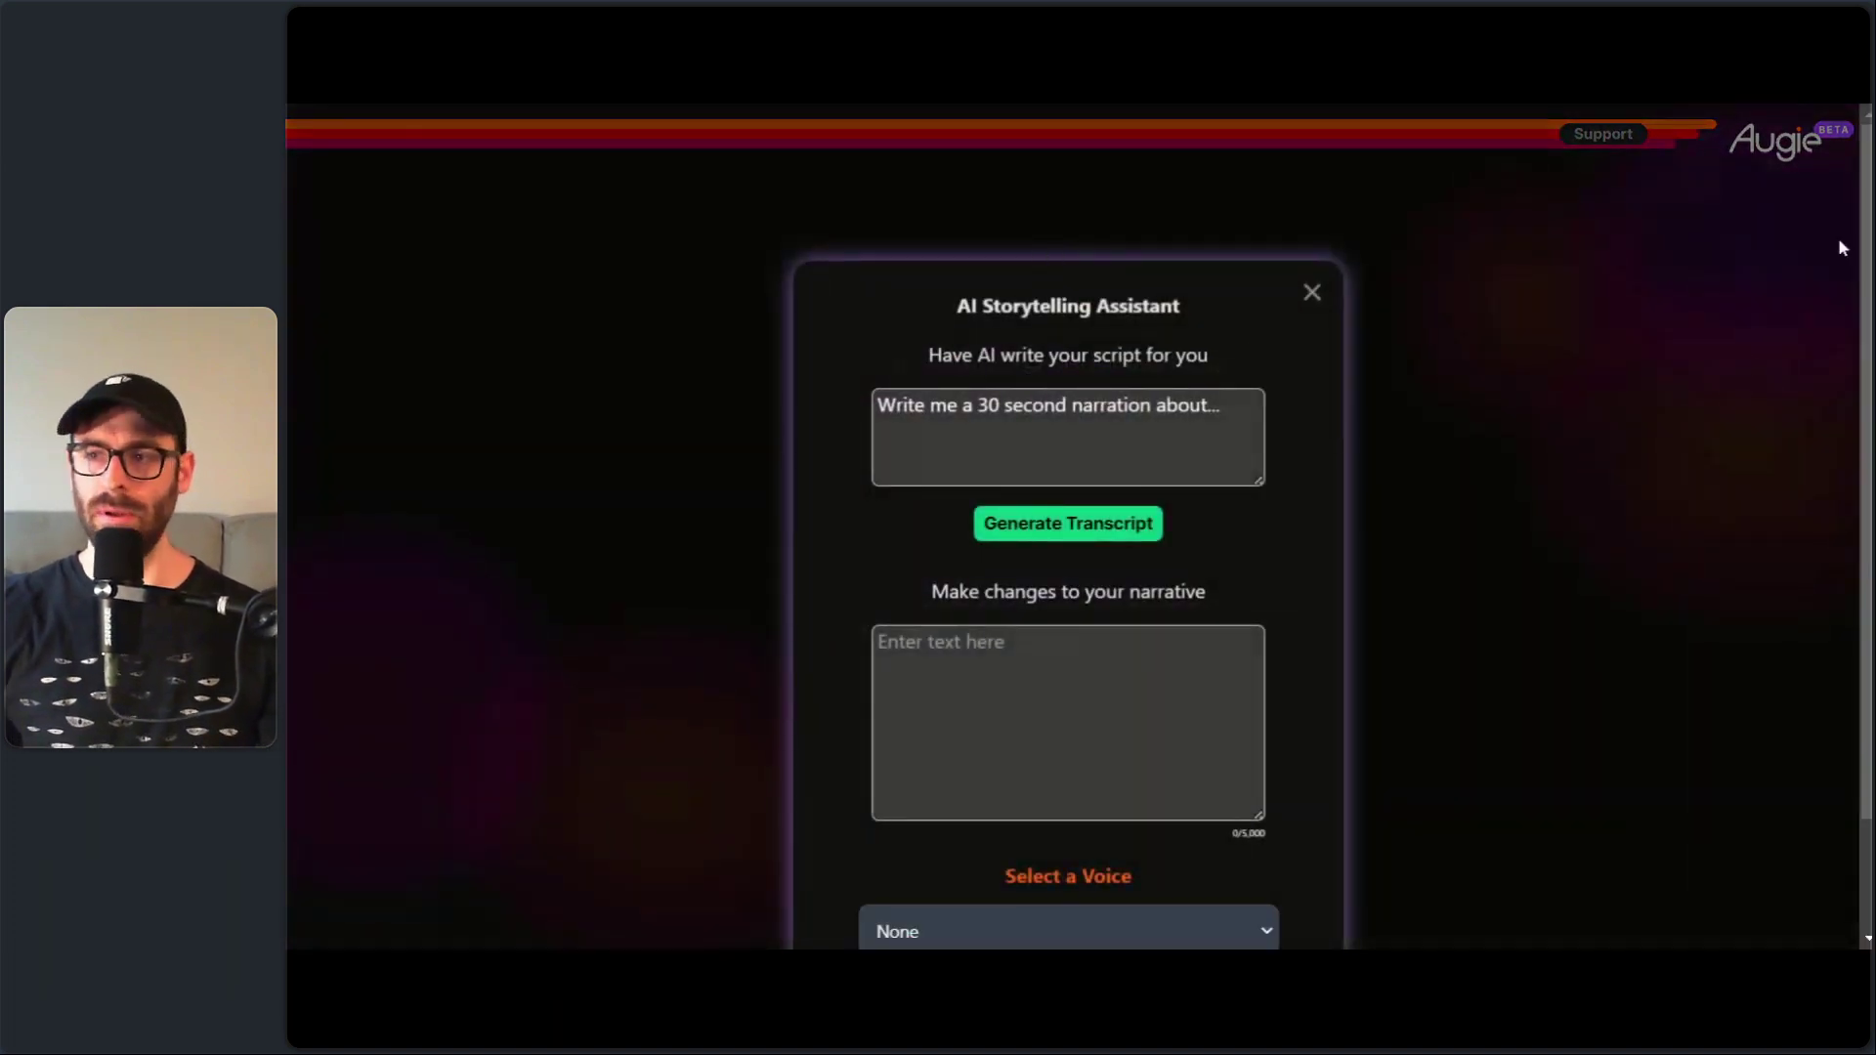
scroll(1868, 384, down, 1)
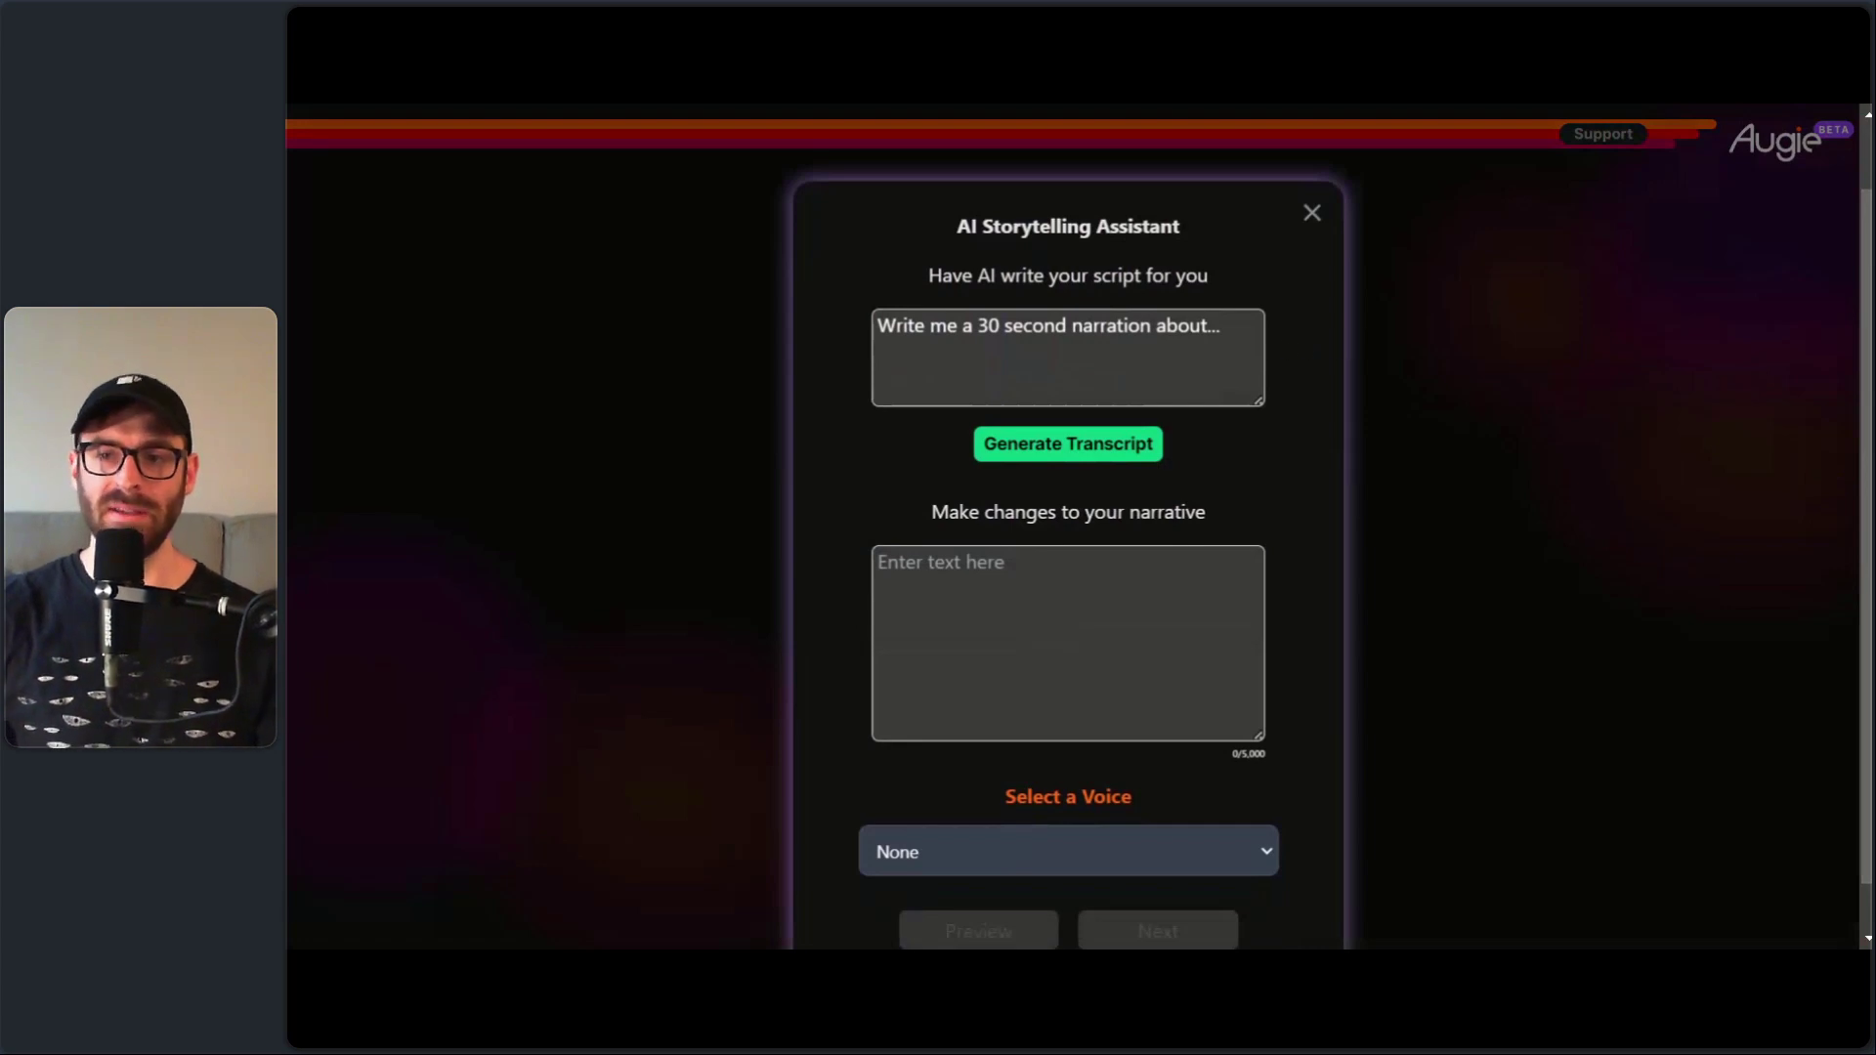
- Complete the script prompt with "a marketing agency named push" and generate the transcript
click(1236, 351)
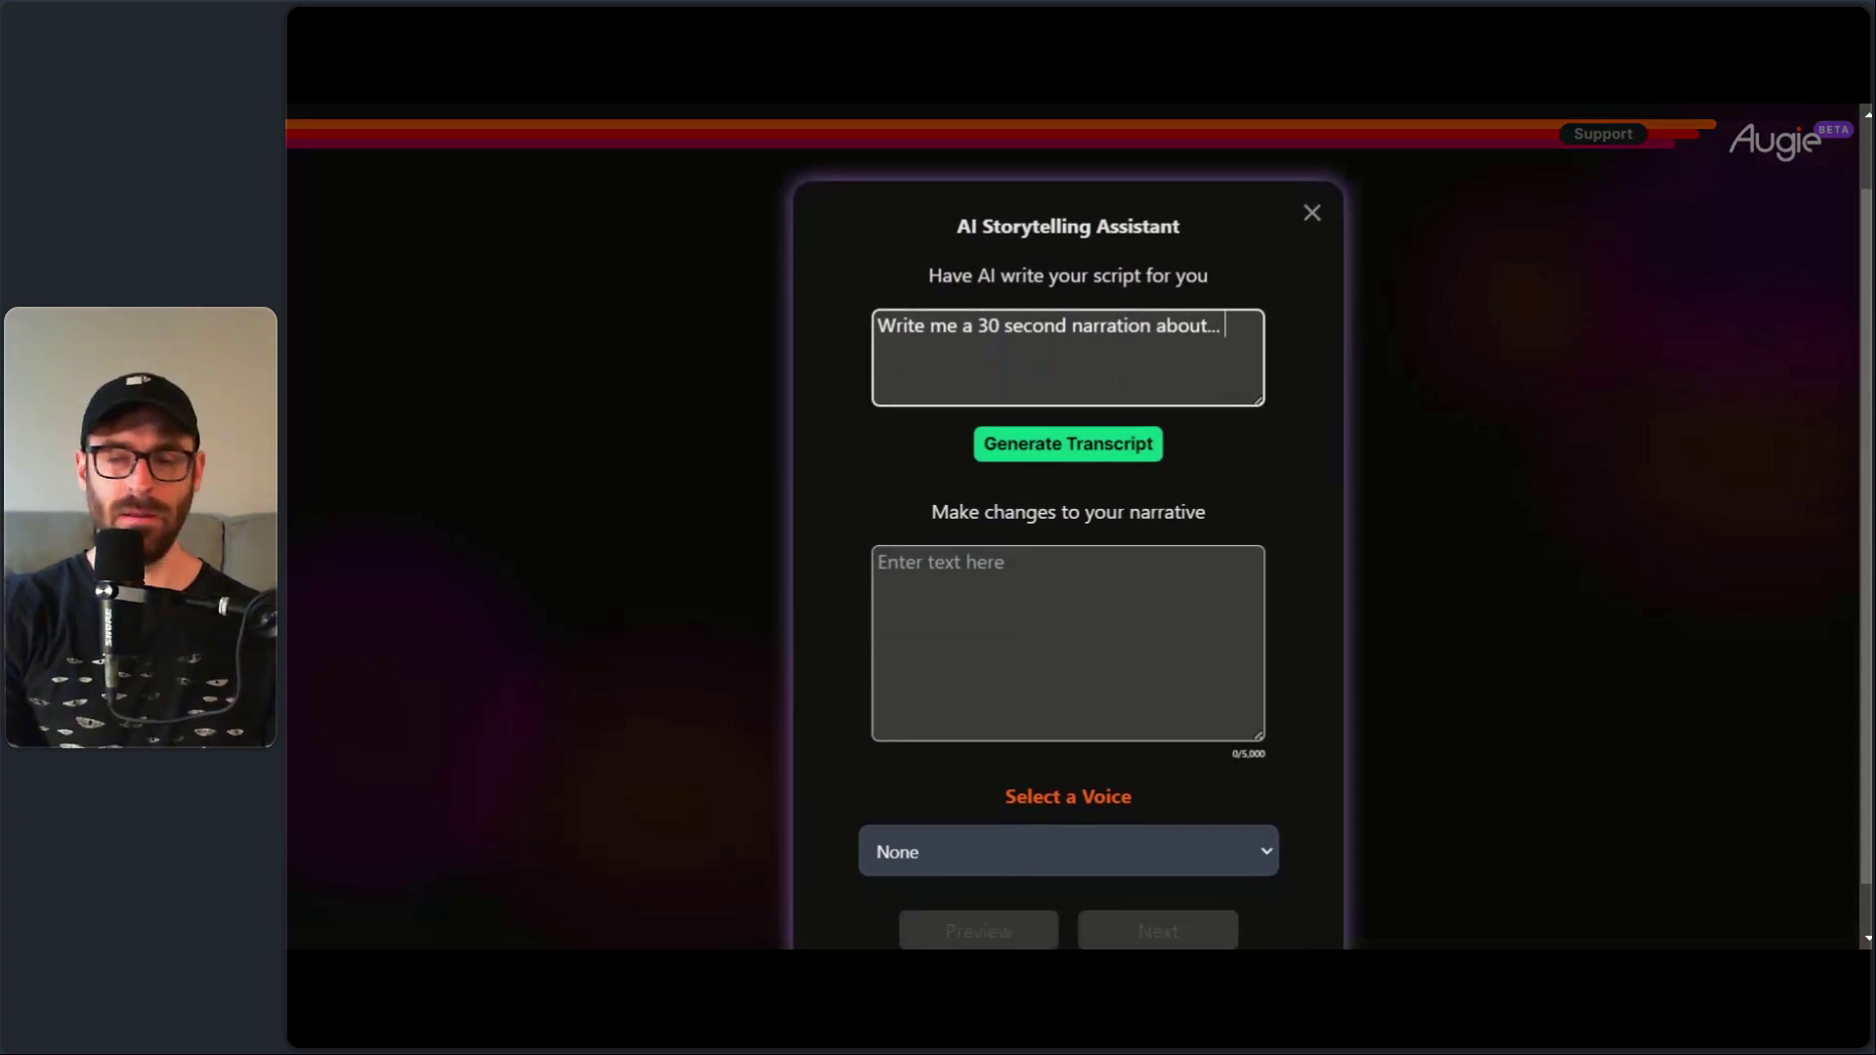
text(a mark)
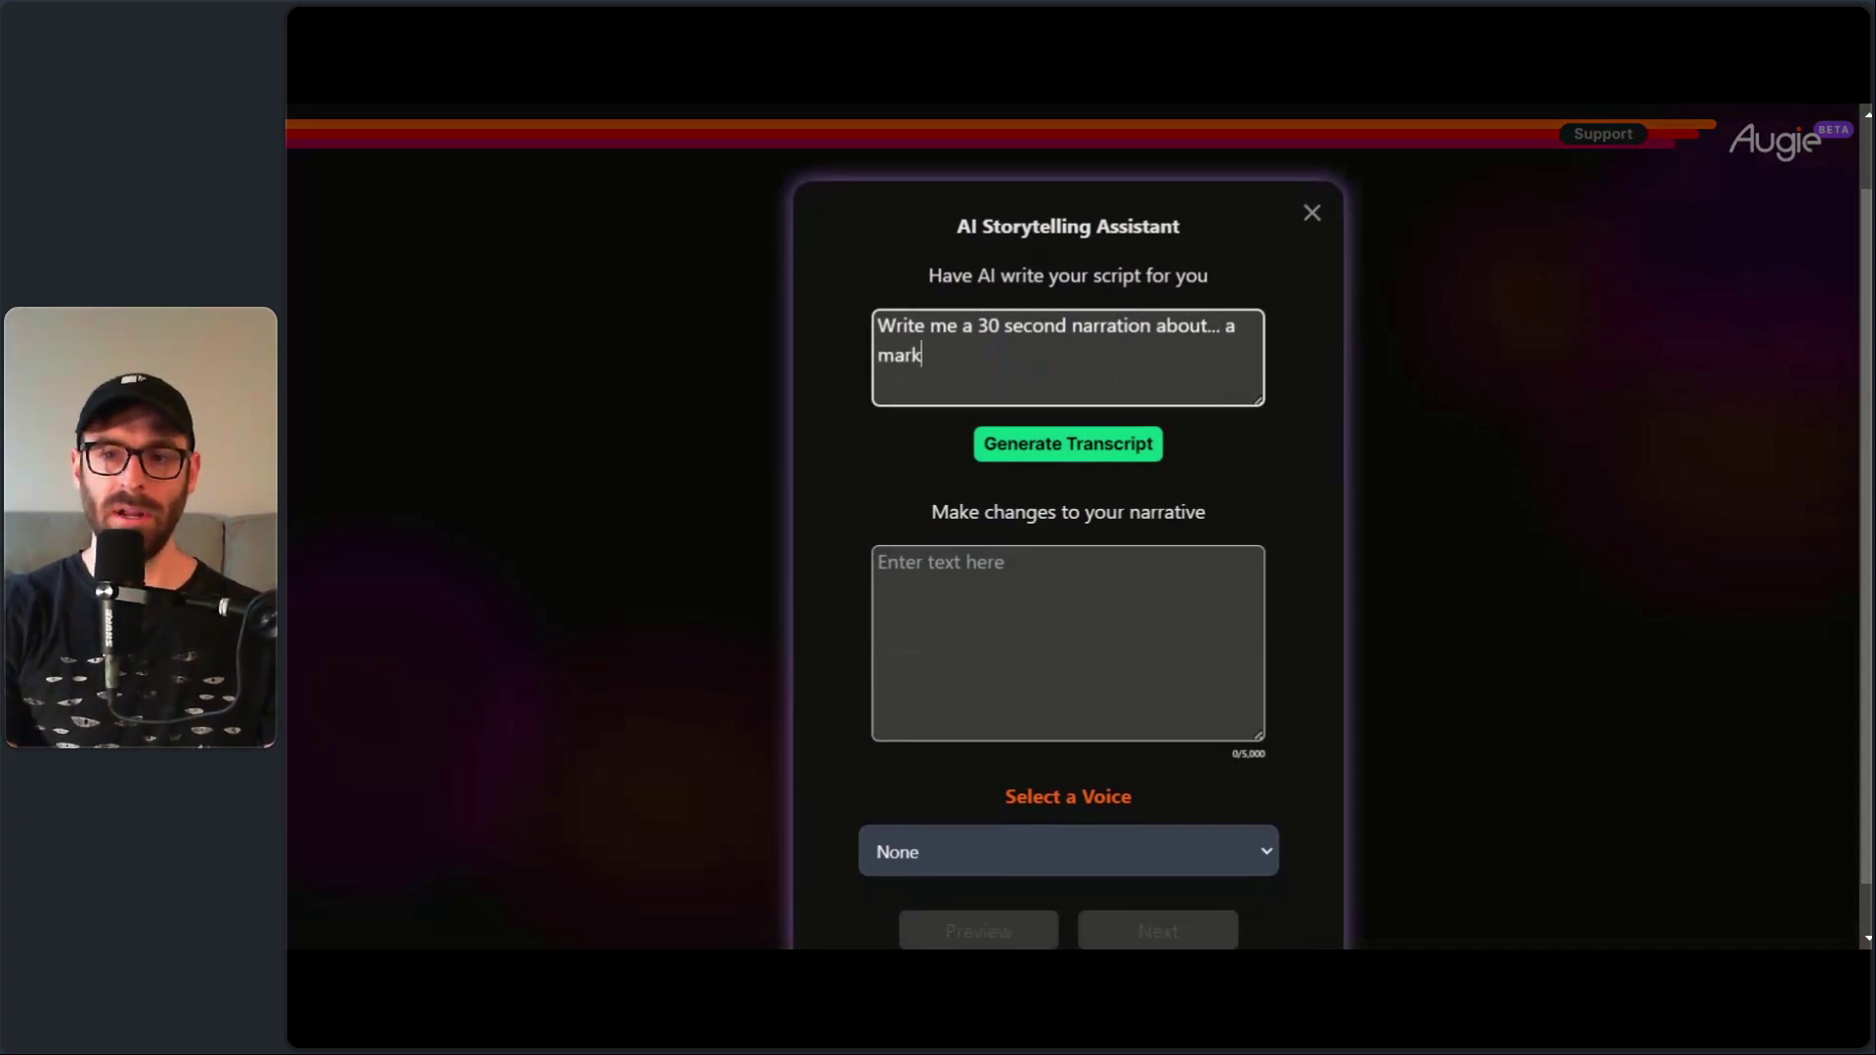
text(eting agency )
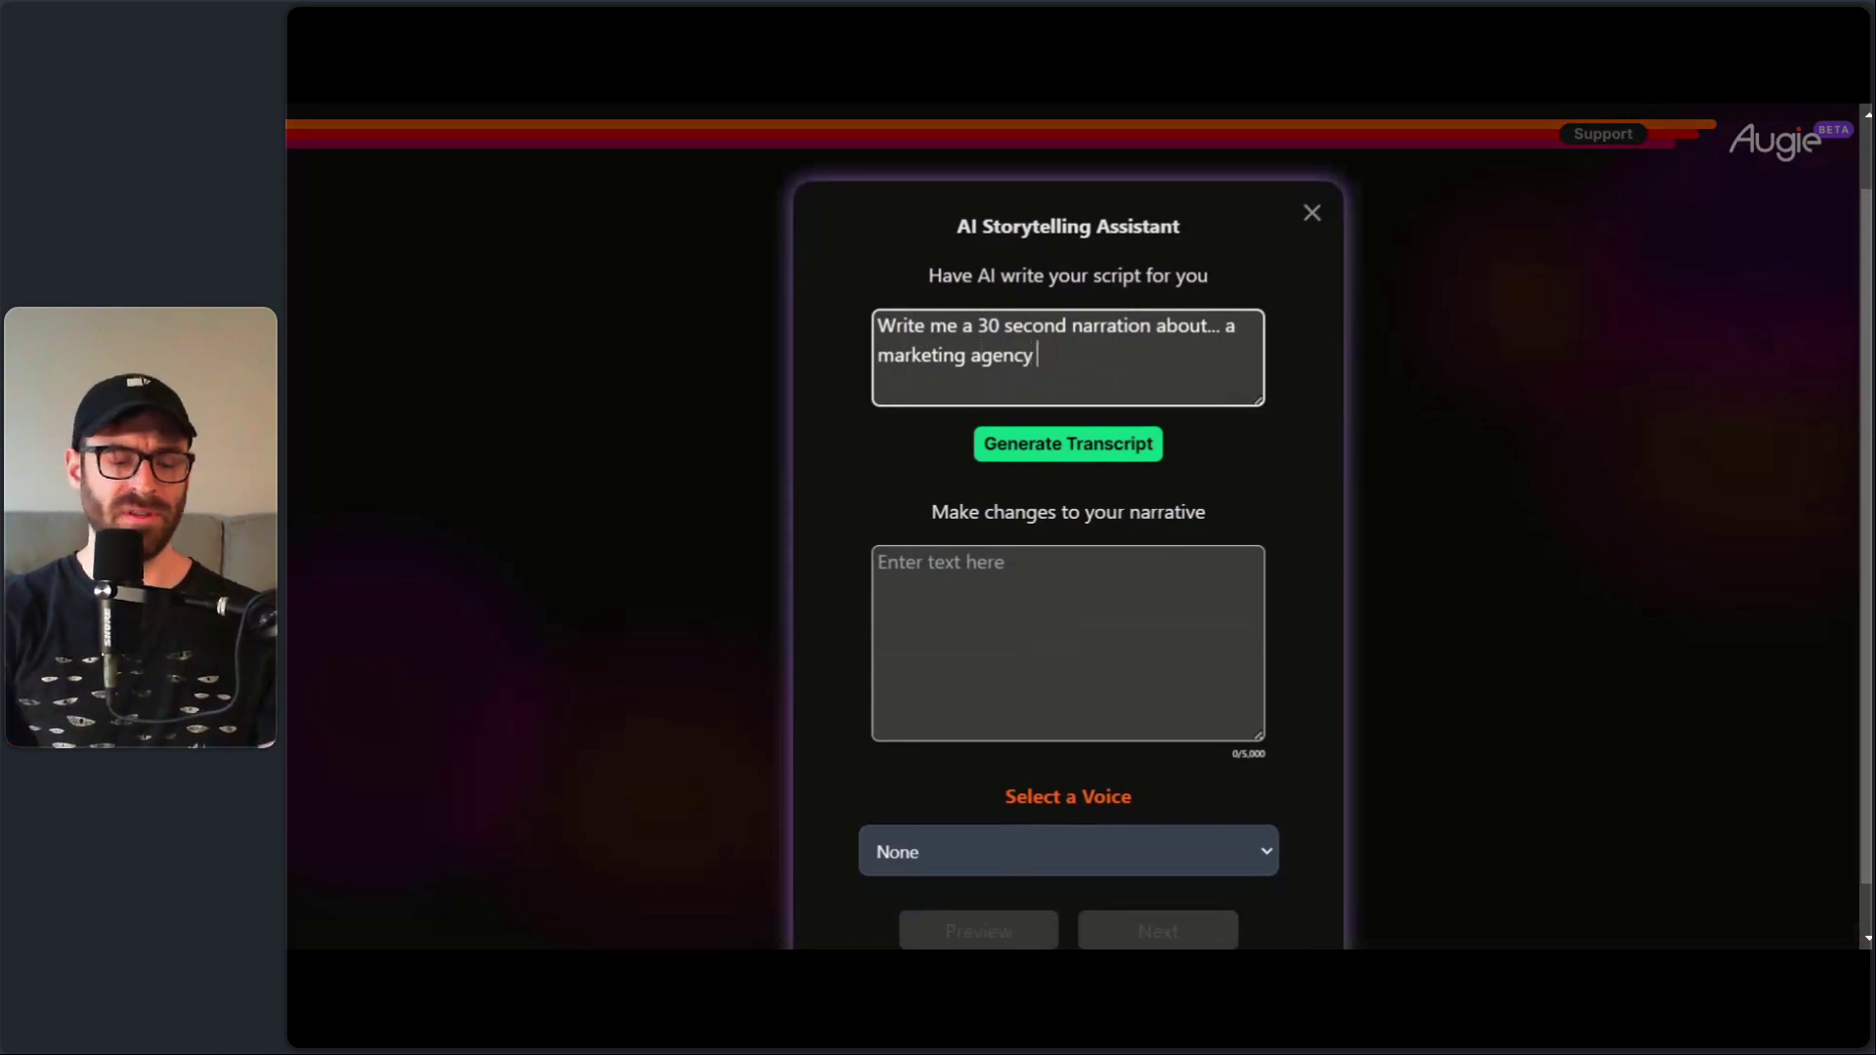
text(name)
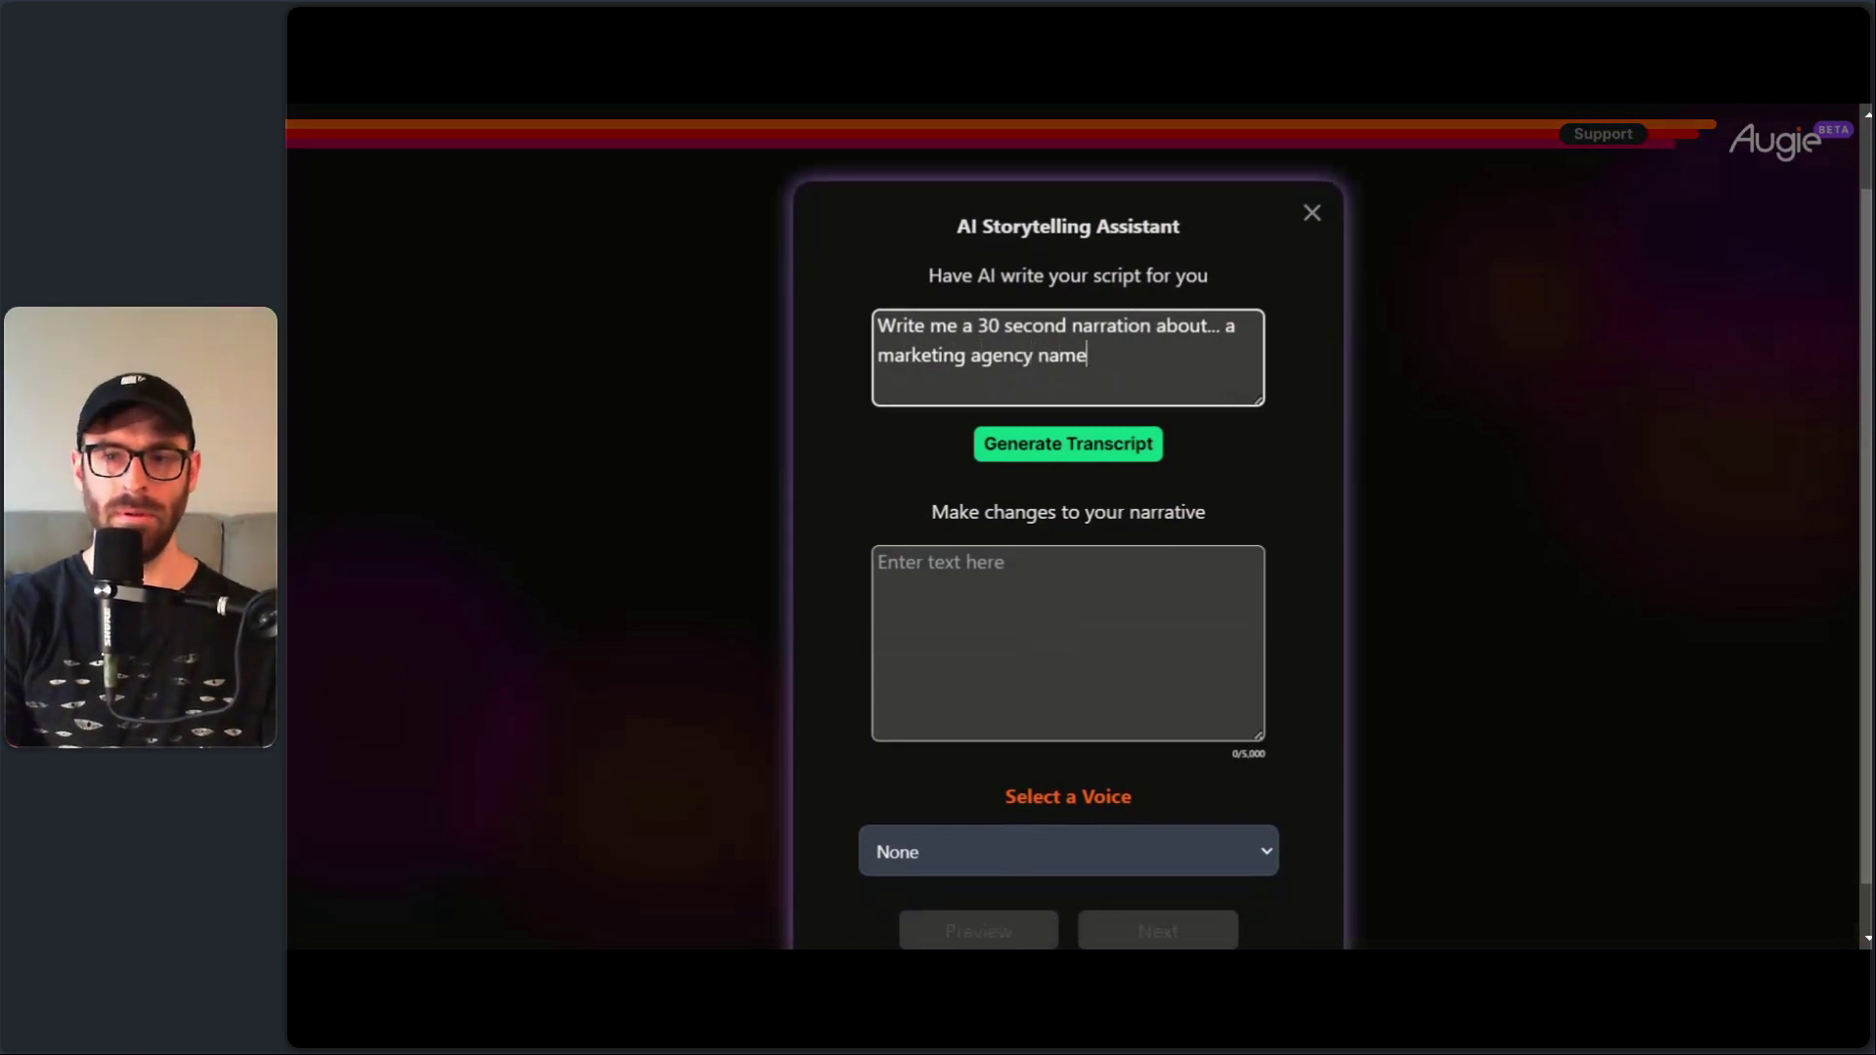
text(d push)
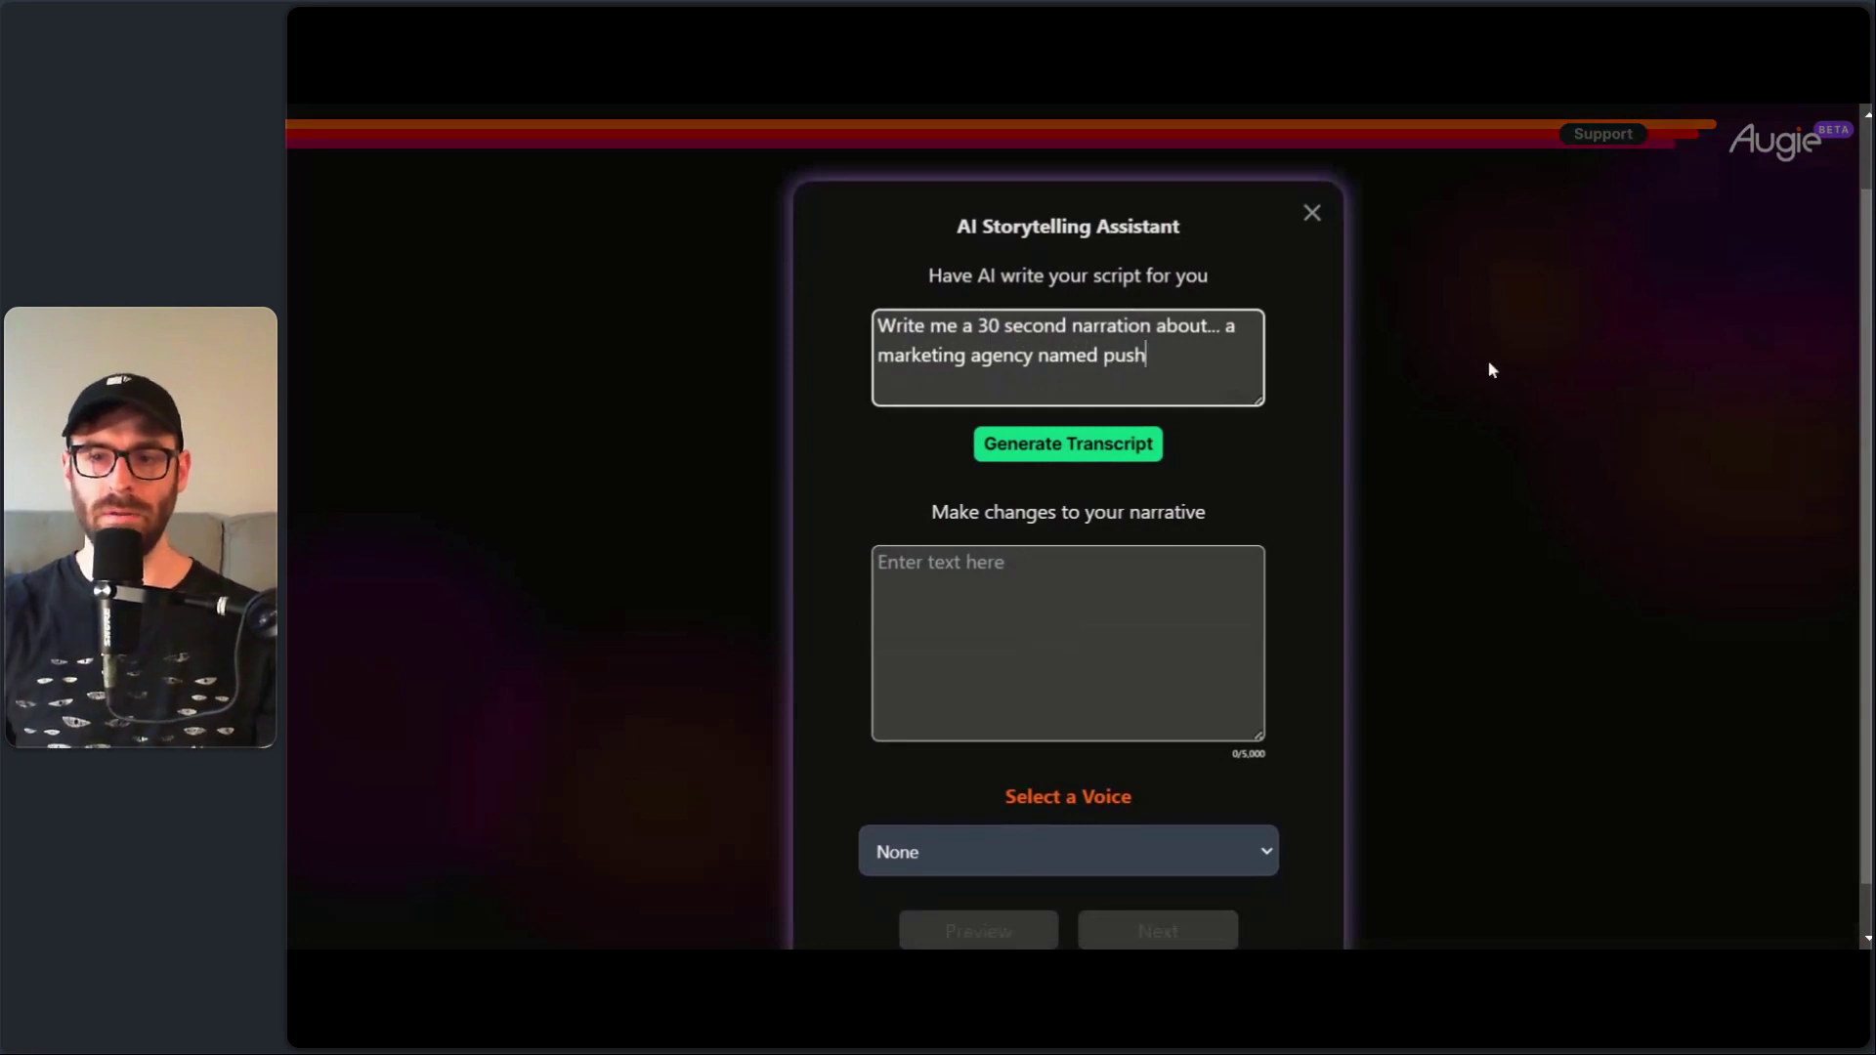
click(1124, 446)
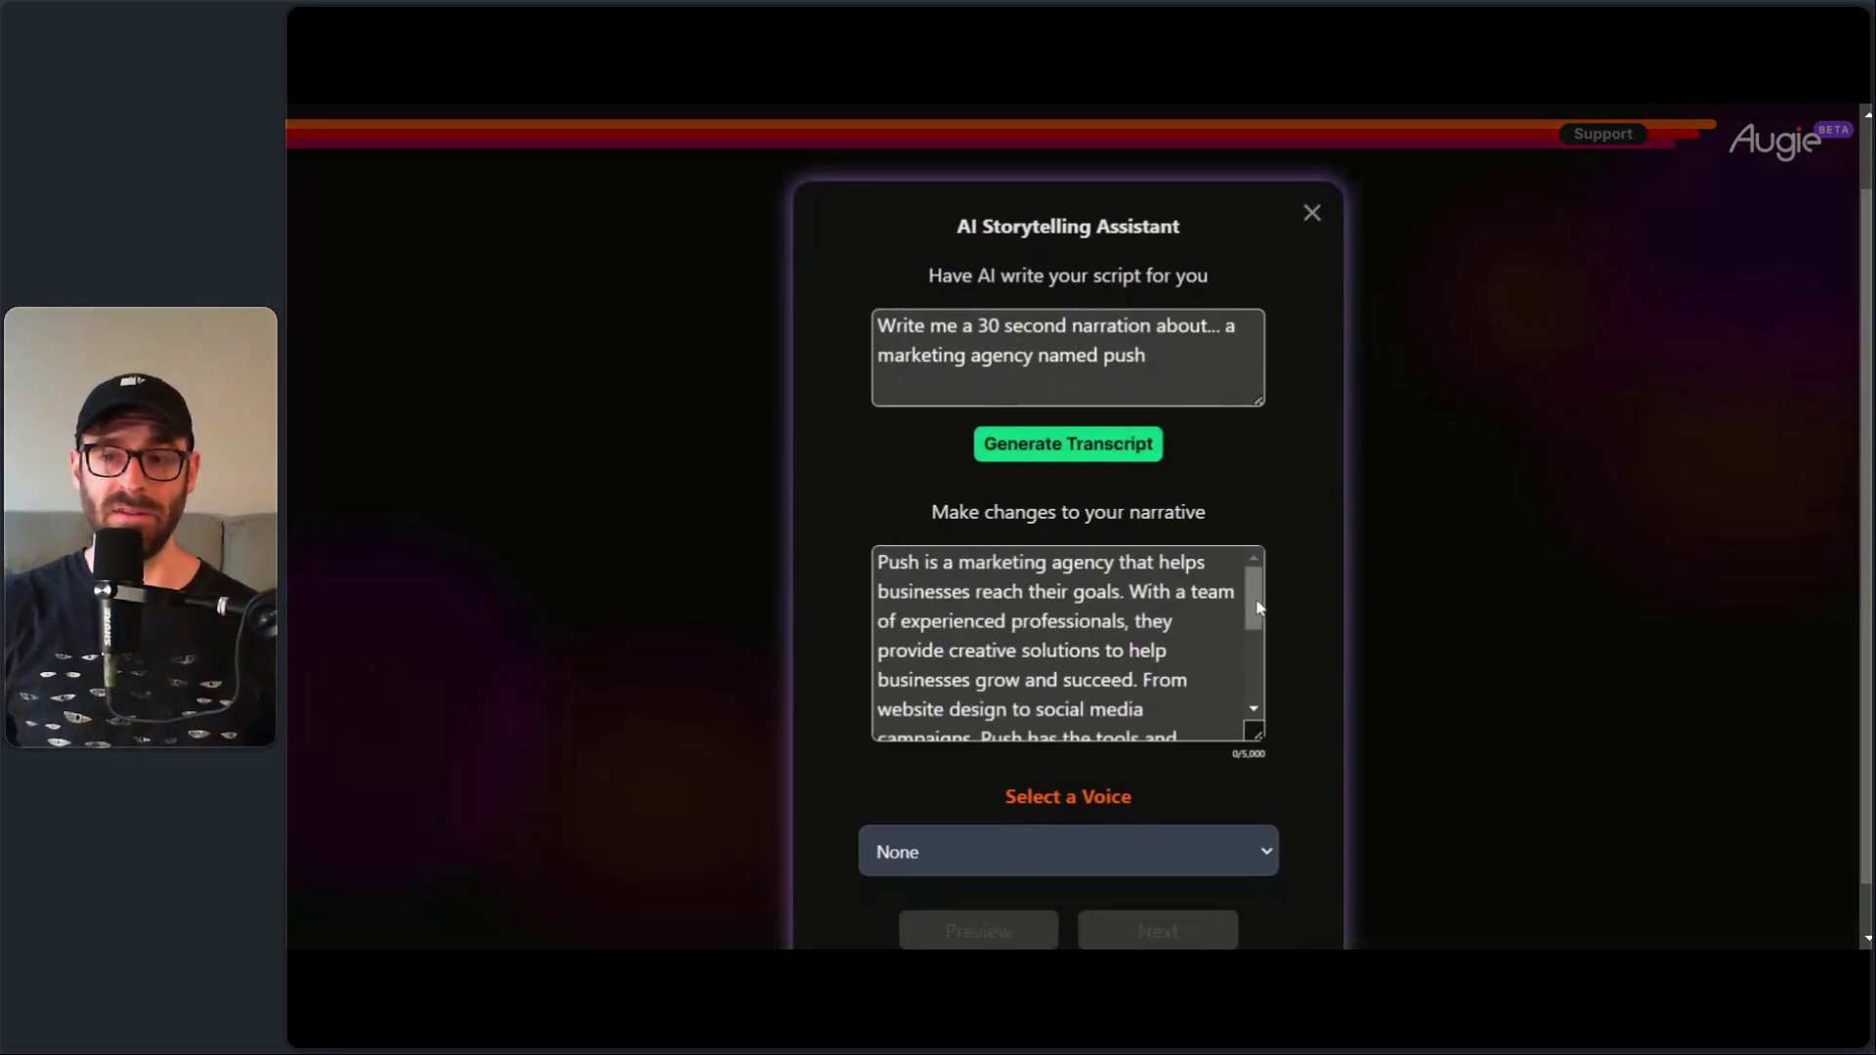
- Read through the generated narrative about the marketing agency
scroll(1258, 604, down, 2)
scroll(1258, 601, up, 2)
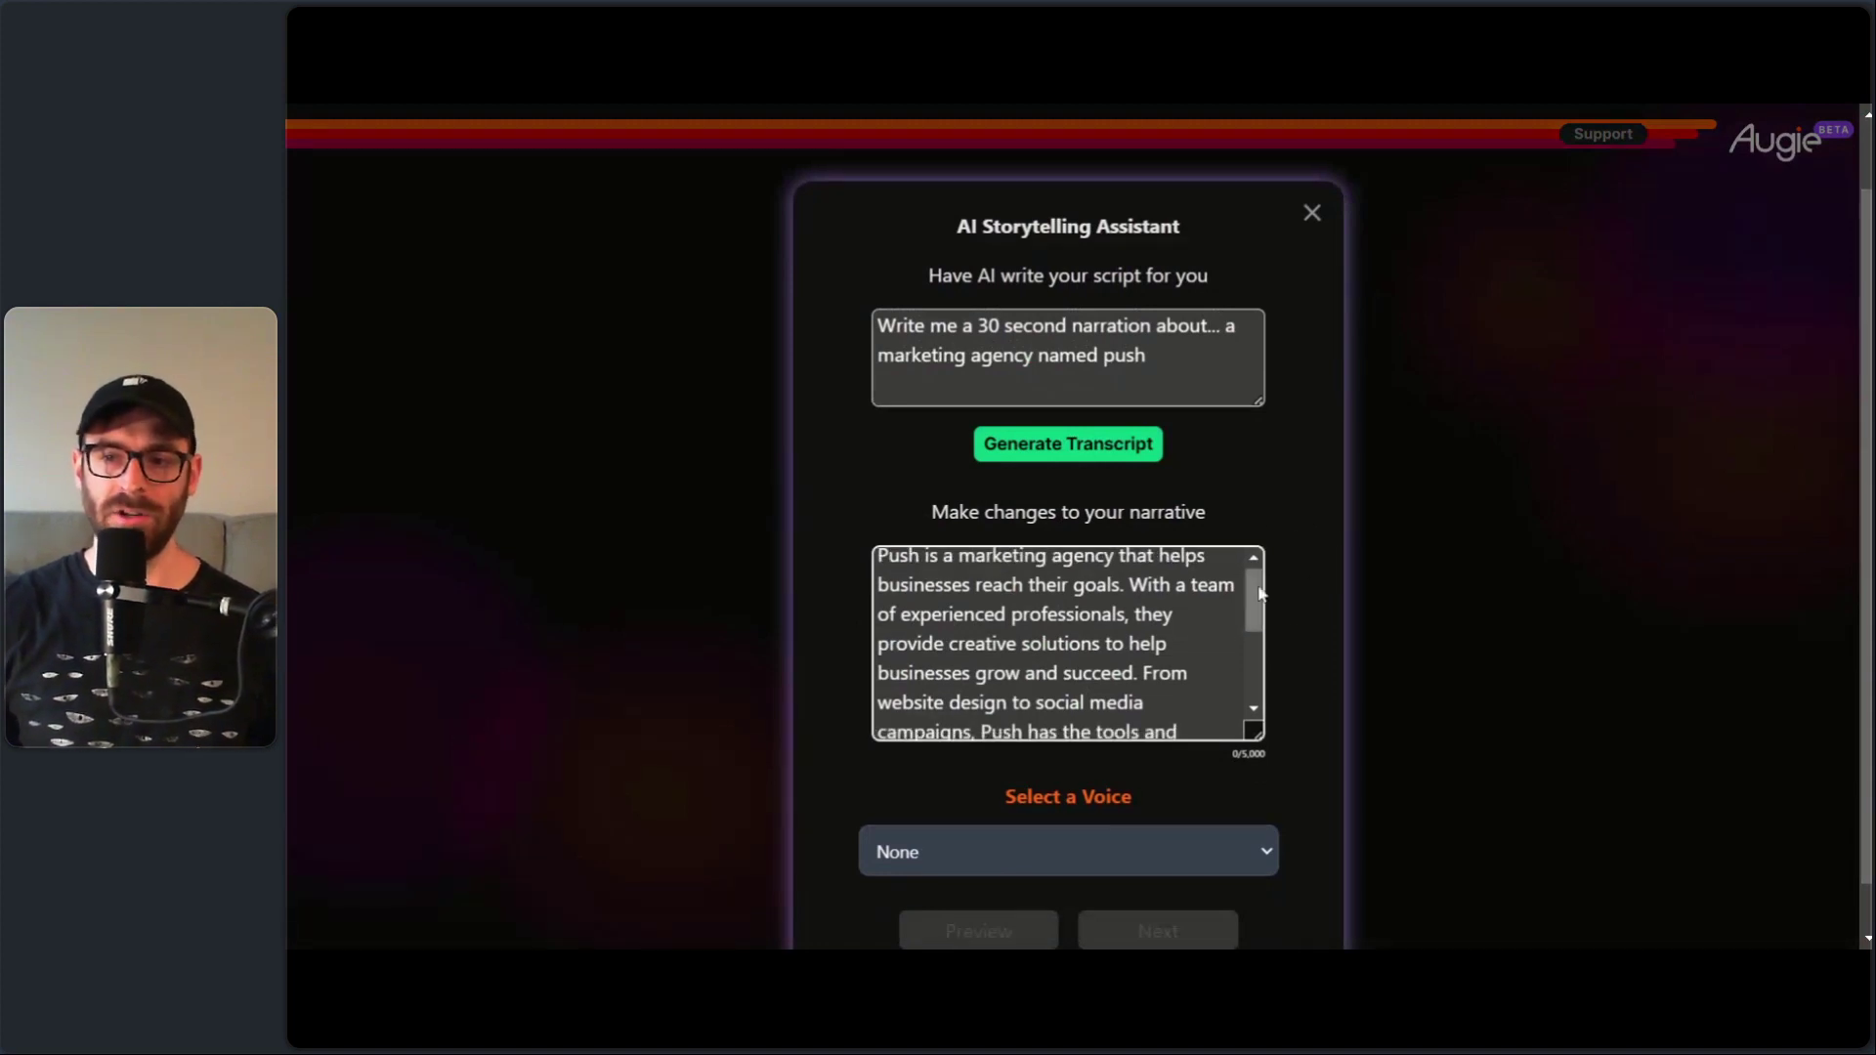
drag(1258, 594, 1255, 599)
drag(1254, 600, 1250, 624)
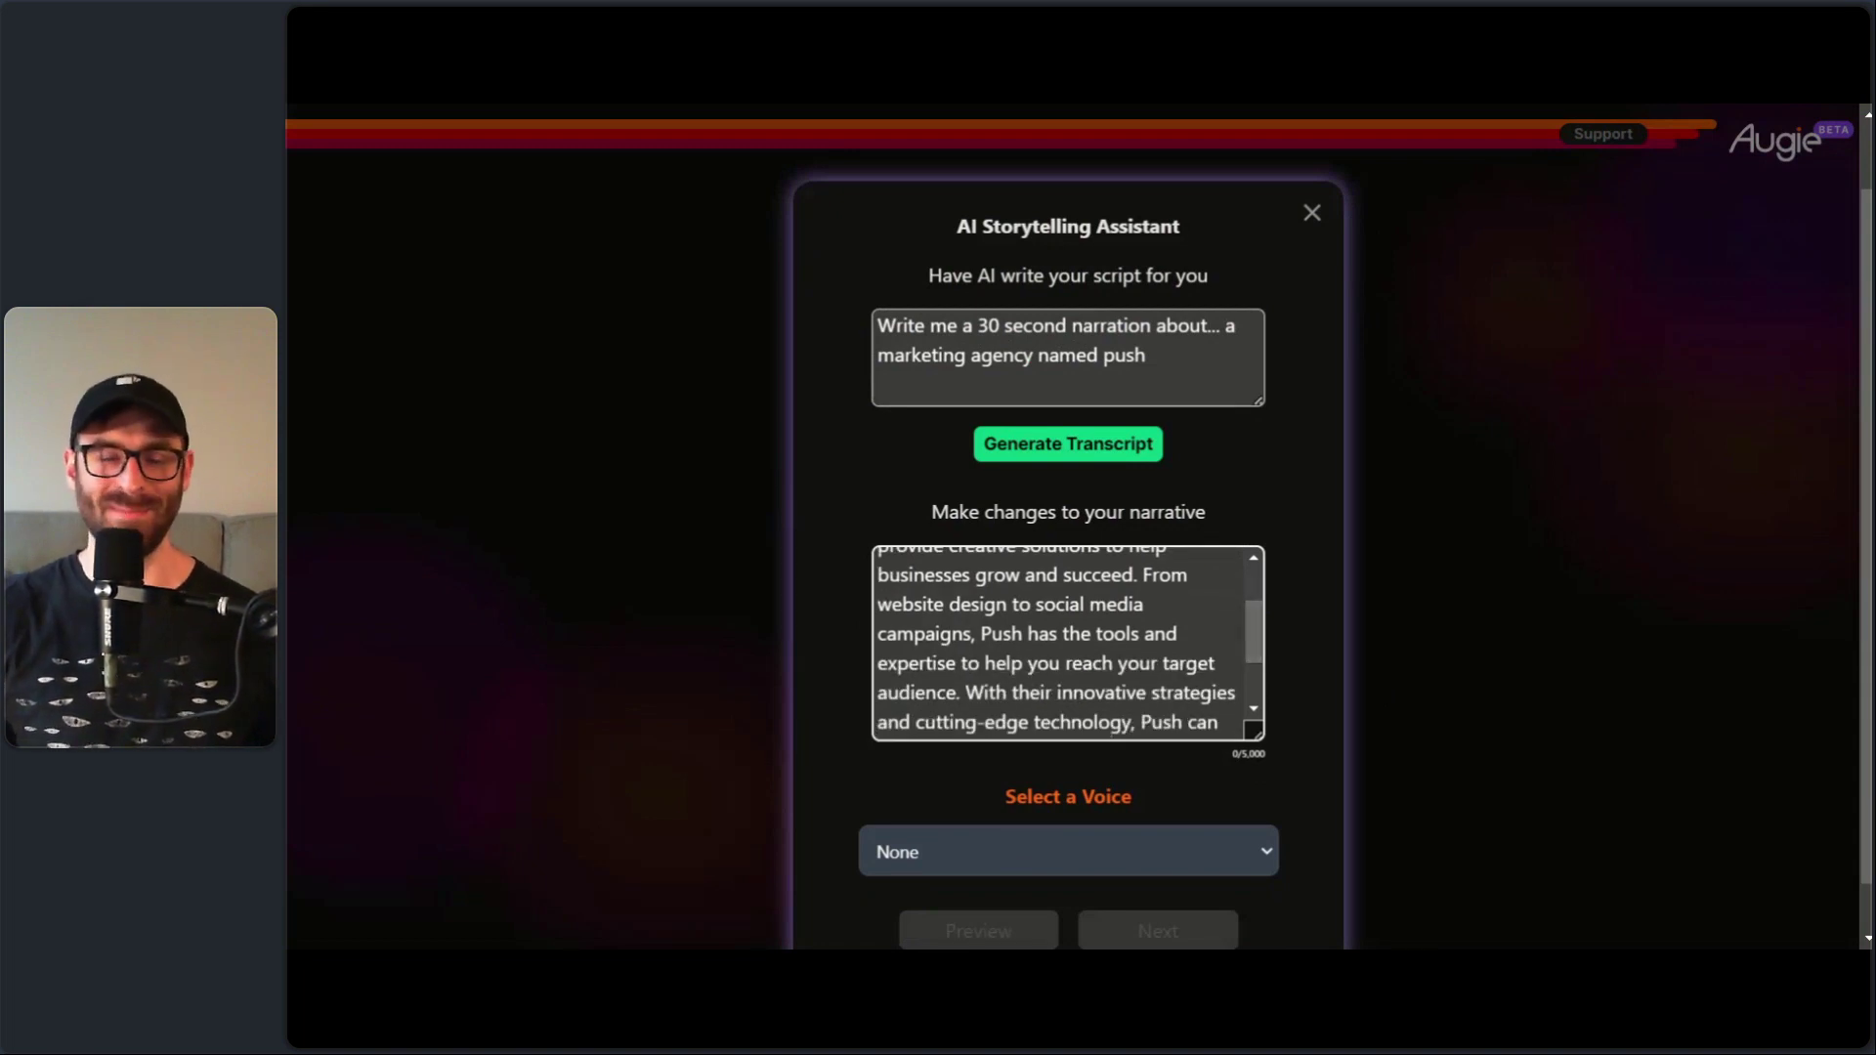
mouse_move(1252, 606)
mouse_down()
mouse_move(1252, 674)
mouse_move(1255, 586)
mouse_up()
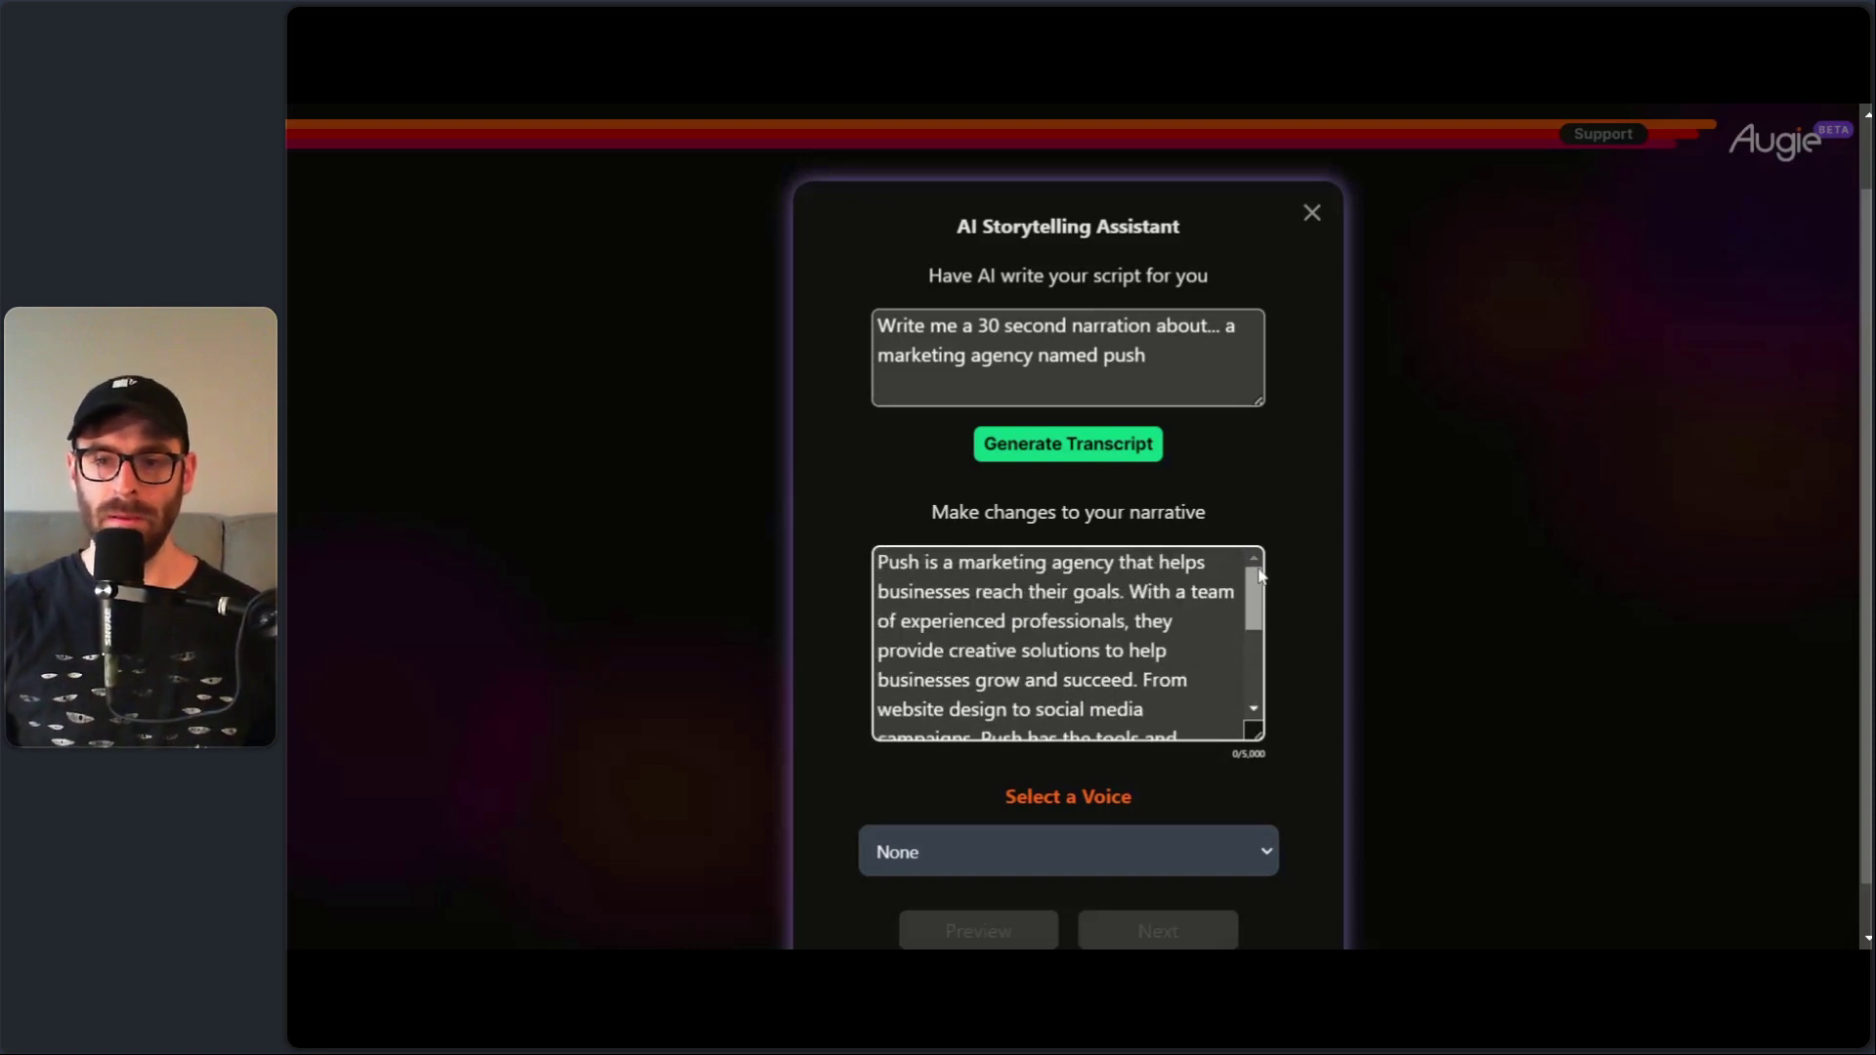
- Try several narrator voices for the script, from Caroline [UK, Female, Adult] to Brandon [North America, Male, Old]
scroll(1641, 528, down, 1)
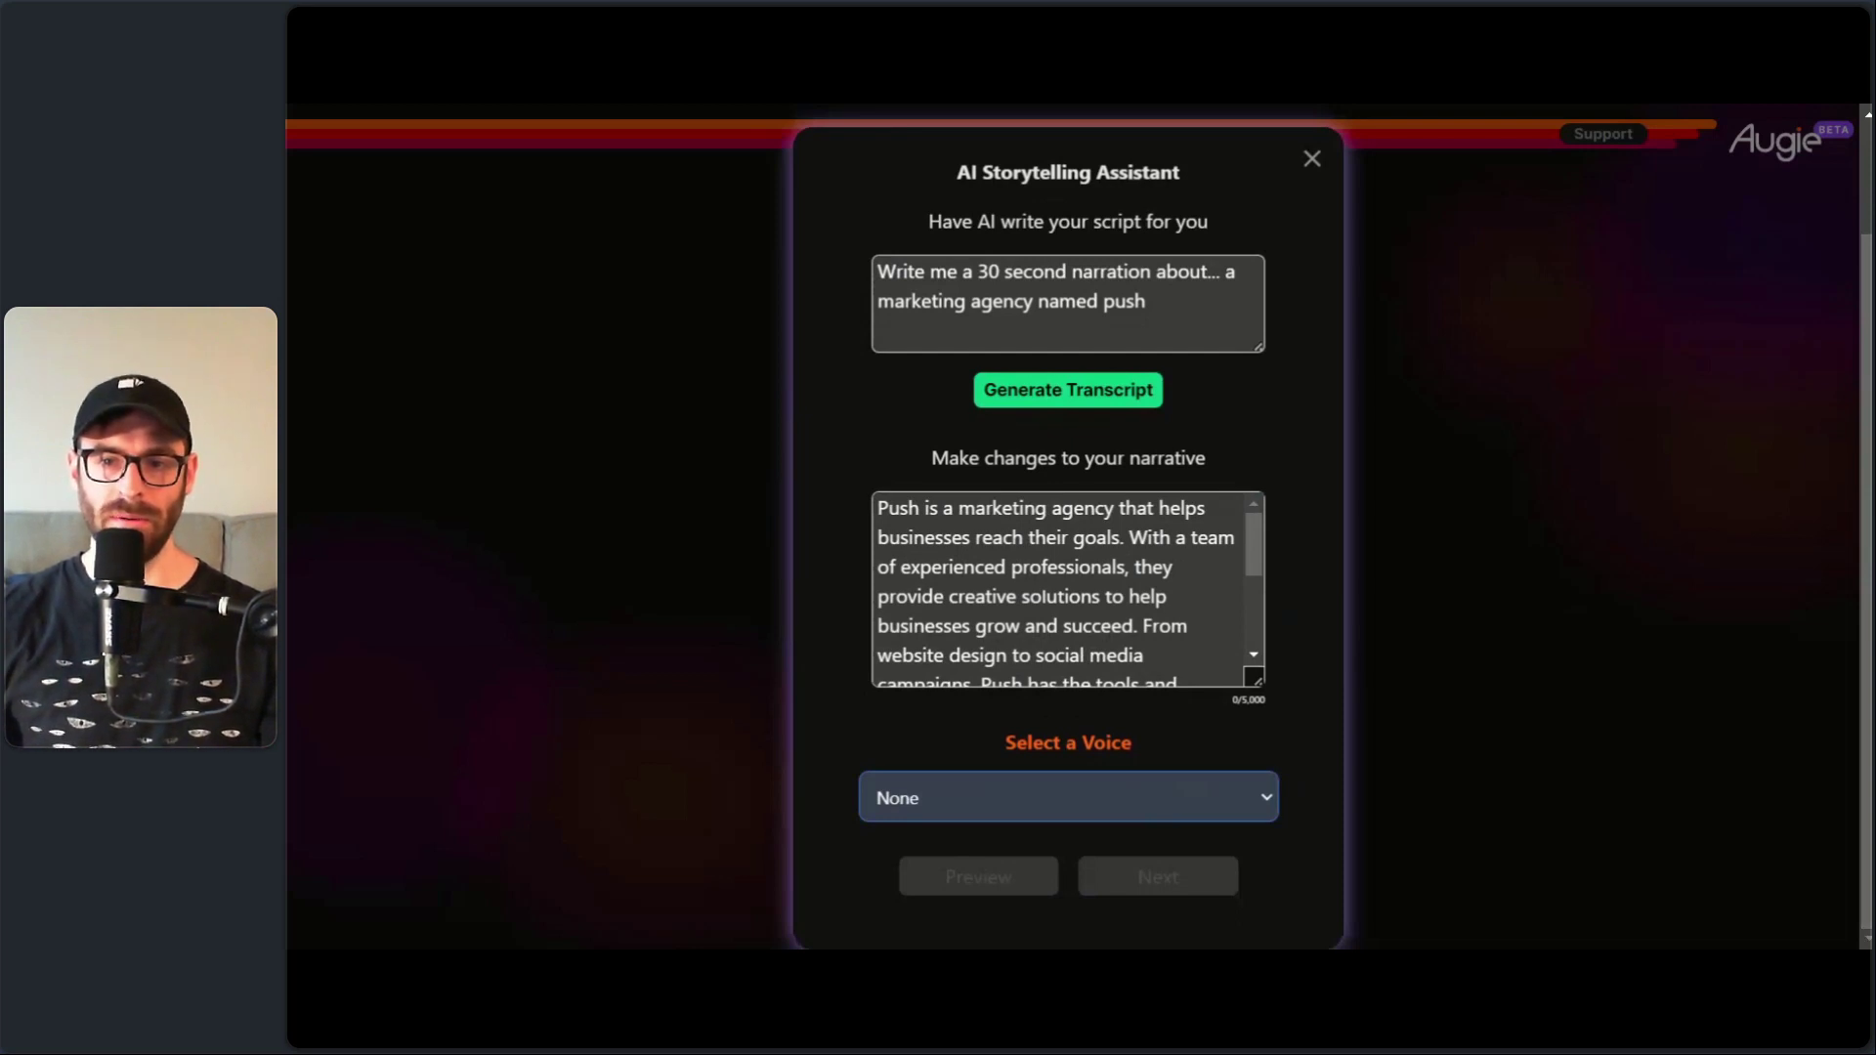
click(1068, 797)
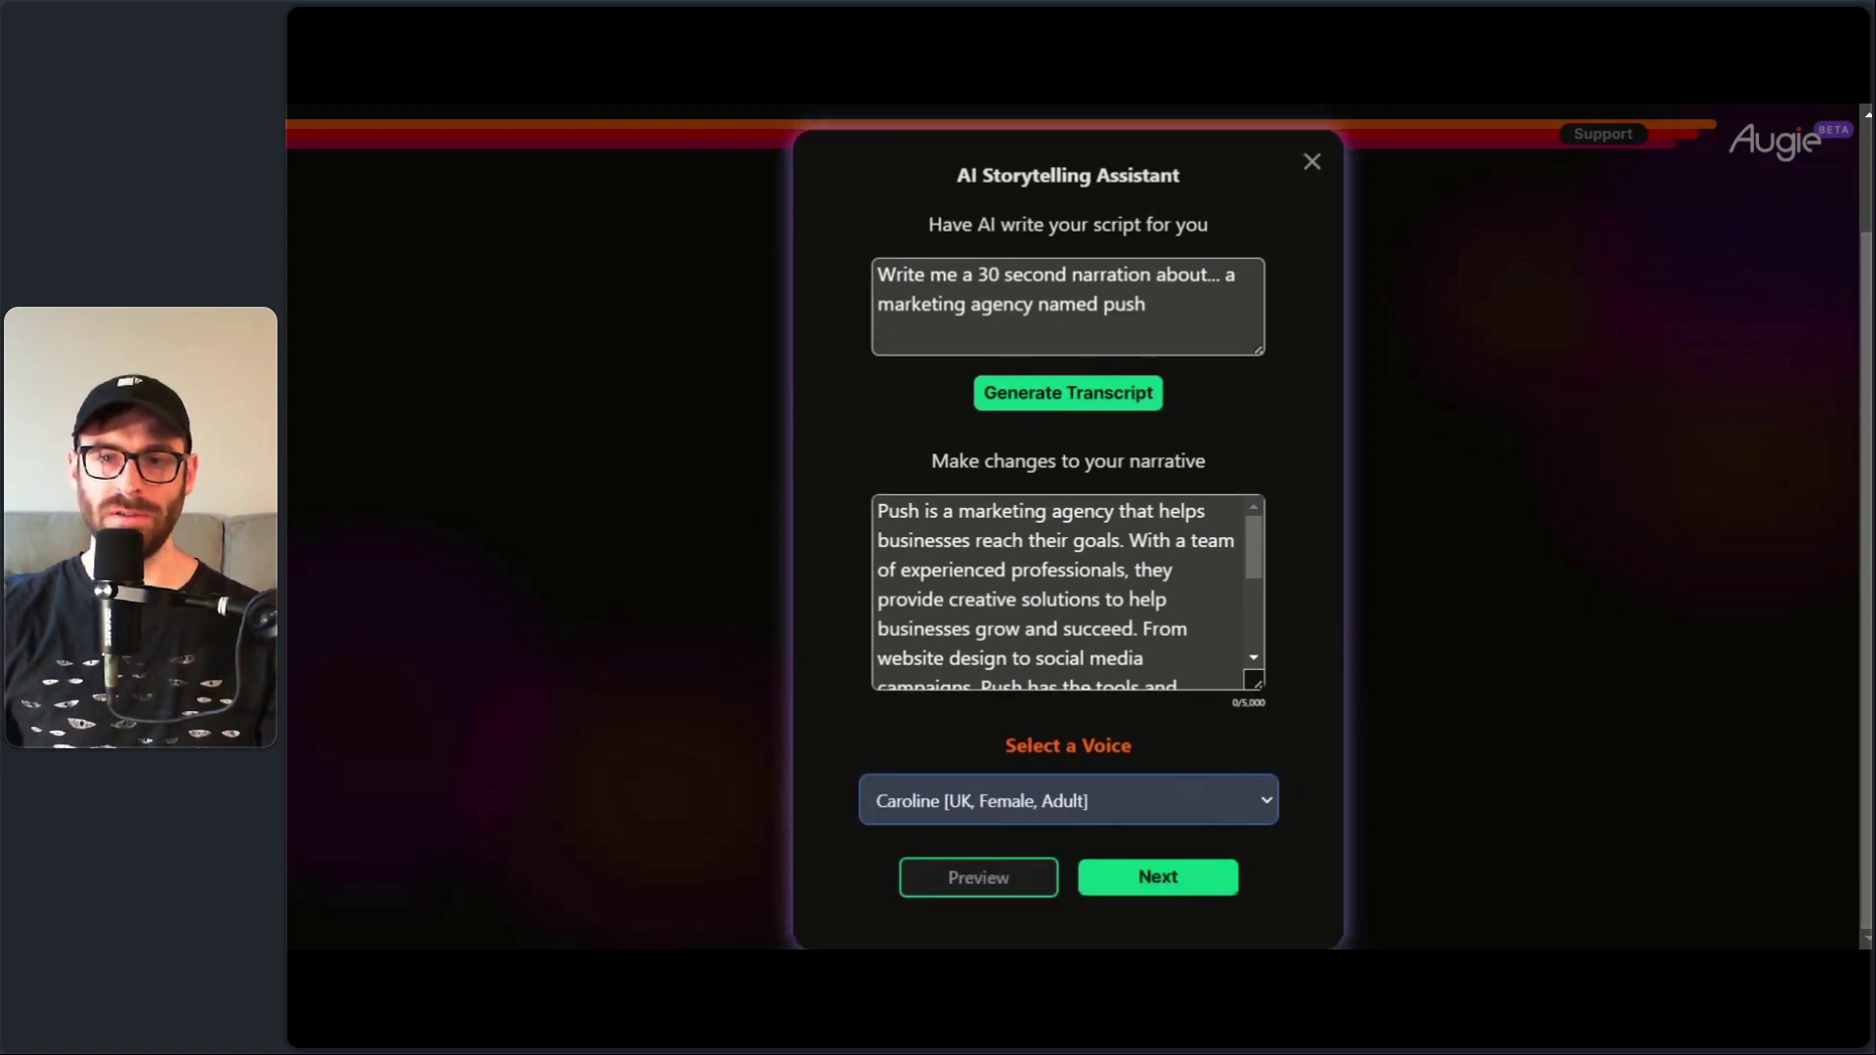
click(1074, 416)
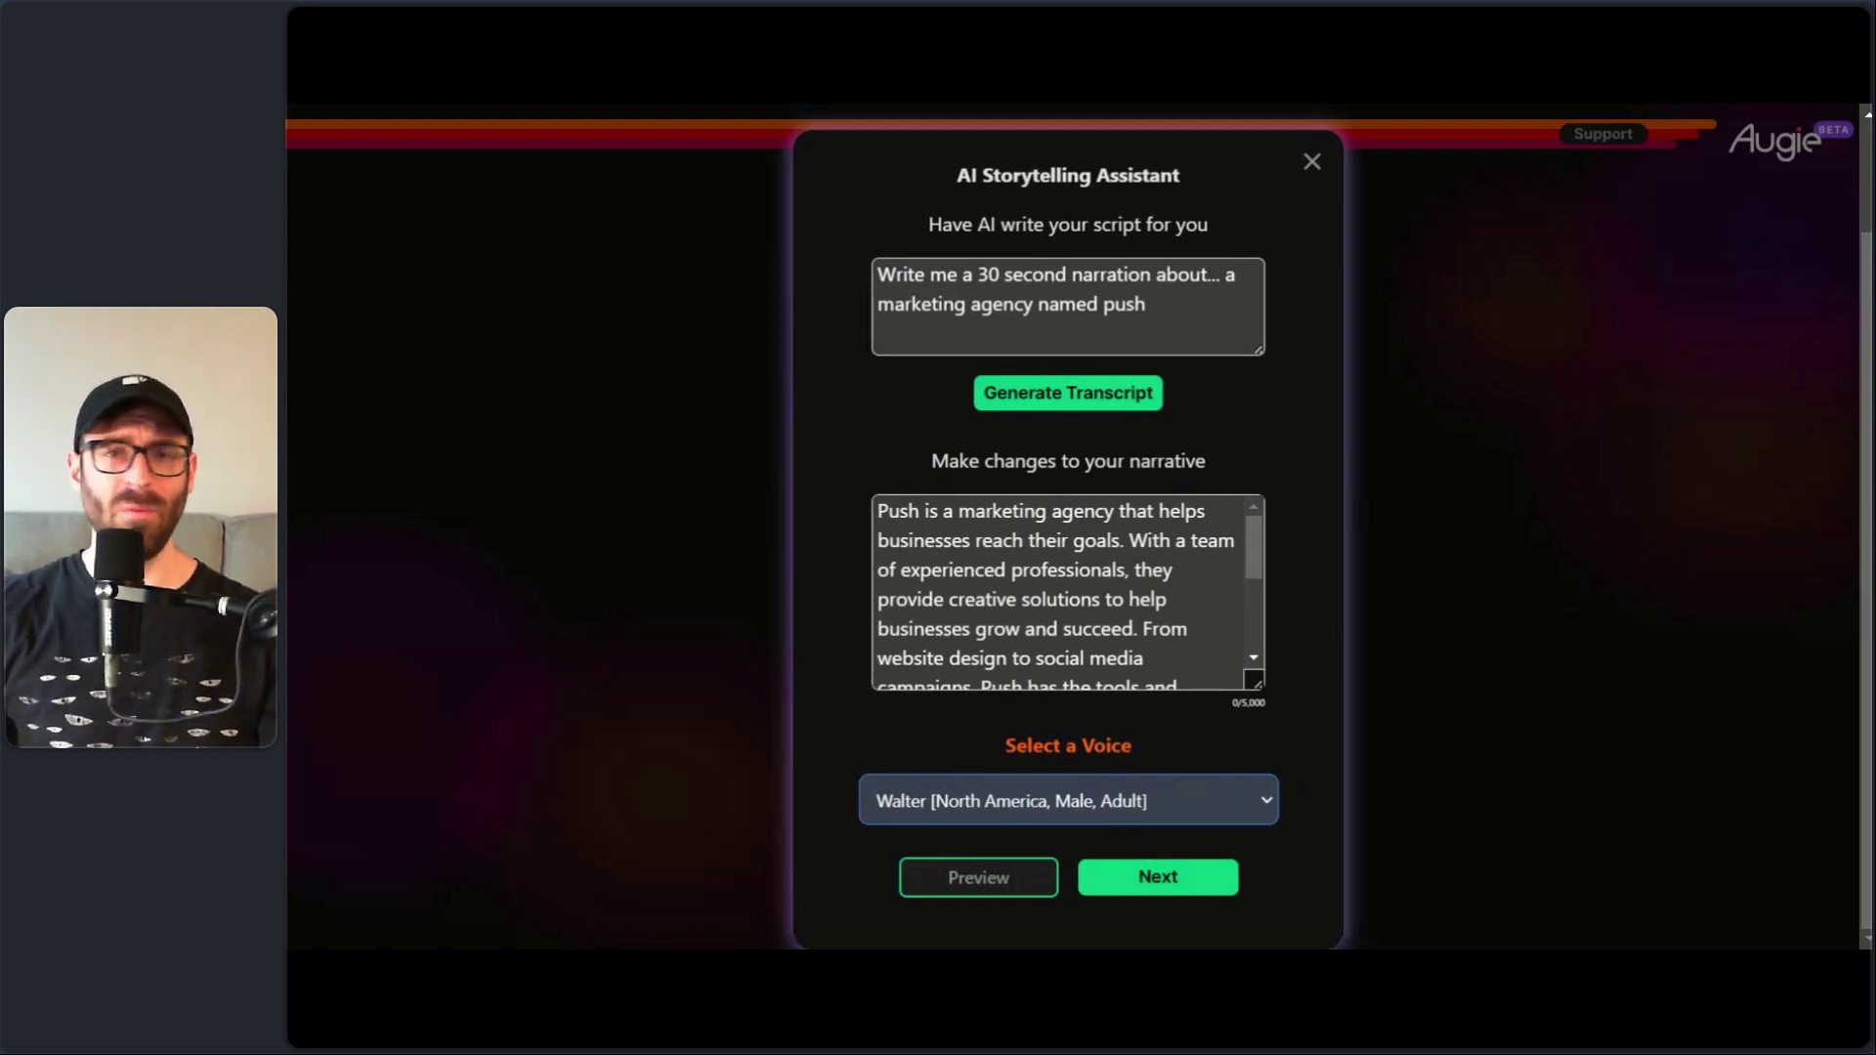
click(1060, 796)
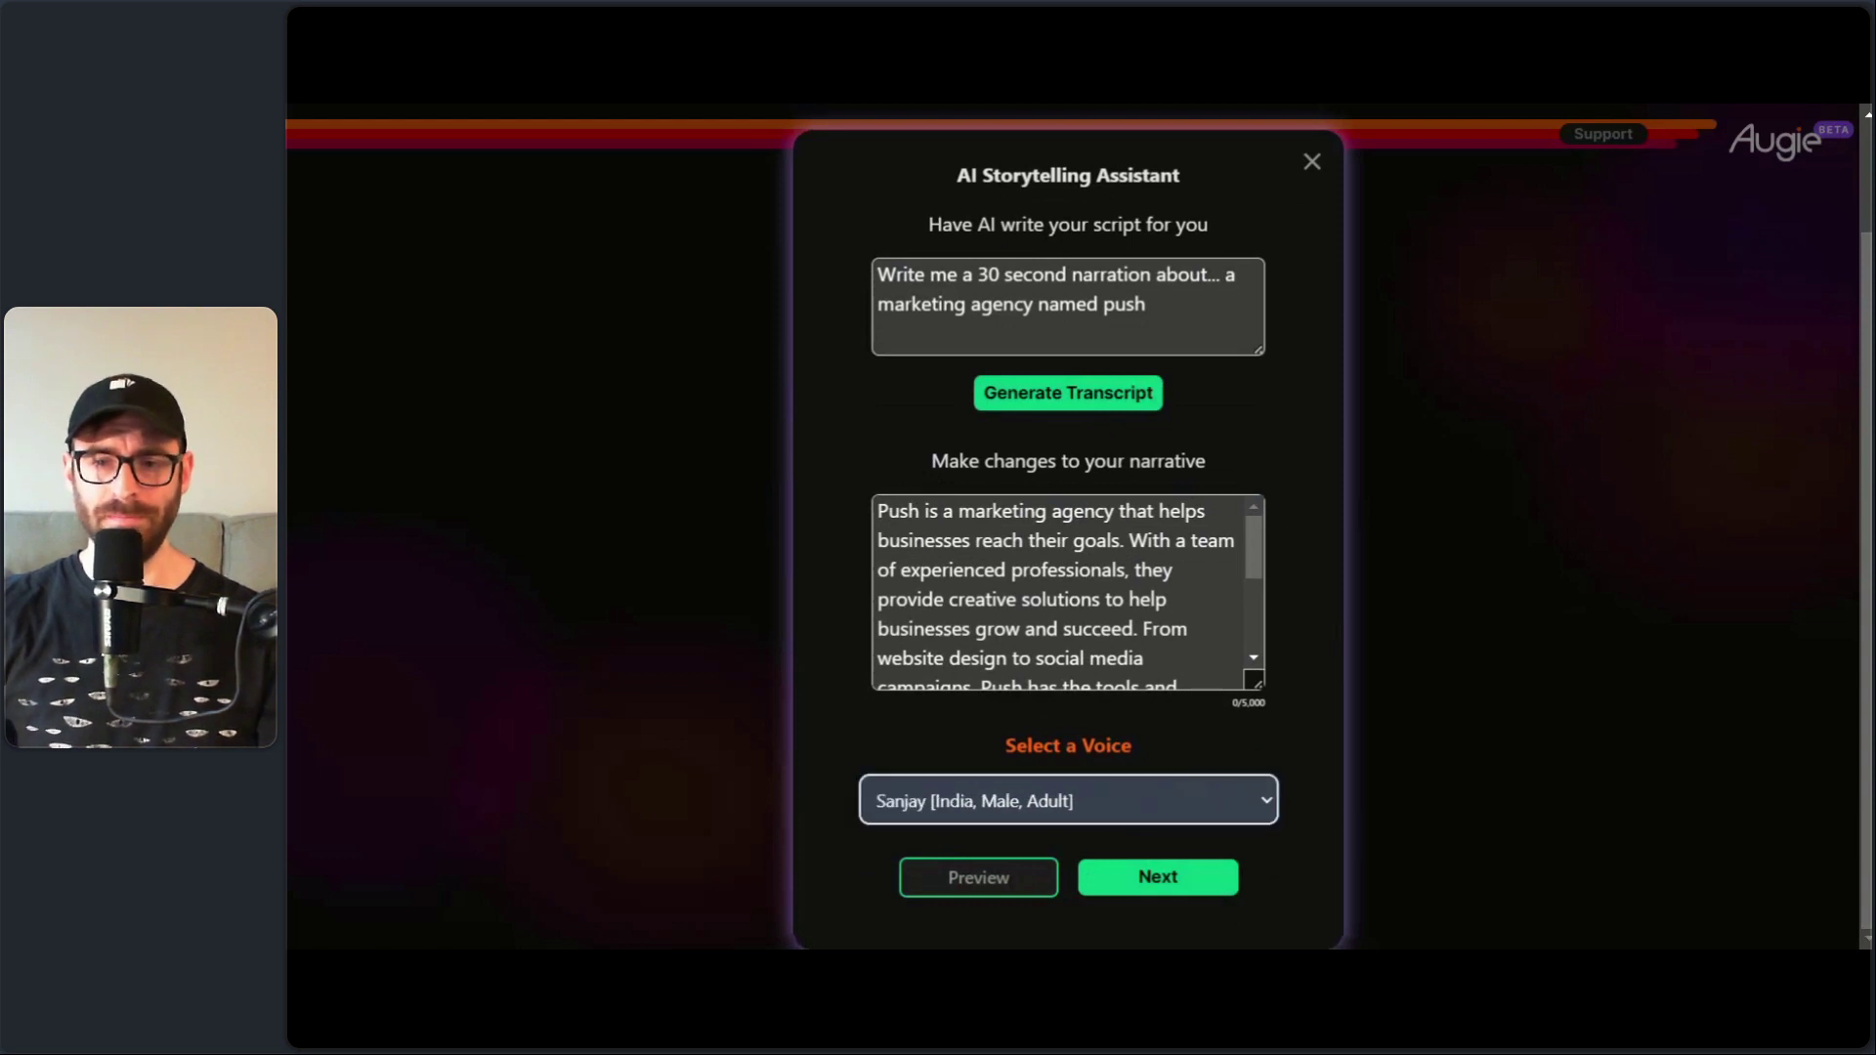
click(1055, 771)
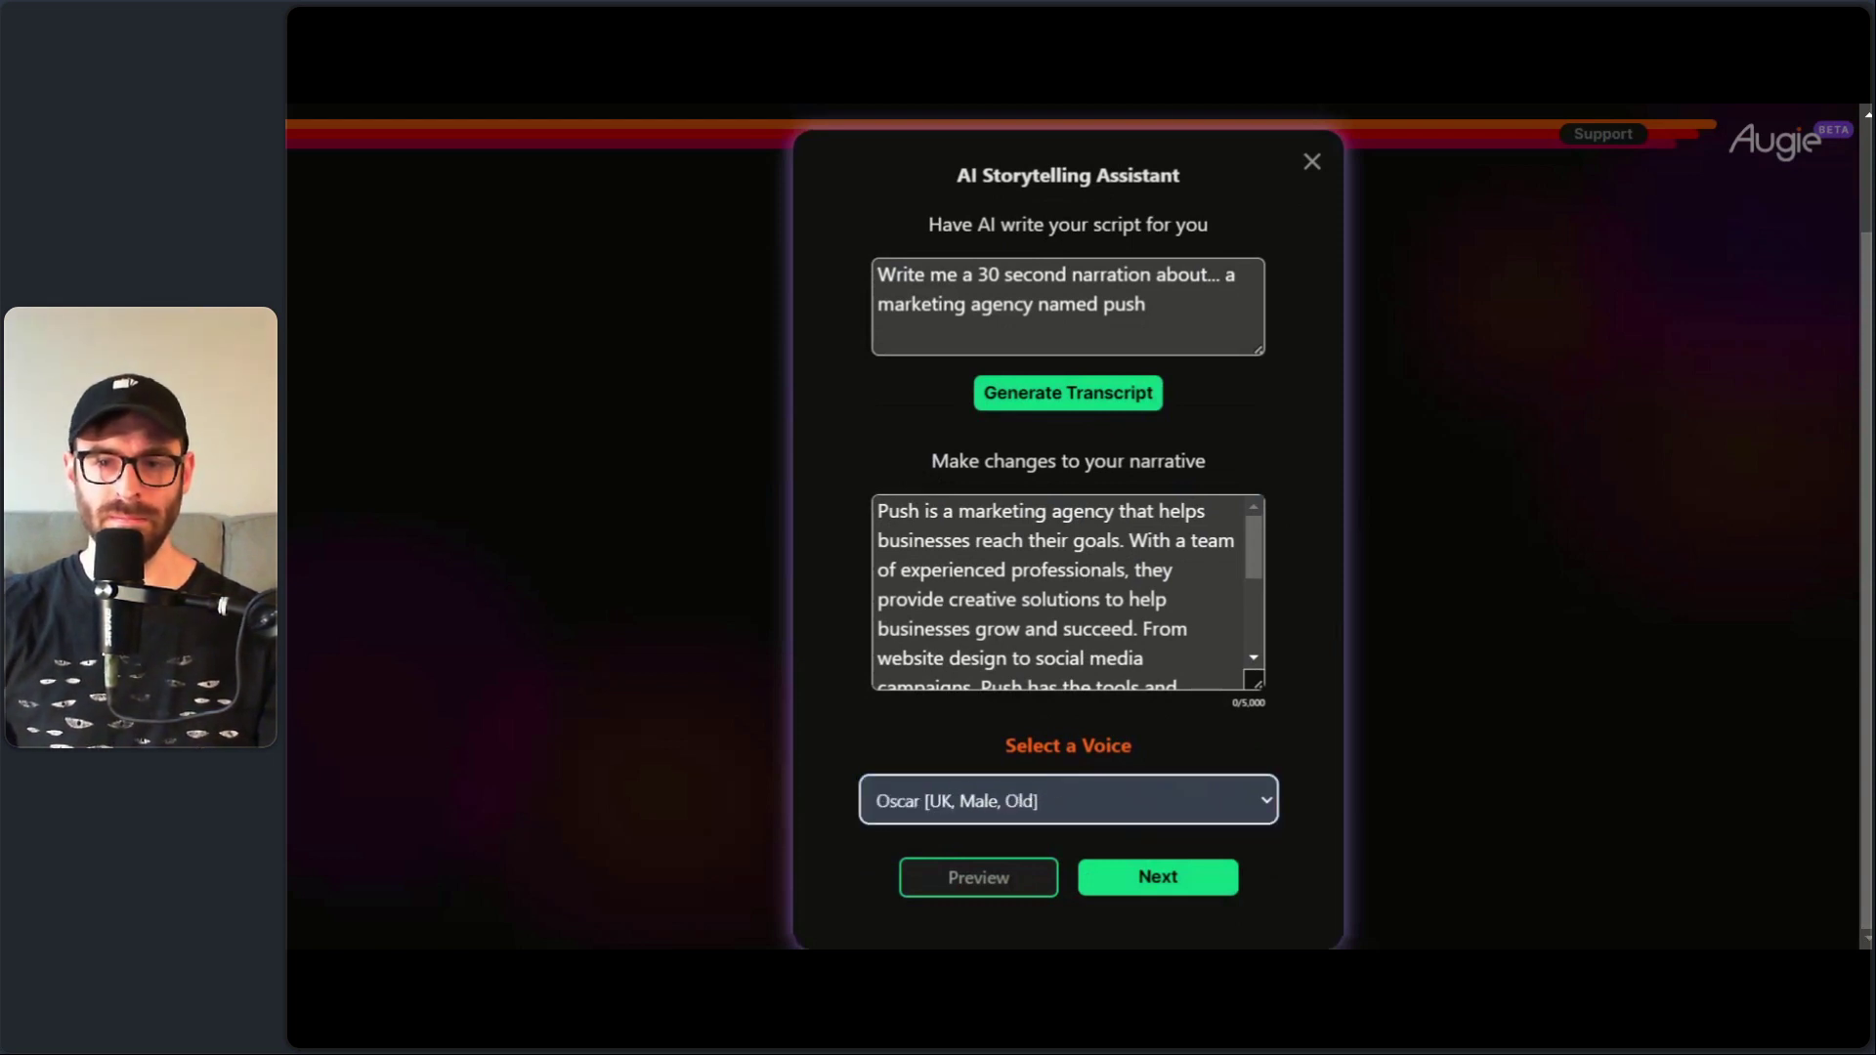
click(1227, 778)
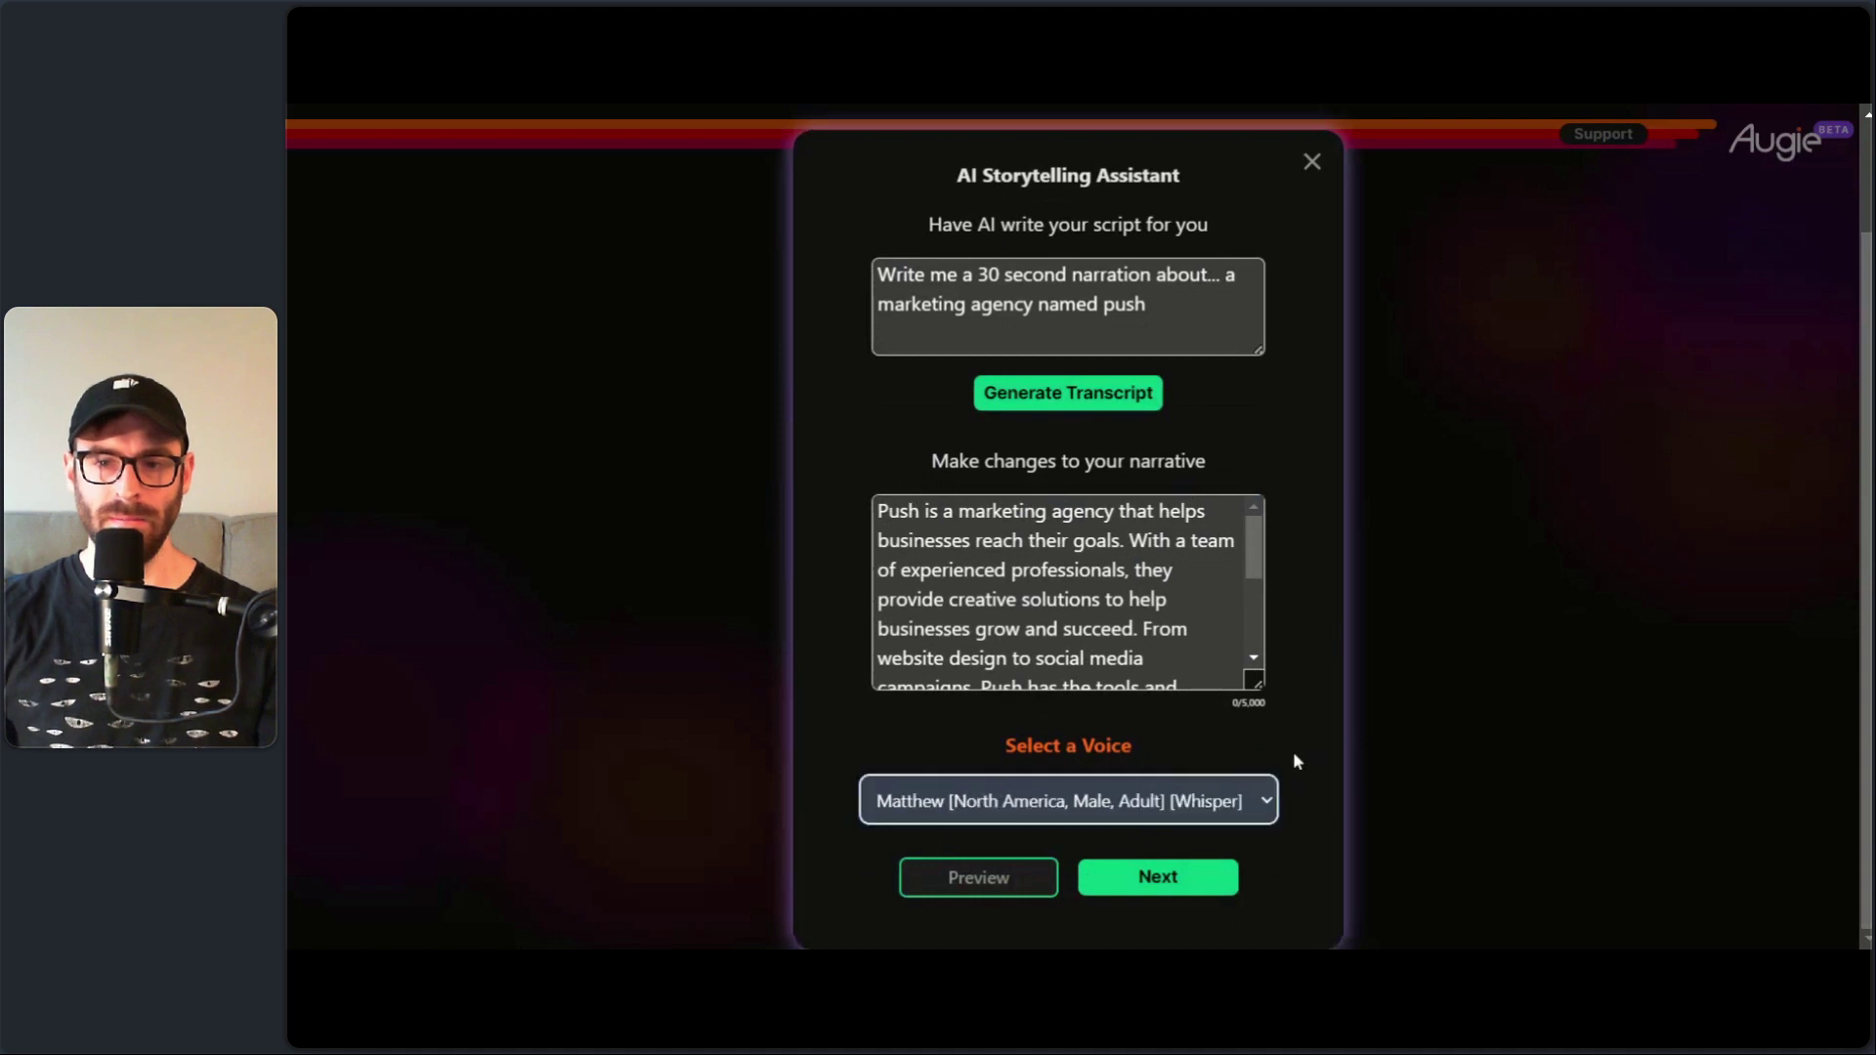
click(1240, 773)
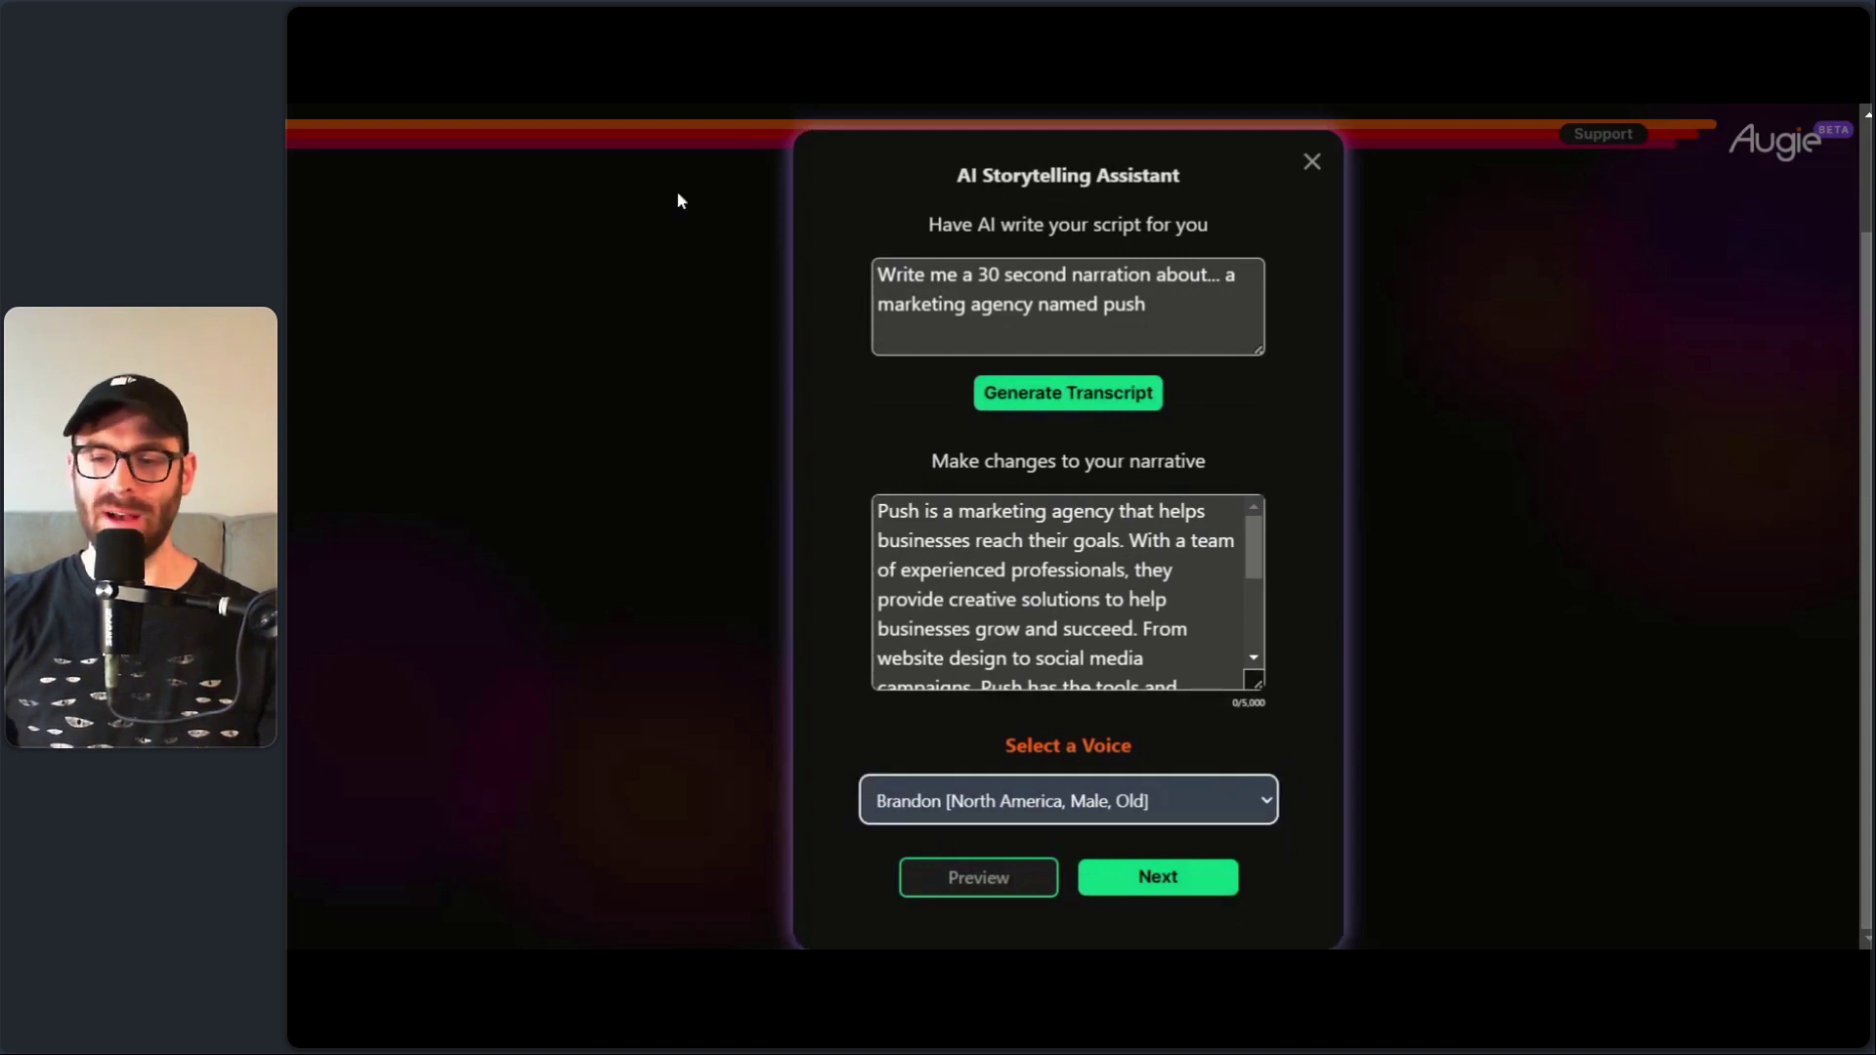
- Set the narration voice to Bosco [North America, Male, Adult] and generate its audio preview
click(1223, 775)
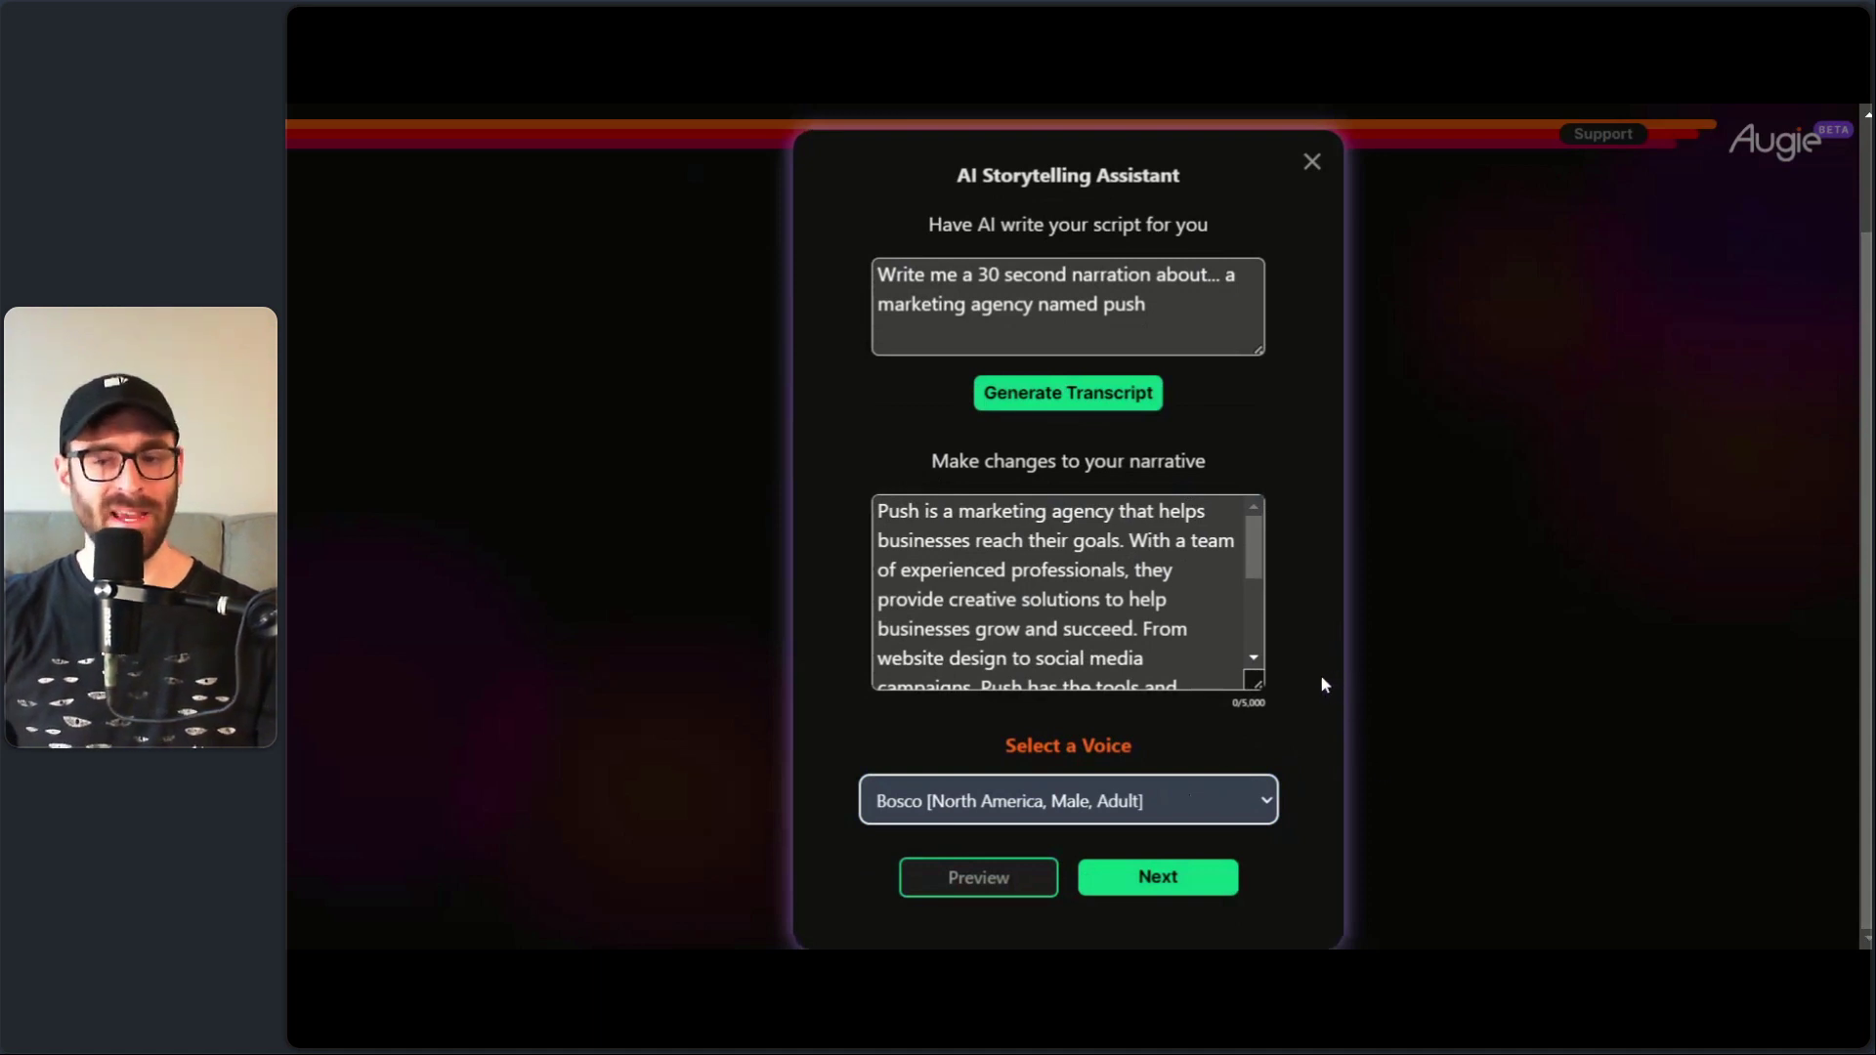
click(761, 109)
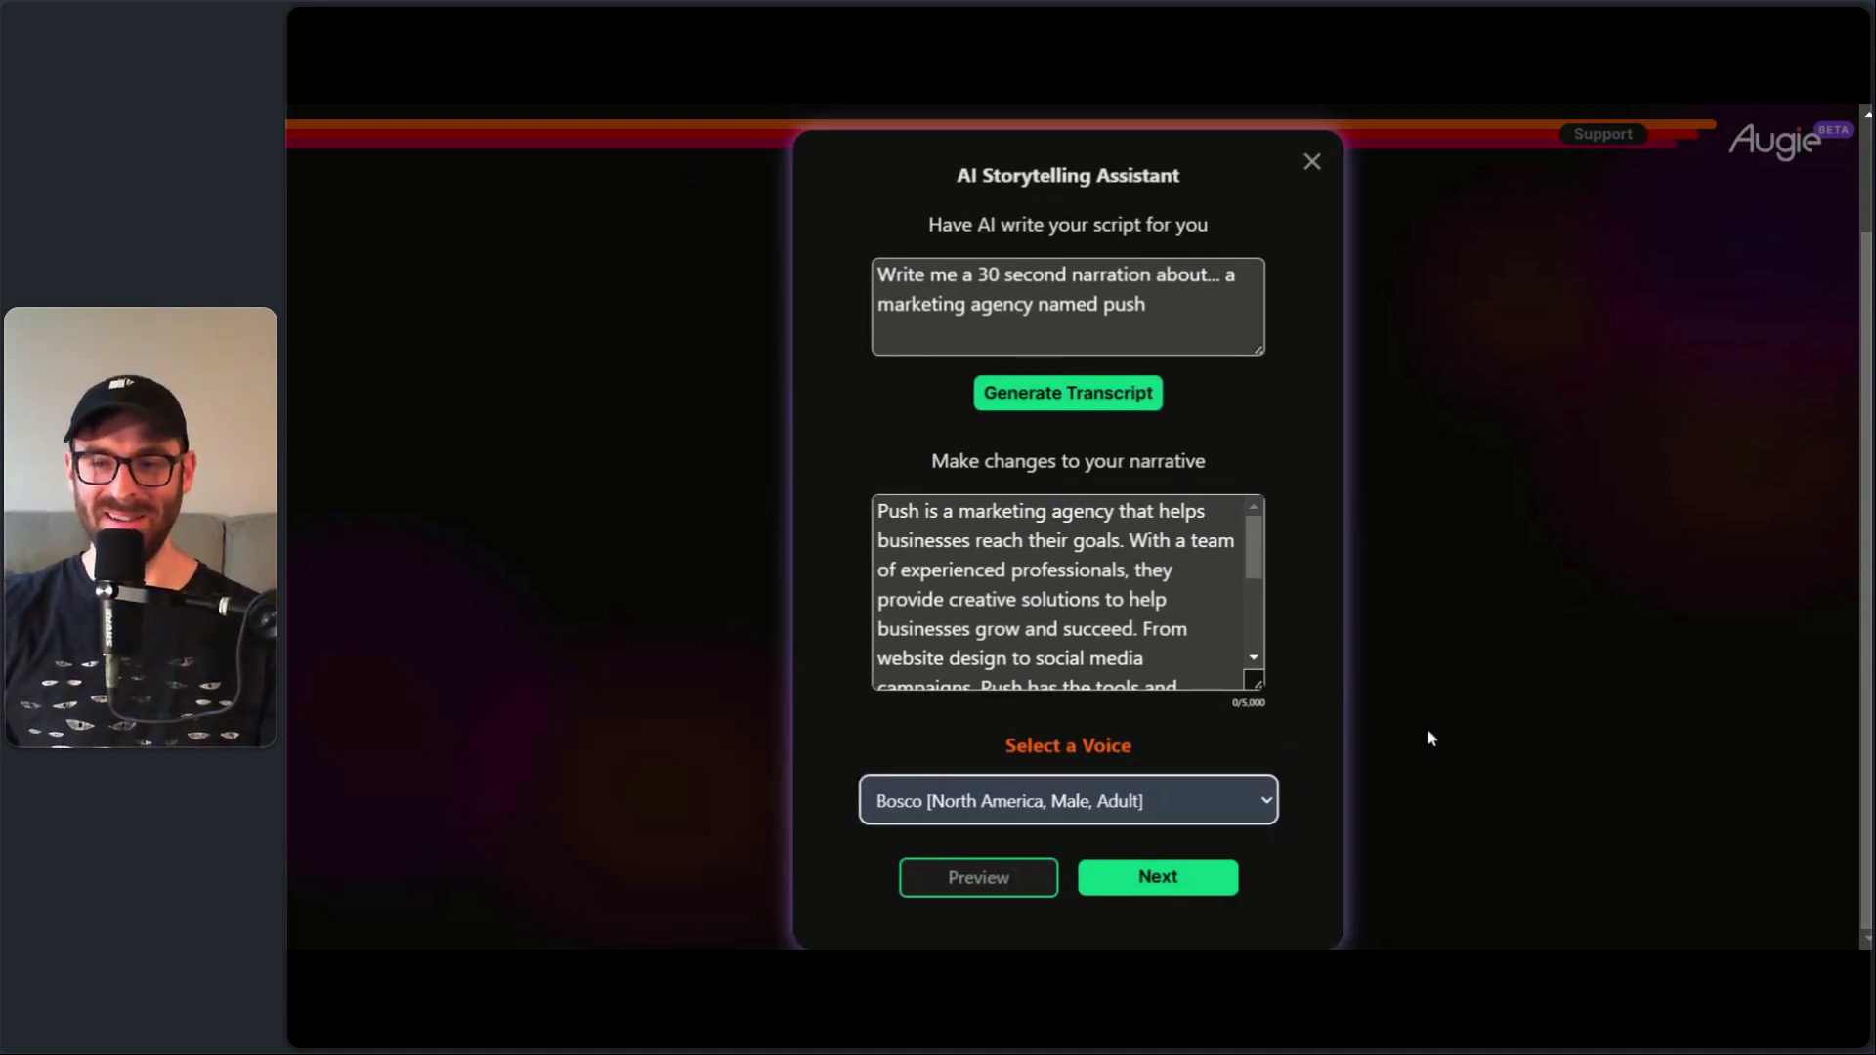
scroll(1172, 596, down, 2)
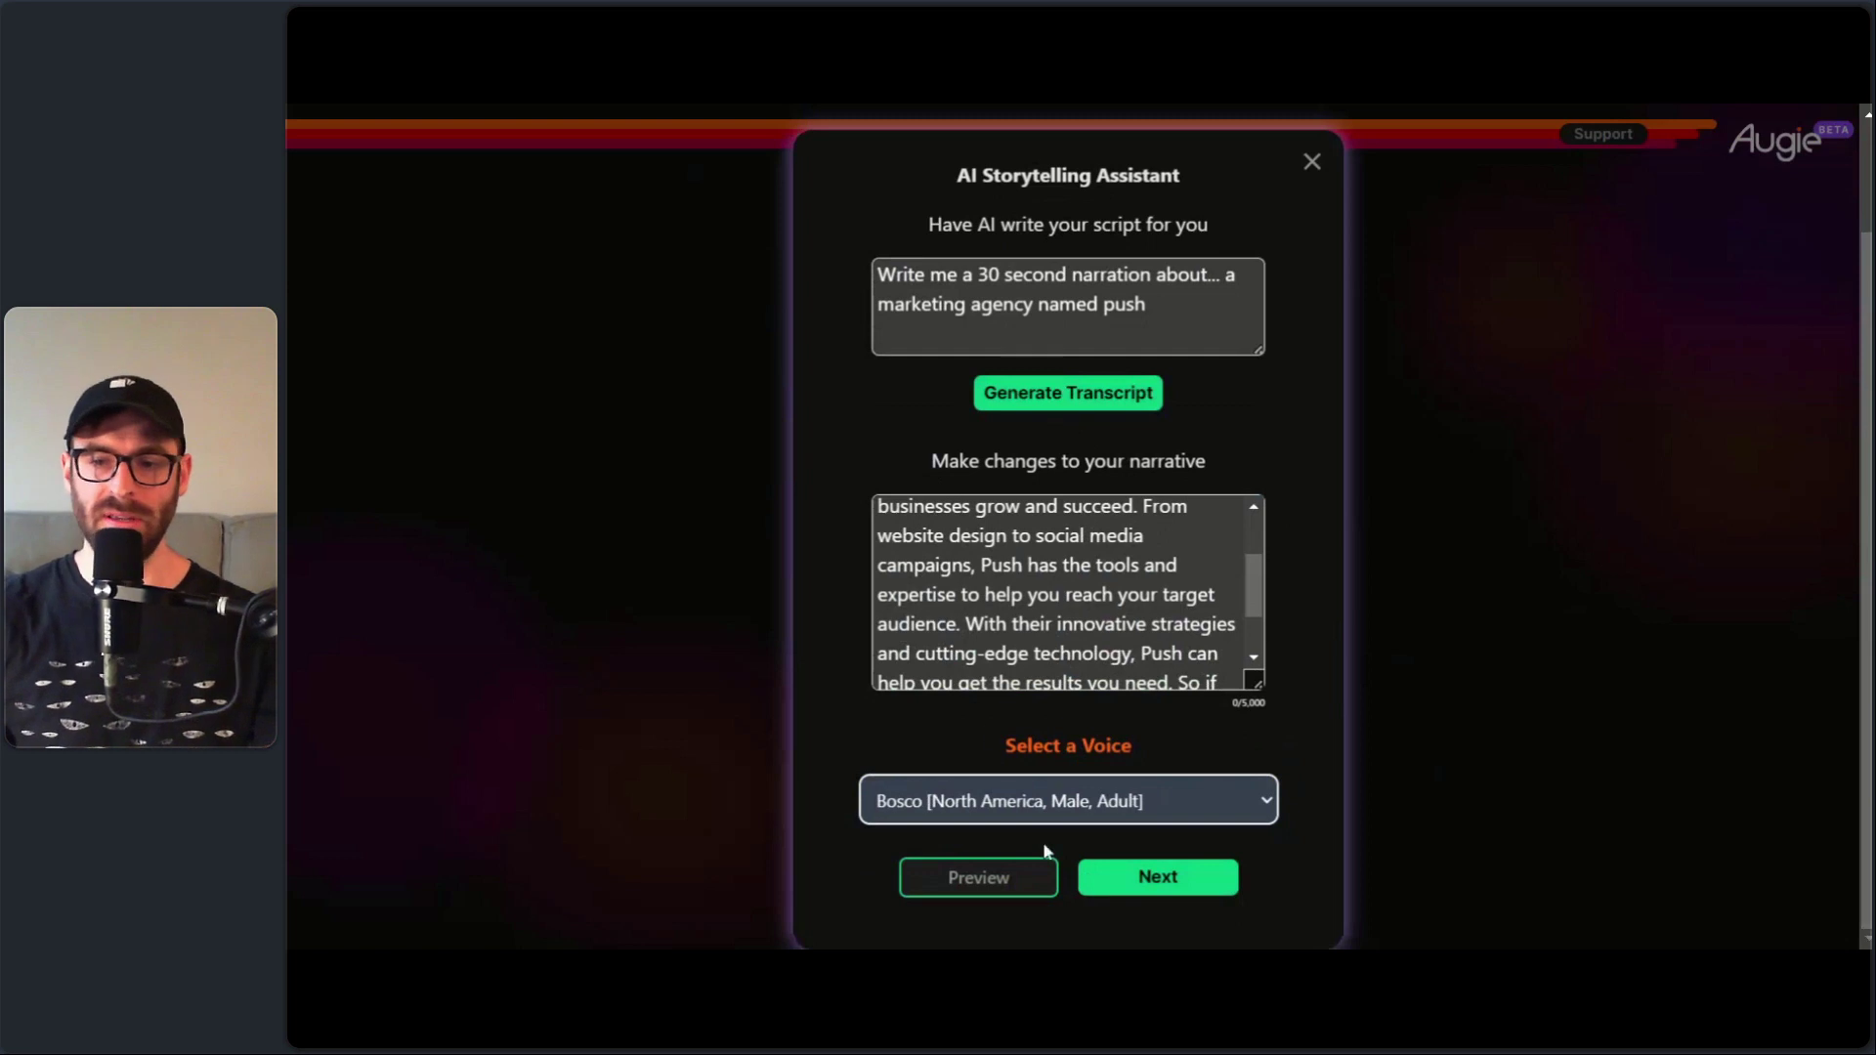
click(1012, 879)
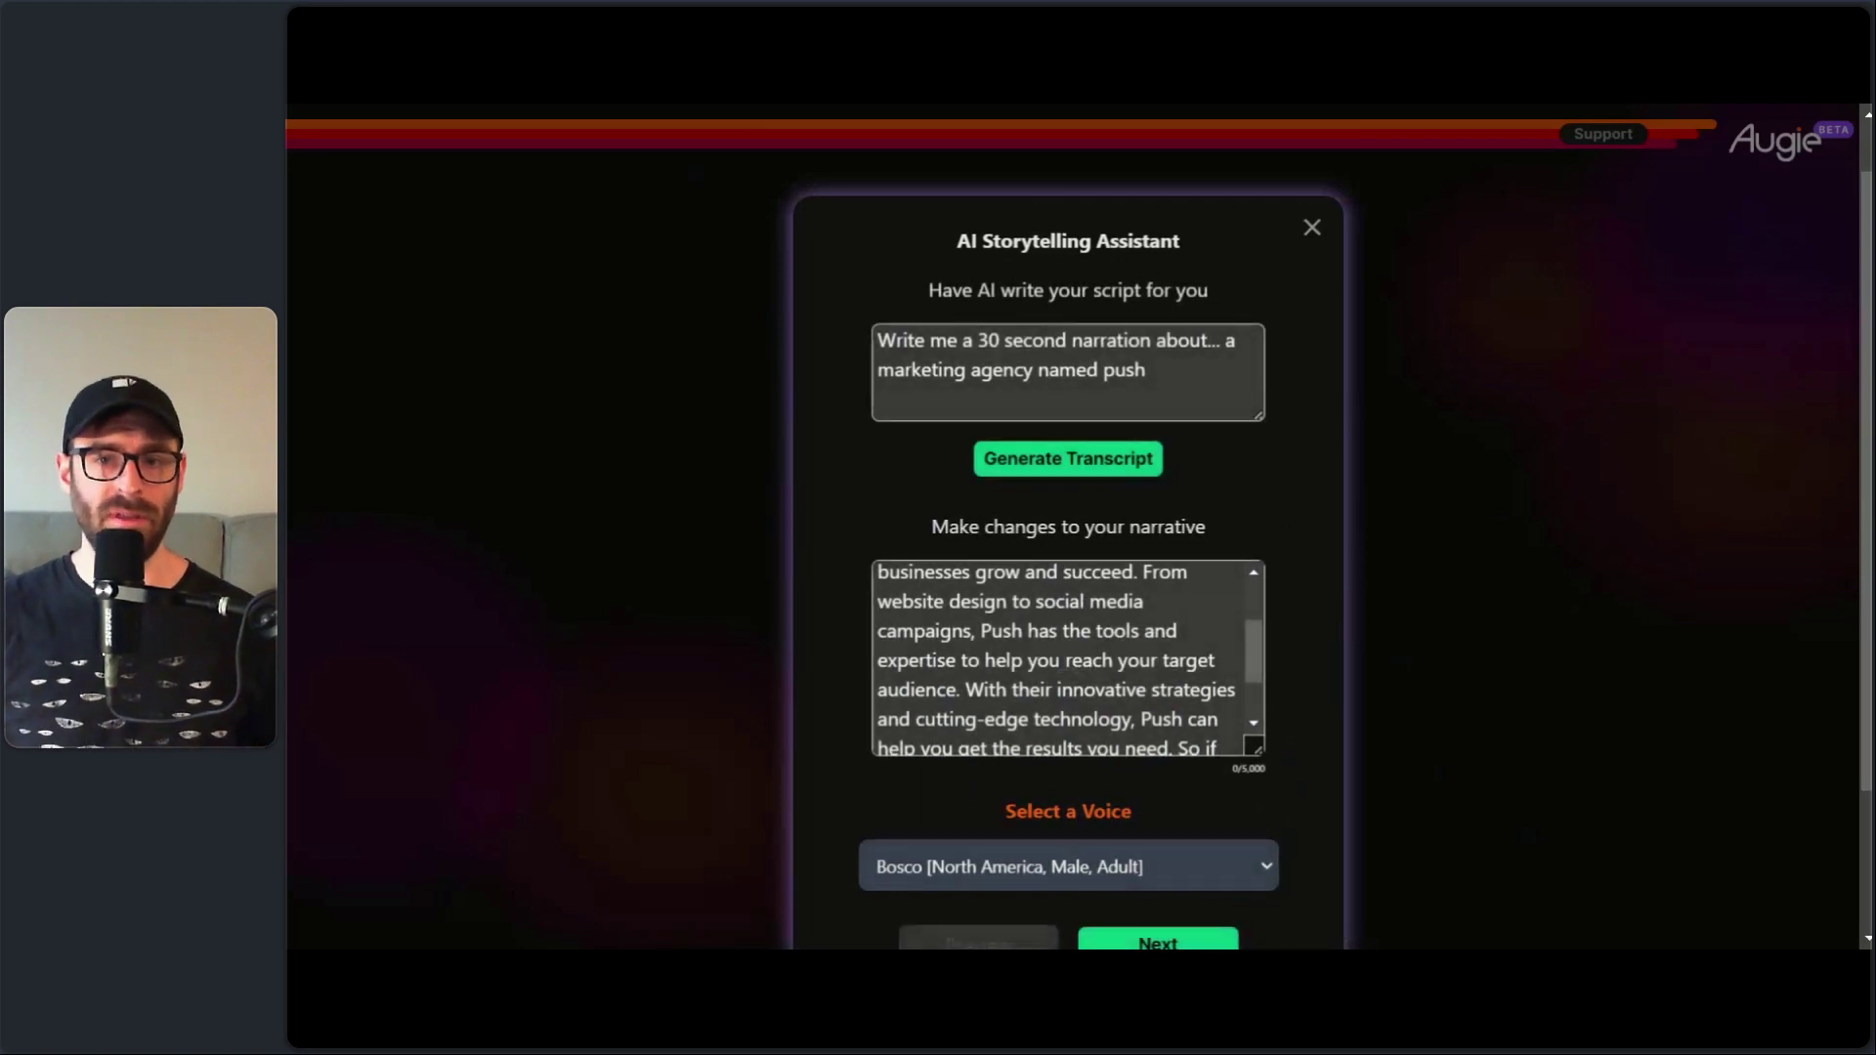
- Listen to the first seconds of the audio preview, then pause it
scroll(1620, 717, down, 2)
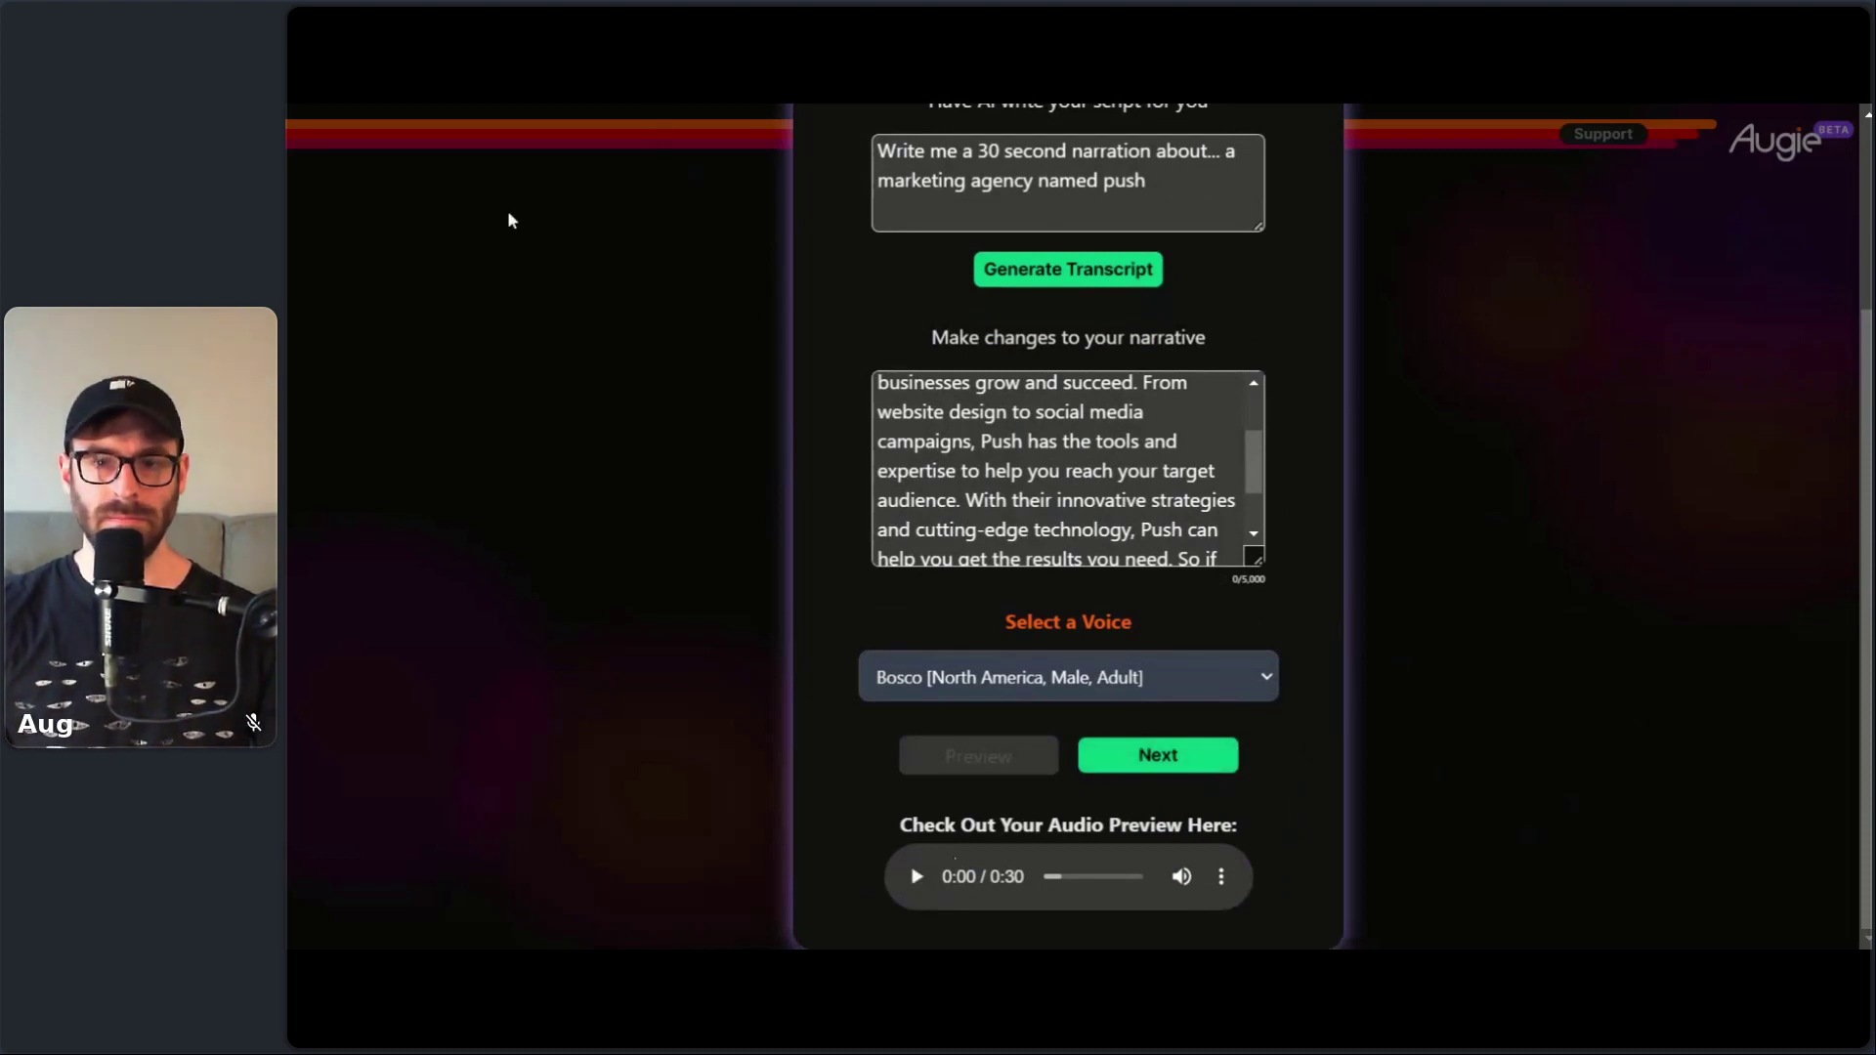
click(919, 878)
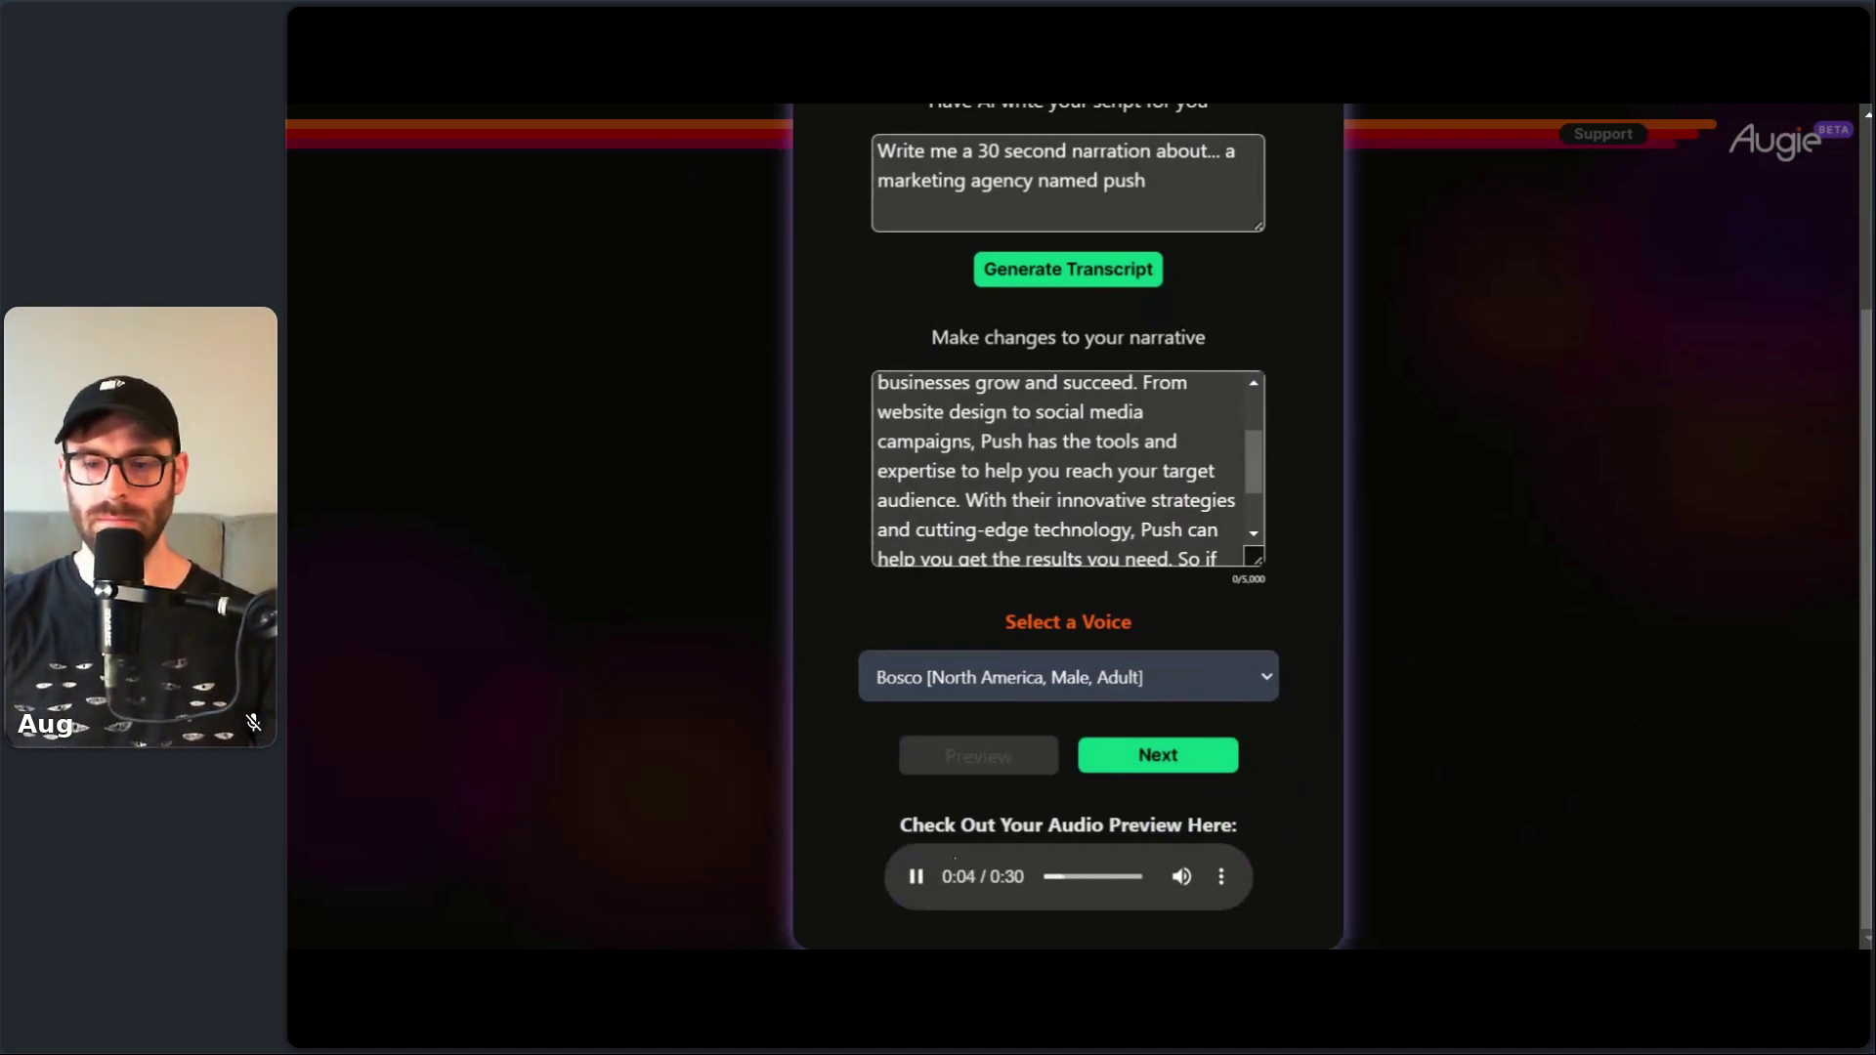
click(918, 879)
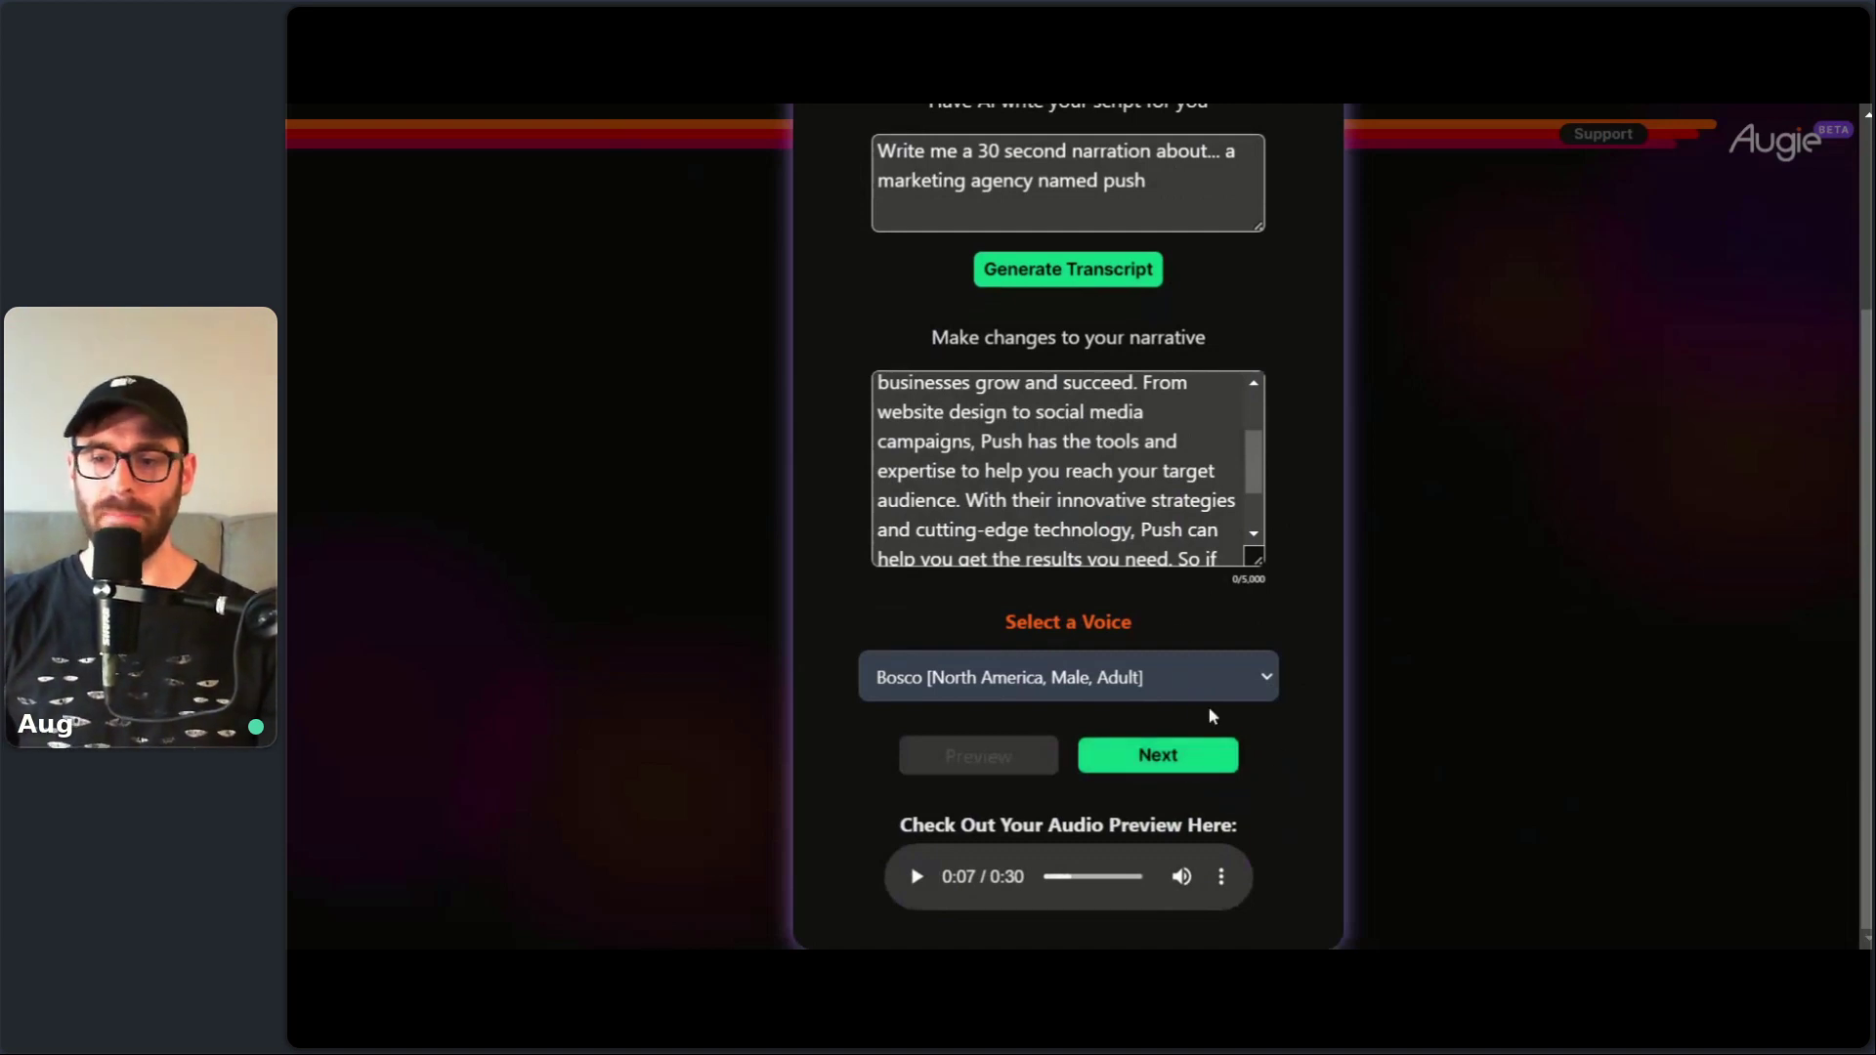
- Accept the narration for the new video and add the keyword "marketing" for its AI selected images
click(1158, 755)
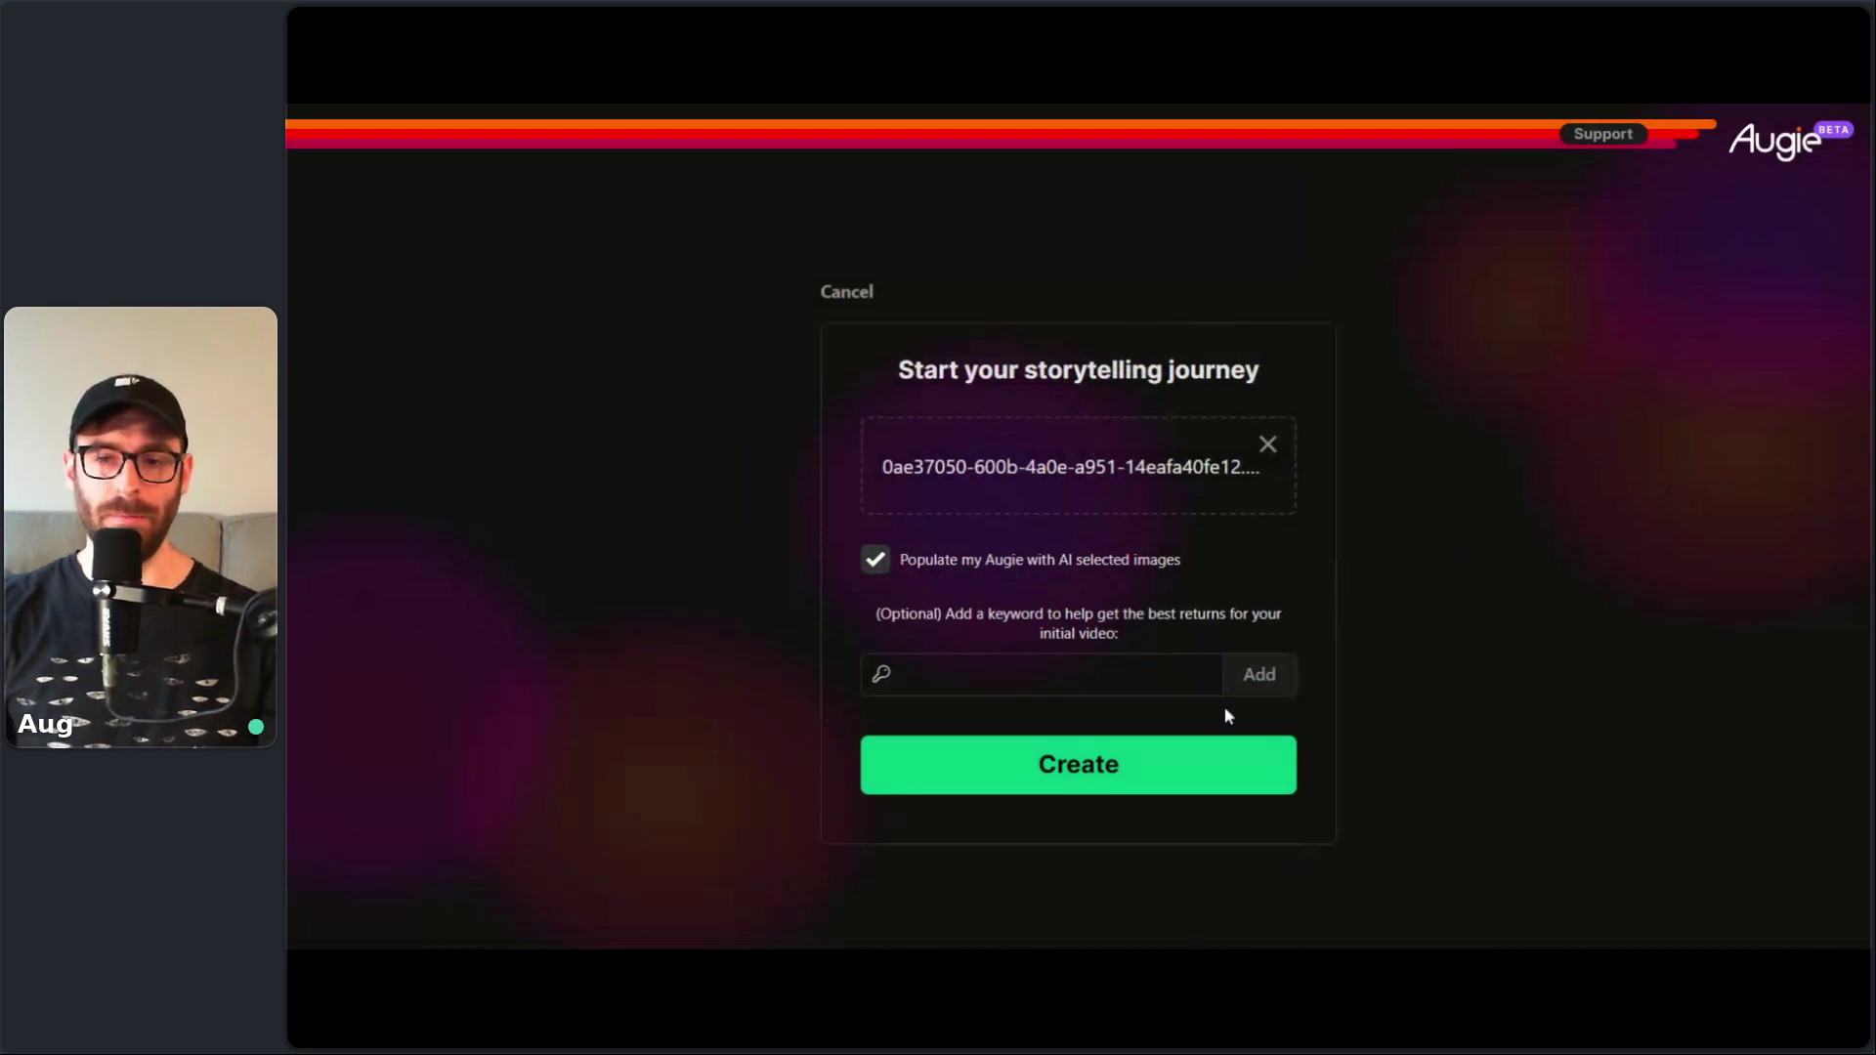
key(Tab)
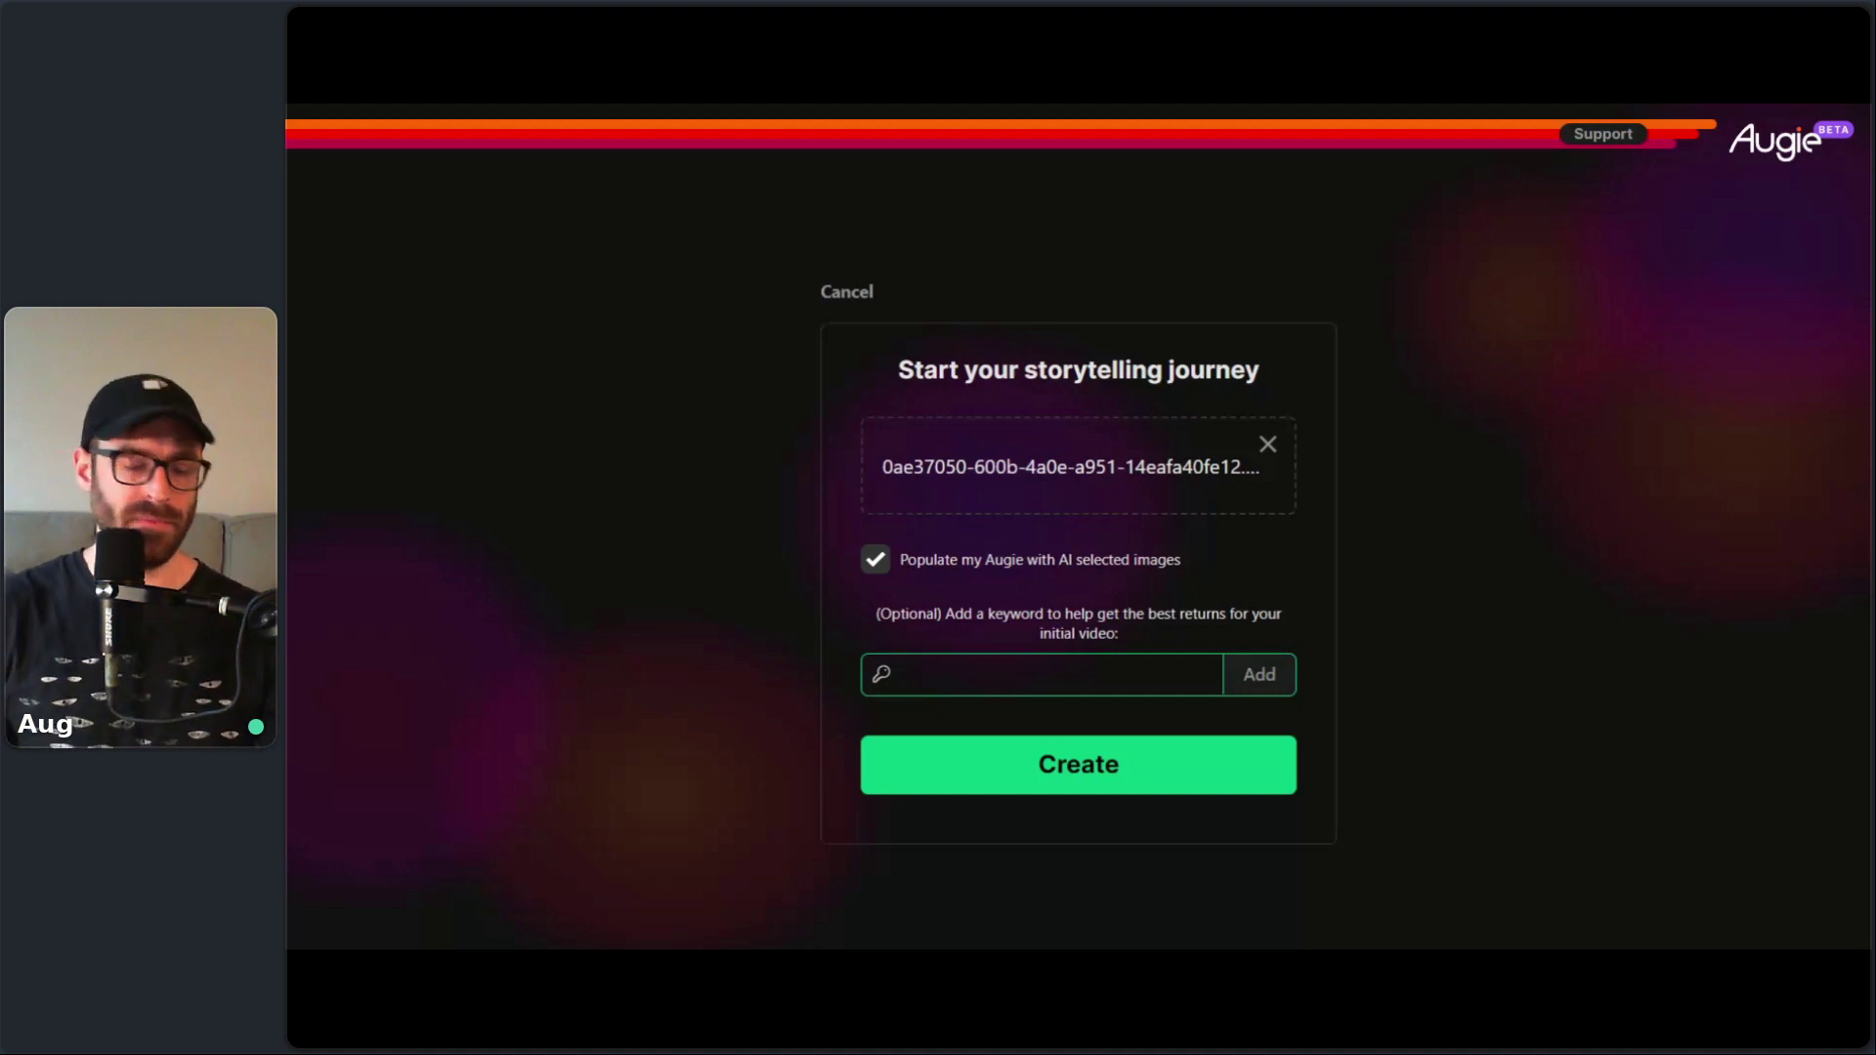
text(marketing)
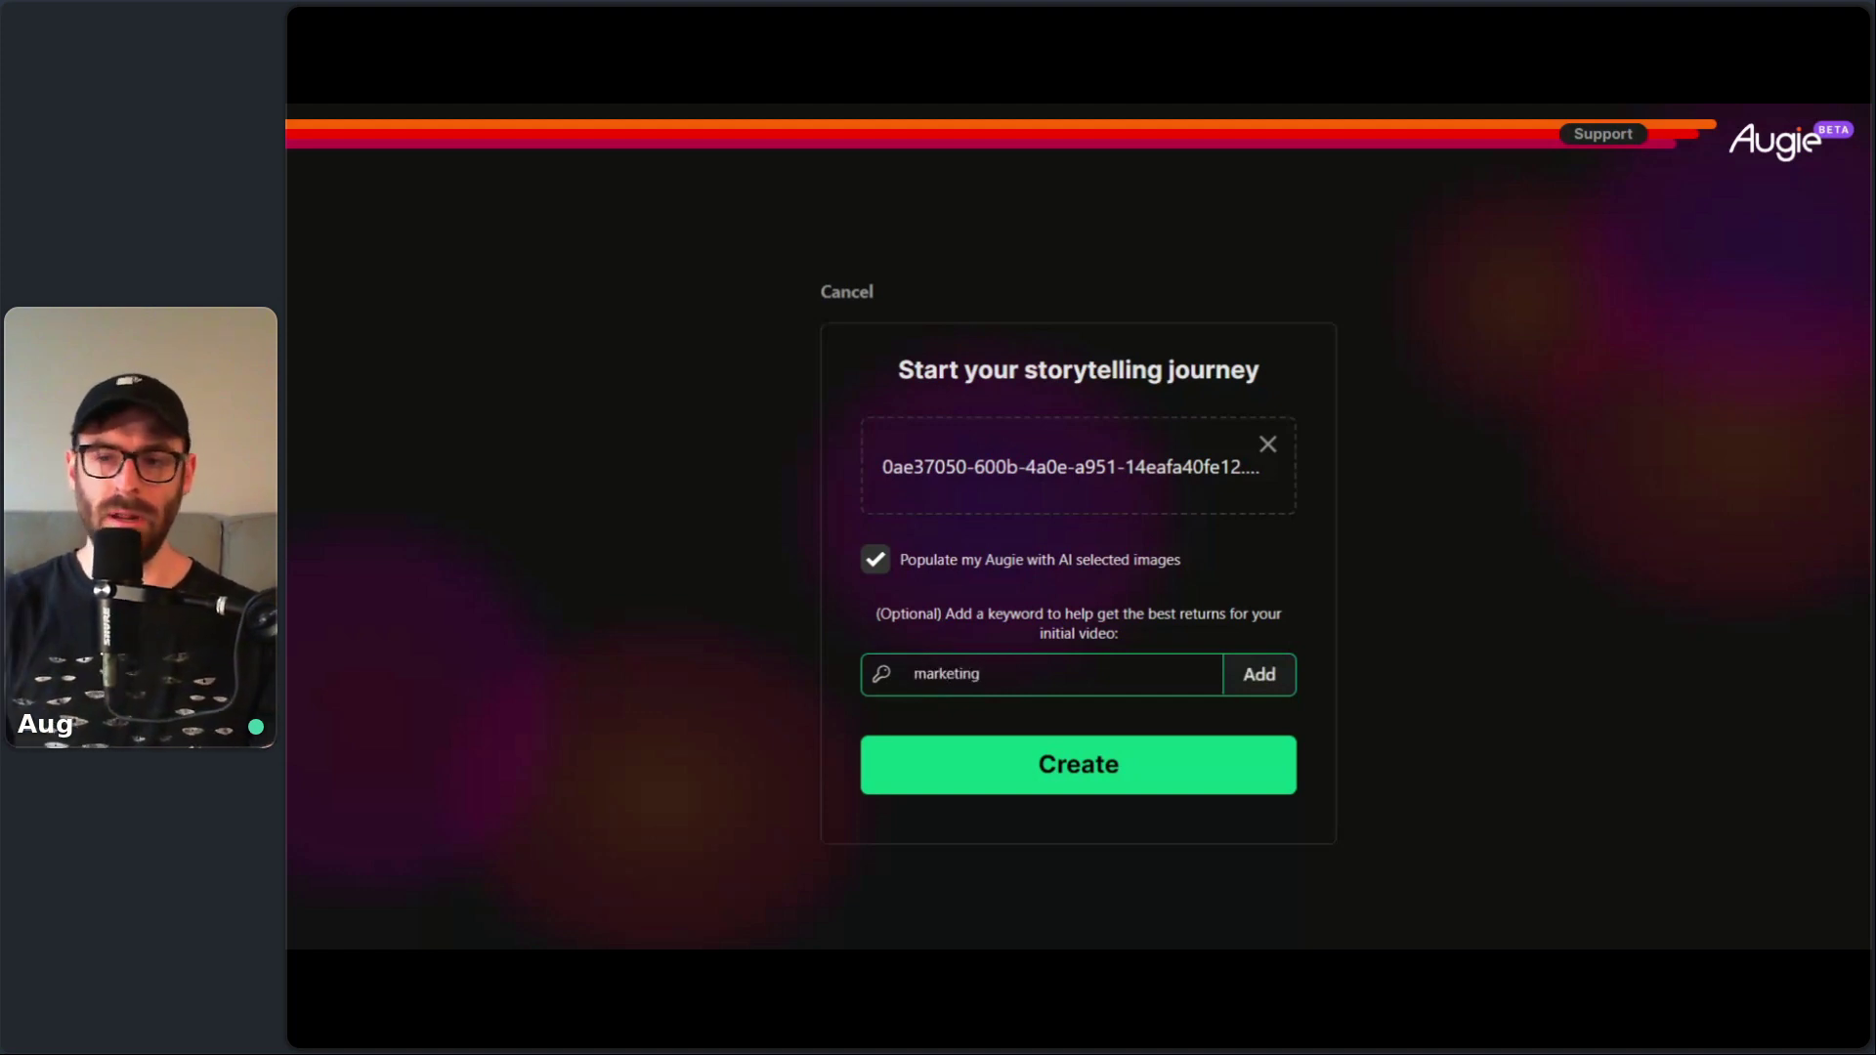
click(1270, 681)
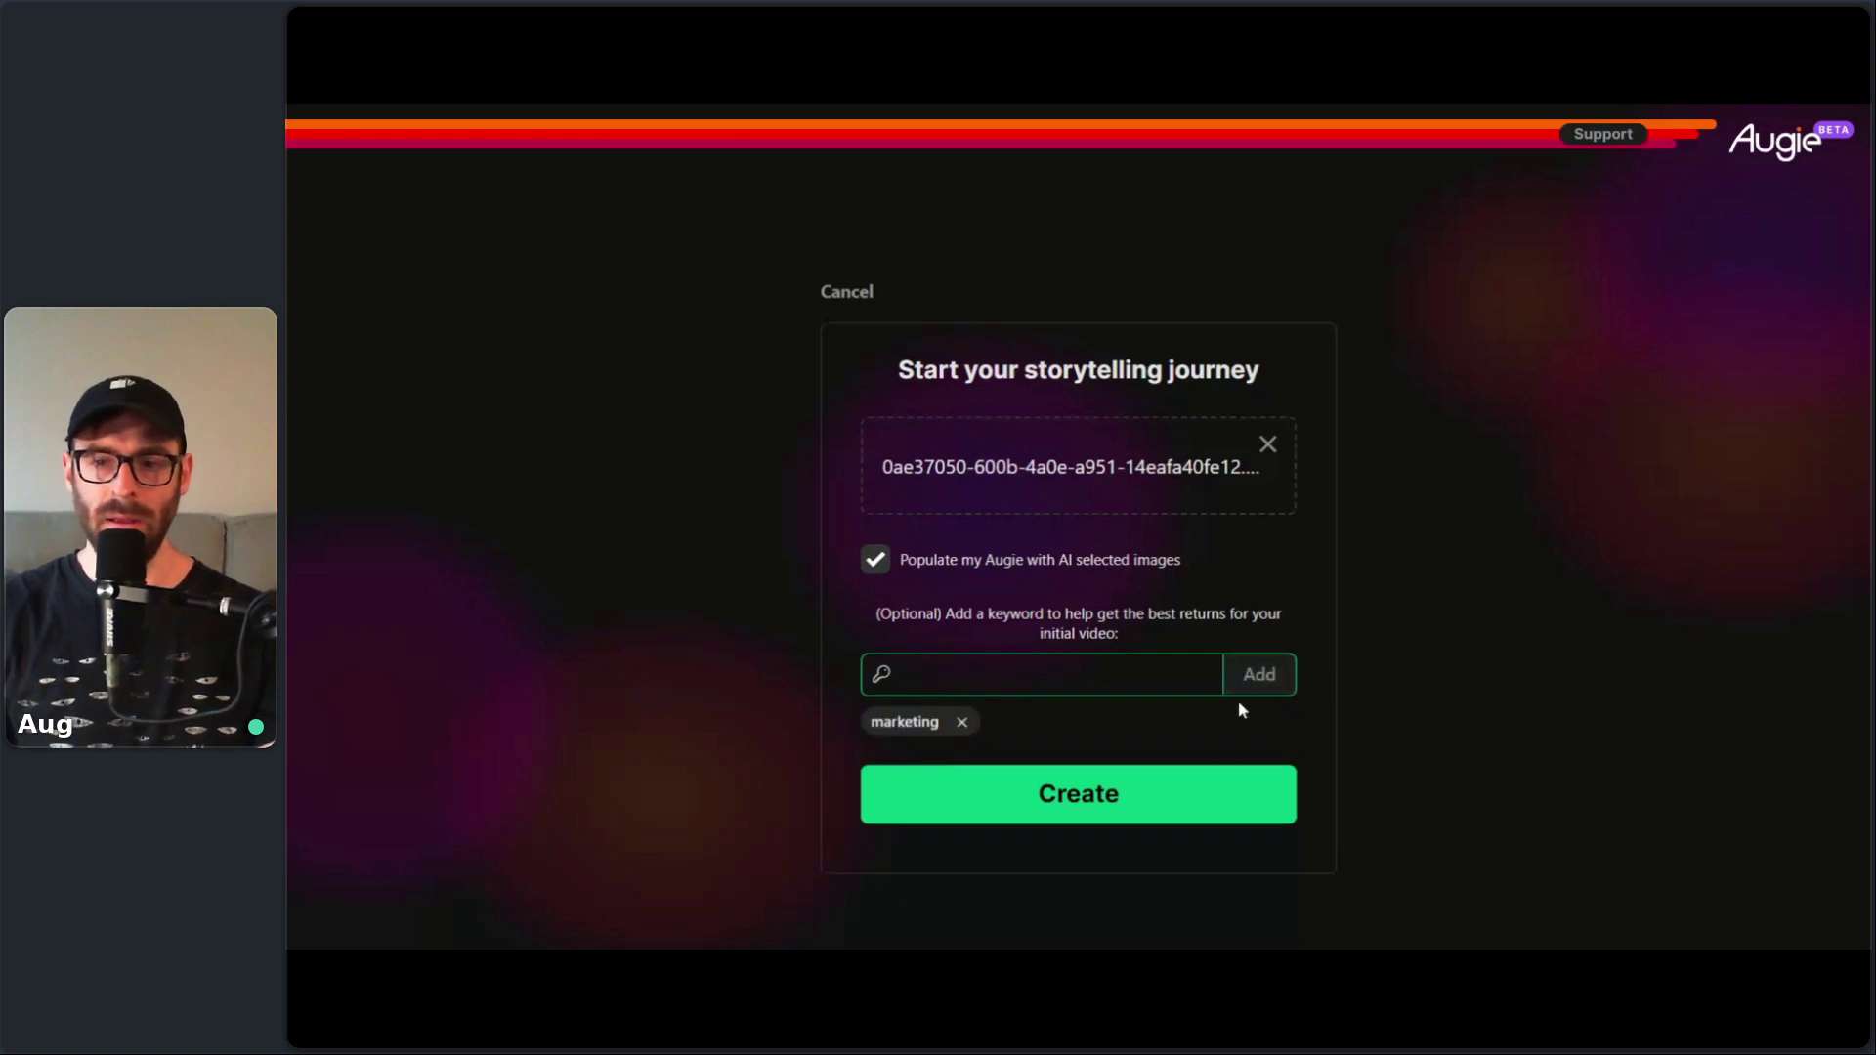
- Create the new video, open New Augie_07-19-2023 for editing, and continue past the roughcut report to the editor
click(1203, 793)
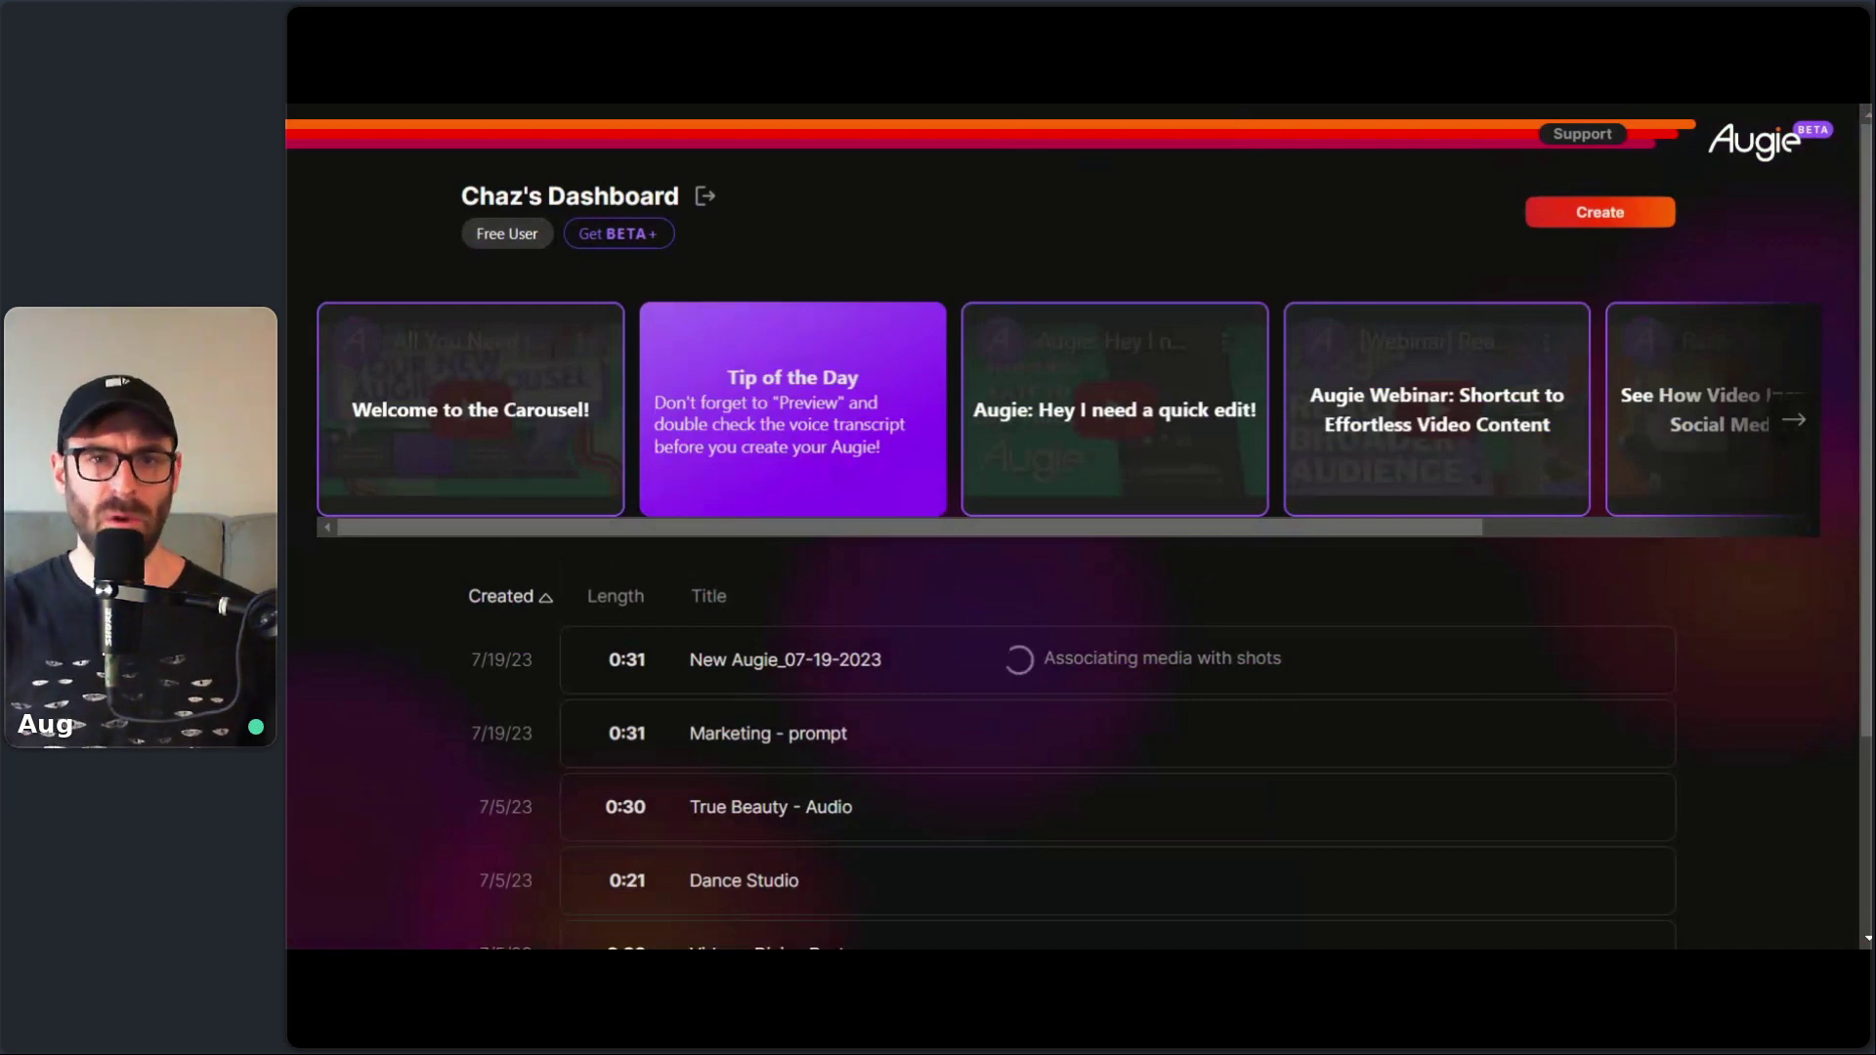
scroll(876, 511, down, 3)
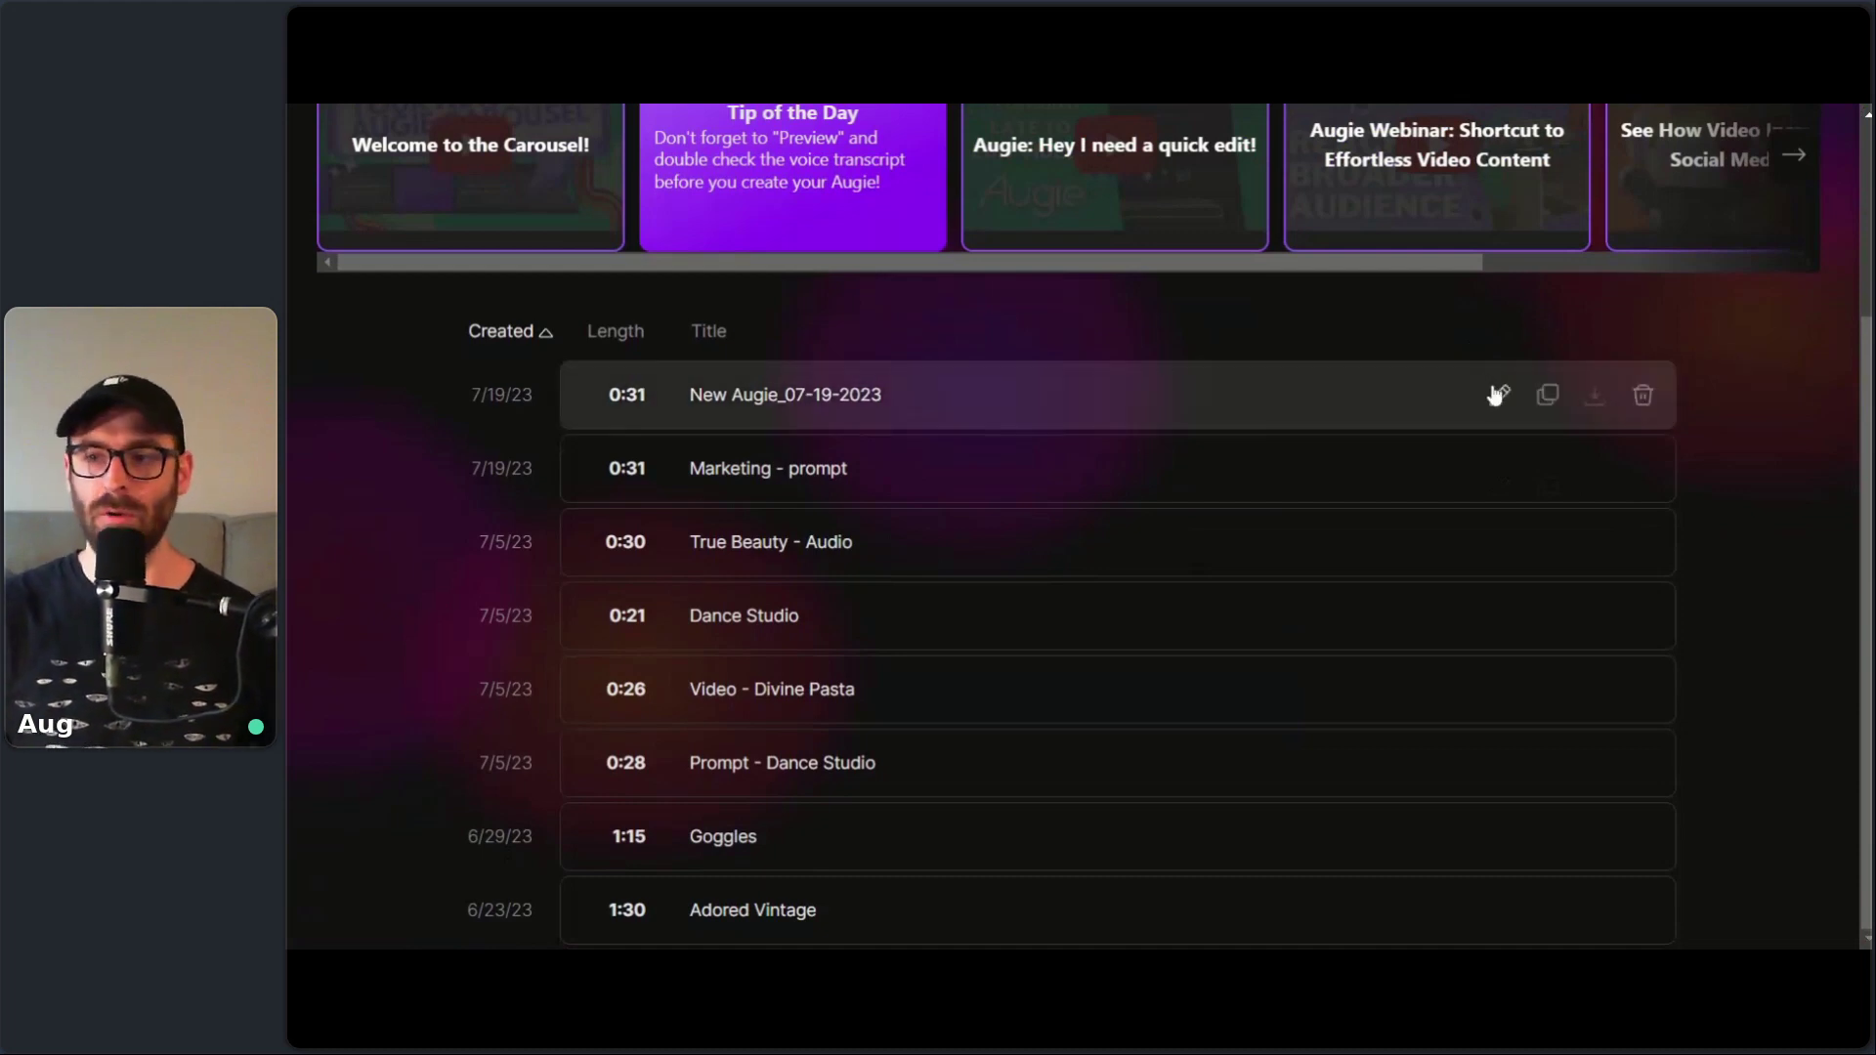
scroll(1583, 430, up, 1)
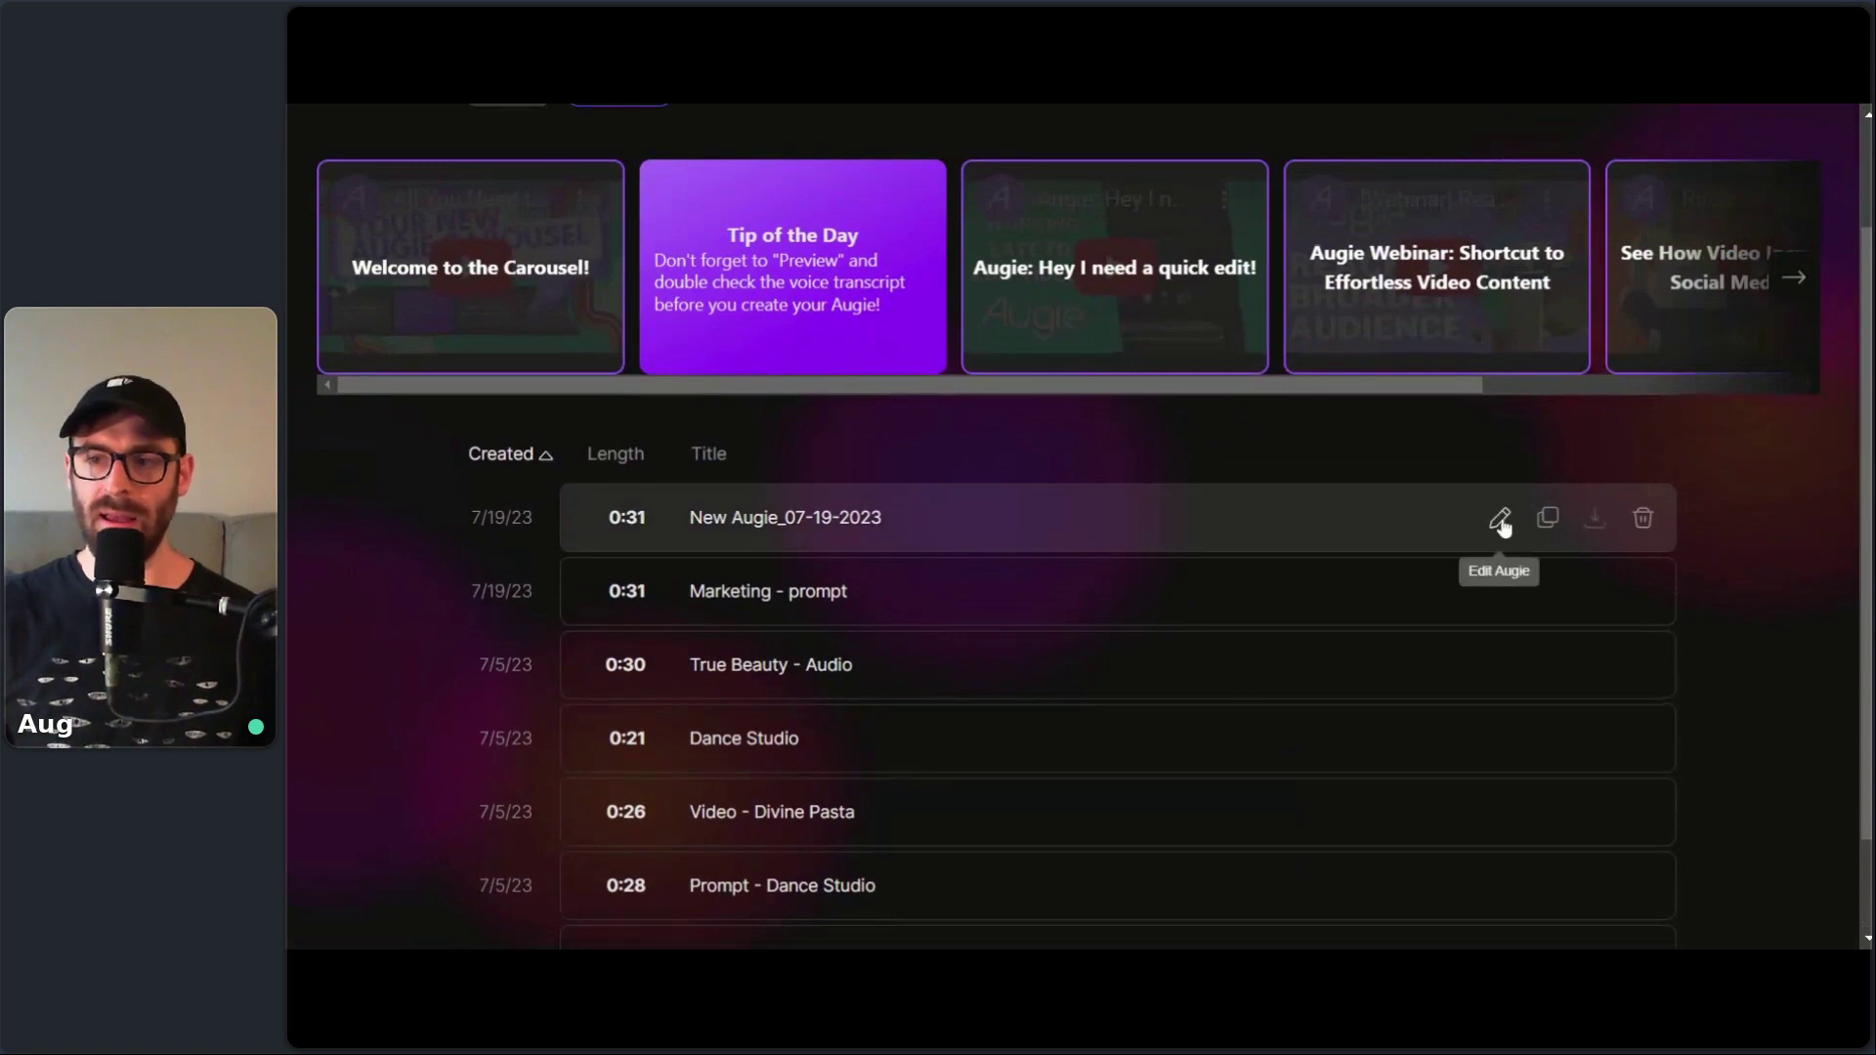
click(1502, 520)
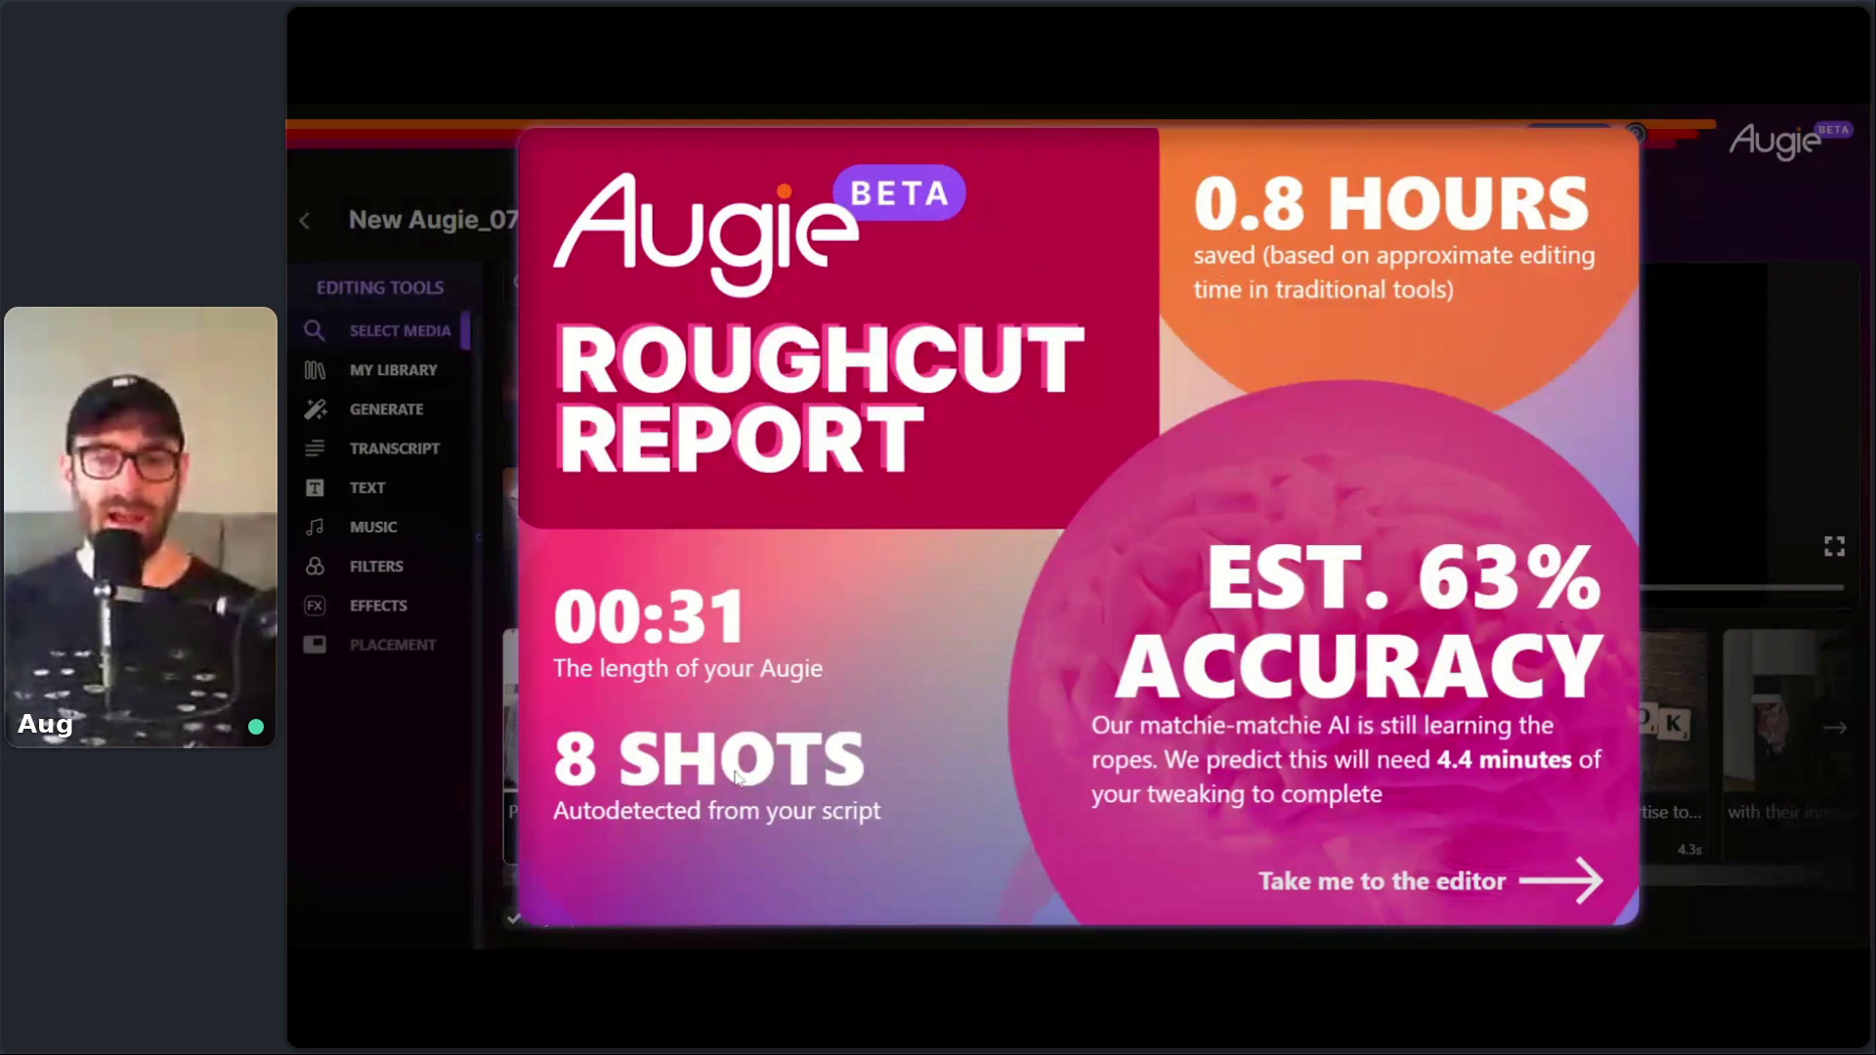
click(1462, 889)
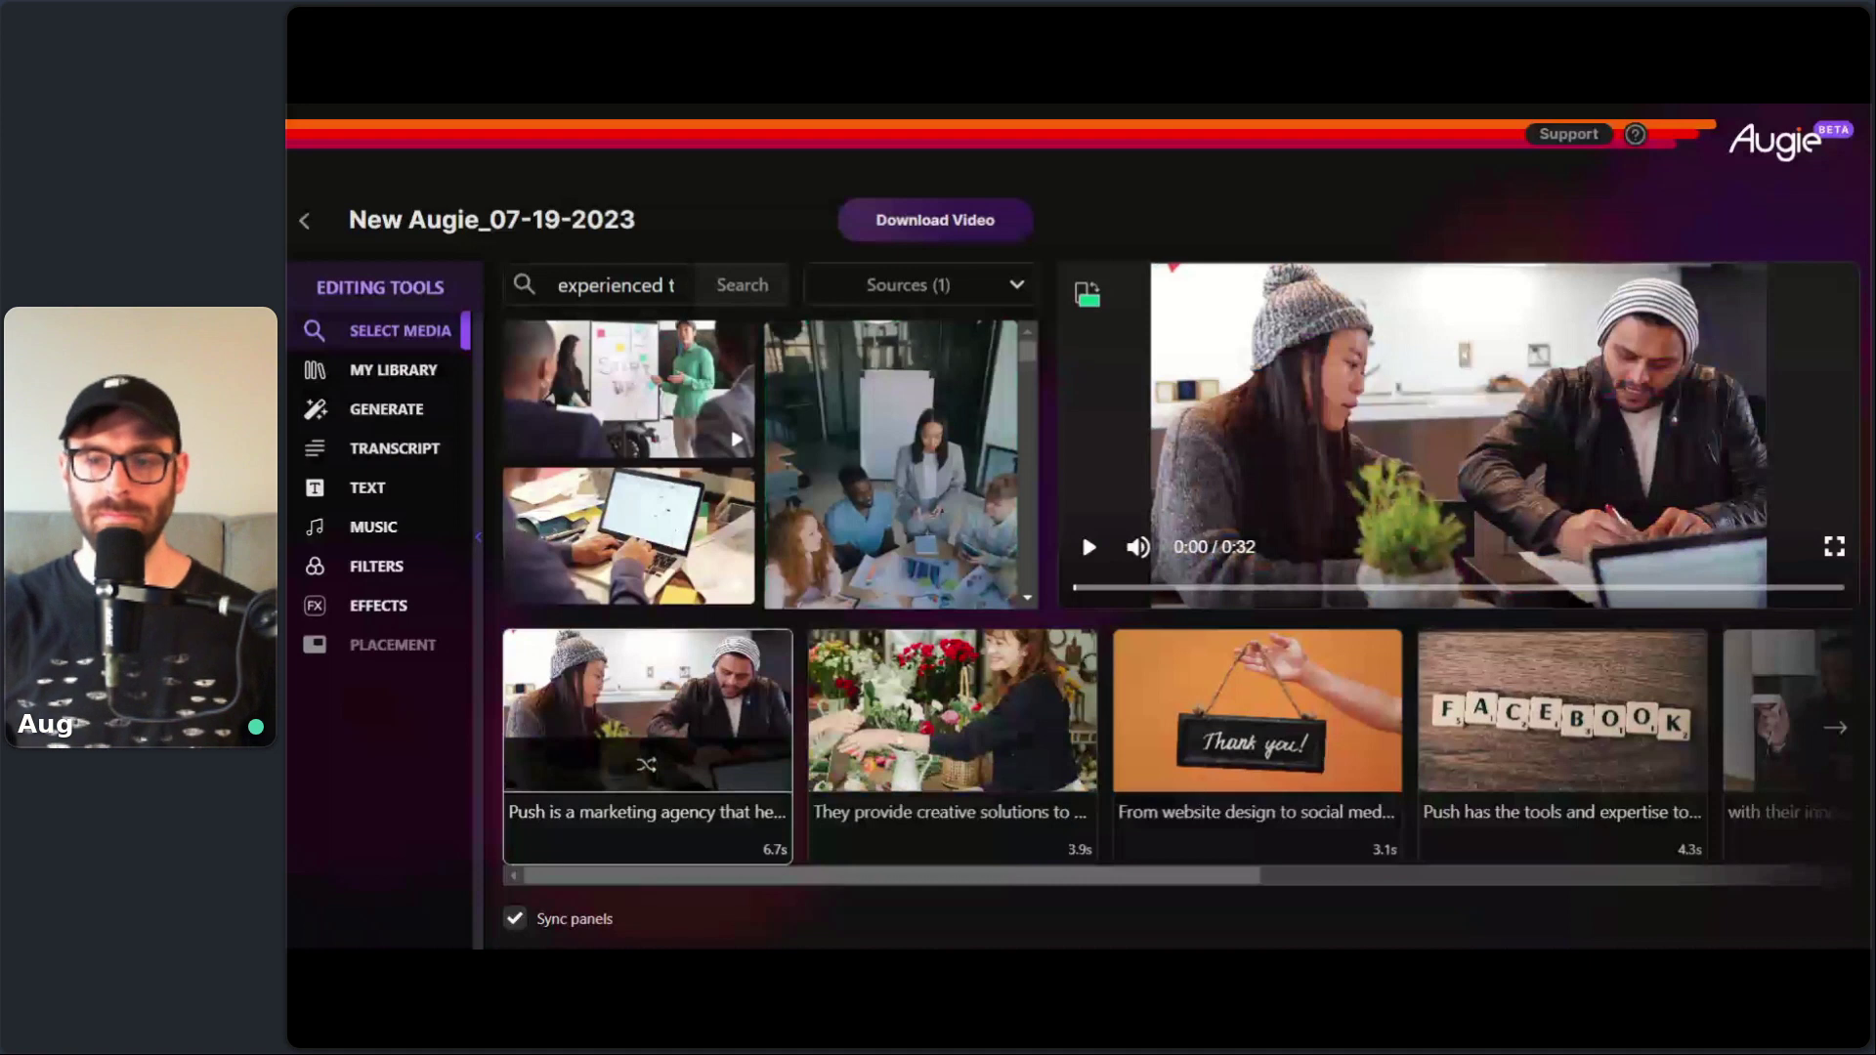
- Play the video preview to about 0:23, pause it, and return to the first shots of the storyboard
click(1089, 547)
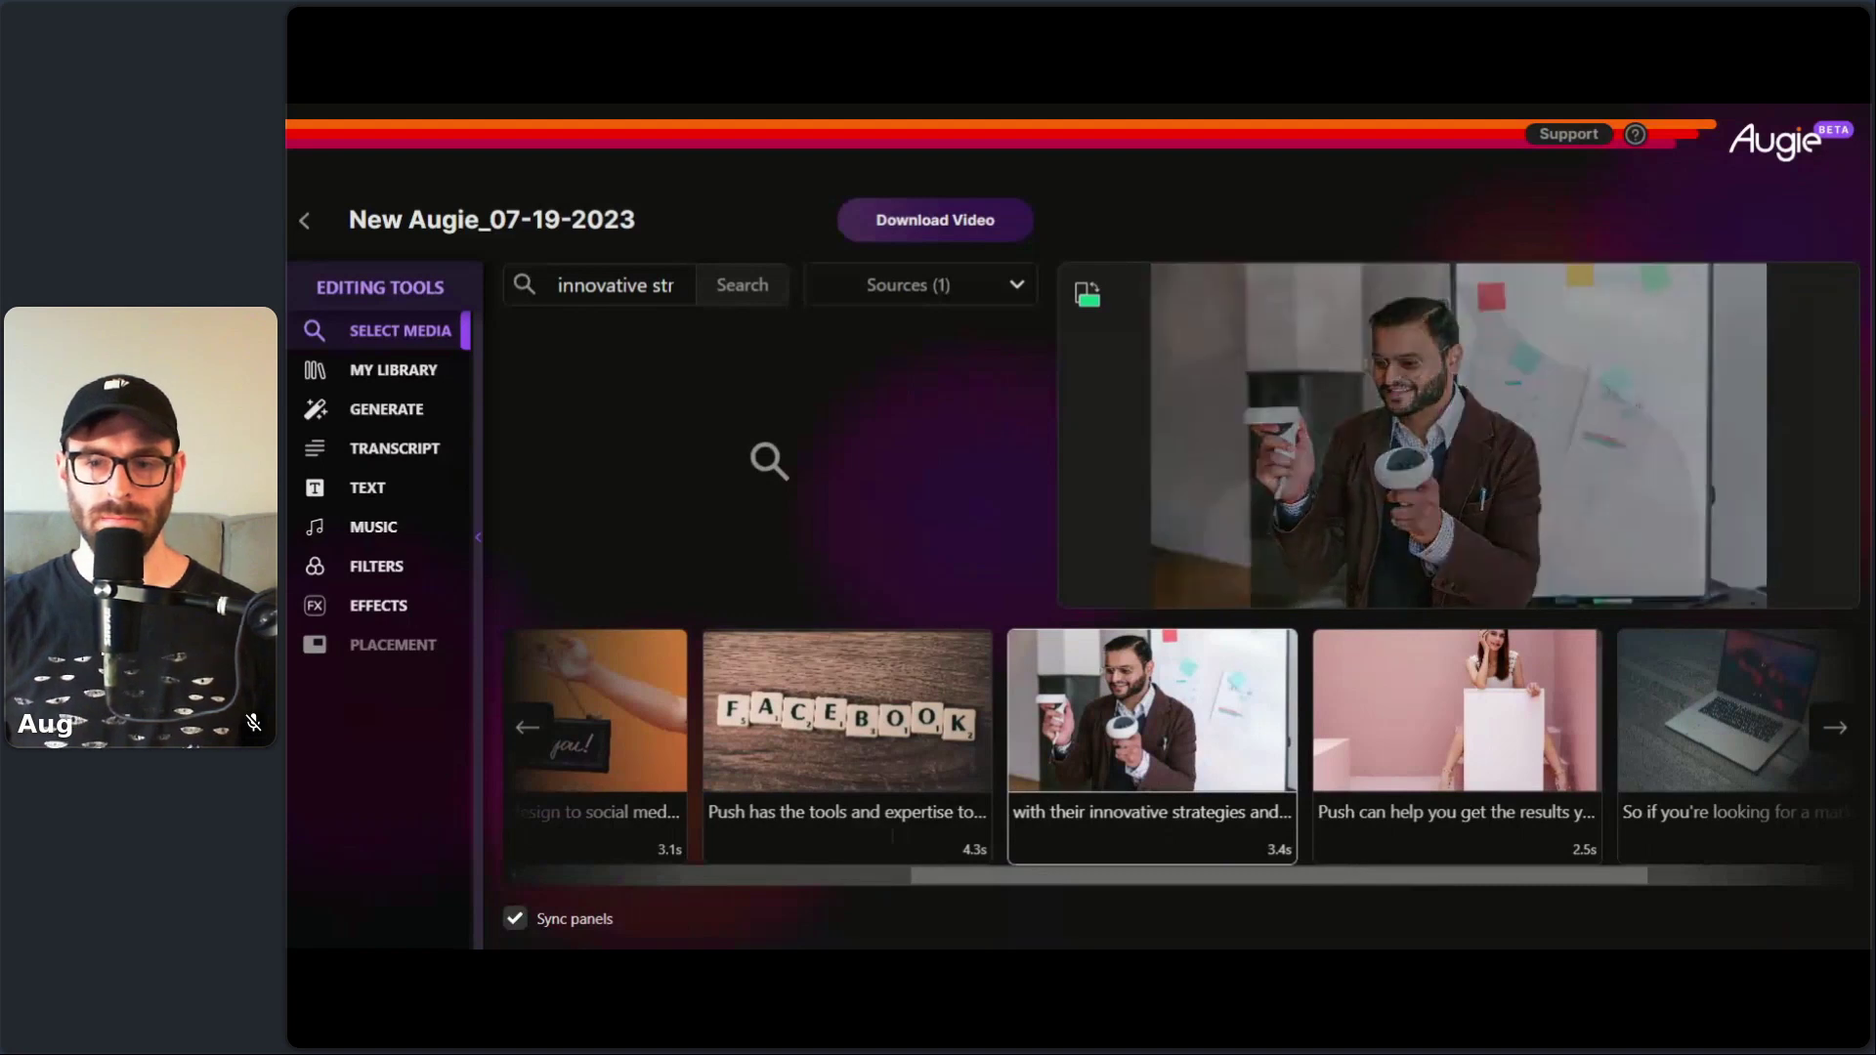
mouse_move(1112, 580)
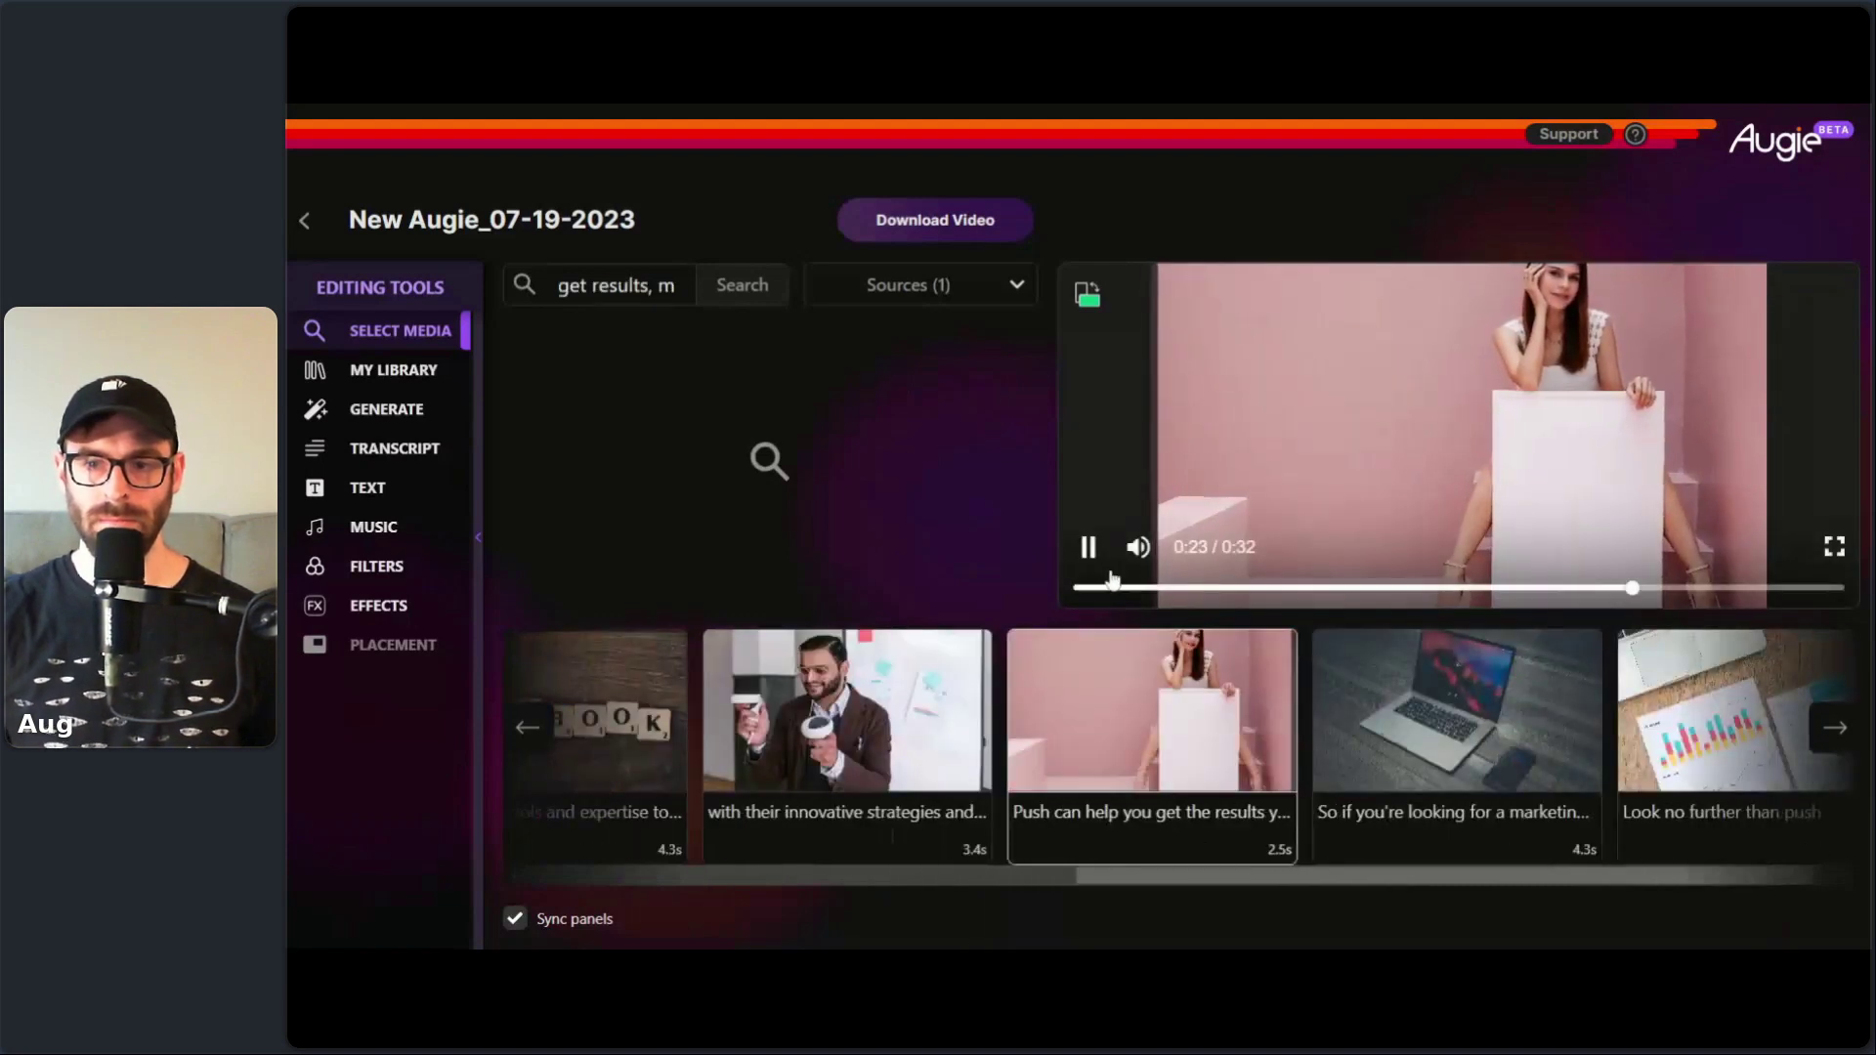
click(1088, 548)
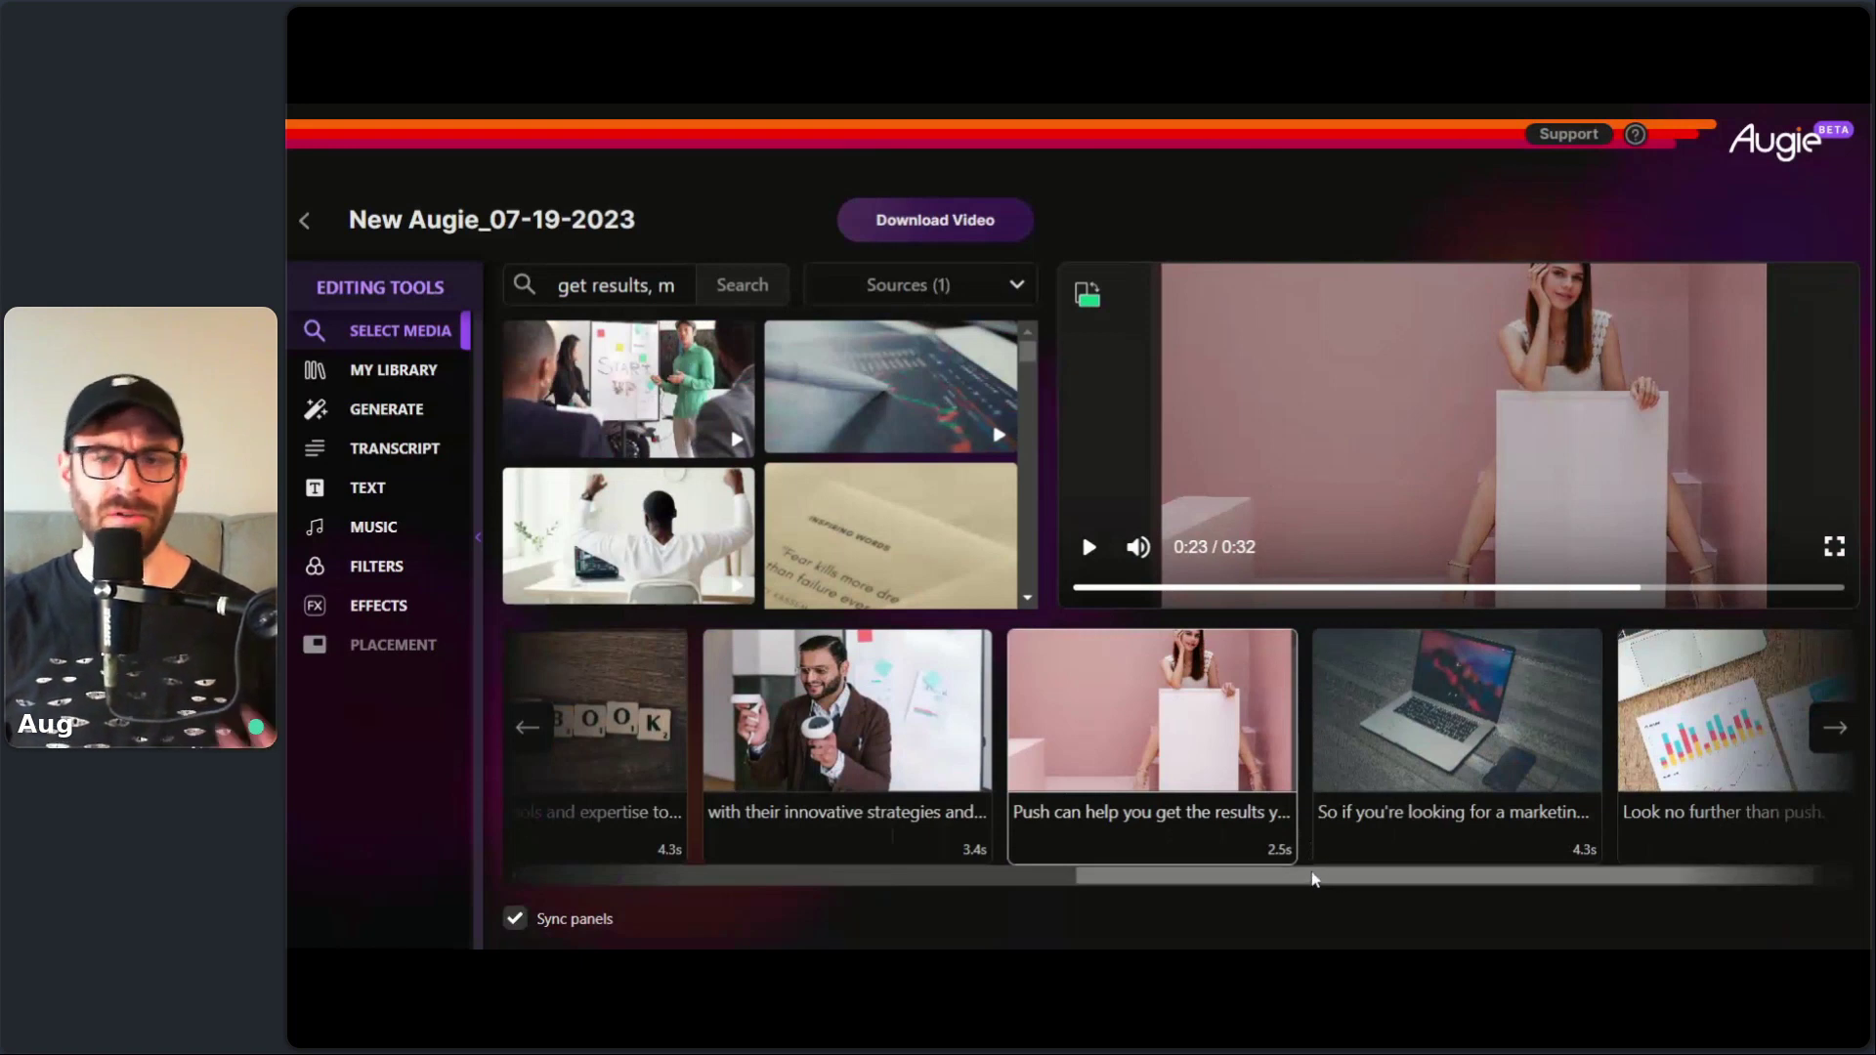
drag(1294, 886, 1063, 831)
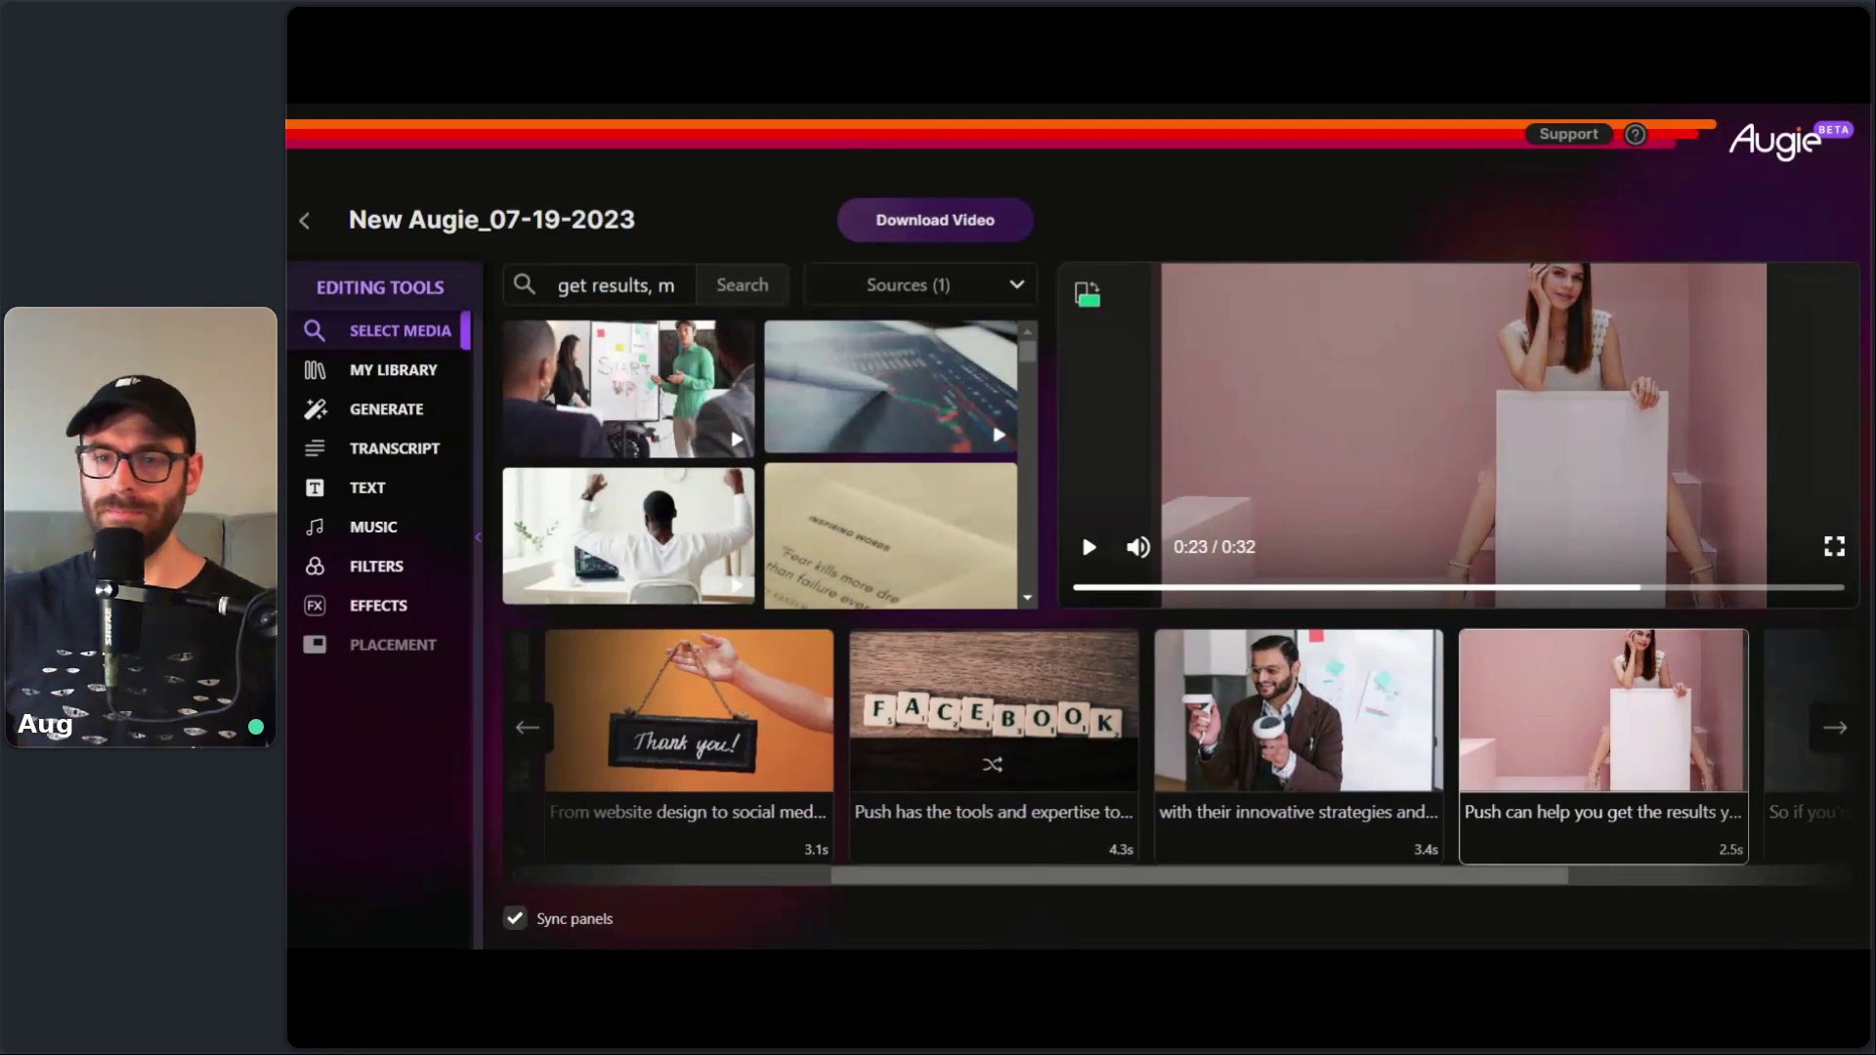
drag(1344, 887, 1017, 896)
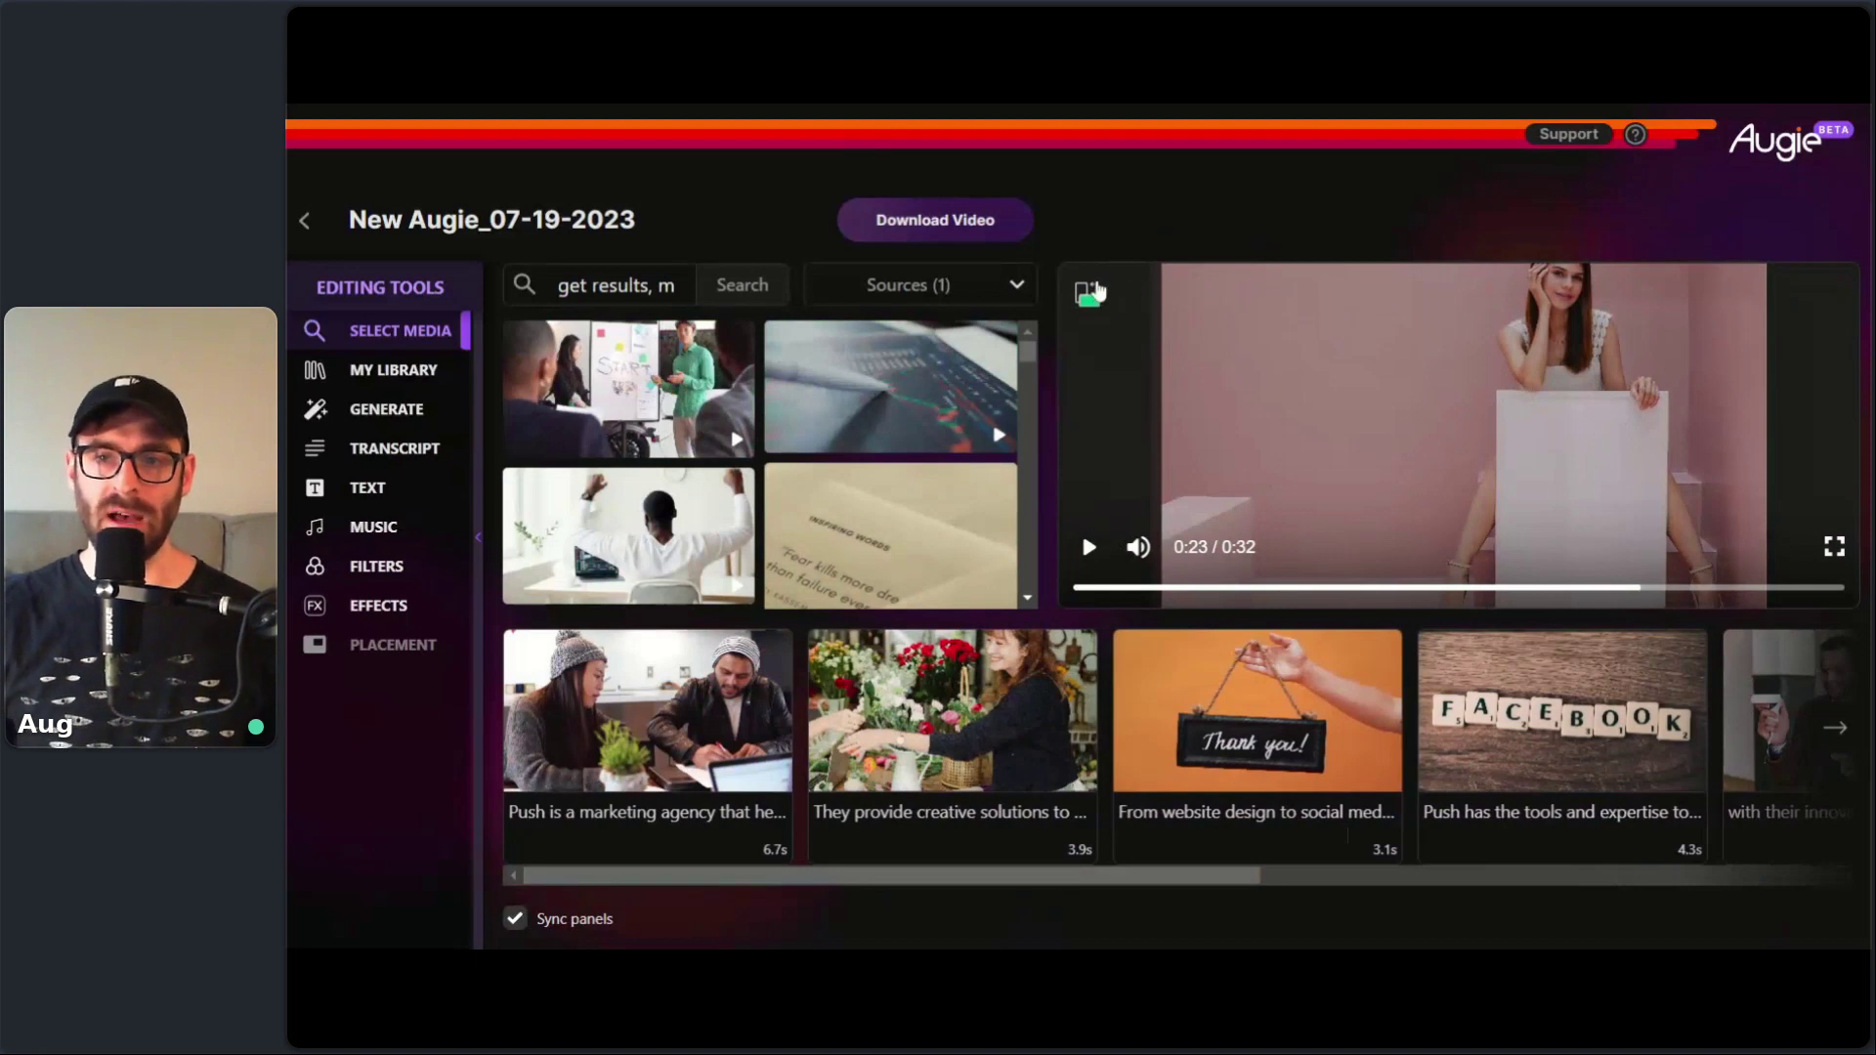
- Try the portrait orientation for the video, then flip it back to landscape
click(1090, 303)
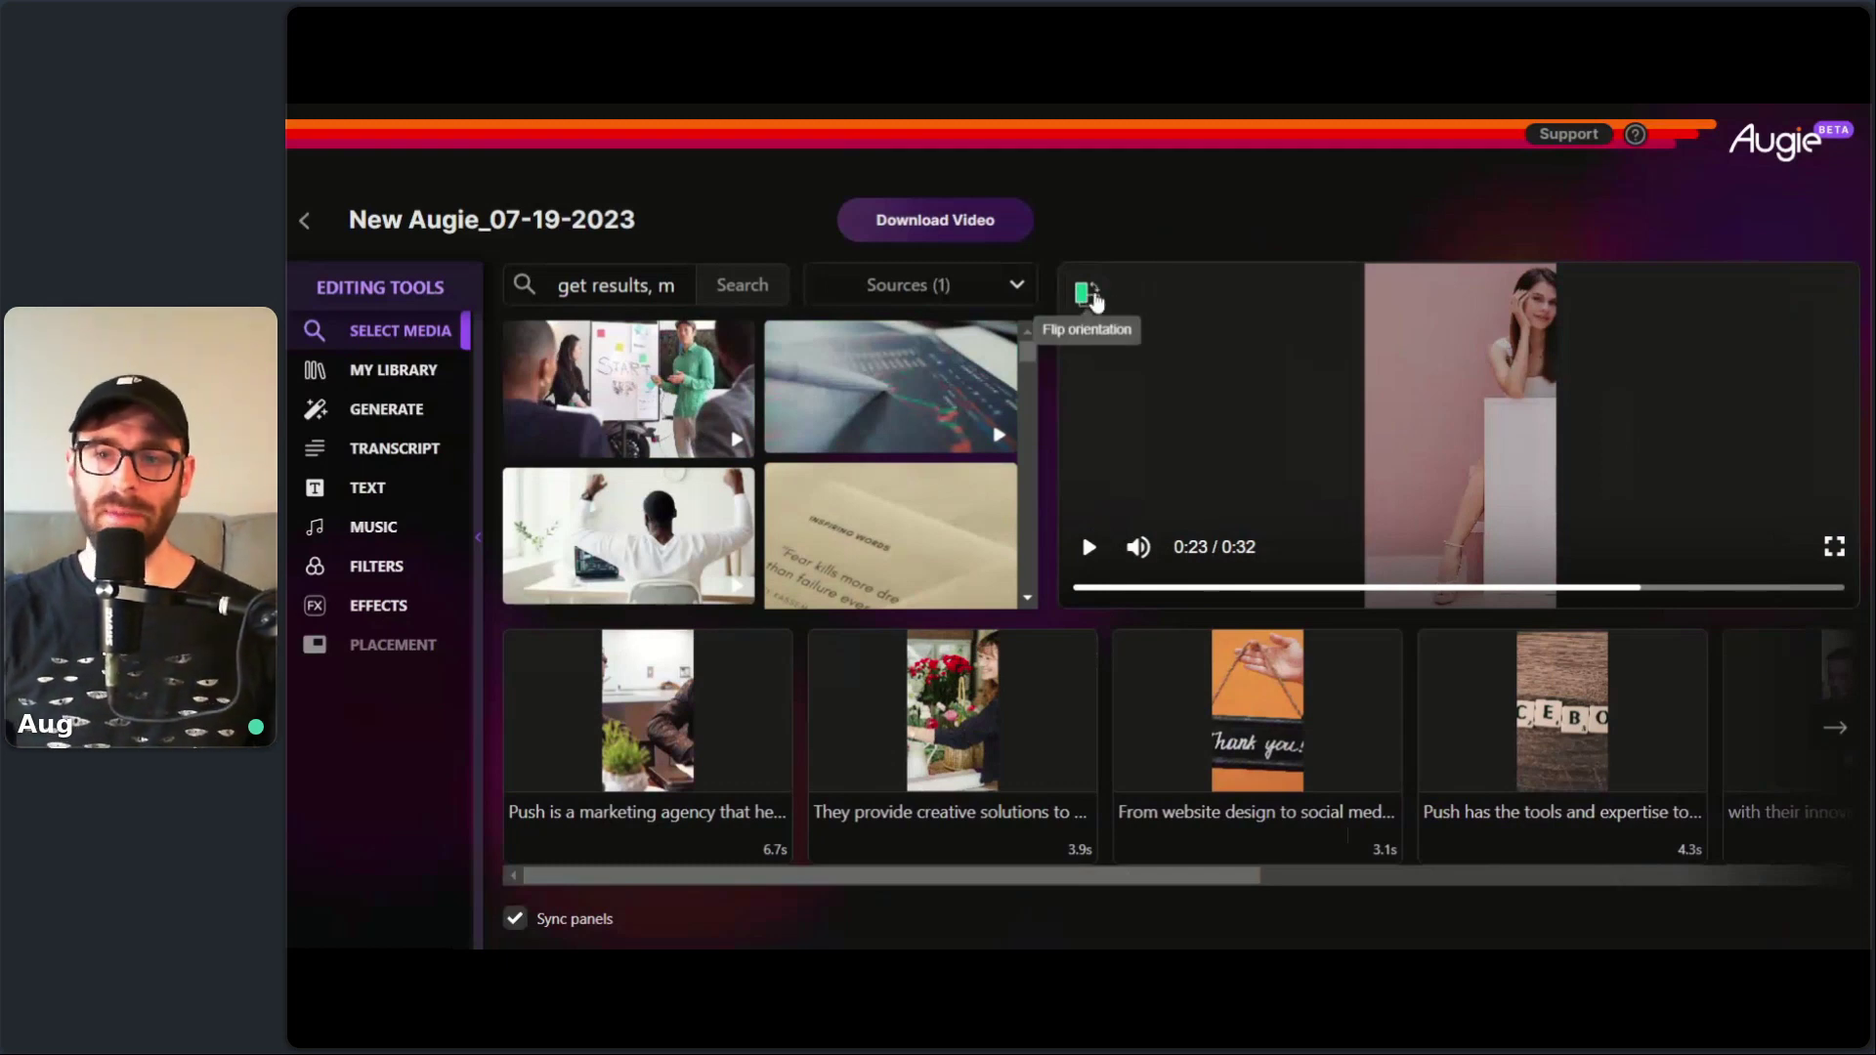
click(1088, 298)
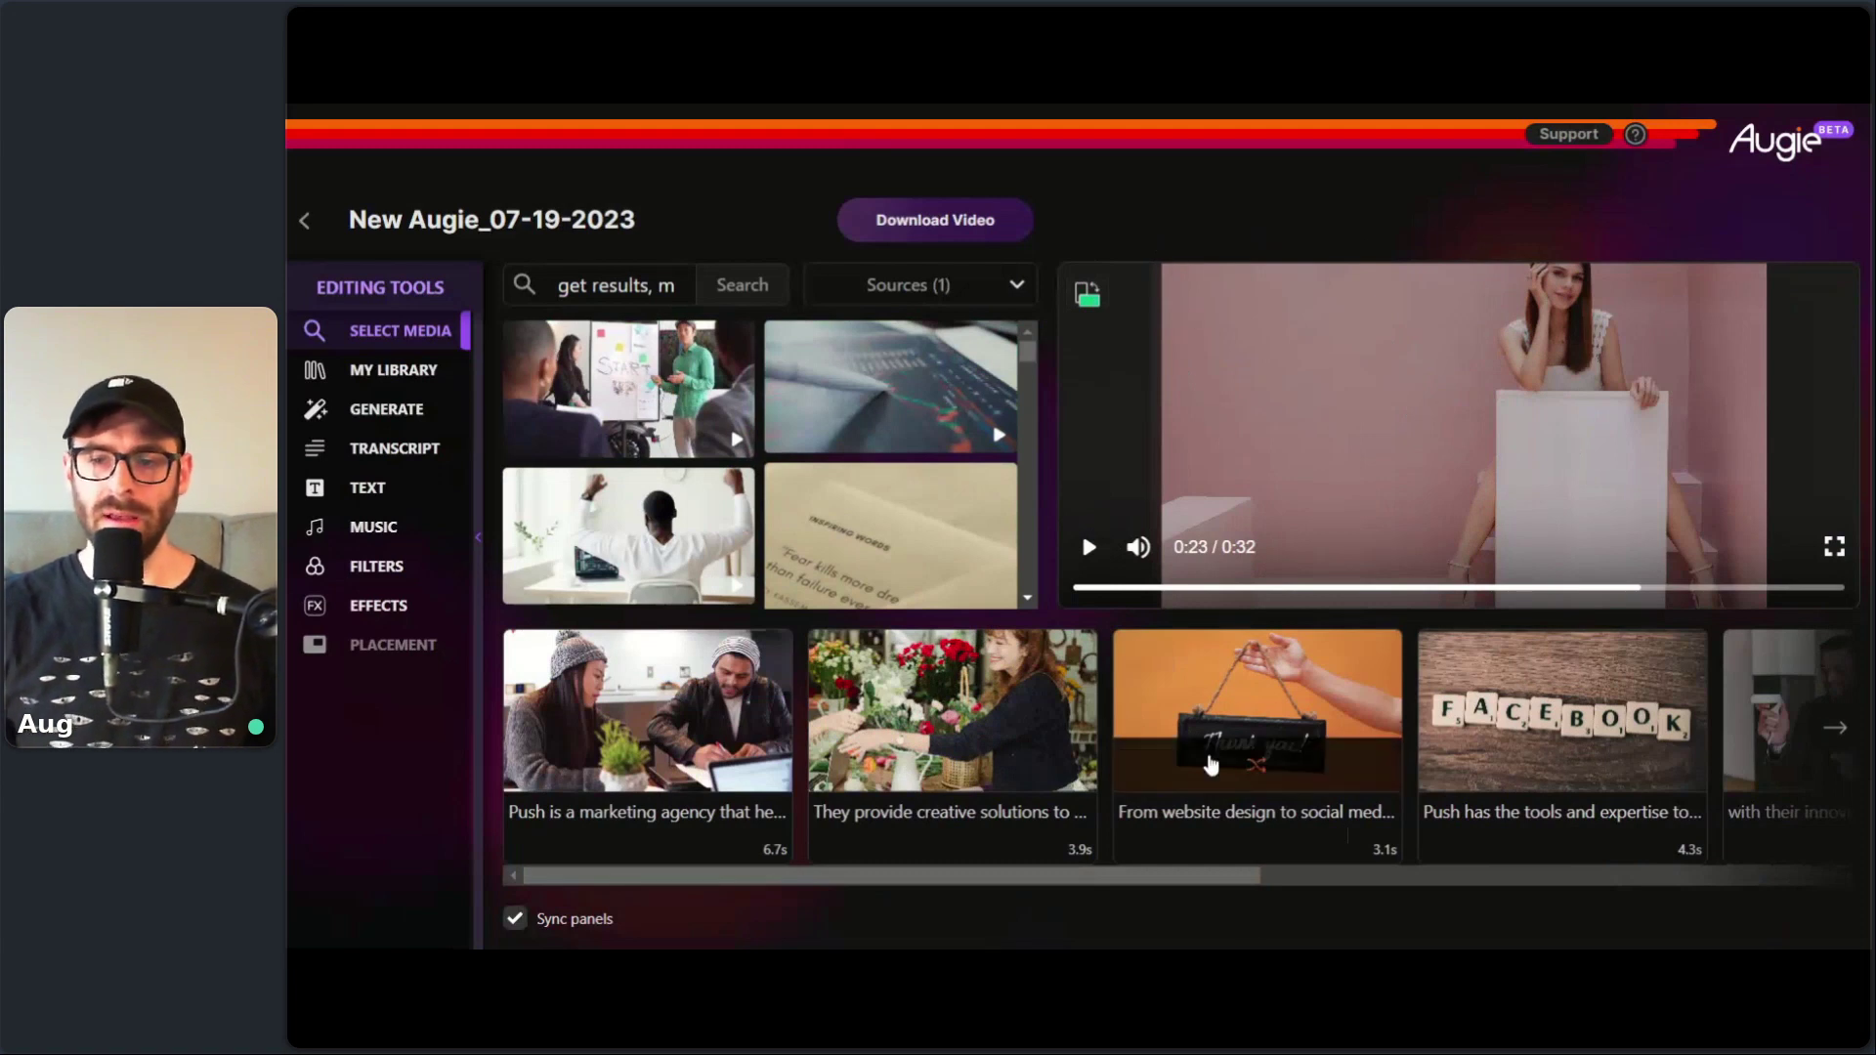
- Go through the first four shots one by one to review their images and matching script lines, ending at the first shot
drag(1222, 877, 1063, 879)
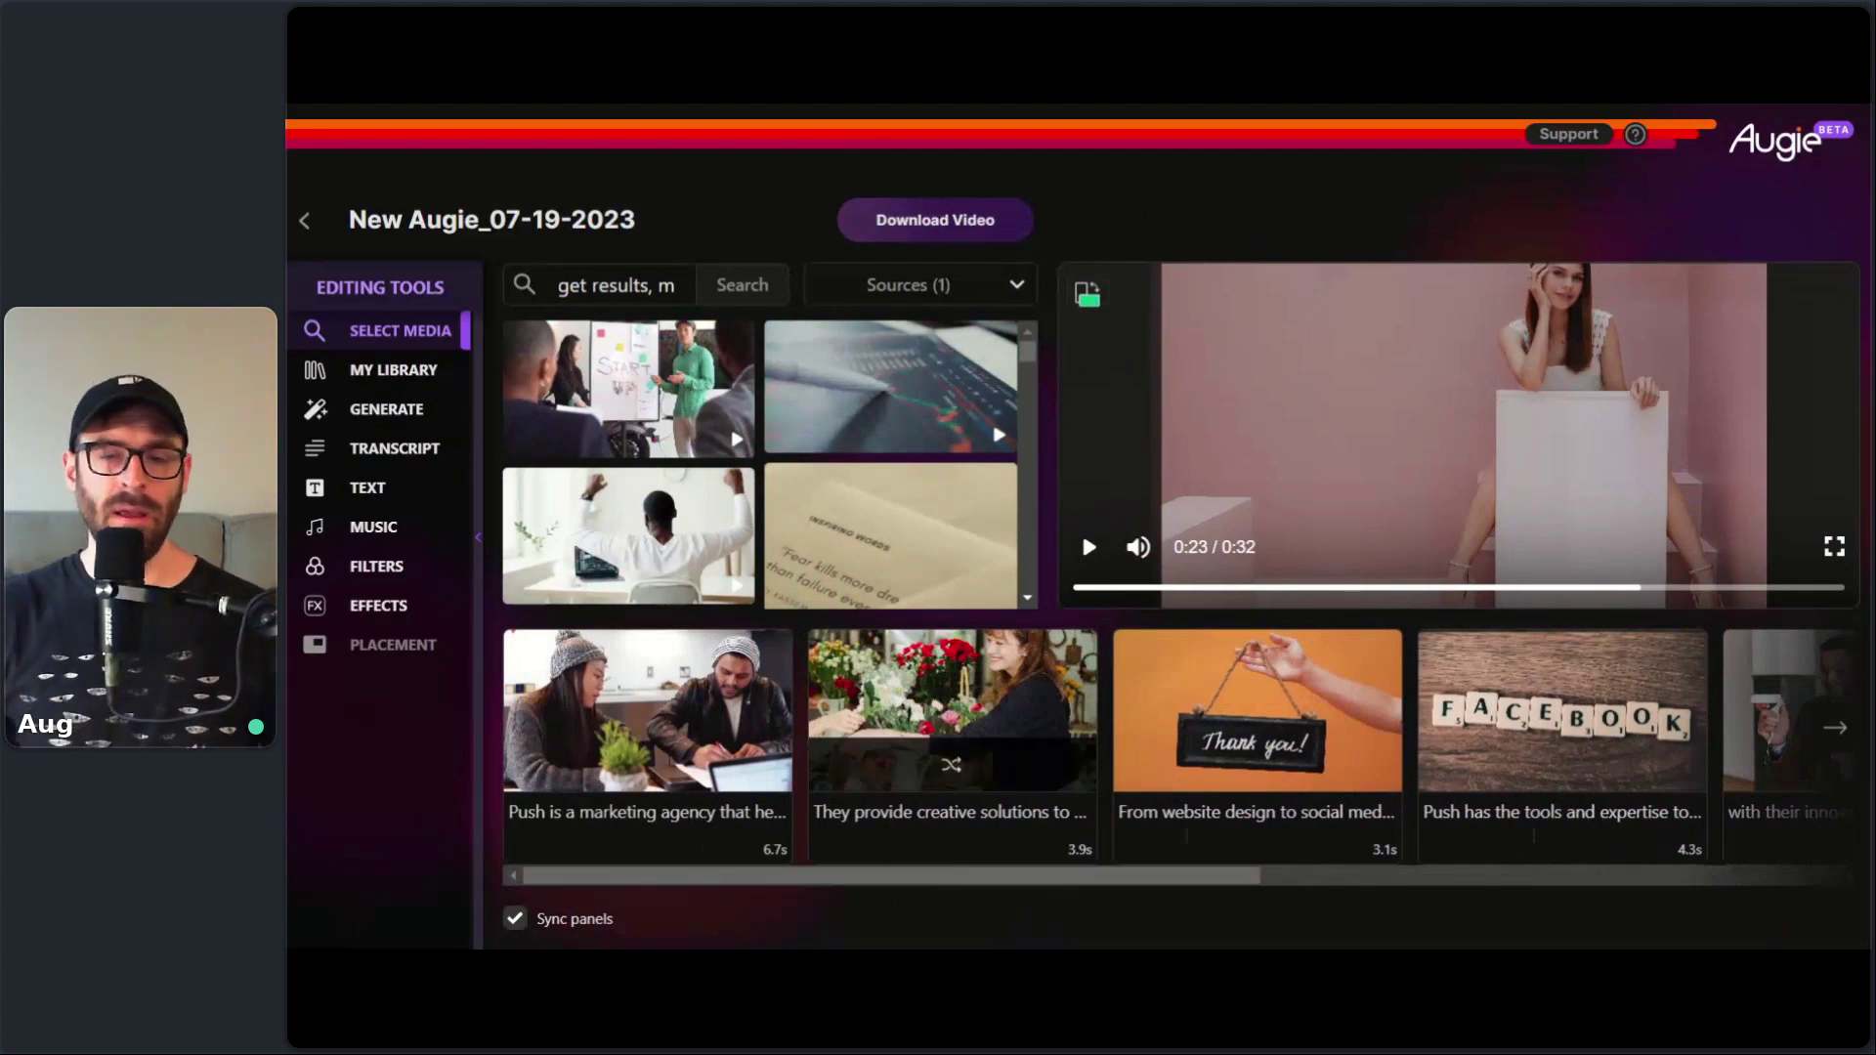
drag(938, 879, 784, 892)
click(678, 838)
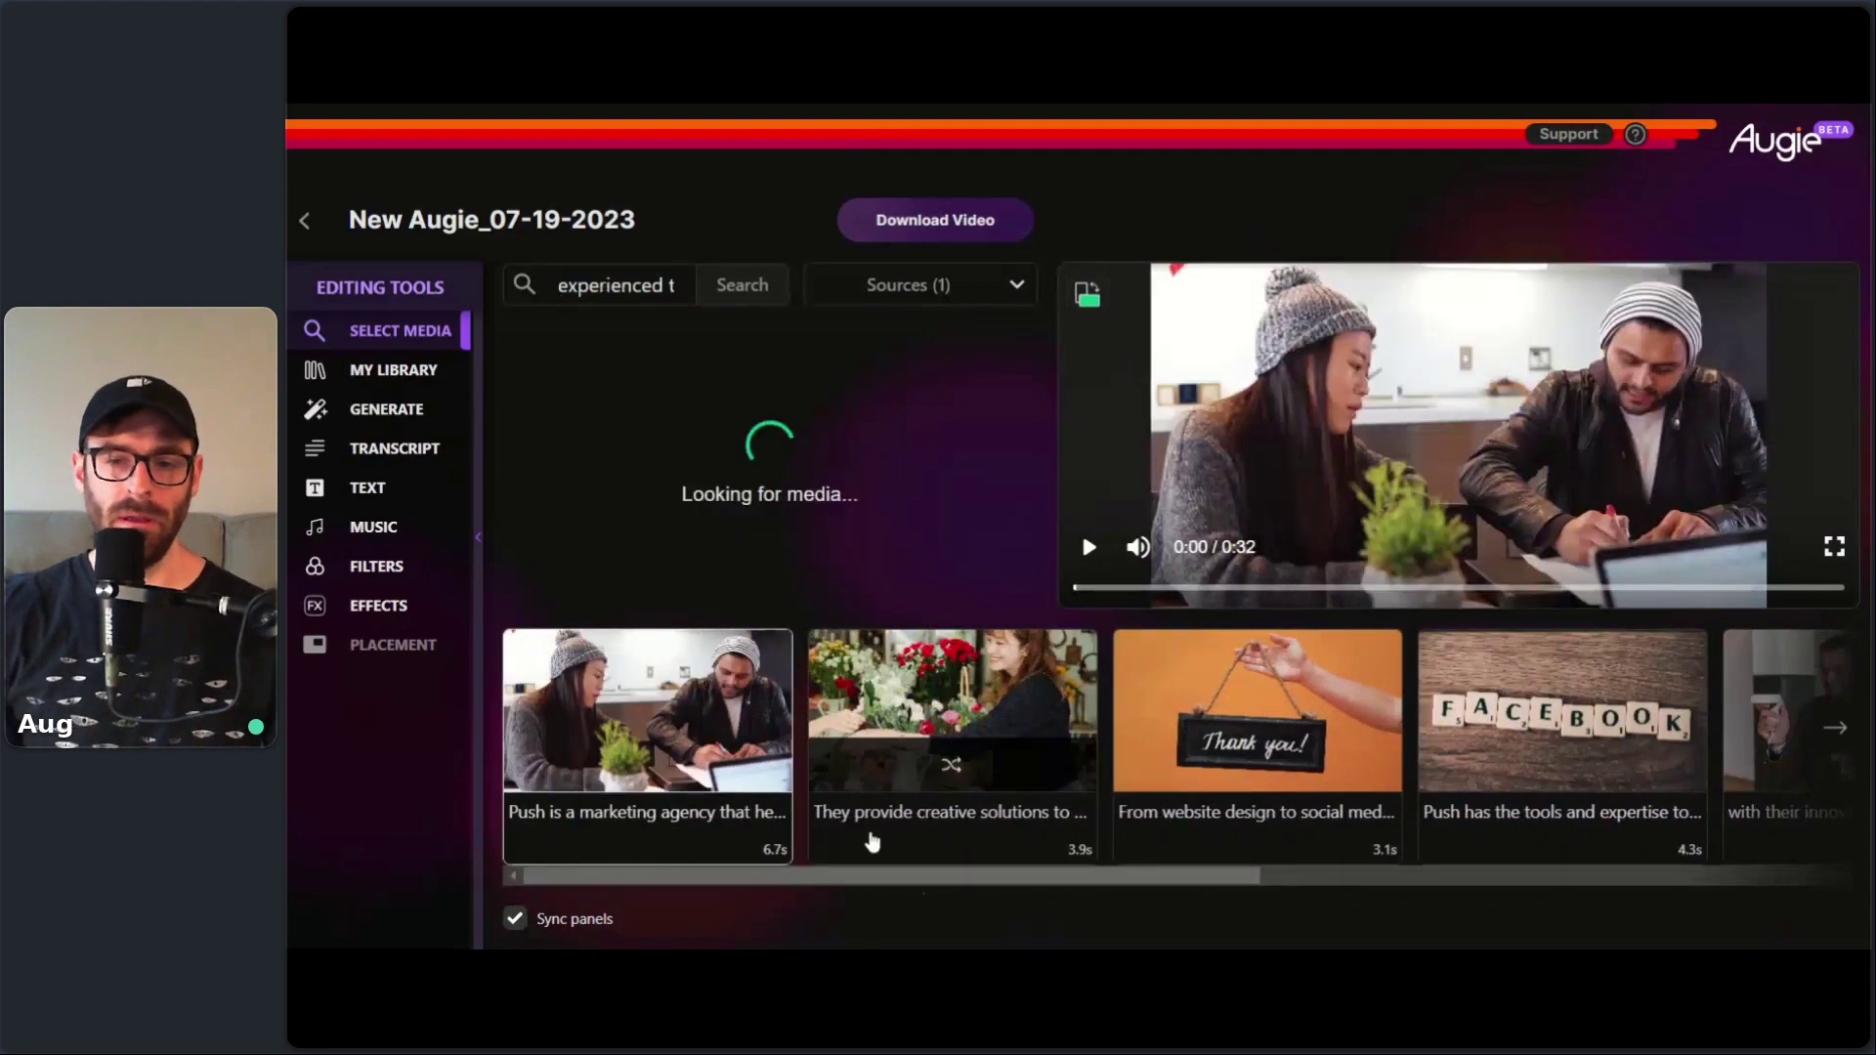
click(878, 833)
click(1151, 825)
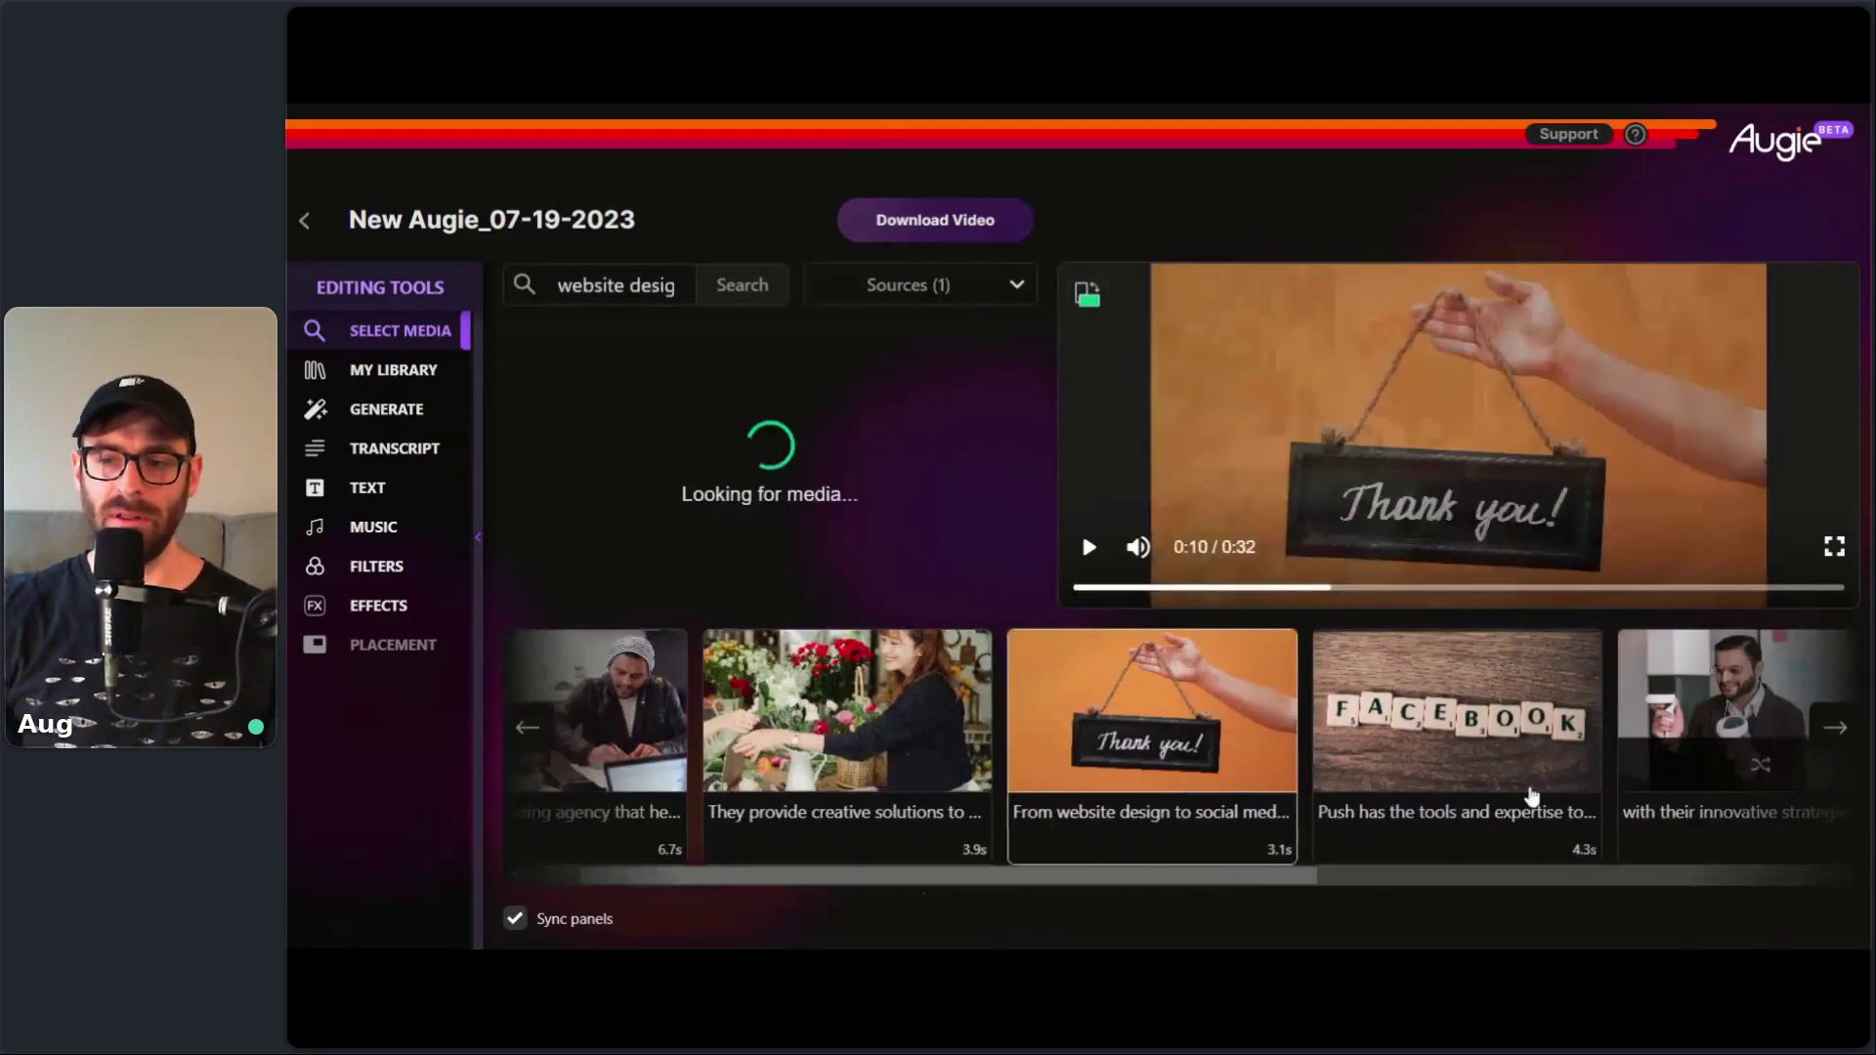
click(1390, 848)
drag(1098, 880, 644, 888)
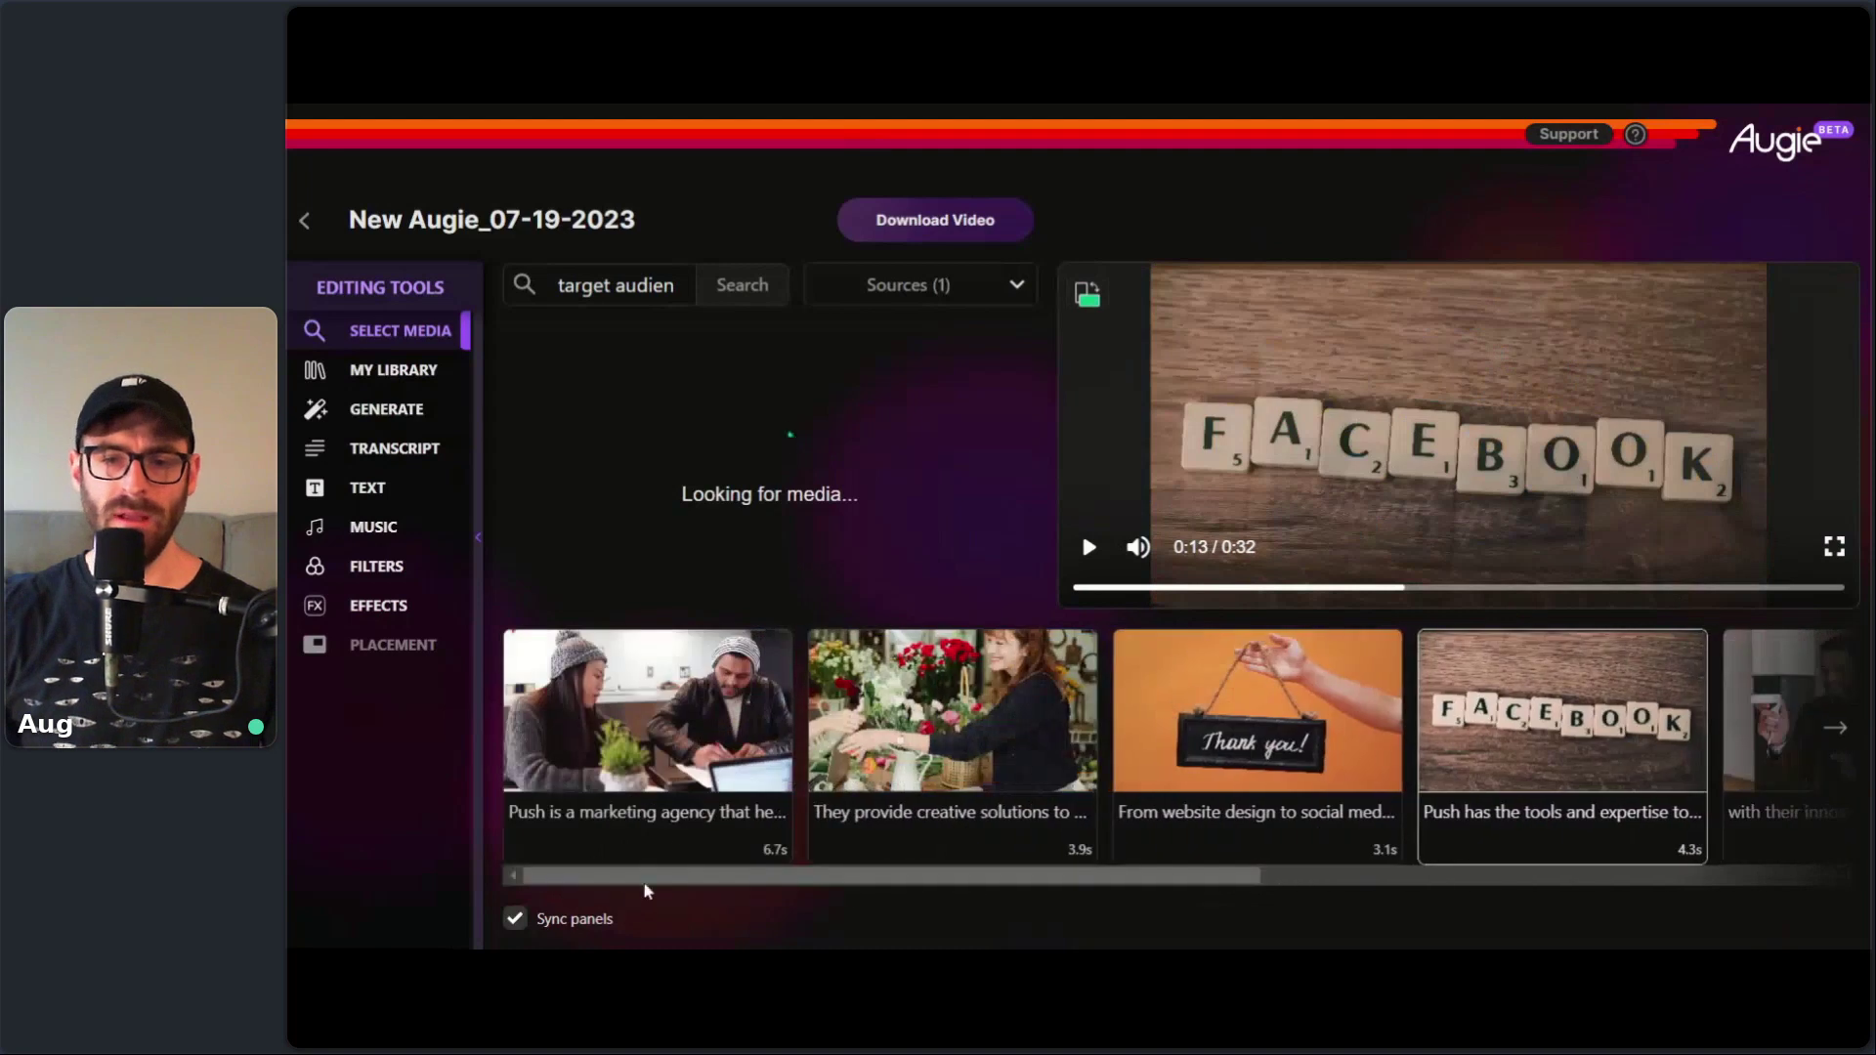
click(671, 827)
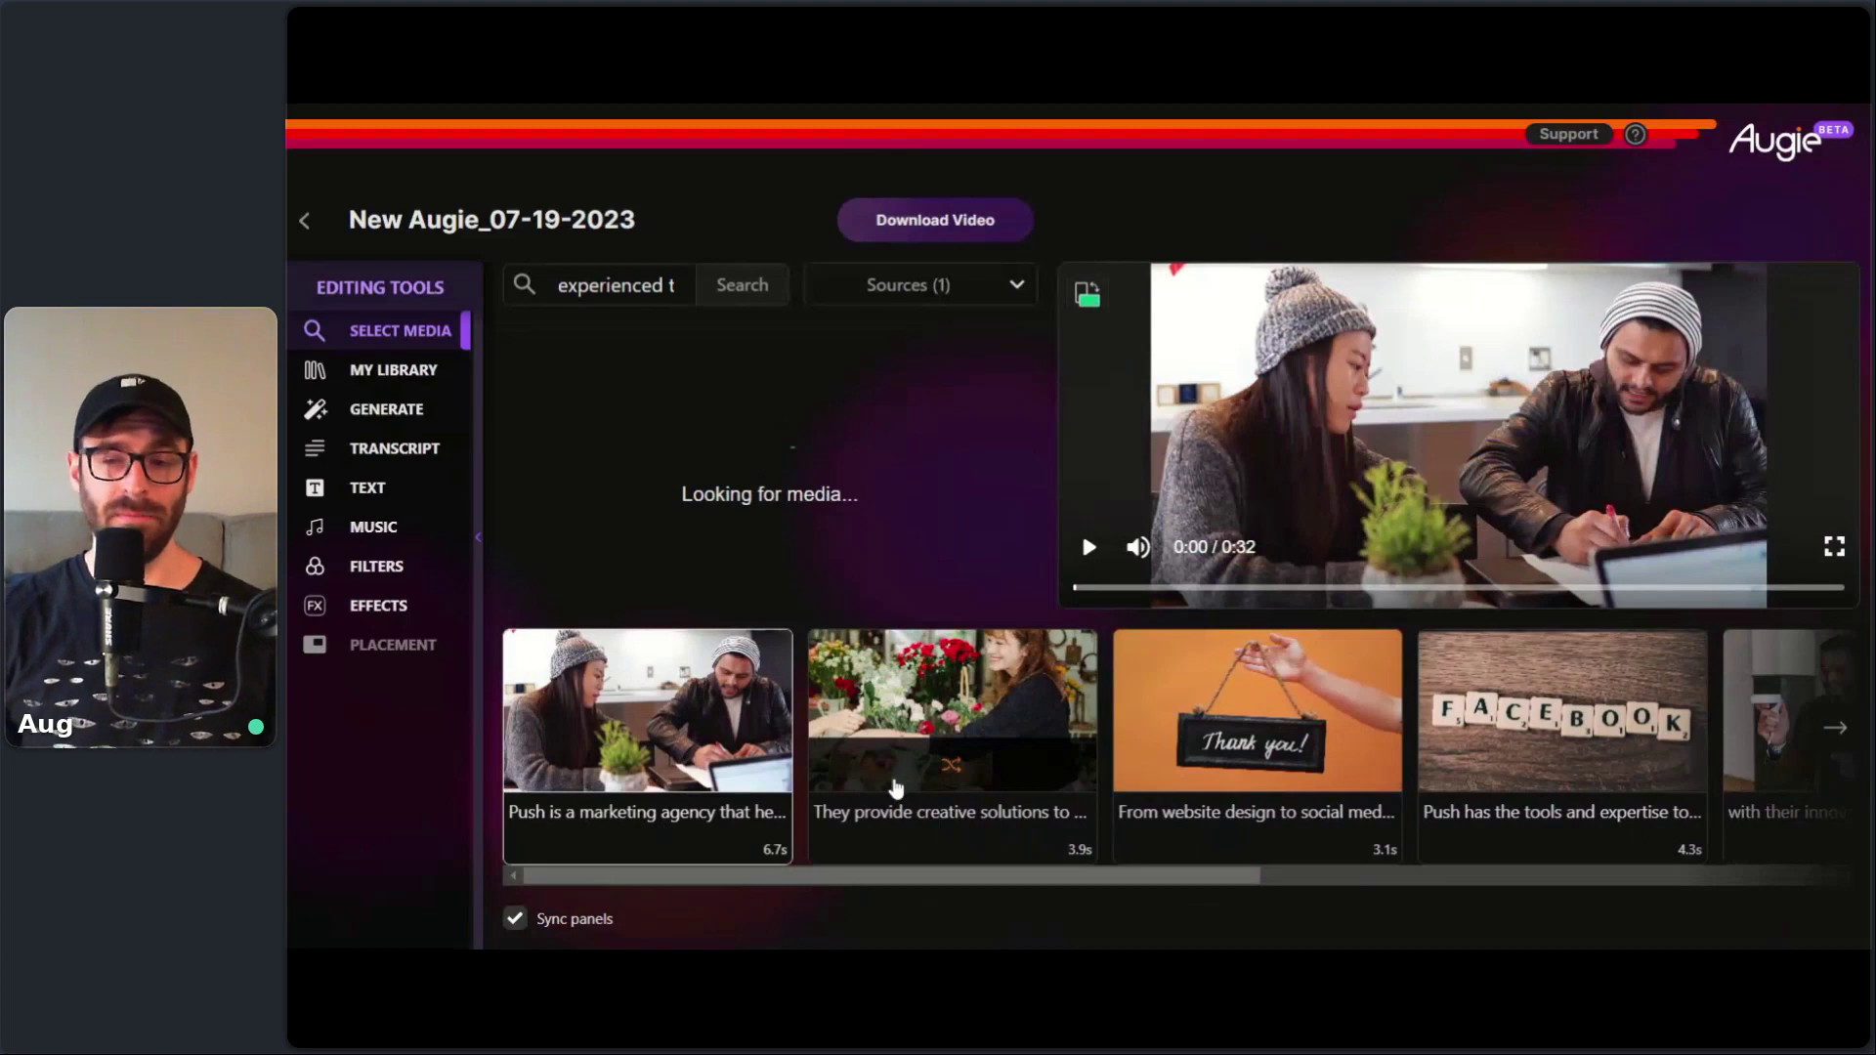
- Shuffle in different media for the second shot, "They provide creative solutions", and the third shot, "From website design to social media"
click(899, 831)
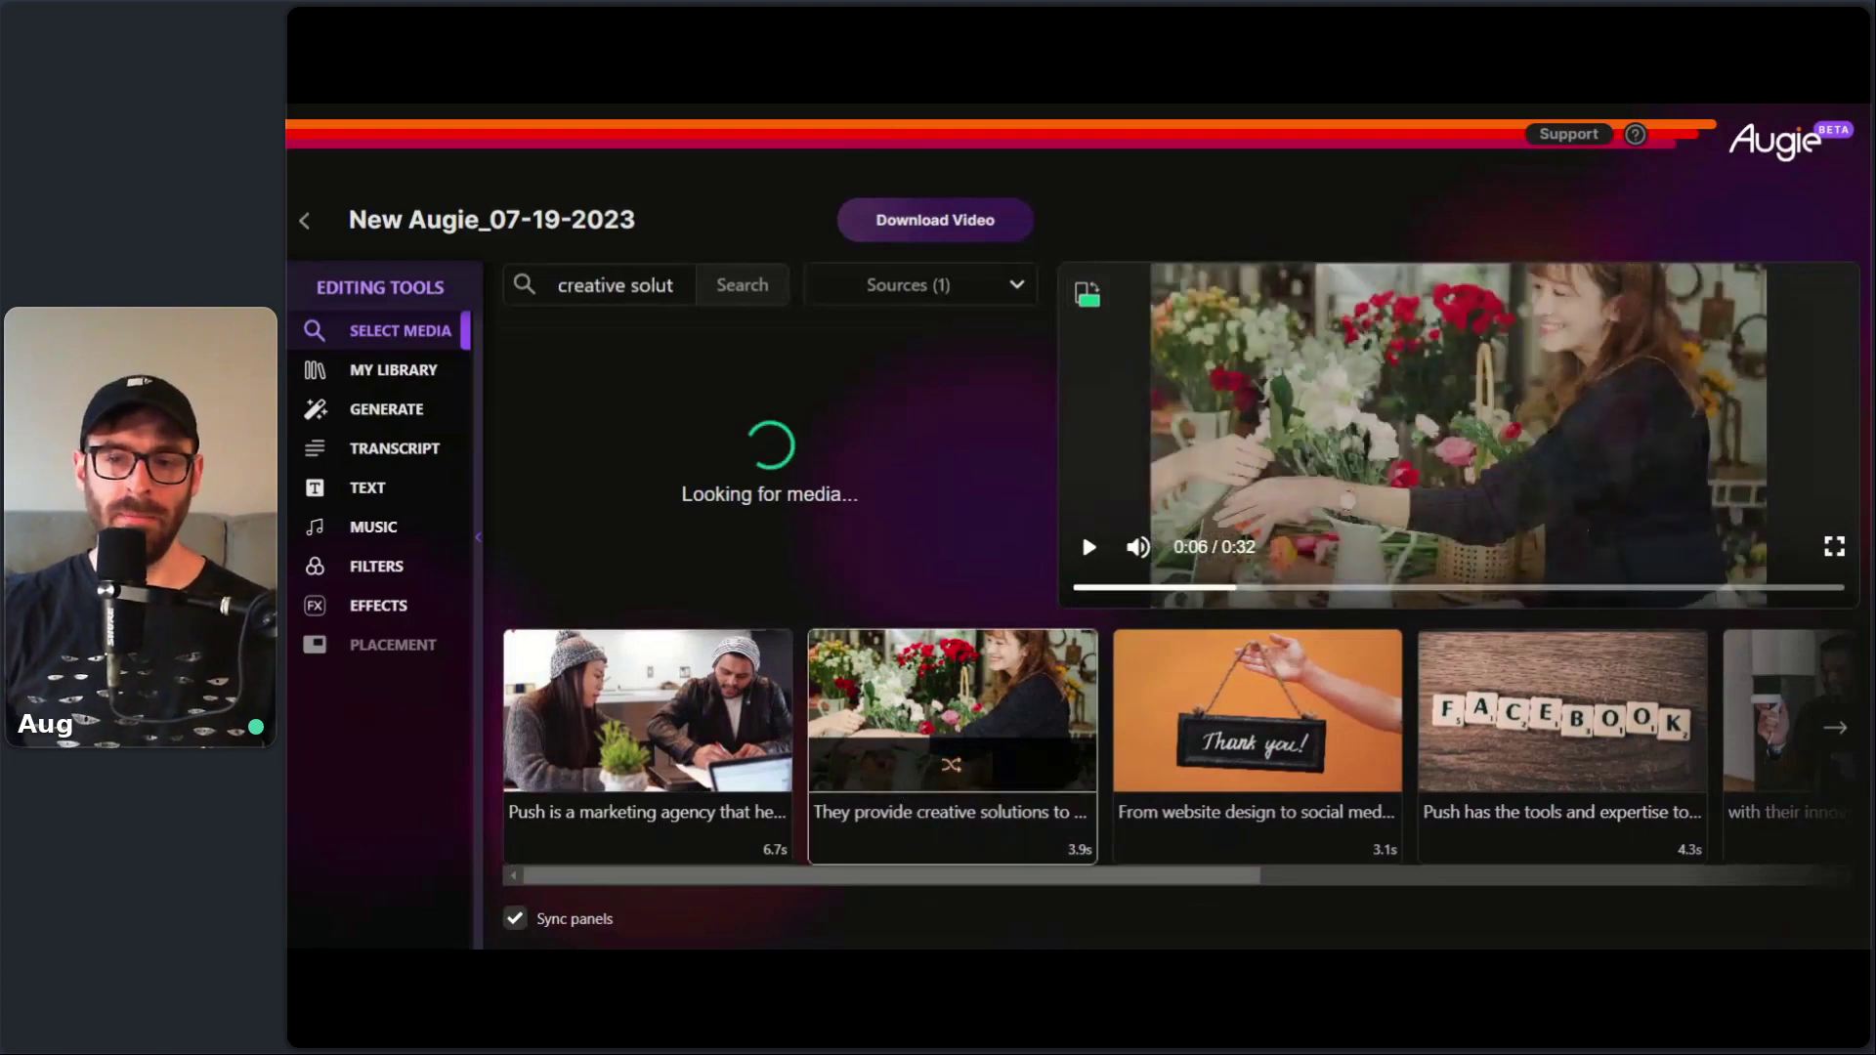
click(954, 770)
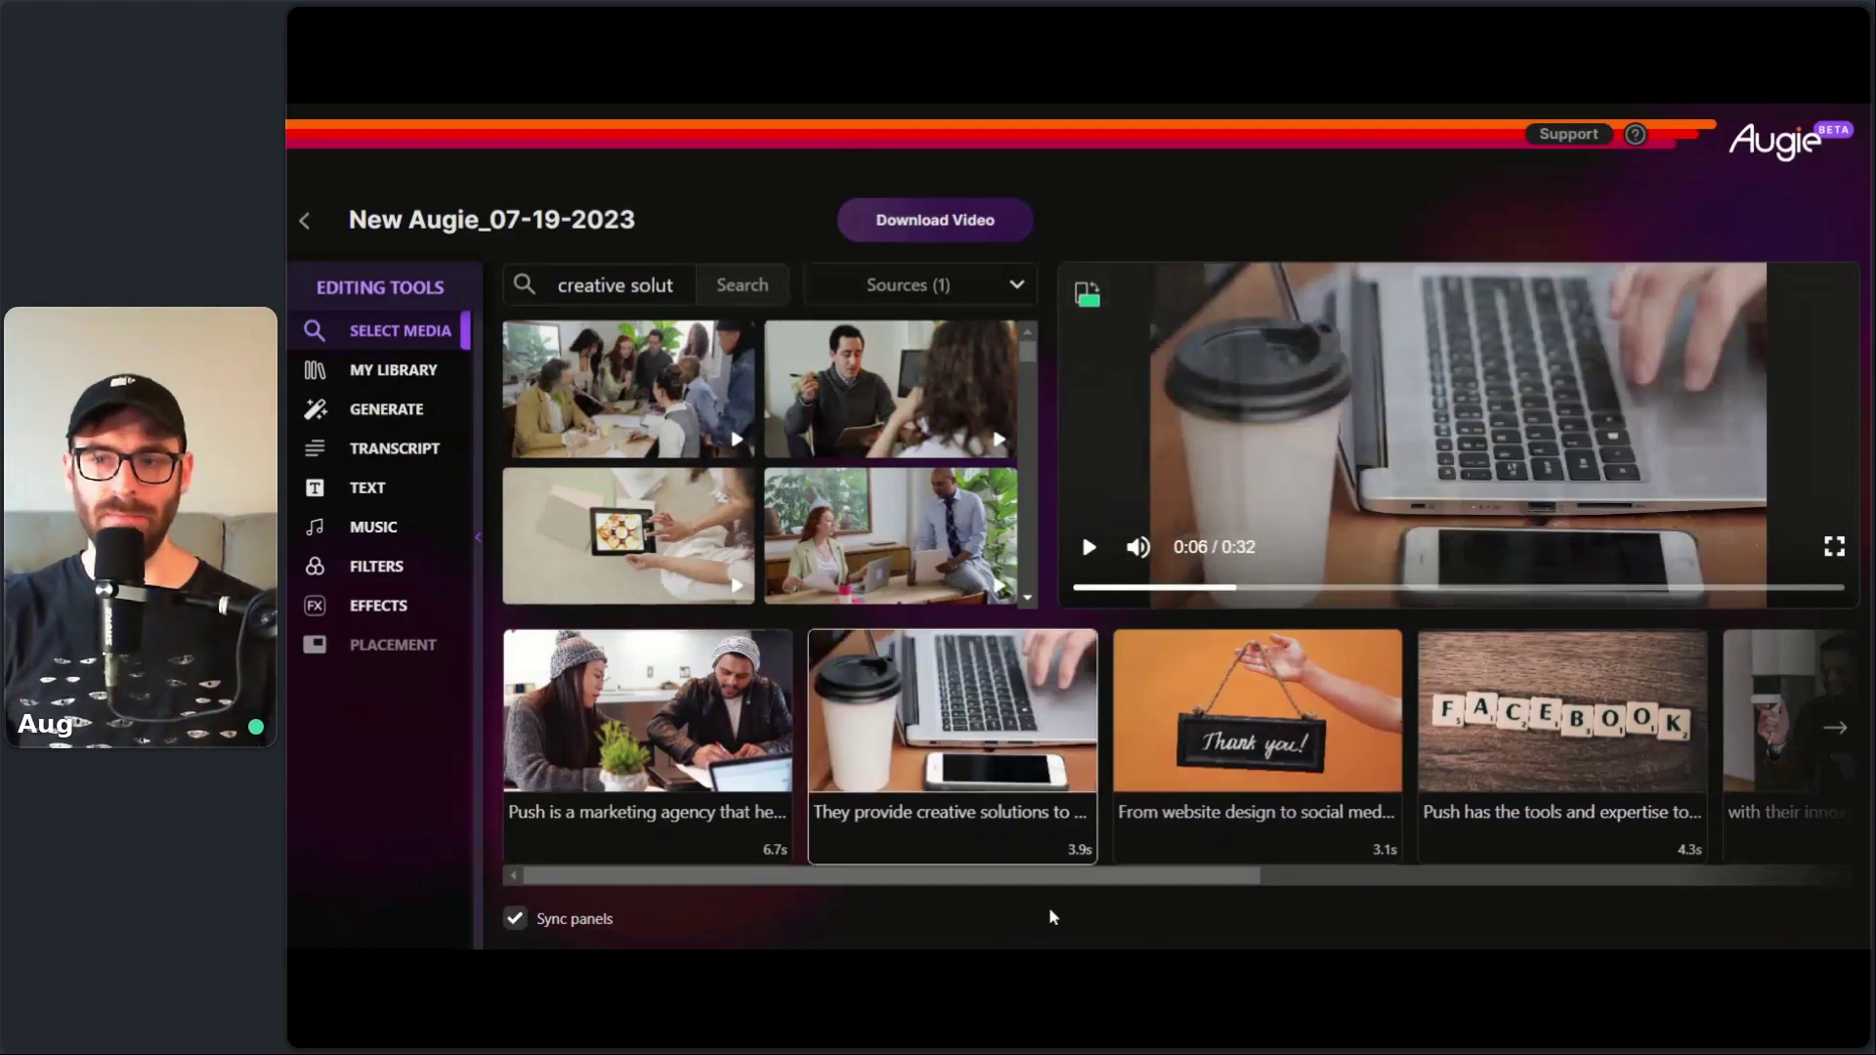
mouse_move(1264, 846)
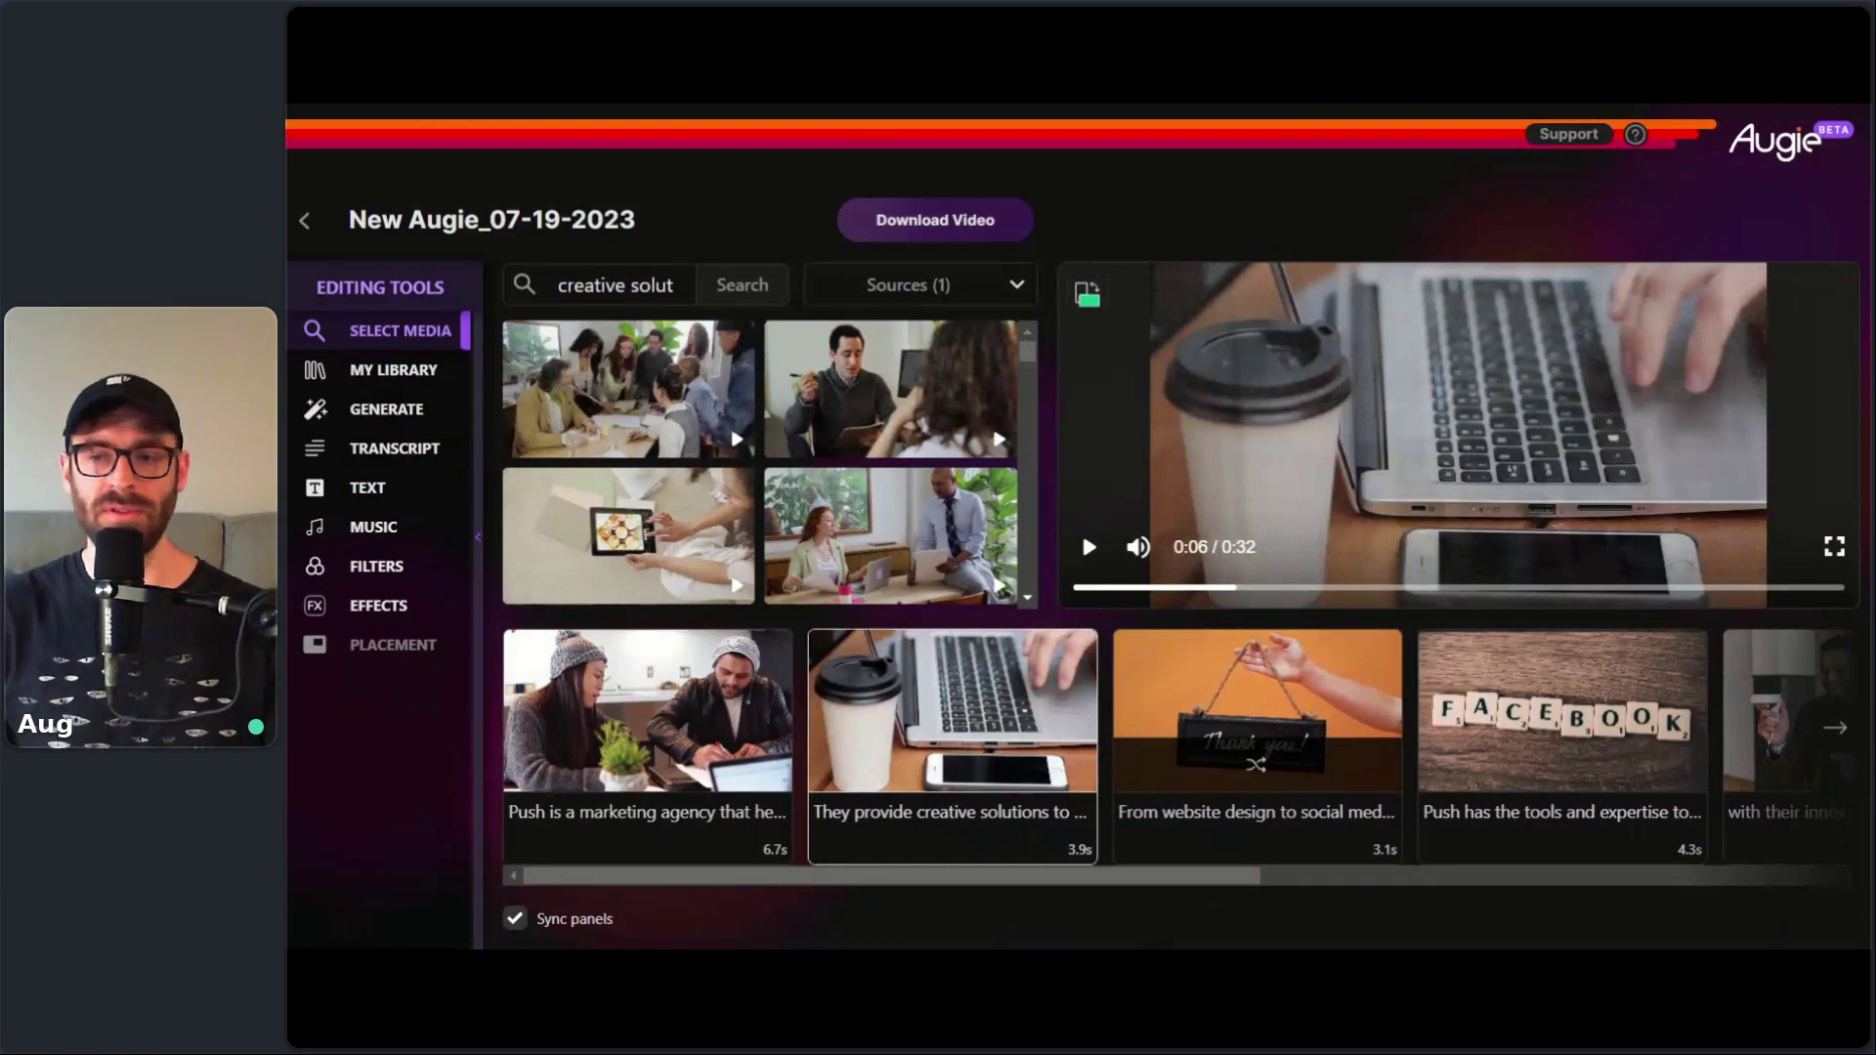
click(1248, 847)
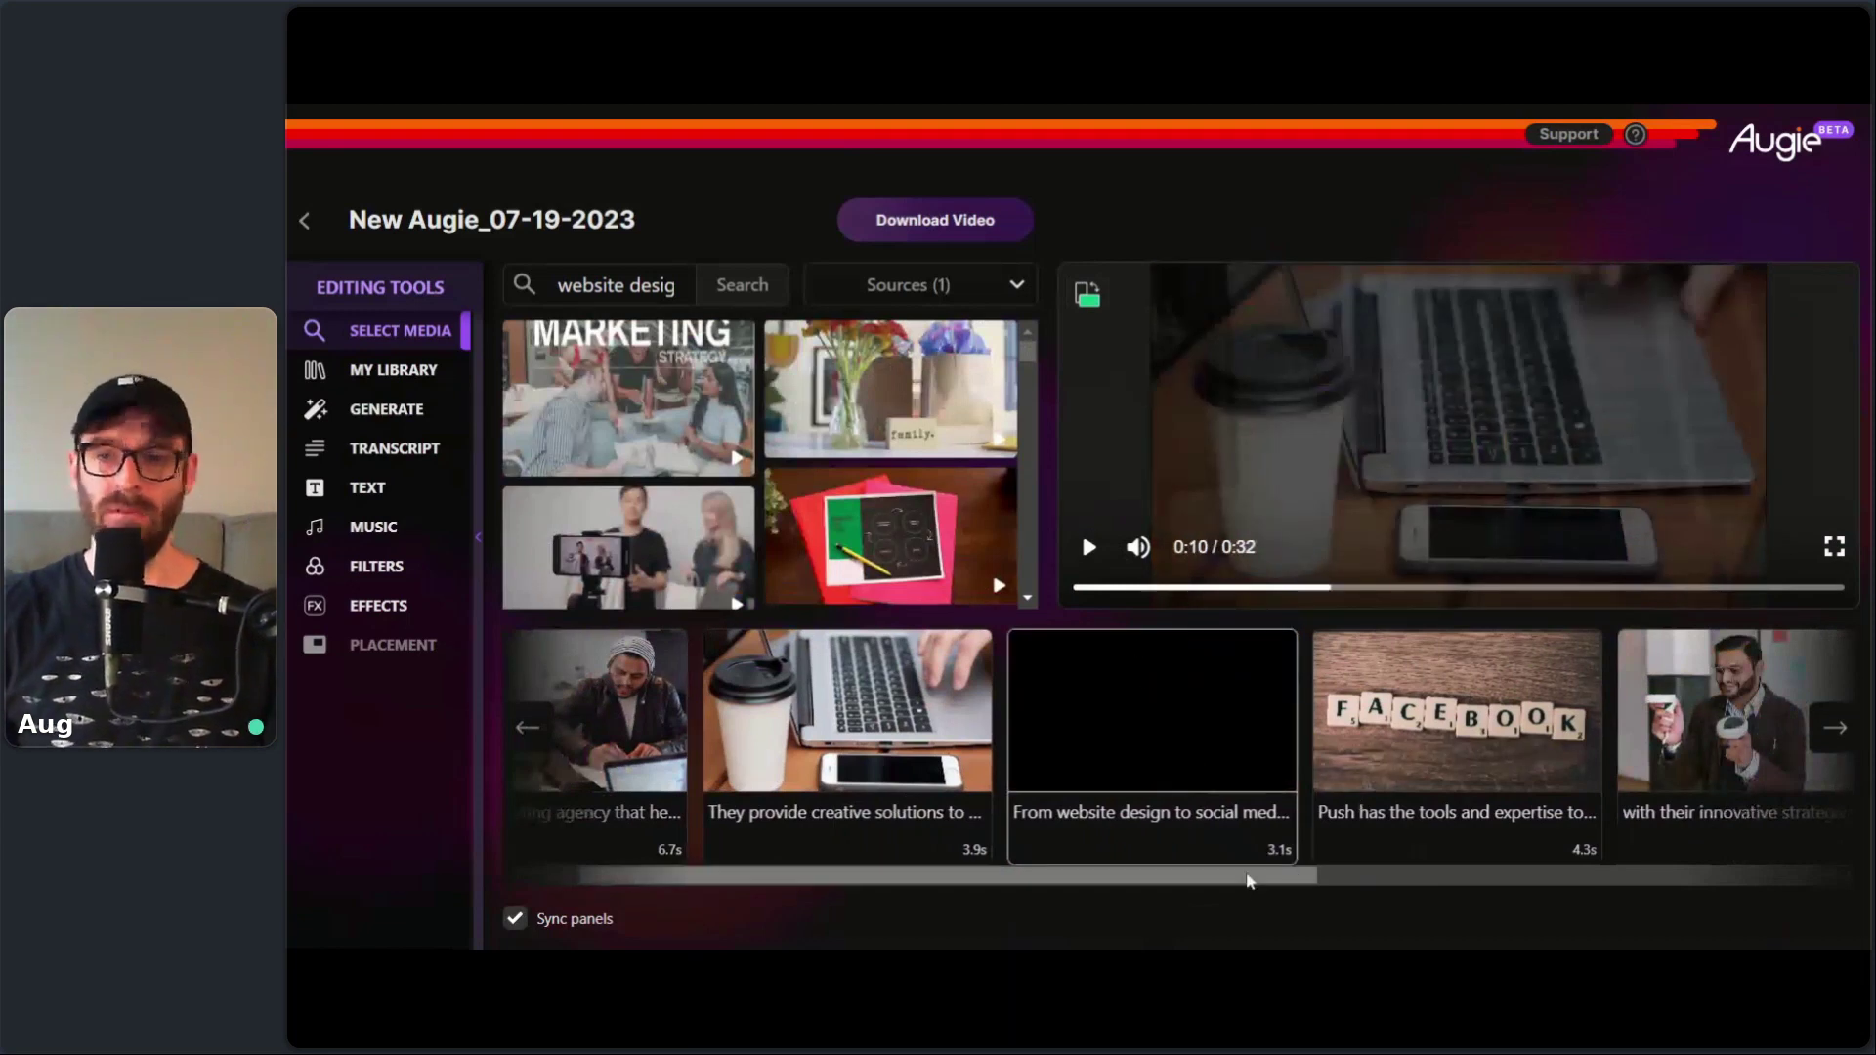
drag(1187, 879, 1106, 885)
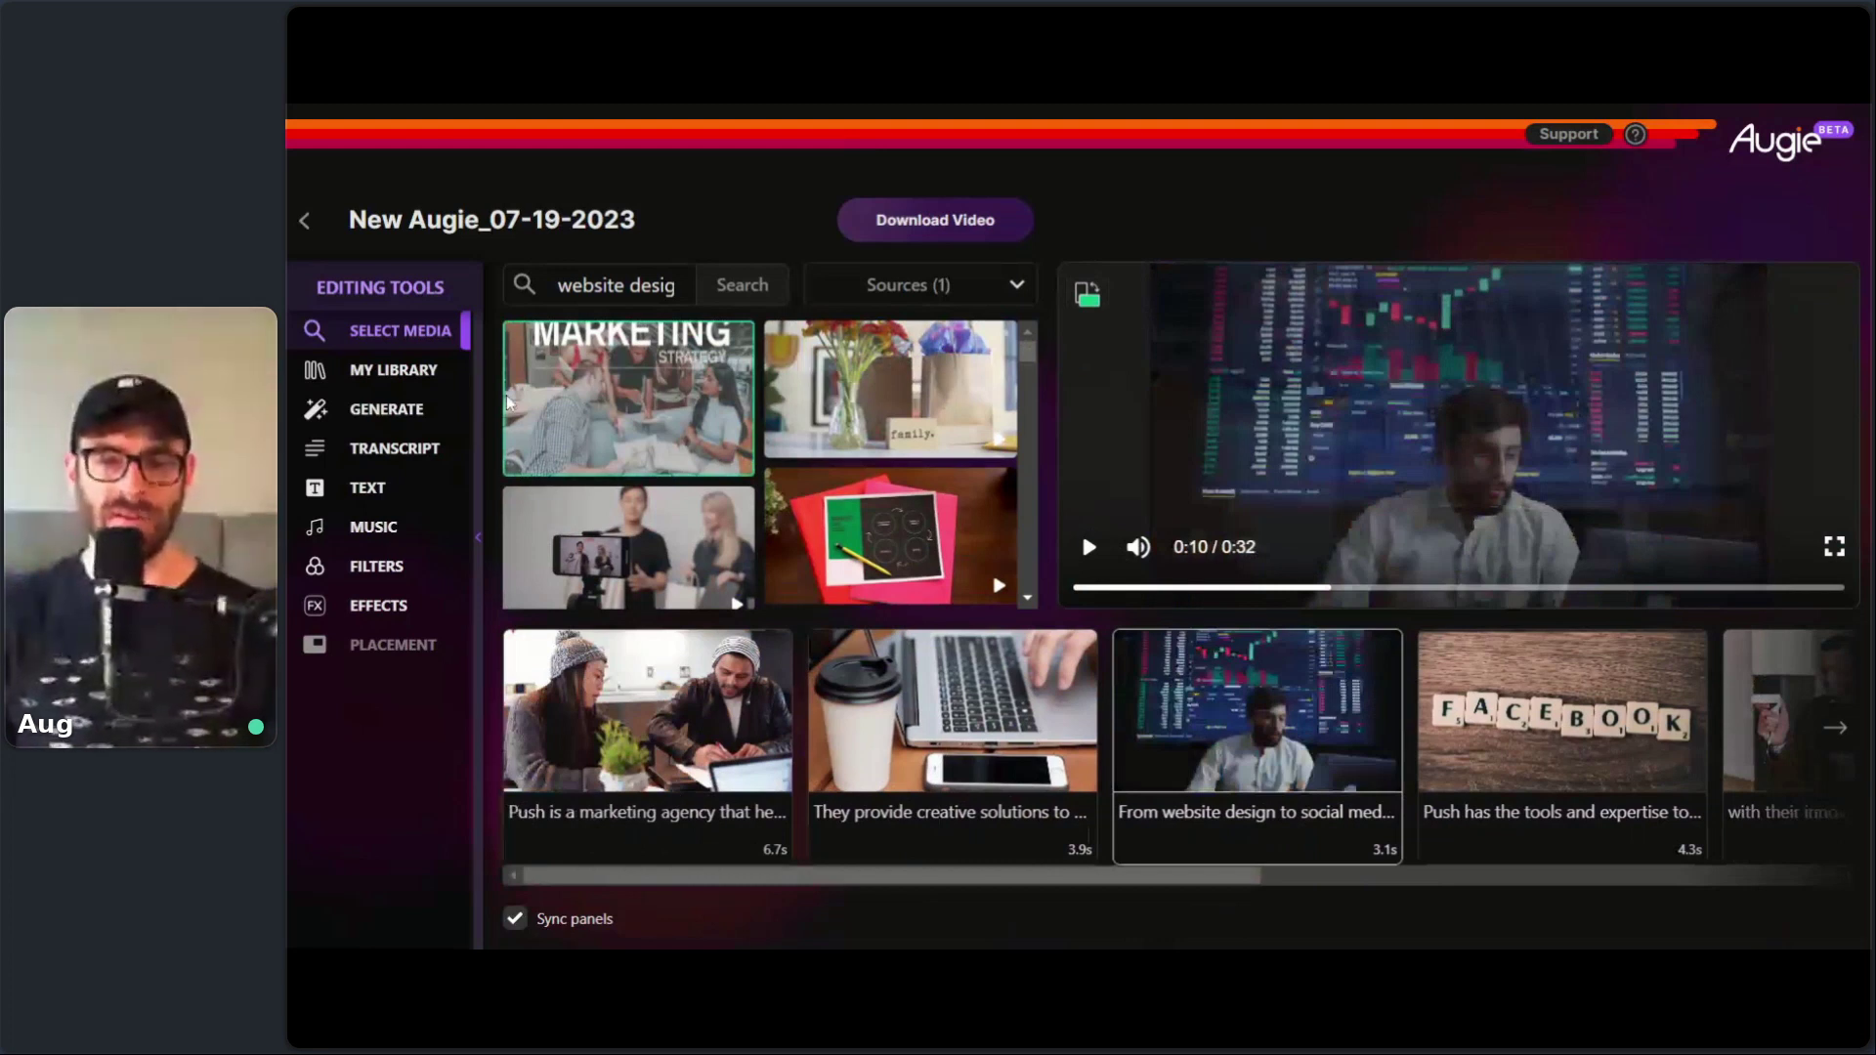
click(507, 403)
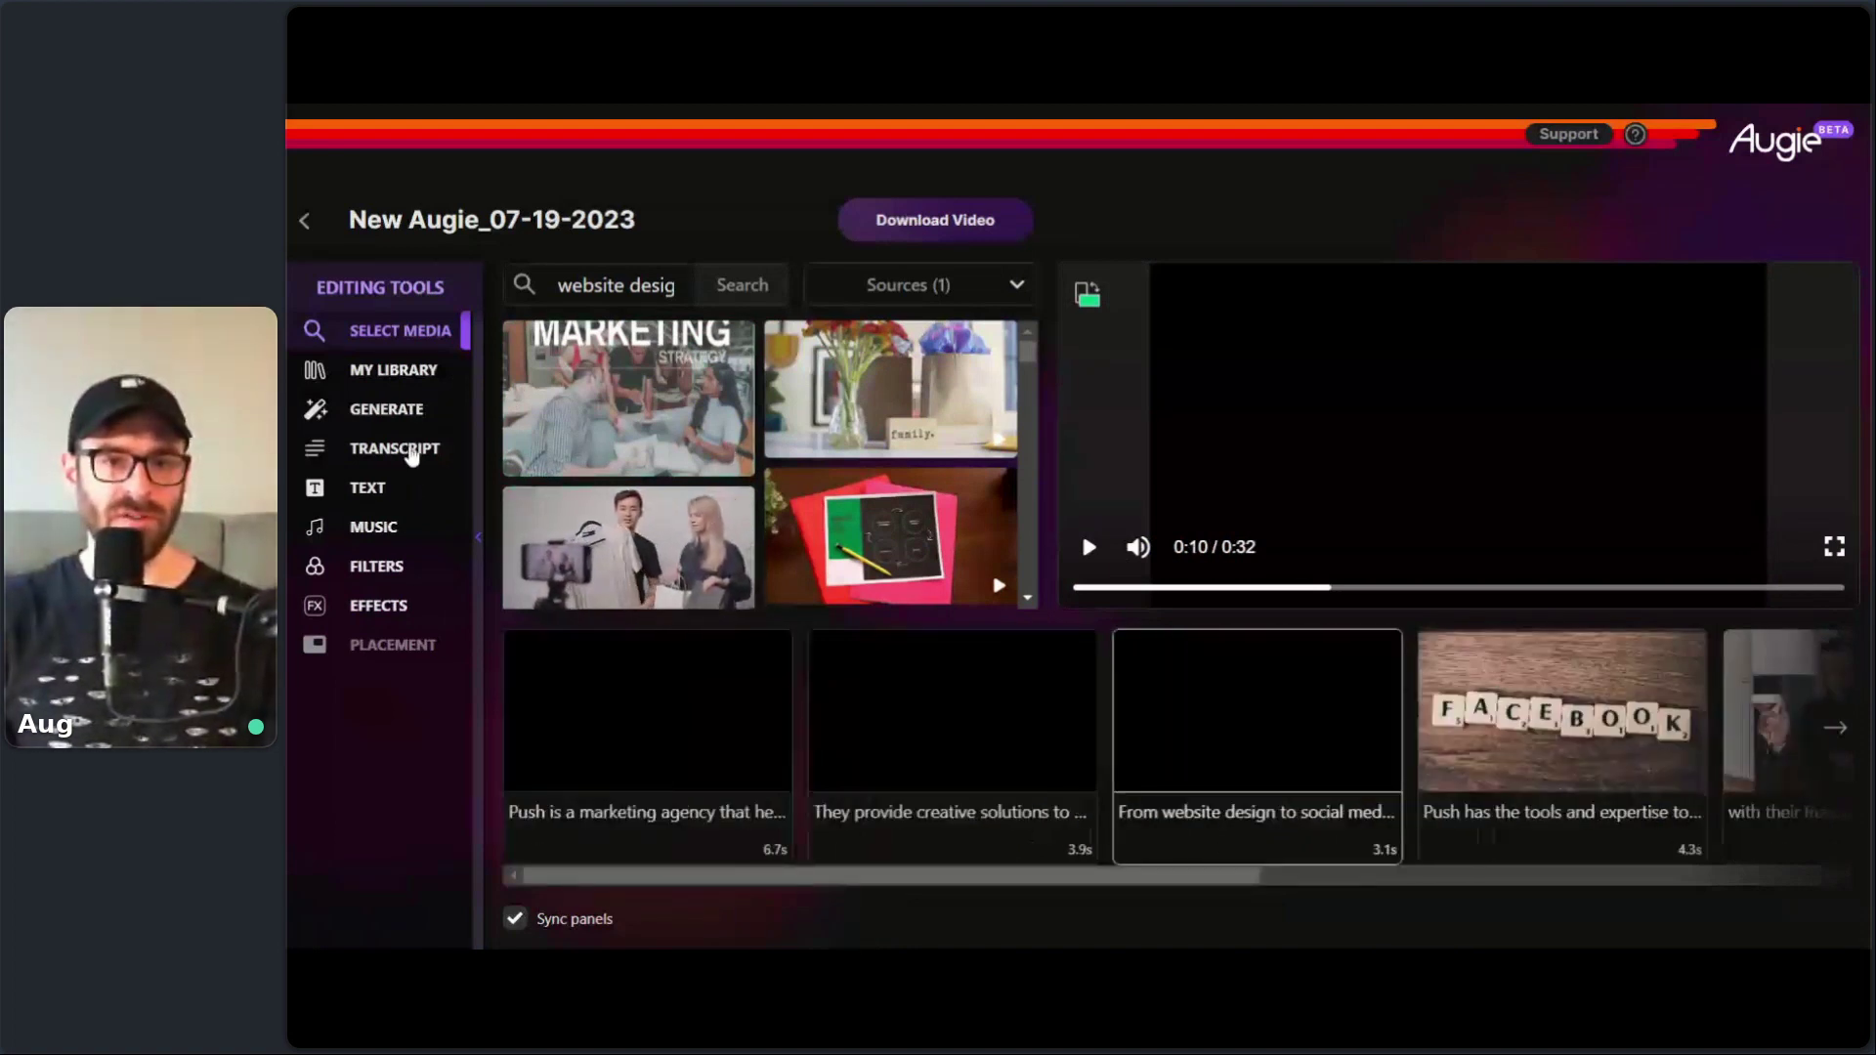
- Open the transcript and select the first three sentences in turn to check which shot each one belongs to
click(410, 451)
scroll(560, 431, up, 4)
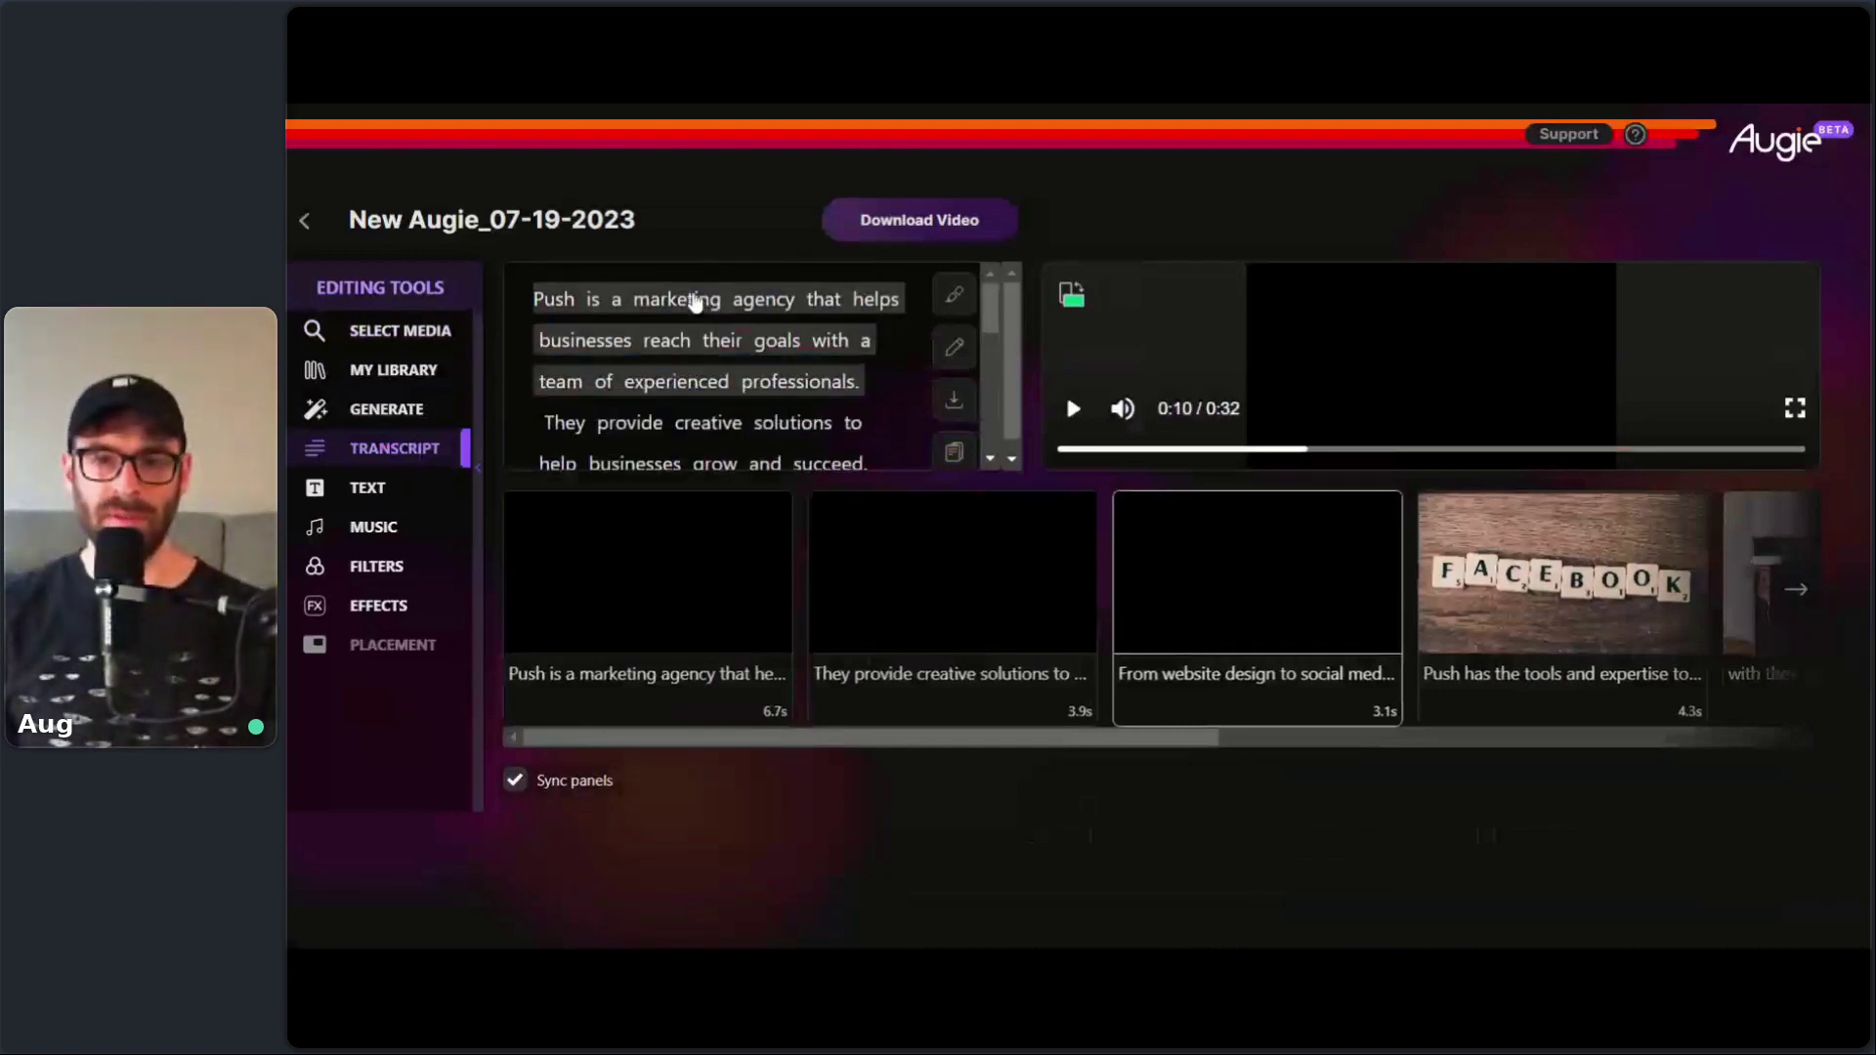
click(695, 303)
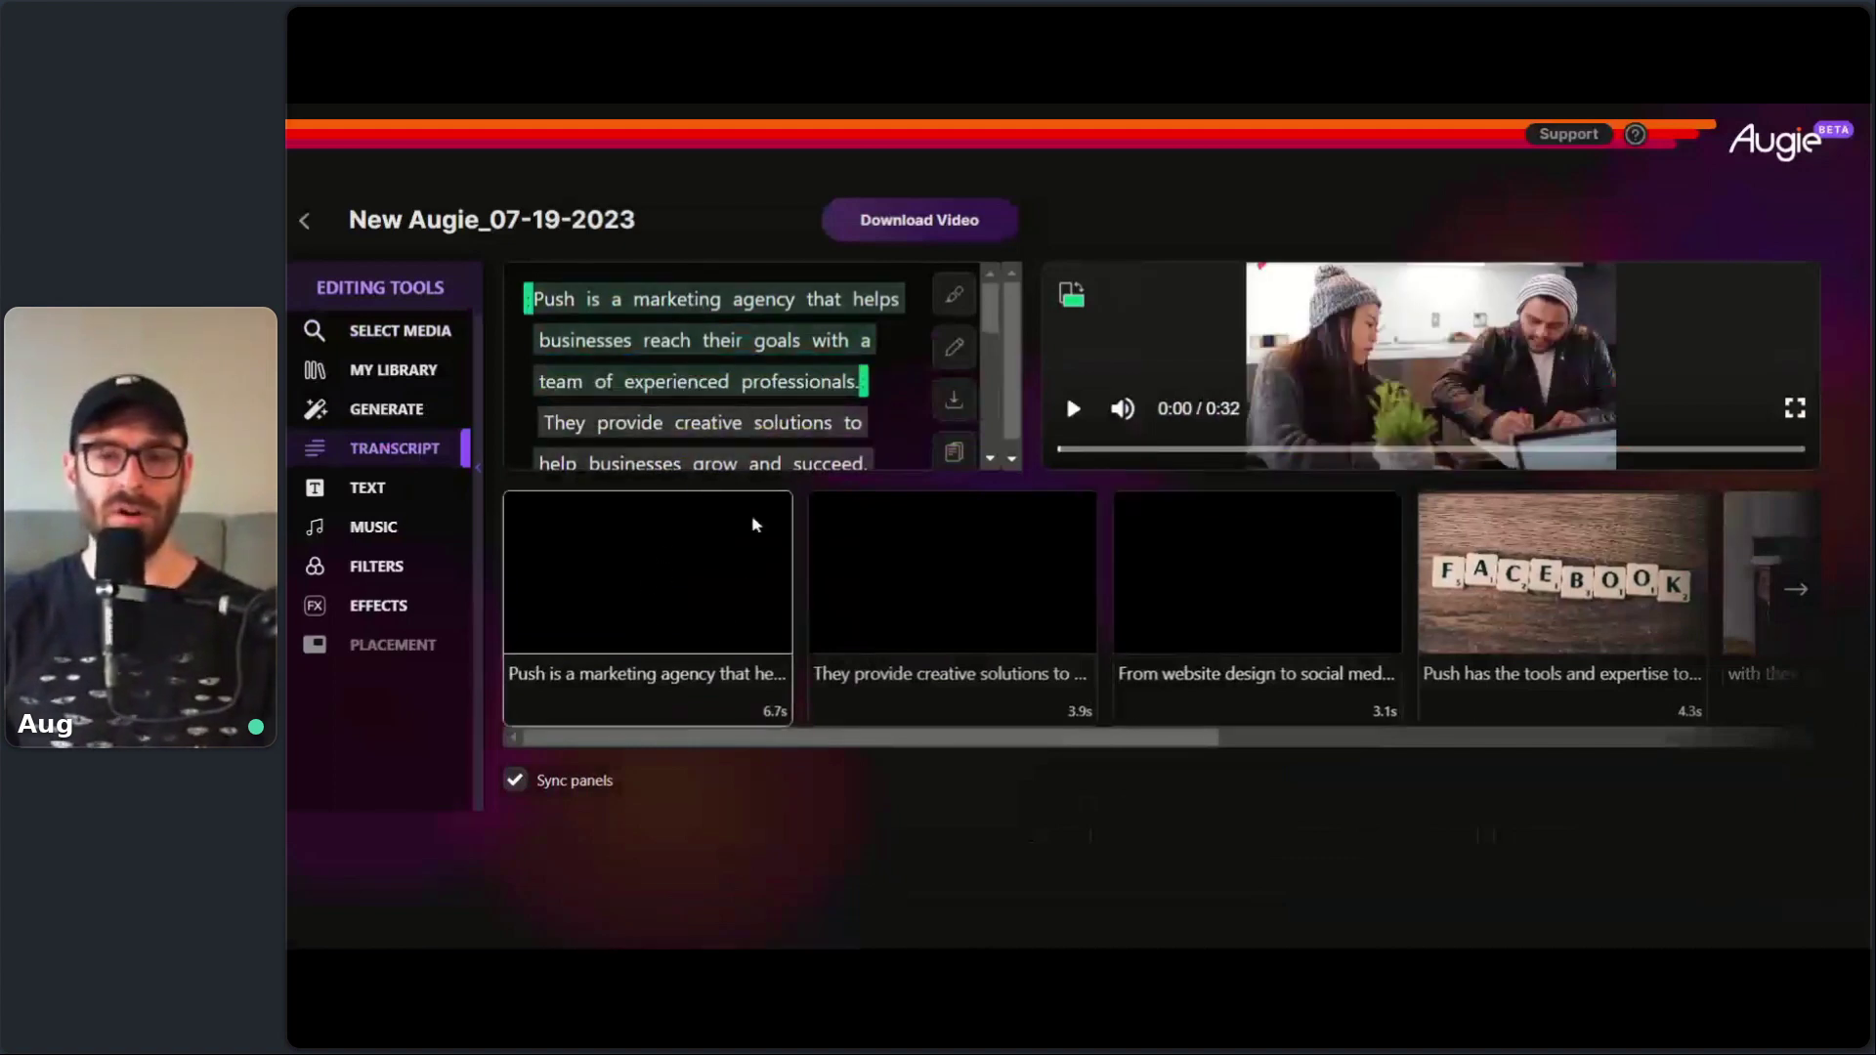
scroll(888, 335, down, 1)
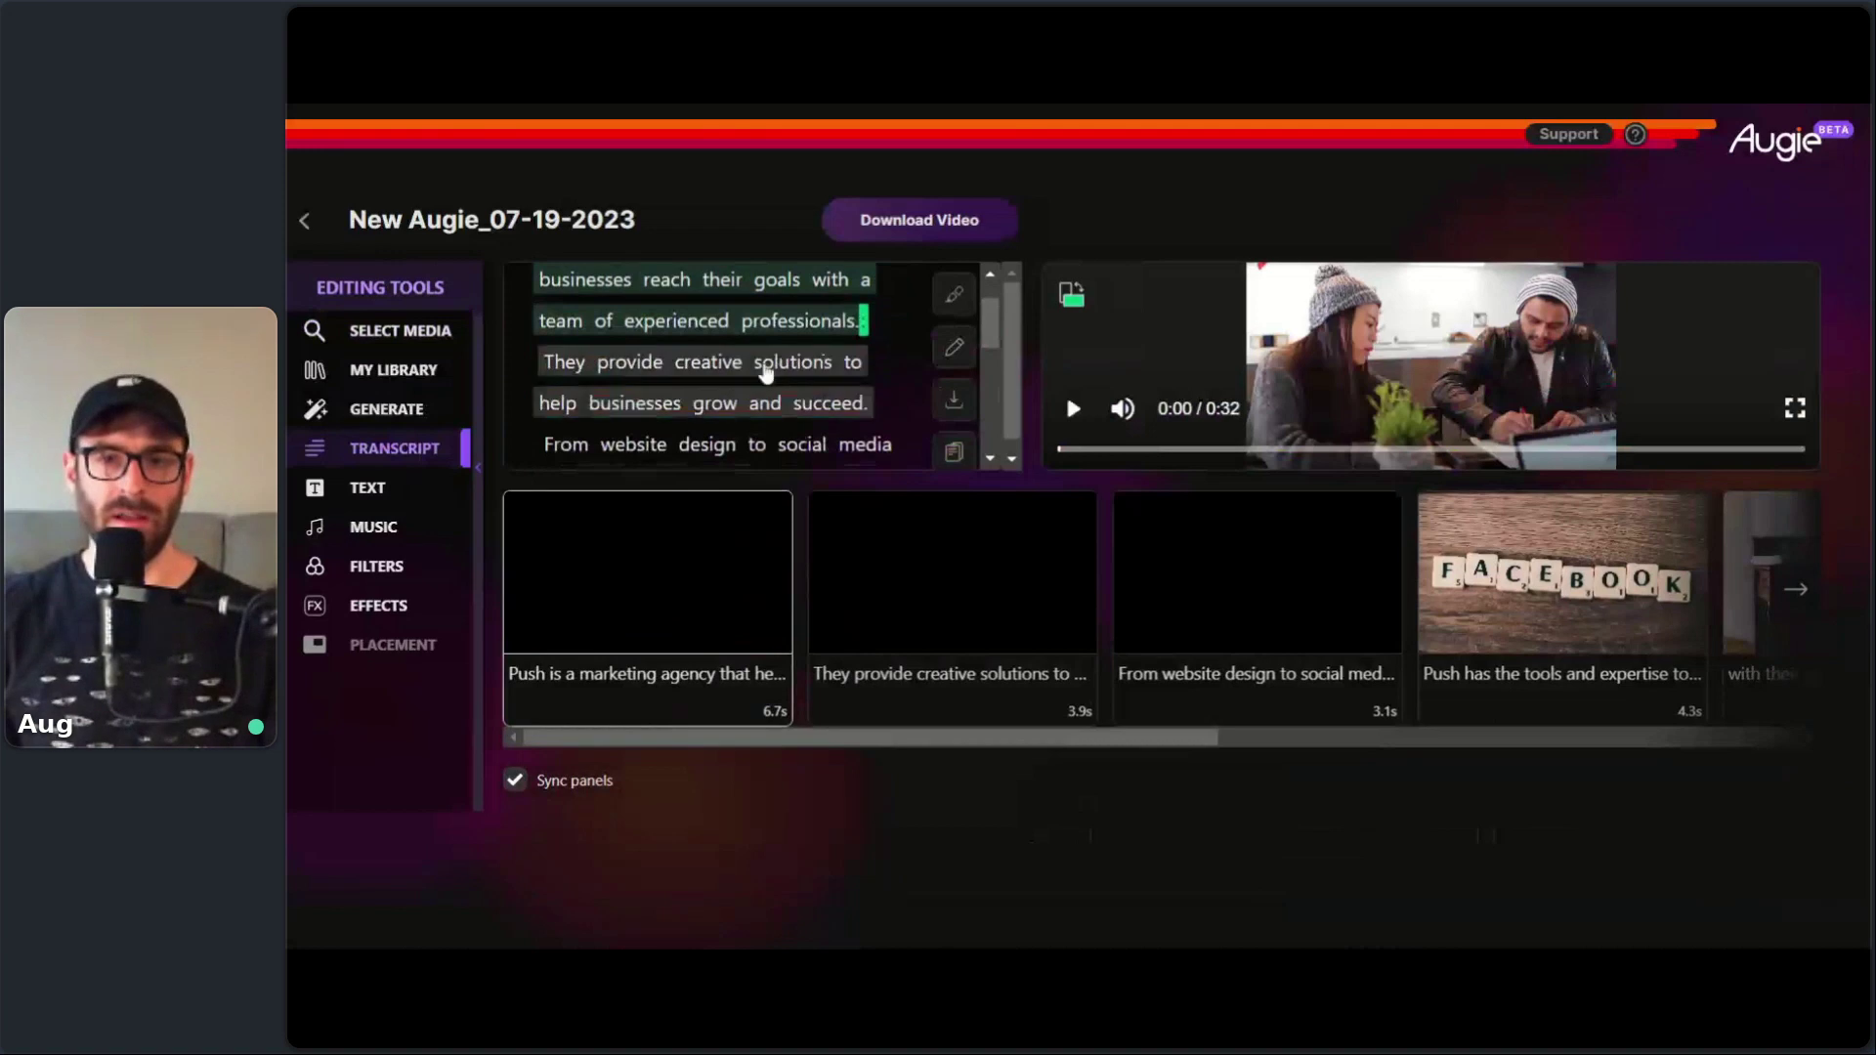
click(767, 364)
scroll(767, 367, down, 1)
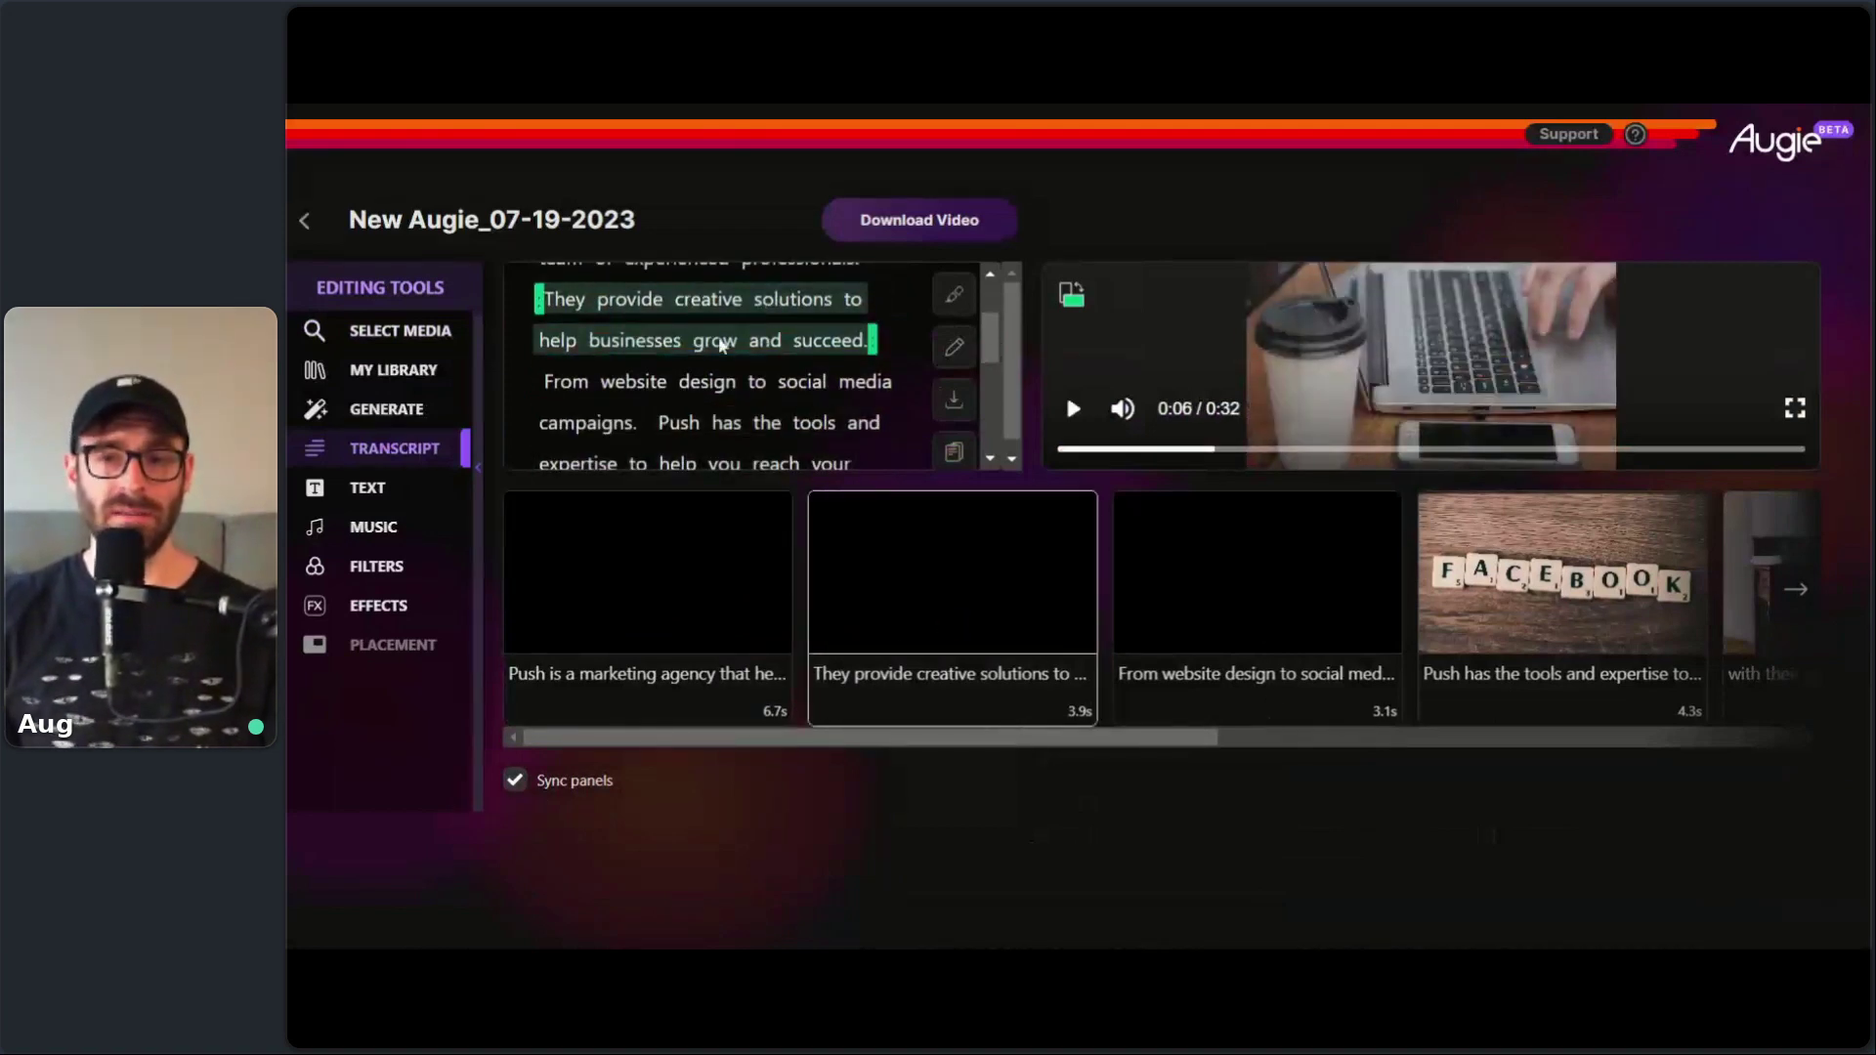
click(1251, 690)
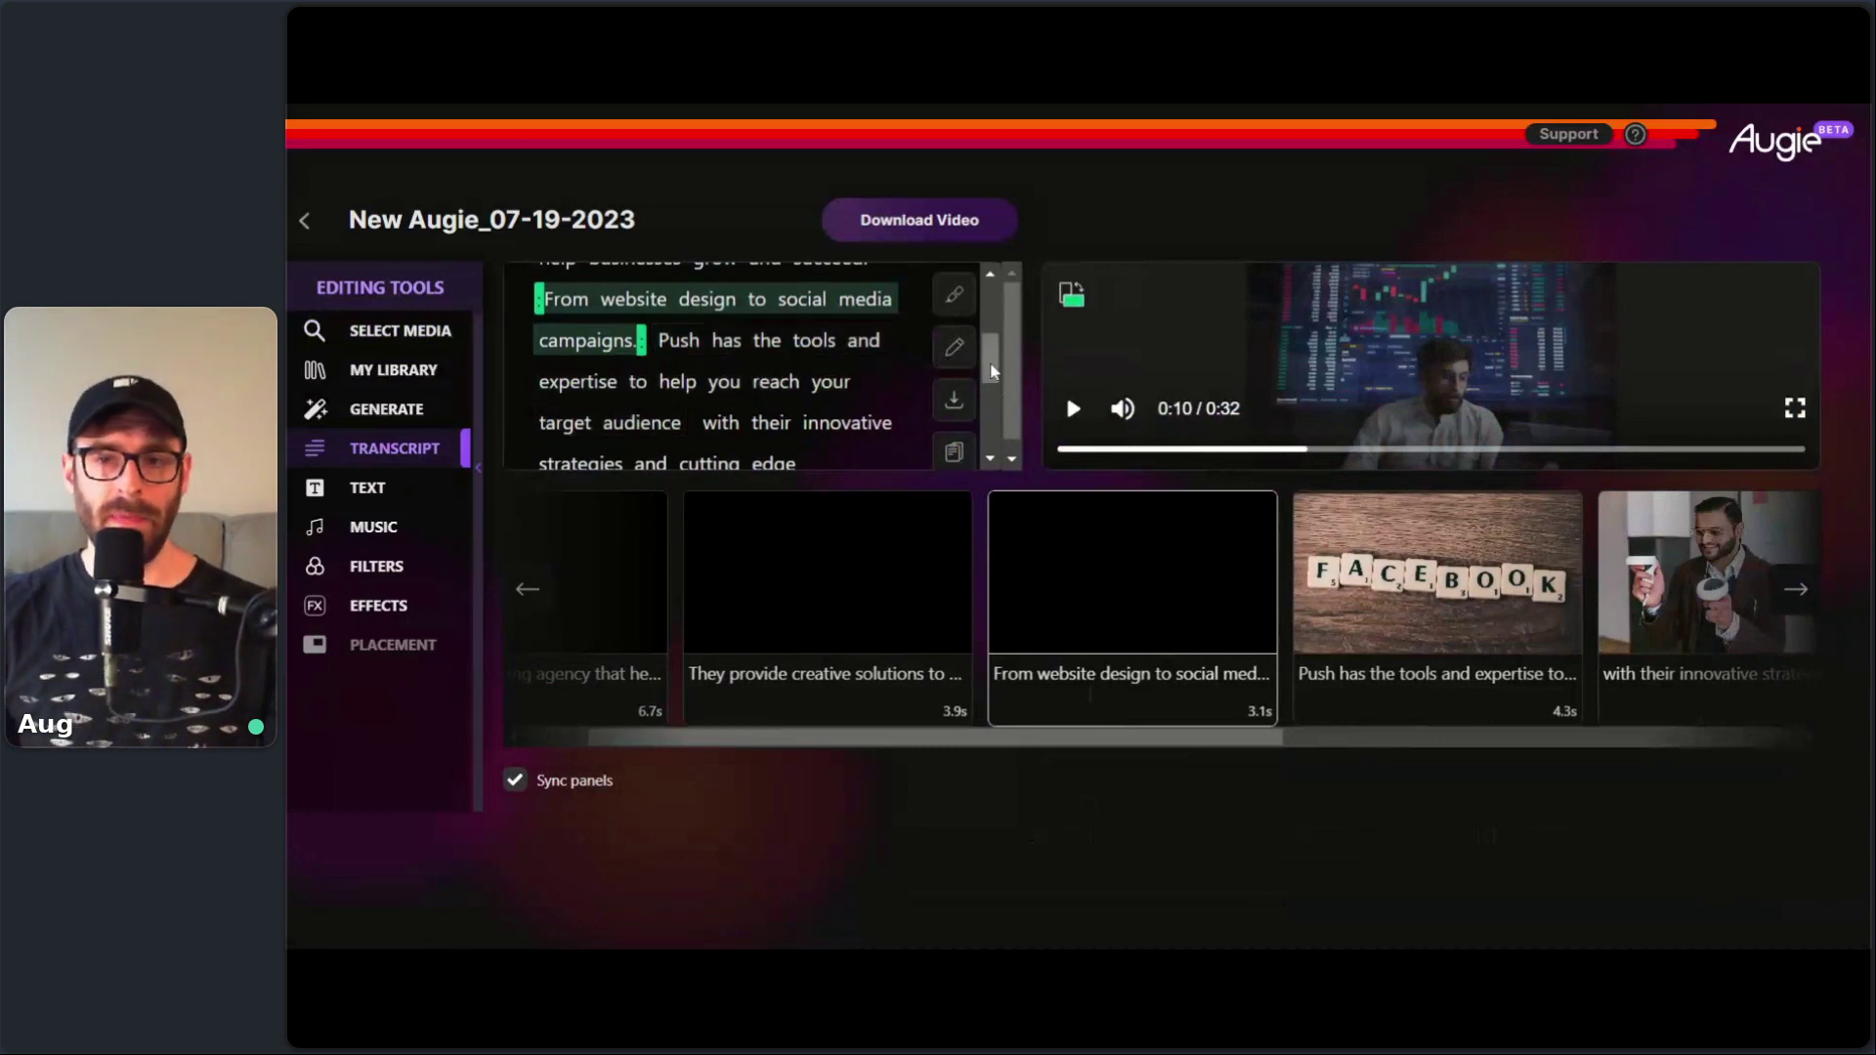
drag(993, 360, 858, 293)
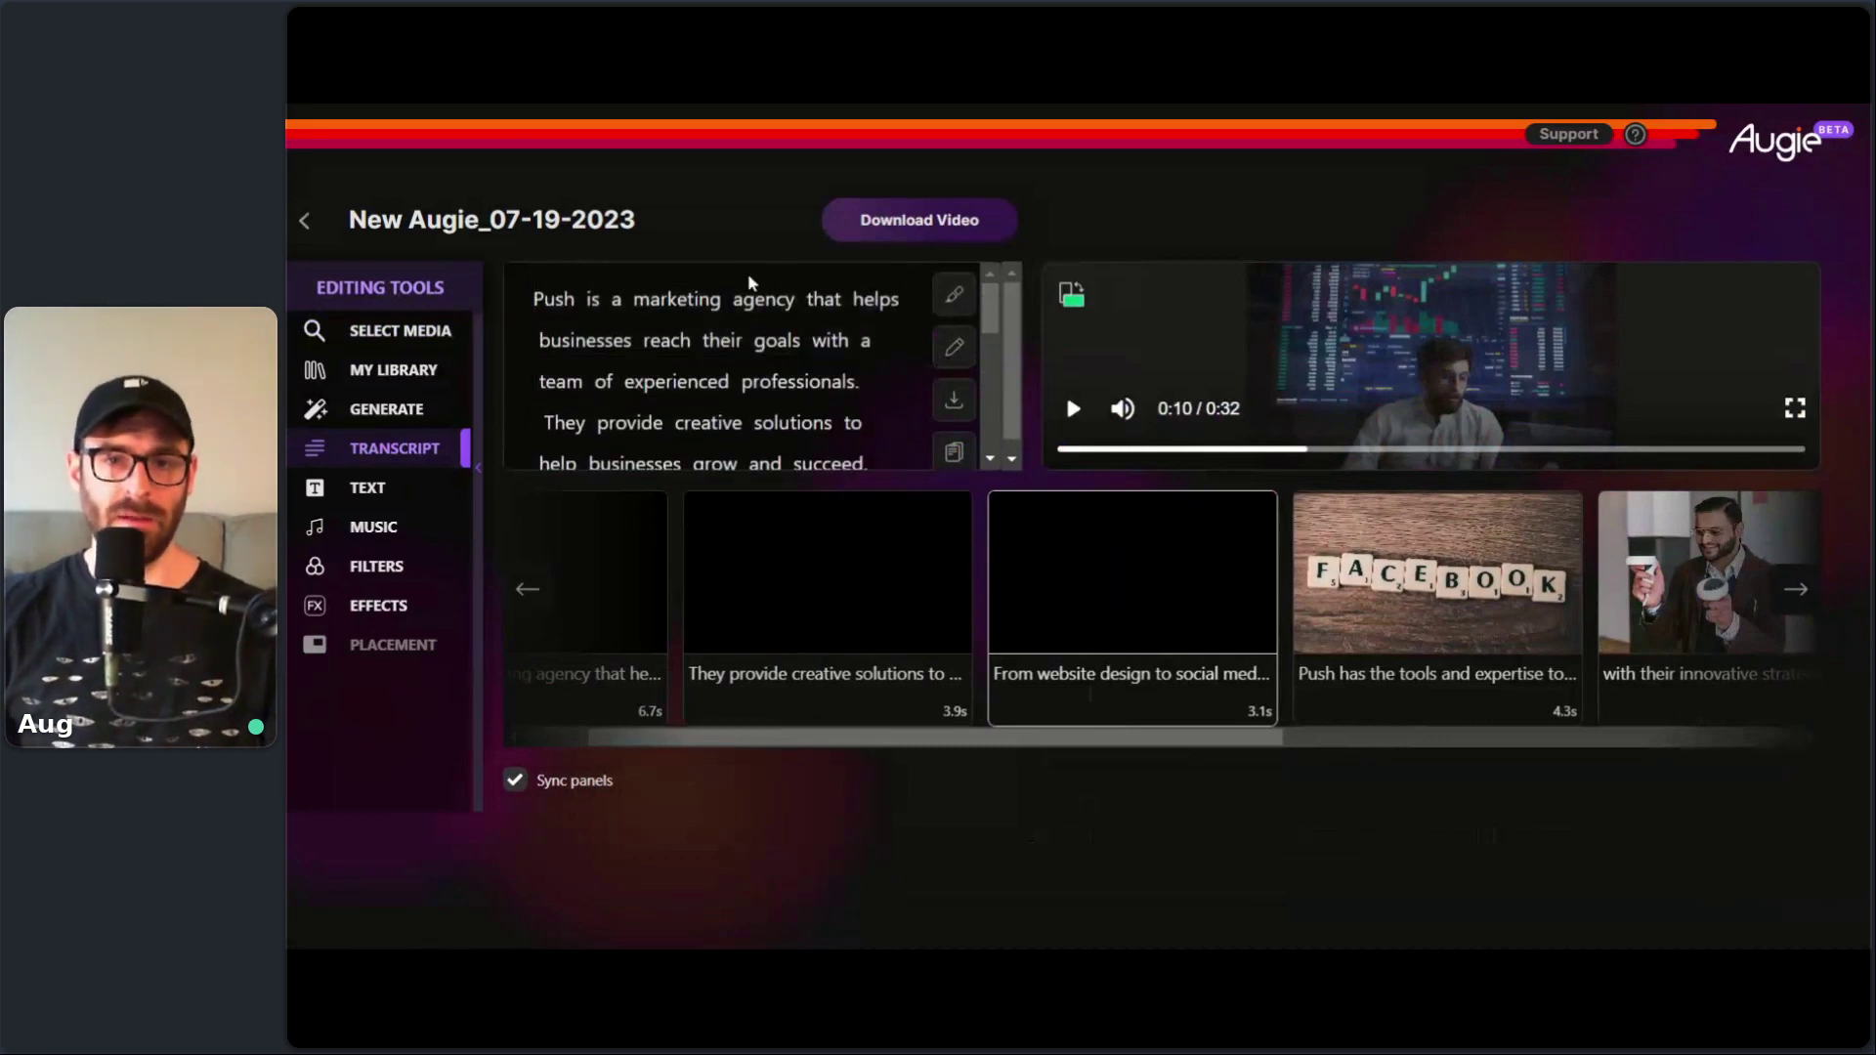
- Adjust the transcript boundary after the first sentence so that "They" is split into its own shot
click(710, 305)
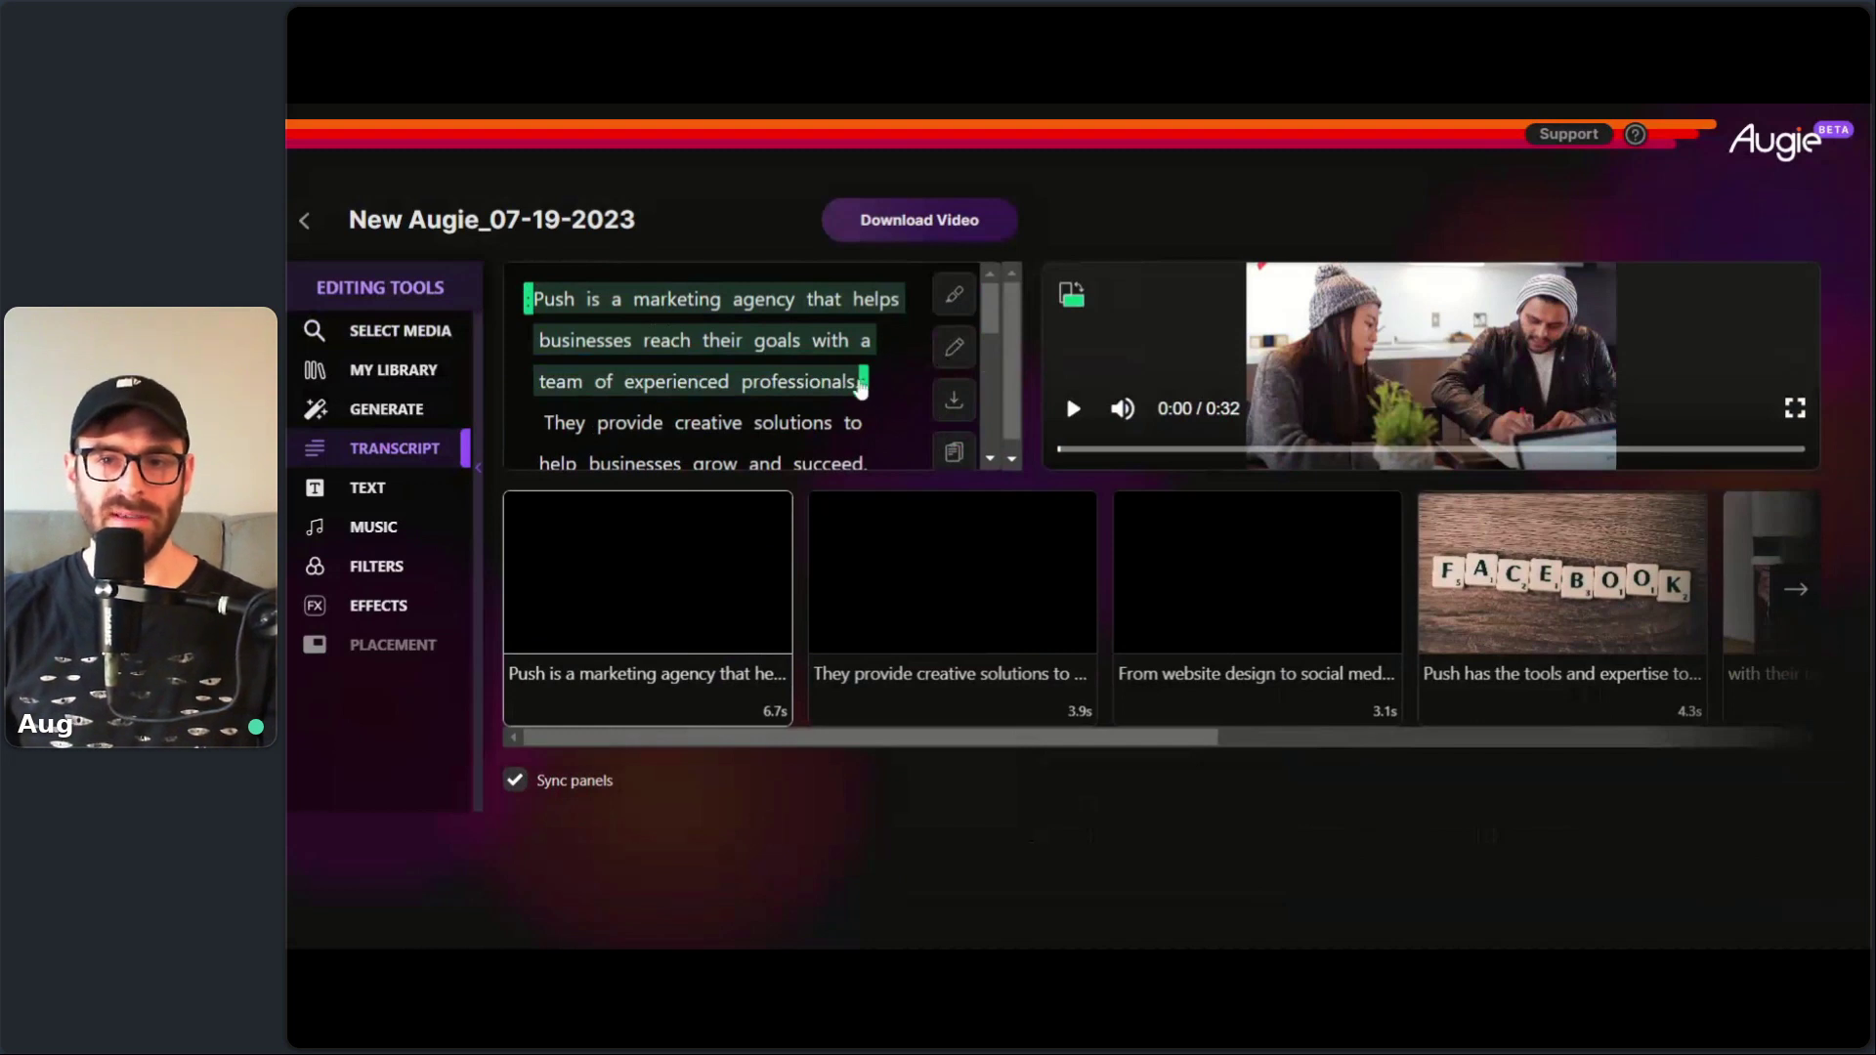
mouse_move(864, 383)
mouse_down()
mouse_move(638, 350)
mouse_move(863, 381)
mouse_up()
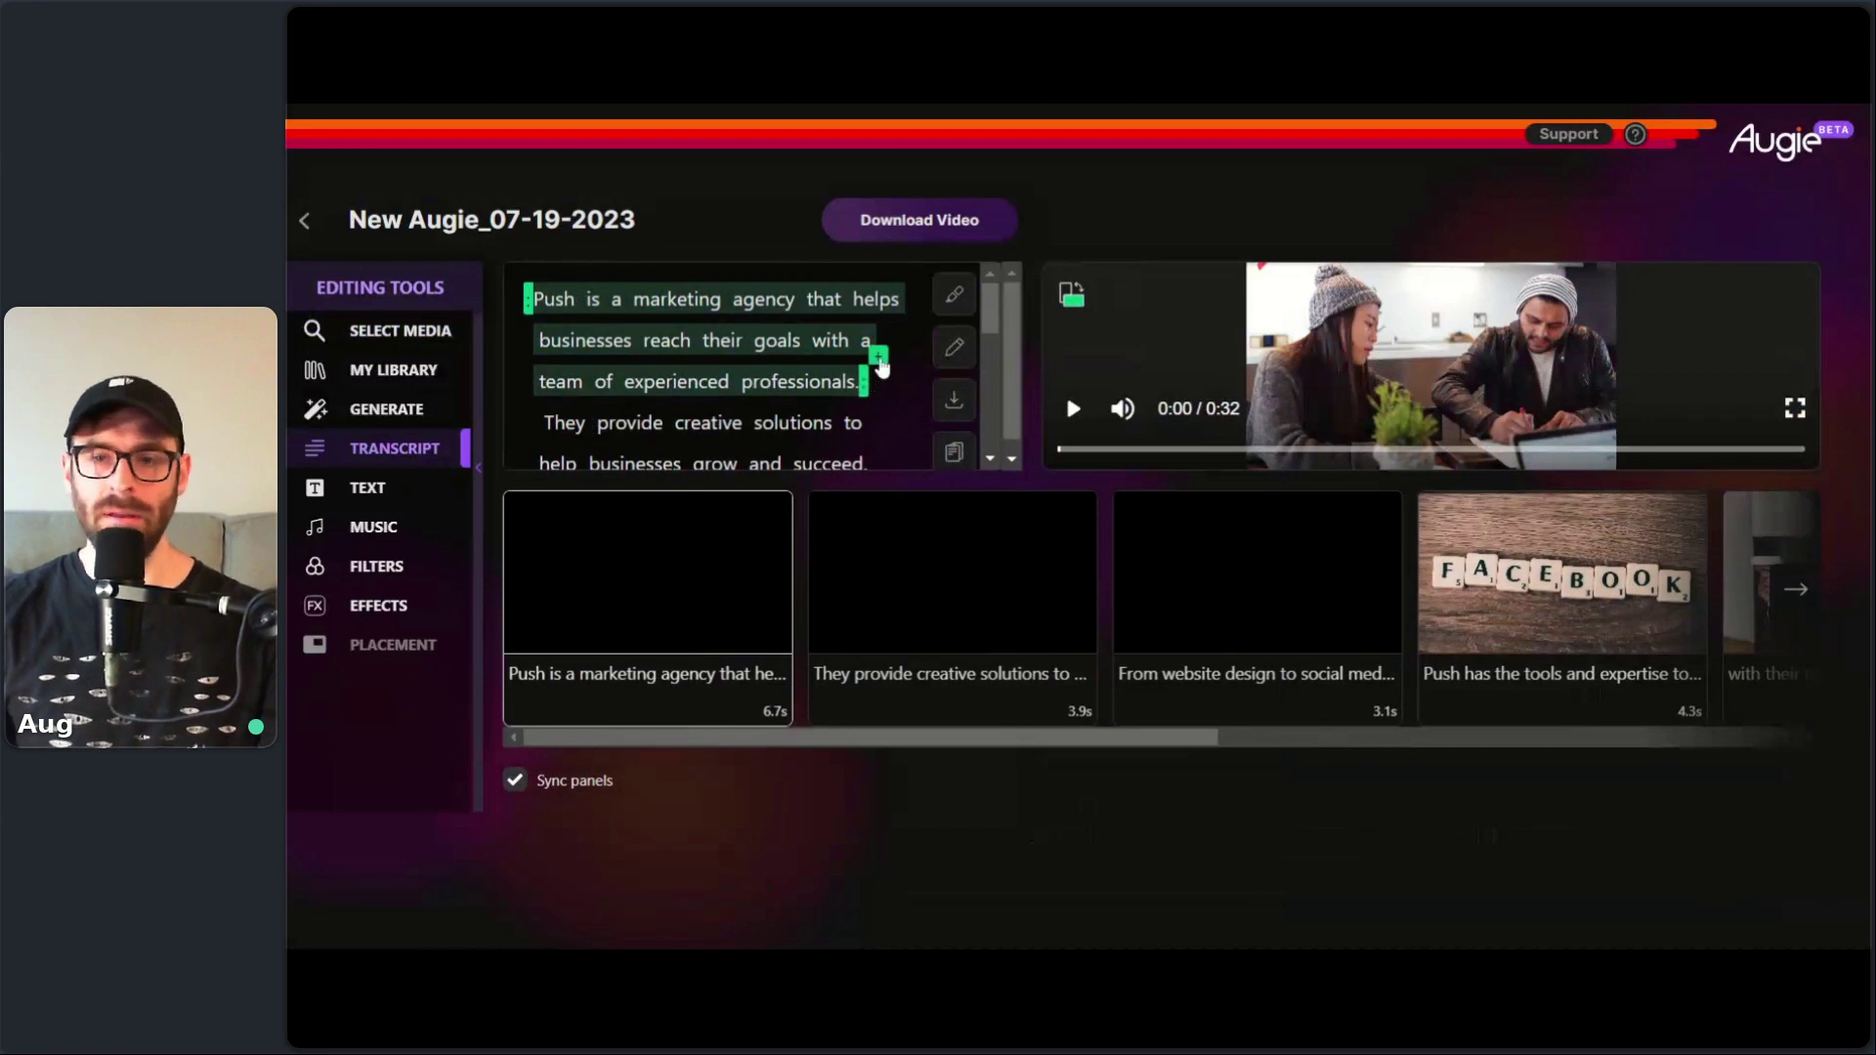
click(881, 362)
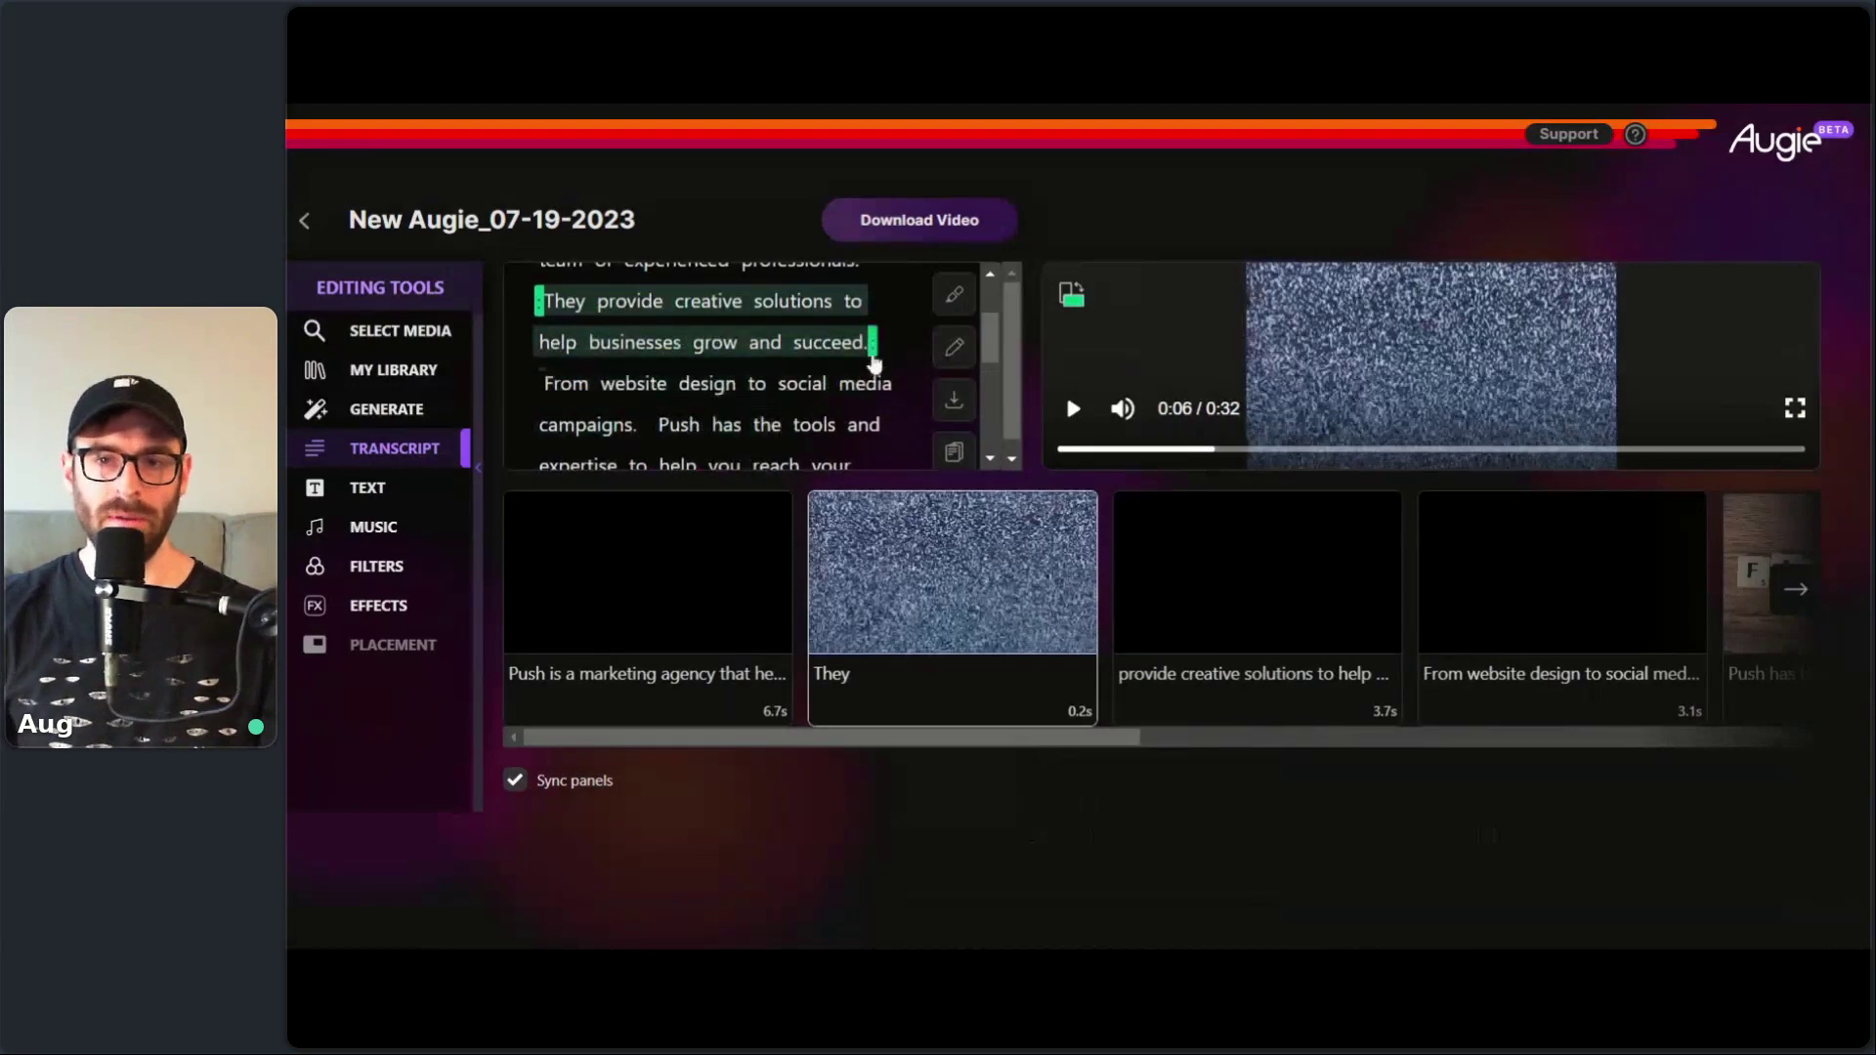
- Try extending the "They" shot through "succeed.", and merge "They" into the first shot, keeping the image of the couple at the table
click(873, 362)
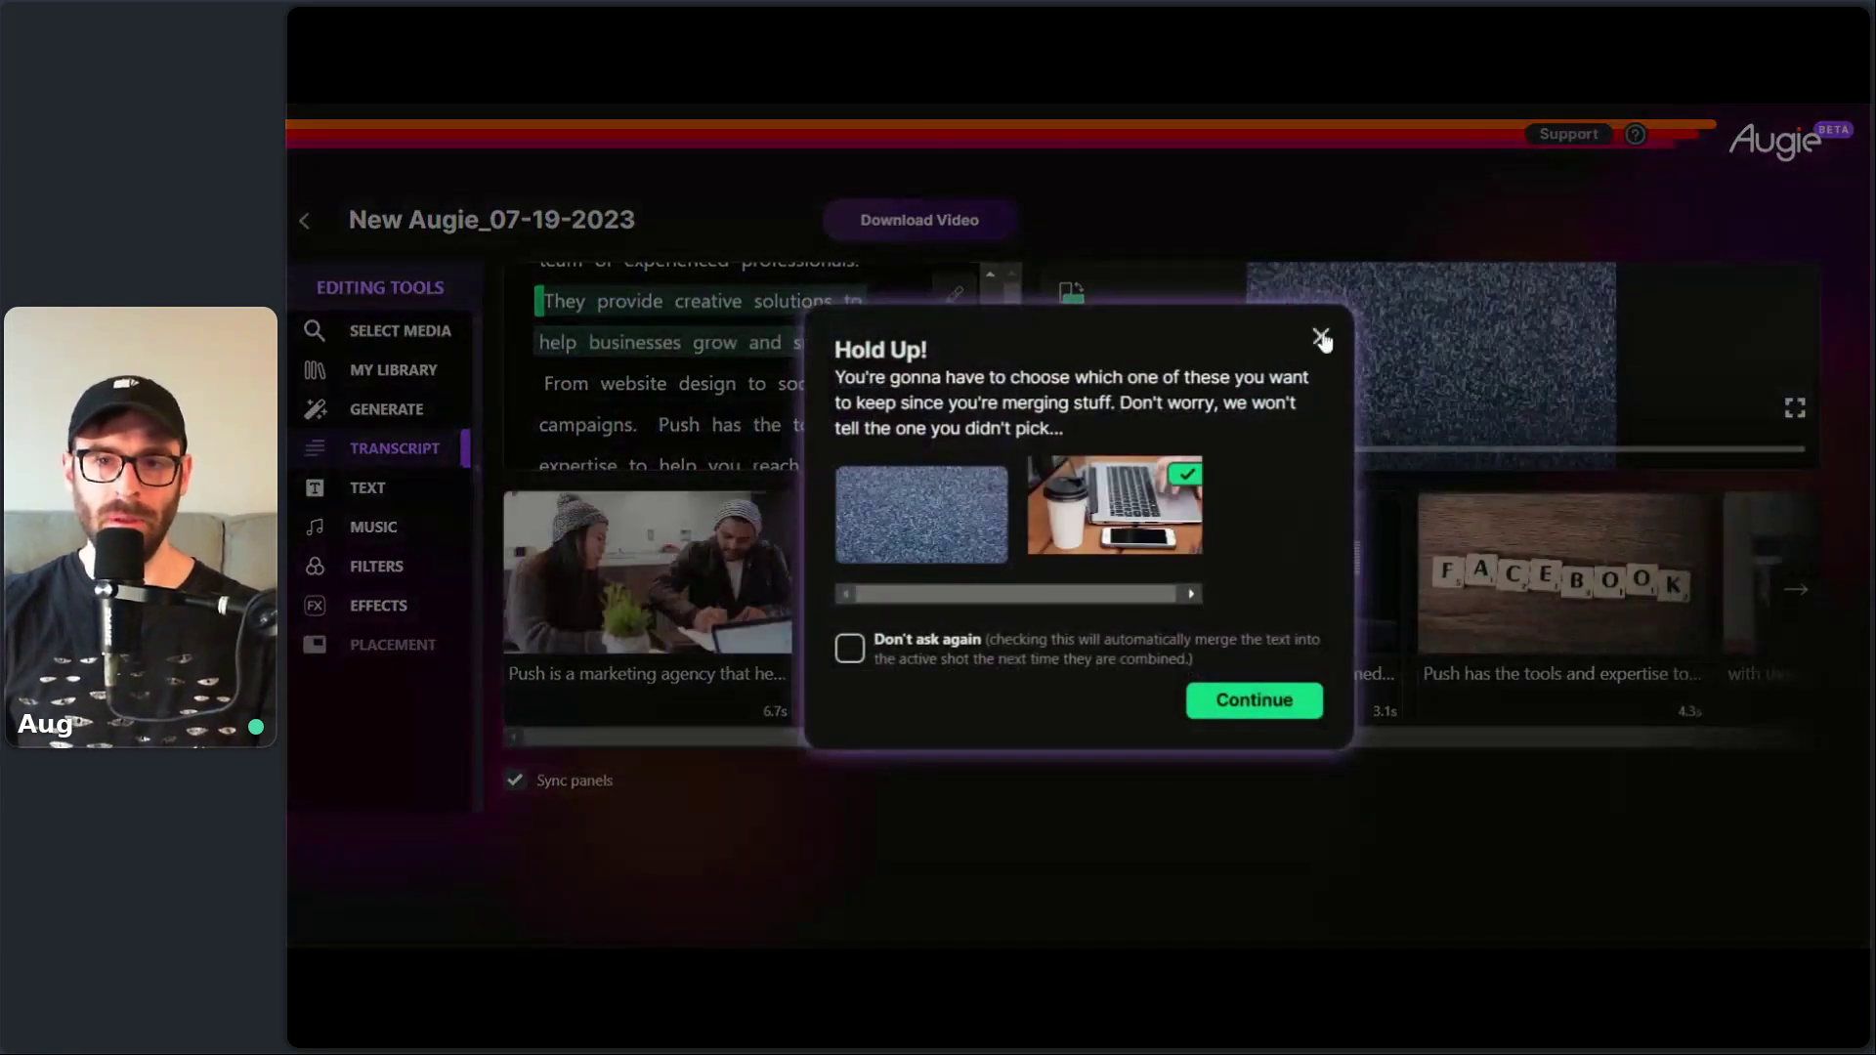
click(1318, 339)
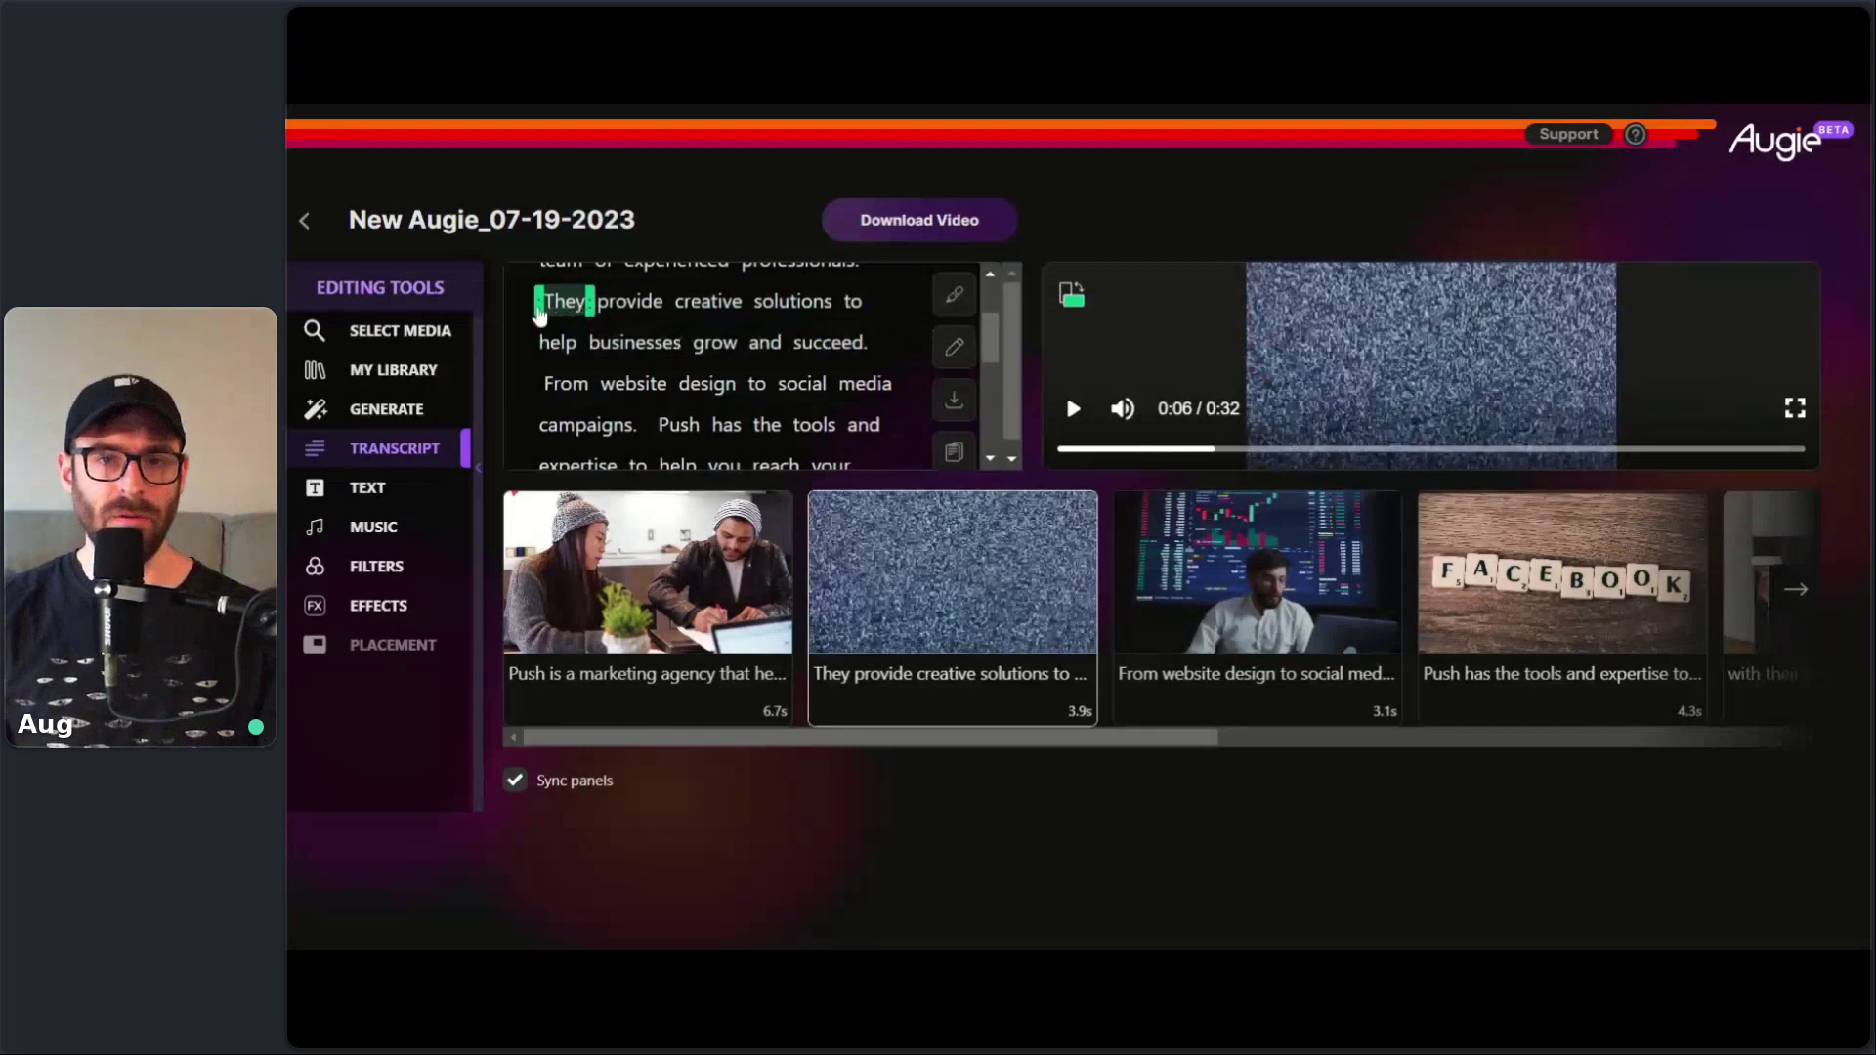
click(546, 309)
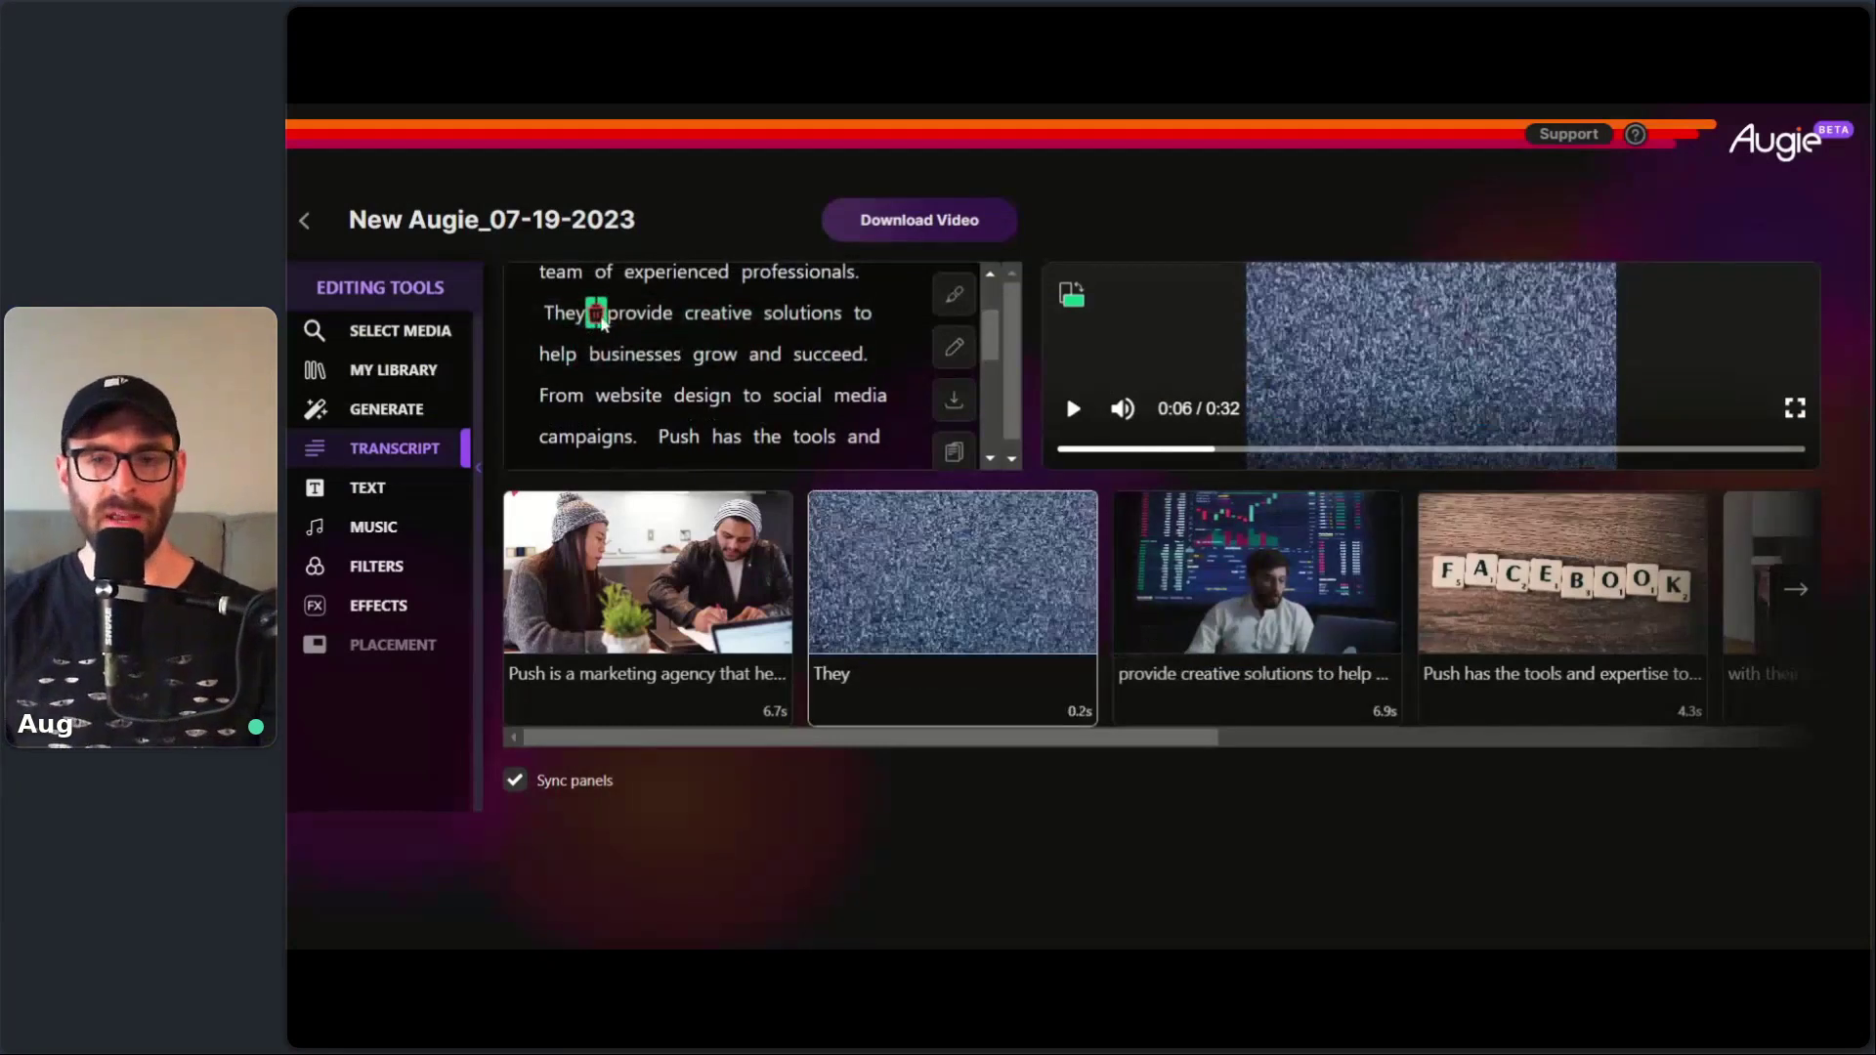
click(597, 315)
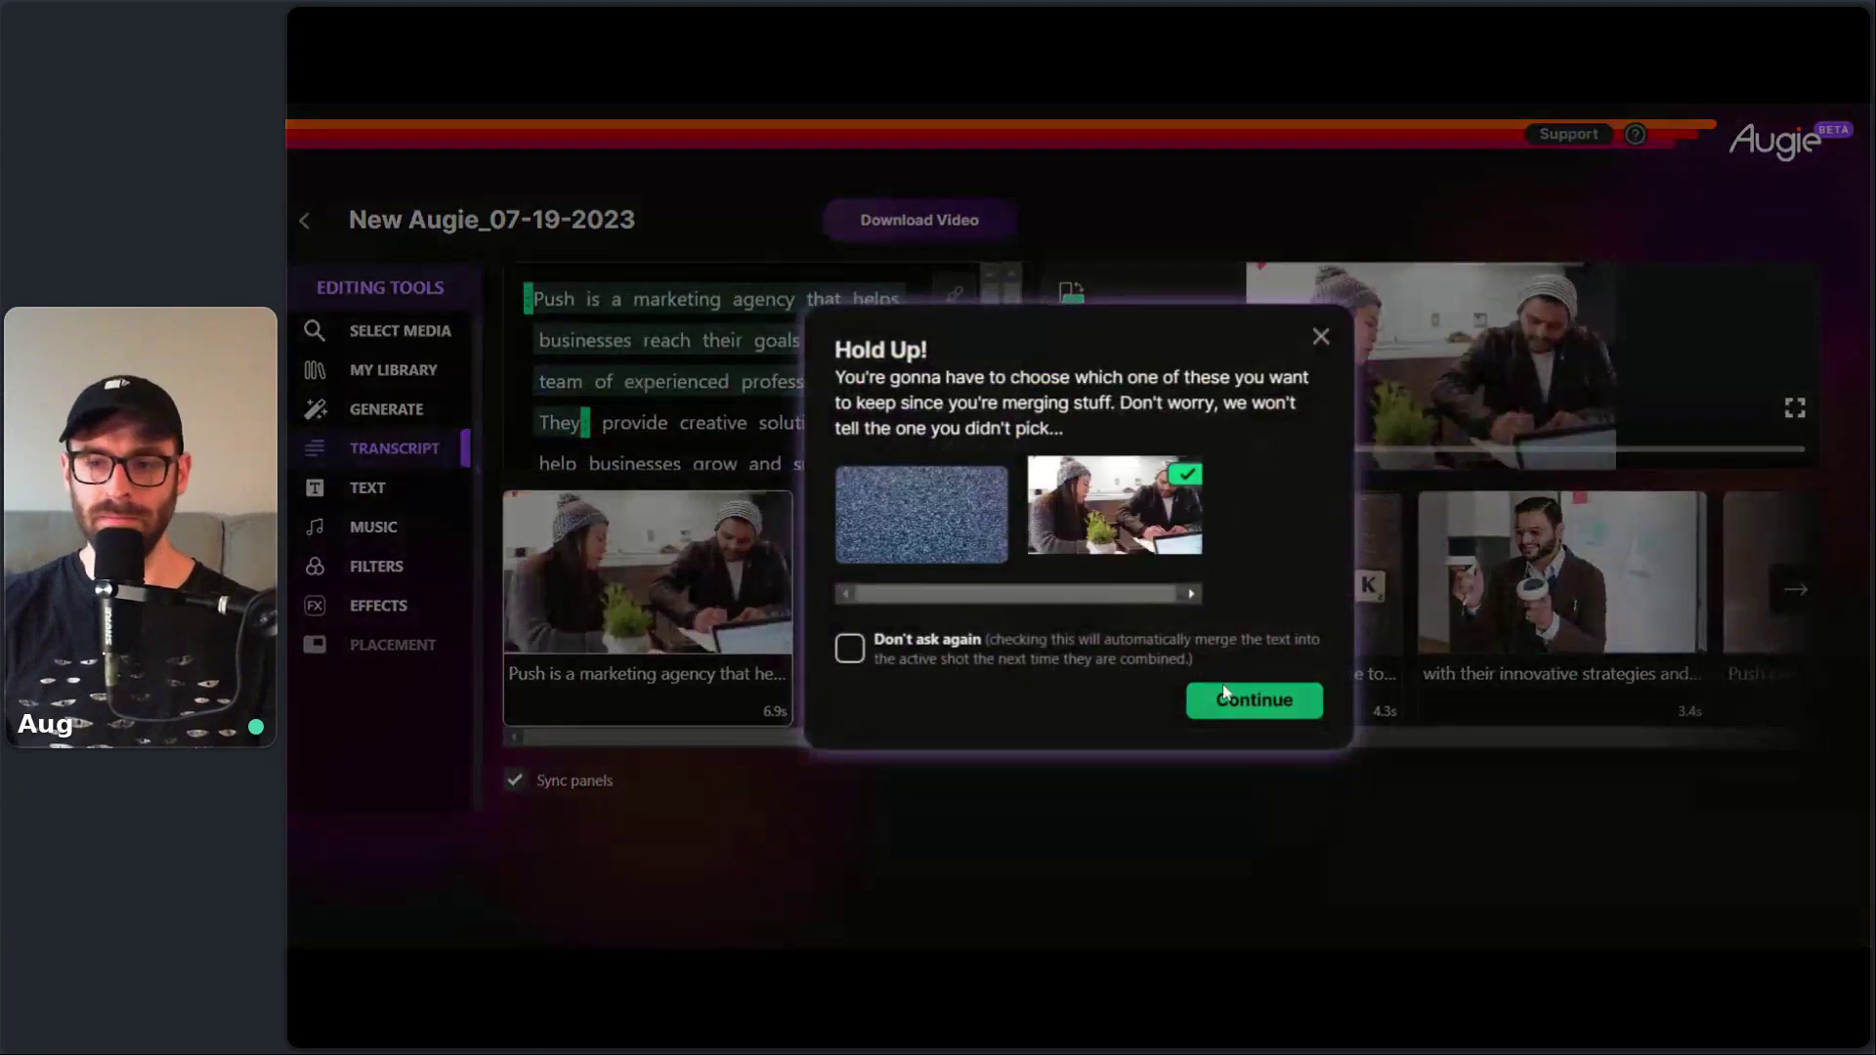
click(1233, 712)
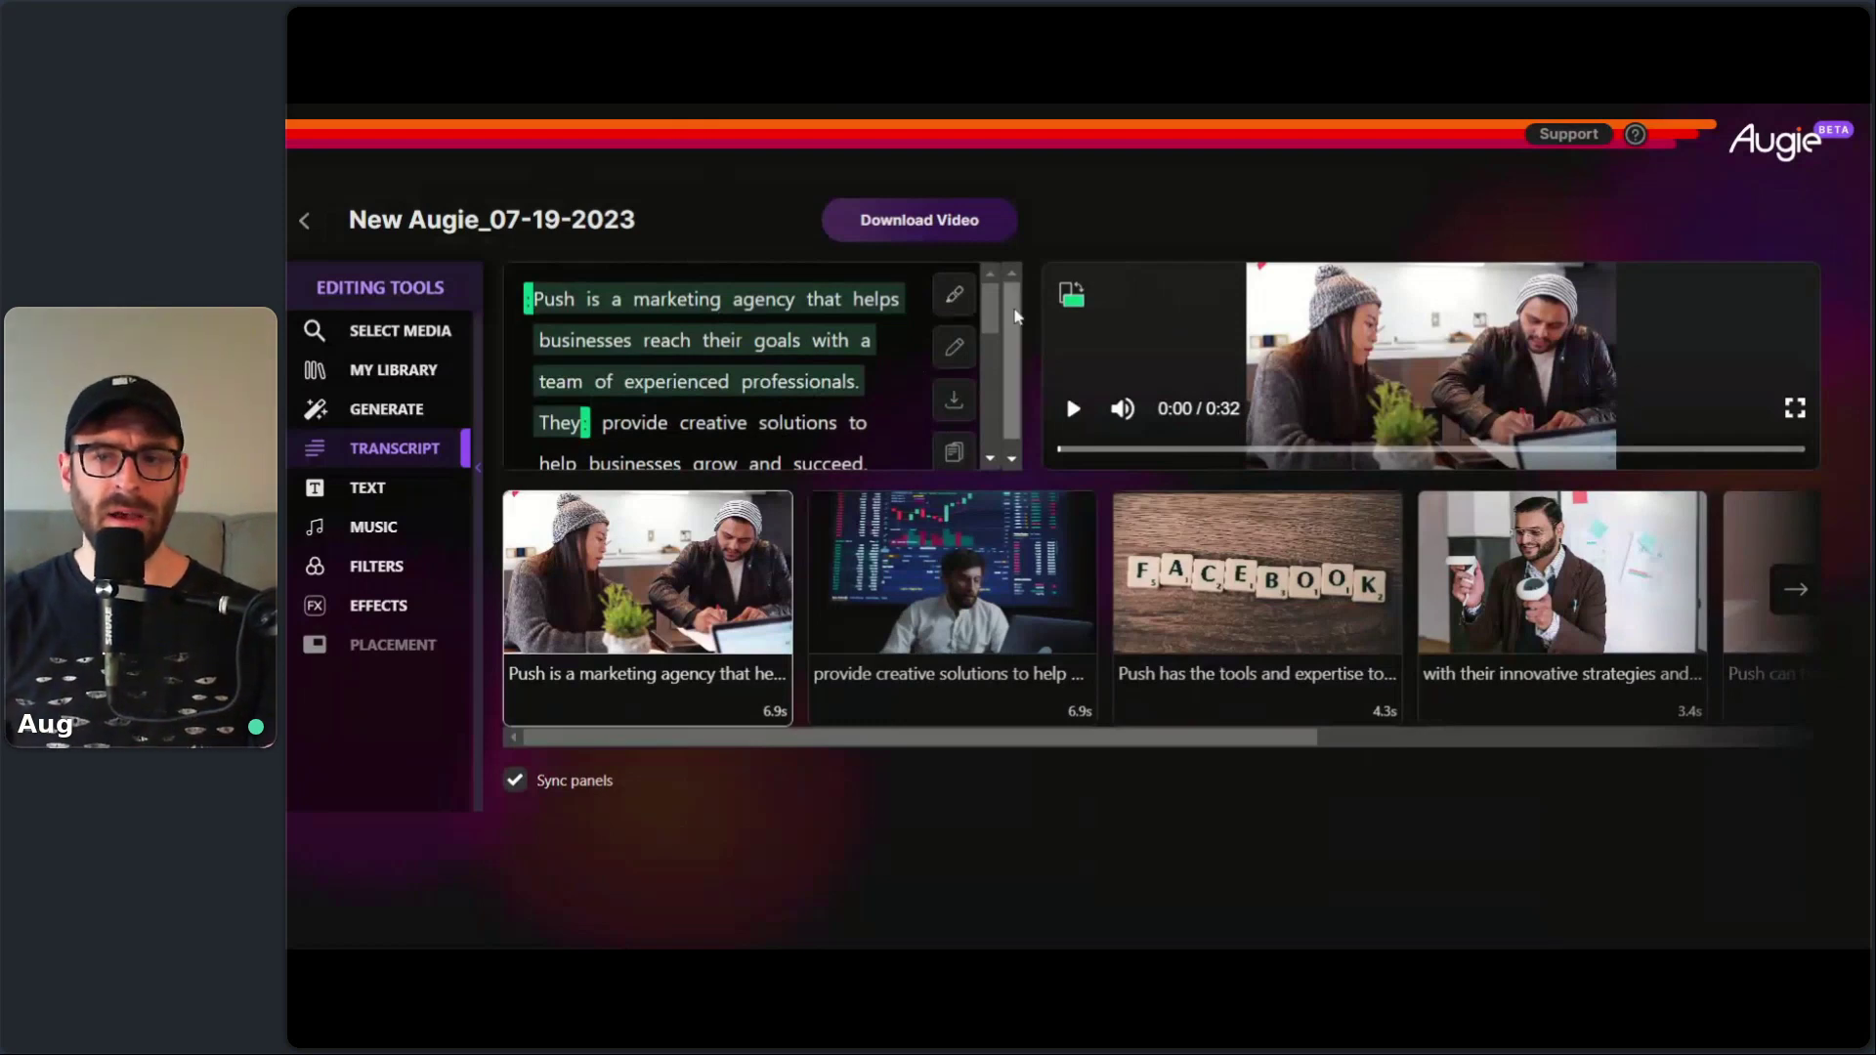
- Move the first shot's end boundary back to after "professionals." so that the second shot starts with "They"
scroll(995, 303, down, 2)
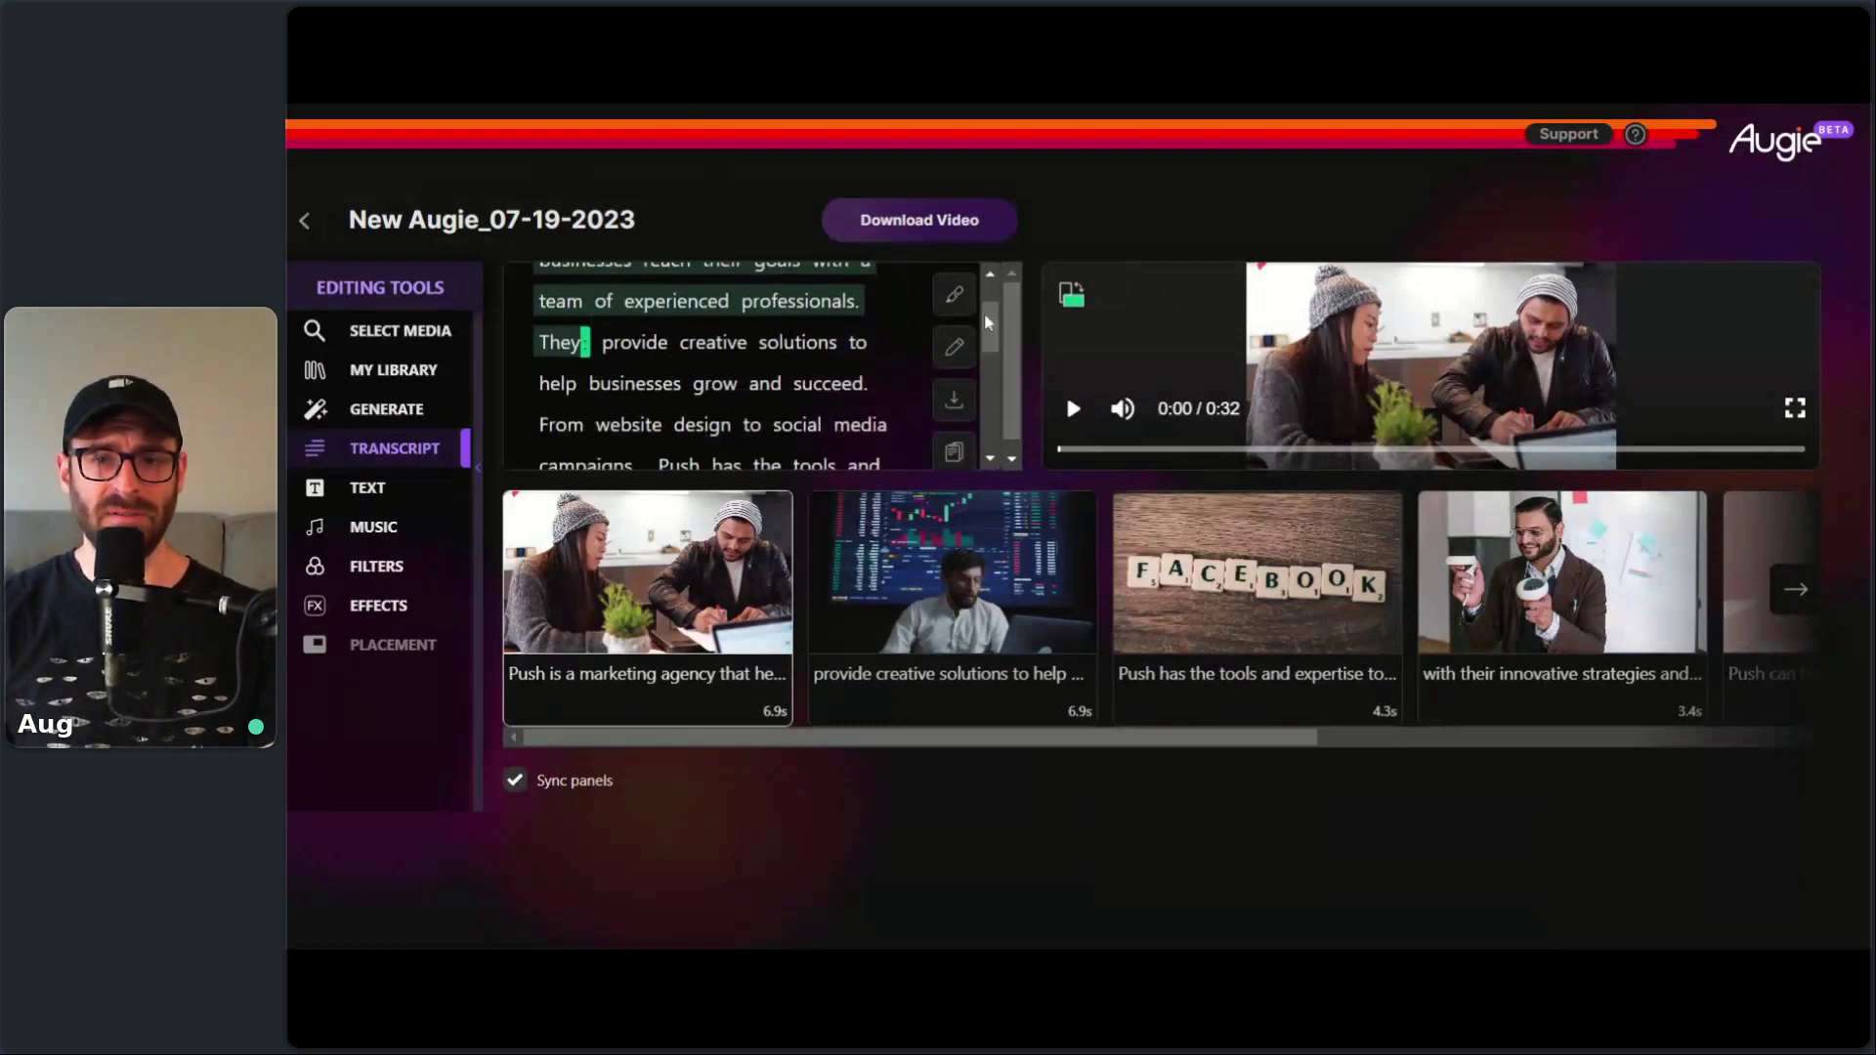
scroll(798, 363, down, 3)
scroll(795, 368, up, 3)
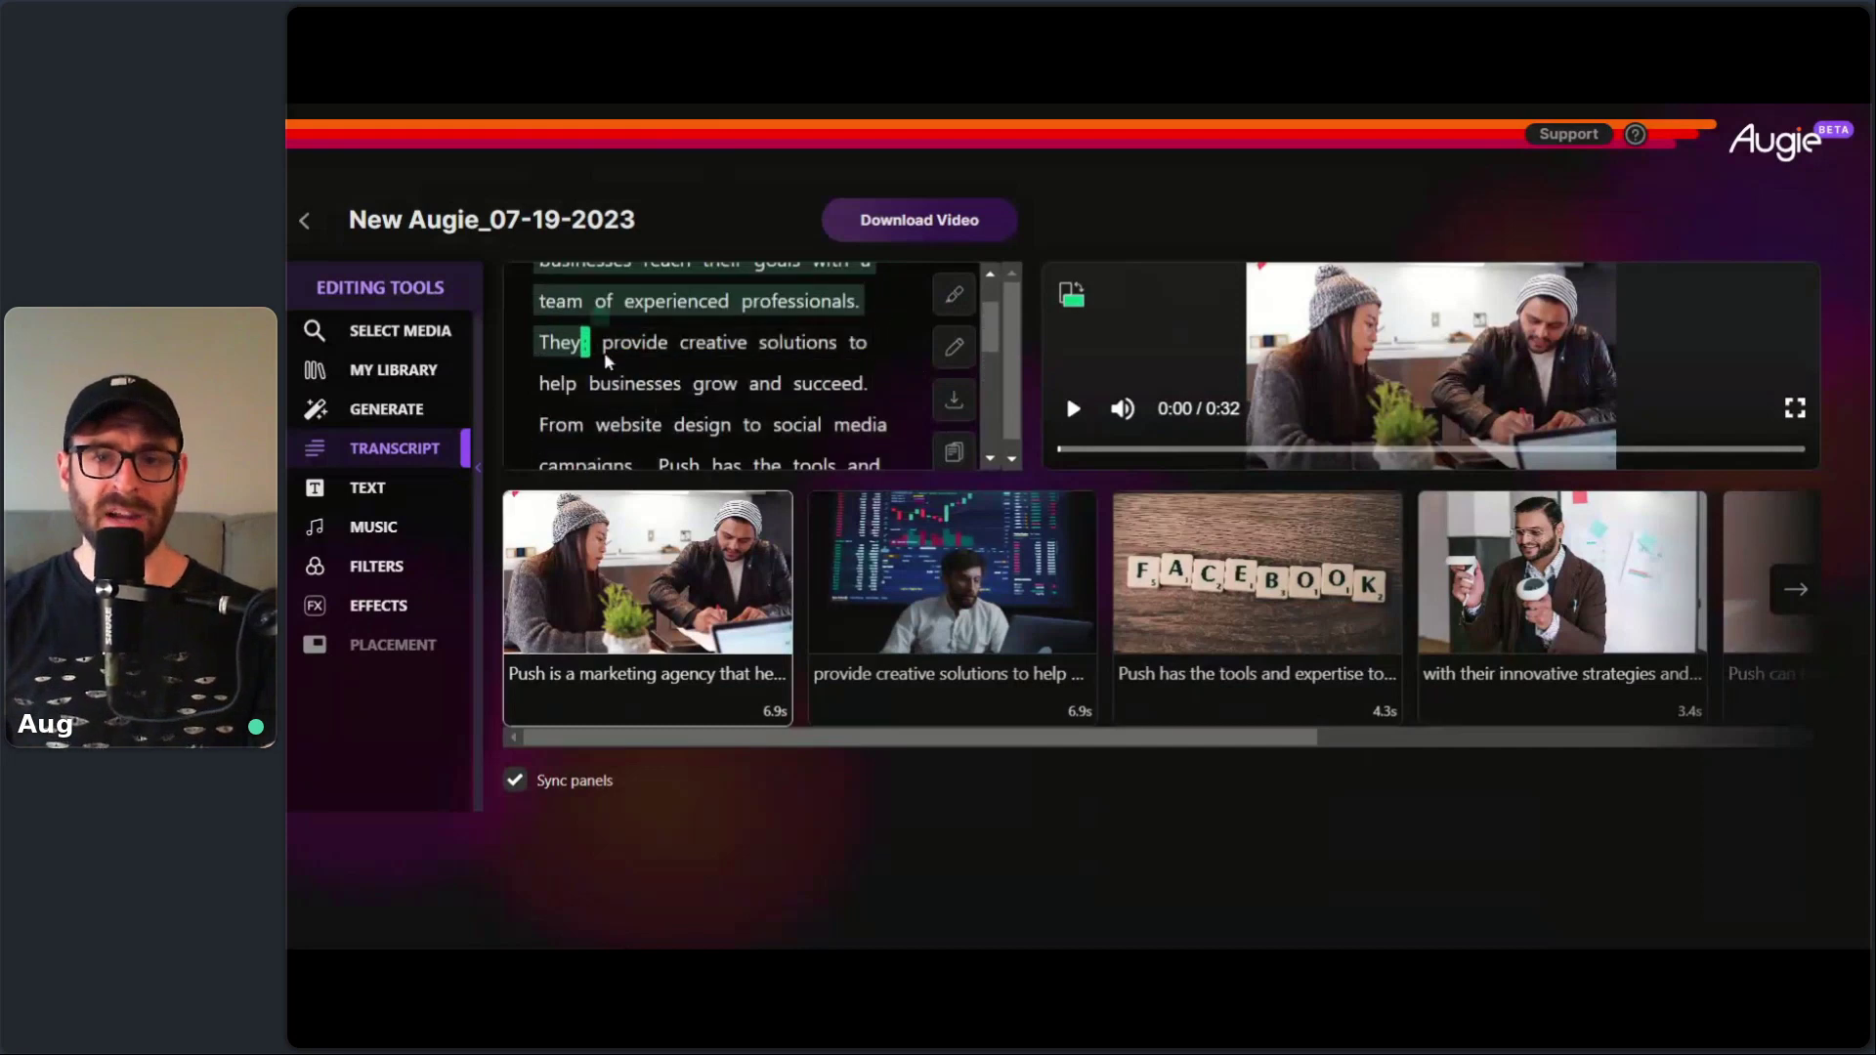
click(864, 301)
key(Return)
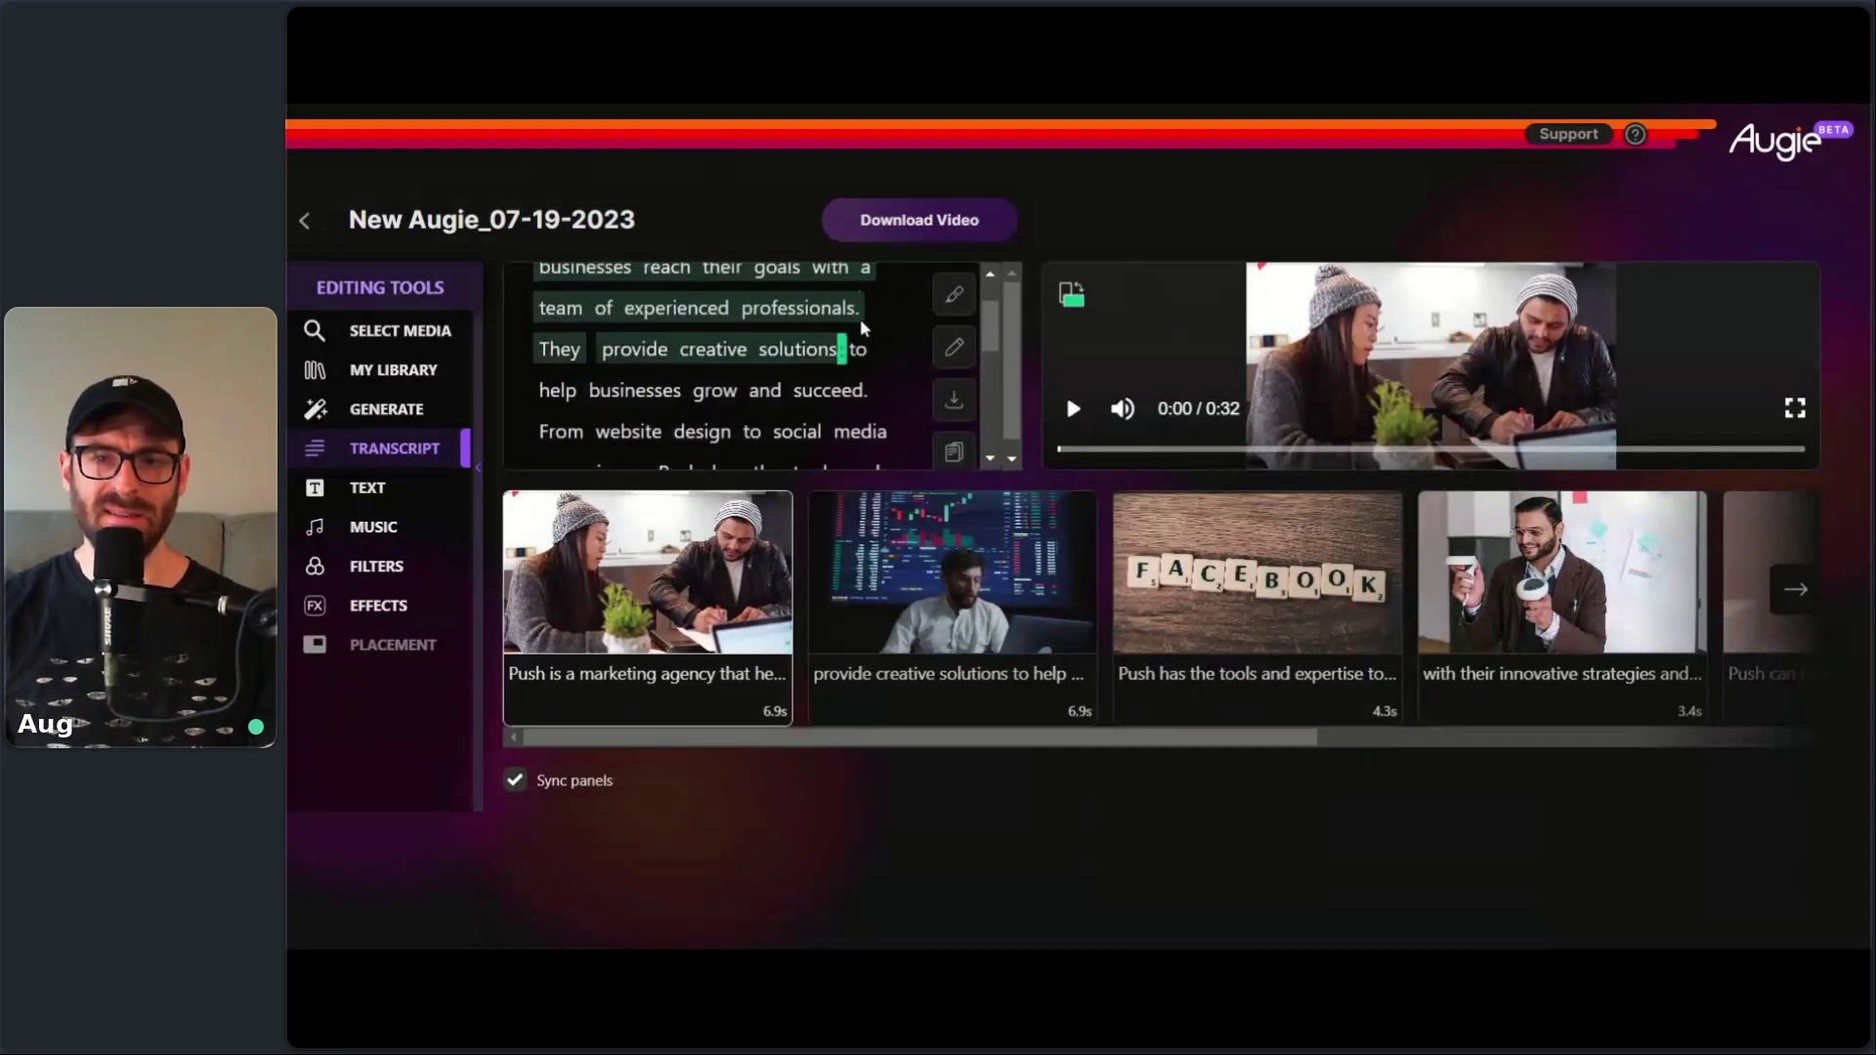
scroll(883, 372, up, 1)
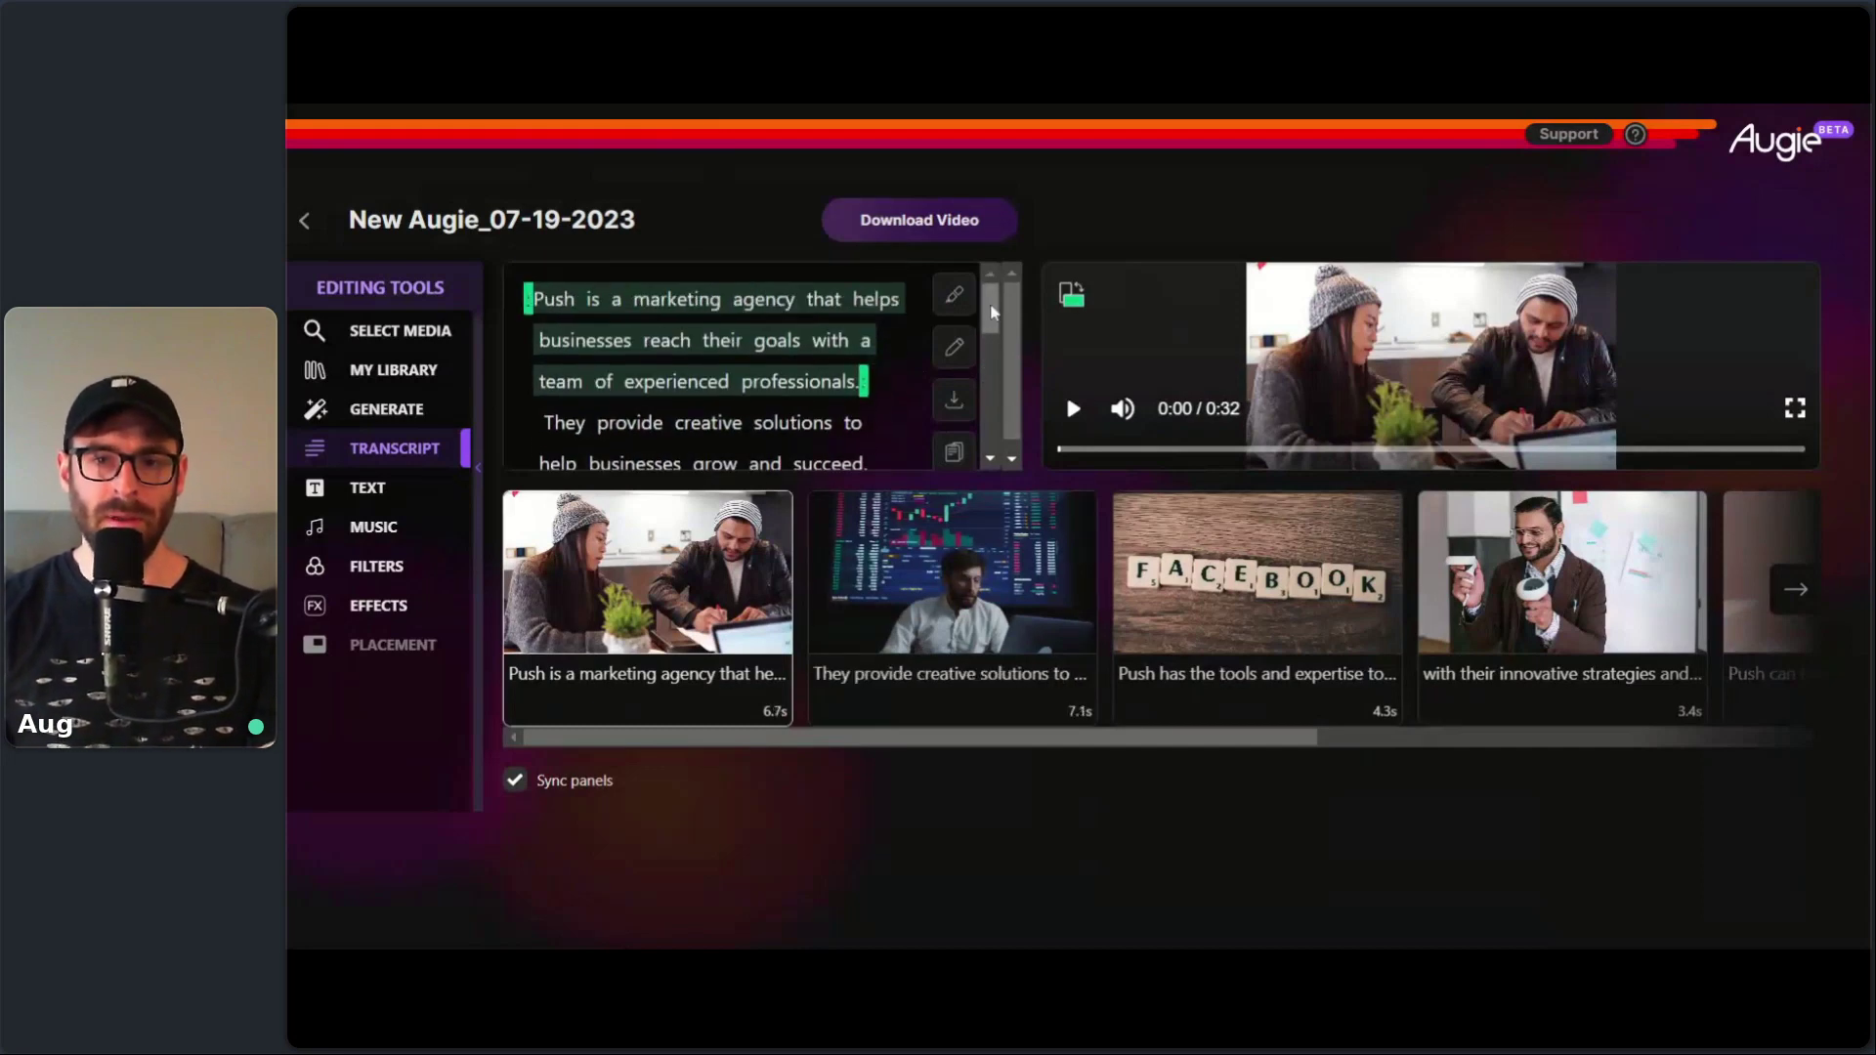
- Review the rest of the transcript, selecting the passages for the second, third and fourth shots to check their text and media
scroll(787, 350, down, 2)
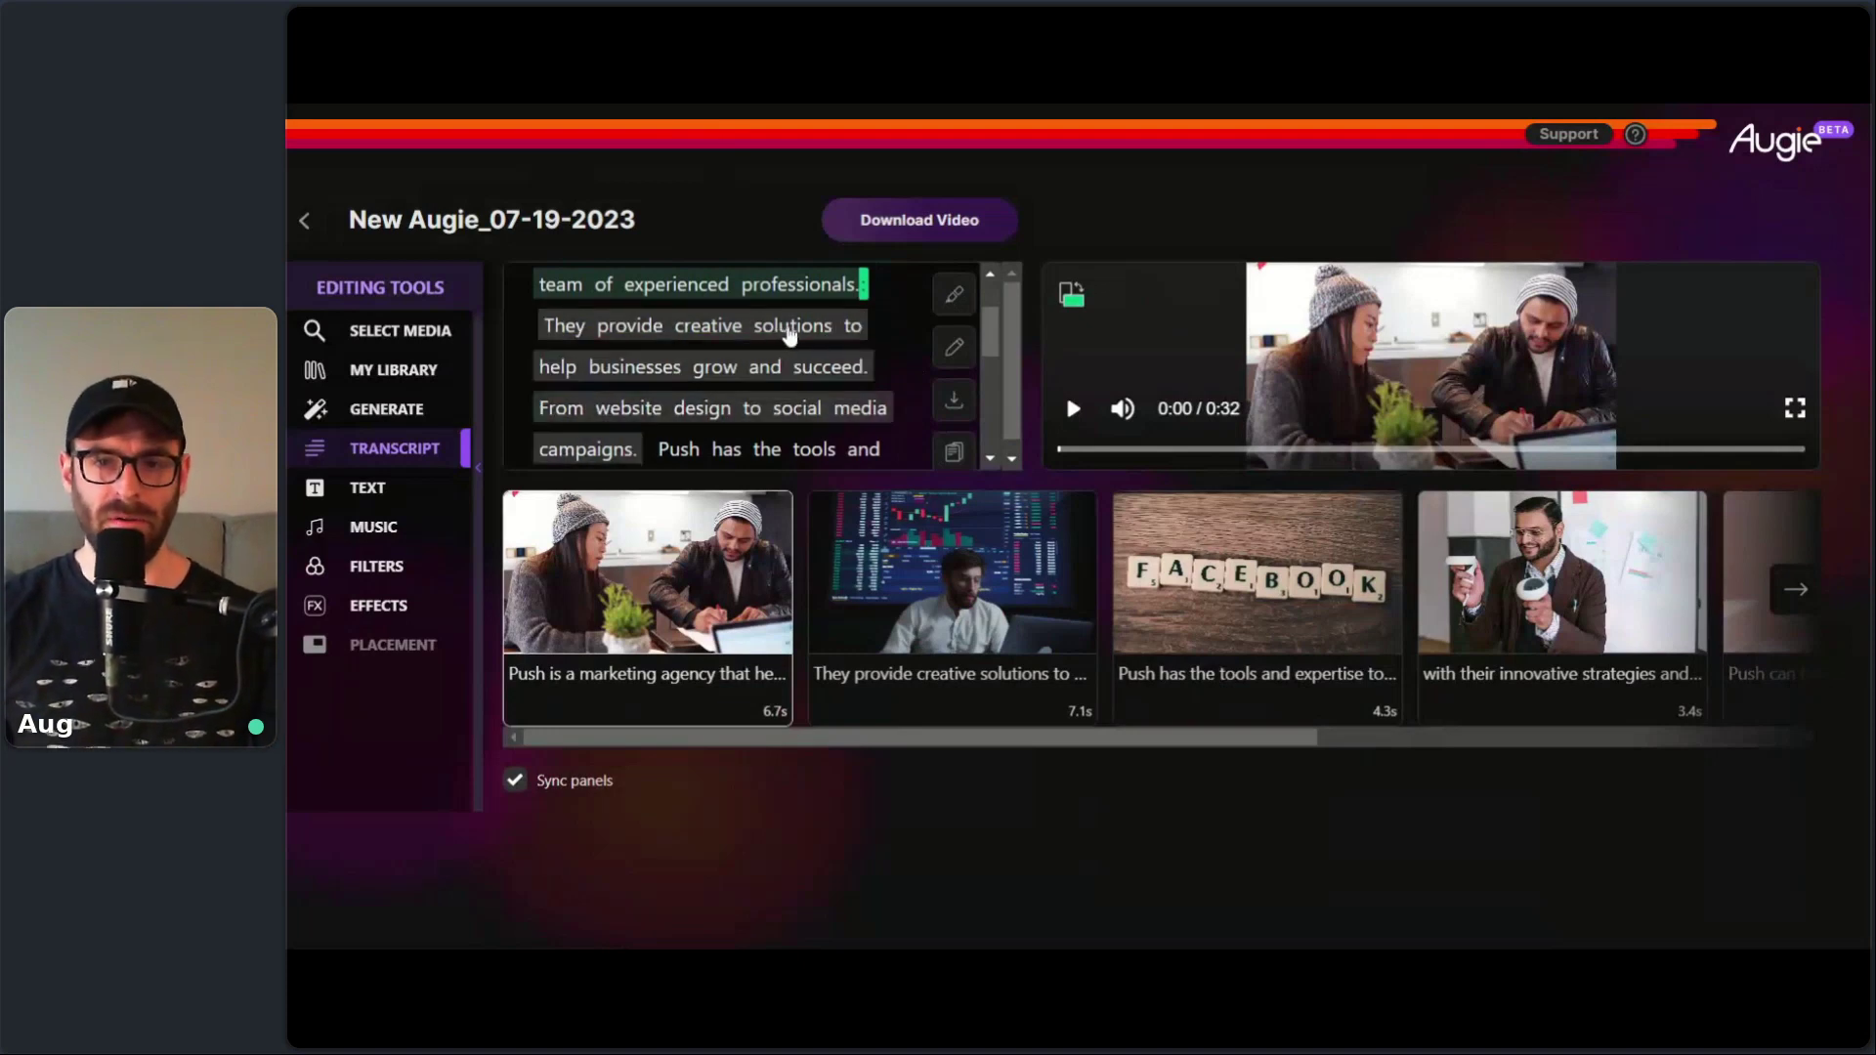
click(789, 332)
scroll(718, 382, down, 3)
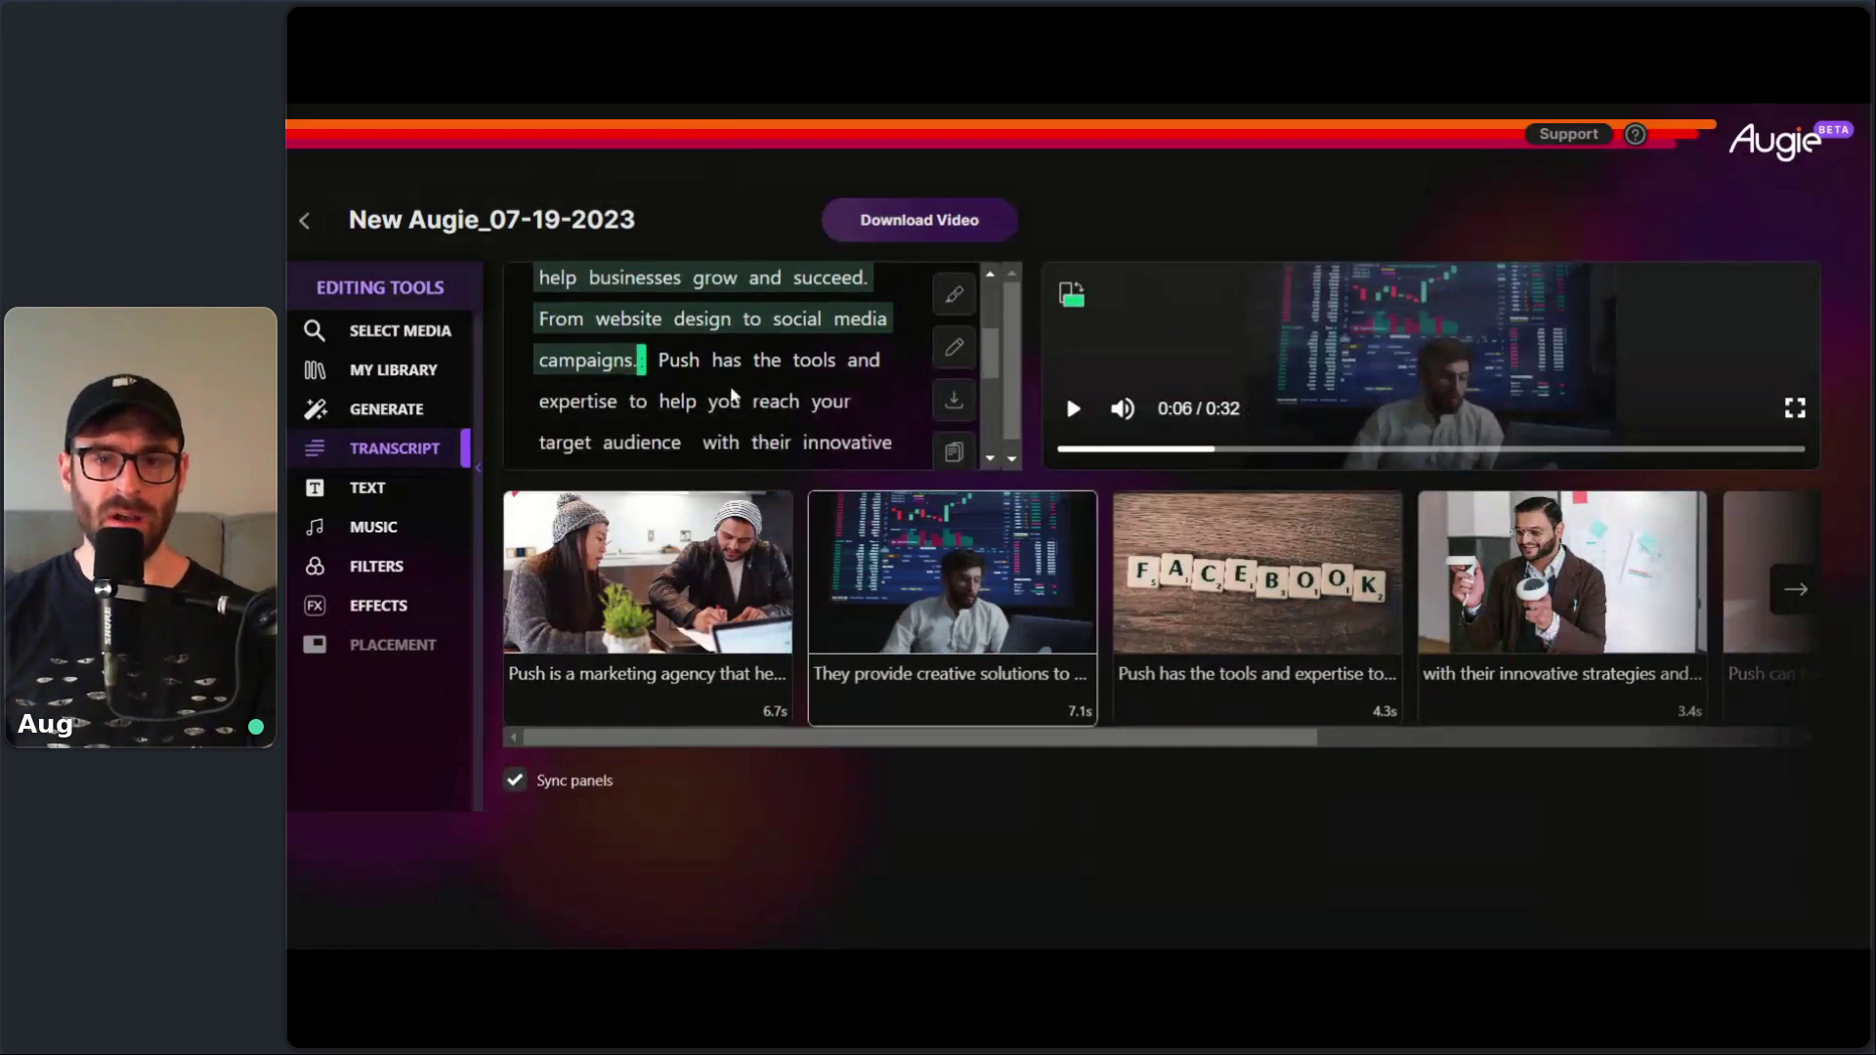
click(747, 344)
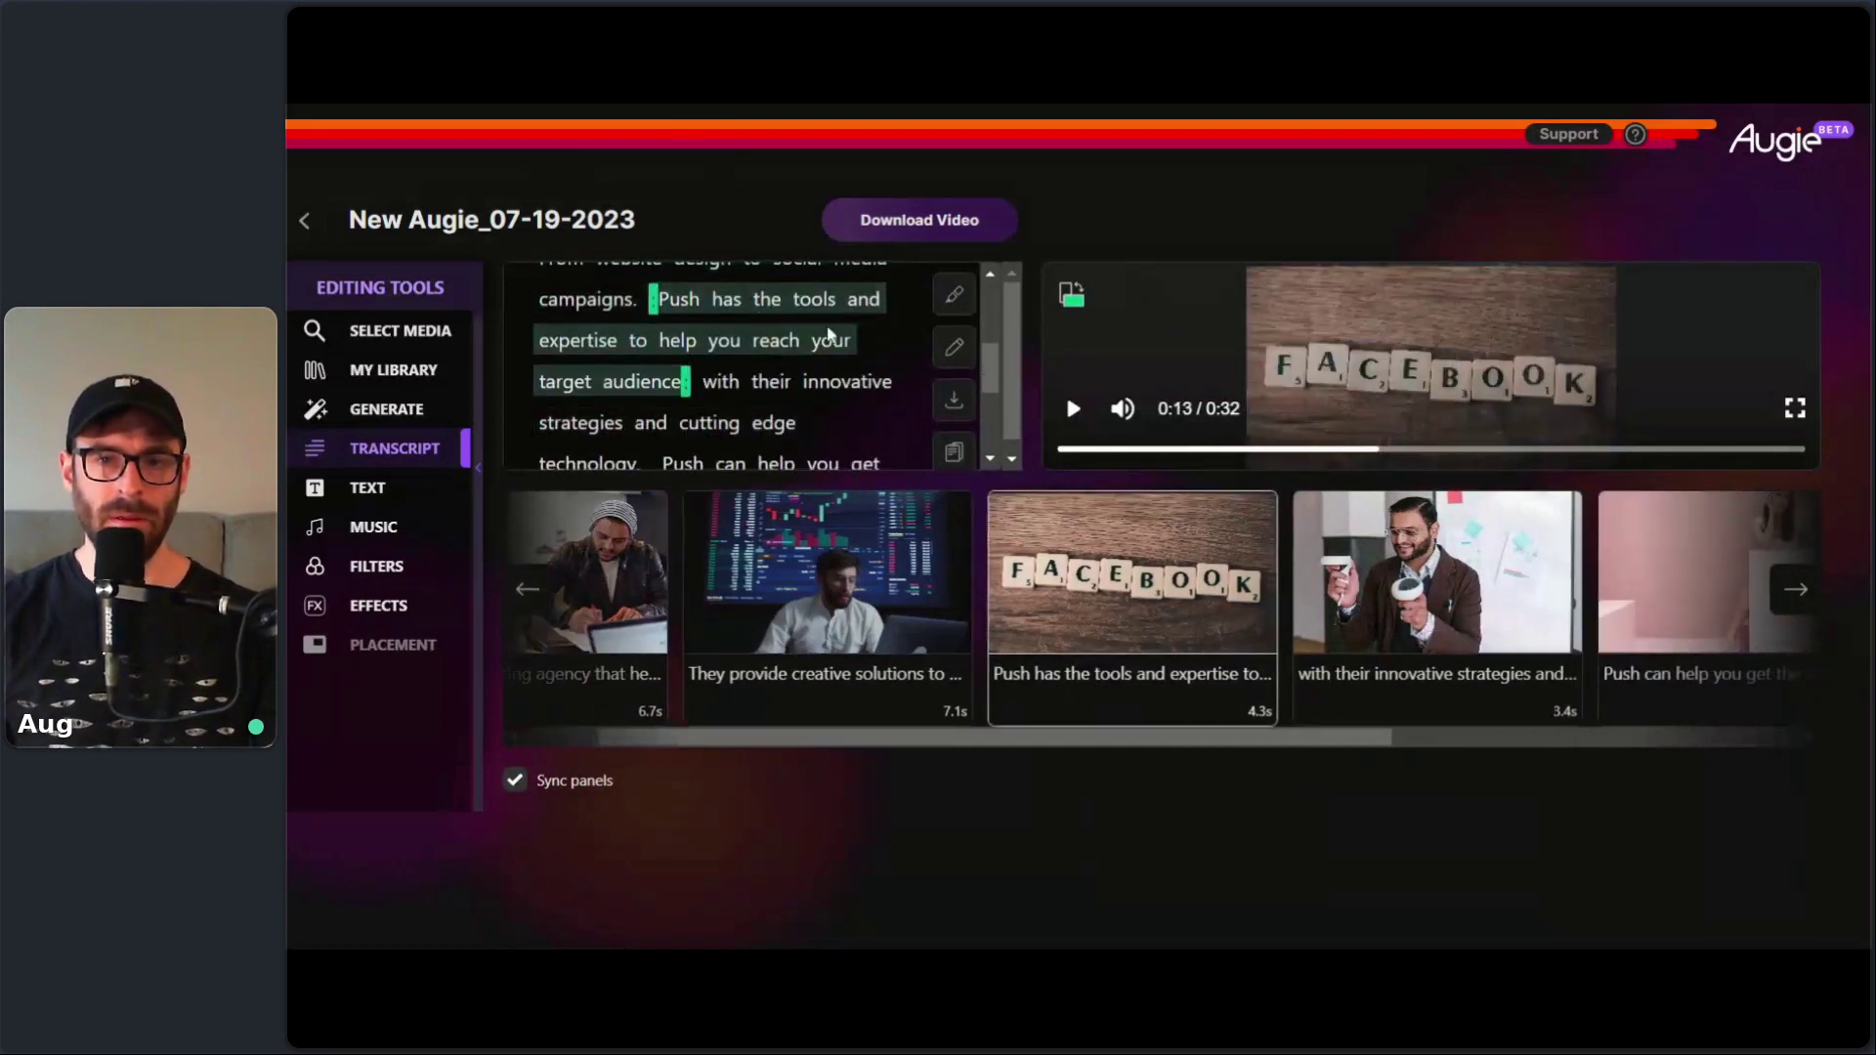
scroll(684, 409, down, 3)
scroll(689, 400, up, 3)
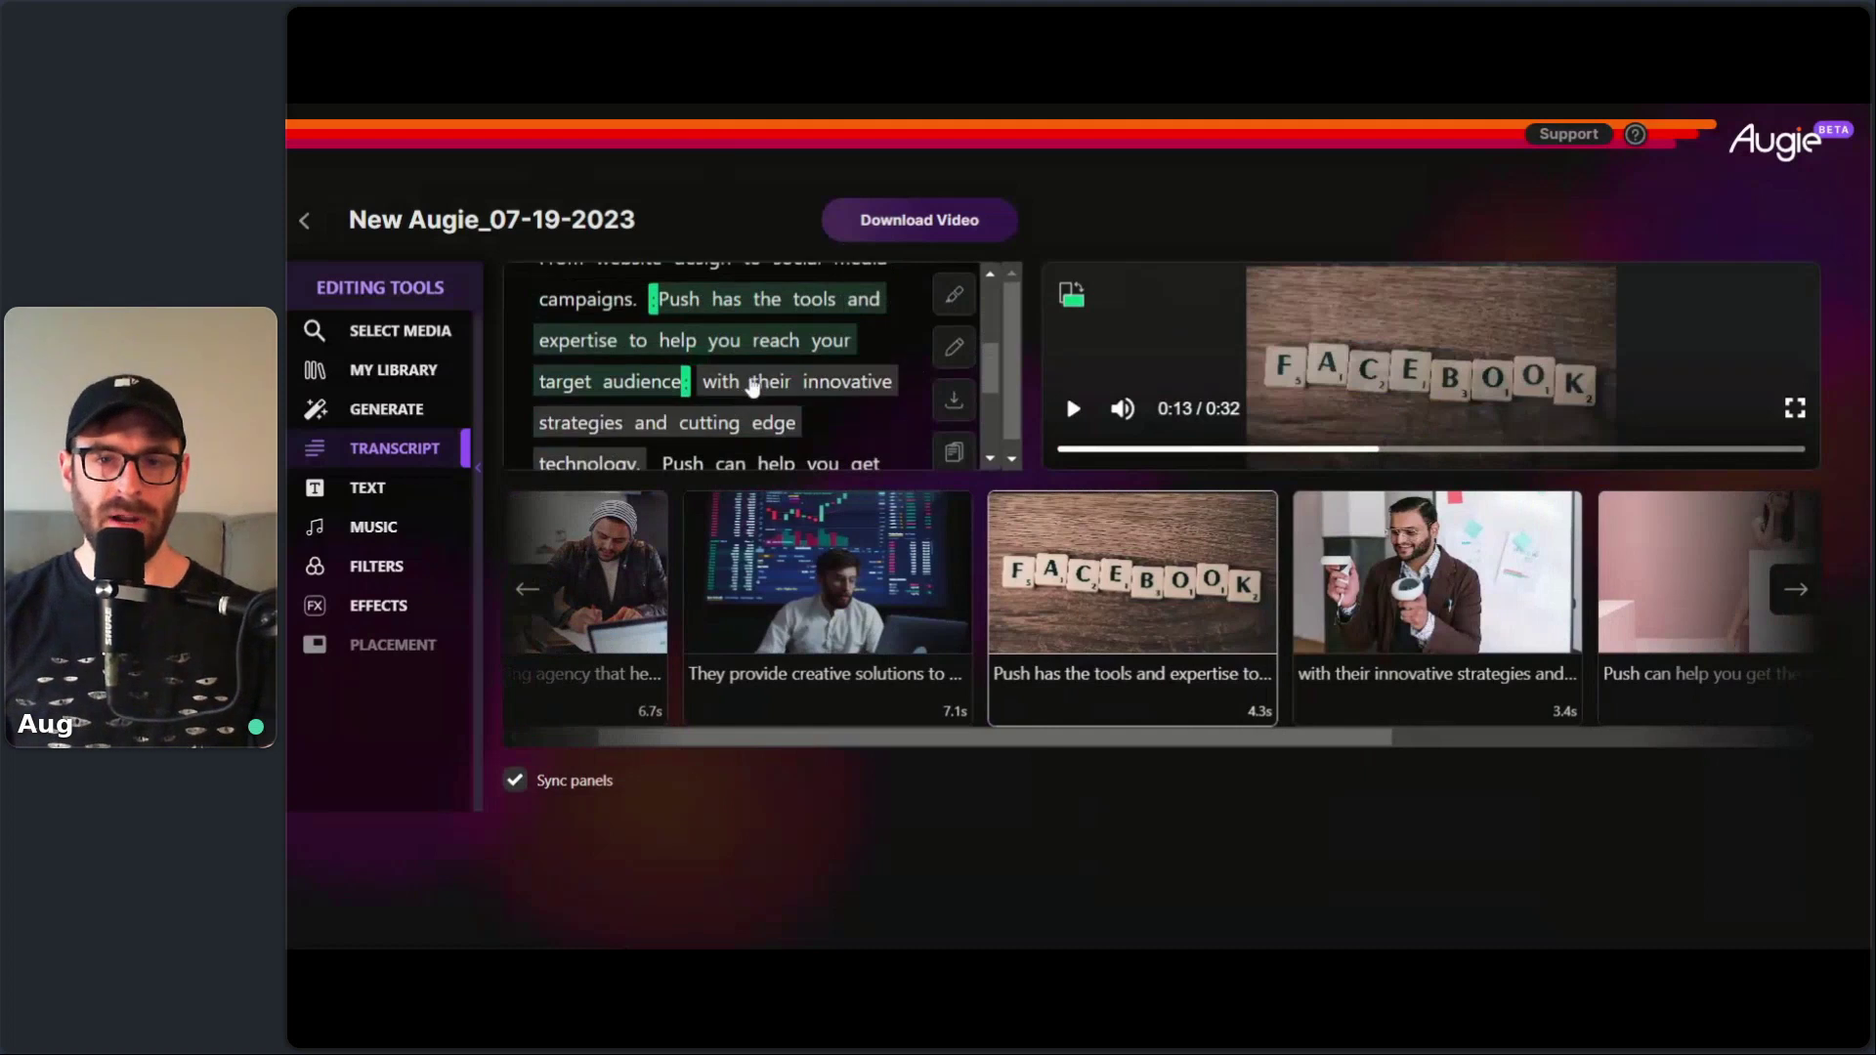
scroll(718, 391, down, 3)
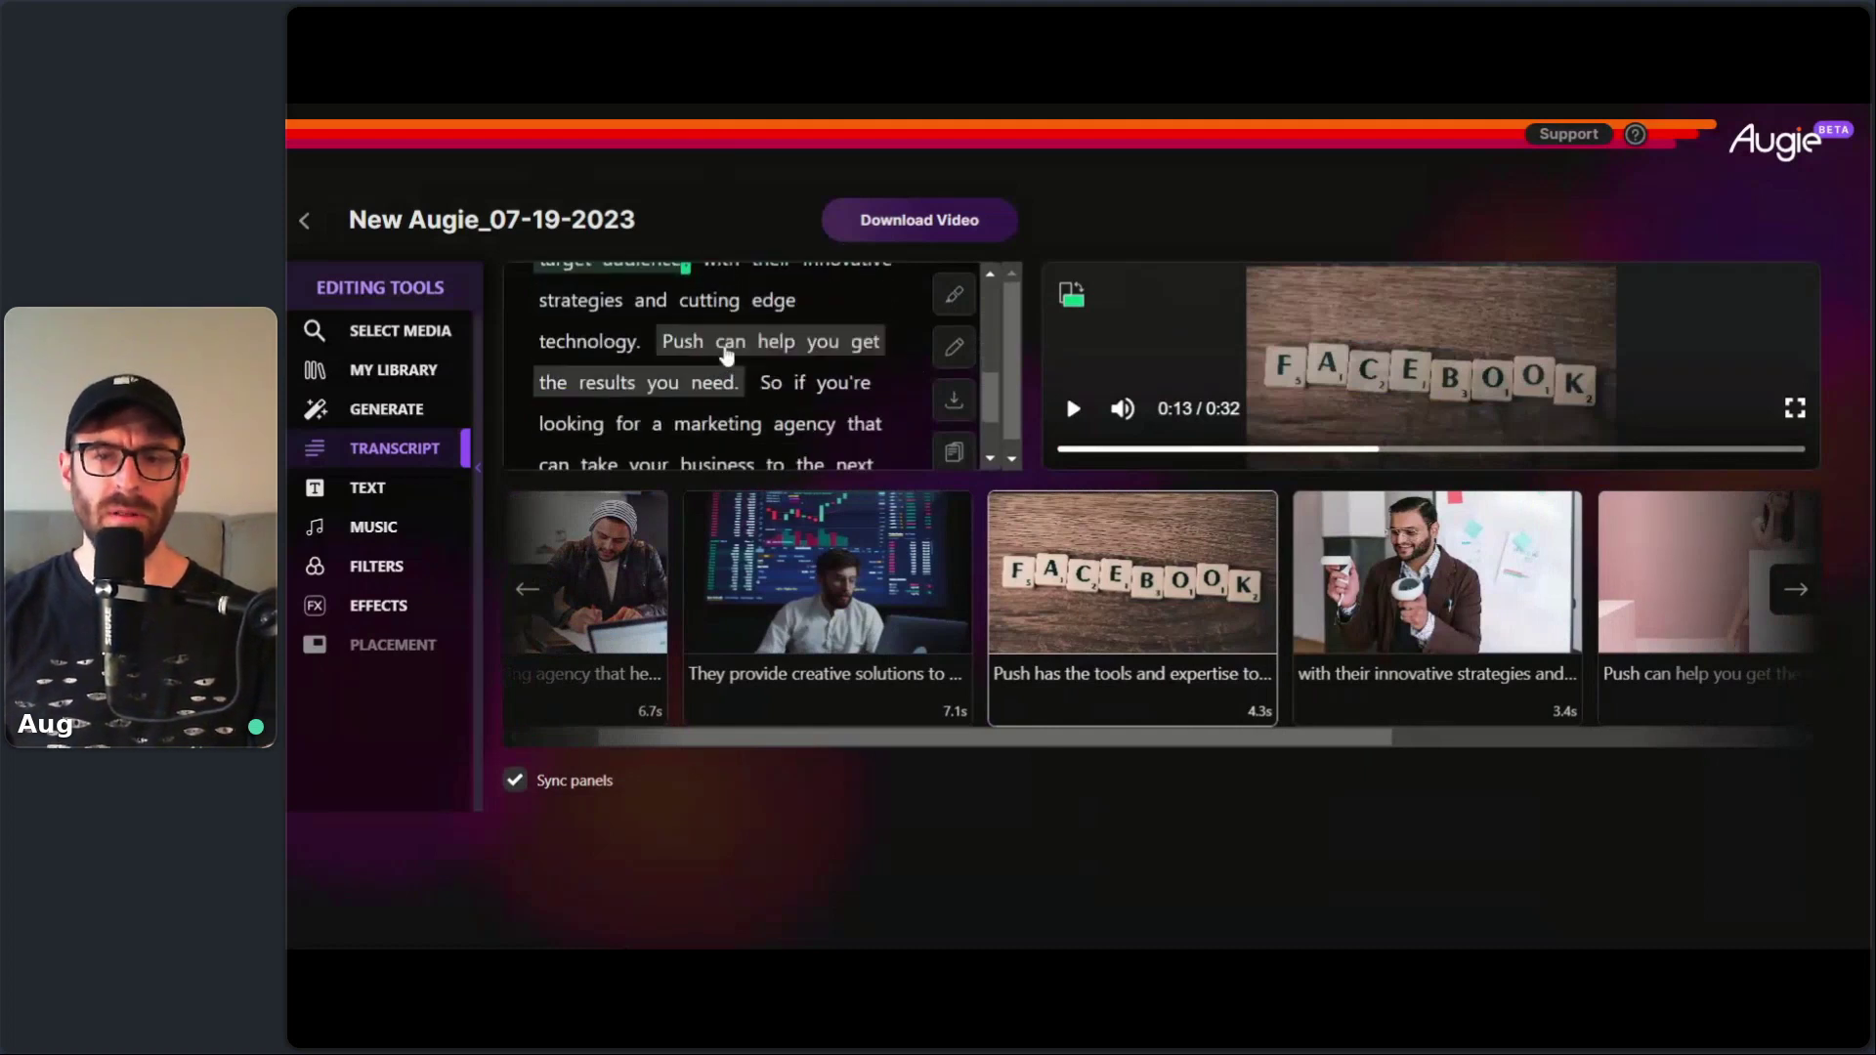
scroll(735, 396, up, 3)
click(721, 426)
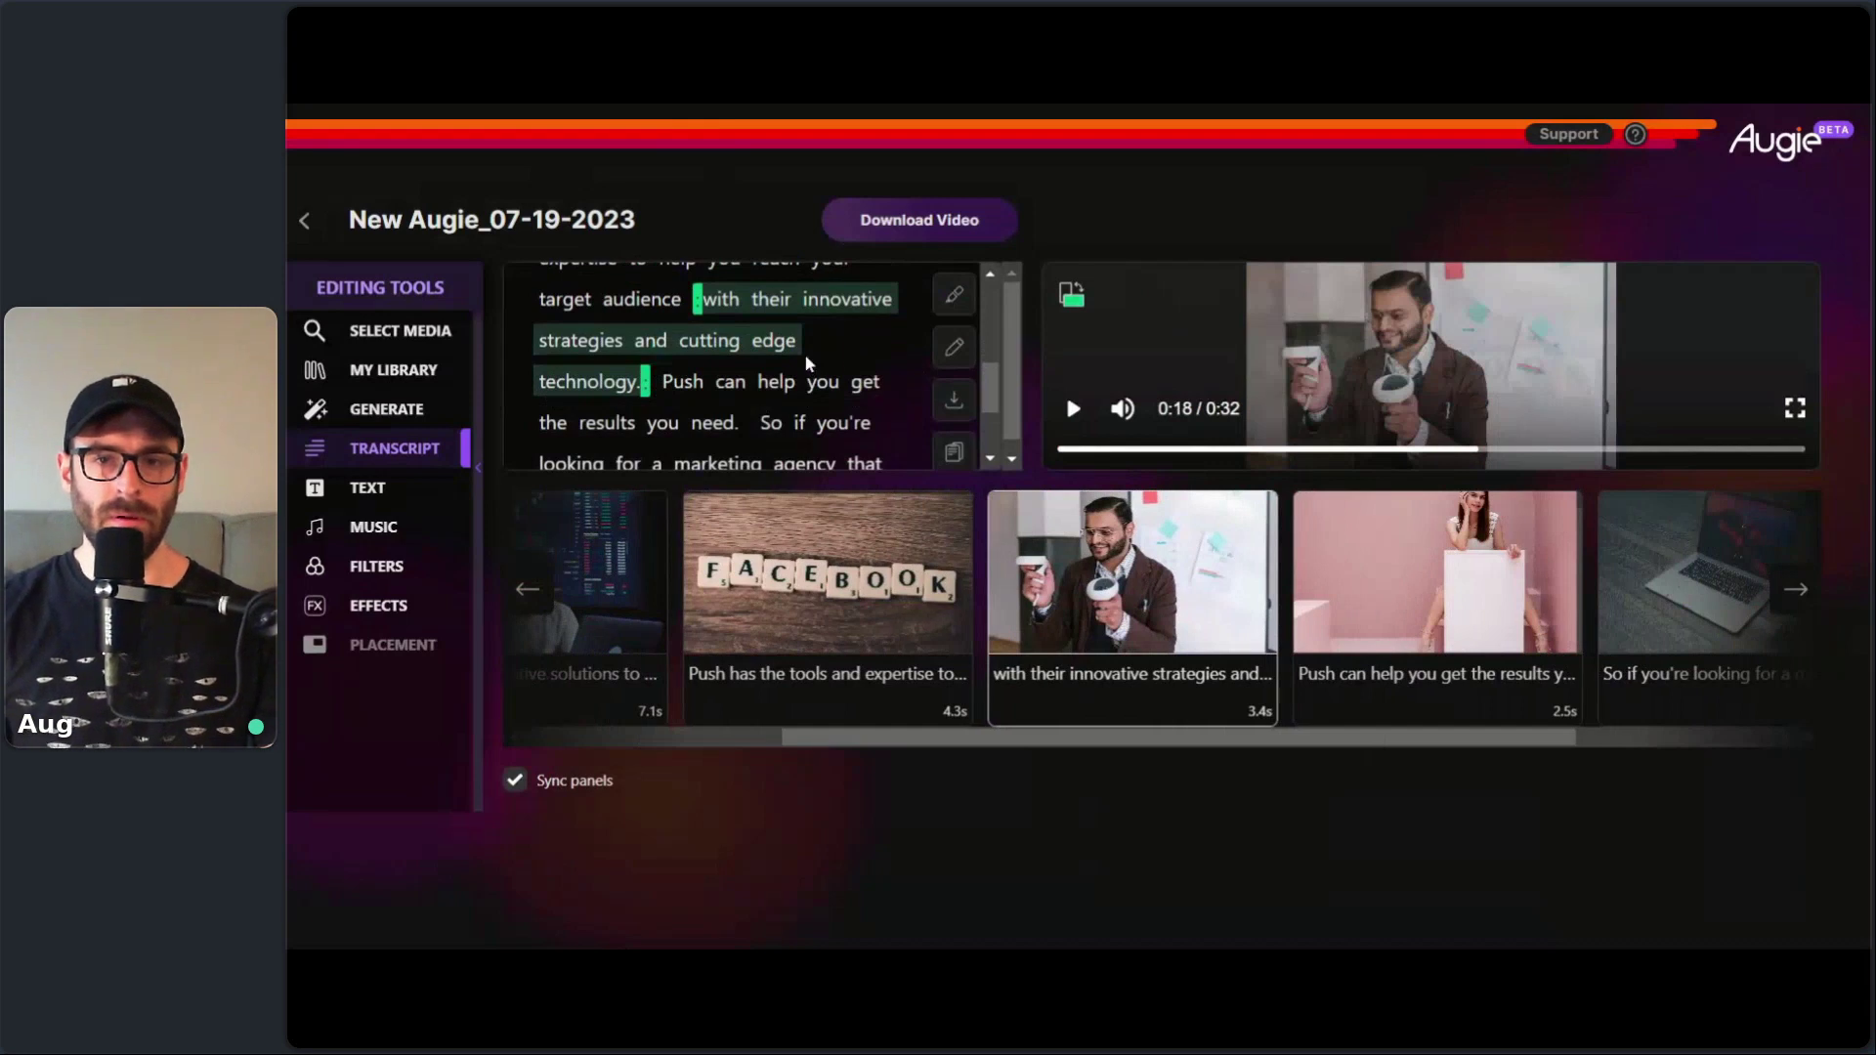
scroll(807, 386, down, 3)
scroll(772, 386, up, 3)
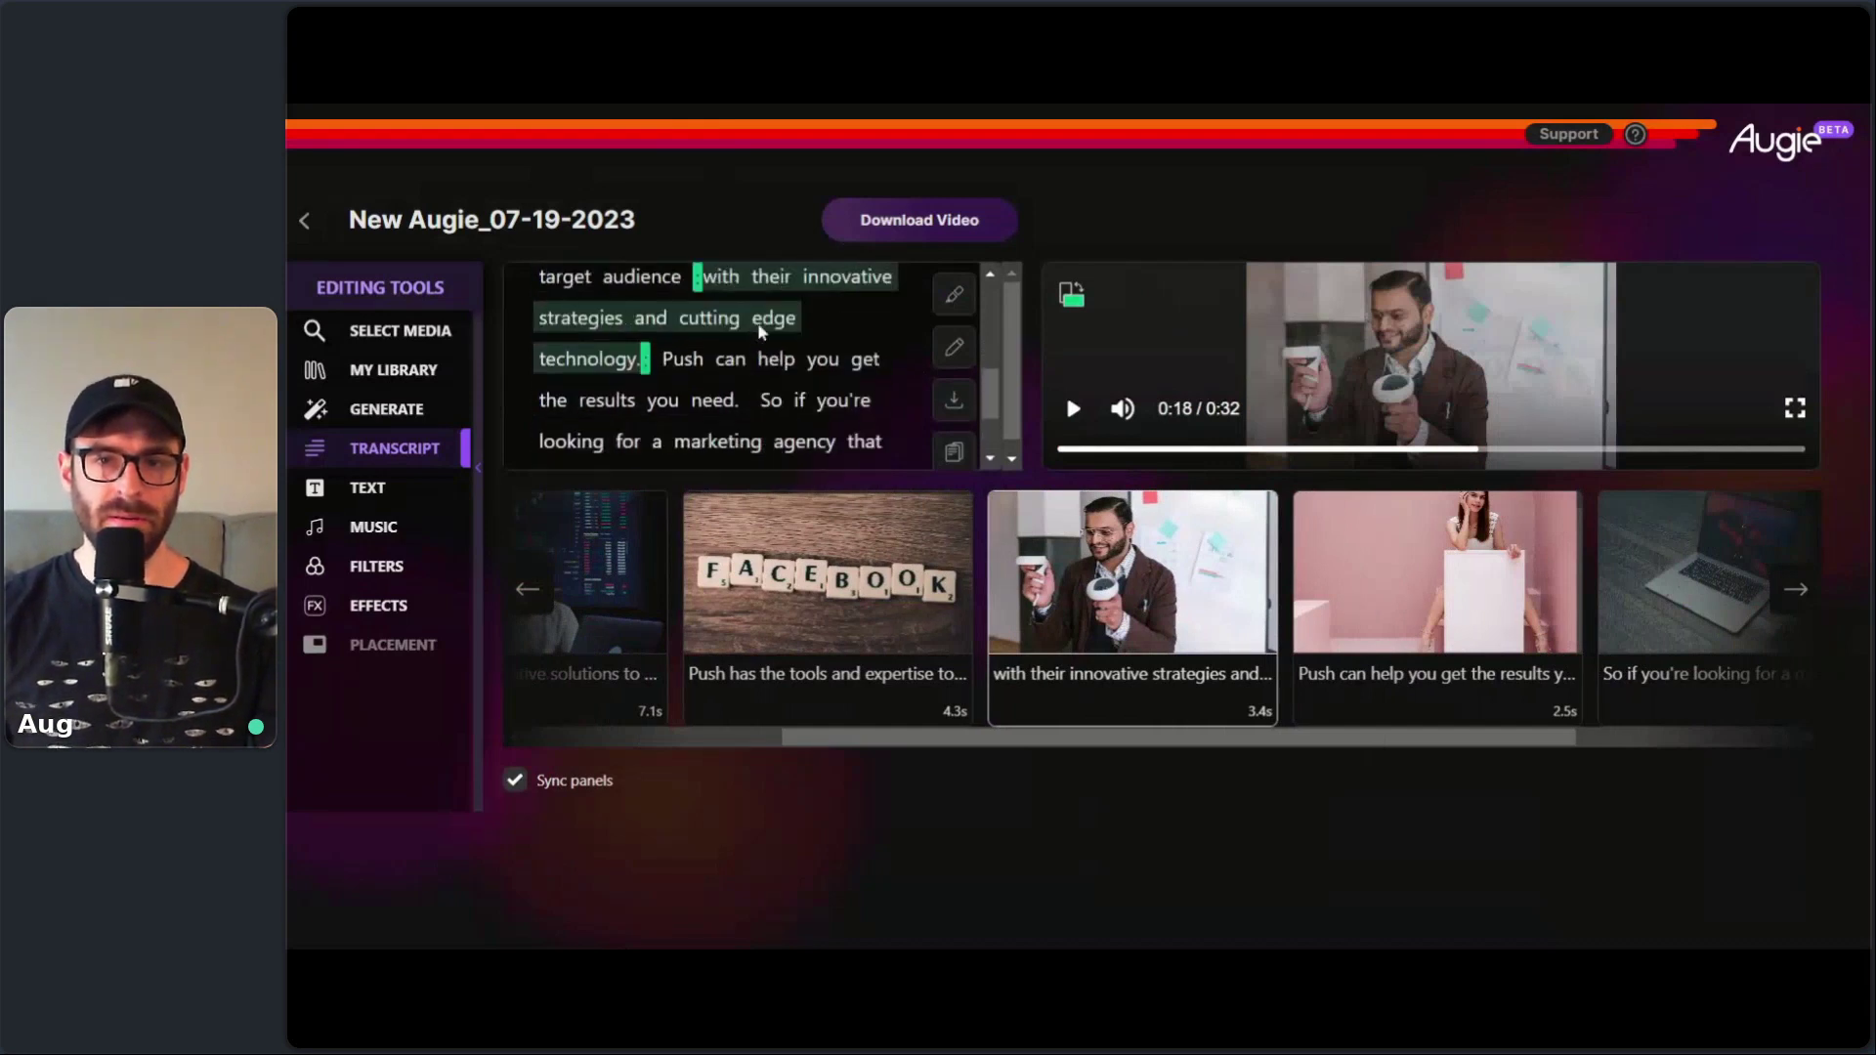
scroll(742, 391, down, 3)
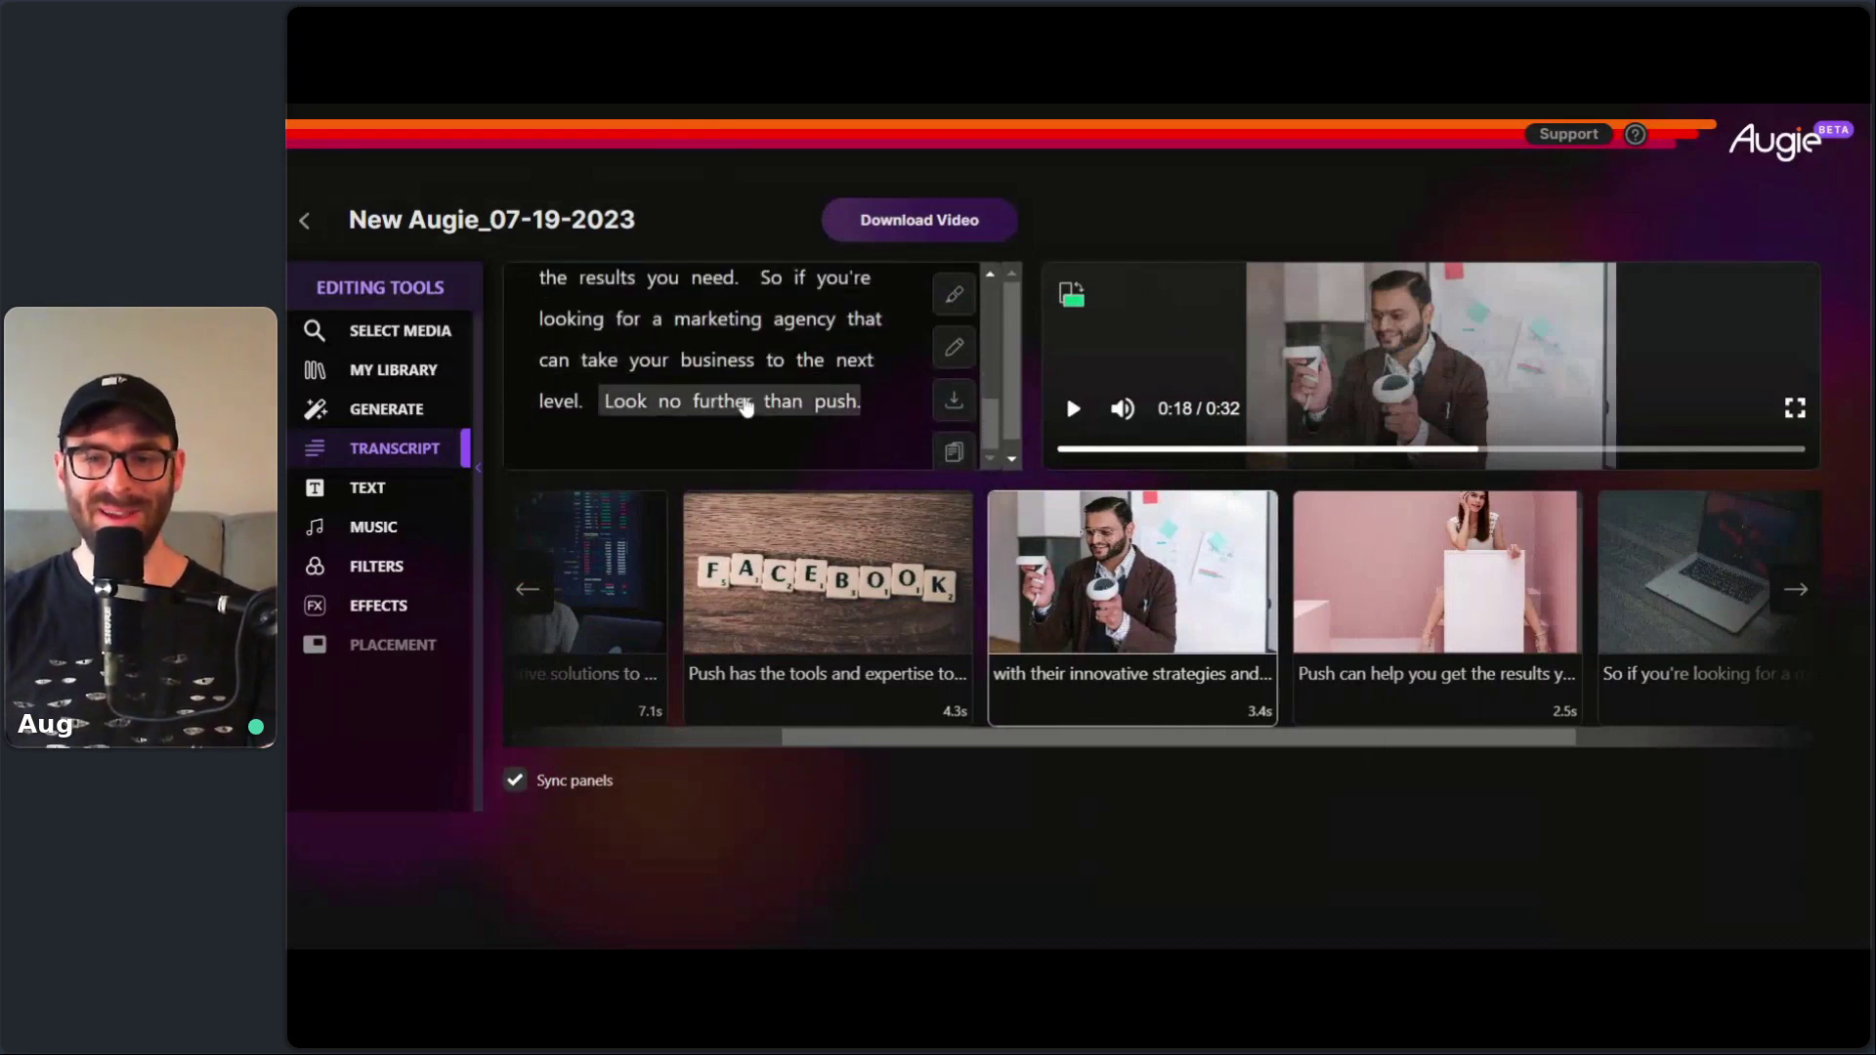
scroll(746, 406, up, 2)
scroll(745, 404, up, 6)
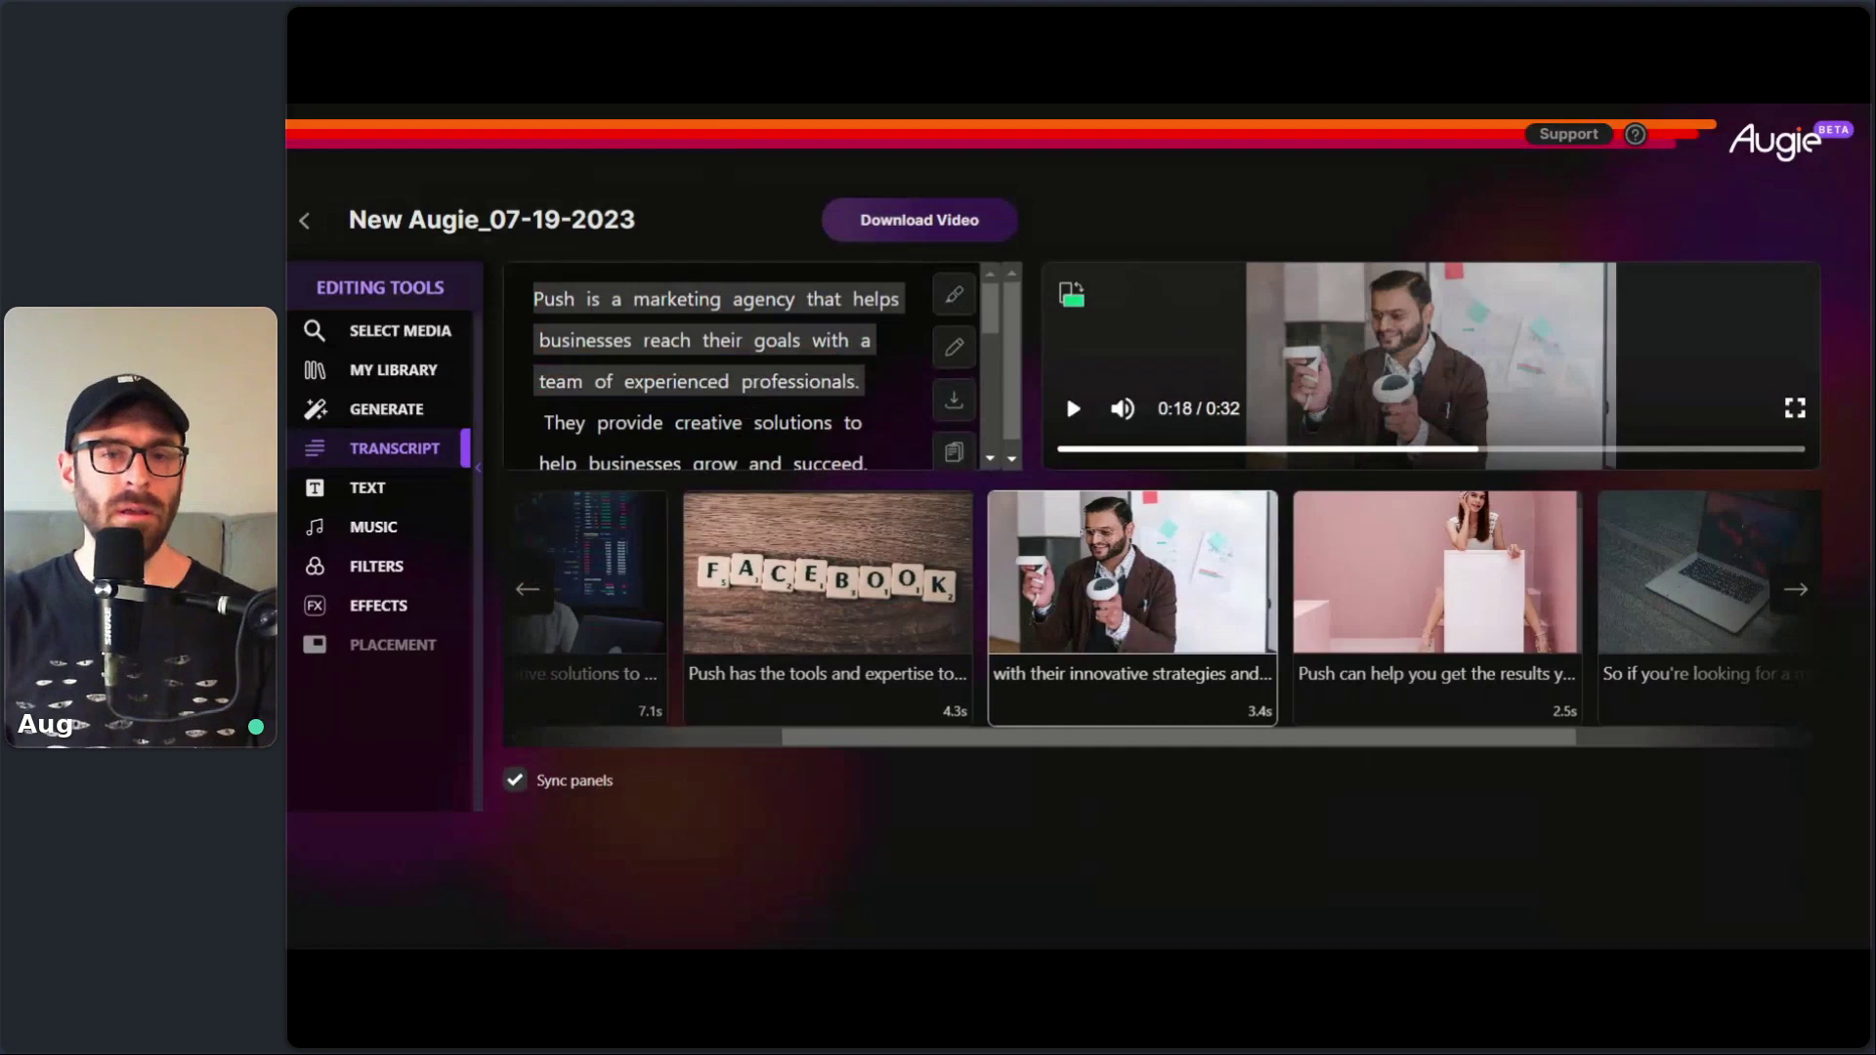
- Select the first and second shots in turn, and briefly play the second shot, "They provide creative solutions", in the preview
drag(952, 739, 505, 722)
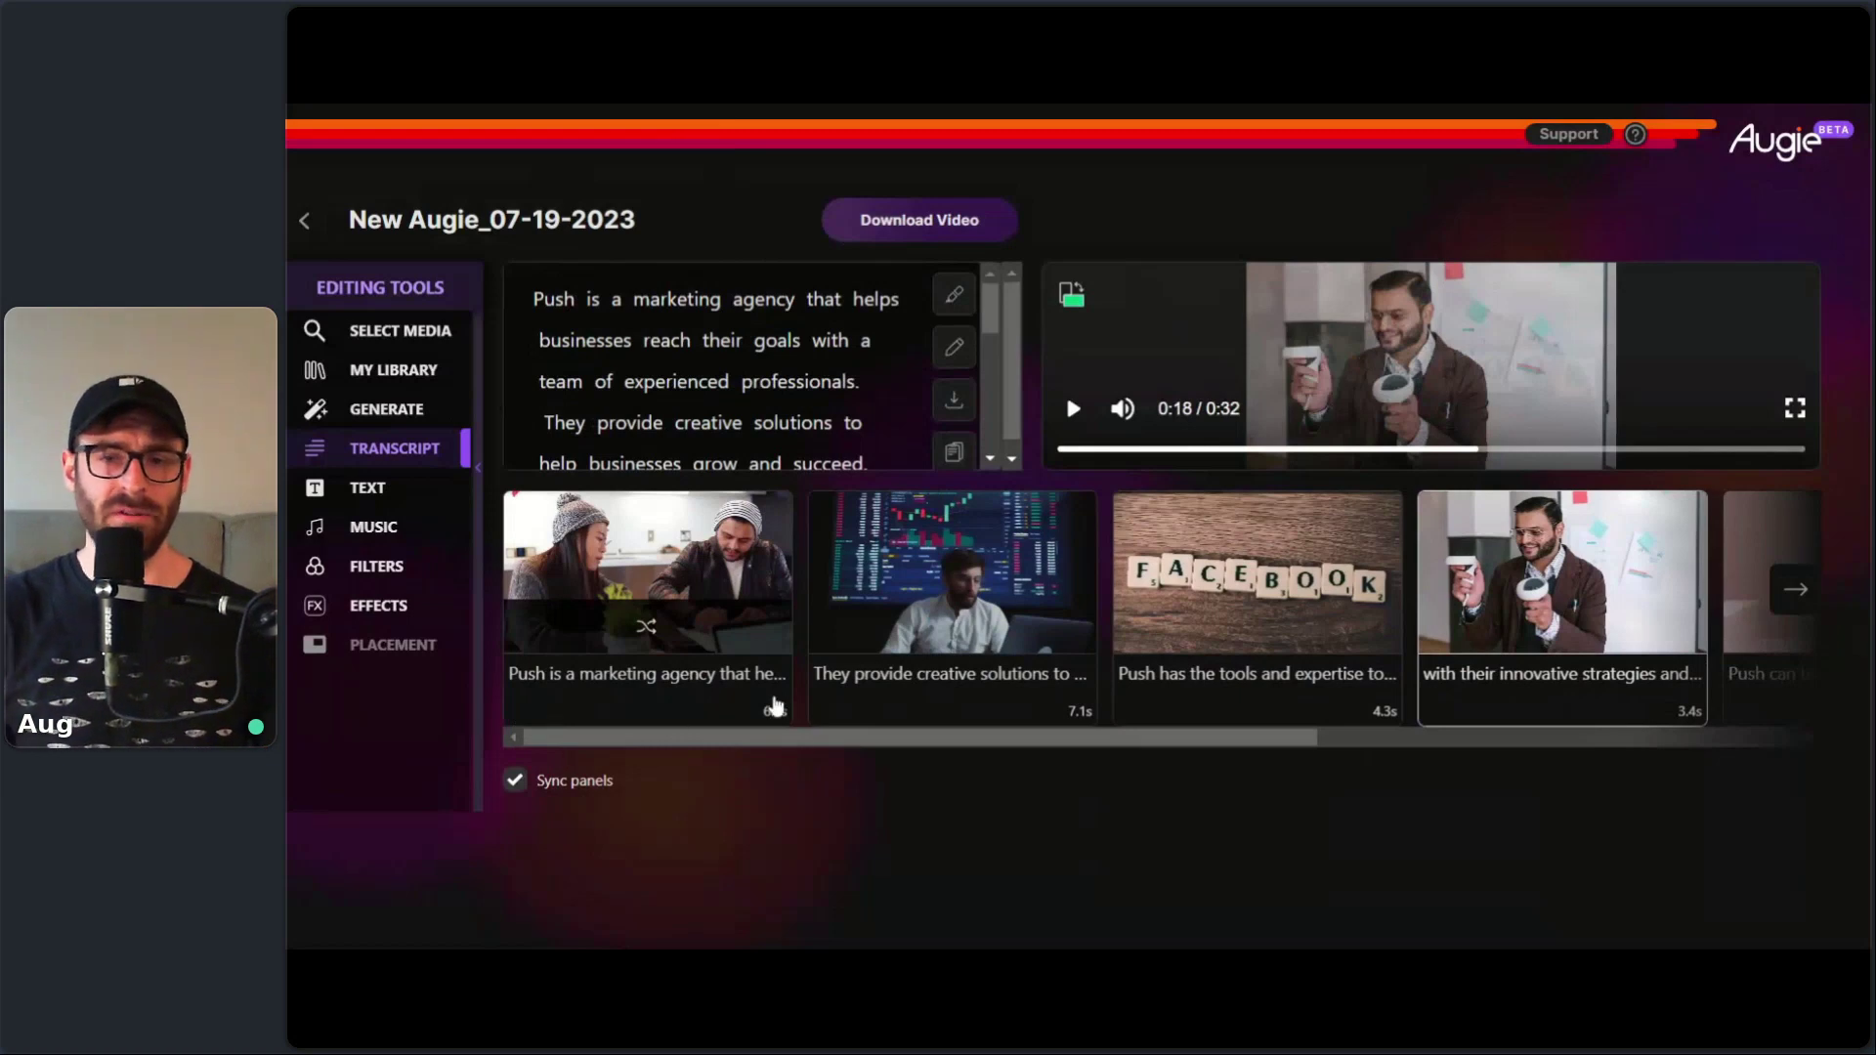
click(718, 710)
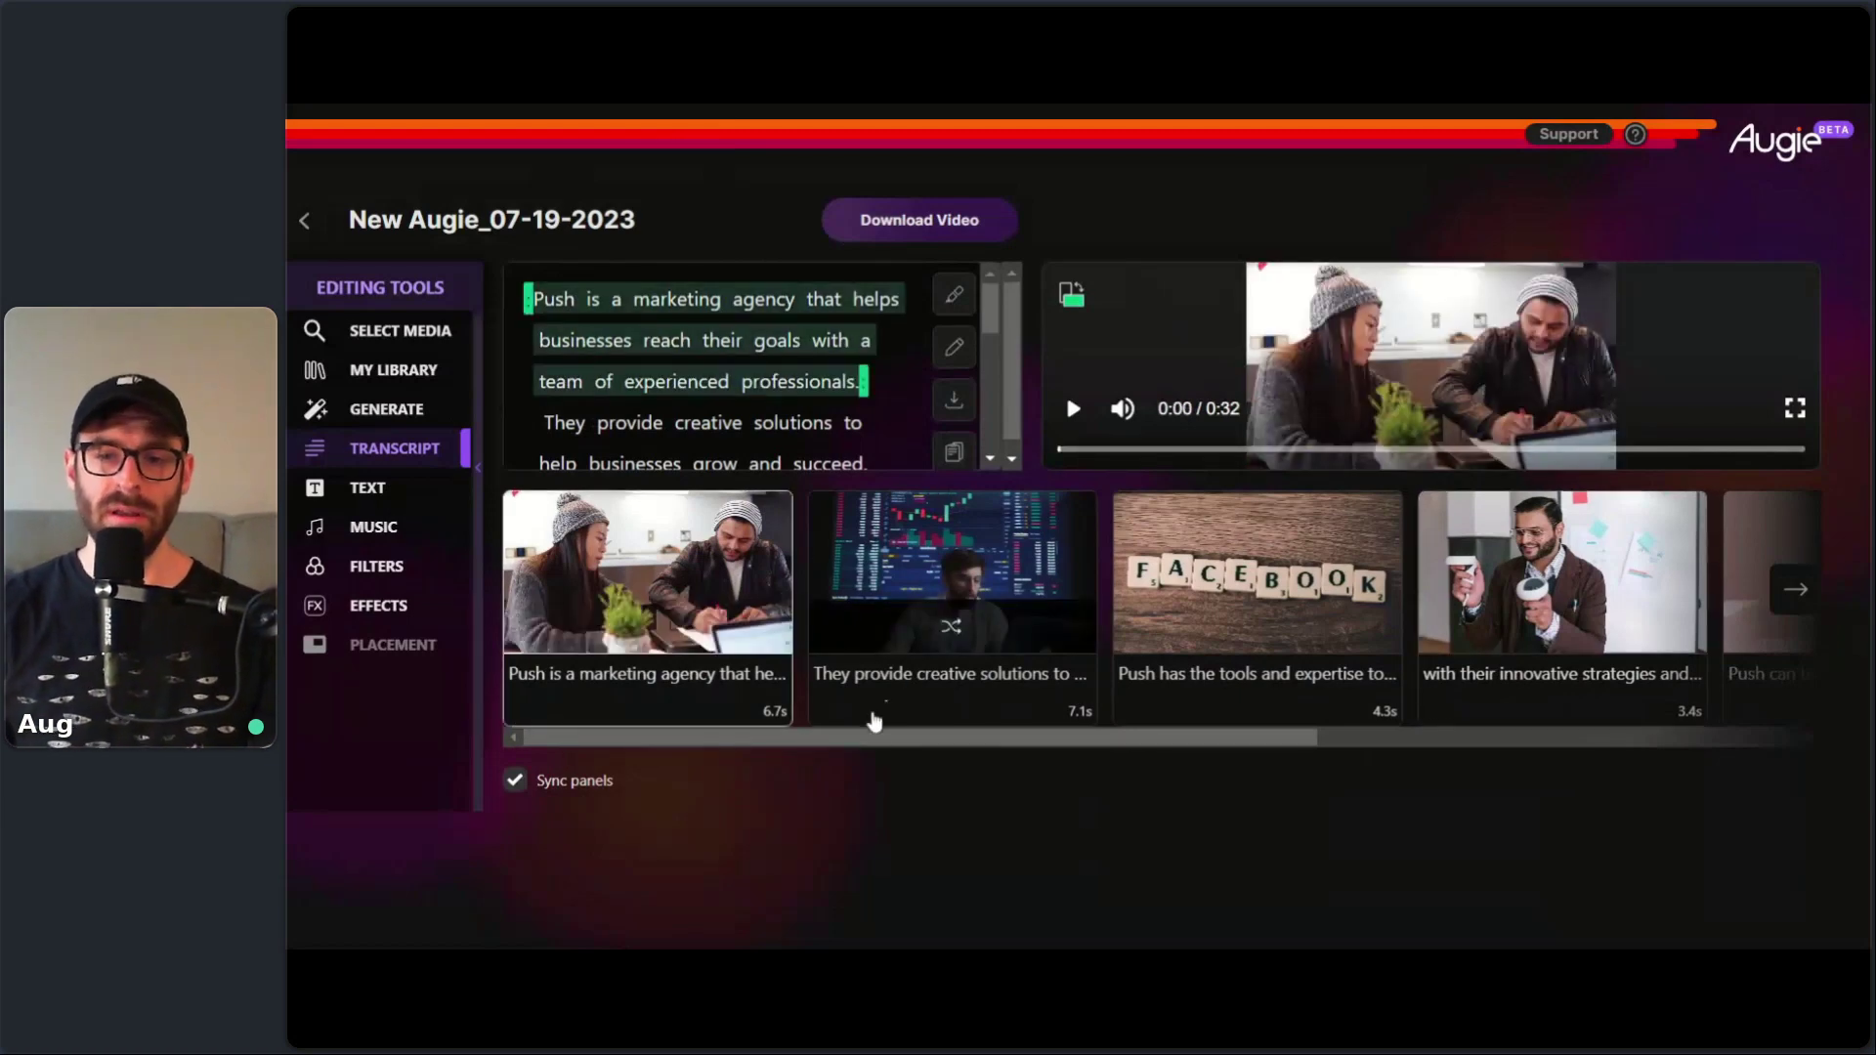
click(926, 702)
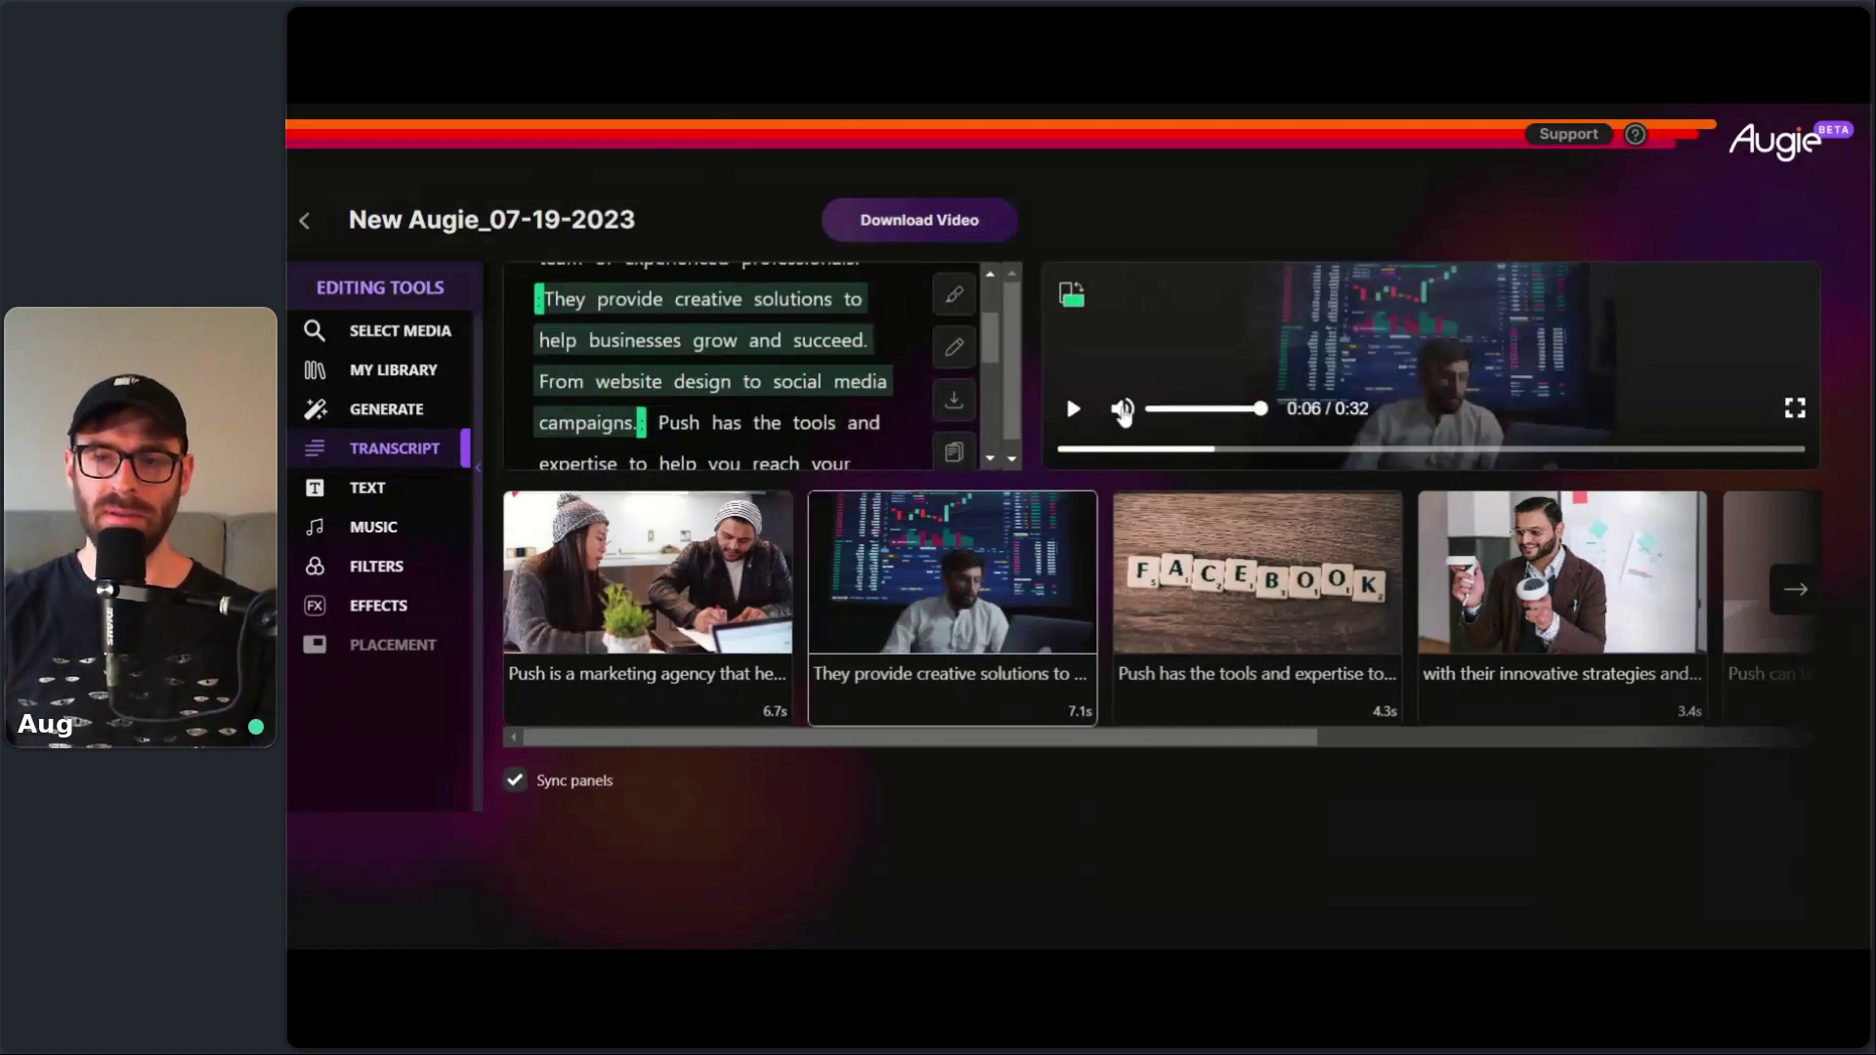
click(1073, 410)
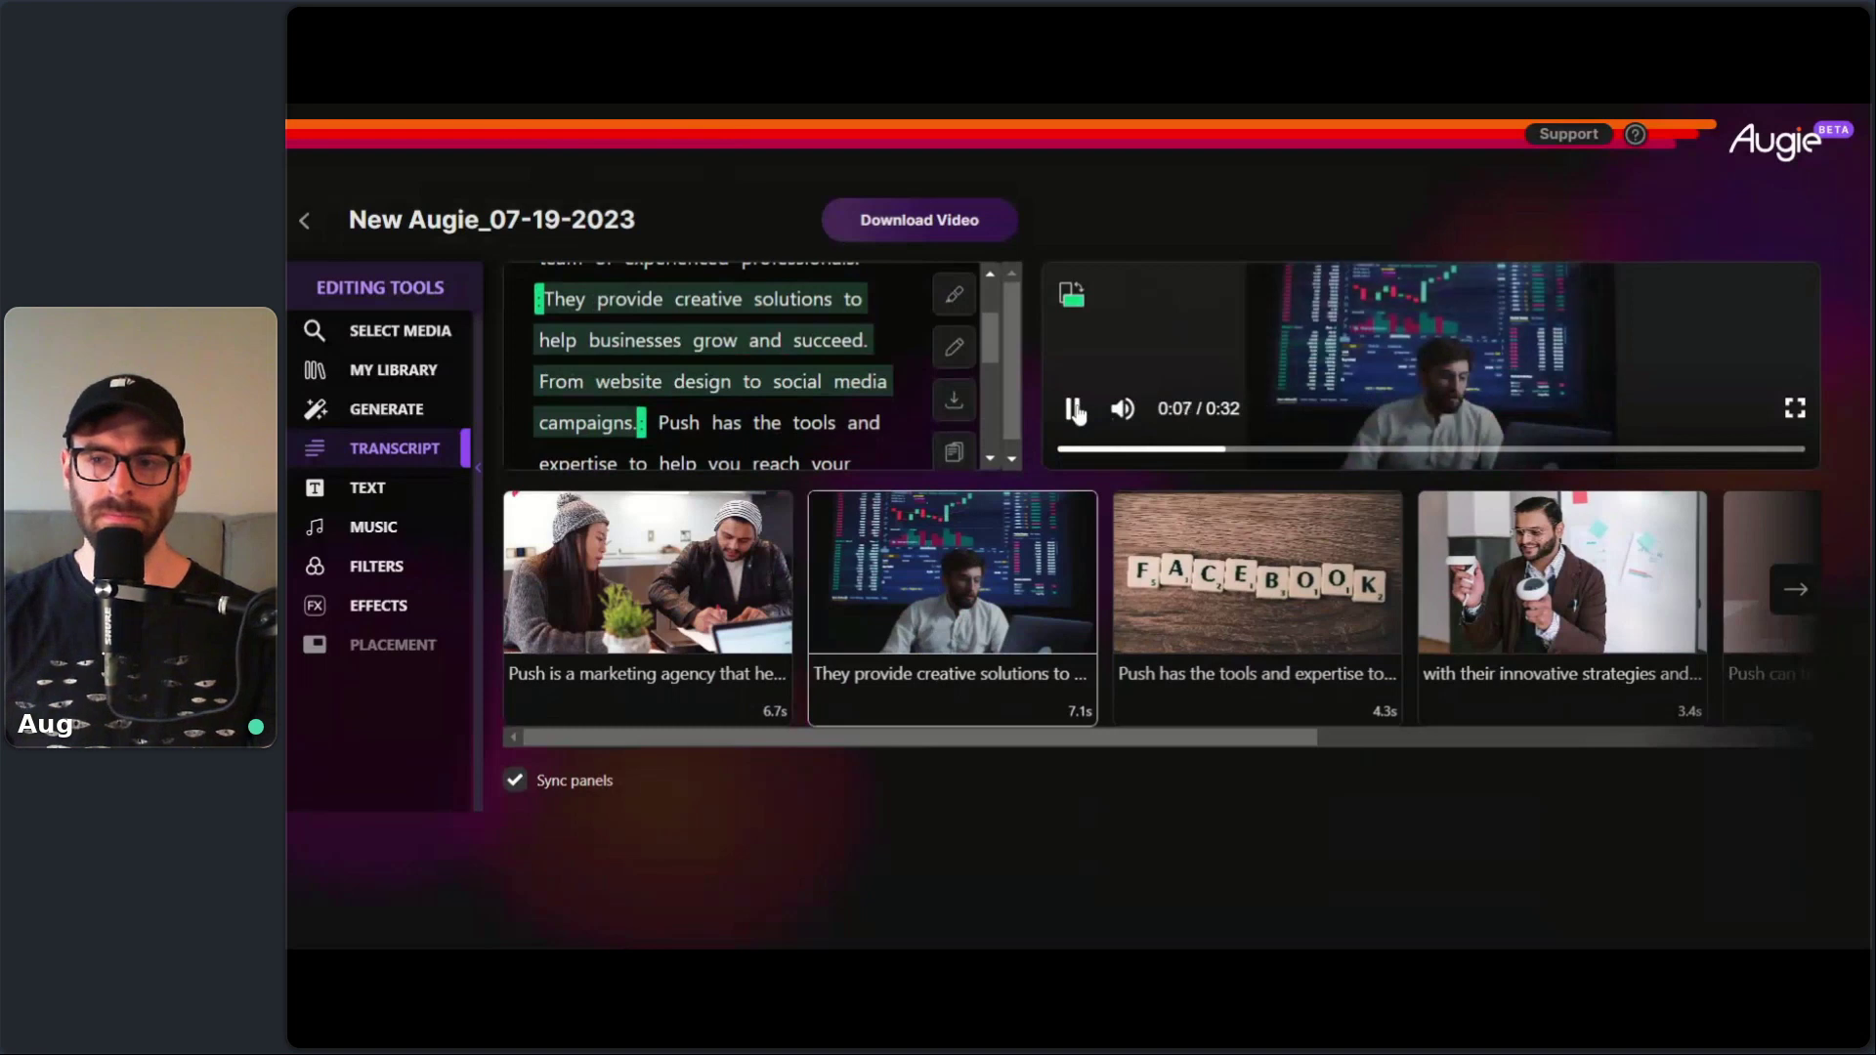
click(1072, 410)
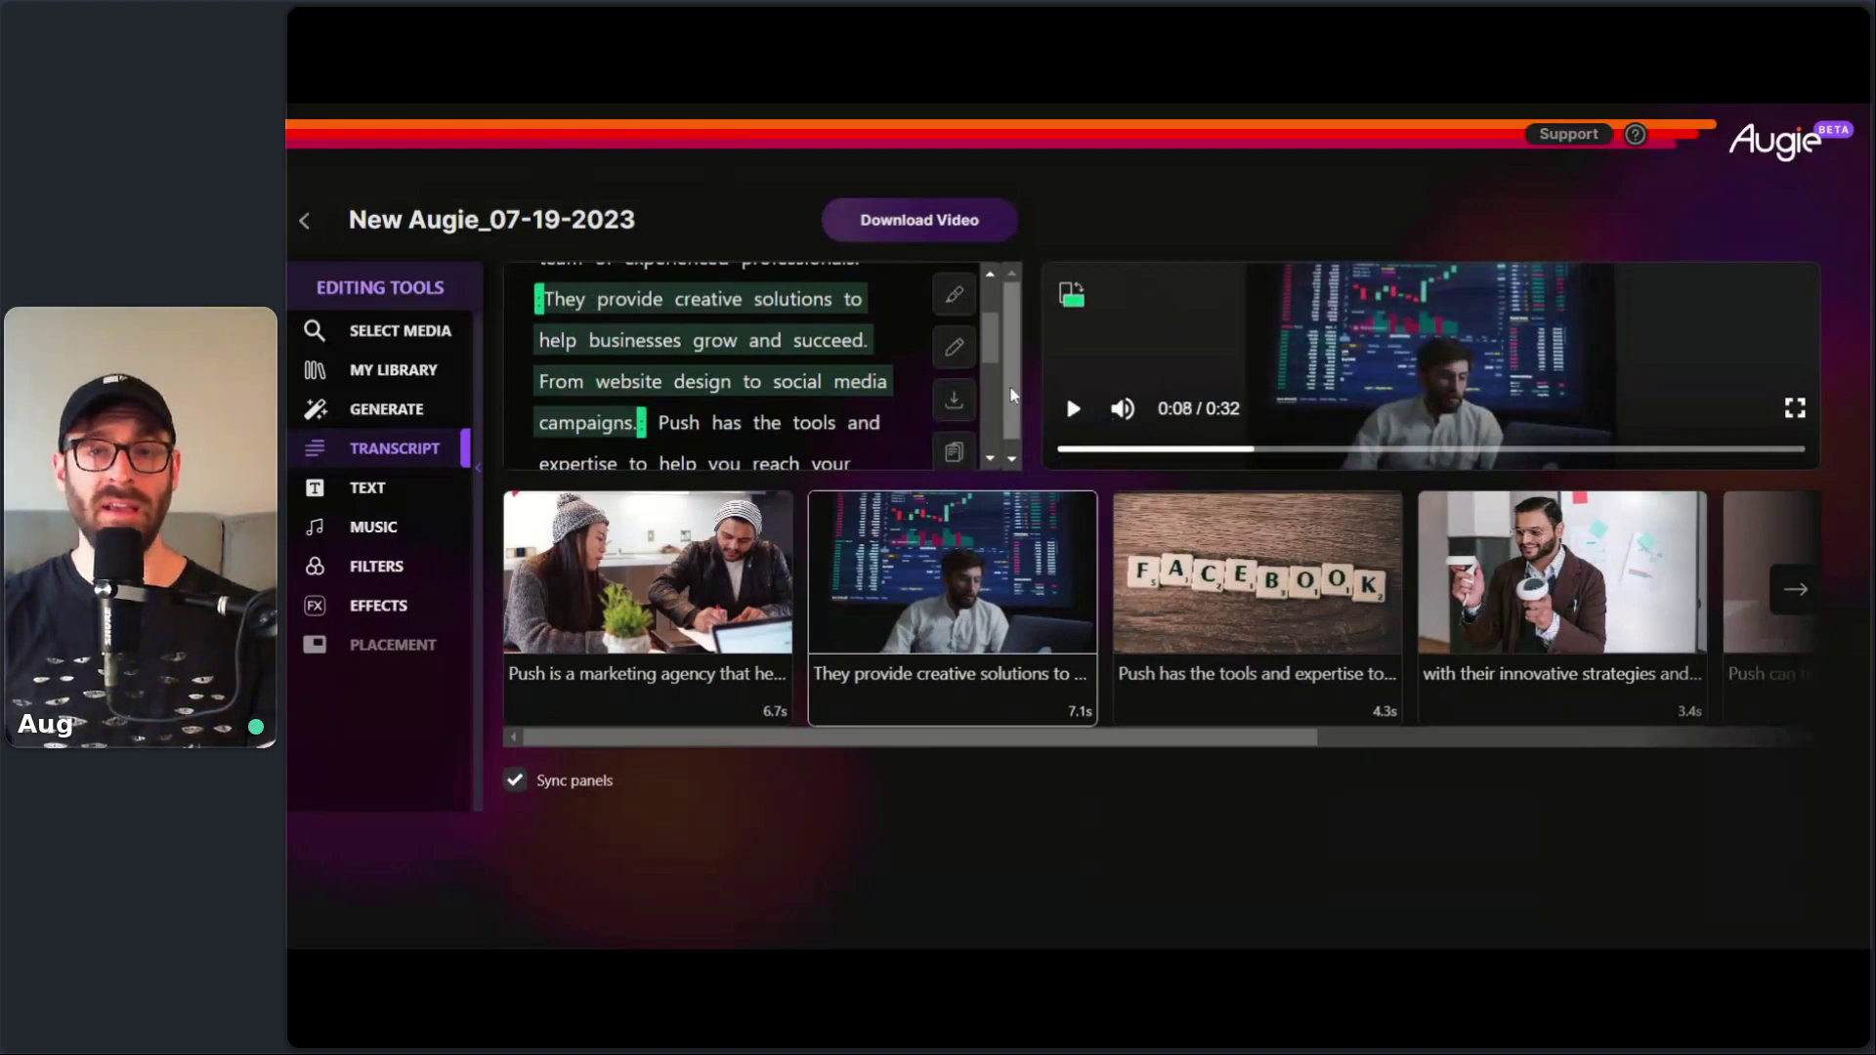
- Open the media search for the second shot and look at the available sources and suggested stock clips
click(417, 337)
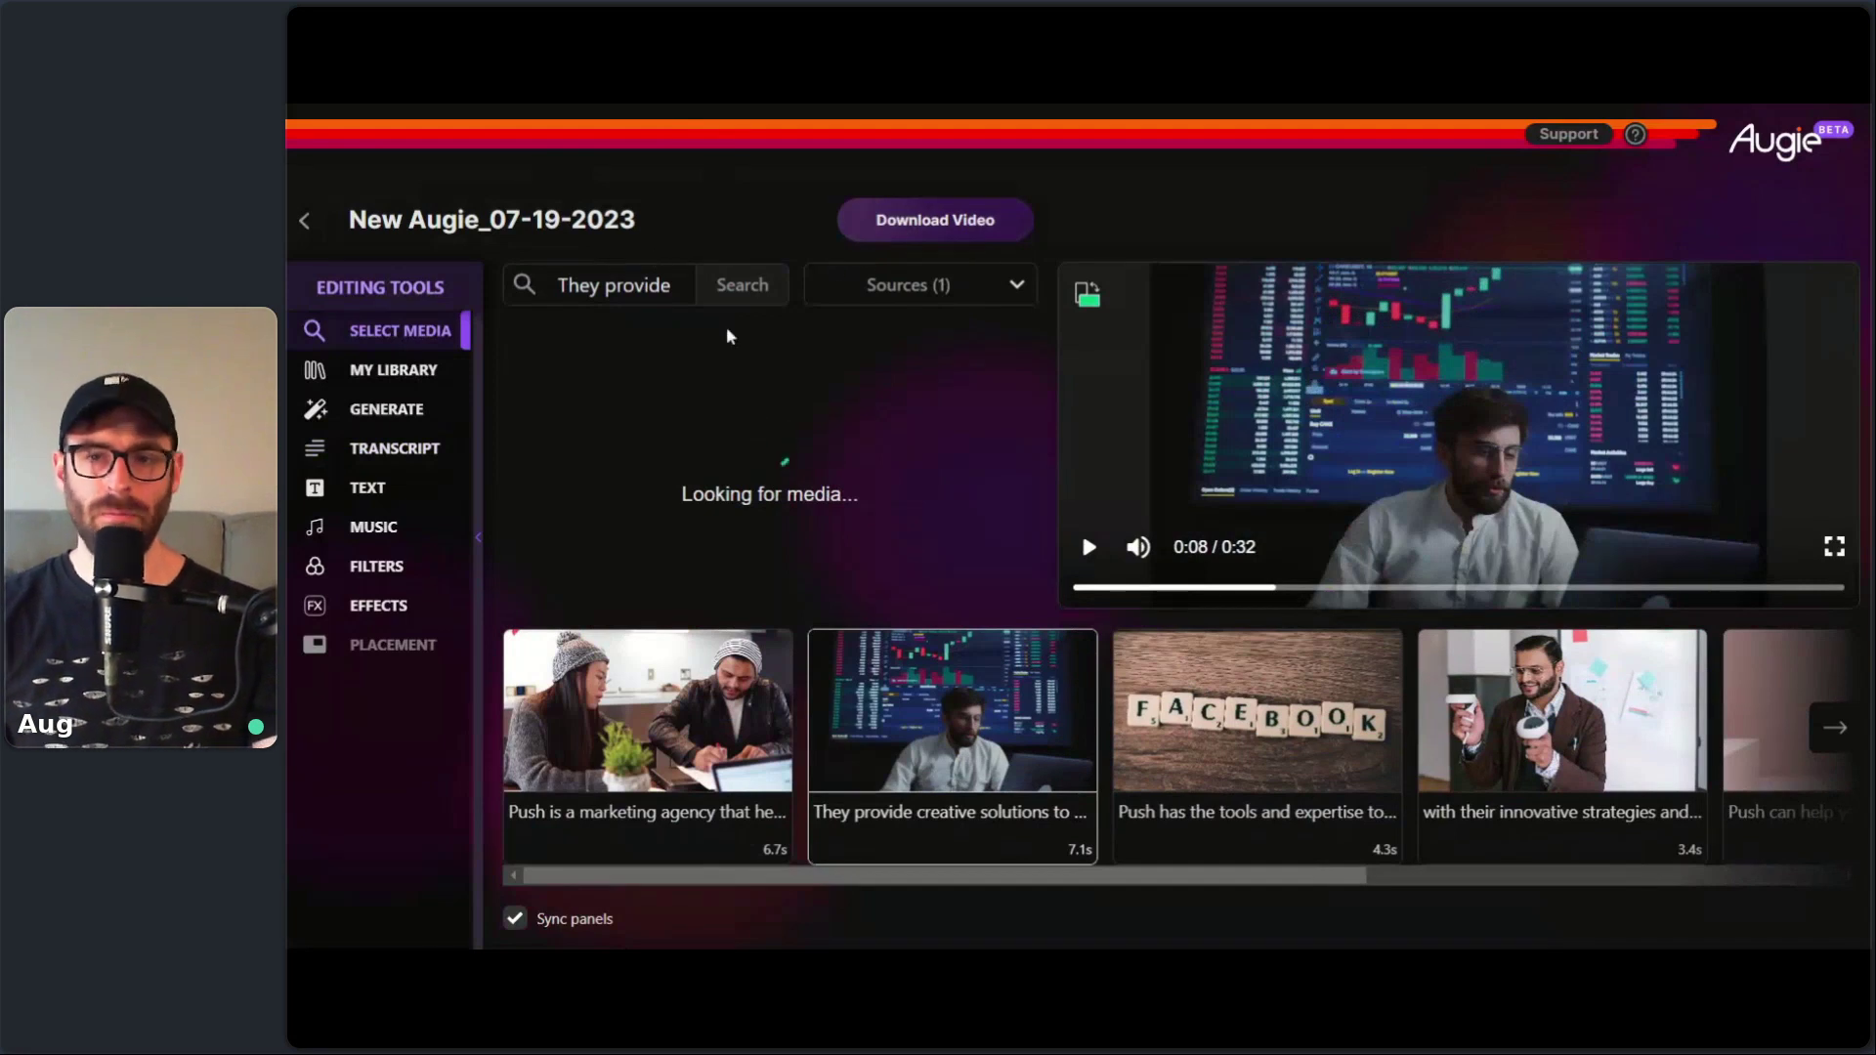
click(908, 288)
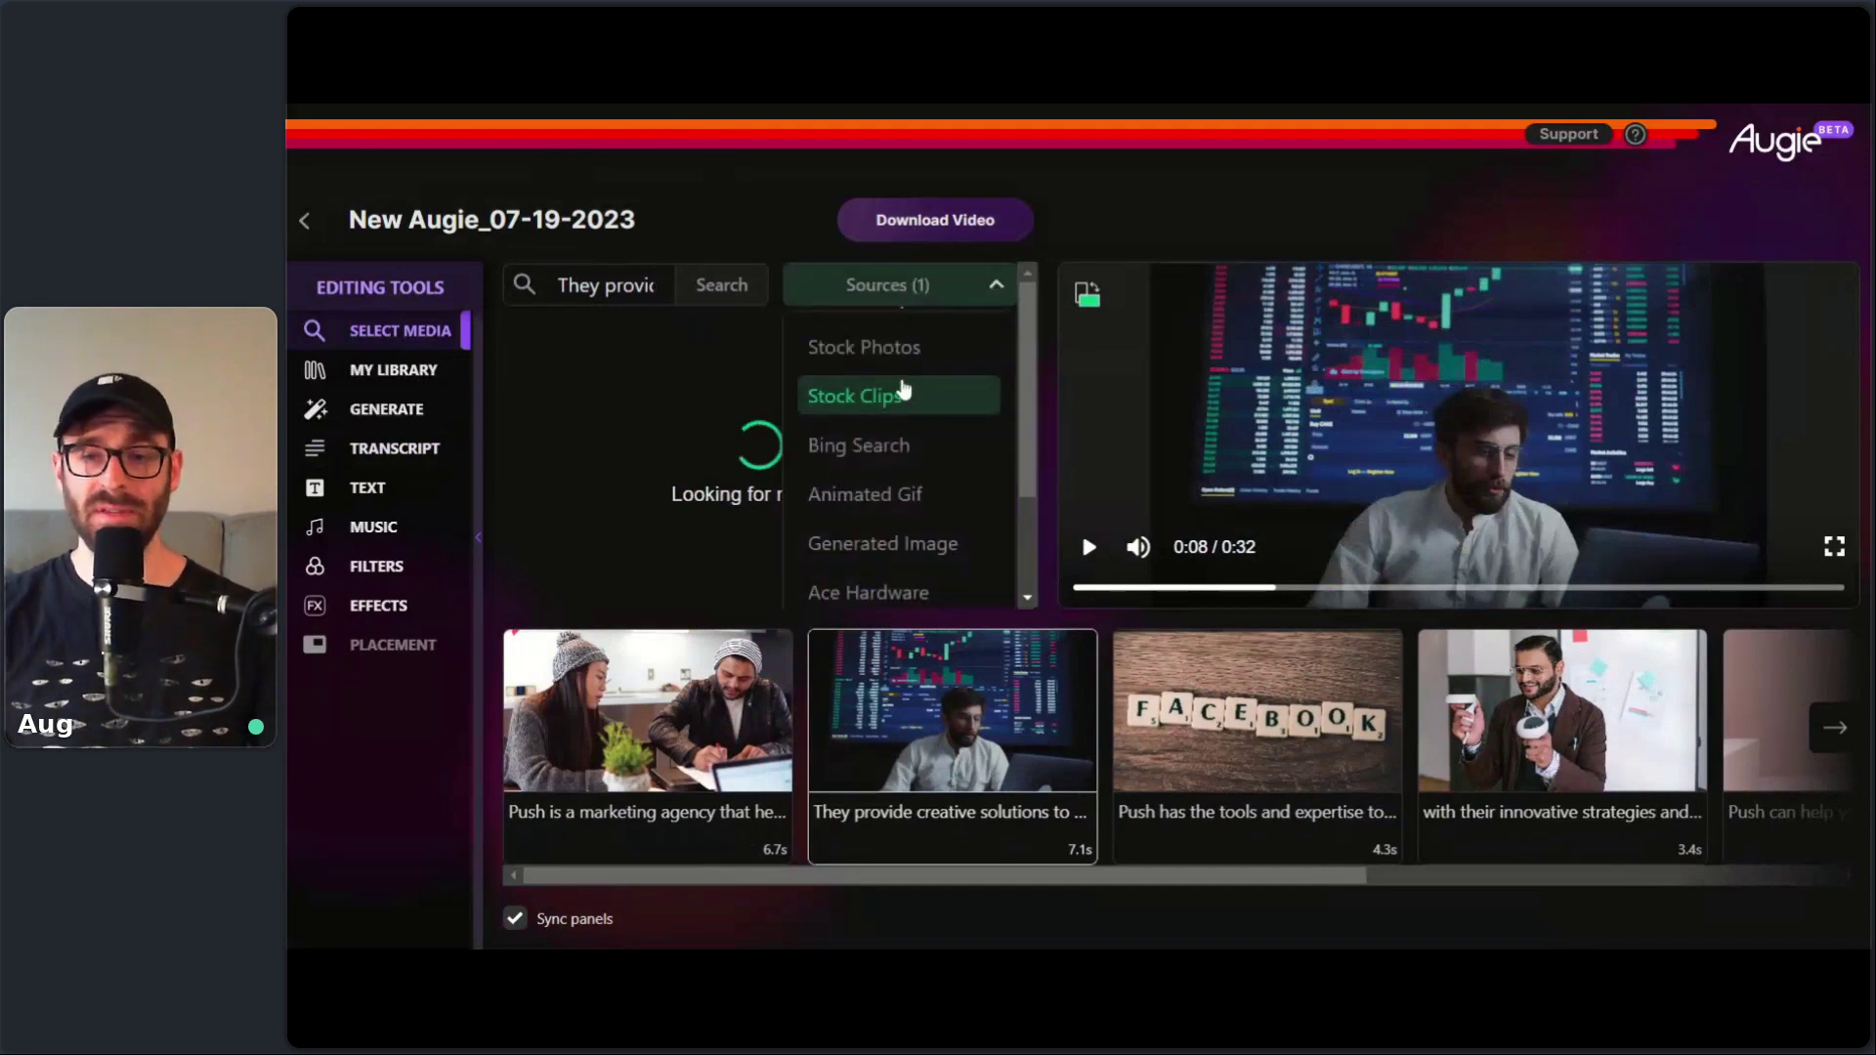
click(781, 239)
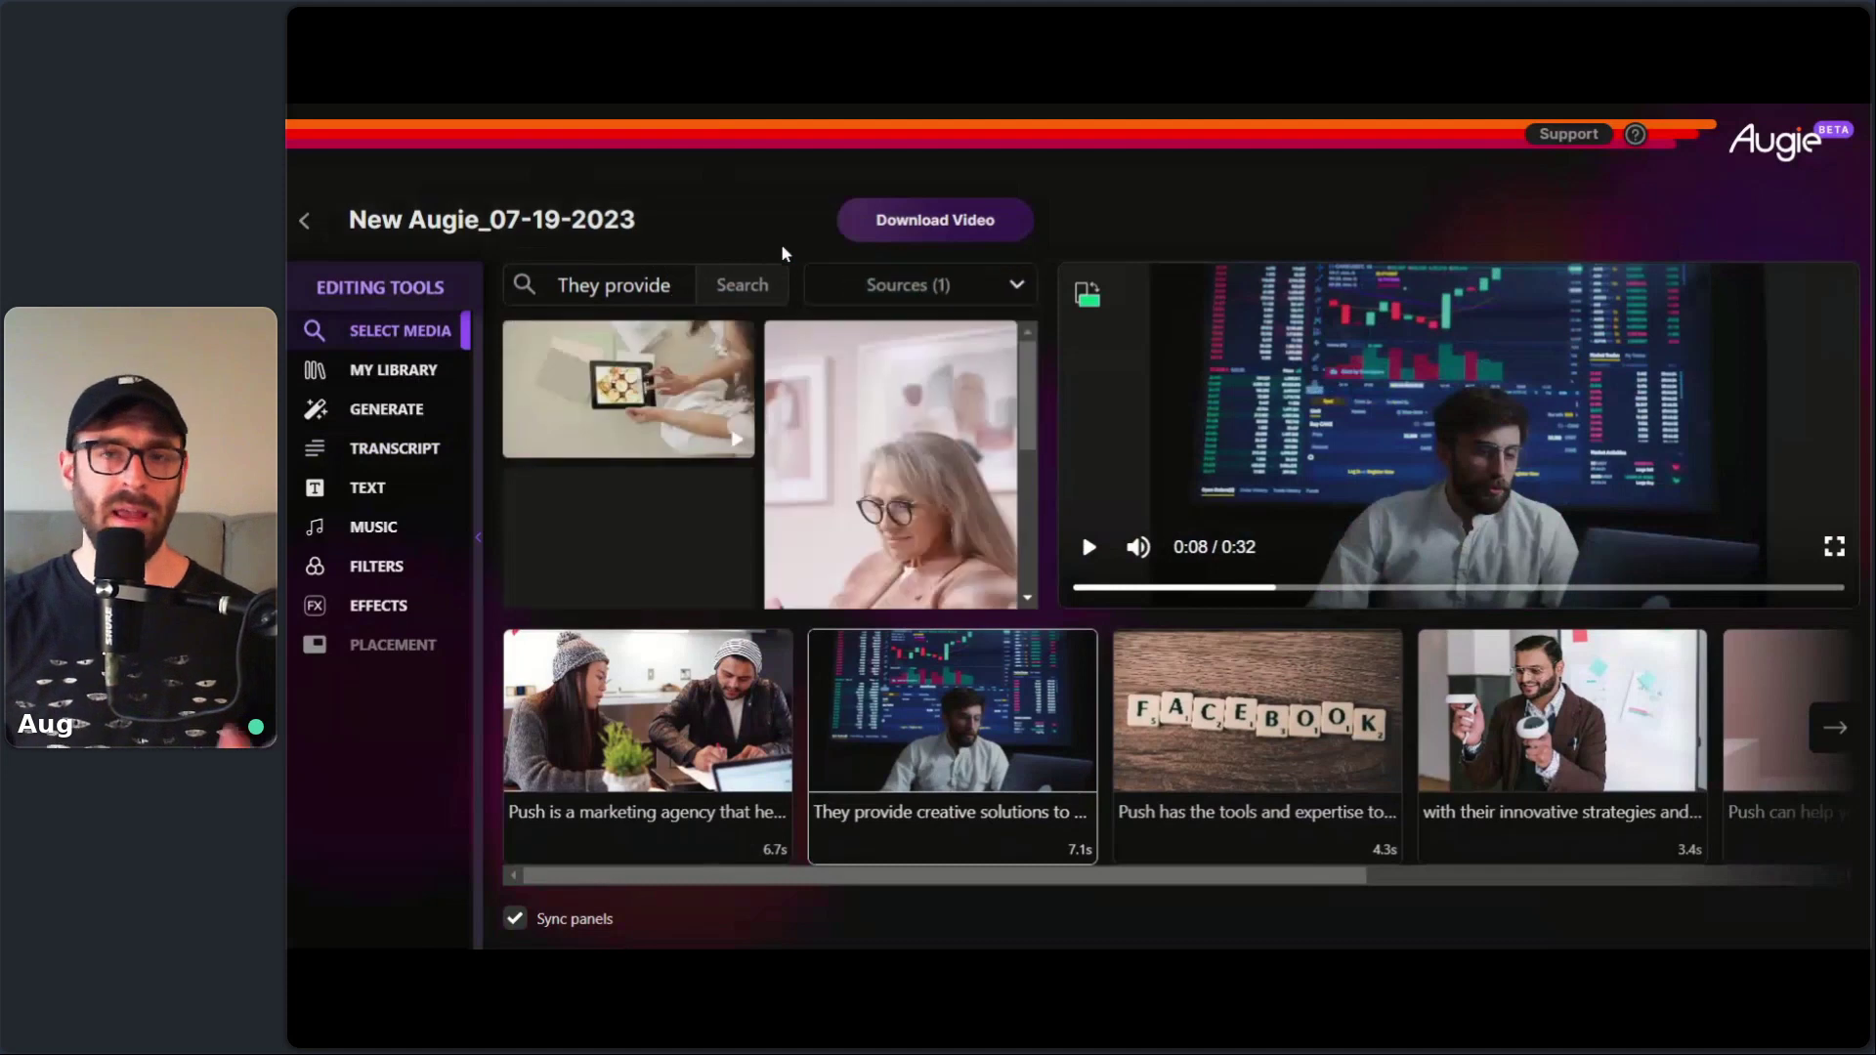
click(781, 186)
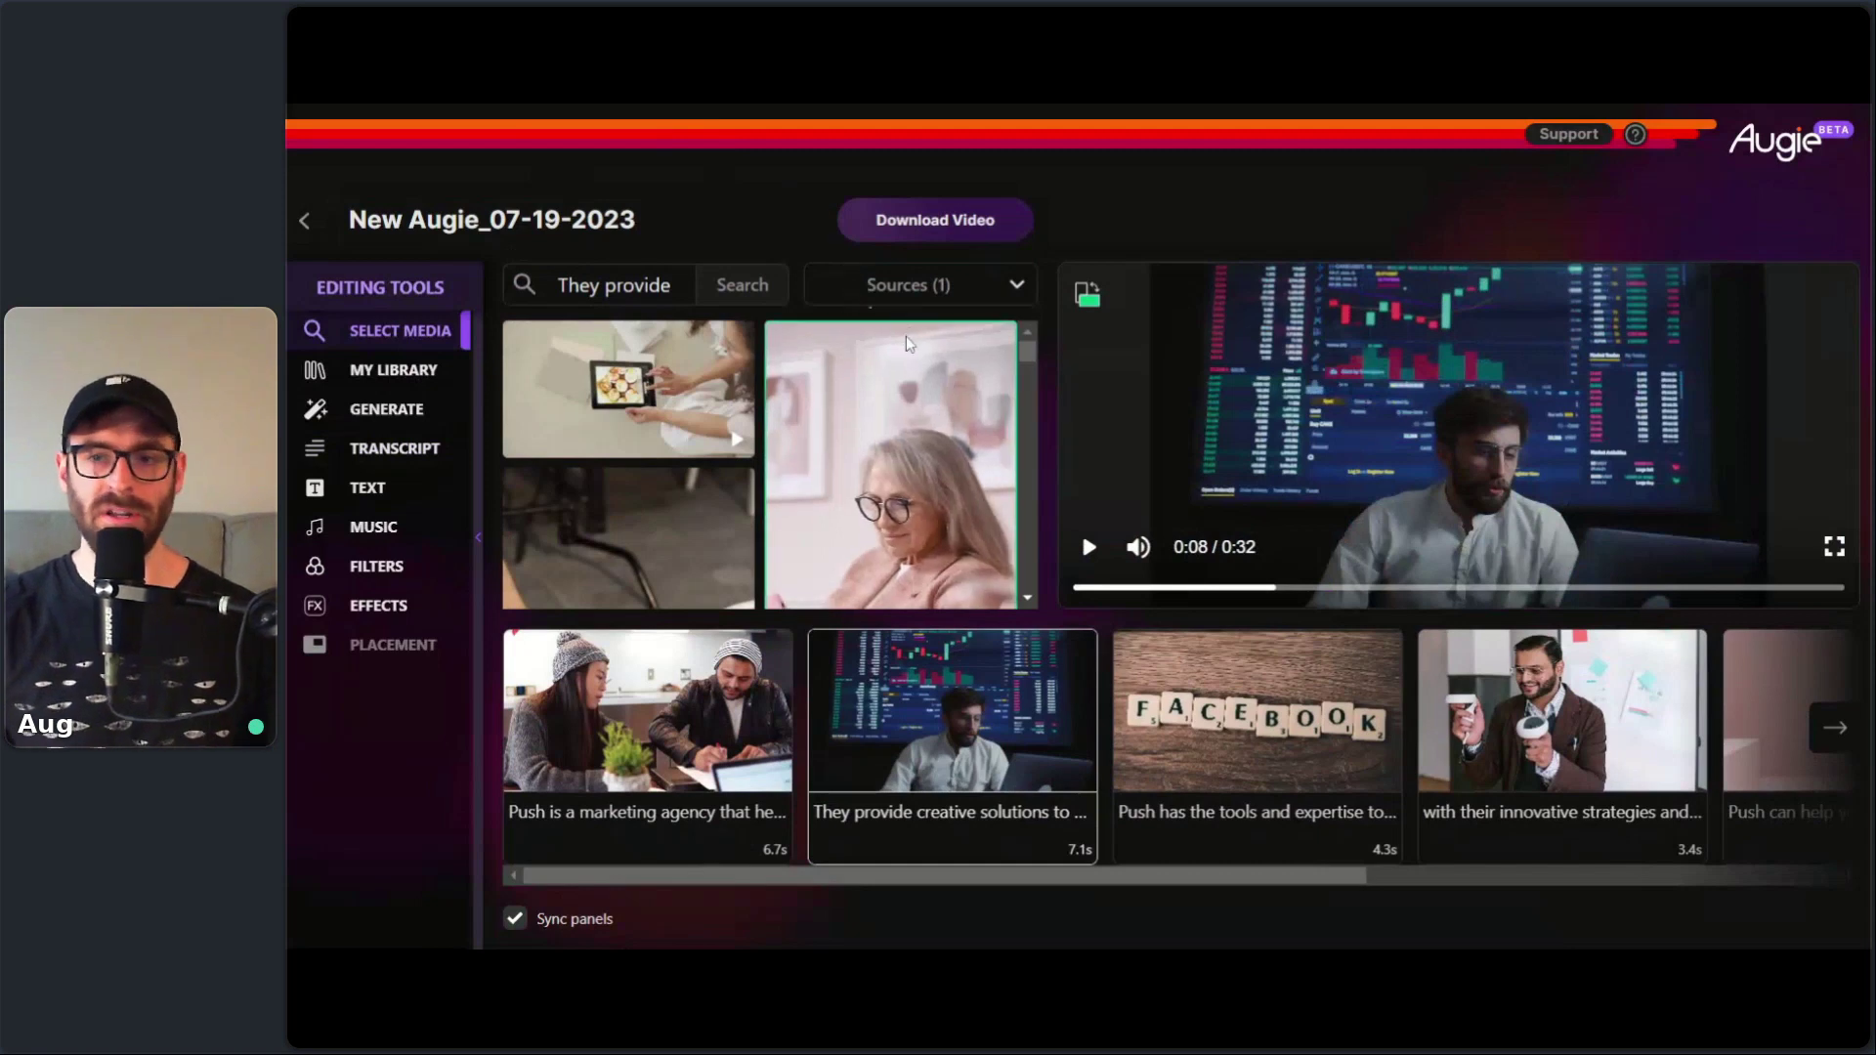
mouse_move(980, 781)
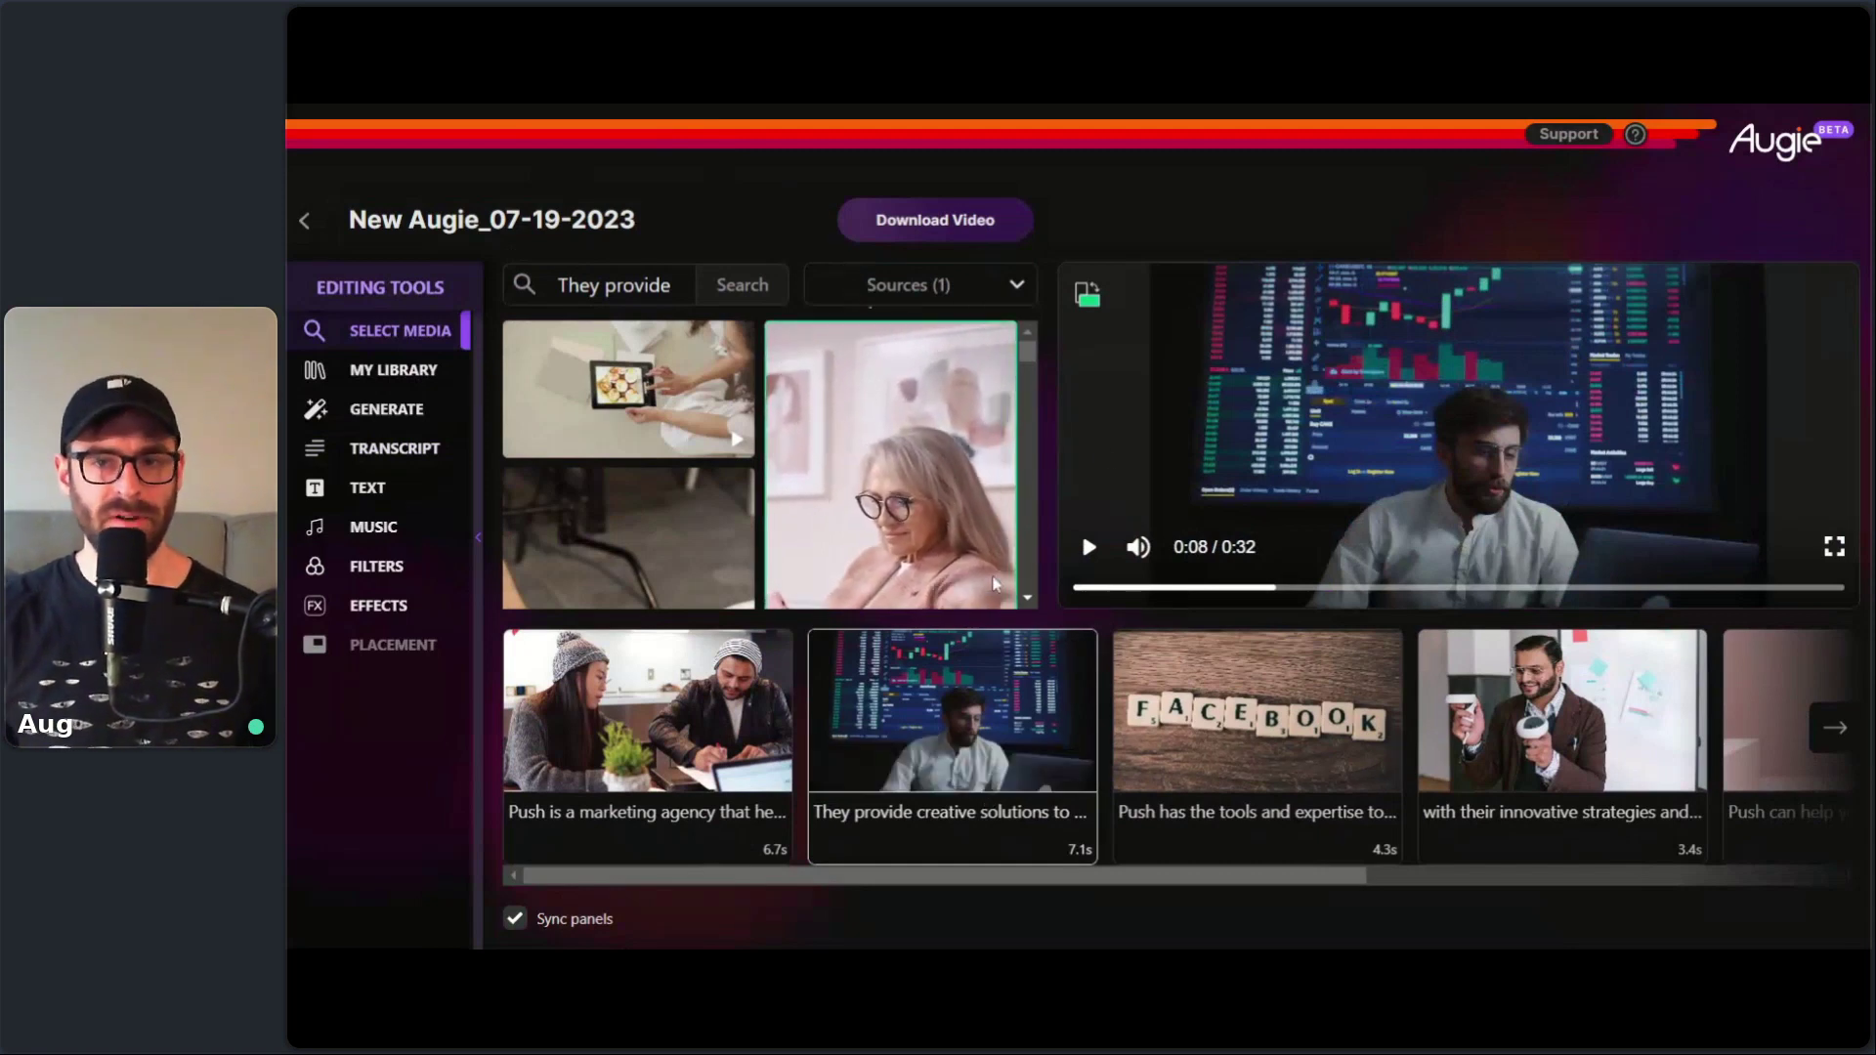
- Try Stock Photos as the media source for the second shot, and switch back to Stock Clips only
click(932, 286)
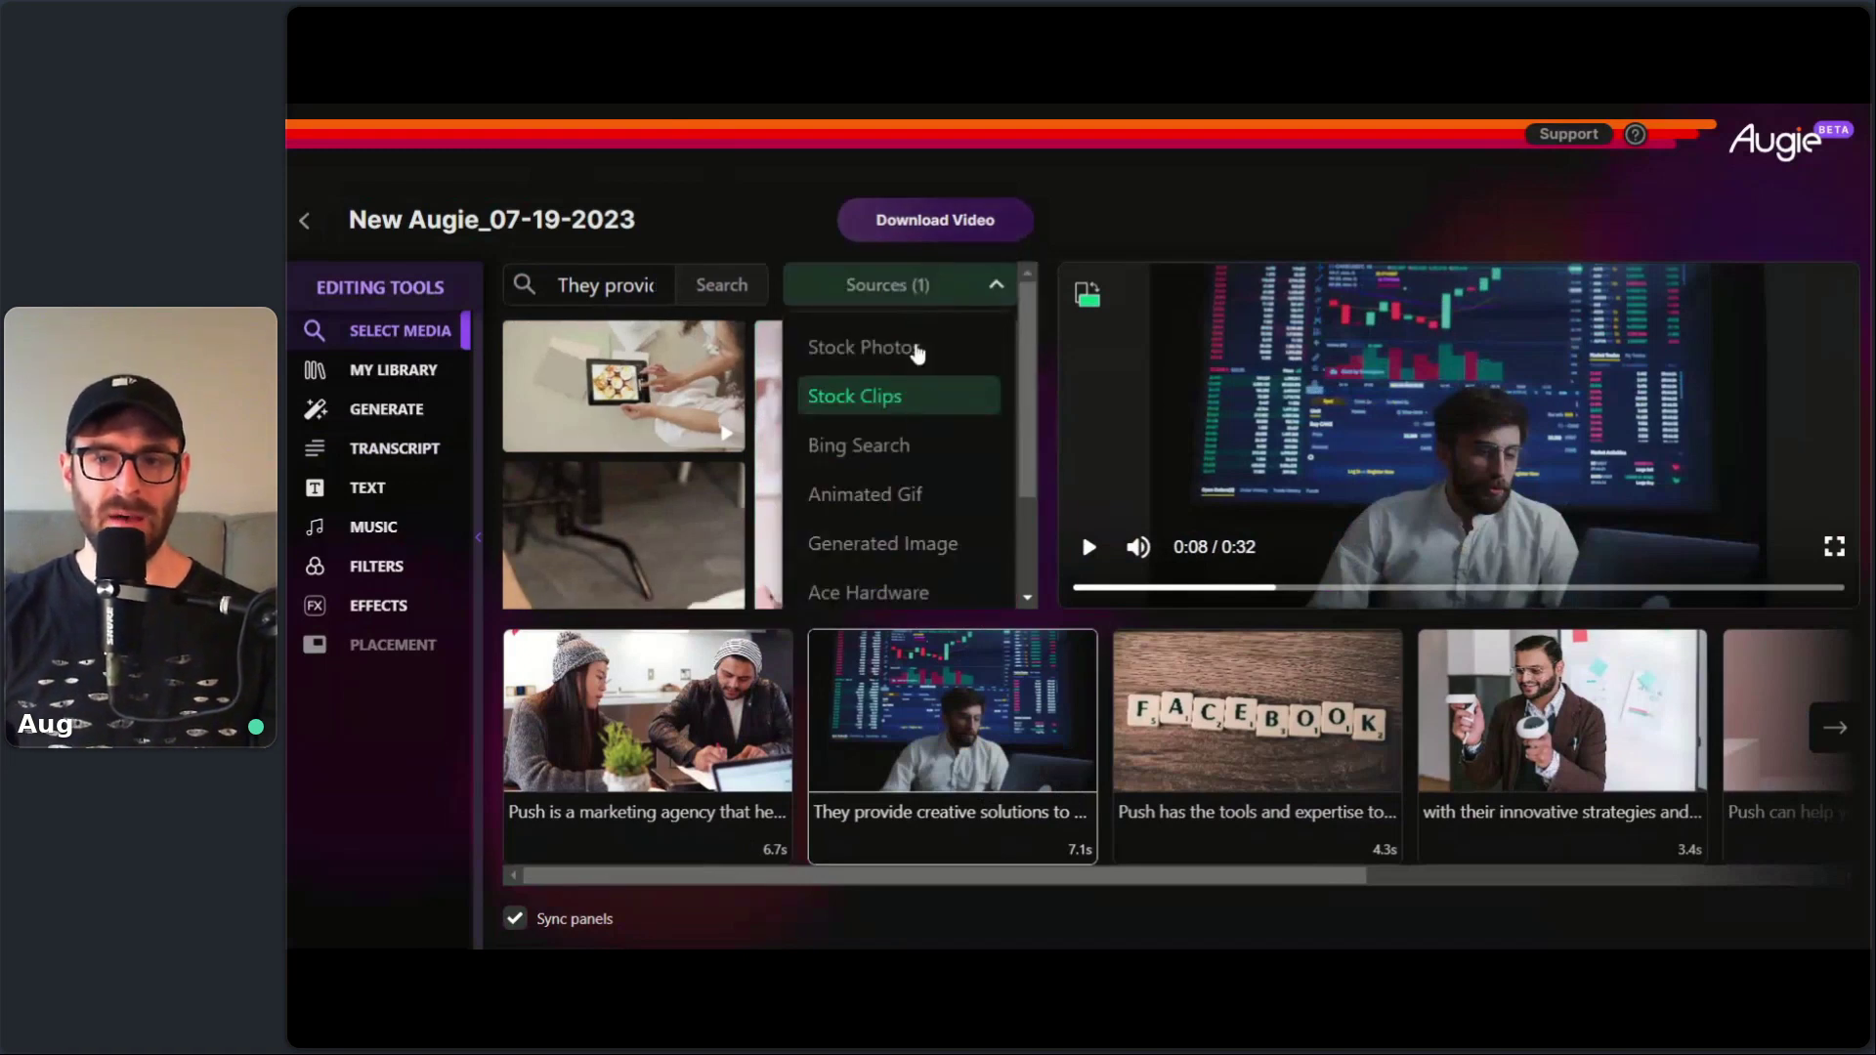
click(897, 356)
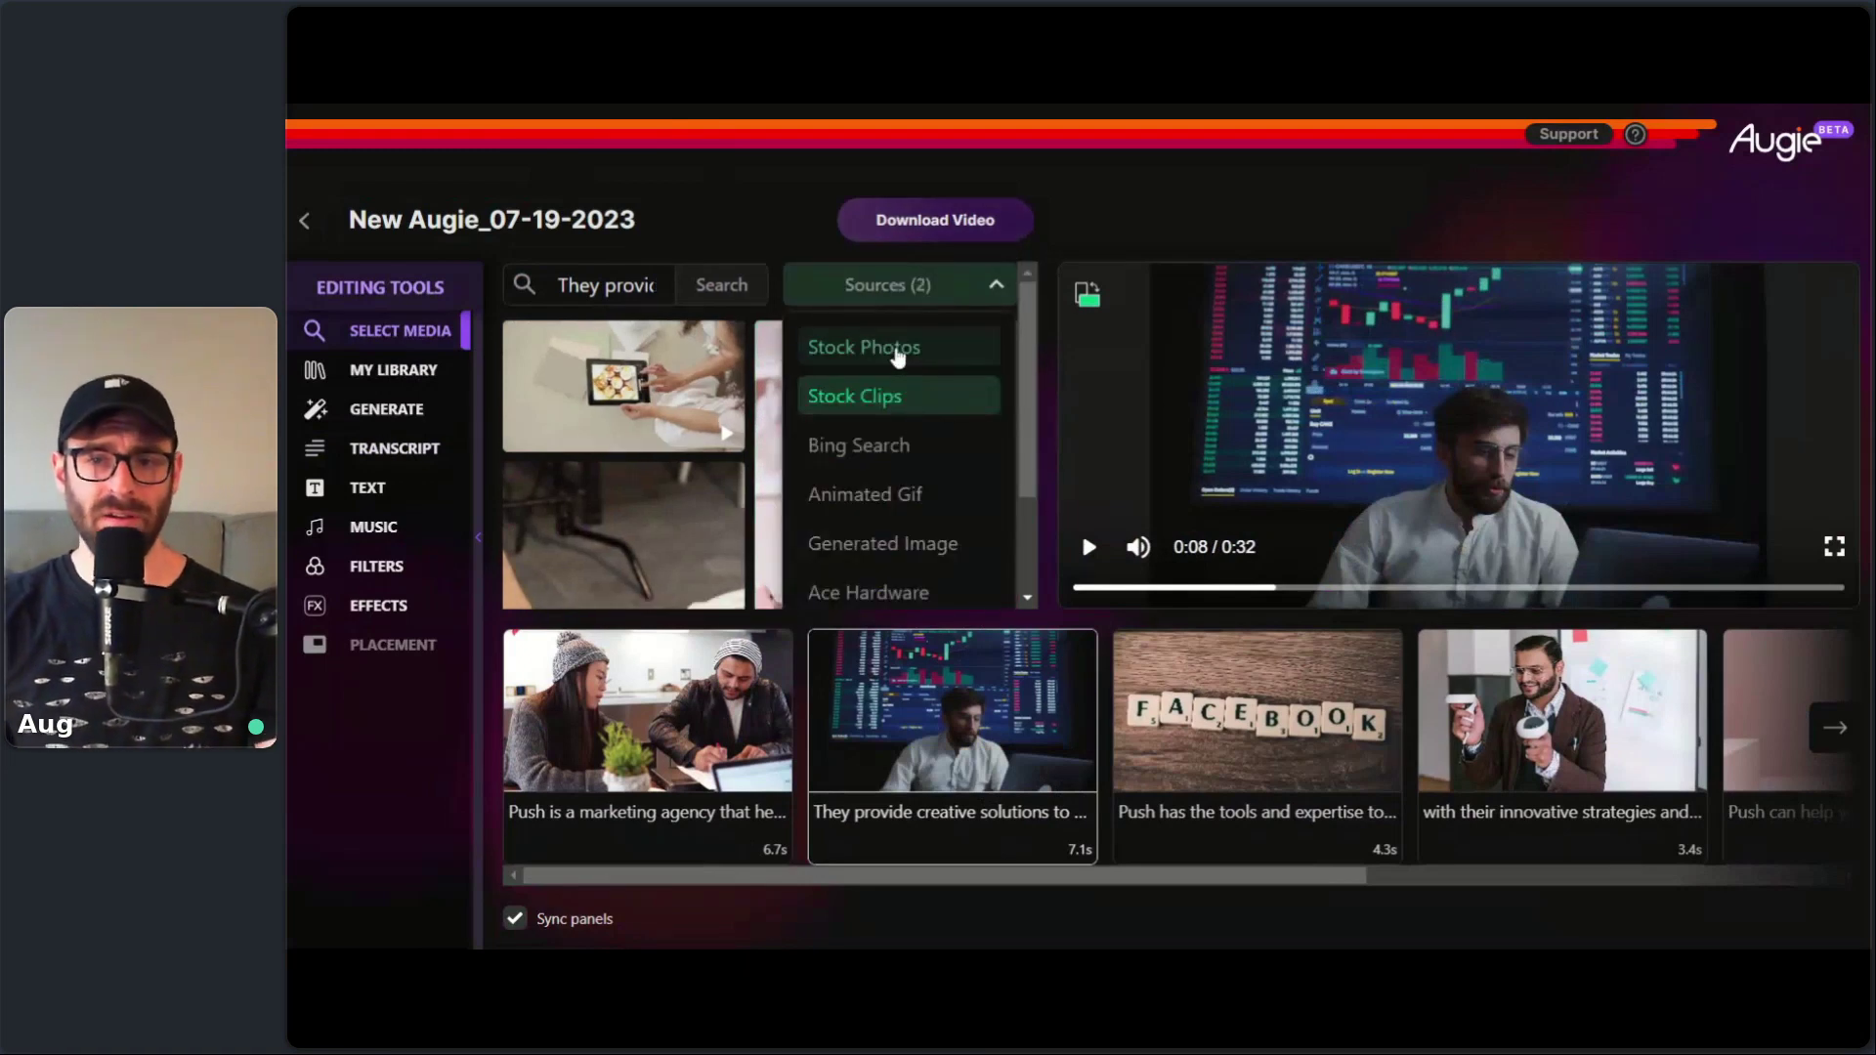
click(907, 401)
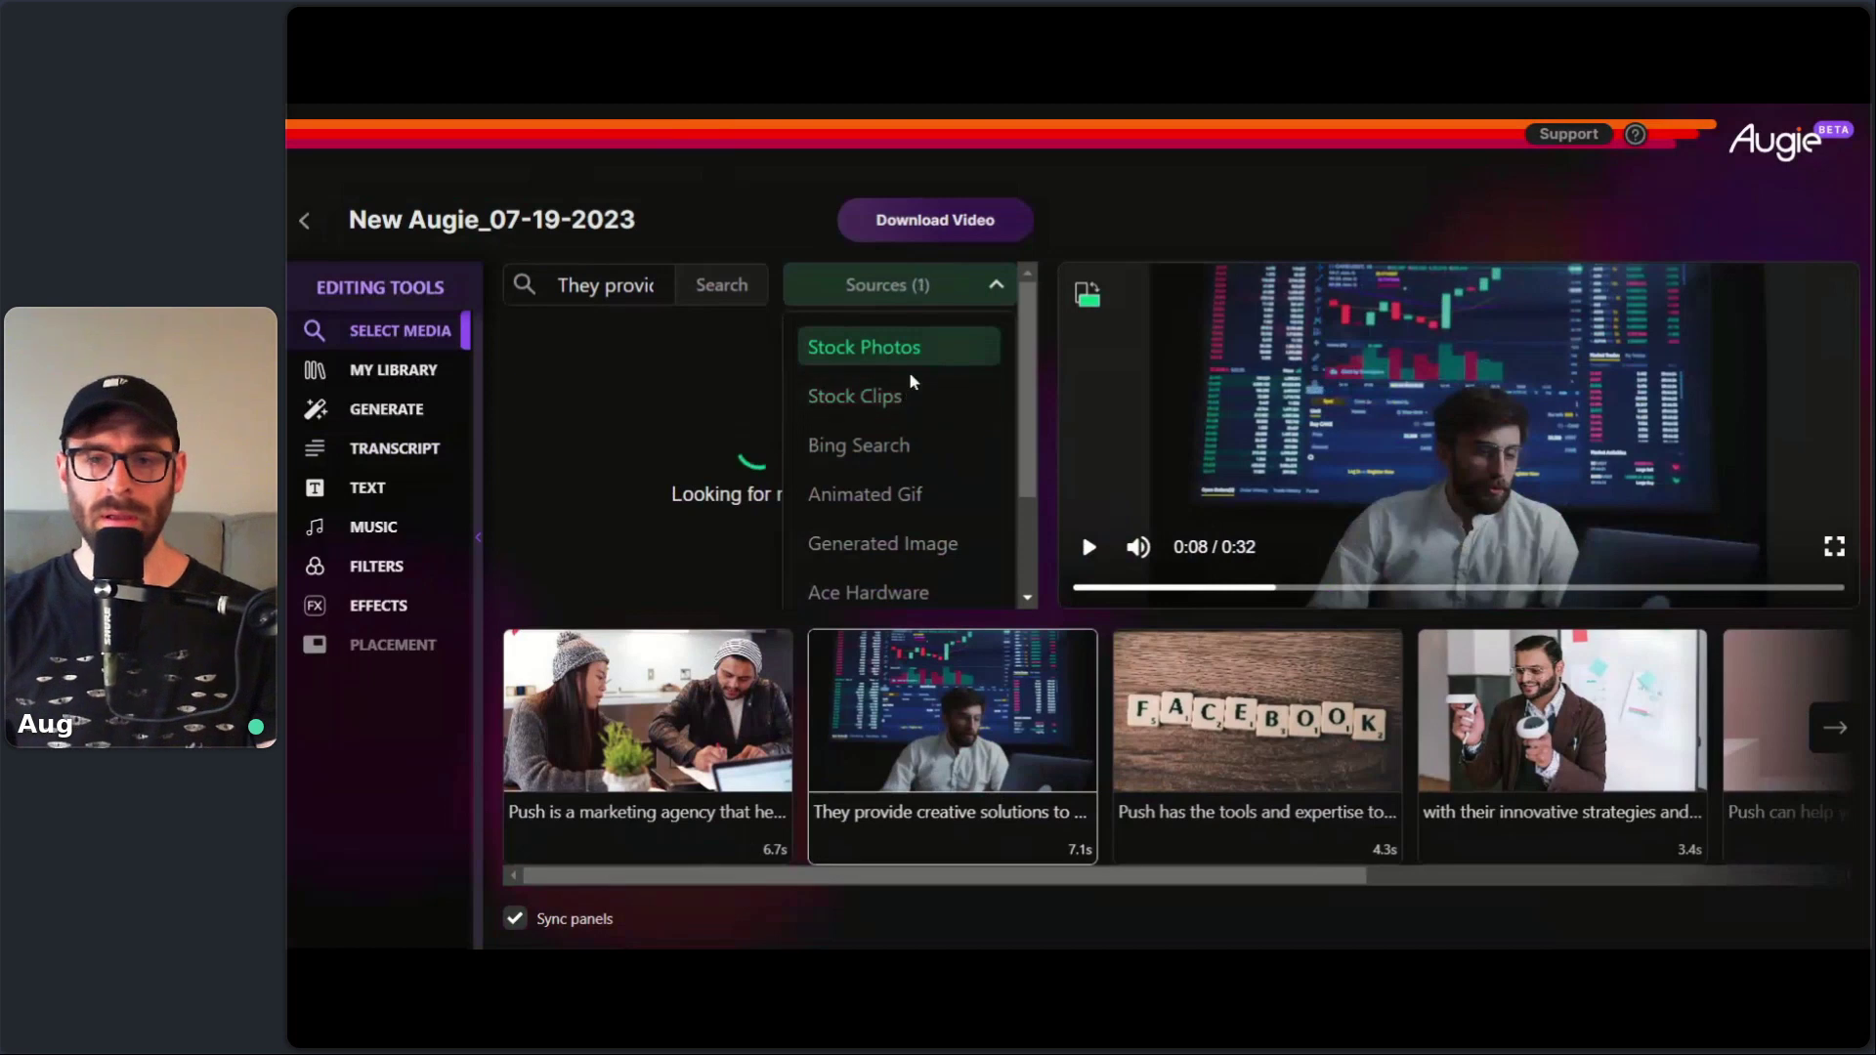
click(904, 357)
click(887, 398)
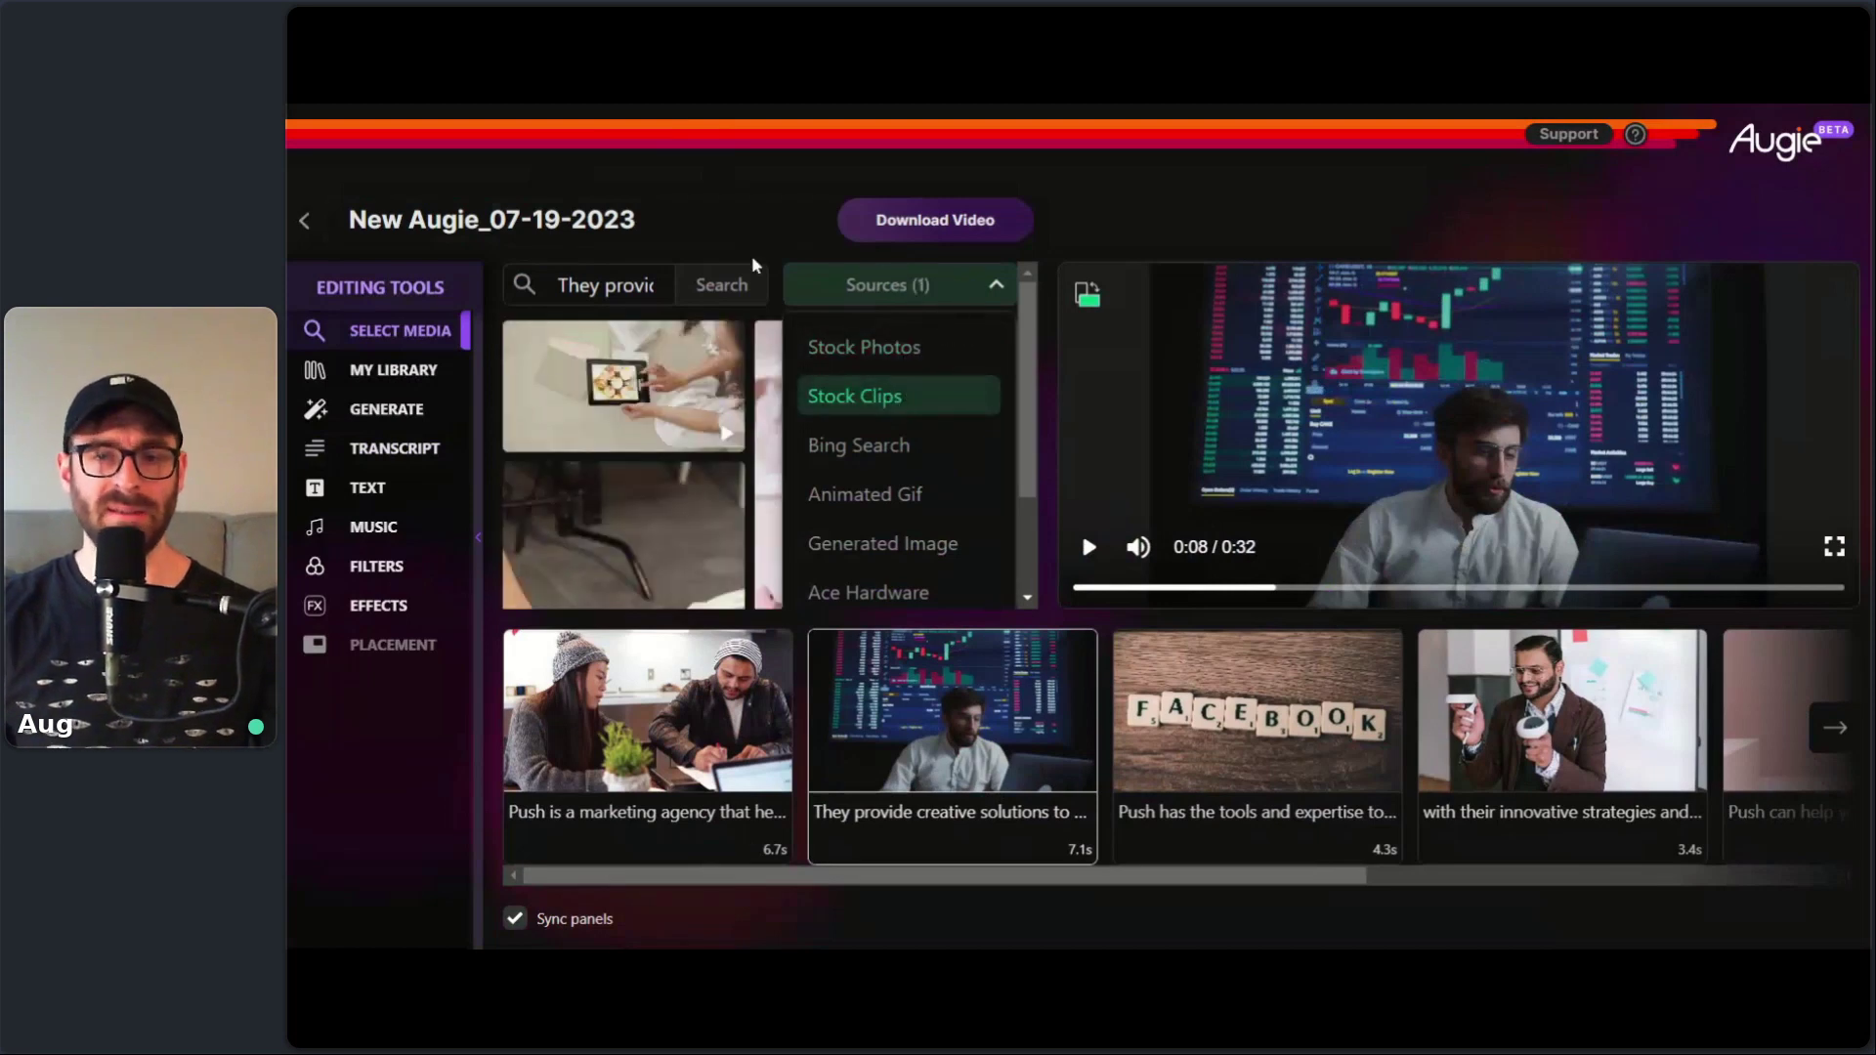
click(660, 285)
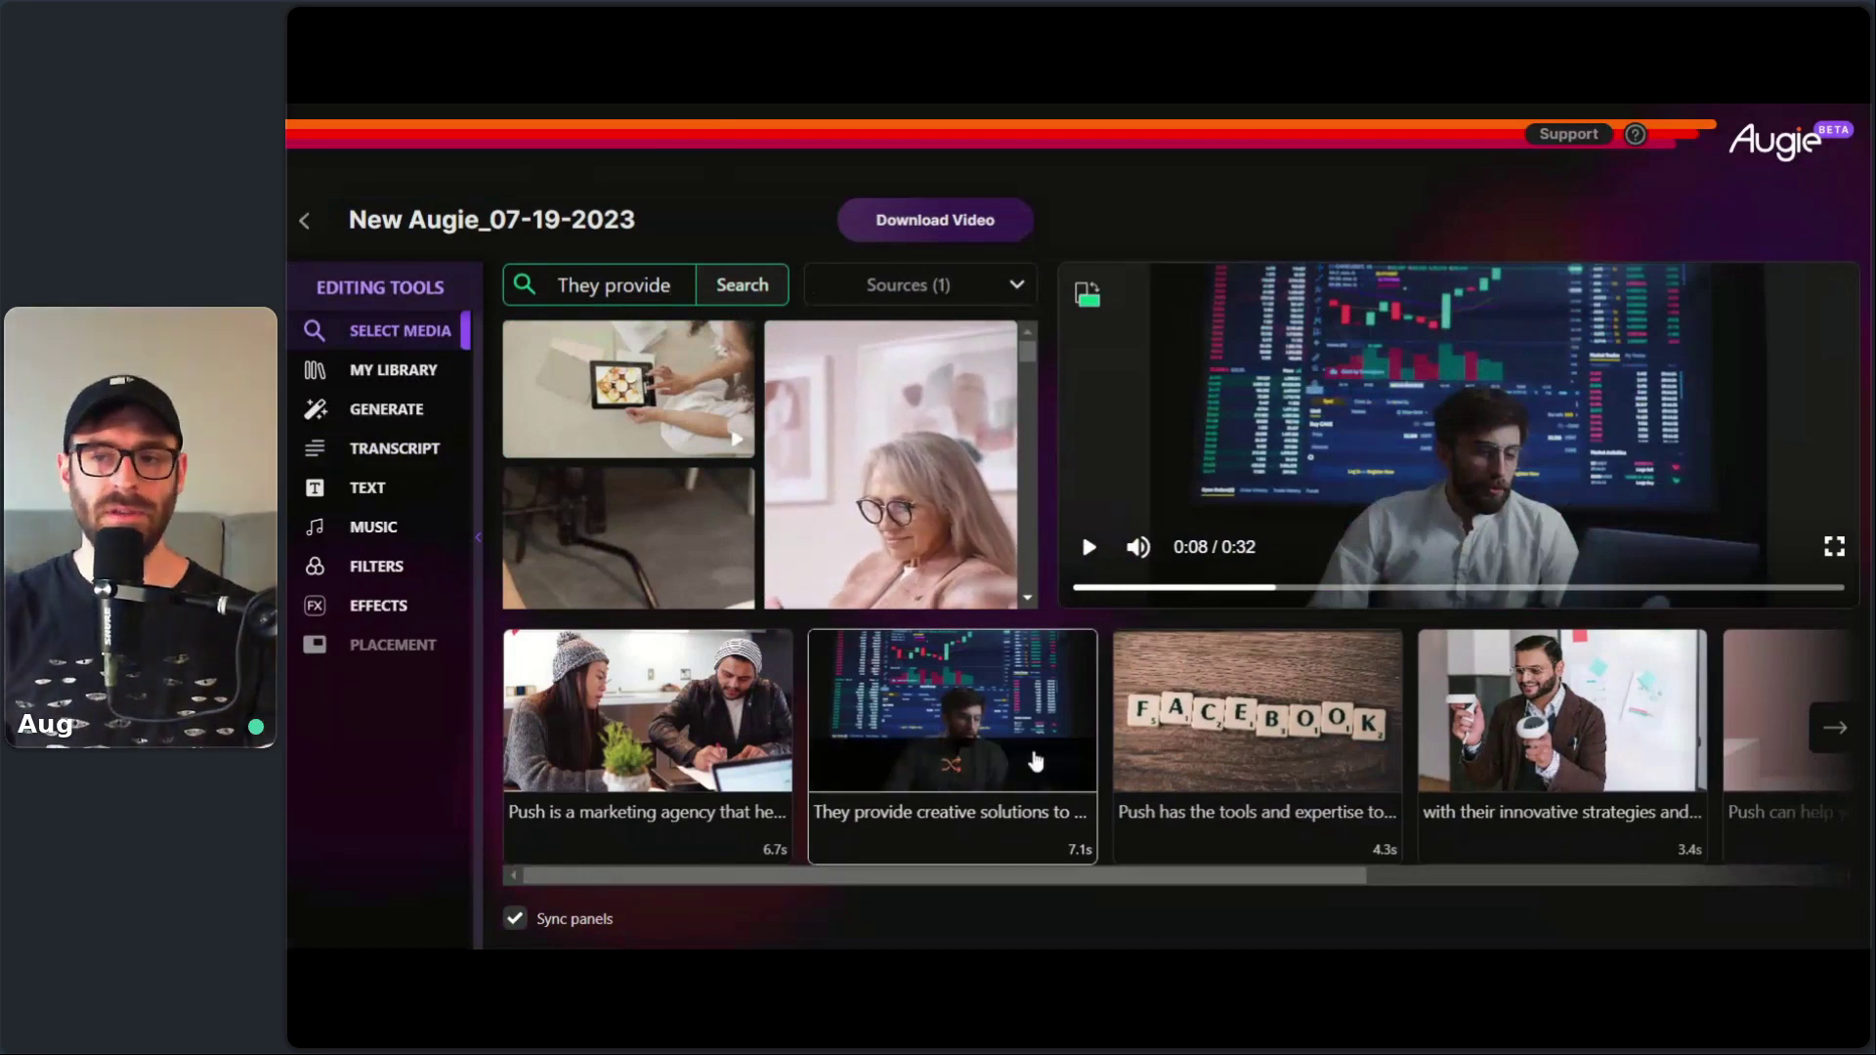
- Check which transcript passage the second shot covers, and return to its suggested media
click(407, 436)
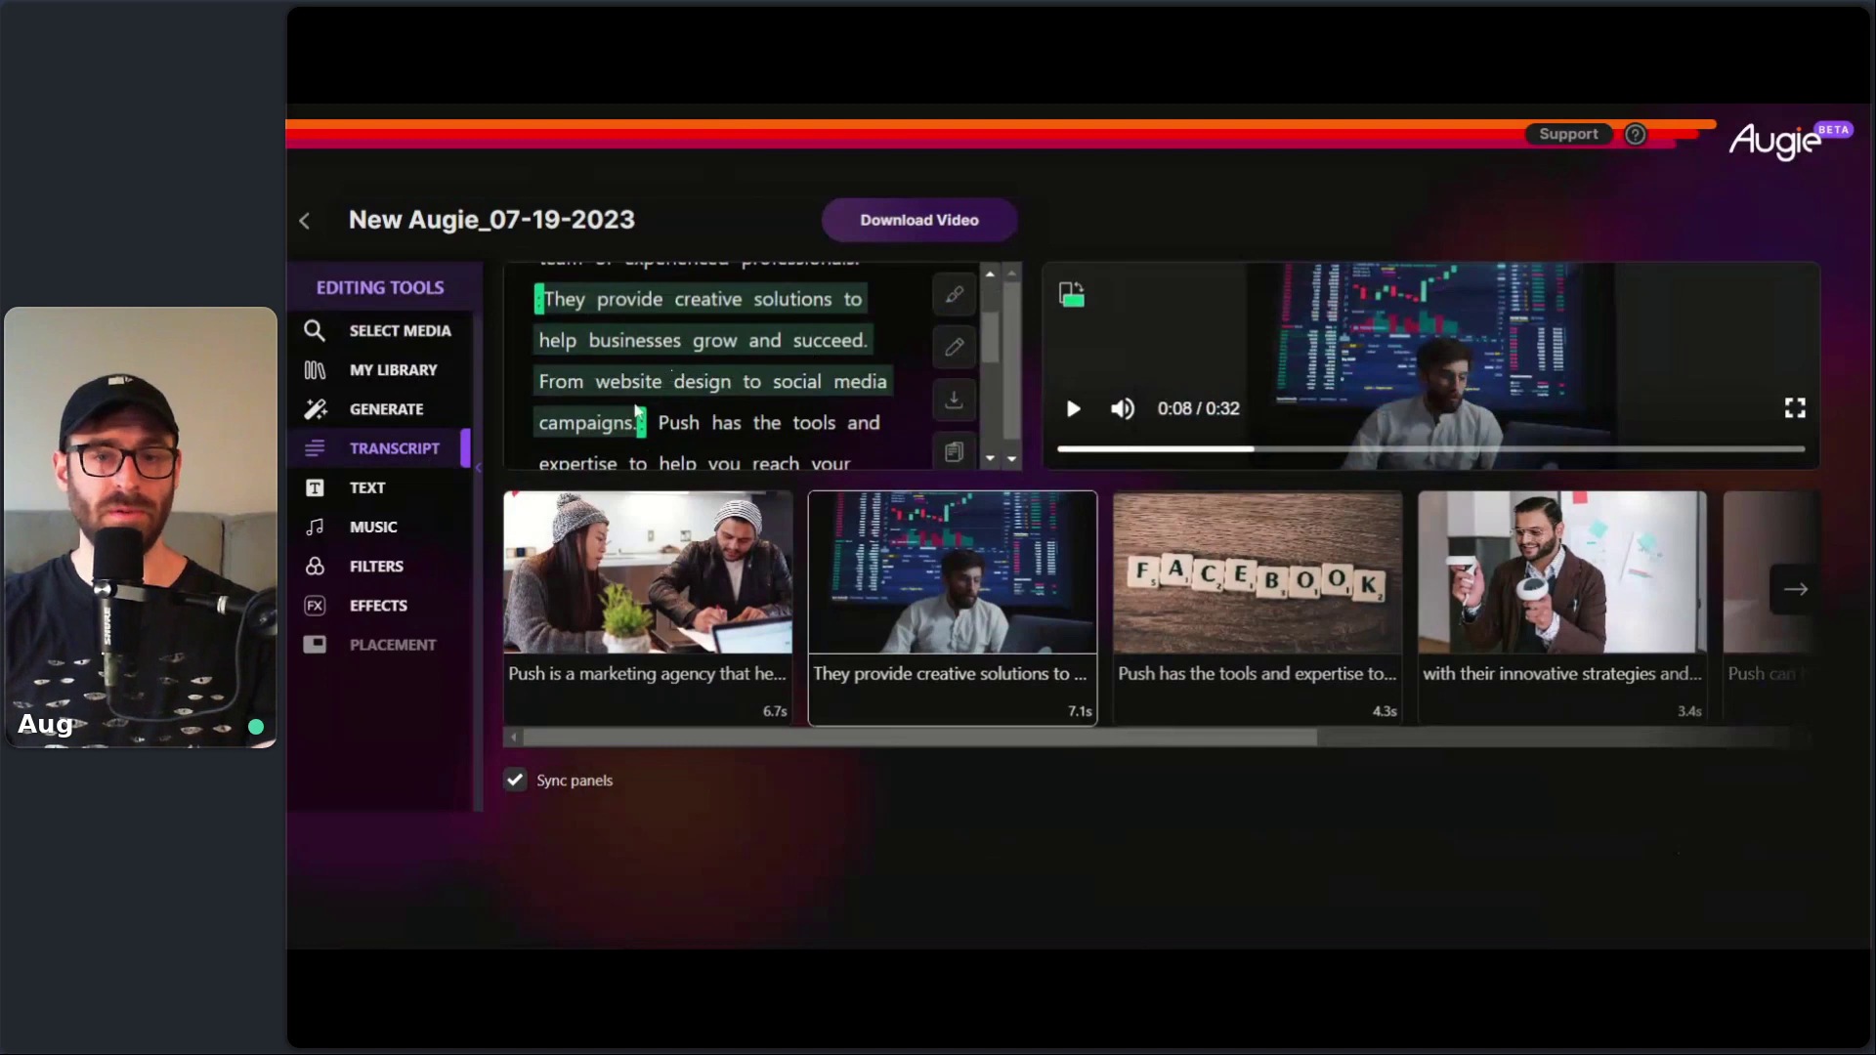
click(408, 338)
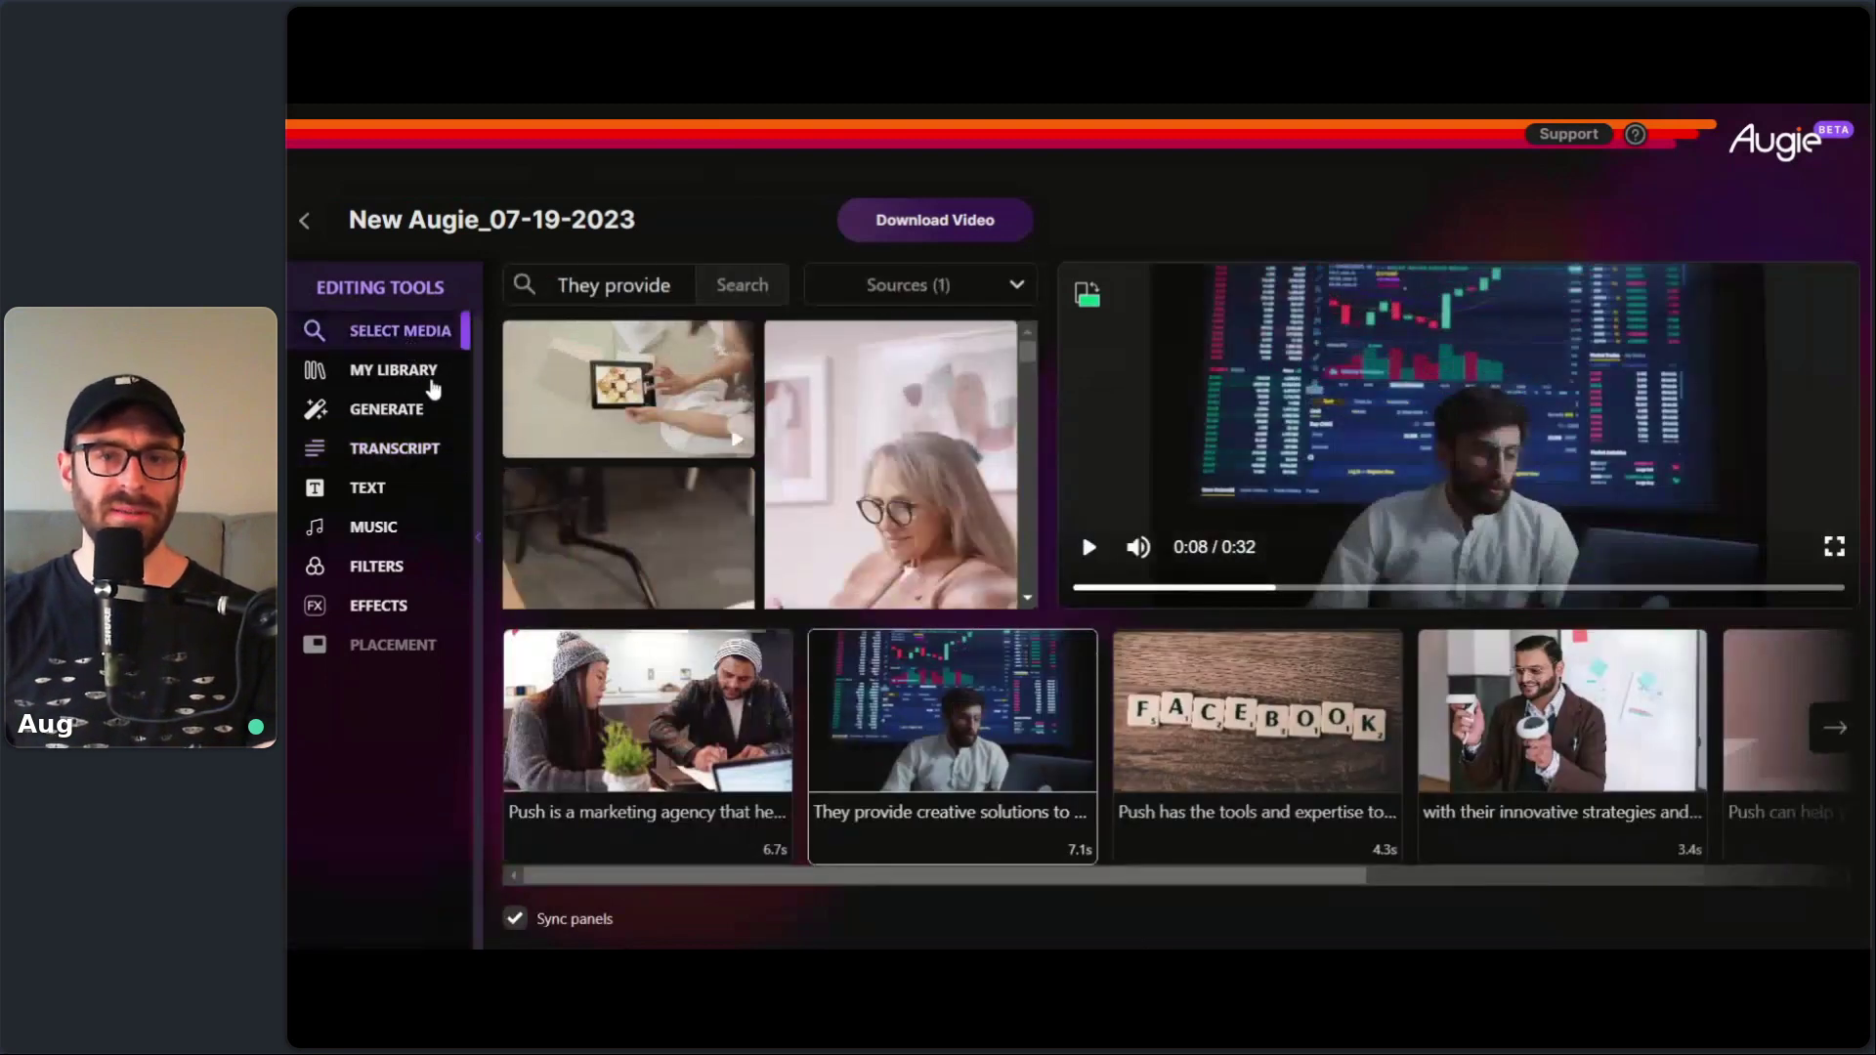
- Search the stock clips for "growing our business" as replacement media for the second shot
drag(672, 284, 557, 284)
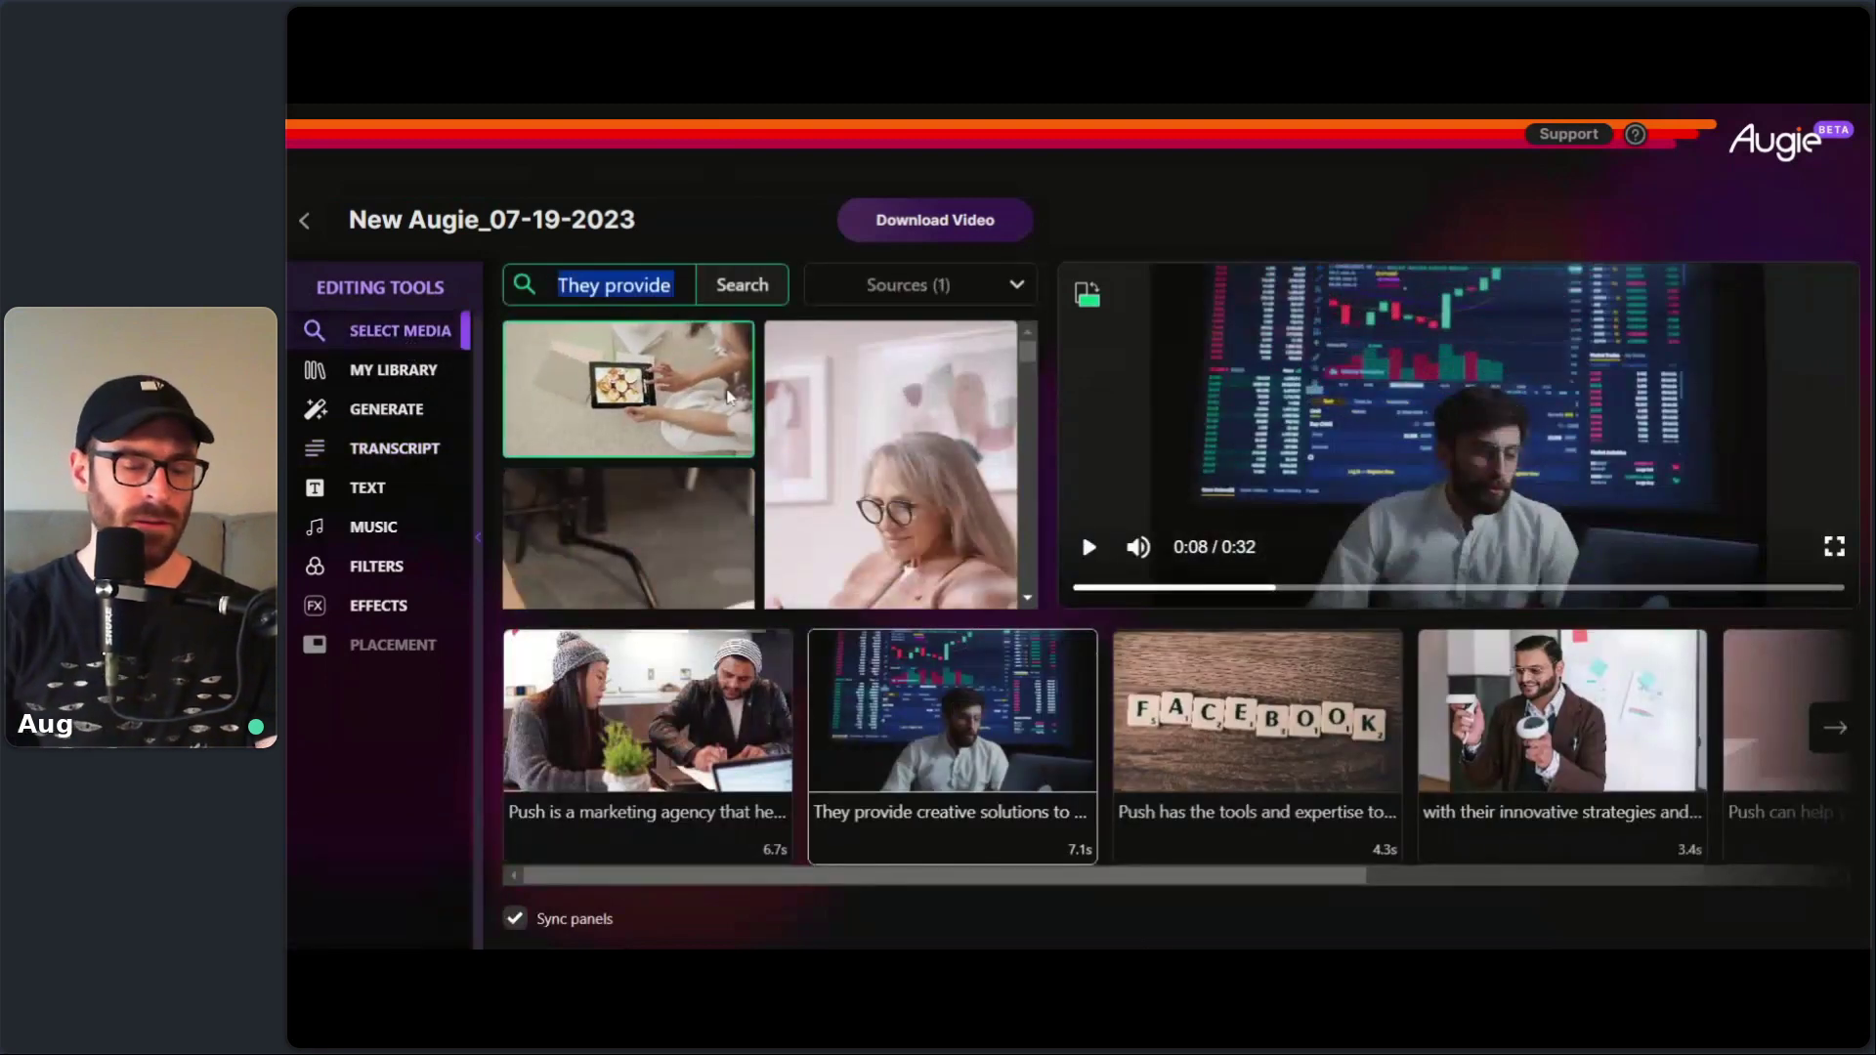
text(growin)
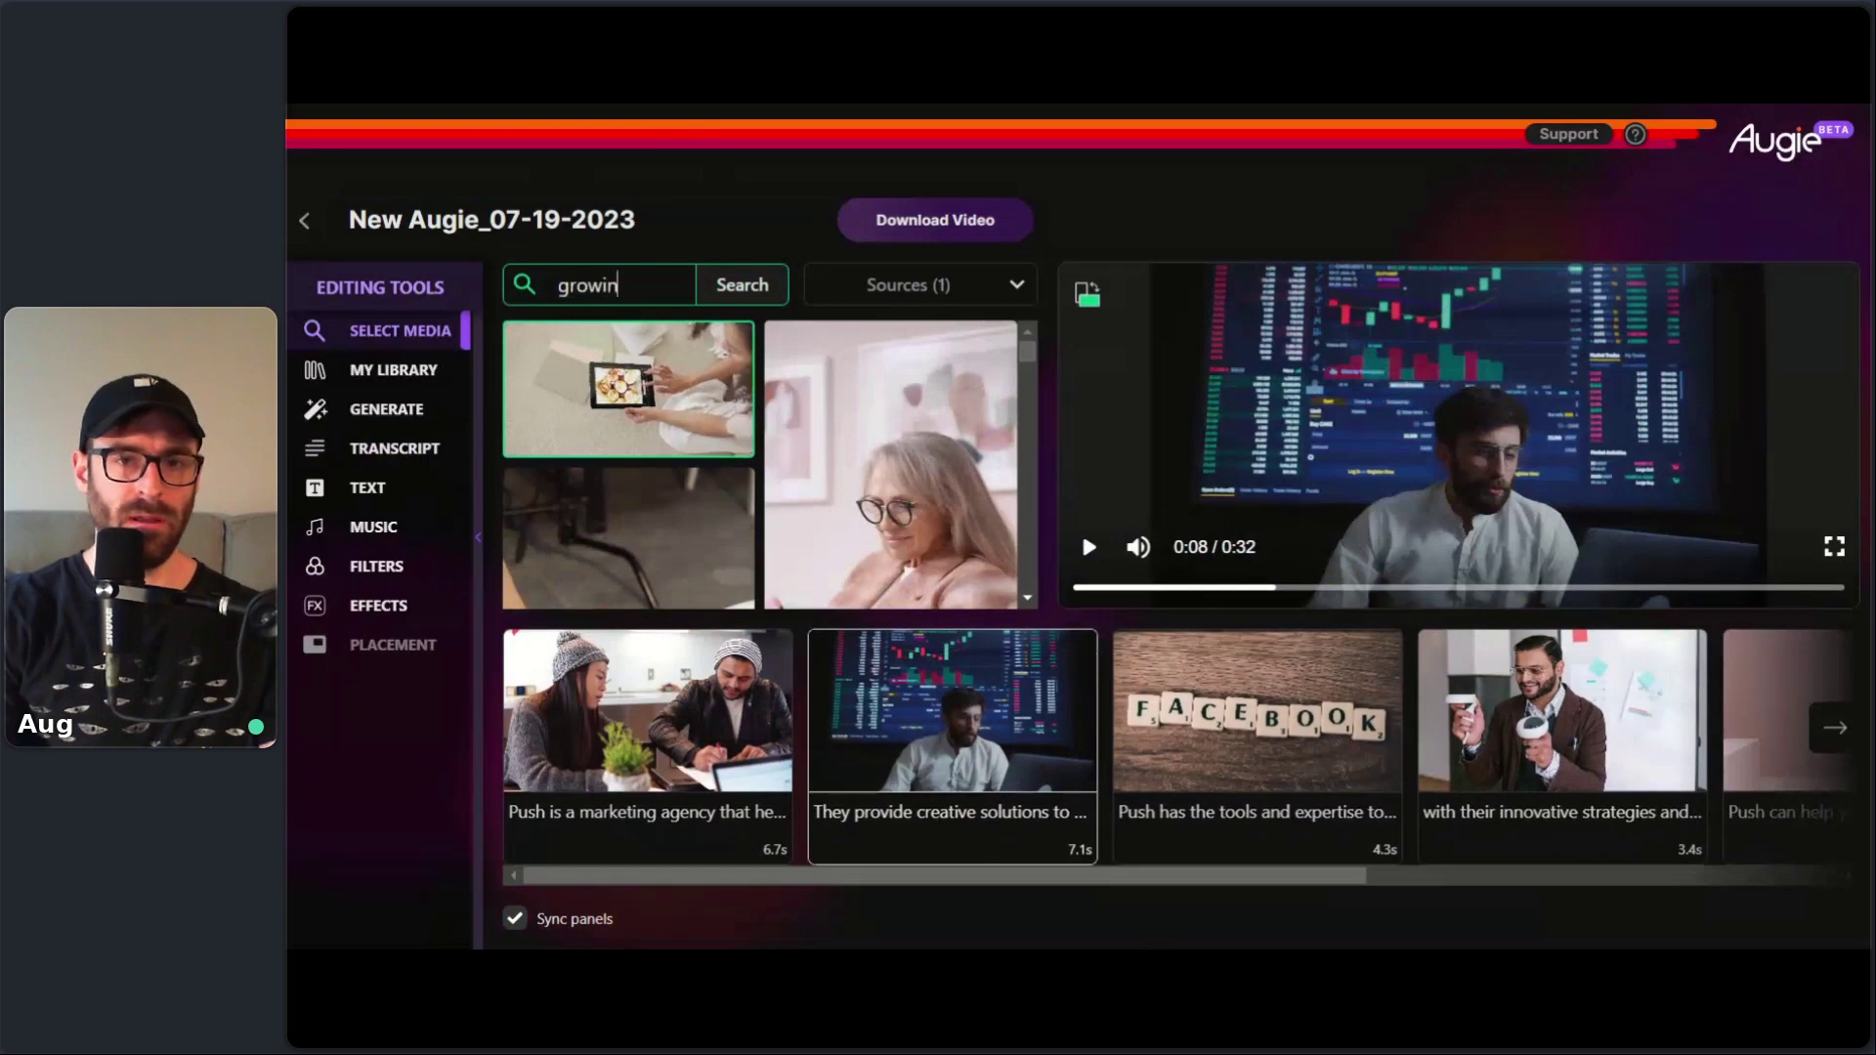
text(g our business)
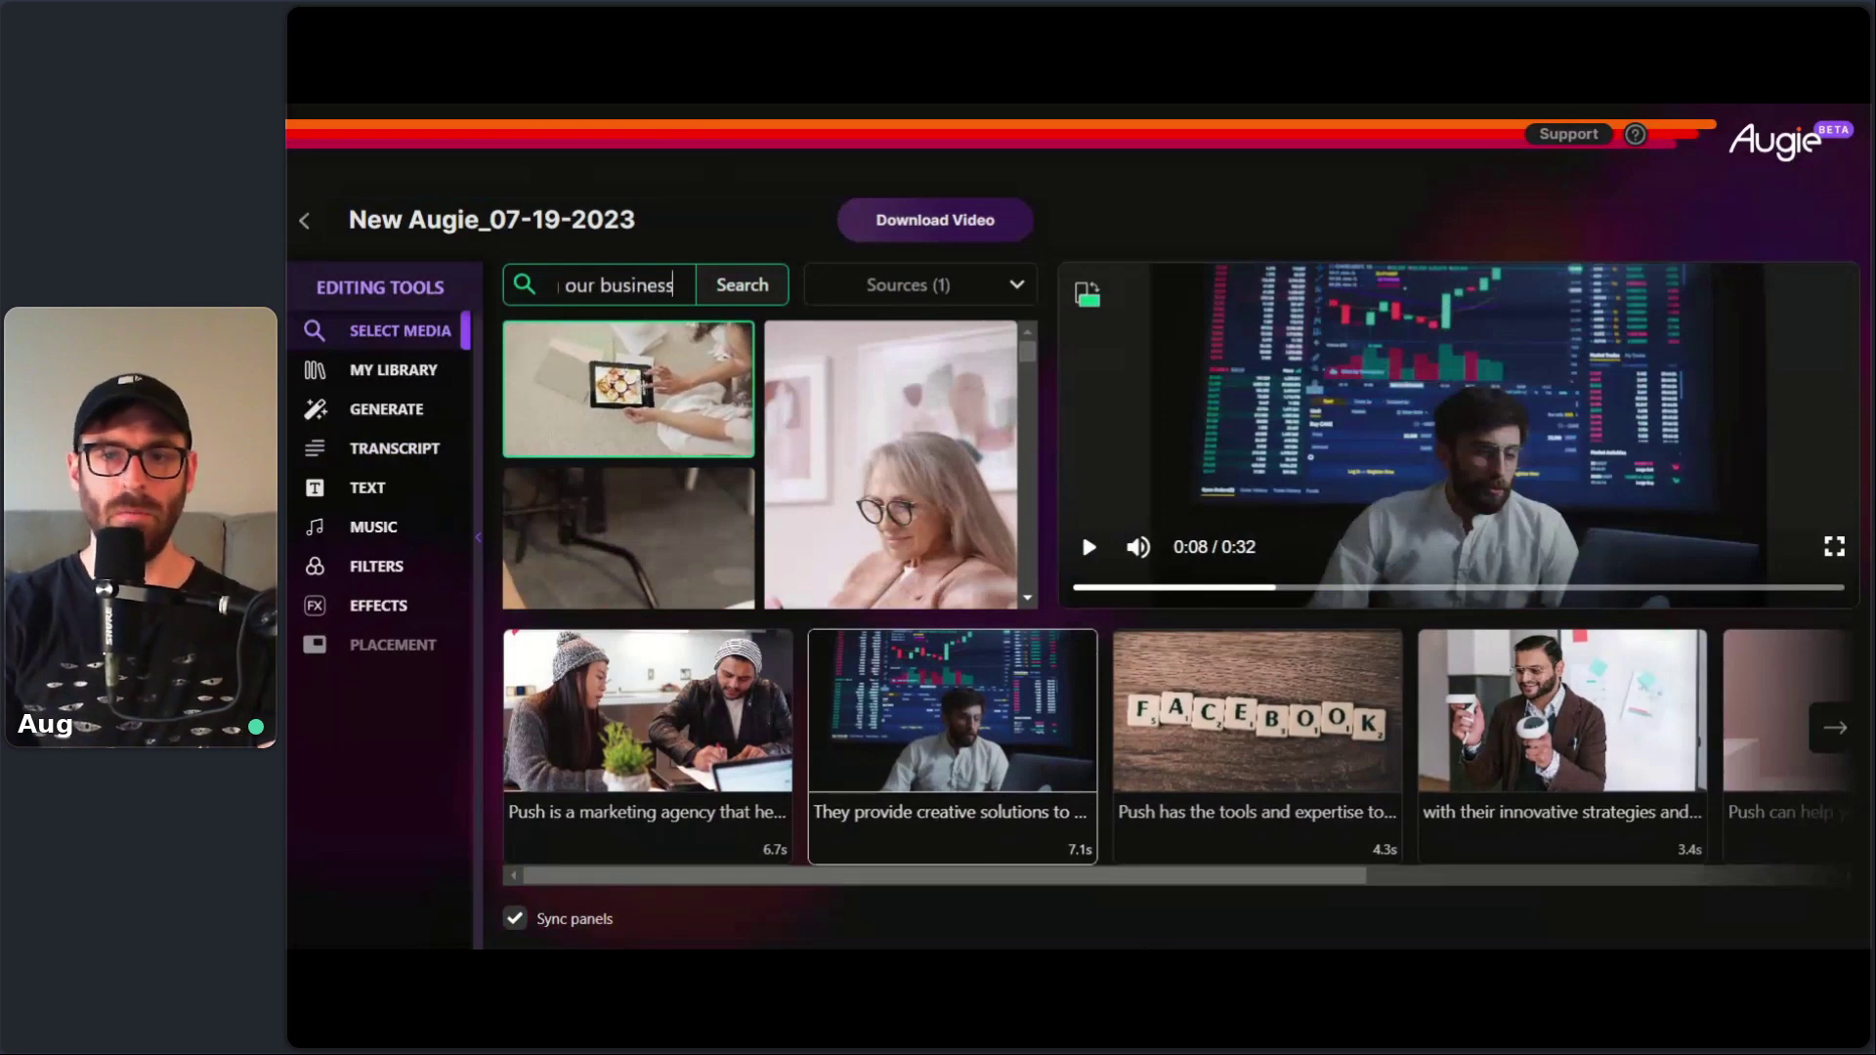
key(Return)
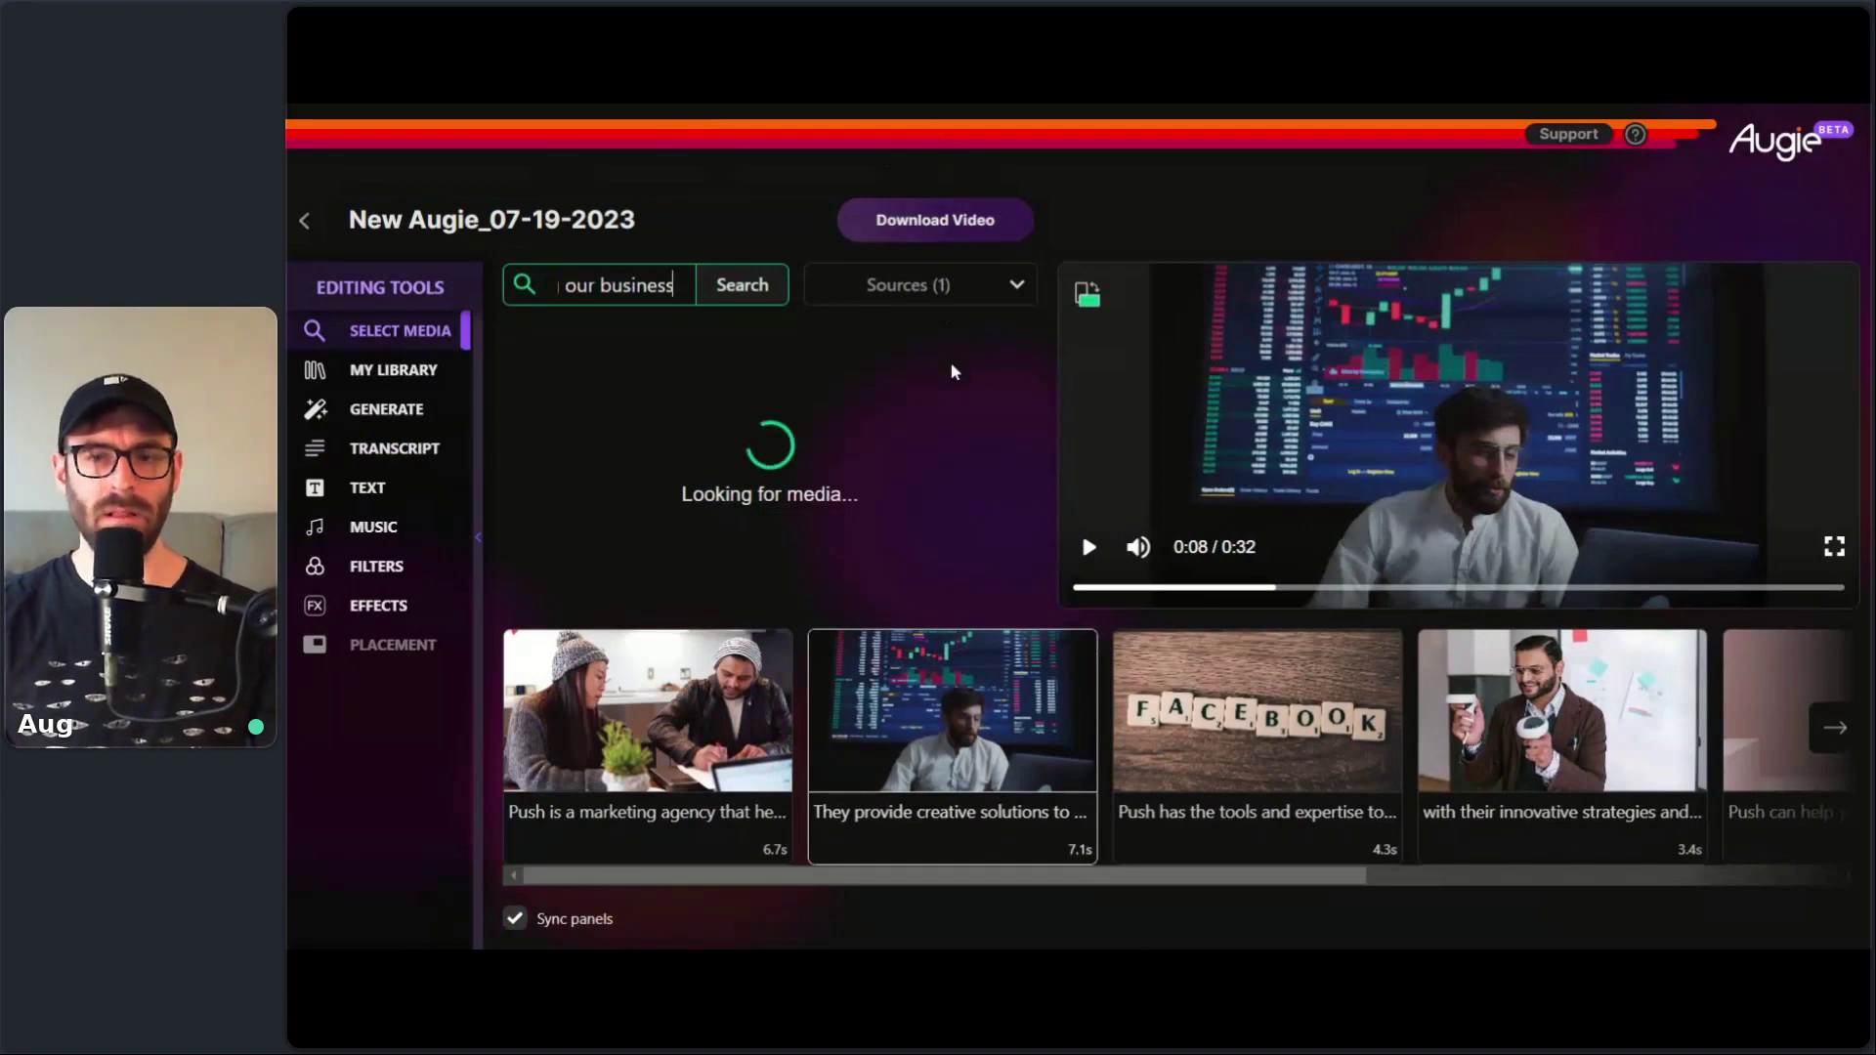
click(803, 105)
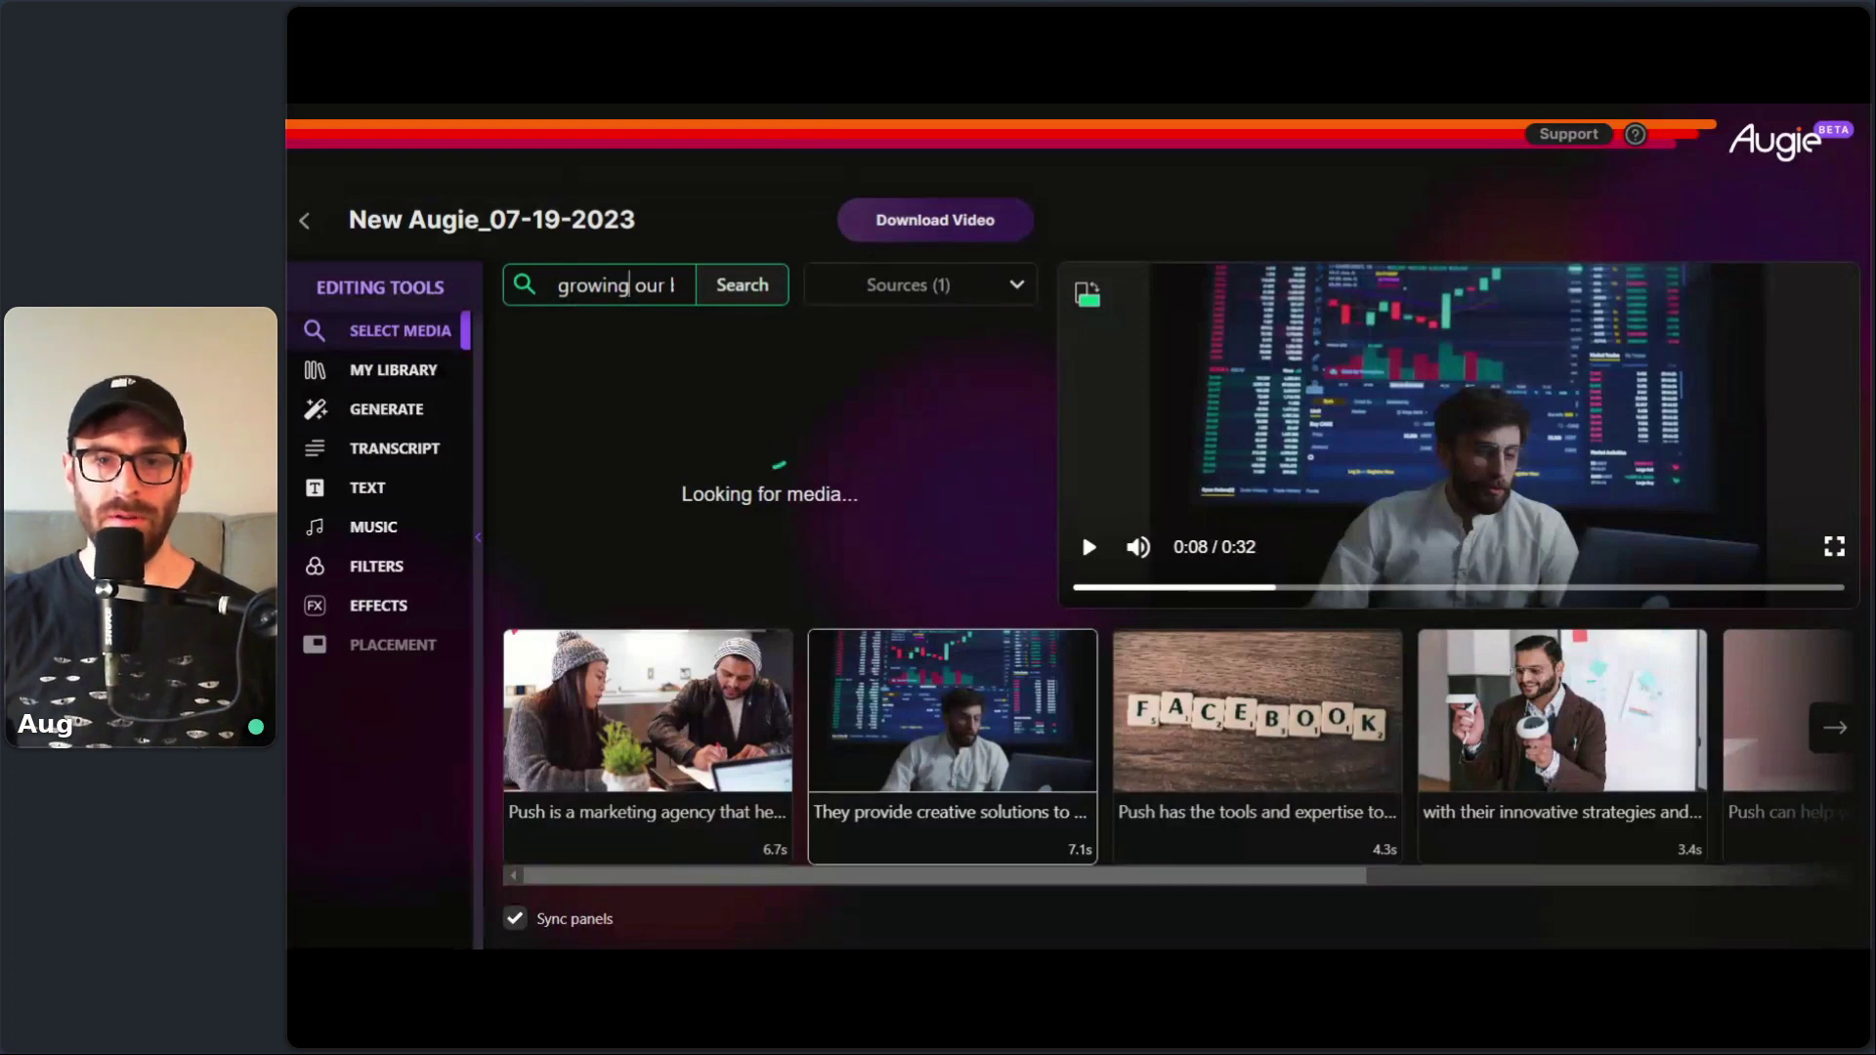
- Replace the media search text with "busi"
triple_click(629, 285)
key(End)
key(BackSpace)
key(BackSpace)
key(BackSpace)
key(BackSpace)
key(BackSpace)
key(BackSpace)
key(BackSpace)
key(BackSpace)
key(BackSpace)
key(BackSpace)
key(BackSpace)
key(BackSpace)
key(BackSpace)
key(BackSpace)
key(BackSpace)
key(BackSpace)
key(BackSpace)
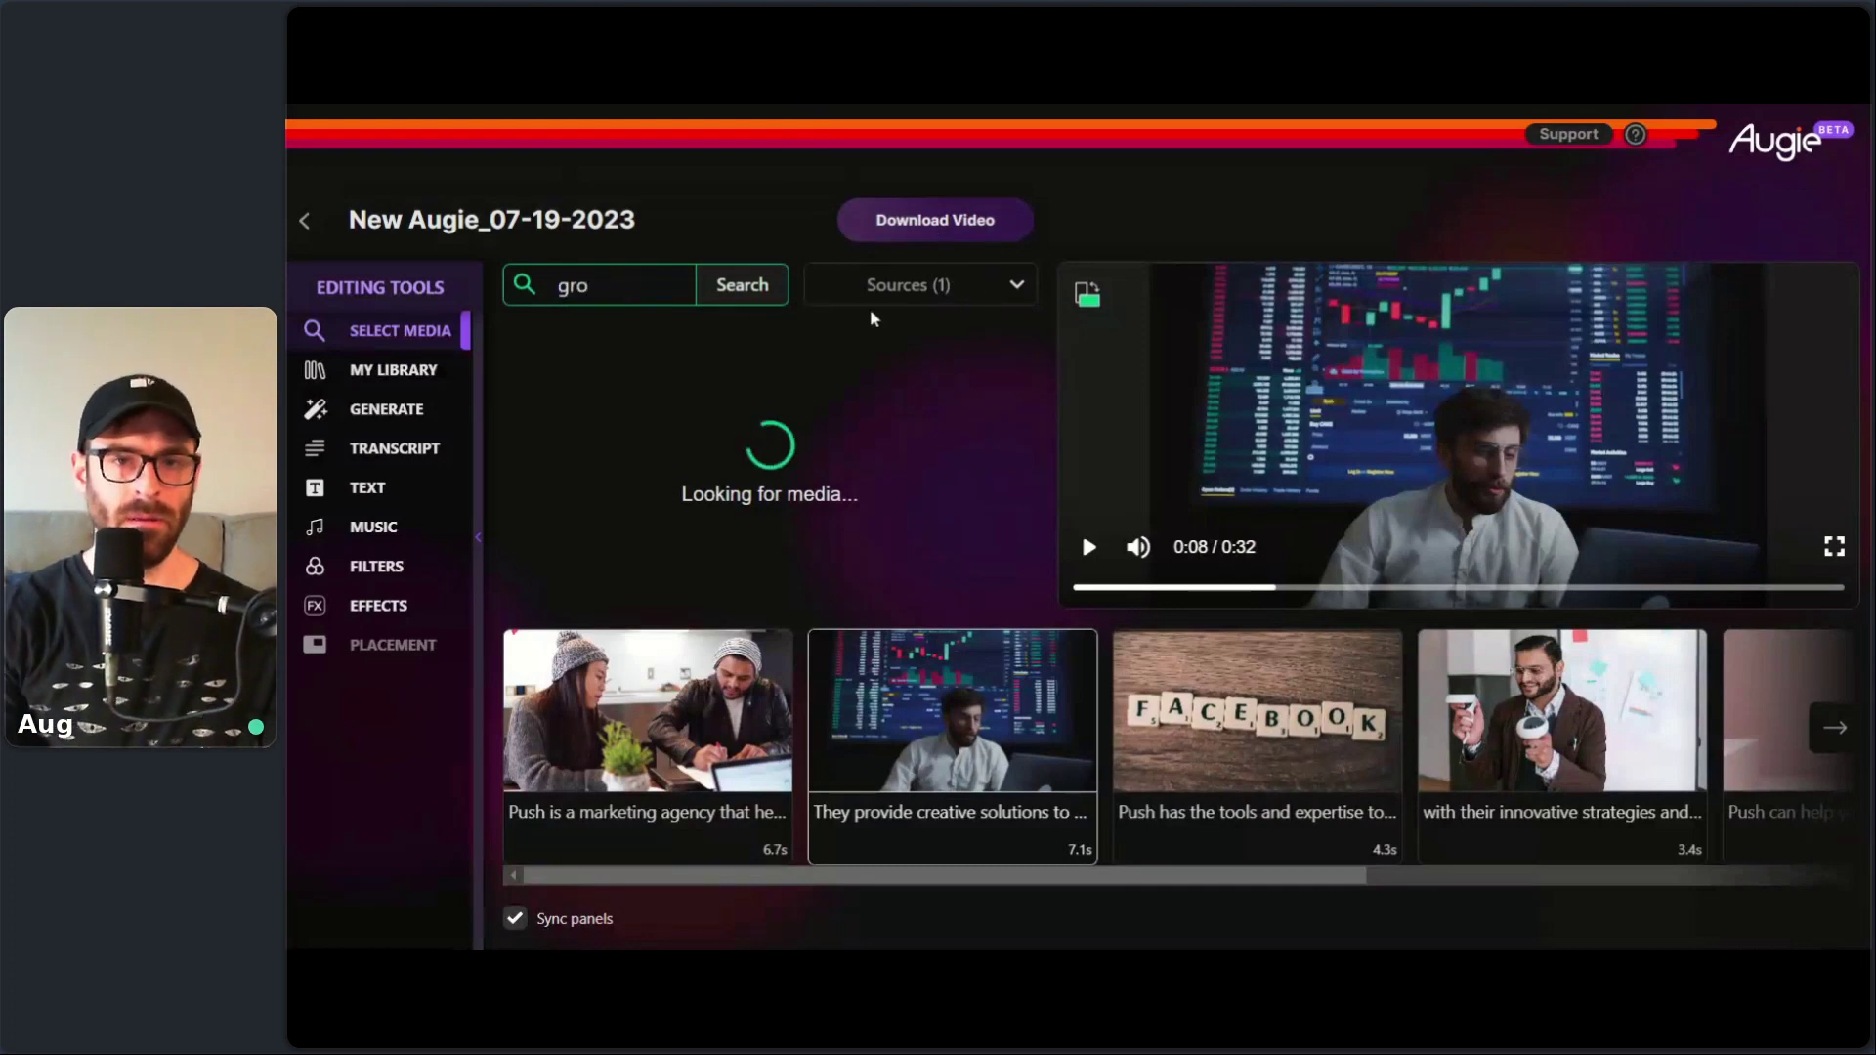
key(BackSpace)
key(BackSpace)
key(BackSpace)
text(busi)
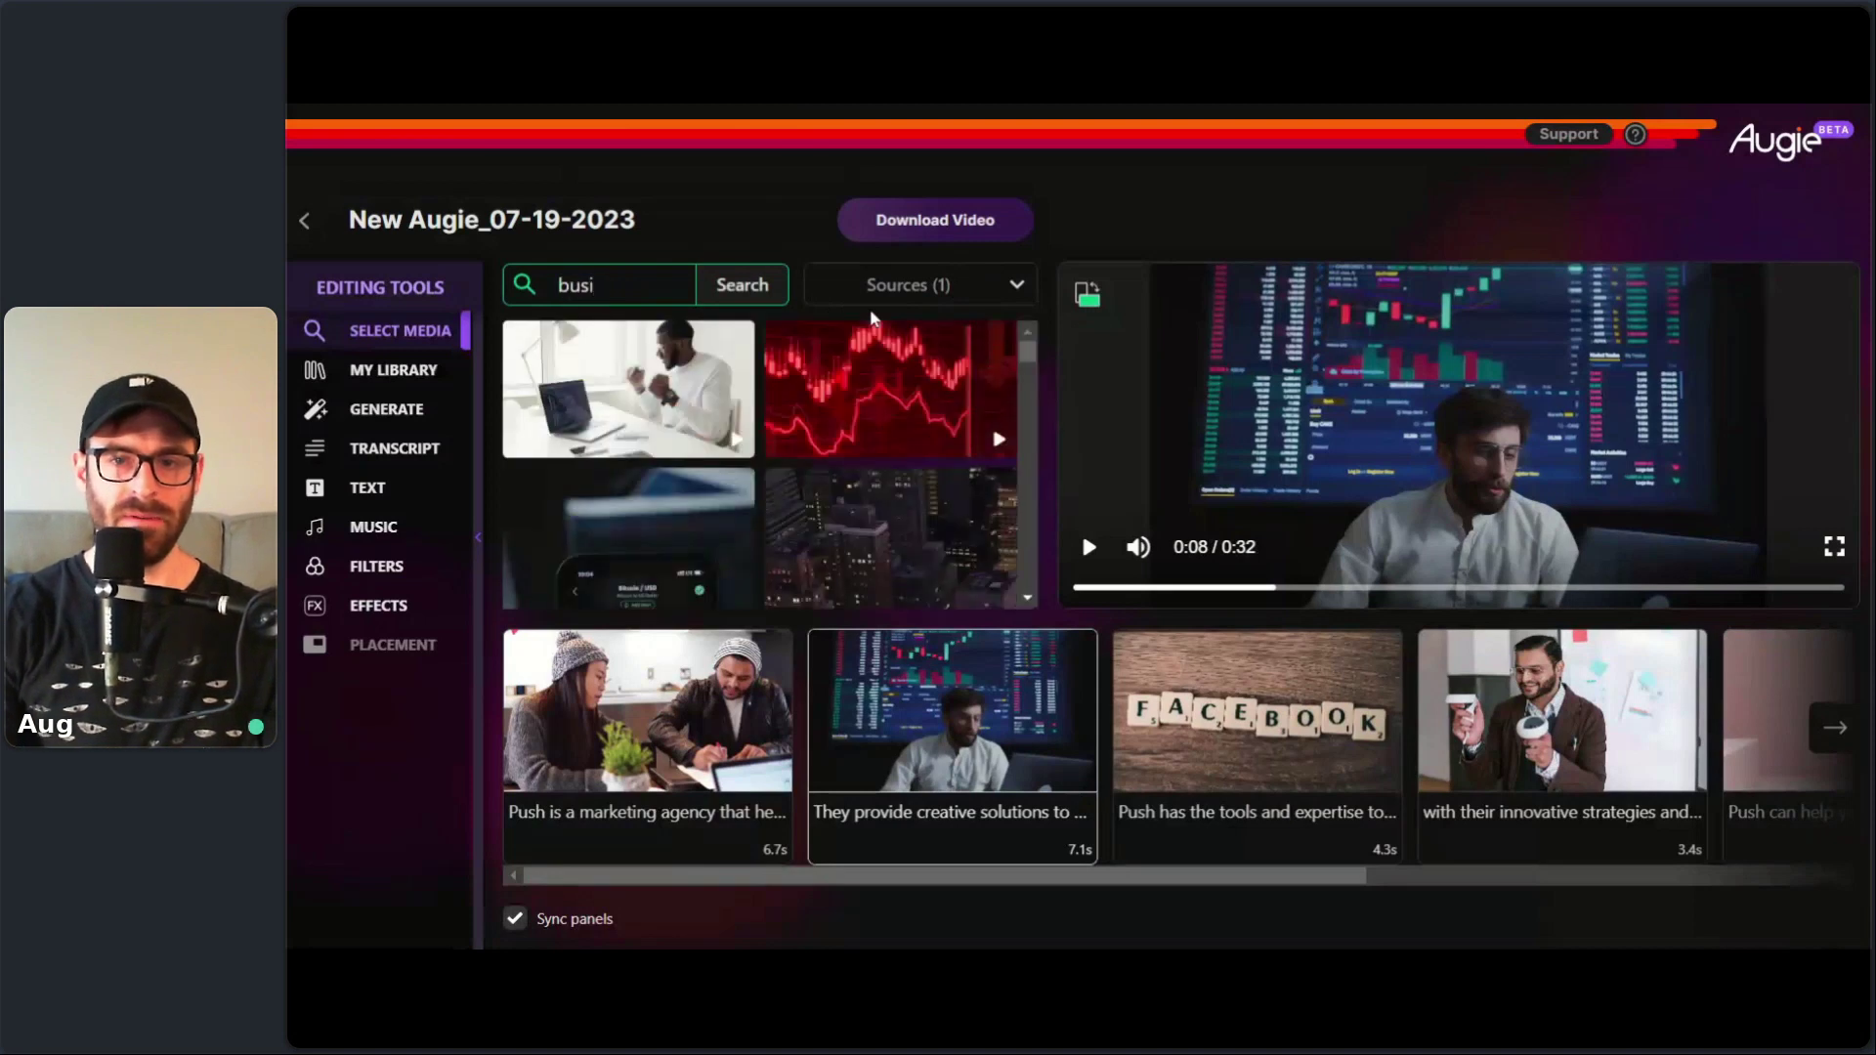
- Replace the second shot's media with the clip of hands typing on a laptop beside a coffee mug
scroll(1028, 362, down, 5)
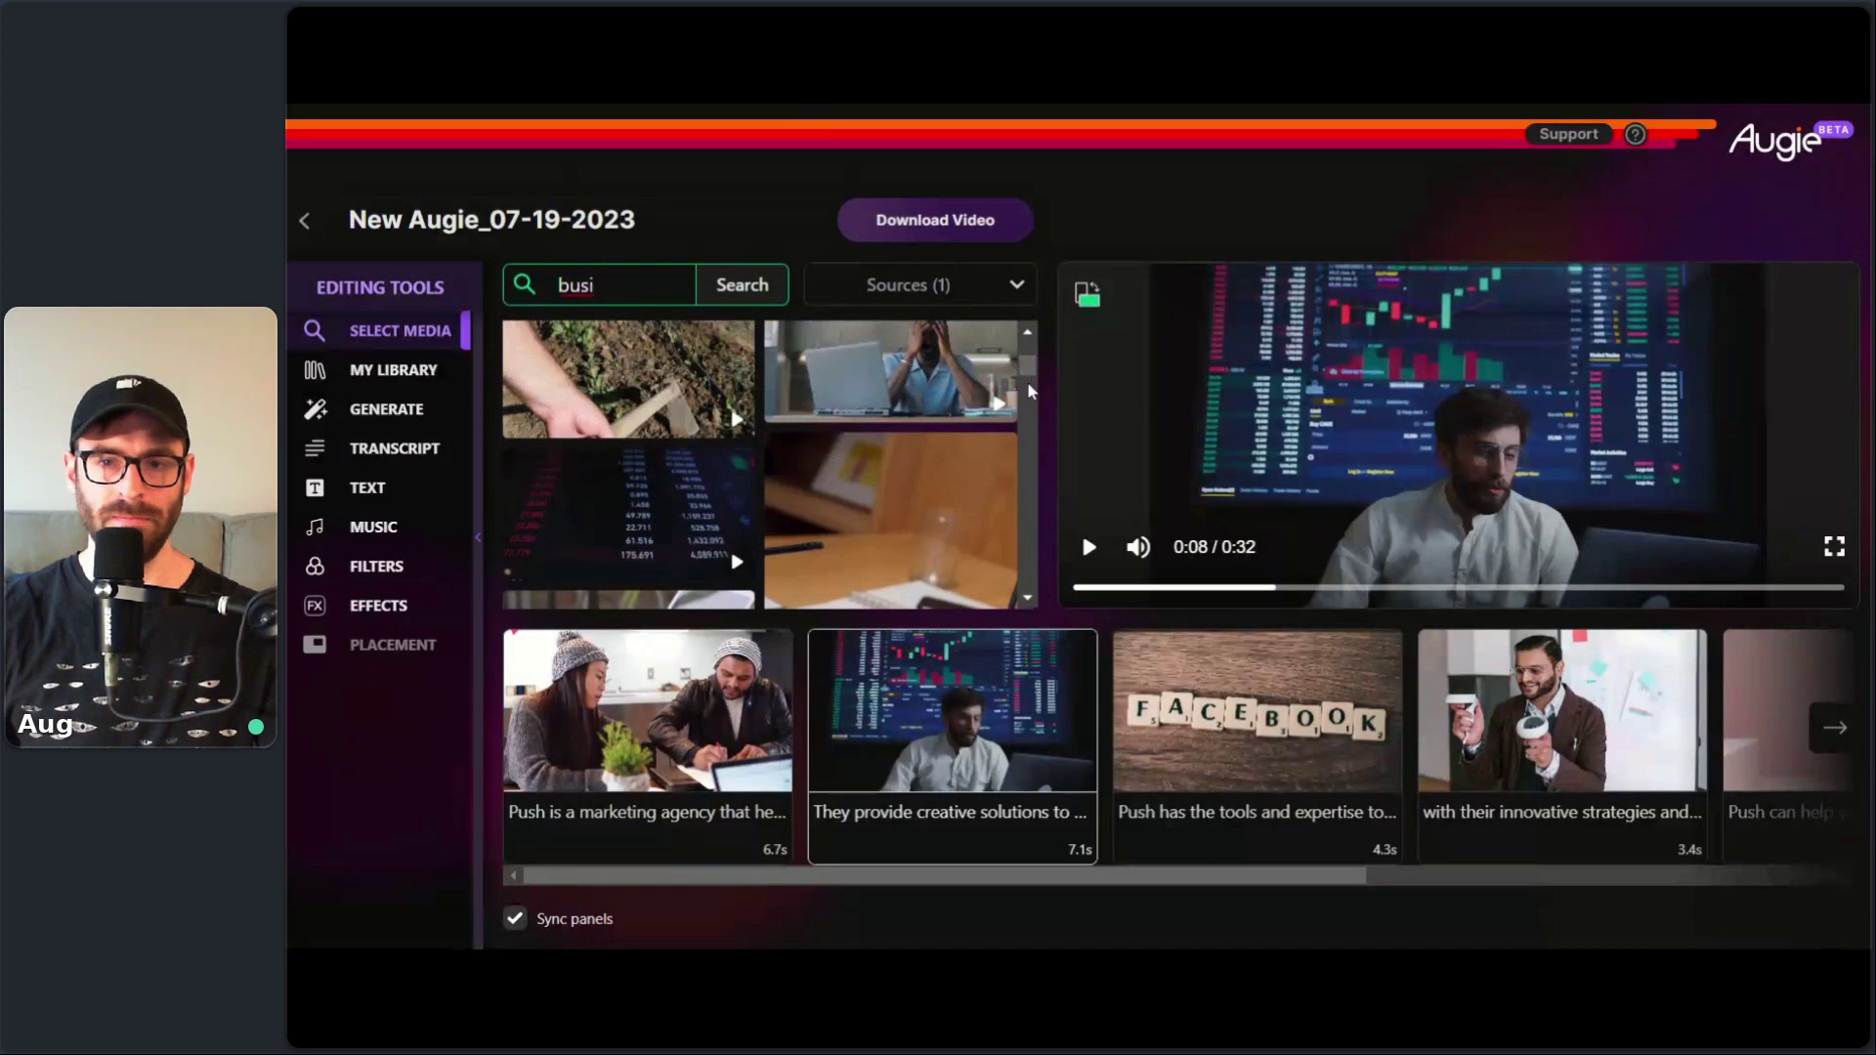
scroll(1018, 404, down, 4)
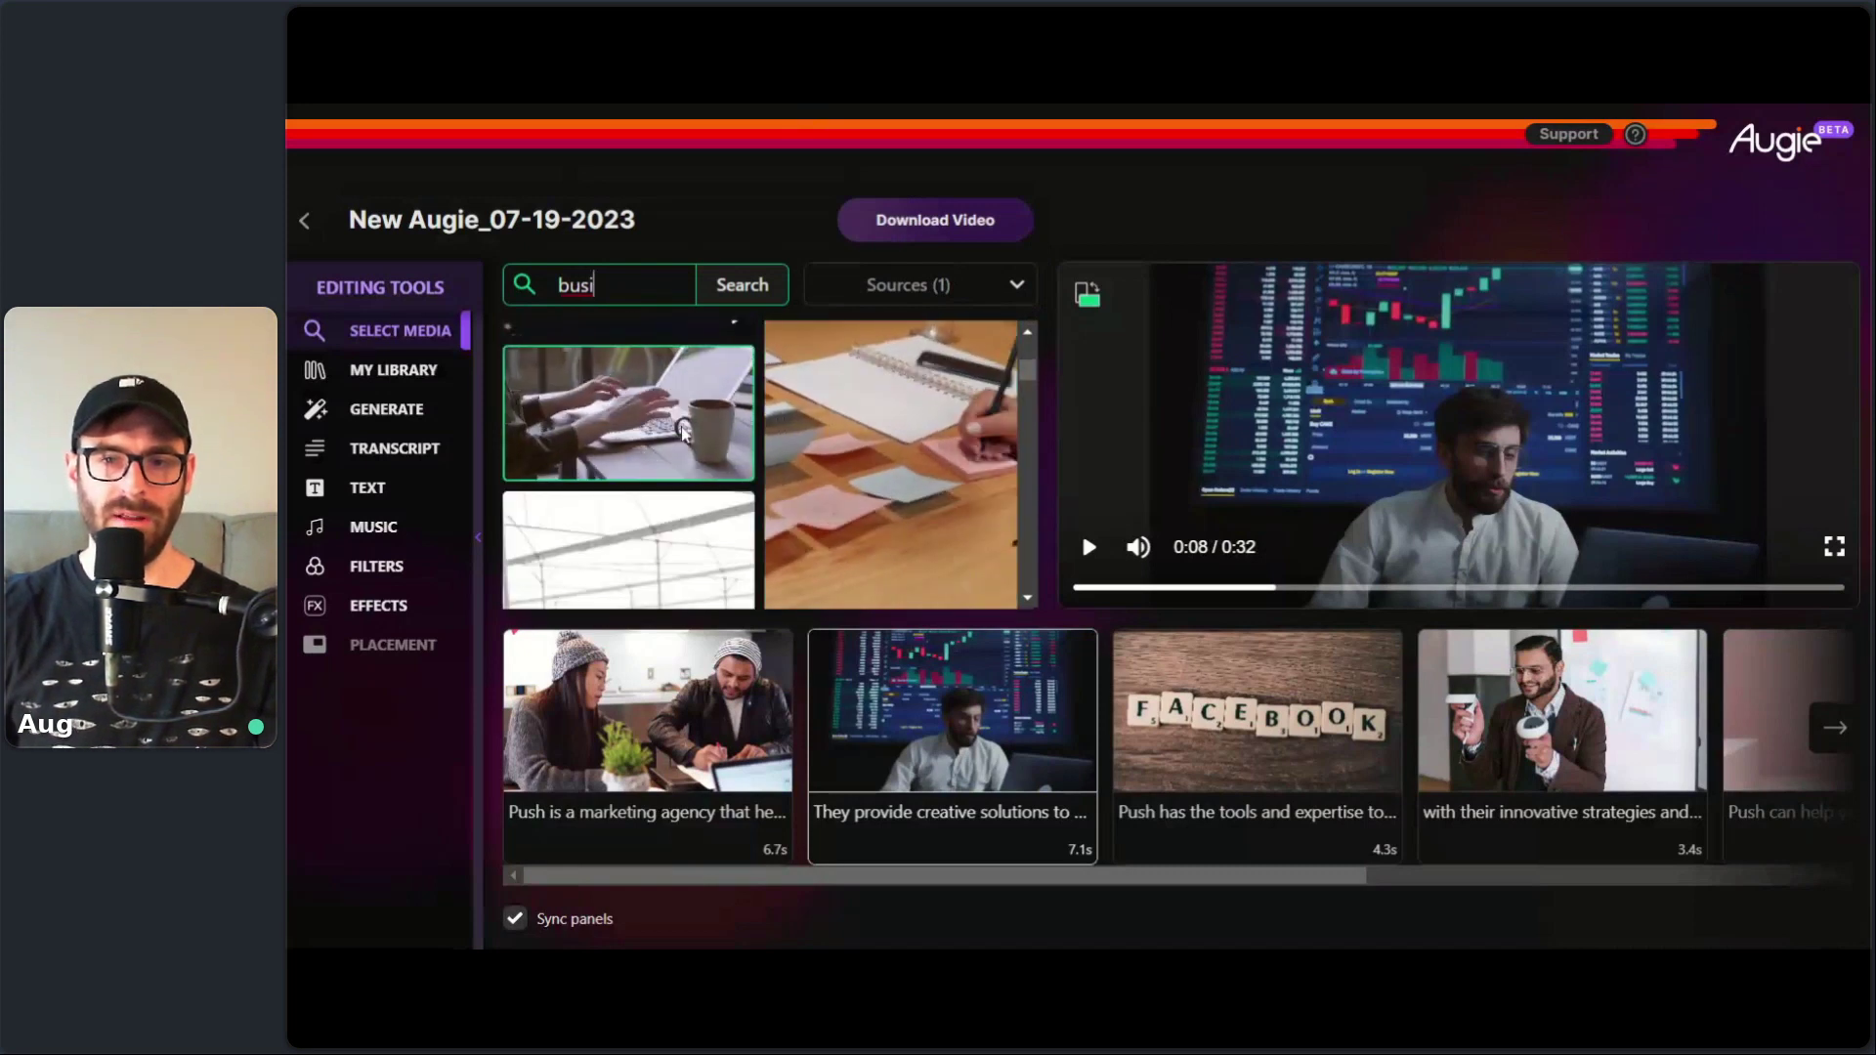
click(684, 433)
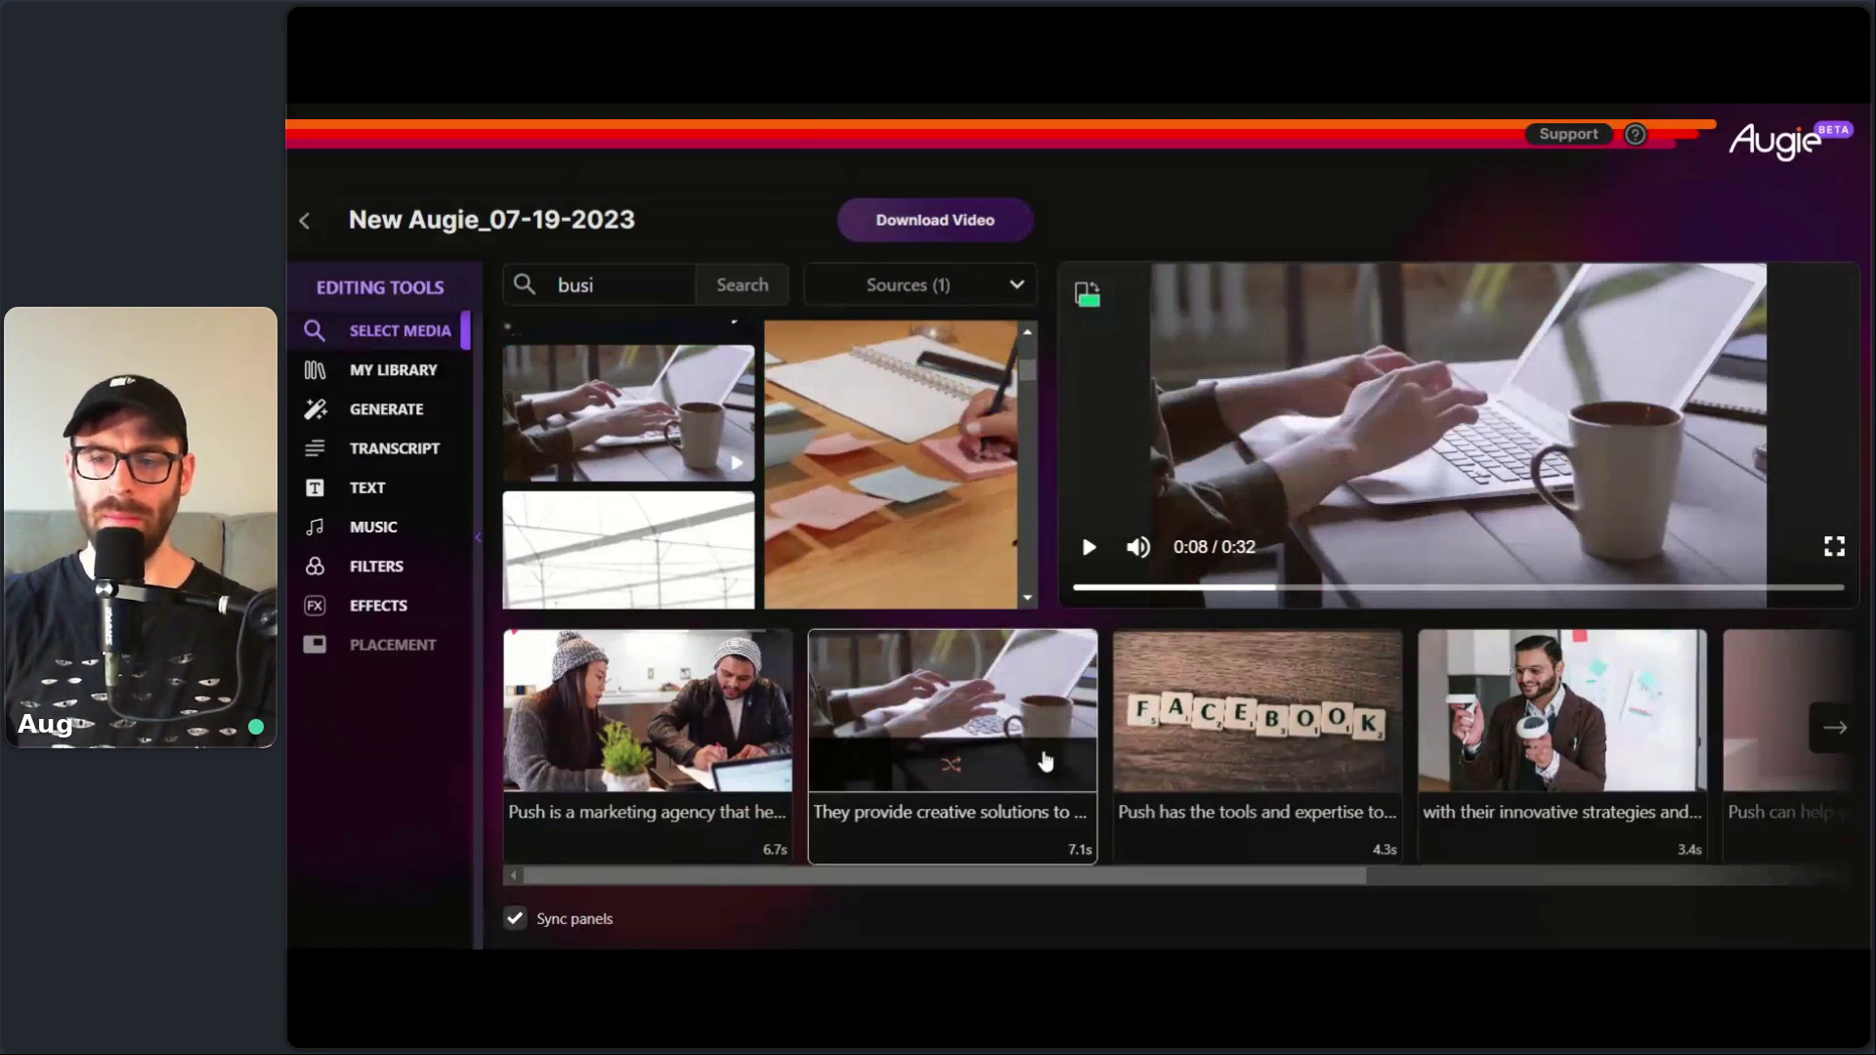
- Briefly play the second shot from its start in the preview to review its new clip
click(1045, 761)
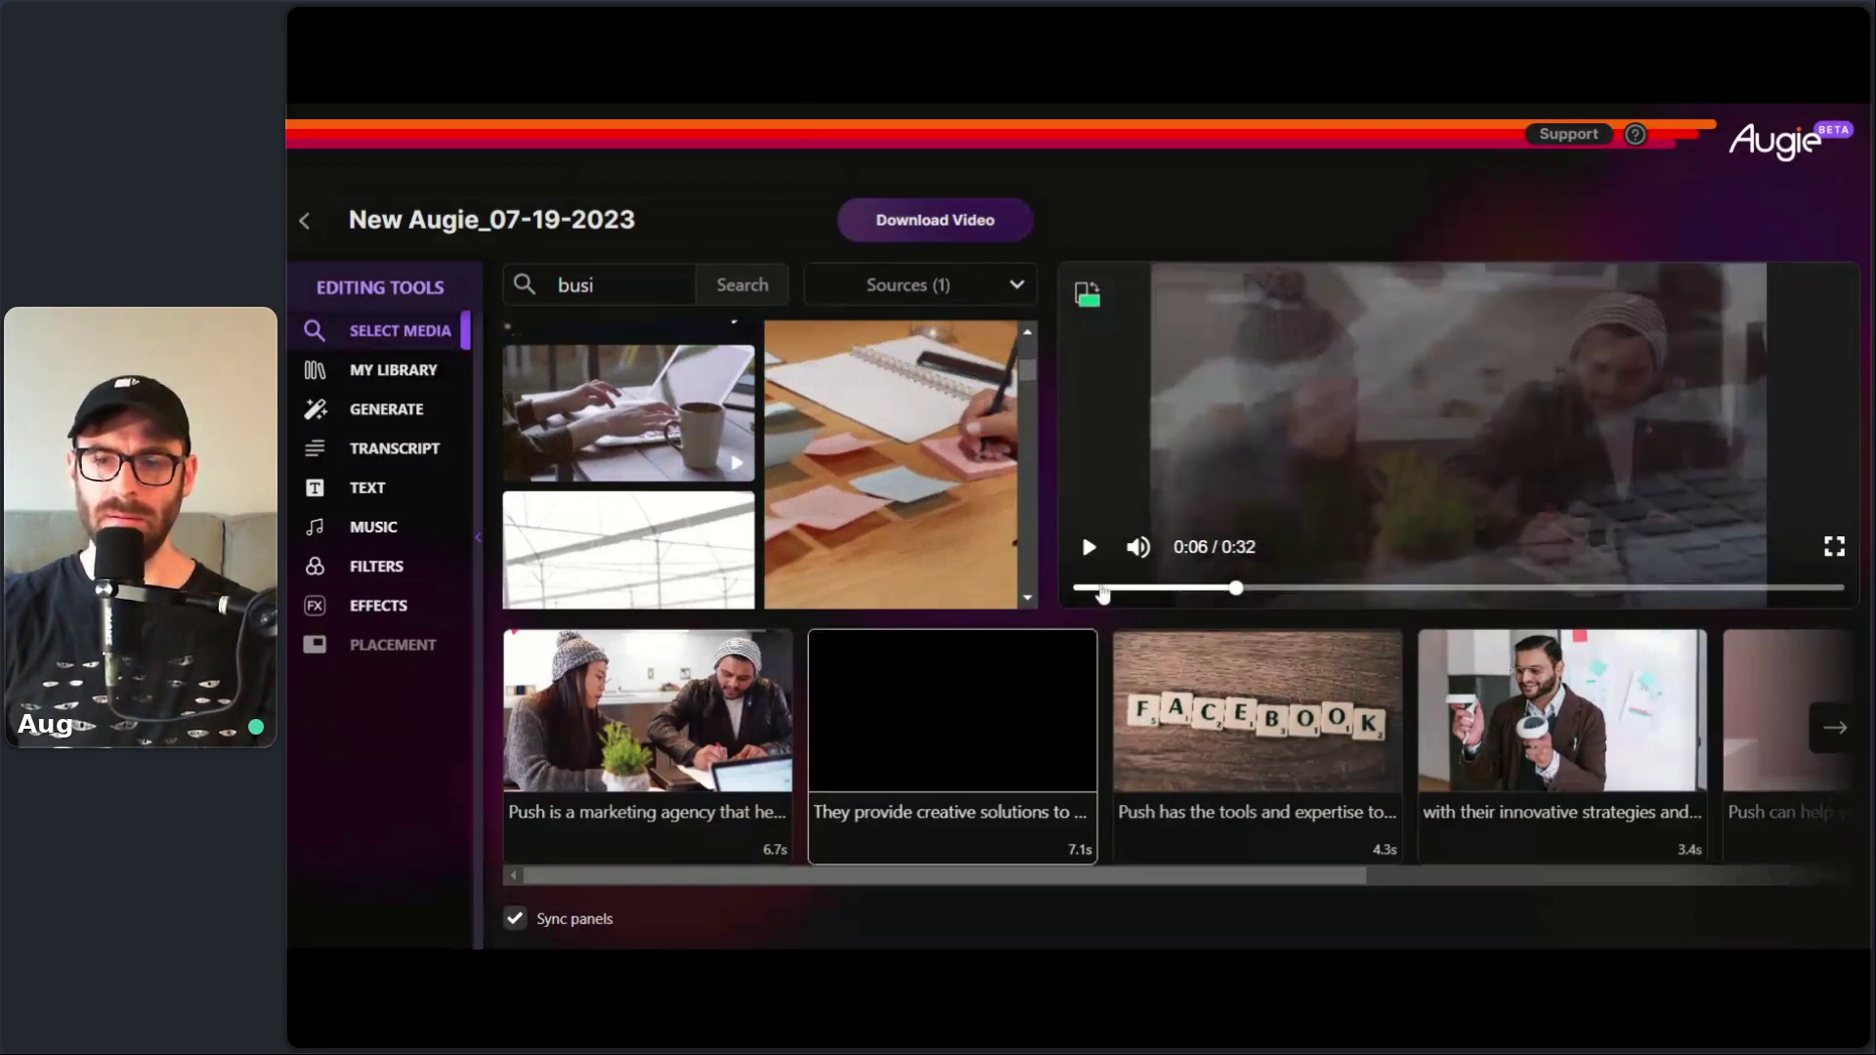
click(1091, 547)
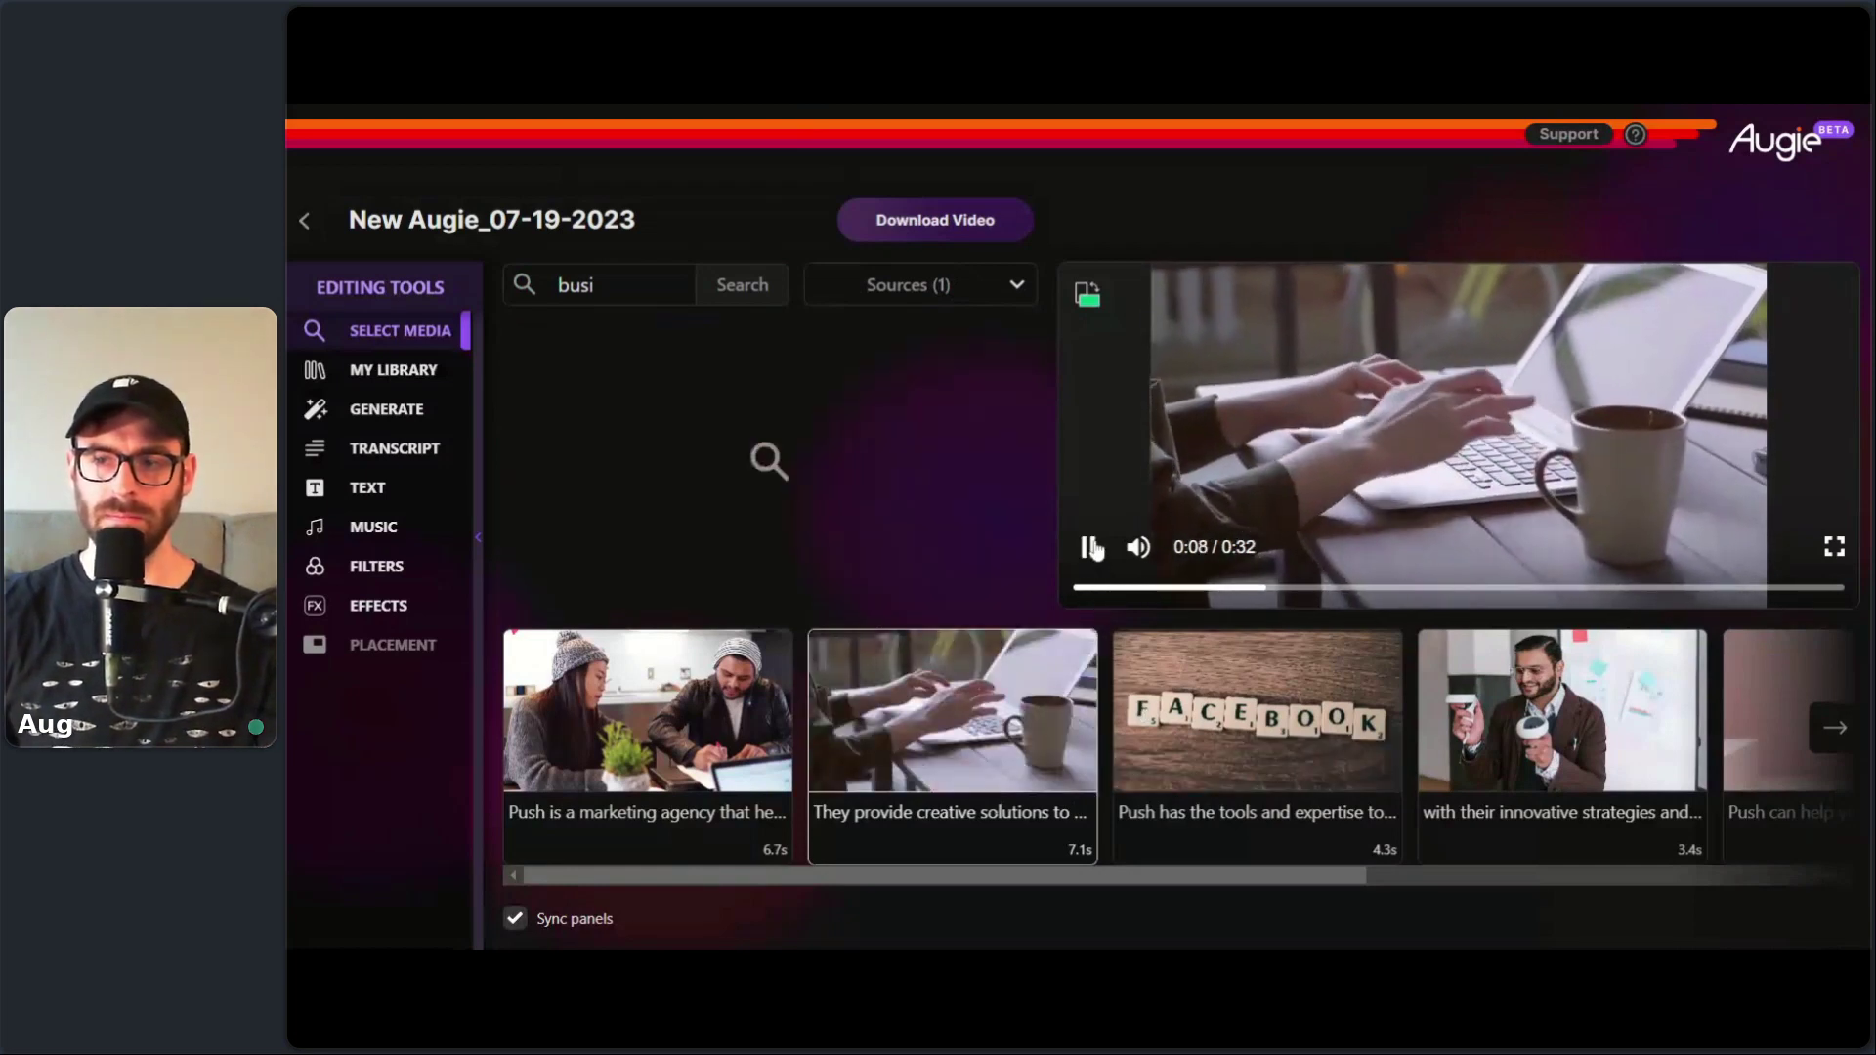
click(1091, 547)
- Browse the suggested clips for the third shot, "Push has the tools and expertise", and check which transcript passage it covers
drag(1255, 877, 1371, 881)
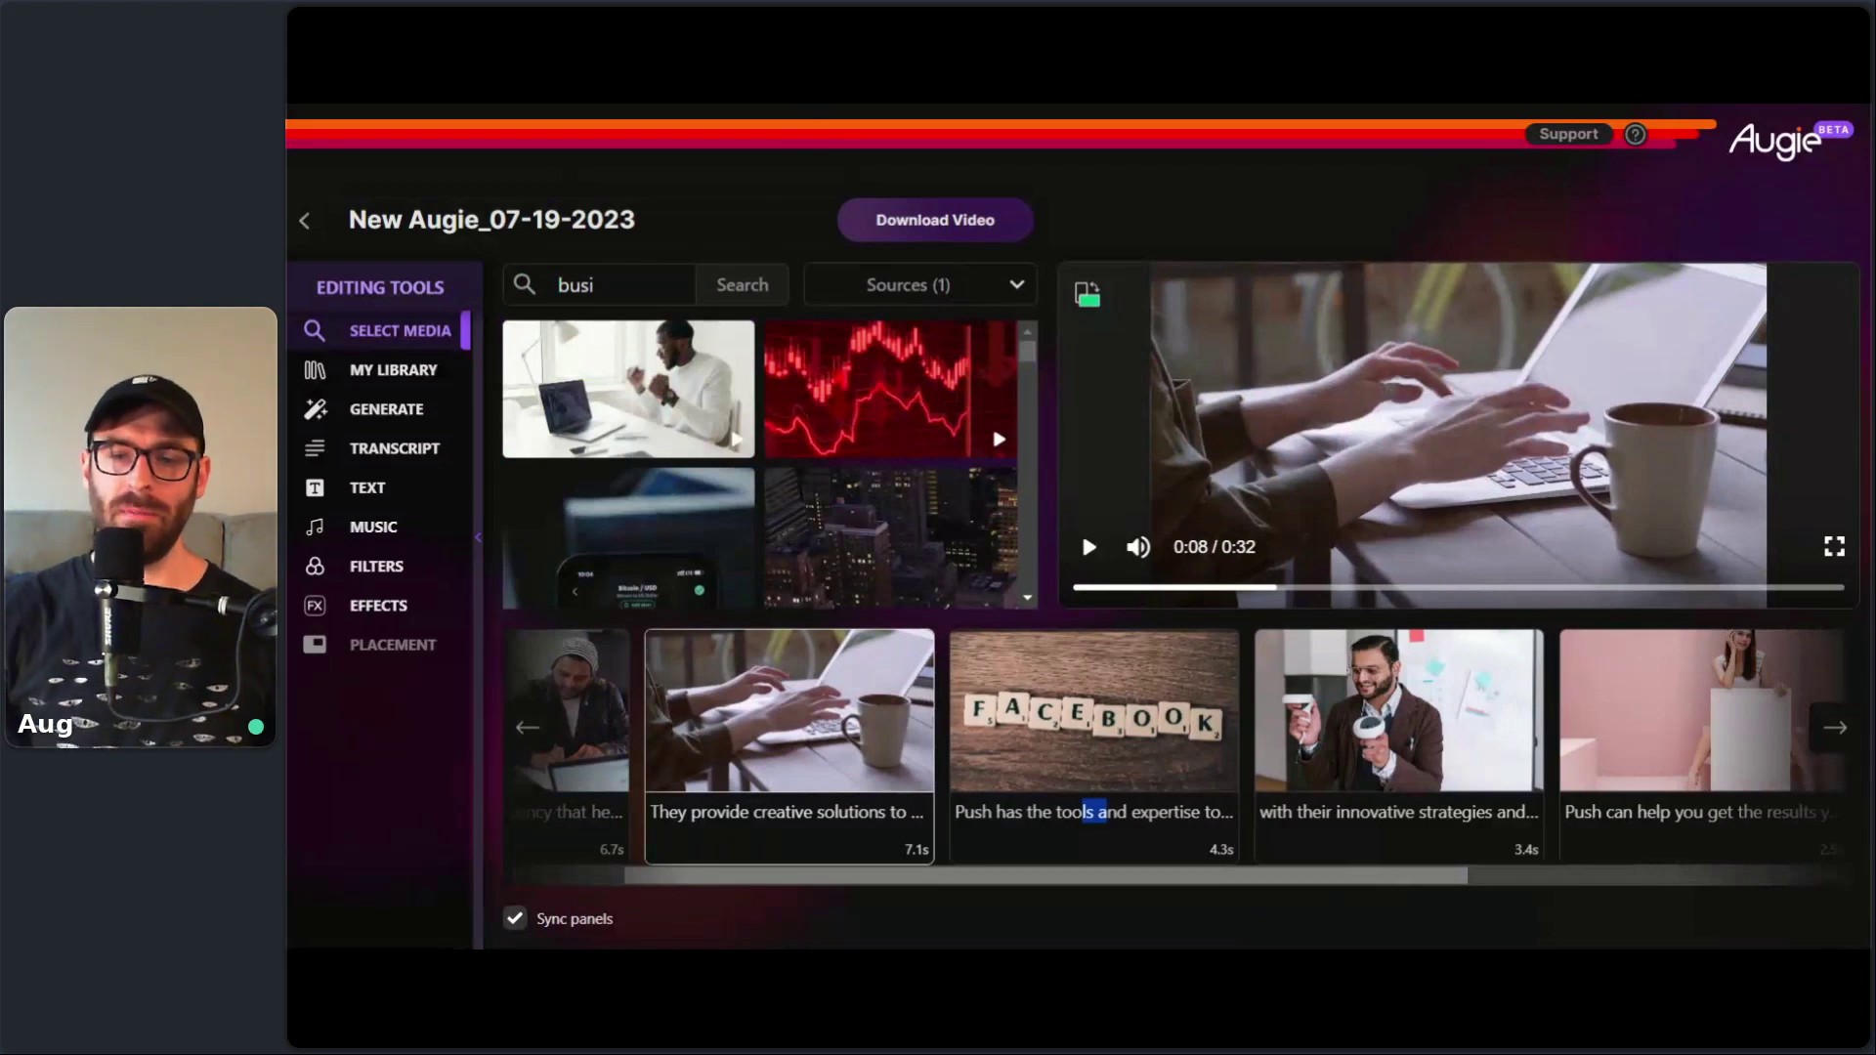
click(1085, 796)
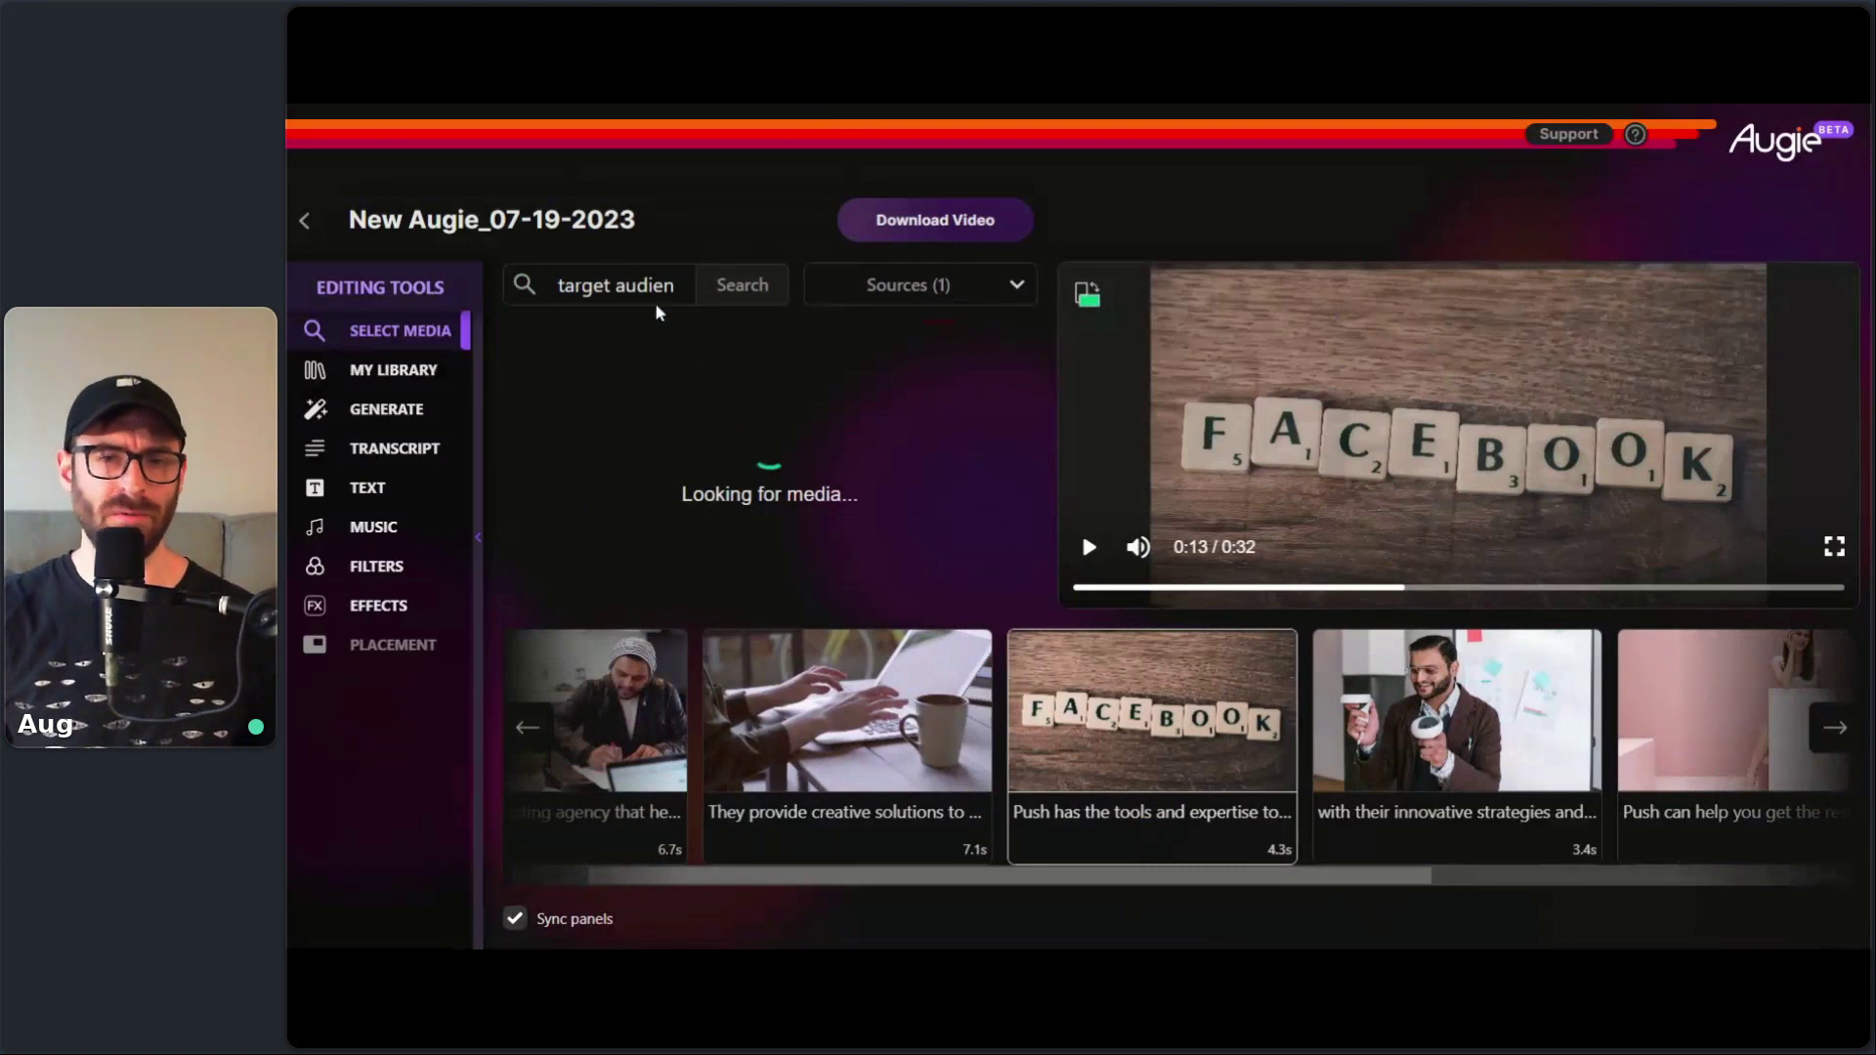
click(615, 285)
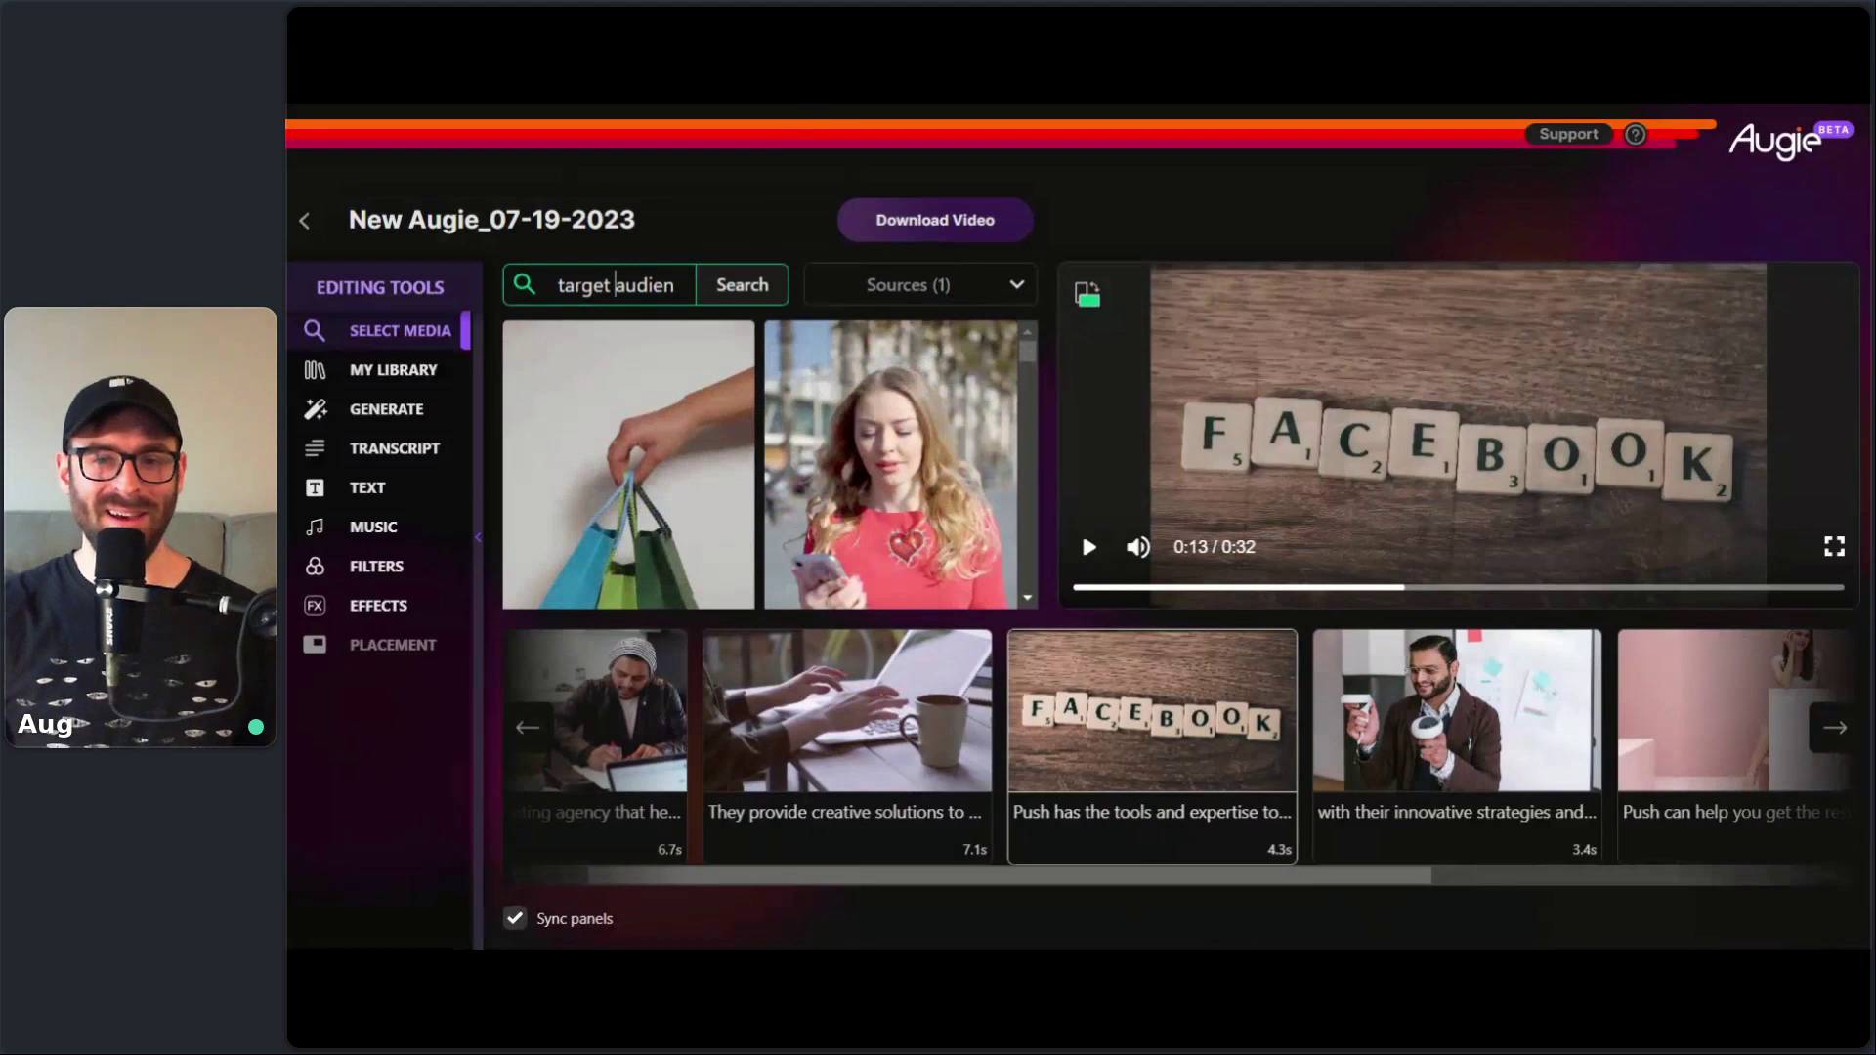
scroll(1027, 375, down, 3)
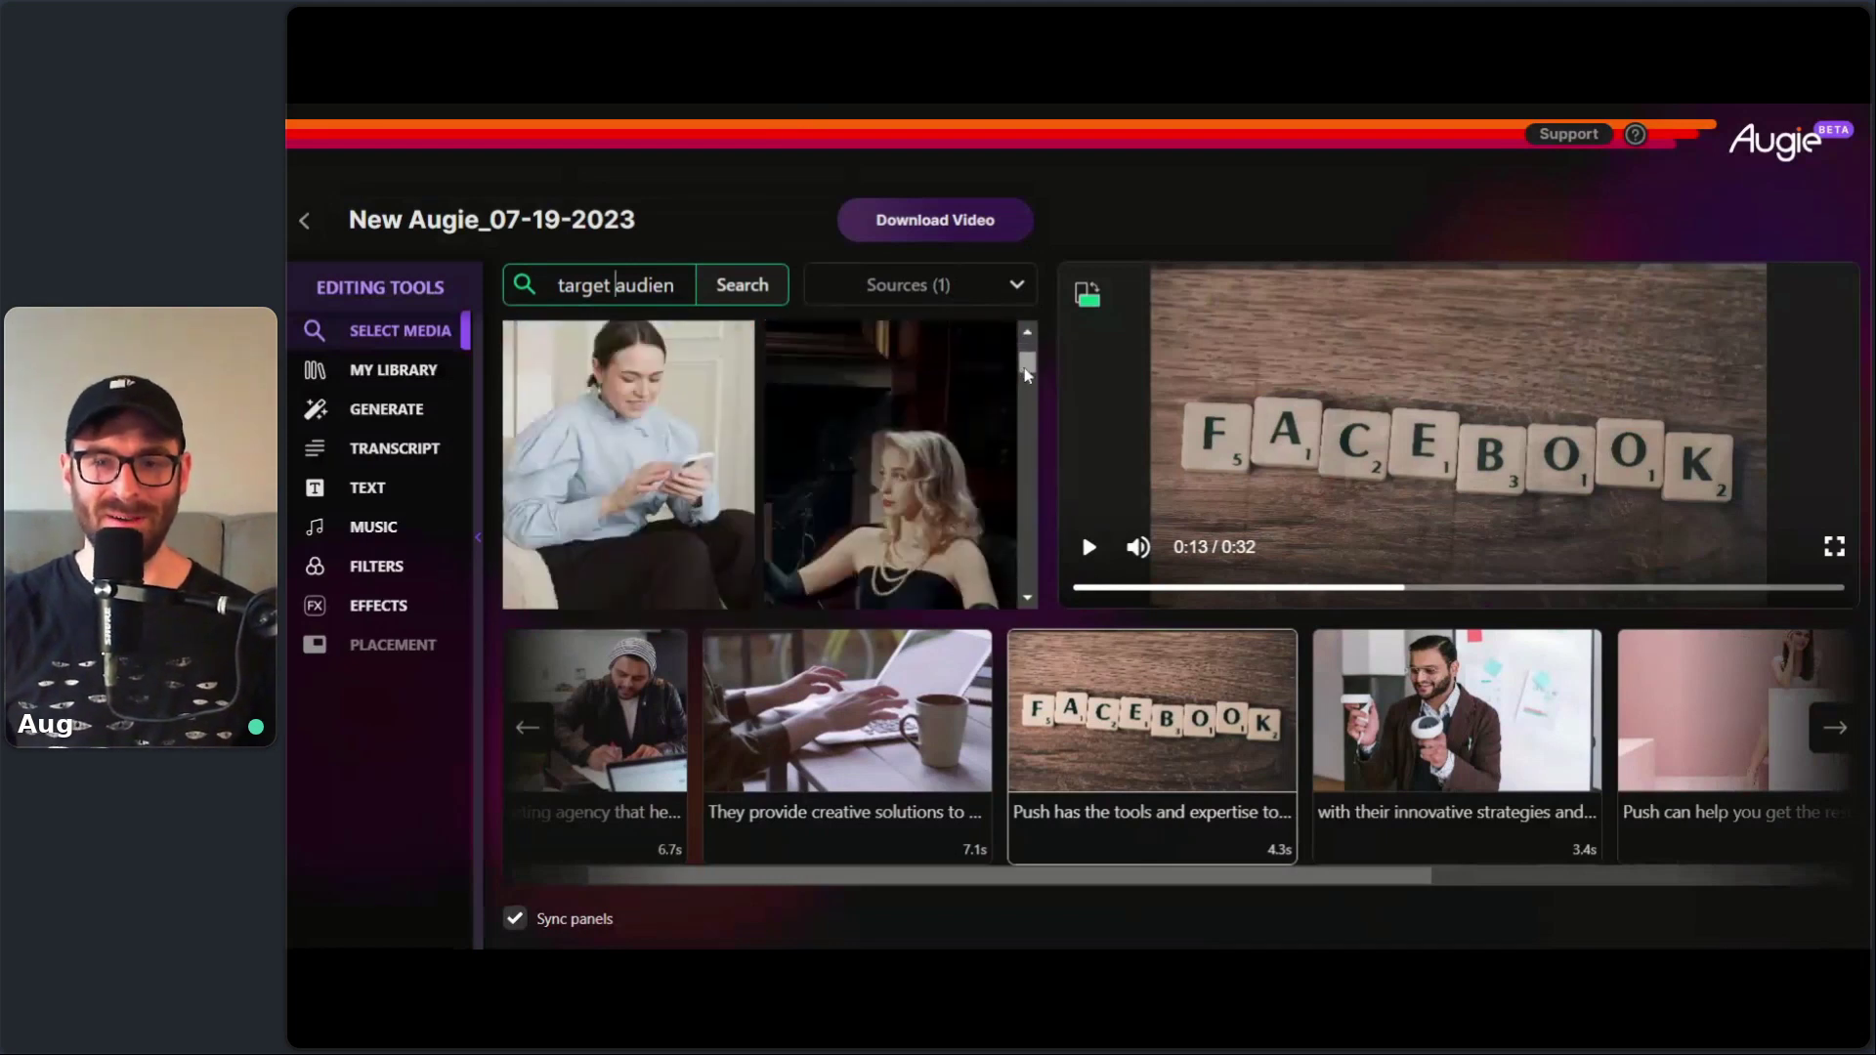
scroll(1026, 379, down, 5)
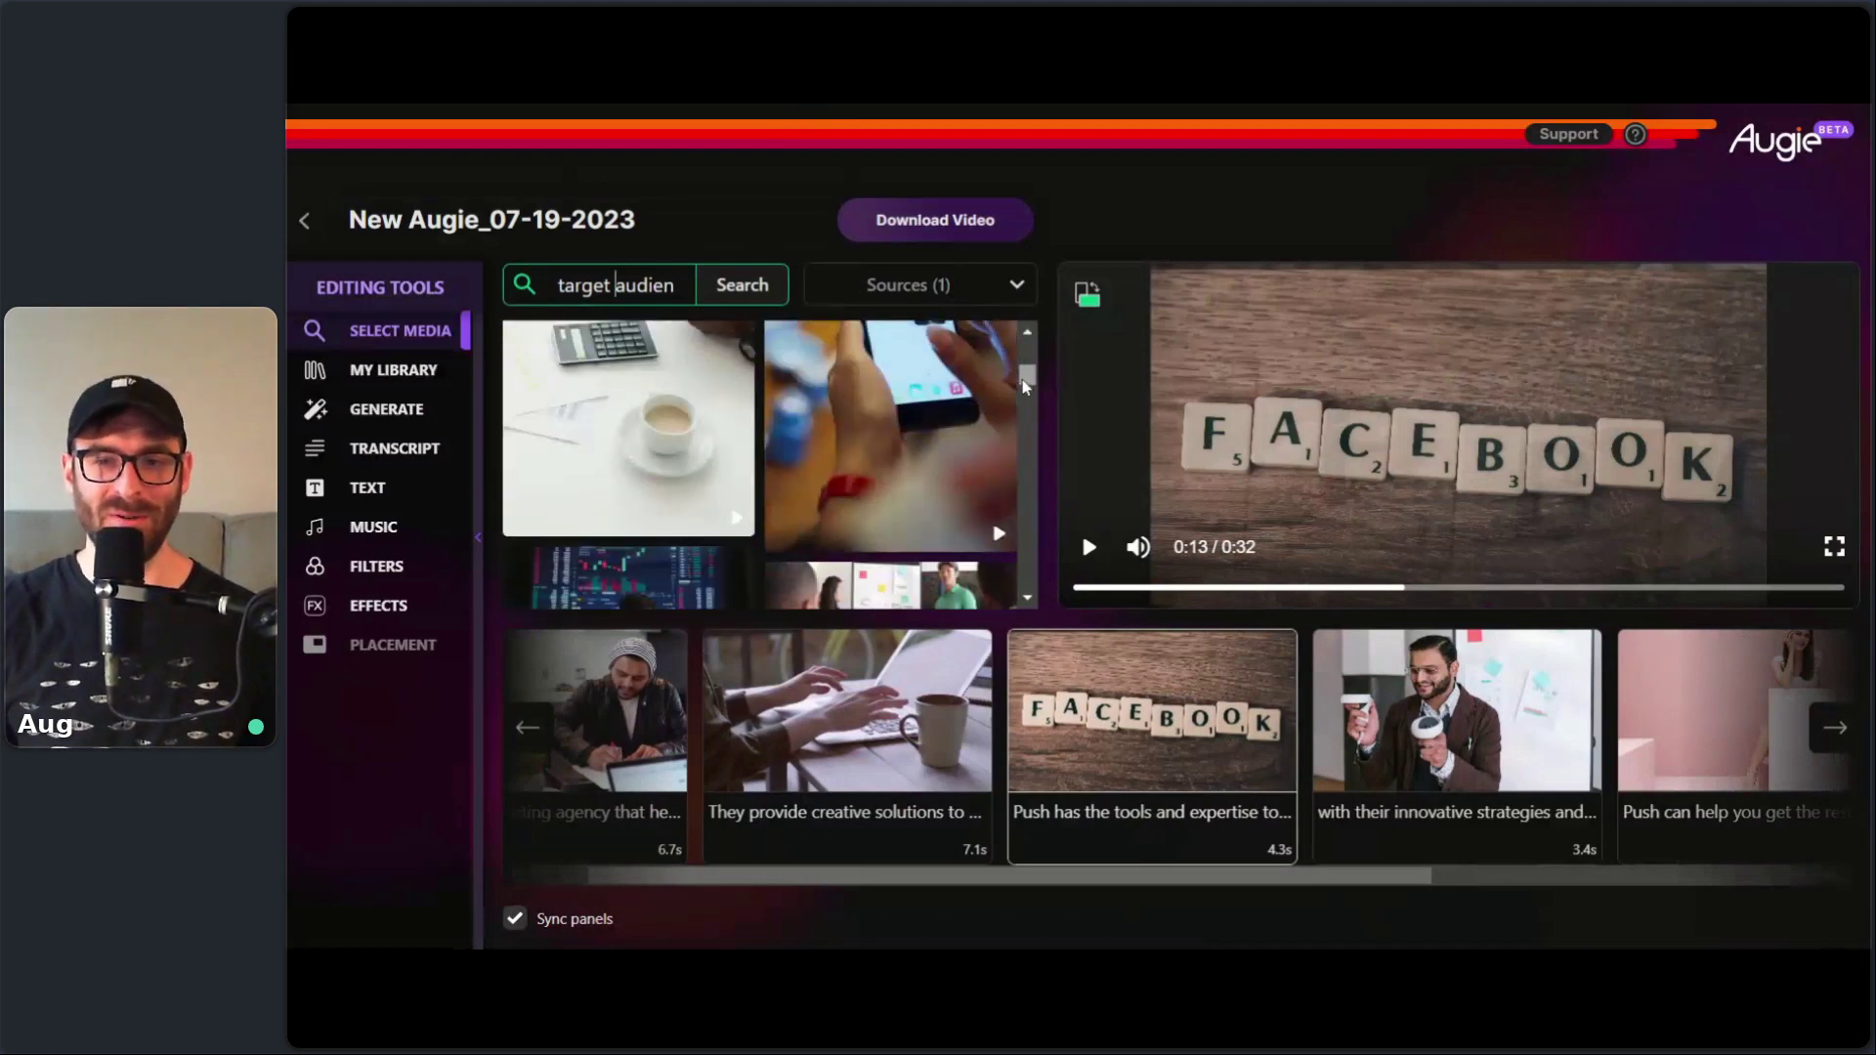
scroll(1024, 386, down, 3)
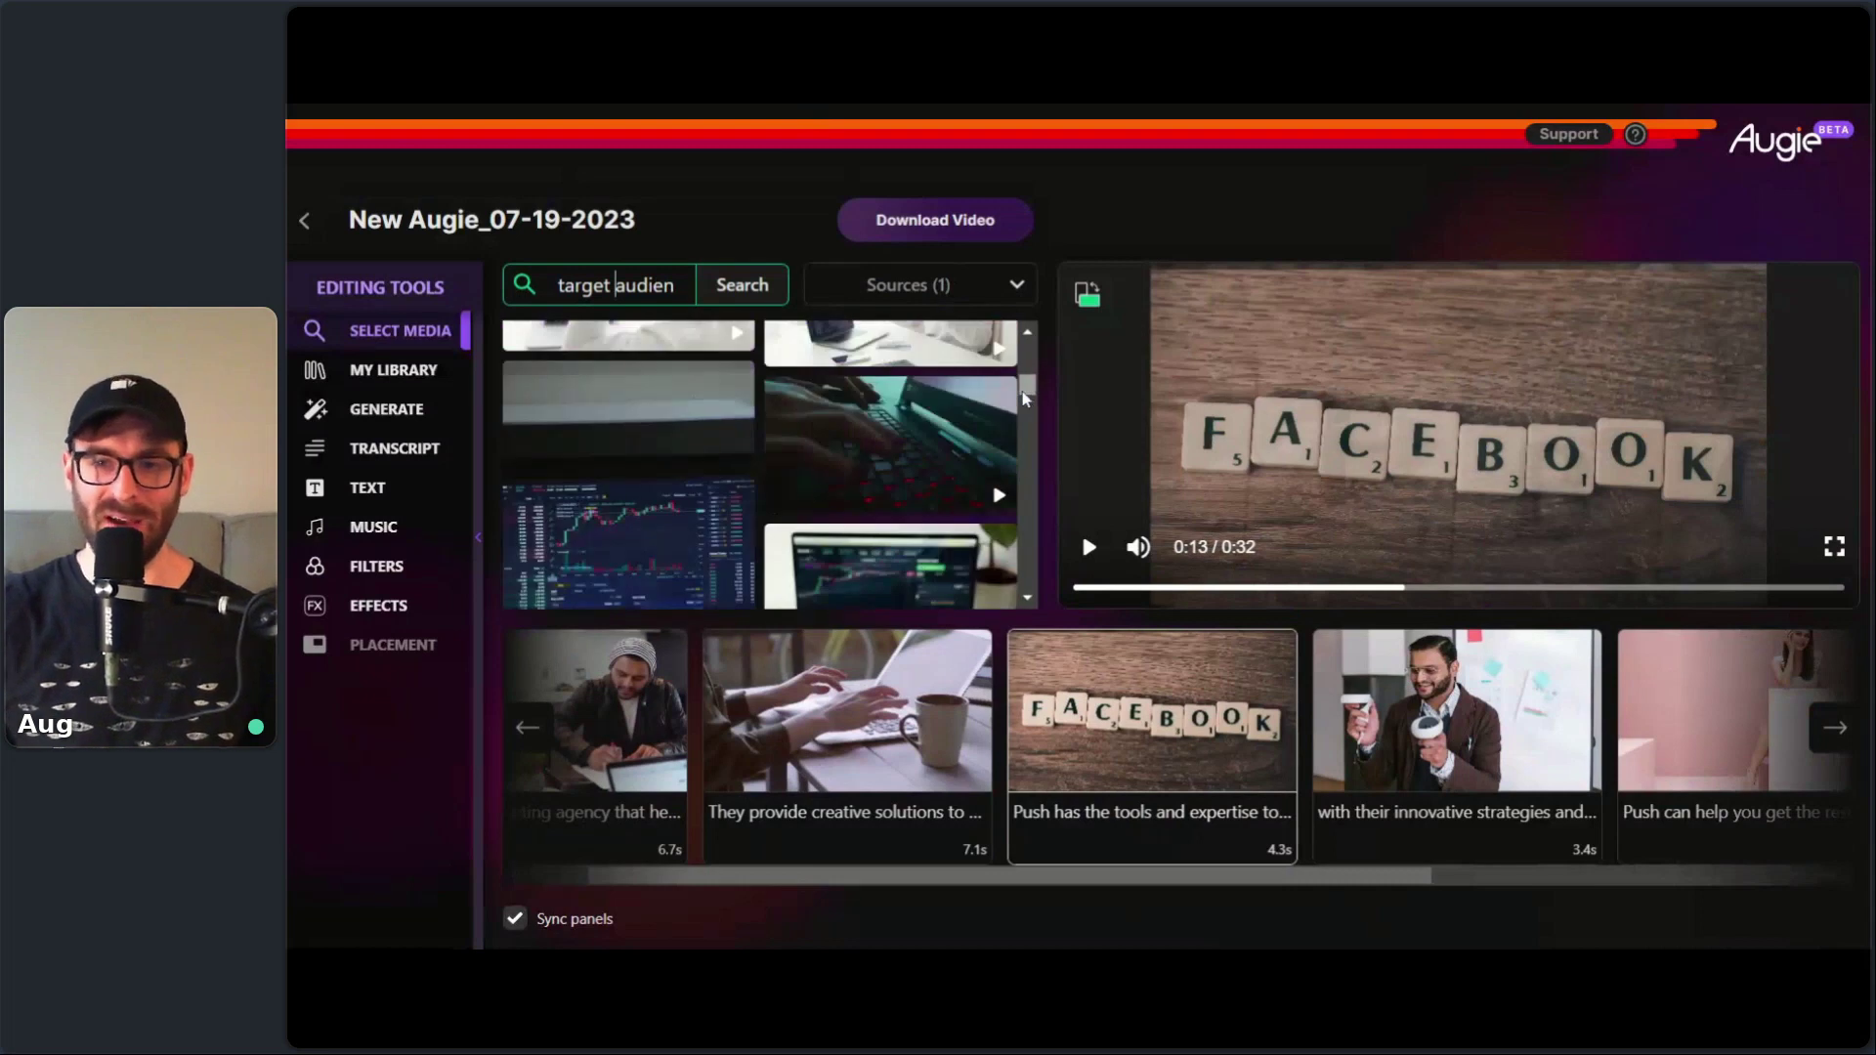
scroll(1025, 396, down, 1)
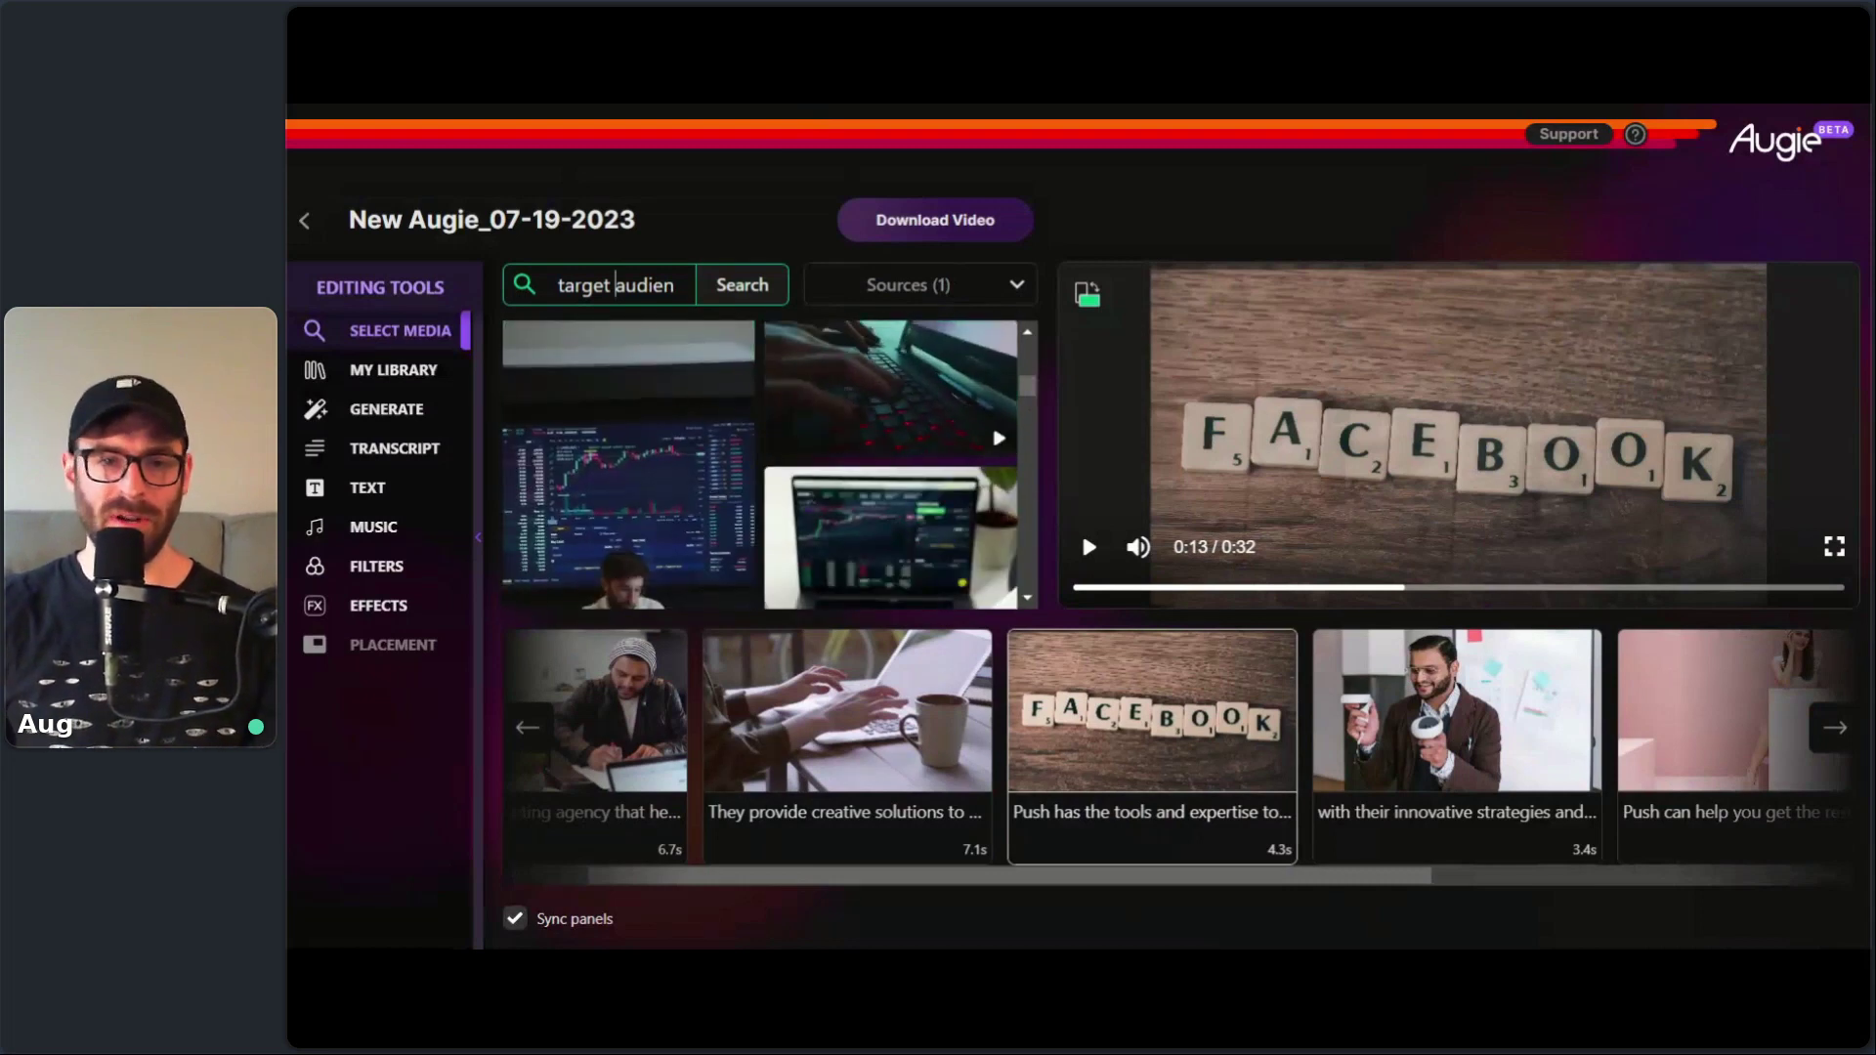
click(430, 457)
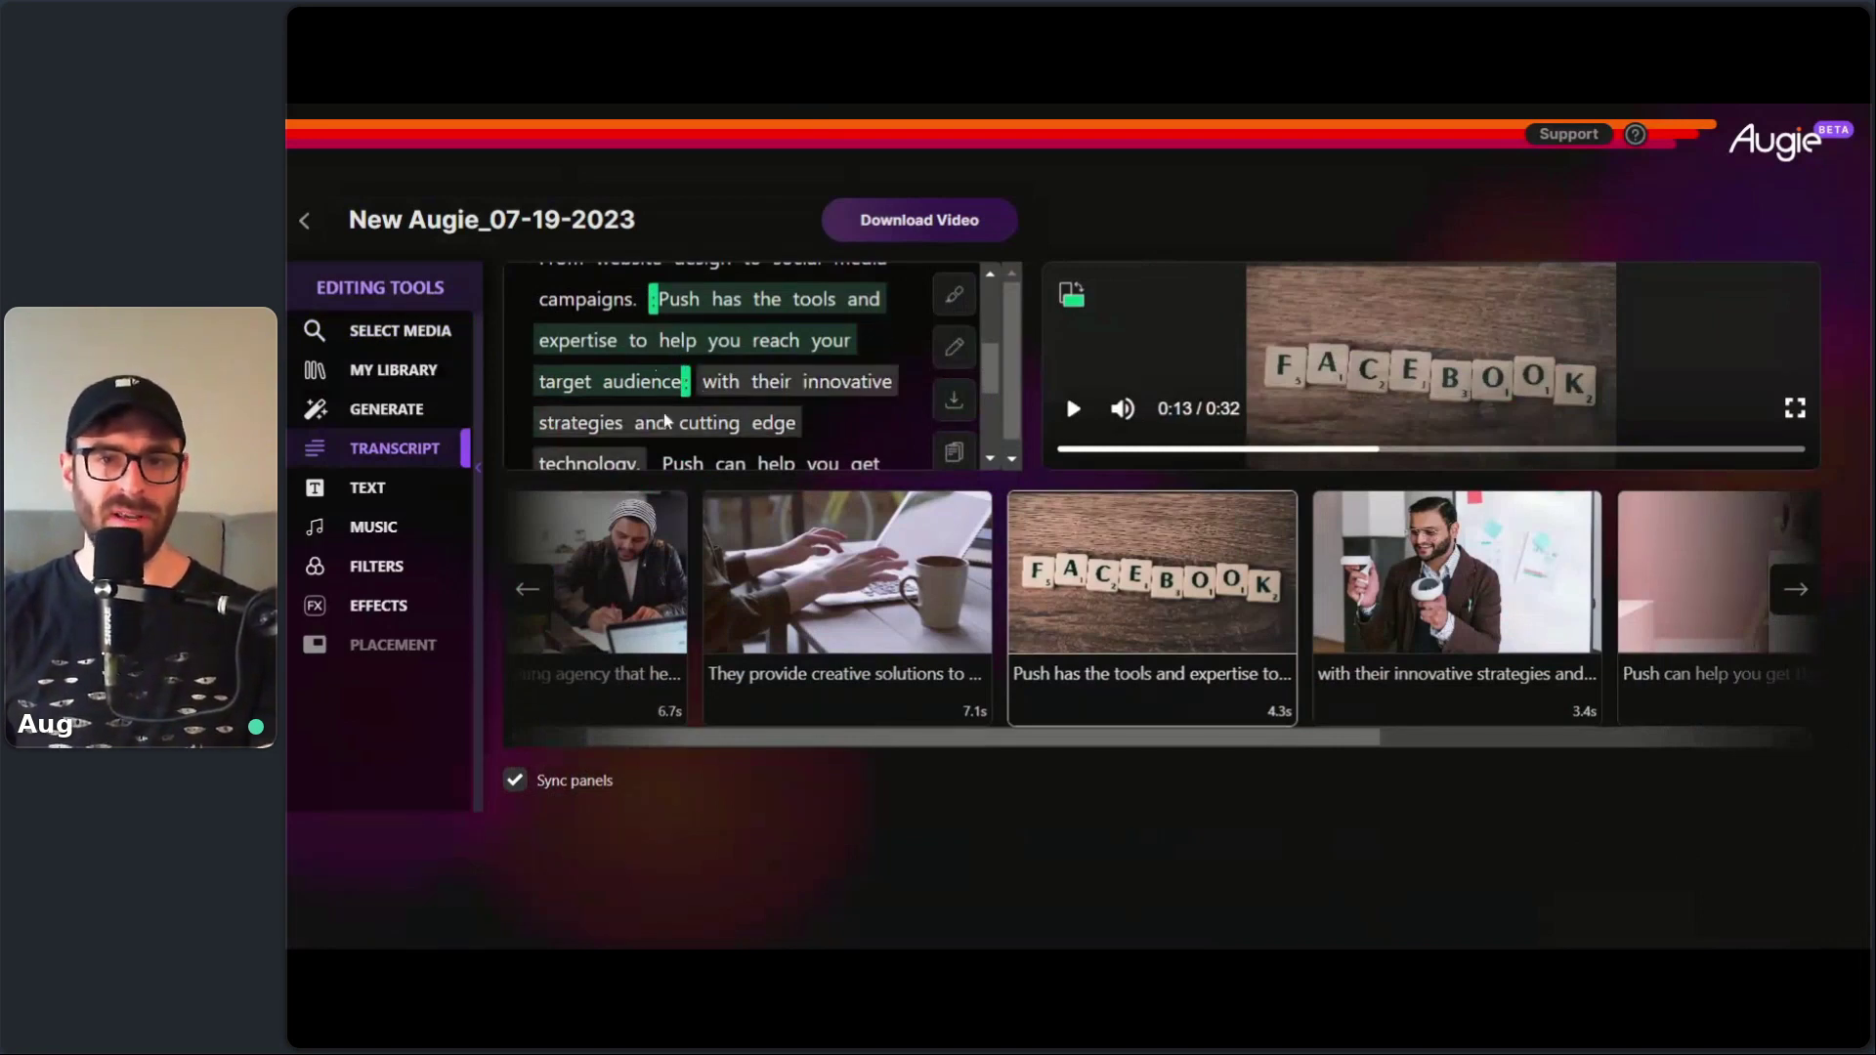
click(416, 332)
- Search the stock clips for "marketing" and replace the third shot's media with the clip of colored letters on a blackboard above a keyboard
drag(675, 285, 557, 284)
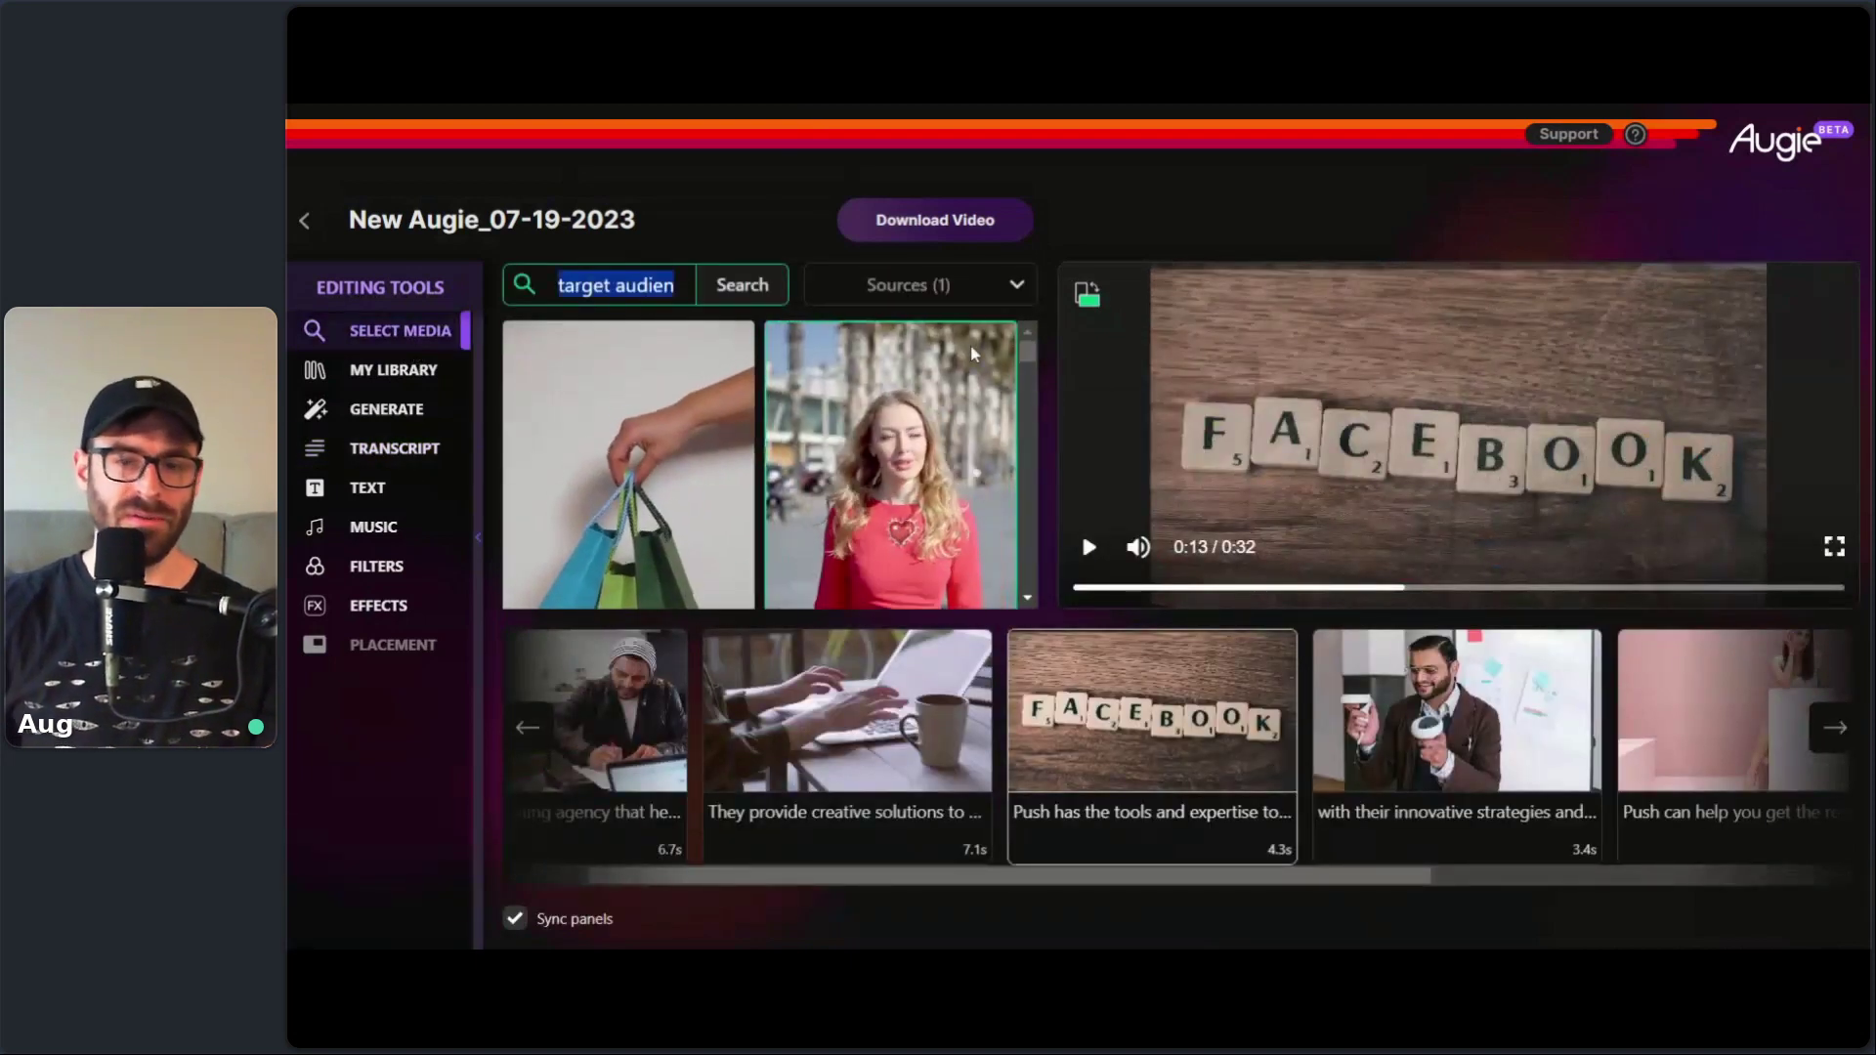
text(marketing)
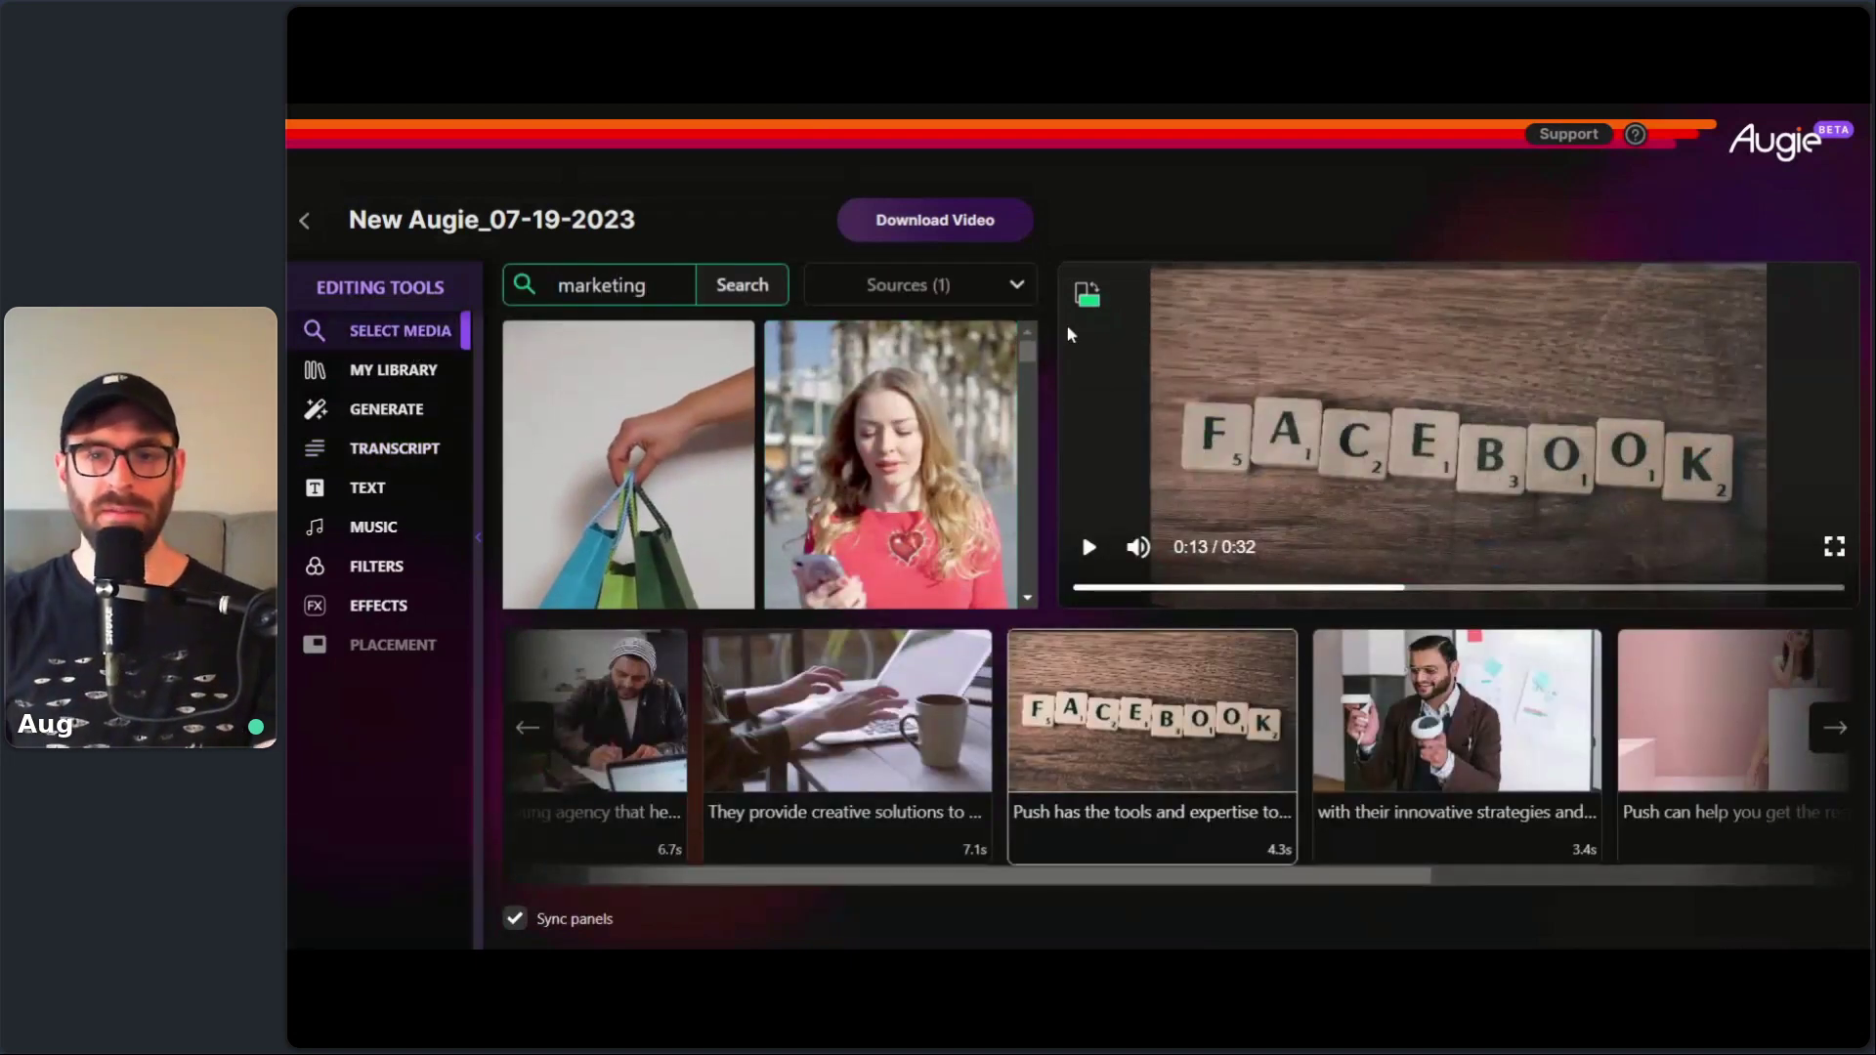
click(734, 284)
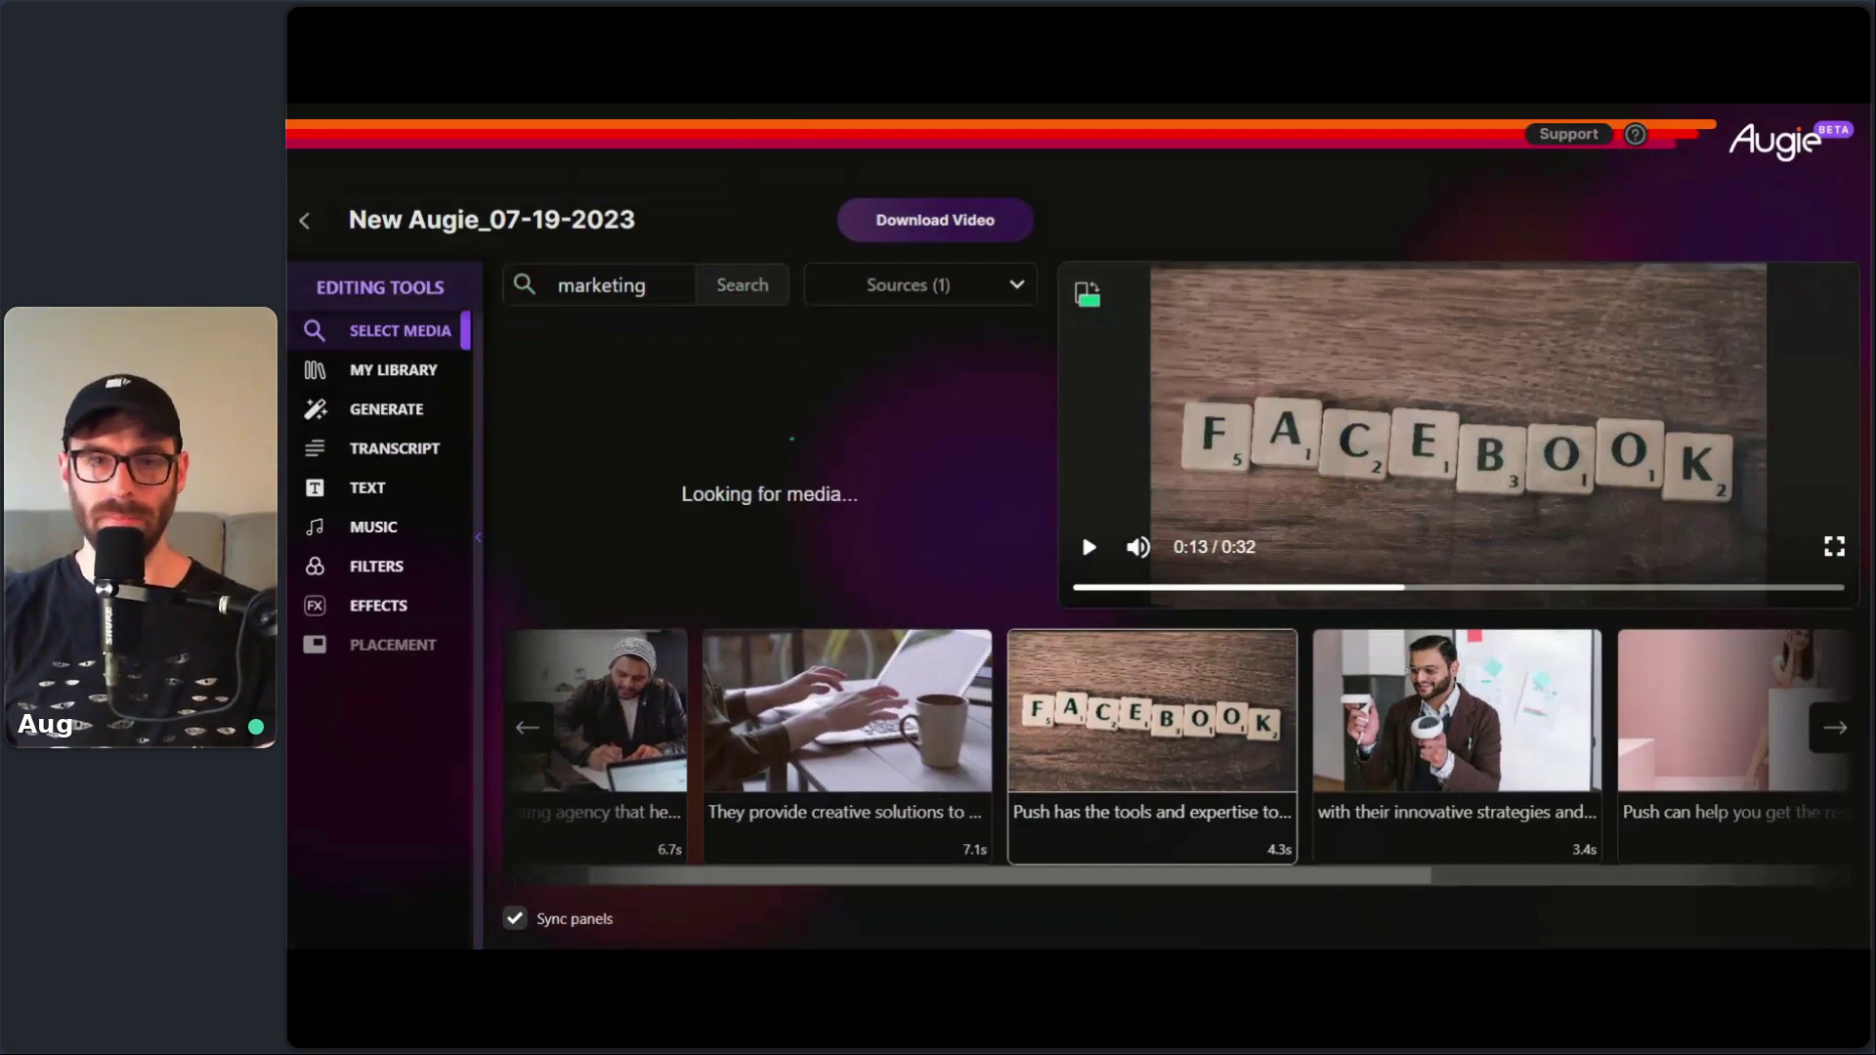
scroll(1026, 375, down, 3)
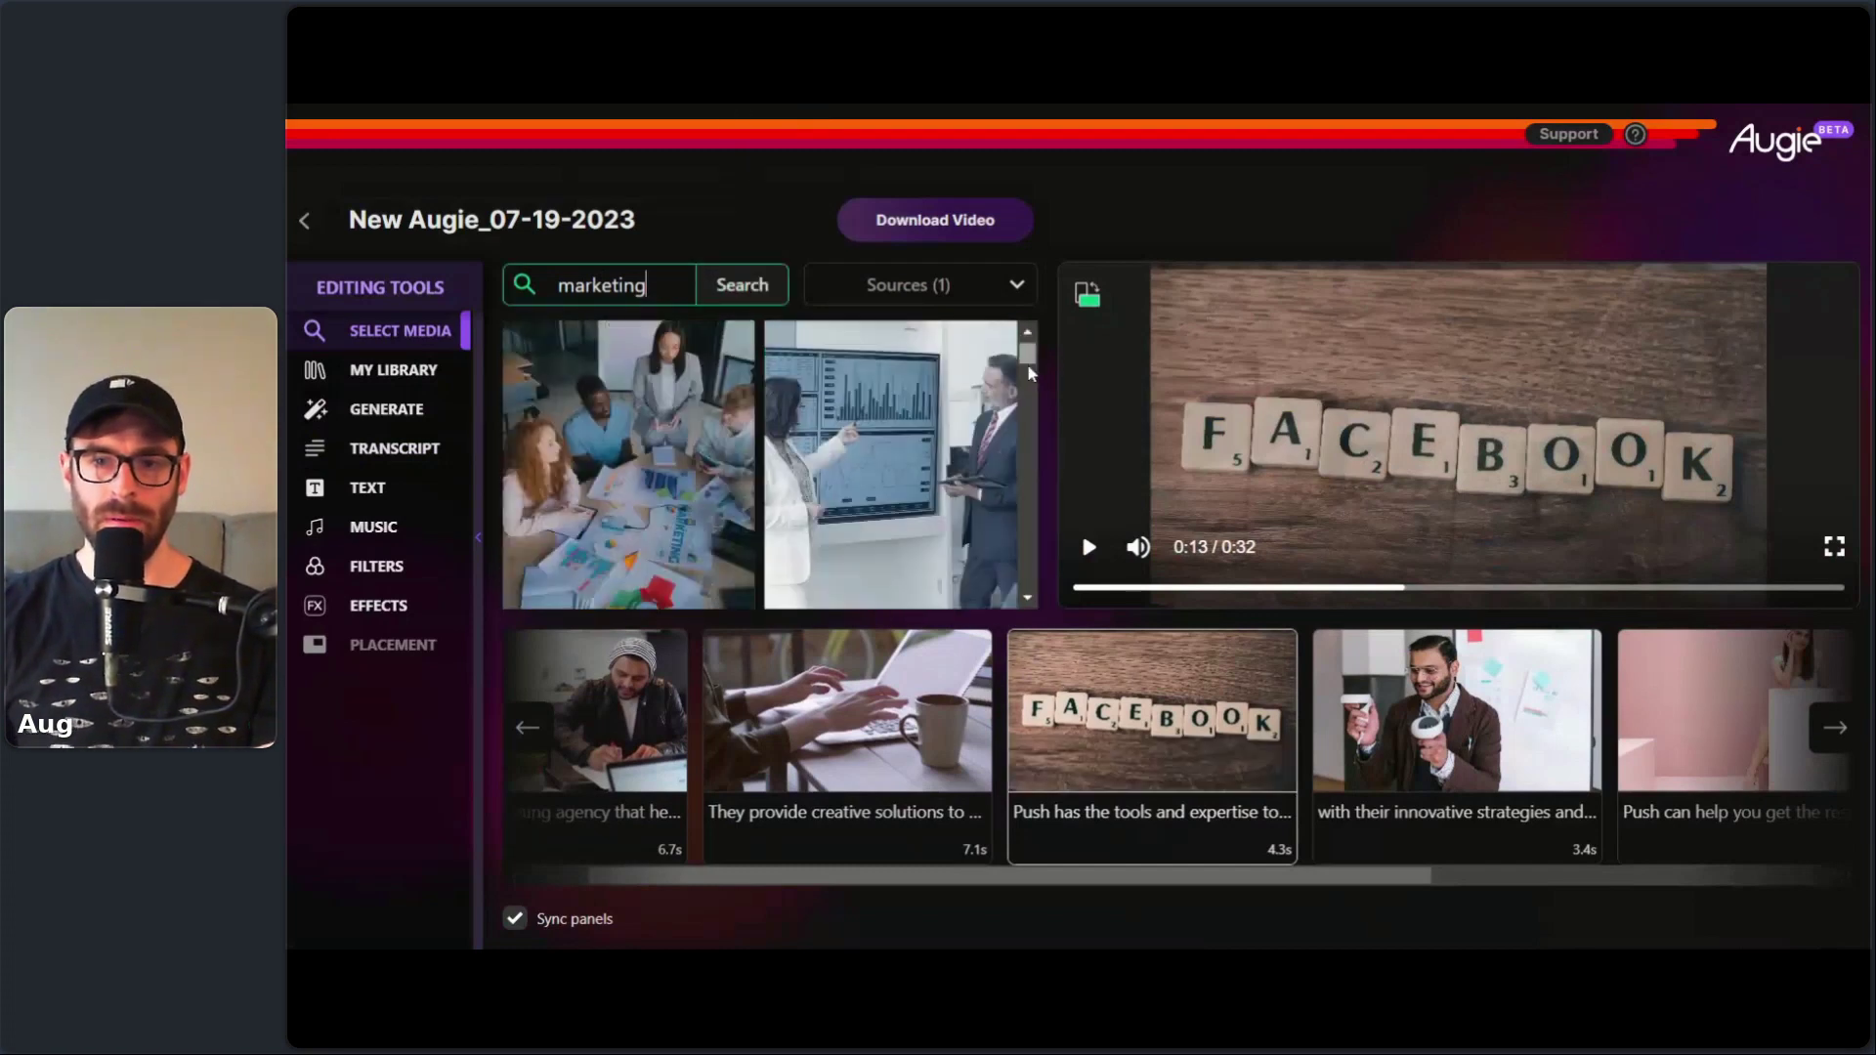
scroll(1026, 378, down, 3)
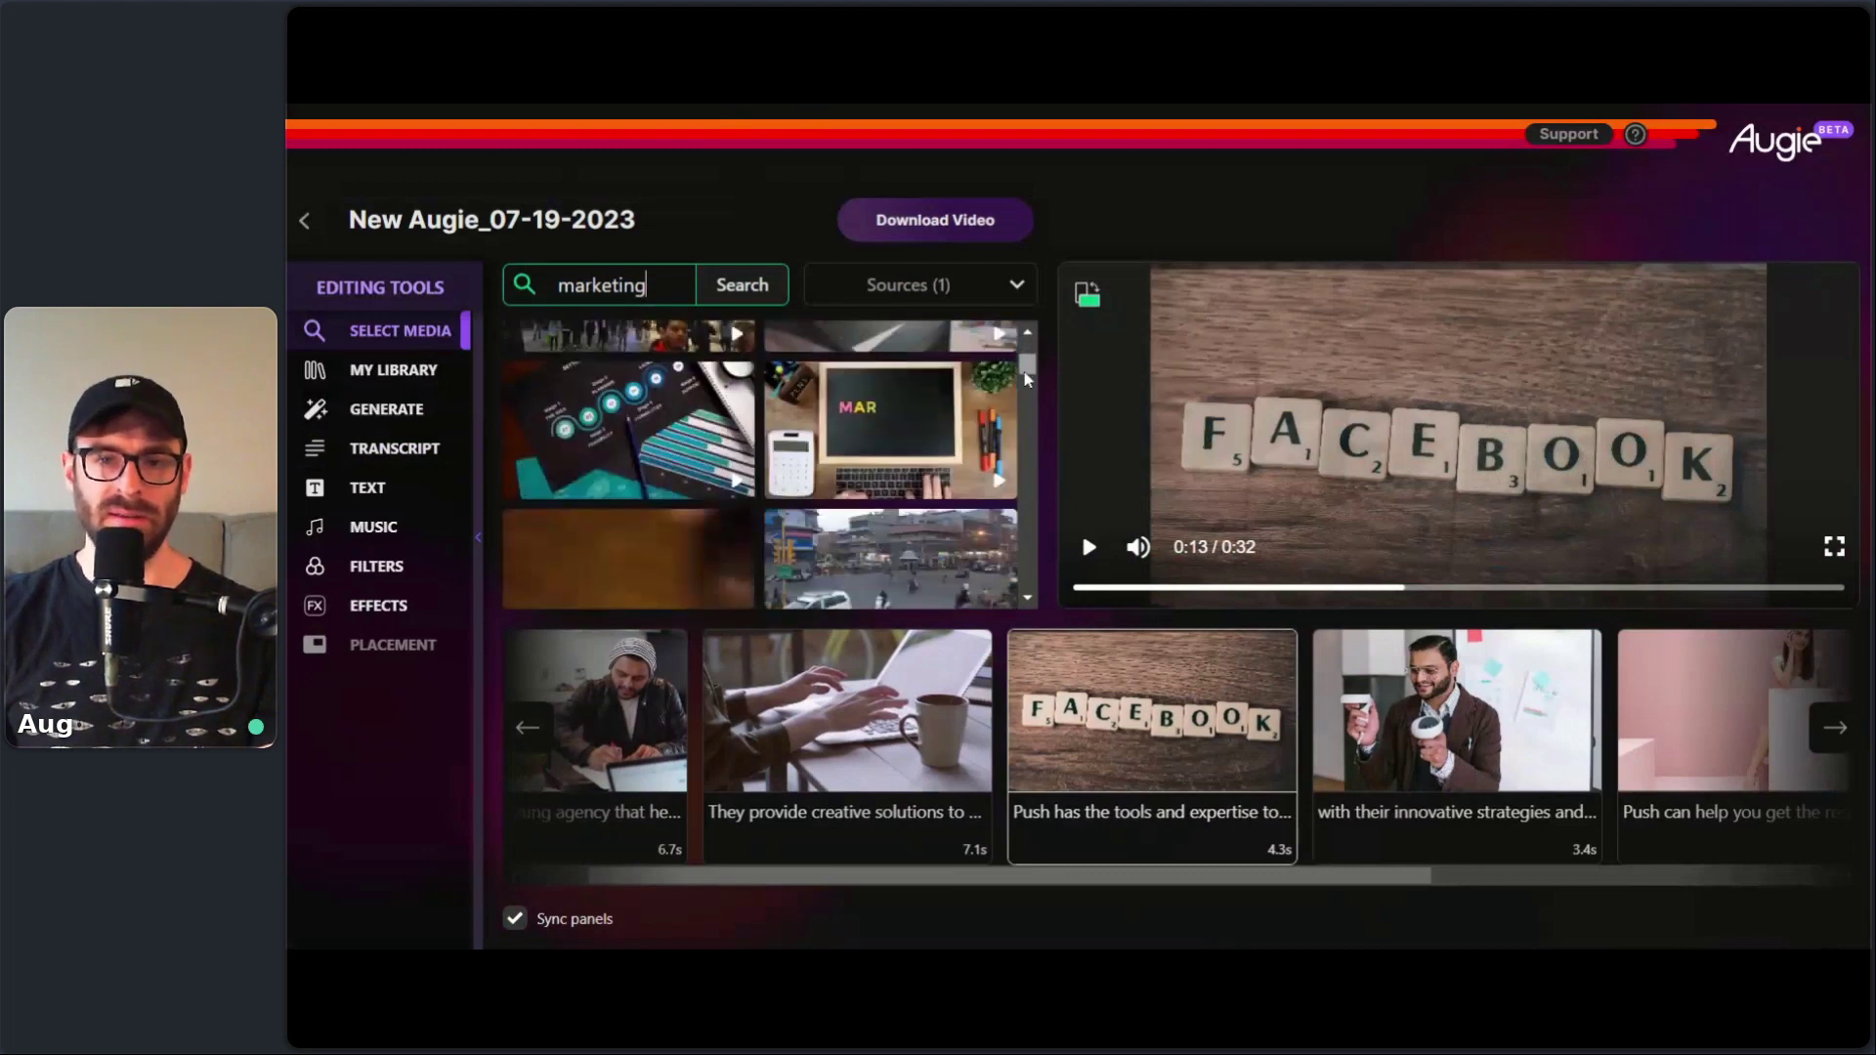
click(892, 430)
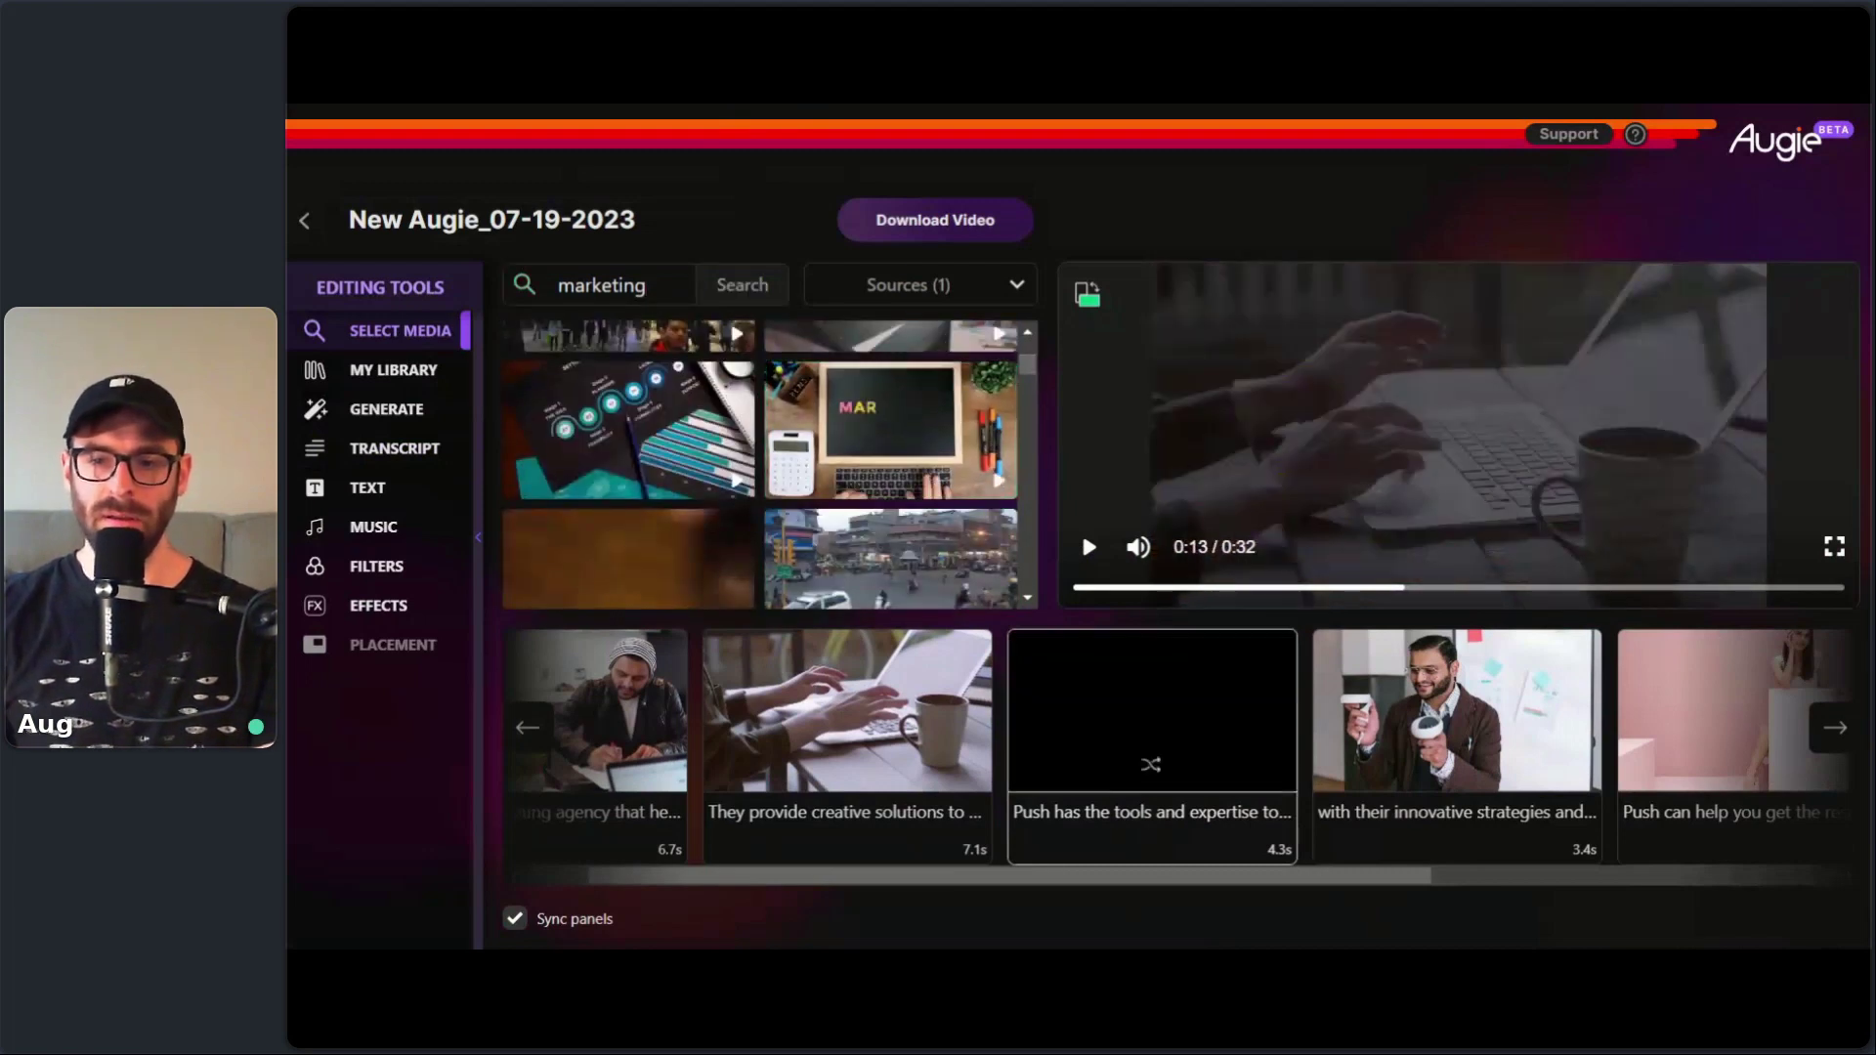
click(938, 485)
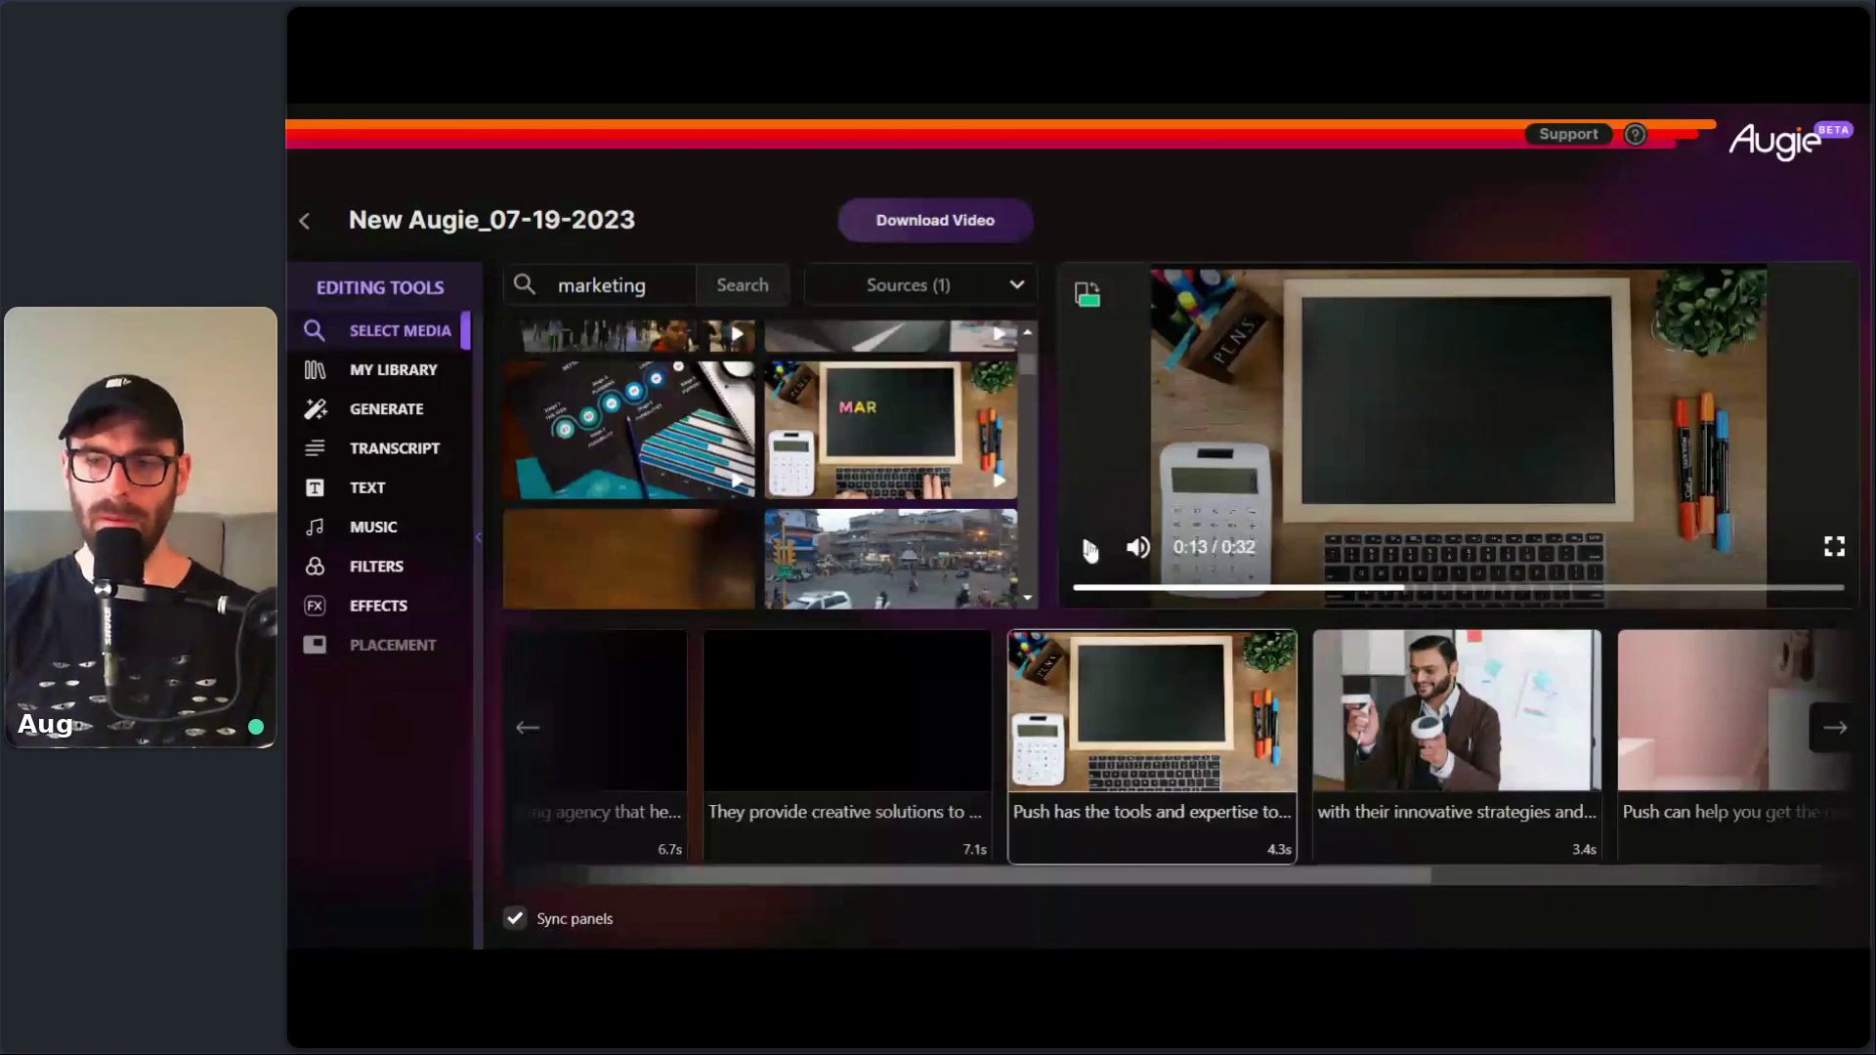
- Play the third shot in short stretches in the preview to review its blackboard clip
click(1091, 551)
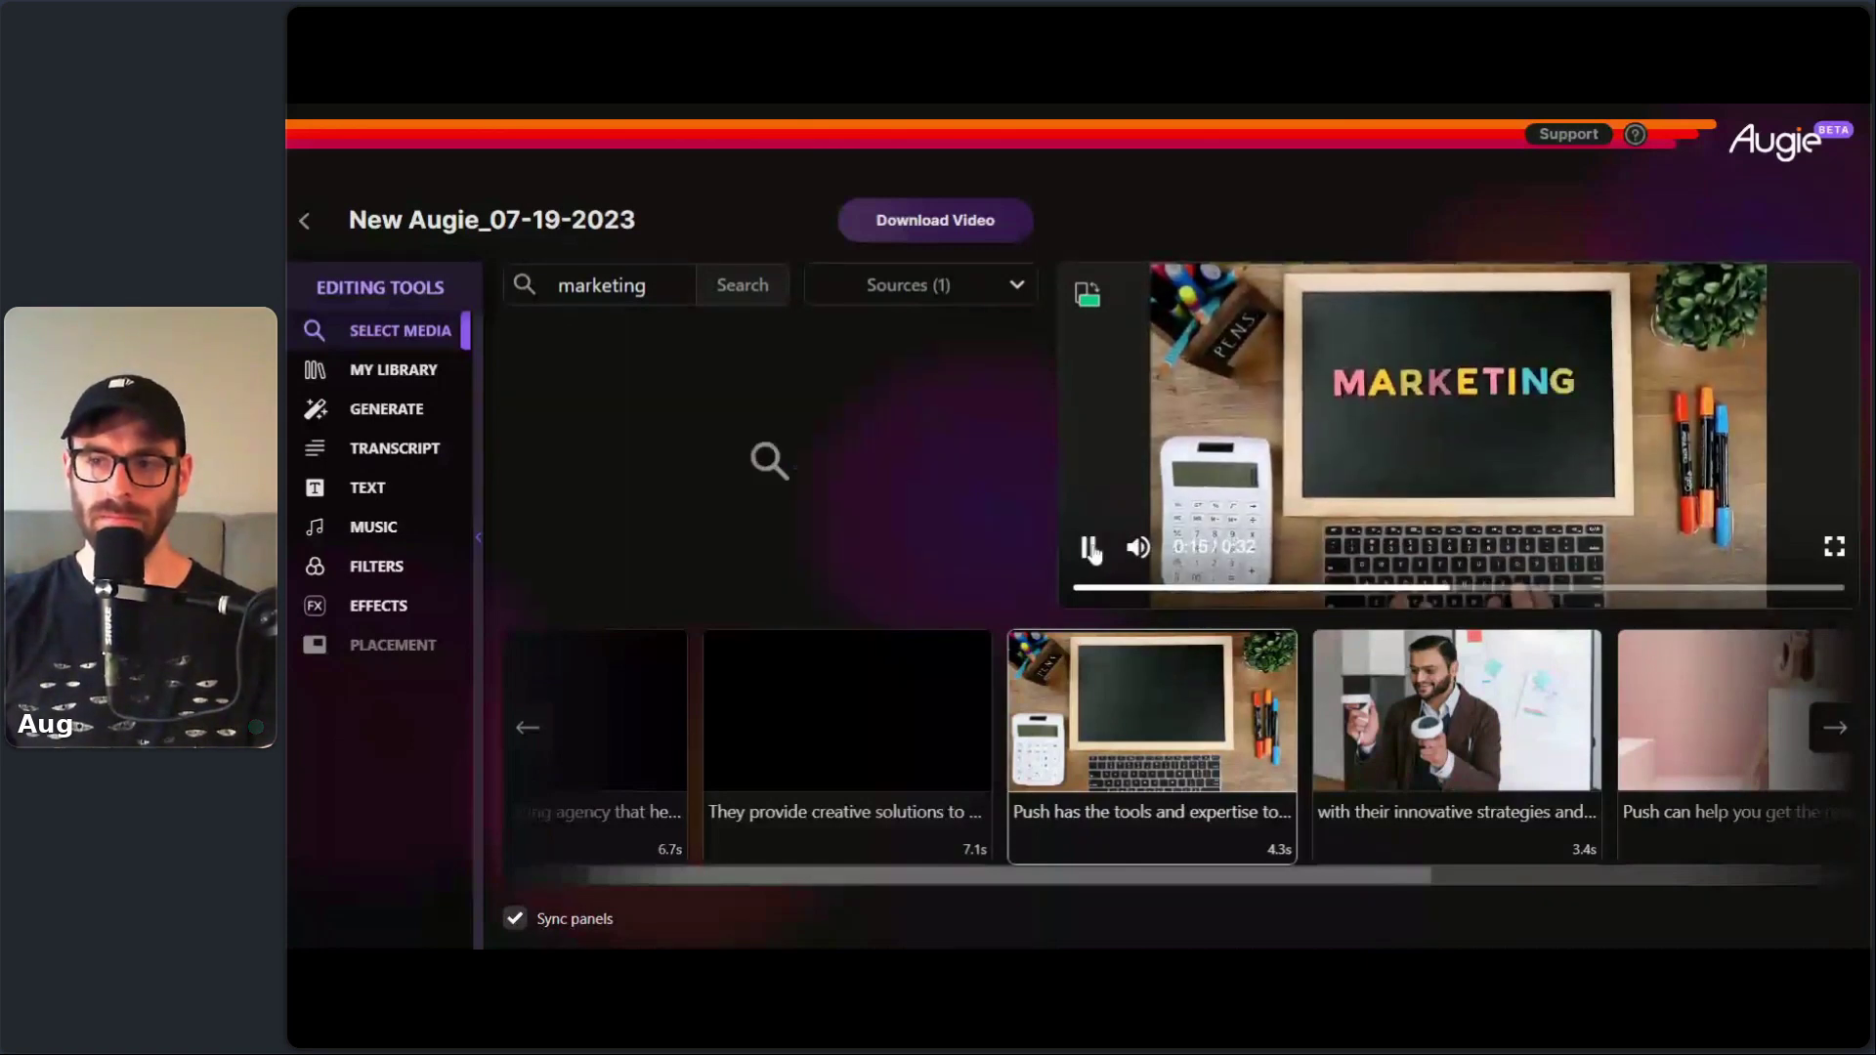
click(1091, 551)
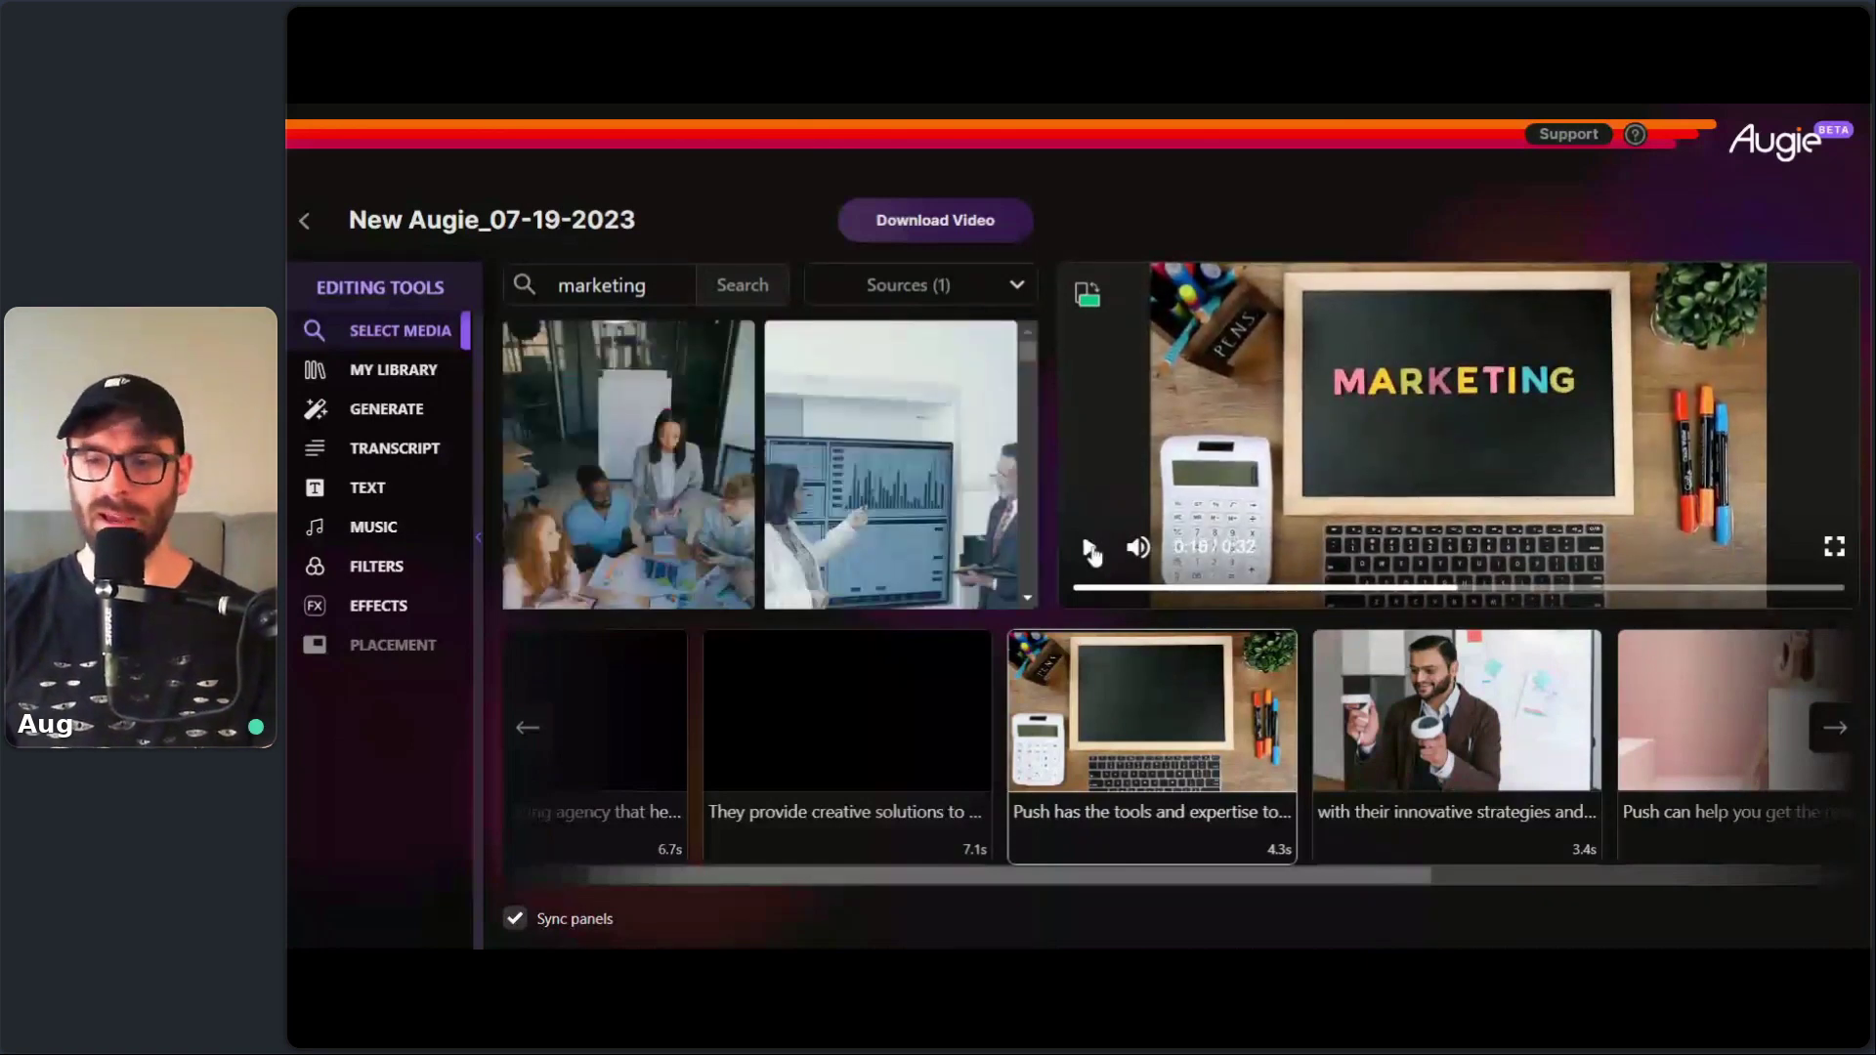
click(1091, 551)
click(1091, 549)
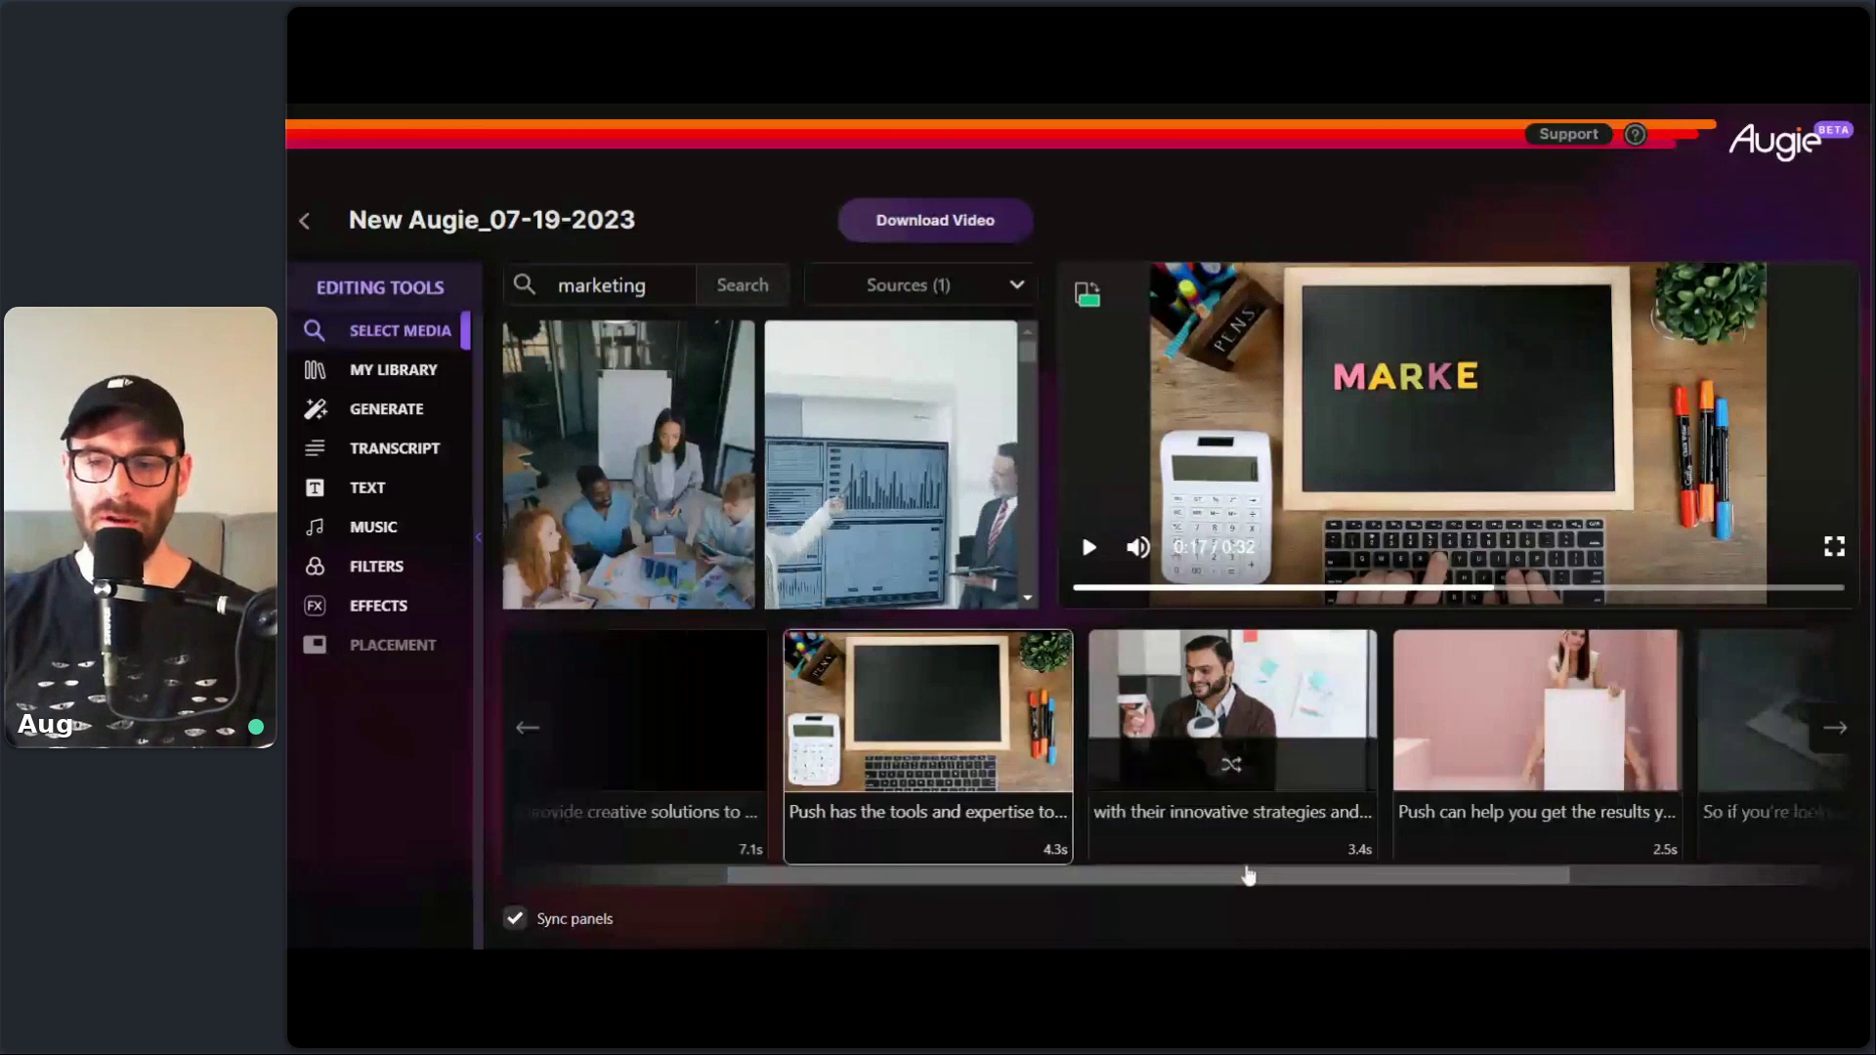
- Select the fourth shot, "with their innovative strategies", play it briefly in the preview, and return to its start
scroll(1153, 811, right, 2)
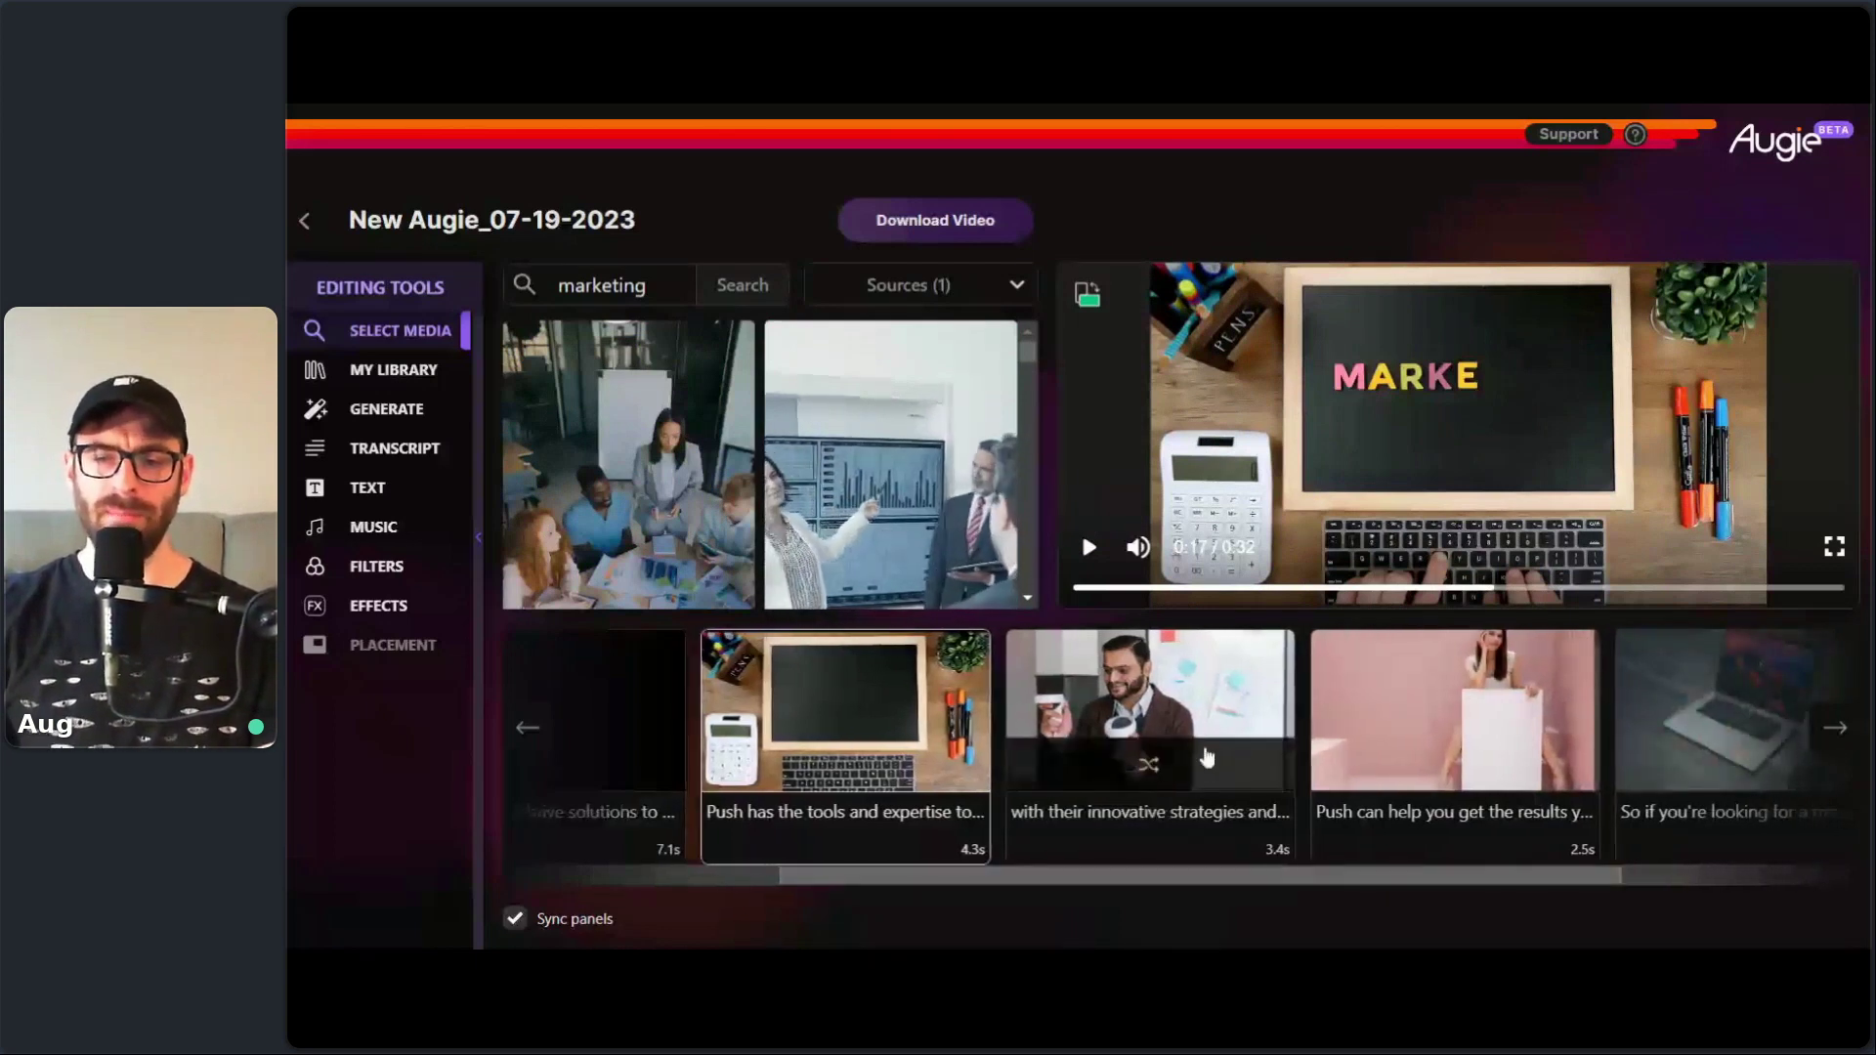
click(1173, 807)
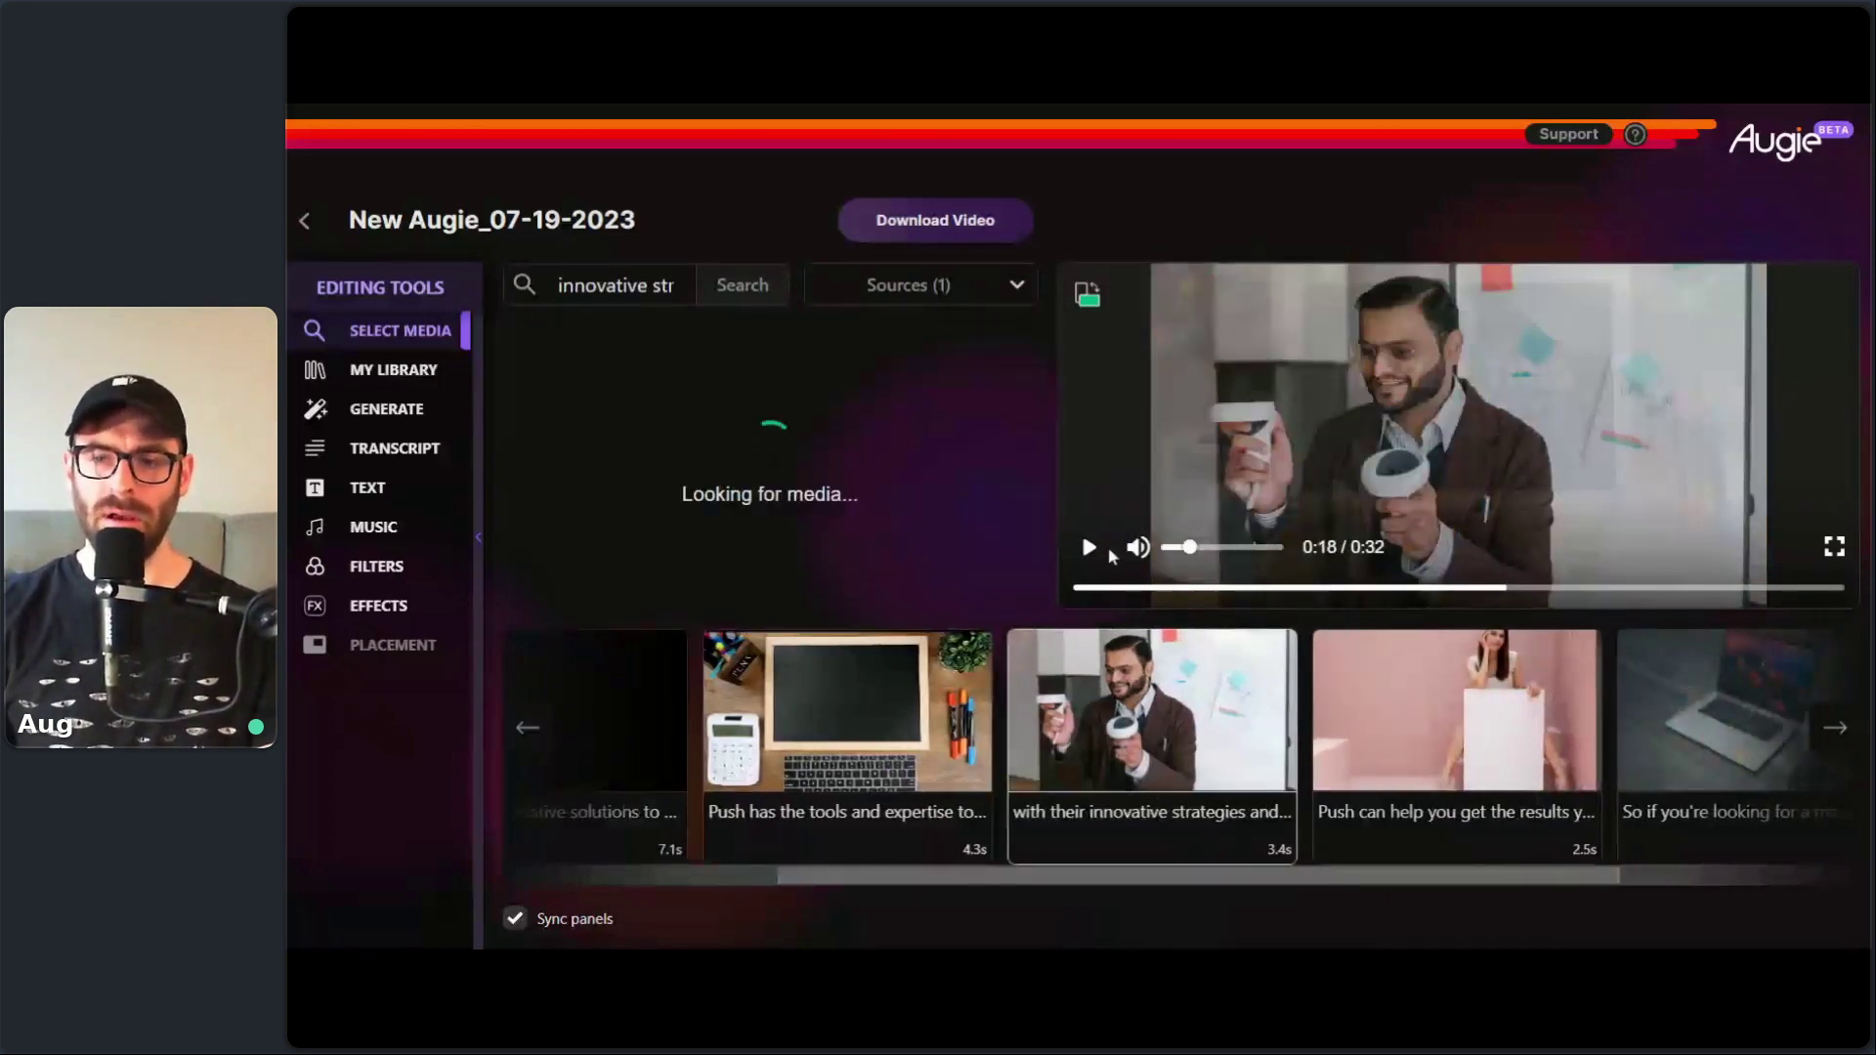
click(1090, 550)
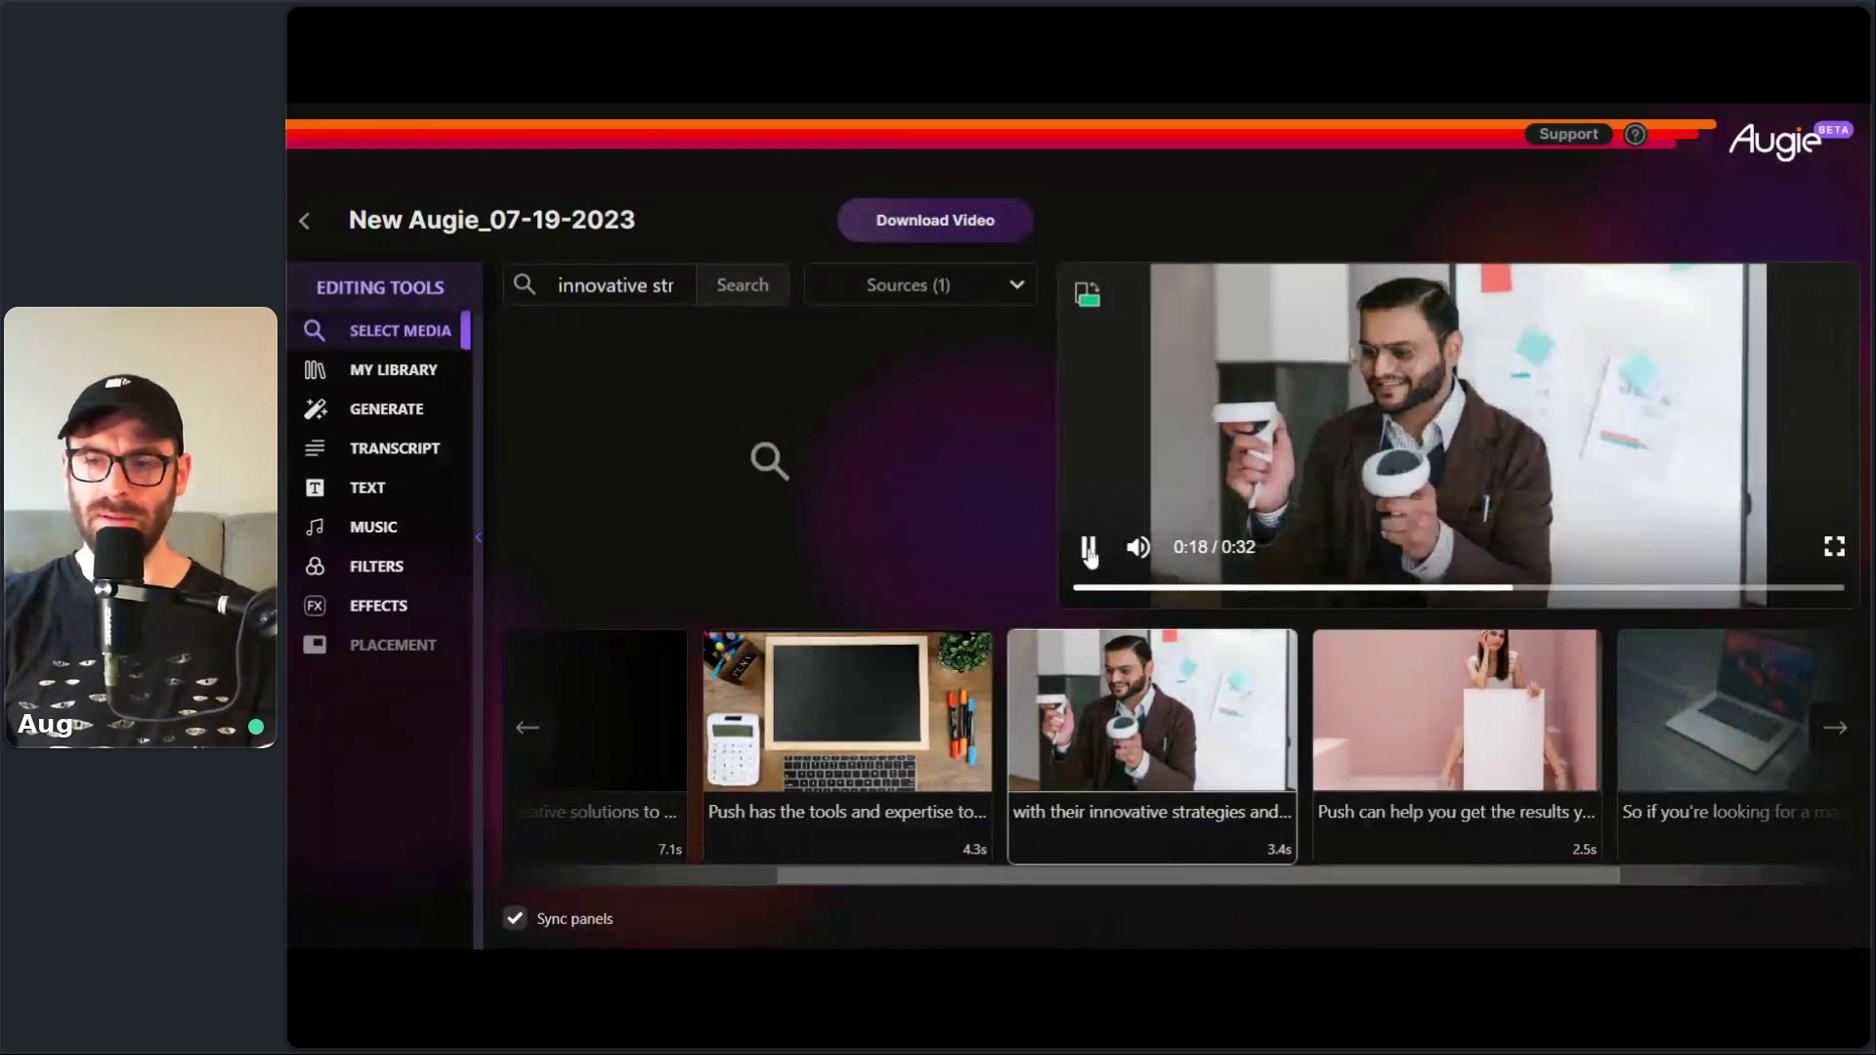
click(1090, 550)
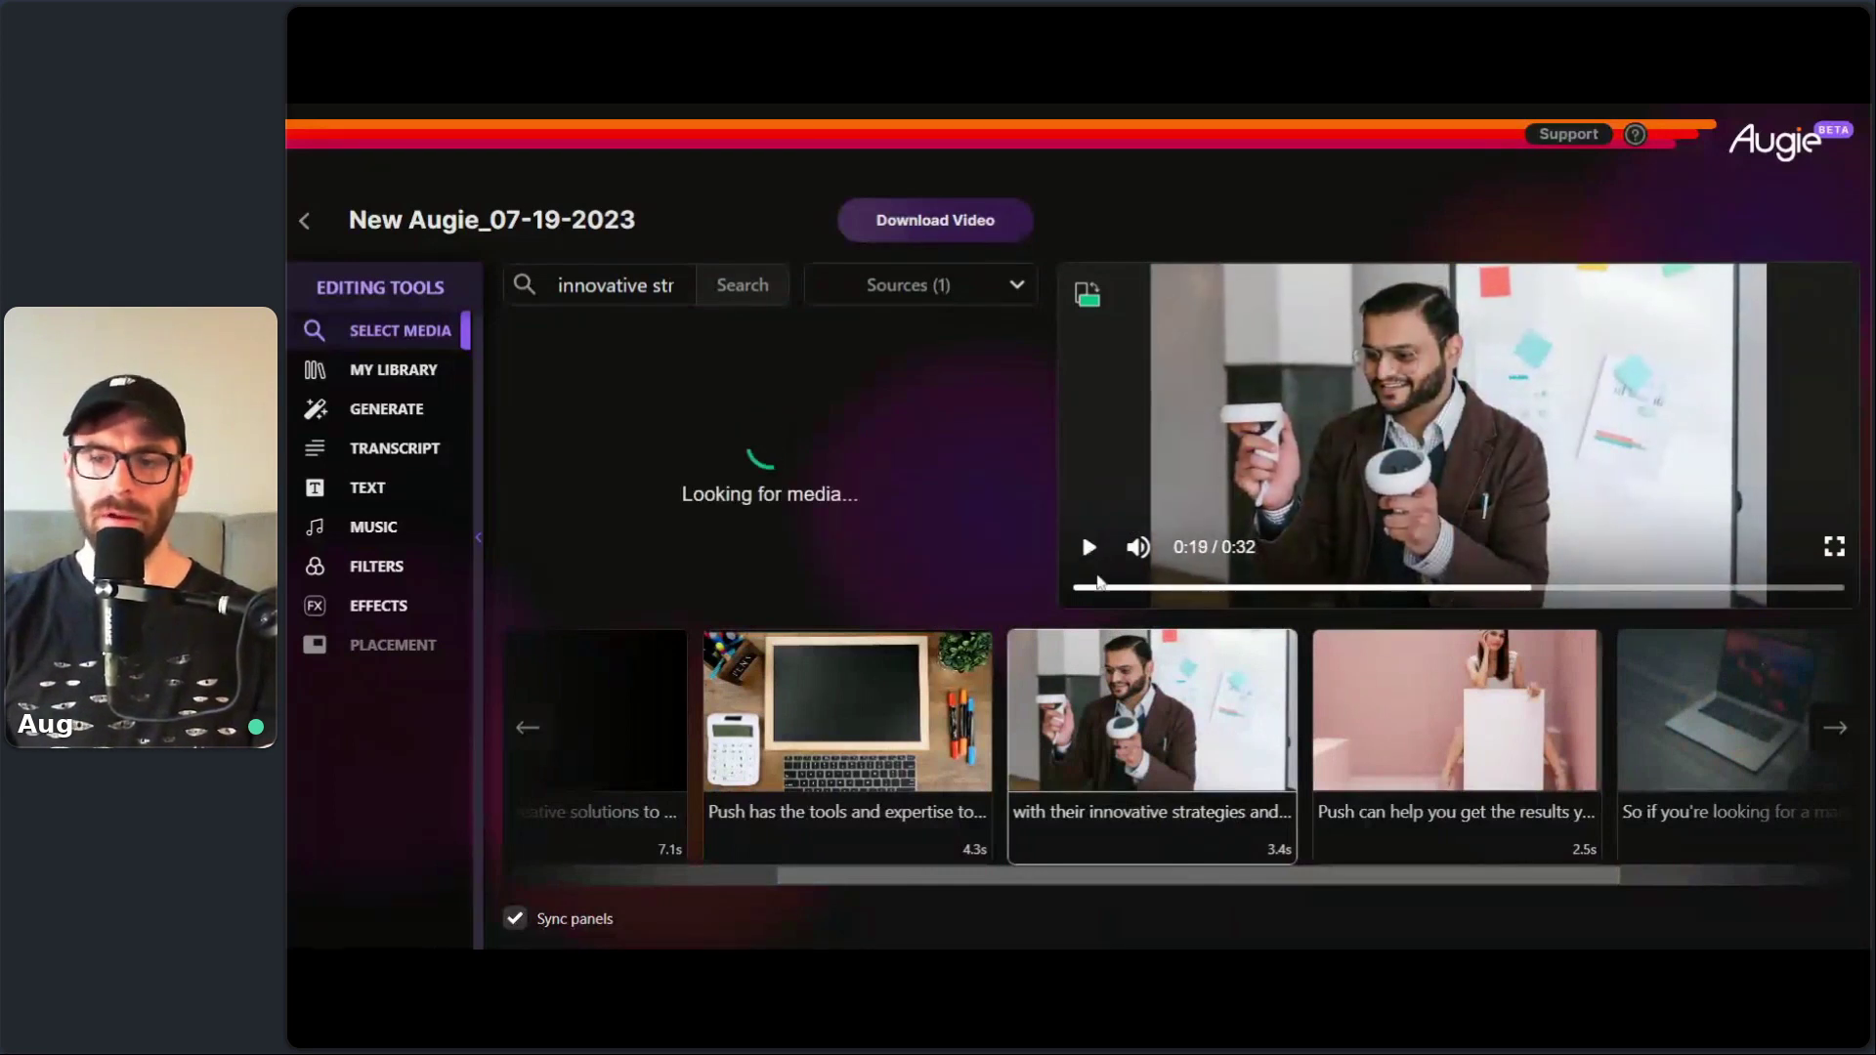
click(1123, 836)
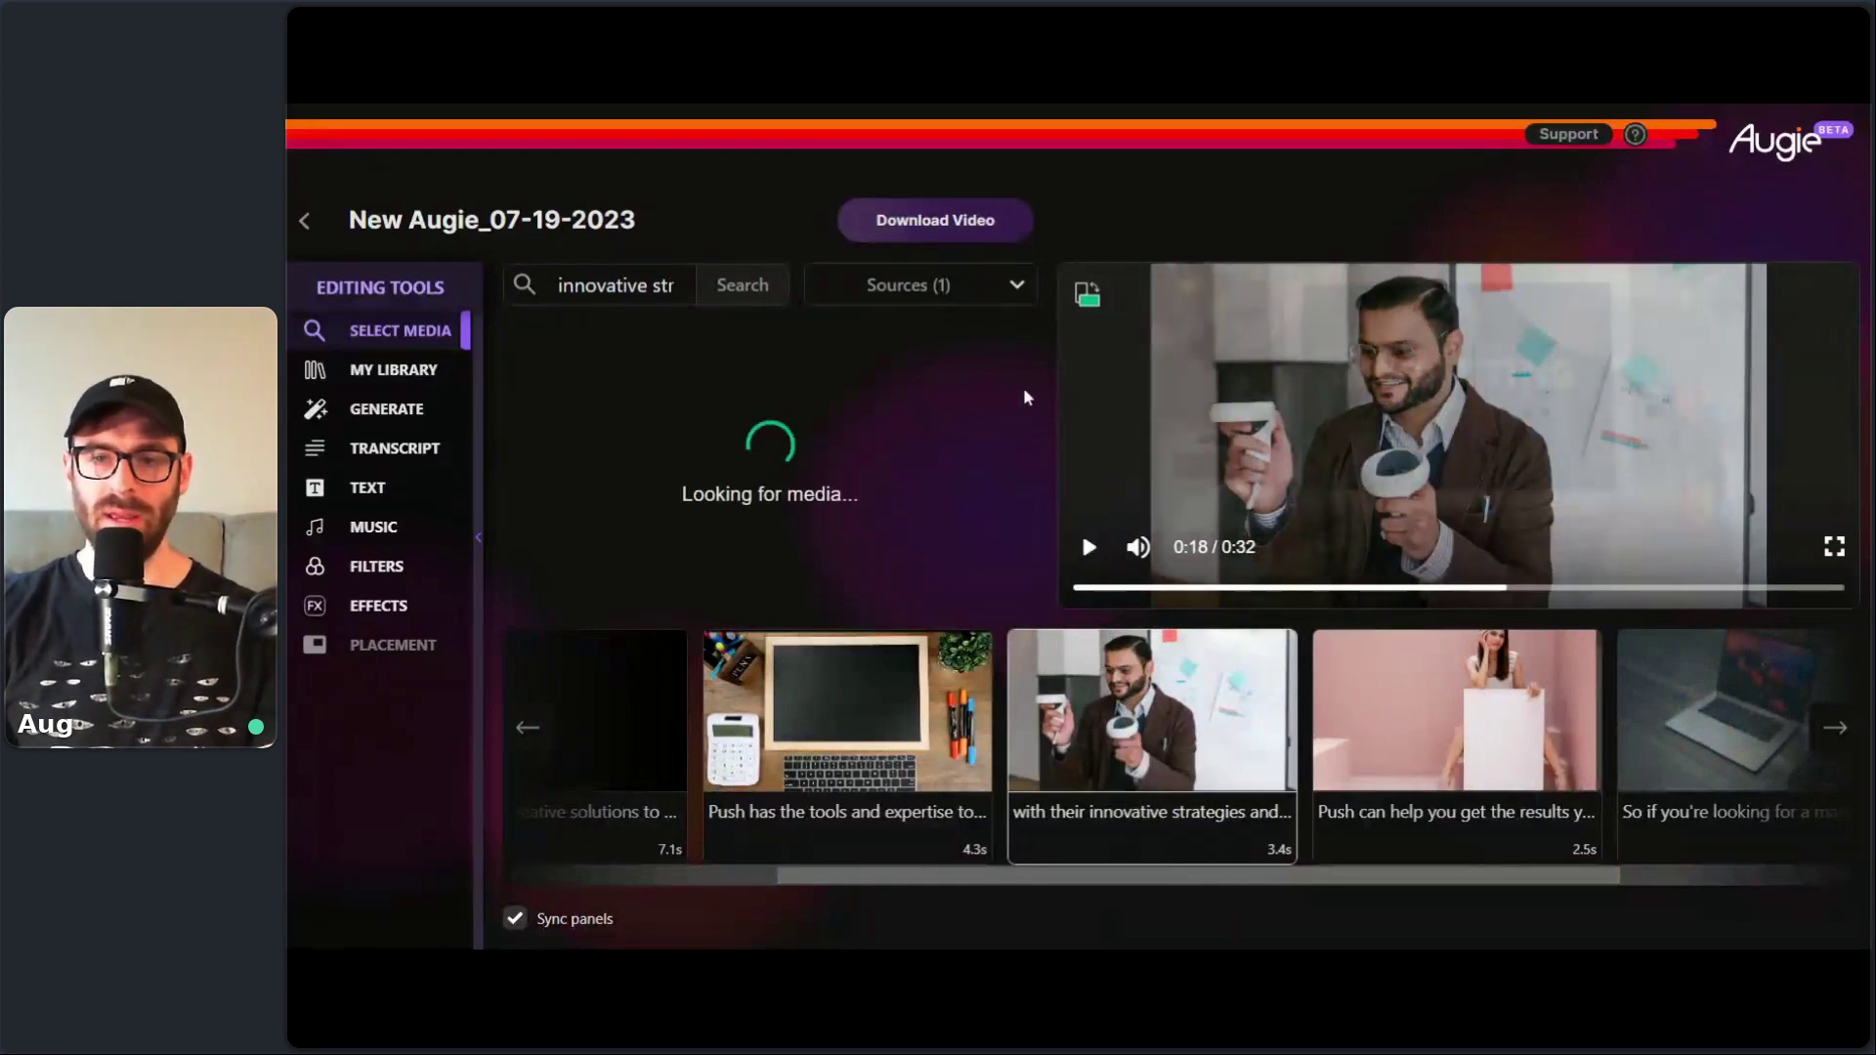
- Shuffle the fourth shot, "with their innovative strategies", to a different stock clip and play it briefly in the preview
click(962, 285)
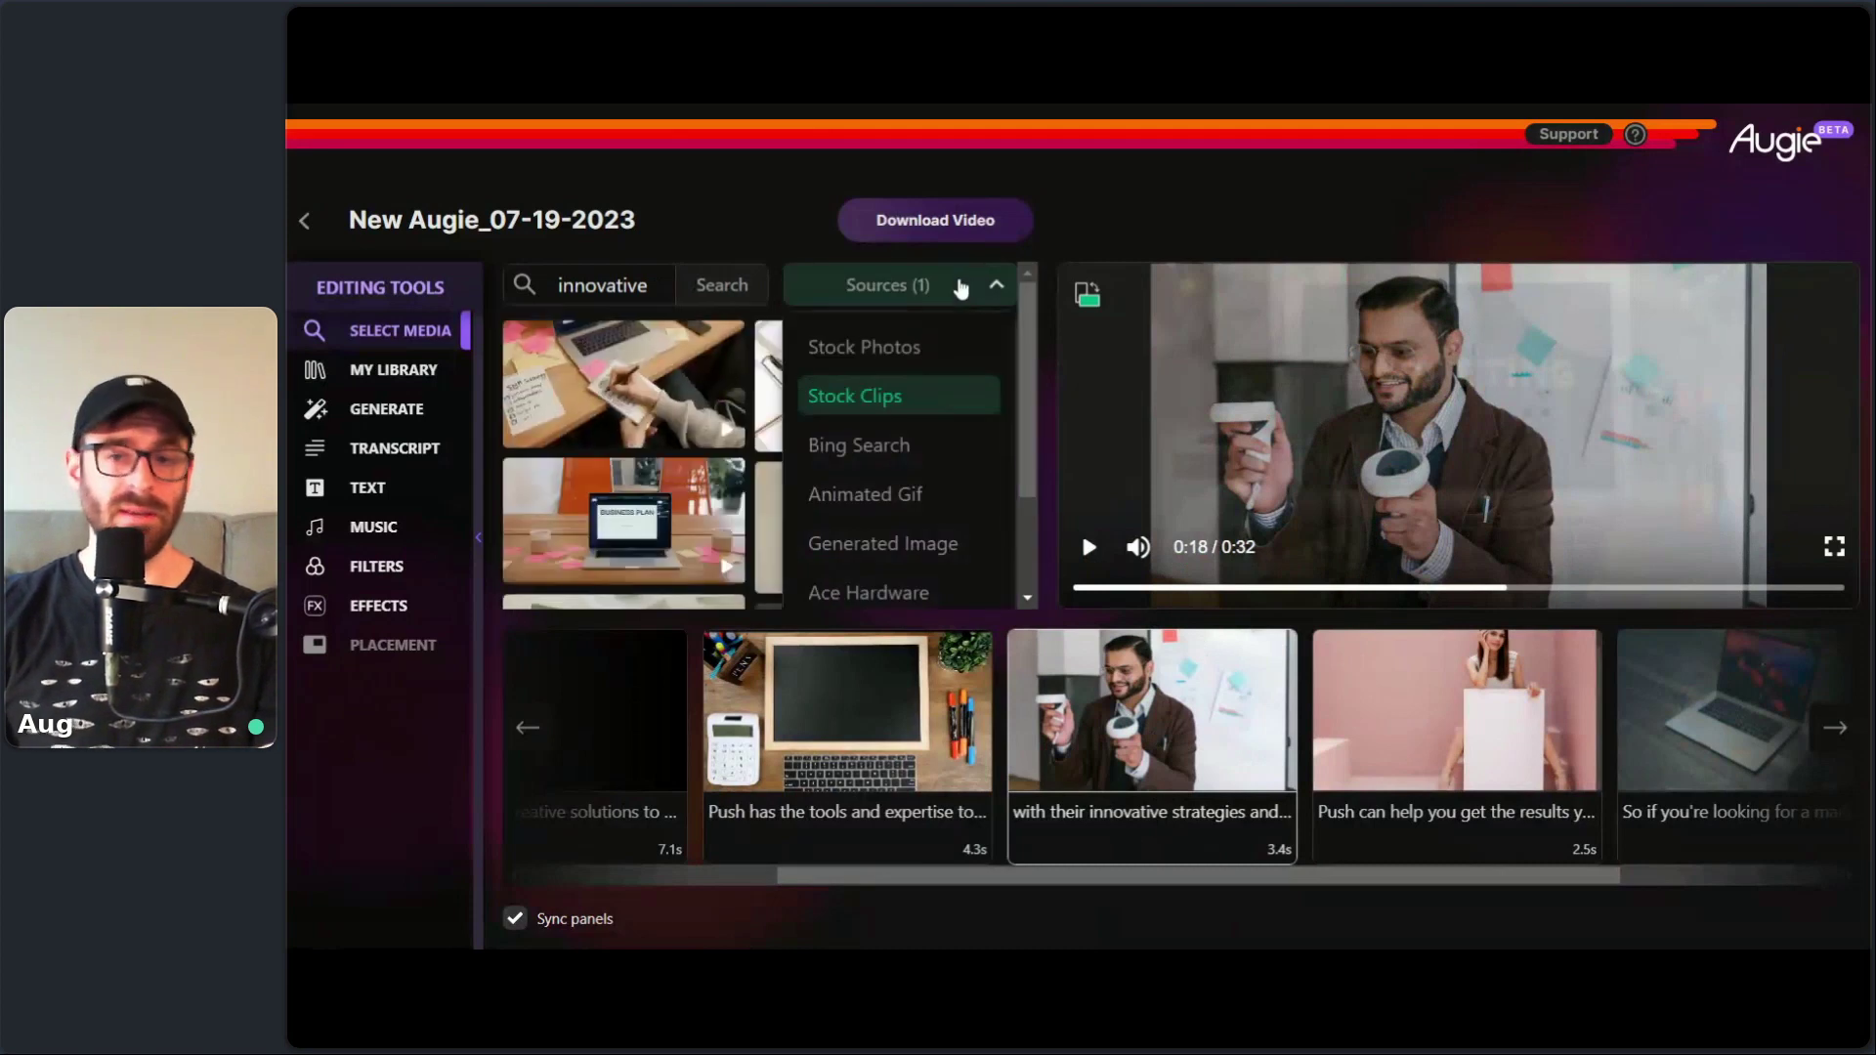
click(963, 285)
text(str)
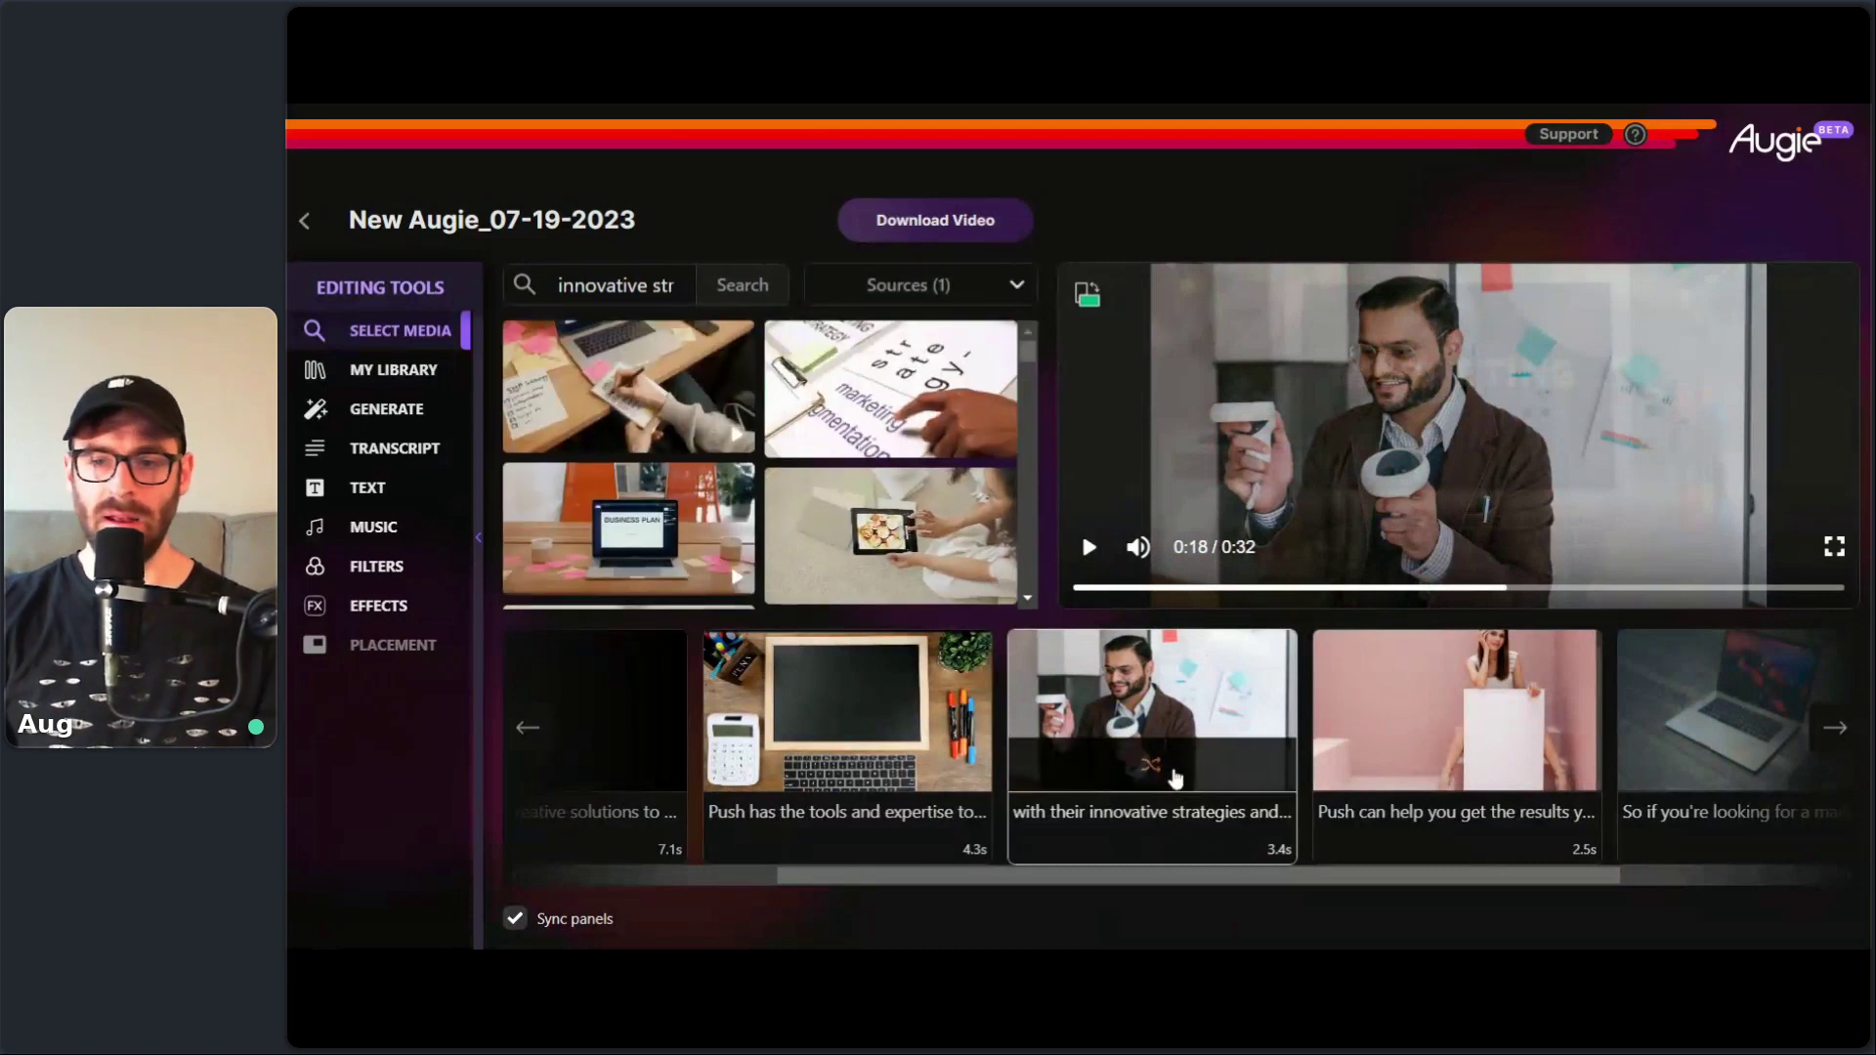
click(1183, 774)
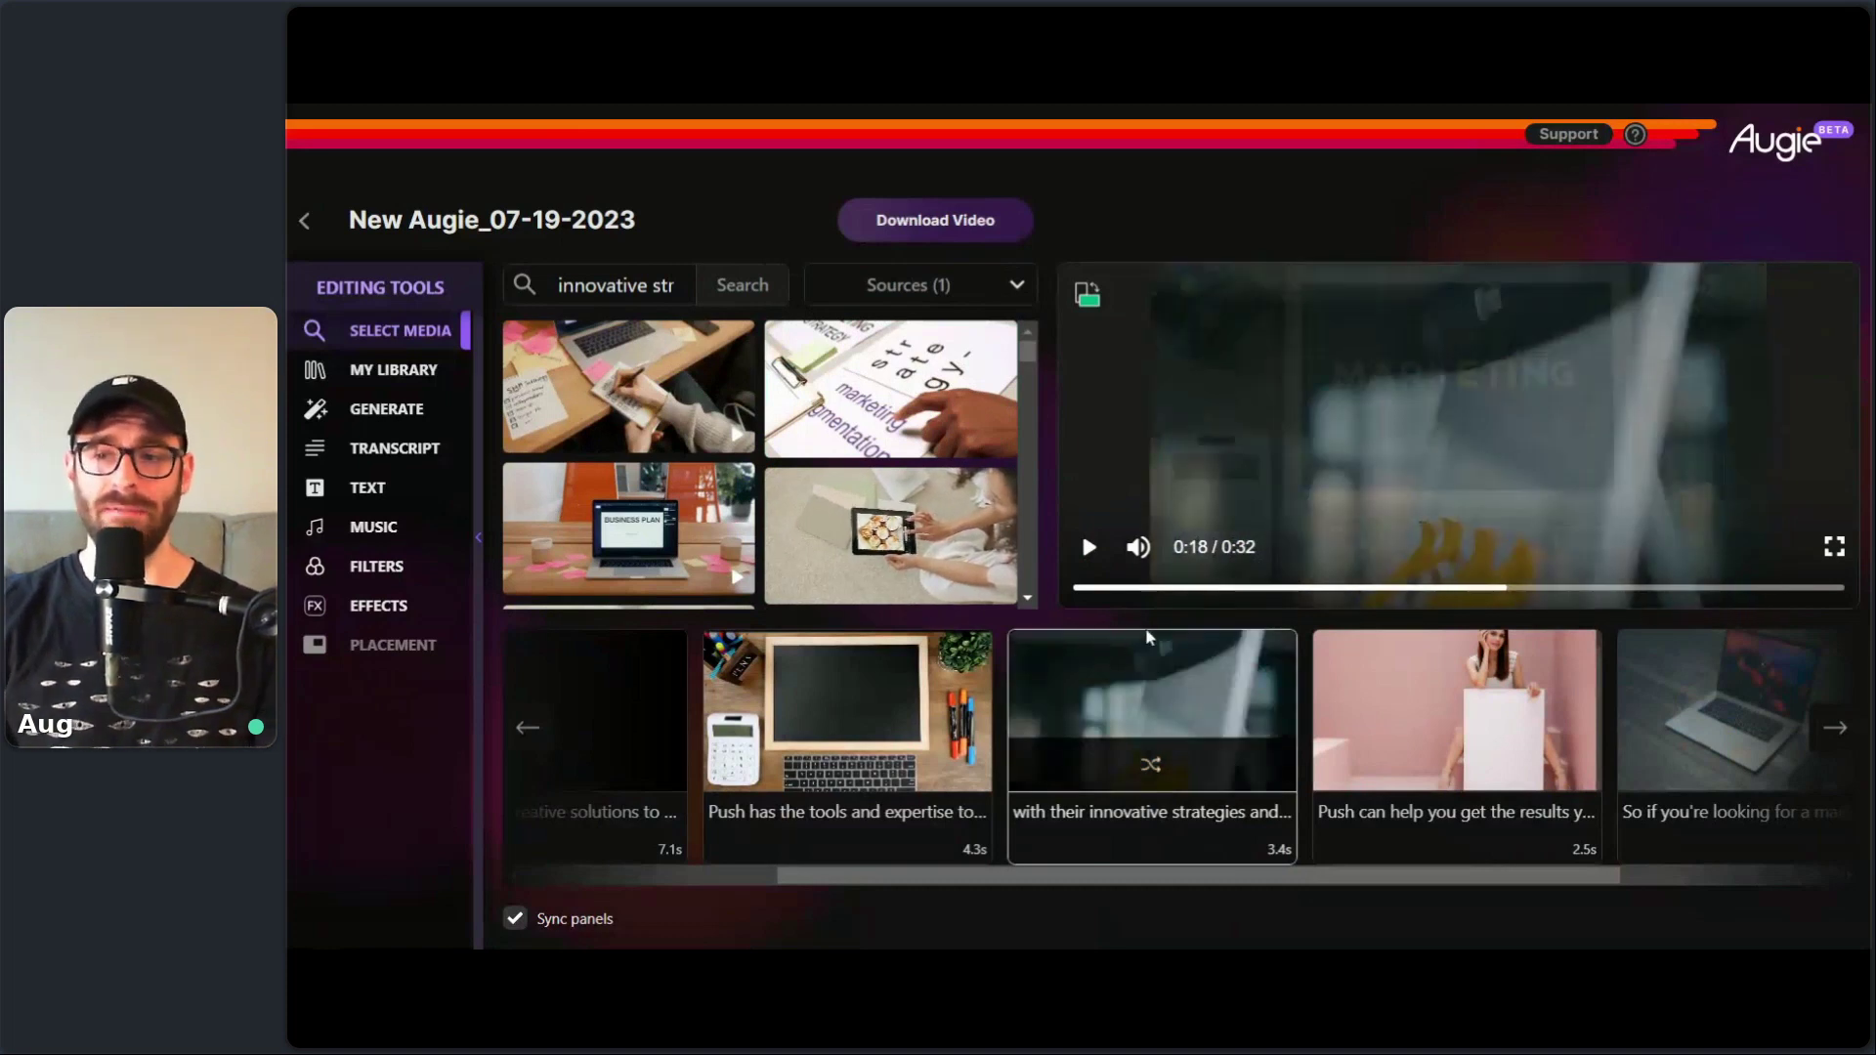
click(1090, 547)
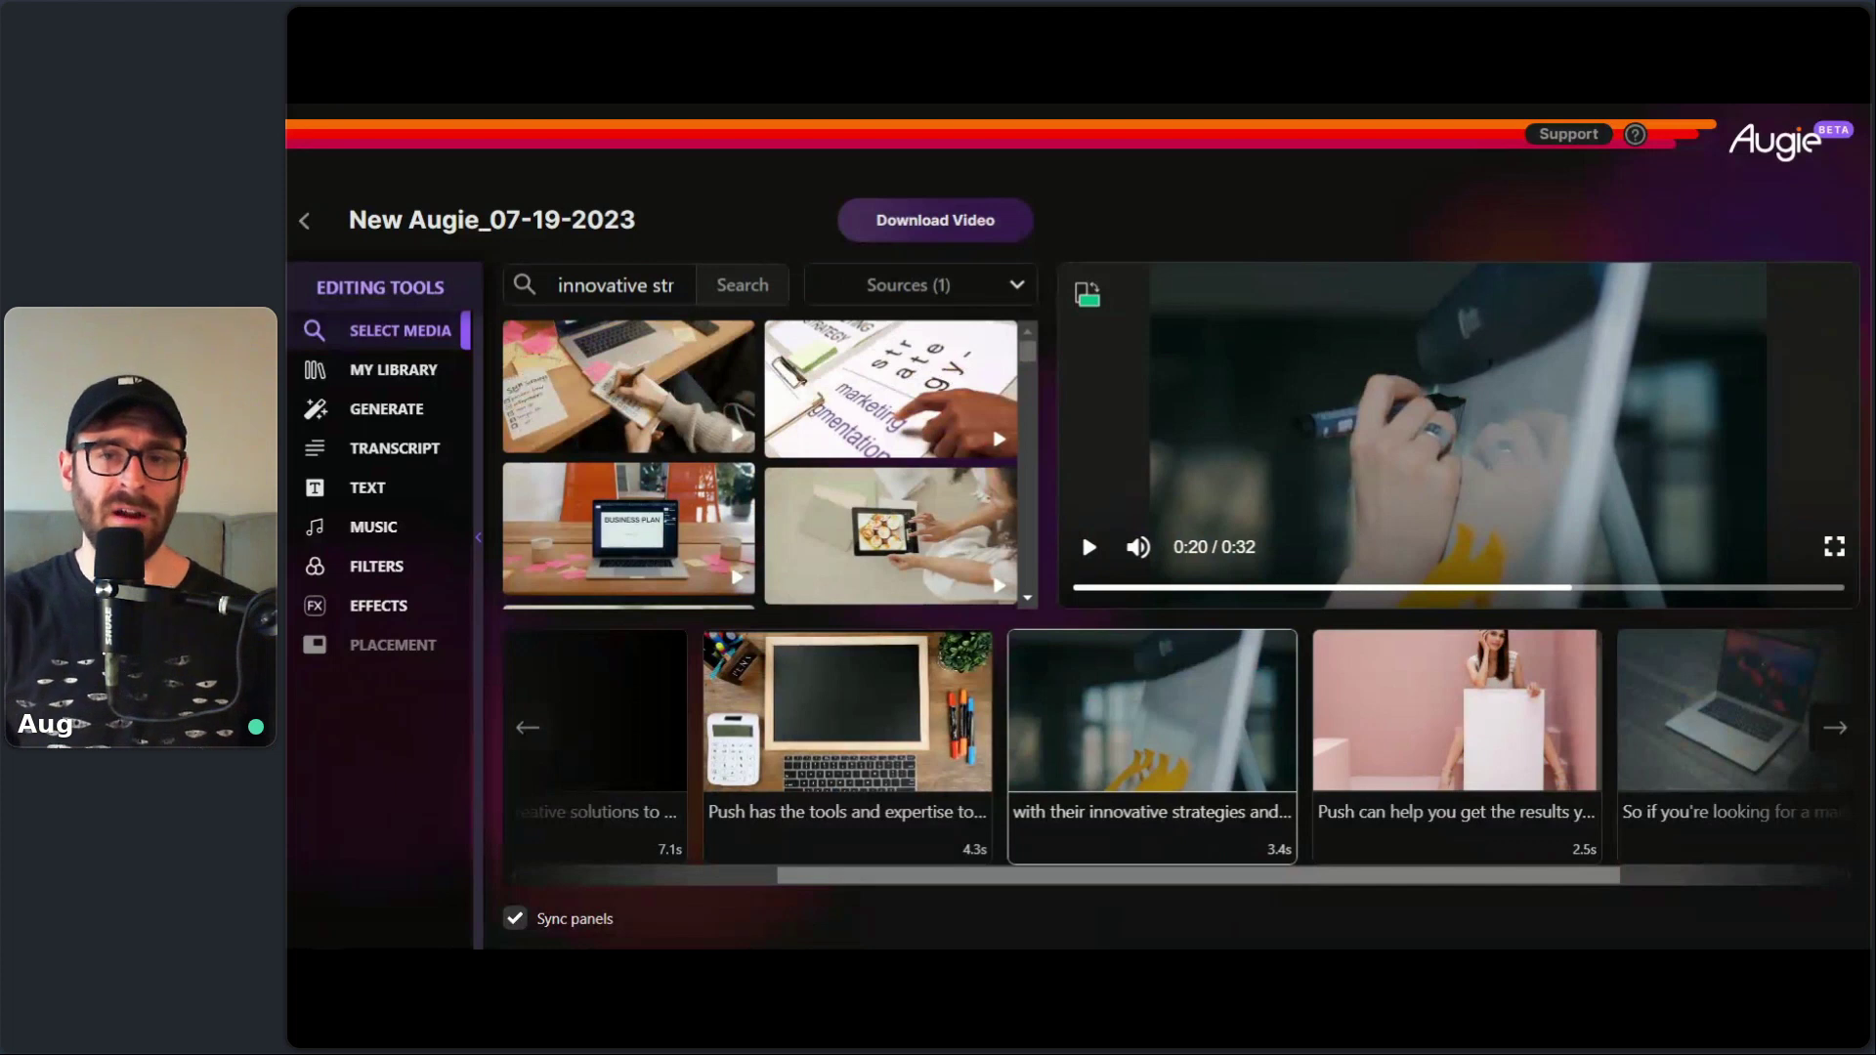
- Browse the suggested stock clips for the fourth shot
scroll(1029, 367, down, 3)
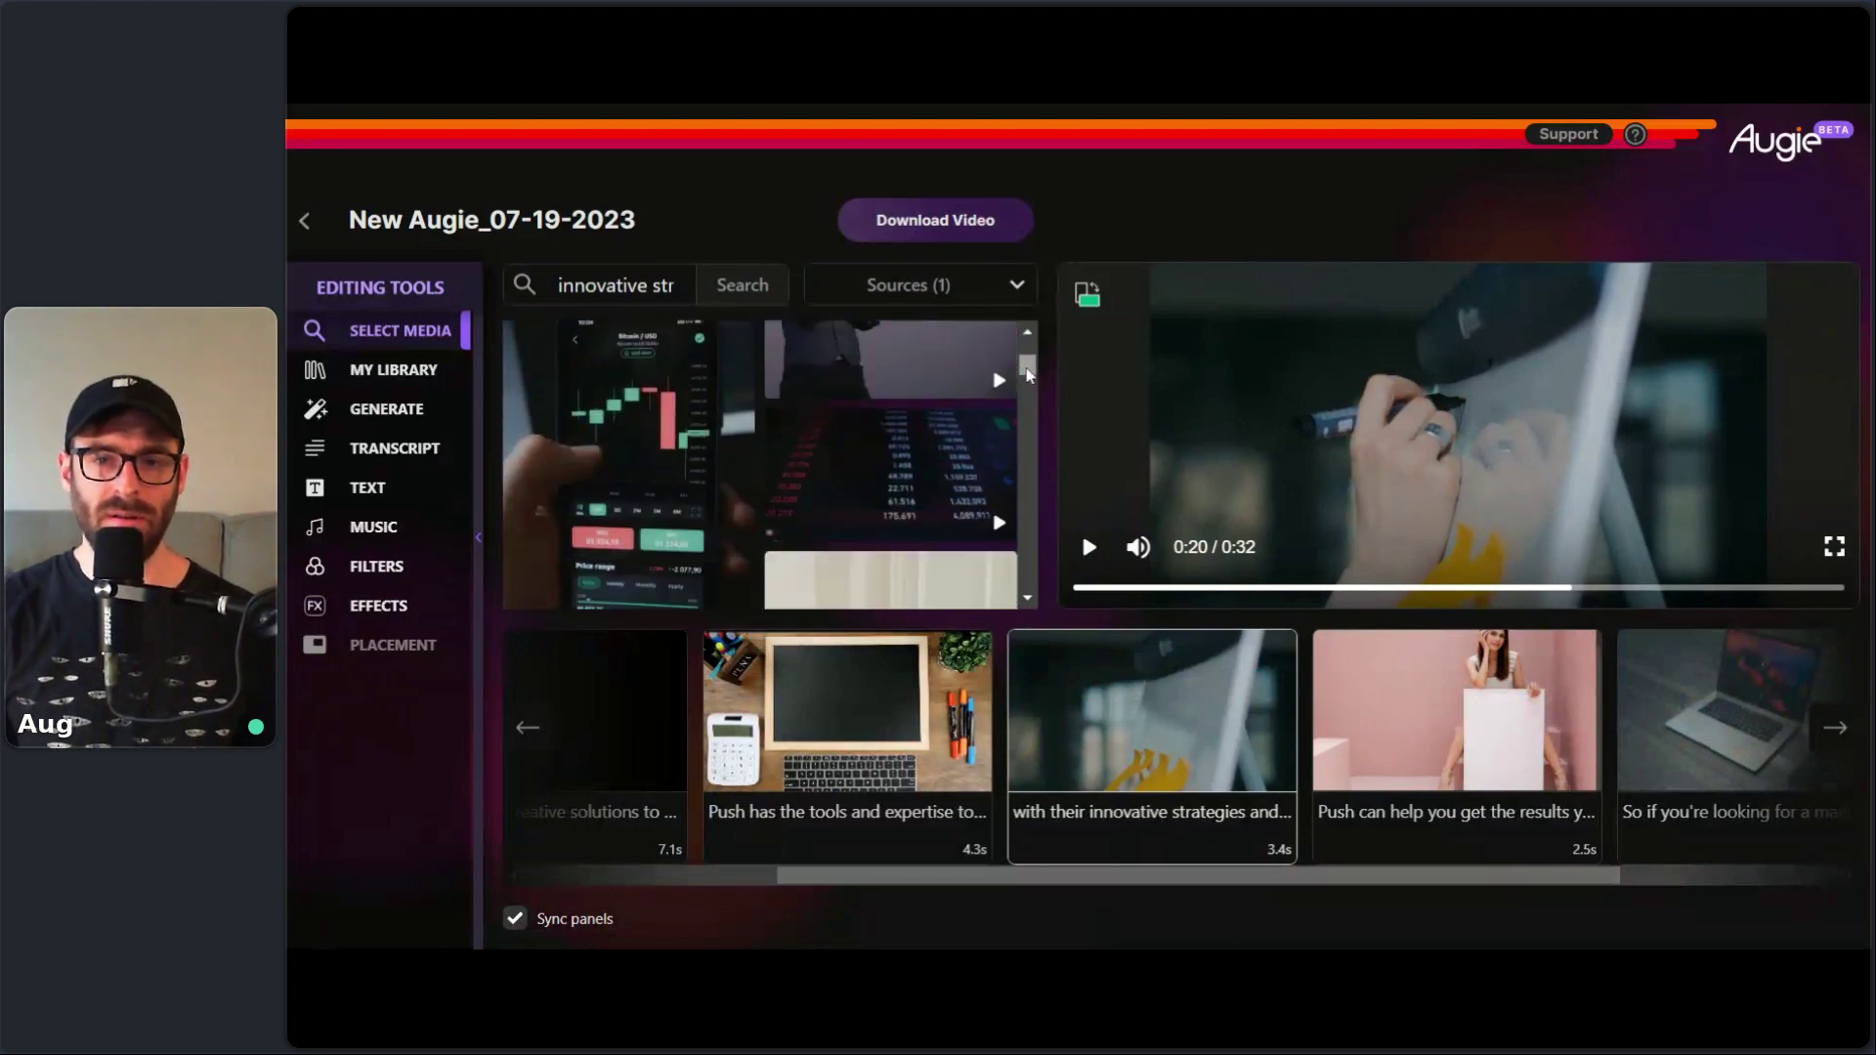
drag(1029, 375, 1035, 342)
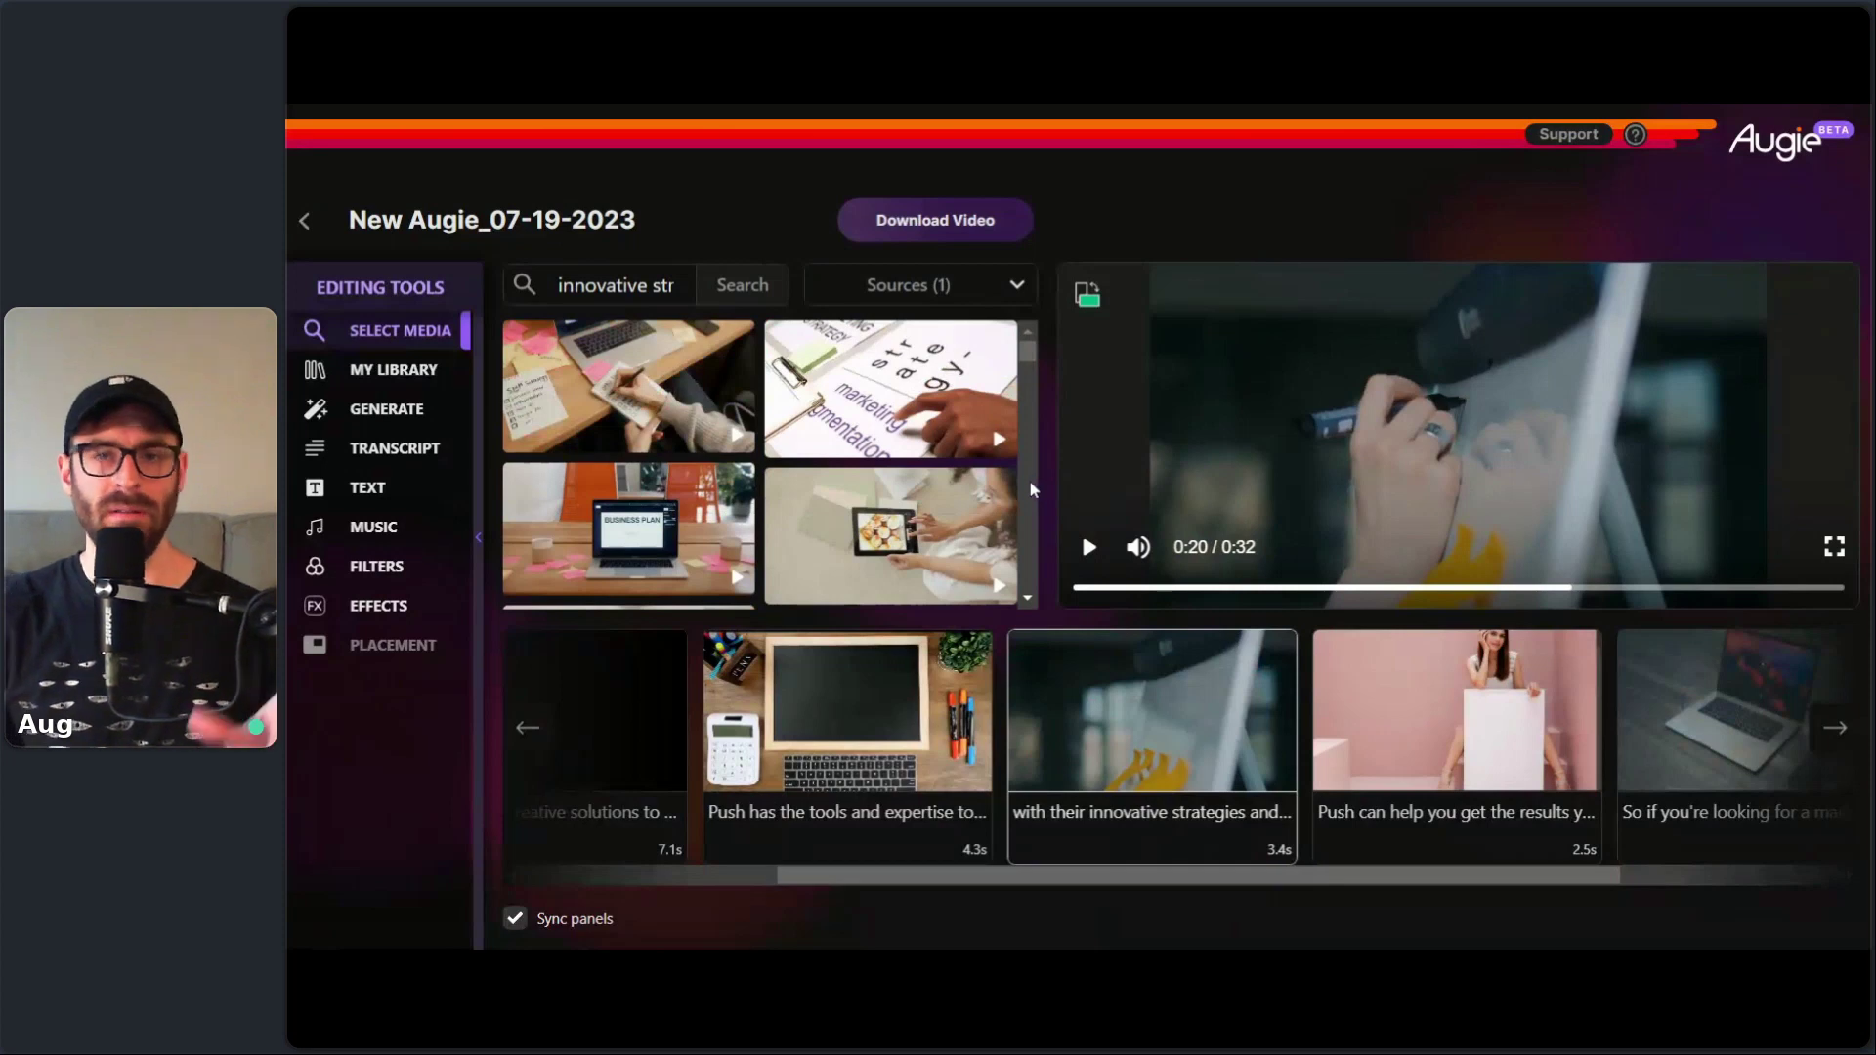
mouse_move(1244, 782)
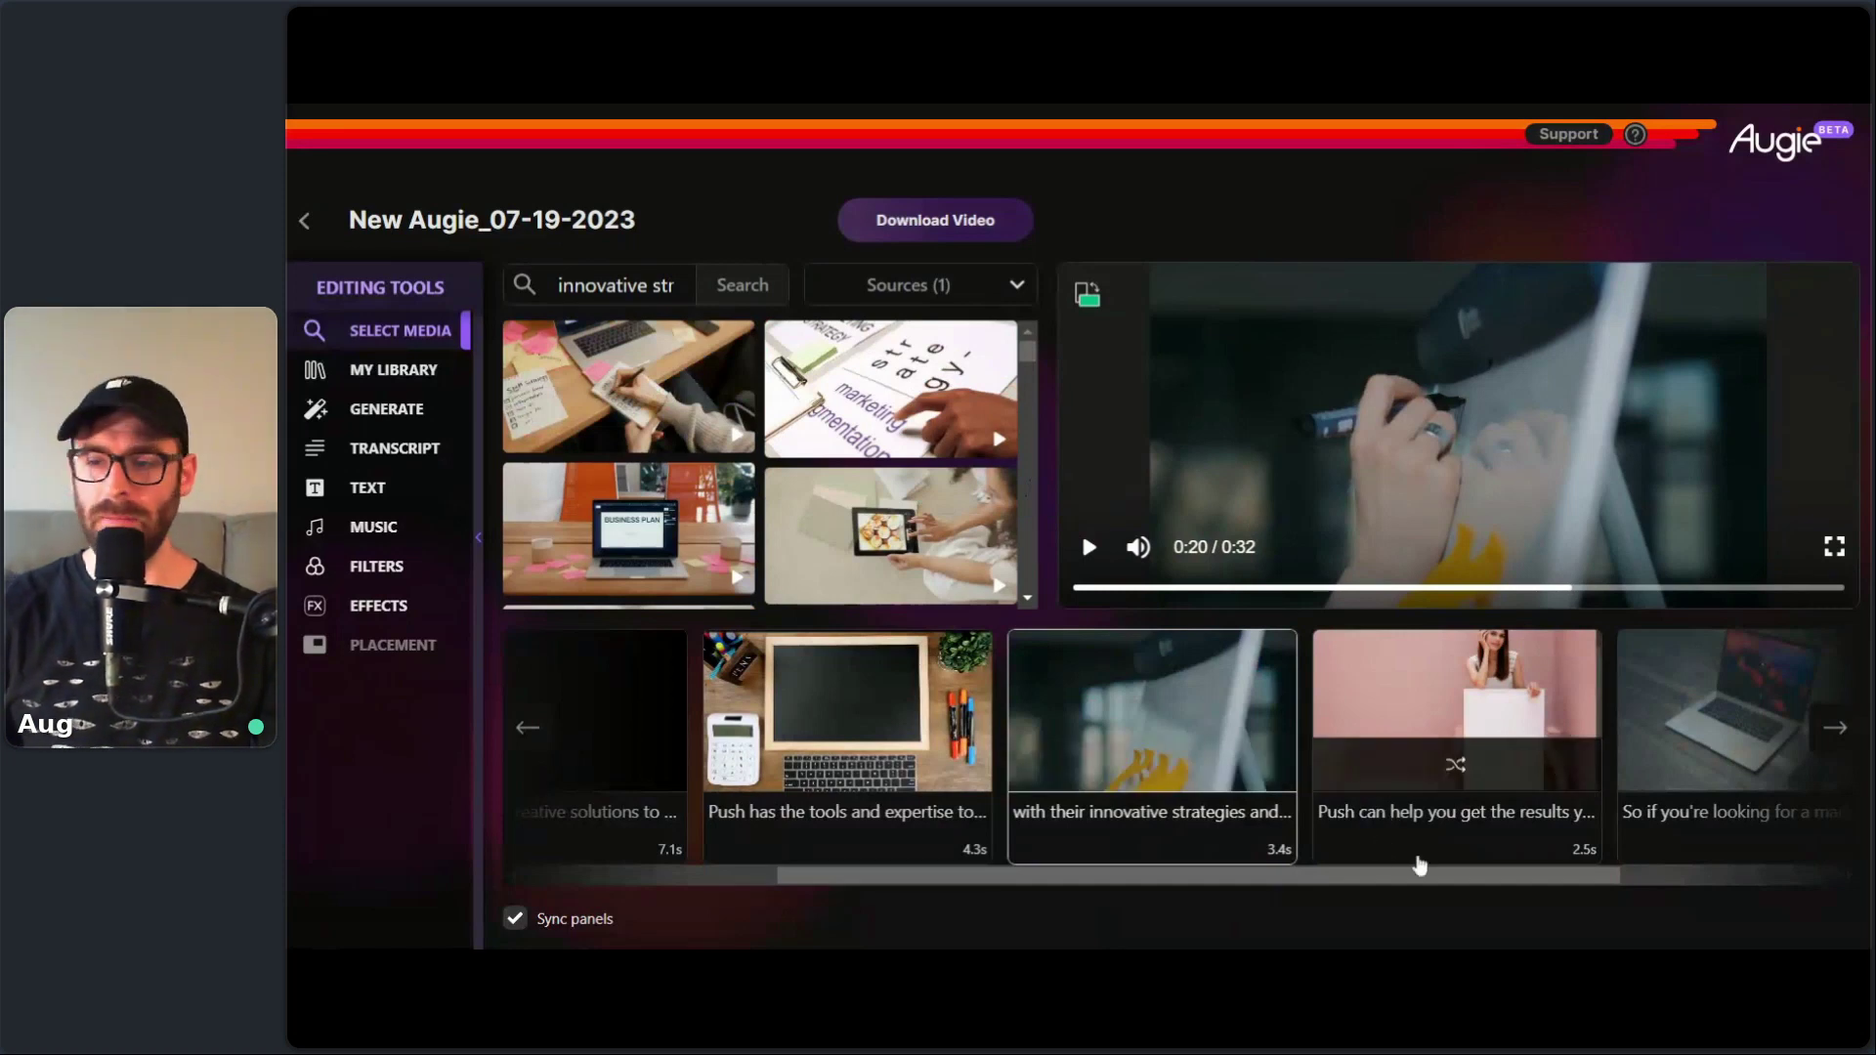
- Select the fifth shot, "Push can help you get the results", and move on to the final shot, "Look no further than push."
click(1448, 836)
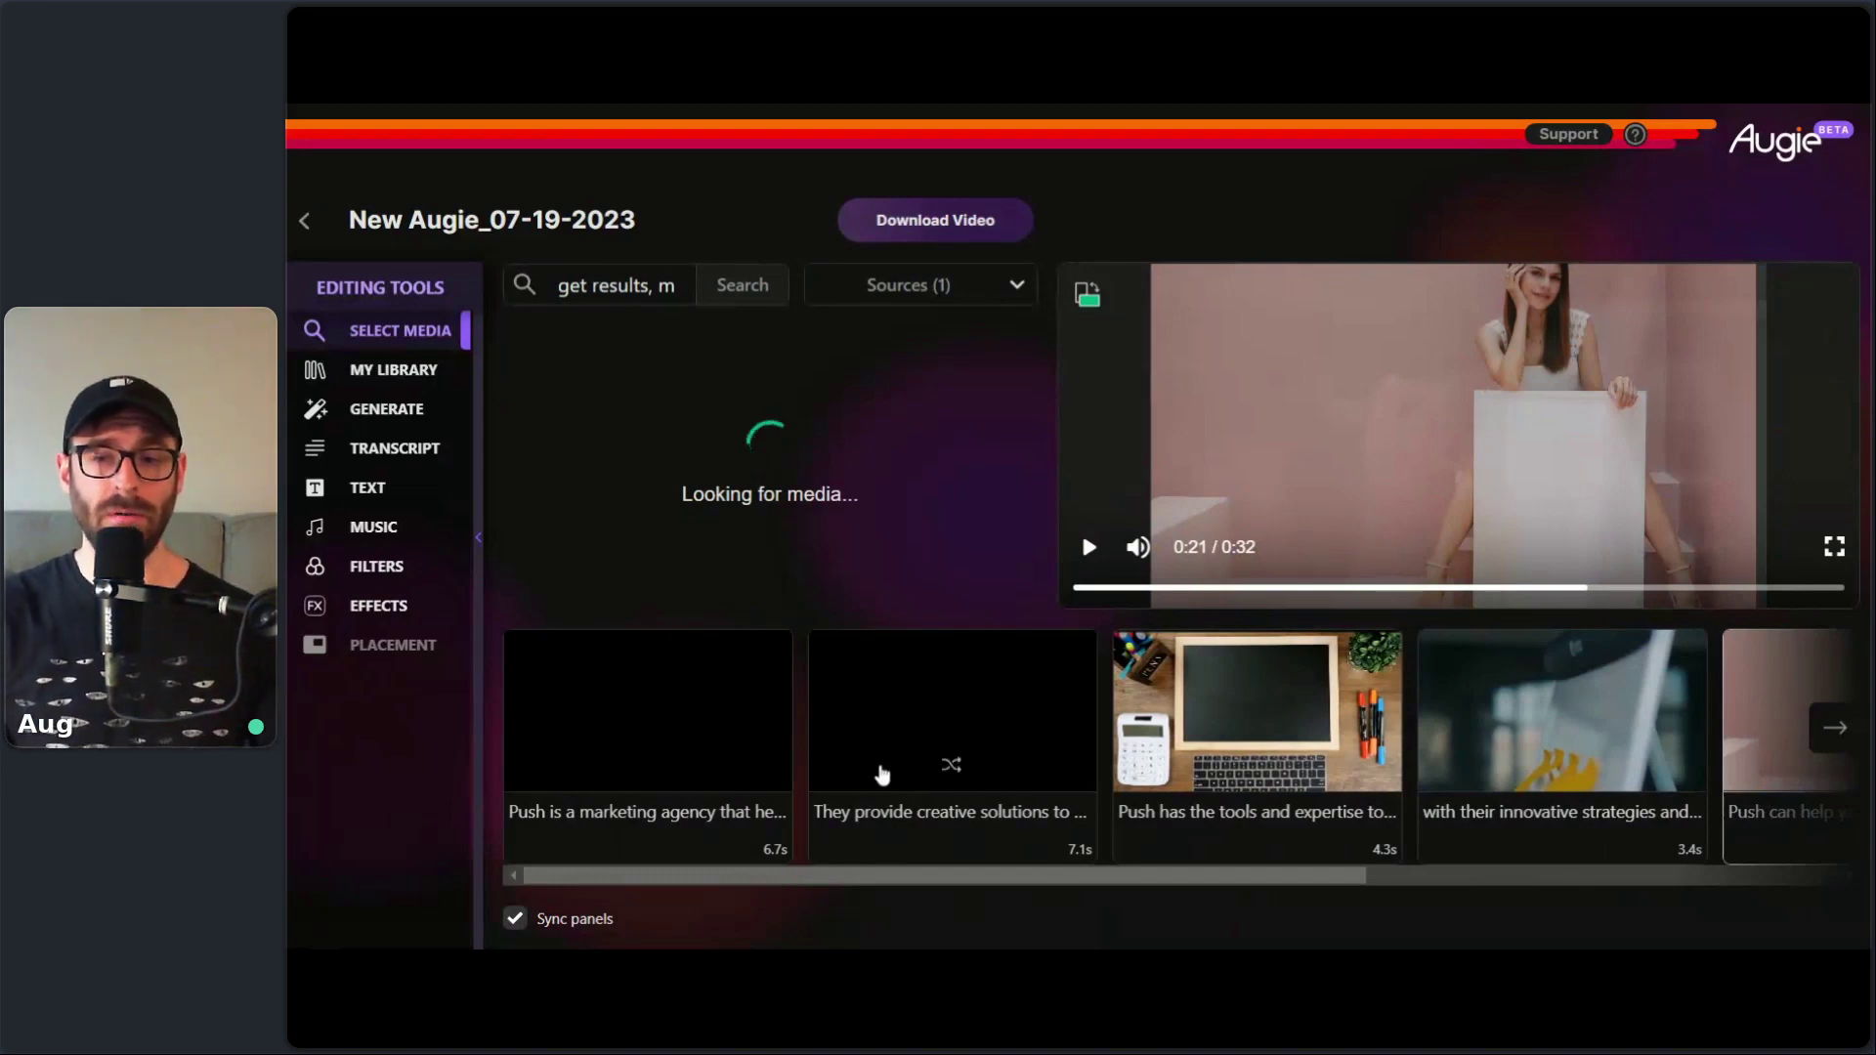
drag(1053, 884, 1689, 887)
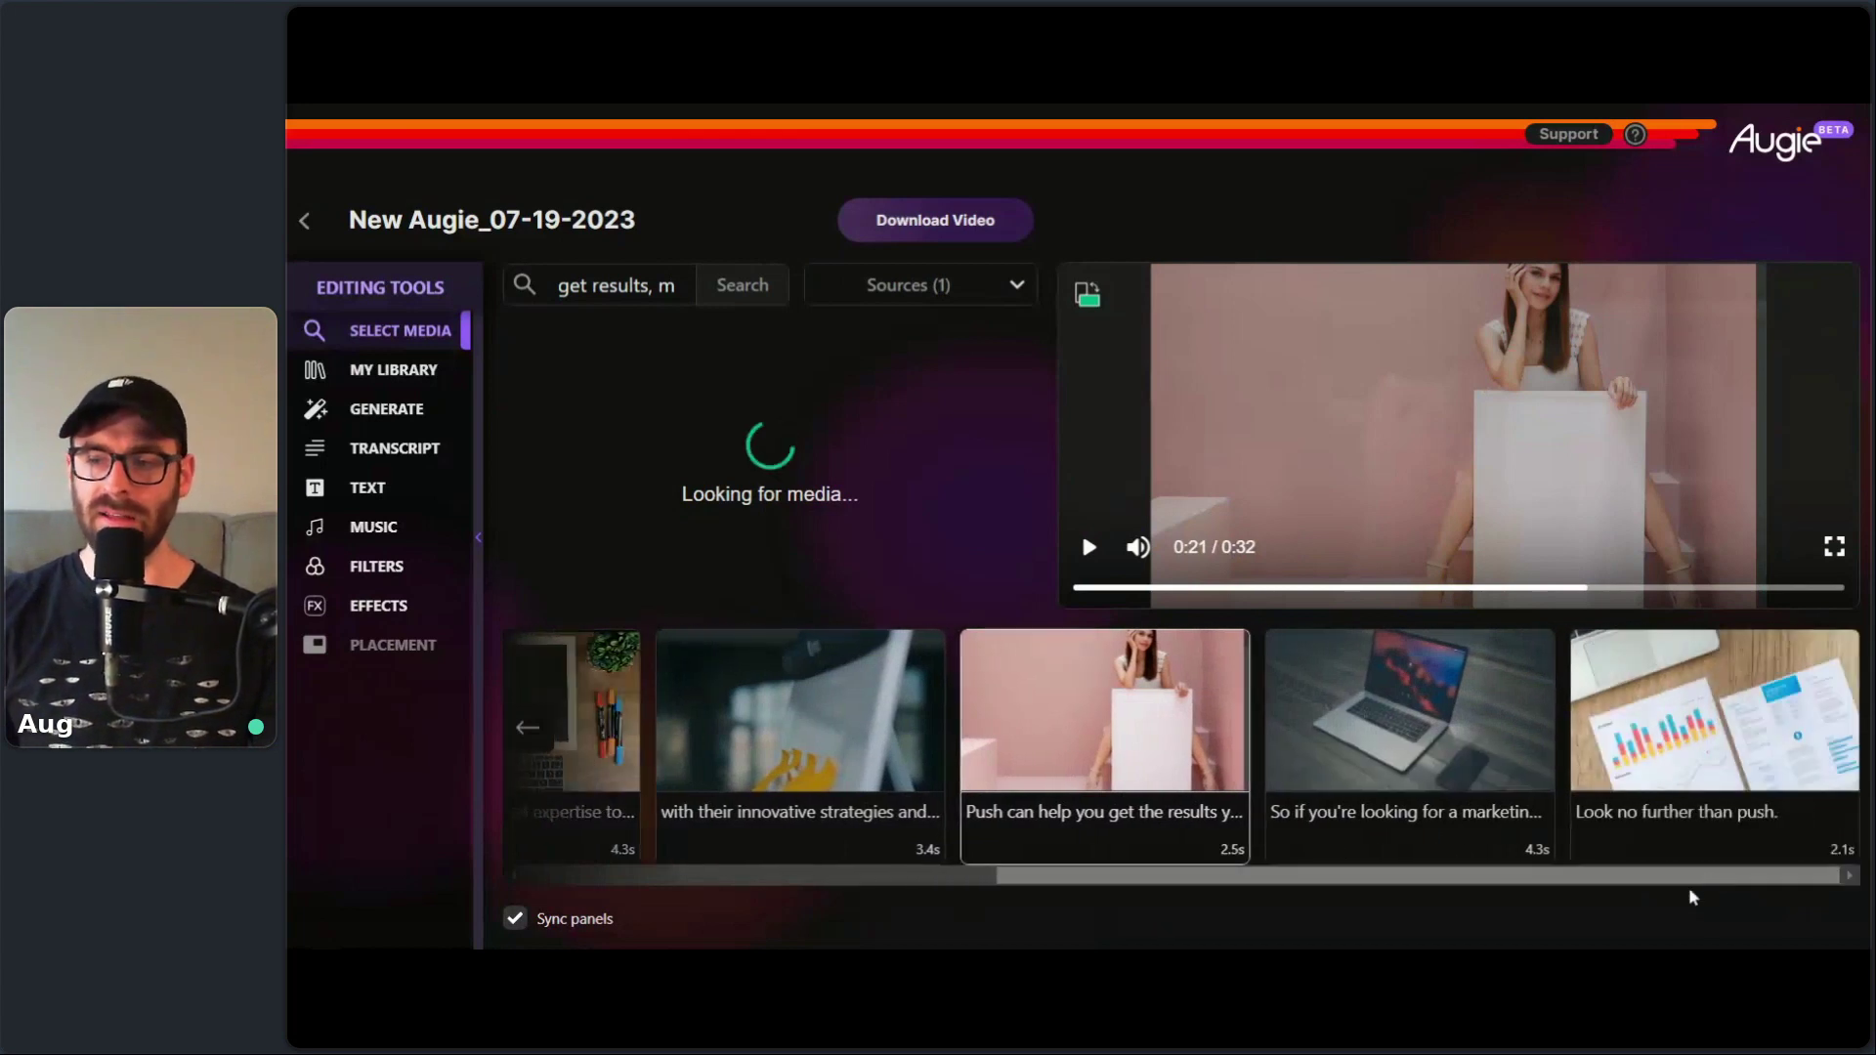
click(1675, 829)
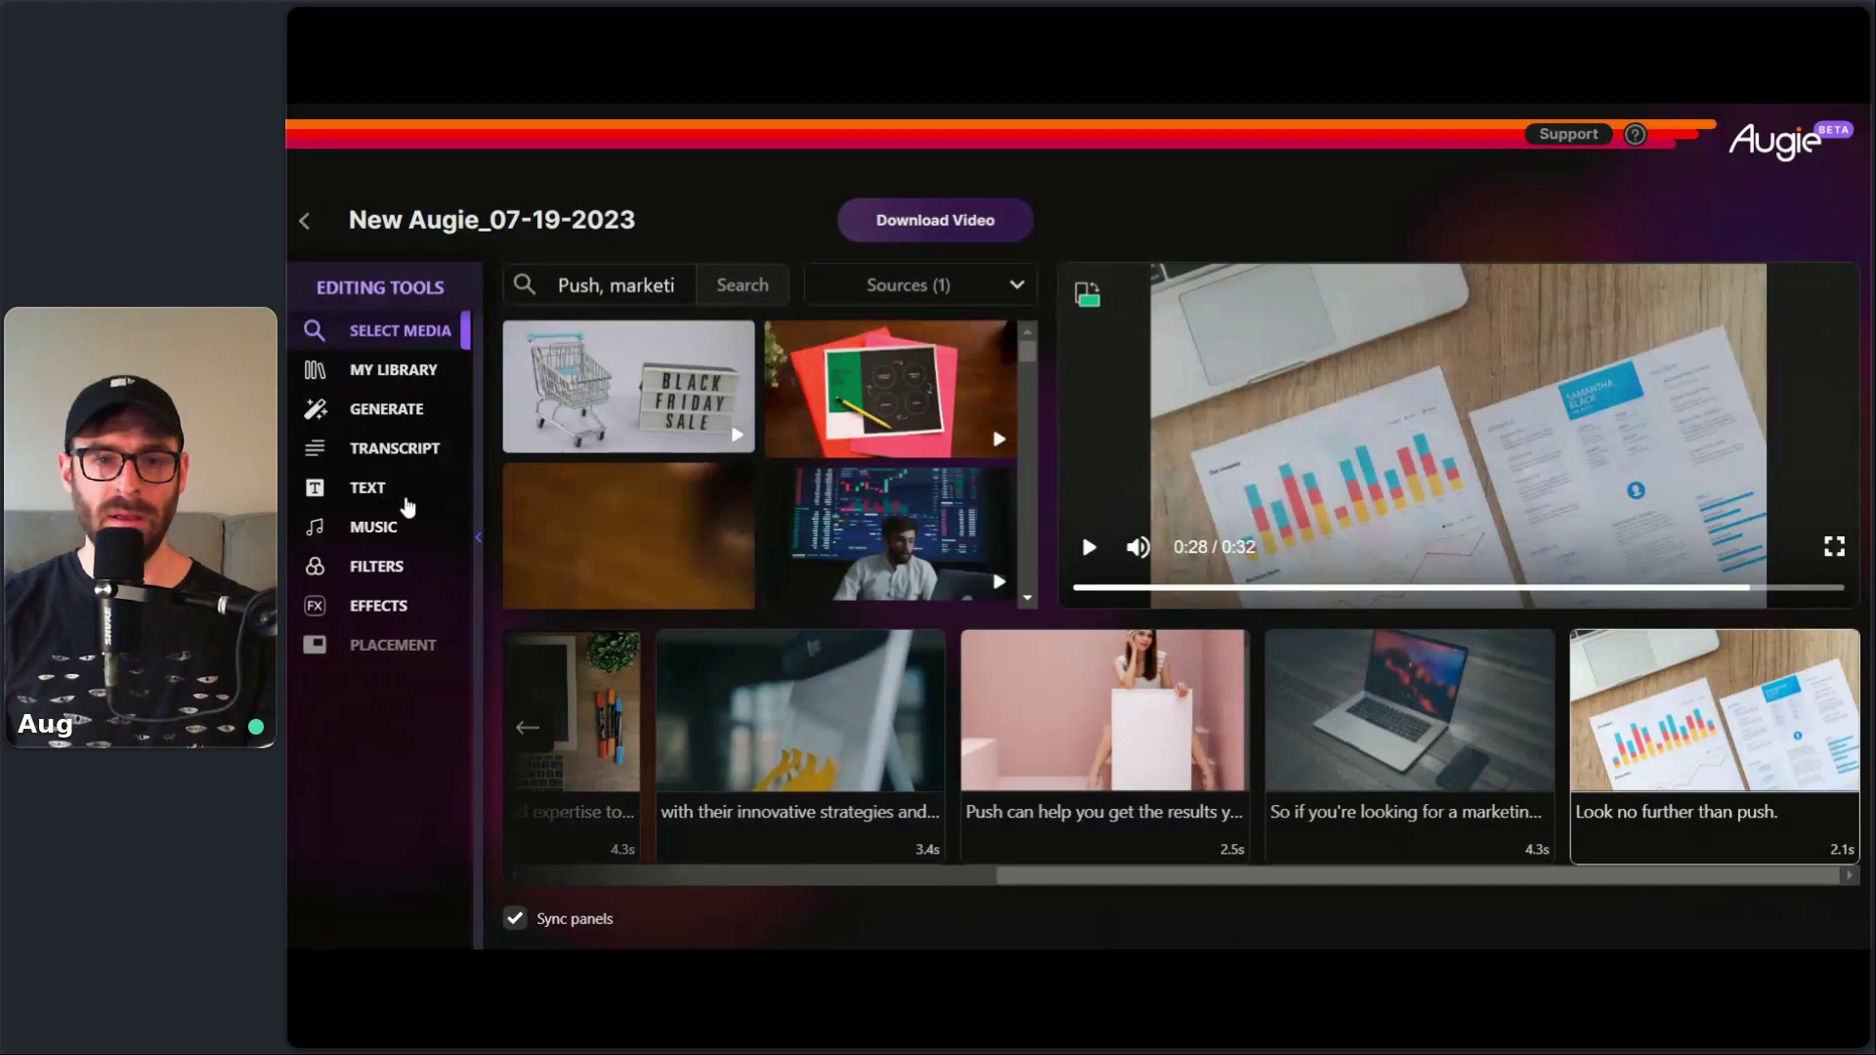
- Turn on closed captions for the entire video and try the middle and top caption positions
click(398, 498)
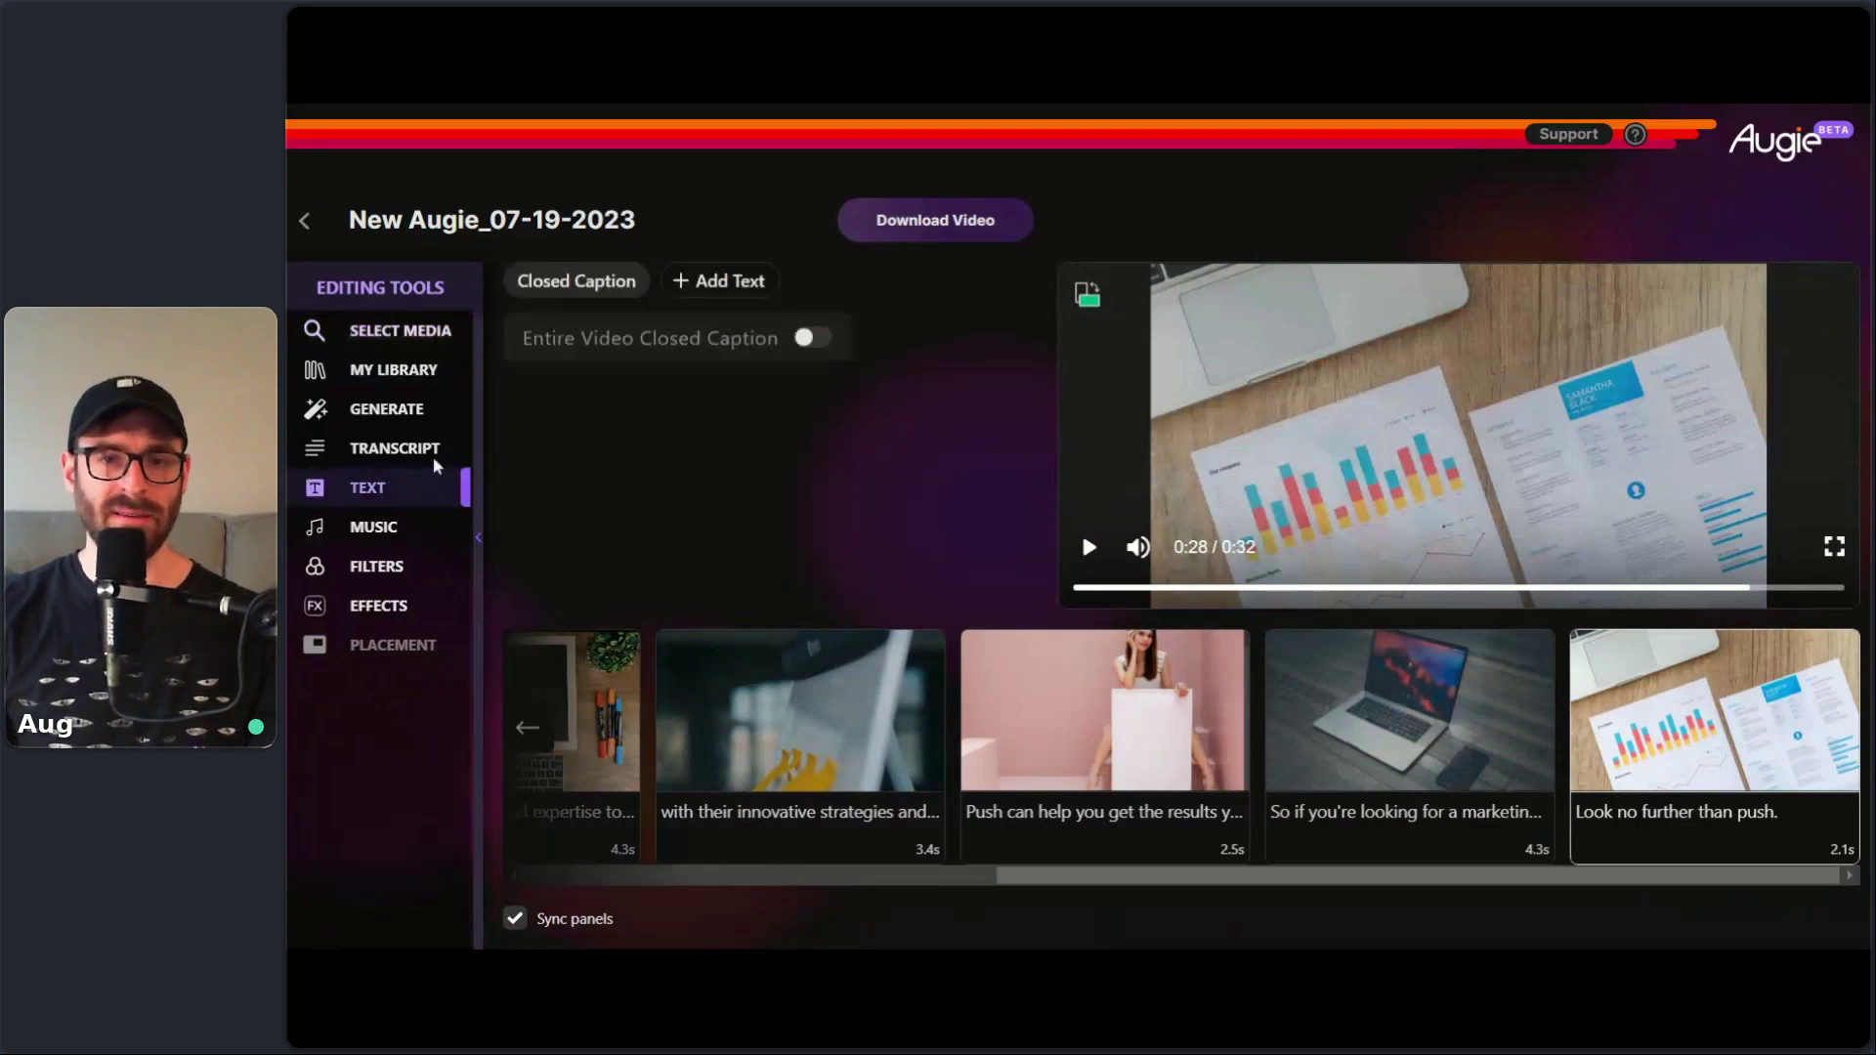
click(810, 341)
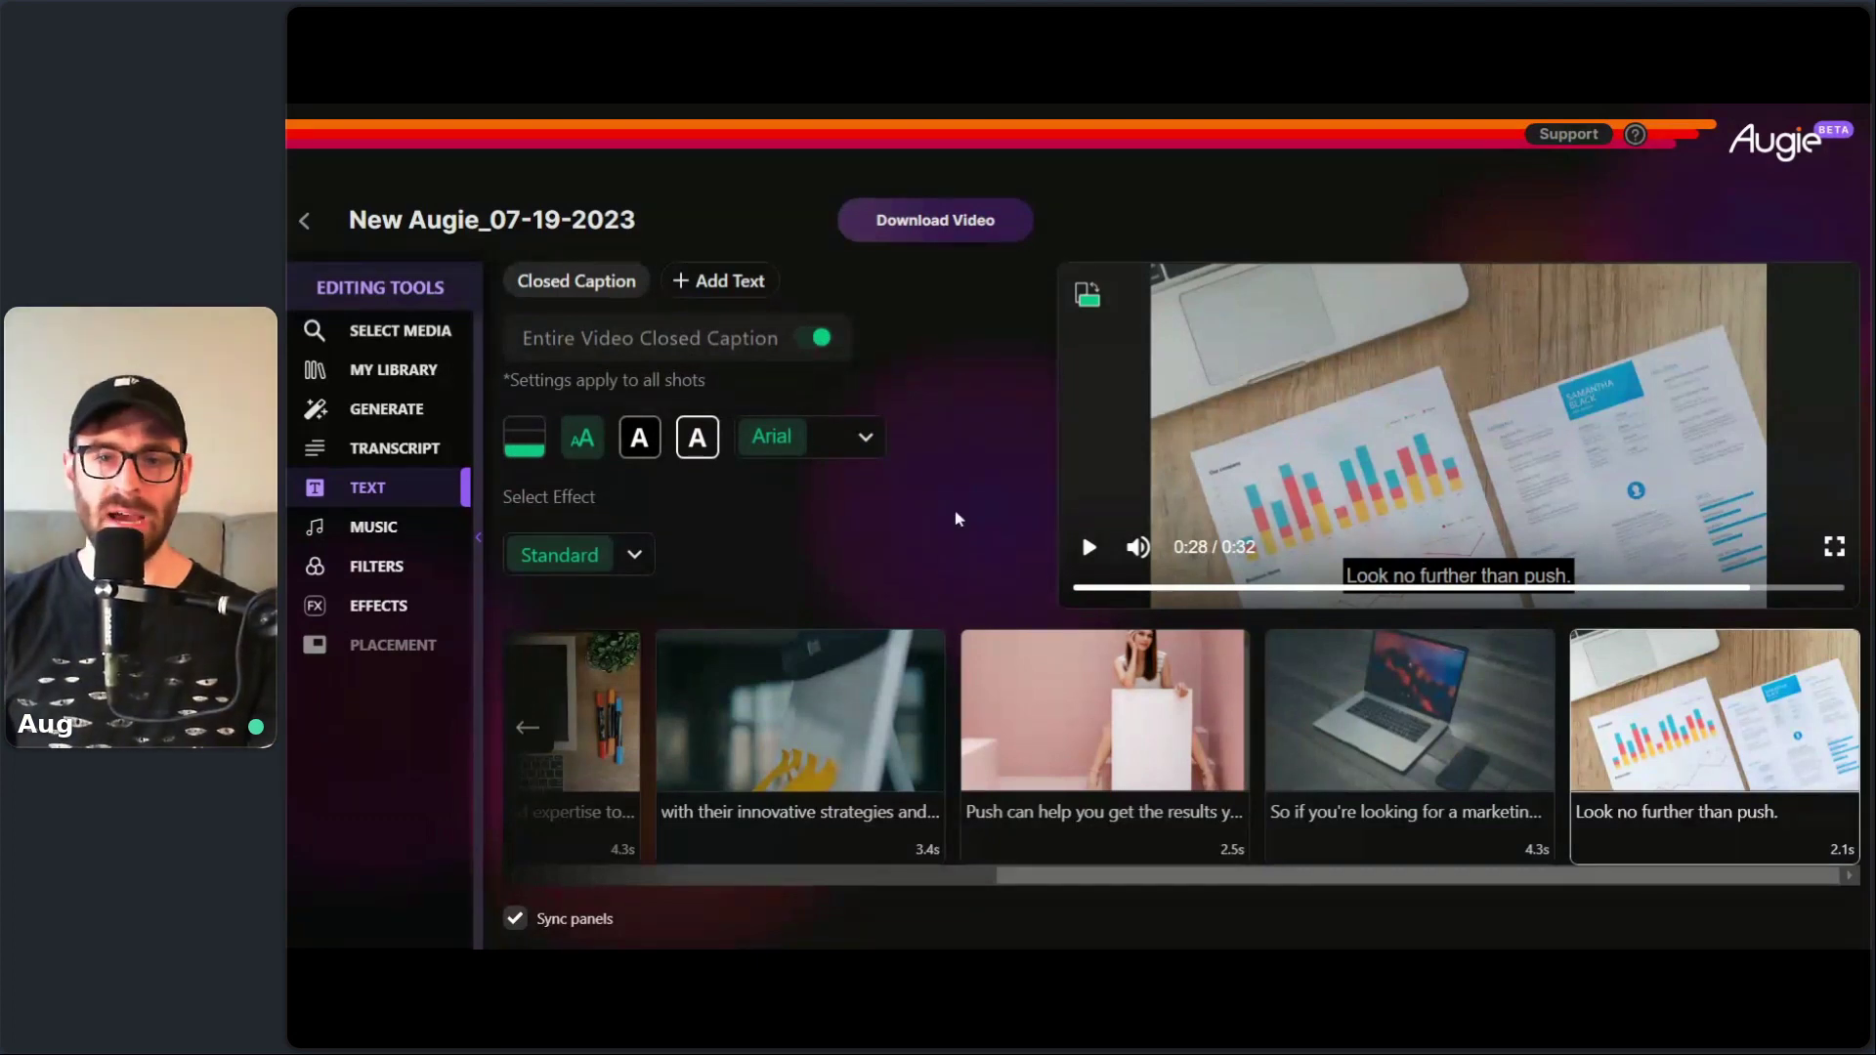
click(533, 438)
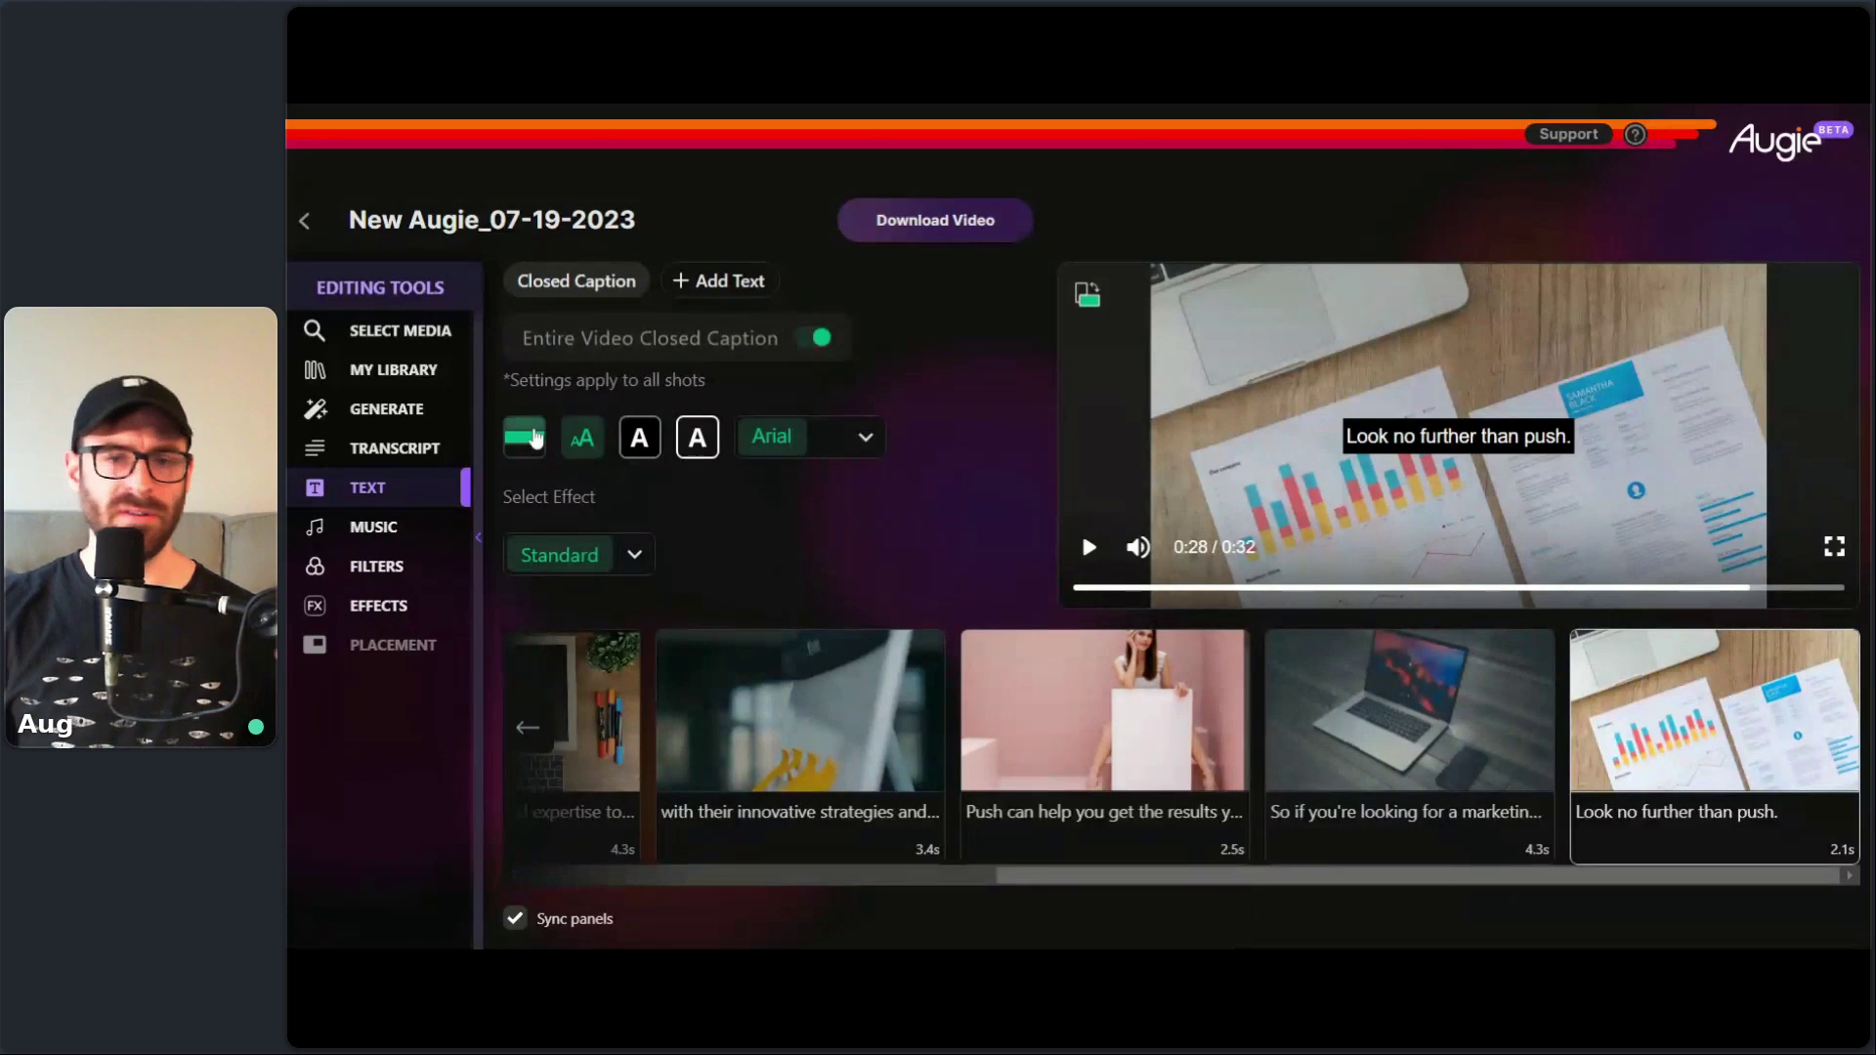
click(533, 435)
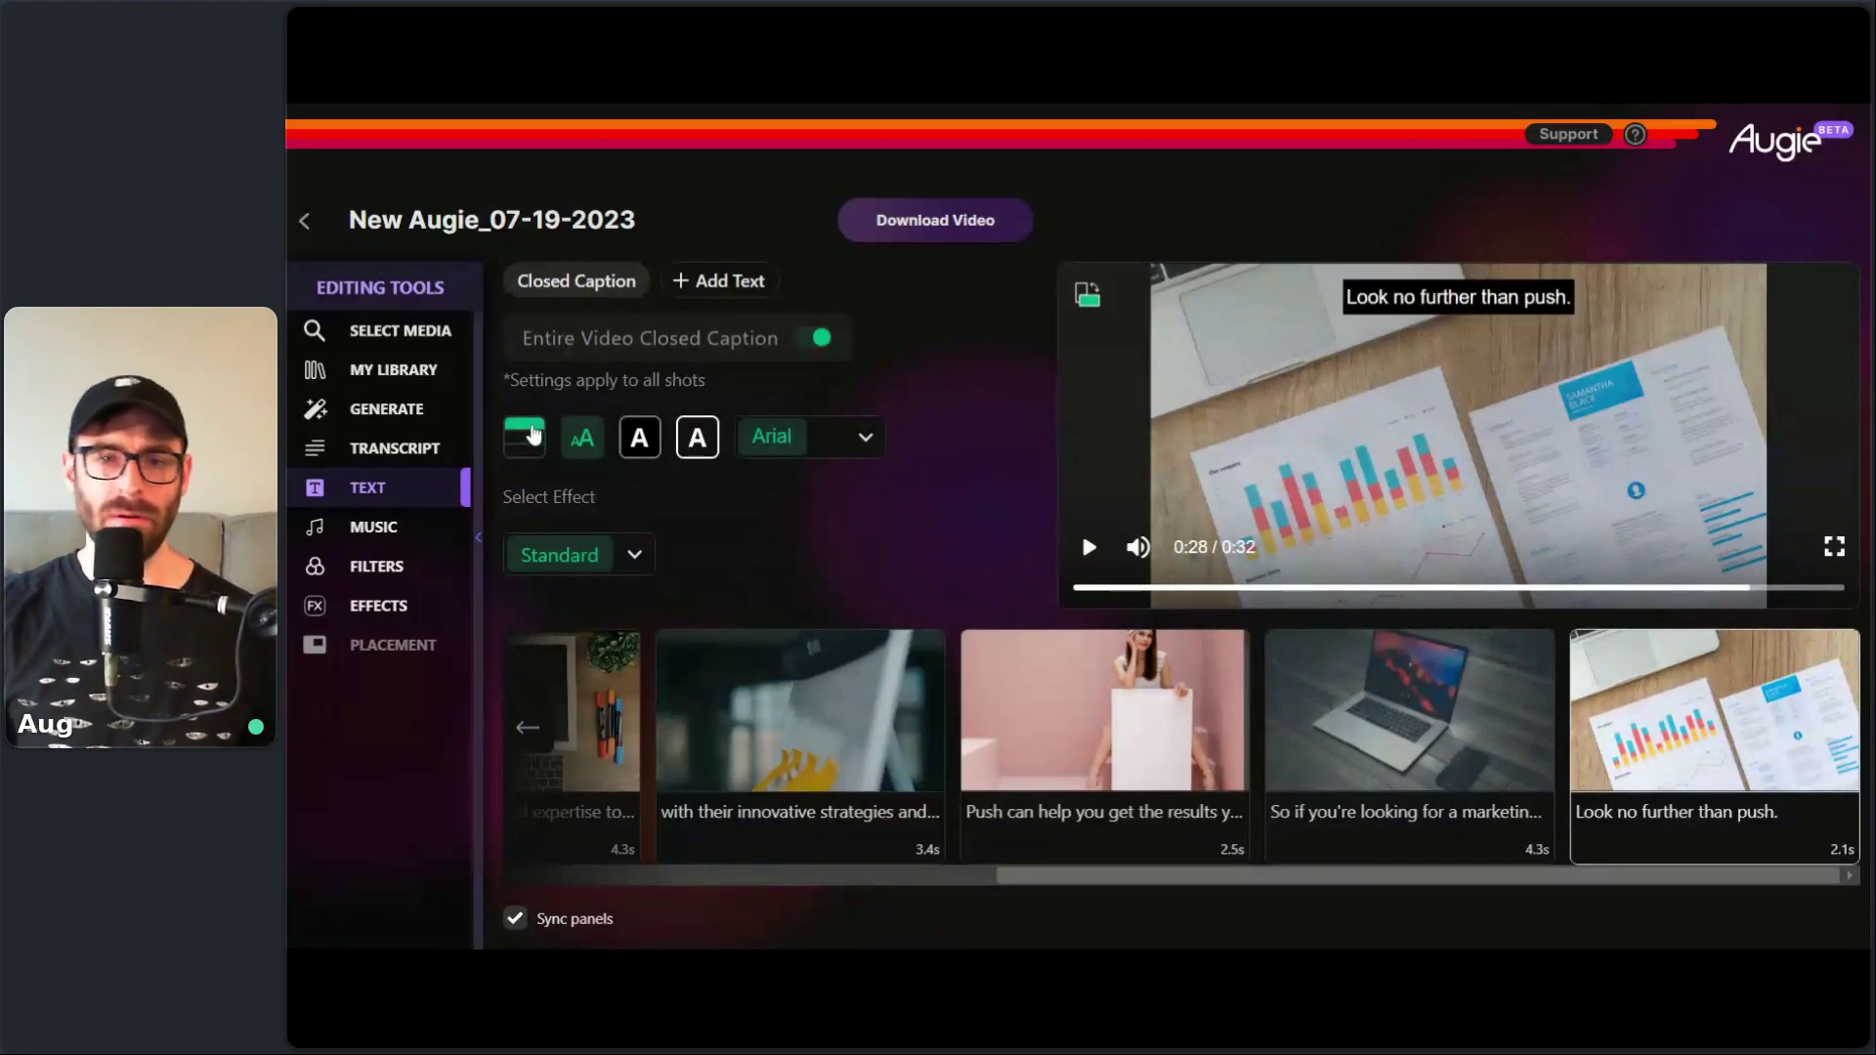
- Return the captions to the bottom of the frame, try sizes 16 and 48, and settle on 24
click(579, 448)
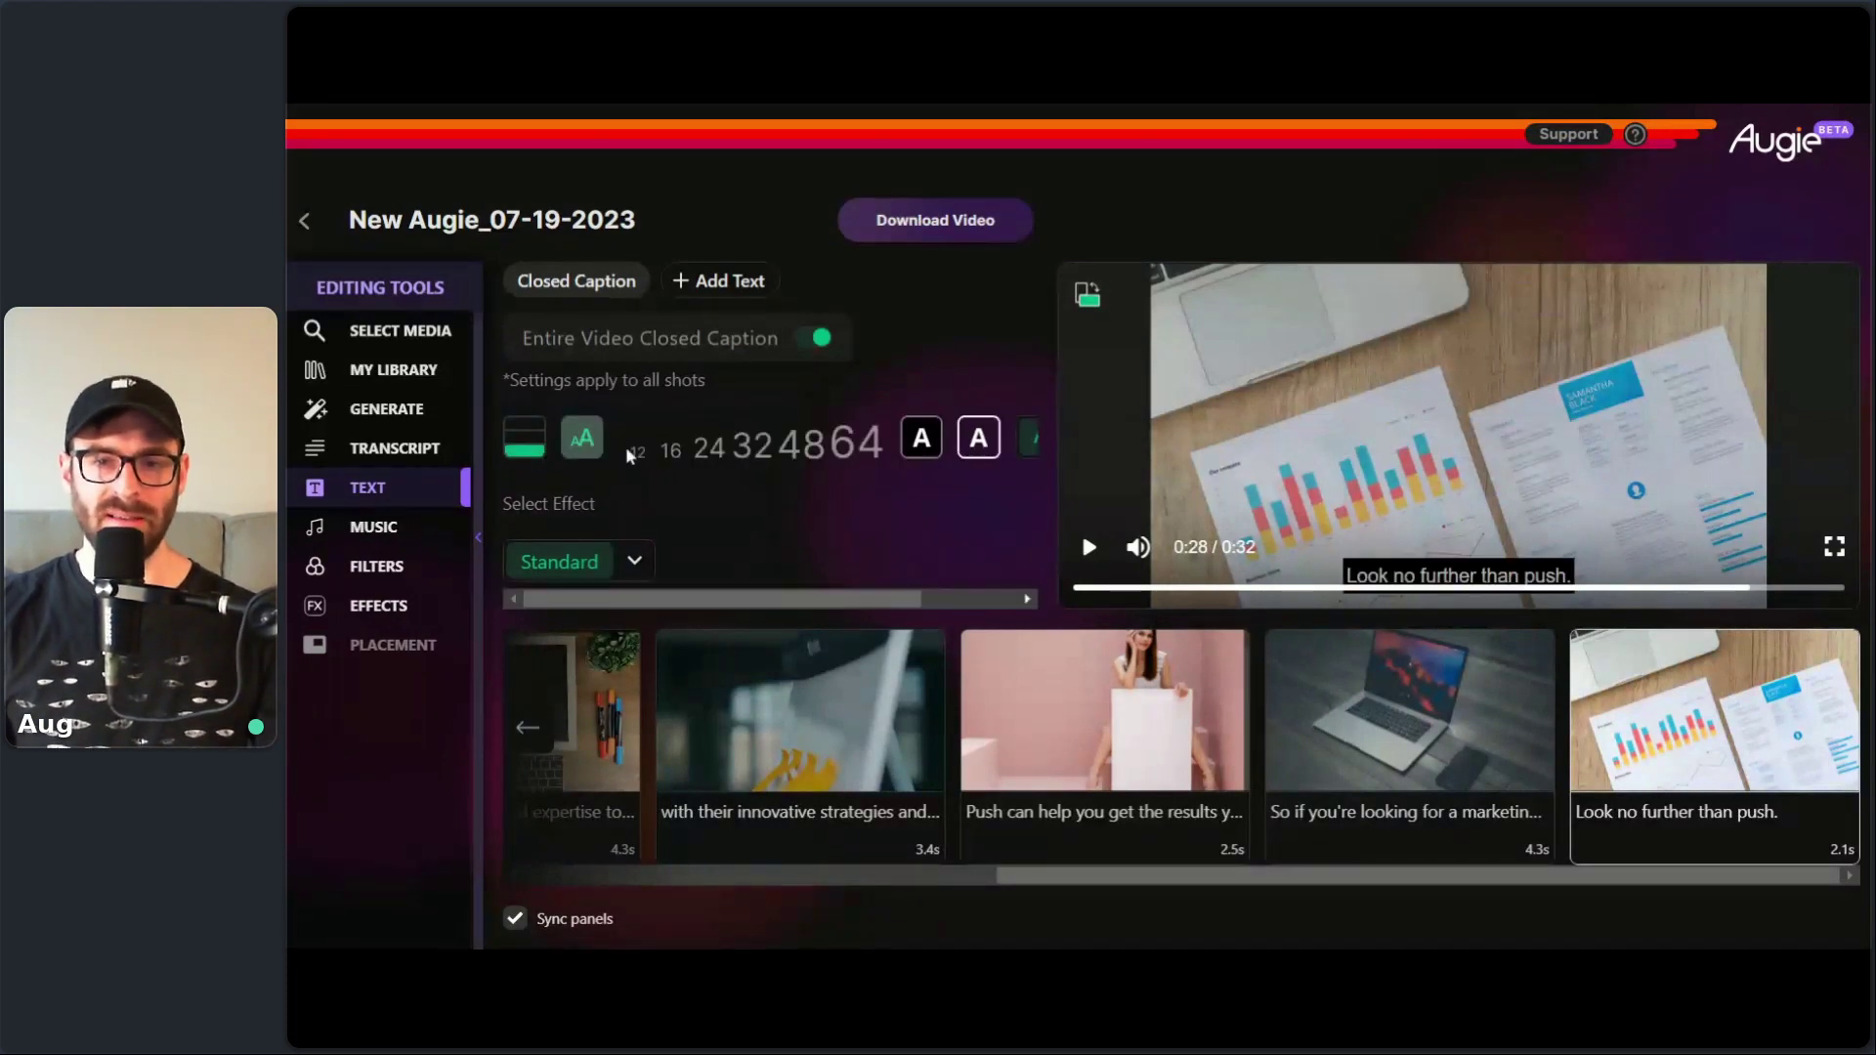
click(684, 455)
click(796, 447)
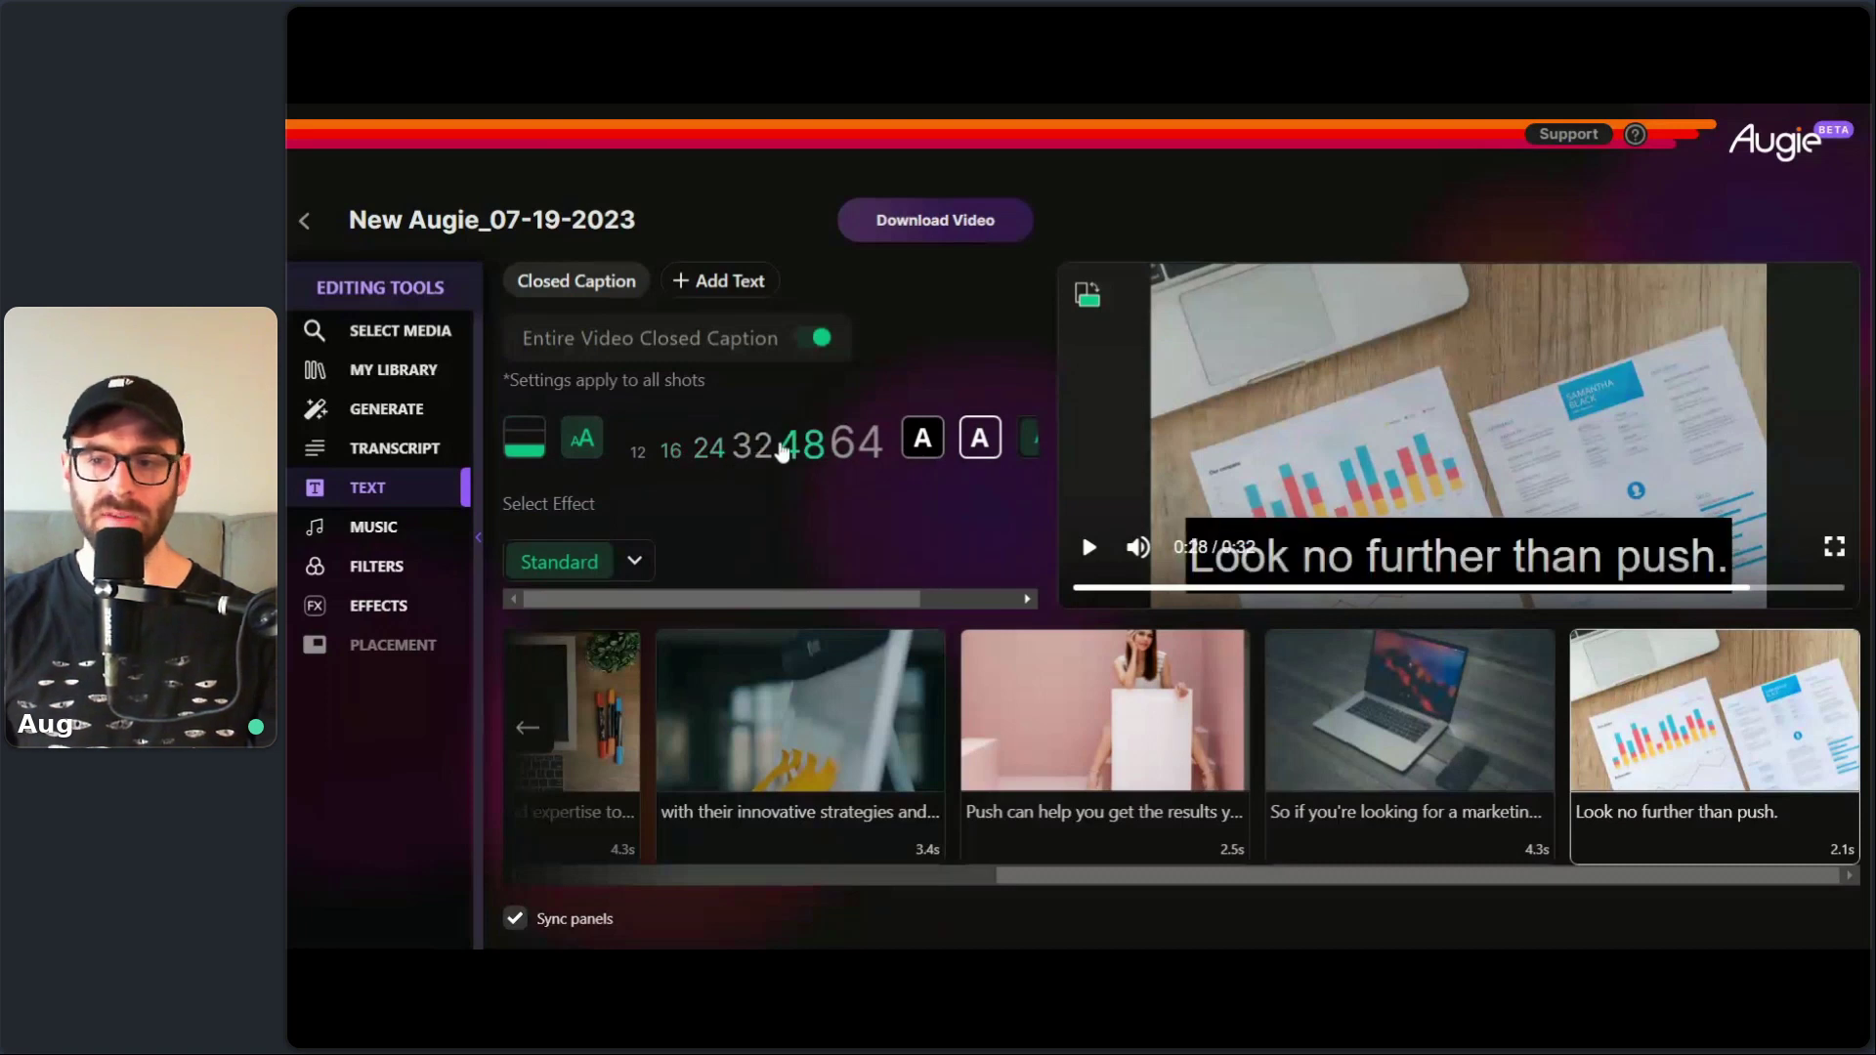
click(708, 448)
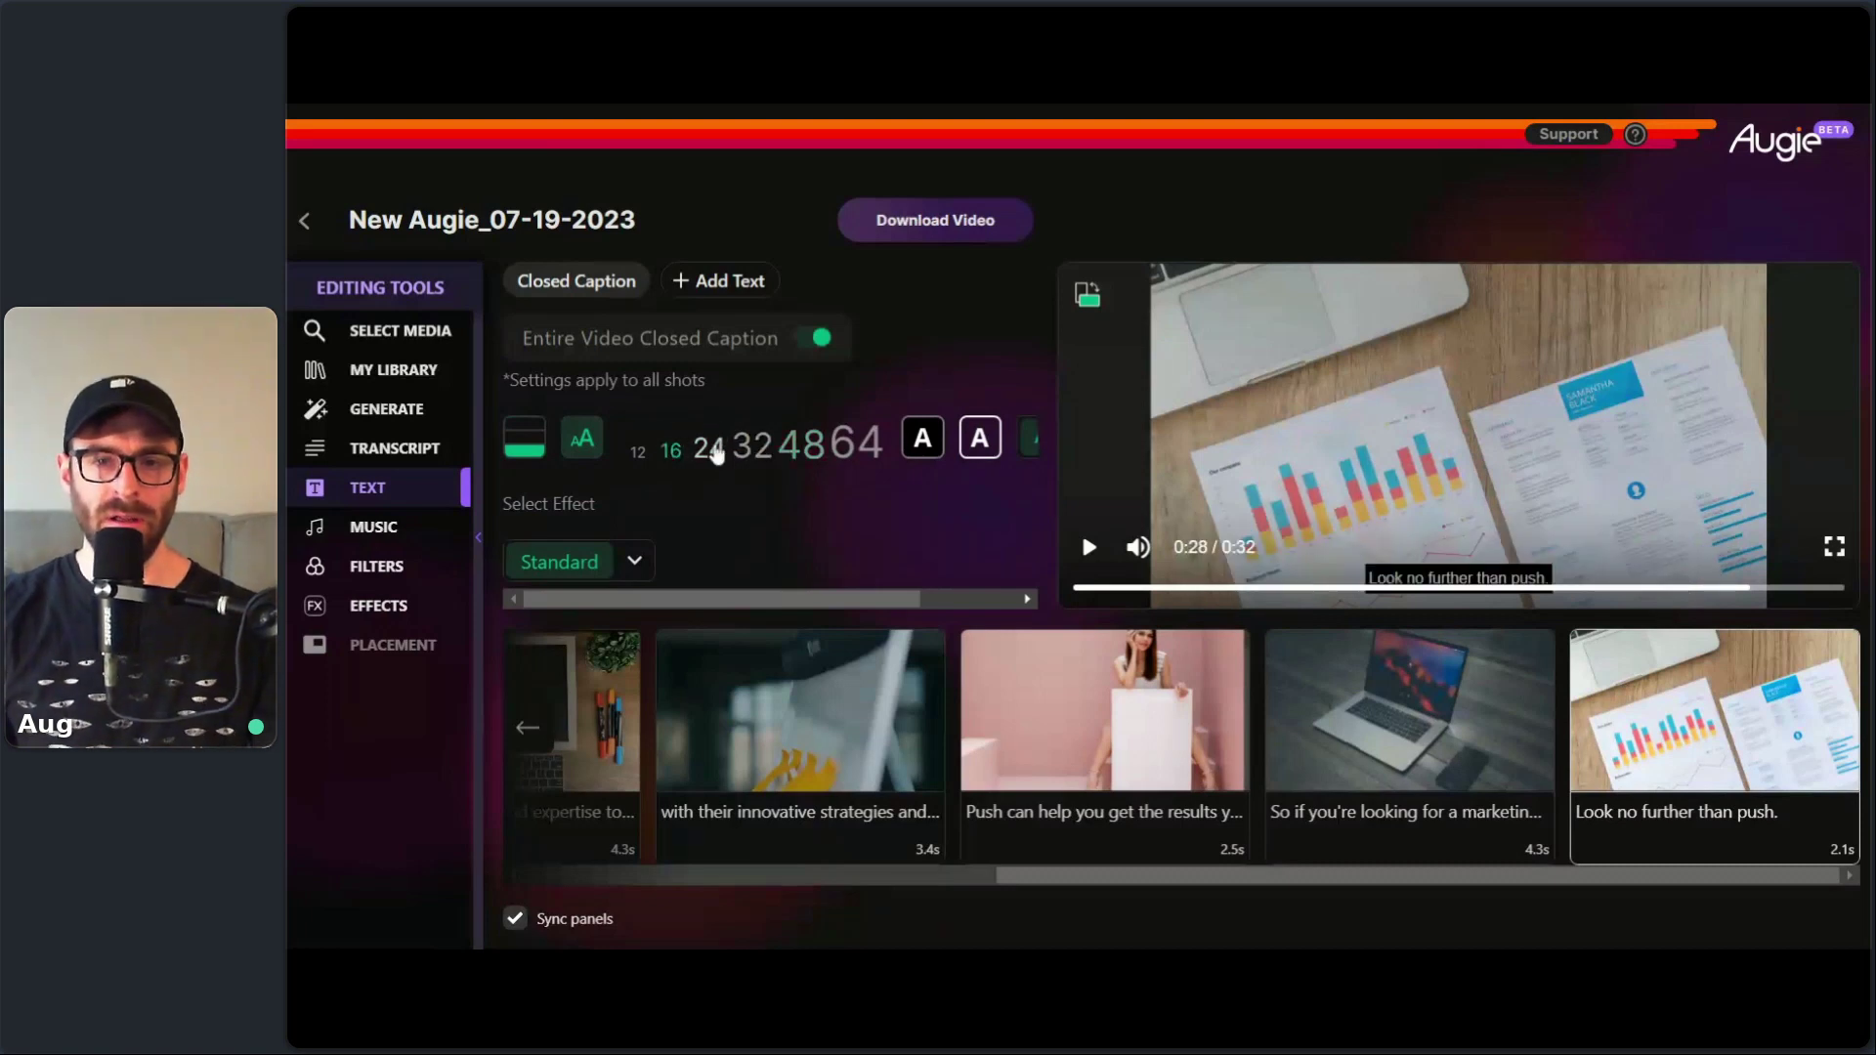
click(585, 441)
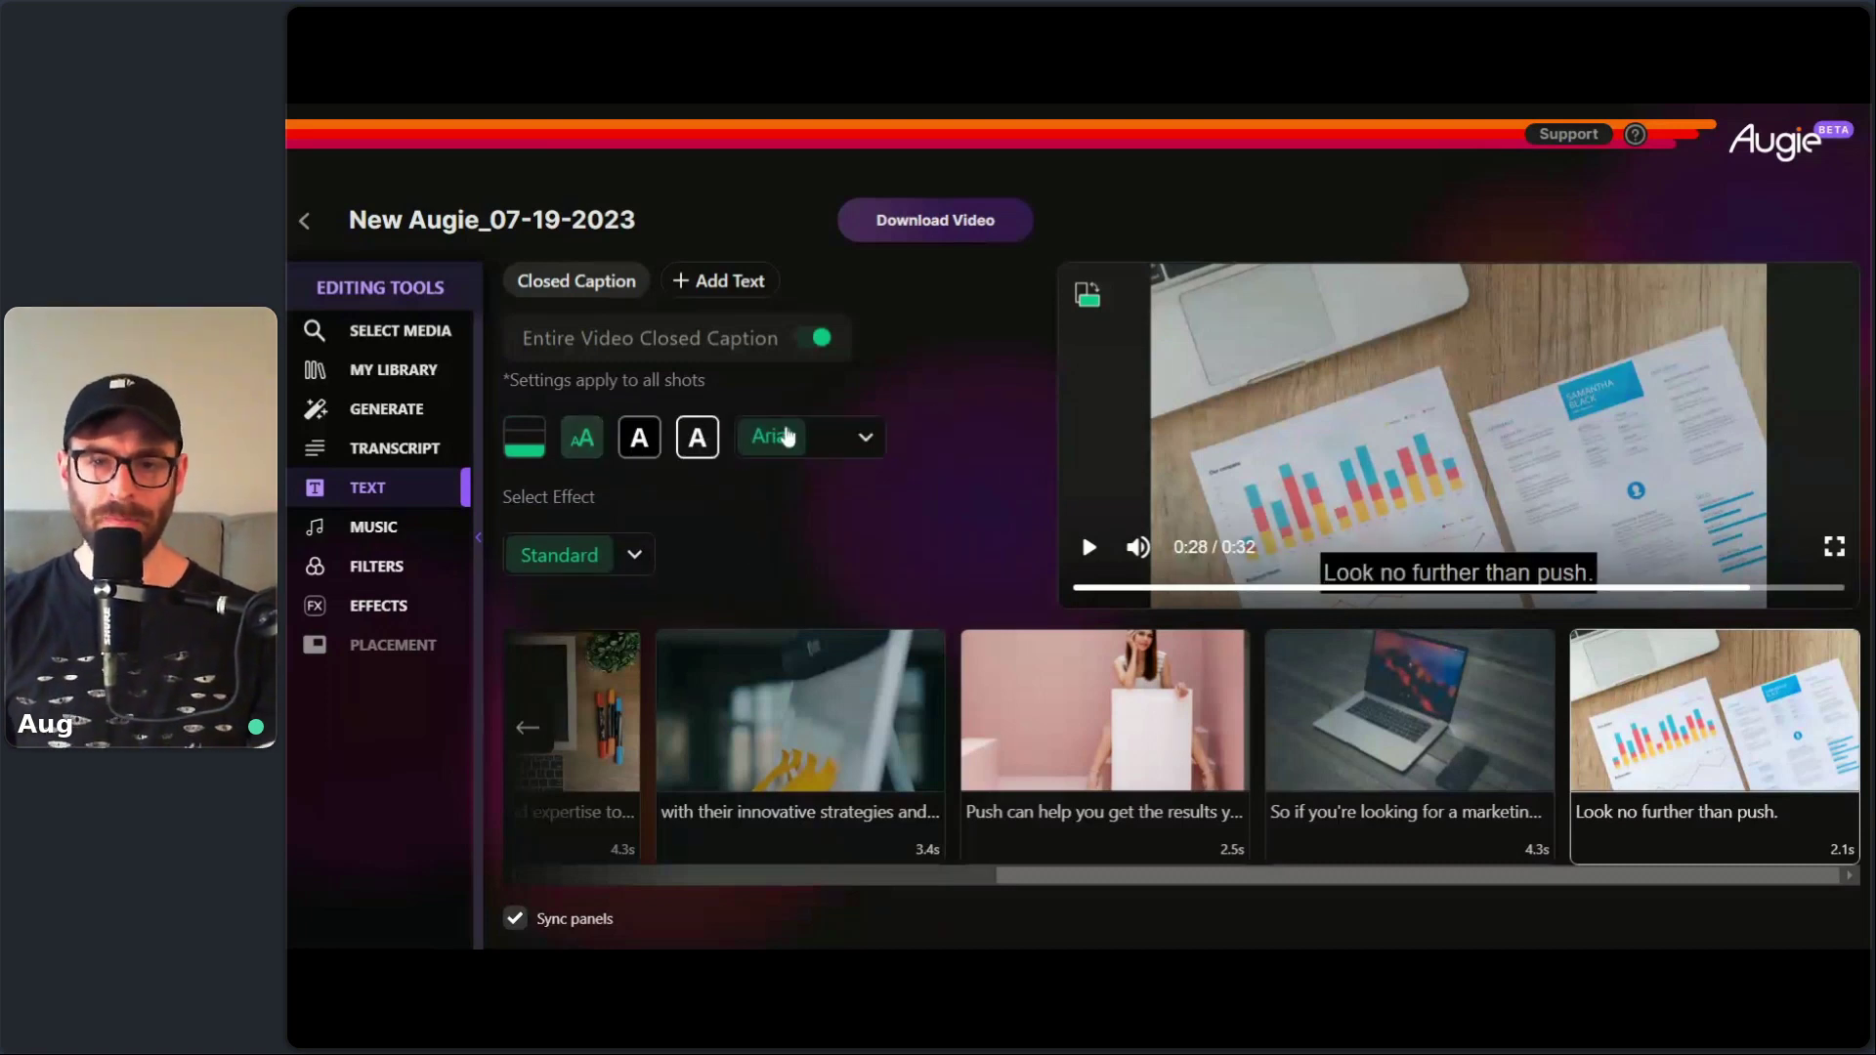
- Give the captions a red background and try blue lettering before restoring white
click(645, 442)
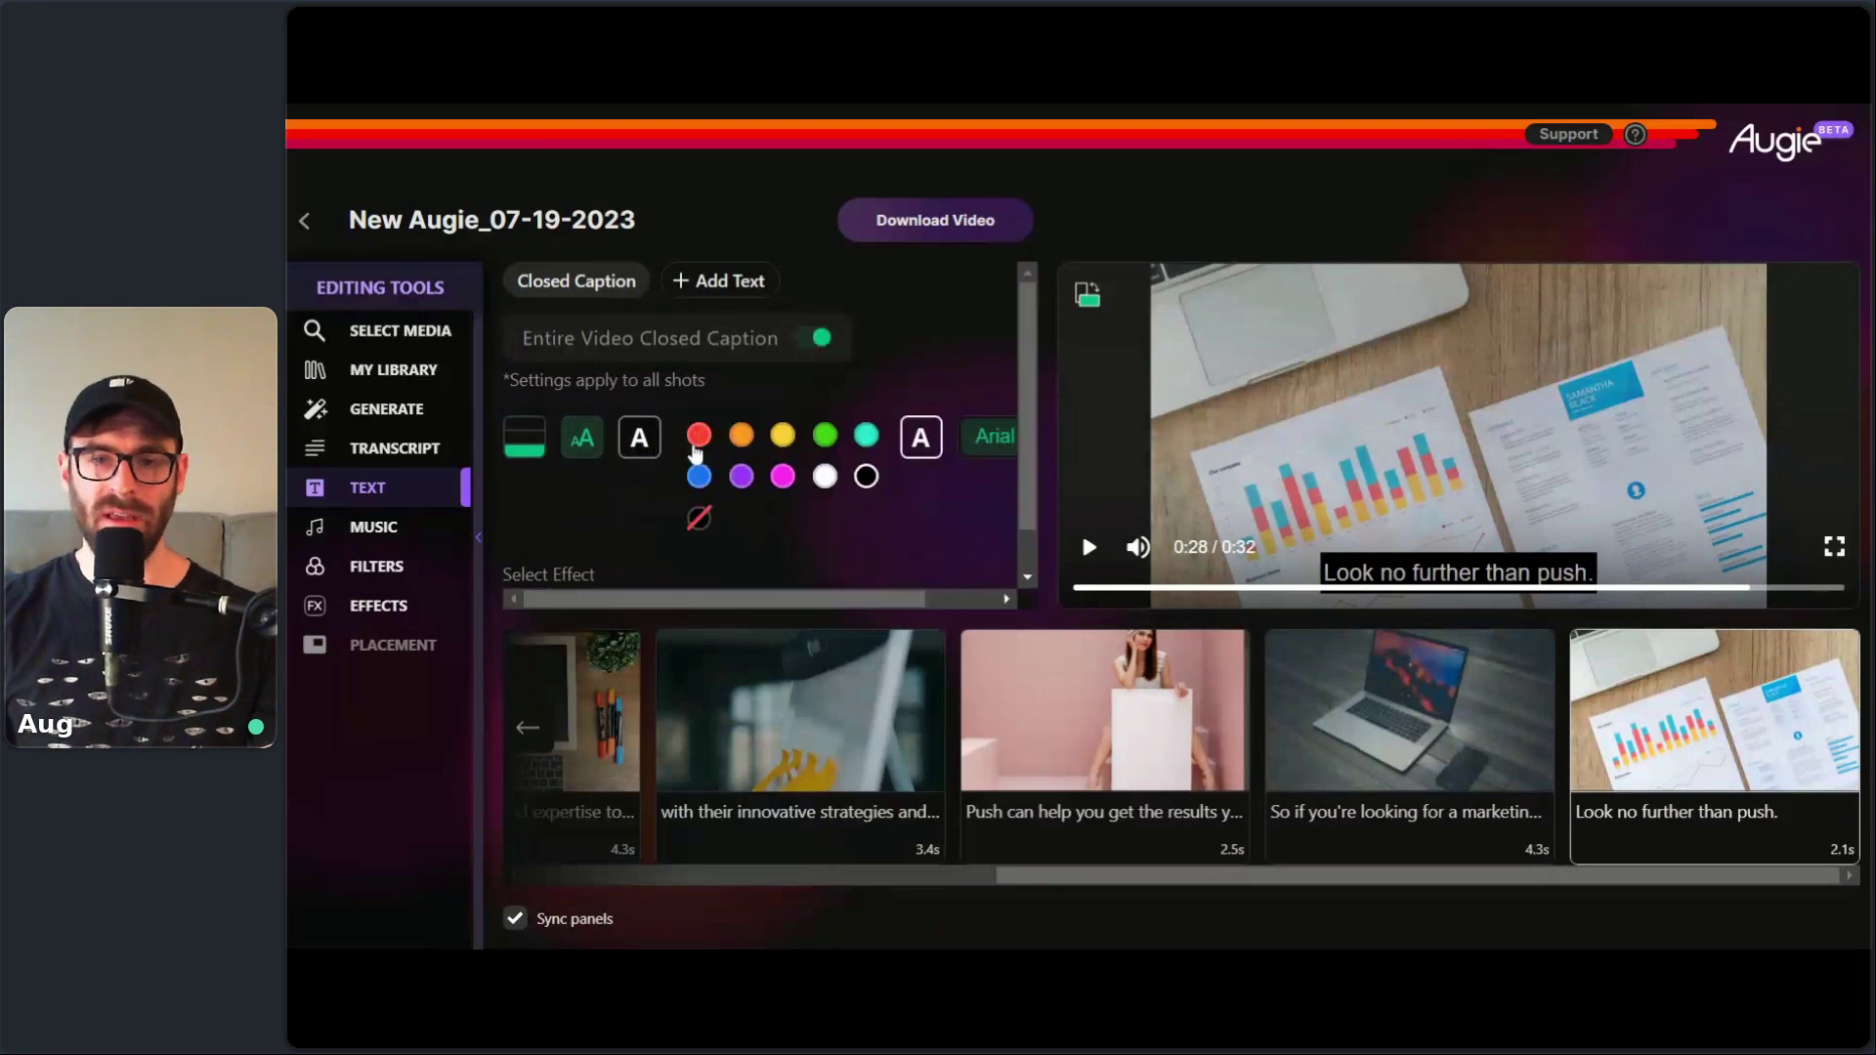
click(698, 435)
click(924, 432)
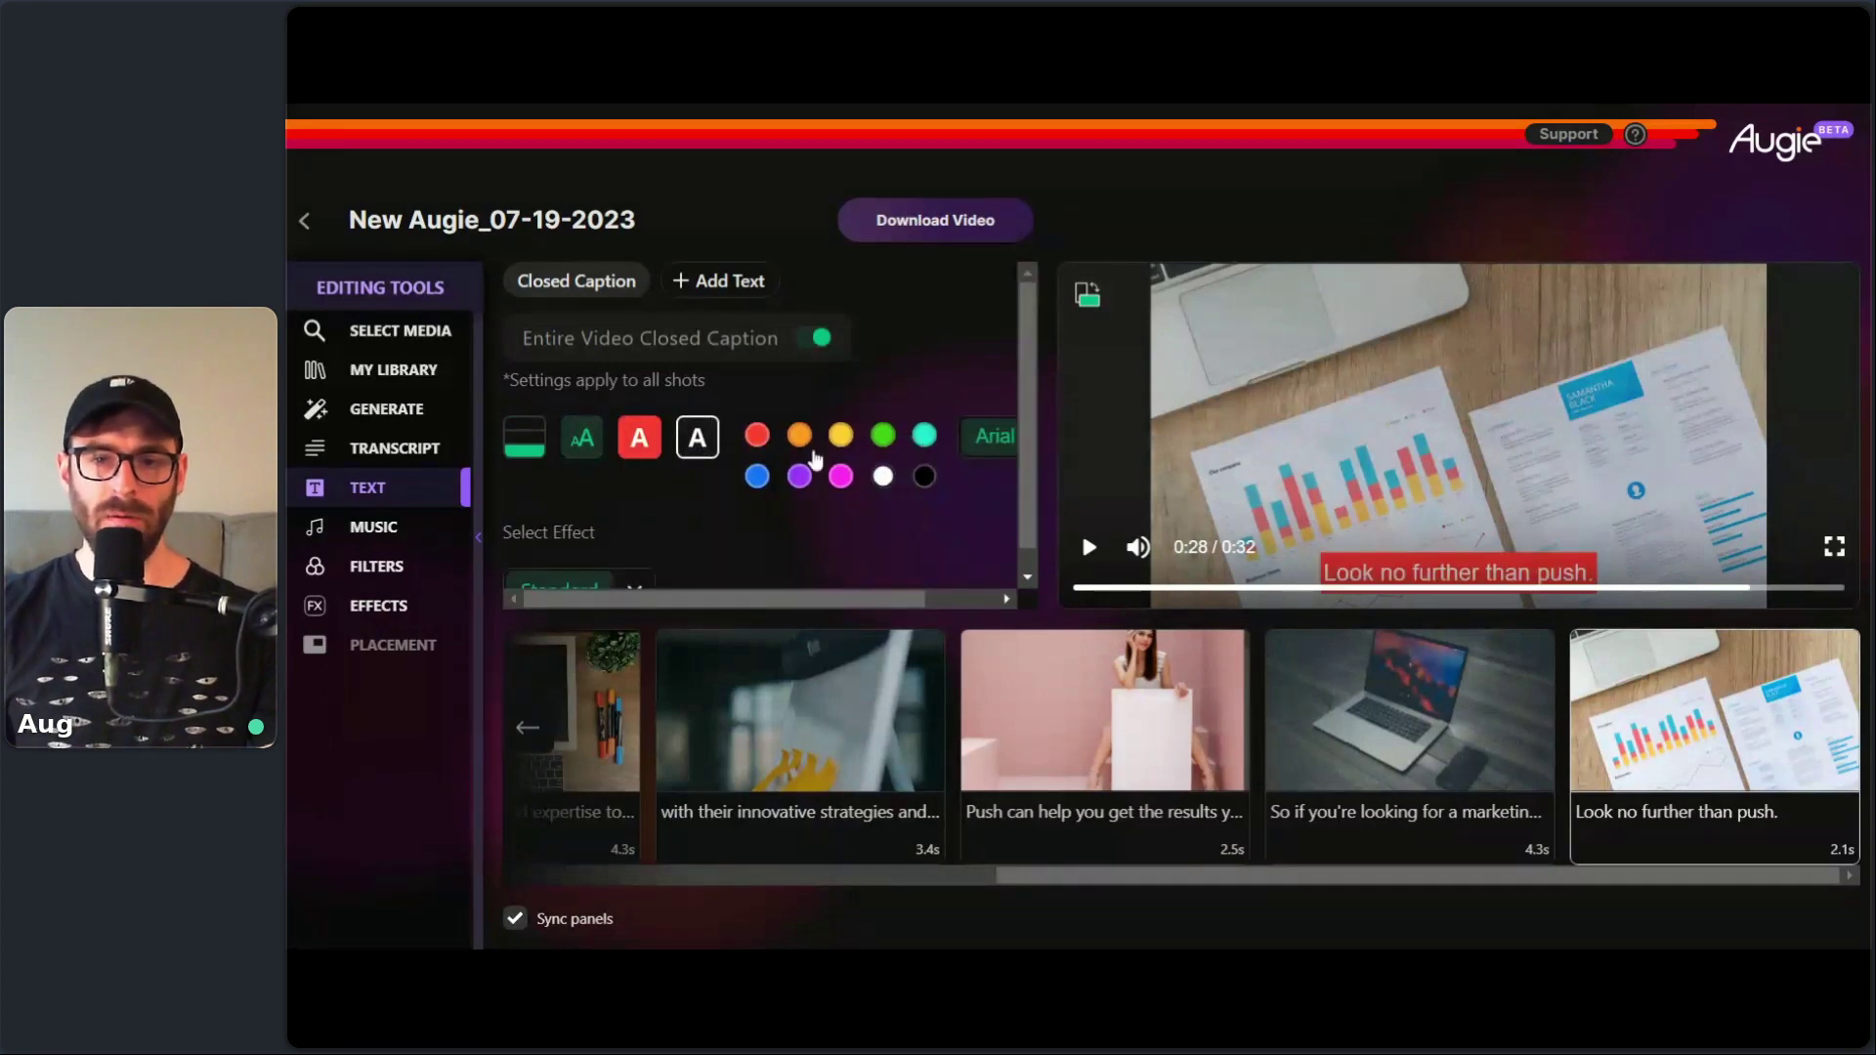
click(757, 477)
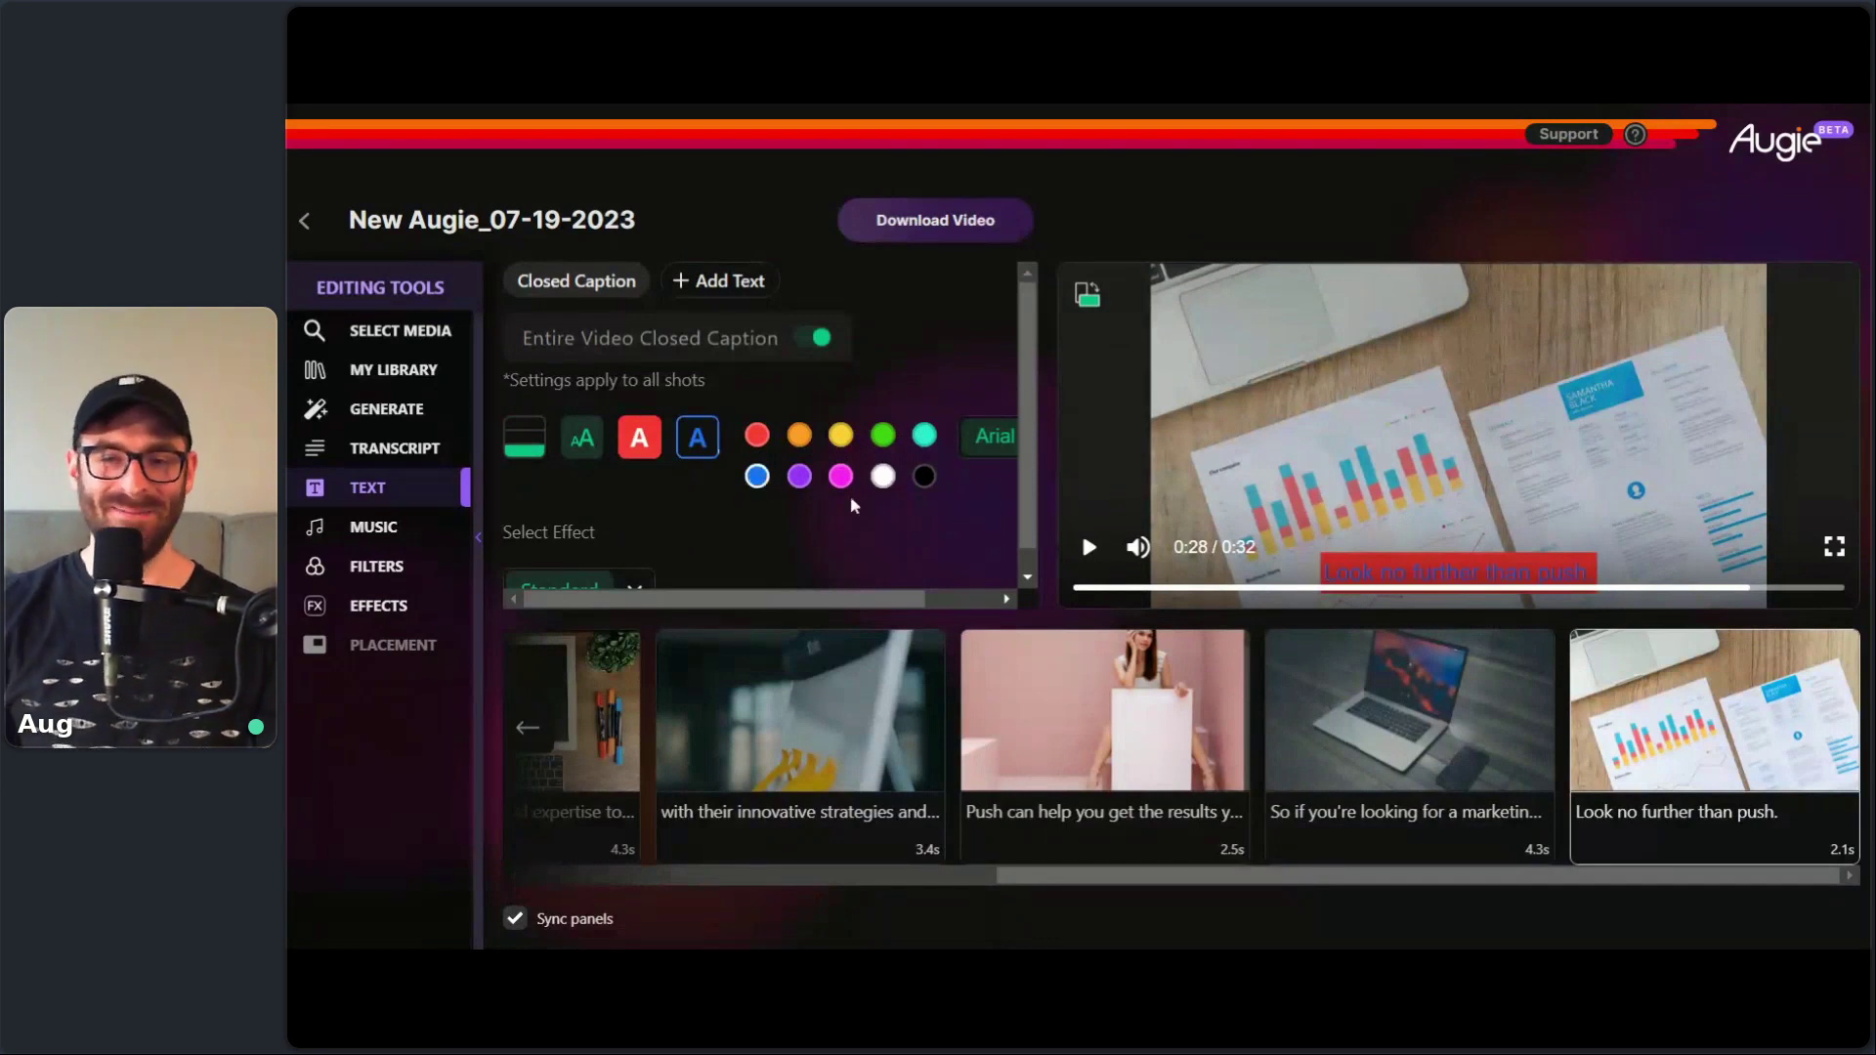
click(882, 477)
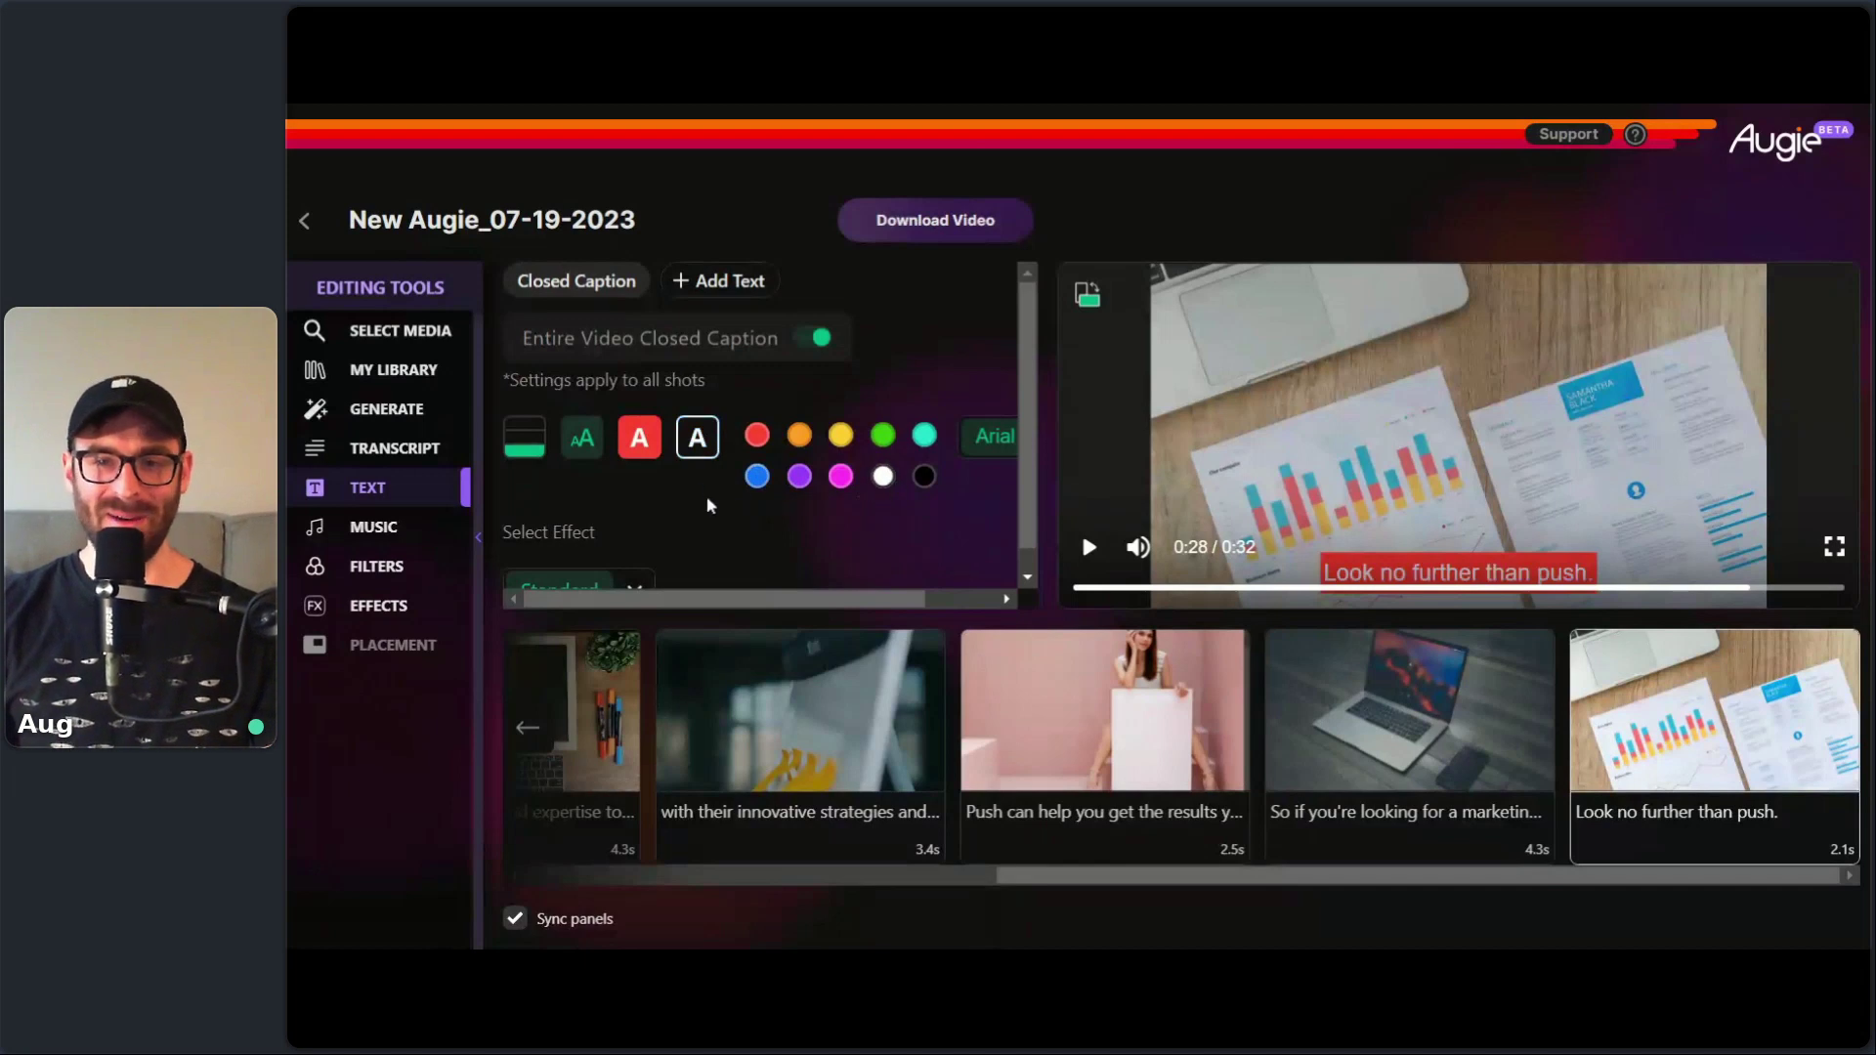
- Set the font of the closed captions to Verdana
click(995, 435)
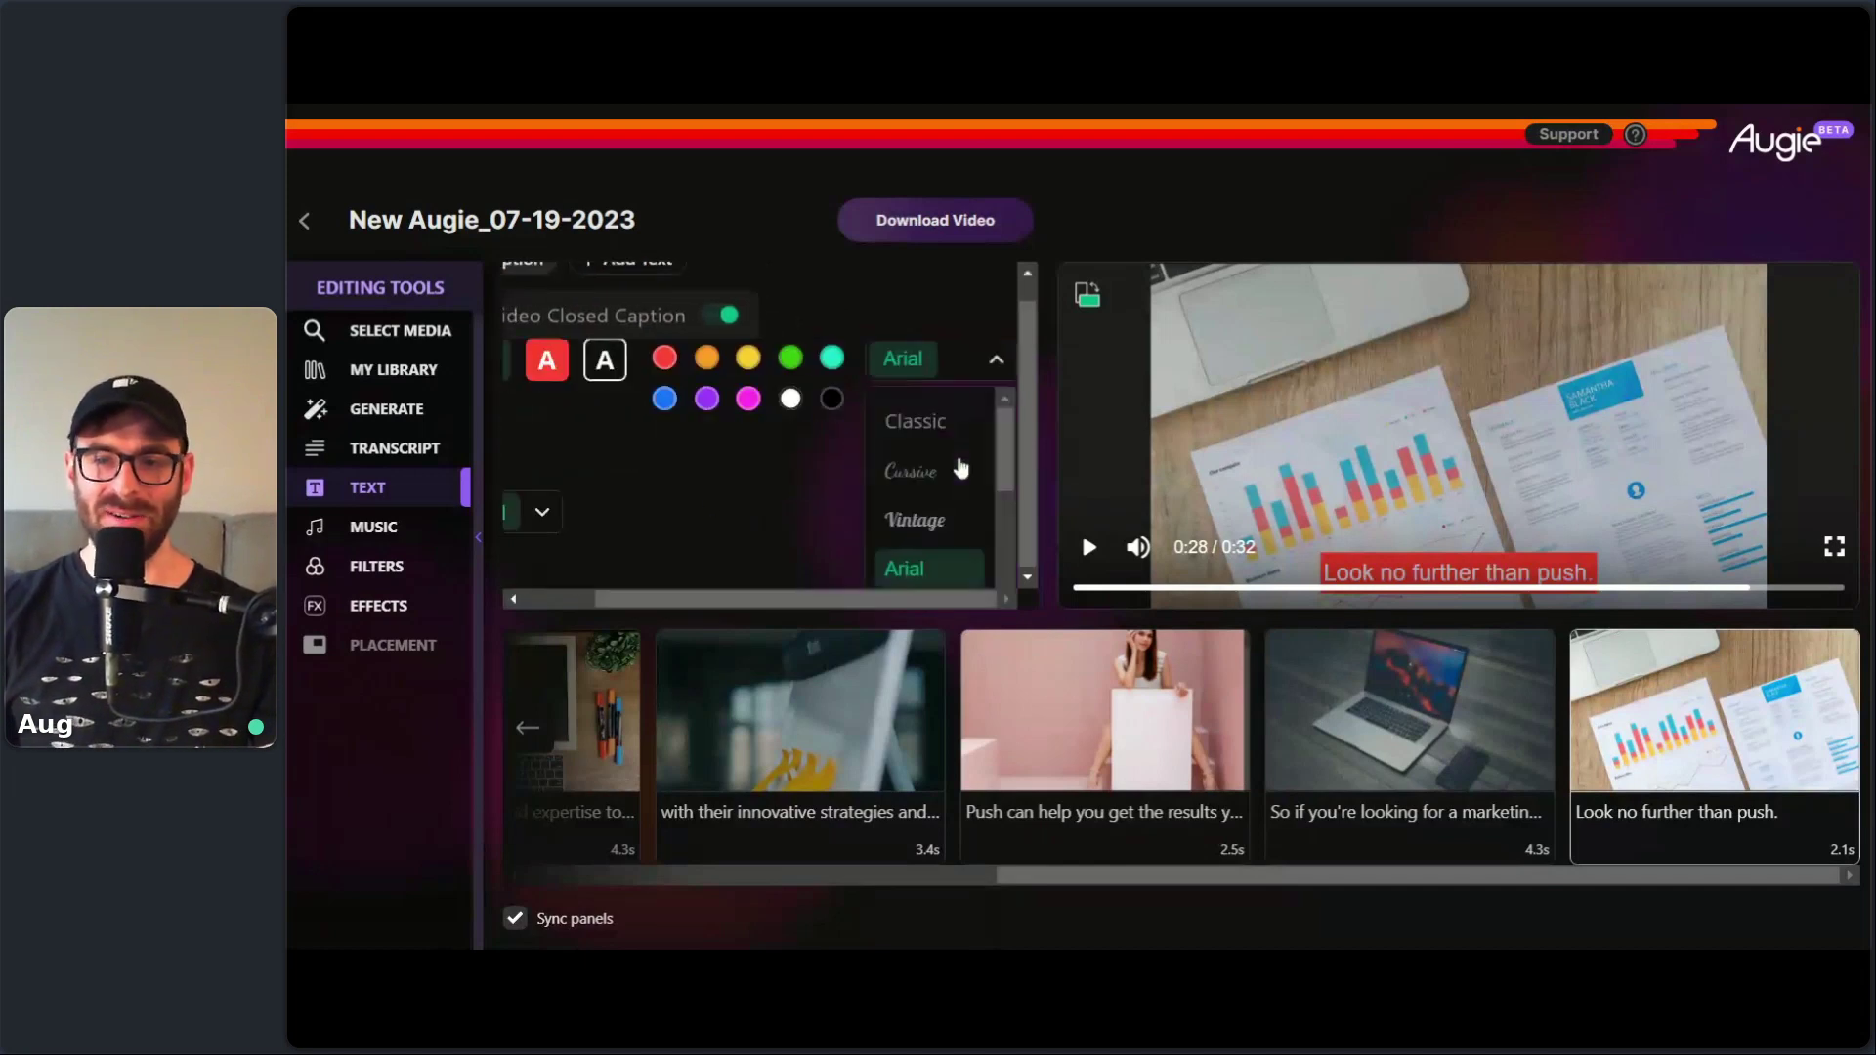
mouse_move(995, 438)
mouse_down()
mouse_move(1001, 489)
mouse_move(1000, 462)
mouse_up()
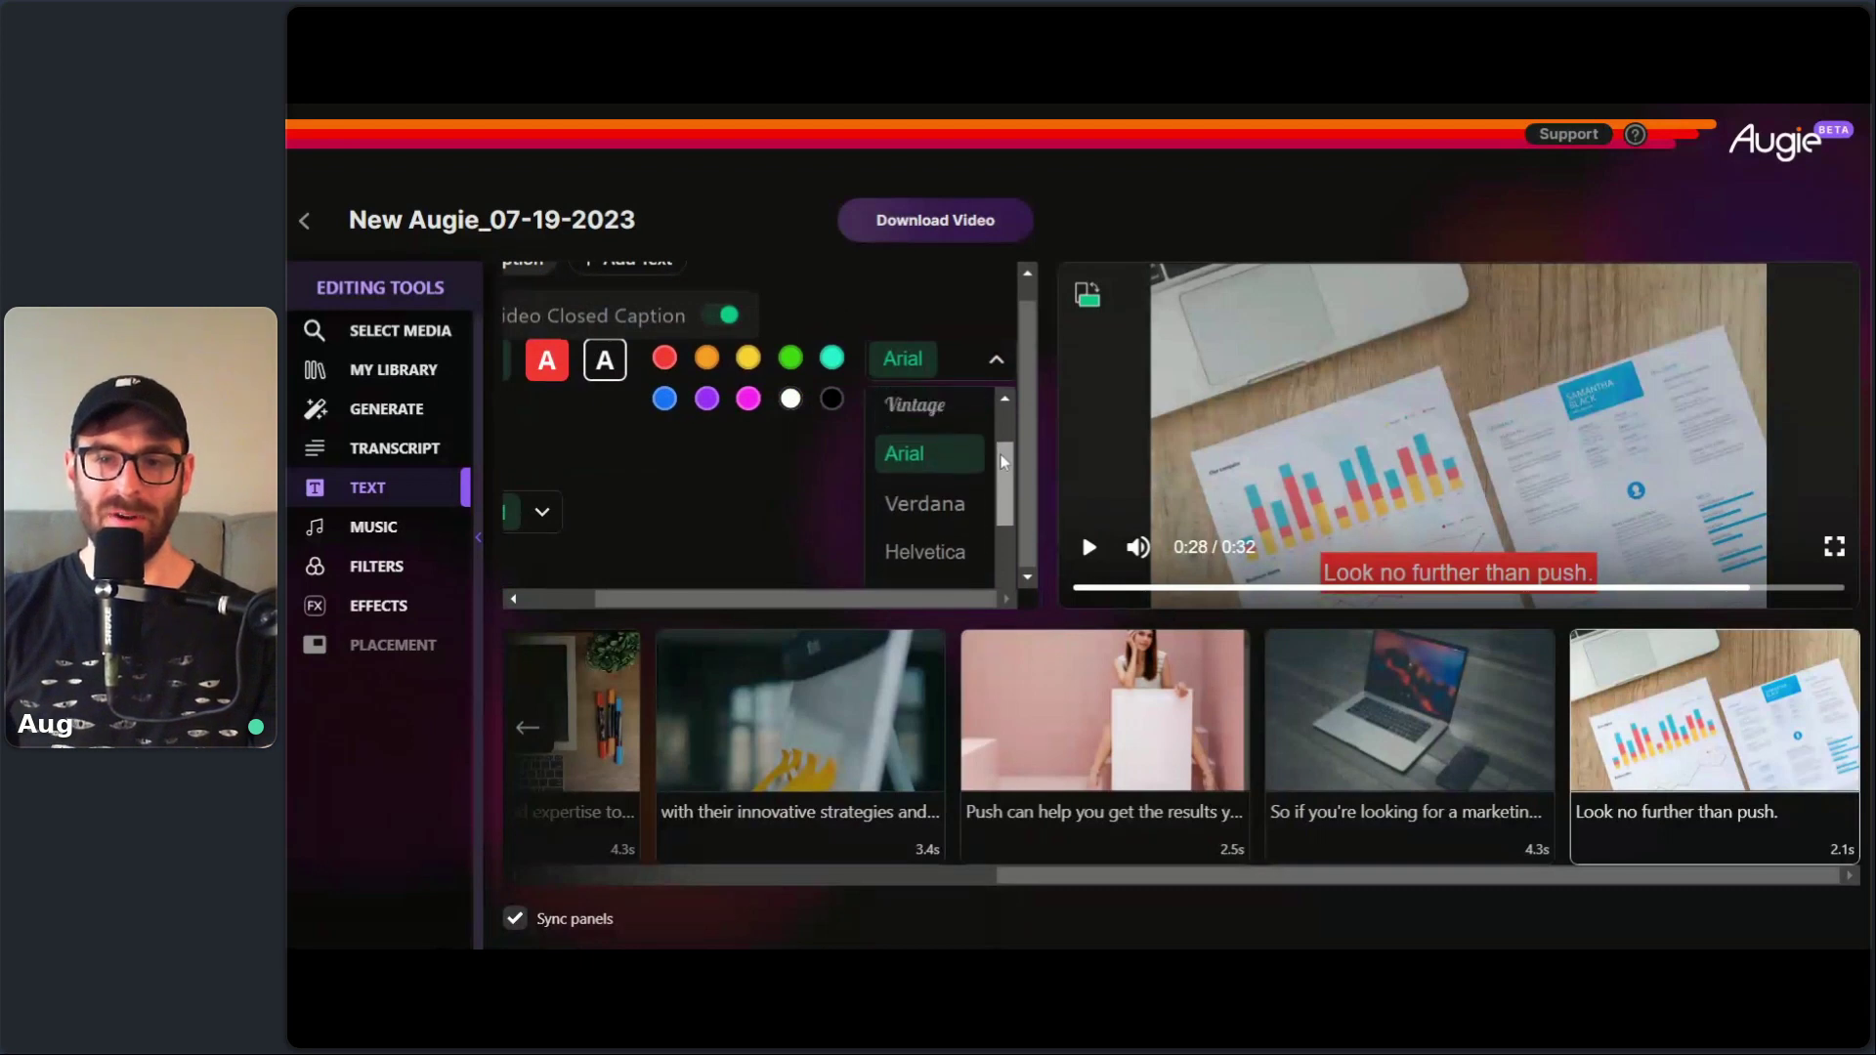
click(928, 503)
drag(779, 601, 706, 601)
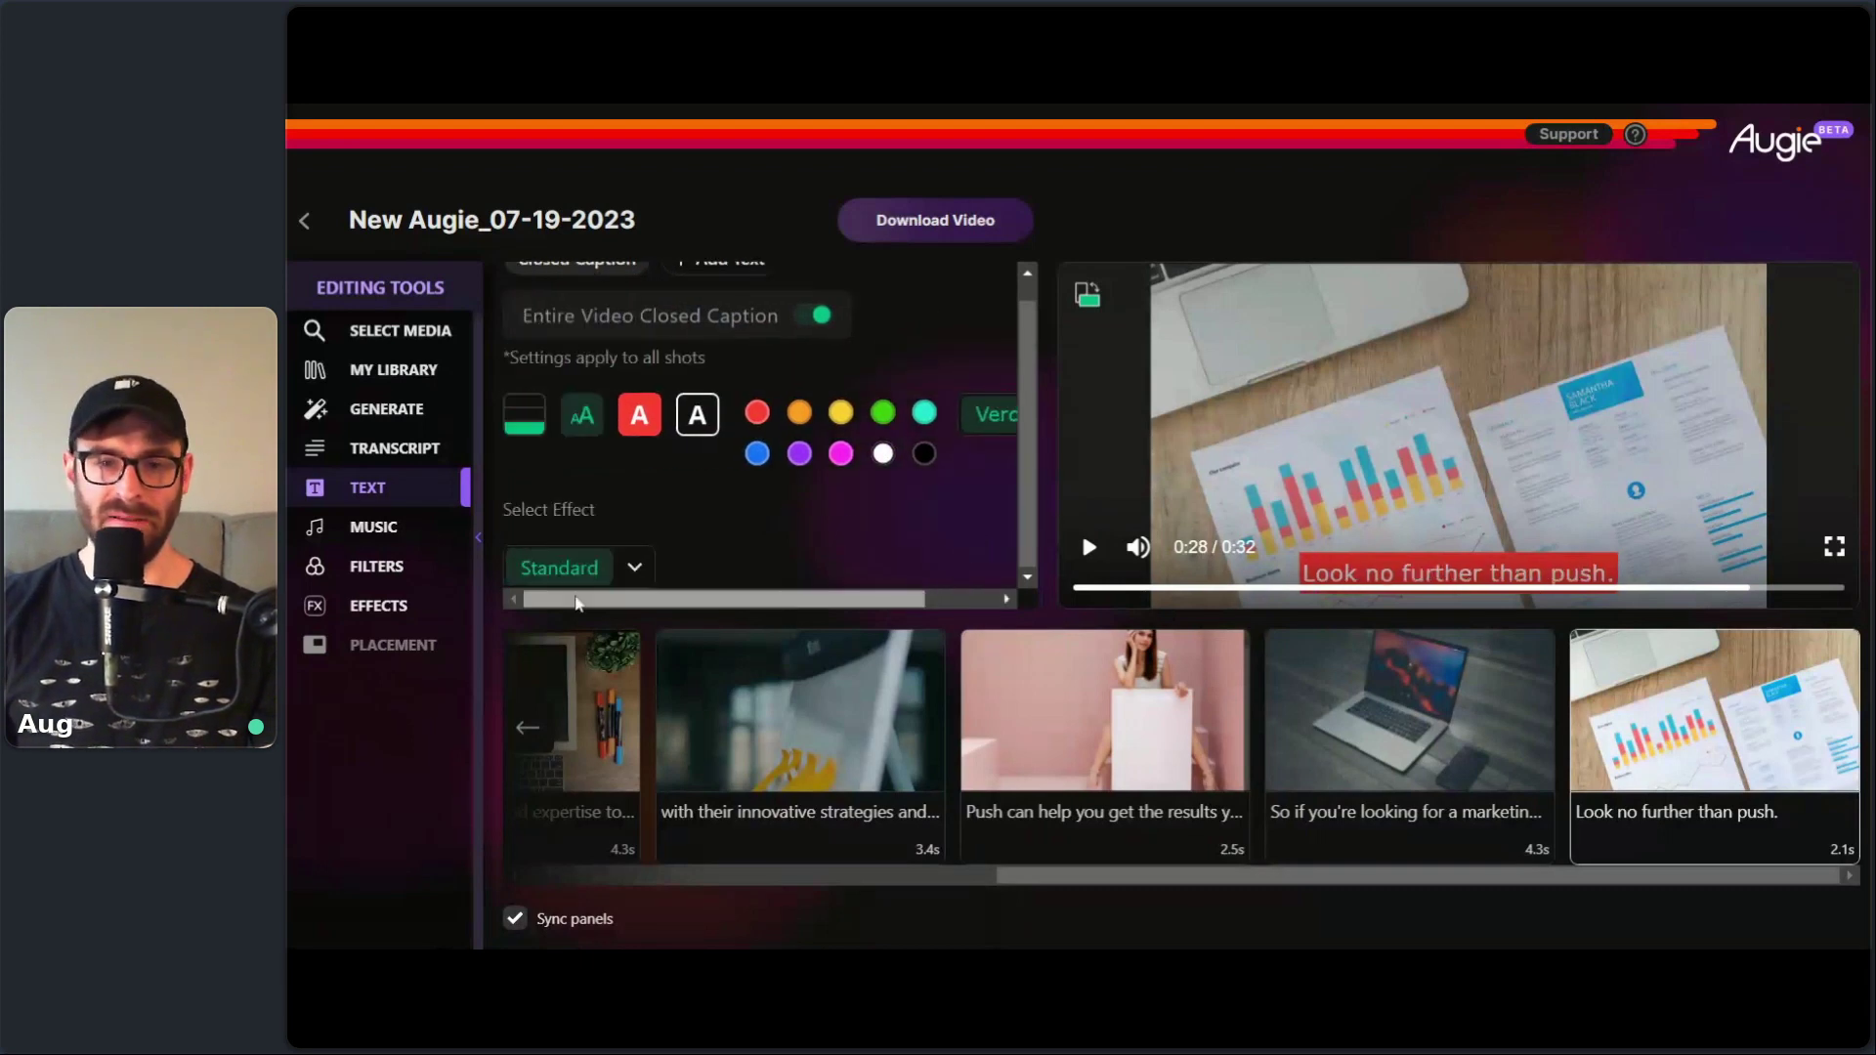
- Apply the Underline effect to the captions, and turn off closed captions for the entire video
click(633, 571)
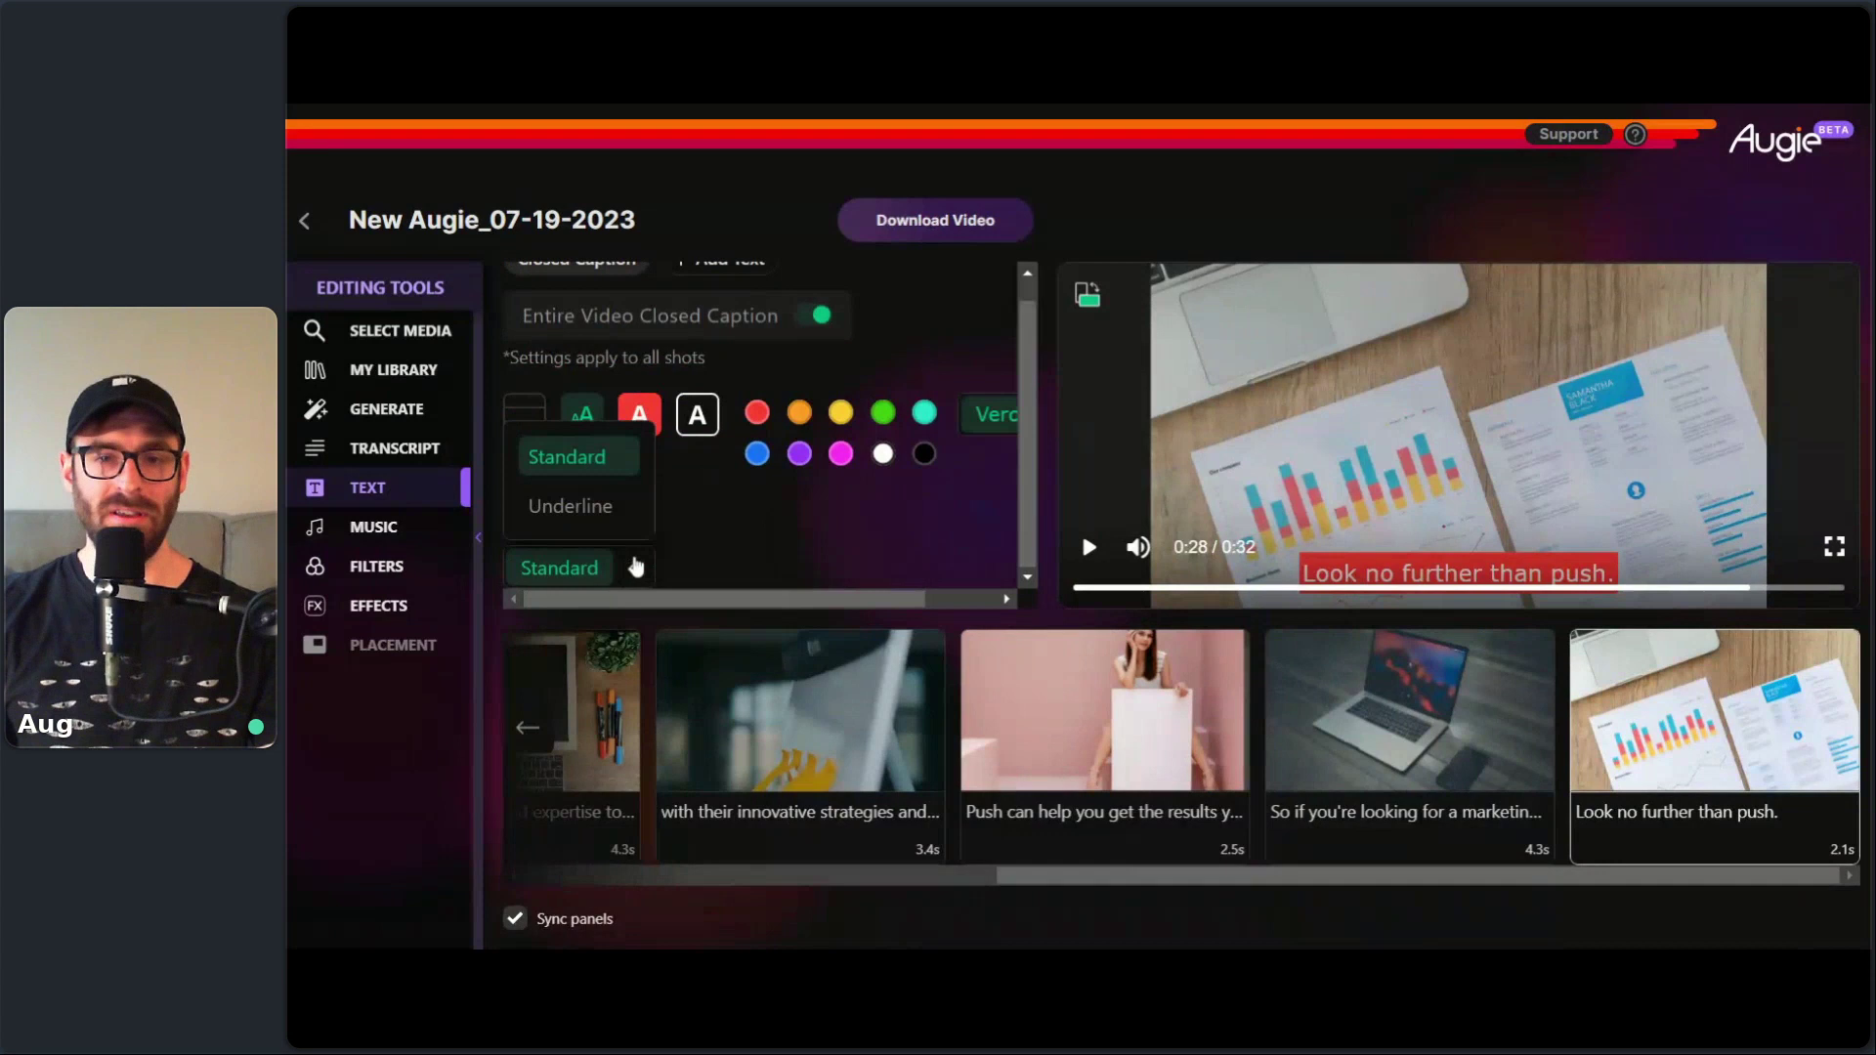
click(598, 510)
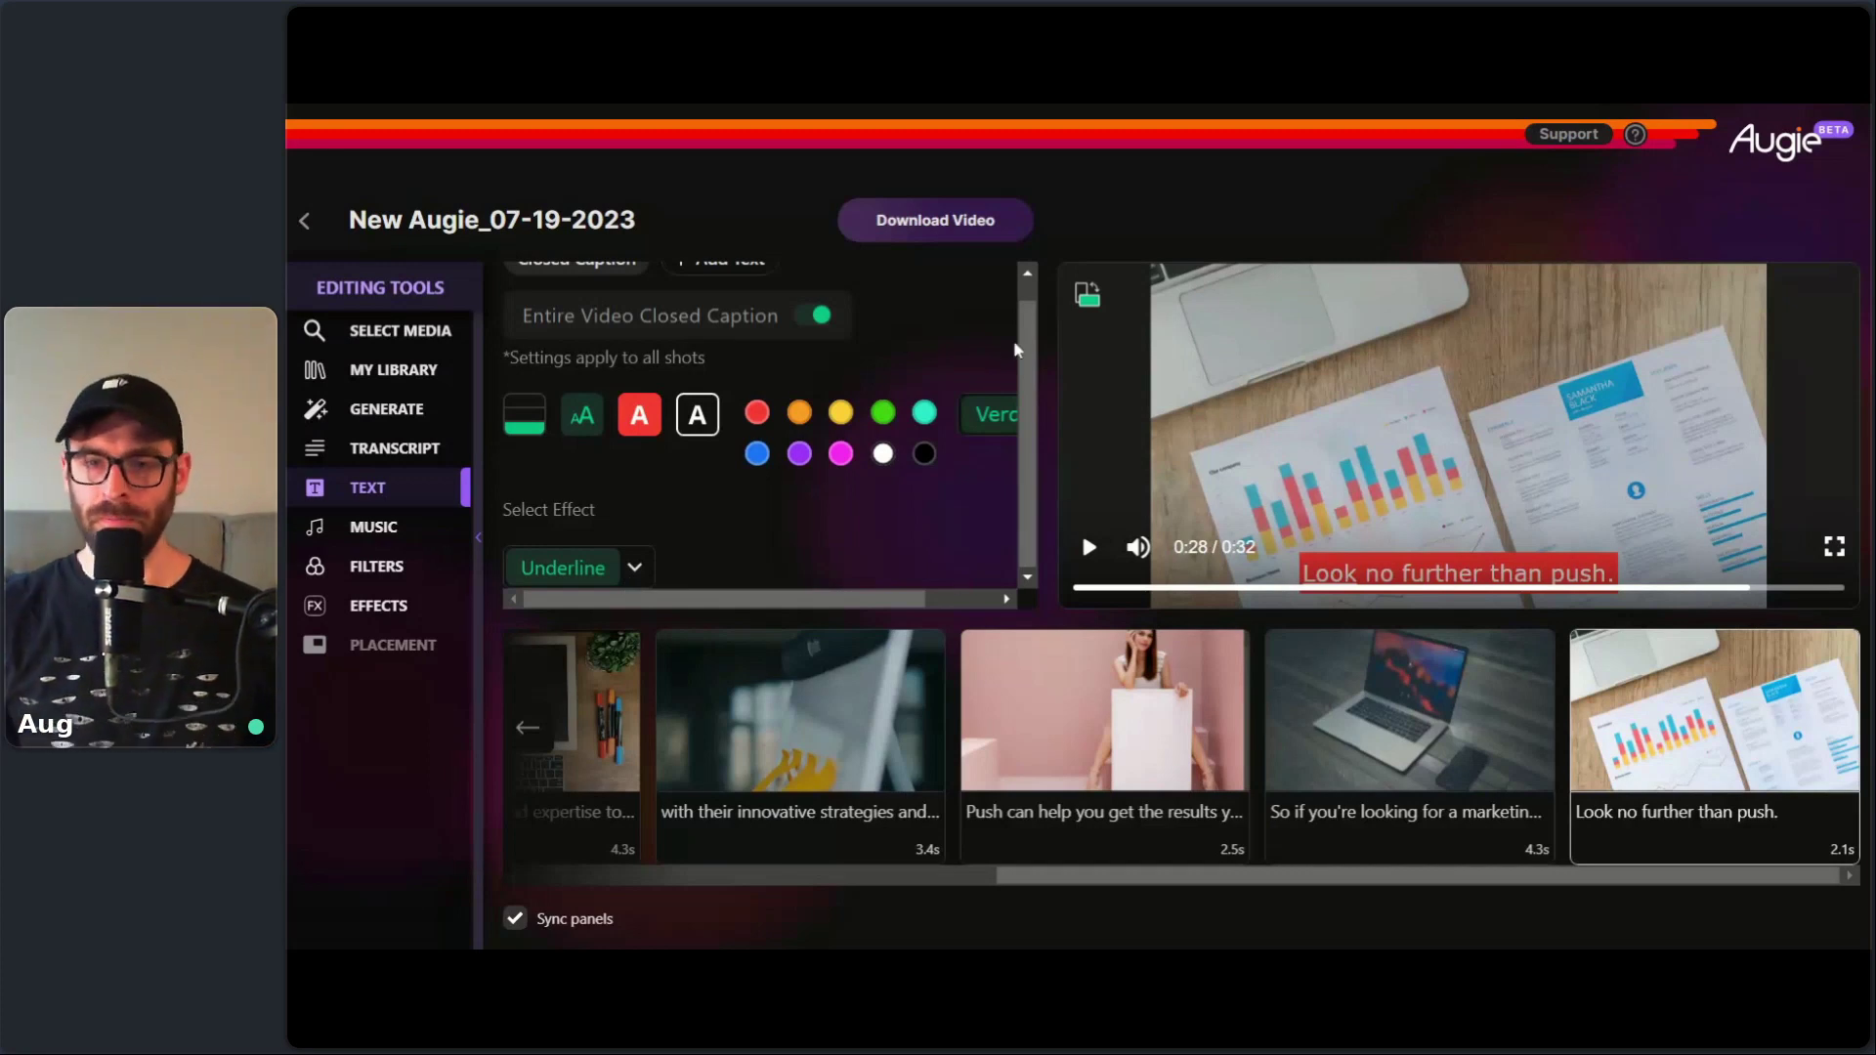
scroll(1018, 312, up, 2)
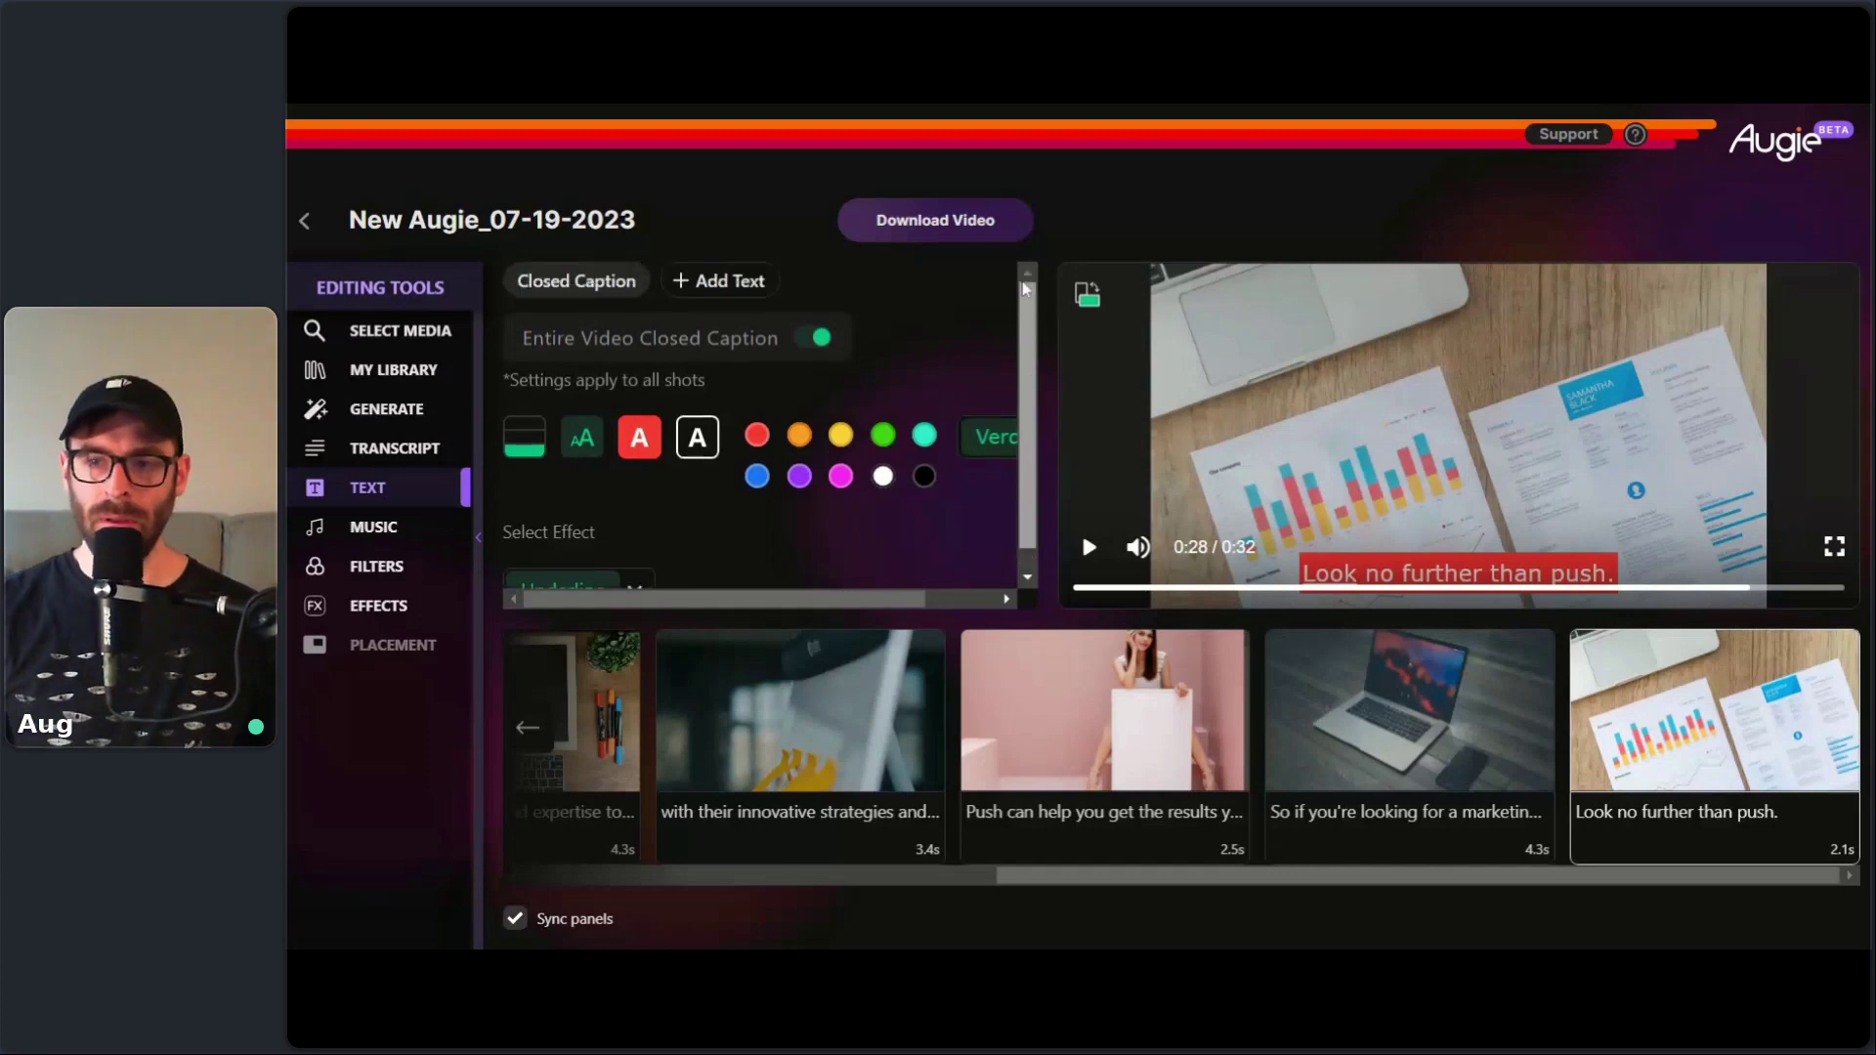
click(823, 341)
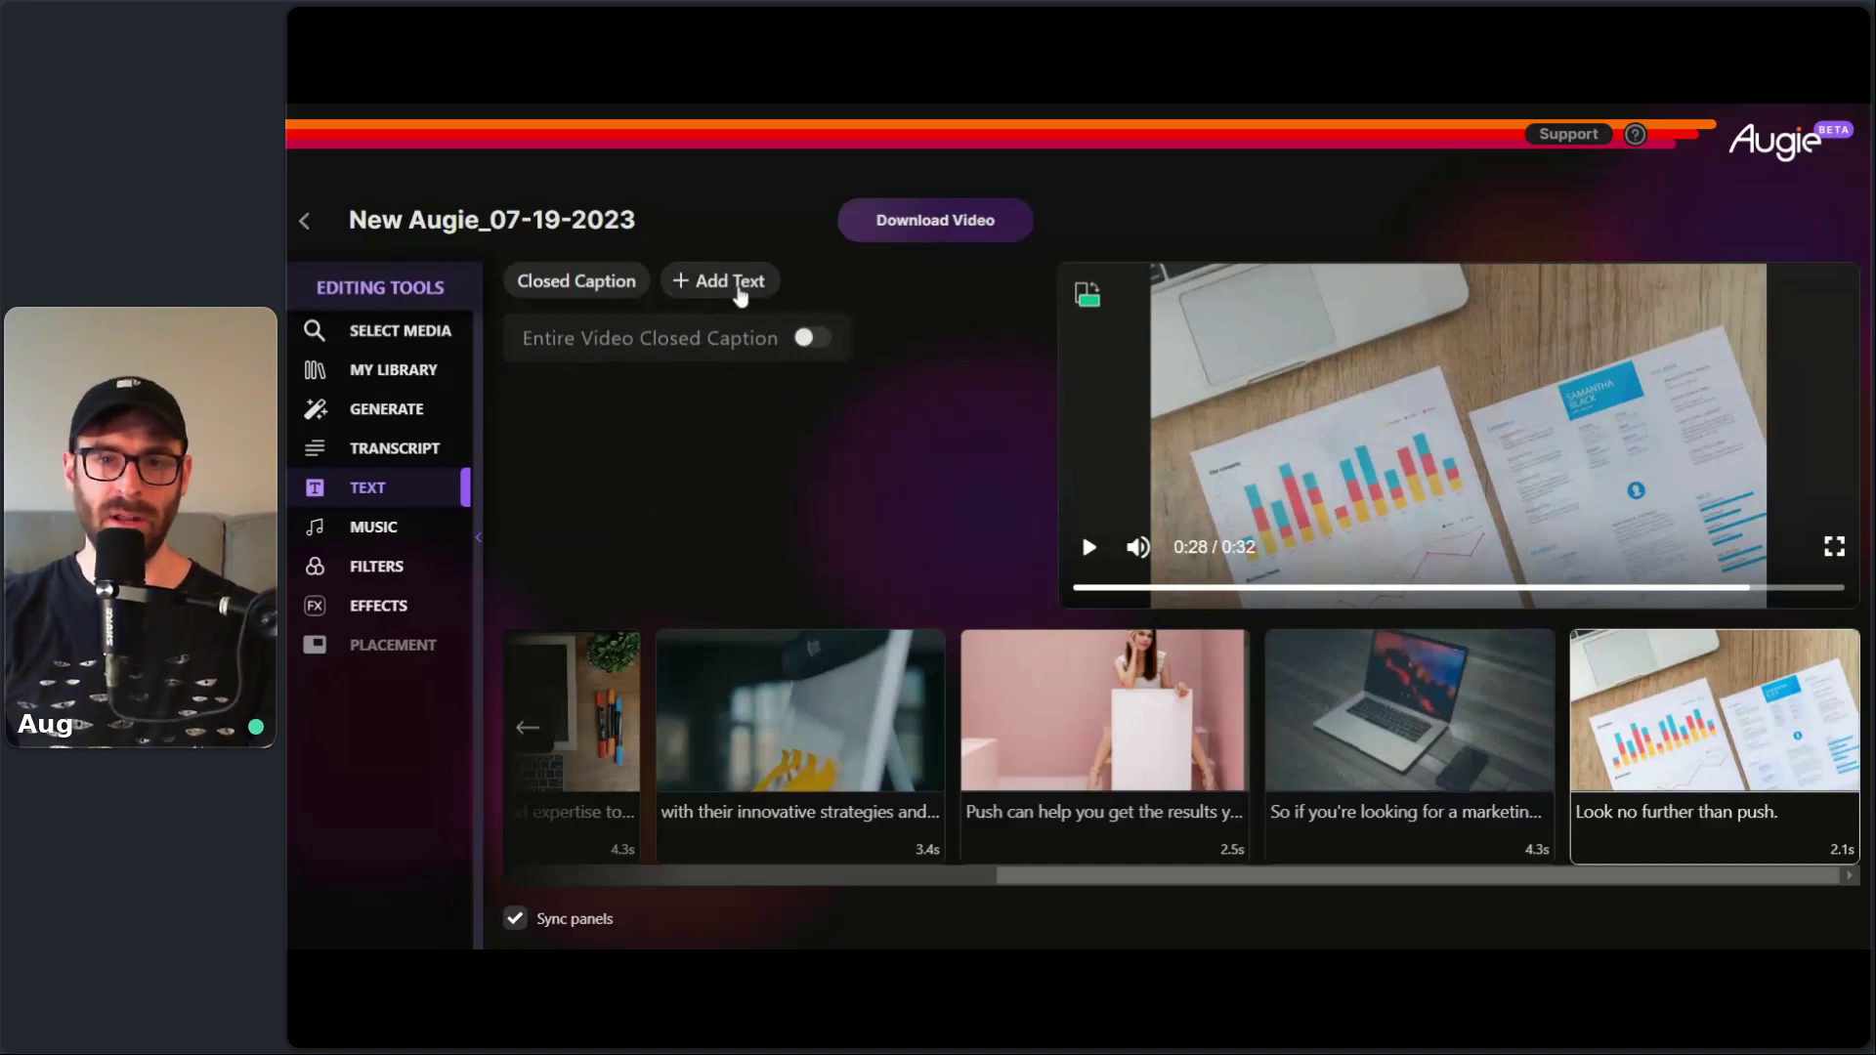
- Add the text overlay "Push Marketing" to the final shot and review its timing and font settings
click(733, 286)
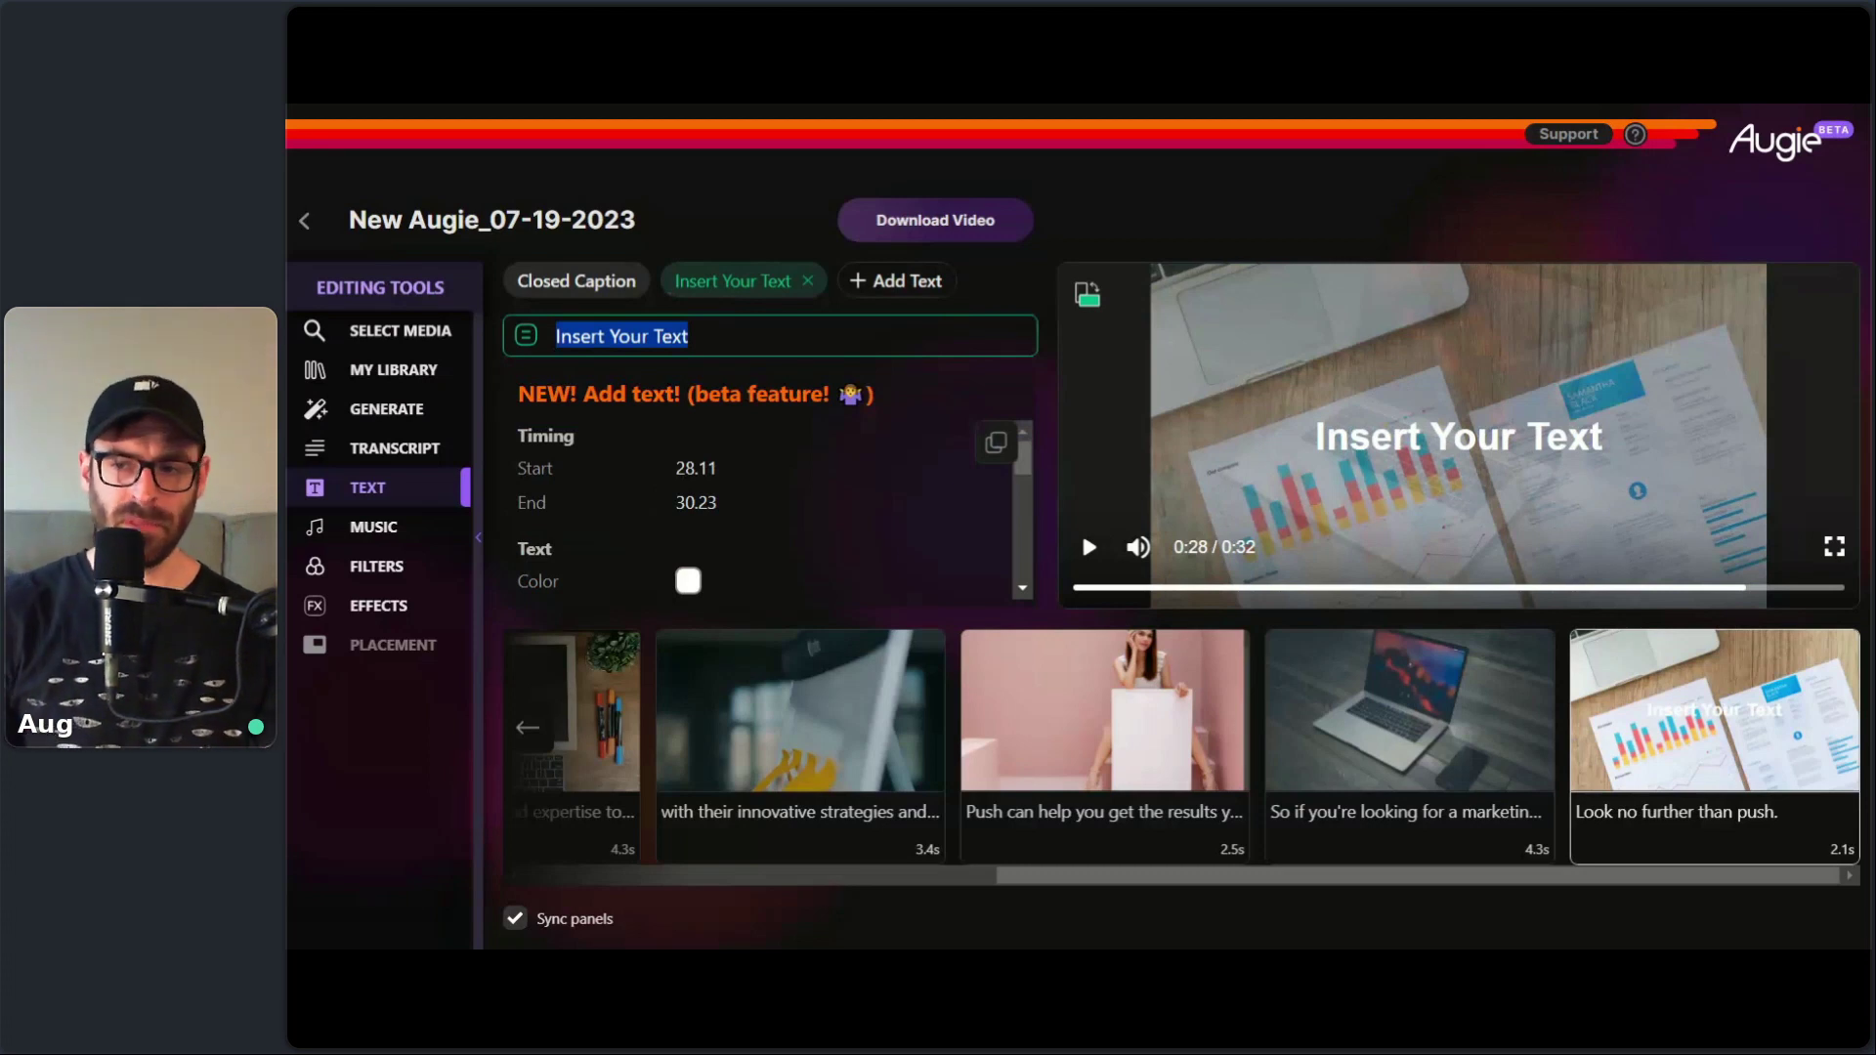
text(P)
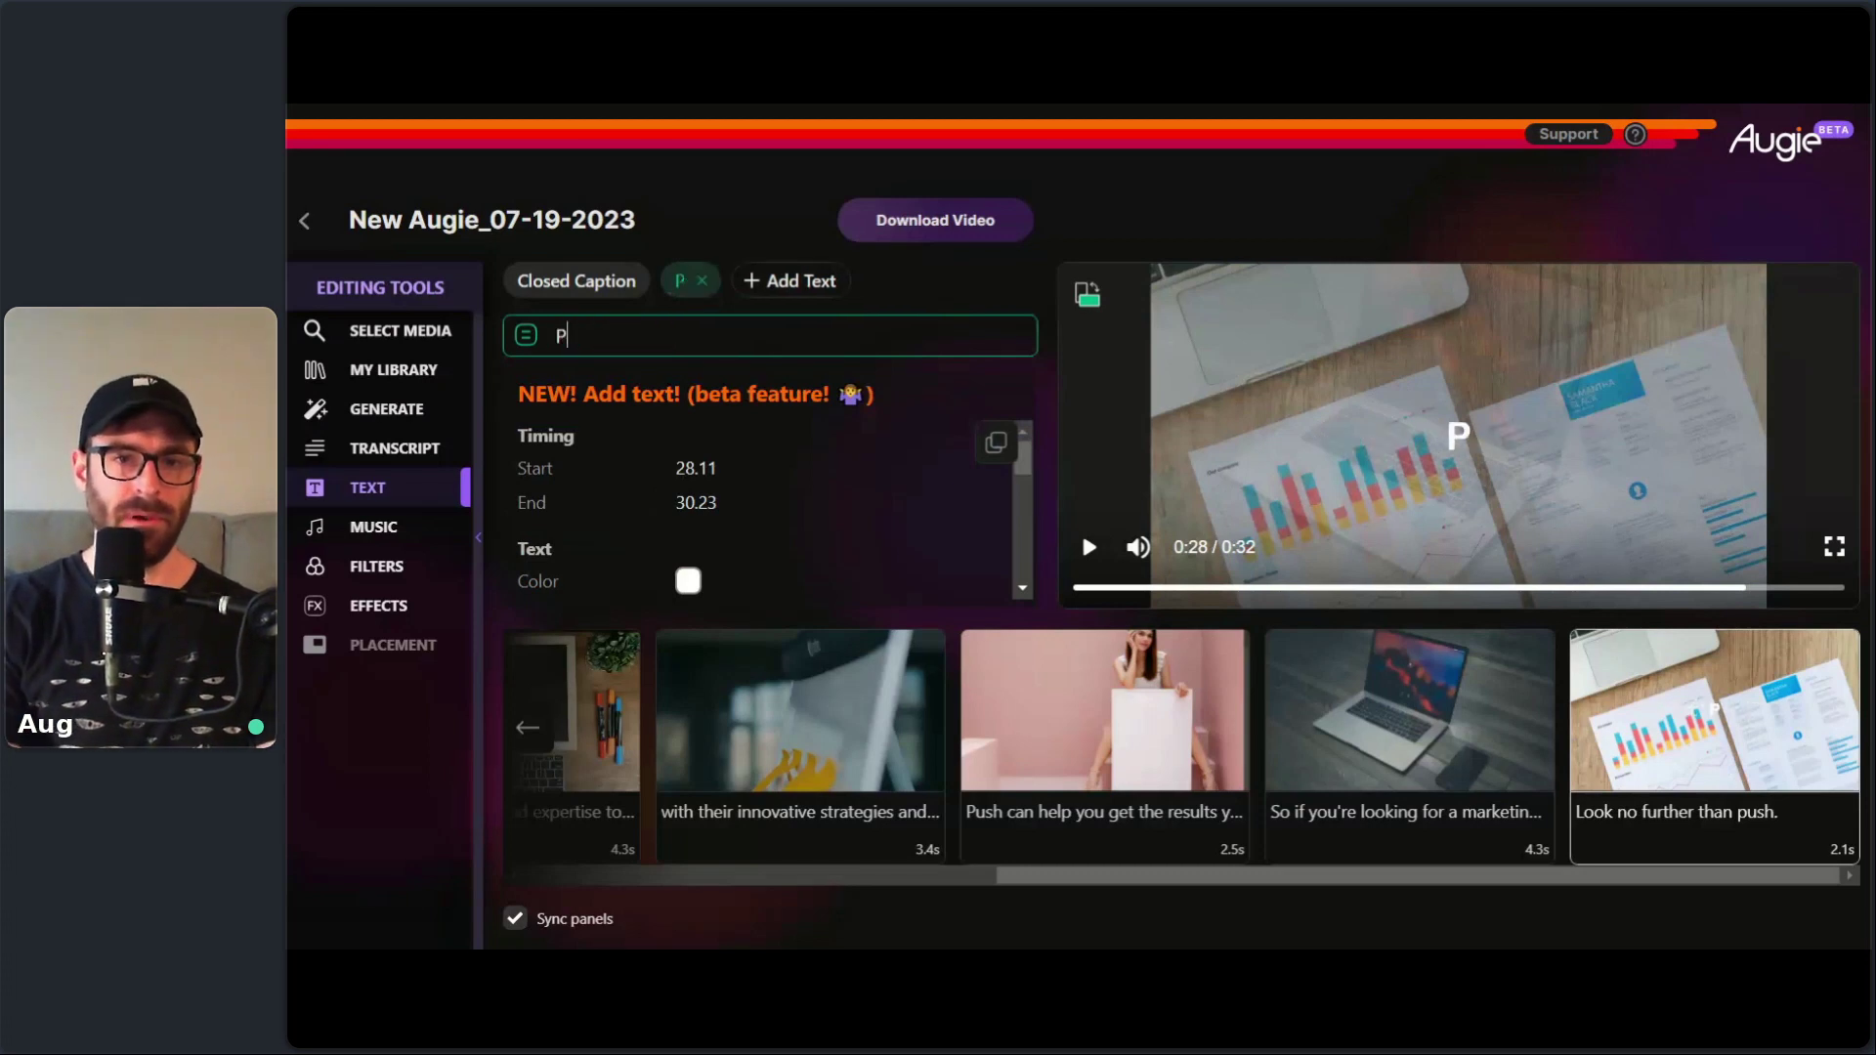
text(ush Marketing)
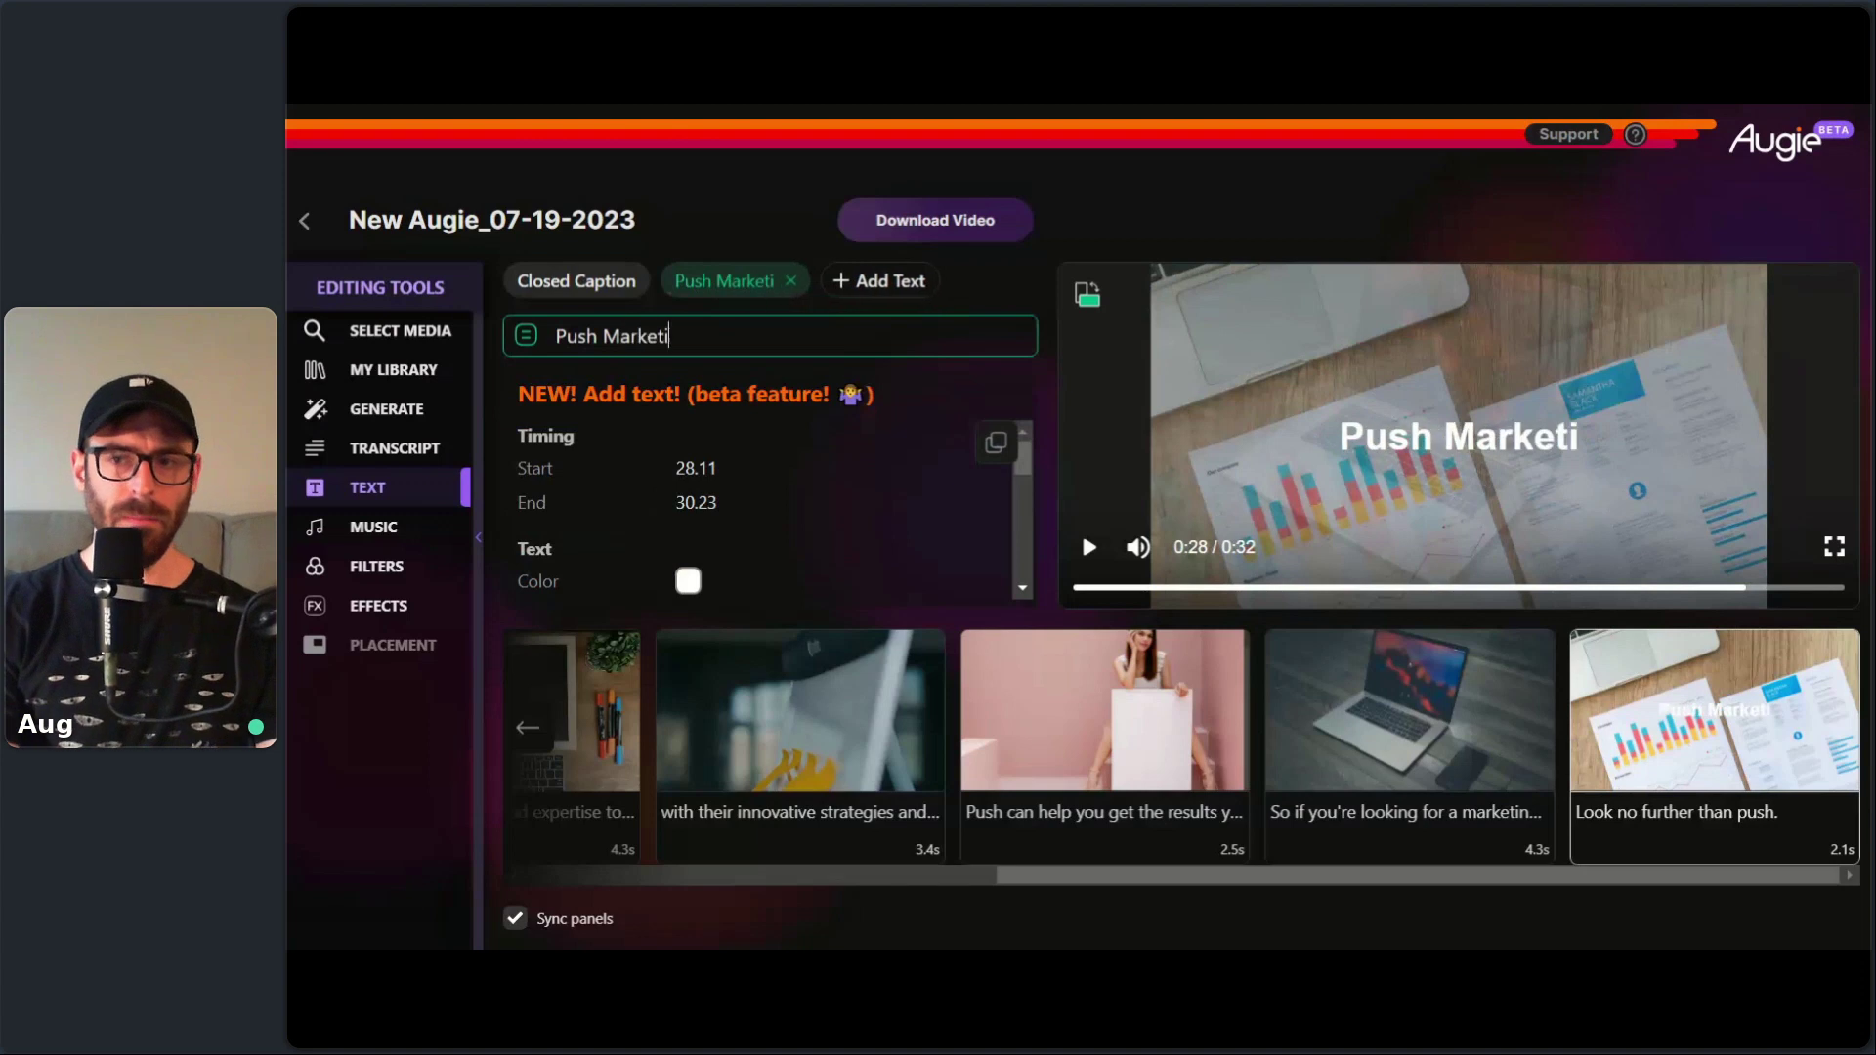
click(1021, 279)
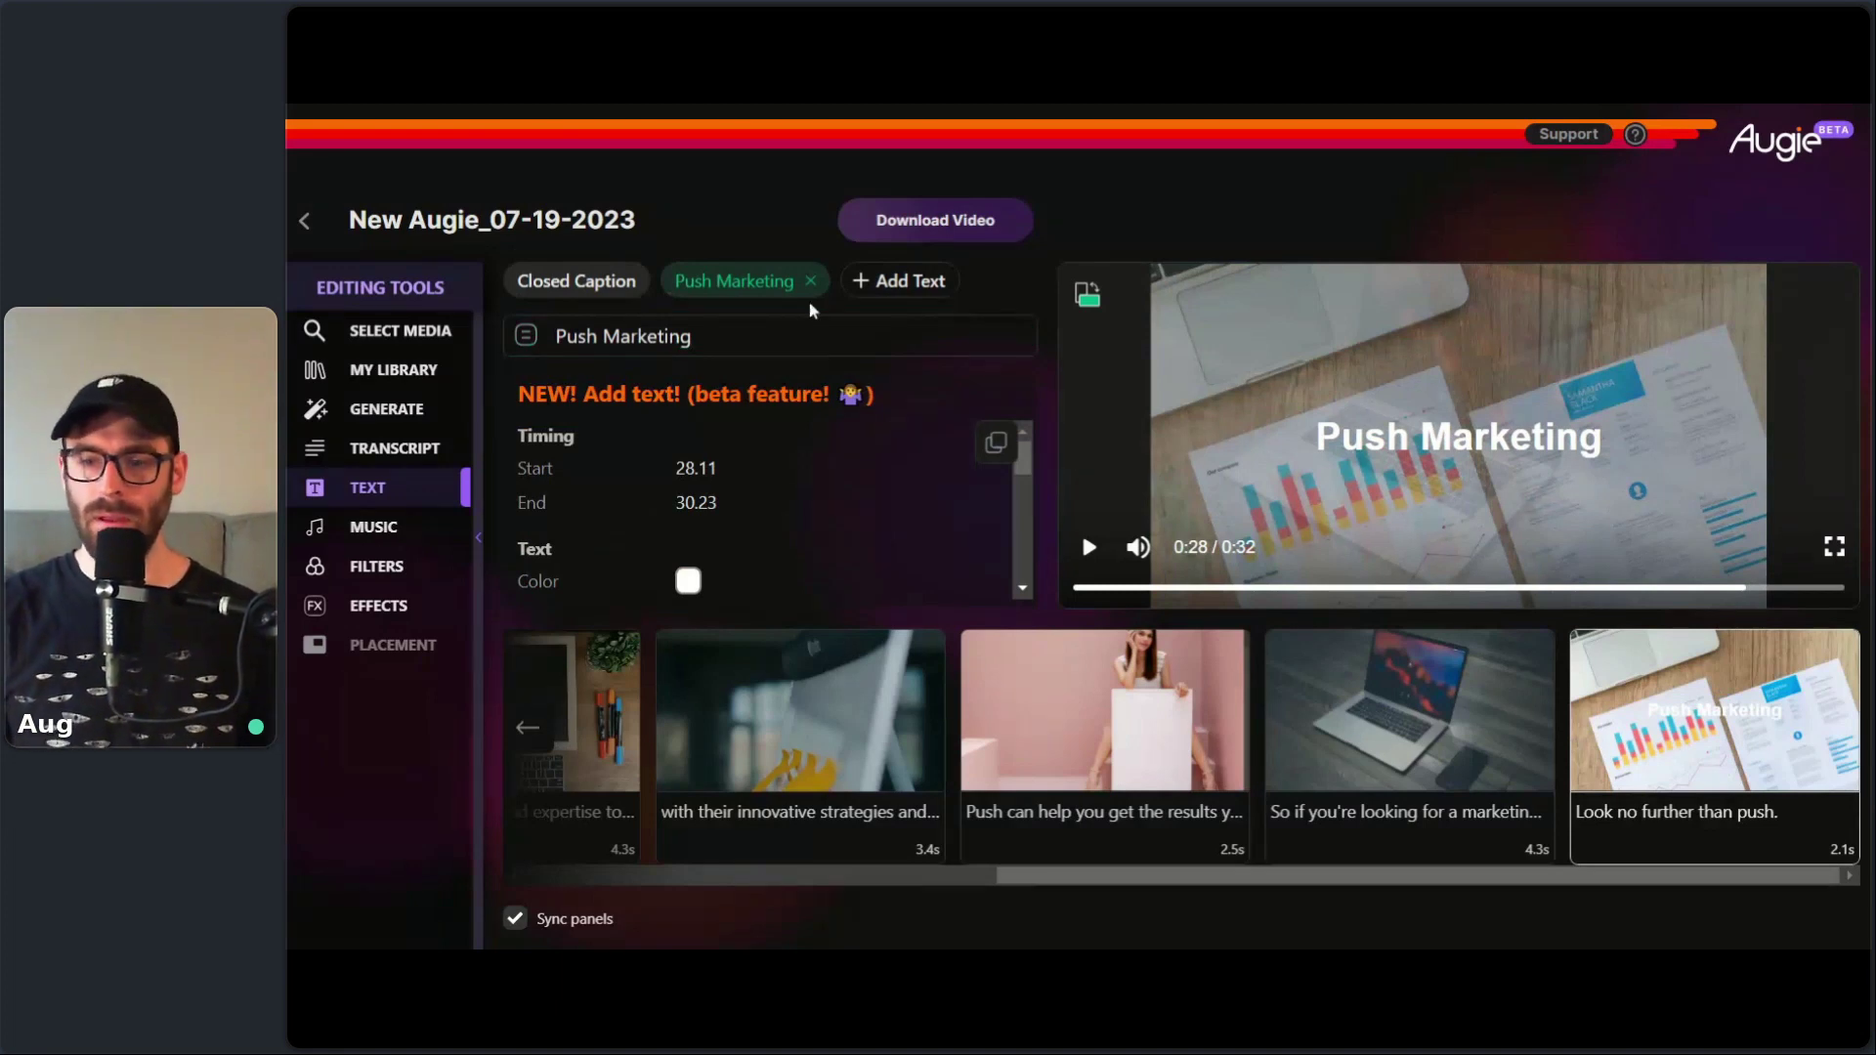
scroll(1021, 473, down, 2)
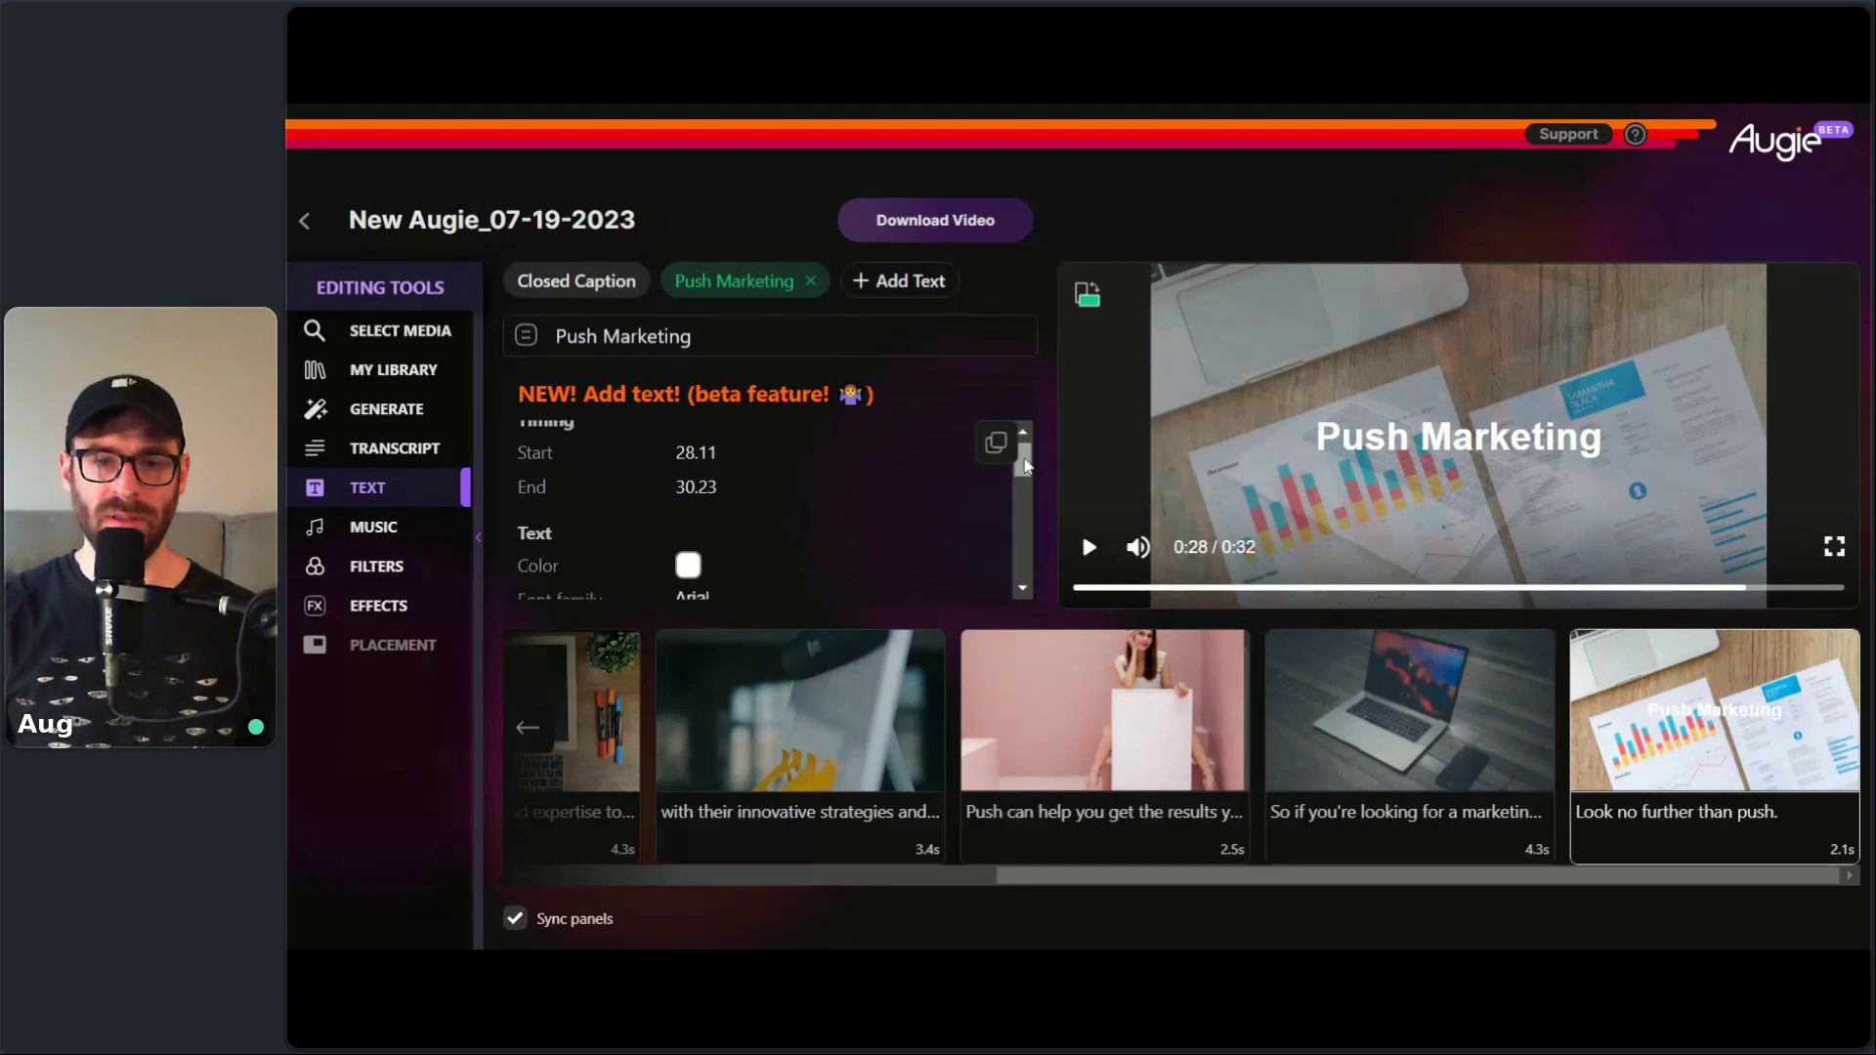
scroll(1021, 473, down, 1)
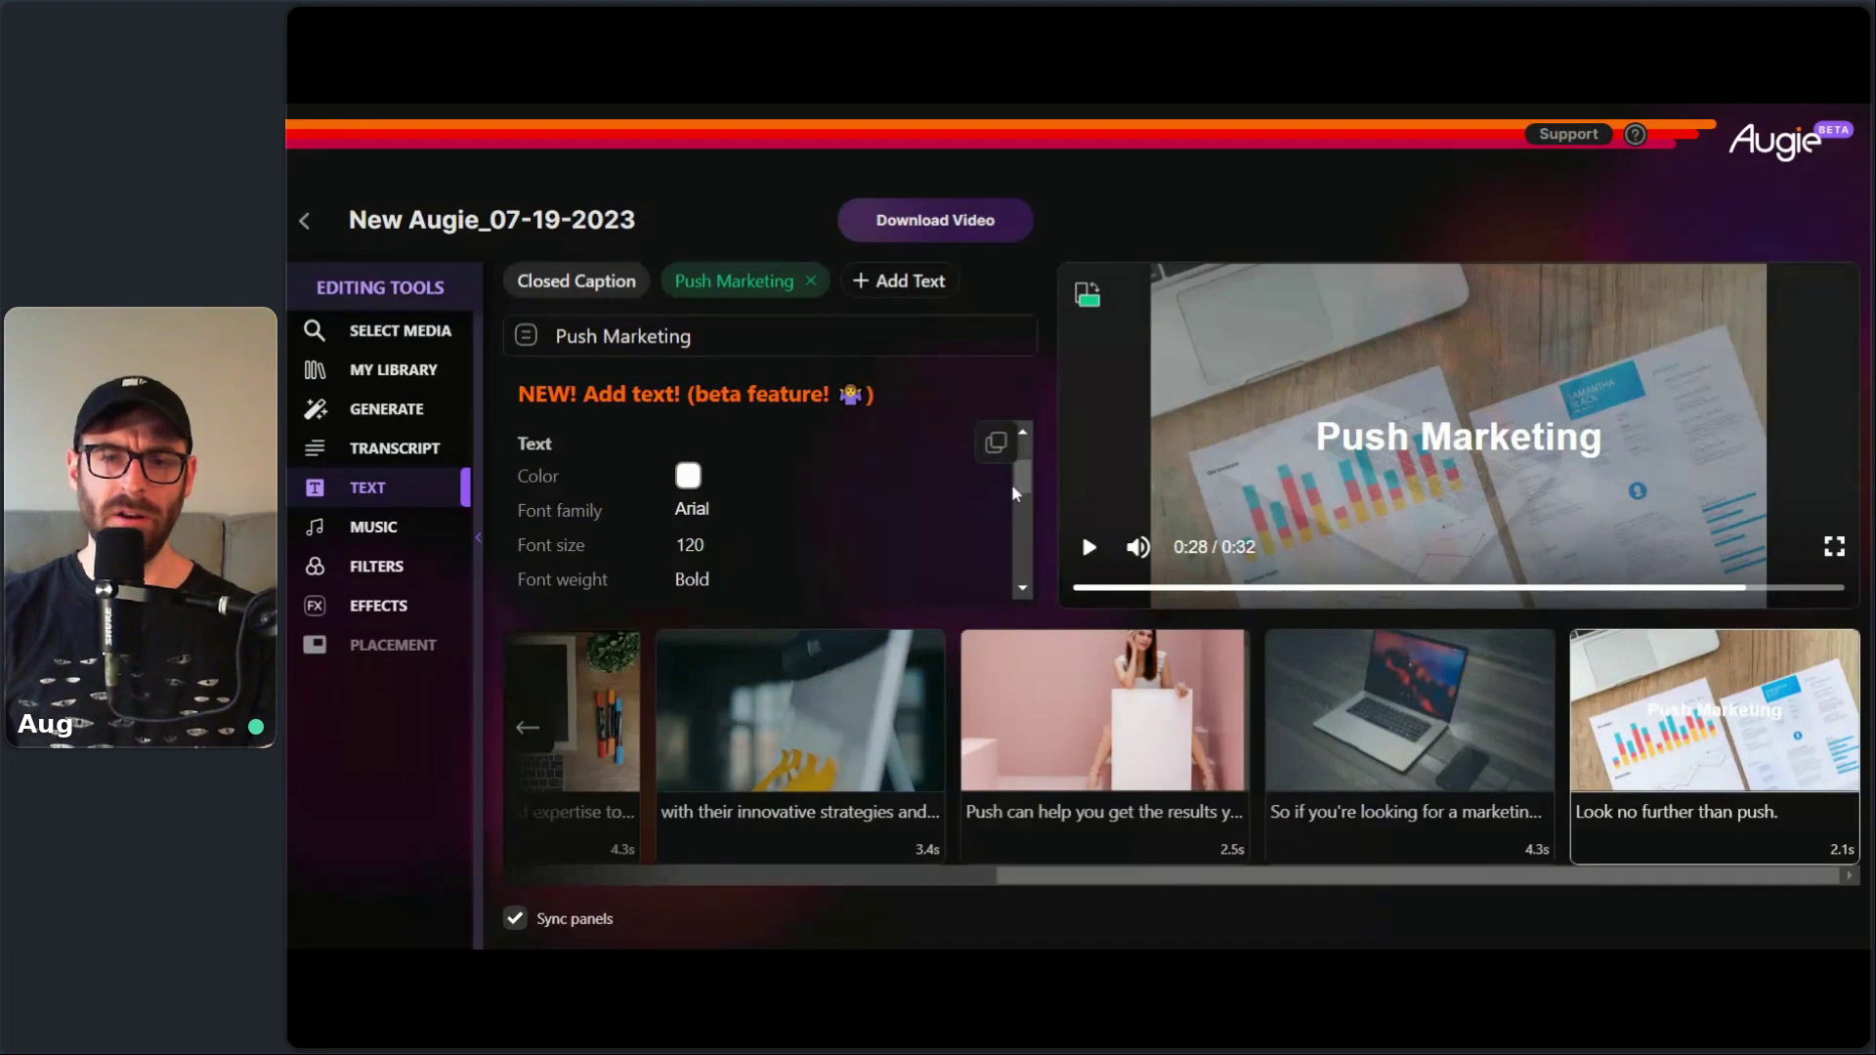
- Set the font family of the "Push Marketing" text overlay to Verdana
click(688, 478)
click(811, 493)
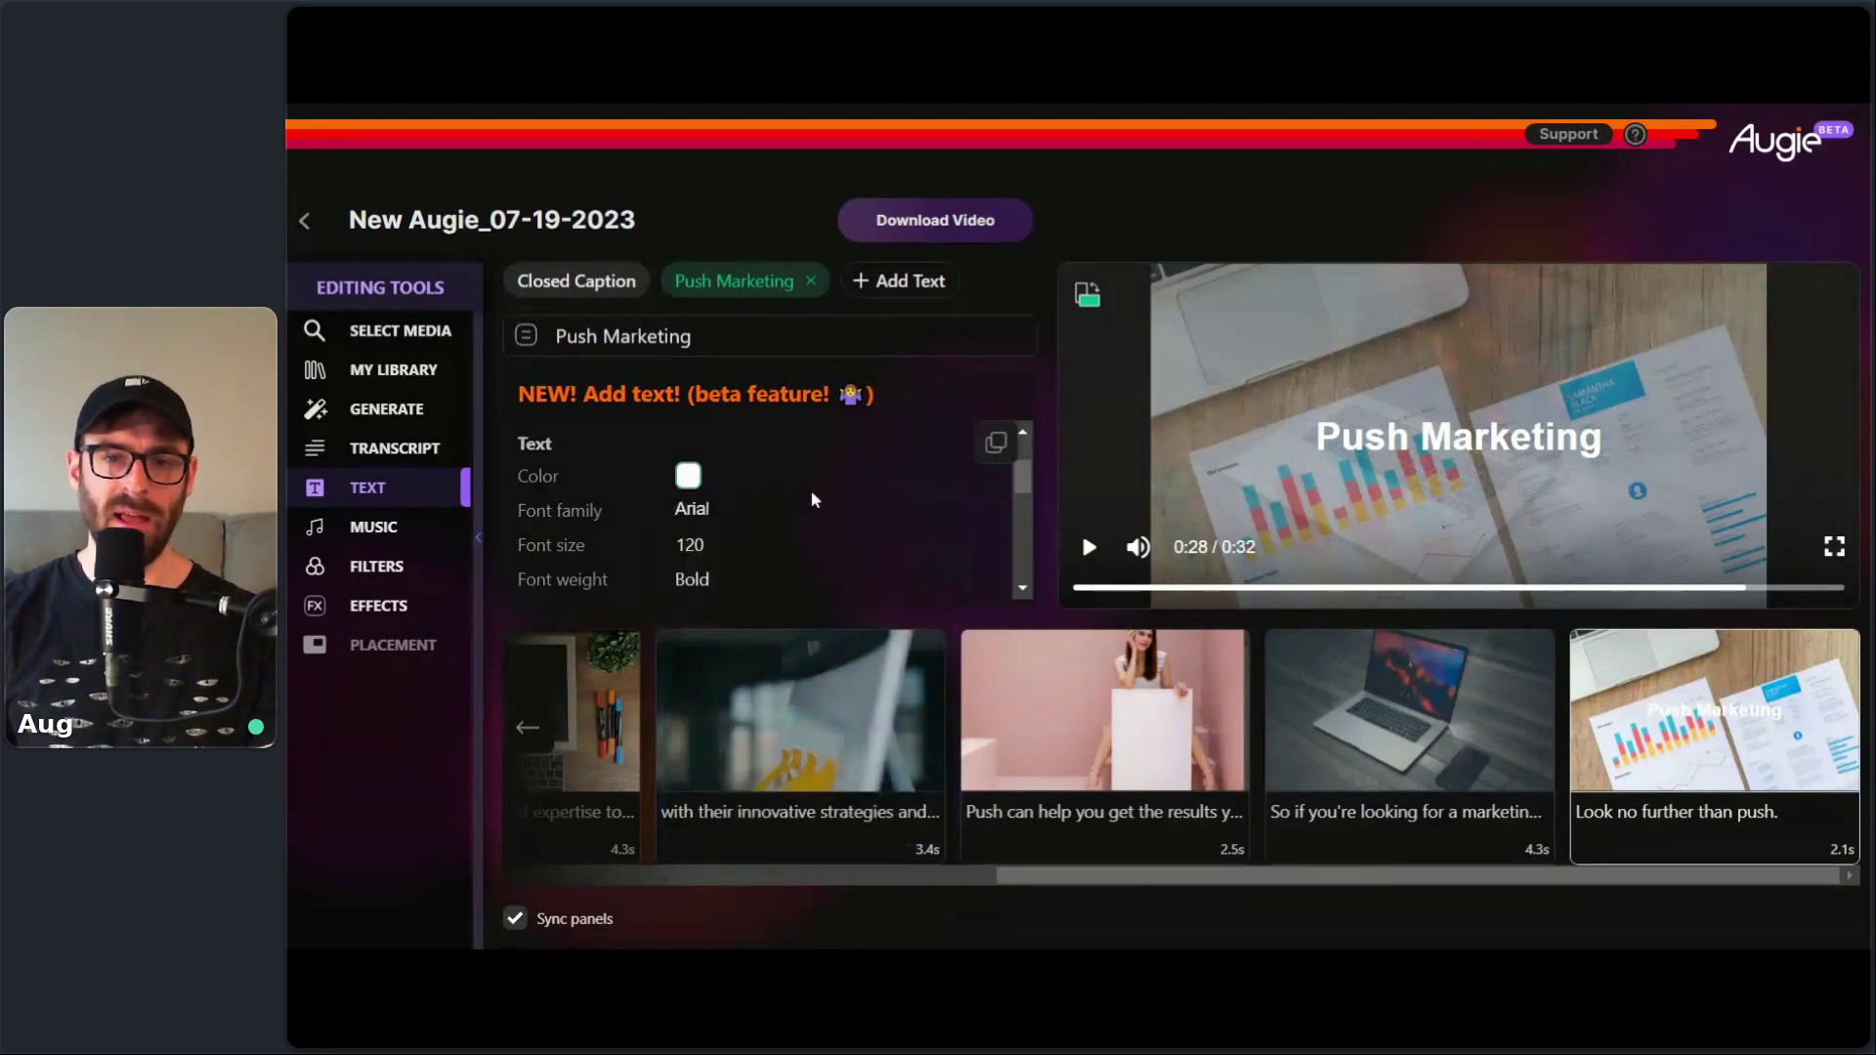
click(699, 513)
scroll(742, 537, up, 1)
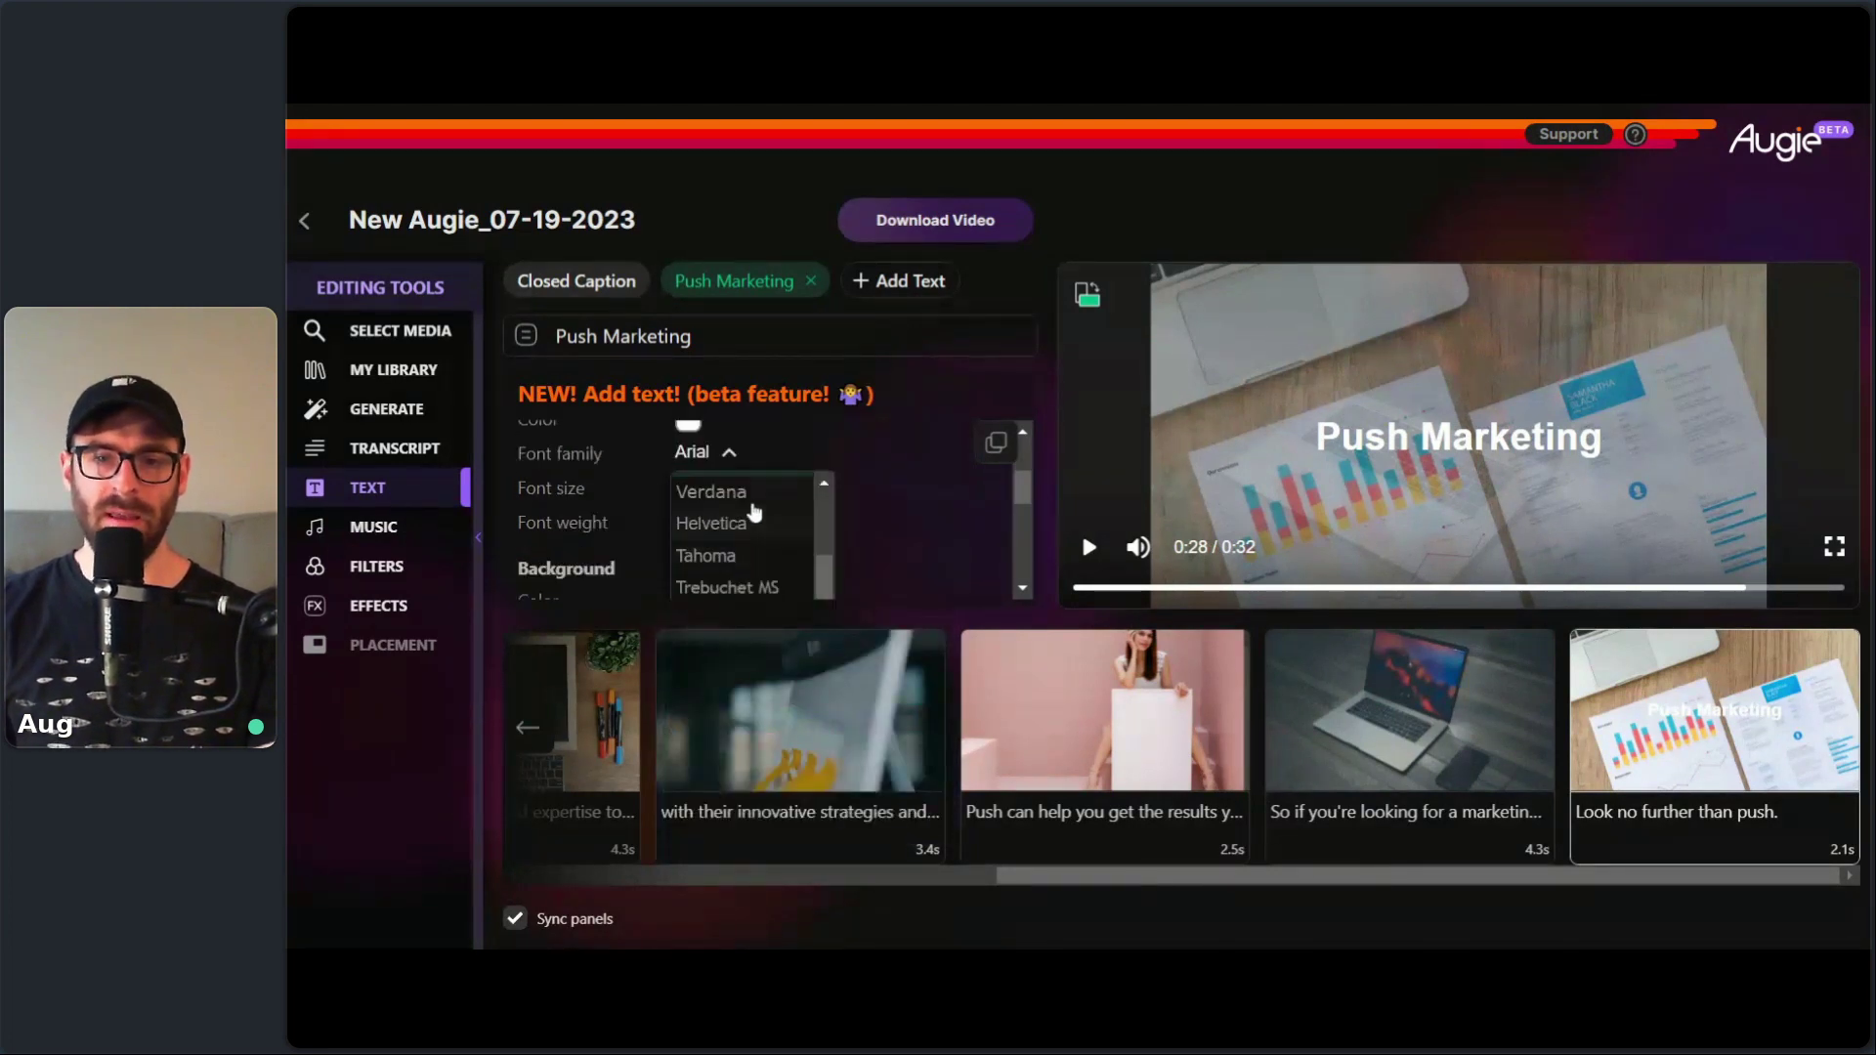
click(792, 493)
scroll(991, 483, down, 1)
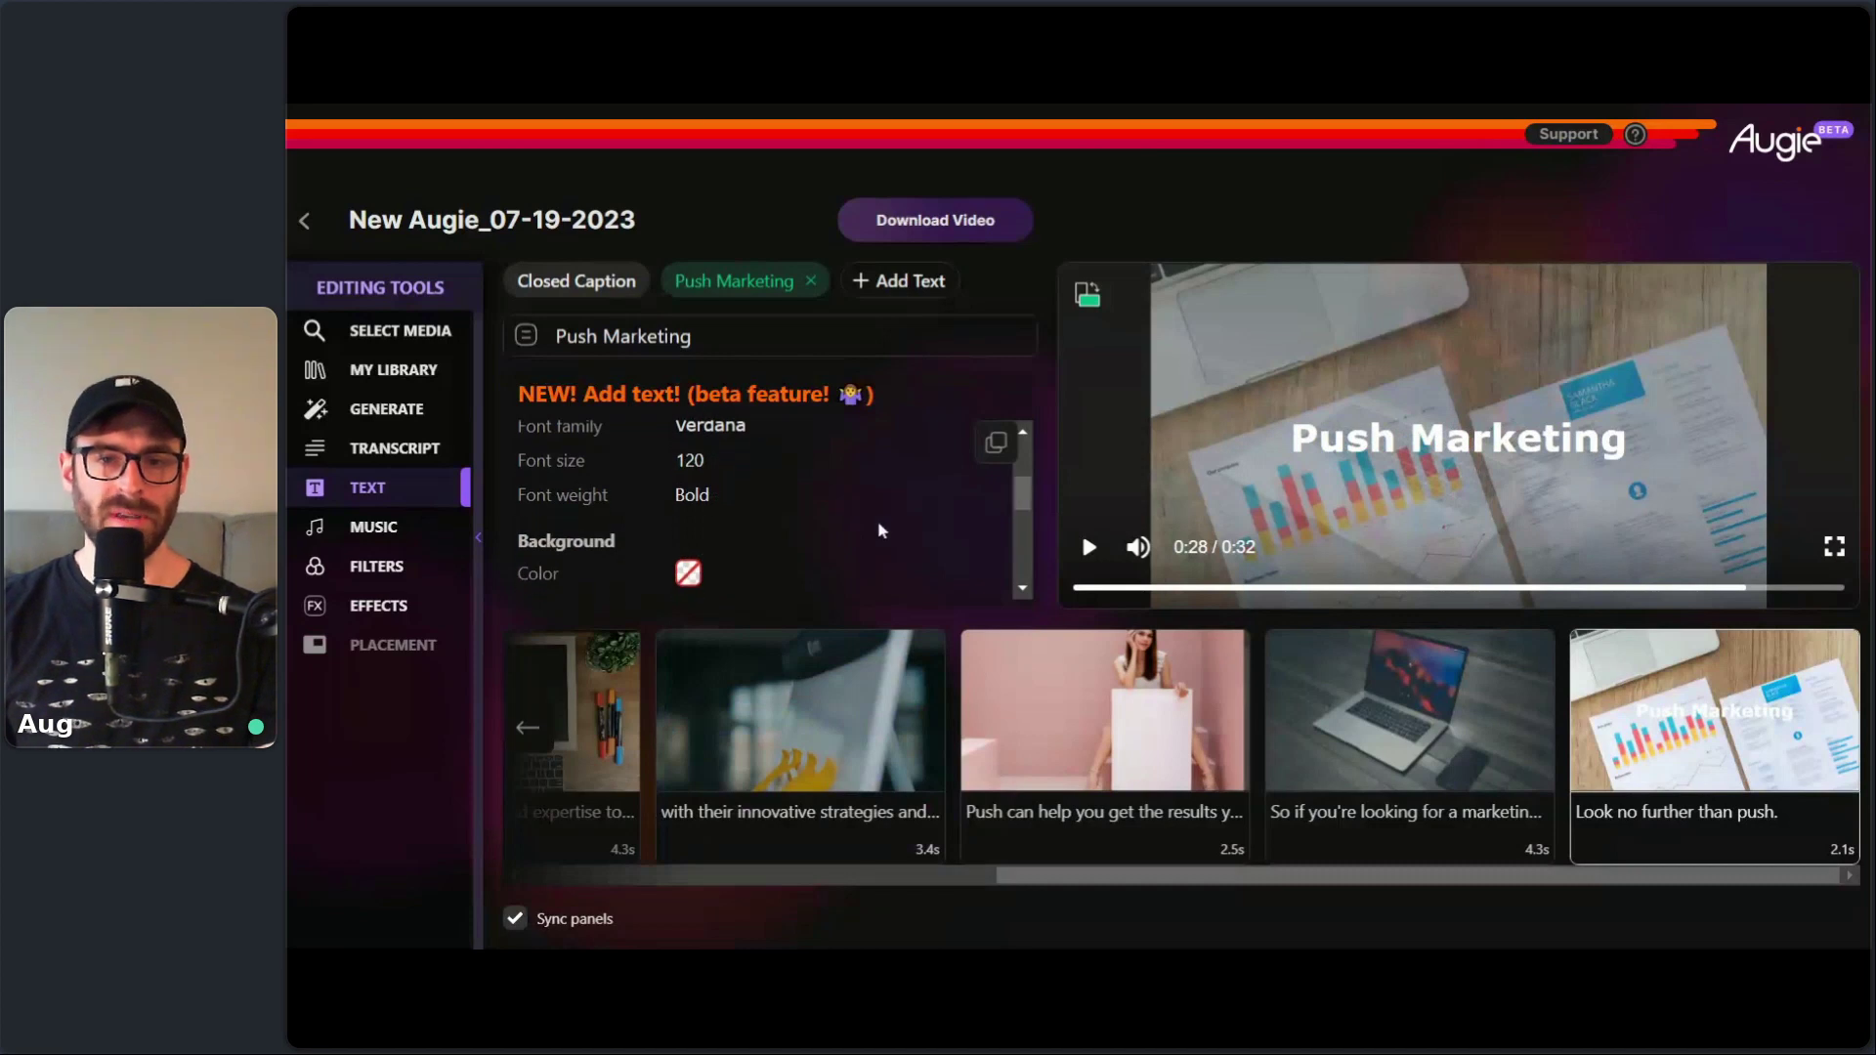
- Give the "Push Marketing" overlay a muted red background color
scroll(786, 494, down, 2)
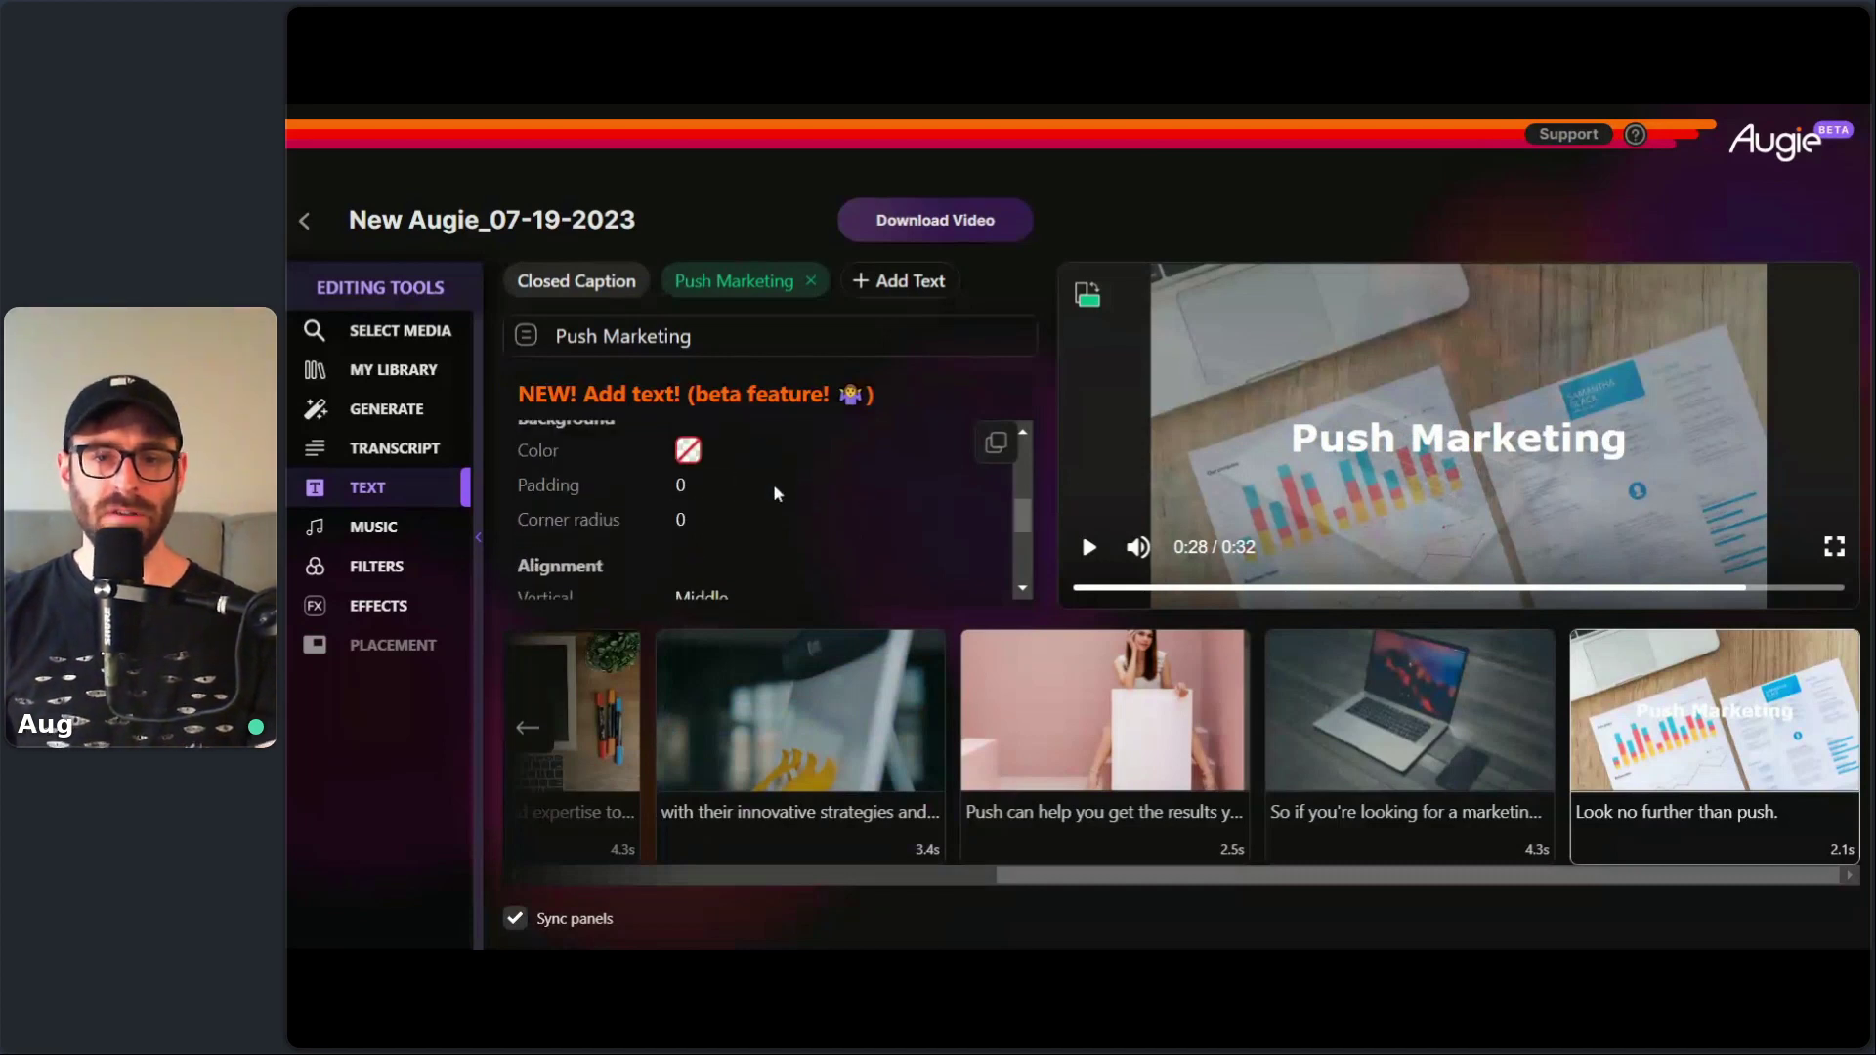
click(689, 452)
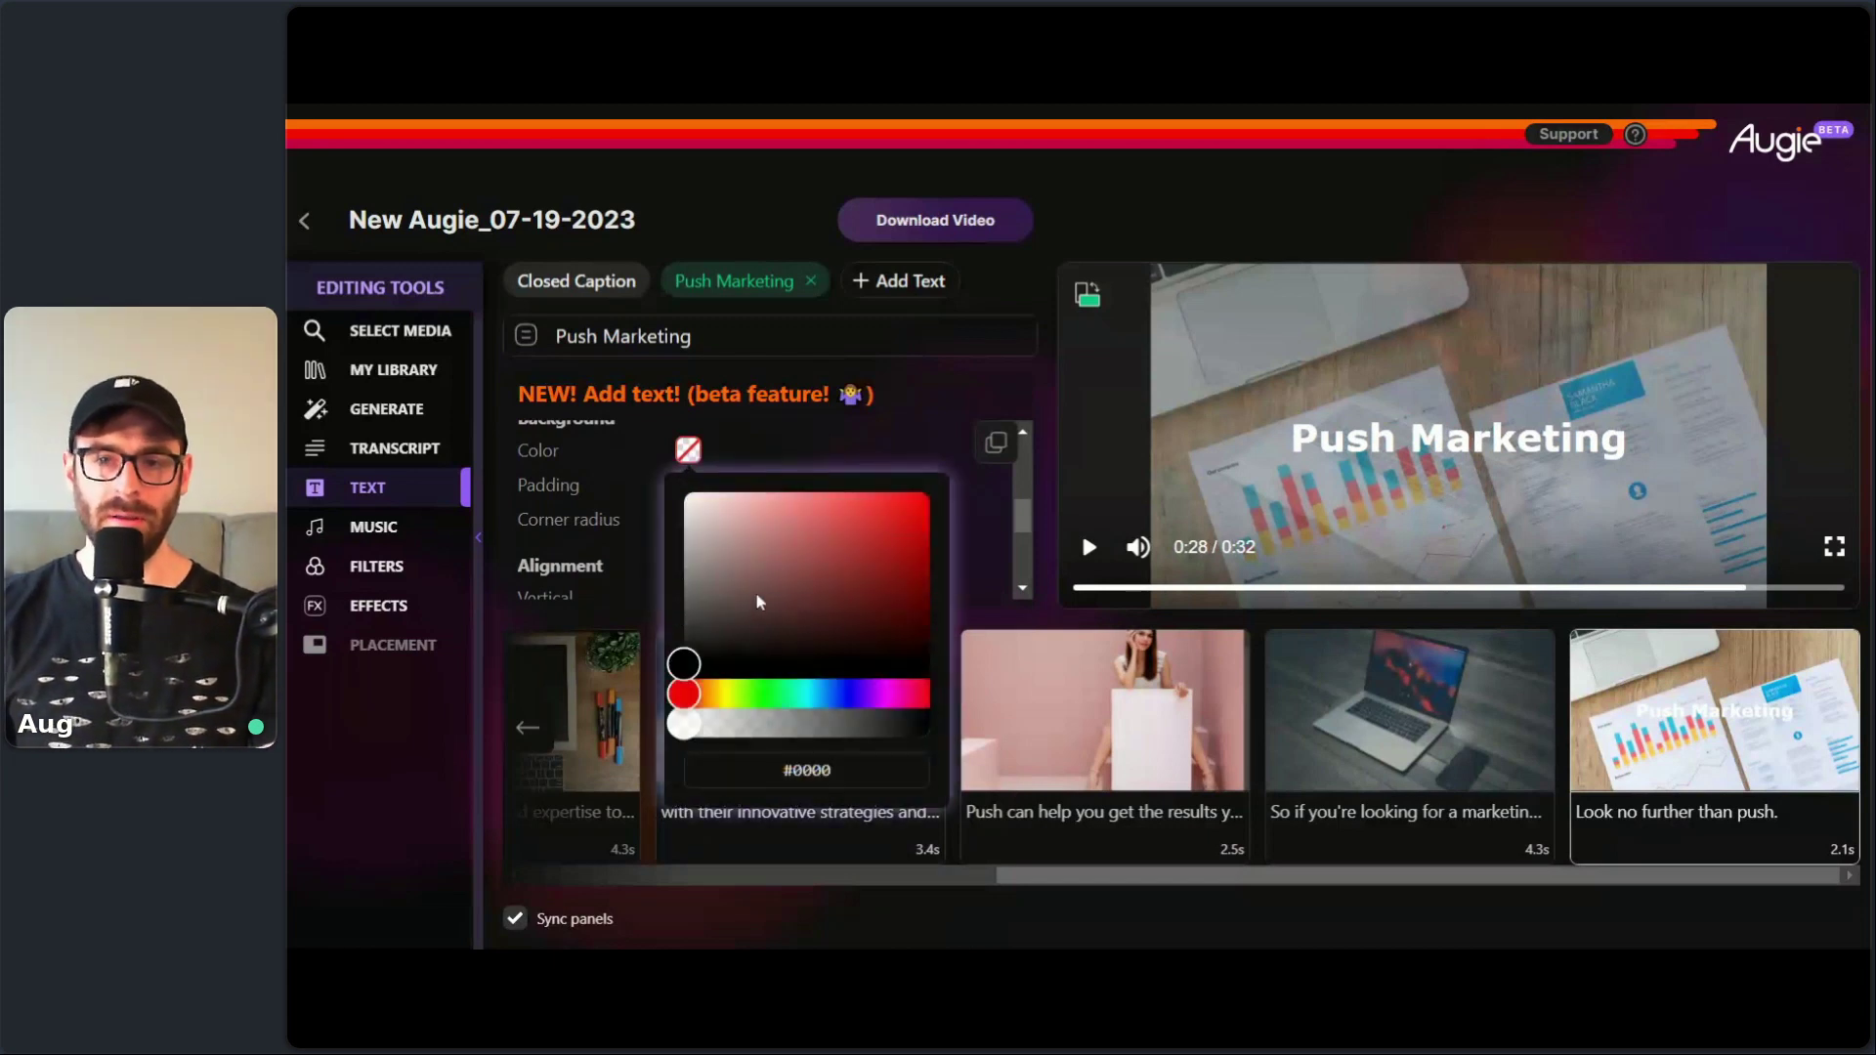
drag(758, 567, 846, 546)
click(926, 445)
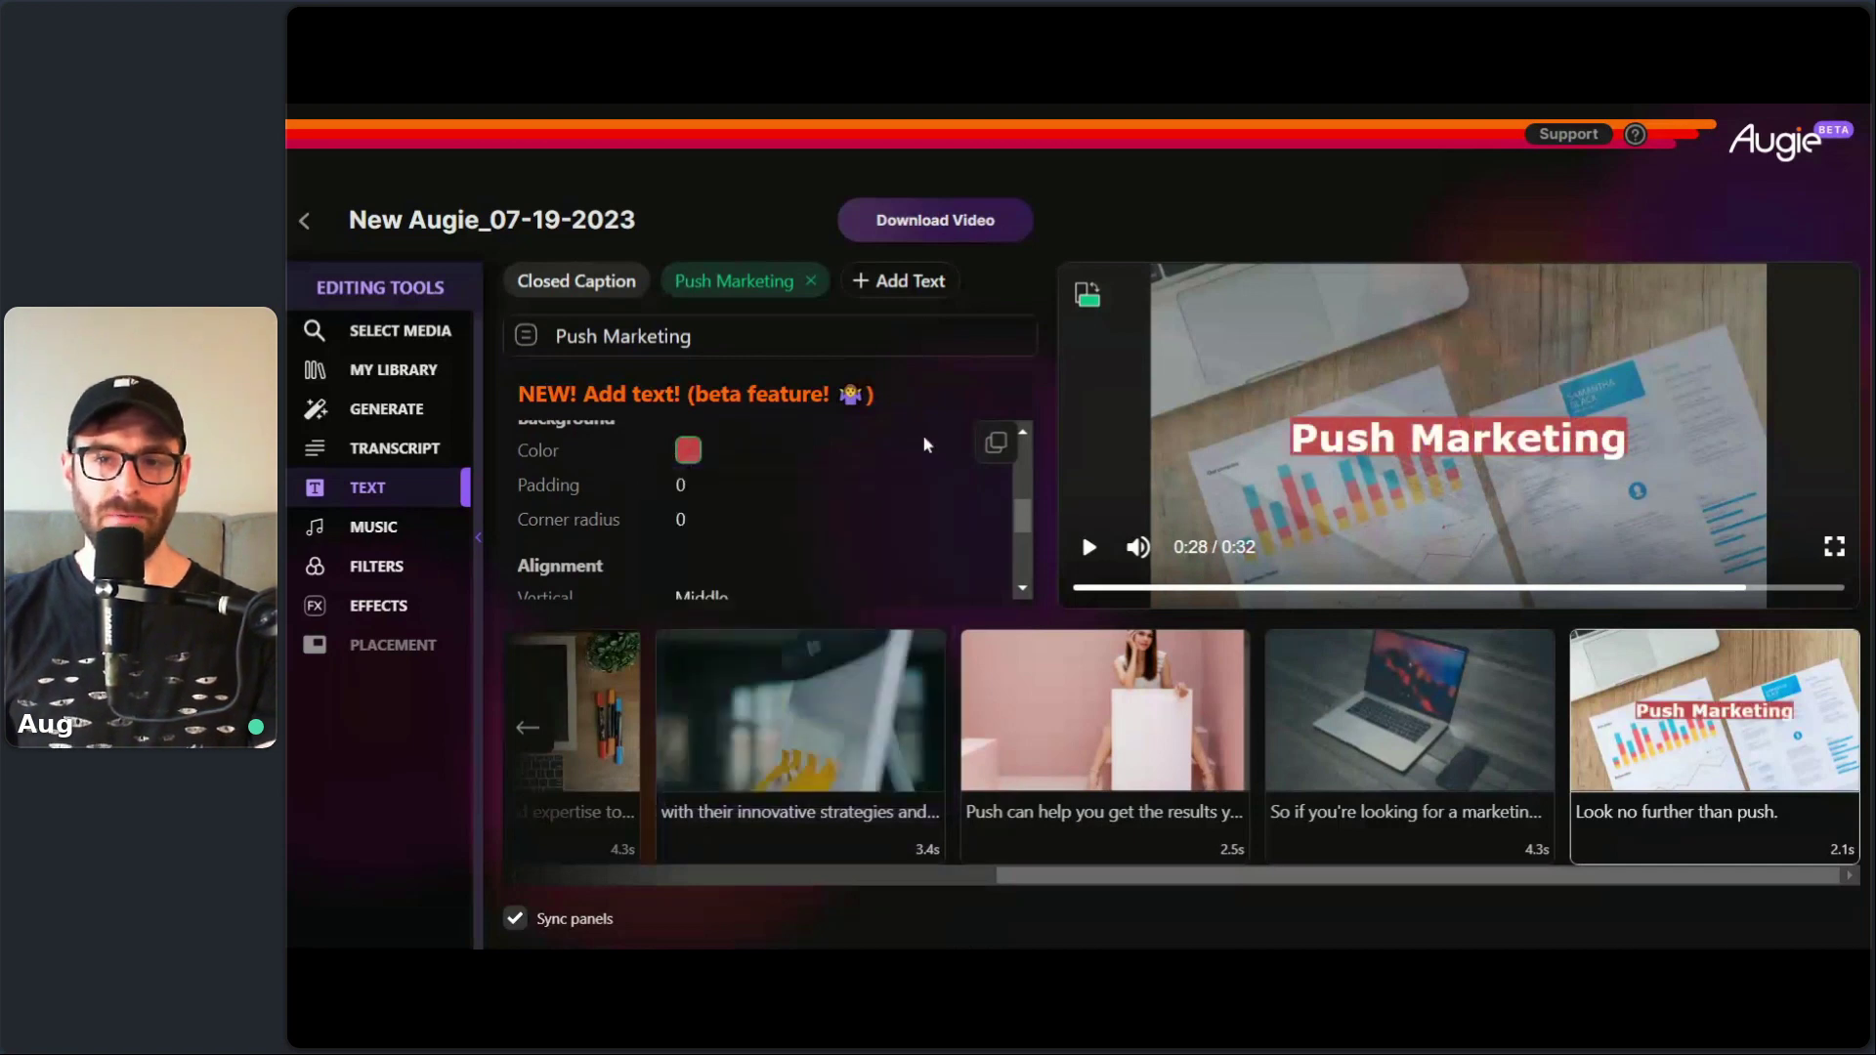
- Set the overlay background's padding to 60 and its corner radius to 50
click(692, 484)
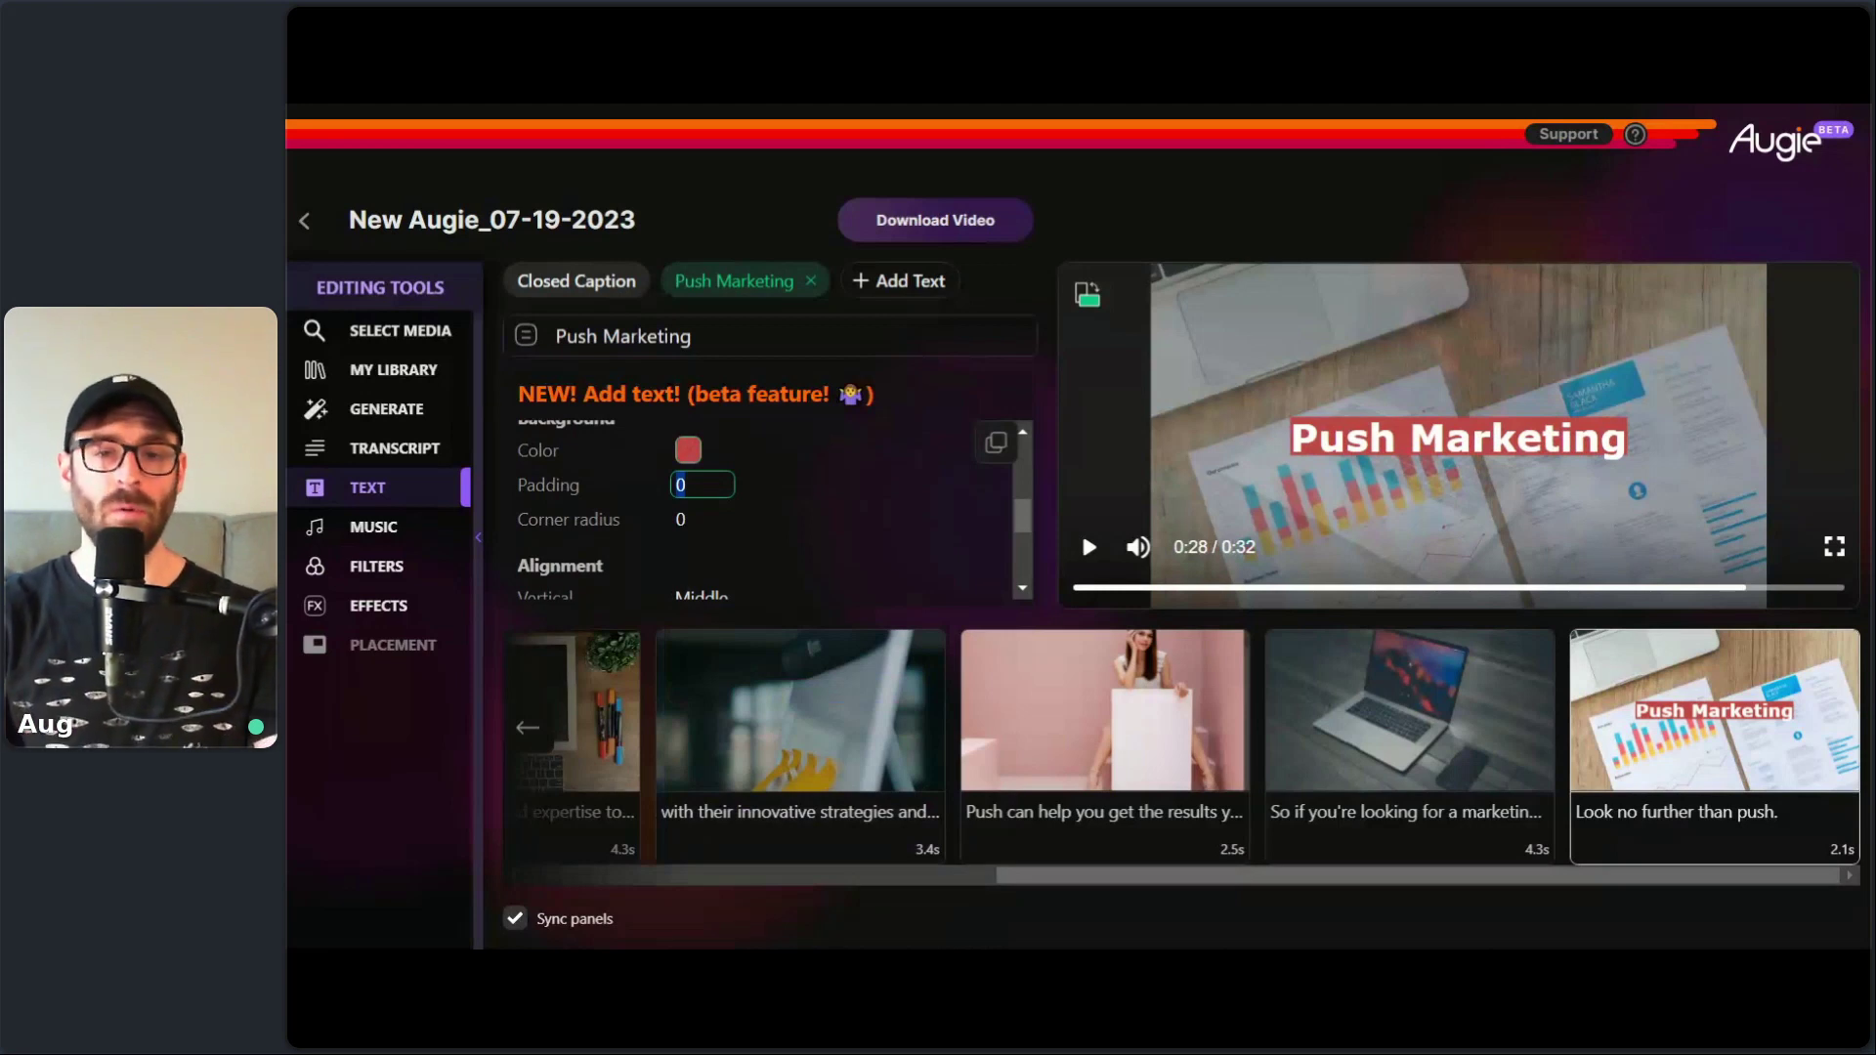
text(6)
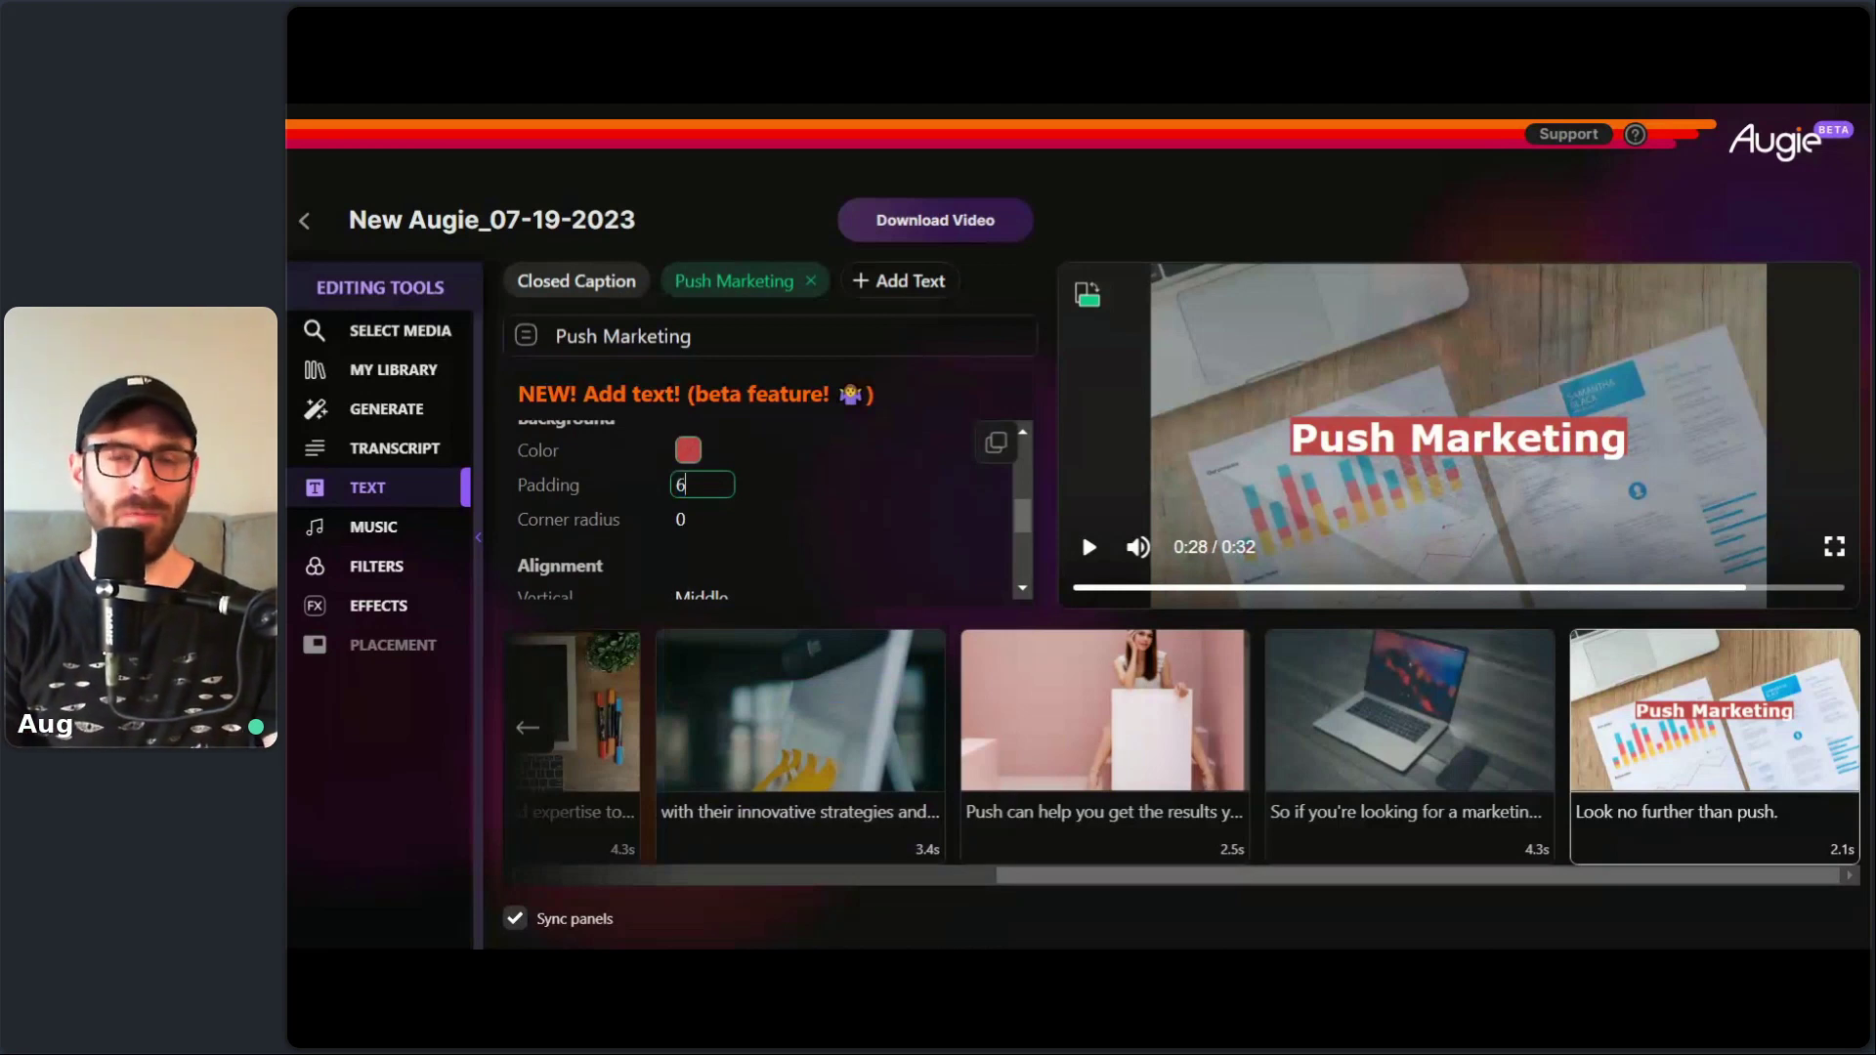
text(0)
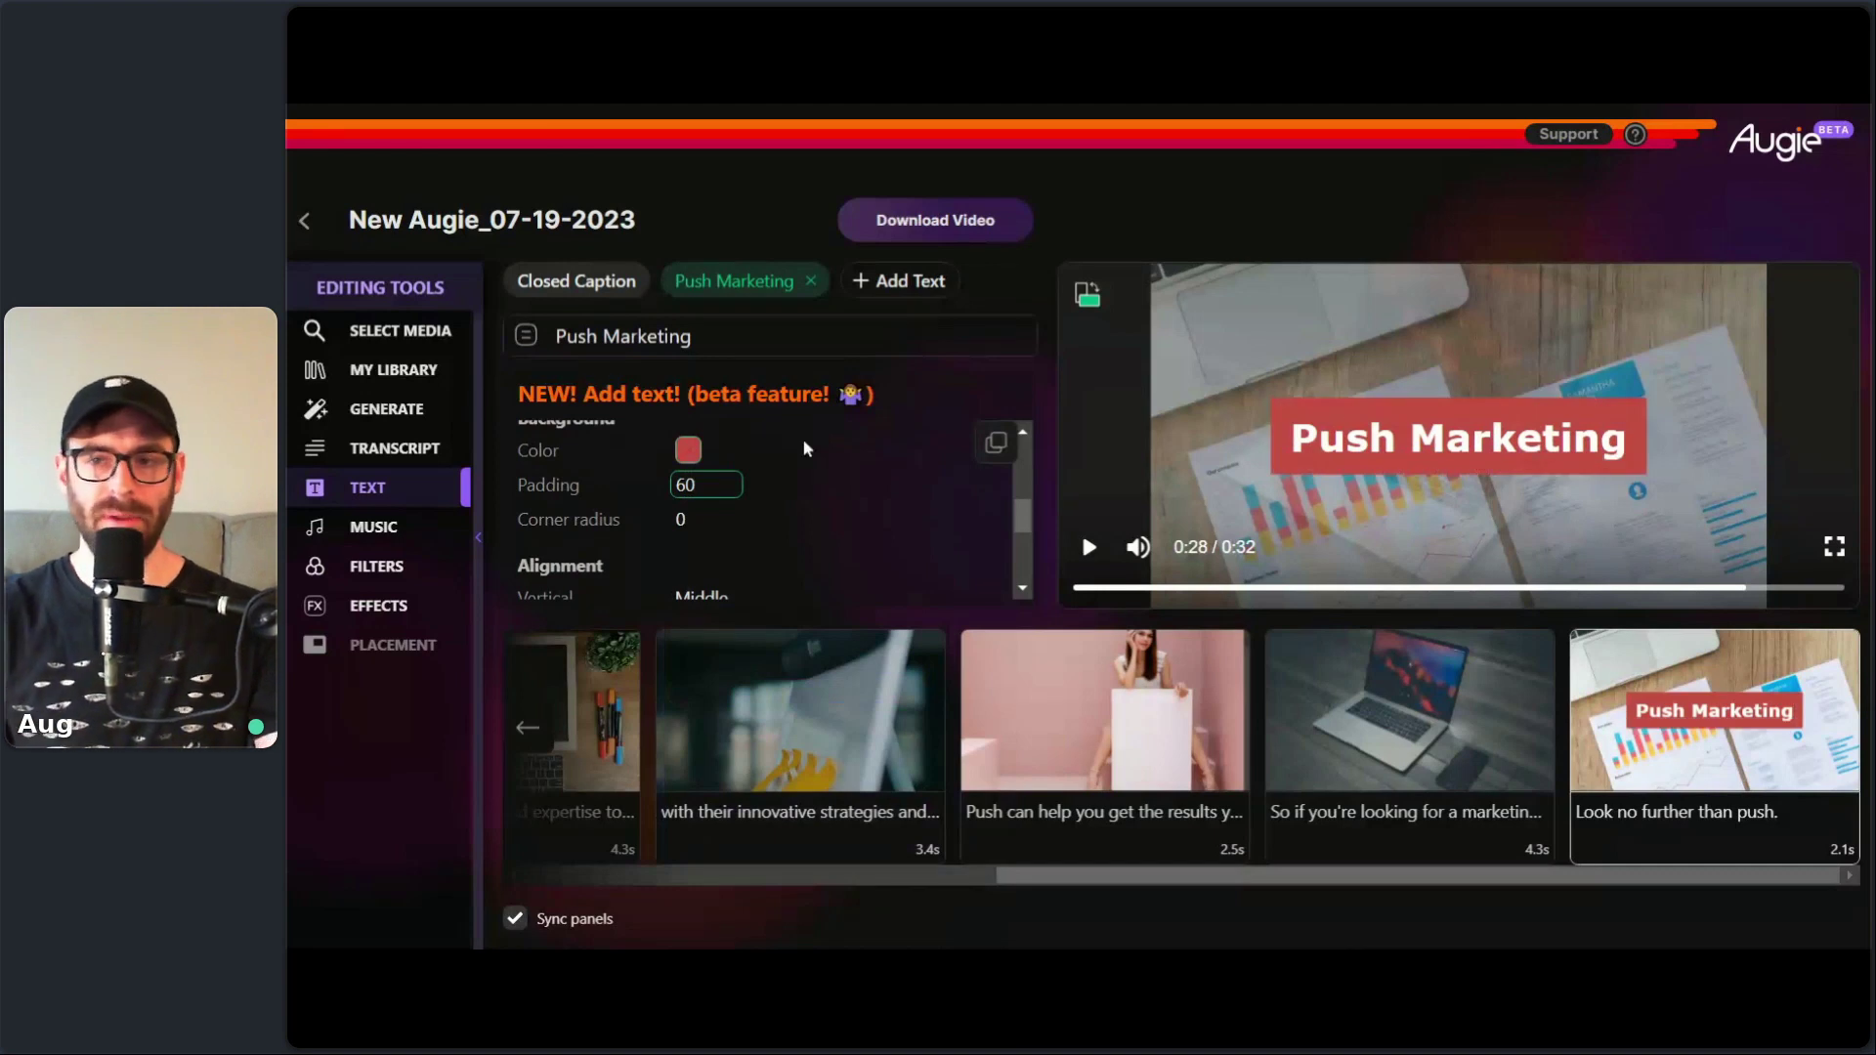
key(Tab)
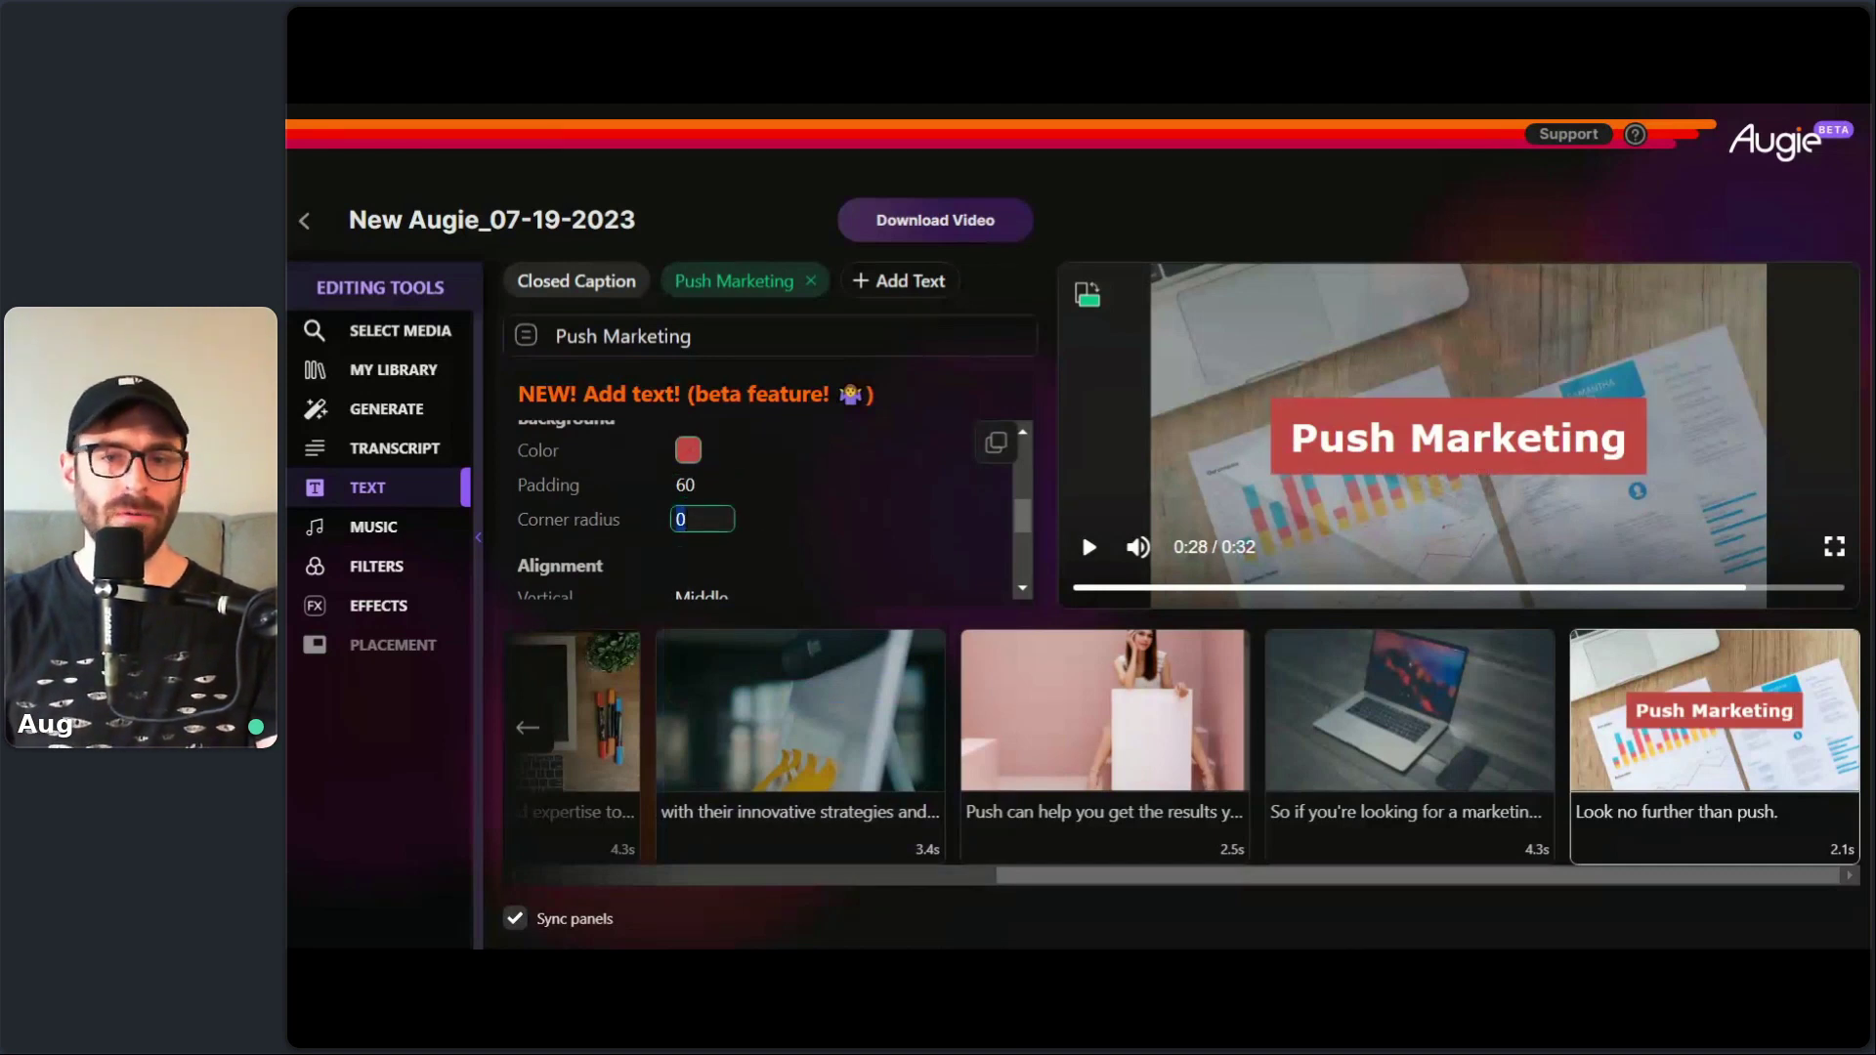
text(50)
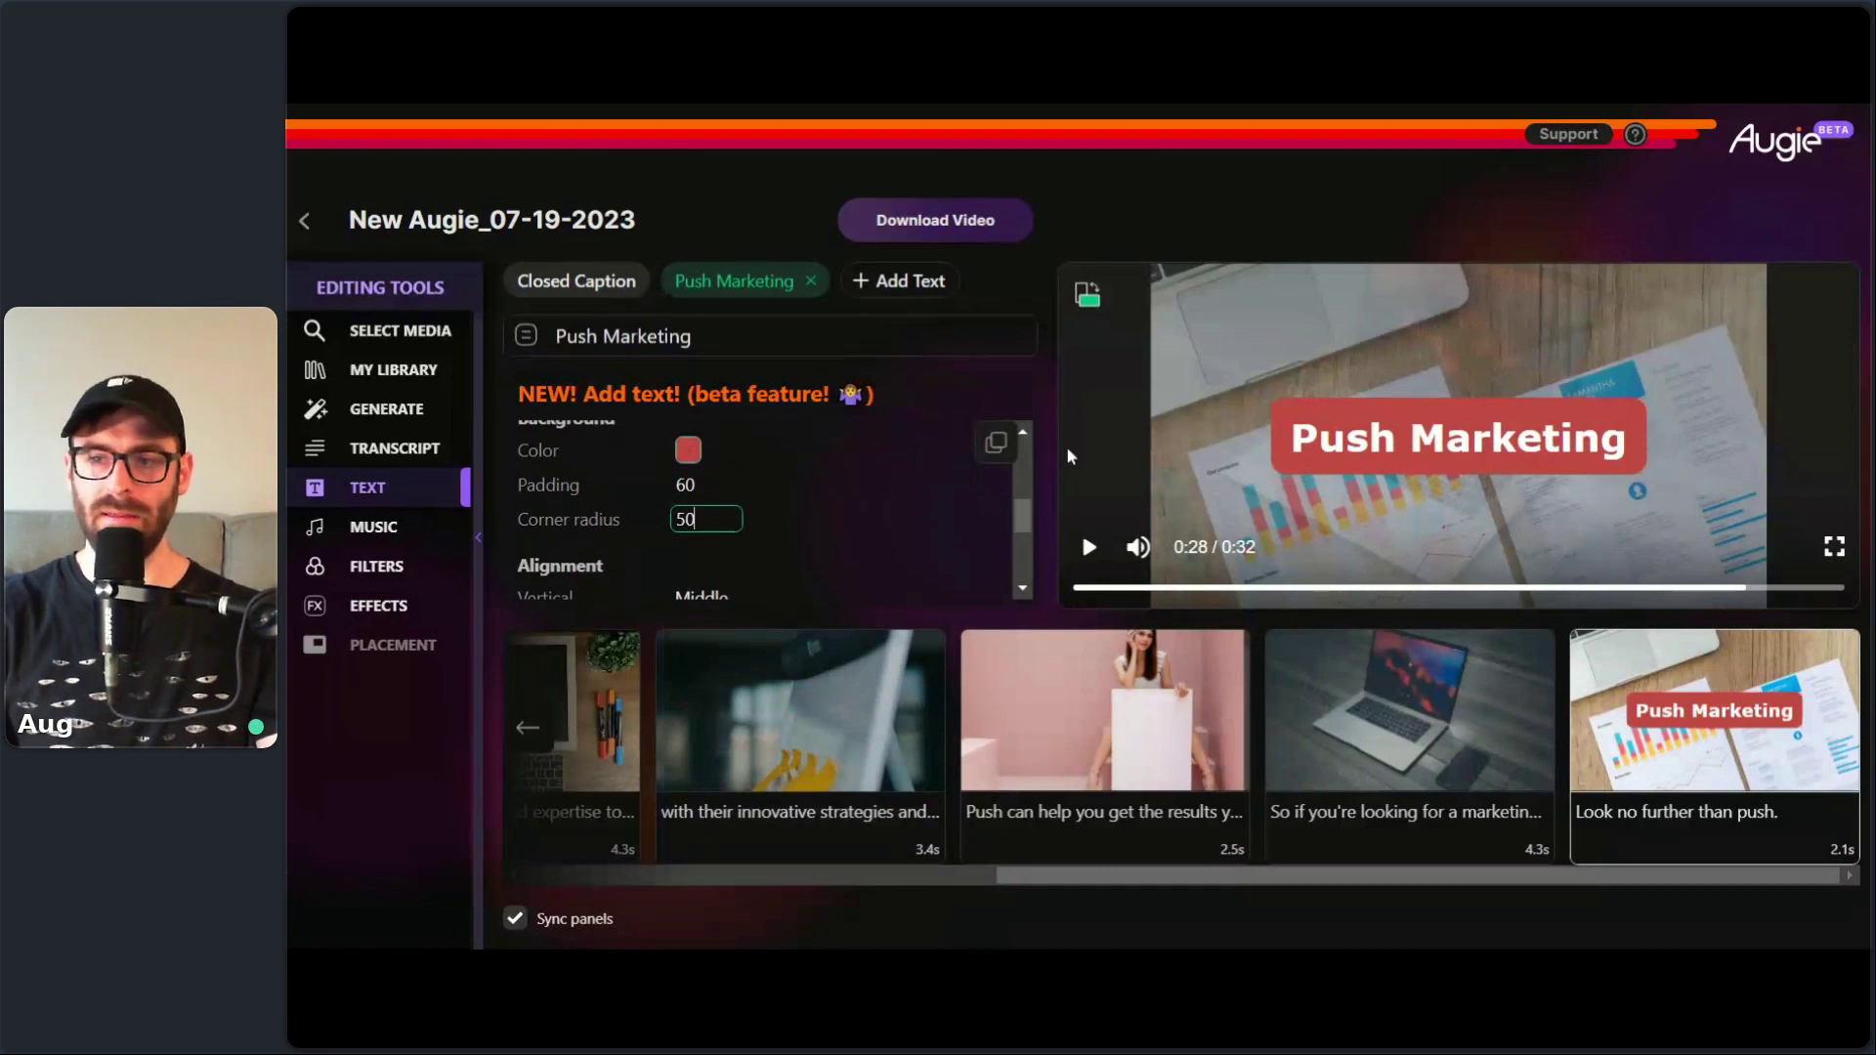
- Lower the opacity of the overlay's red background so that it is semi-transparent
scroll(1016, 521, down, 2)
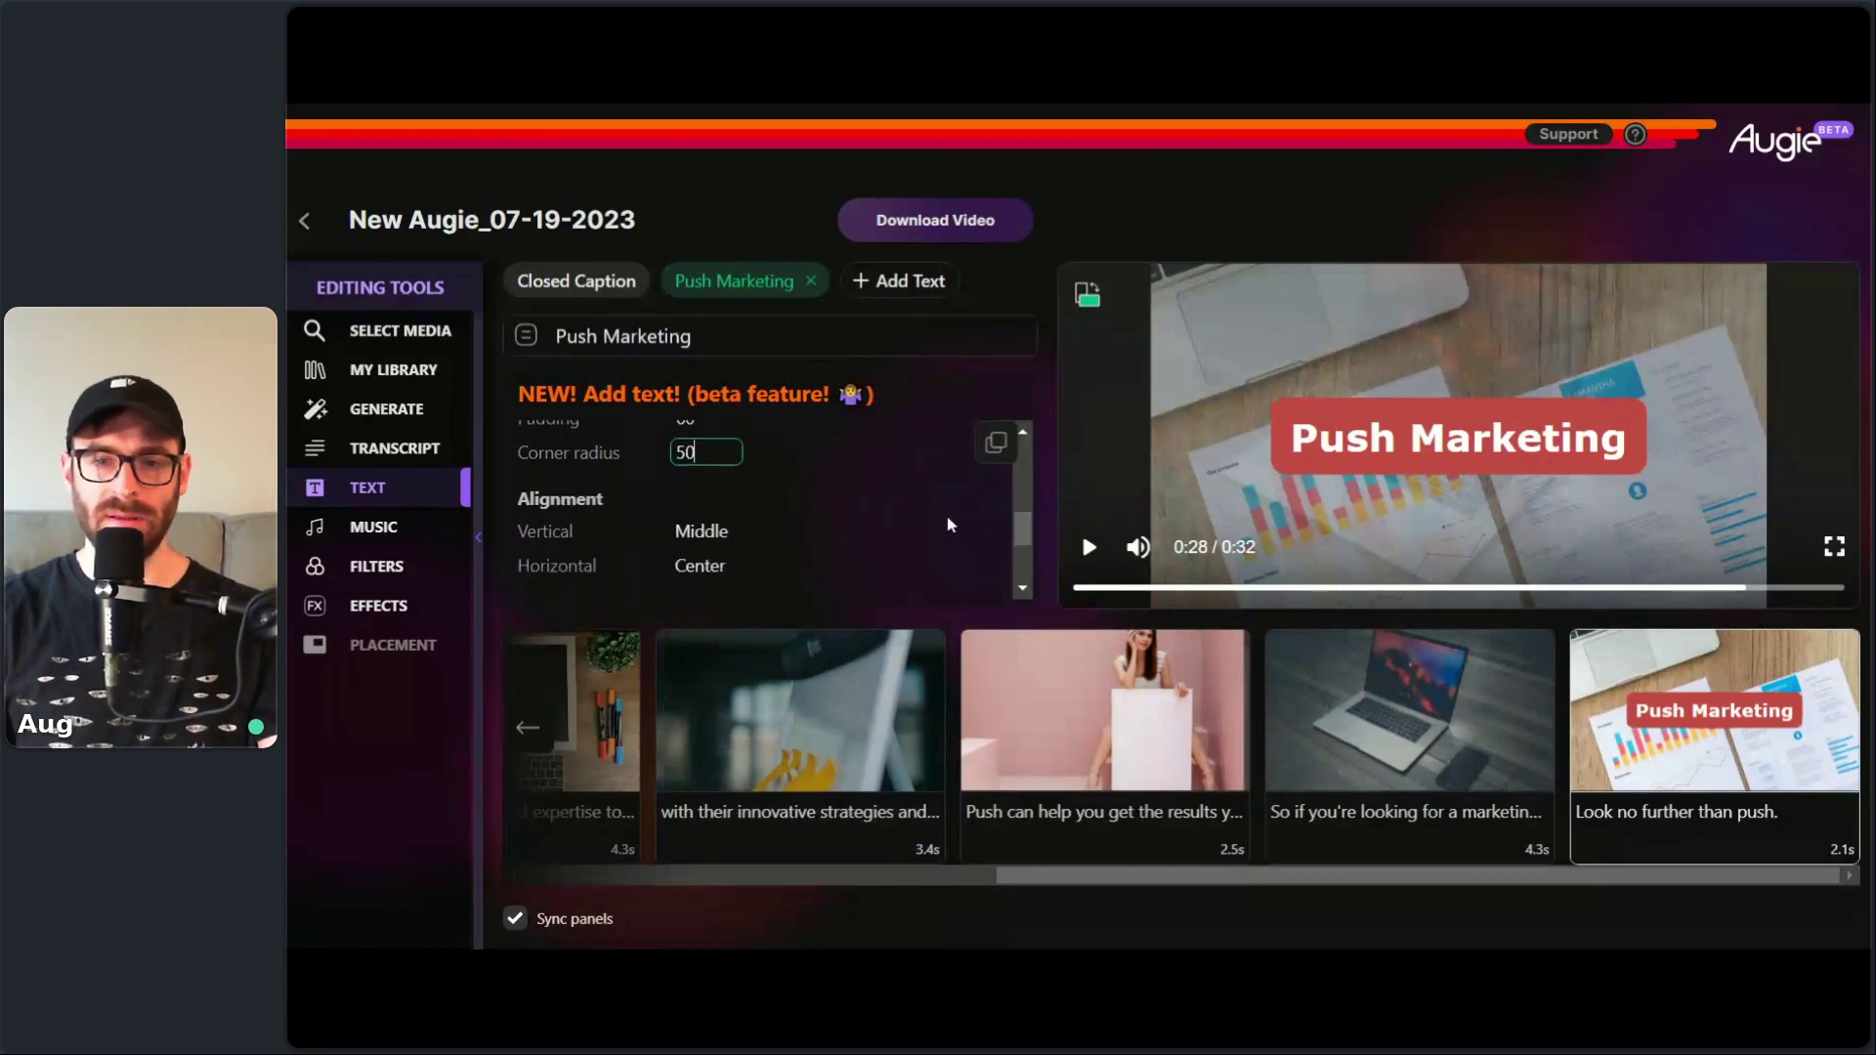
scroll(984, 517, up, 2)
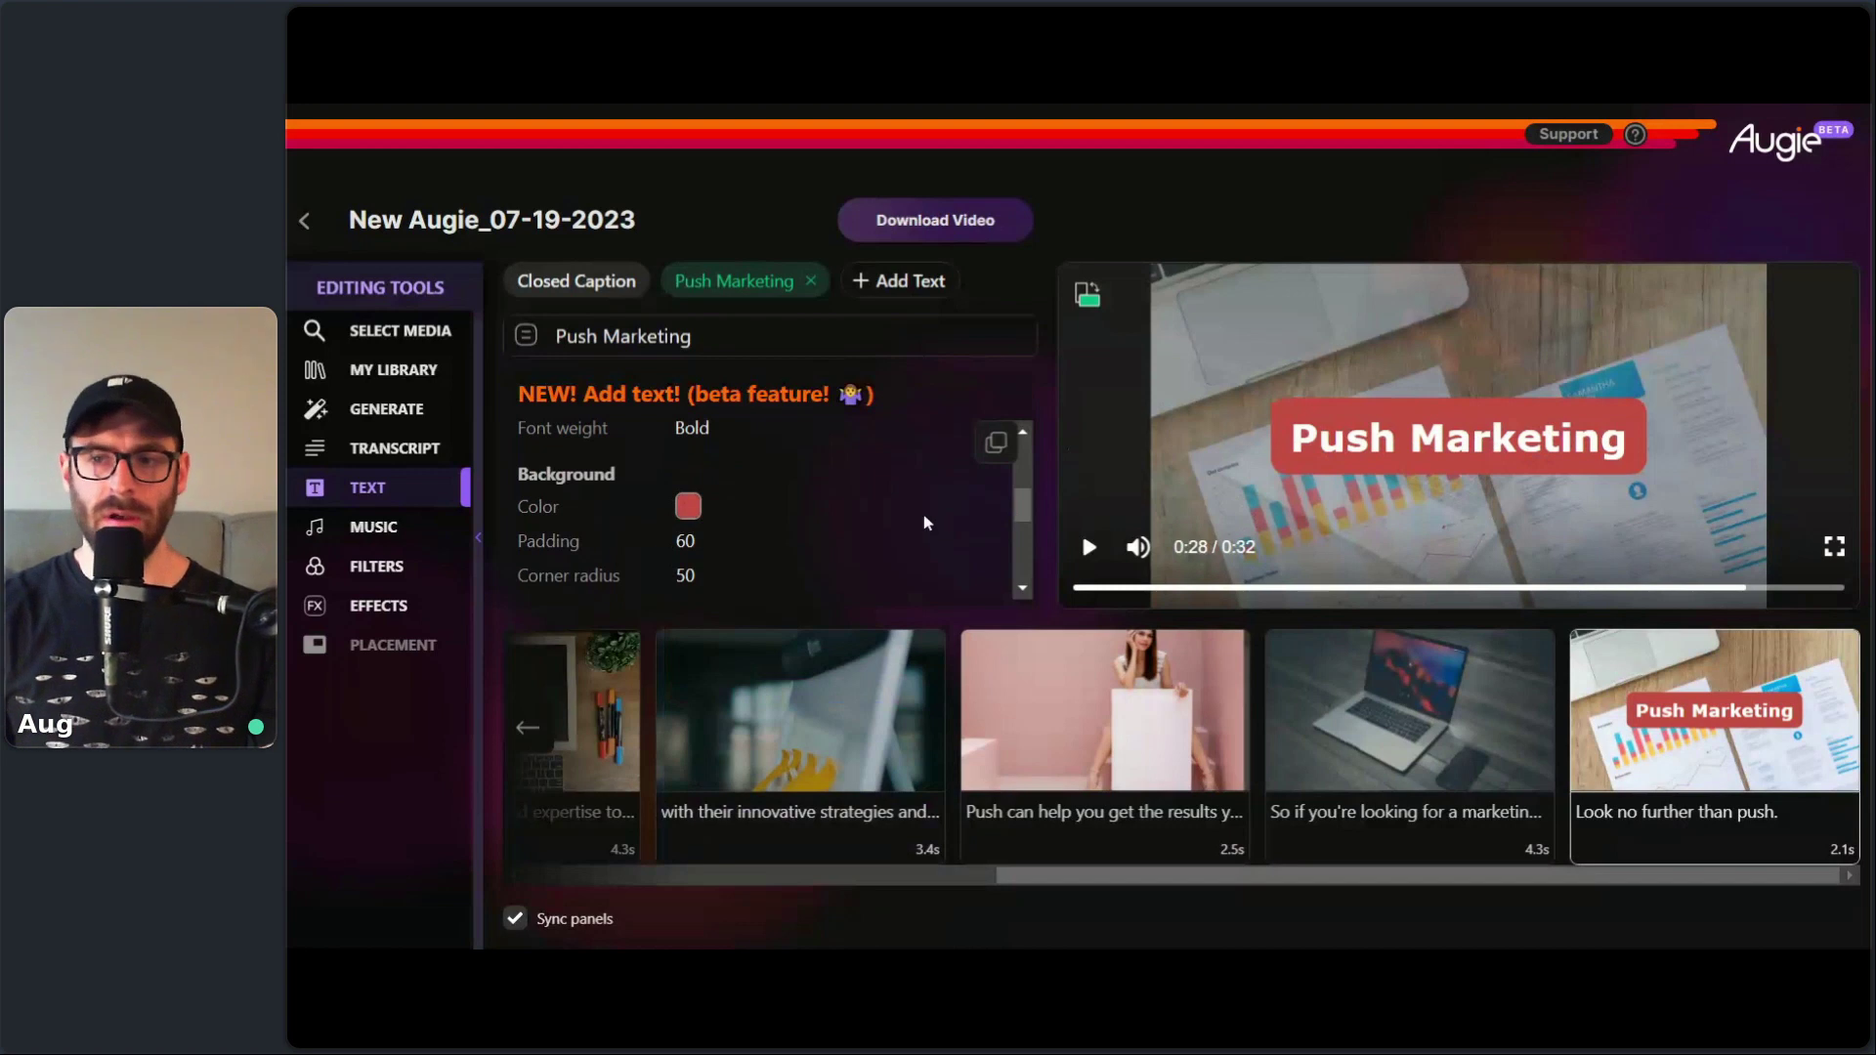
scroll(781, 528, down, 1)
scroll(723, 532, up, 1)
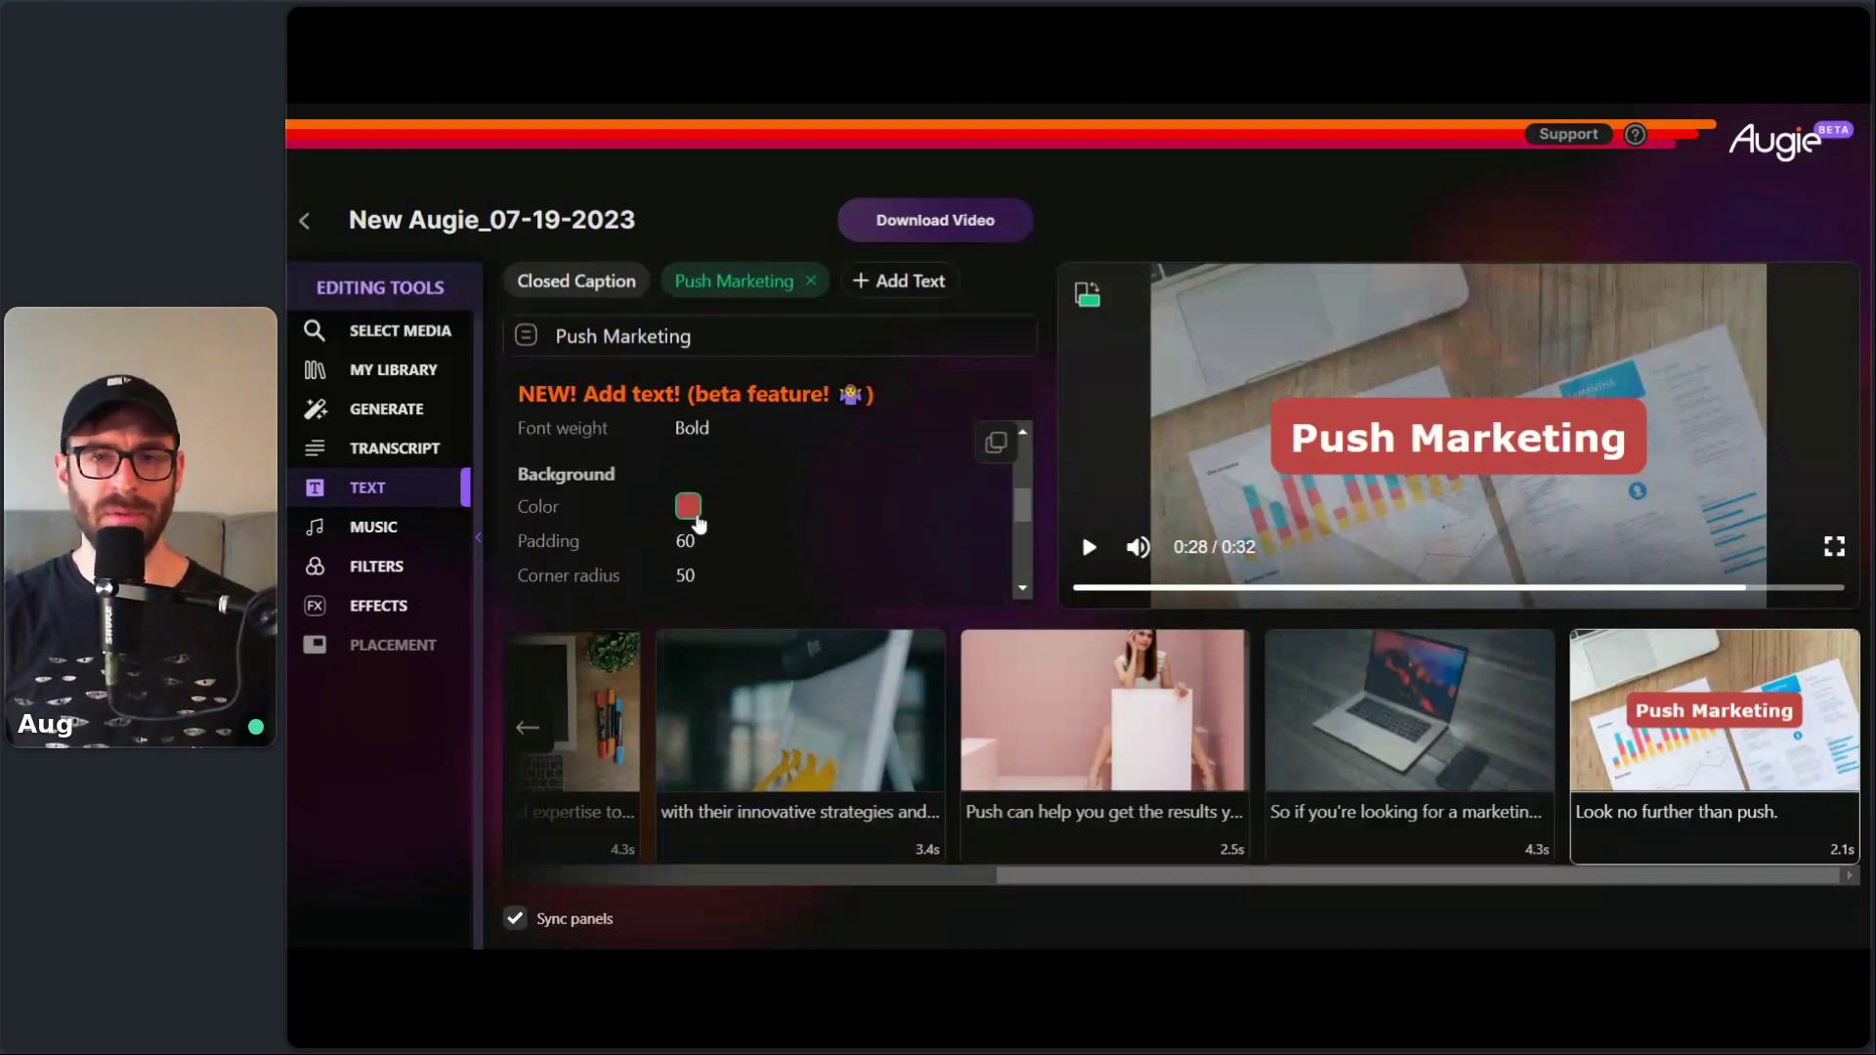
click(688, 507)
drag(909, 790, 870, 787)
click(1075, 501)
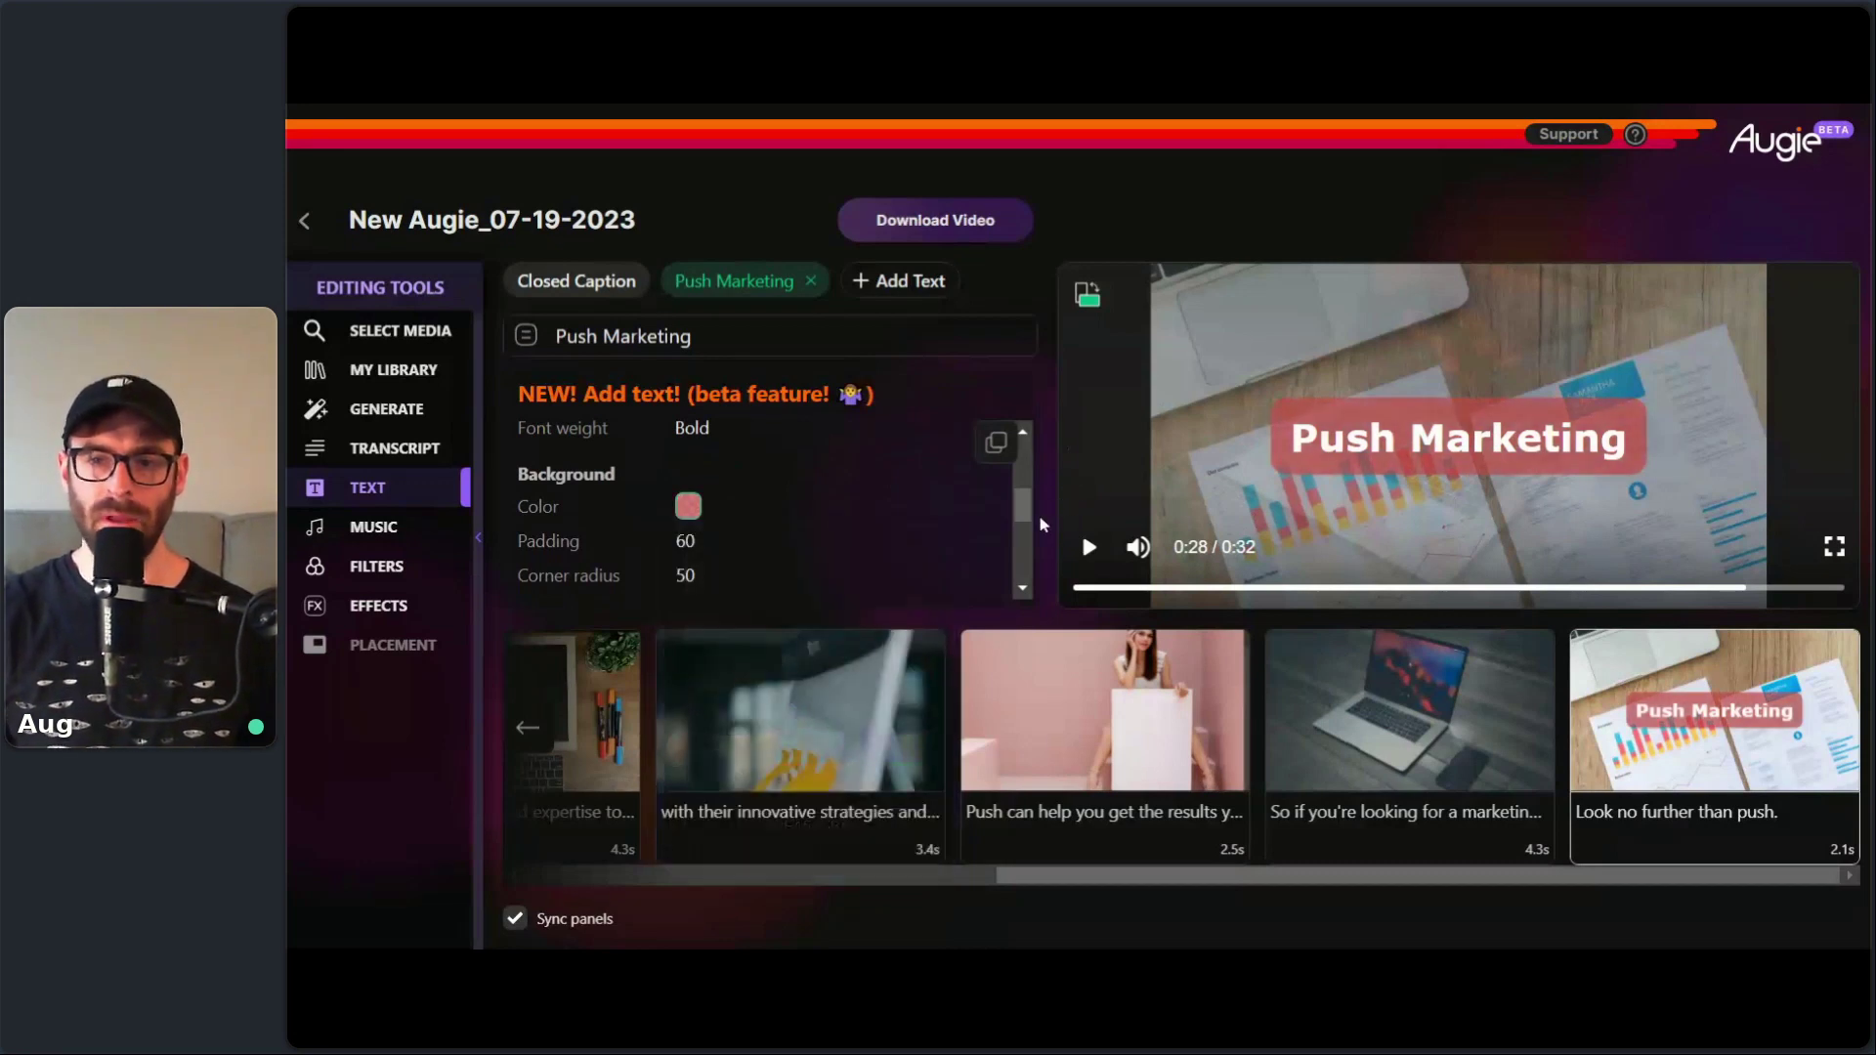
- Try the Top vertical alignment for the "Push Marketing" overlay and restore Middle
drag(1026, 510, 1029, 521)
scroll(790, 479, down, 4)
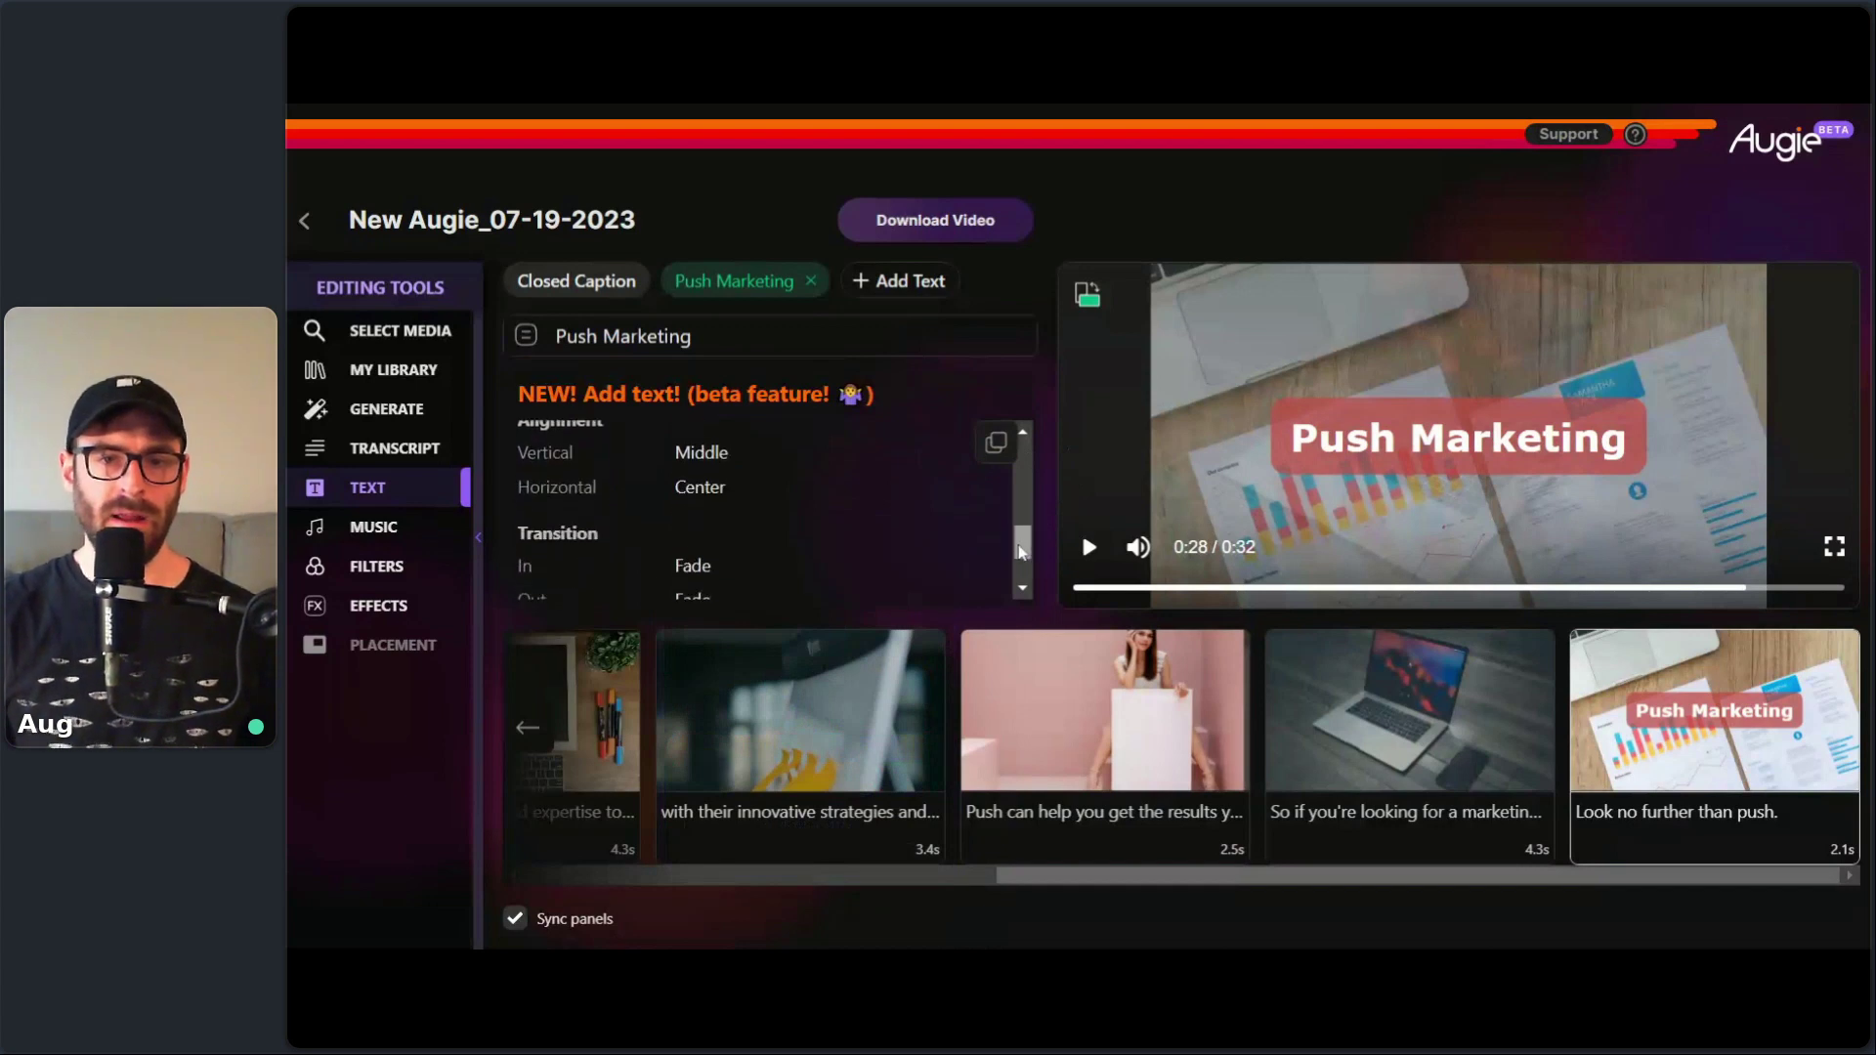
click(718, 453)
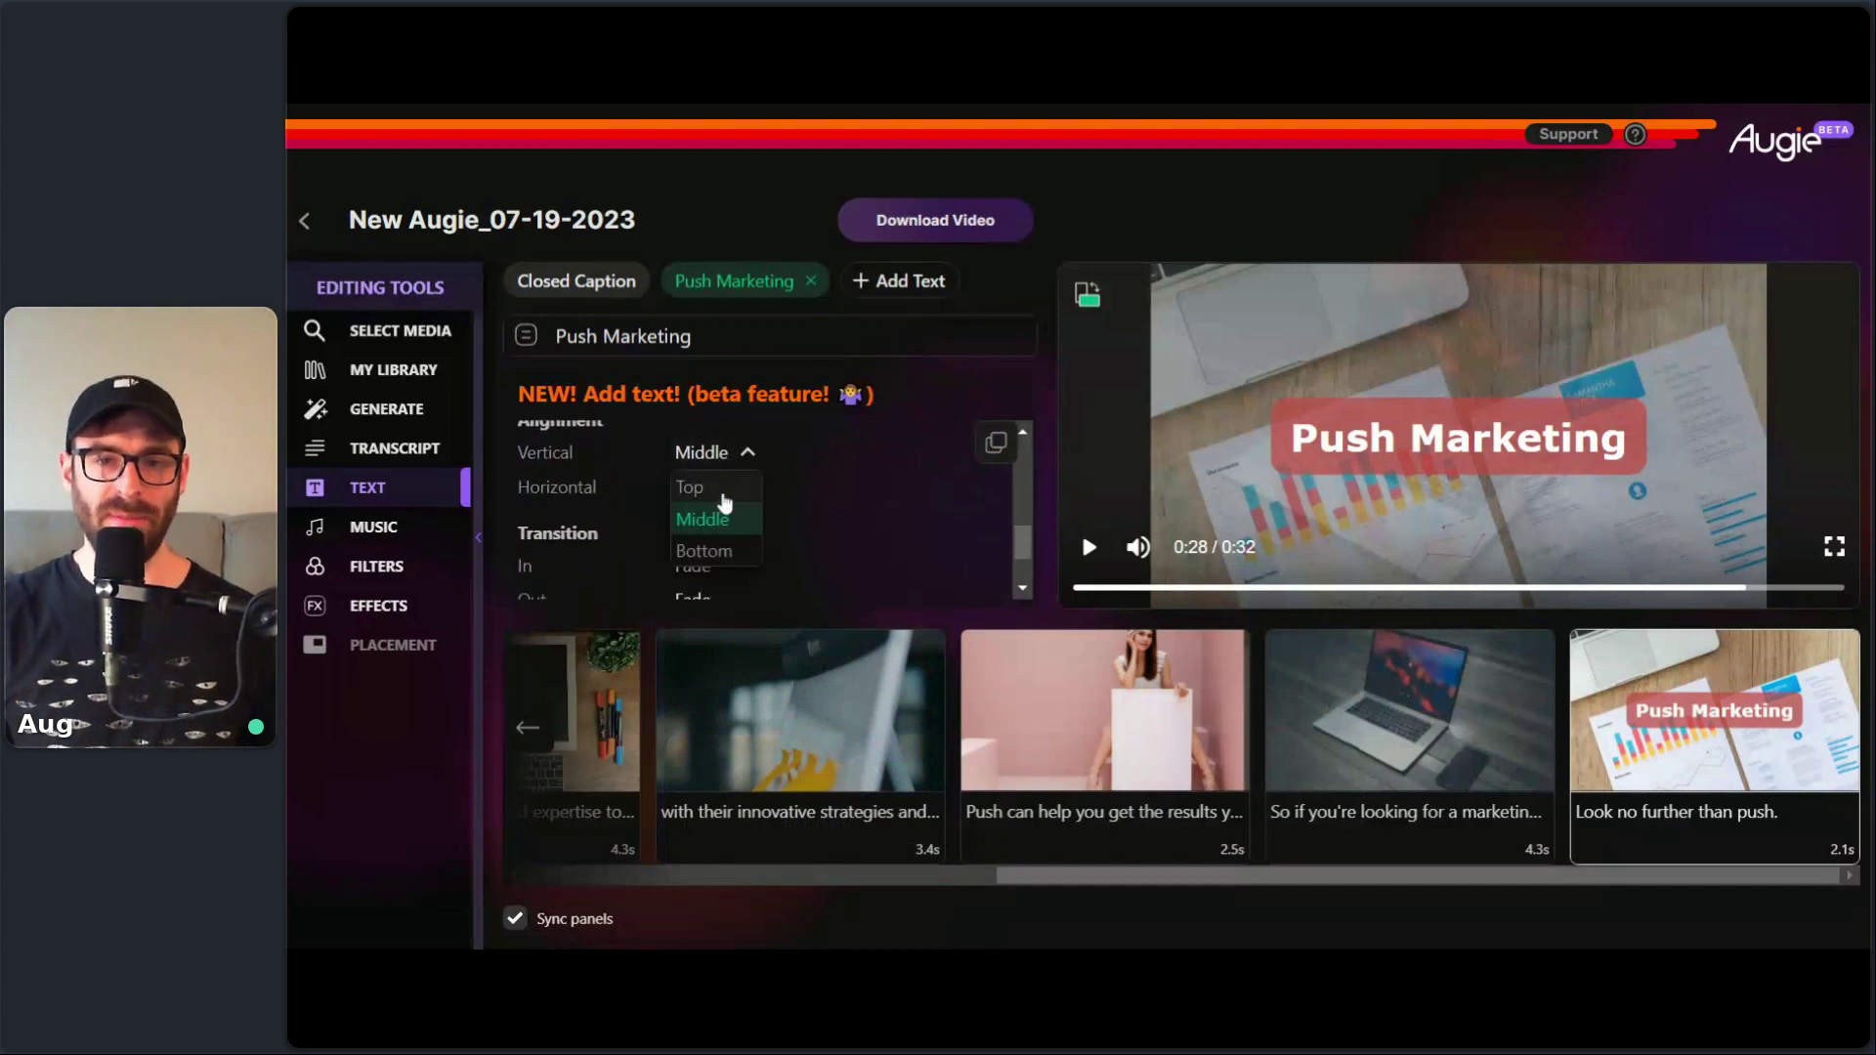
click(727, 489)
click(728, 454)
click(708, 516)
click(723, 453)
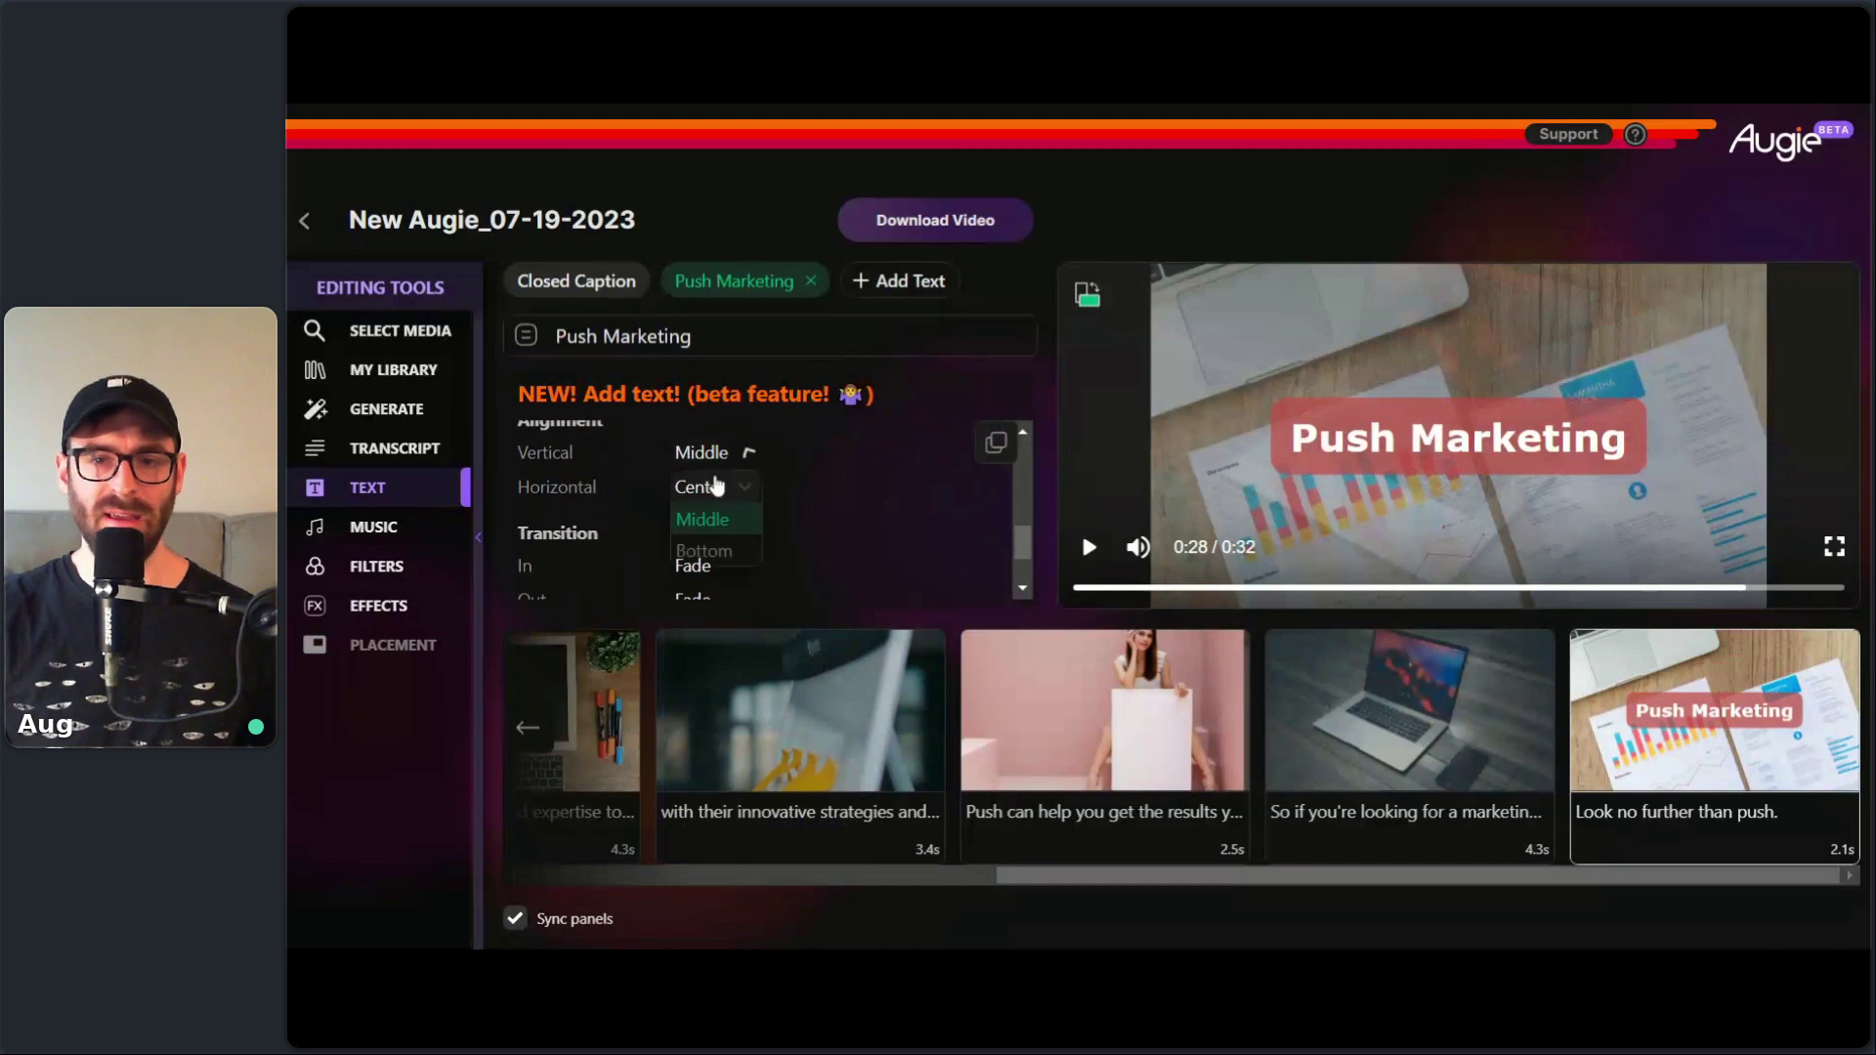
click(878, 511)
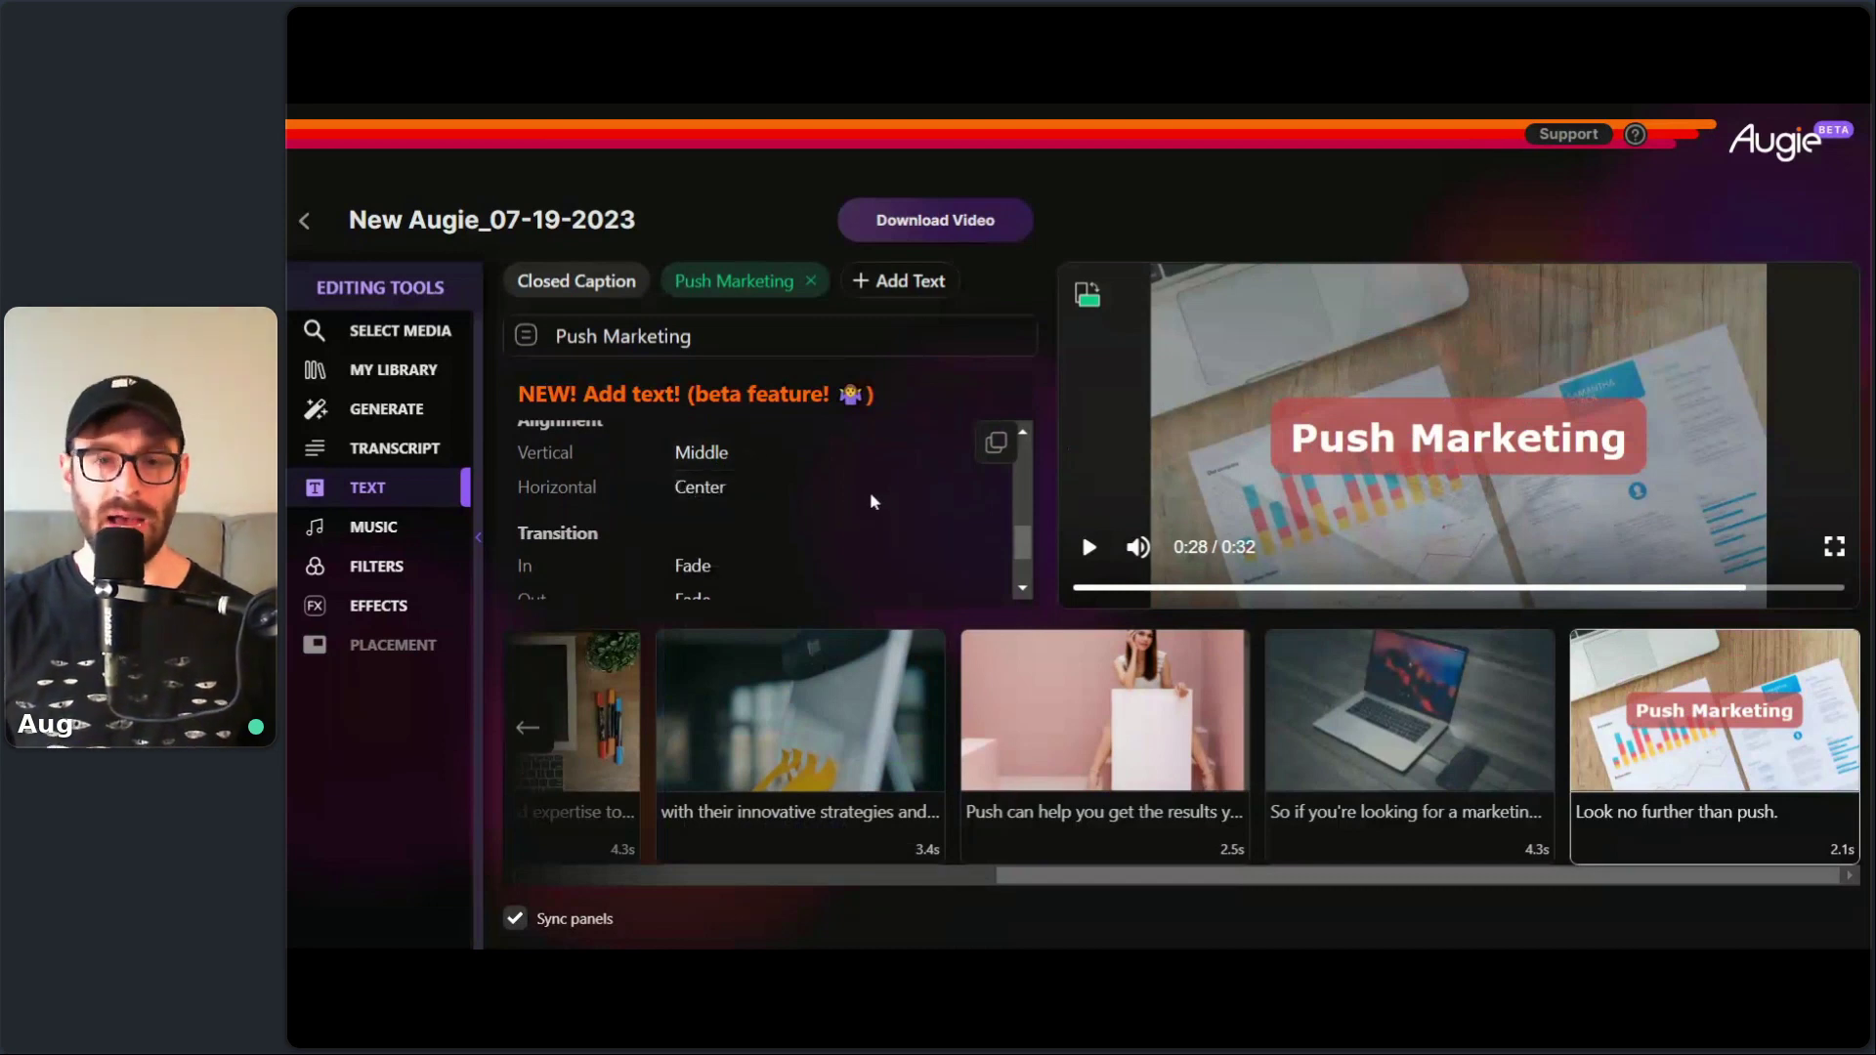
- Mute the preview and briefly play the final shot to check the overlay's fade transition
drag(1022, 547, 1015, 577)
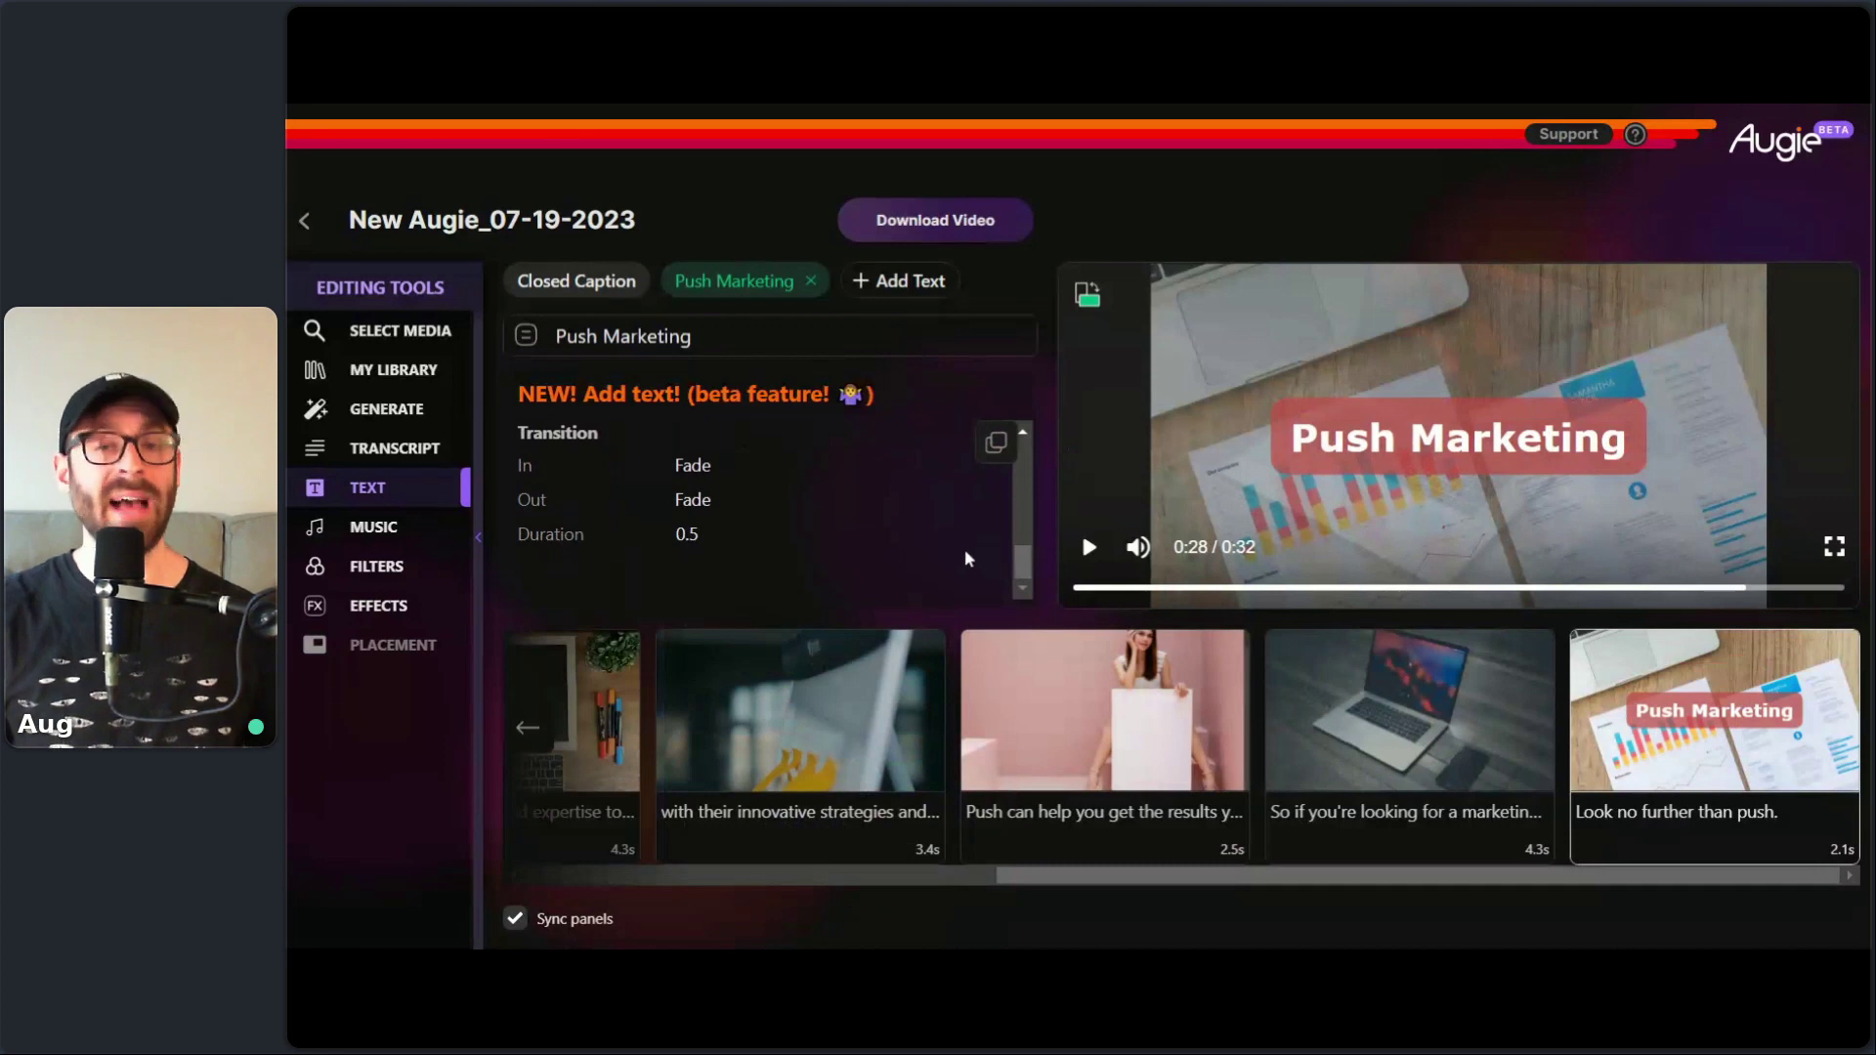
mouse_move(737, 481)
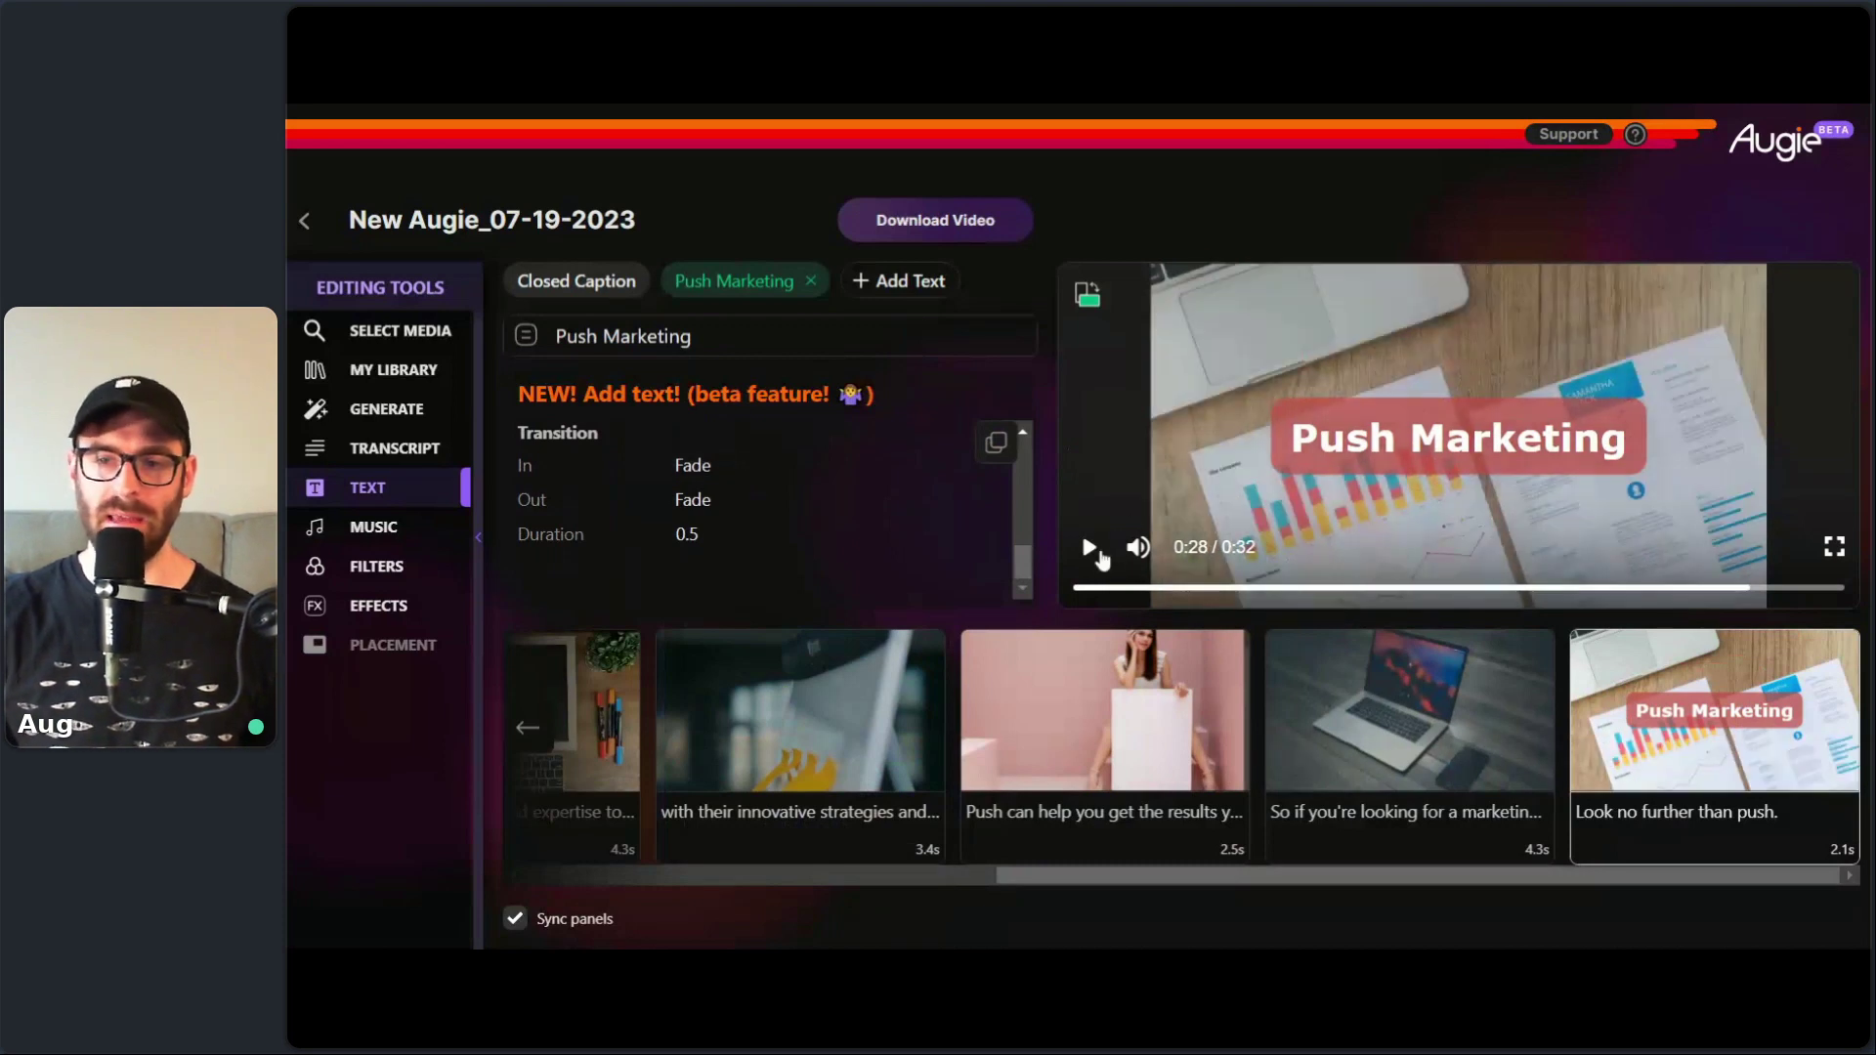
click(1139, 547)
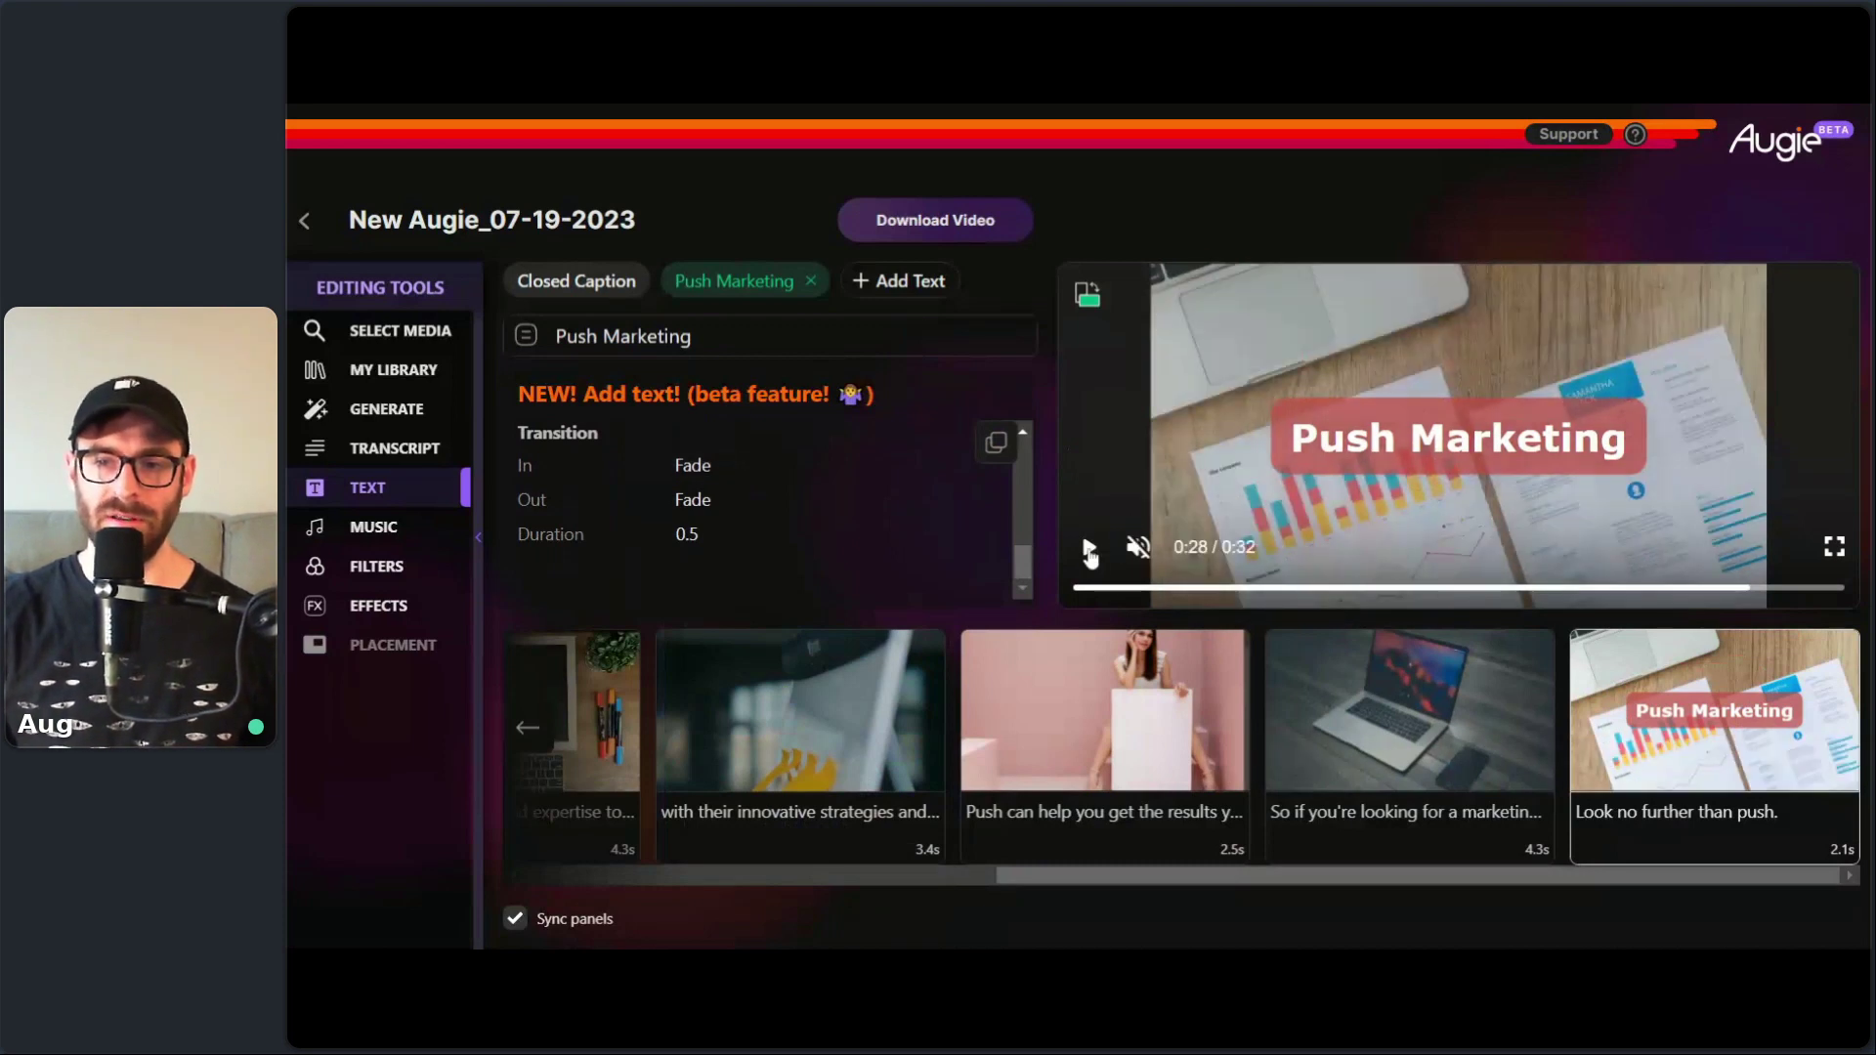
click(1089, 550)
click(1089, 551)
- Set the overlay's In and Out transitions to None and briefly preview the final shot
click(699, 466)
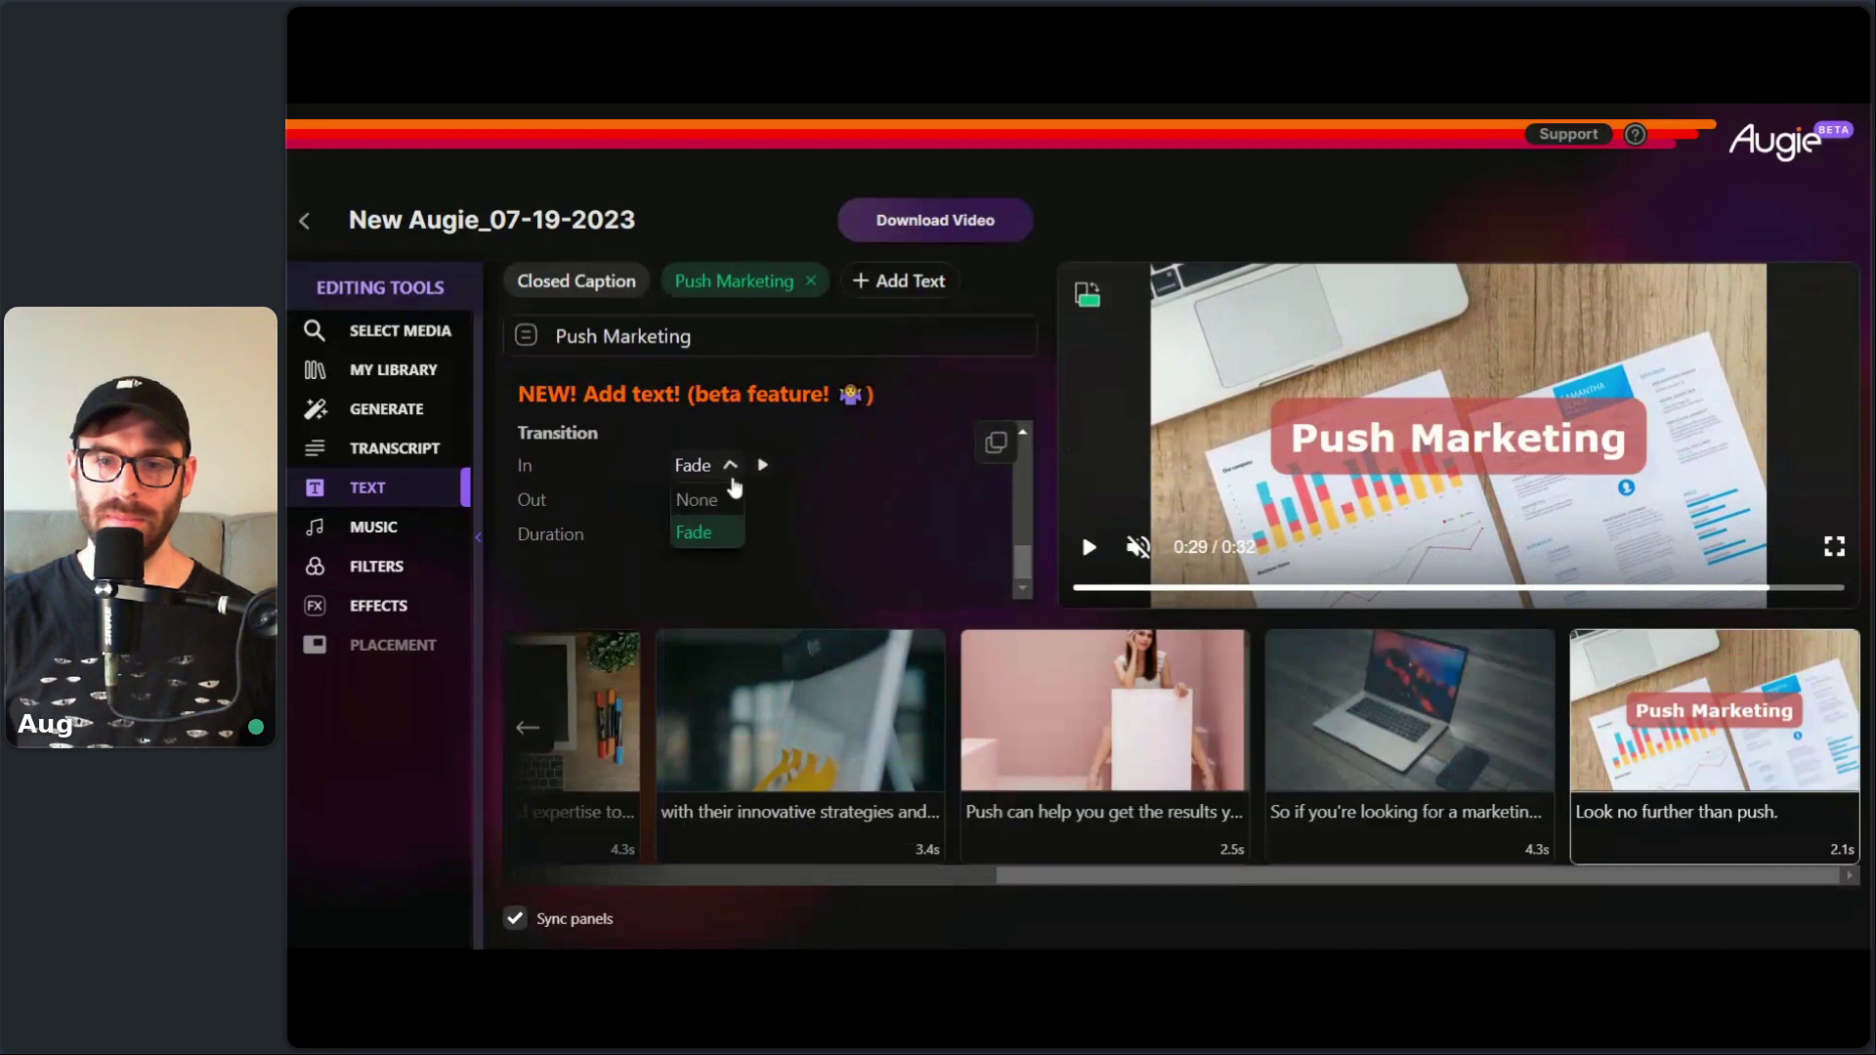
click(728, 502)
click(702, 499)
click(711, 535)
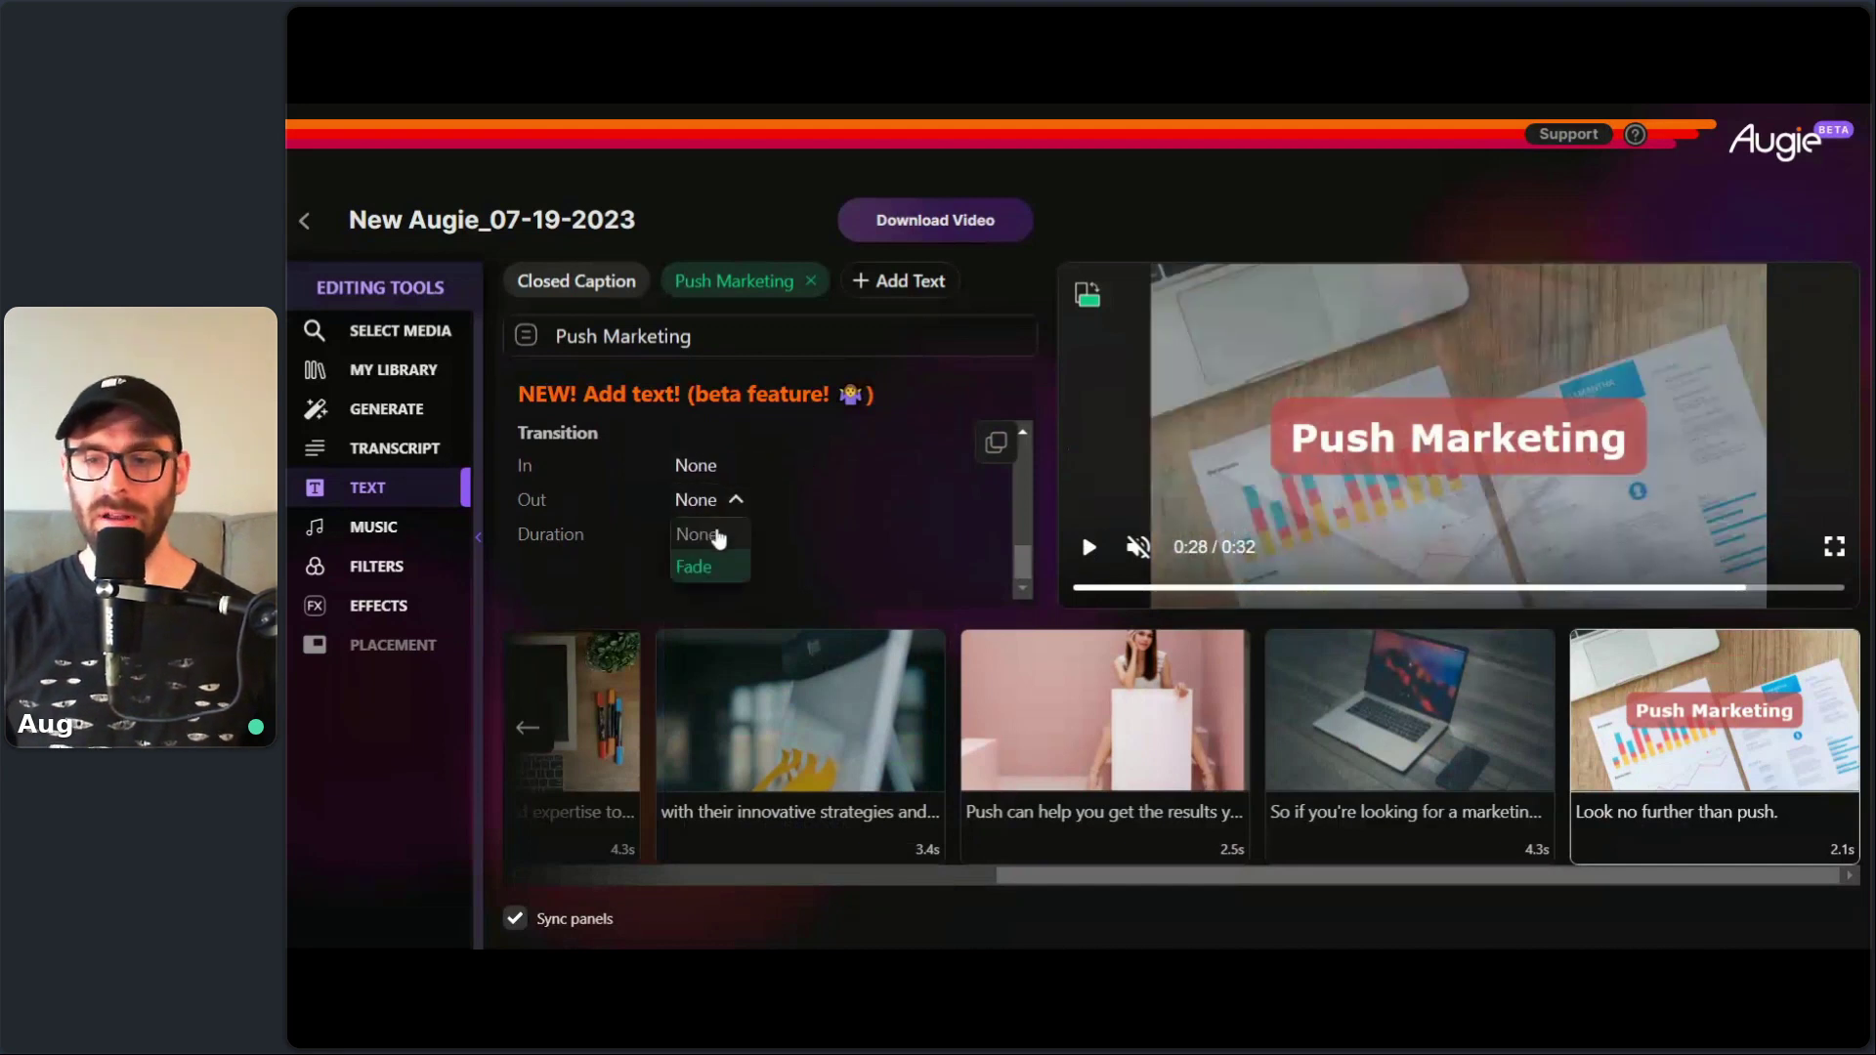
click(1090, 549)
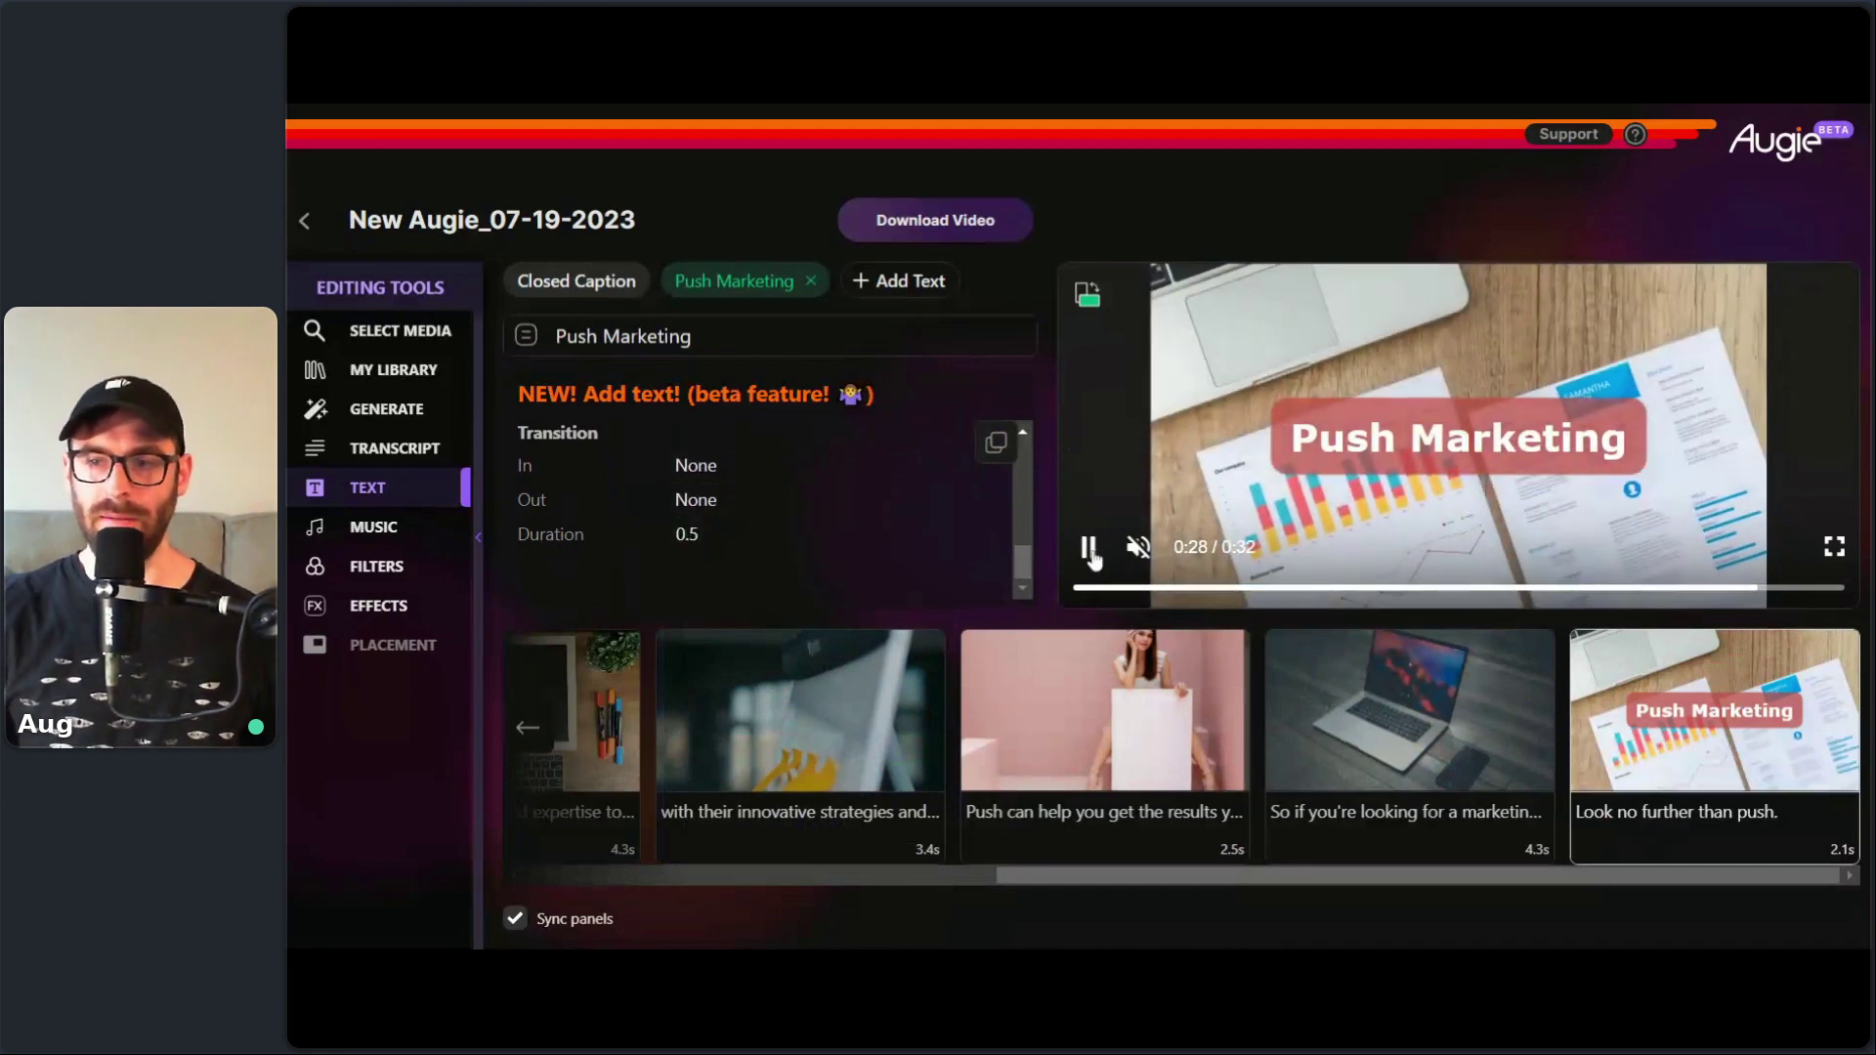
click(1090, 549)
- Try a second text overlay reading "Another text box" on the final shot and delete it
drag(1319, 877, 668, 876)
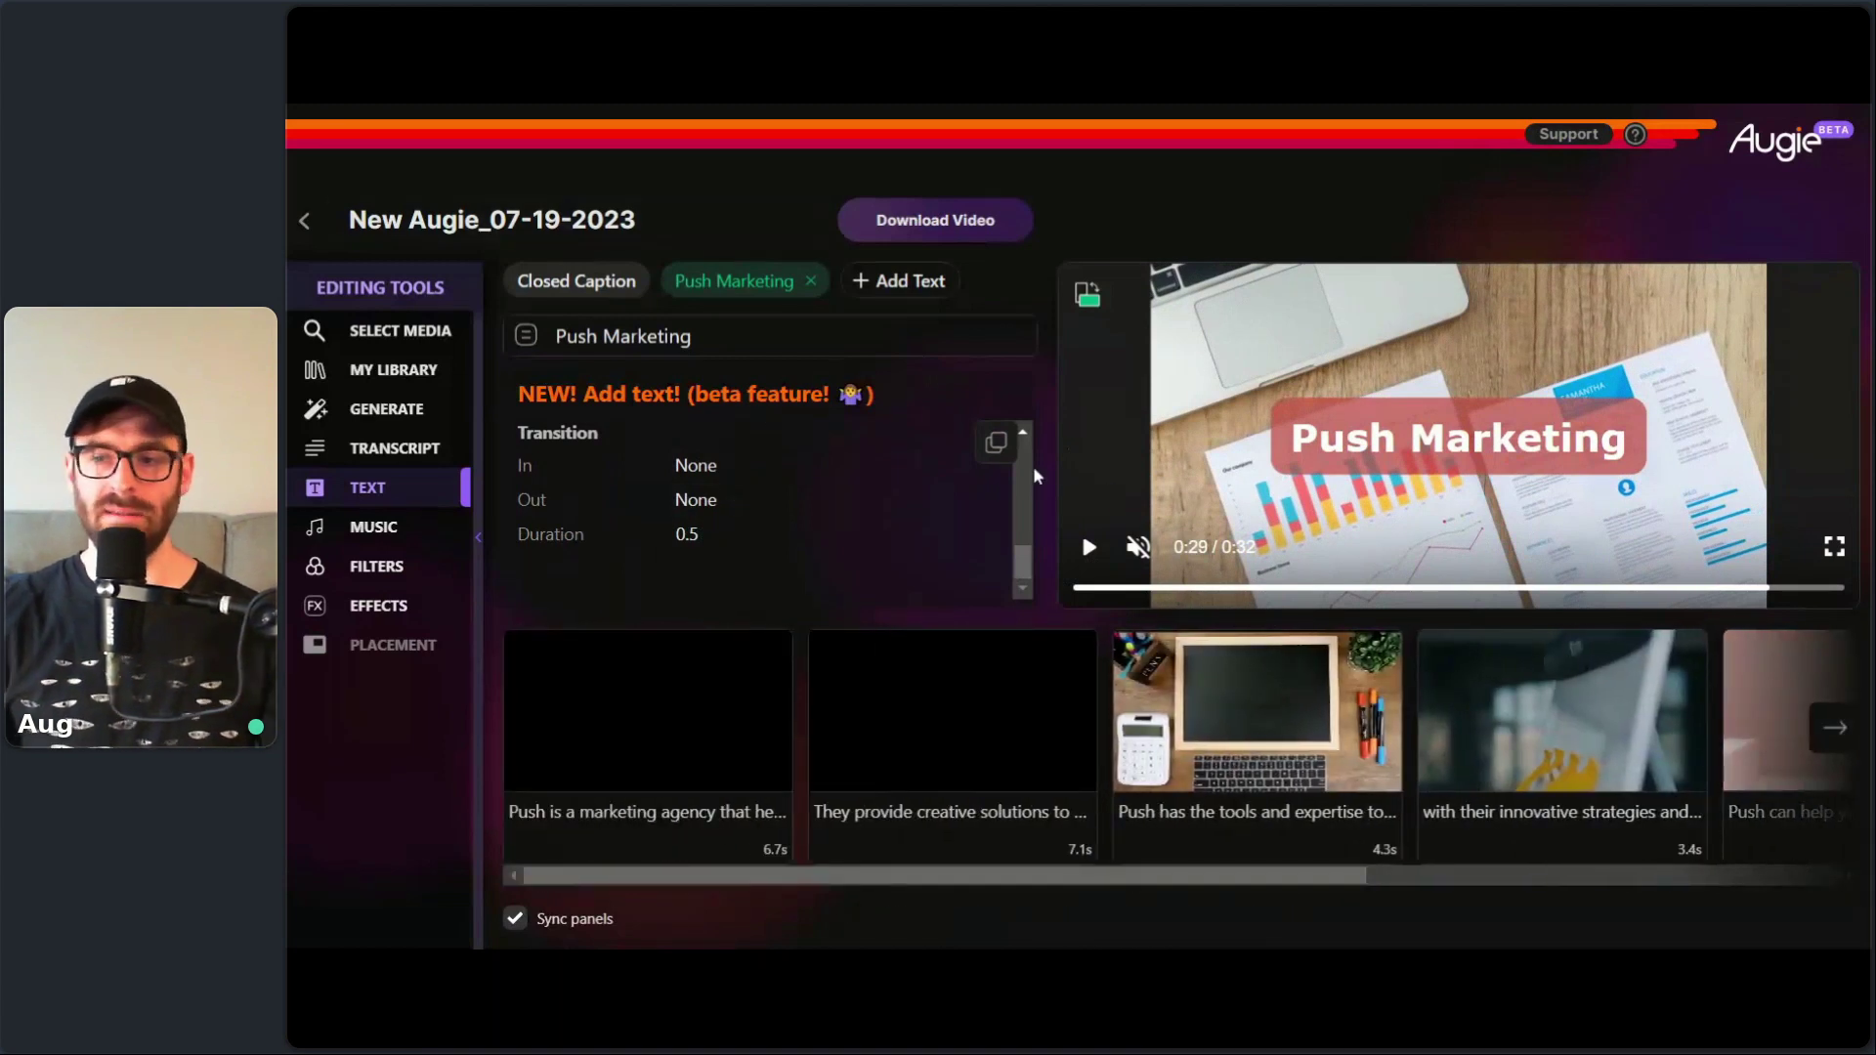
mouse_move(1160, 801)
drag(1164, 877, 1852, 894)
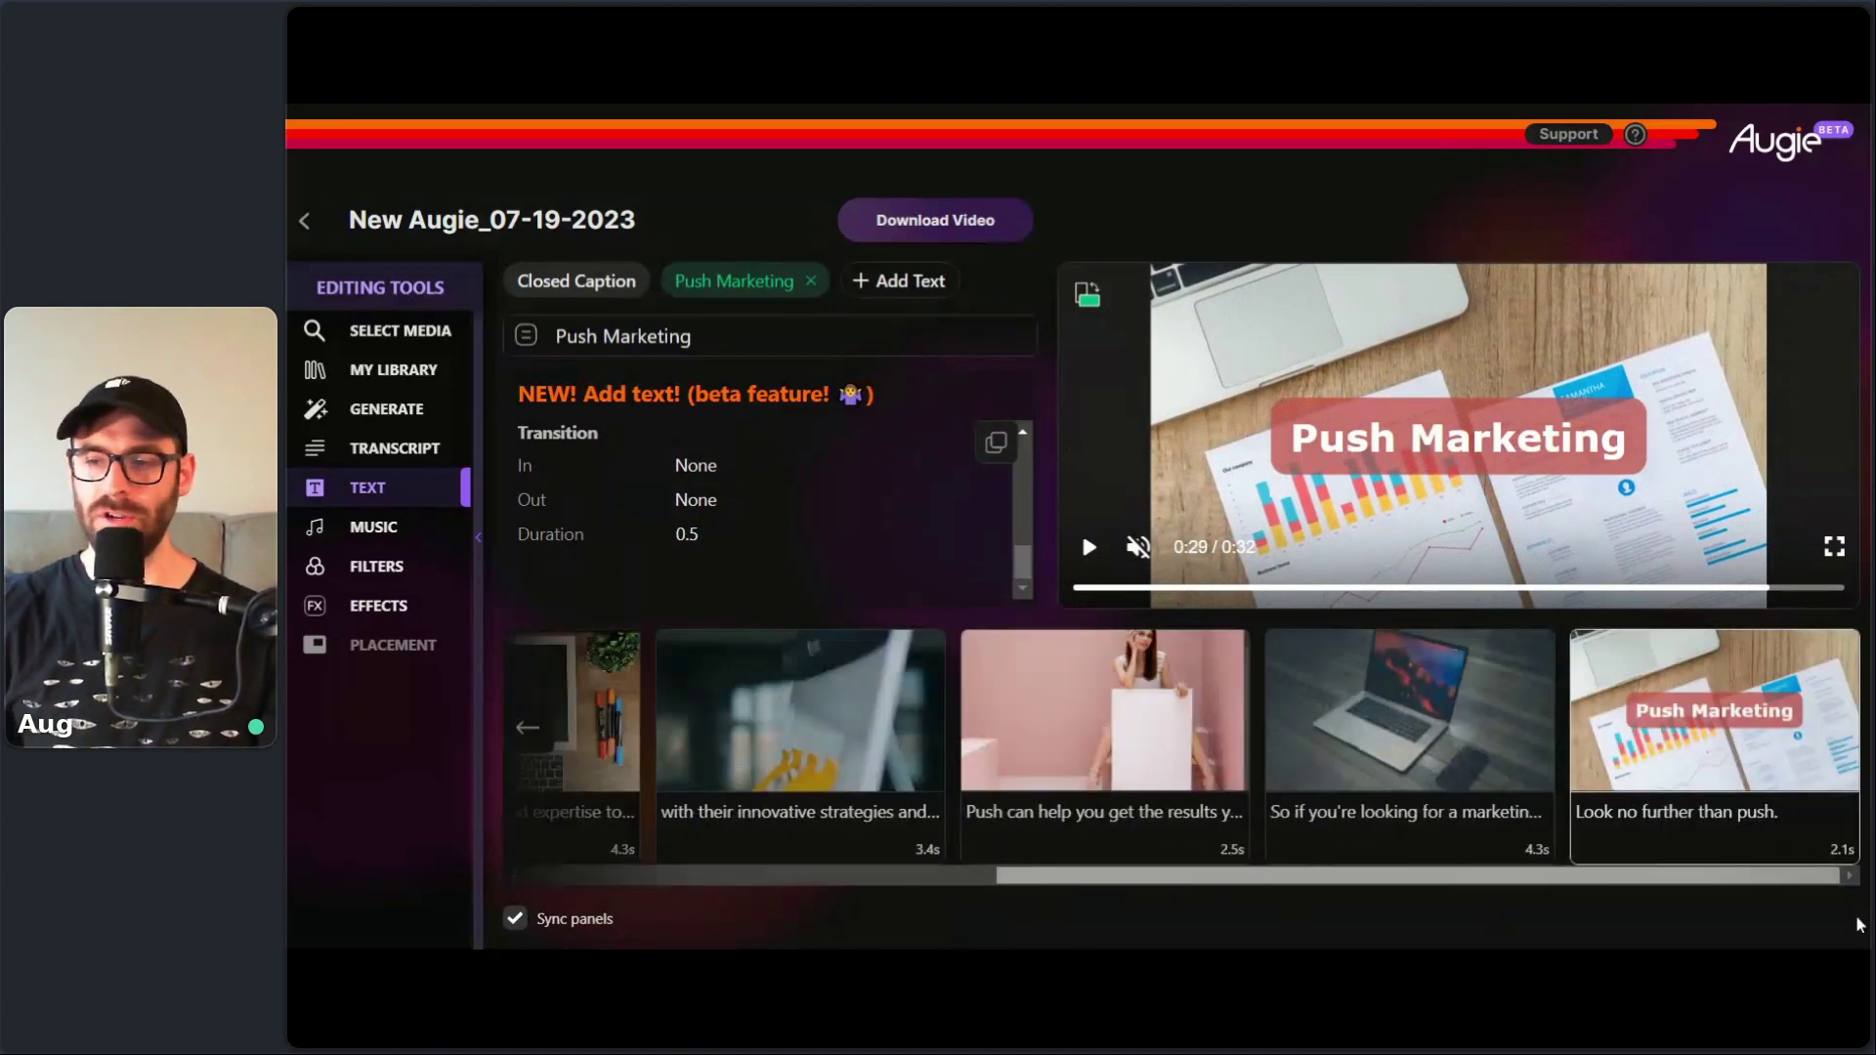
click(1752, 838)
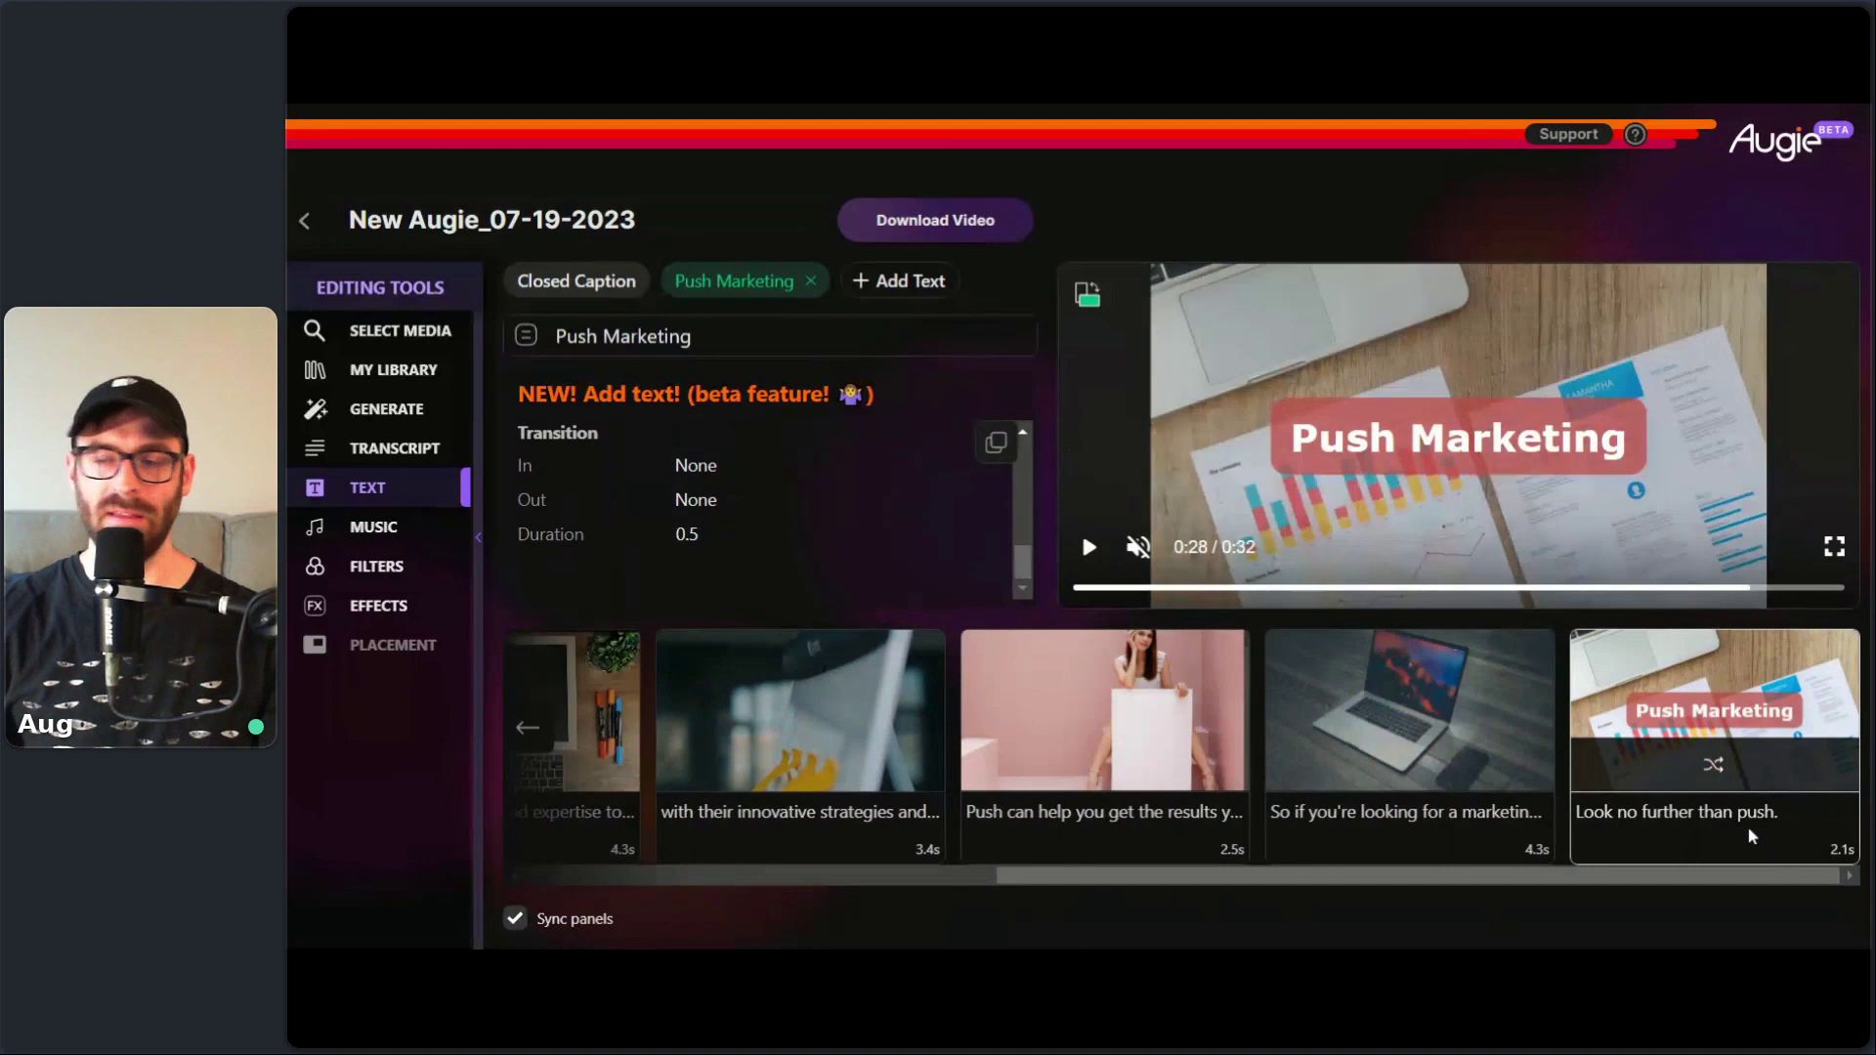
click(900, 284)
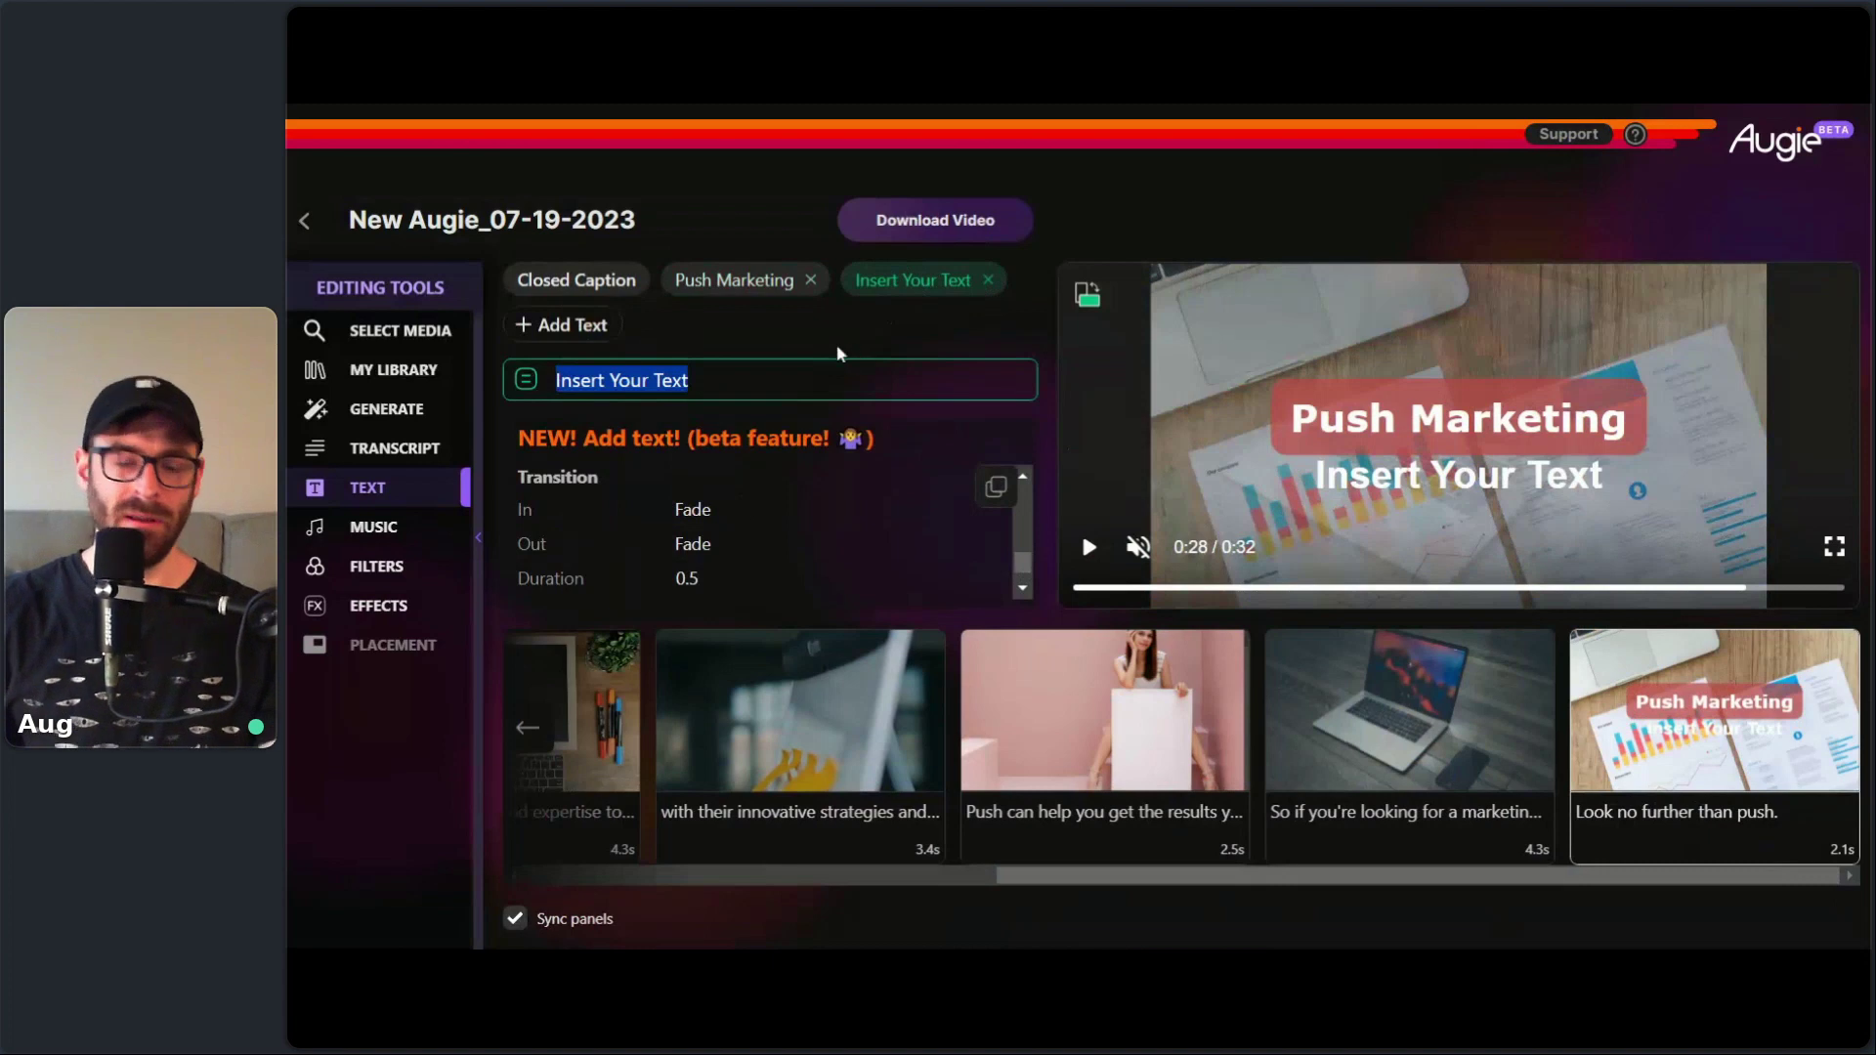
text(Another text box)
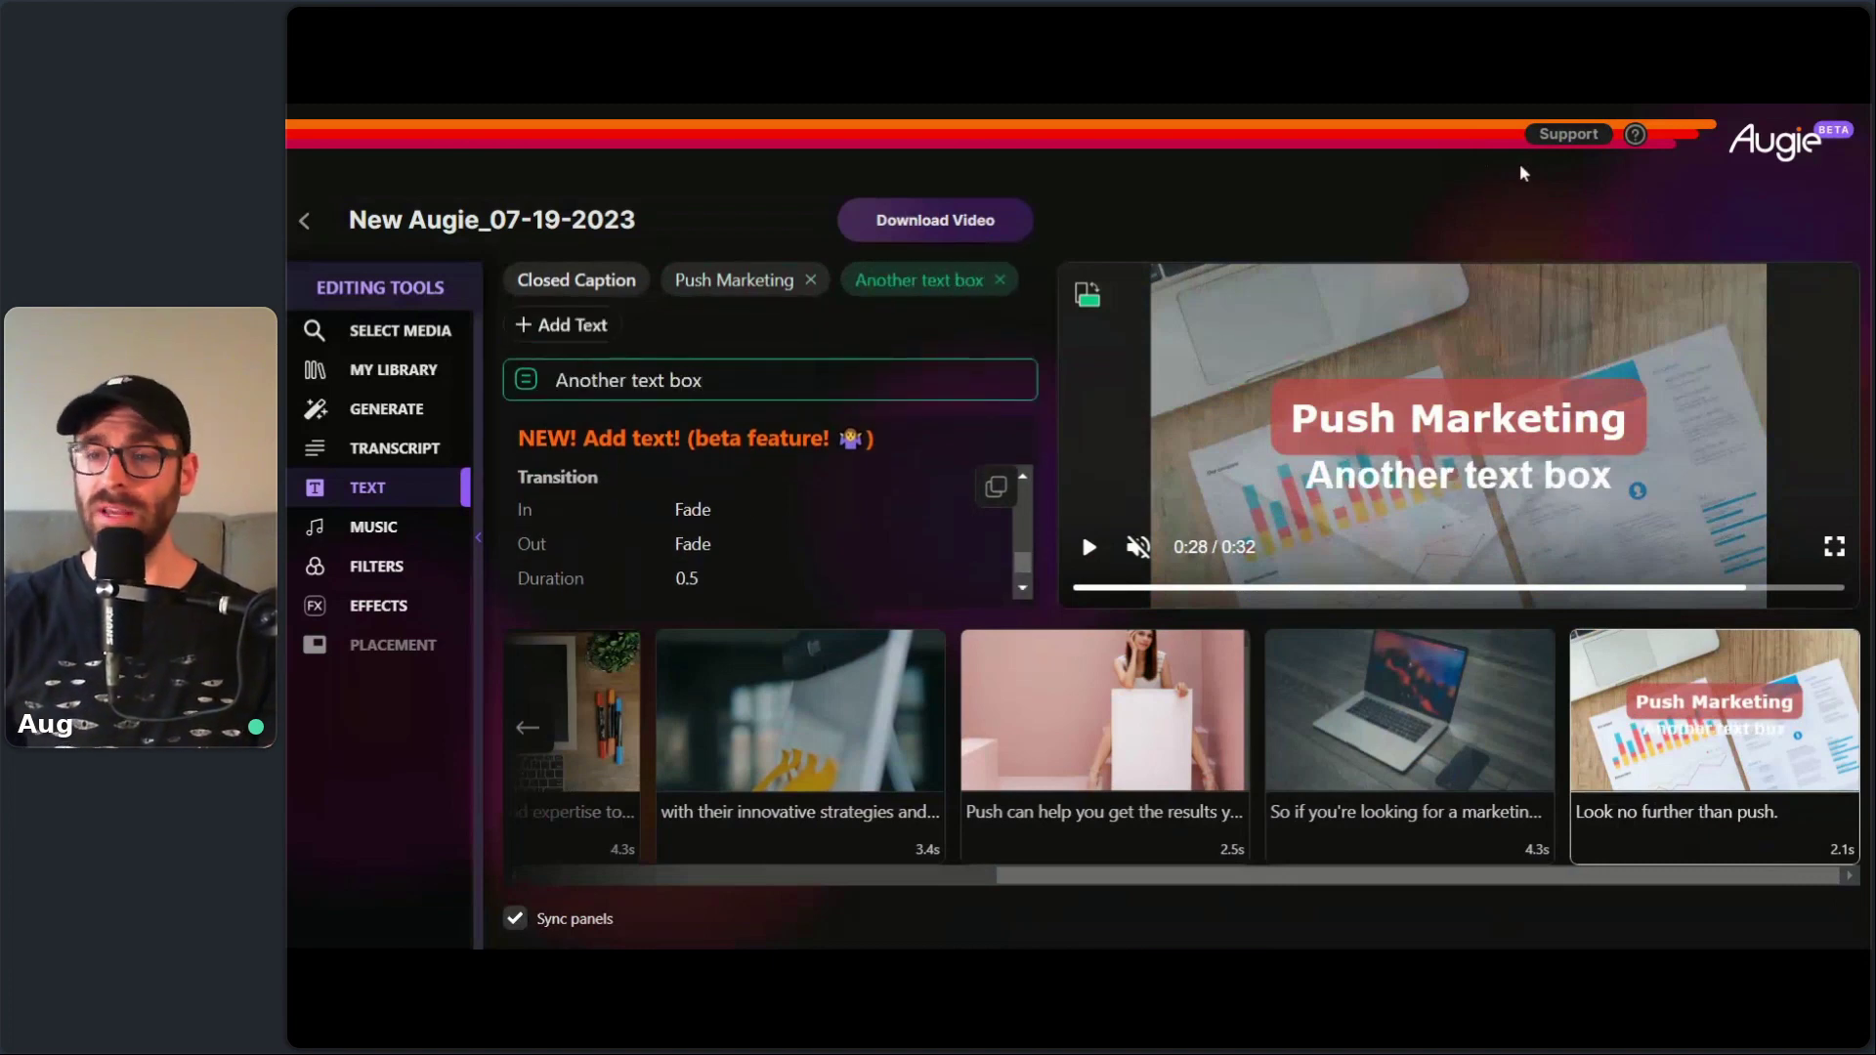
click(985, 344)
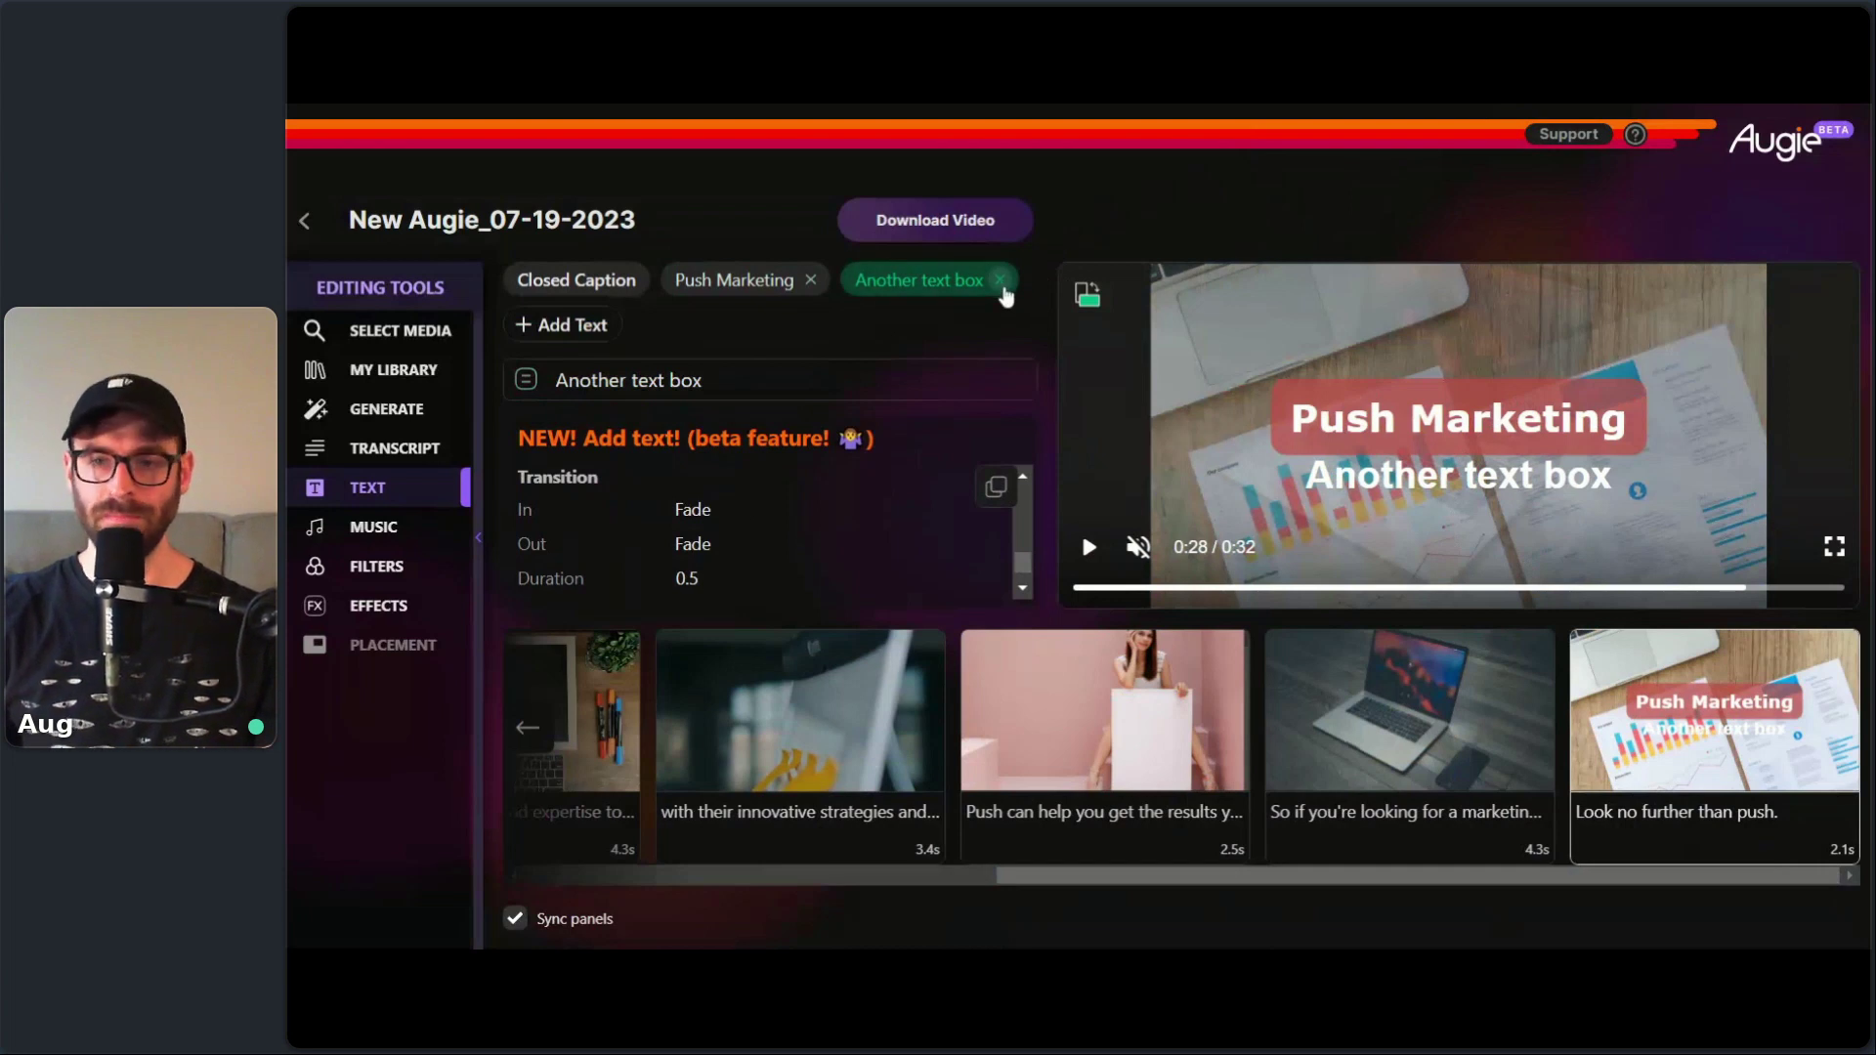
click(999, 280)
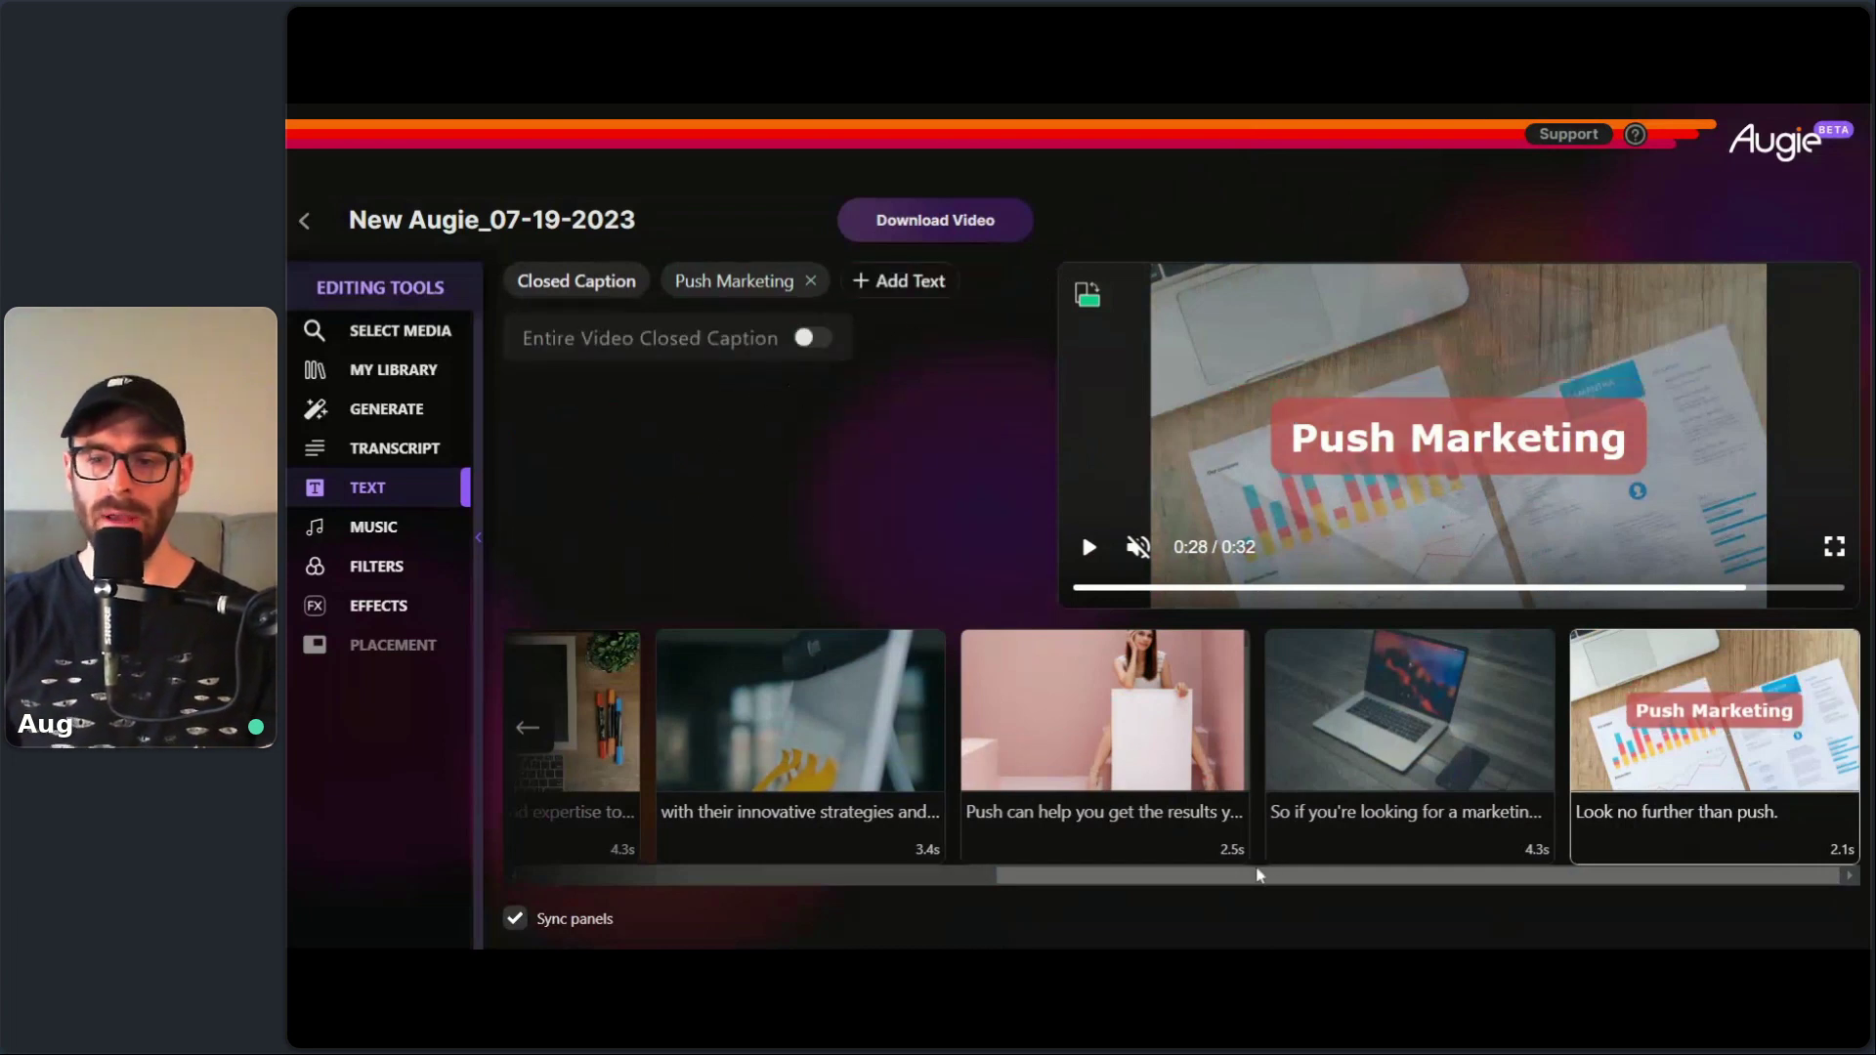
- Select the video's first shot, "Push is a marketing agency...", in the storyboard
drag(1257, 875, 1025, 884)
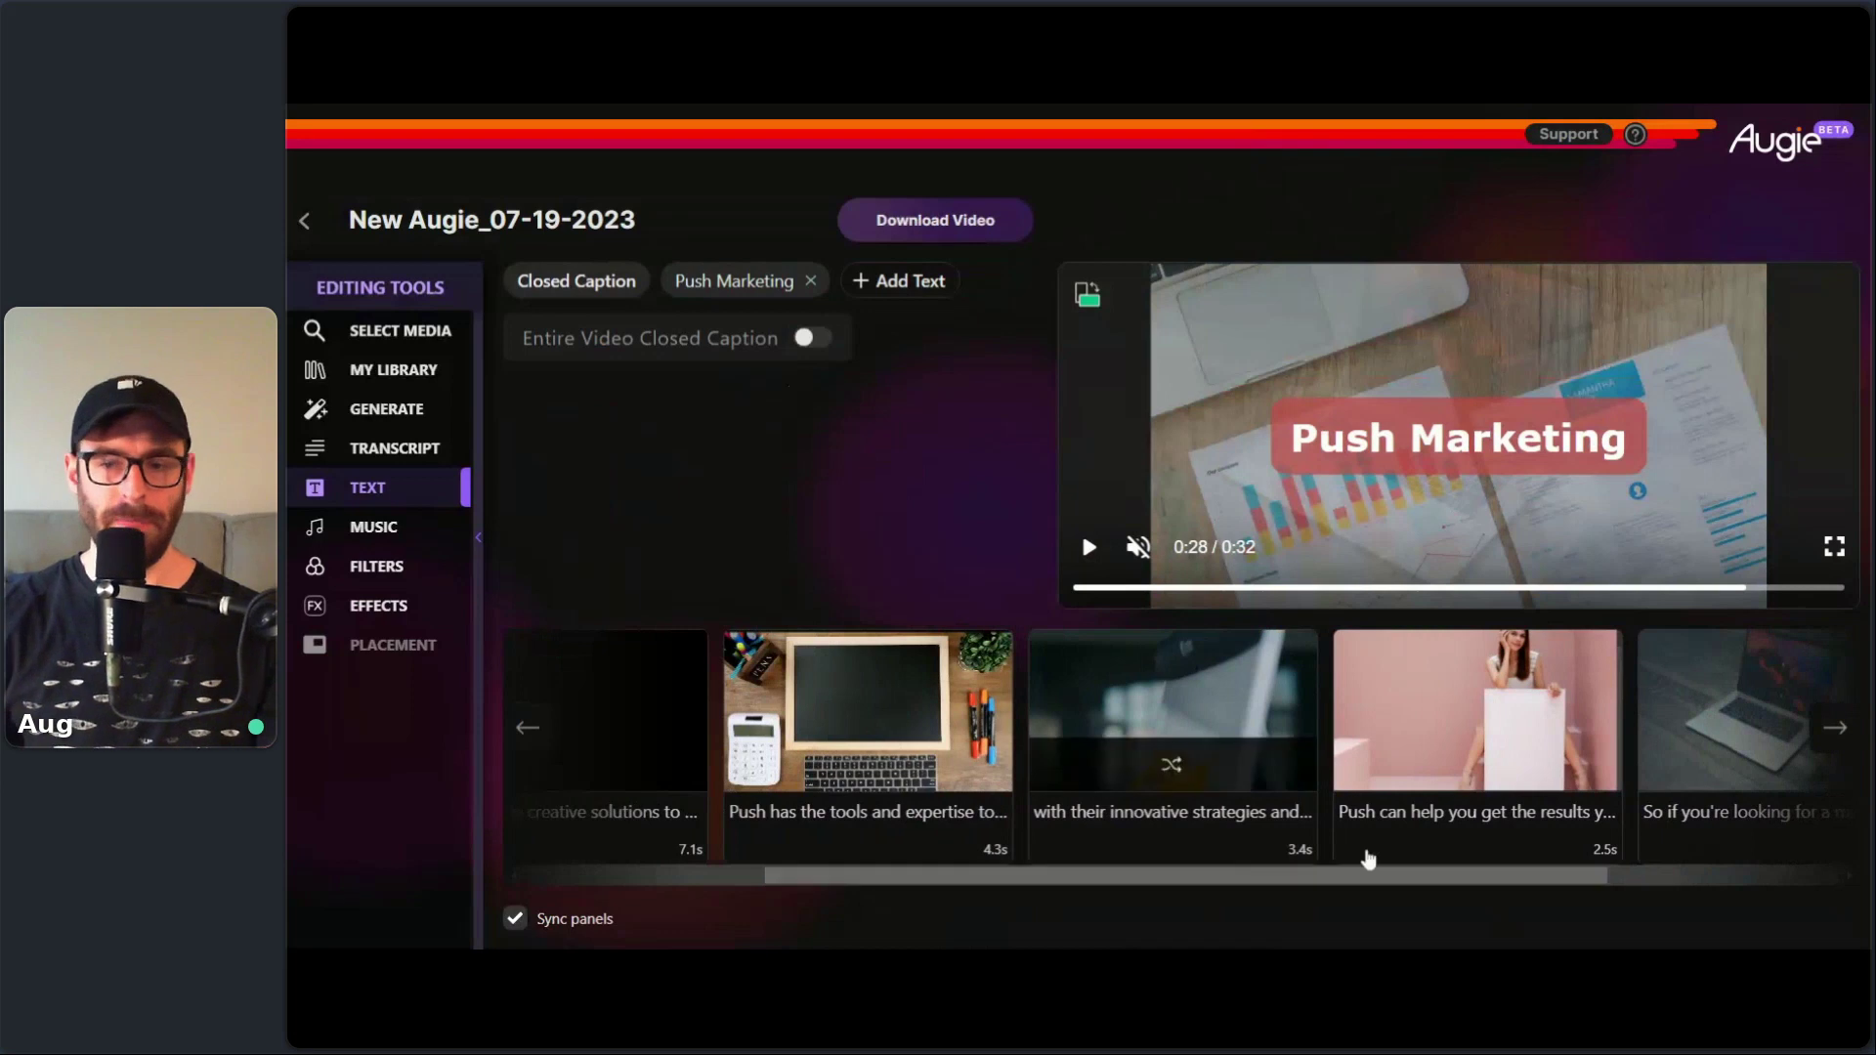
scroll(1277, 879, left, 5)
scroll(1381, 909, right, 5)
scroll(1381, 909, left, 5)
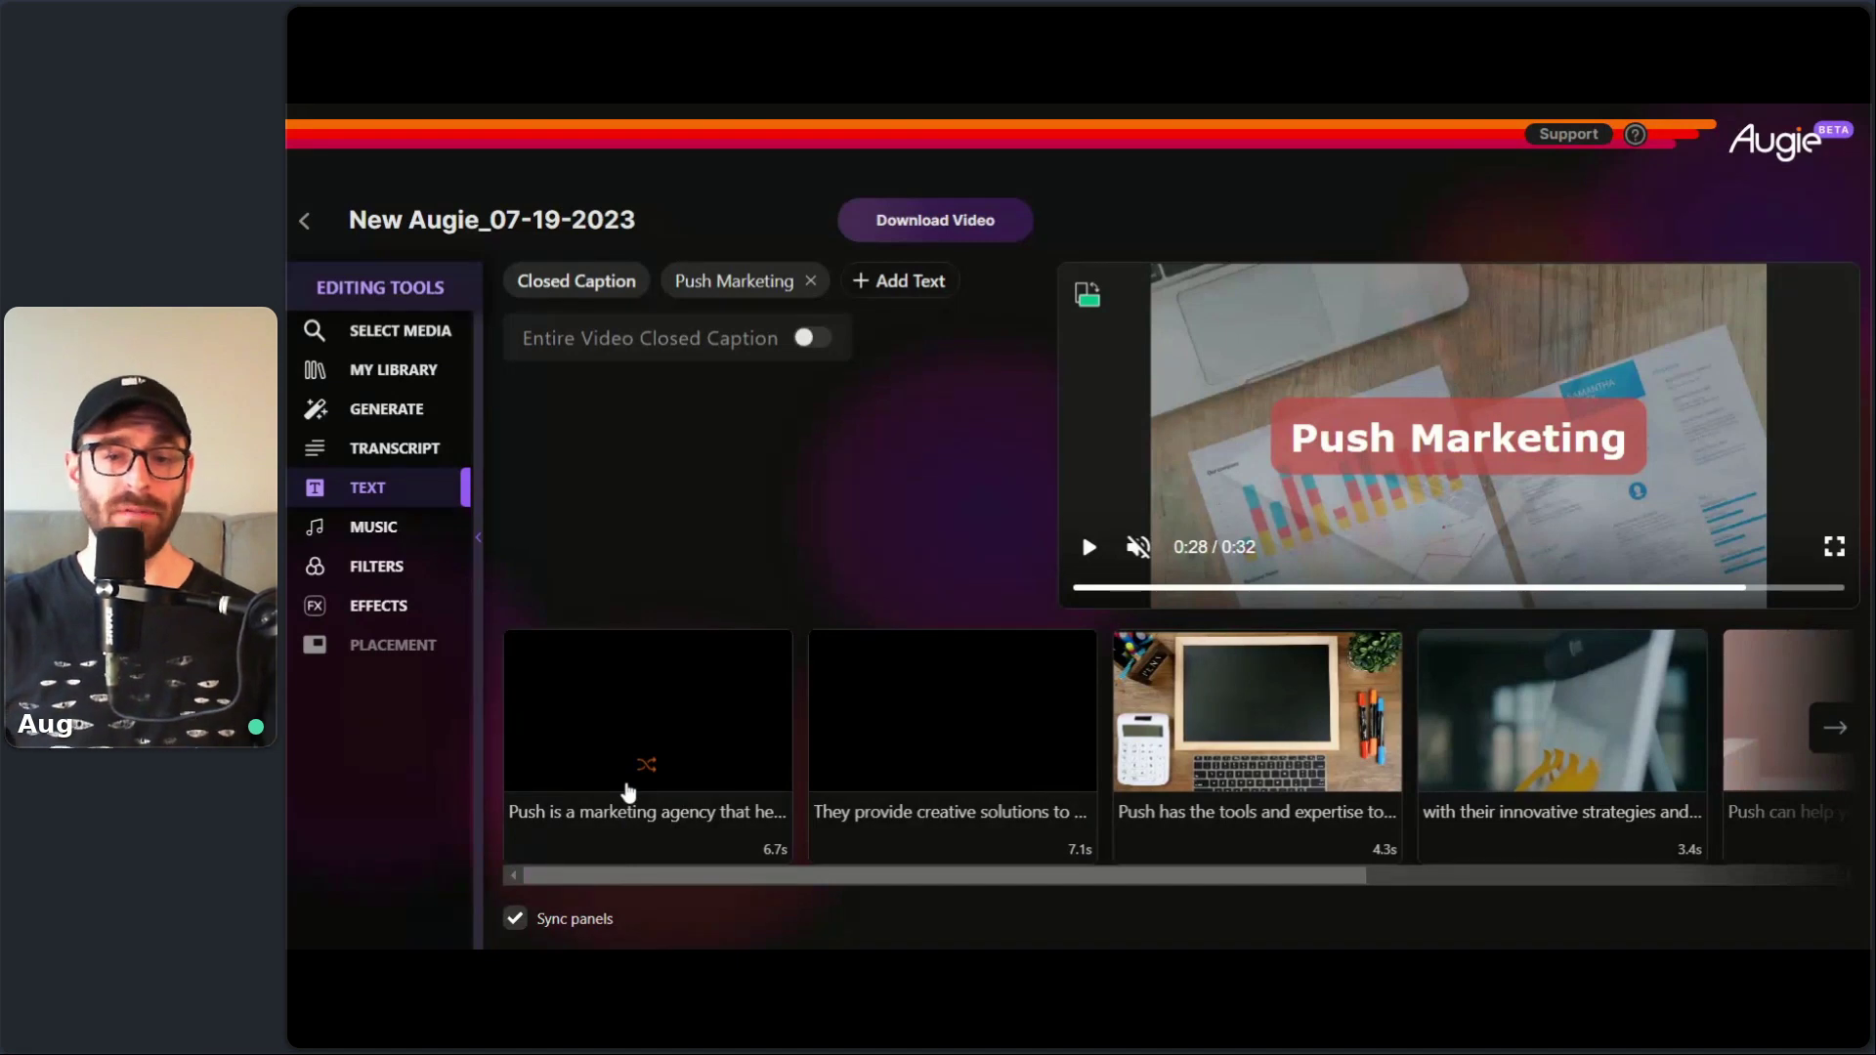
click(653, 790)
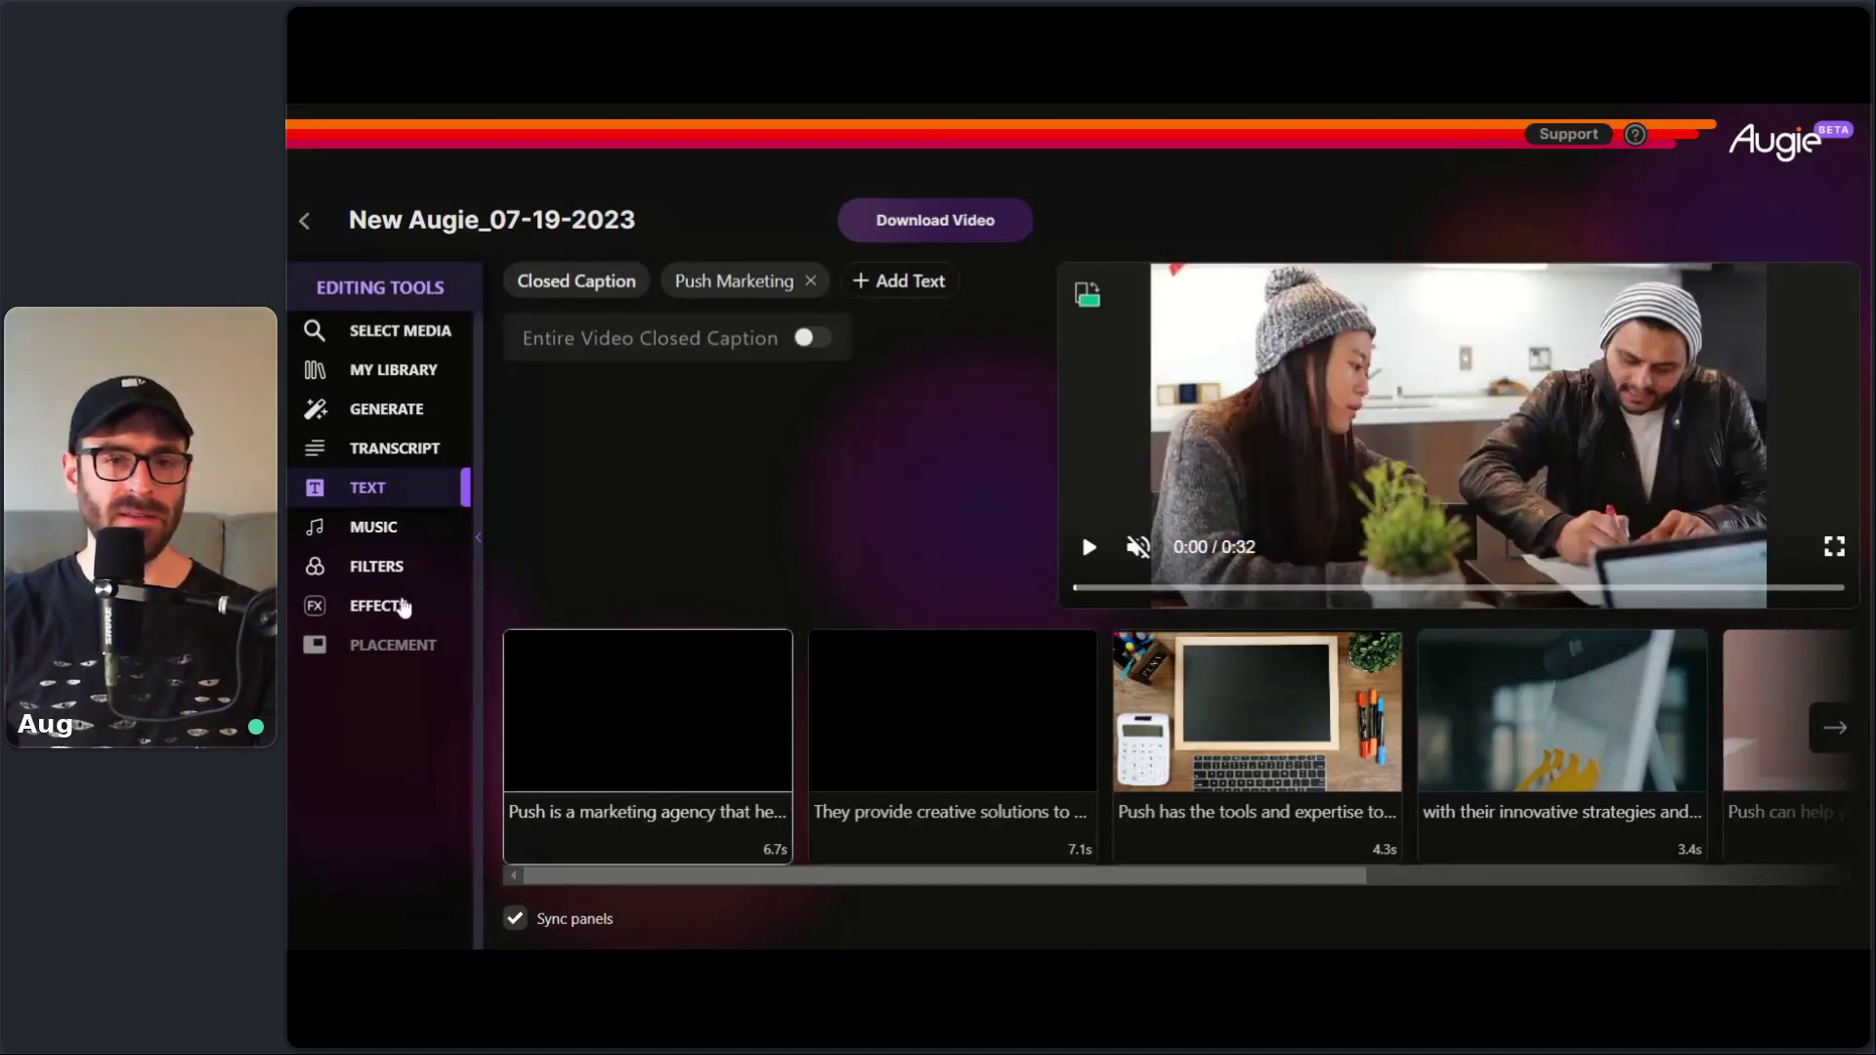
- Set the Ken Burns effect of the "Push has the tools and expertise to..." shot to zoom in, previewing the motion before and after
click(400, 606)
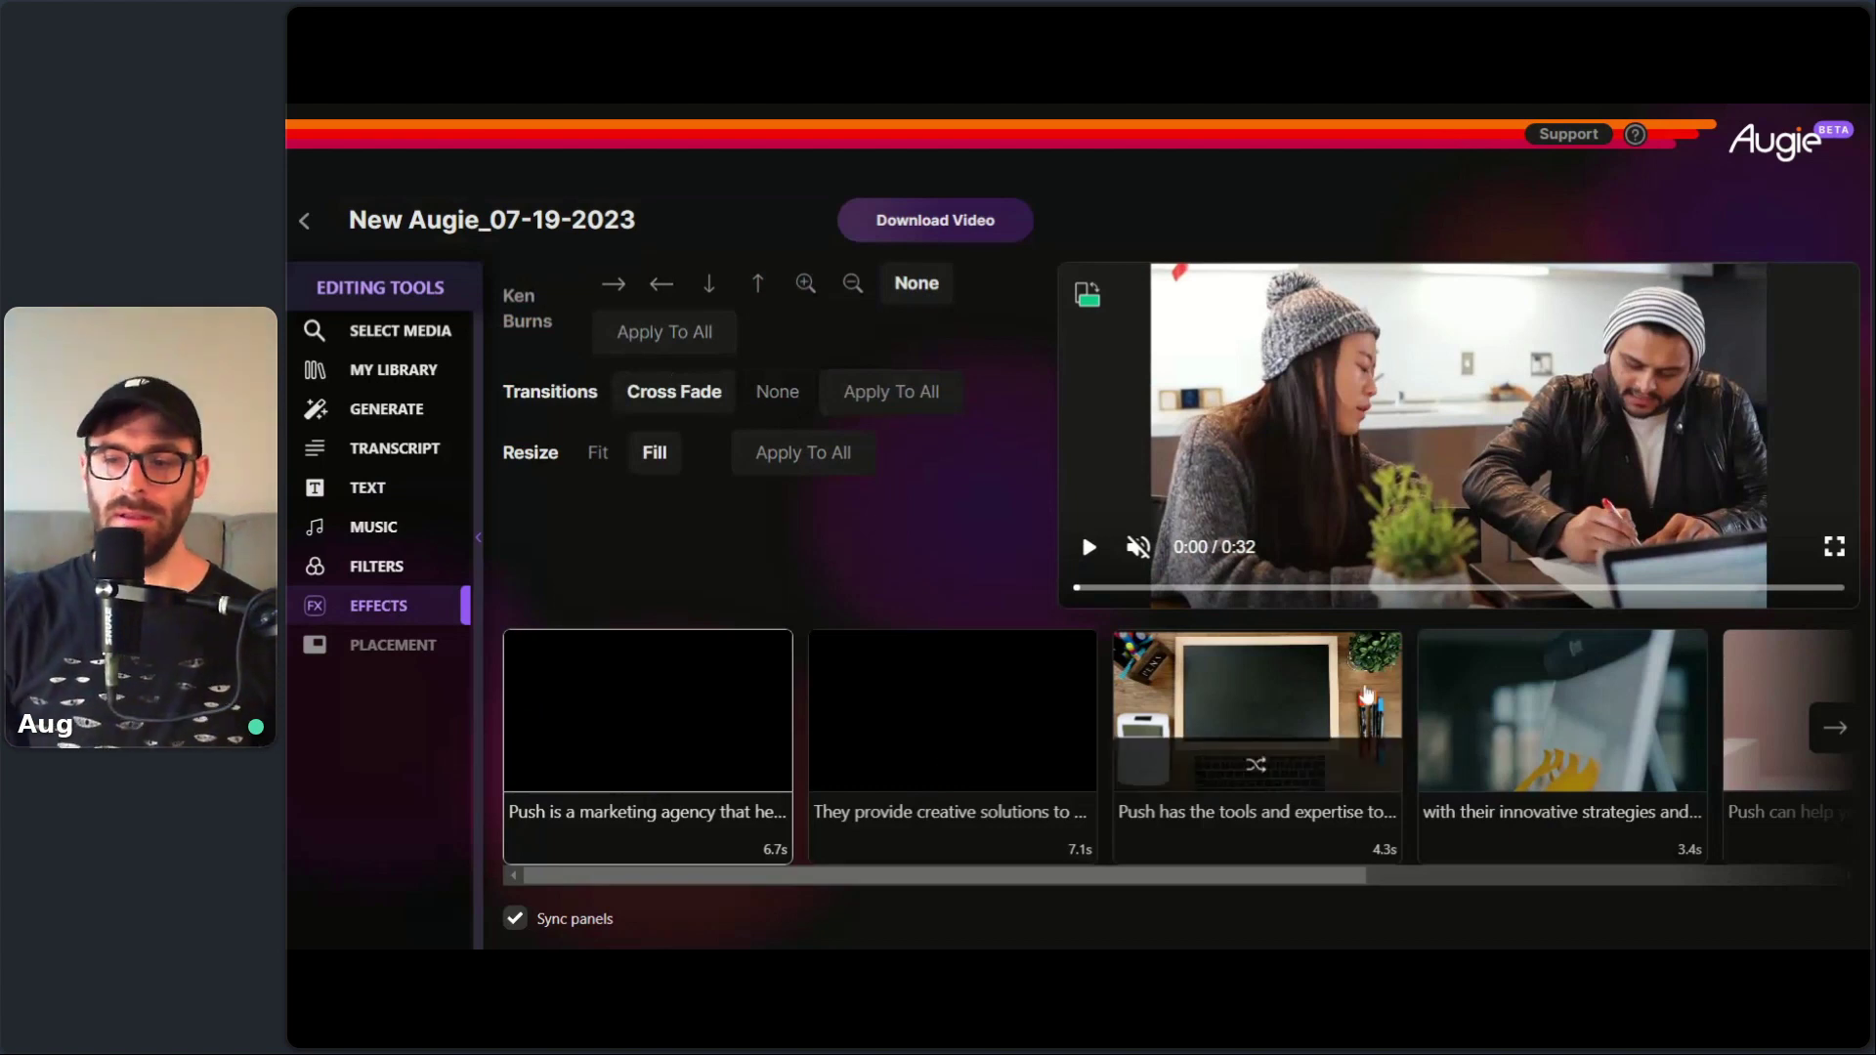
click(1260, 829)
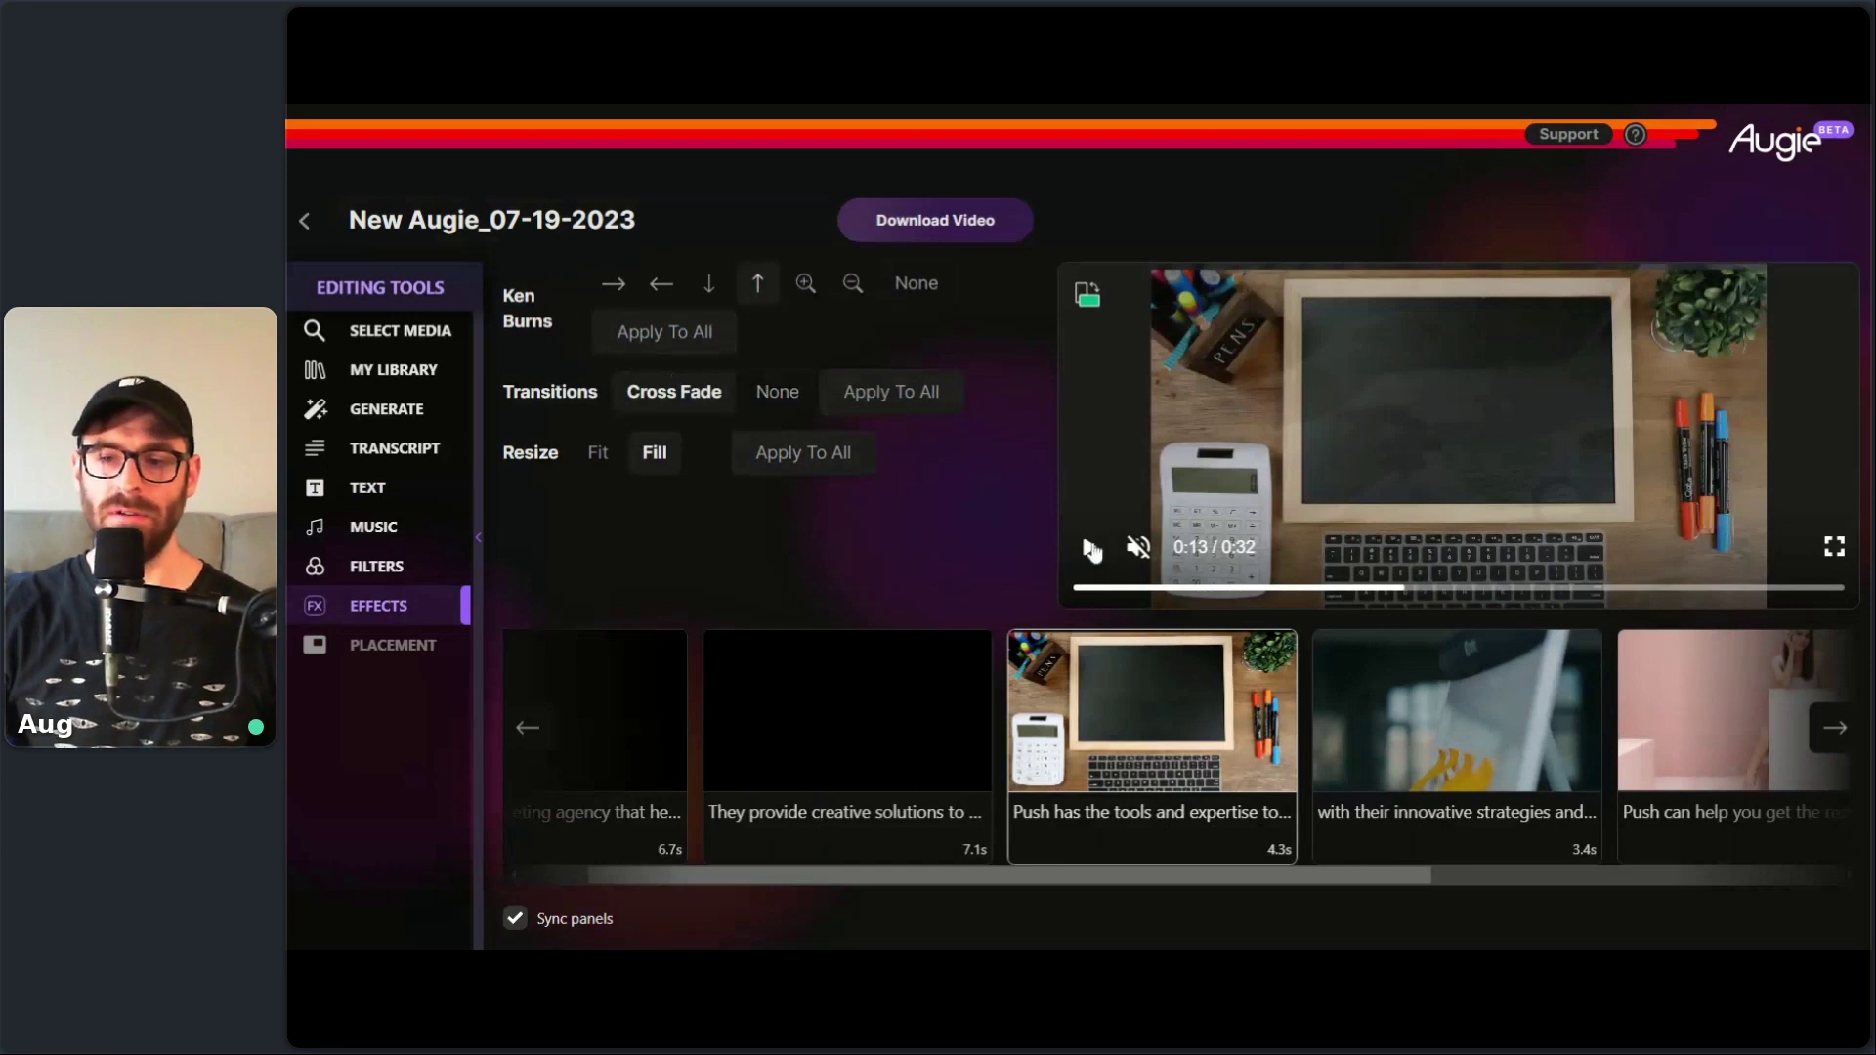
click(1091, 548)
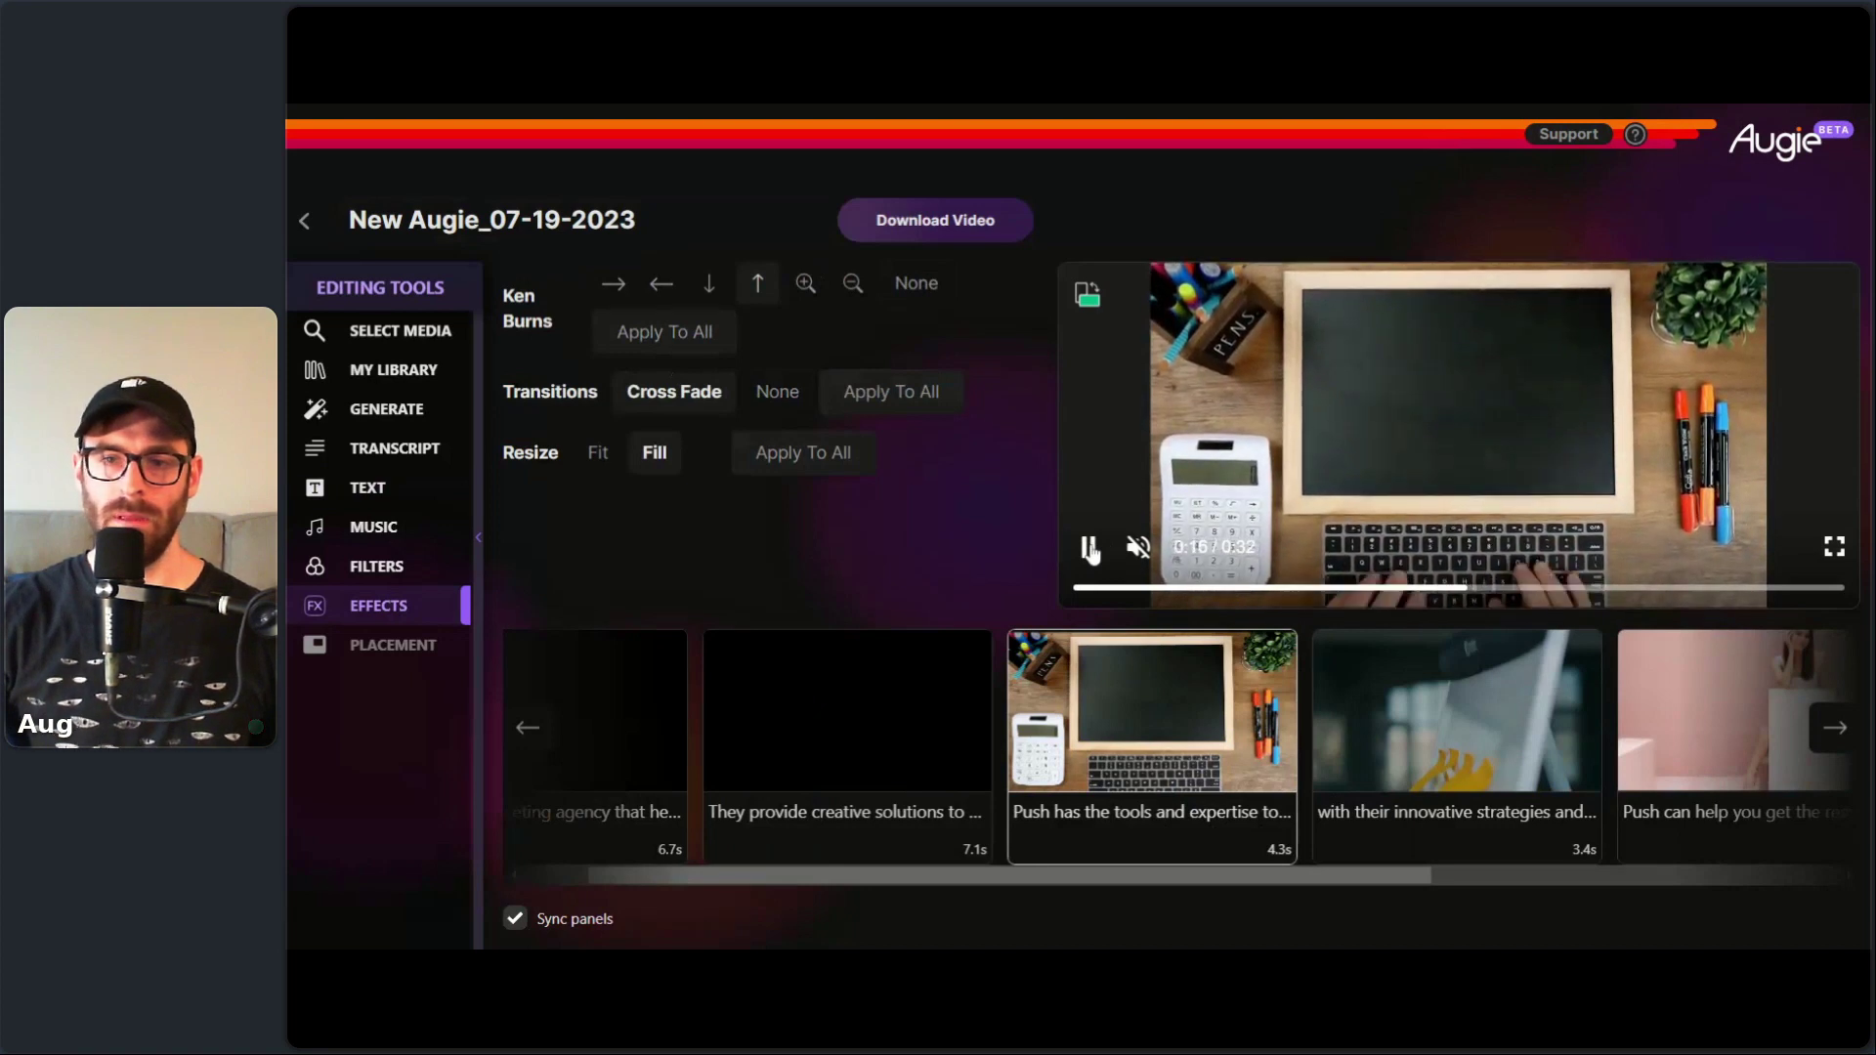
click(1092, 548)
click(805, 283)
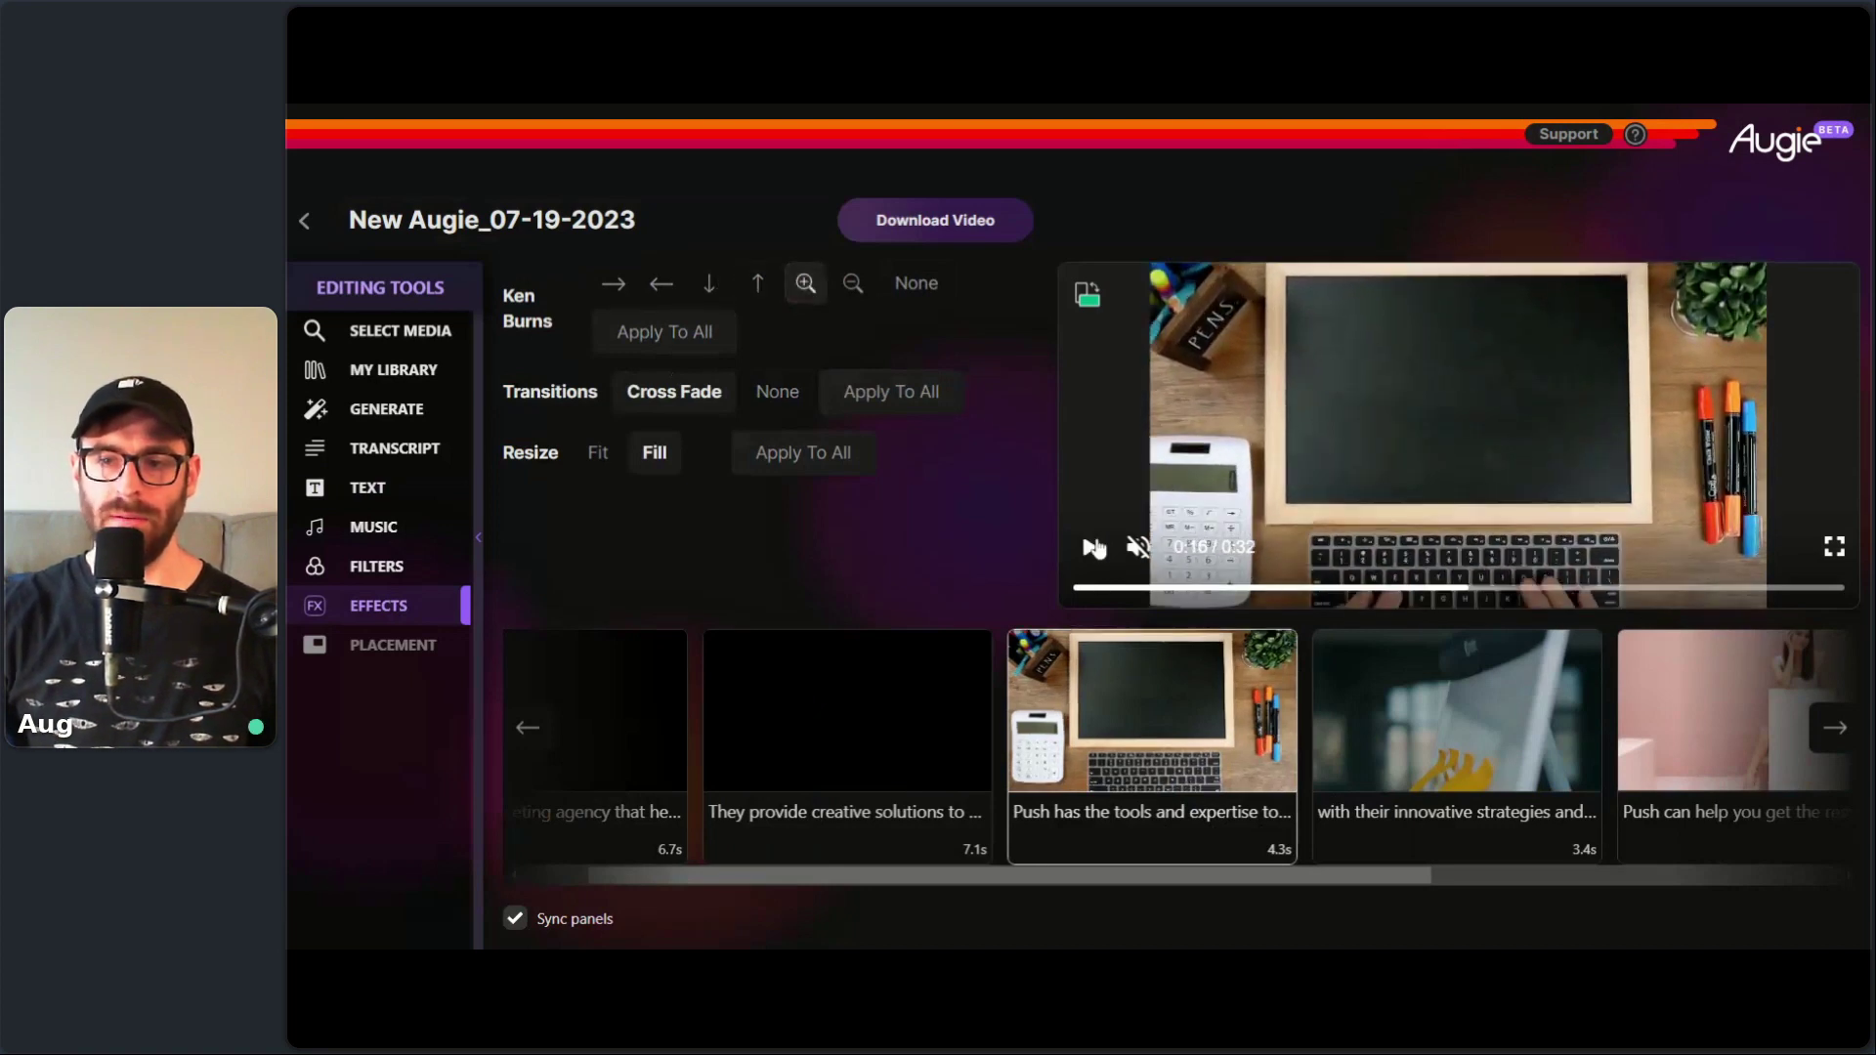
click(1090, 547)
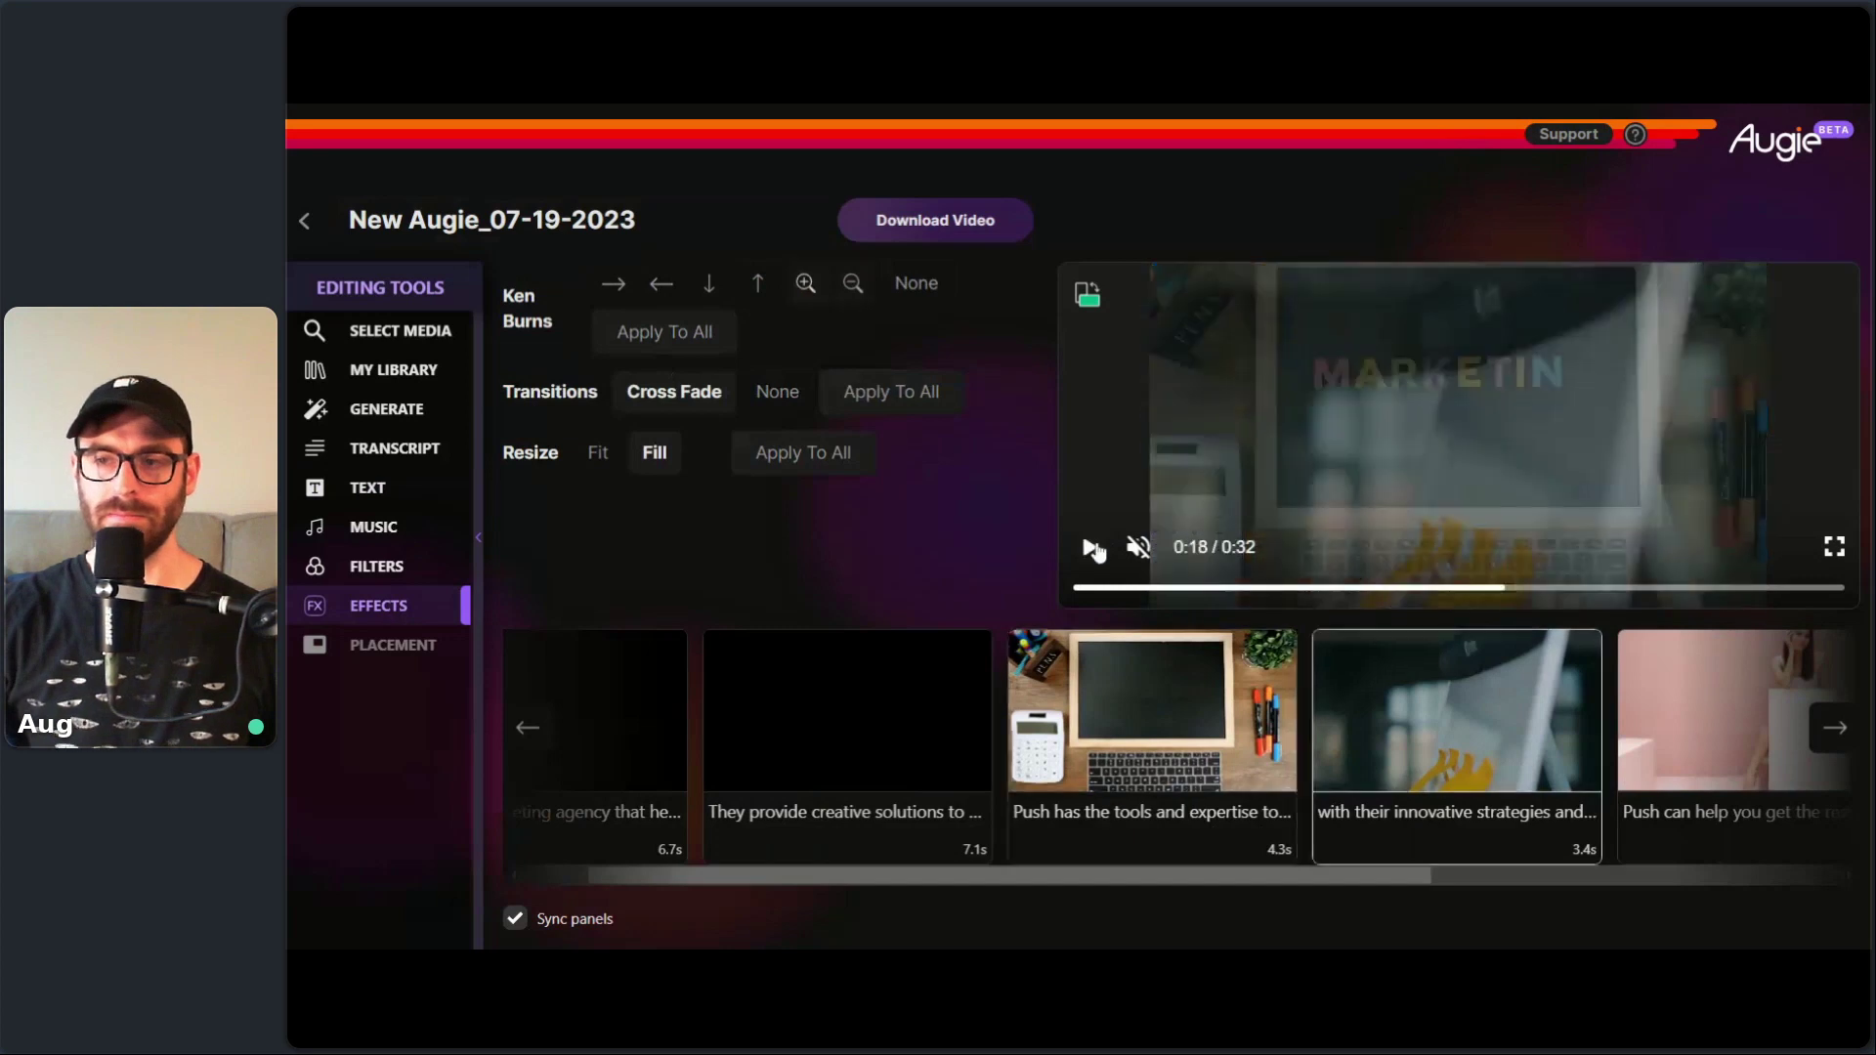
- Set the chalkboard shot's transition to None and its Resize option to Fit, playing the shot's opening before and after removing the transition
click(848, 824)
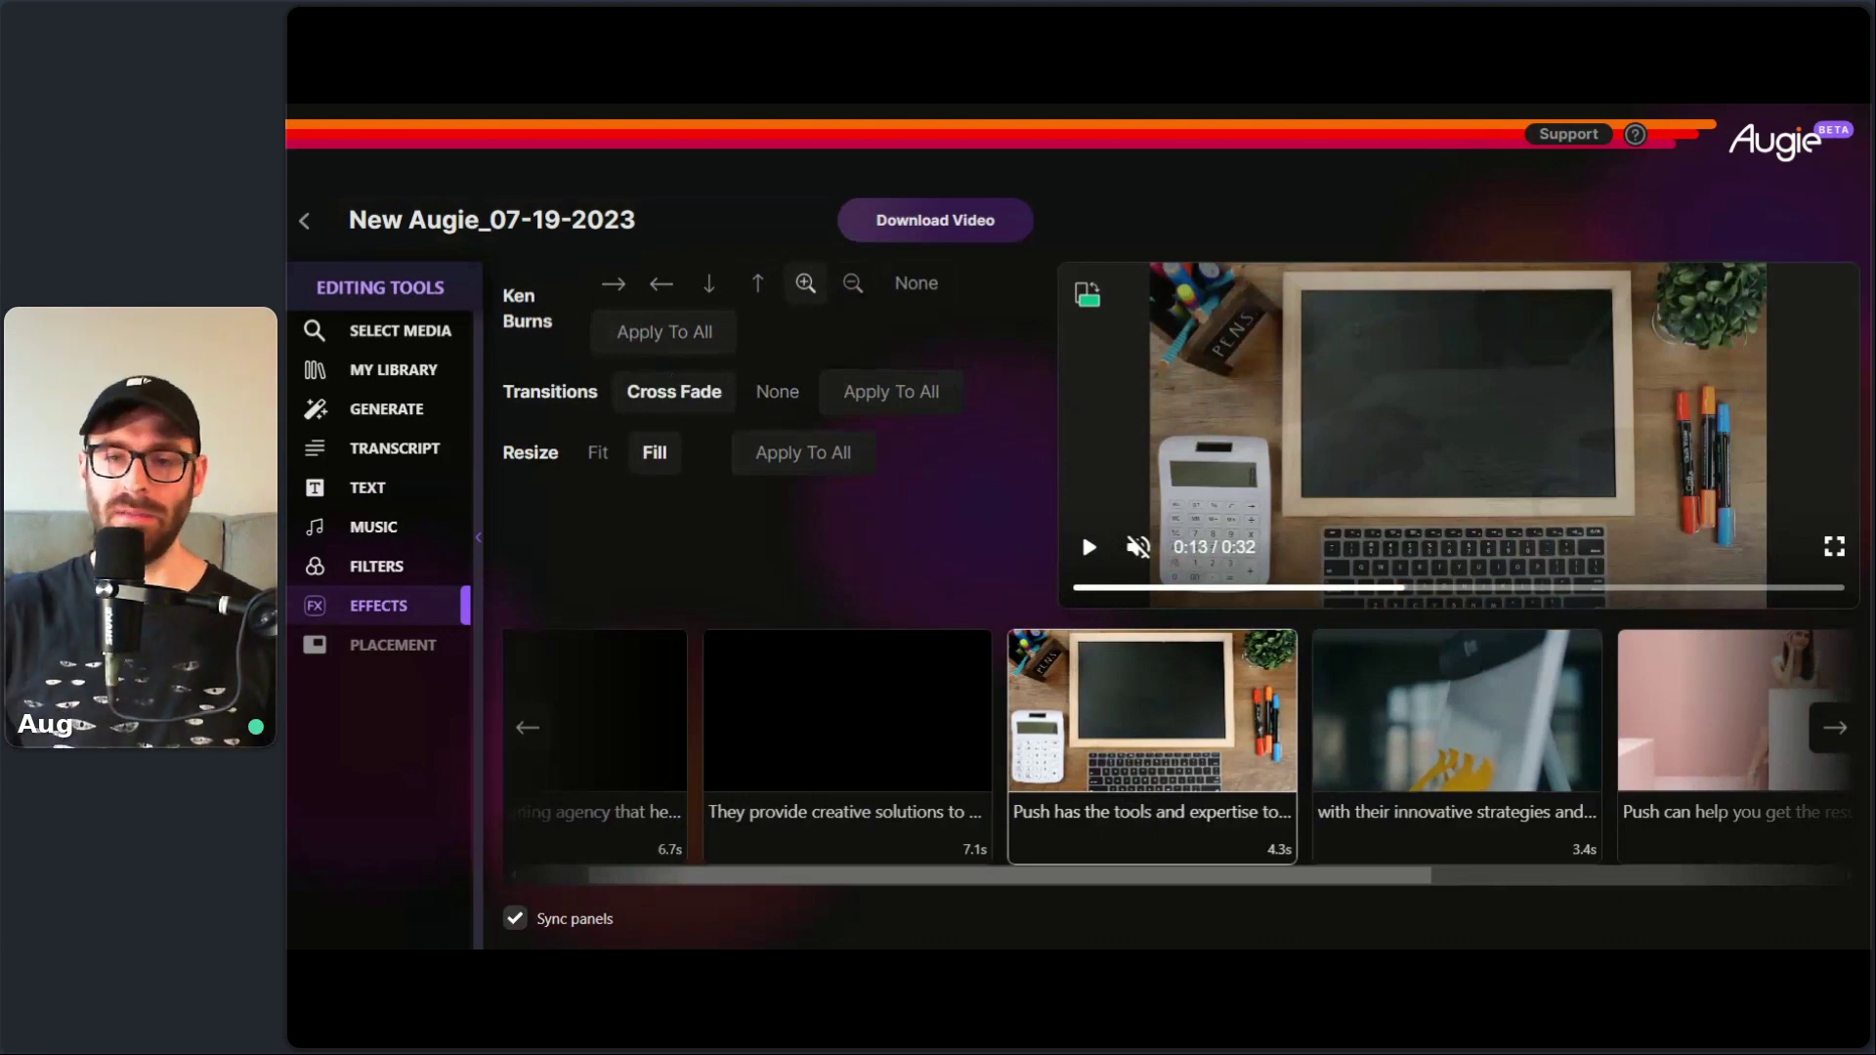
mouse_move(1133, 704)
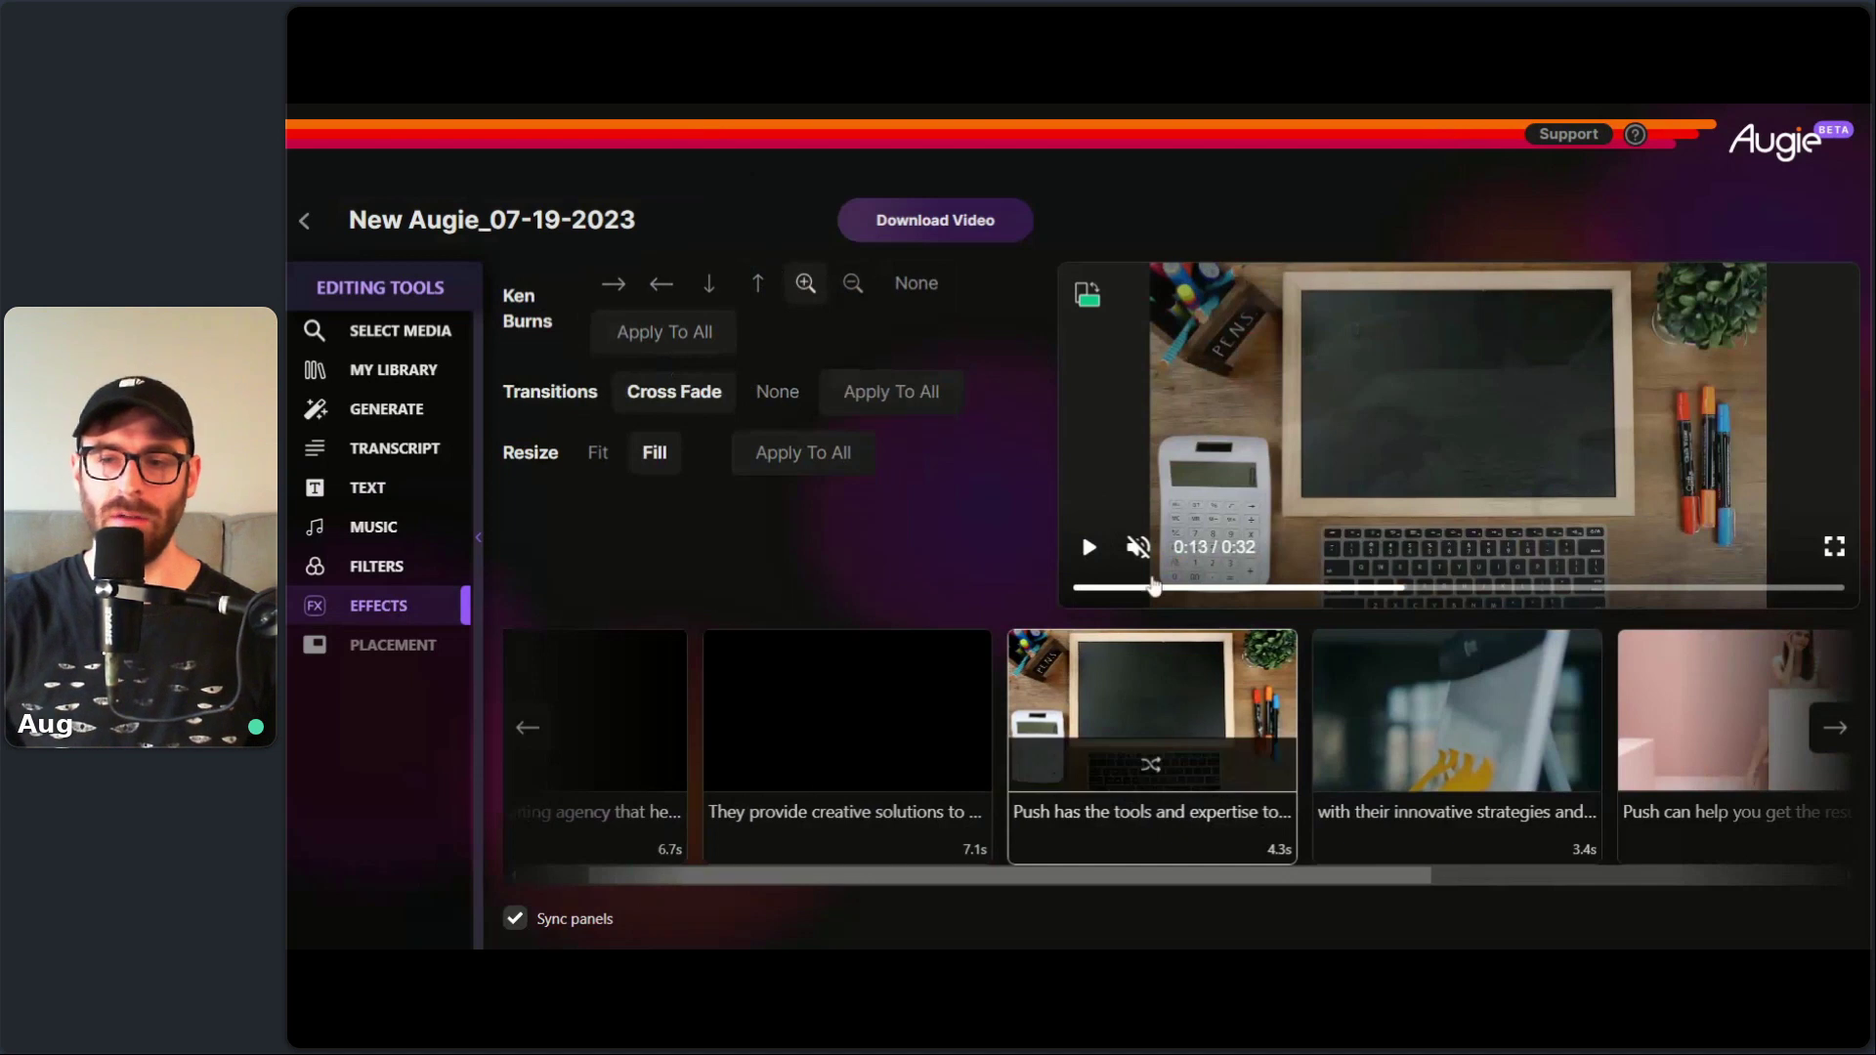
click(1088, 547)
click(1088, 547)
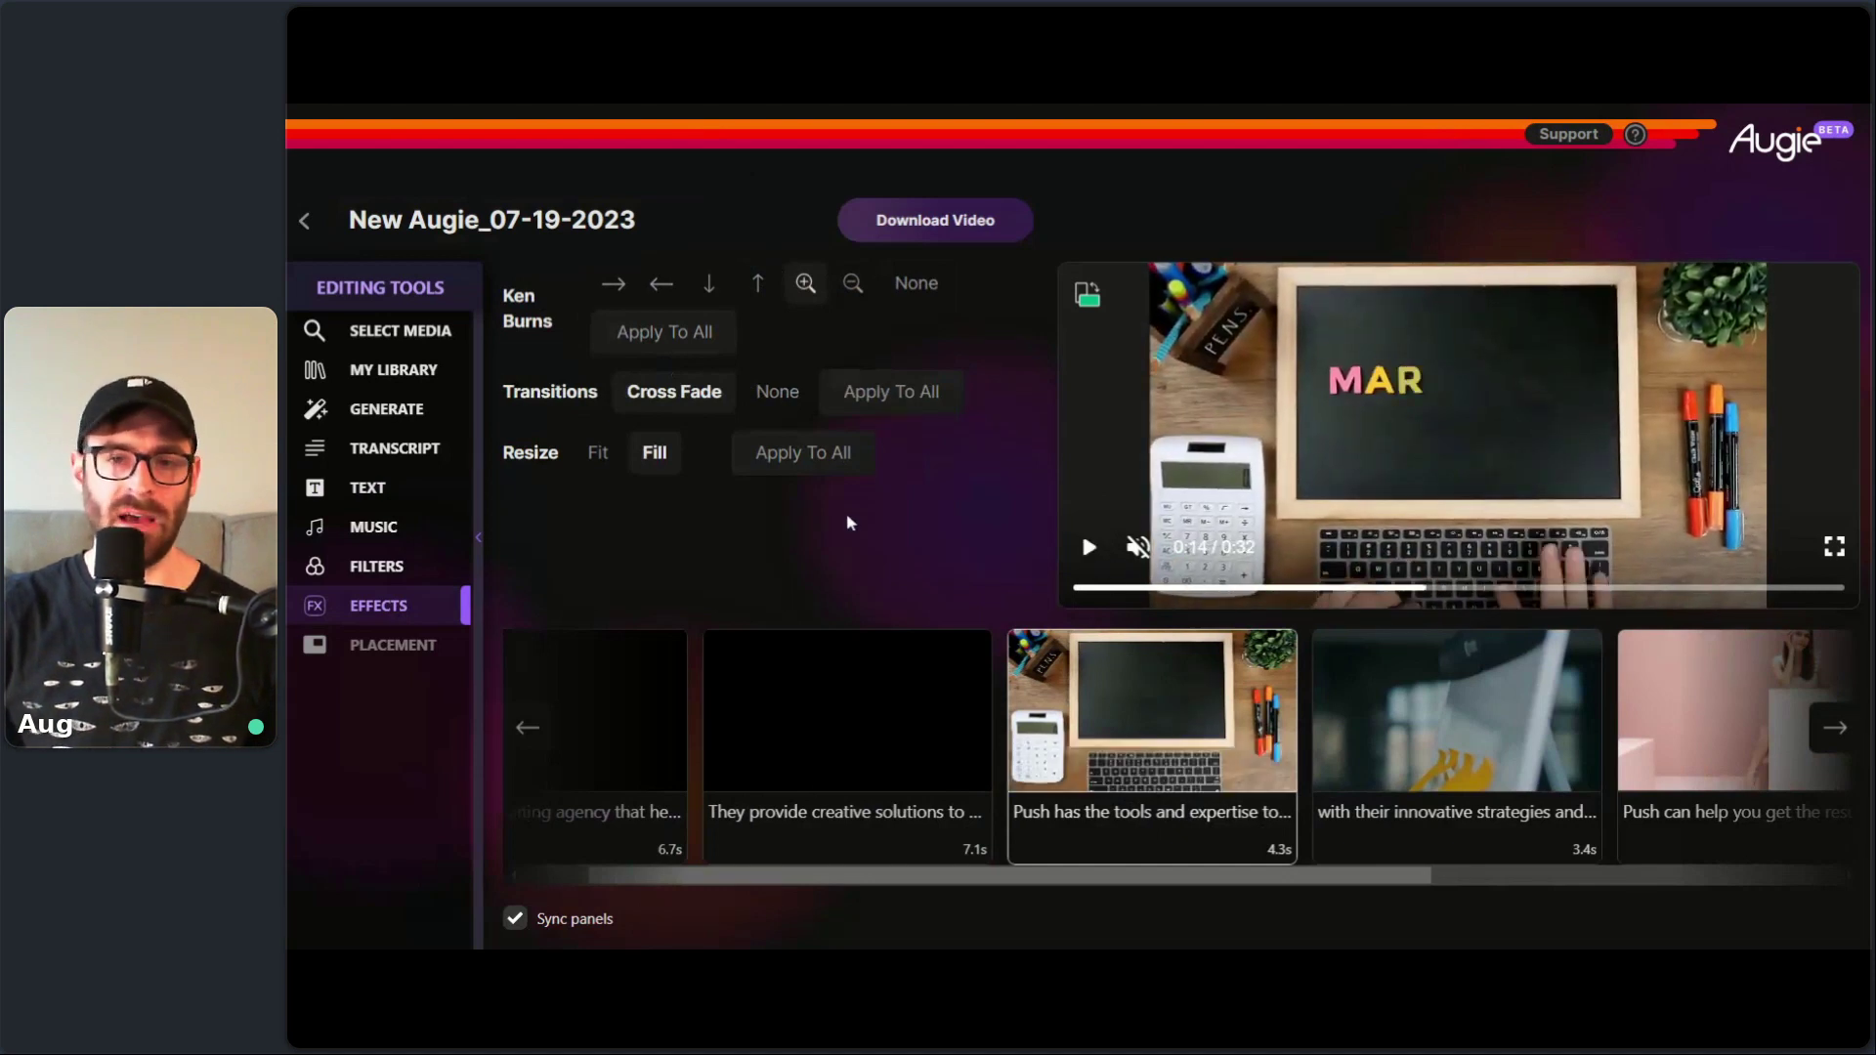
click(778, 391)
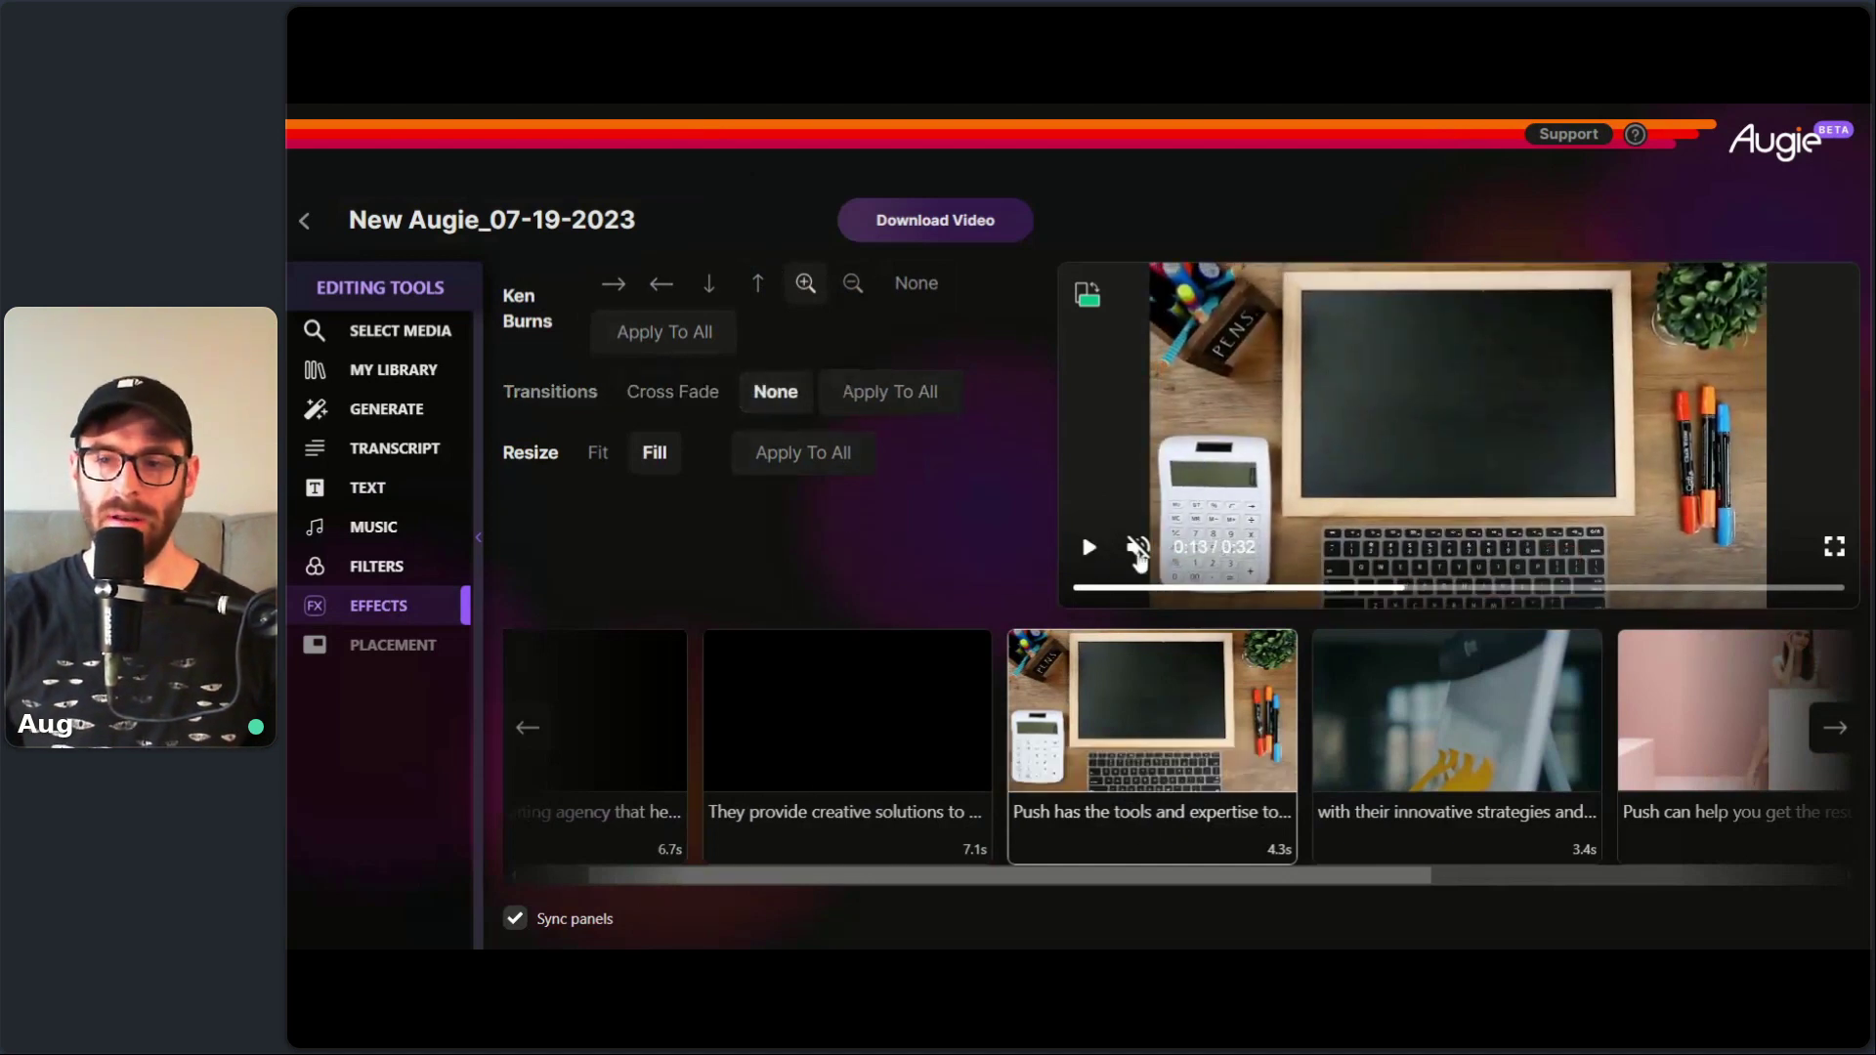
click(1089, 547)
click(1088, 547)
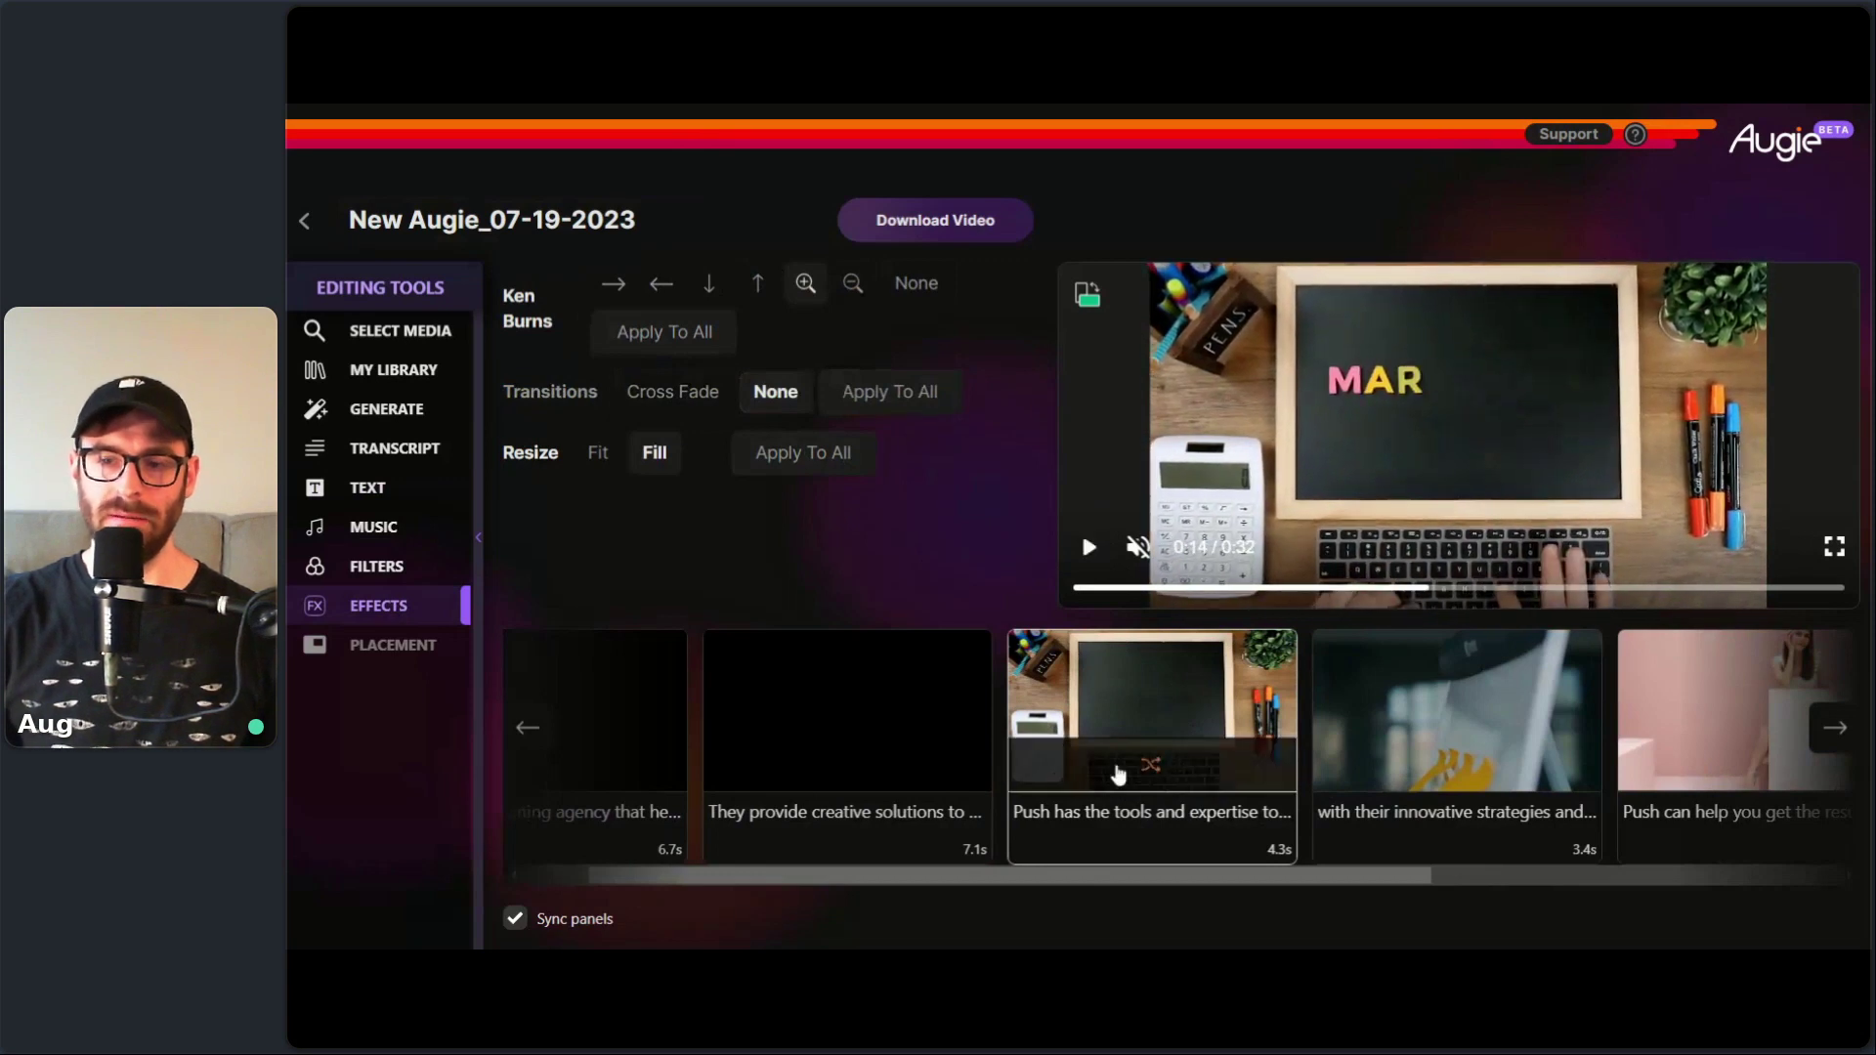
click(1115, 766)
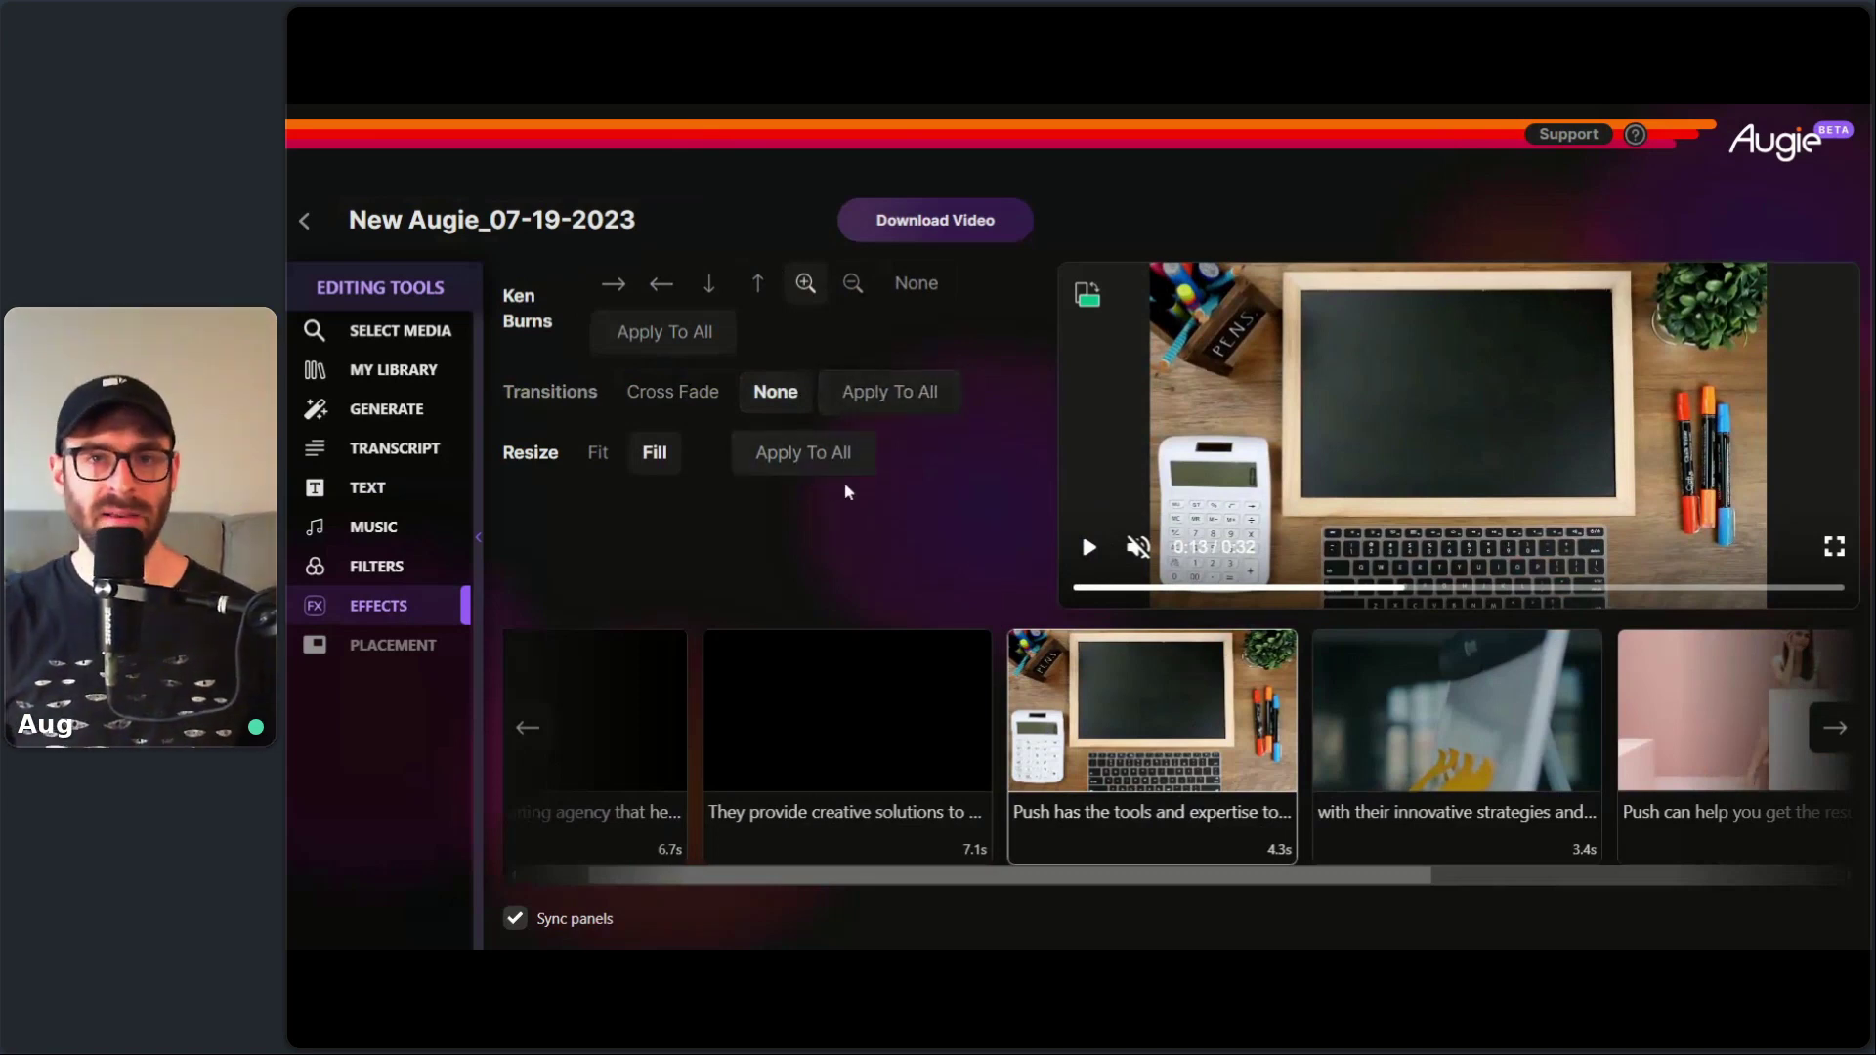
click(596, 459)
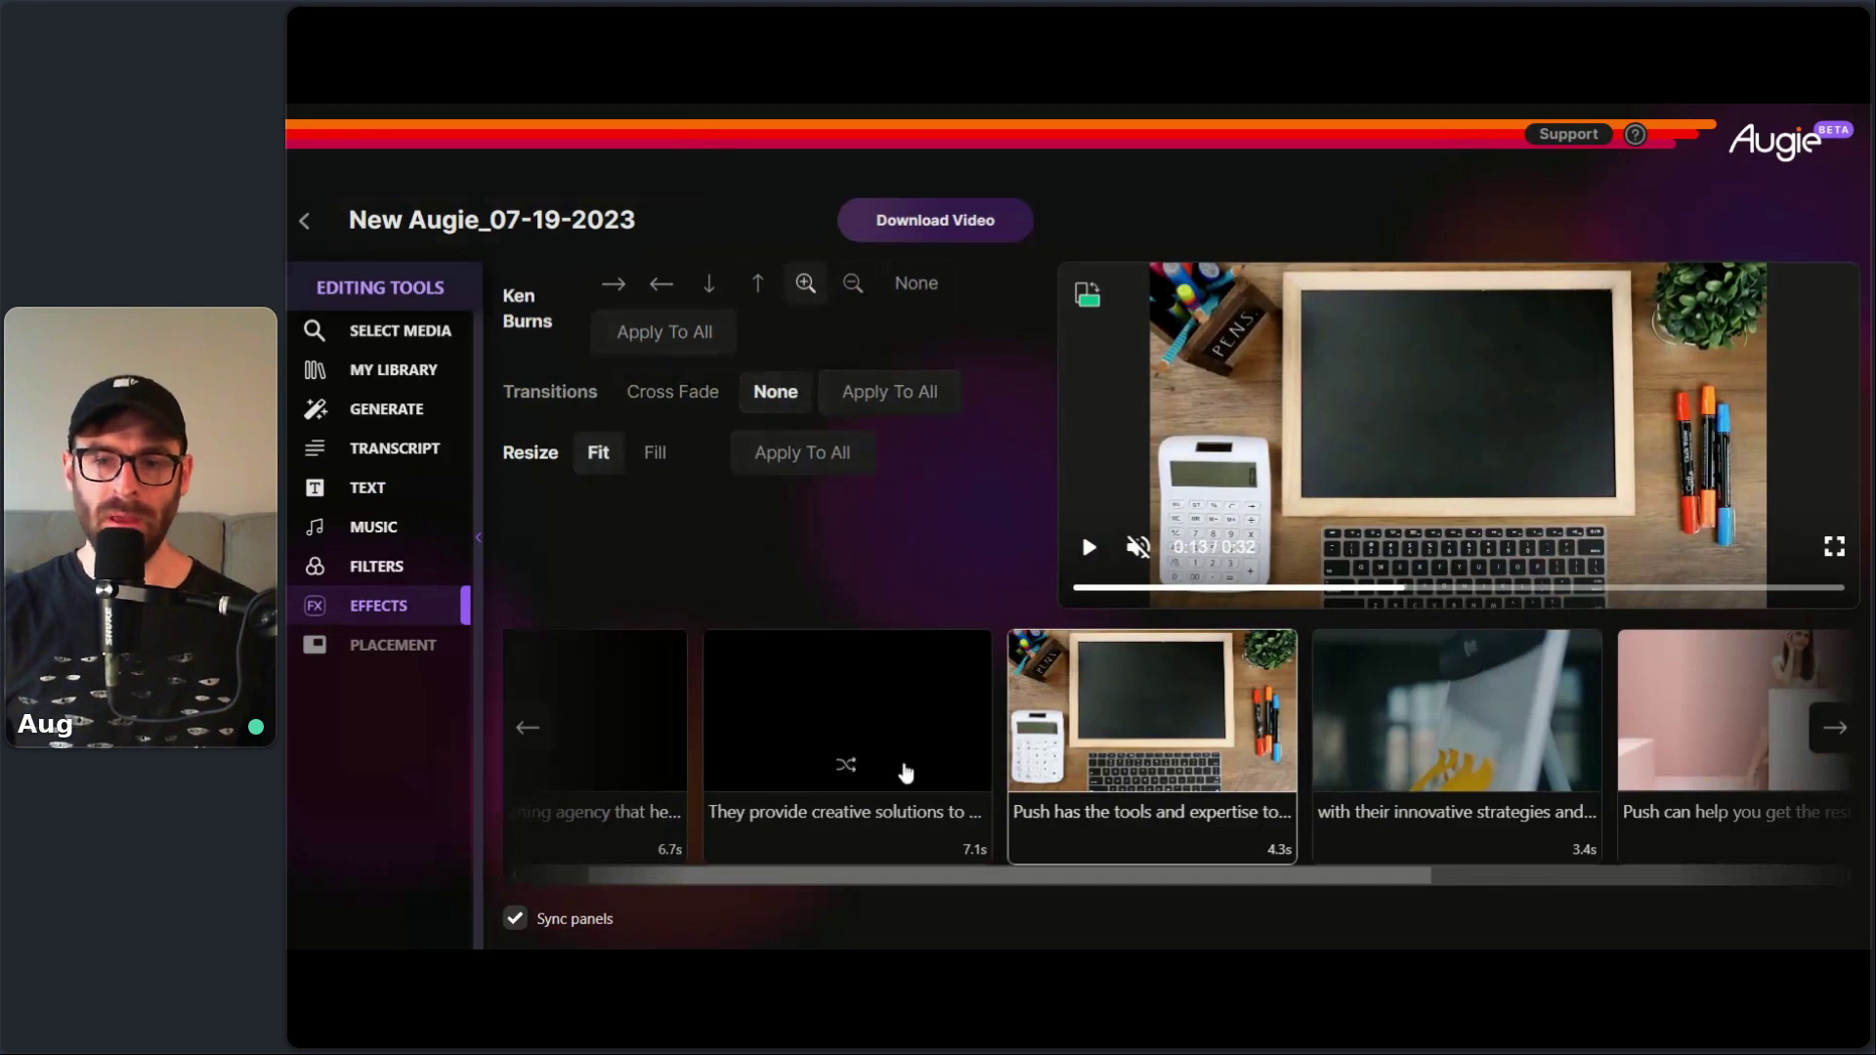
- Set the laptop shot's transition to None and preview it with Resize set to Fit, then switch Resize back to Fill
mouse_move(1338, 775)
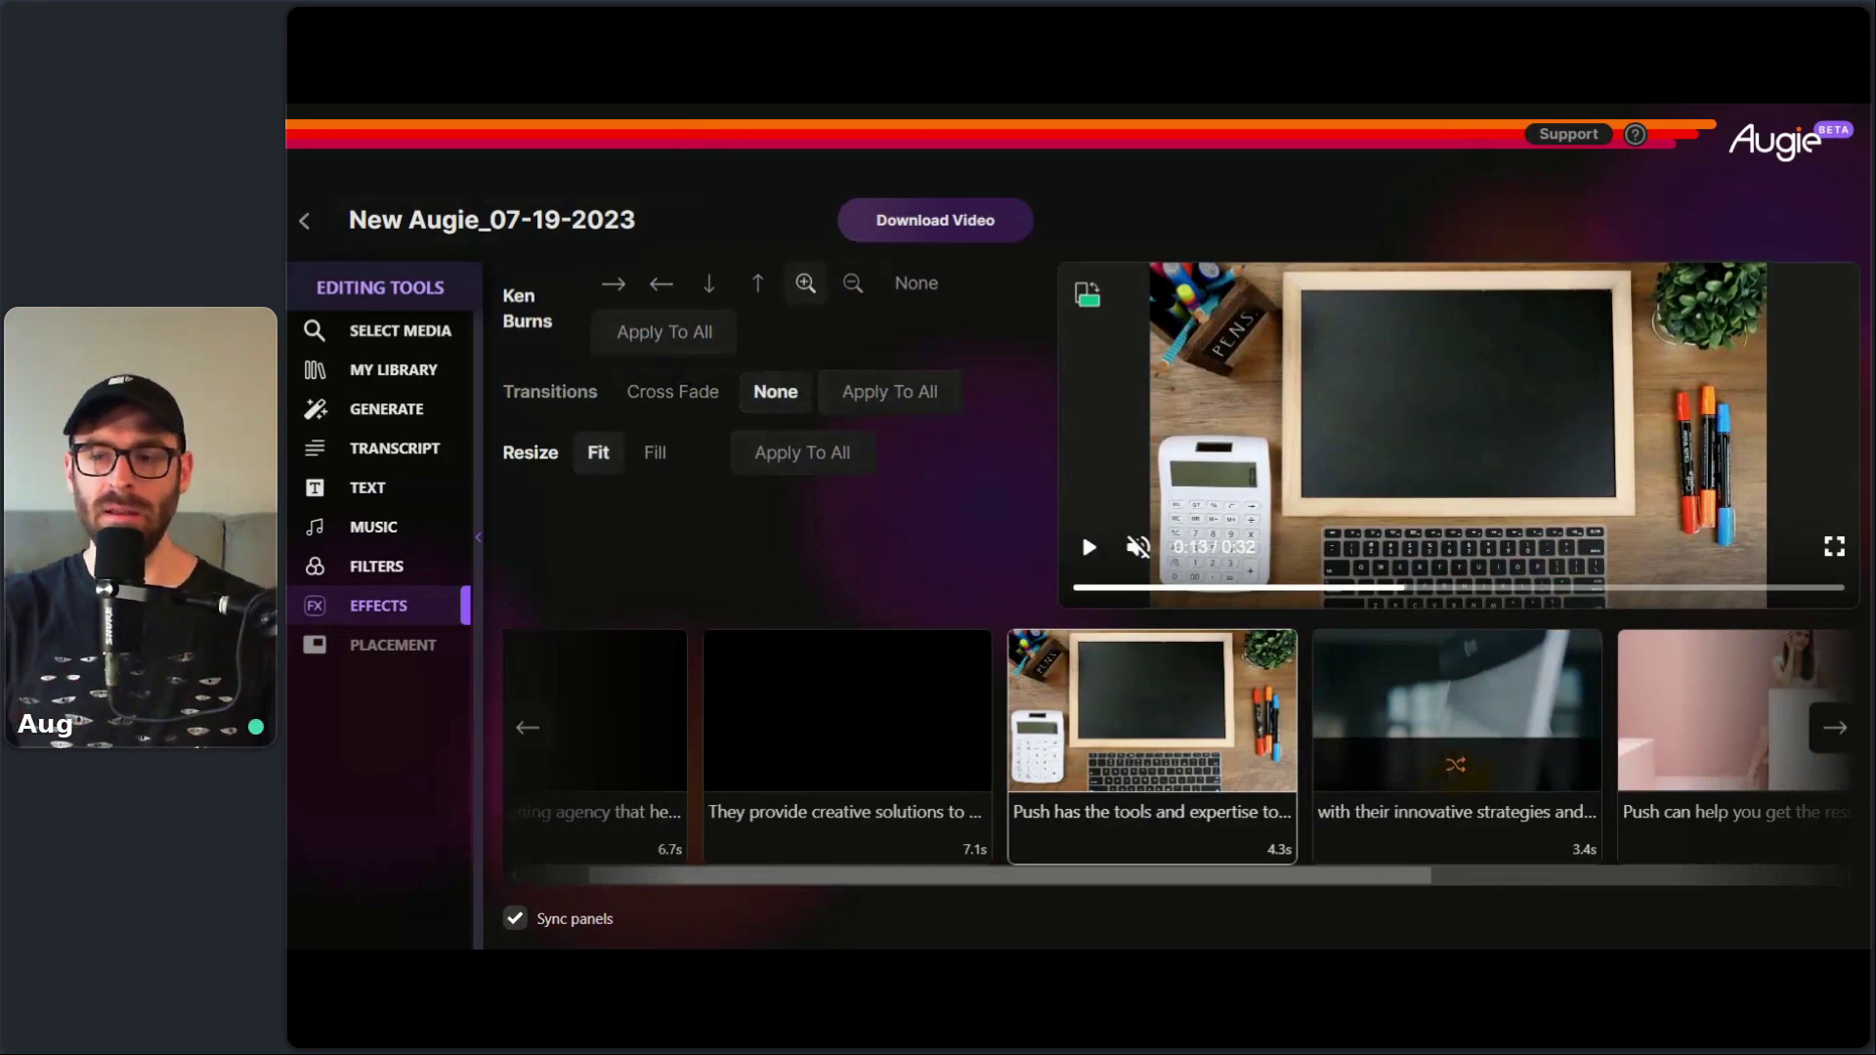
scroll(1580, 905, right, 5)
click(1439, 840)
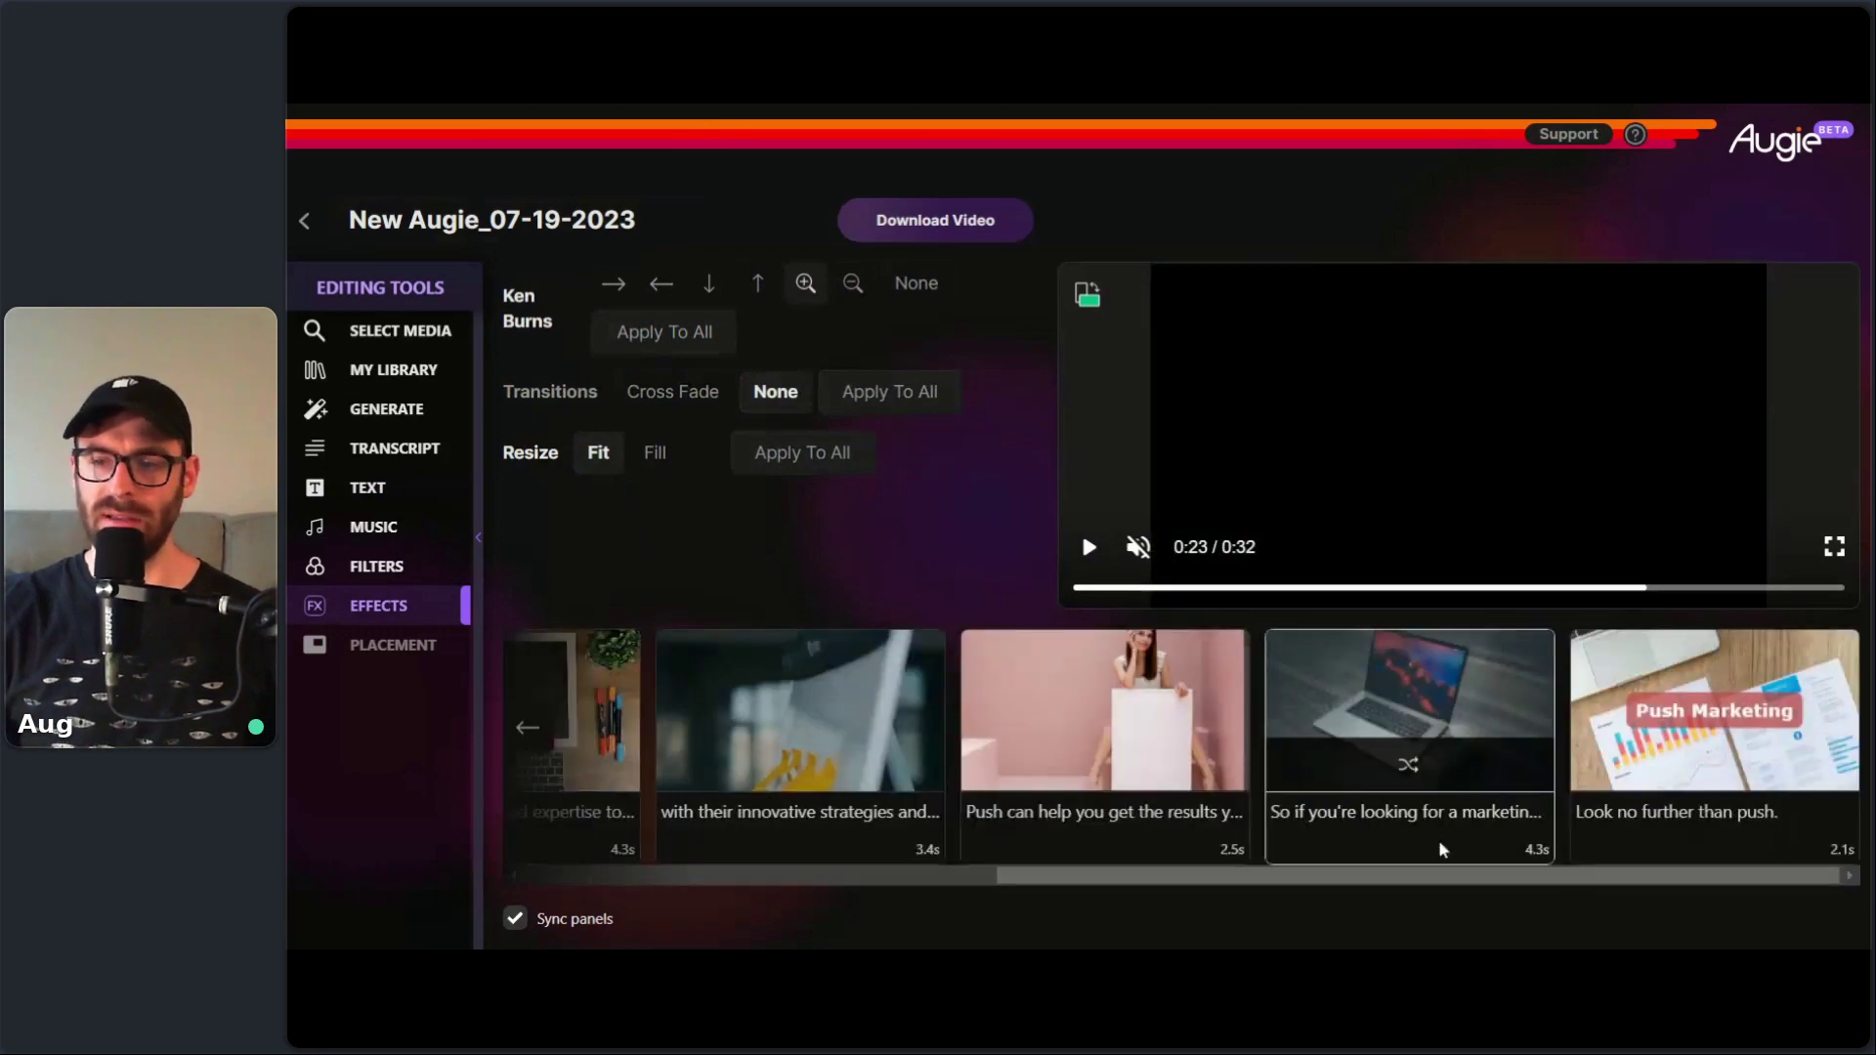
click(596, 453)
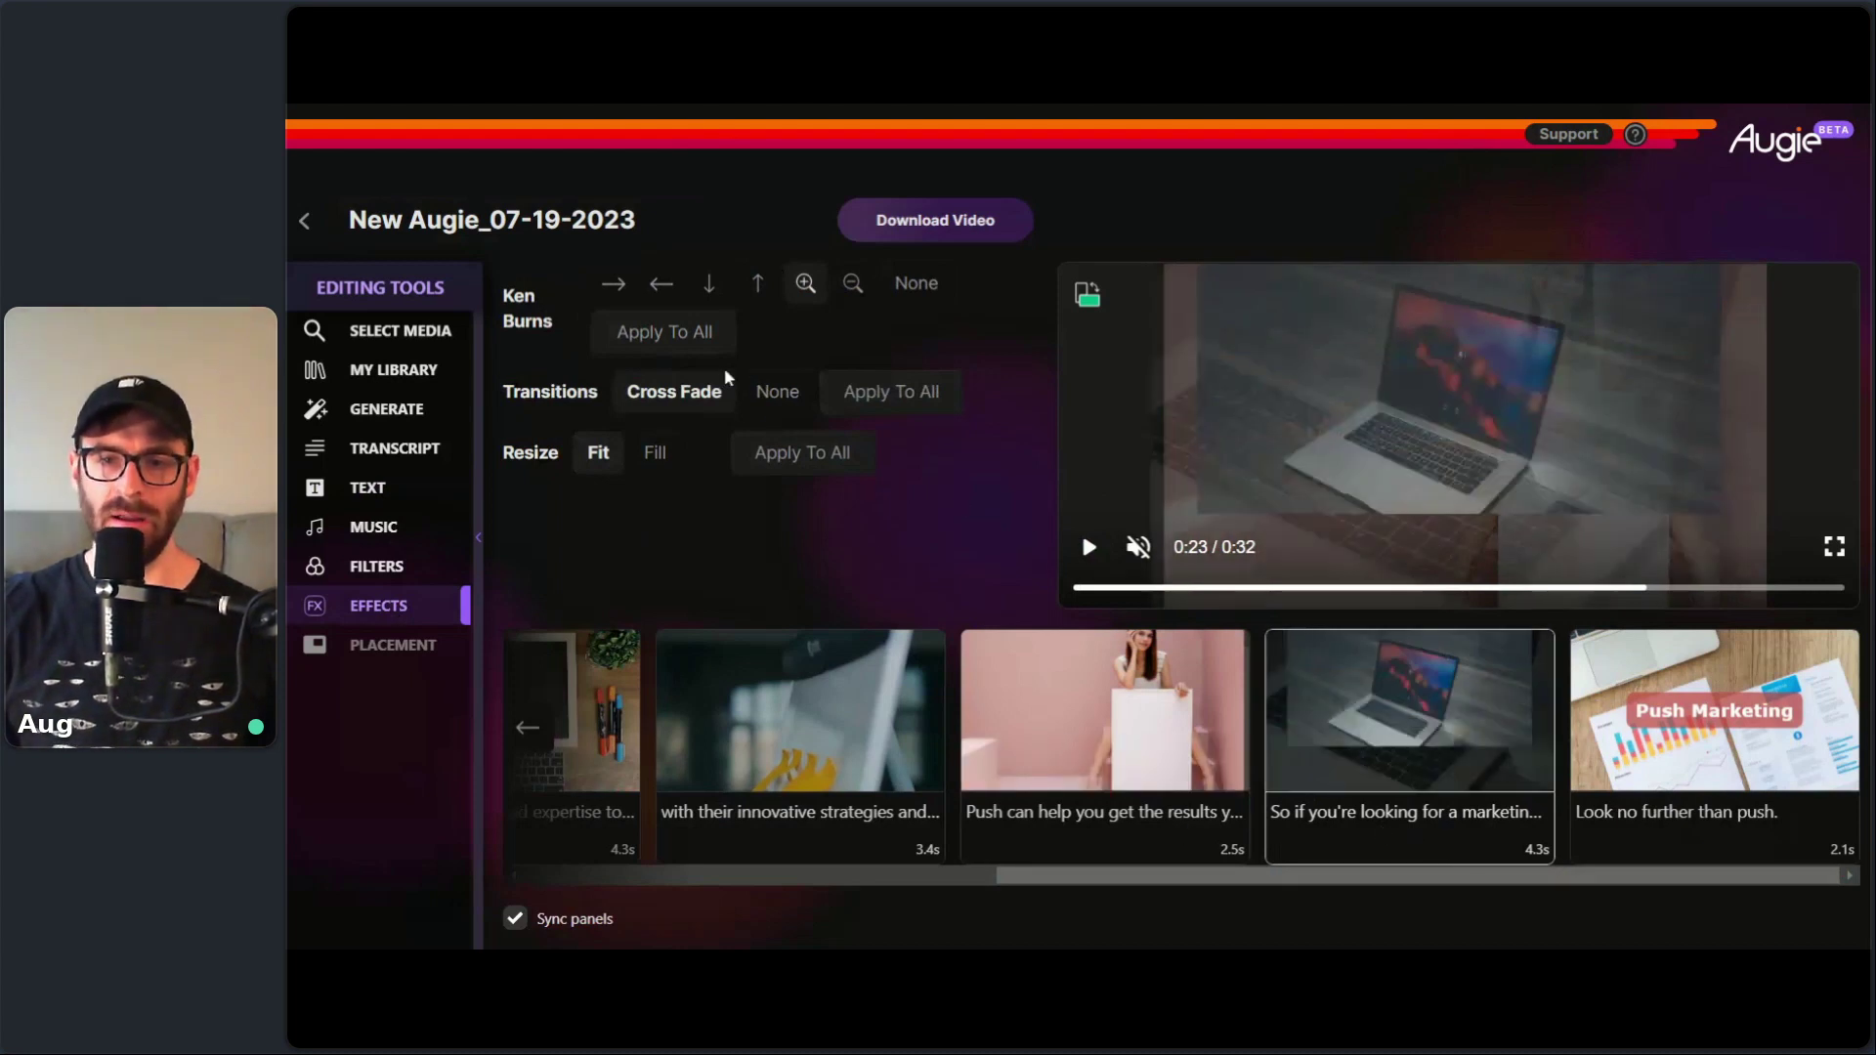
click(779, 393)
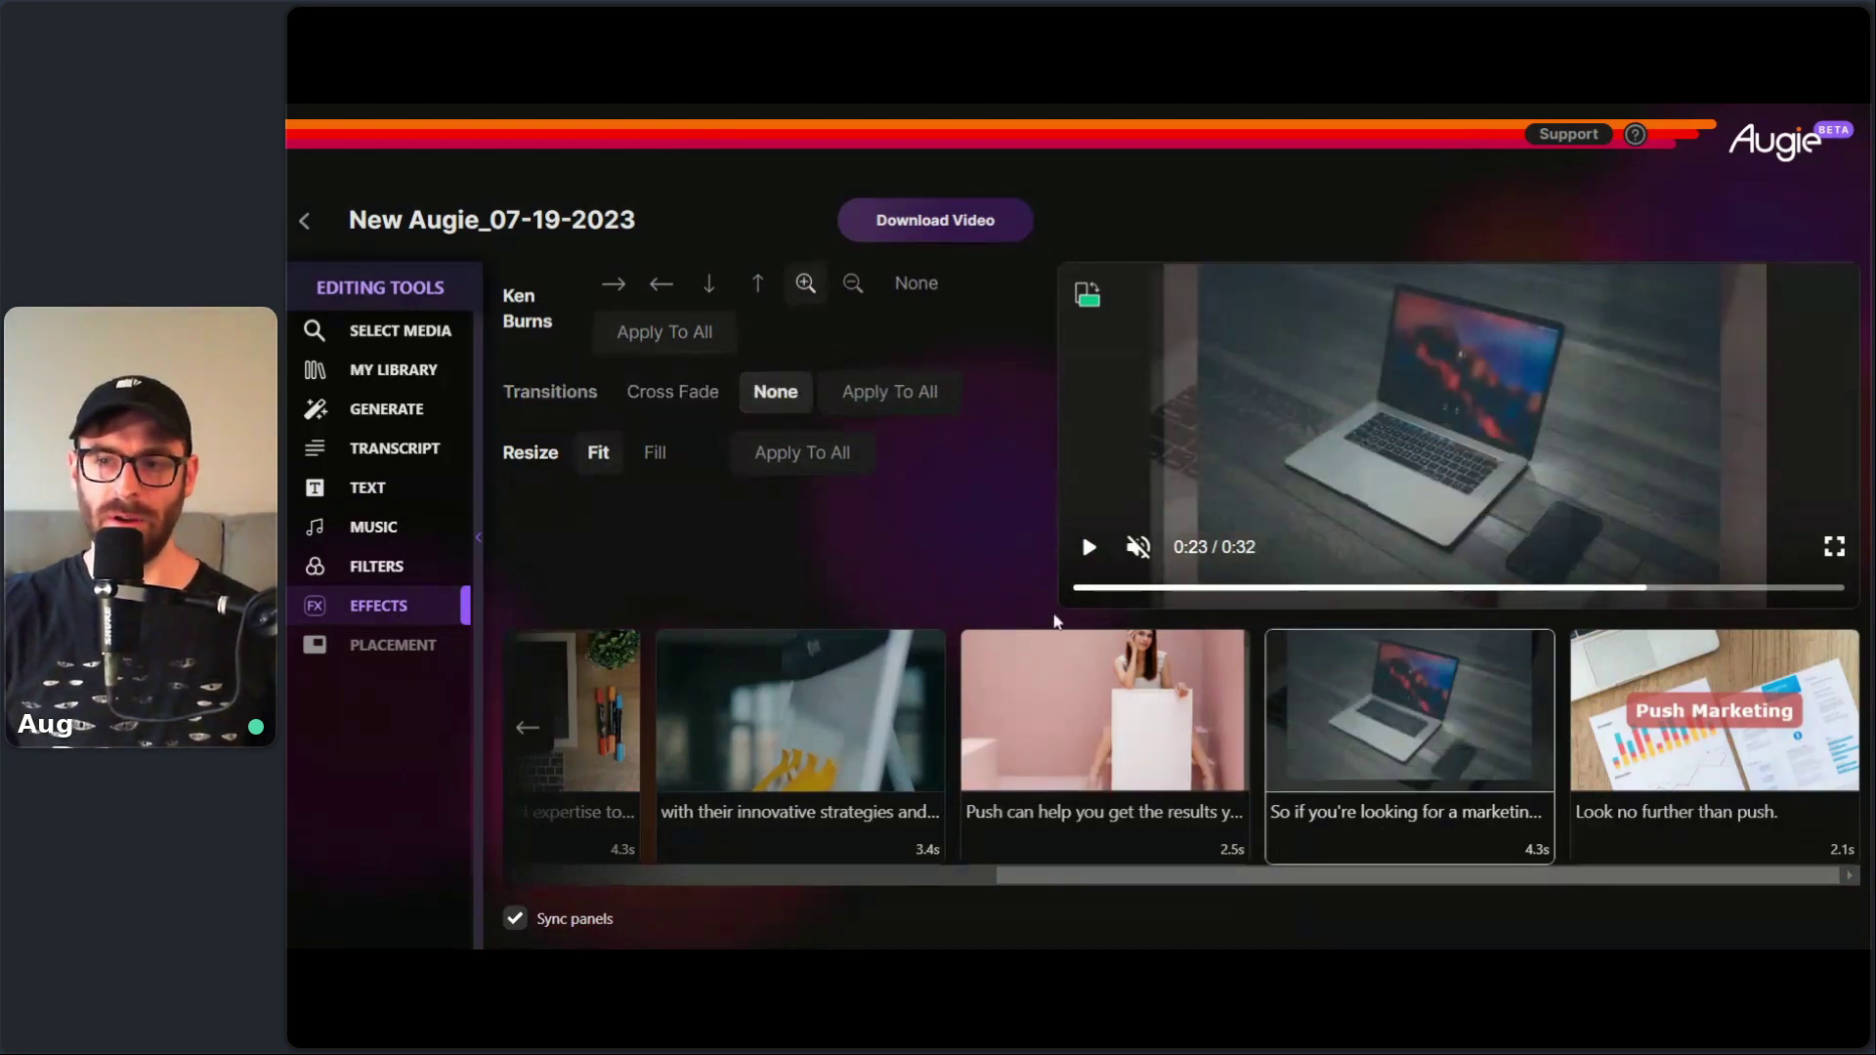
click(1089, 547)
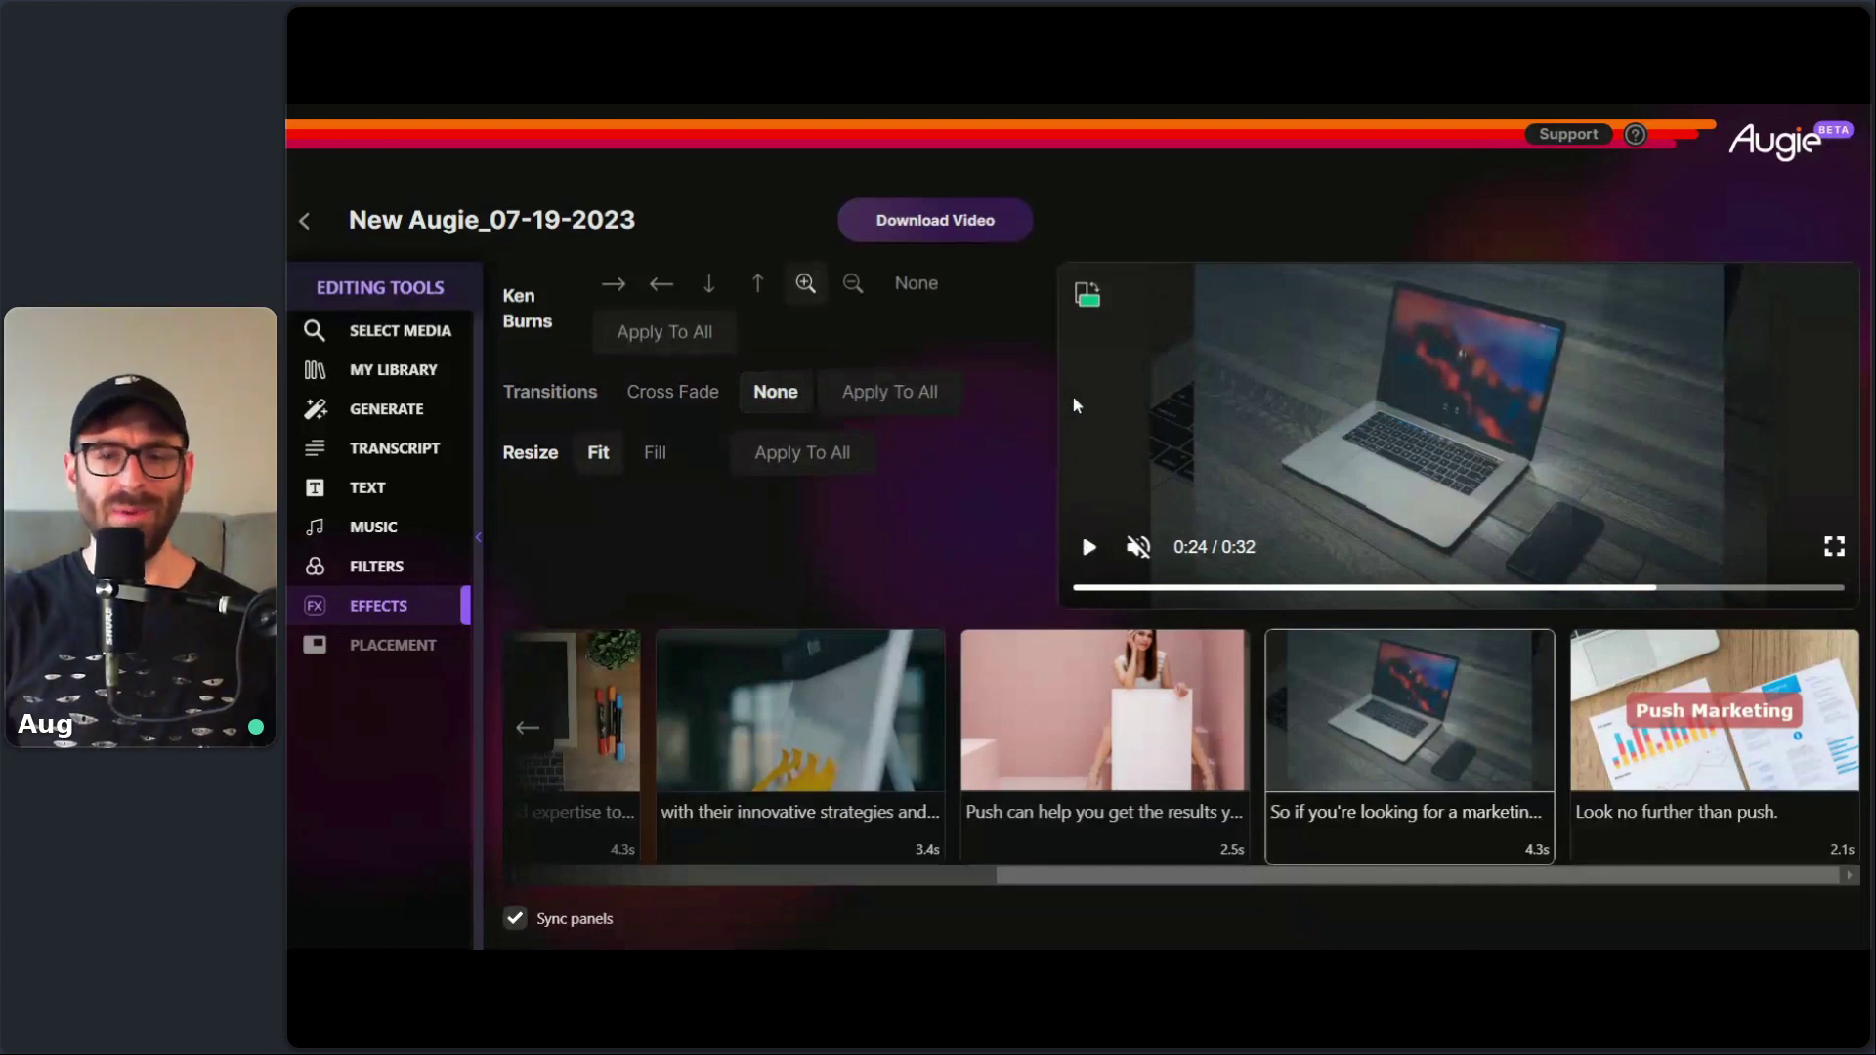
click(1300, 807)
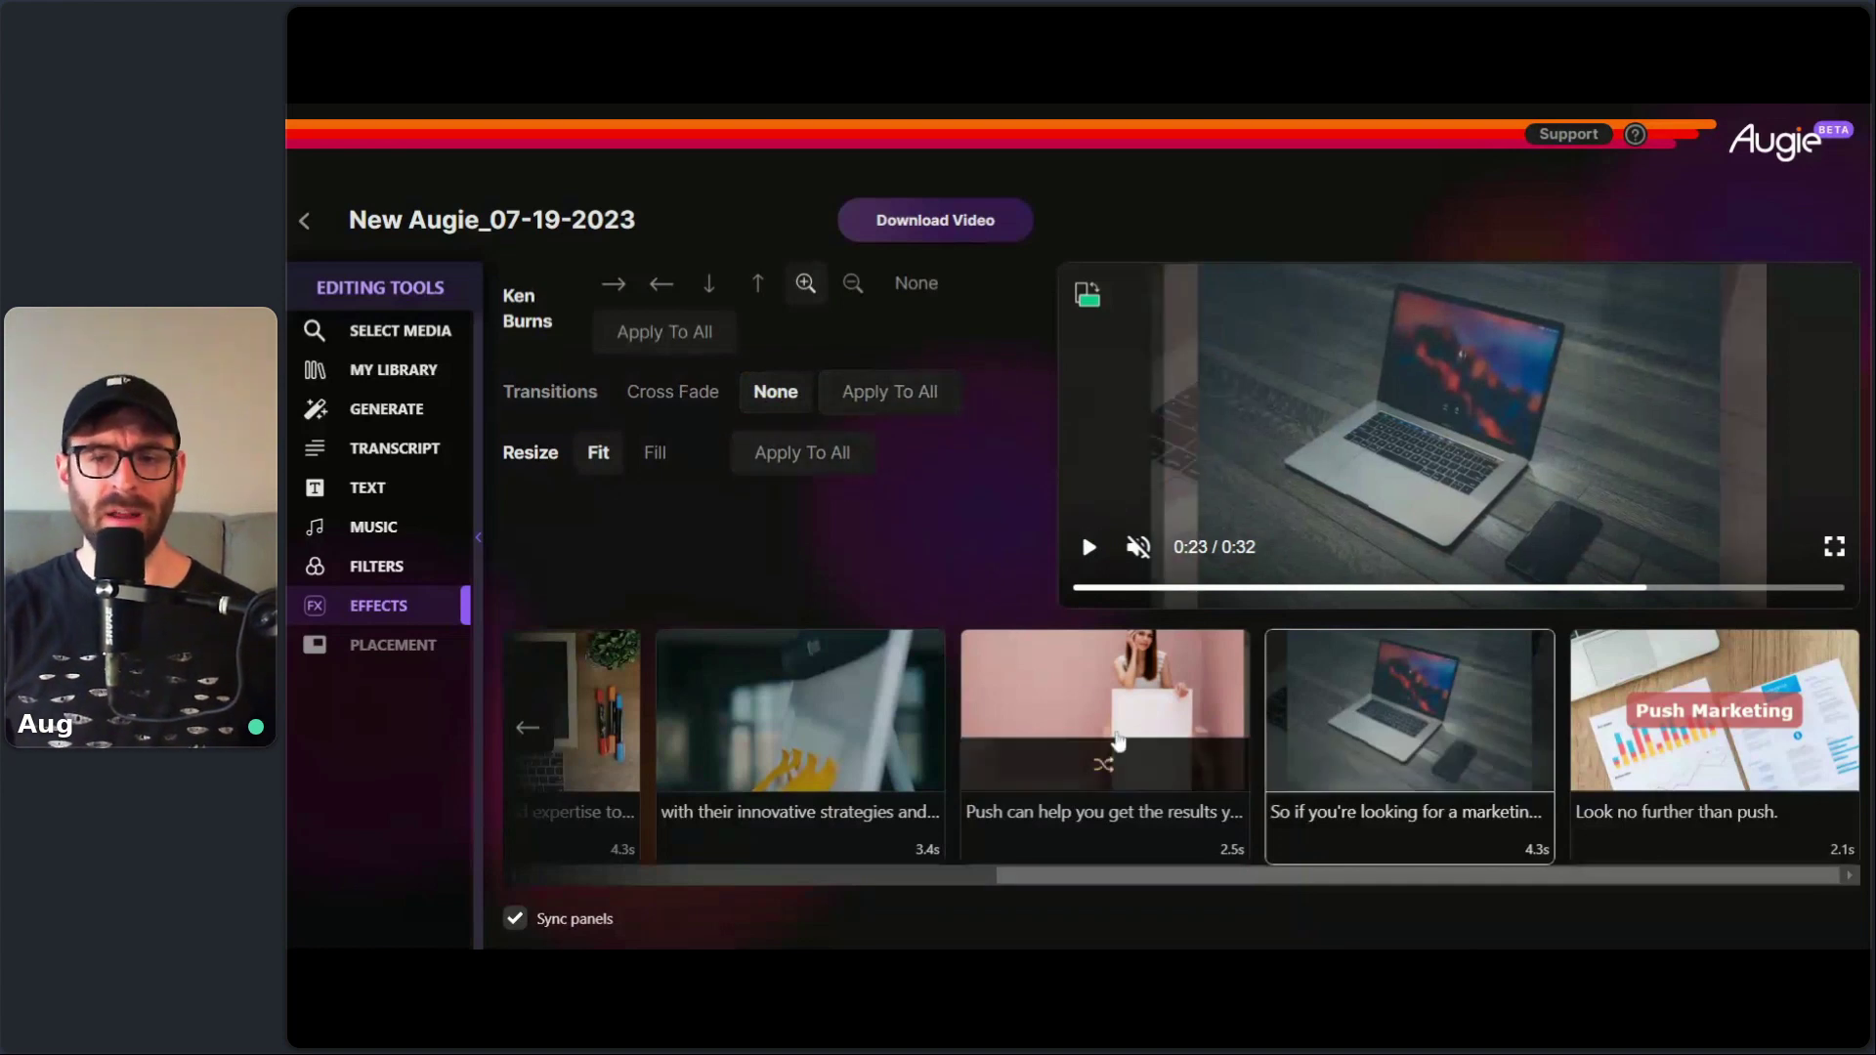
click(657, 455)
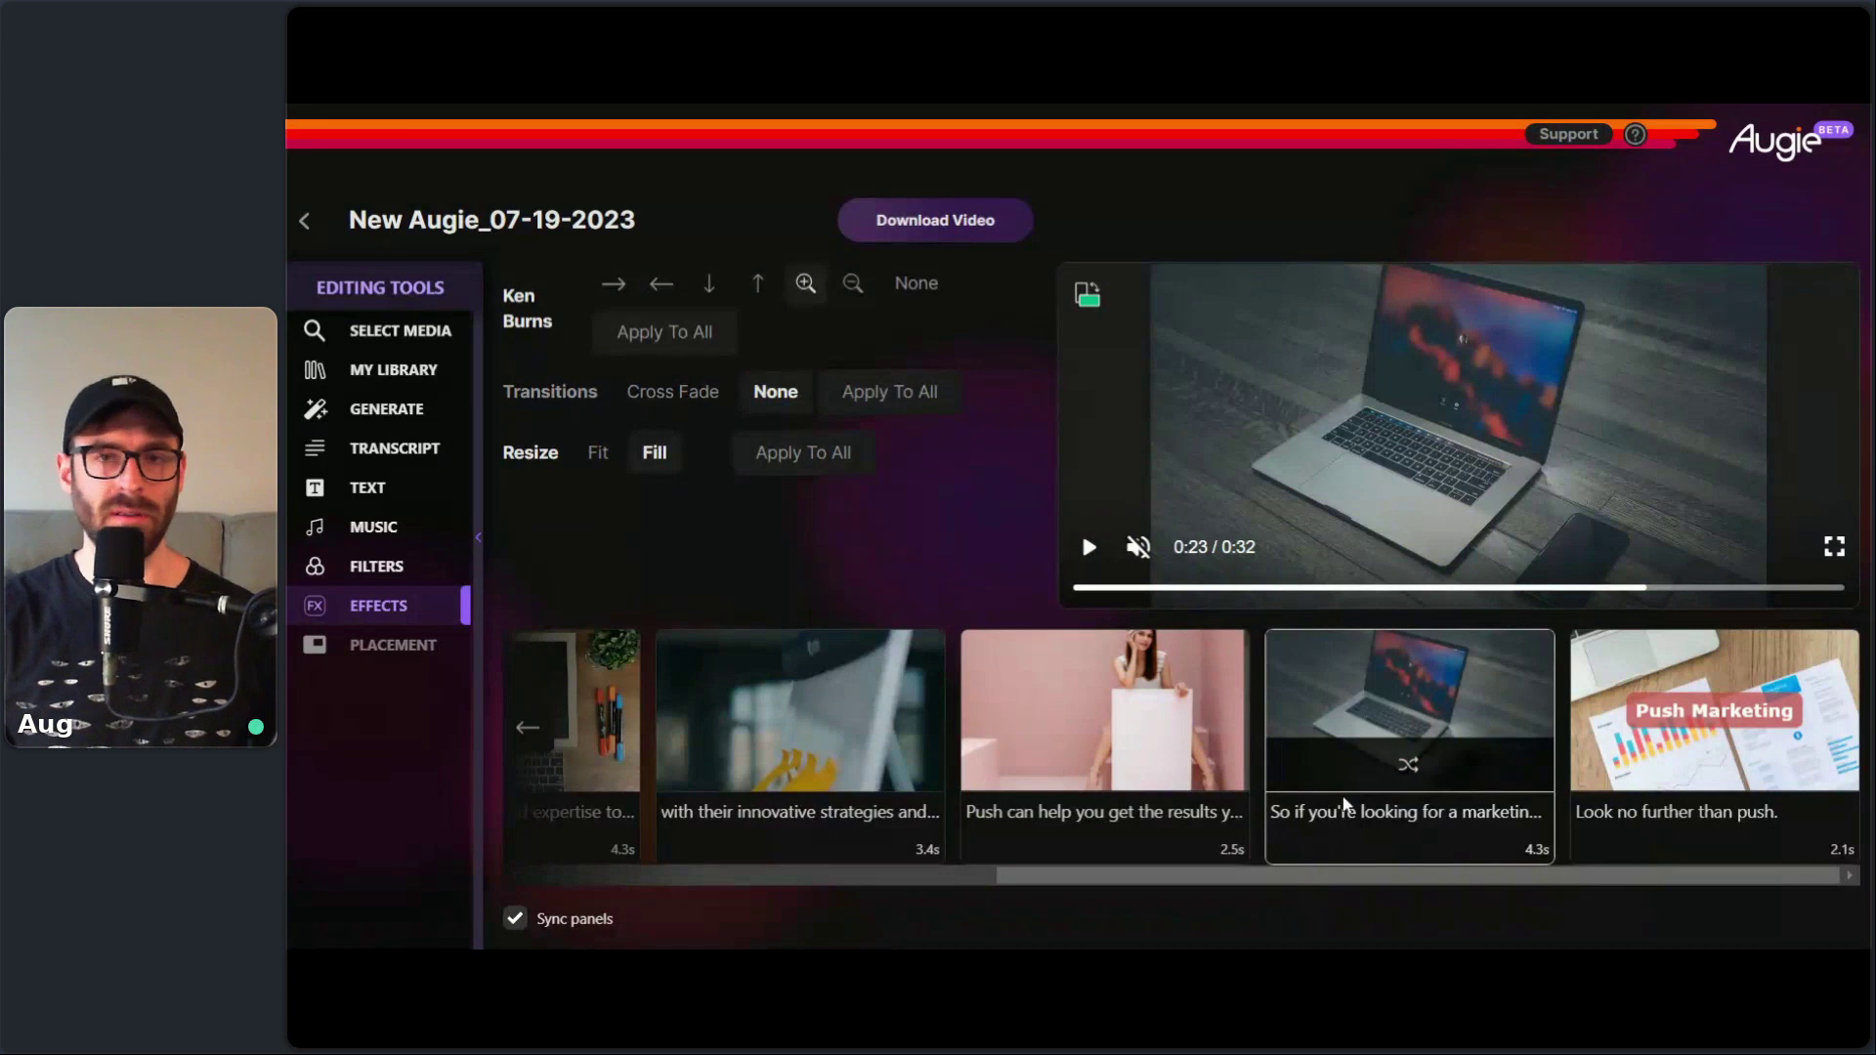
- Apply the Fill resize setting of the first shot, "Push is a marketing agency...", to all shots
drag(1428, 875, 699, 869)
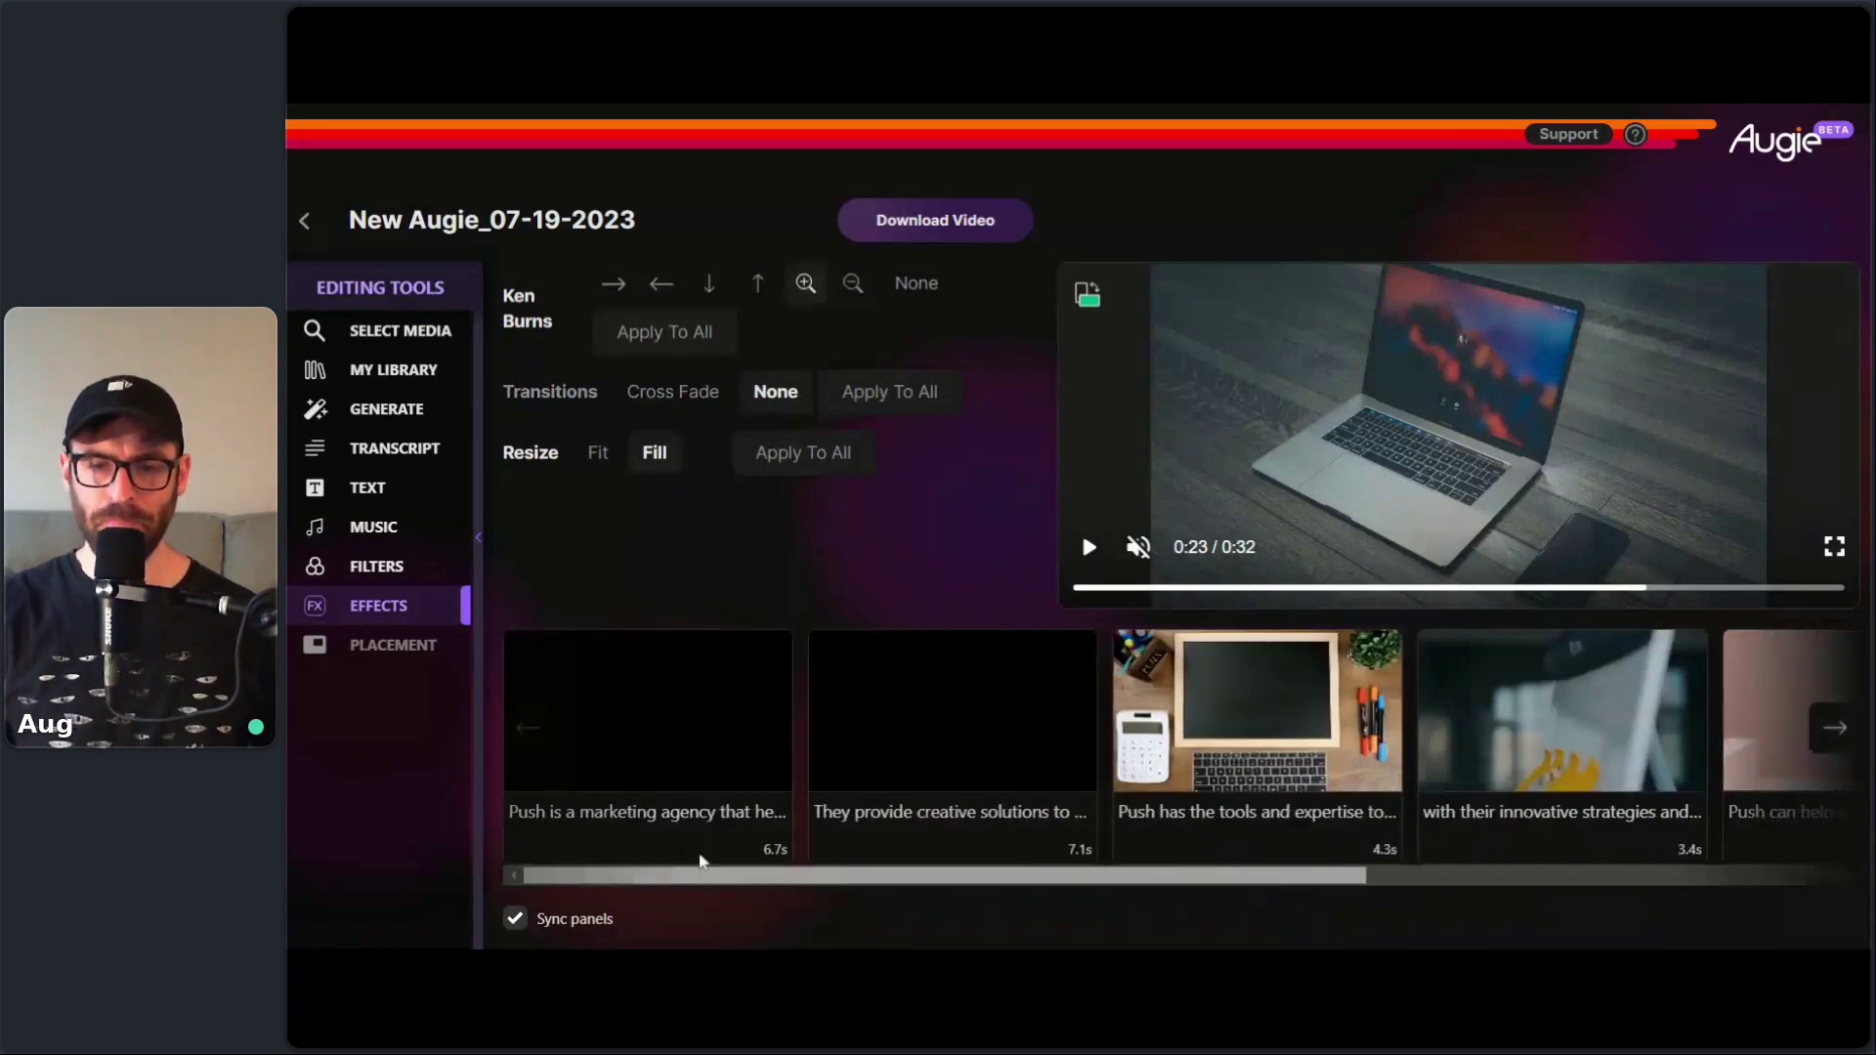
click(685, 772)
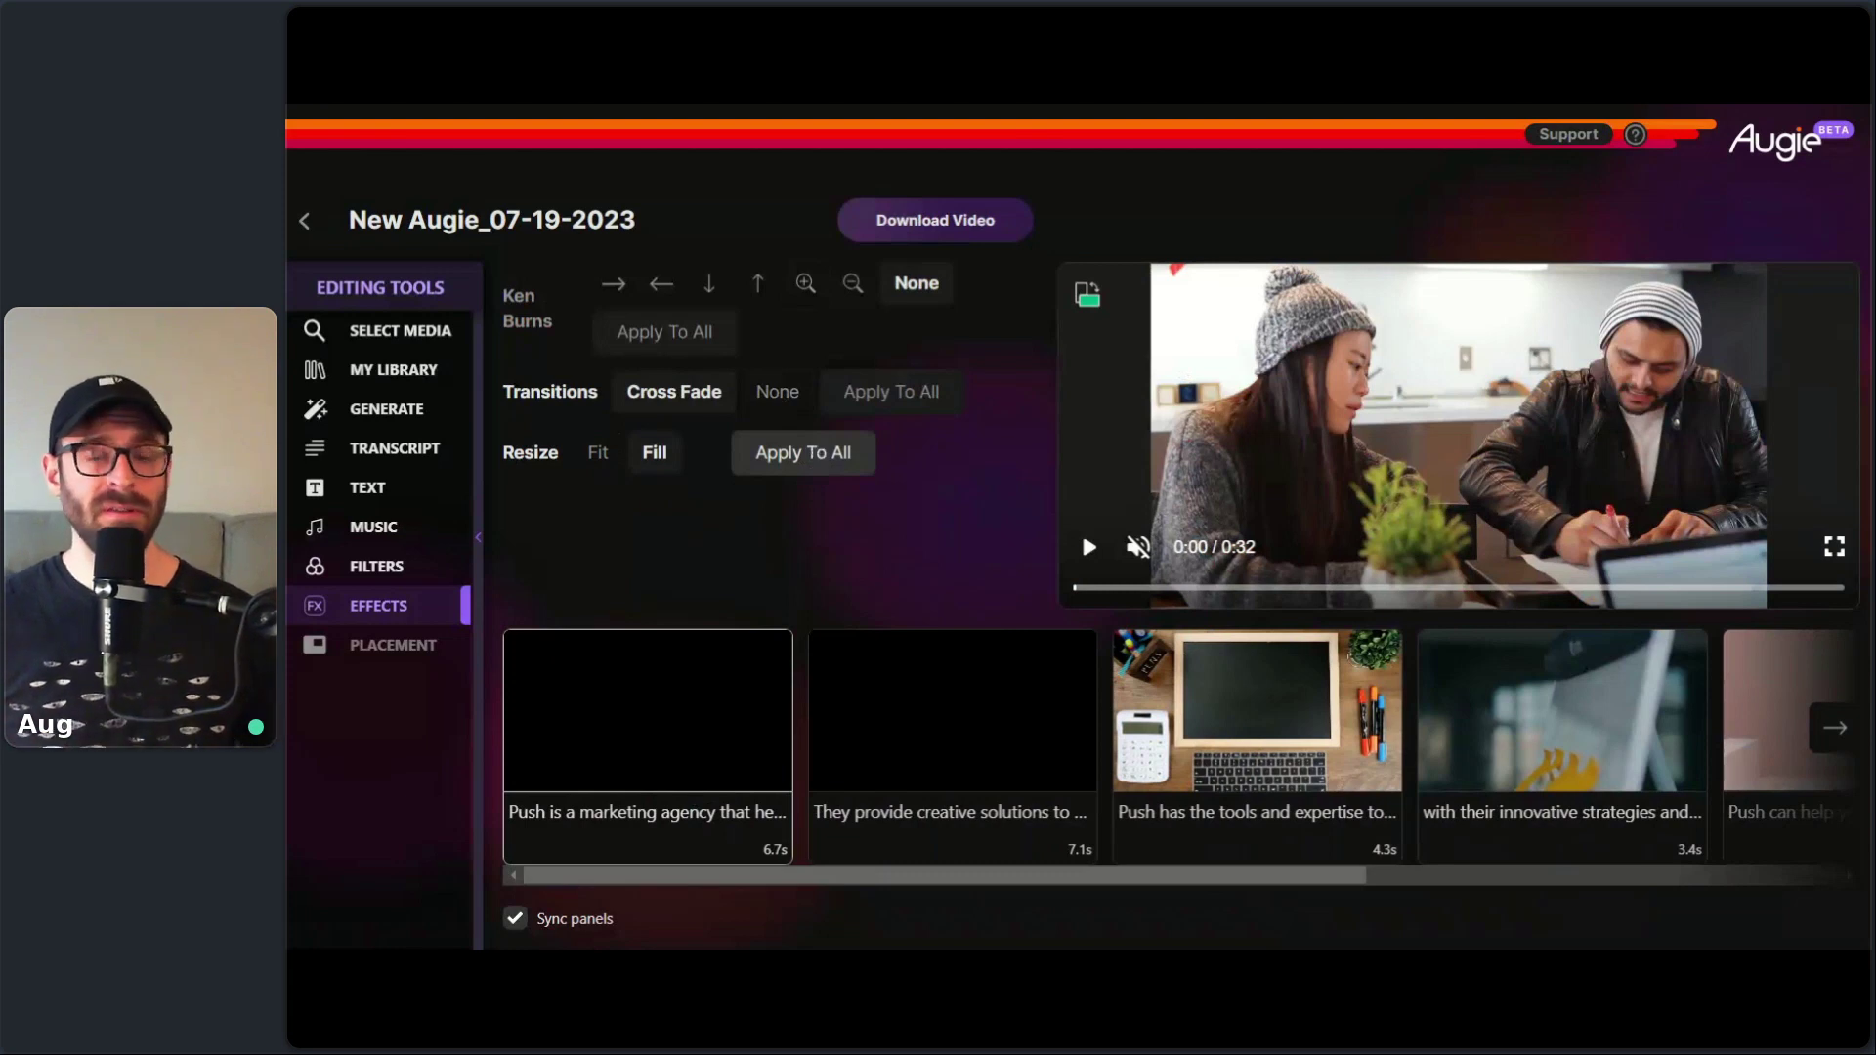
click(843, 455)
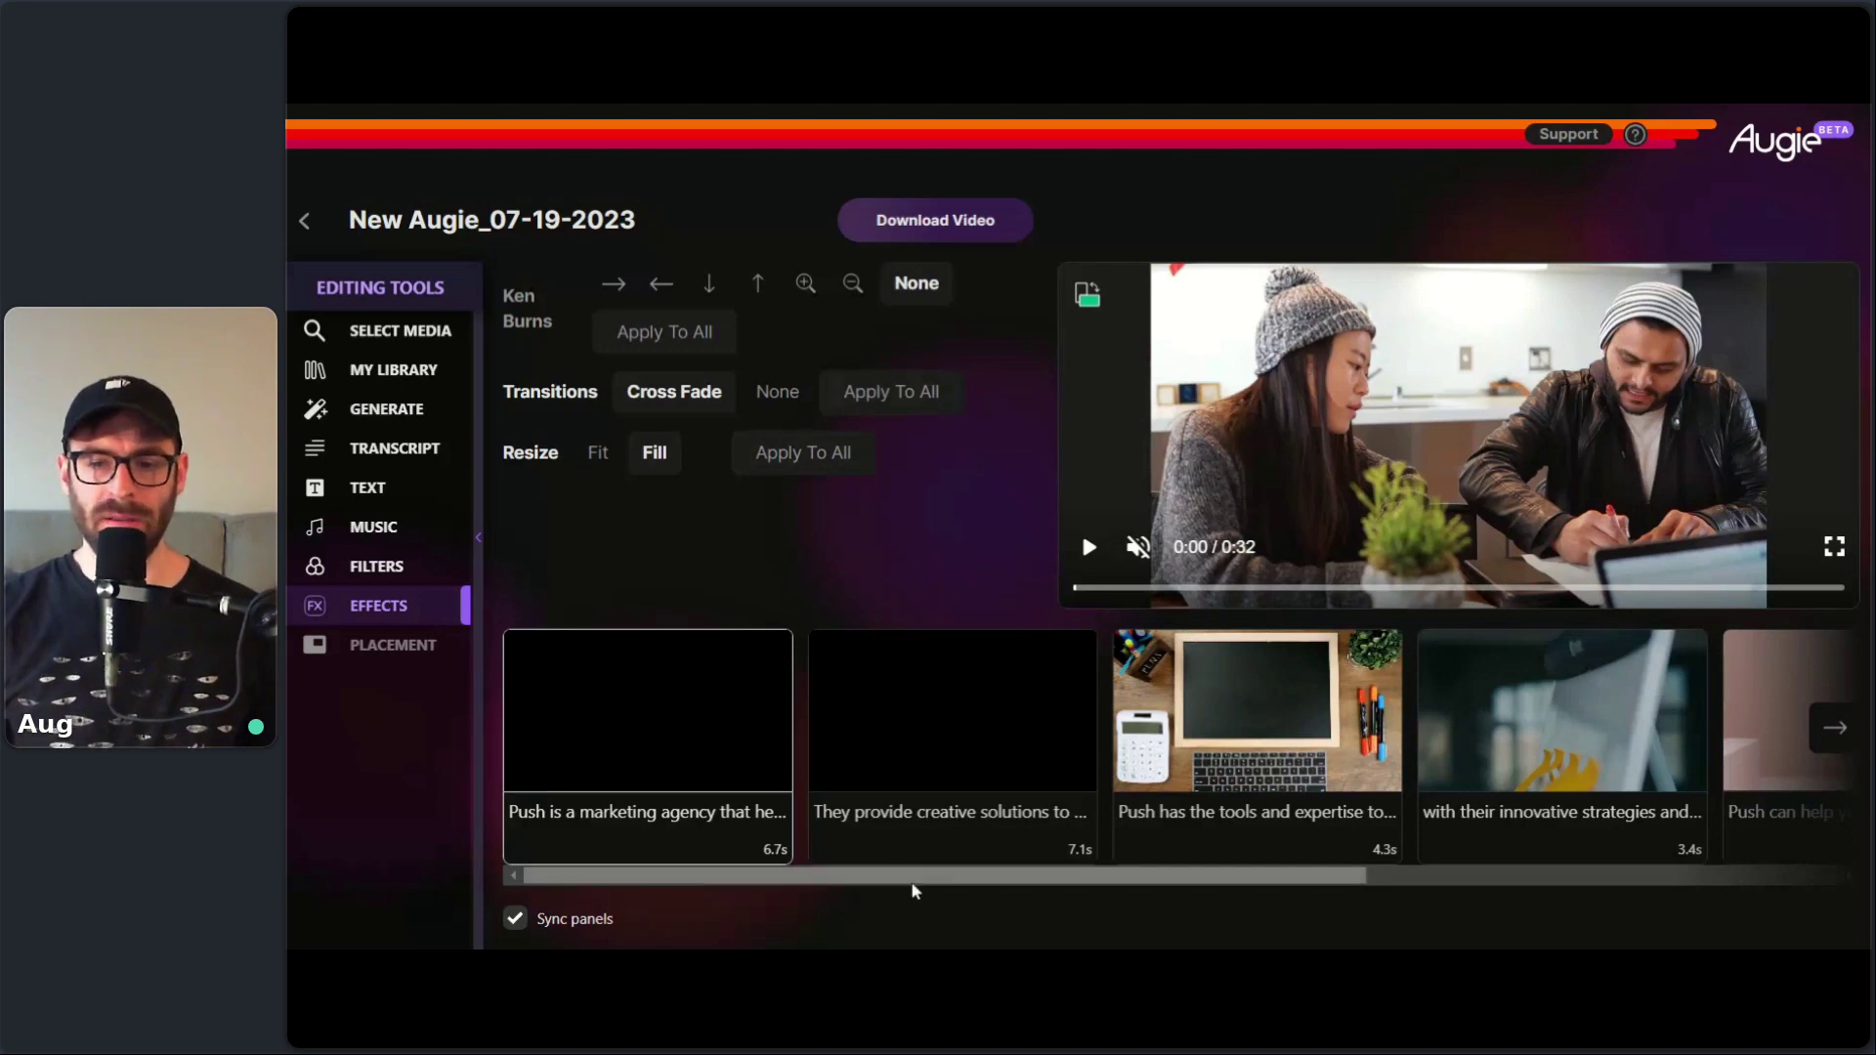
- Apply the black-and-white filter to the chalkboard shot "Push has the tools and expertise to..."
scroll(919, 879, right, 3)
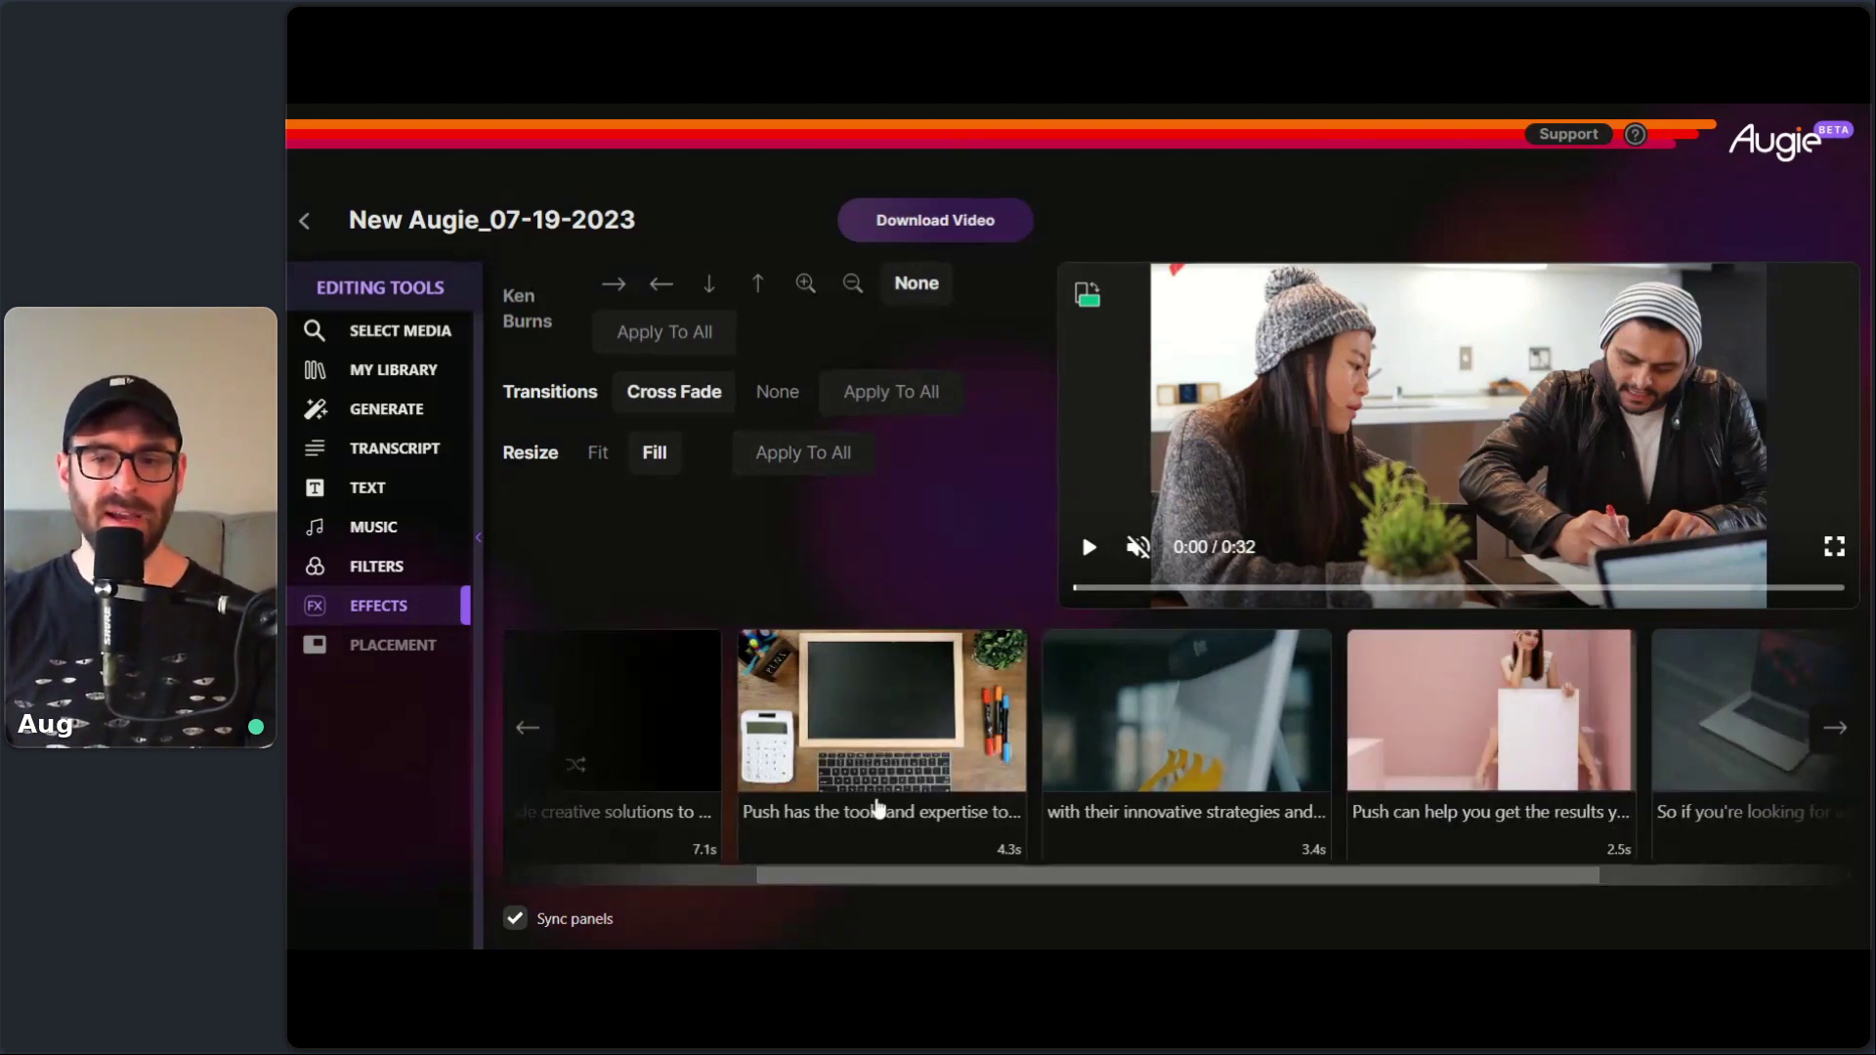
click(387, 580)
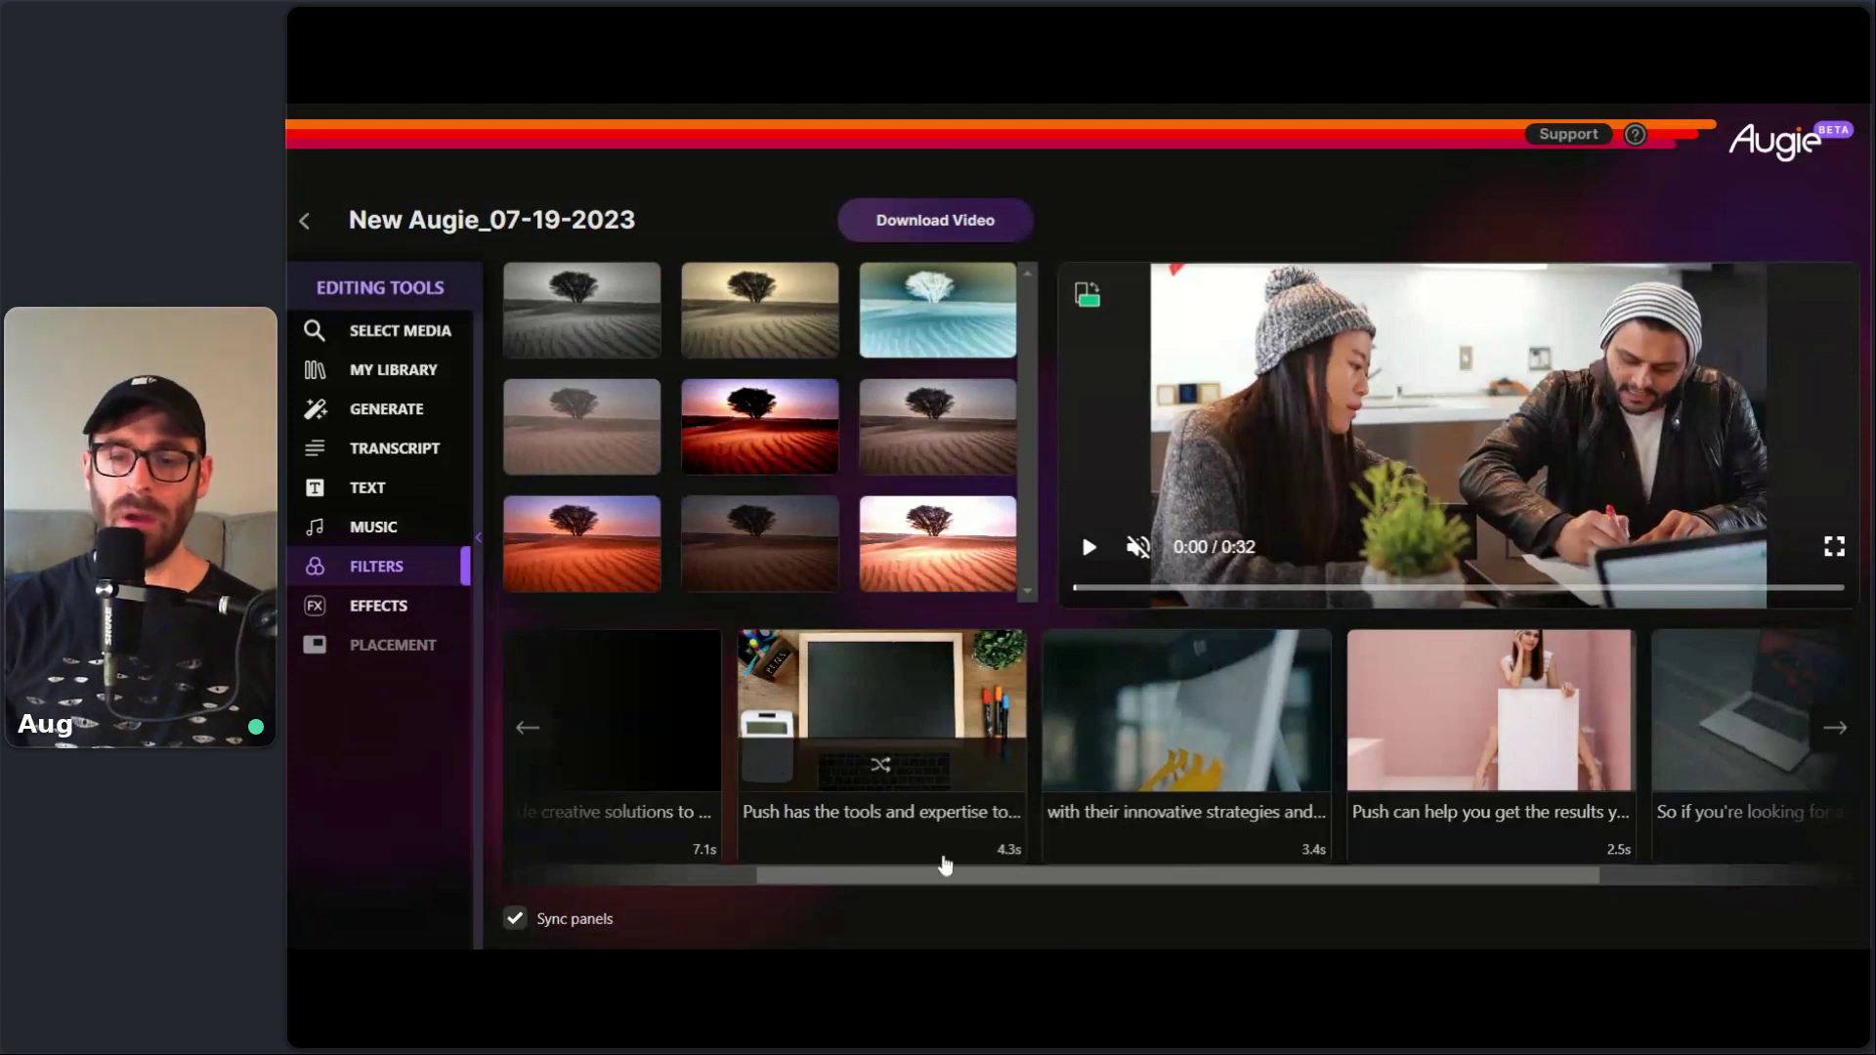
drag(942, 875, 908, 892)
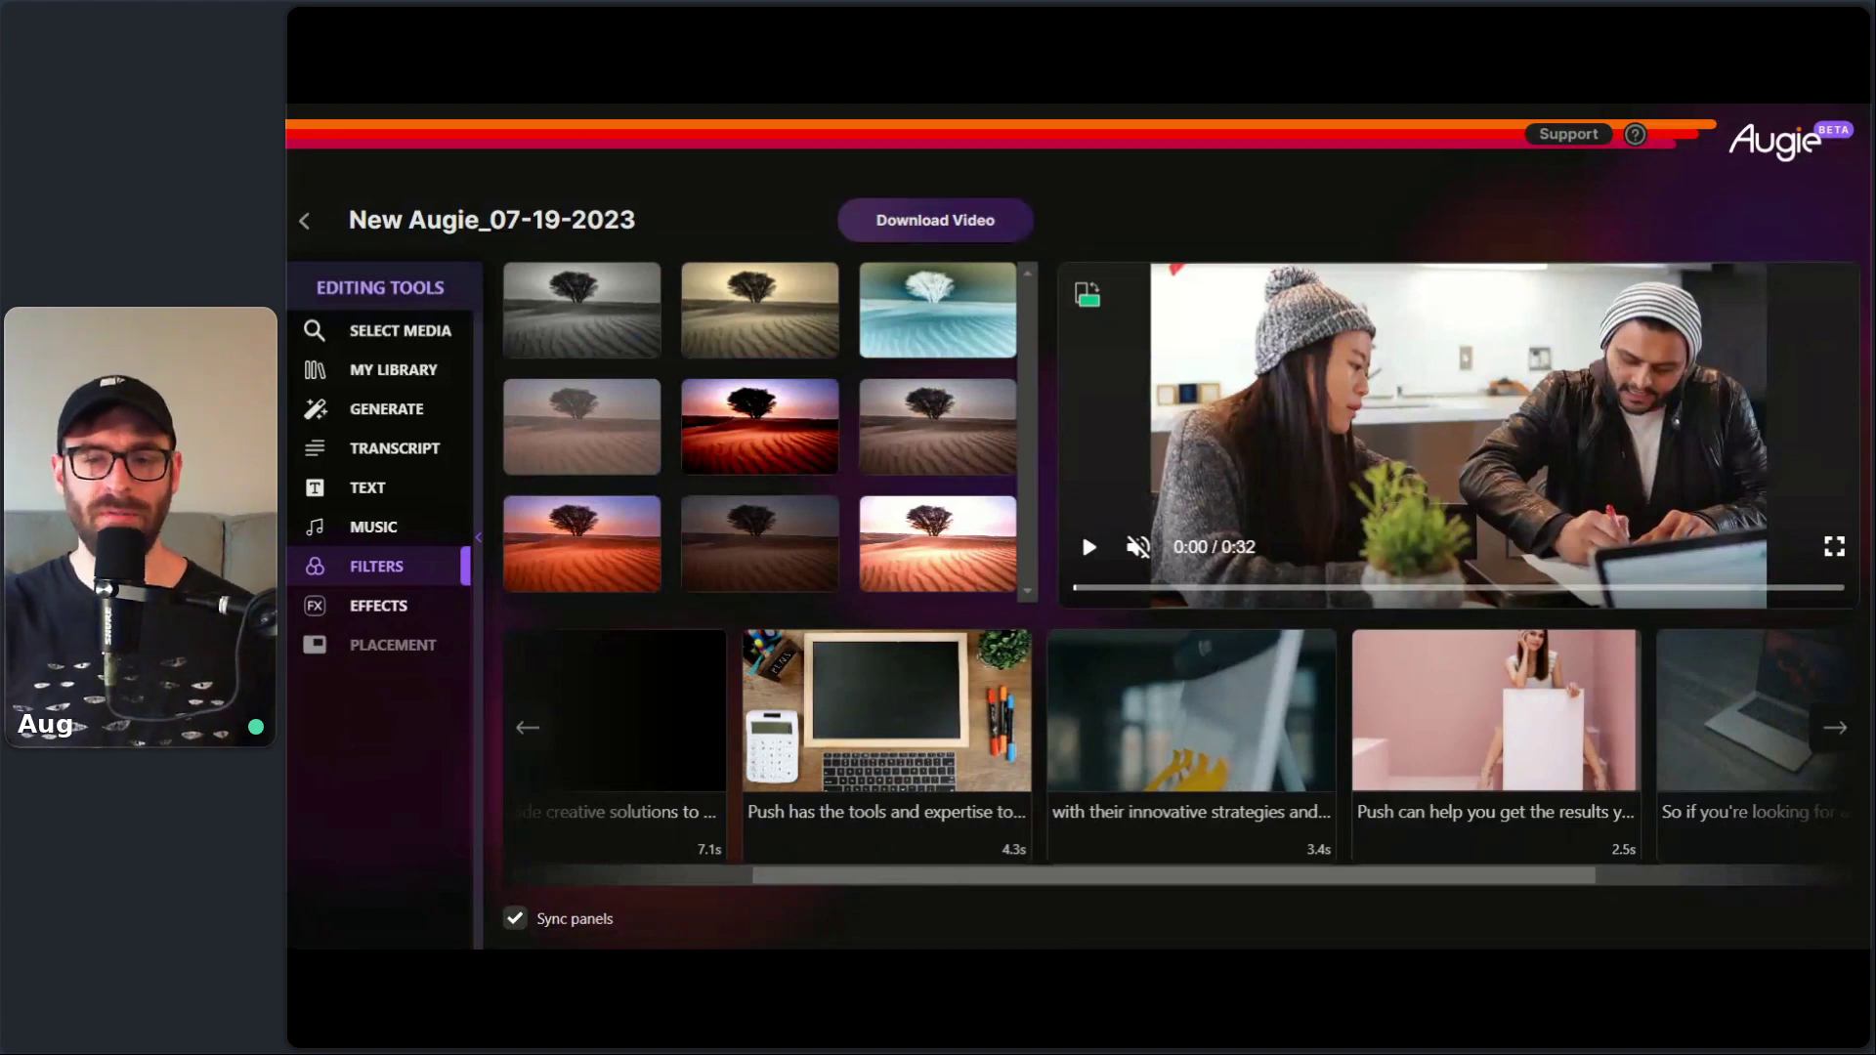
drag(1177, 873, 1202, 884)
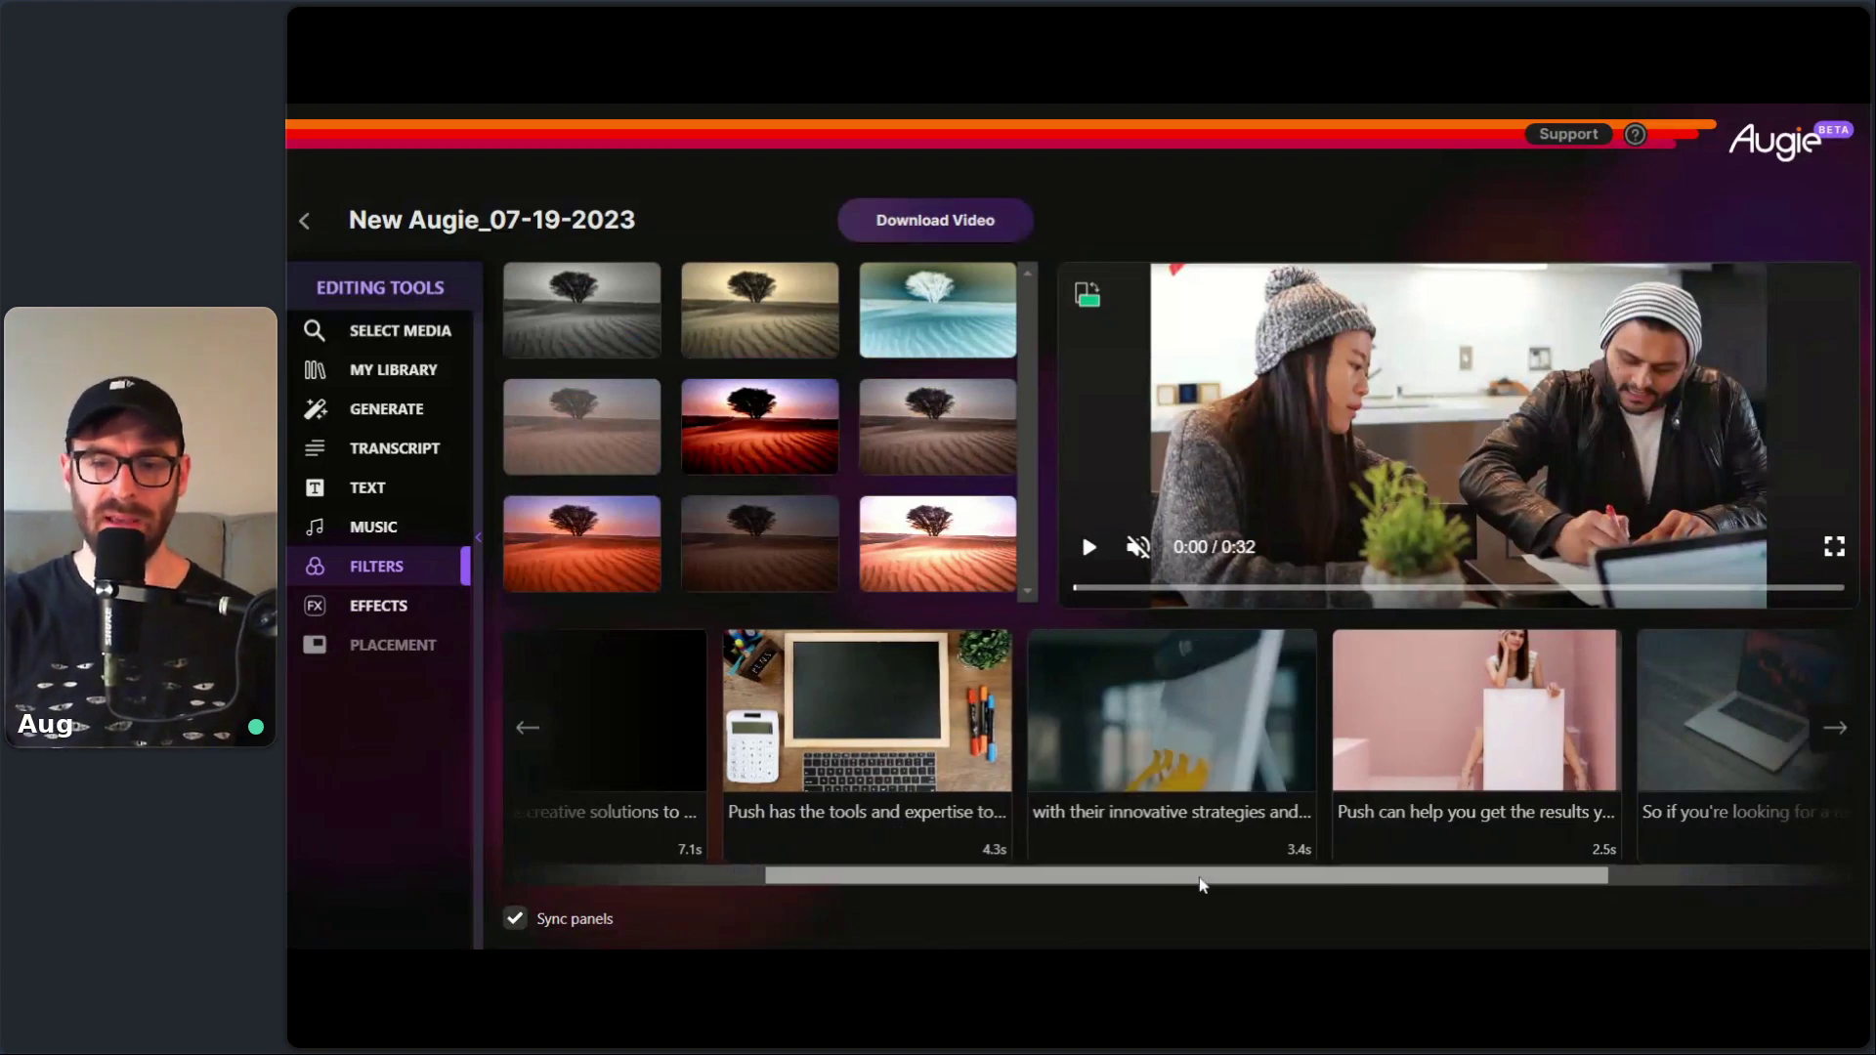
click(839, 742)
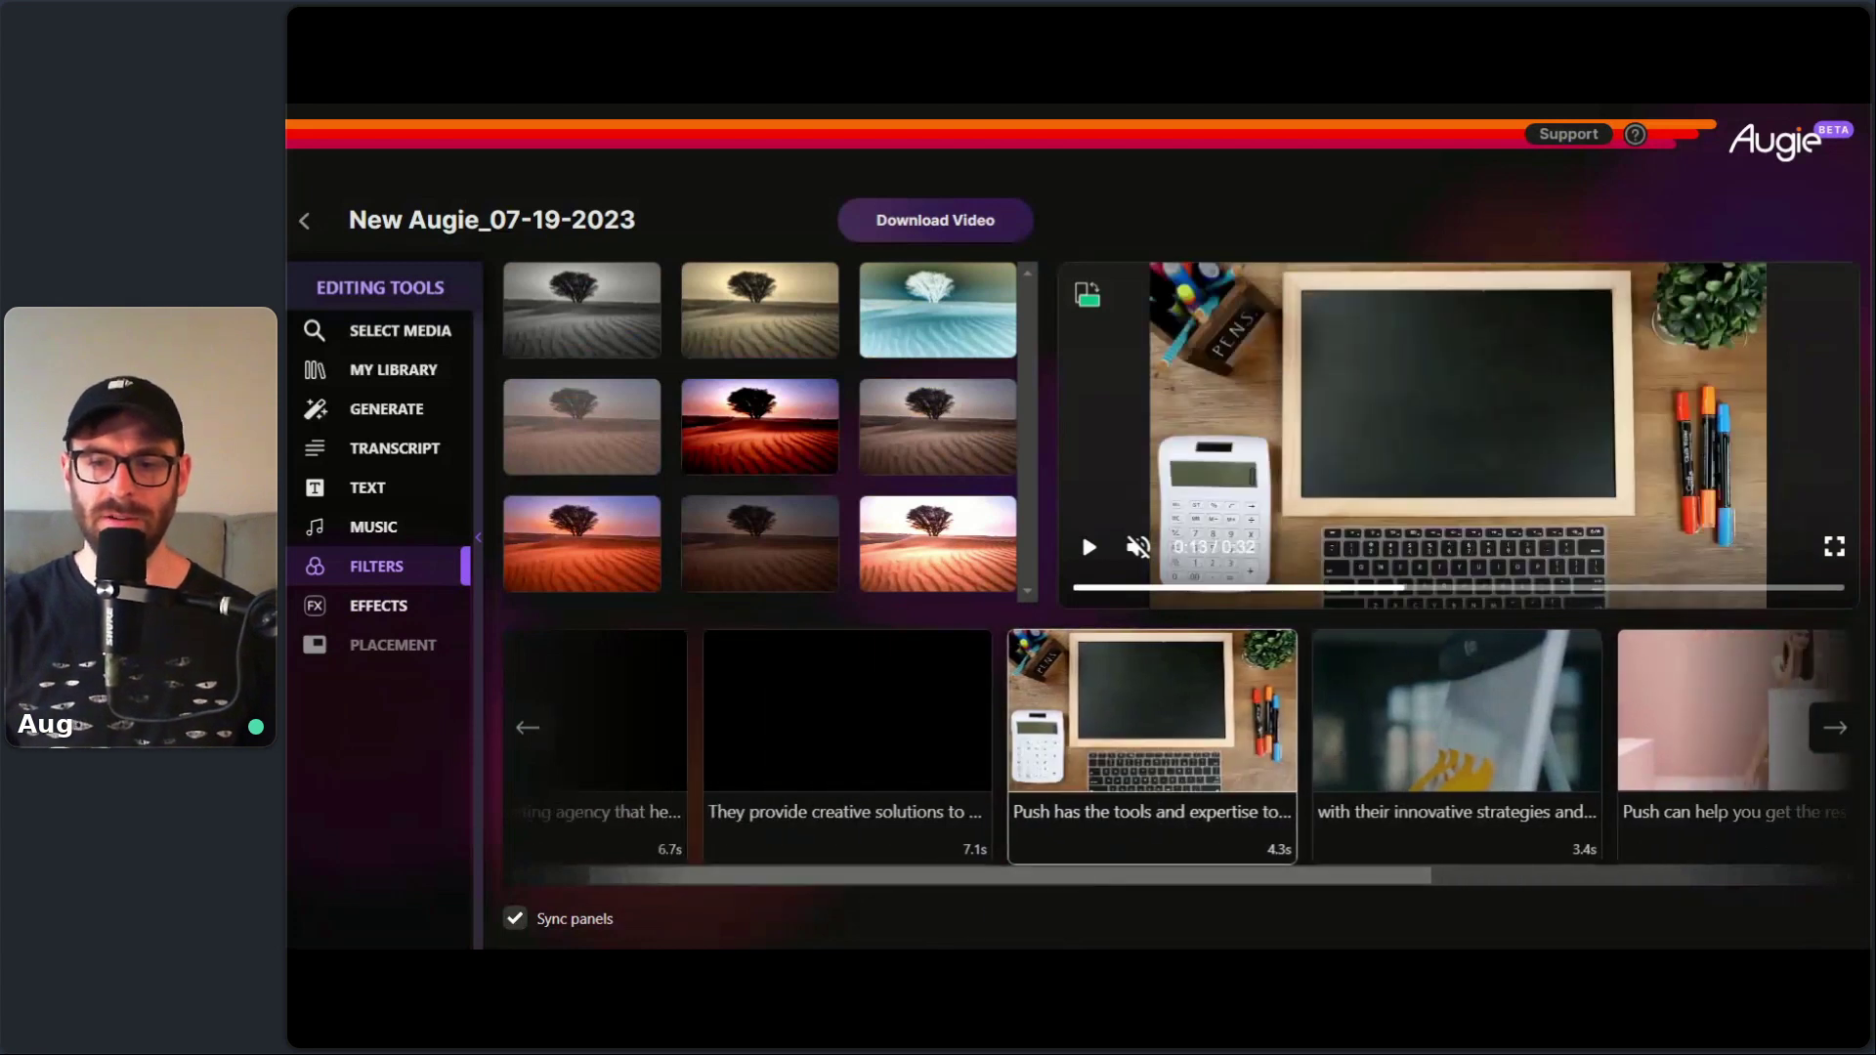
click(616, 324)
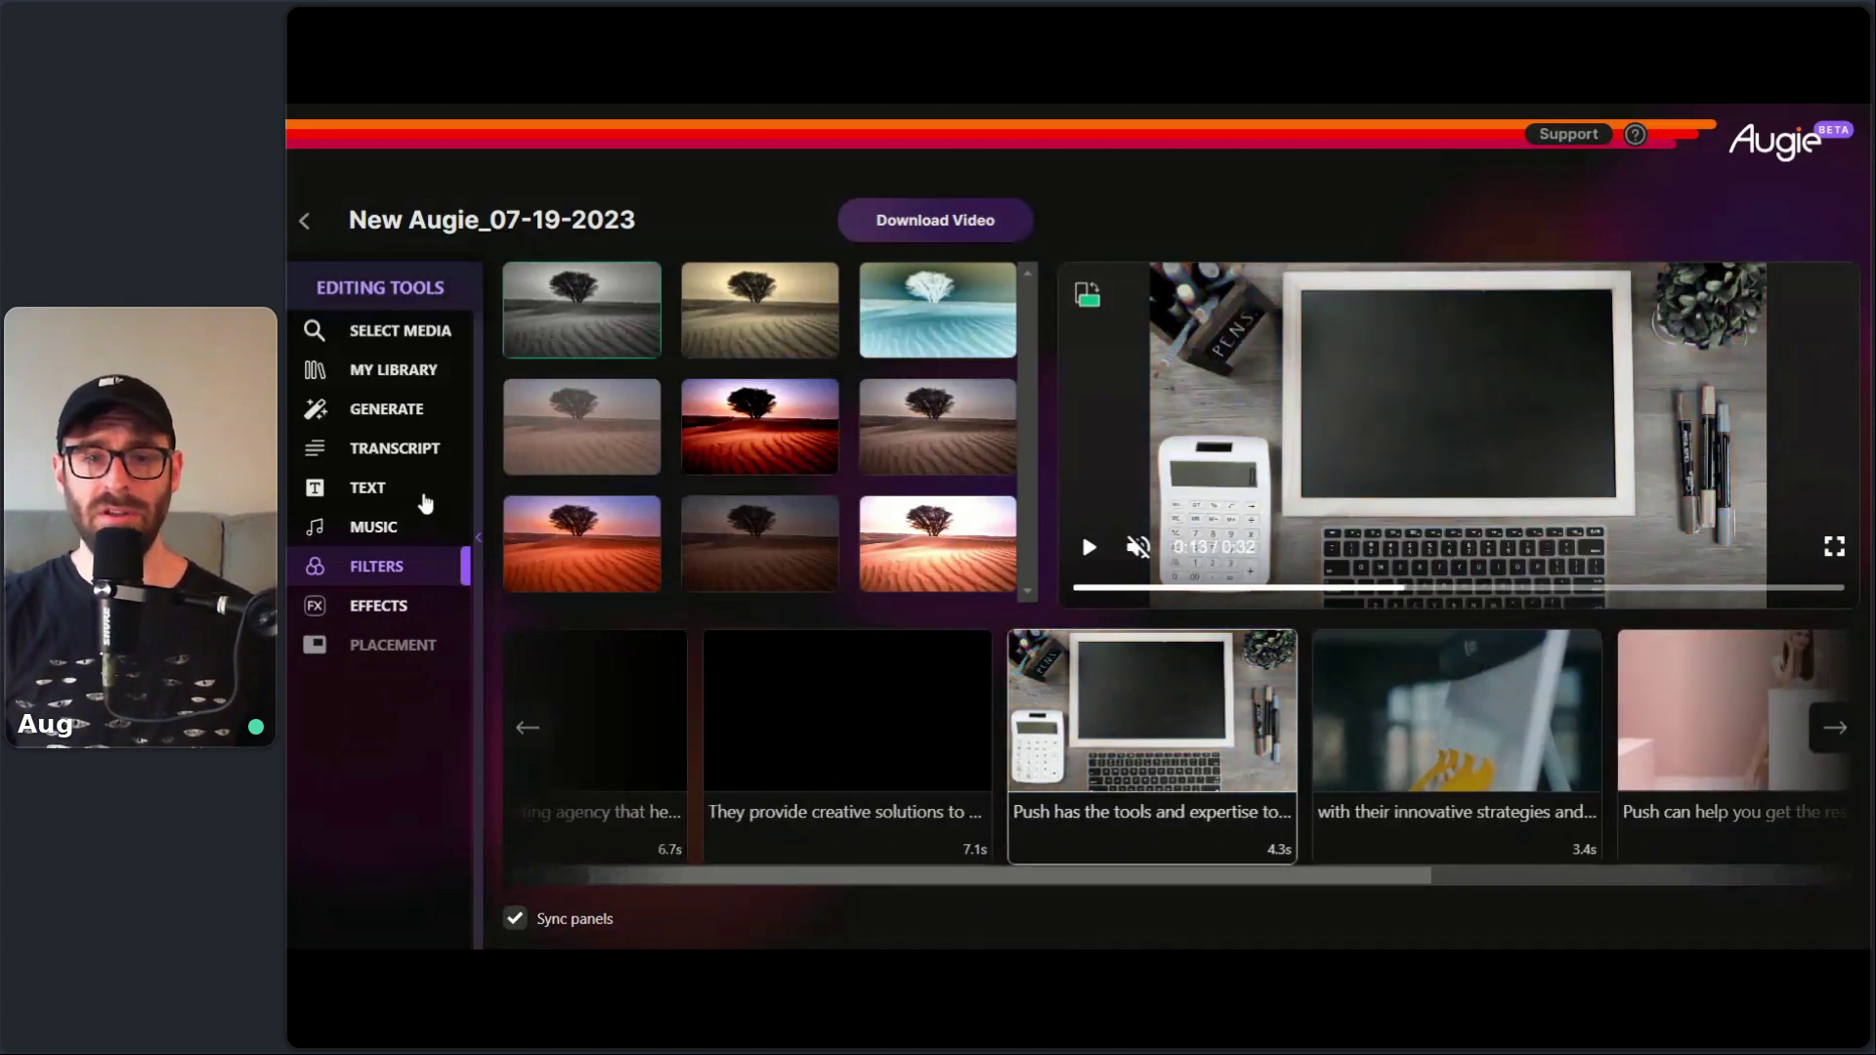
- Add a text overlay reading "Marketing" to the chalkboard shot
click(425, 501)
click(897, 283)
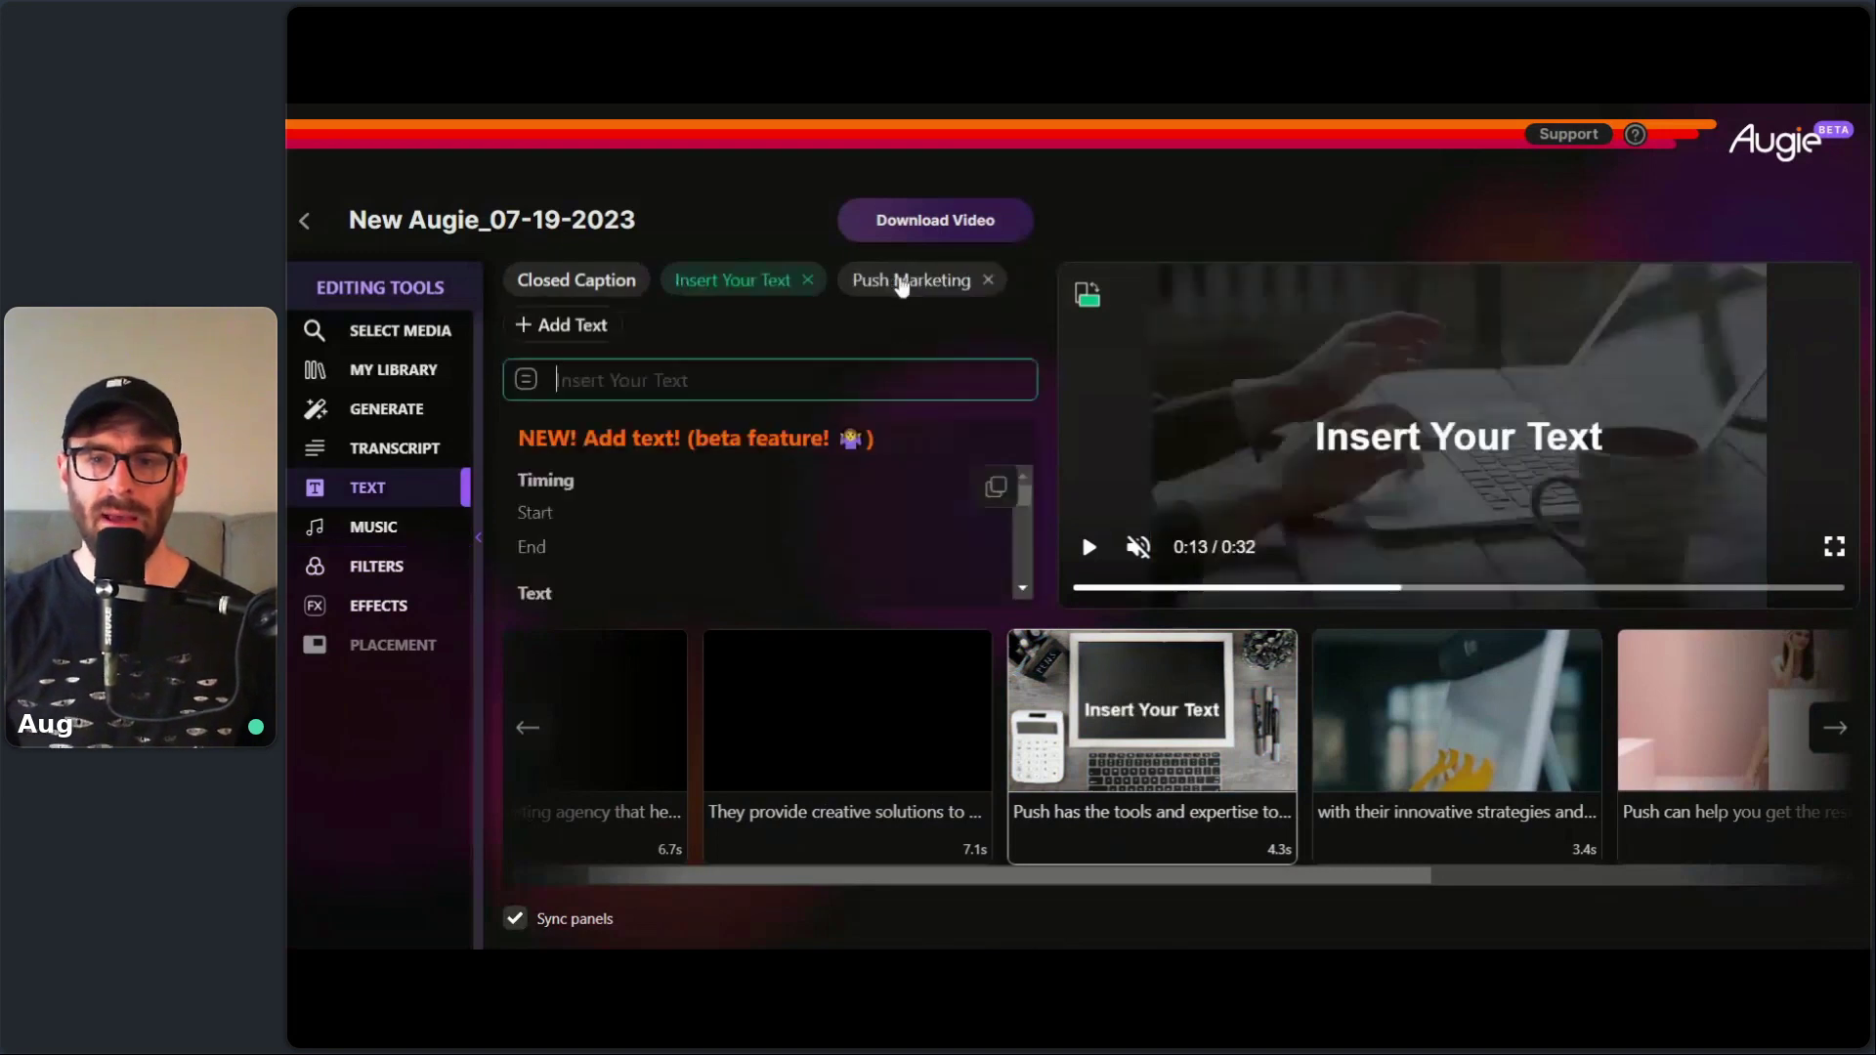
click(1110, 831)
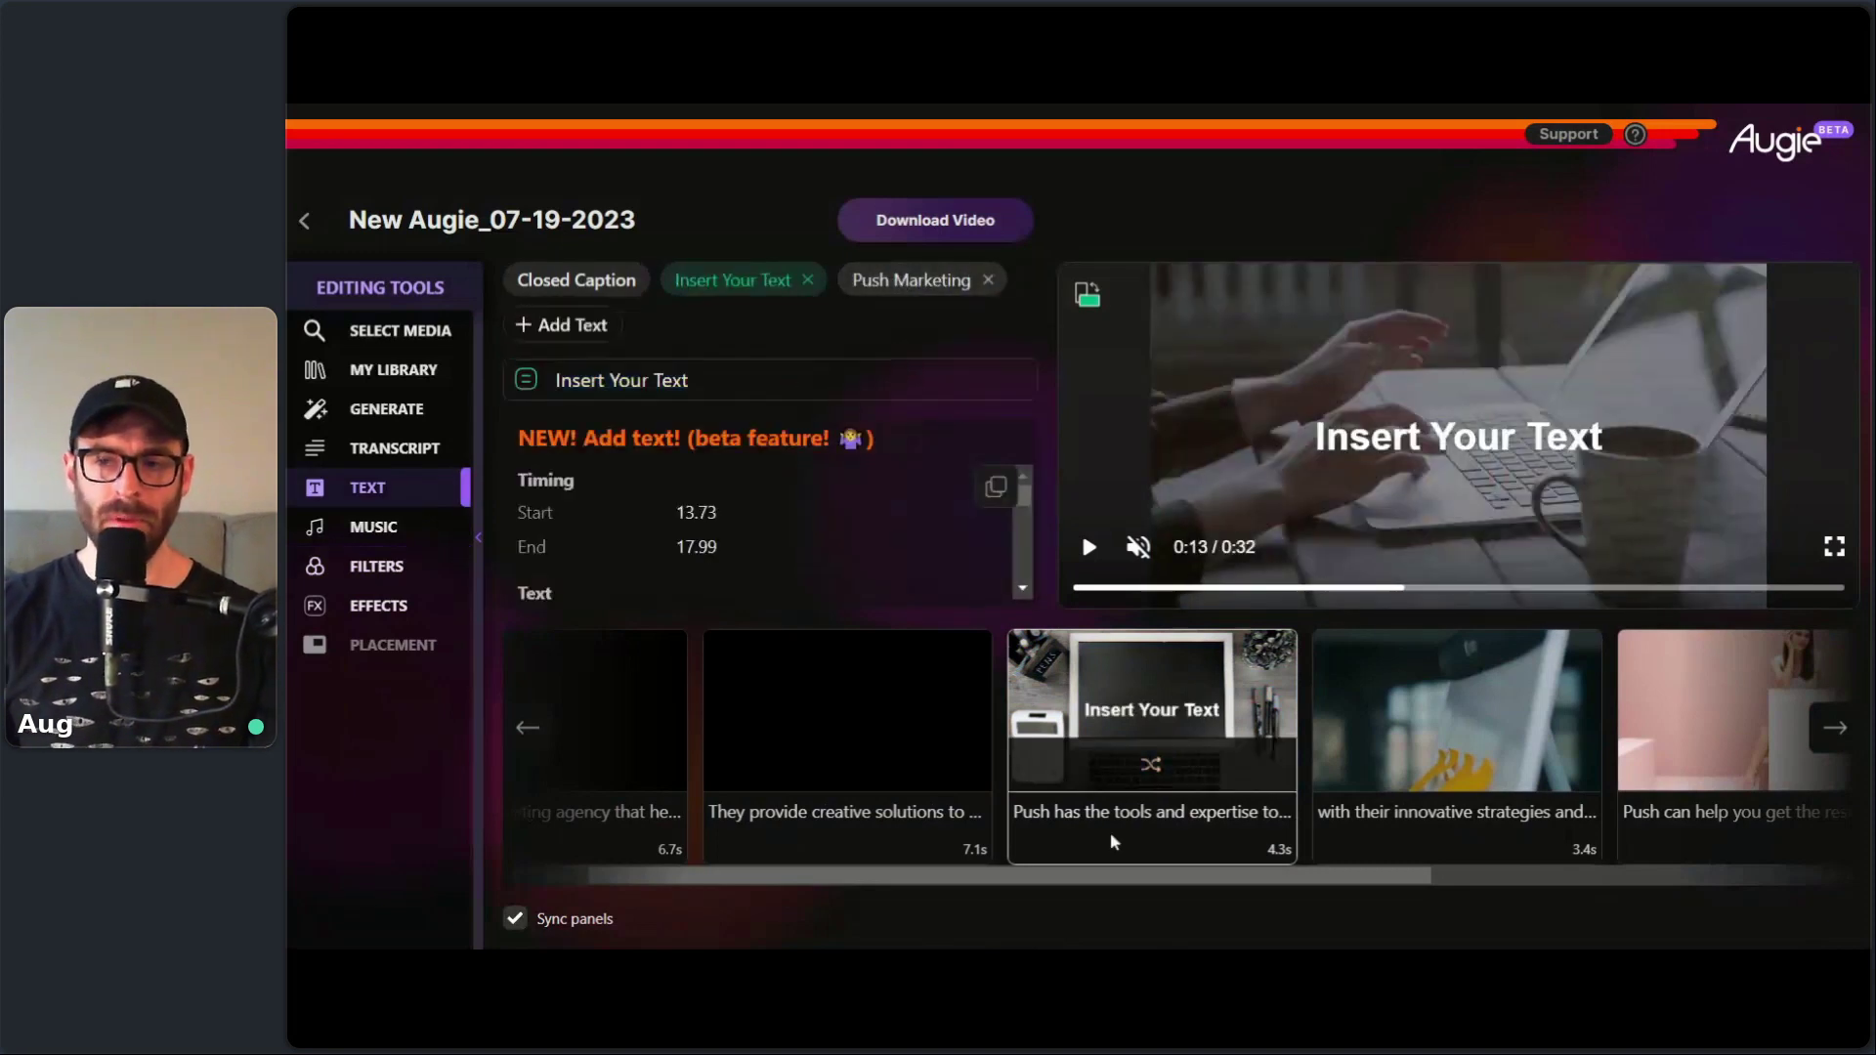
drag(690, 380, 544, 390)
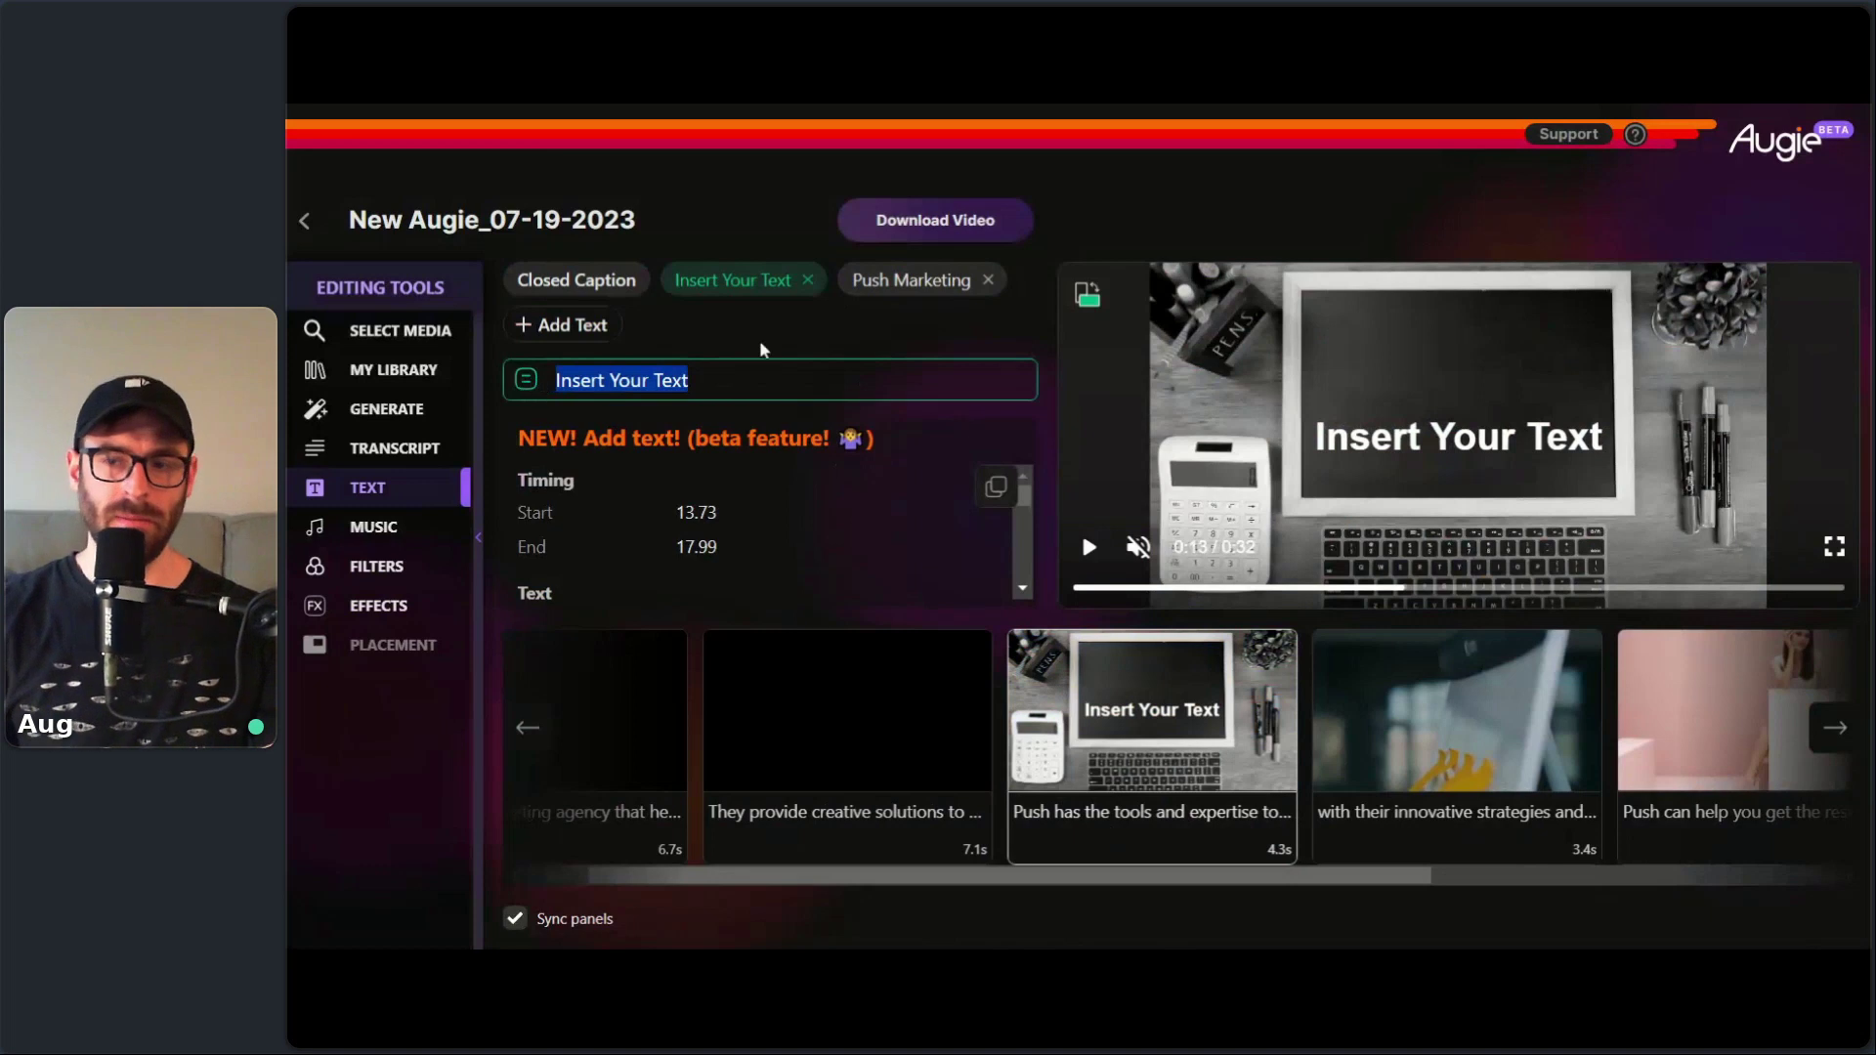
text(Com)
key(BackSpace)
key(BackSpace)
key(BackSpace)
text(Mark)
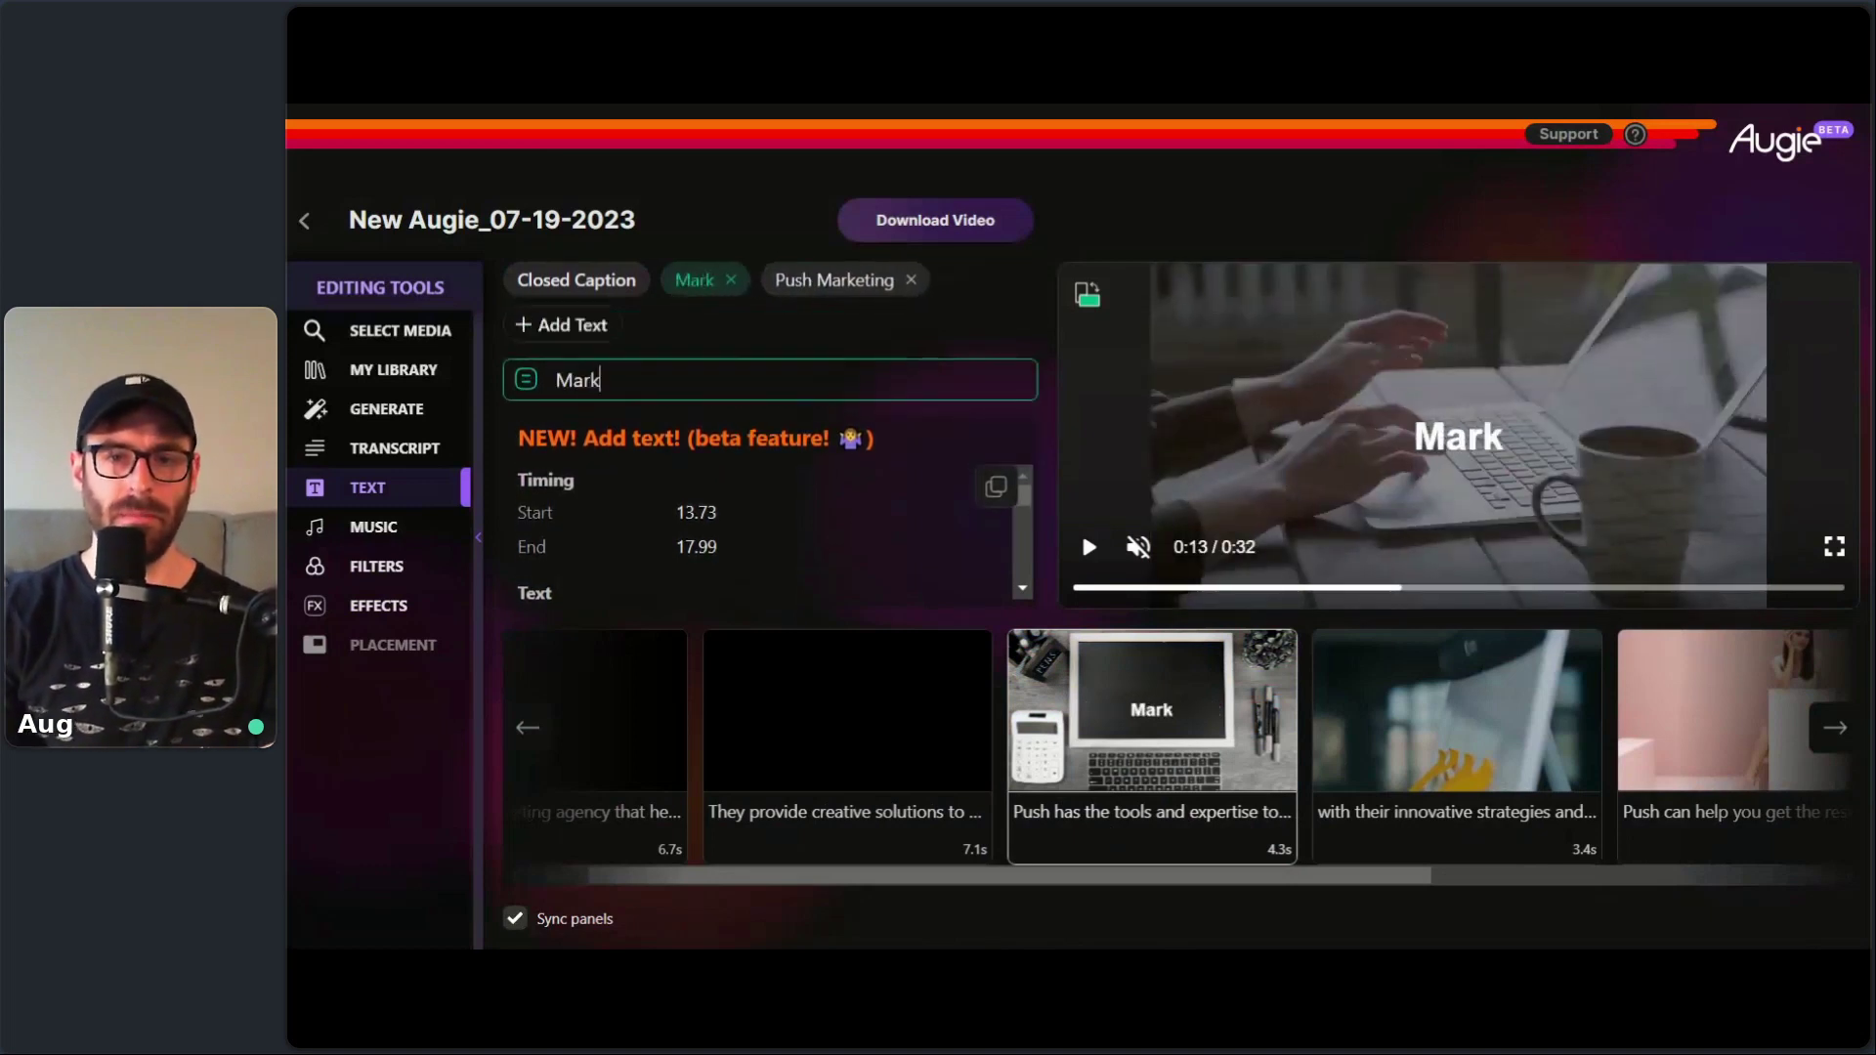
text(eting)
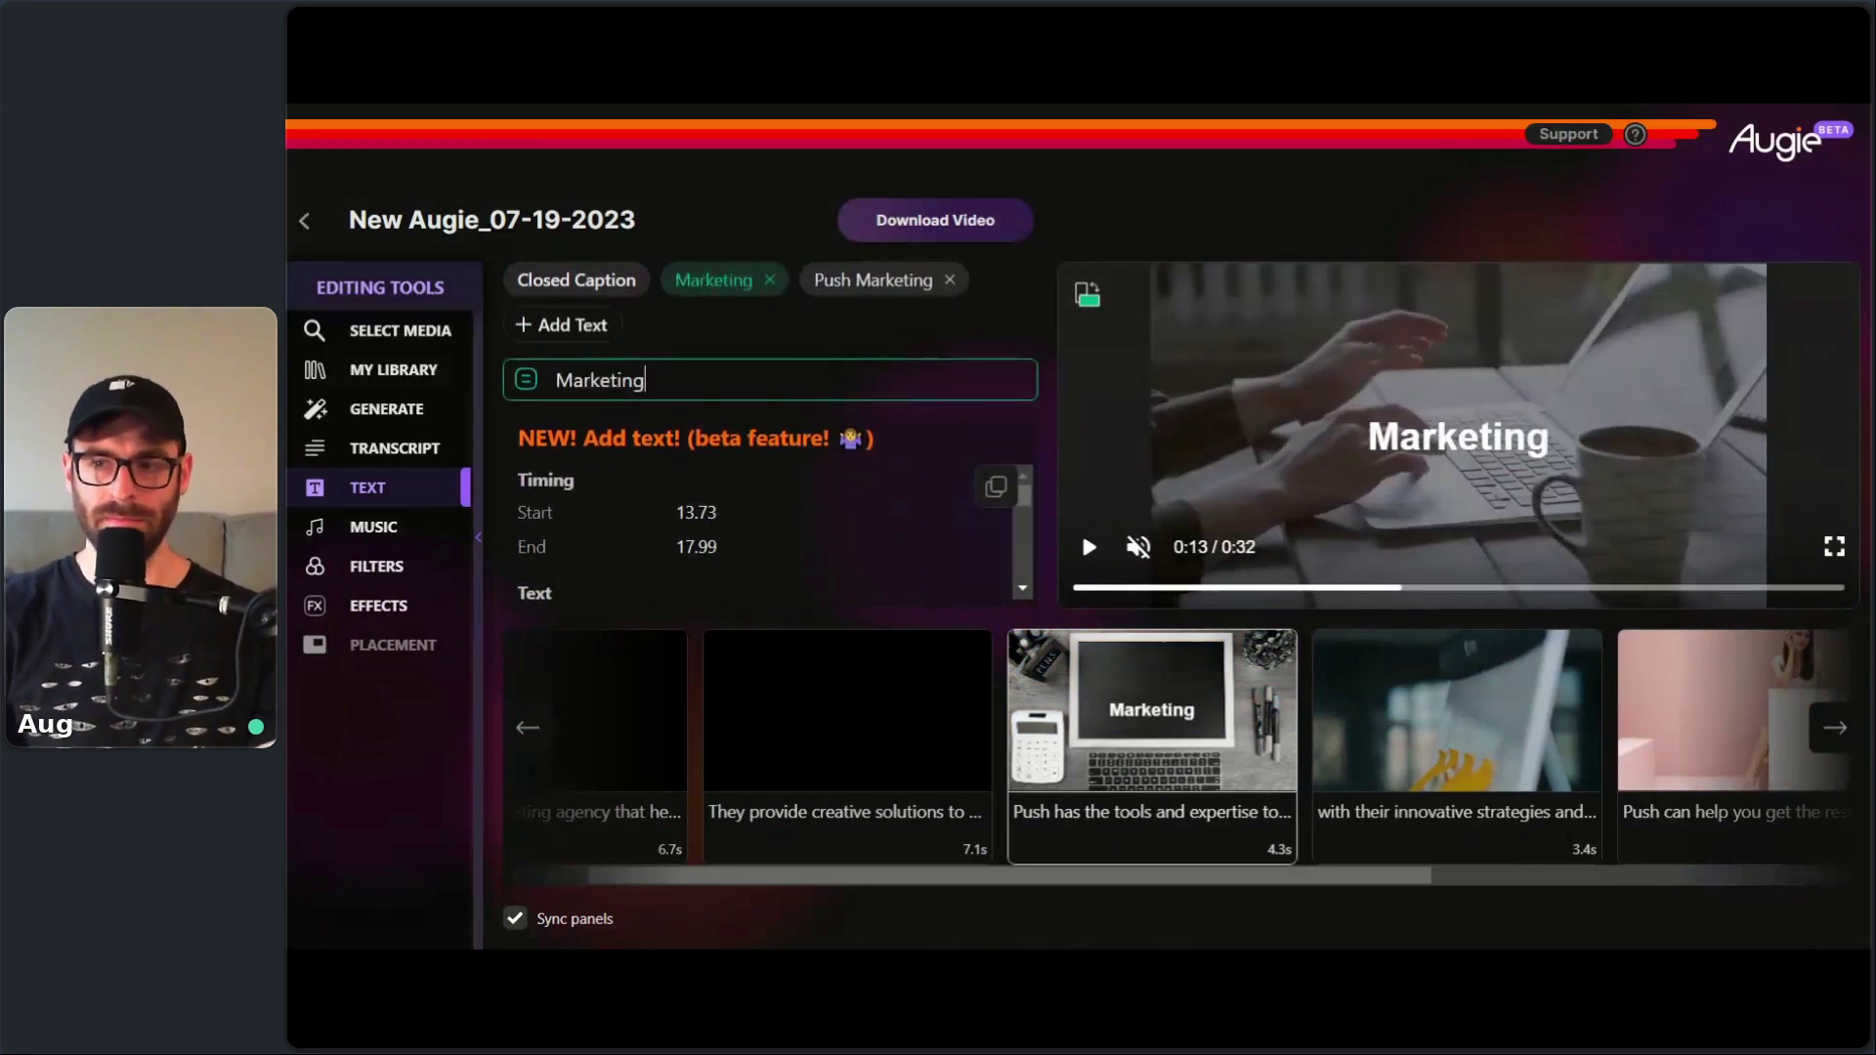
key(Return)
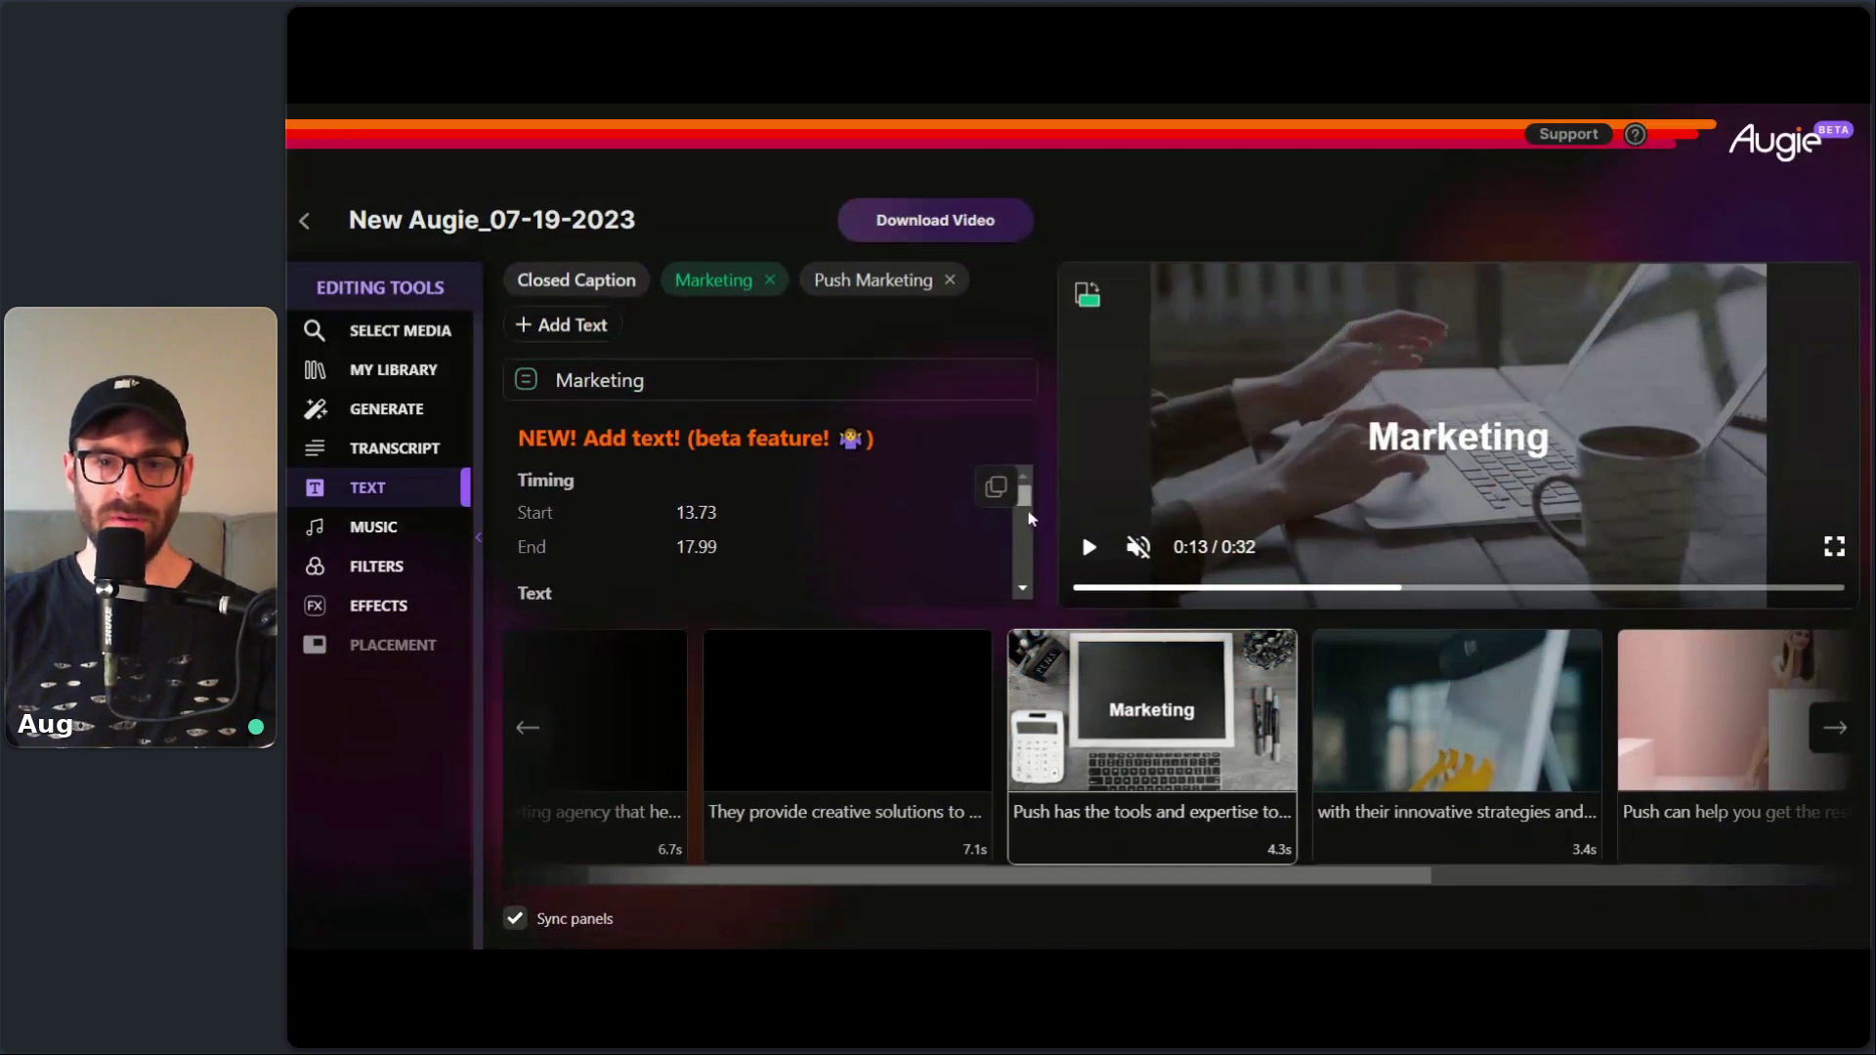
scroll(659, 496, down, 1)
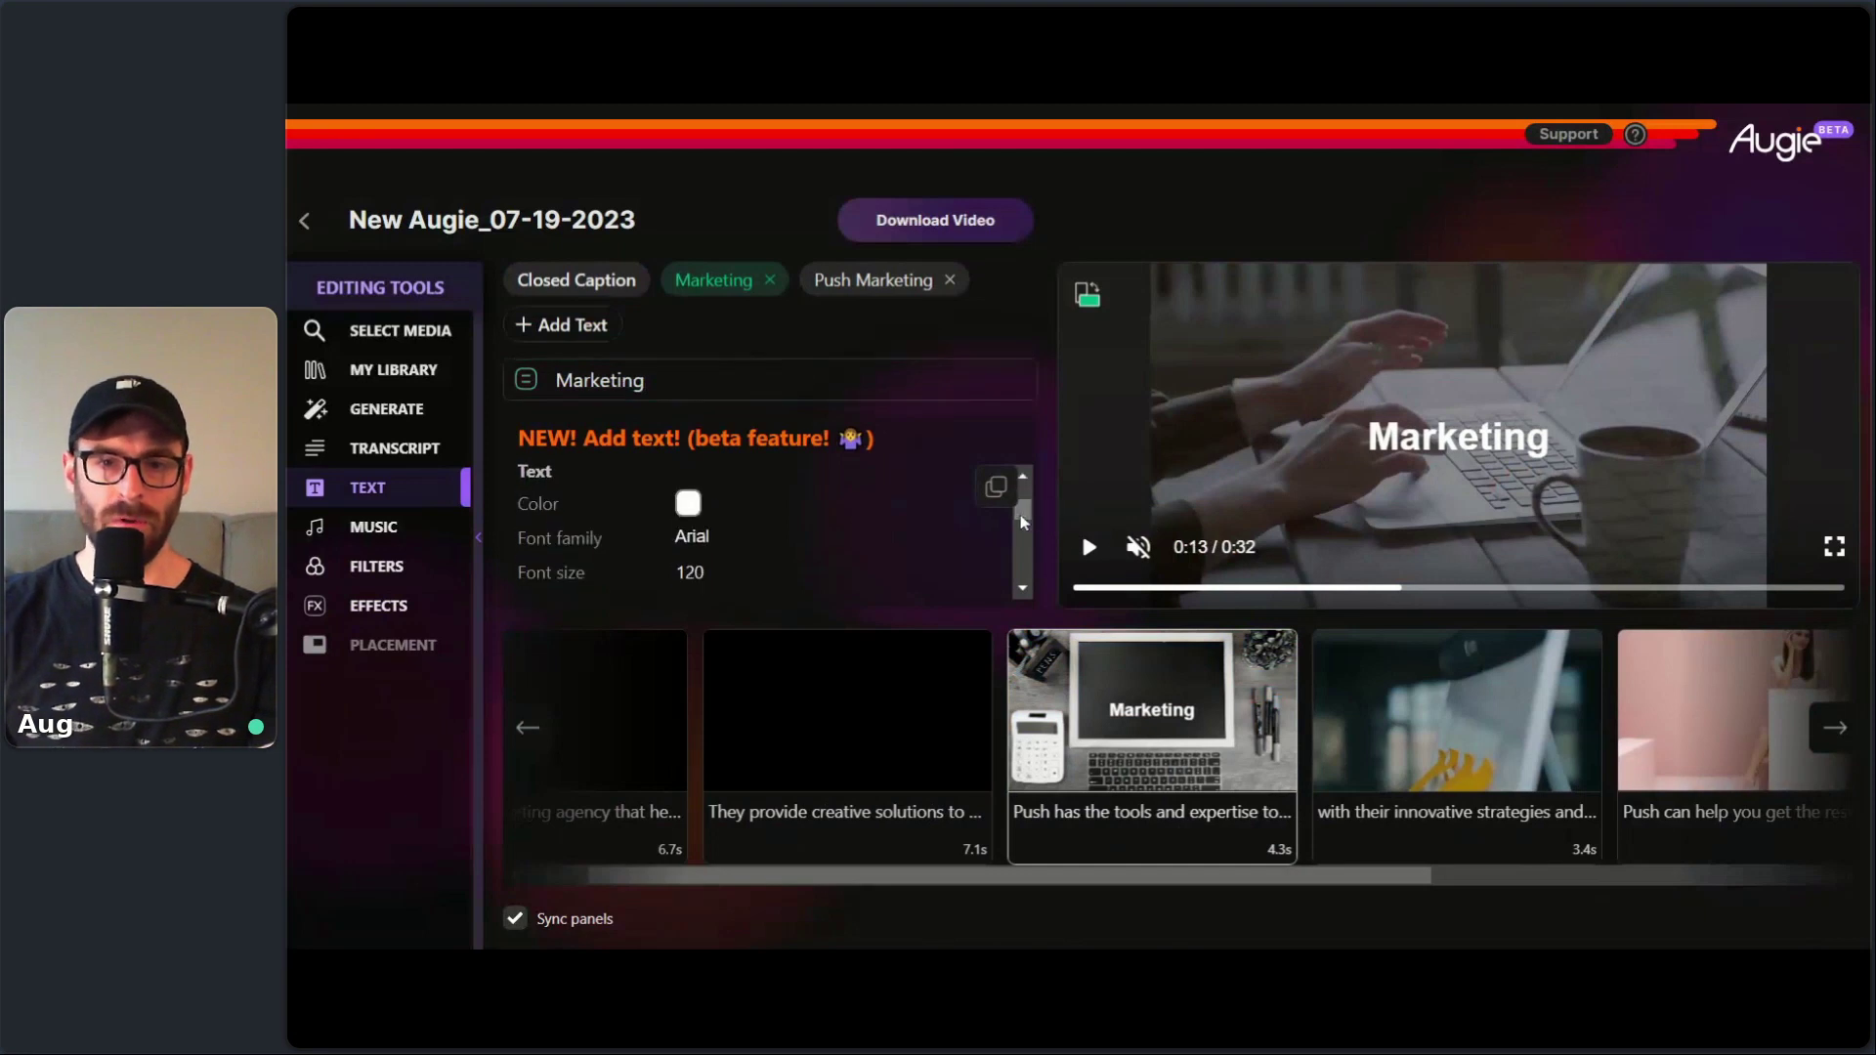
- Change the text colour of the chalkboard shot's "Marketing" overlay to blue
click(687, 502)
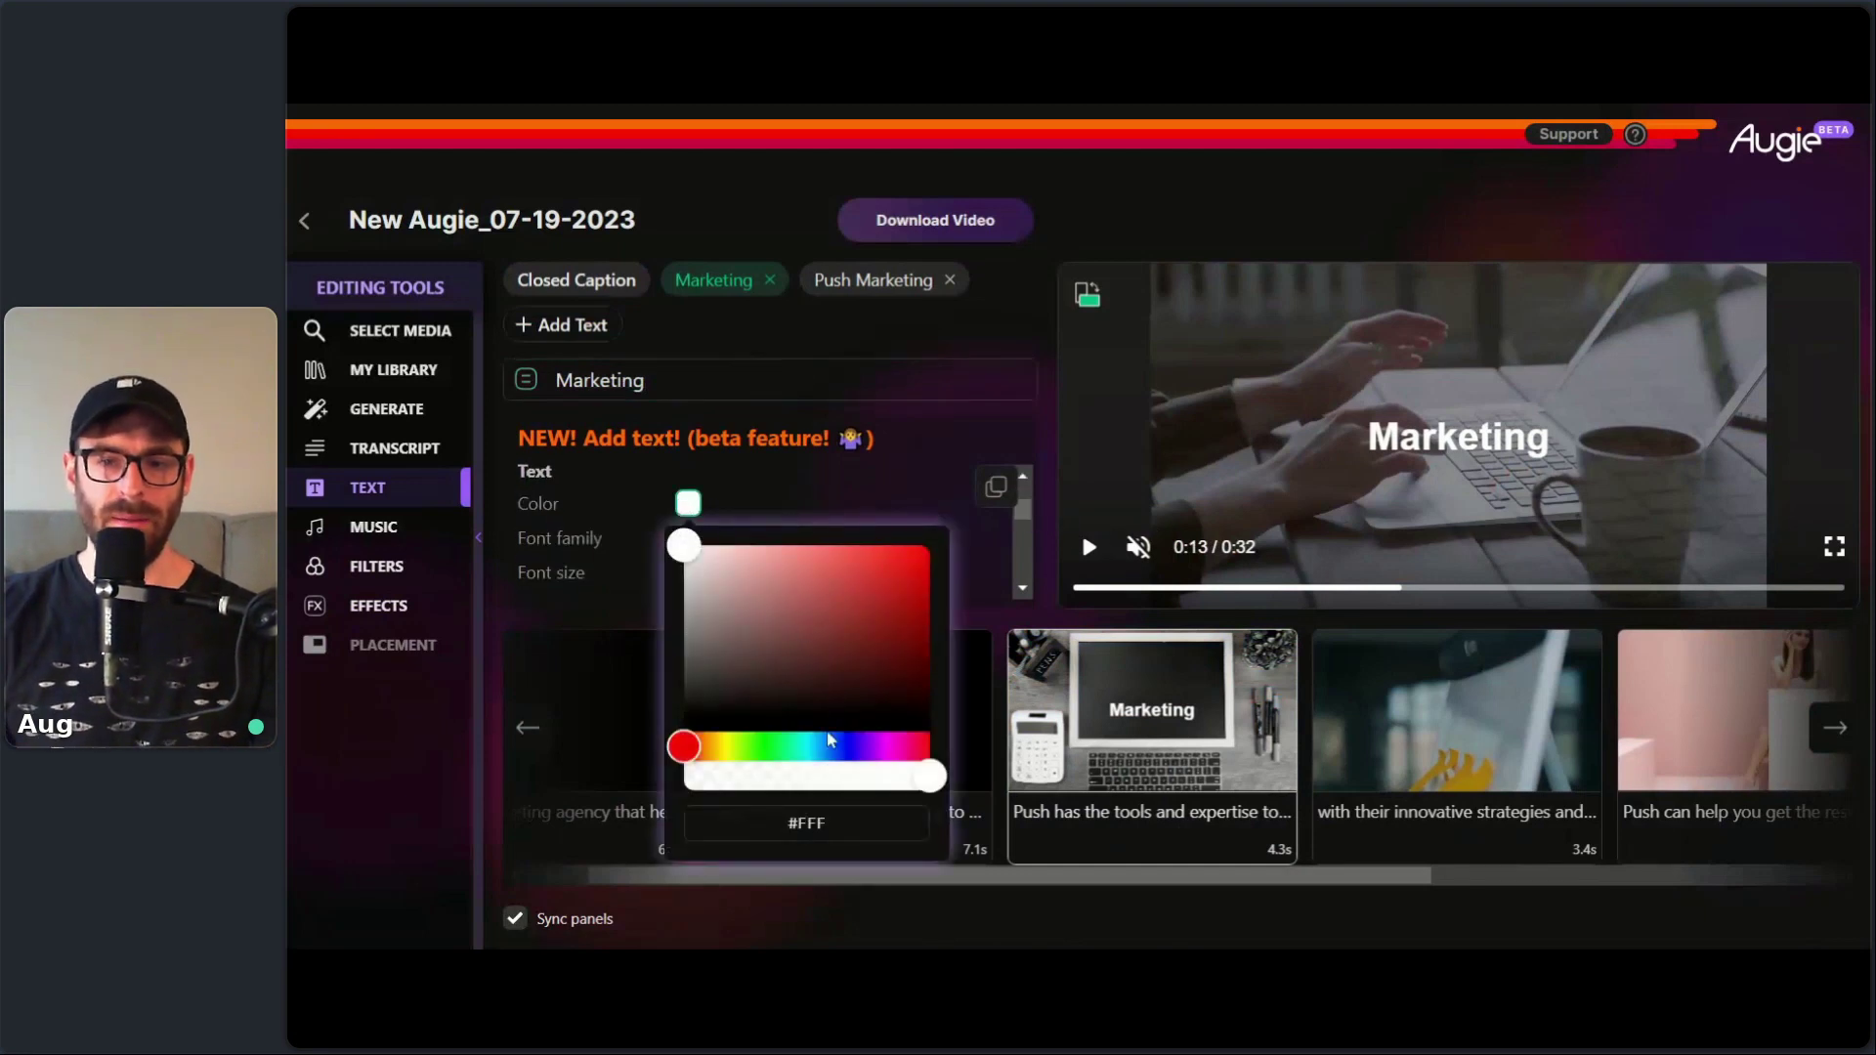
drag(830, 745, 838, 746)
drag(893, 628, 976, 594)
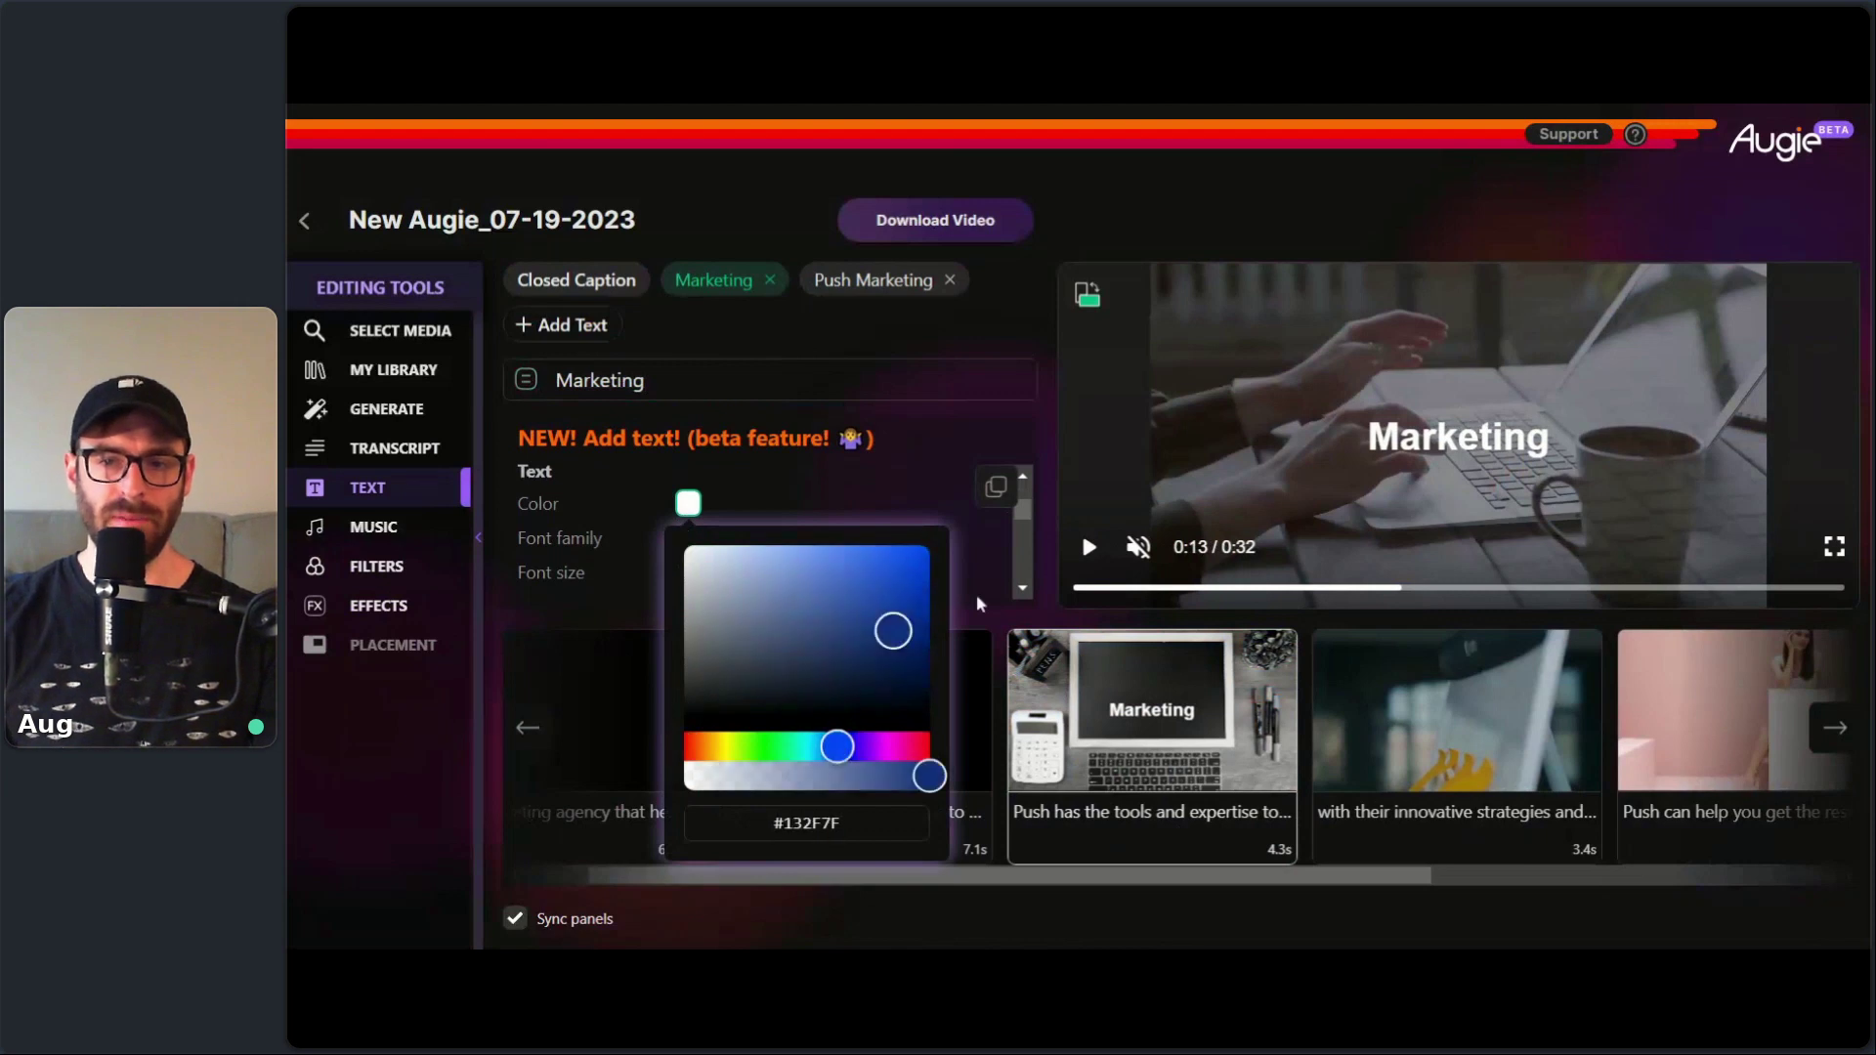
click(1049, 587)
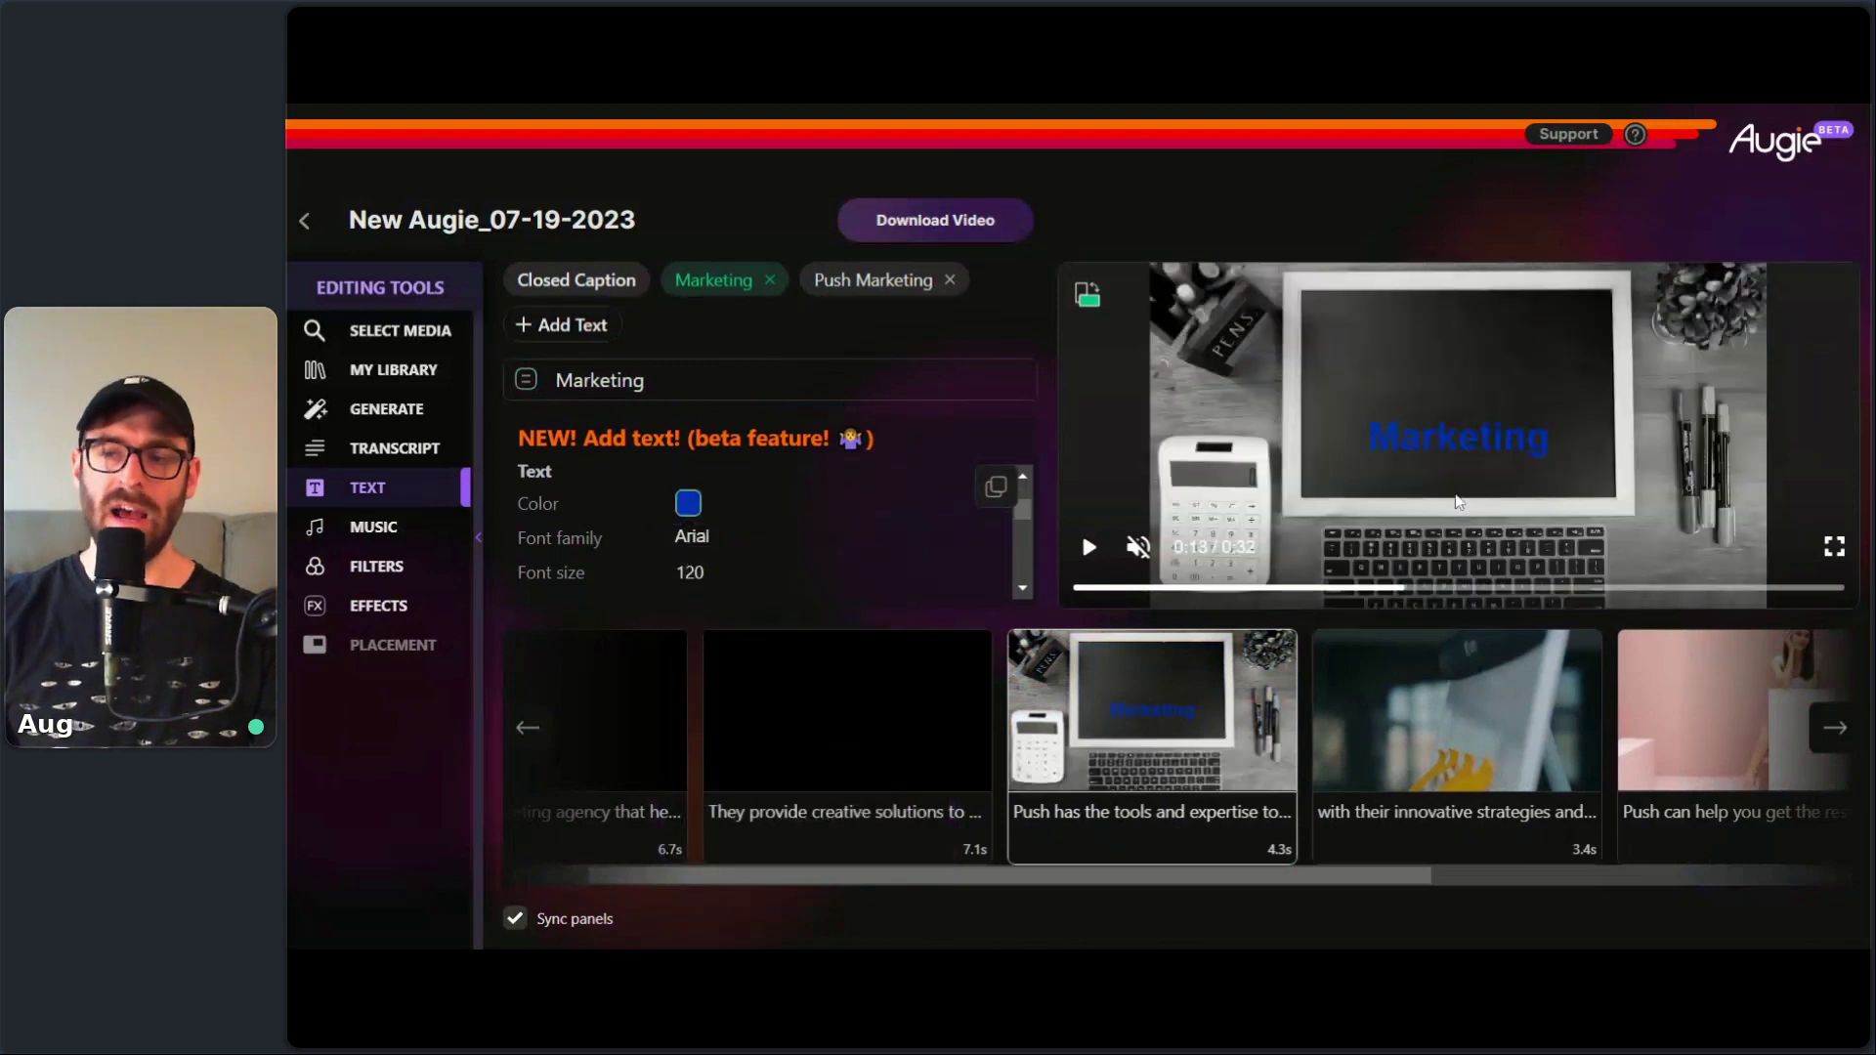
- Recolour the chalkboard shot's "Marketing" text overlay magenta
click(690, 503)
click(897, 746)
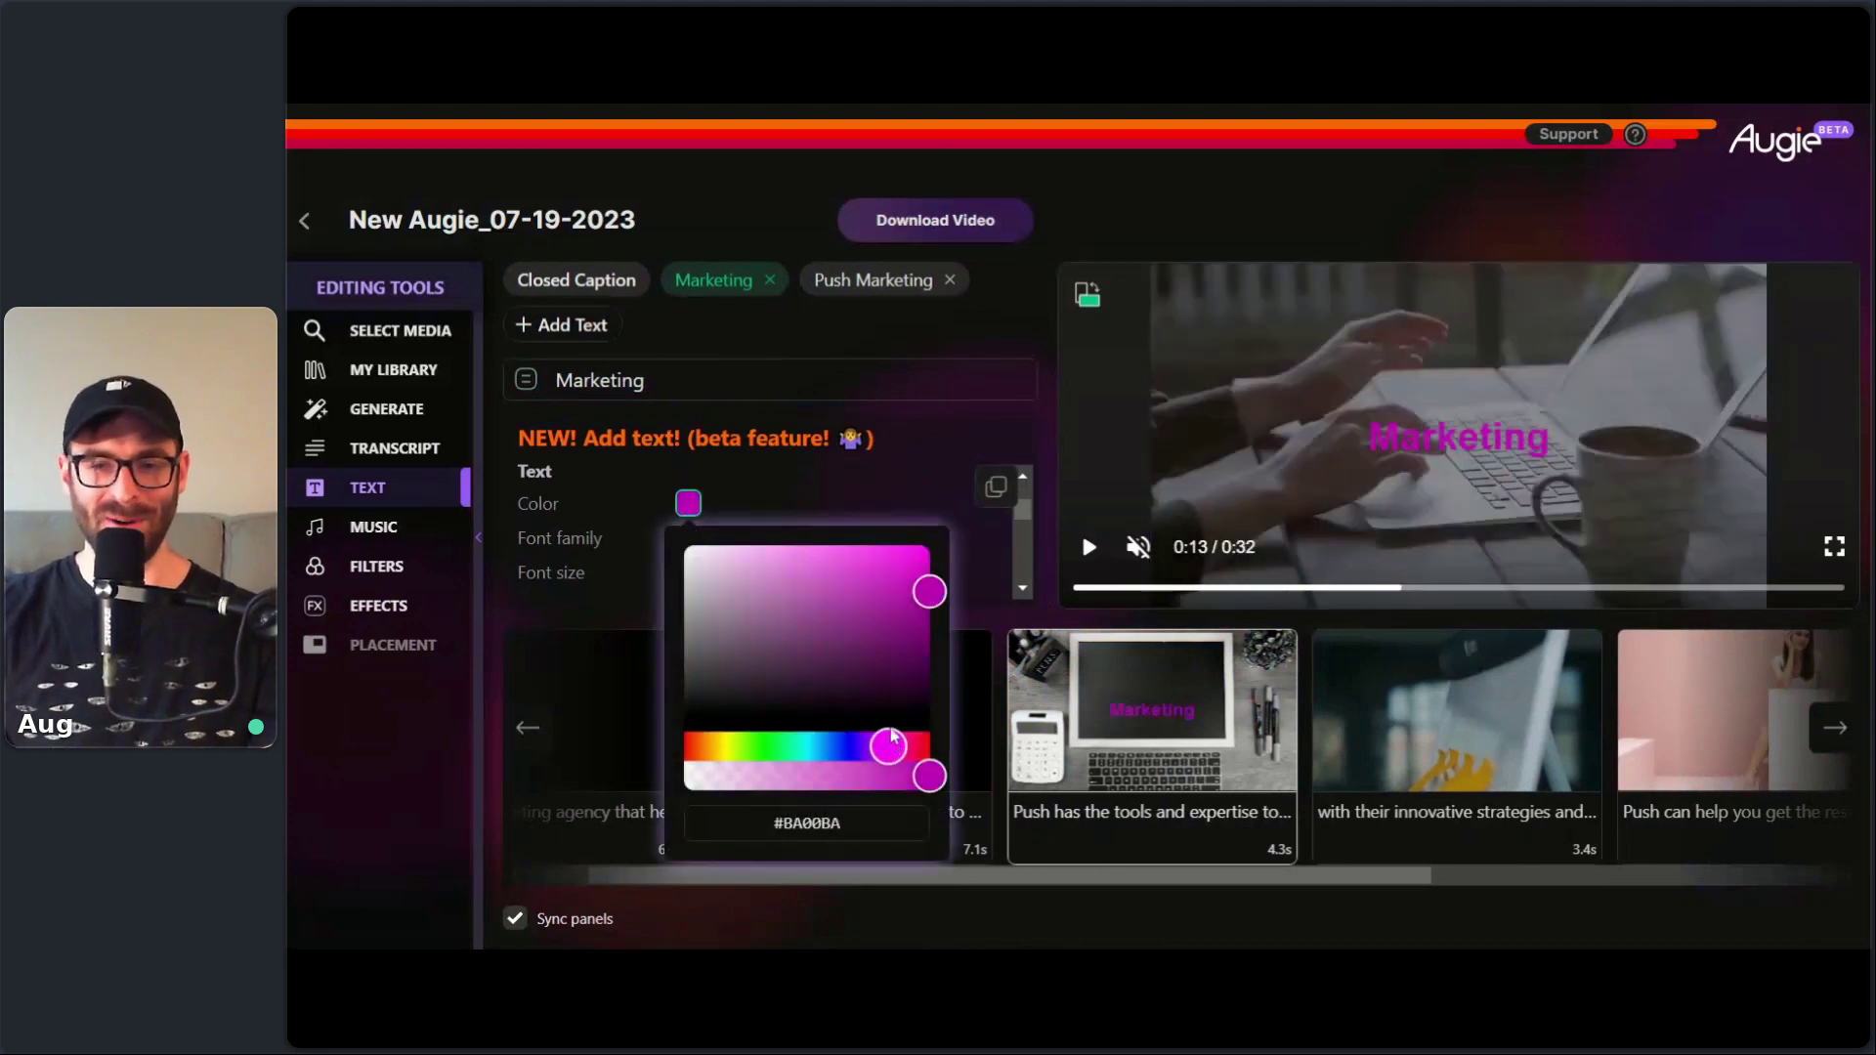
drag(905, 599, 952, 579)
click(1046, 586)
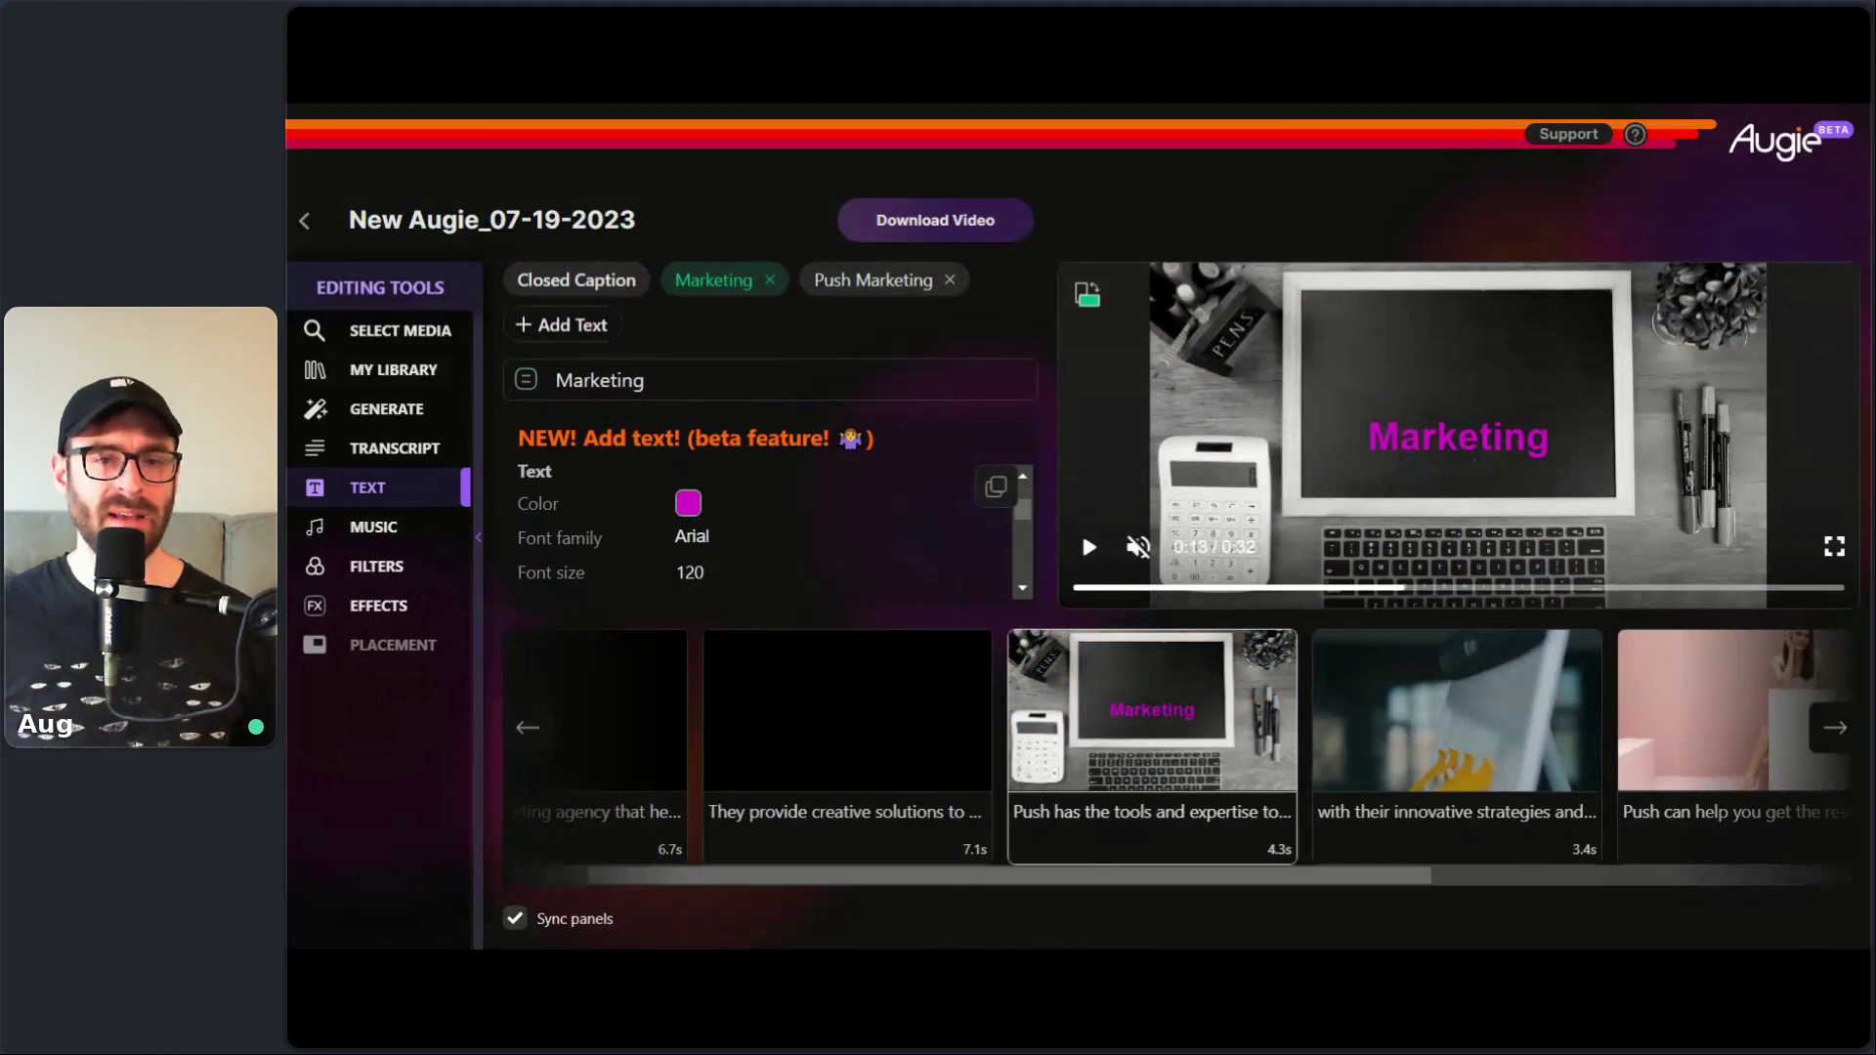
- Try the Sepia filter on the chalkboard shot, then restore Black and White and turn it off to leave the shot unfiltered
click(381, 605)
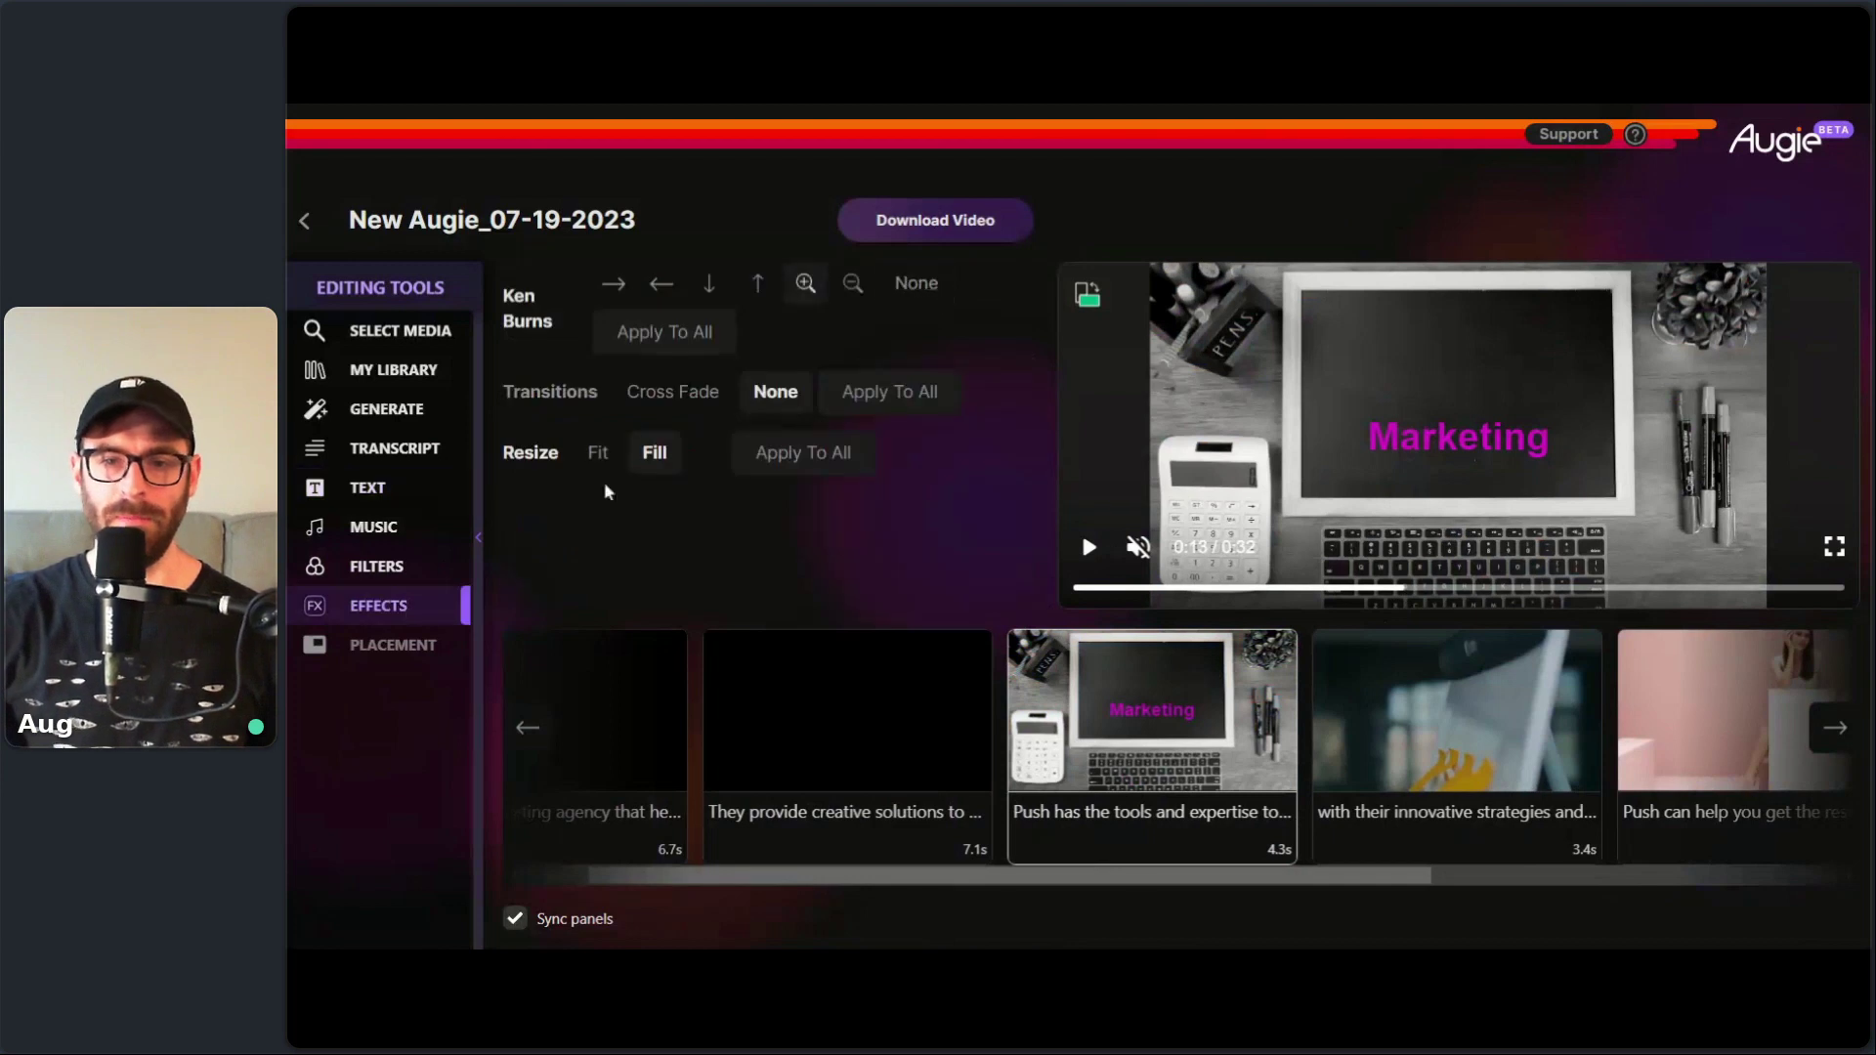
click(406, 569)
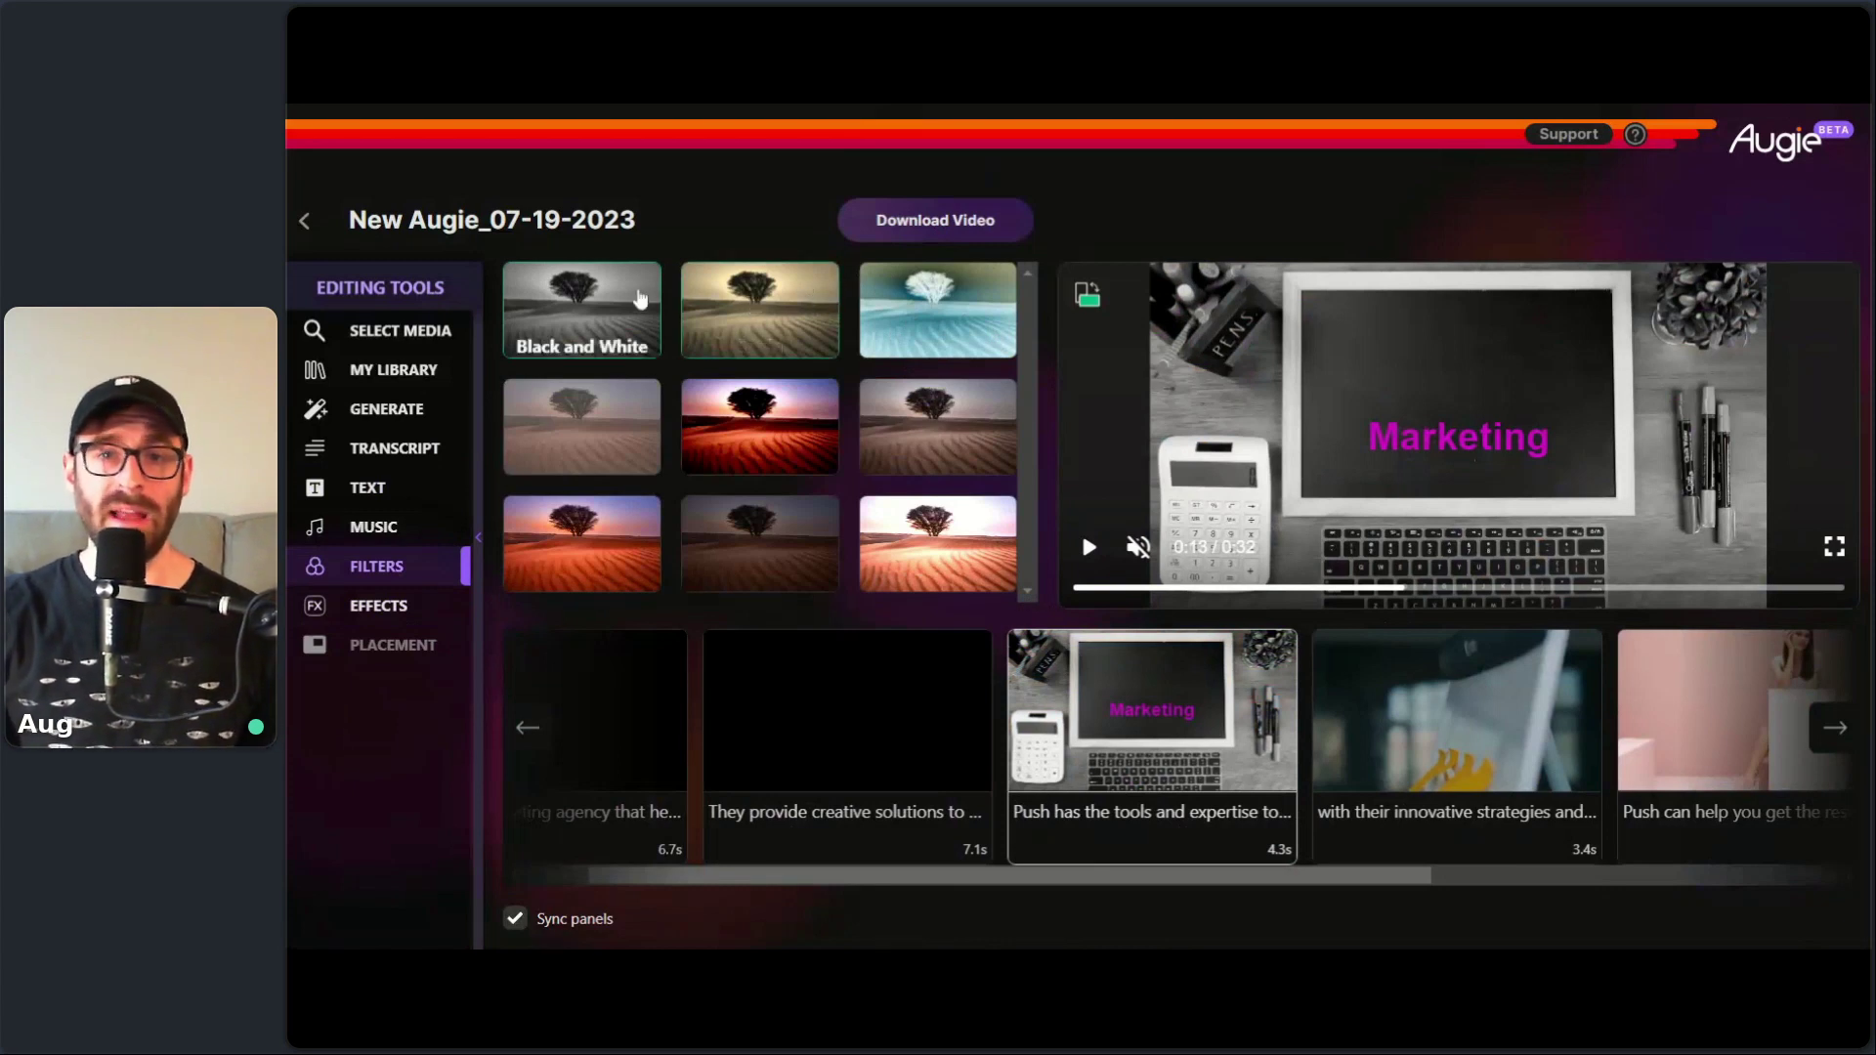
click(720, 302)
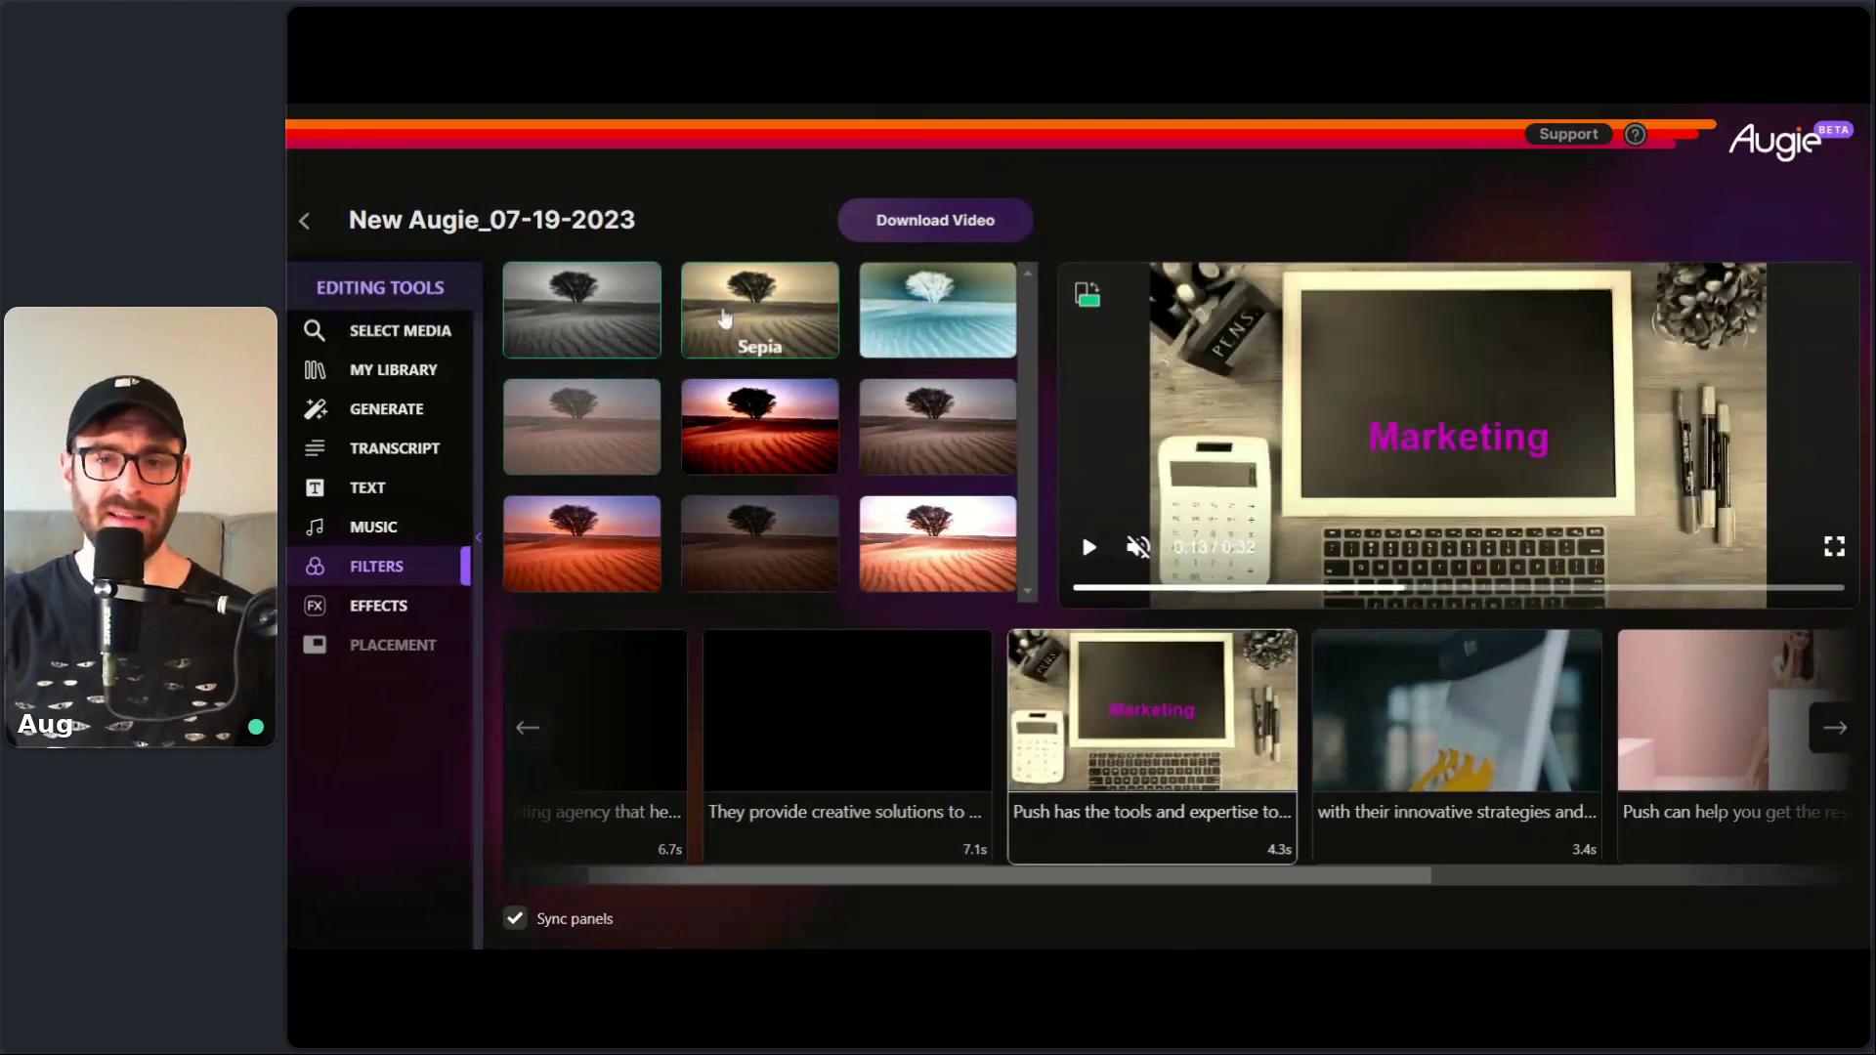
click(614, 321)
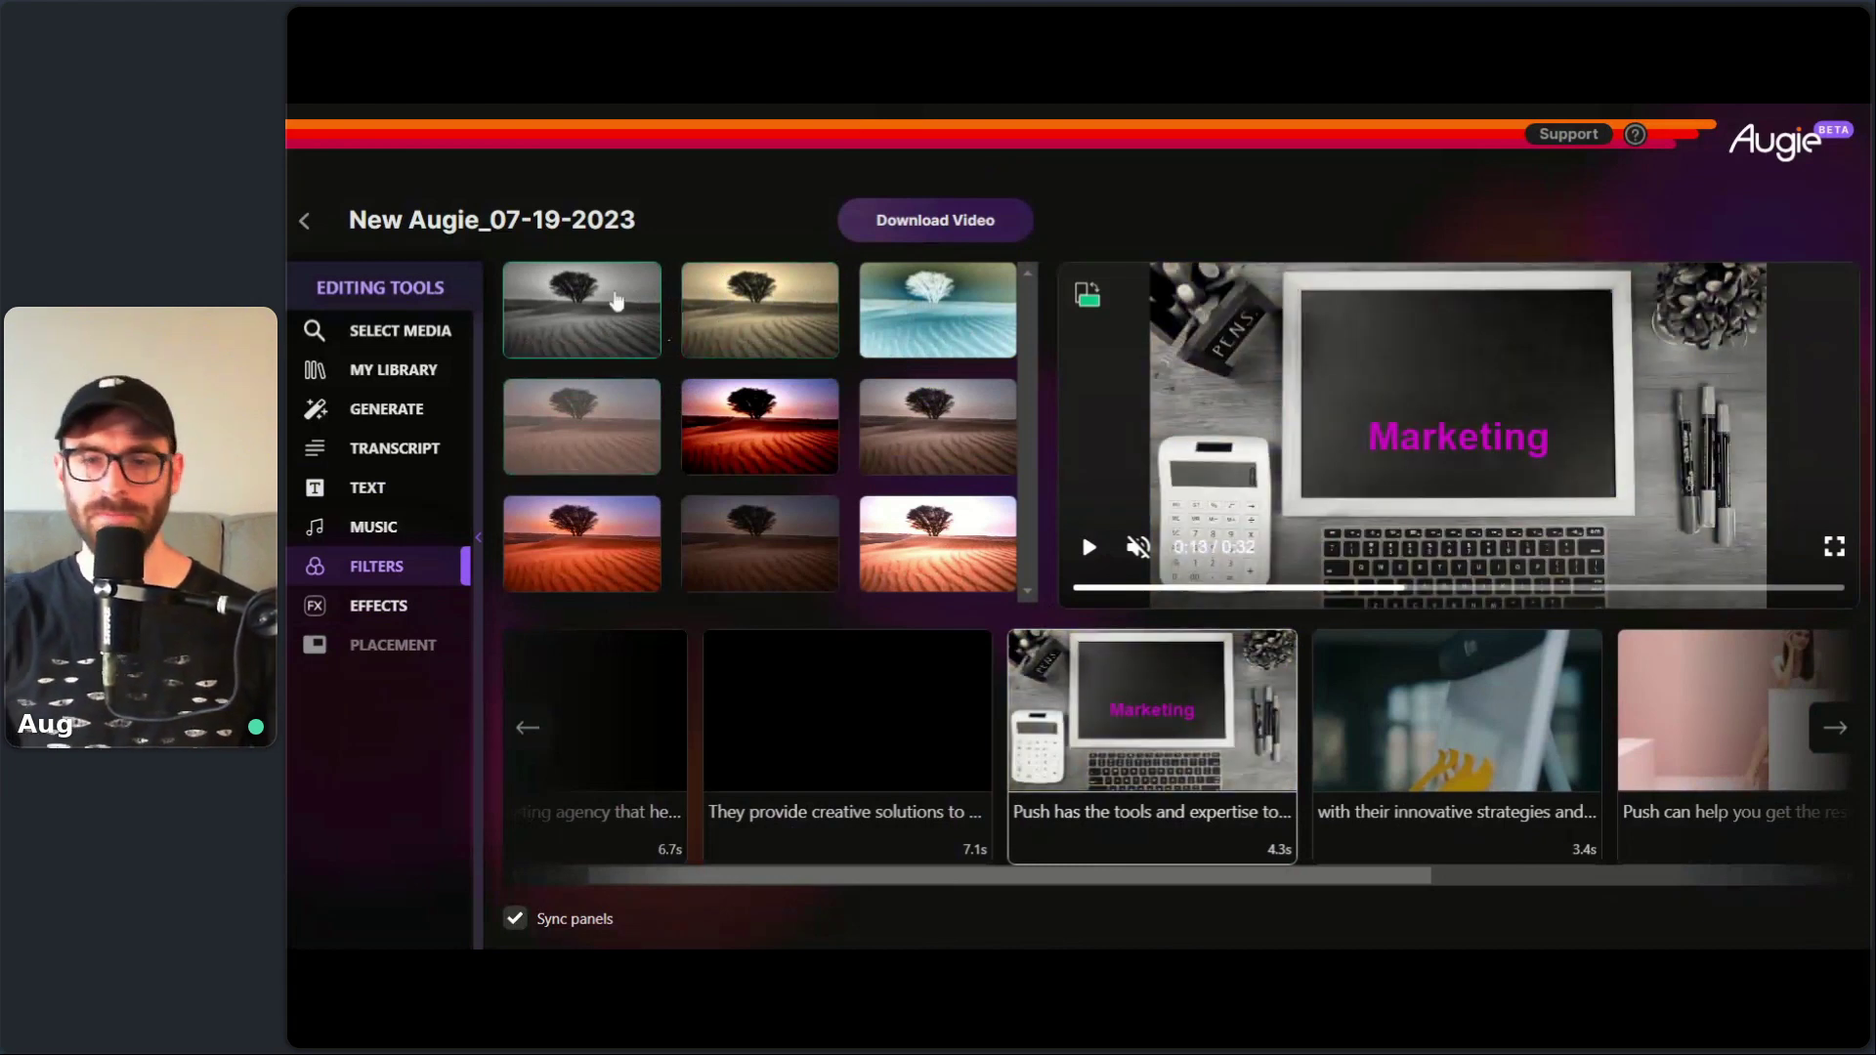
click(616, 311)
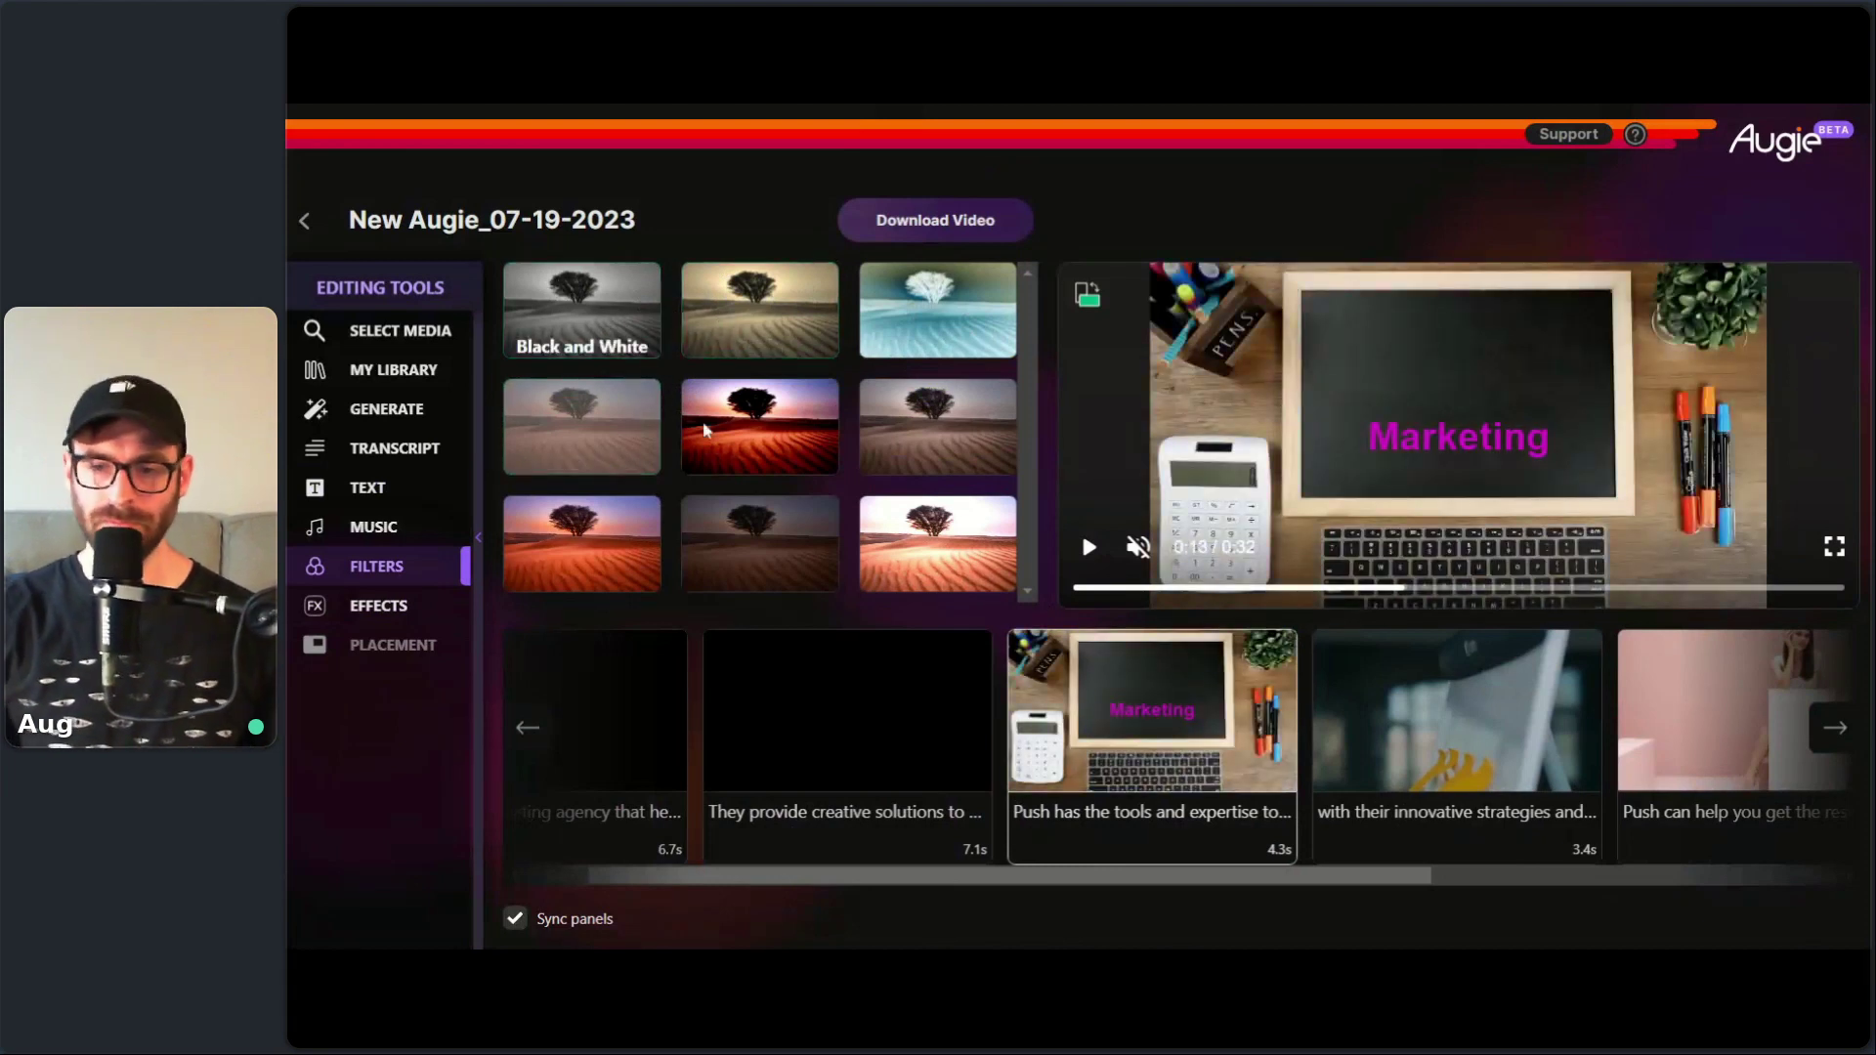
- Delete the "Marketing" text overlay from the chalkboard shot, keeping the "Push Marketing" overlay
click(401, 492)
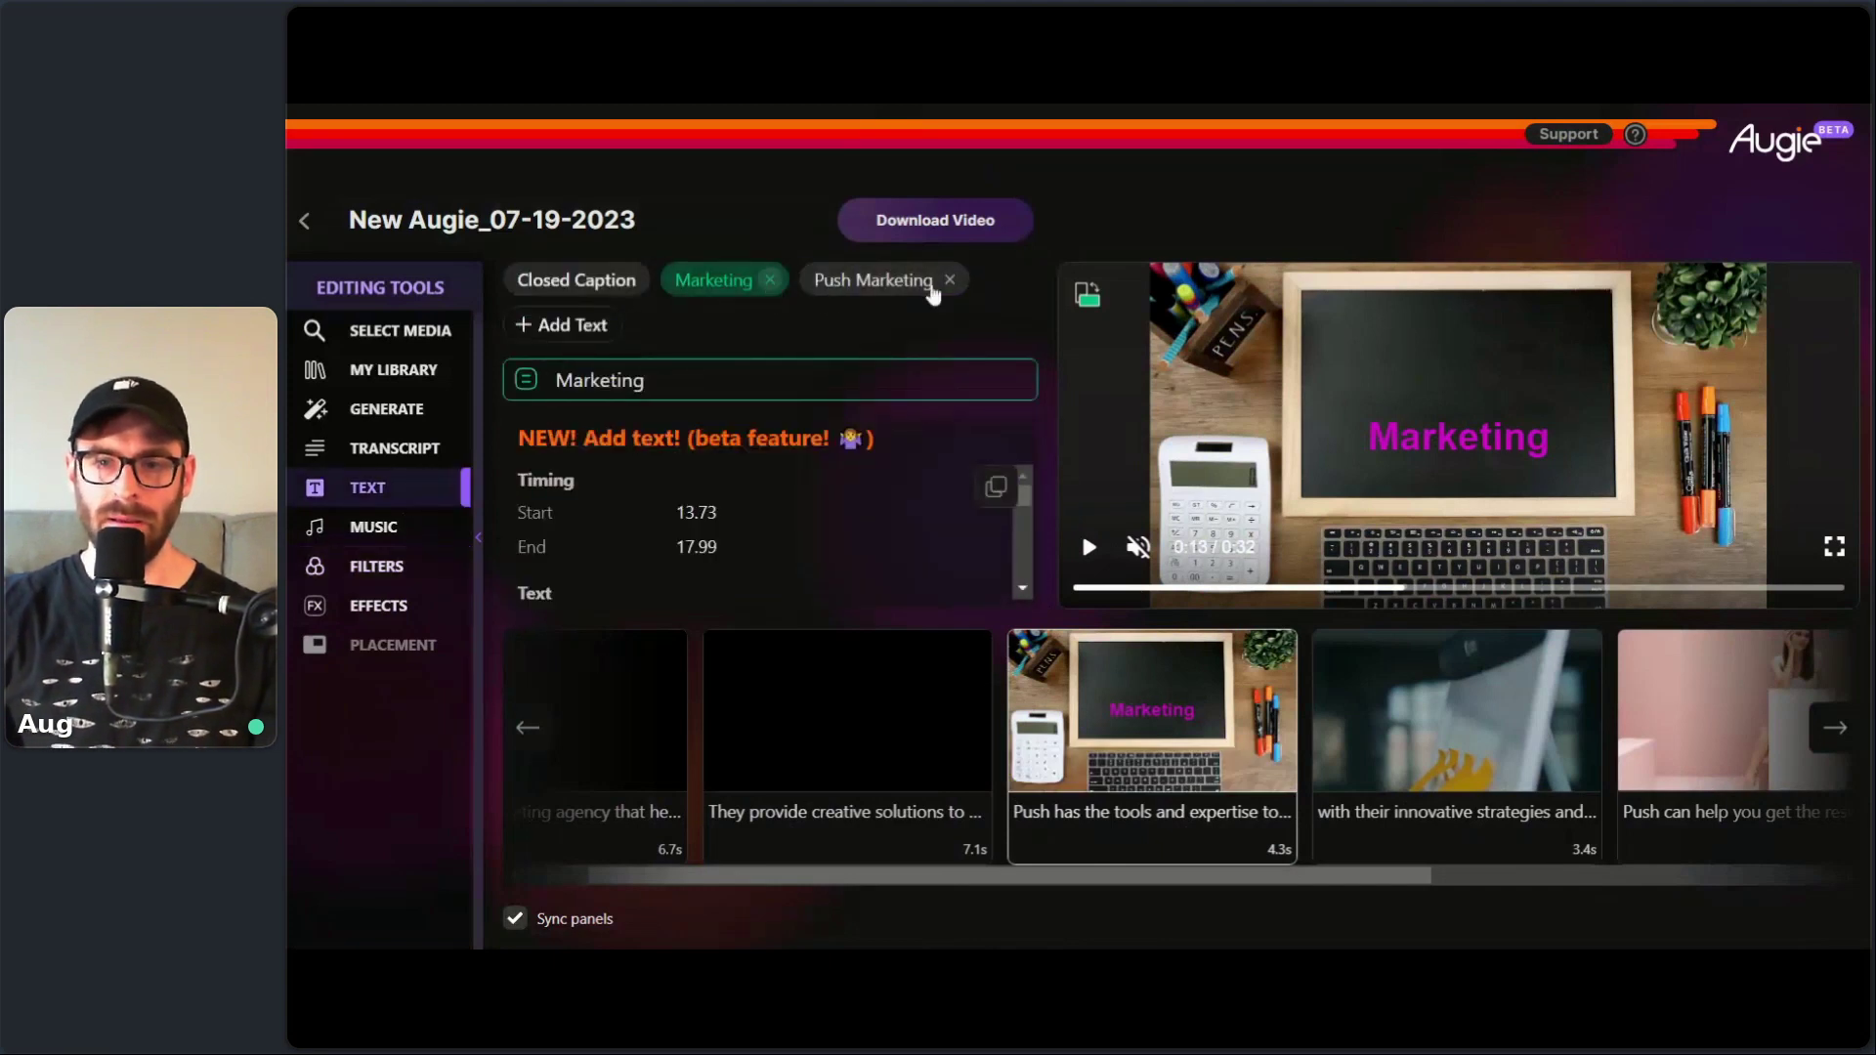
click(769, 282)
- Unmute the preview and play the shot "with their innovative strategies and..." from its start, replaying it once
drag(1263, 885, 1537, 884)
click(1169, 838)
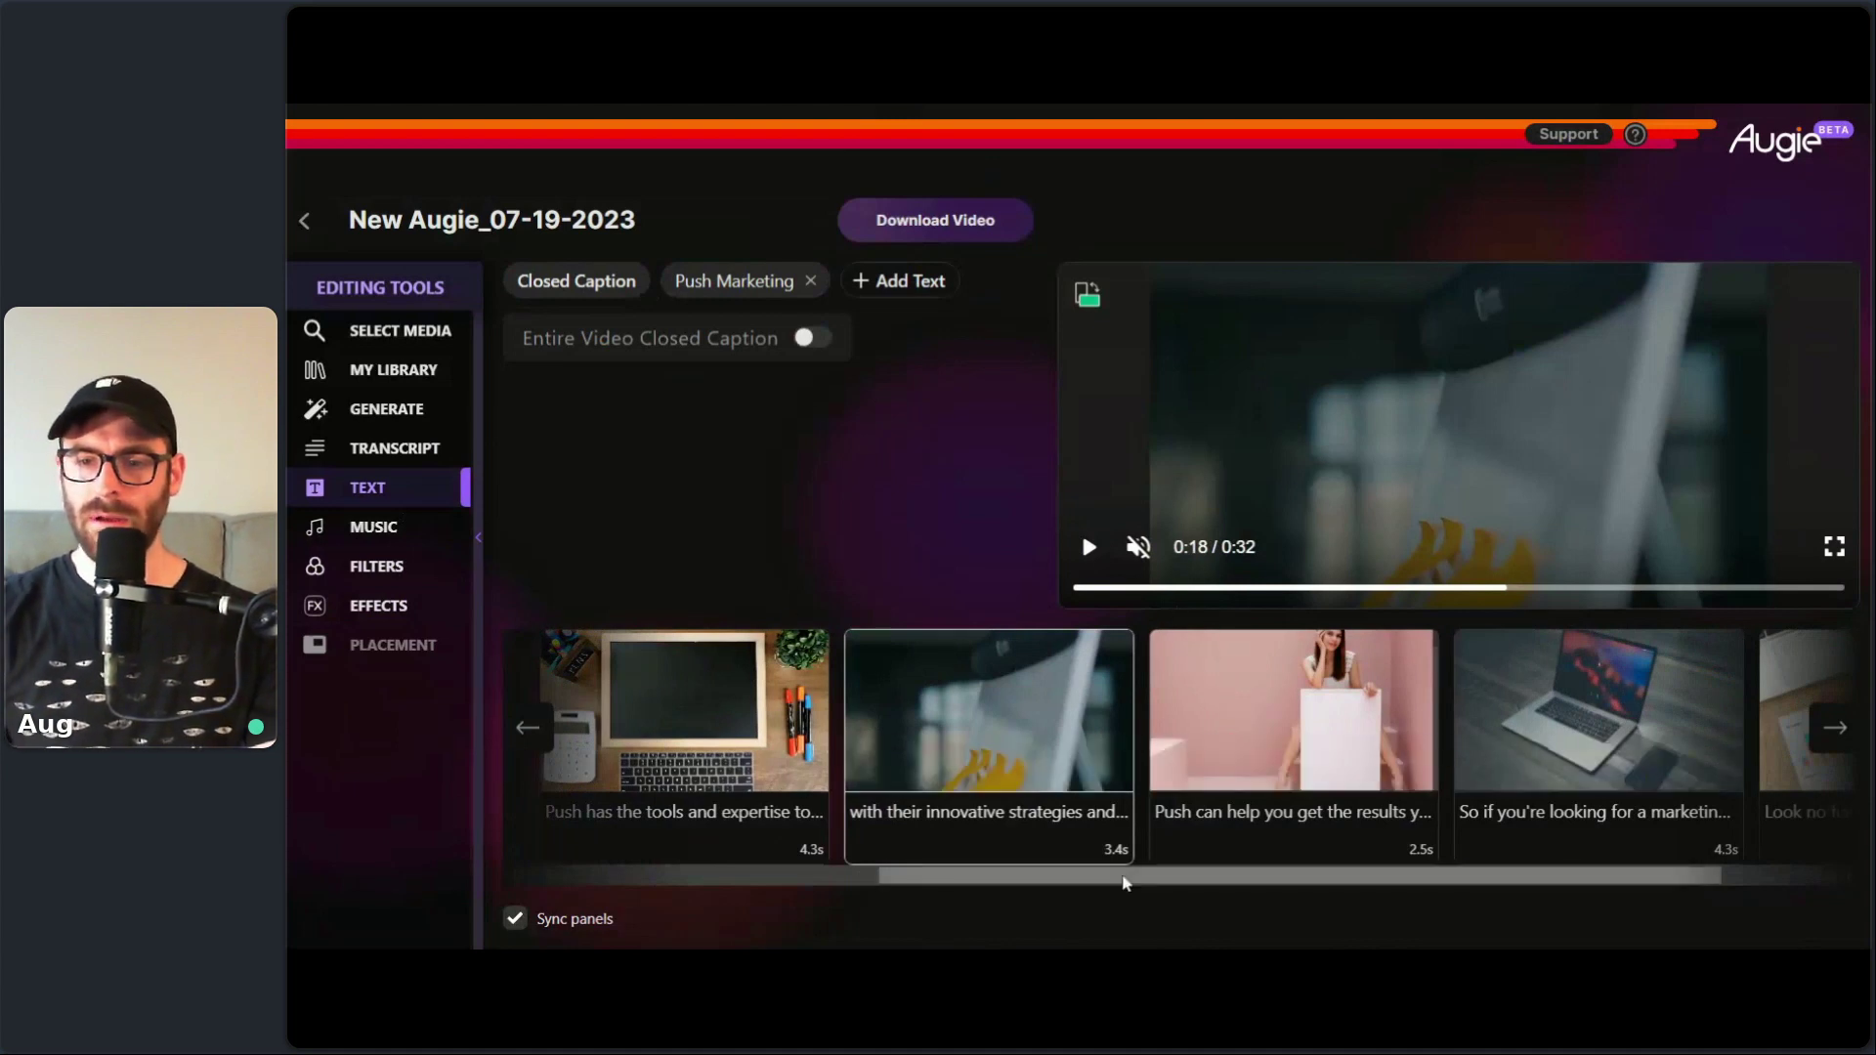
click(1138, 546)
click(1089, 547)
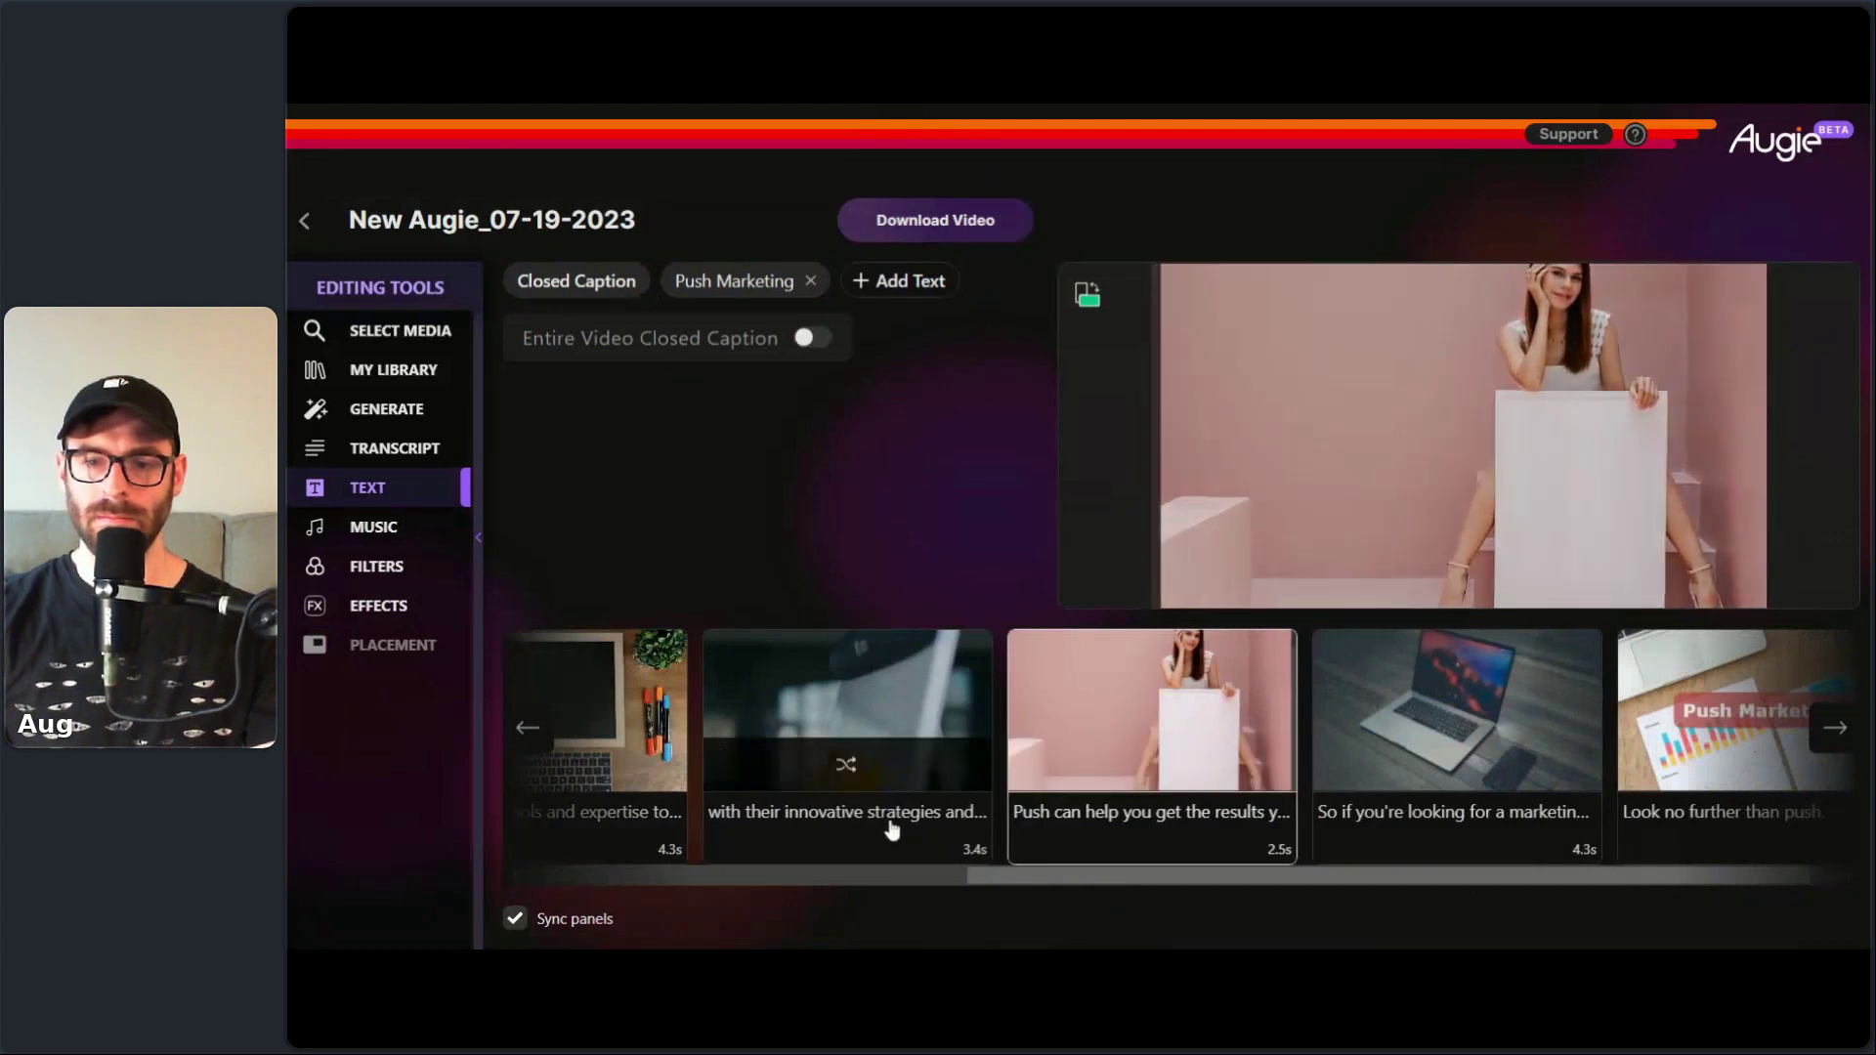
click(891, 828)
click(1086, 549)
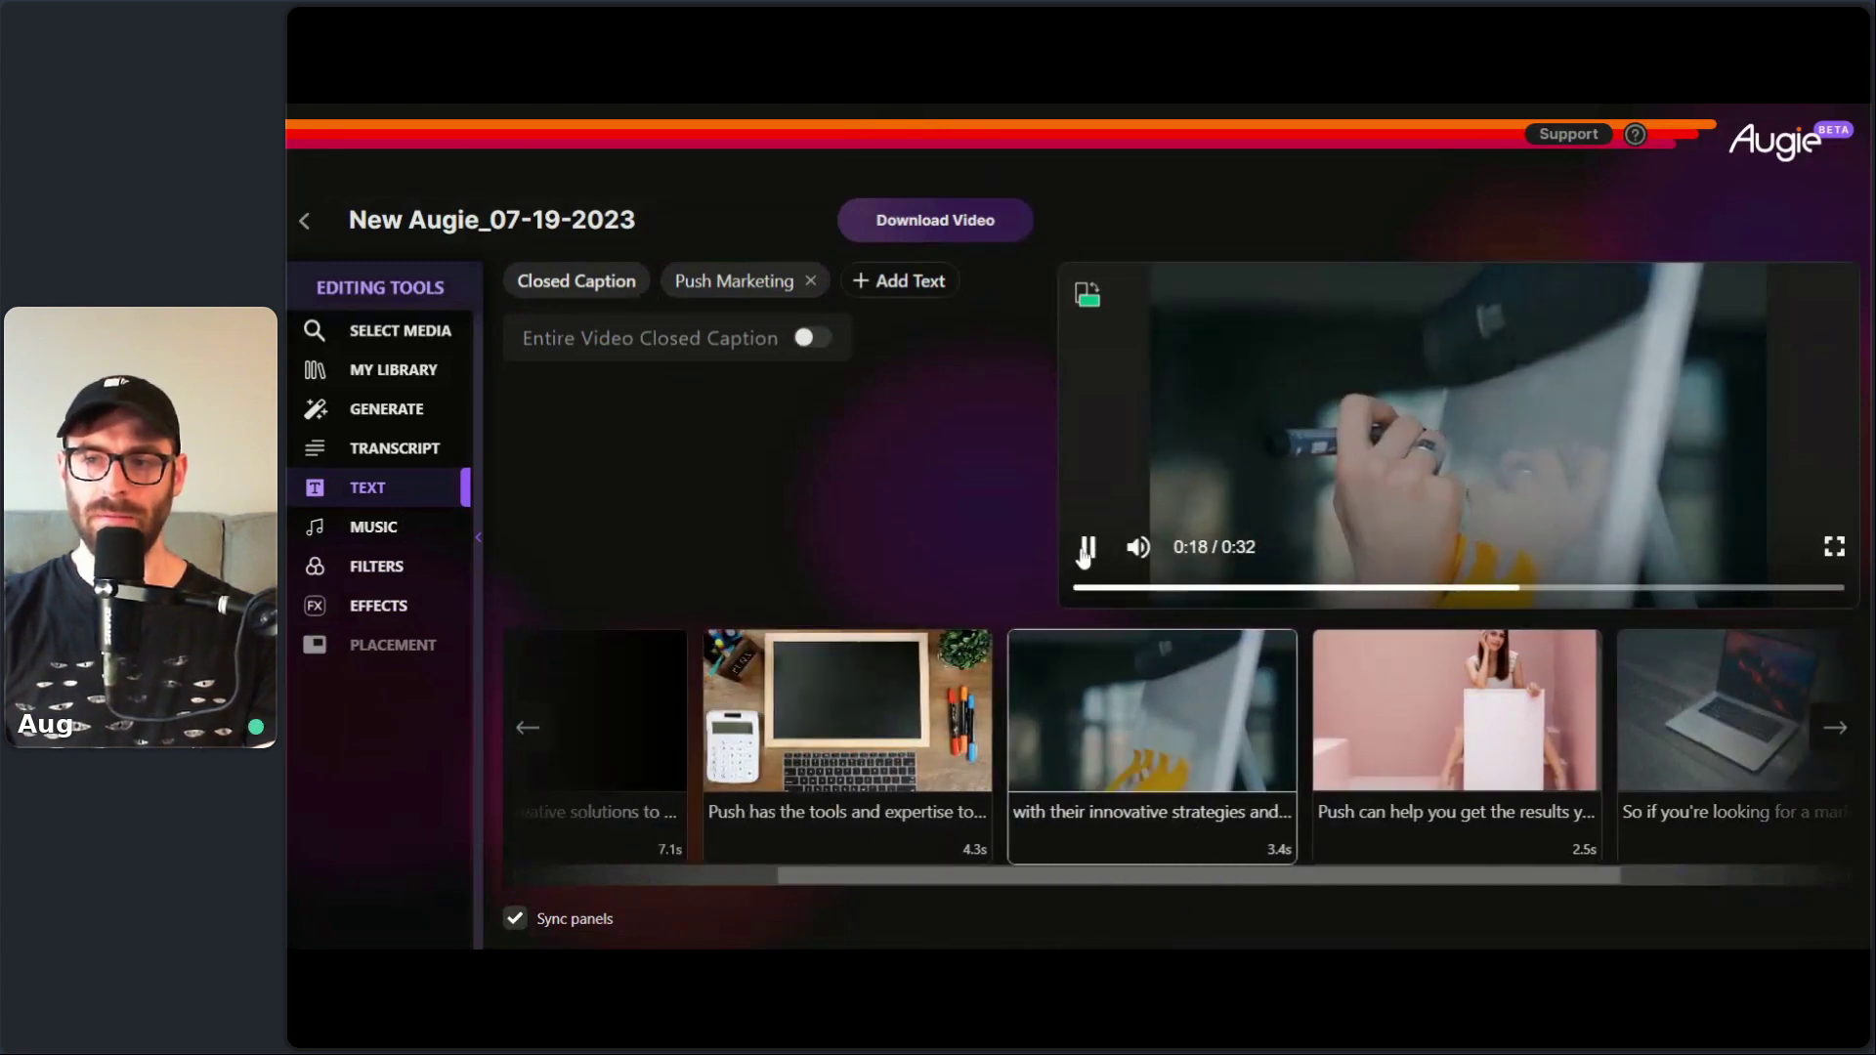
click(1087, 549)
- Extend the transcript range of the shot "Push can help you get the results you need" through "can take your business"
click(1415, 827)
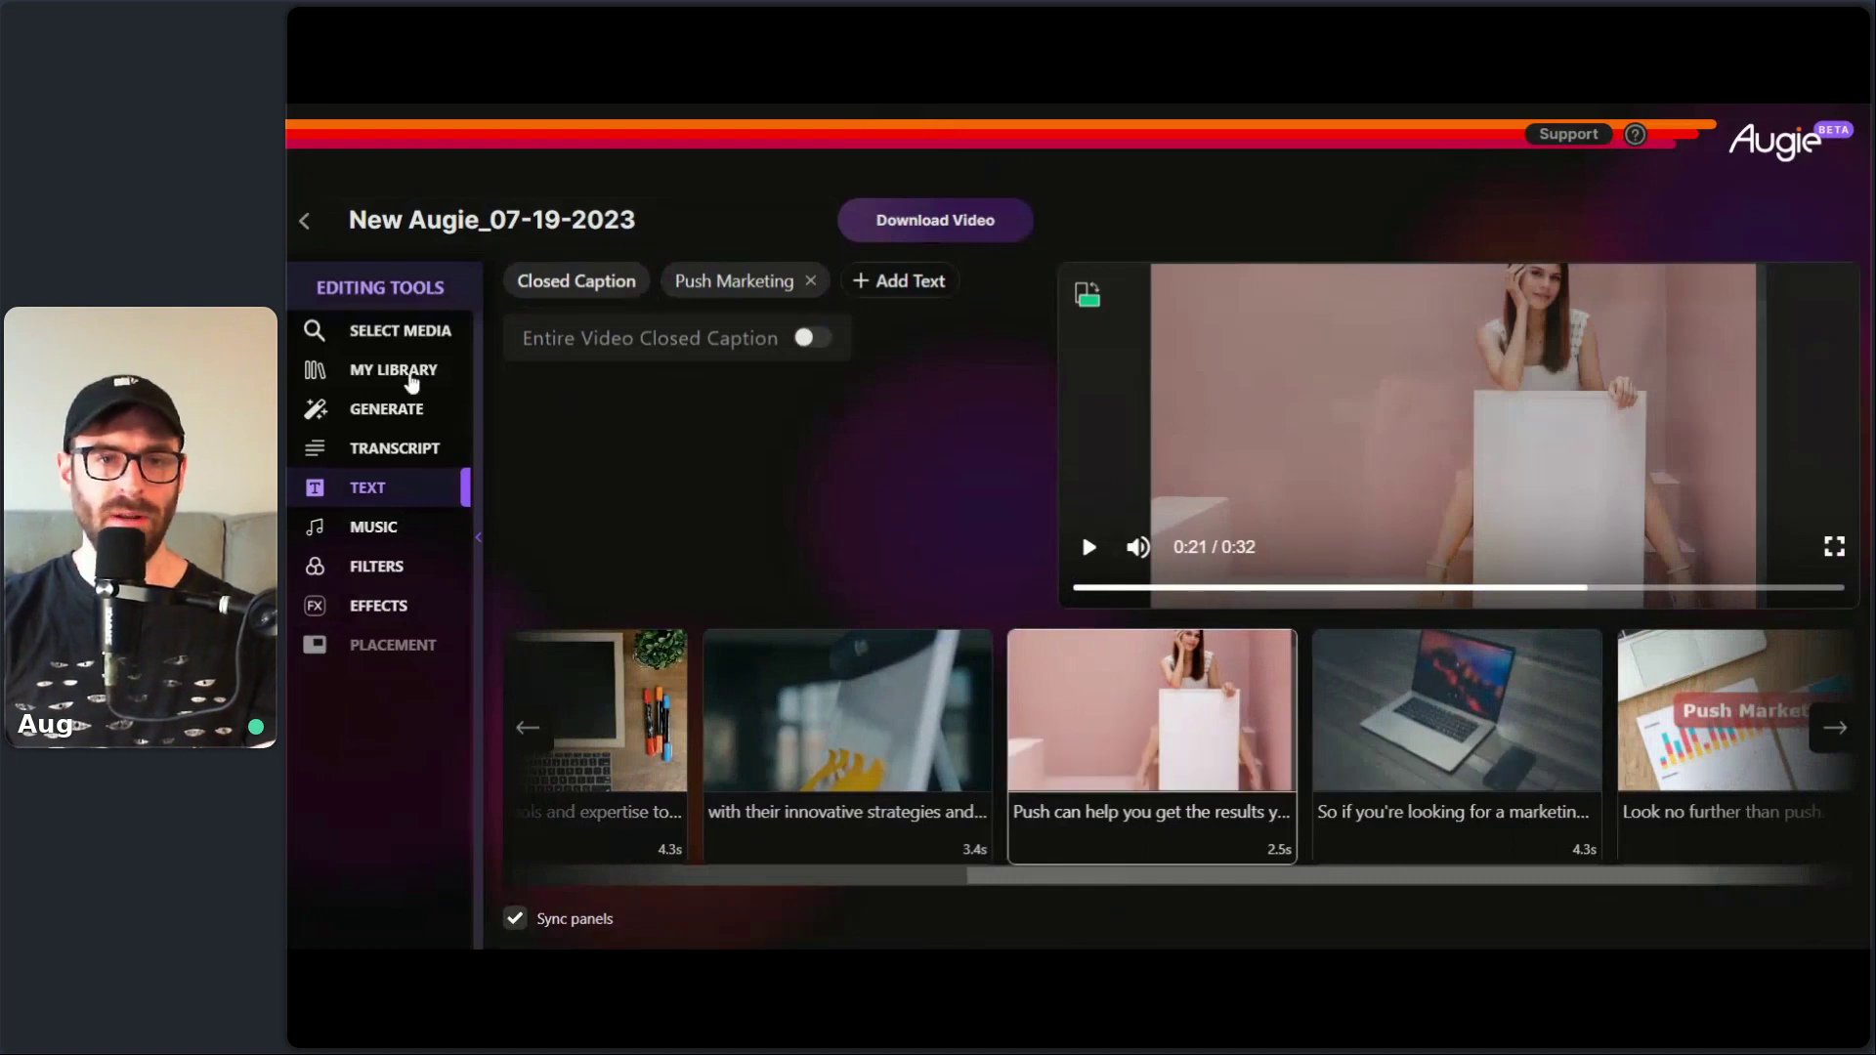
click(396, 449)
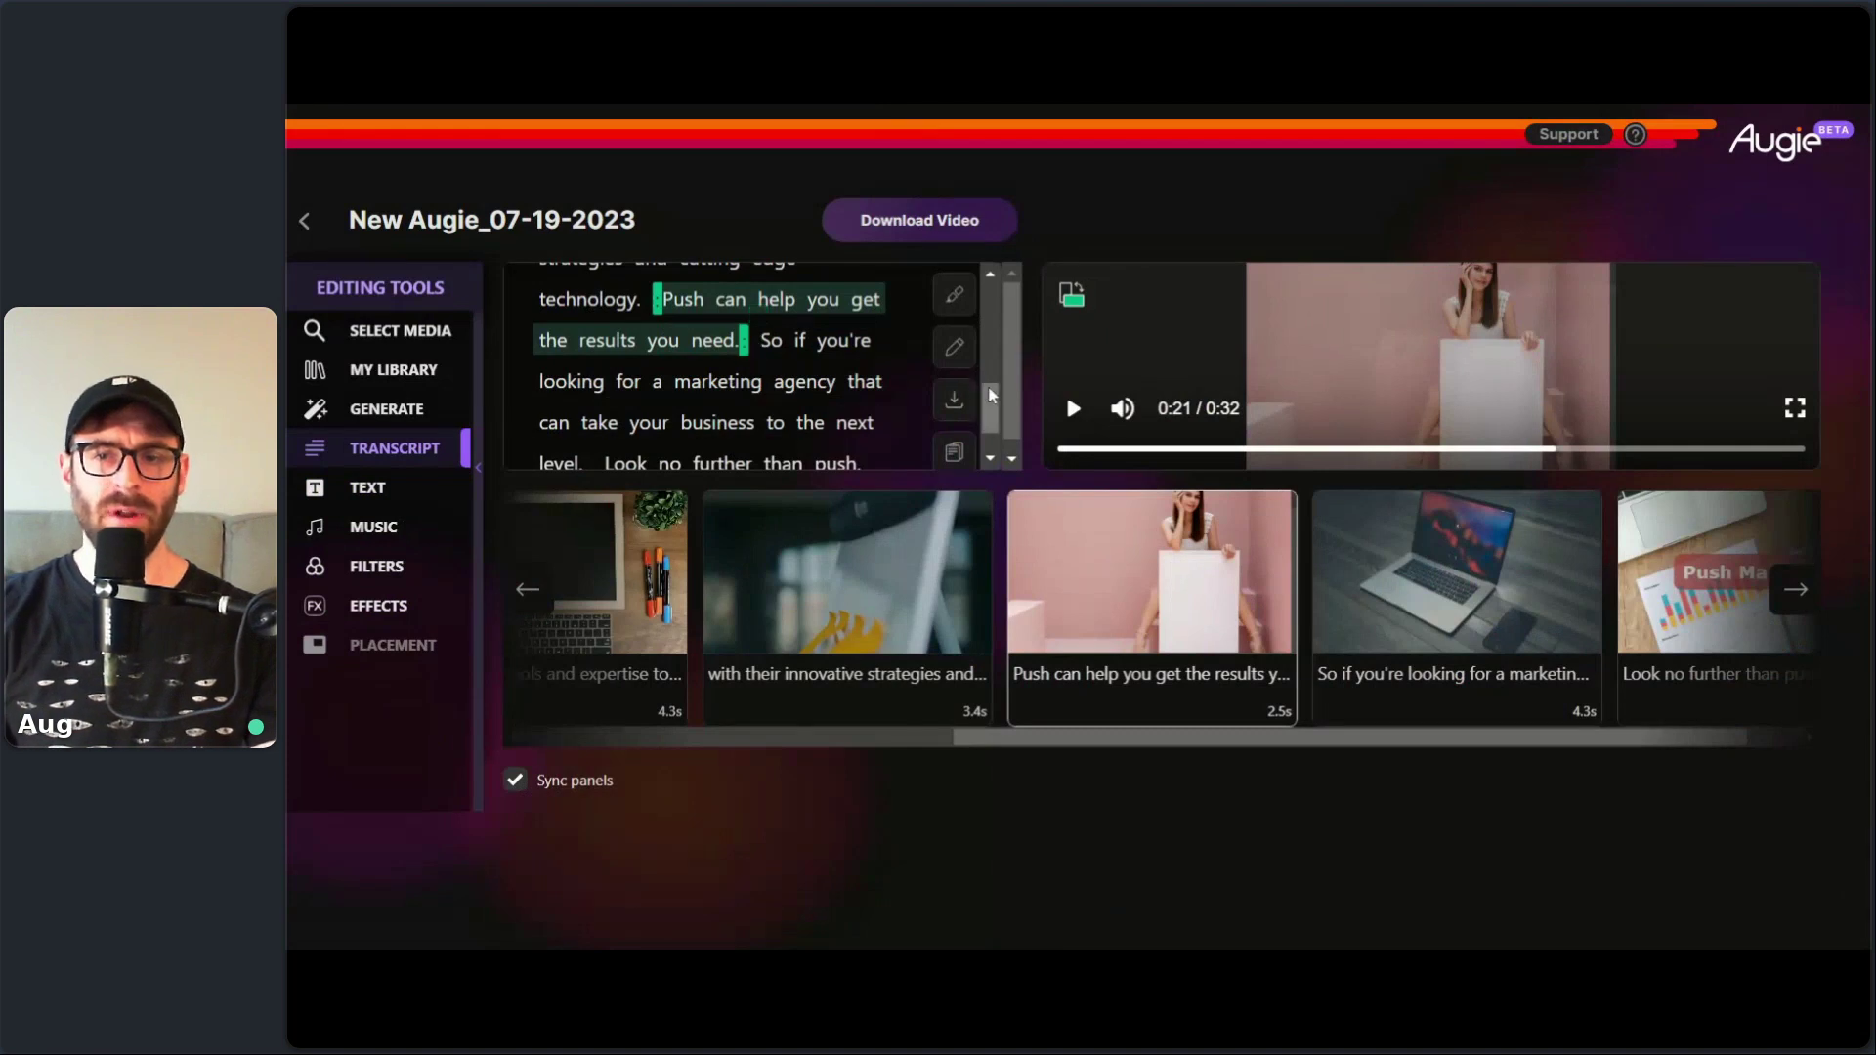
scroll(987, 398, down, 1)
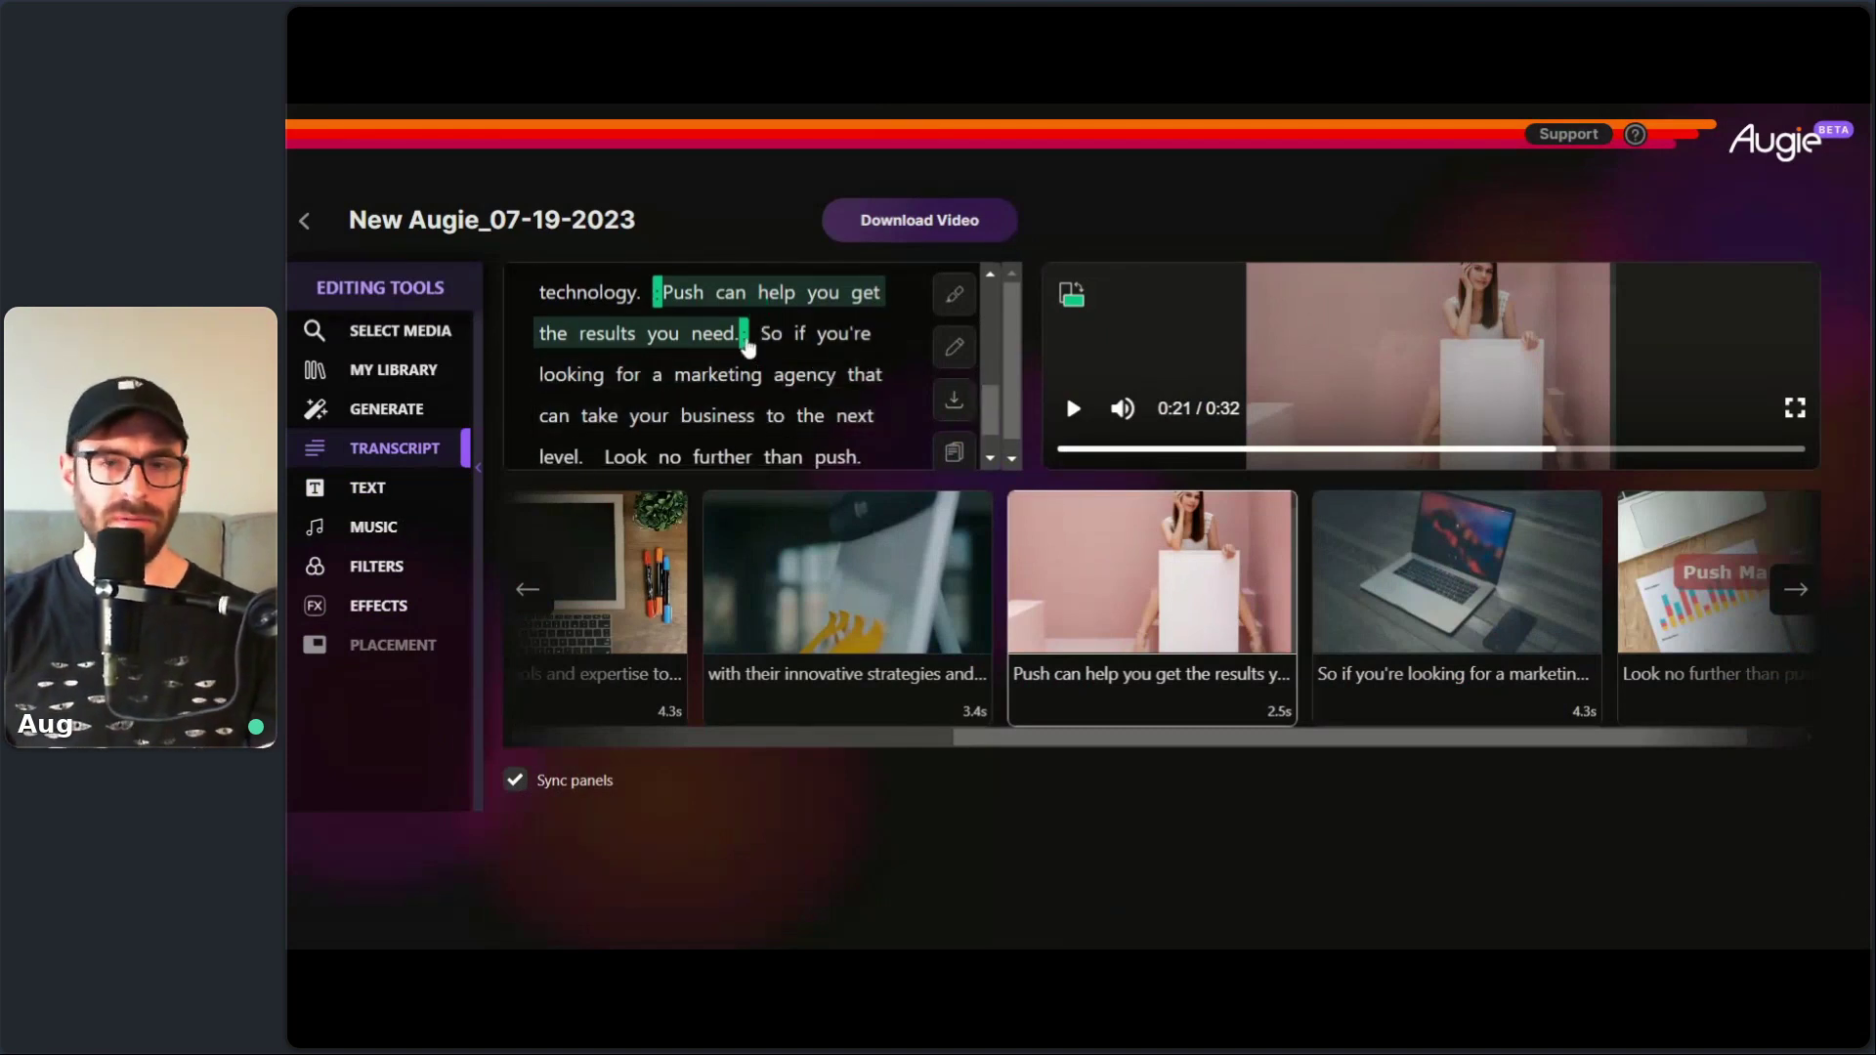
drag(748, 342, 750, 426)
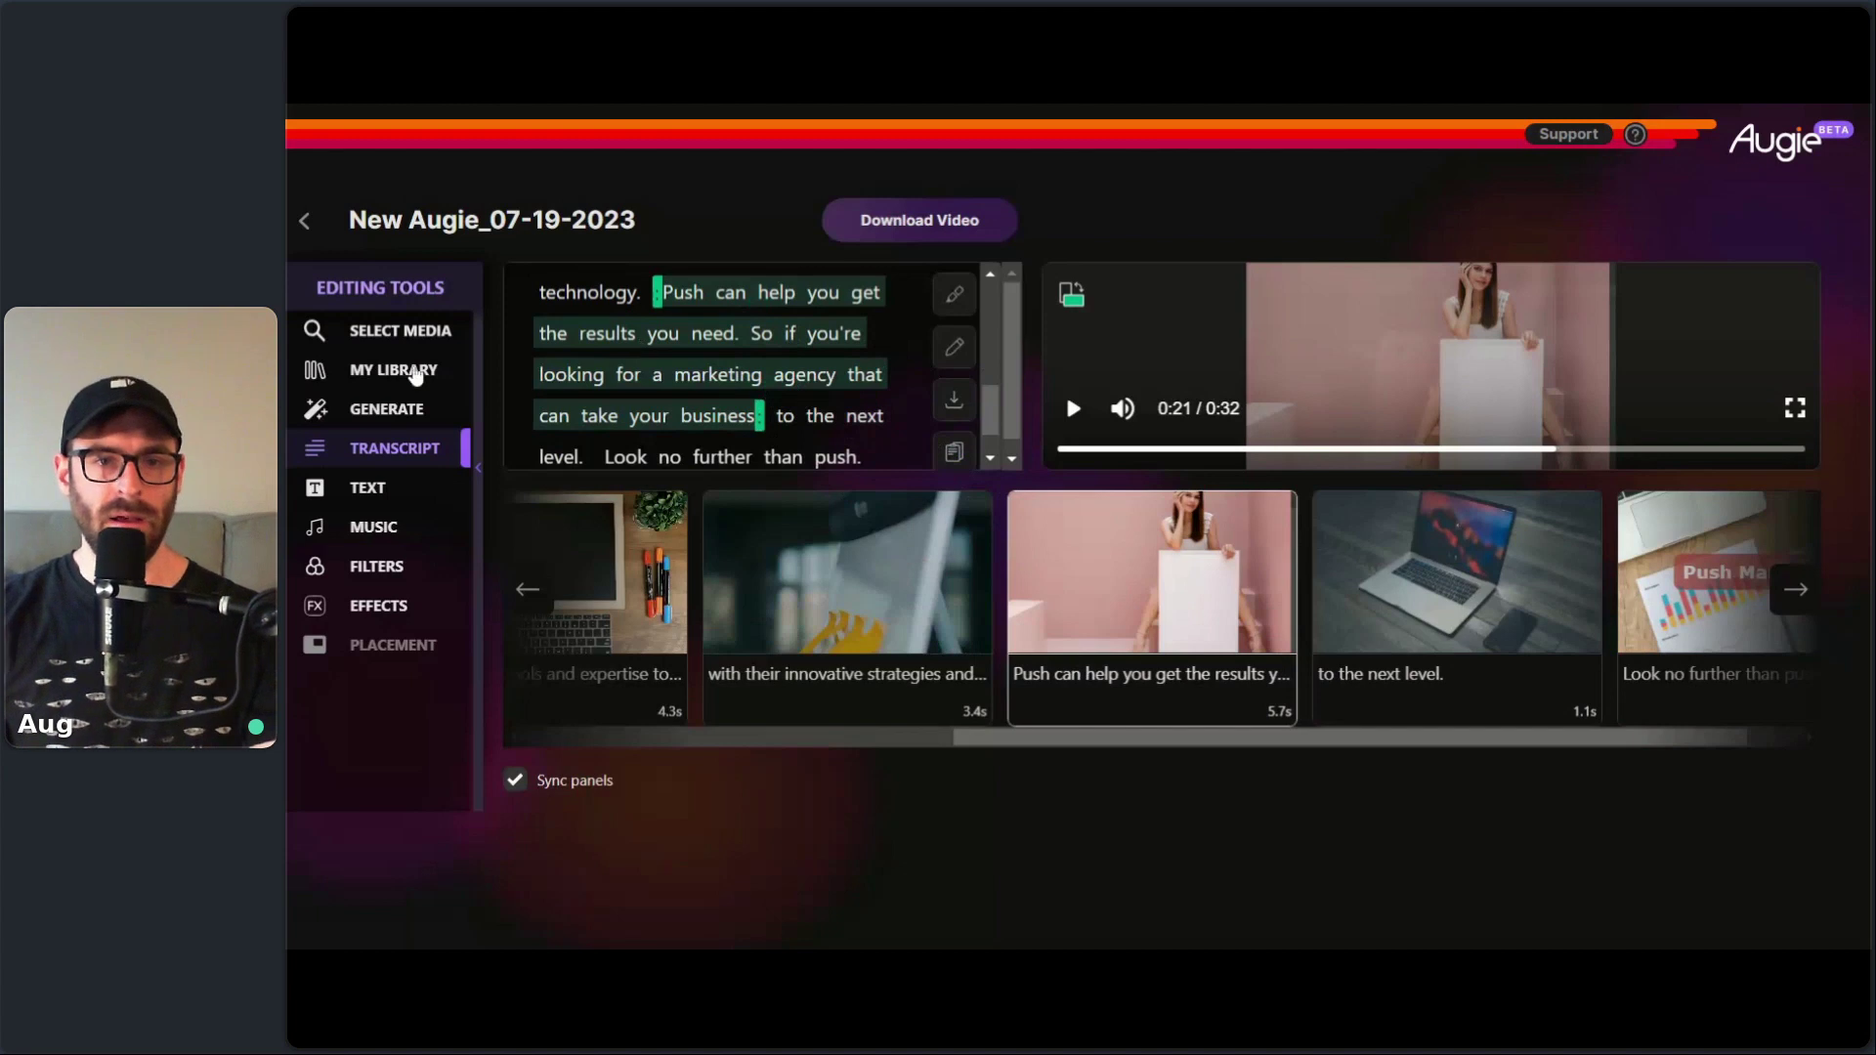
- Search the stock media for "marketing" and browse the results for a replacement clip for the woman-with-blank-board shot
click(400, 331)
drag(674, 285, 559, 285)
text(marketing)
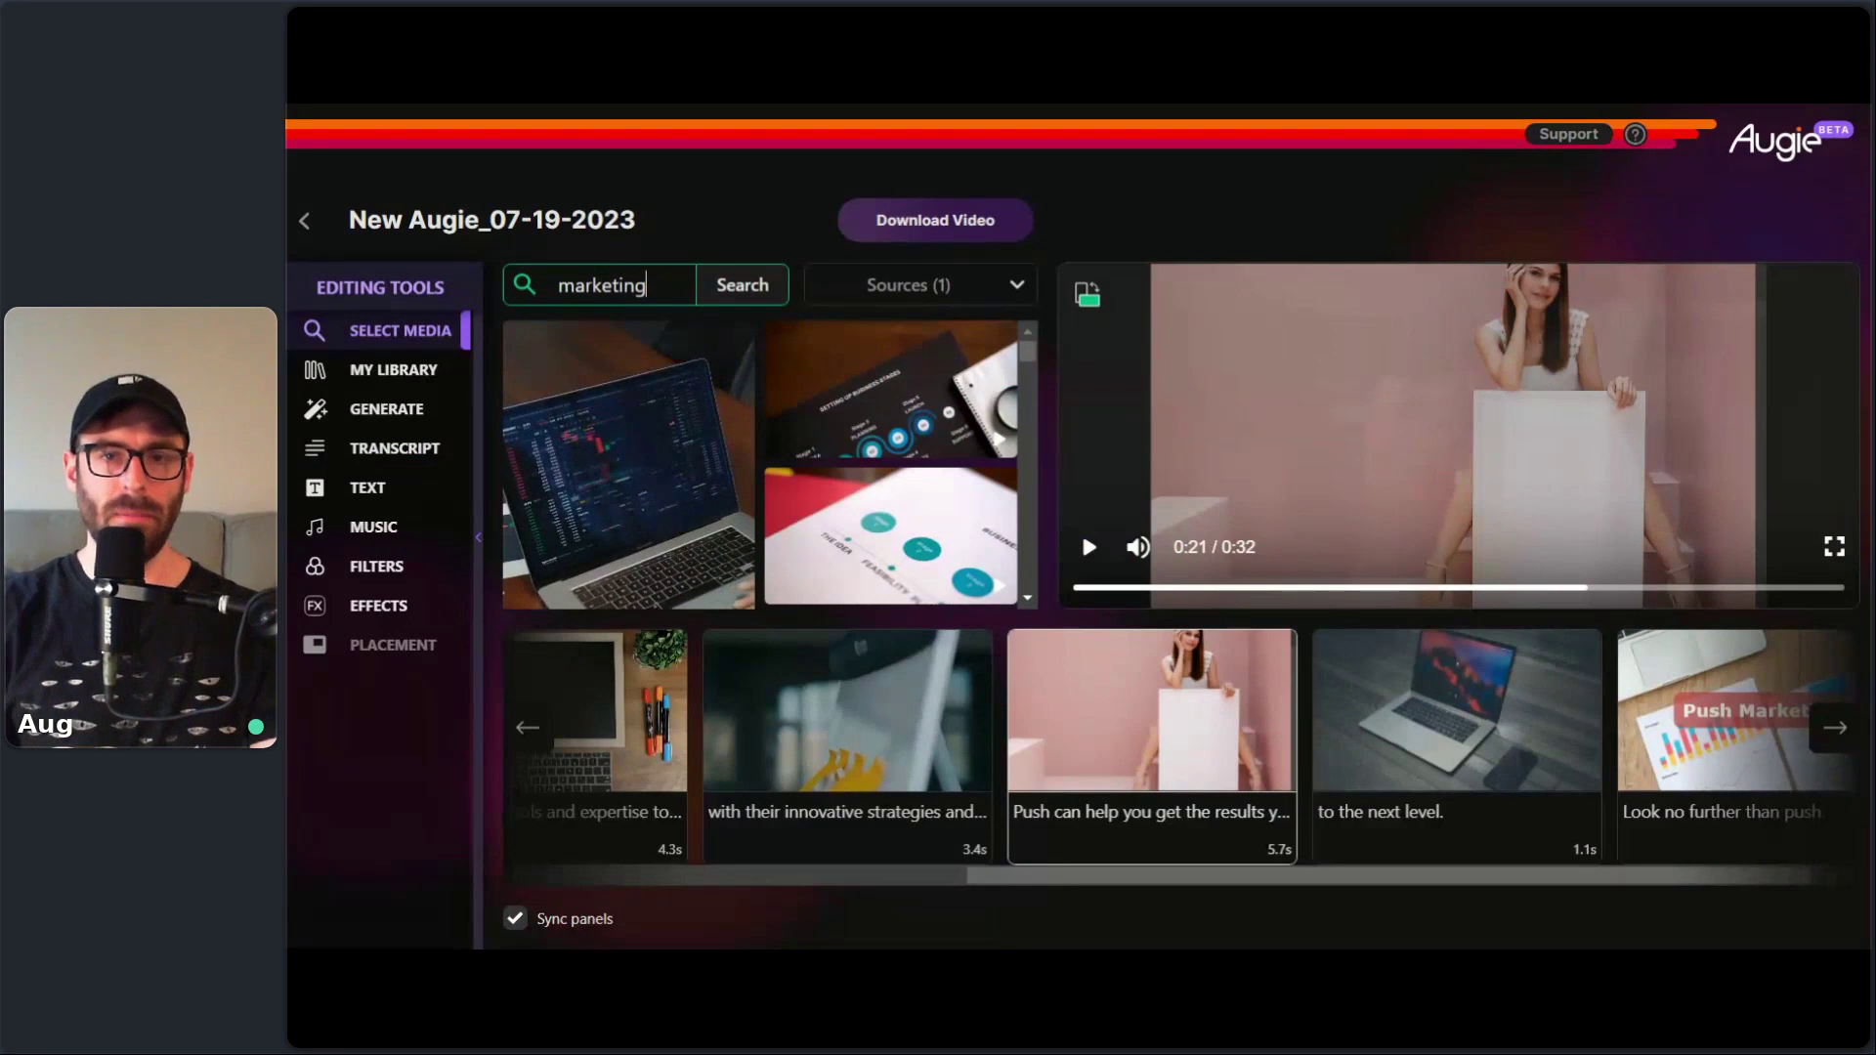
click(757, 298)
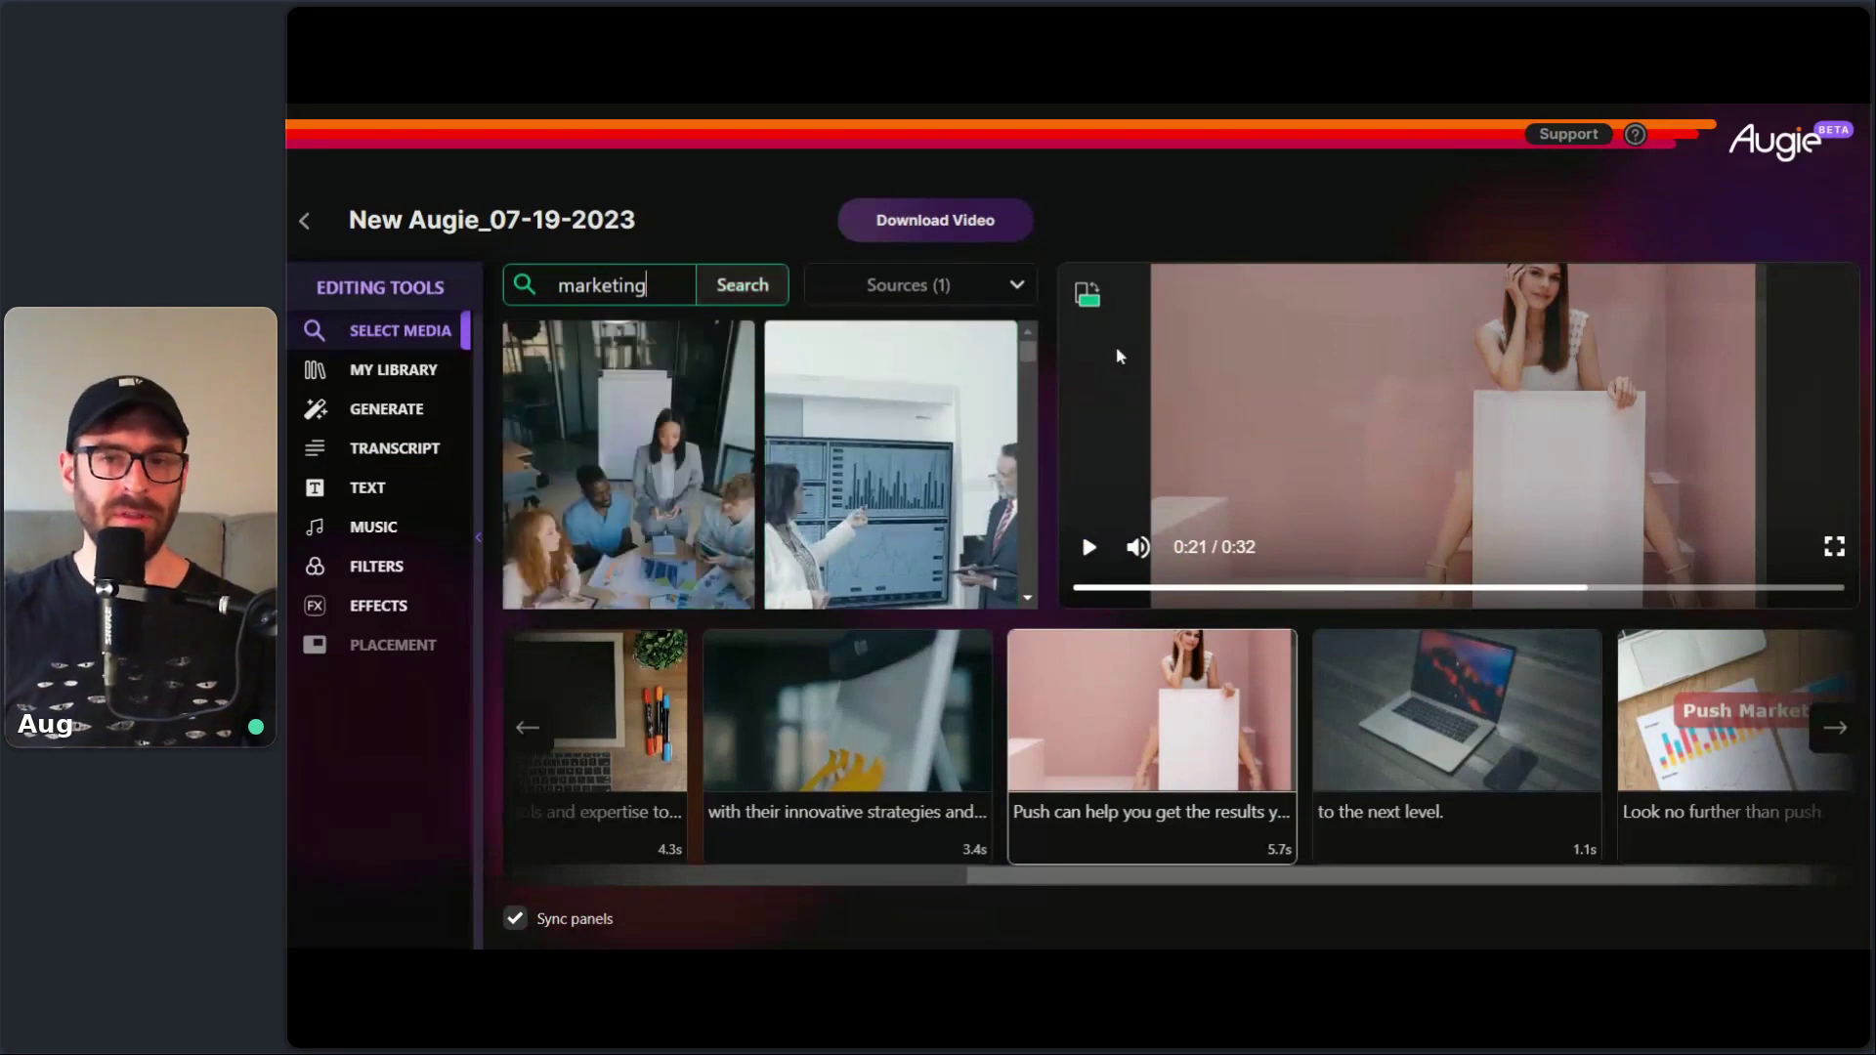
scroll(1031, 393, down, 6)
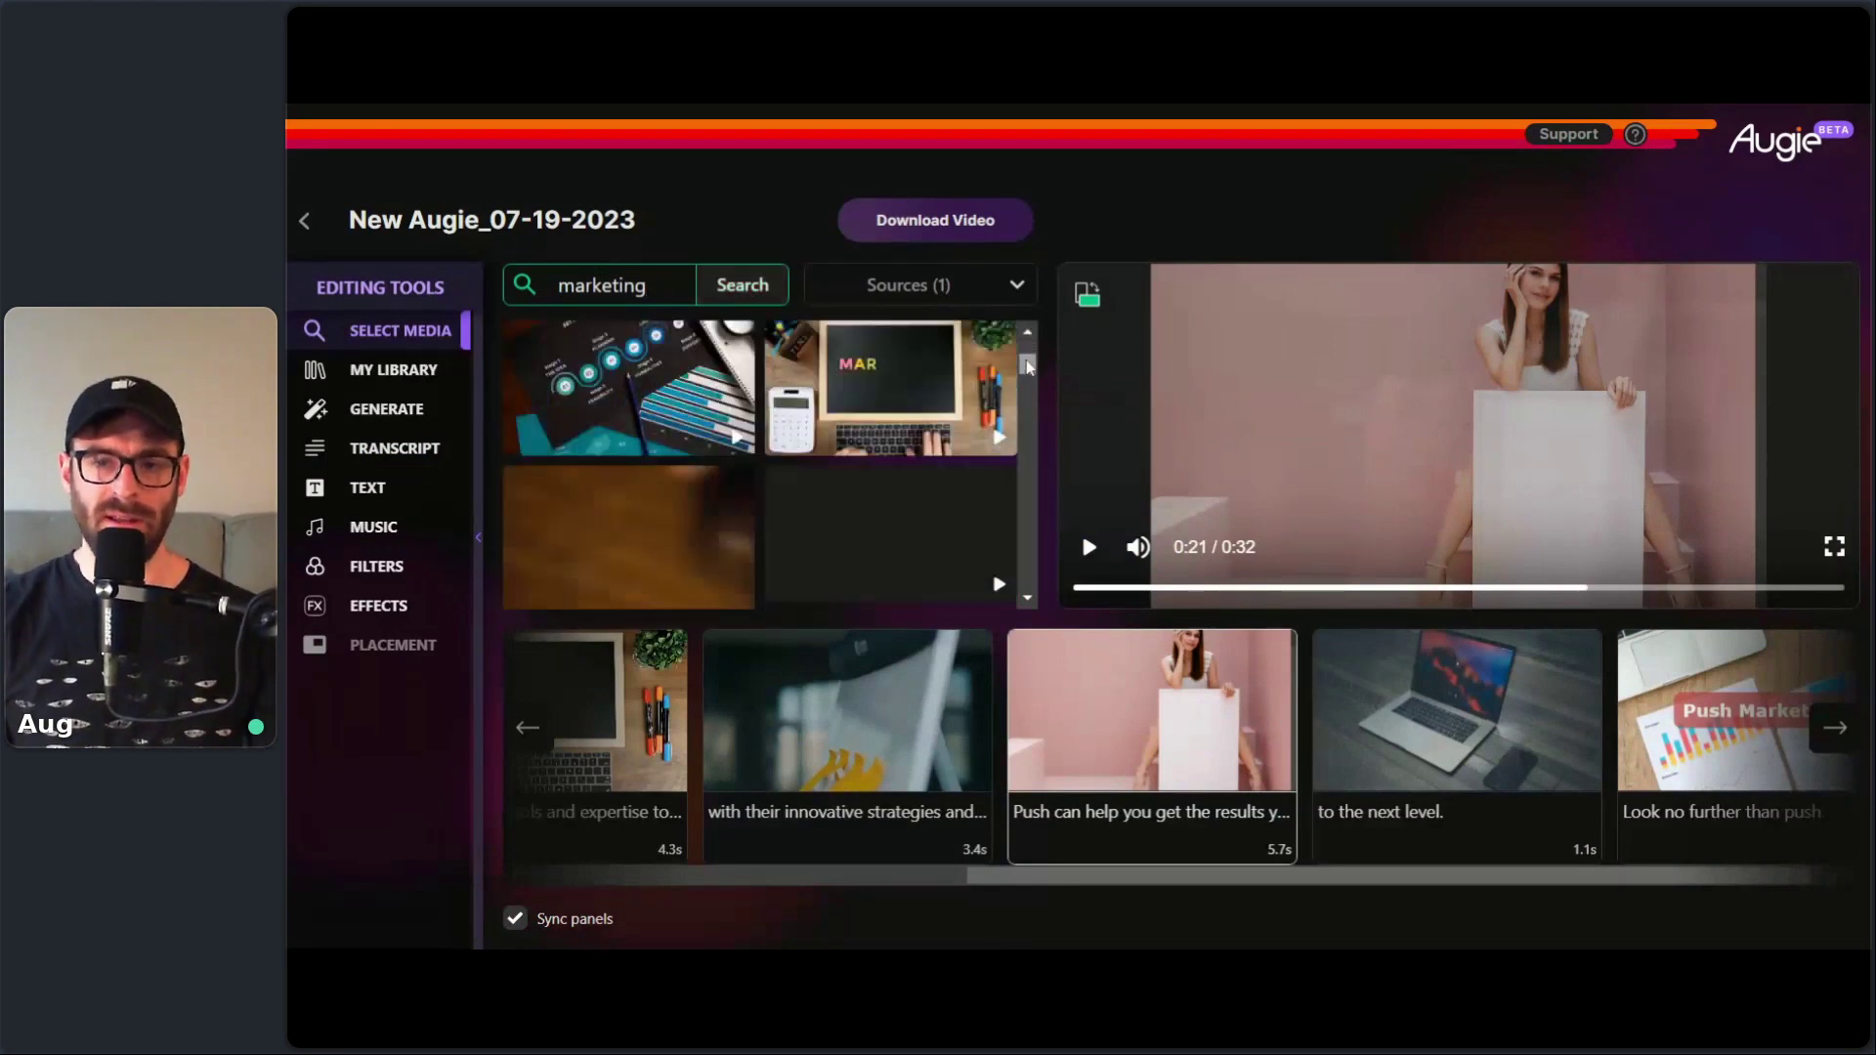
scroll(1031, 393, down, 8)
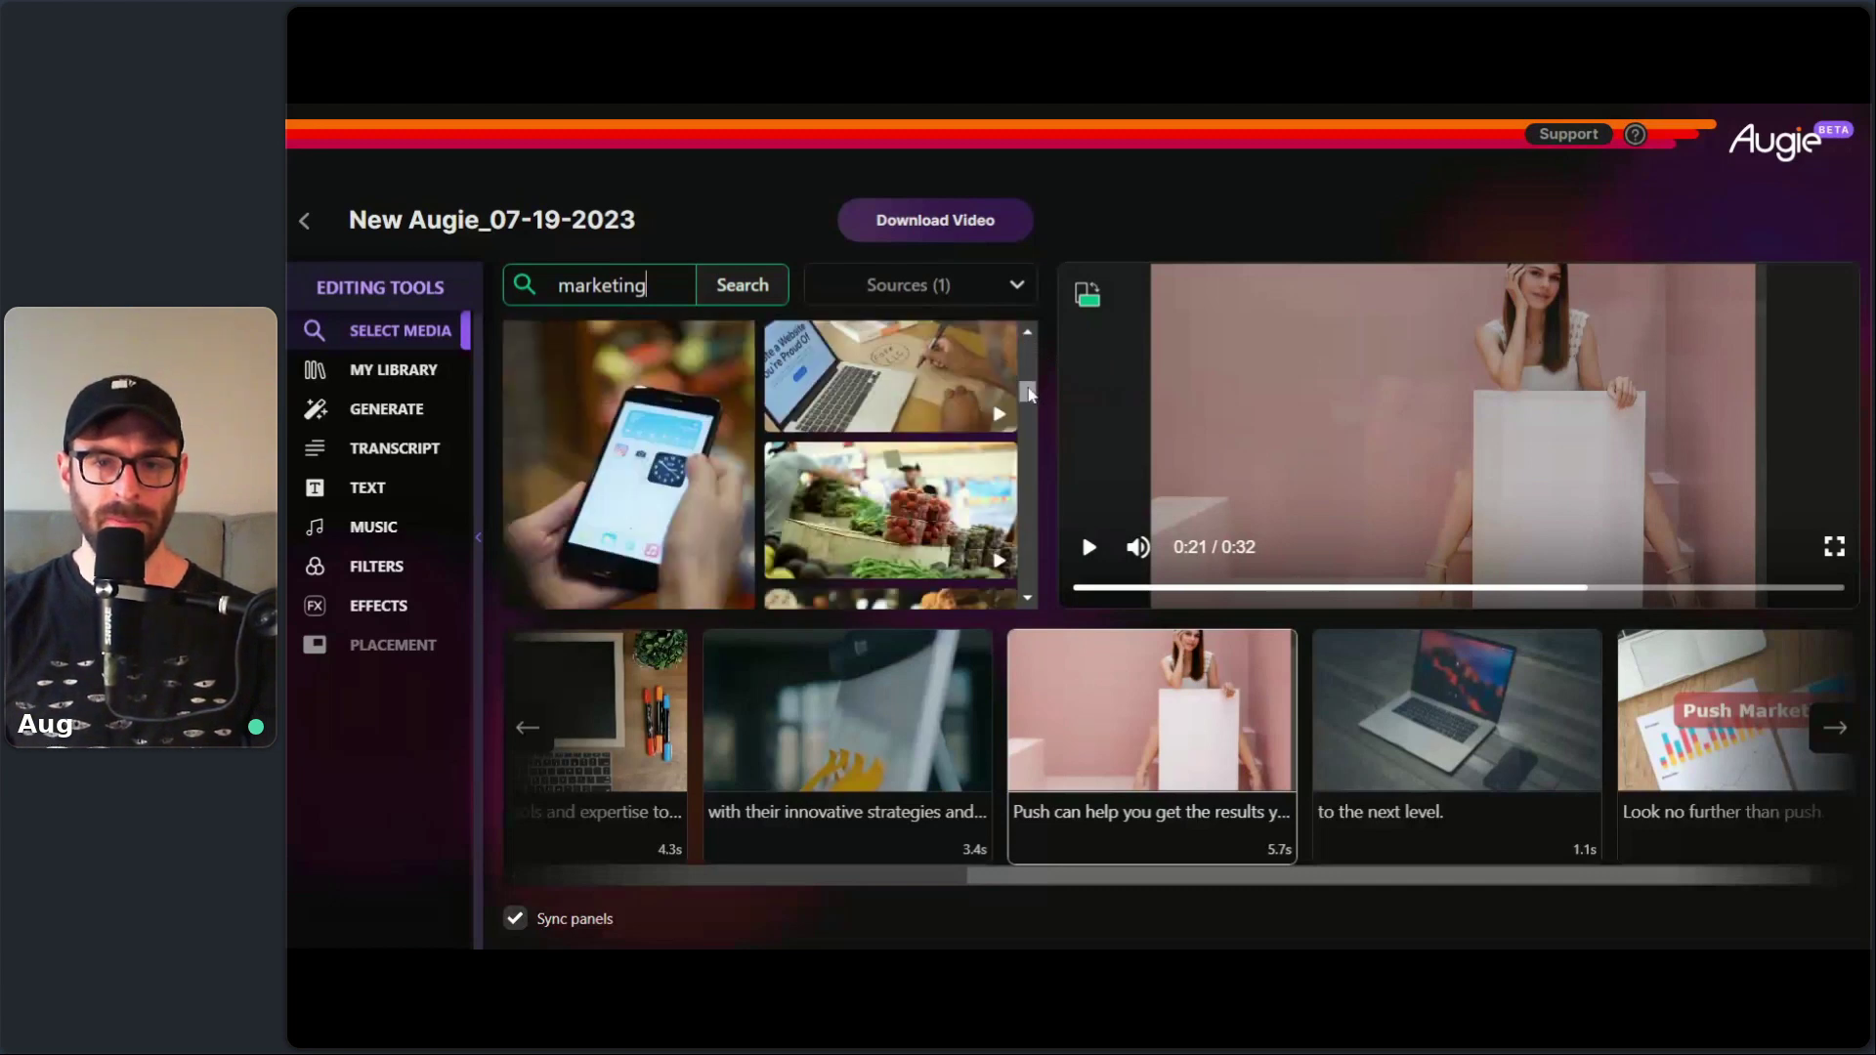
scroll(1029, 404, down, 8)
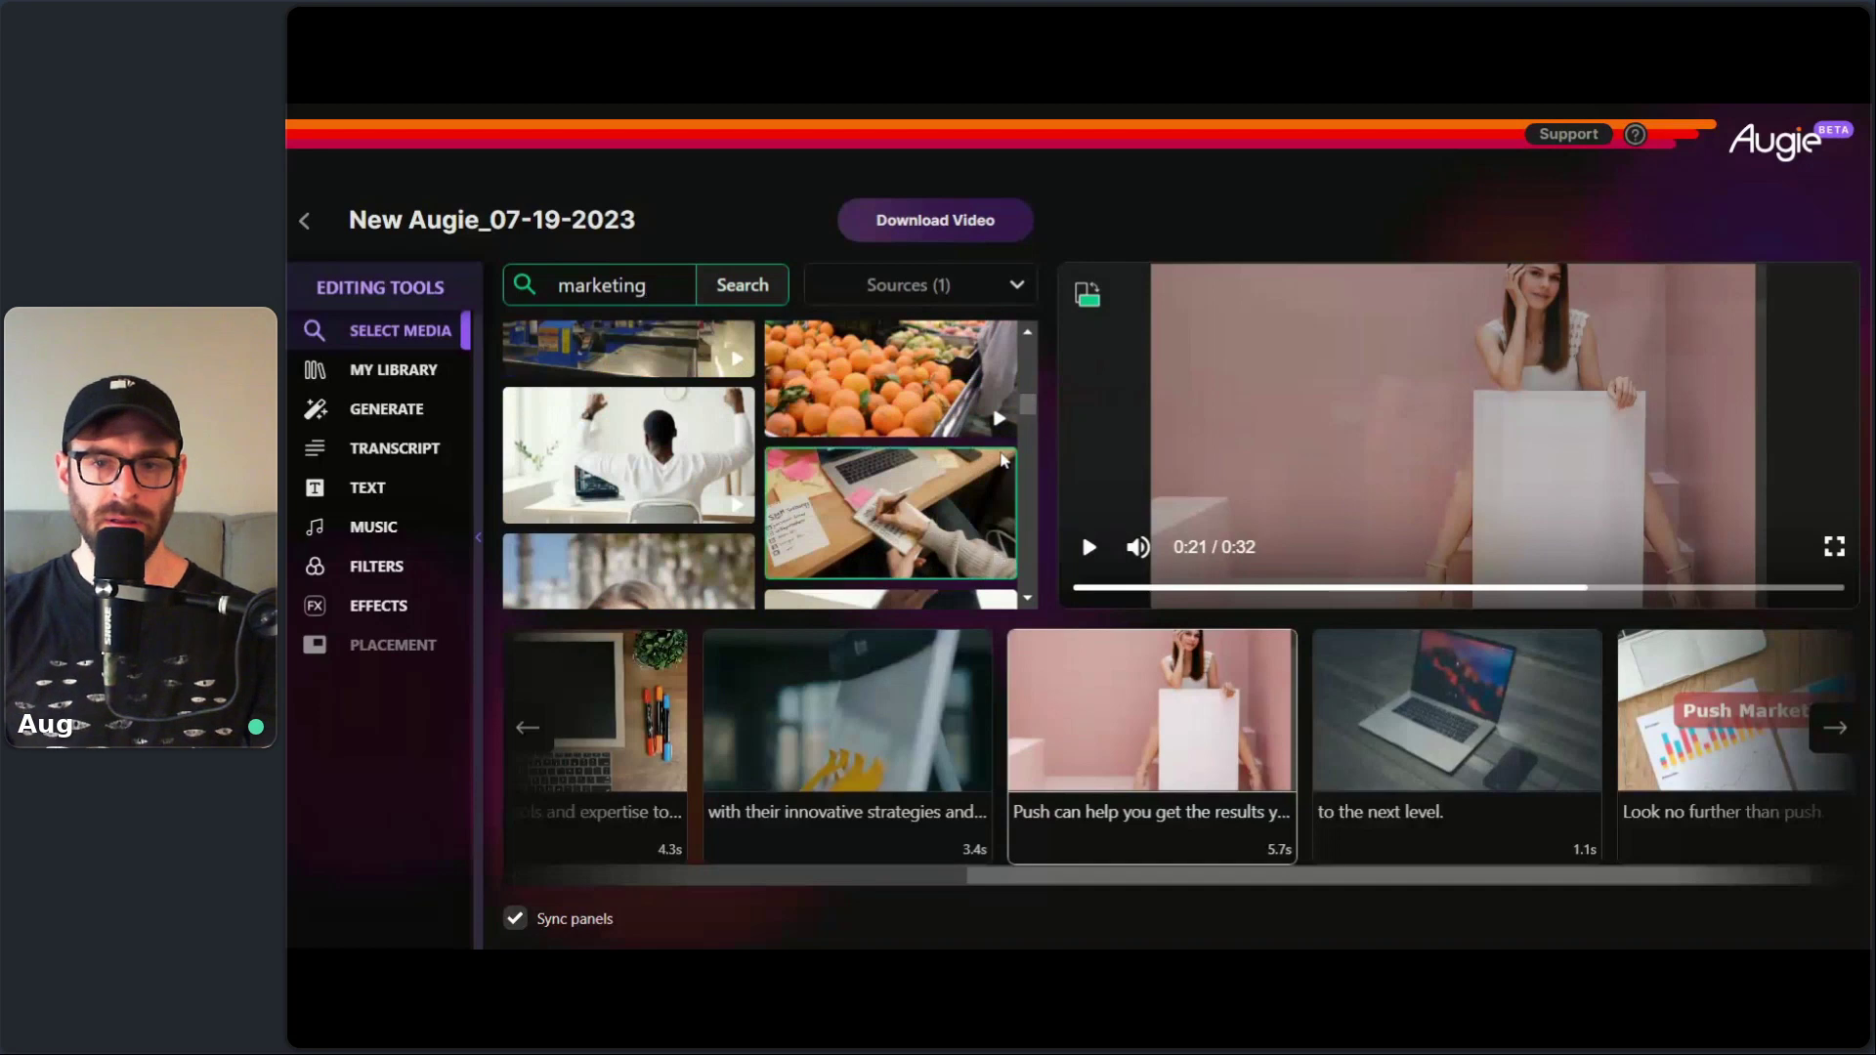
scroll(987, 467, down, 8)
scroll(987, 459, down, 10)
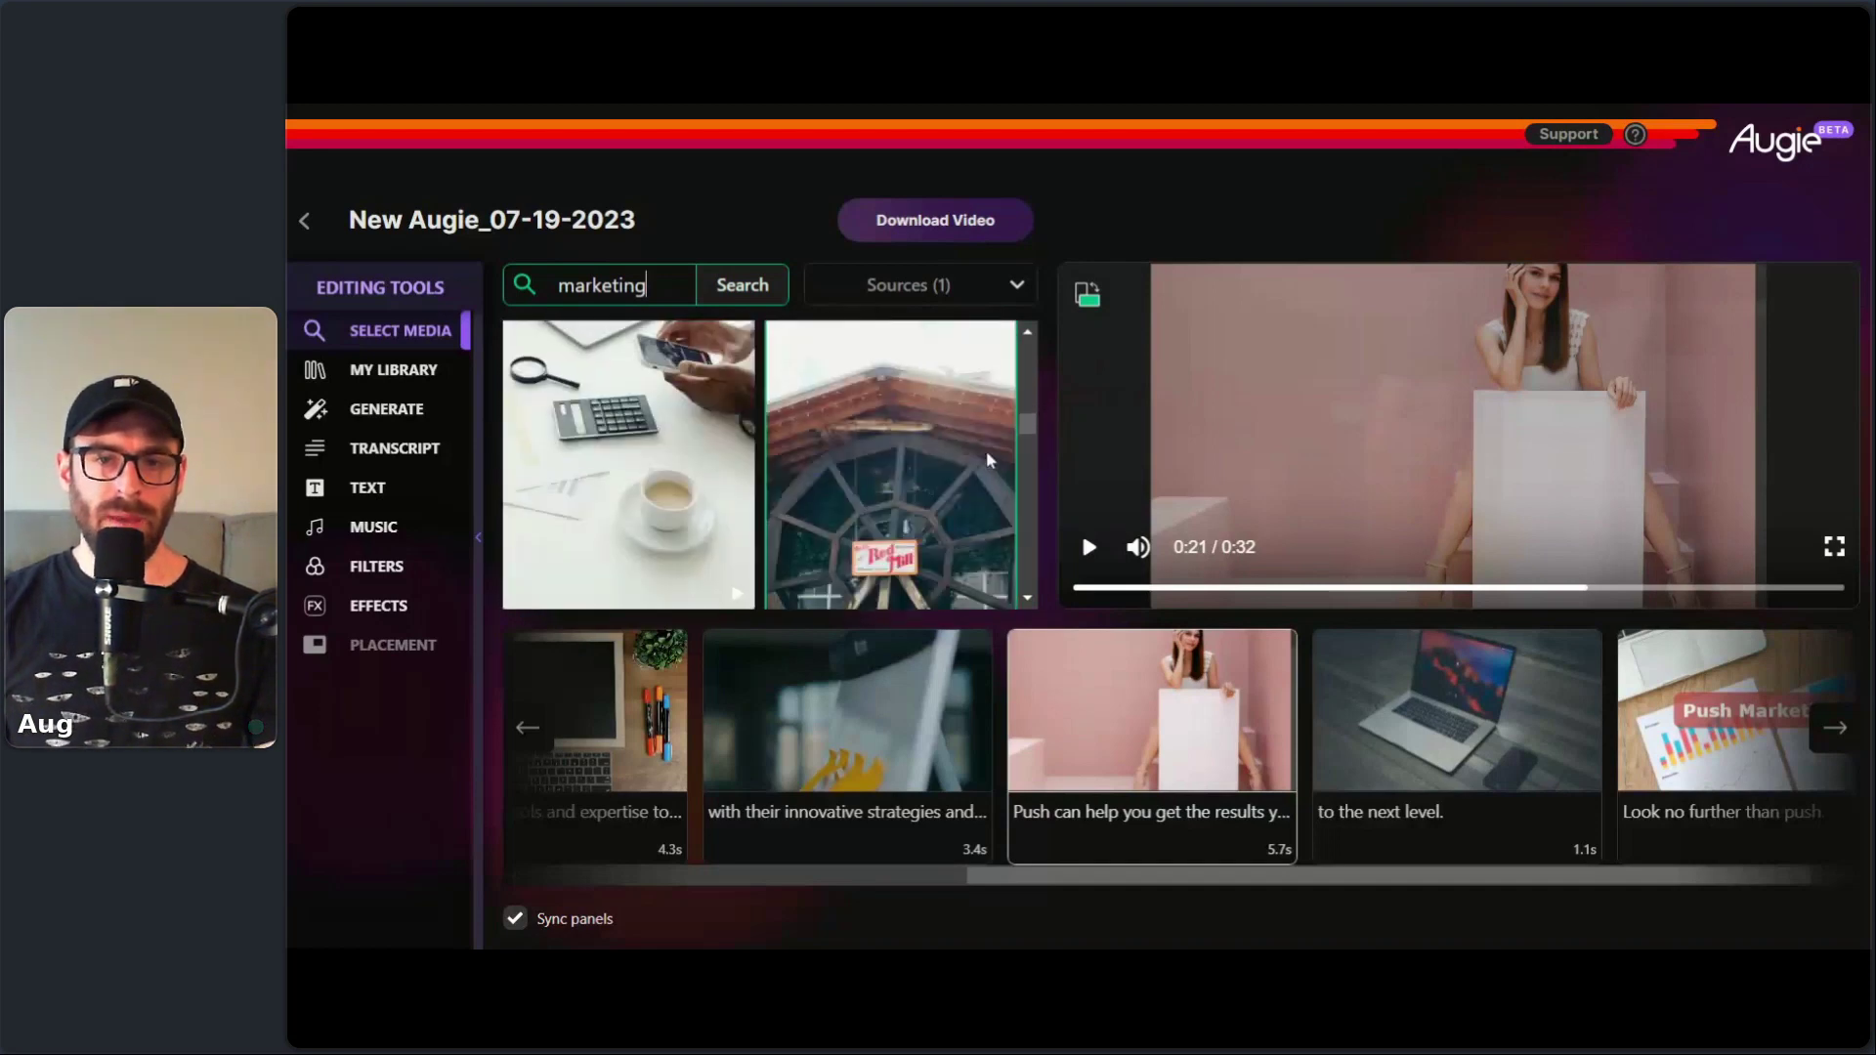
- Replace the media of the "Push can help you get the results" shot with the marketing image of people presenting charts on a screen
scroll(978, 479, up, 8)
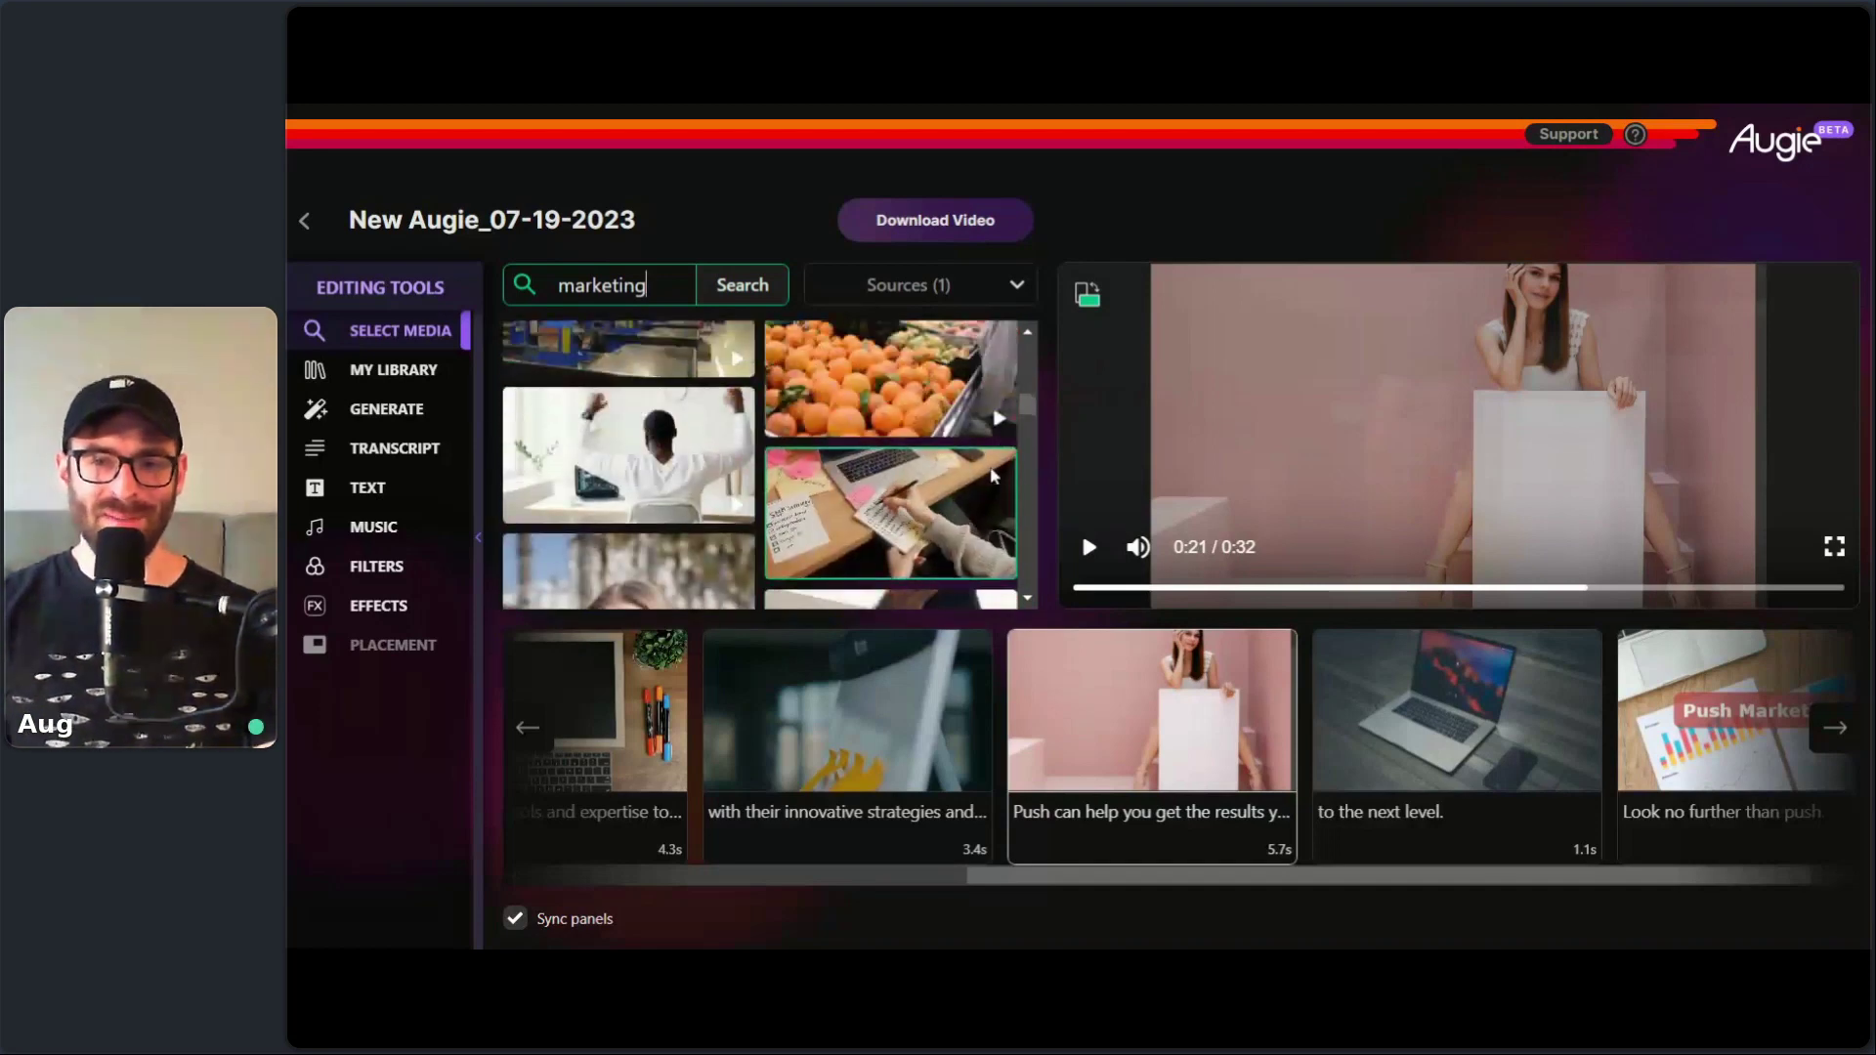
scroll(919, 498, up, 6)
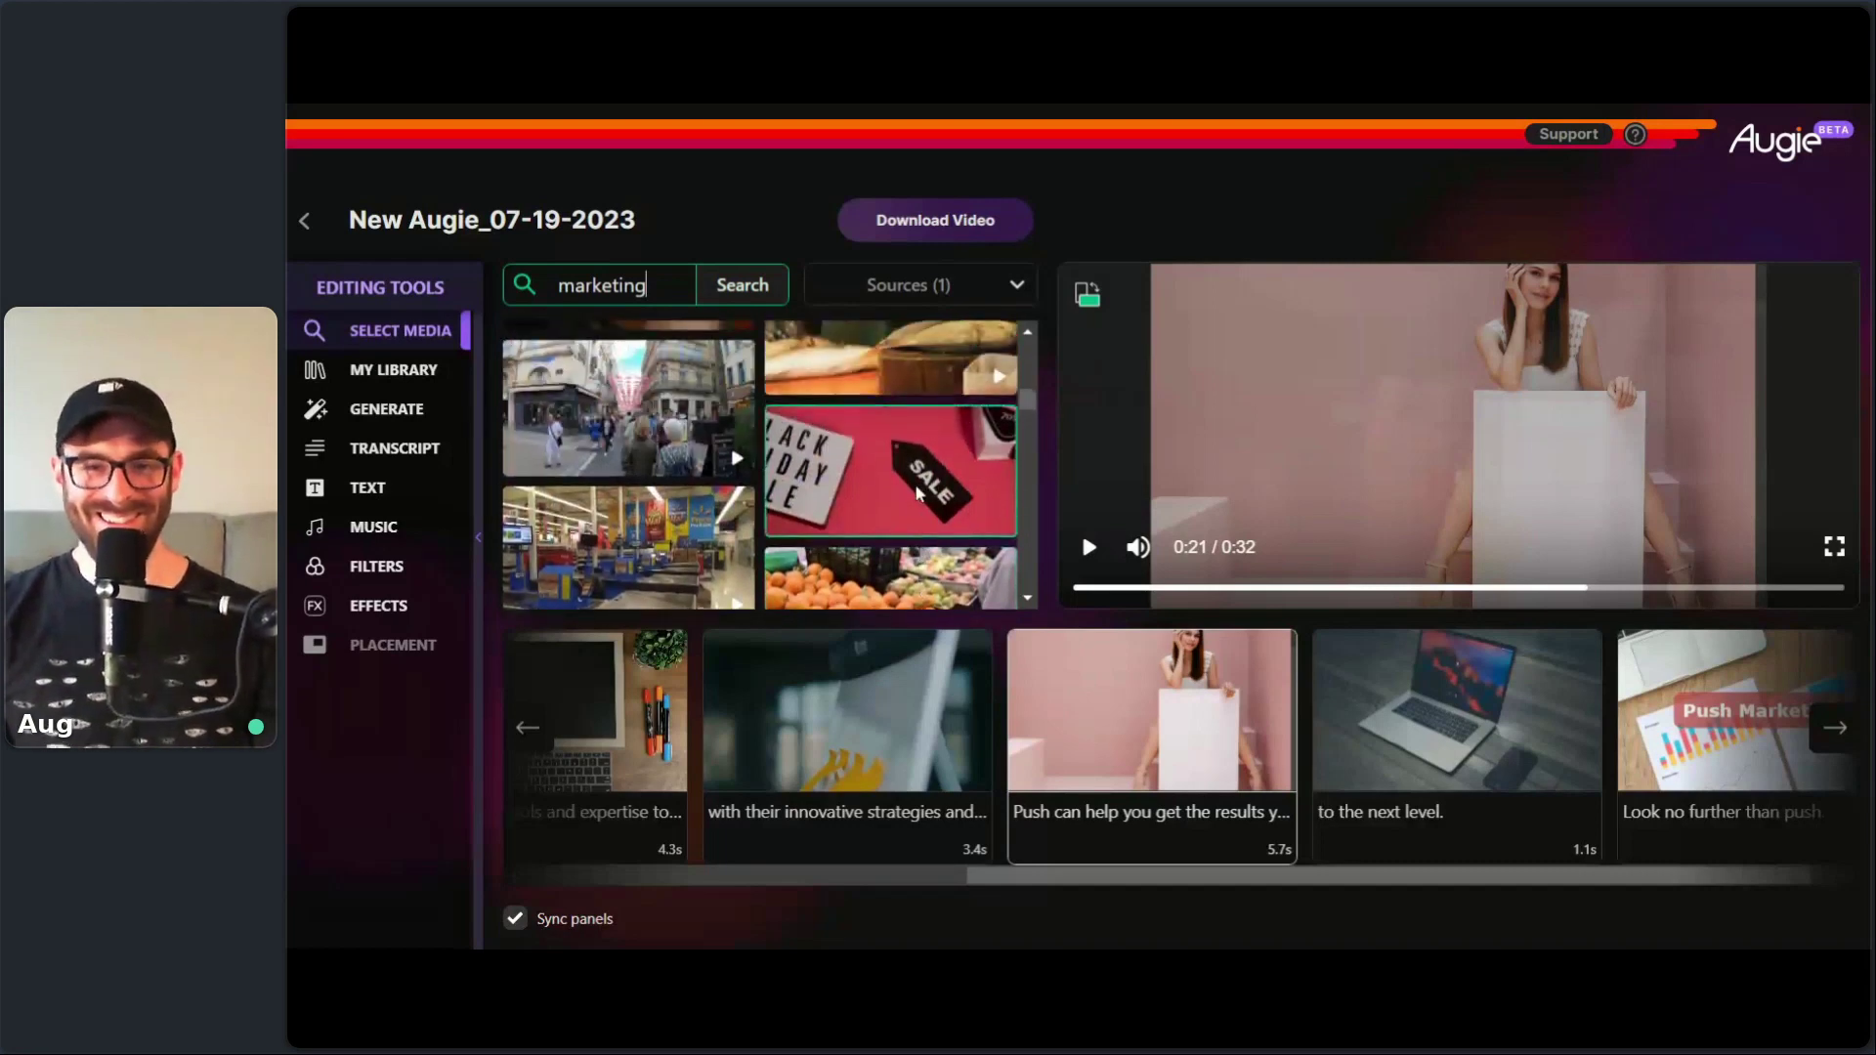
scroll(909, 501, up, 6)
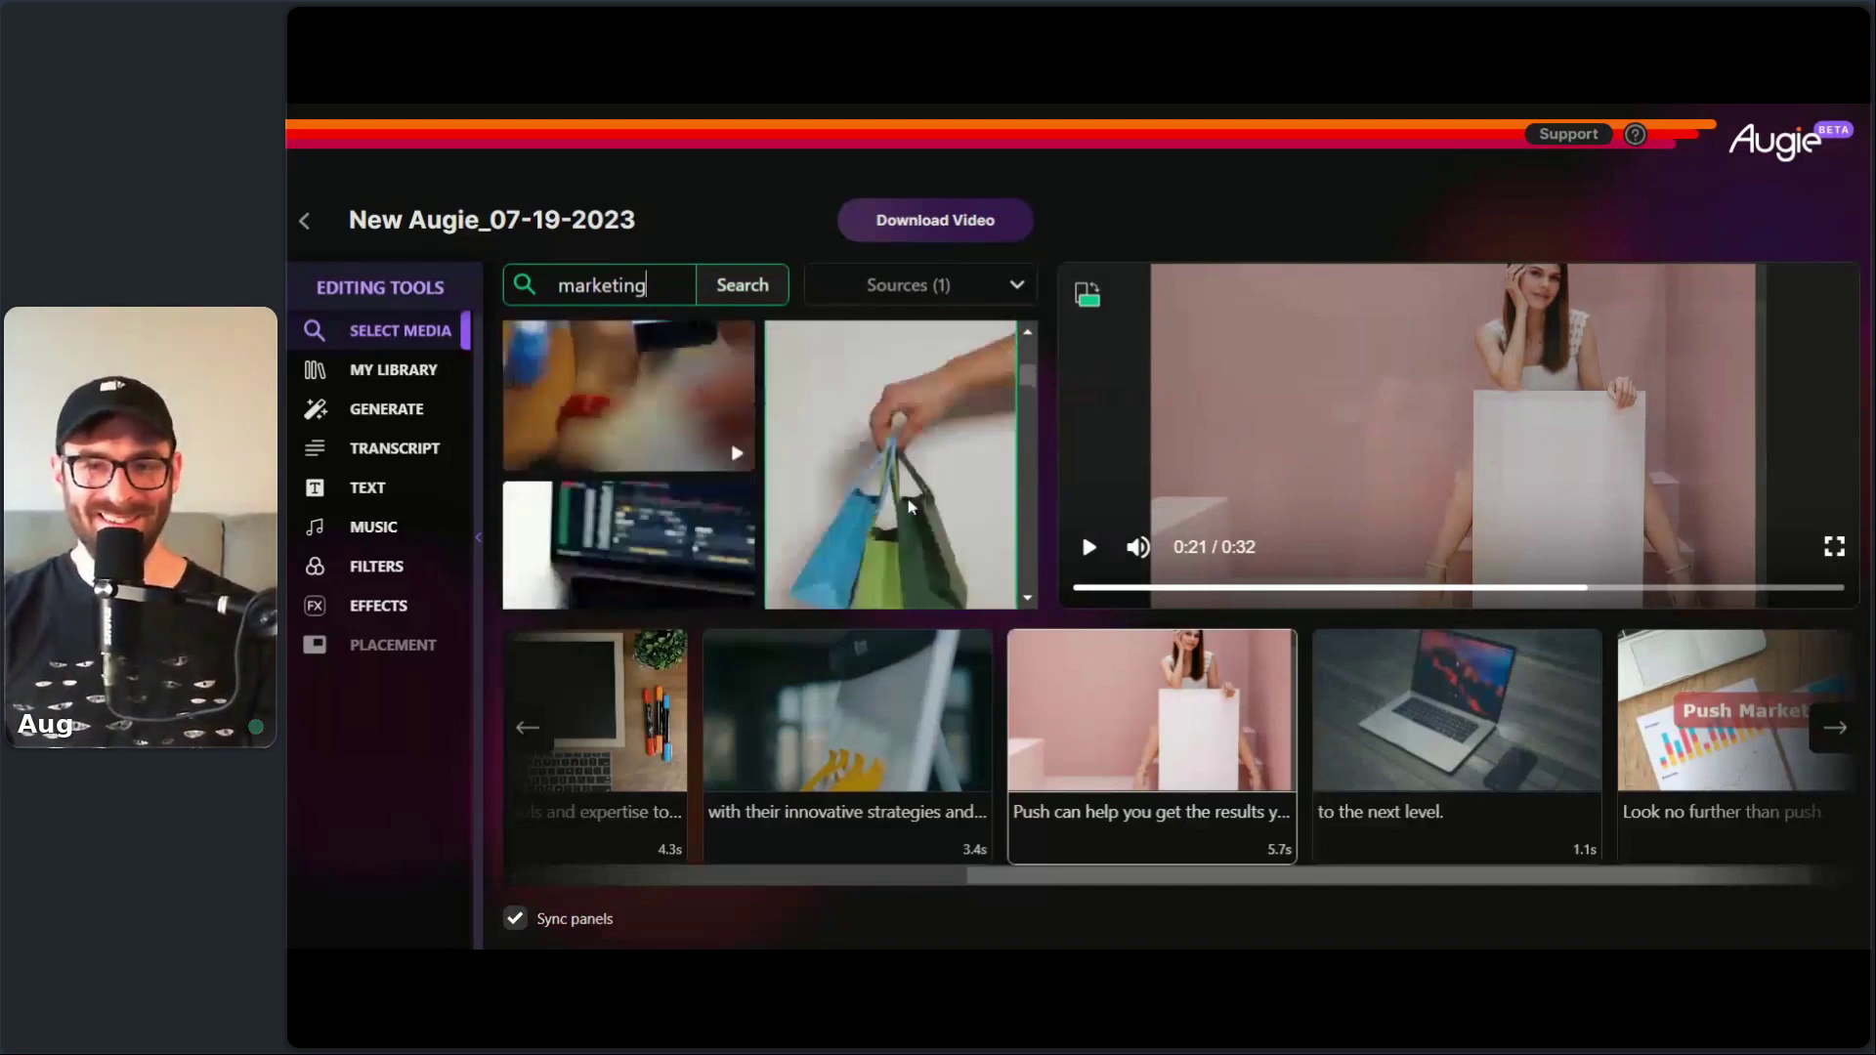
scroll(897, 489, up, 5)
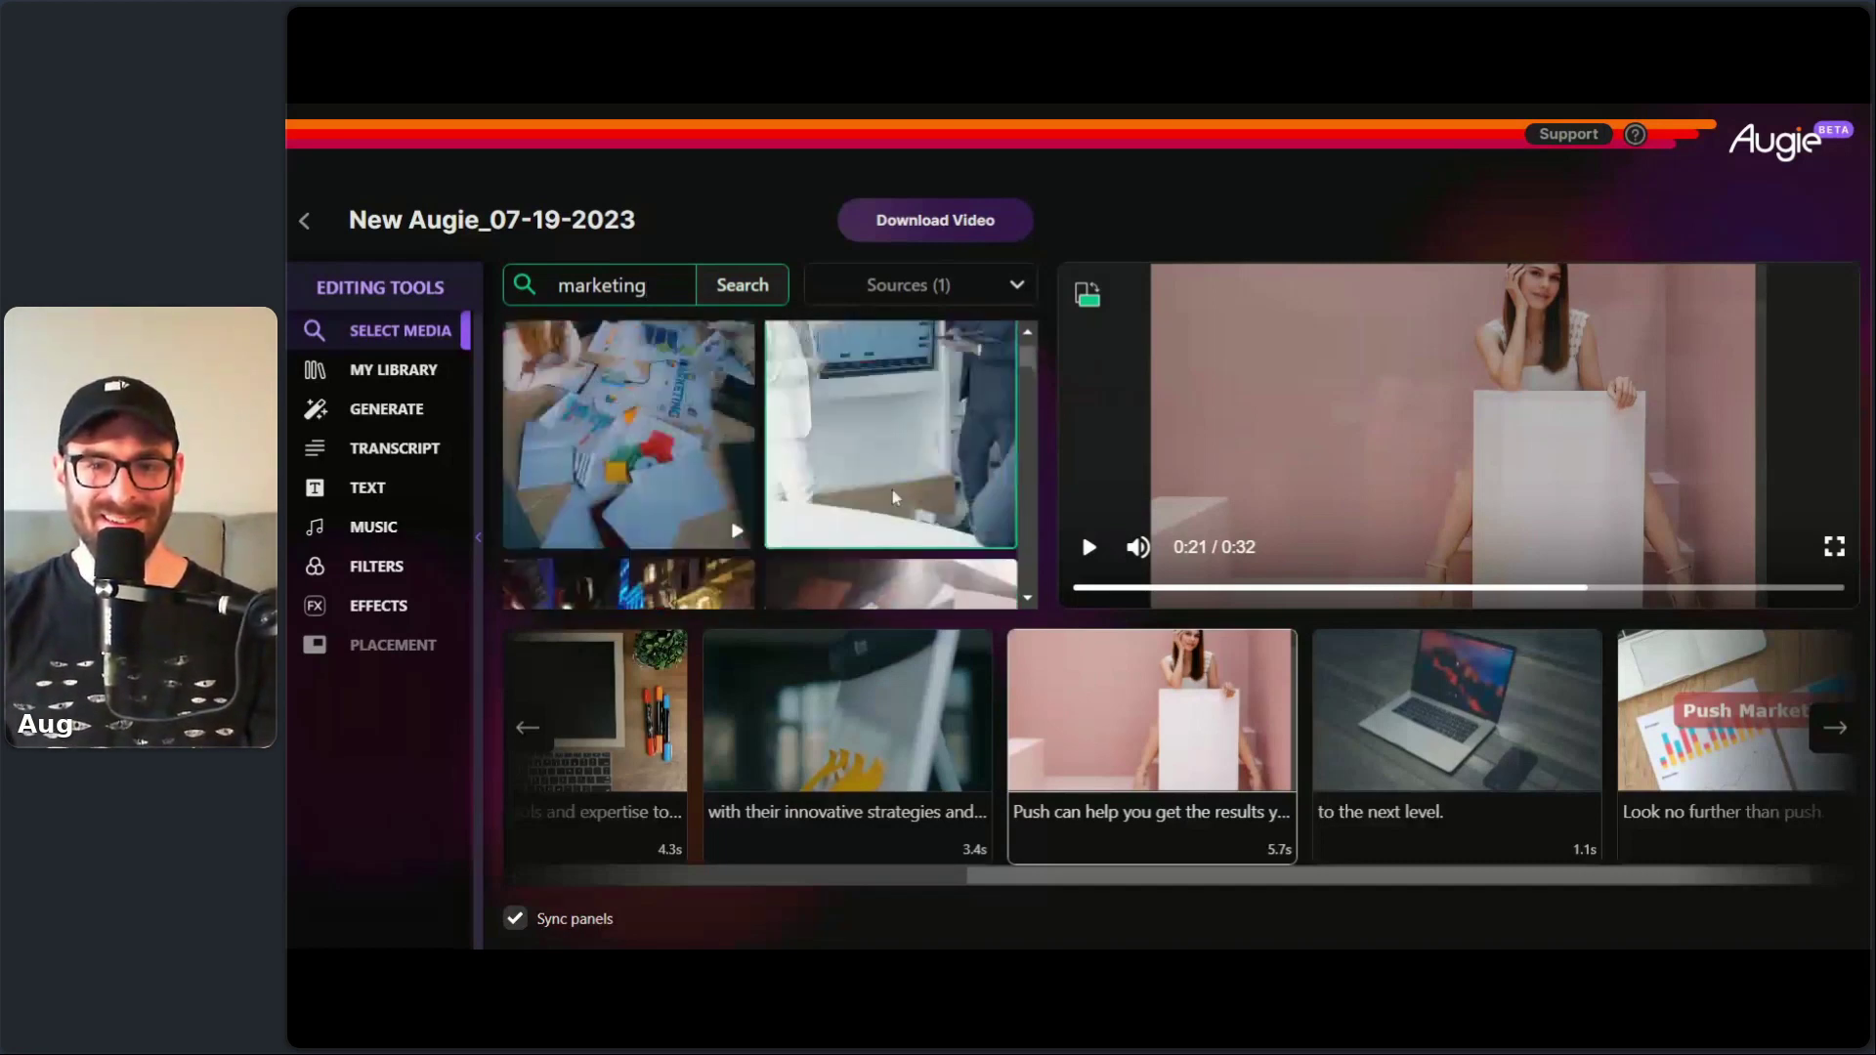
click(877, 500)
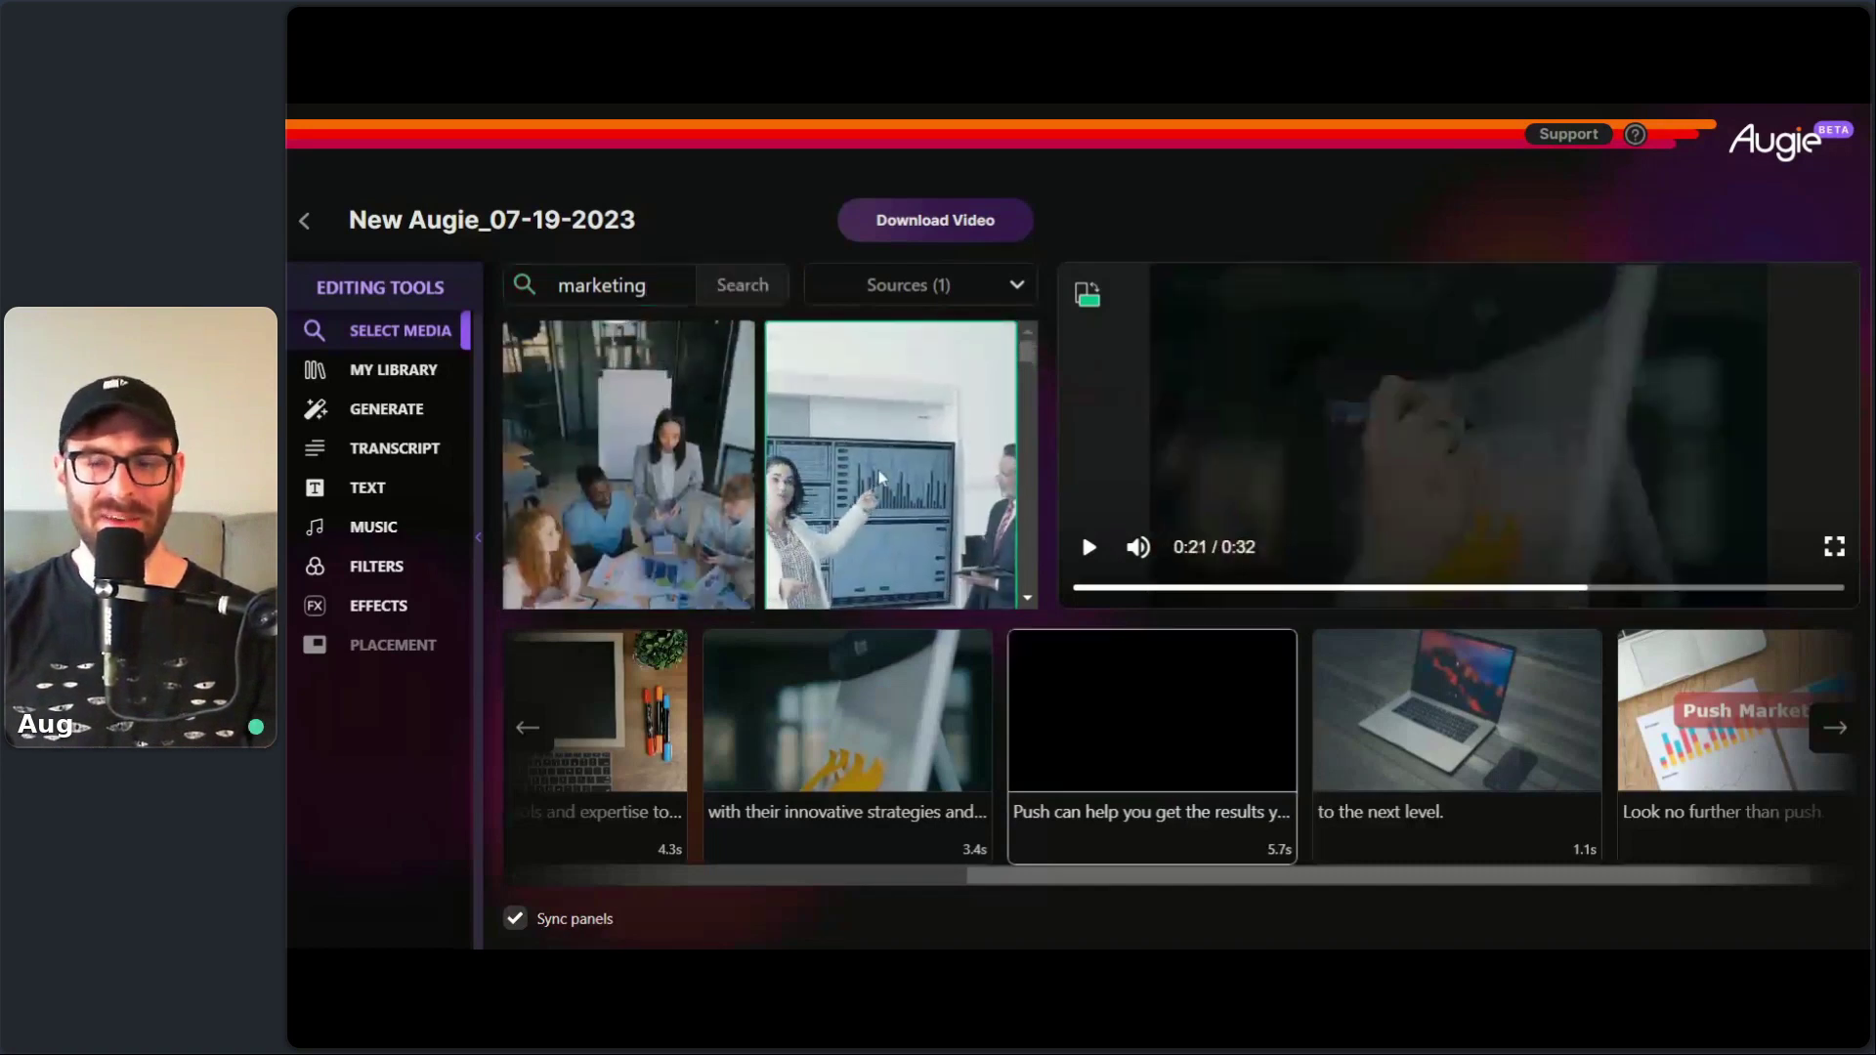
- Merge "Look no further than push." into the "to the next level." shot in the transcript, keeping the laptop image
drag(1352, 881, 1441, 891)
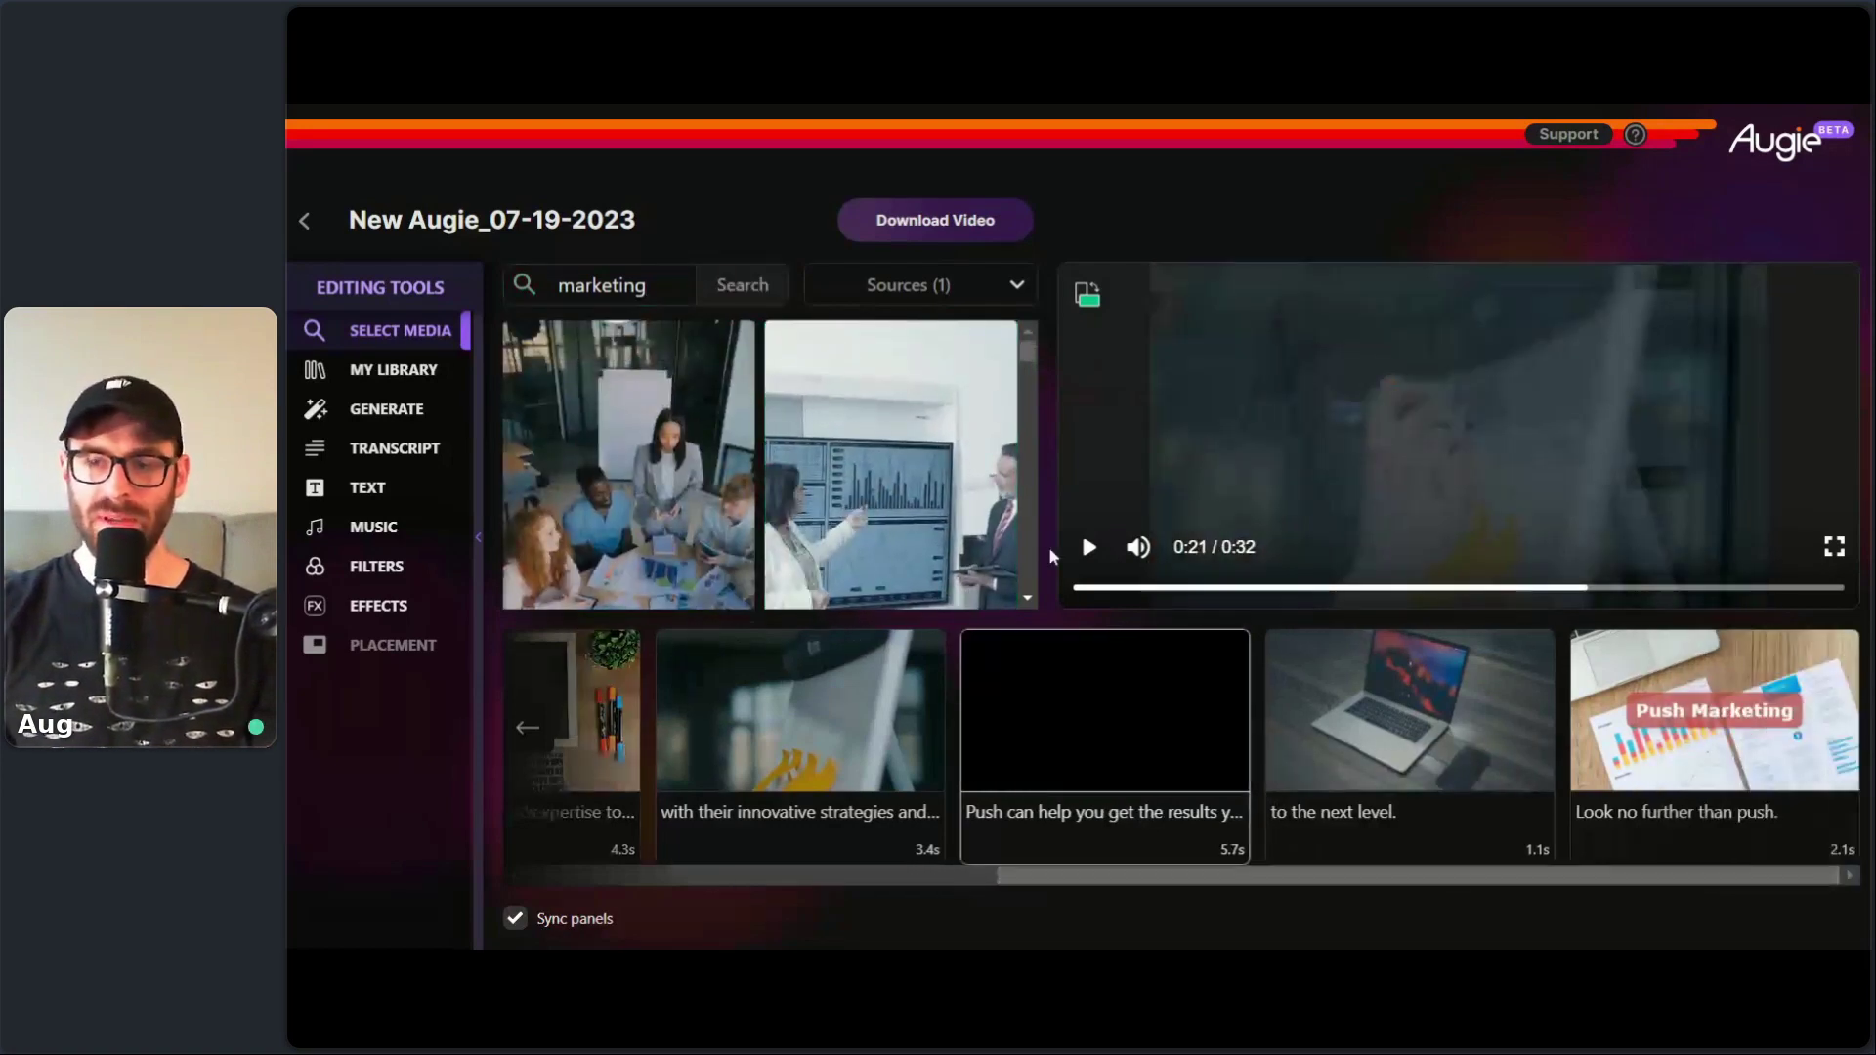
mouse_move(1346, 866)
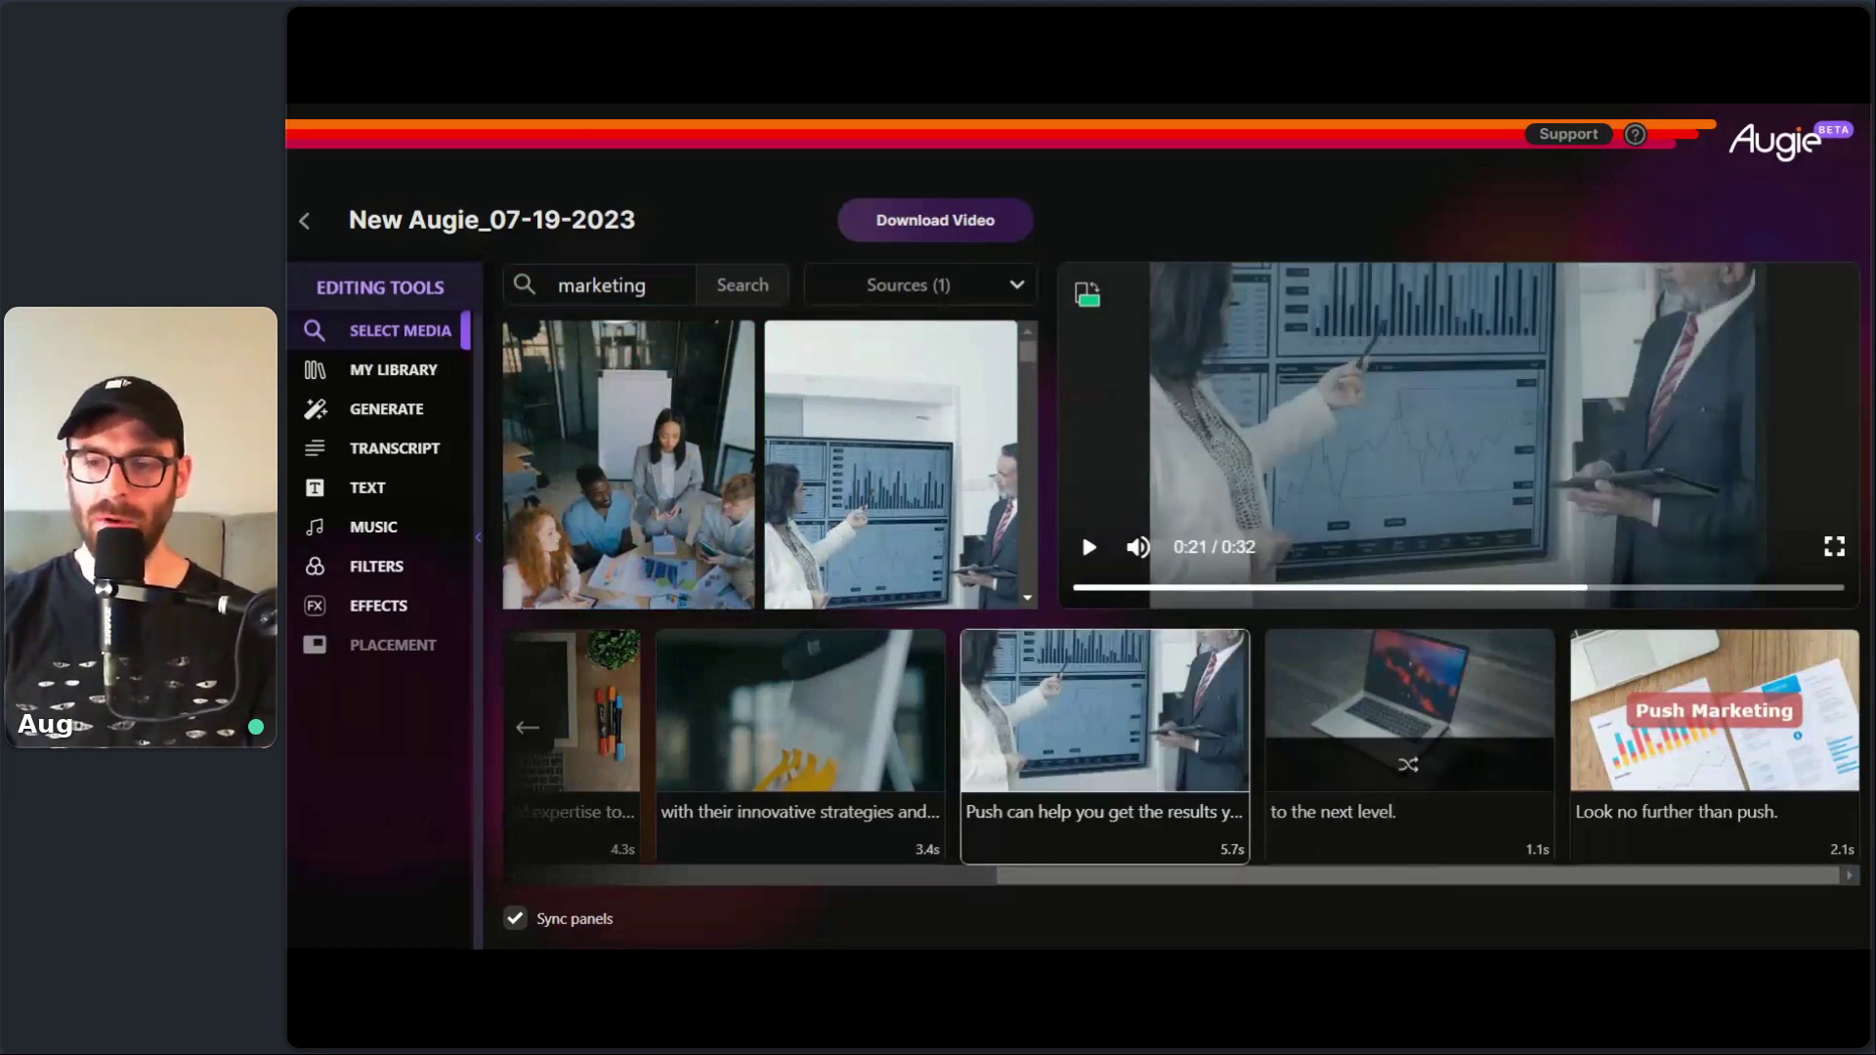
click(1368, 840)
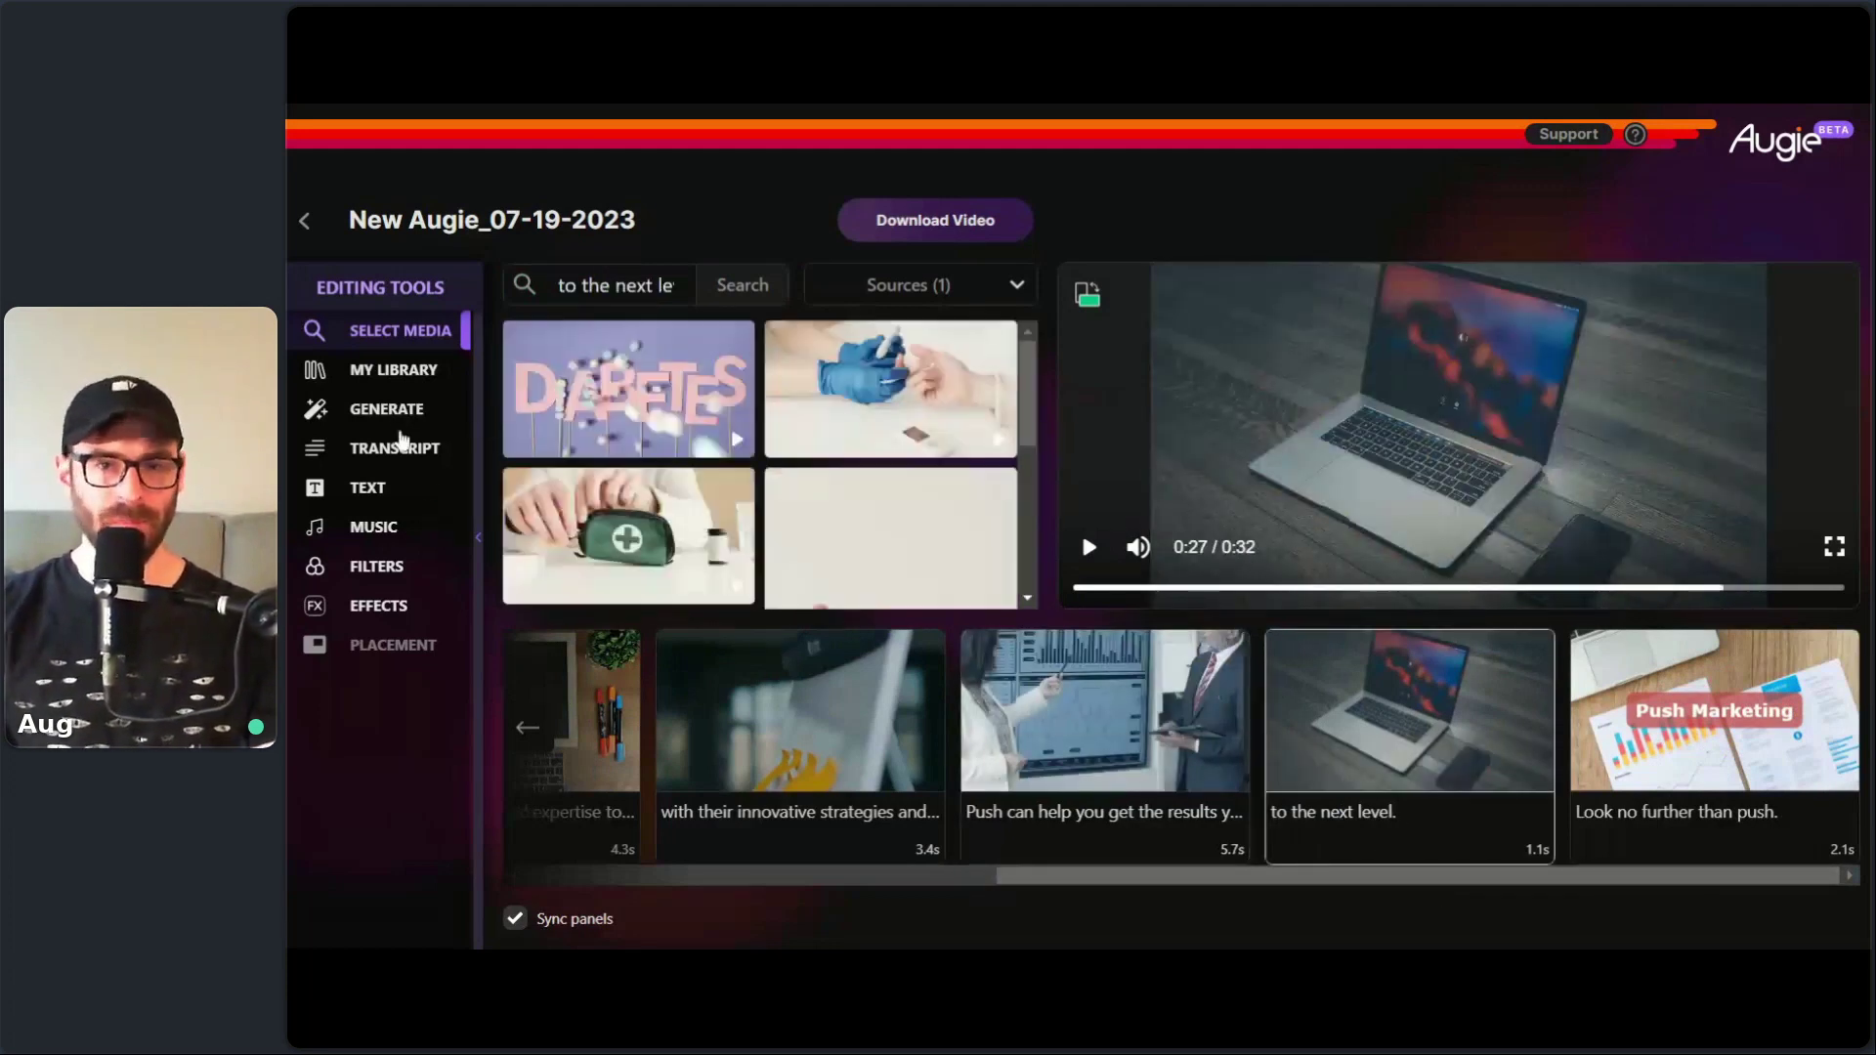
click(381, 494)
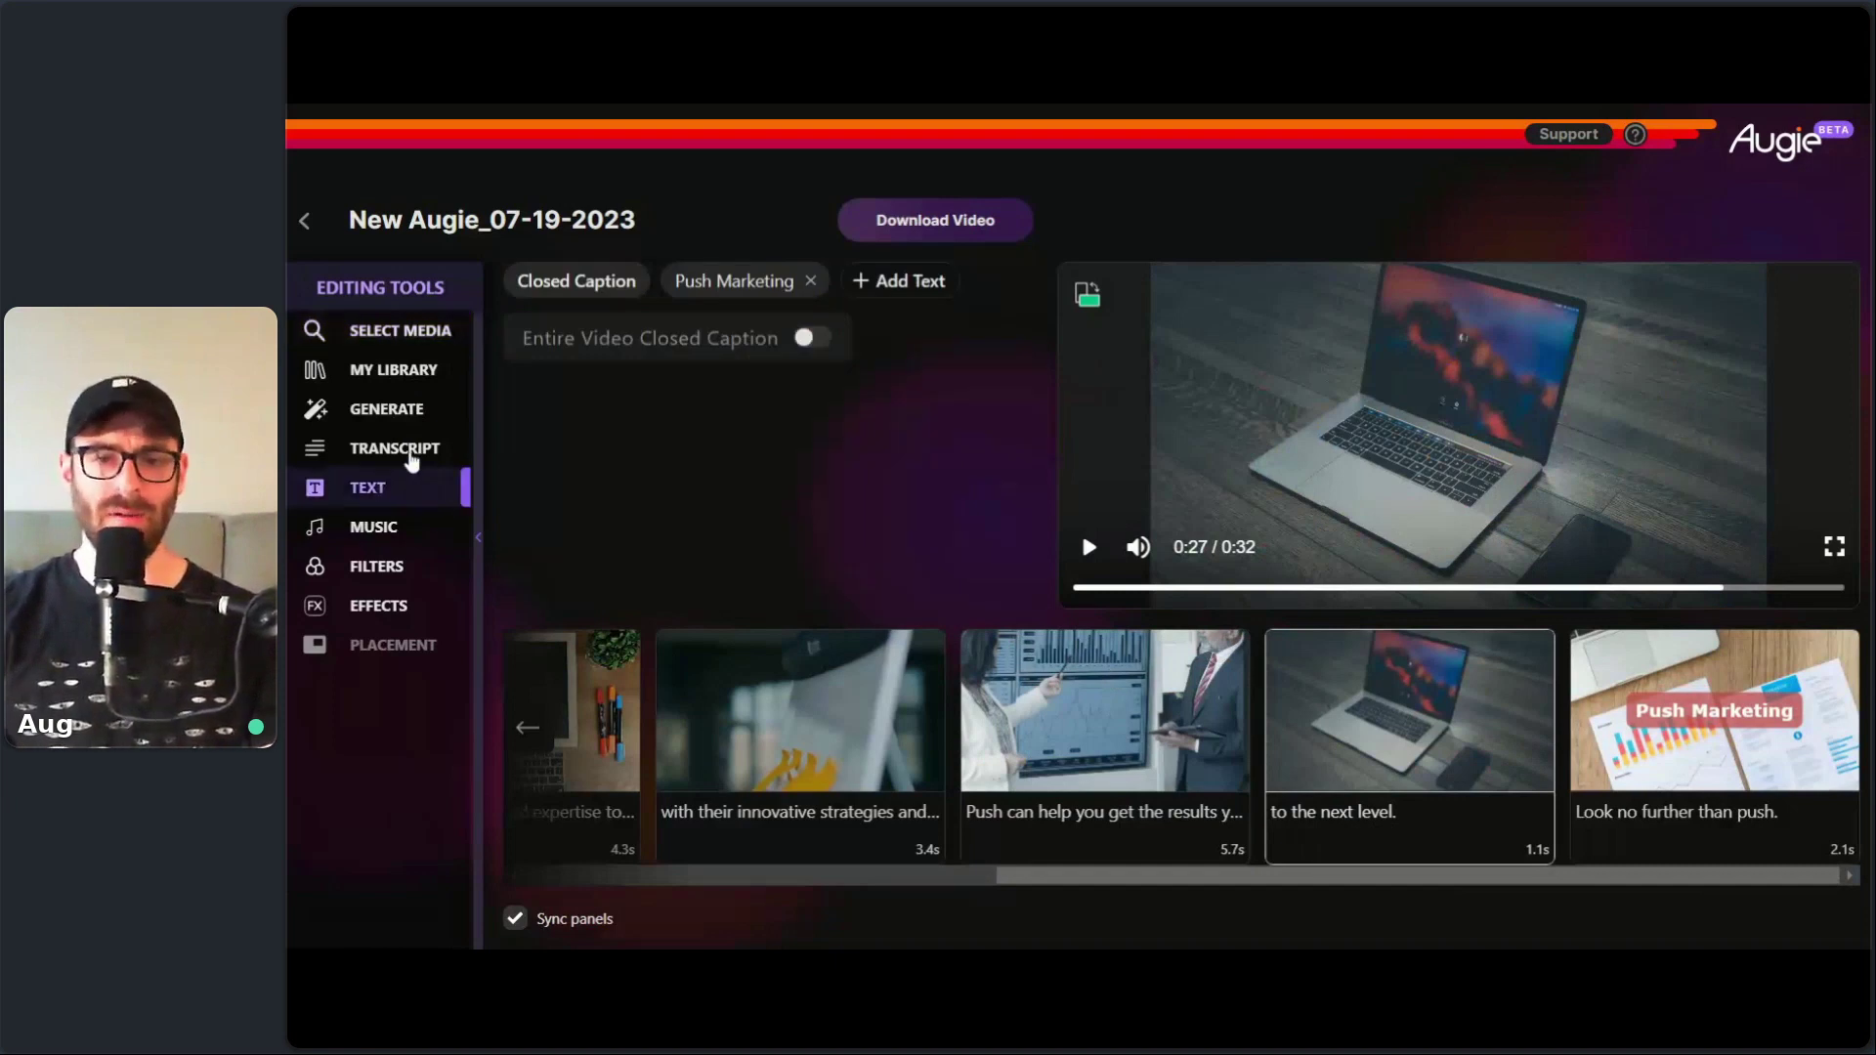
click(395, 448)
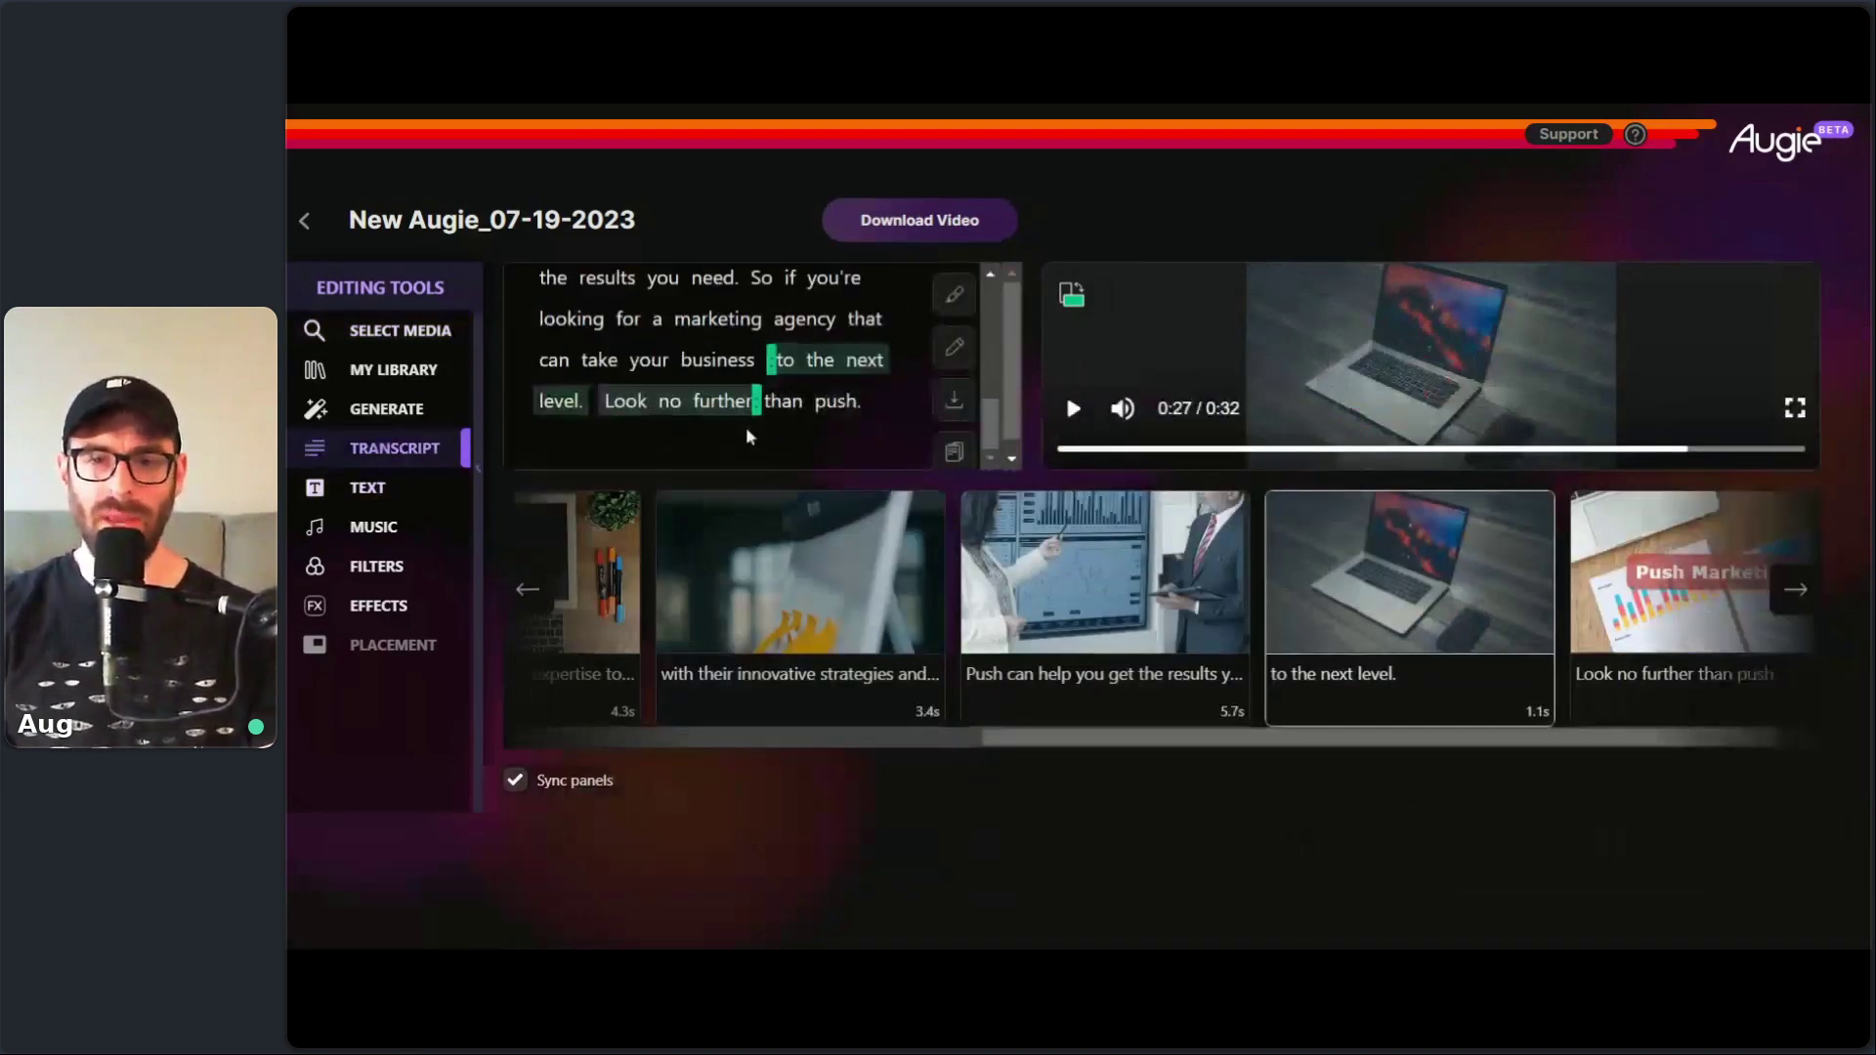
drag(755, 403, 856, 401)
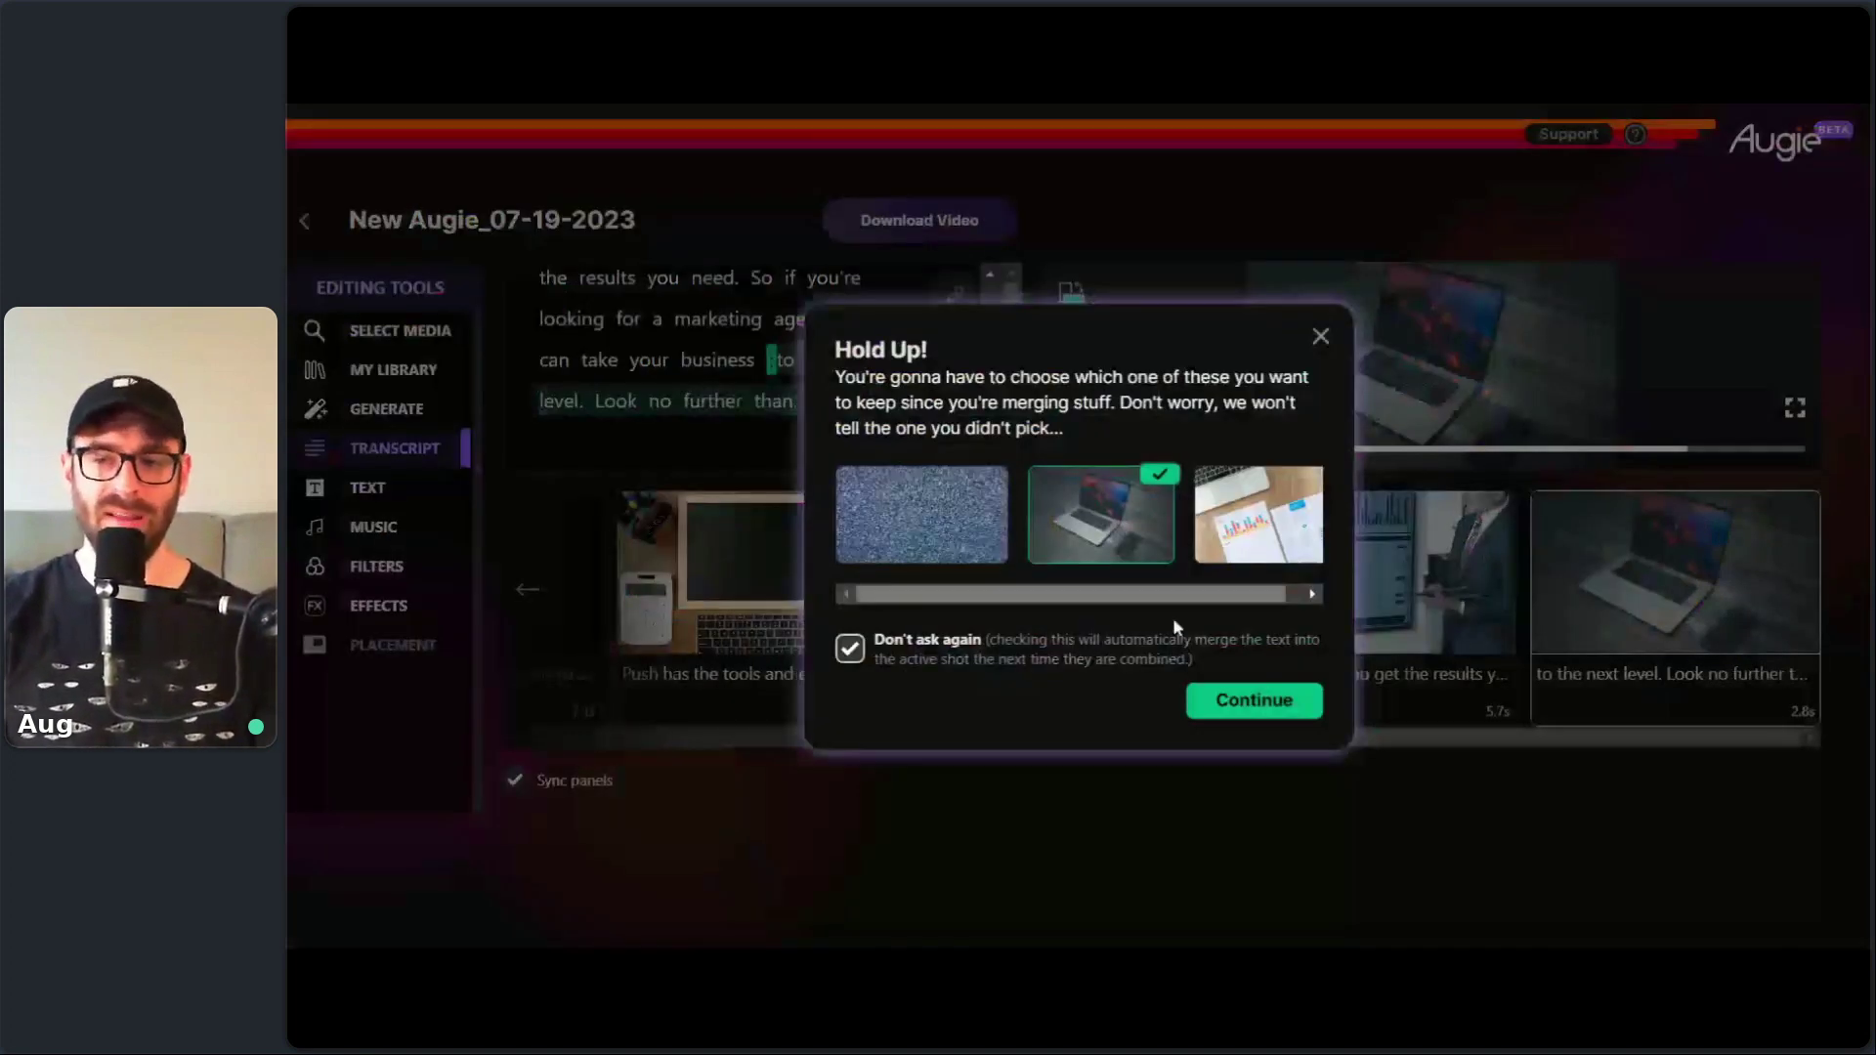
click(1229, 712)
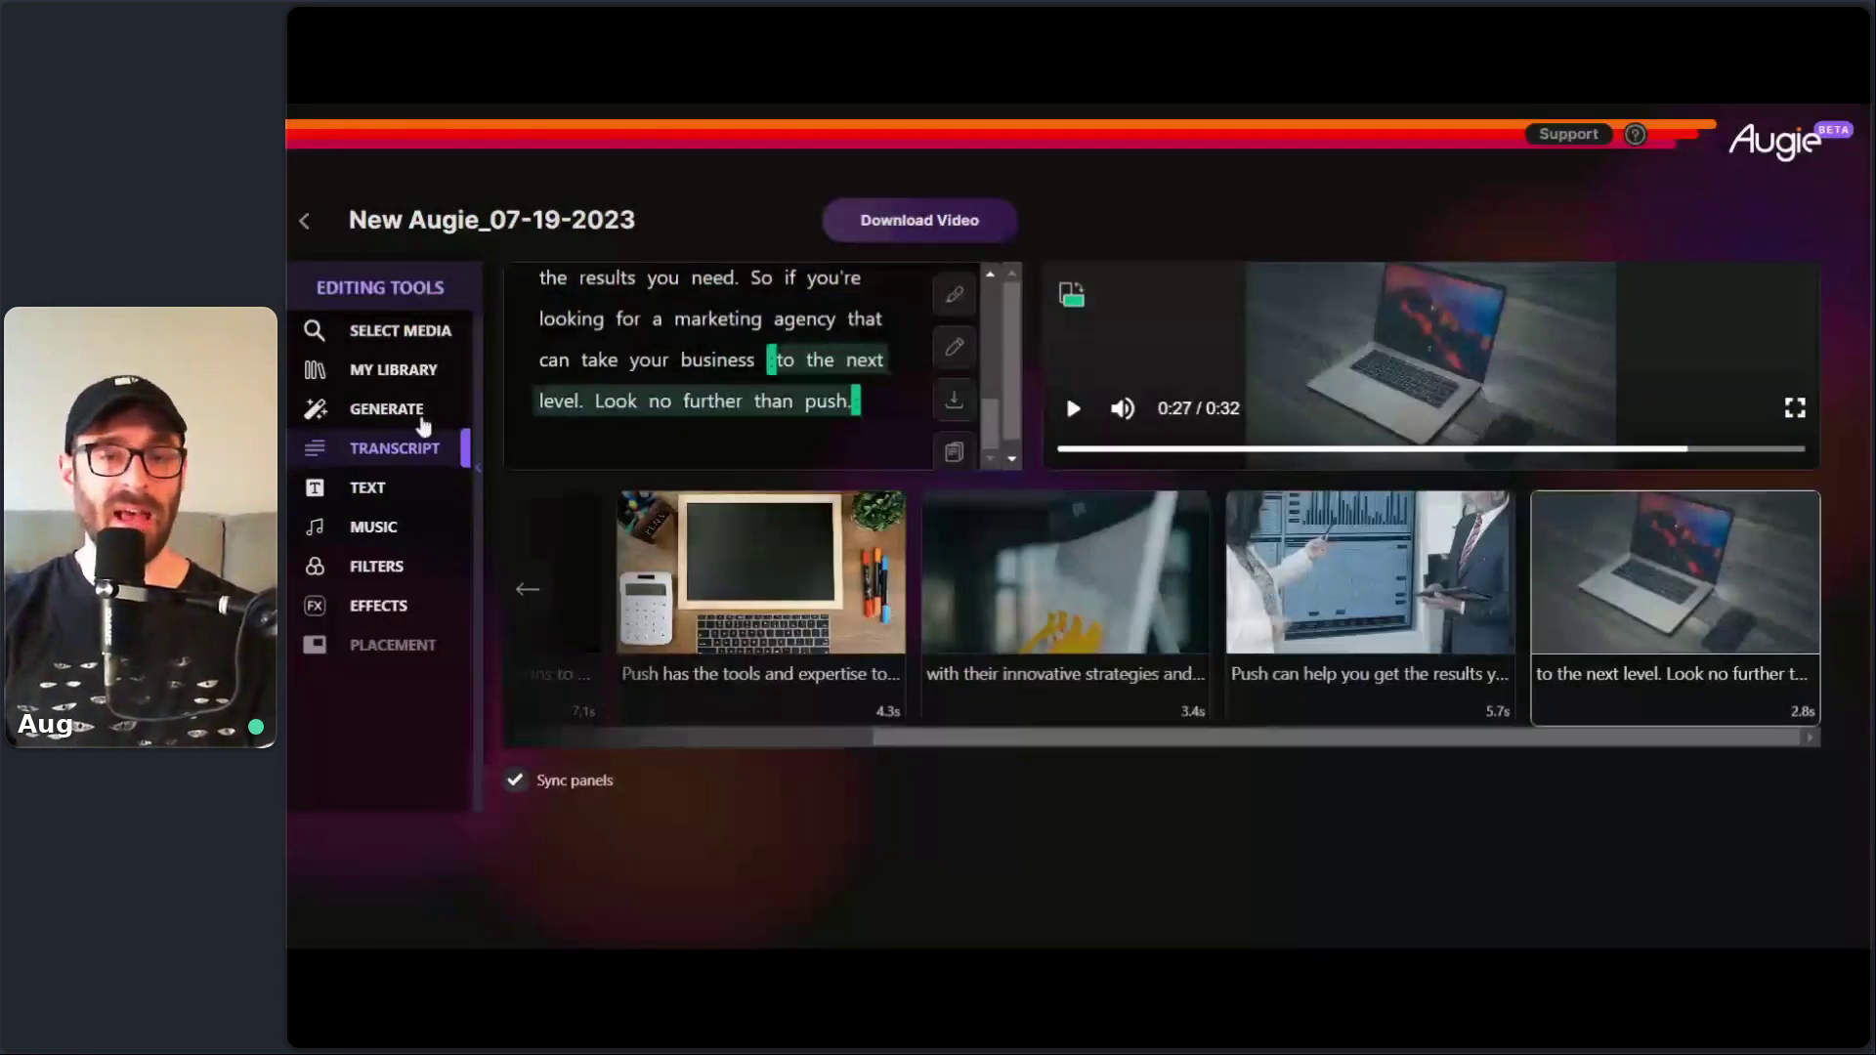
- Search the stock media for "business" to find a new visual for the merged last shot
click(401, 330)
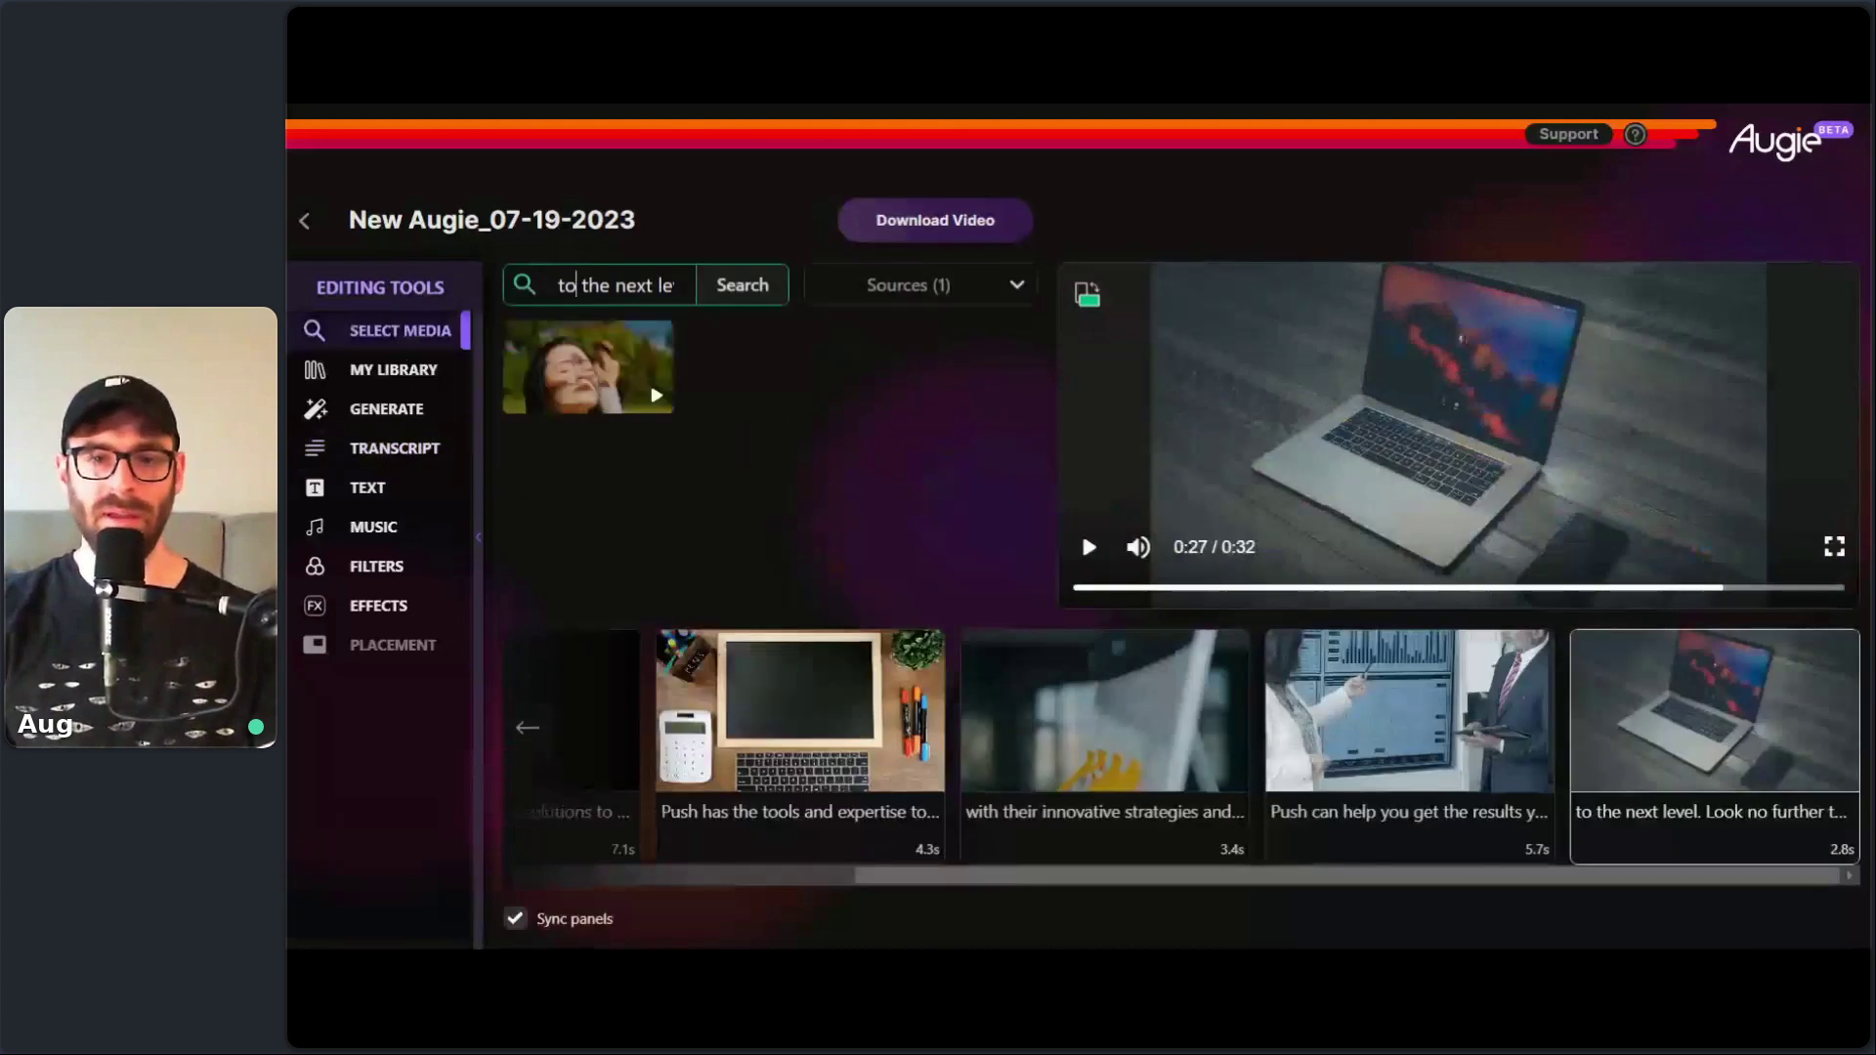
scroll(728, 391, down, 2)
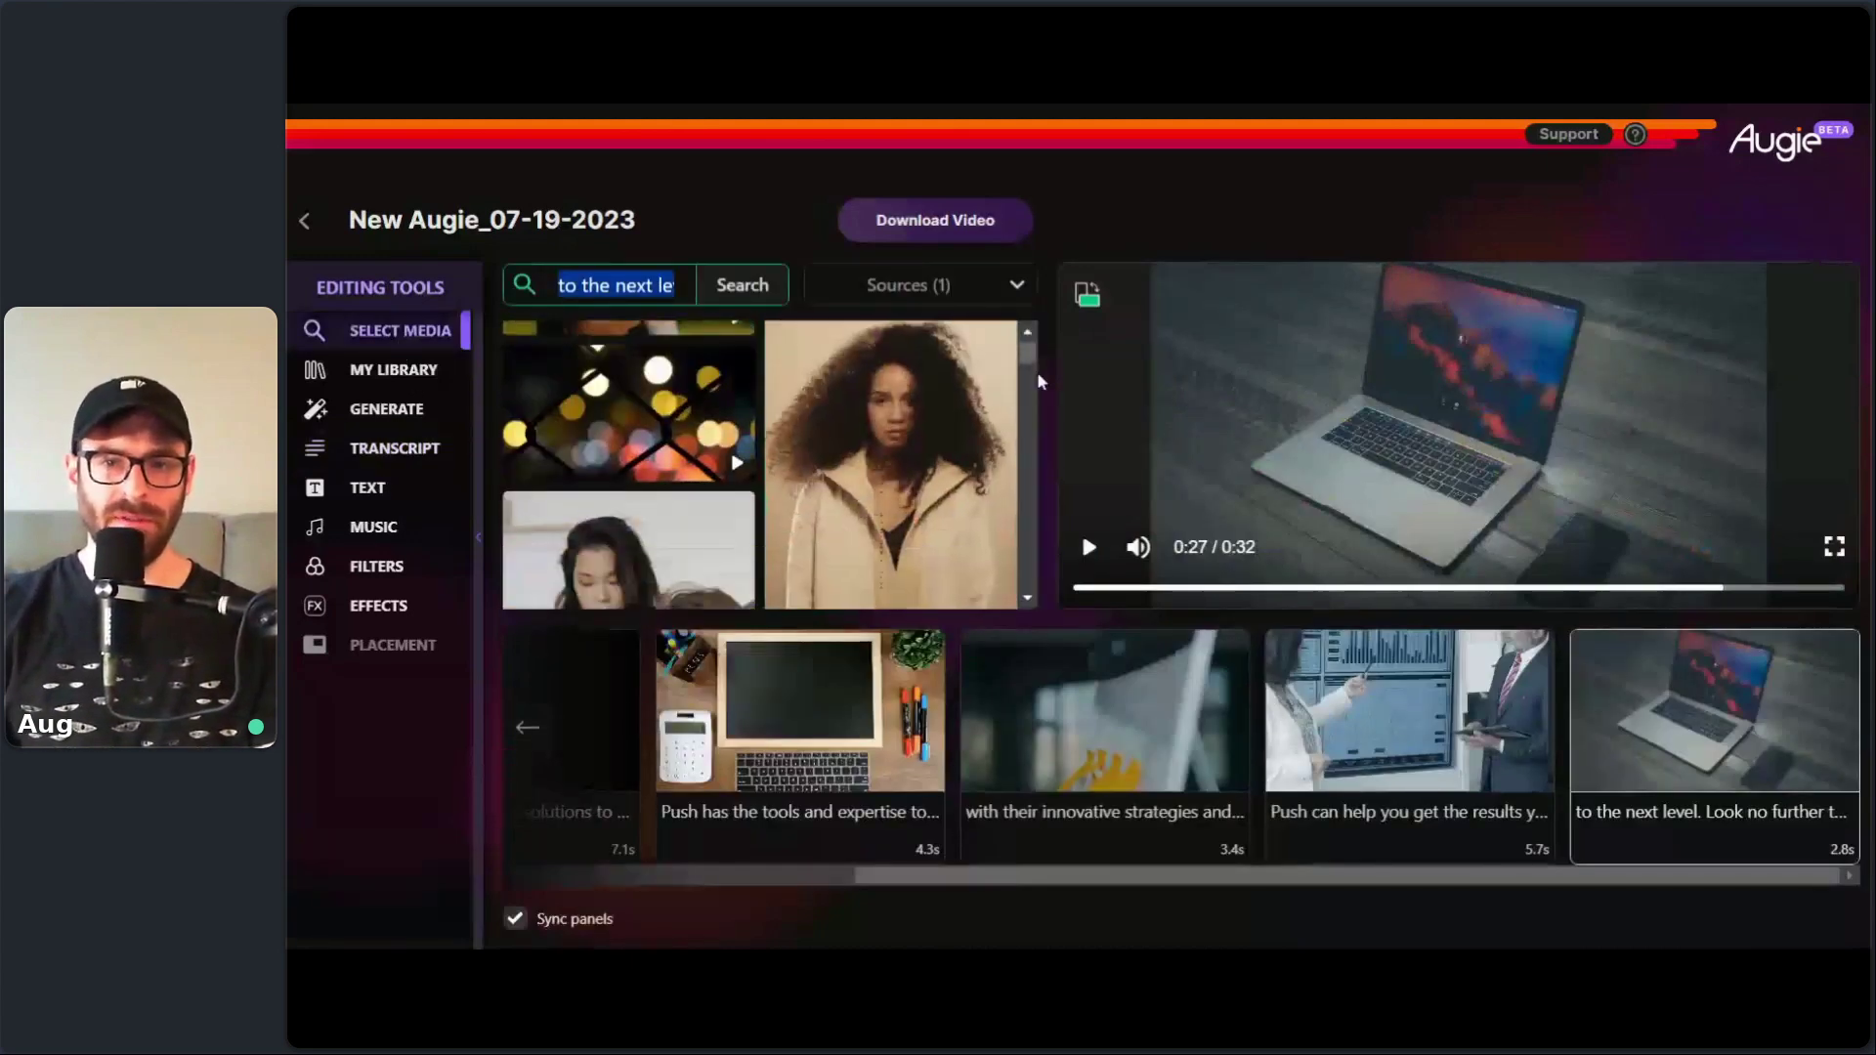
scroll(1027, 382, down, 3)
drag(1027, 382, 1031, 317)
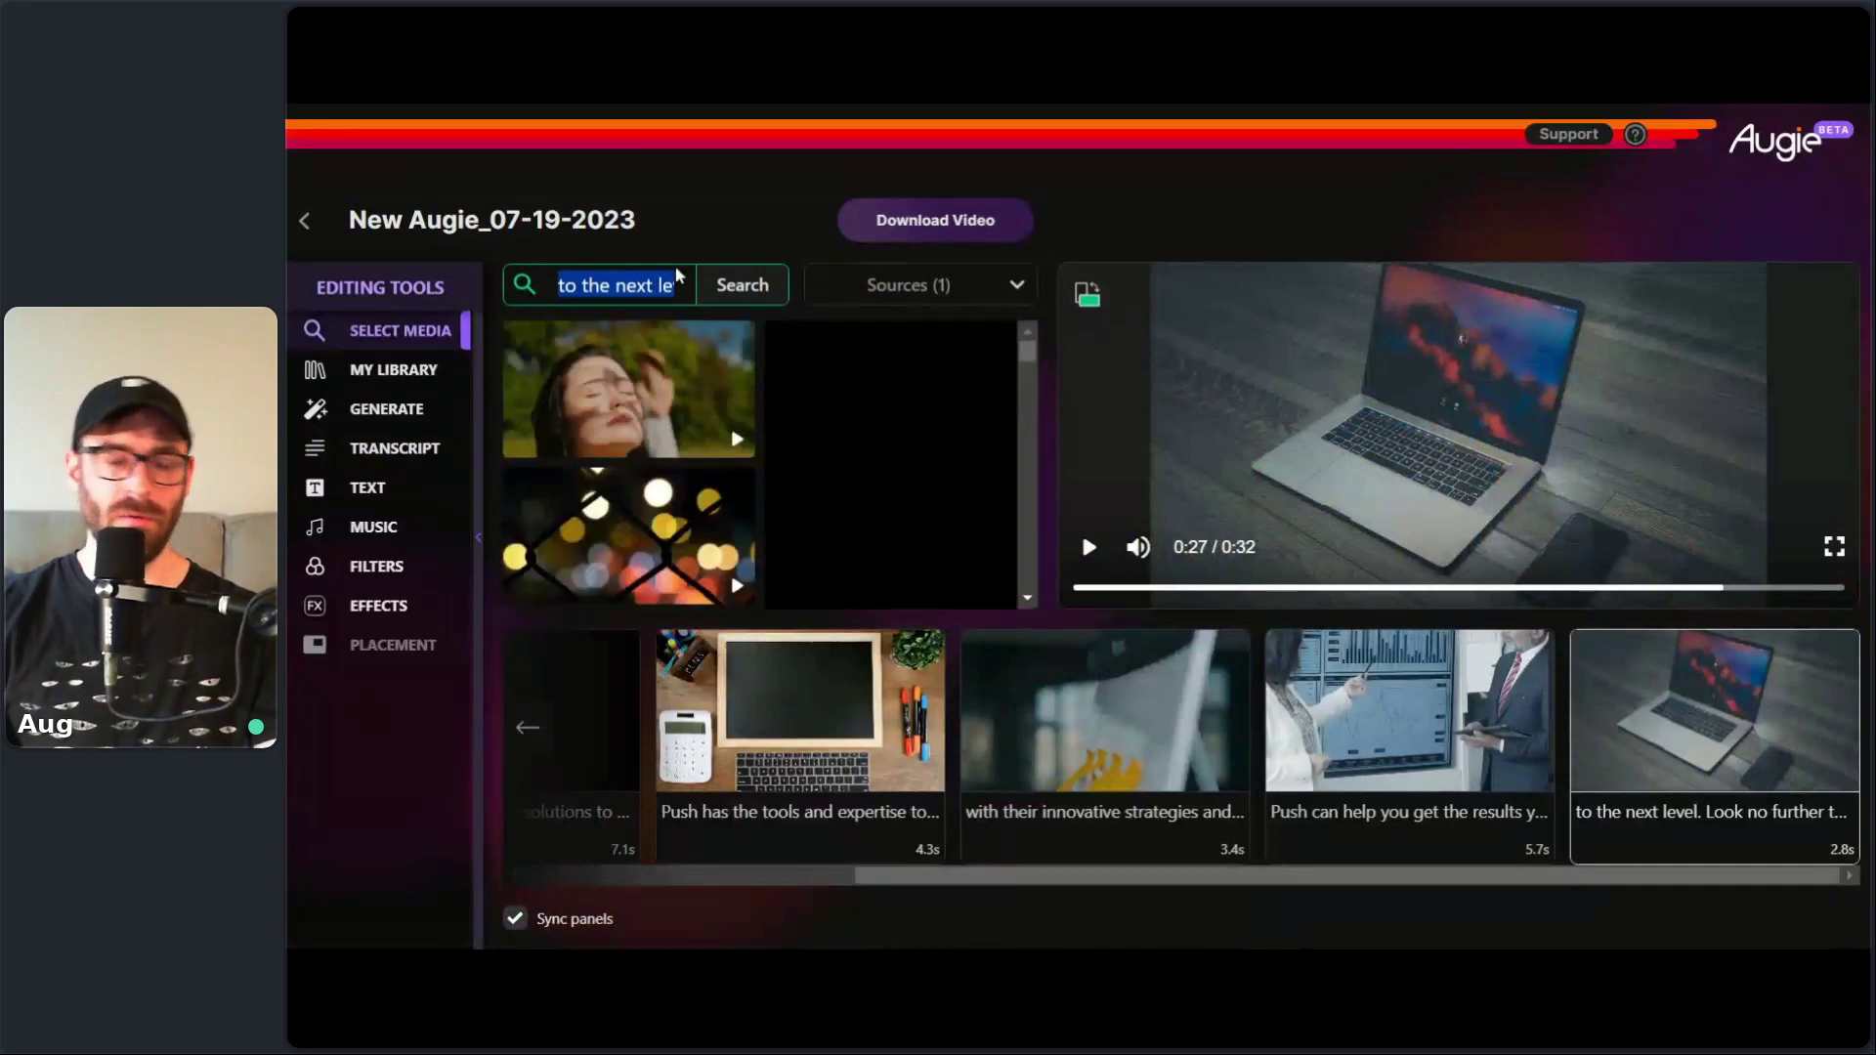
text(bu)
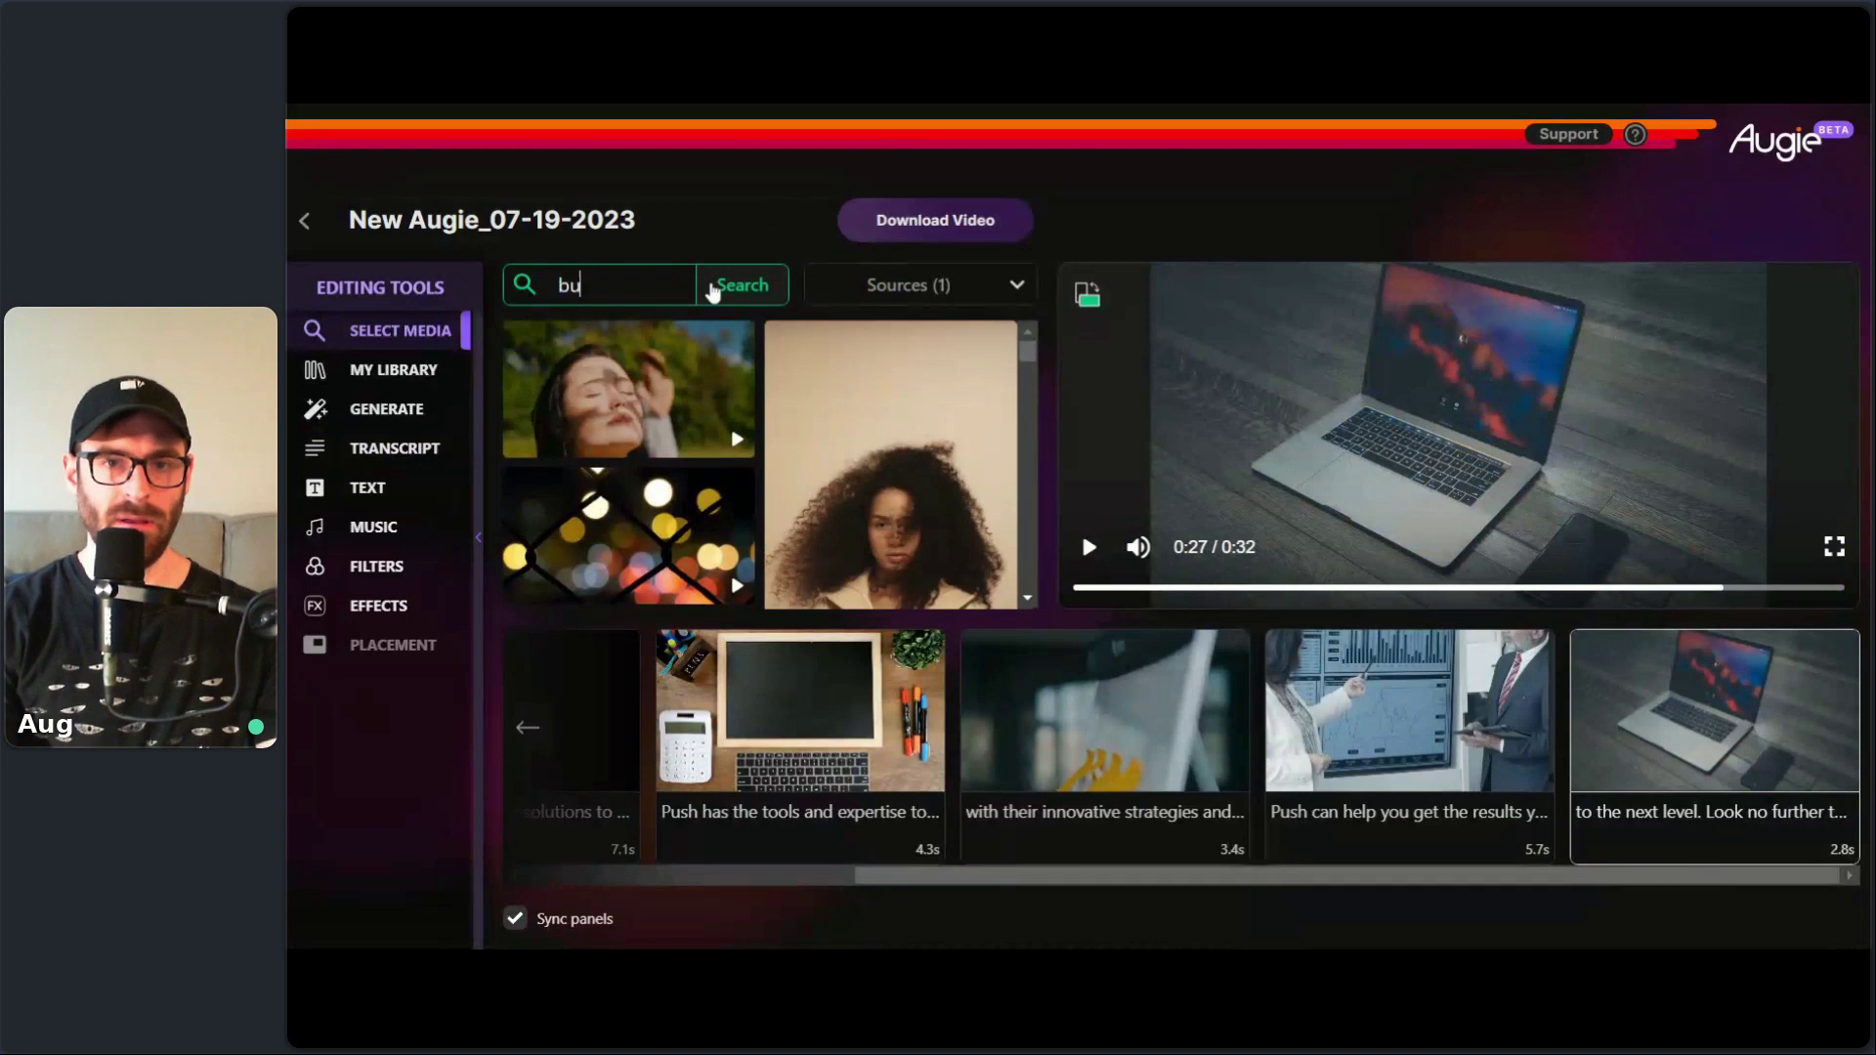
text(siness)
click(713, 287)
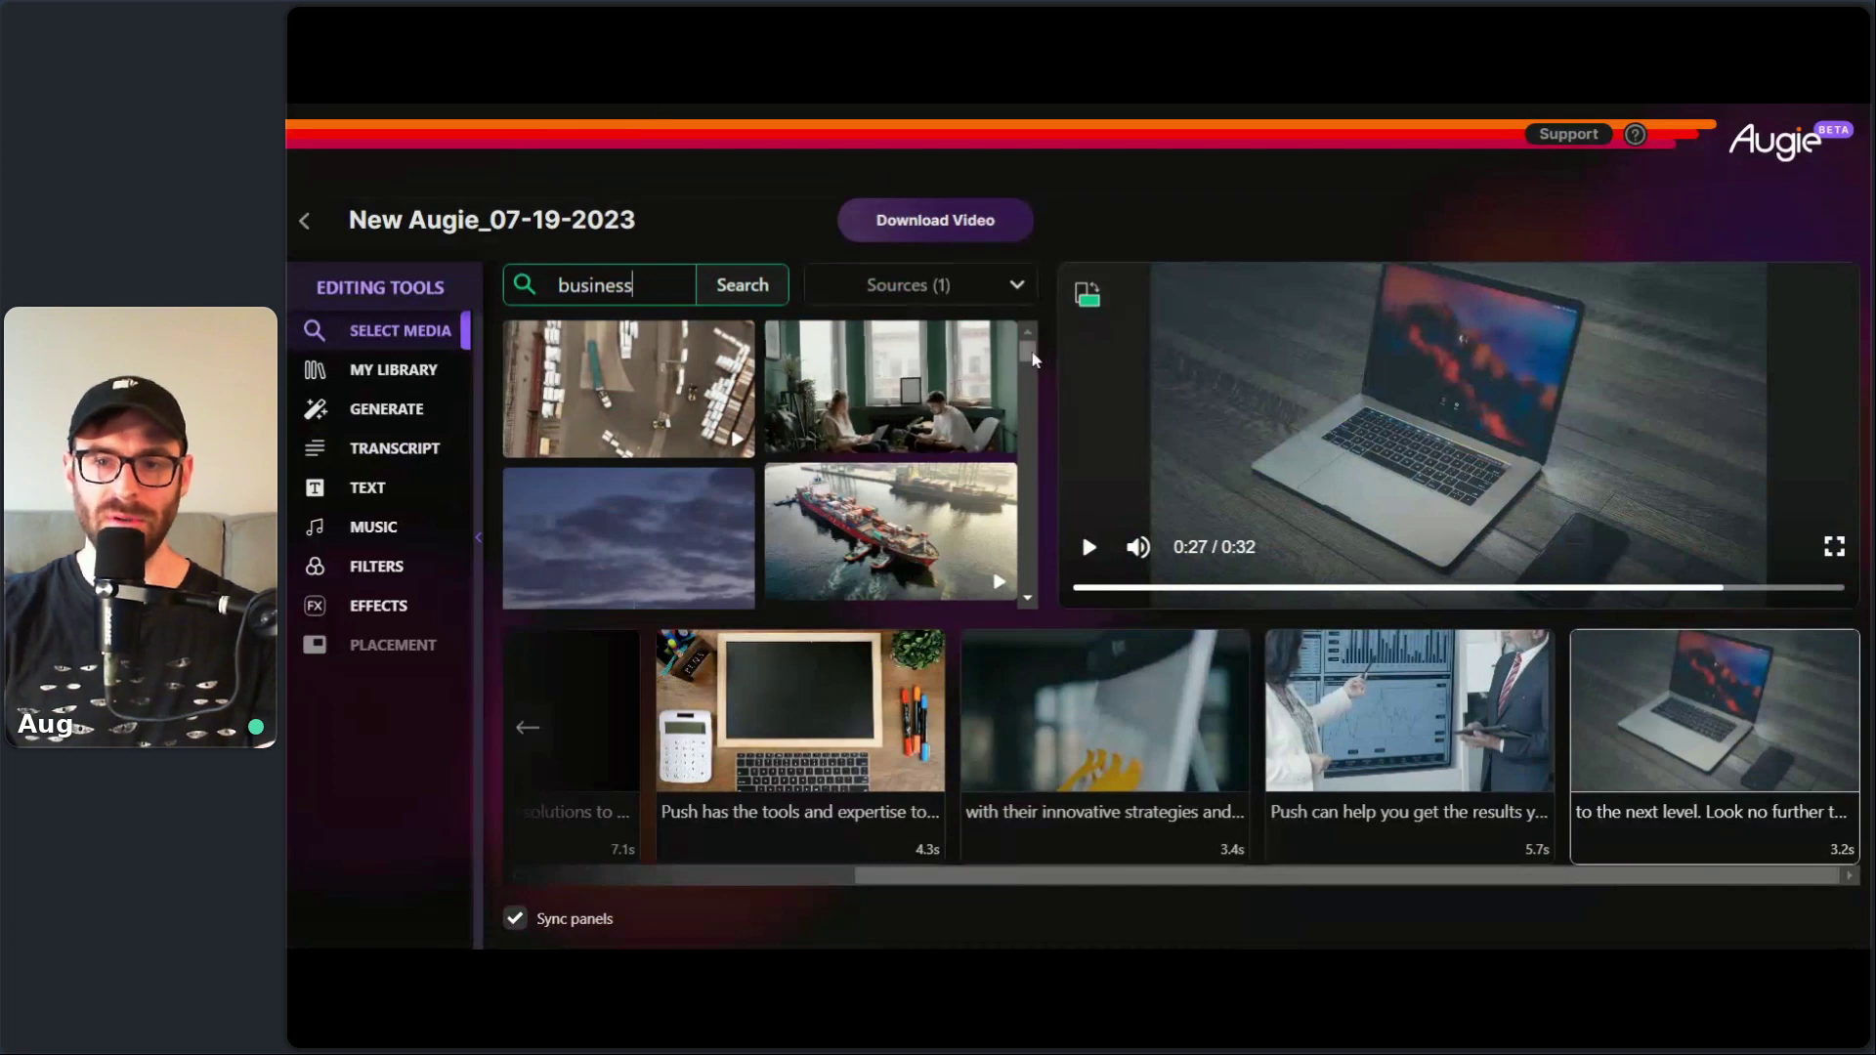
- Replace the last shot's media with the image of a man in a yellow sweater working at a laptop
drag(1028, 353, 1031, 383)
scroll(1031, 386, up, 1)
click(909, 422)
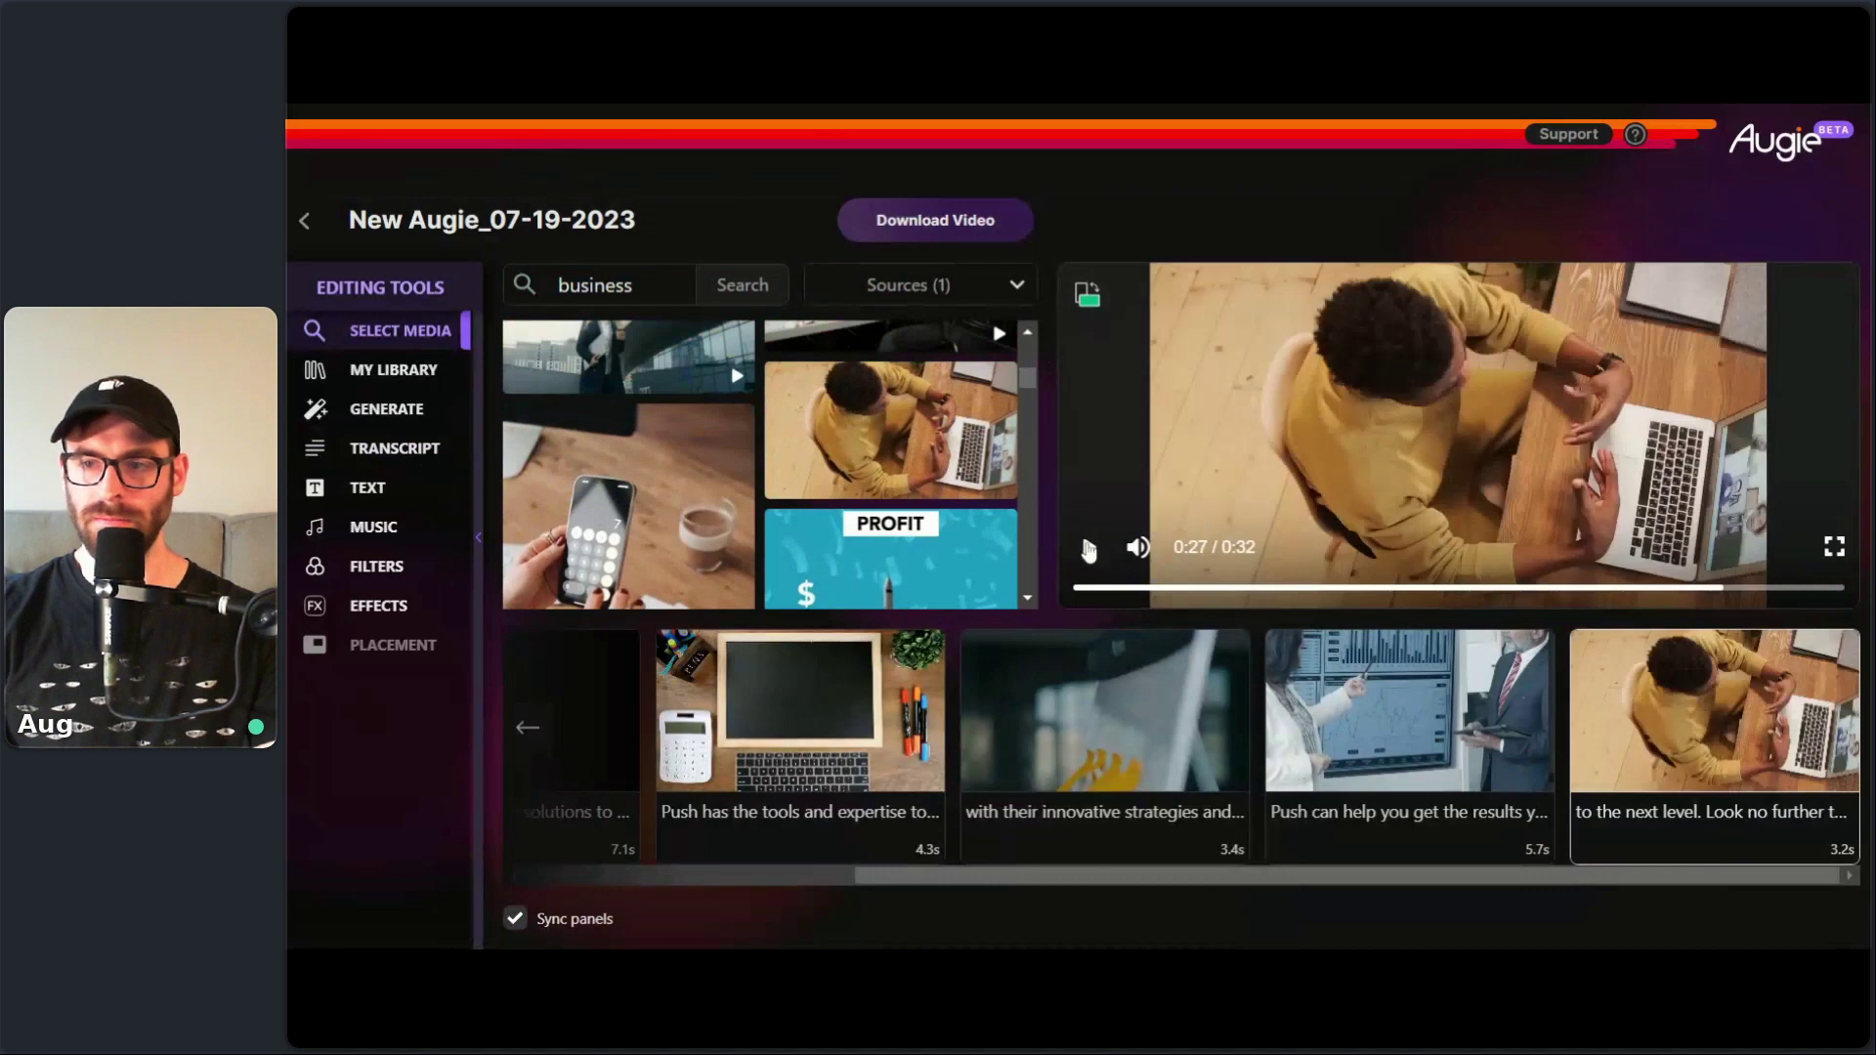
- Play back the start of the last shot and look over the earlier shots in the storyboard
click(1090, 548)
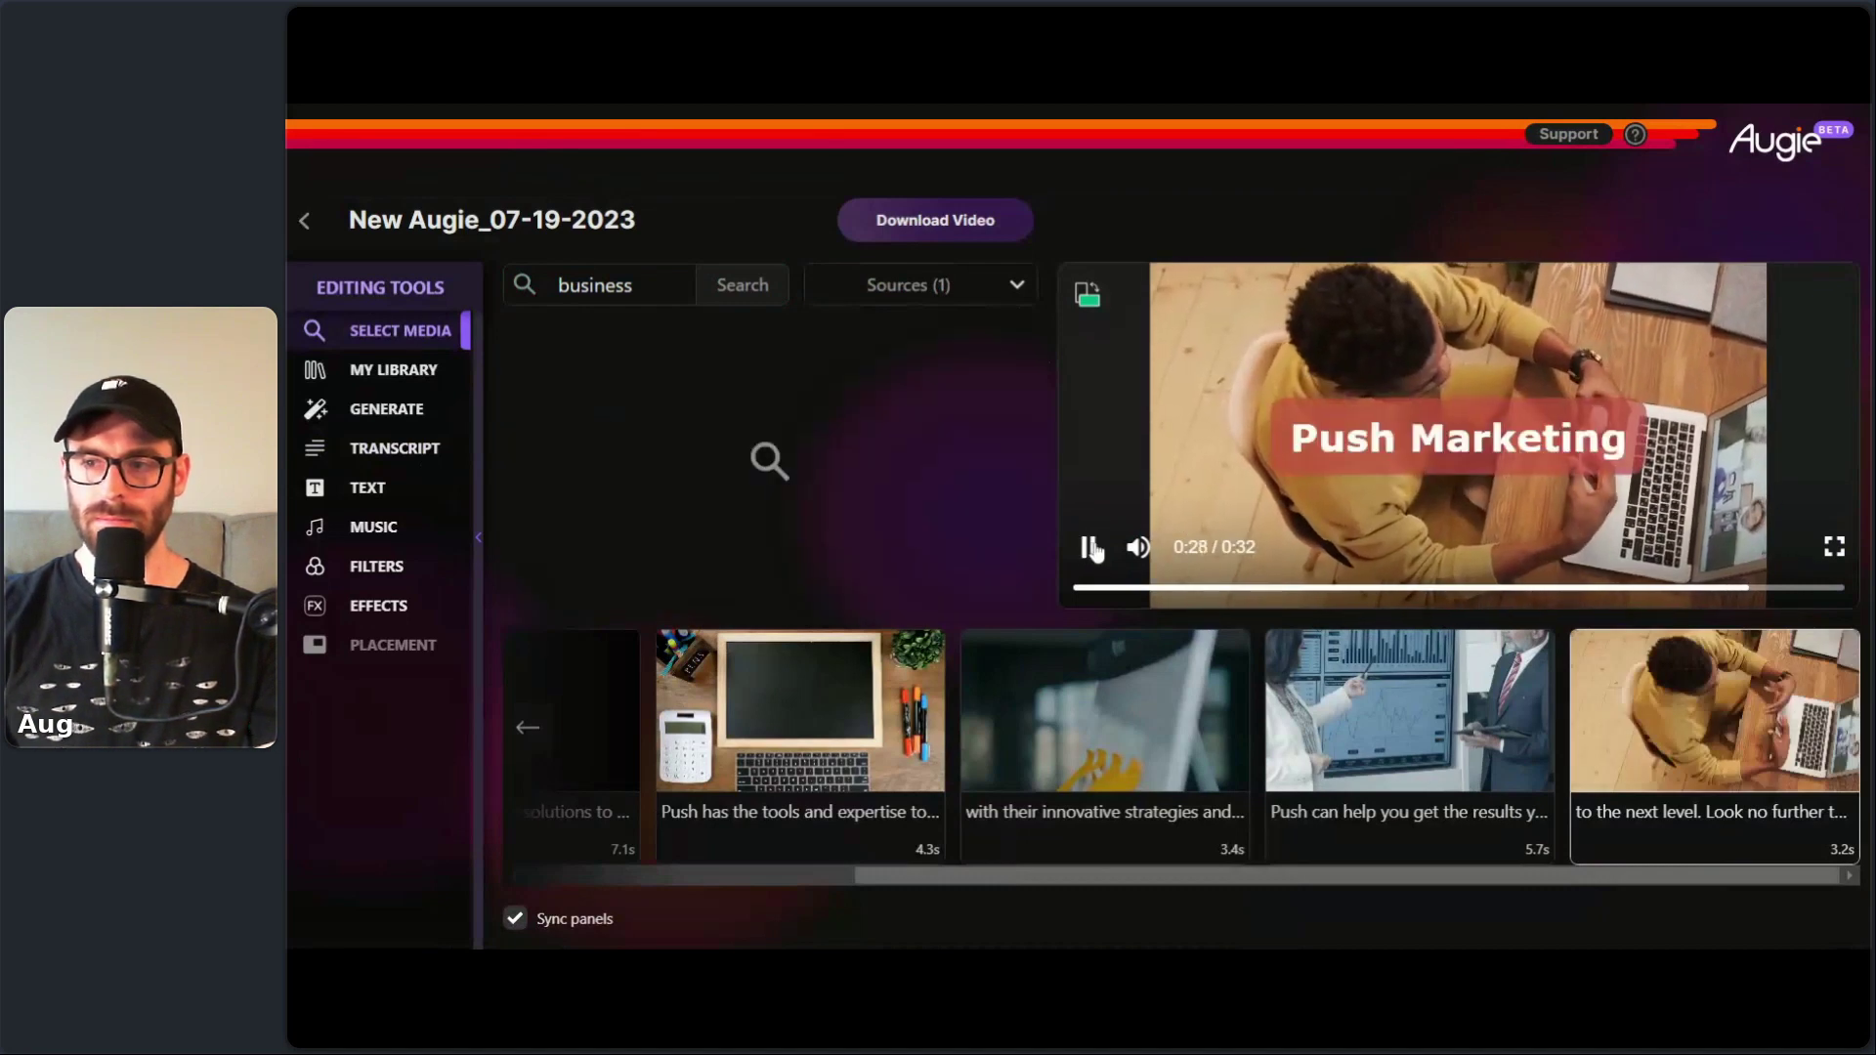
click(1091, 548)
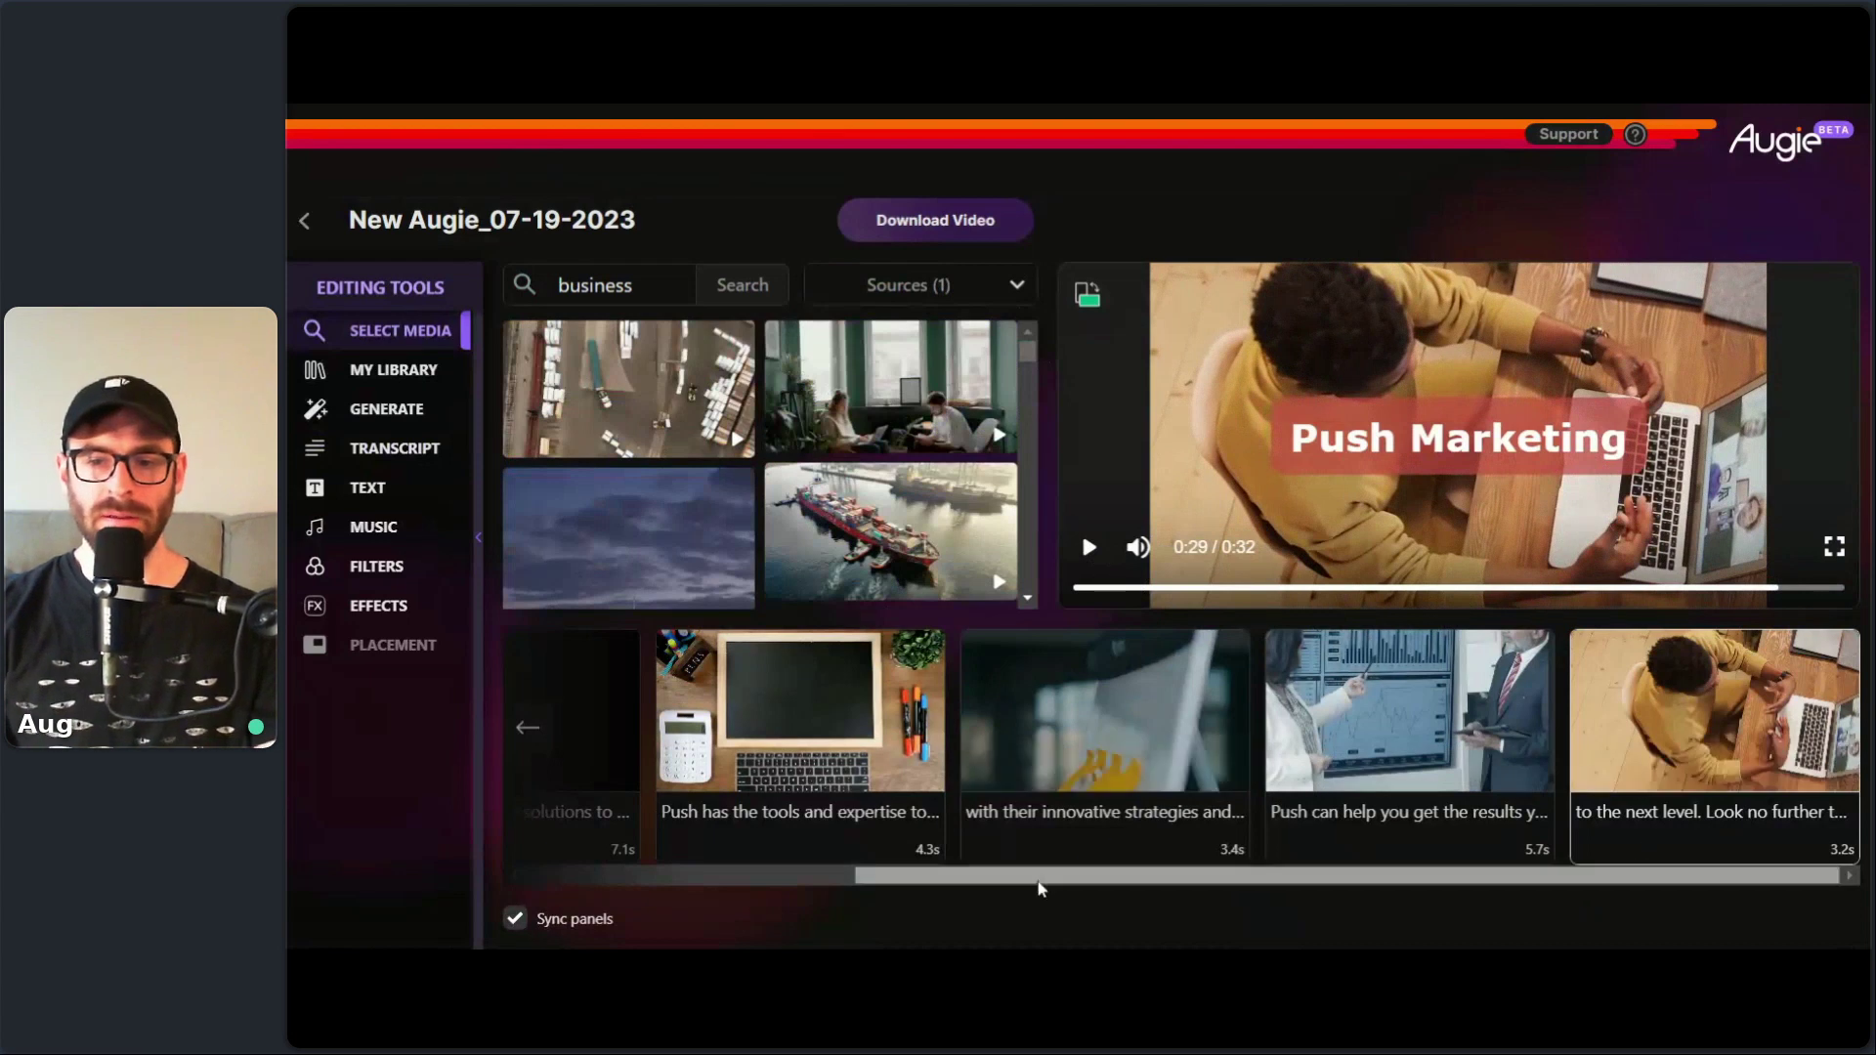
drag(1043, 879, 726, 893)
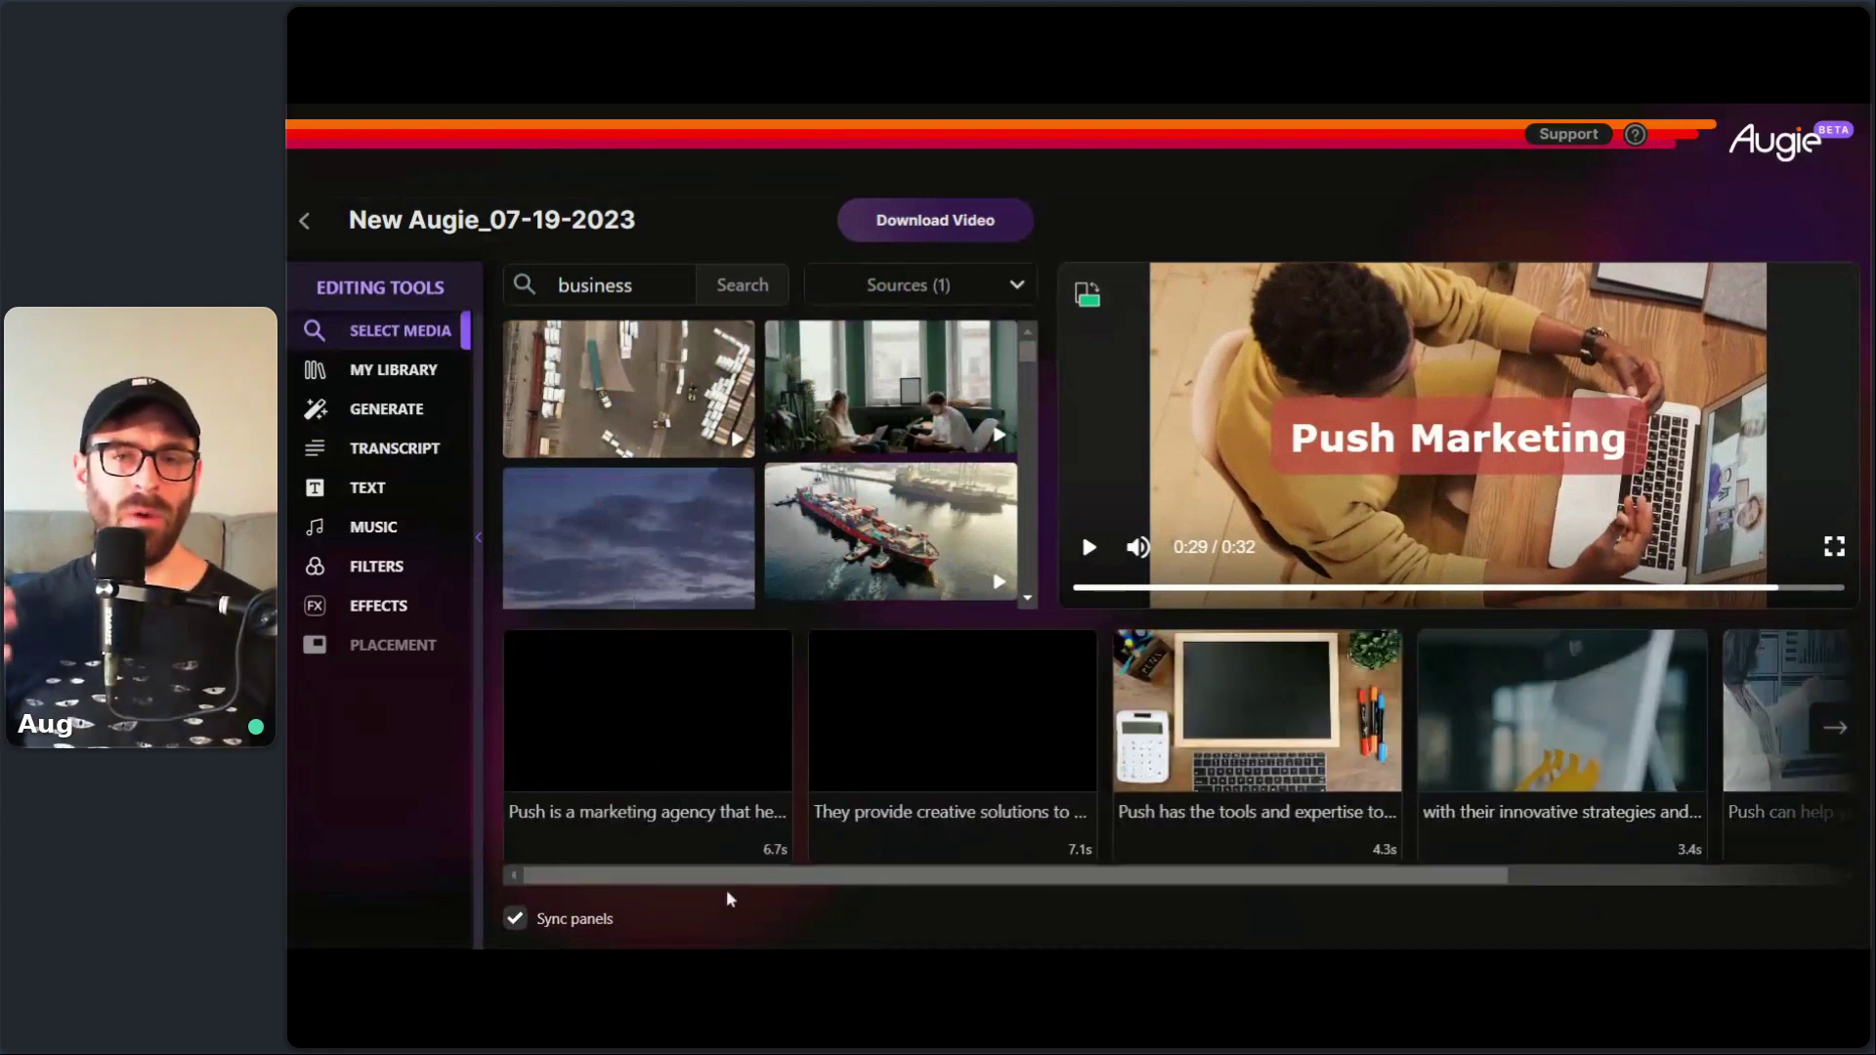
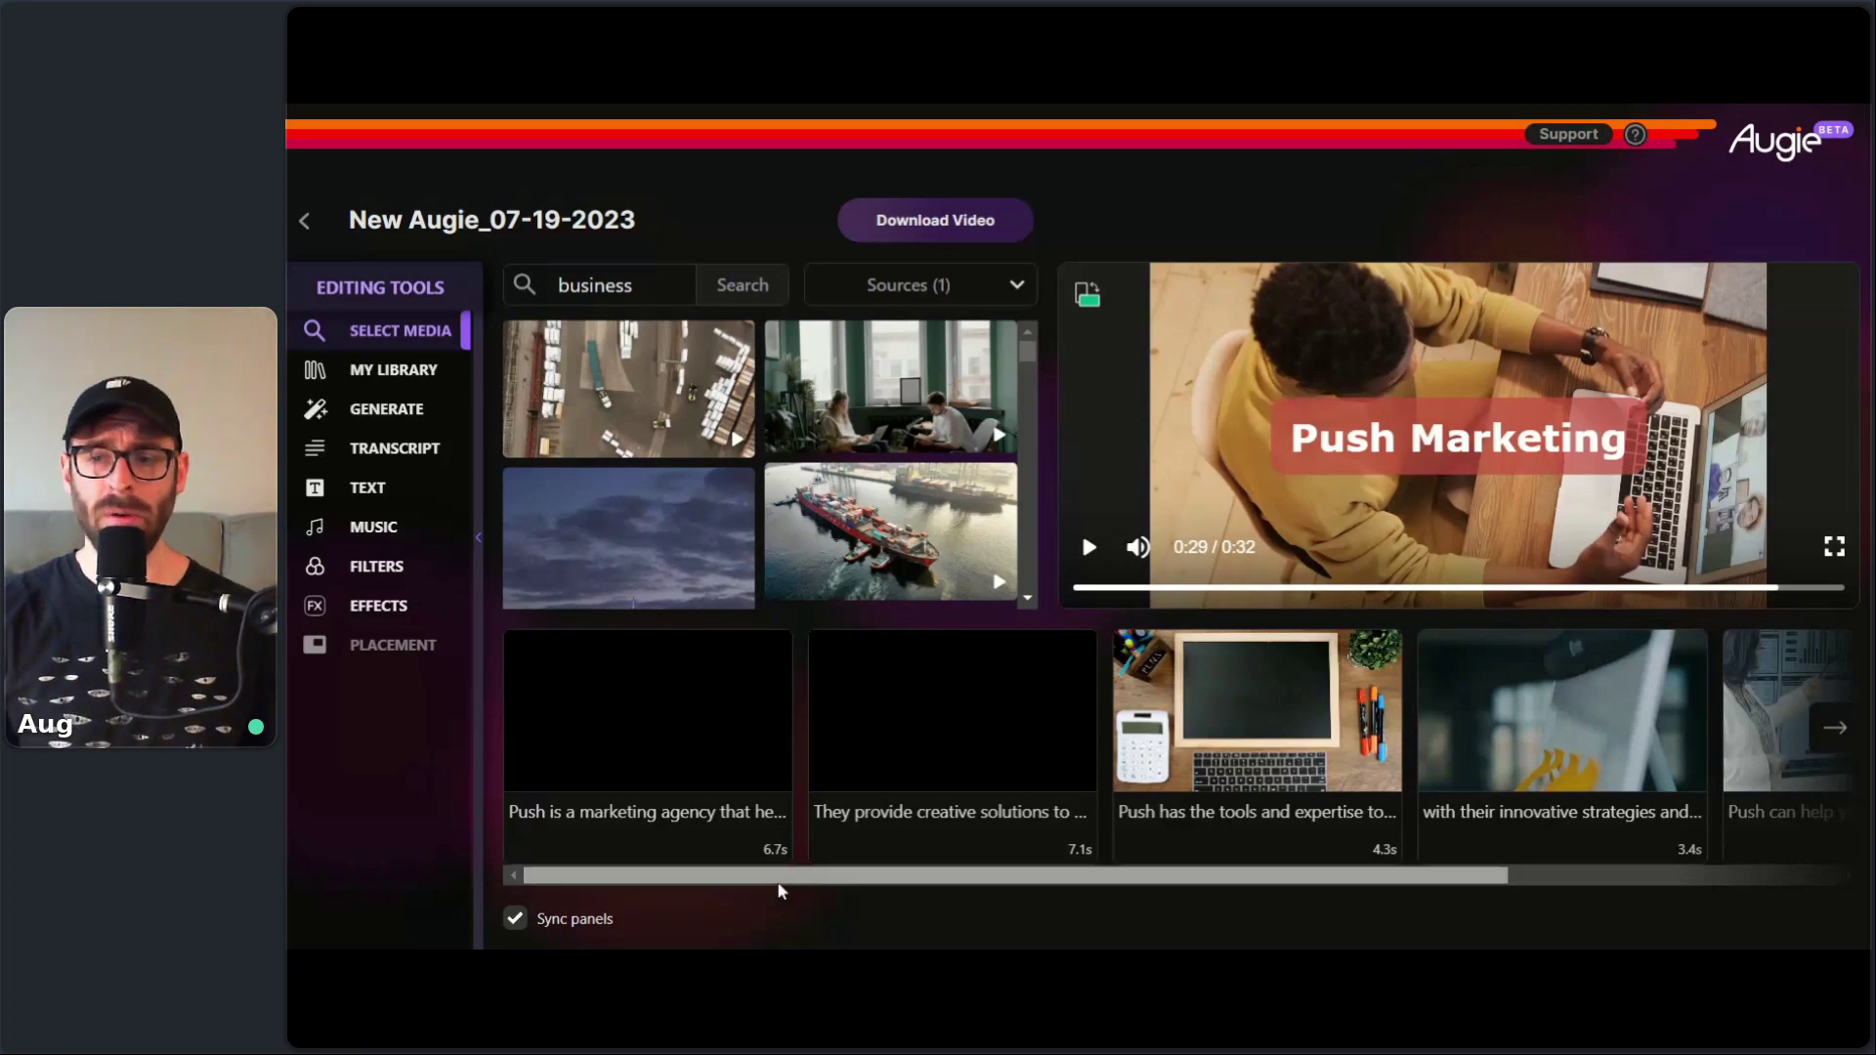
scroll(781, 884, right, 3)
scroll(781, 884, left, 3)
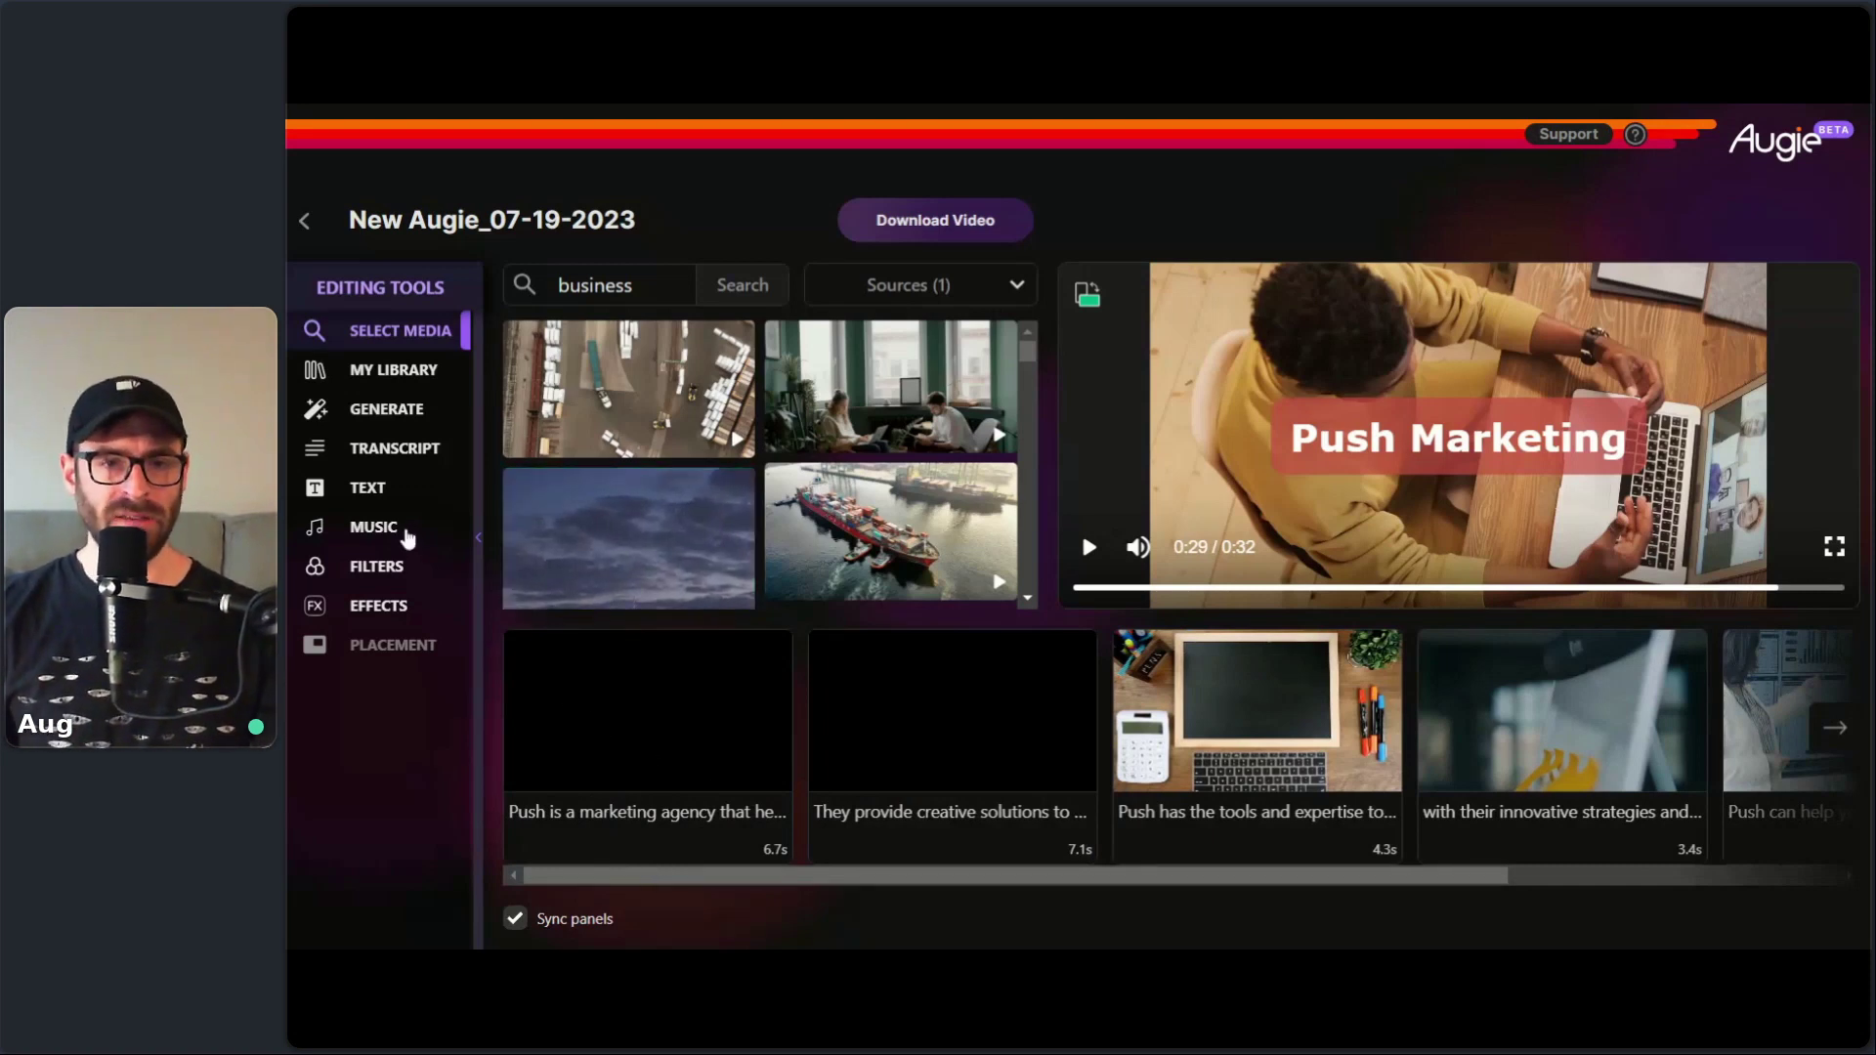
- Preview tracks in the music library and add the instrumental "FASSounds - Lofi Chill" as background music
click(409, 533)
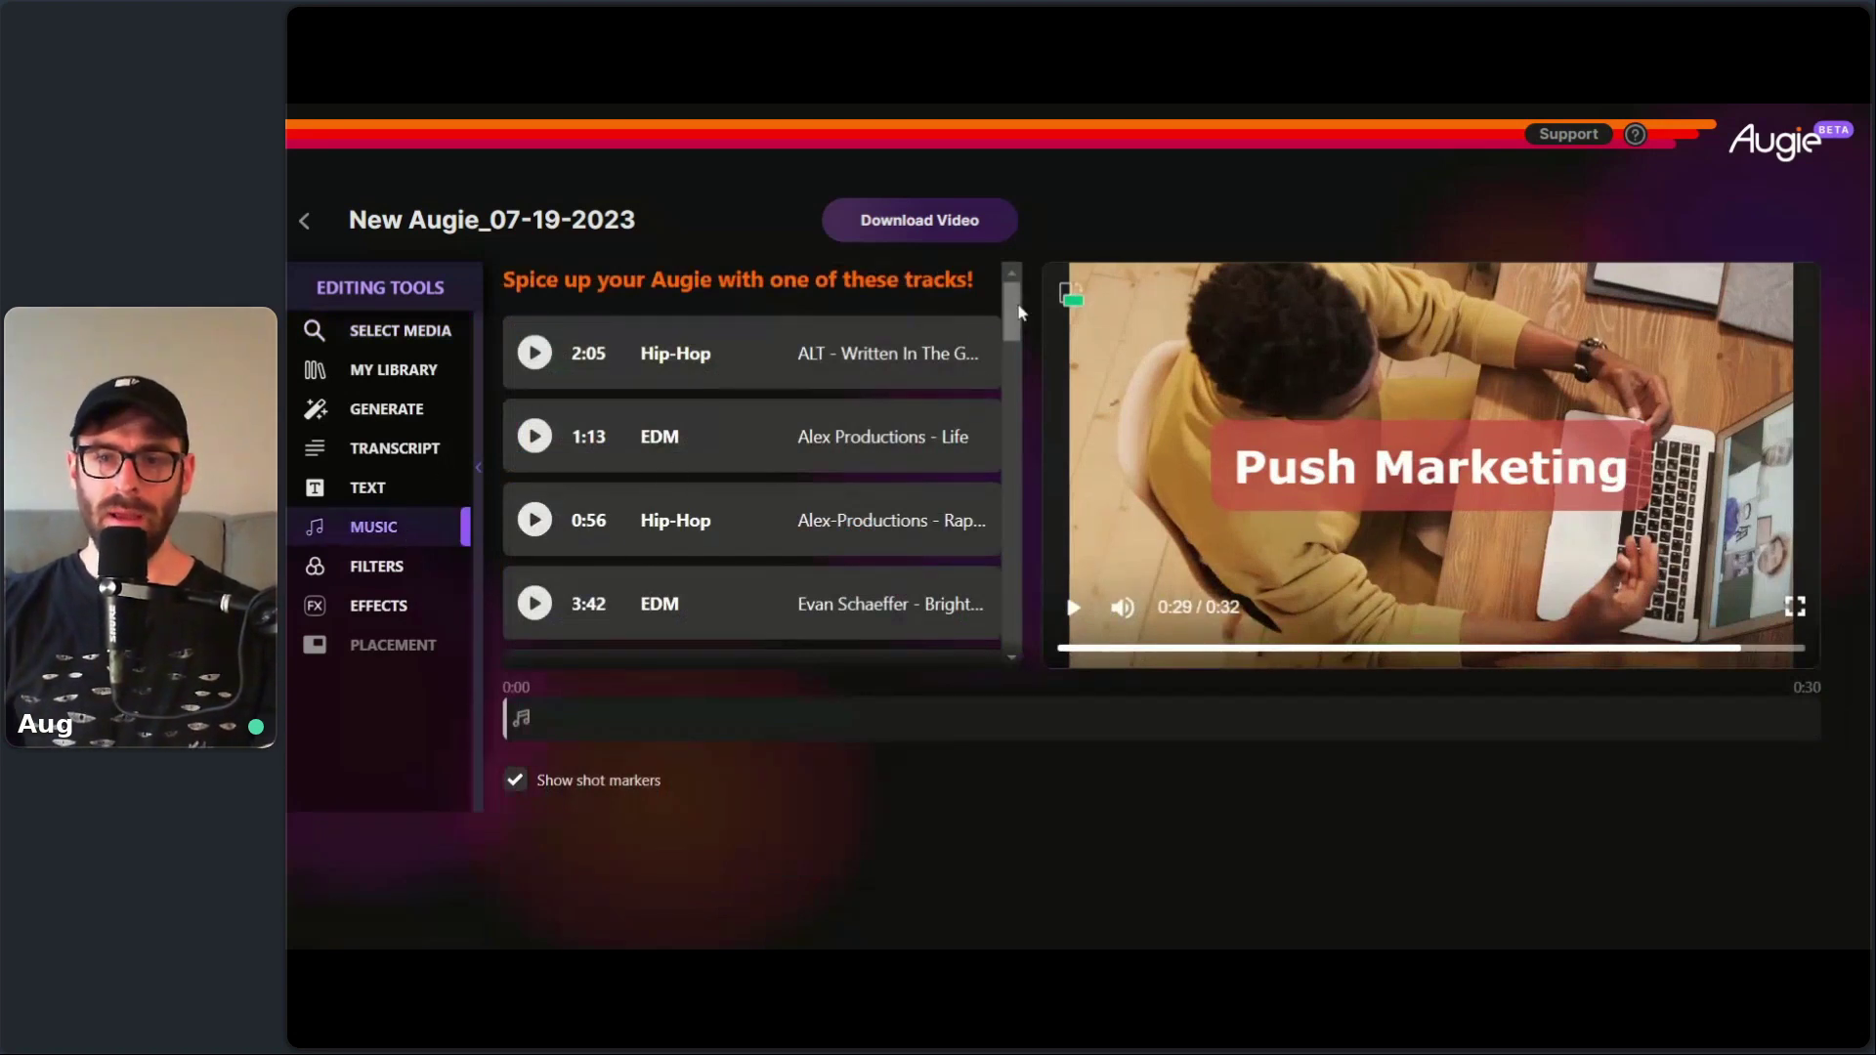
drag(1016, 313, 1010, 434)
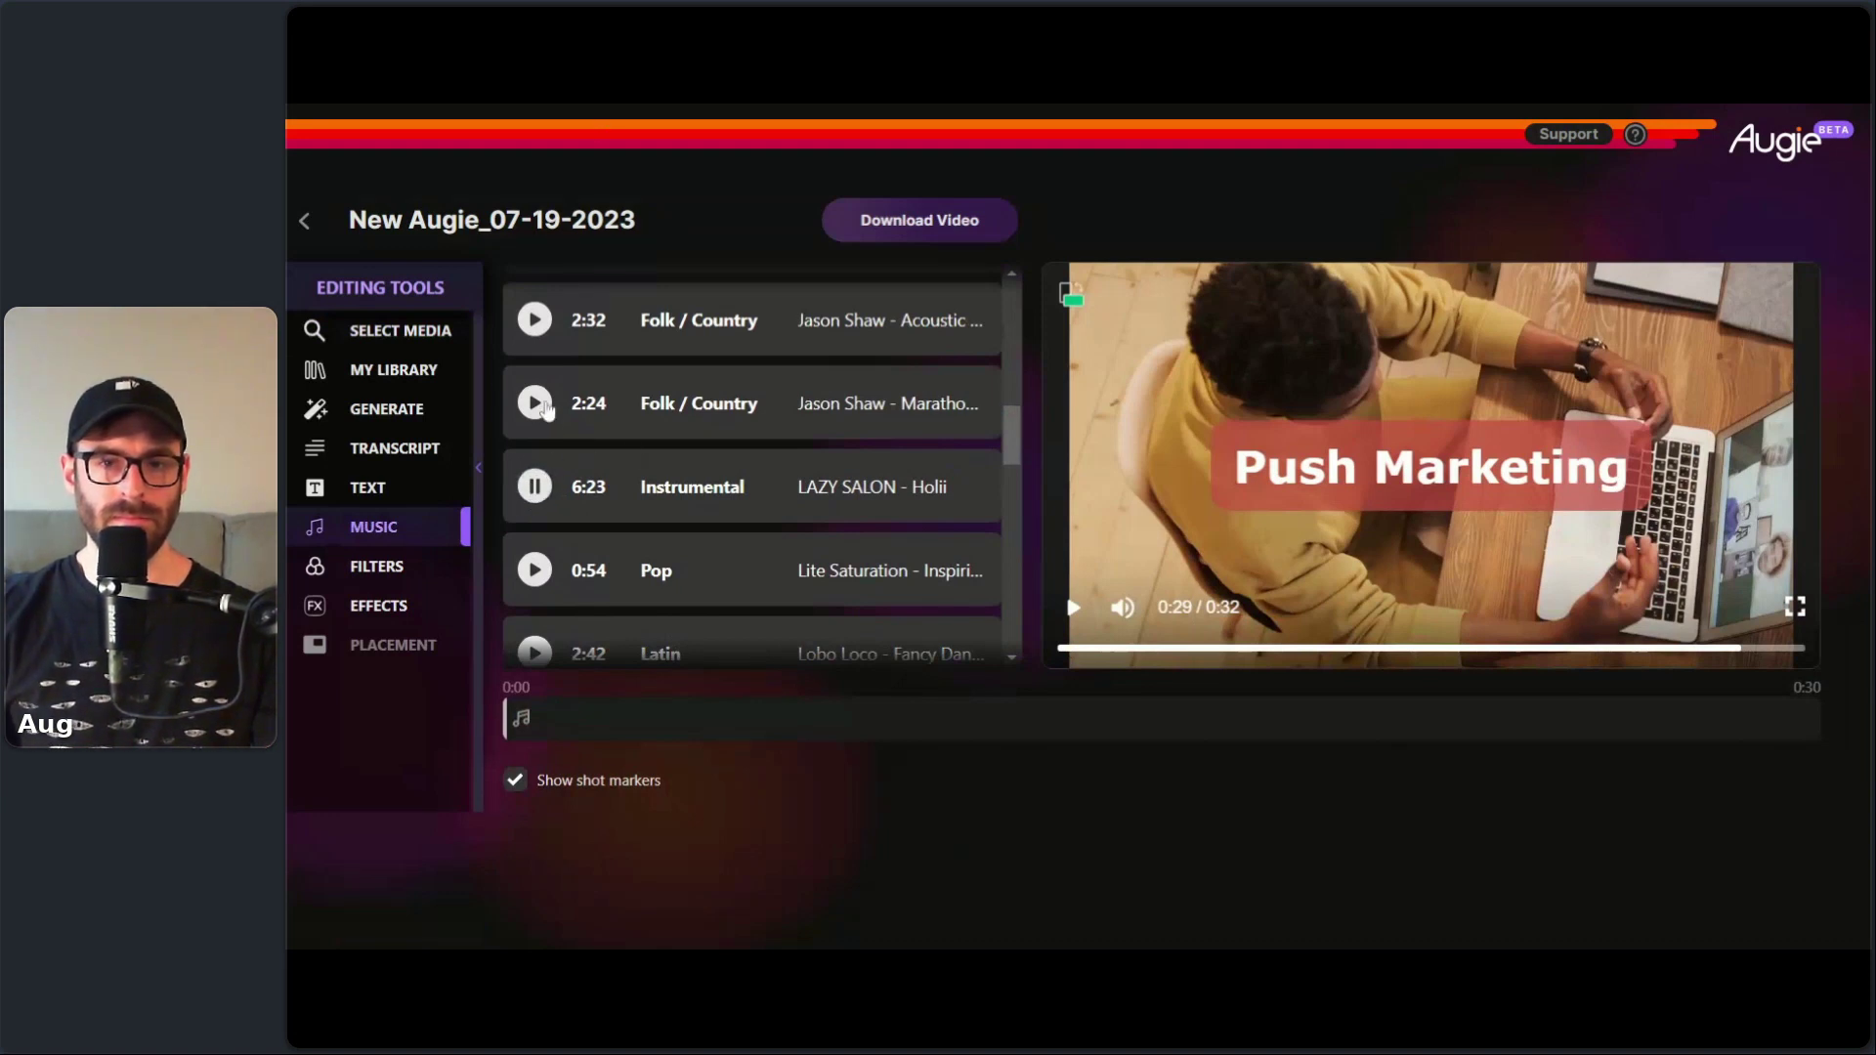
scroll(1029, 484, up, 5)
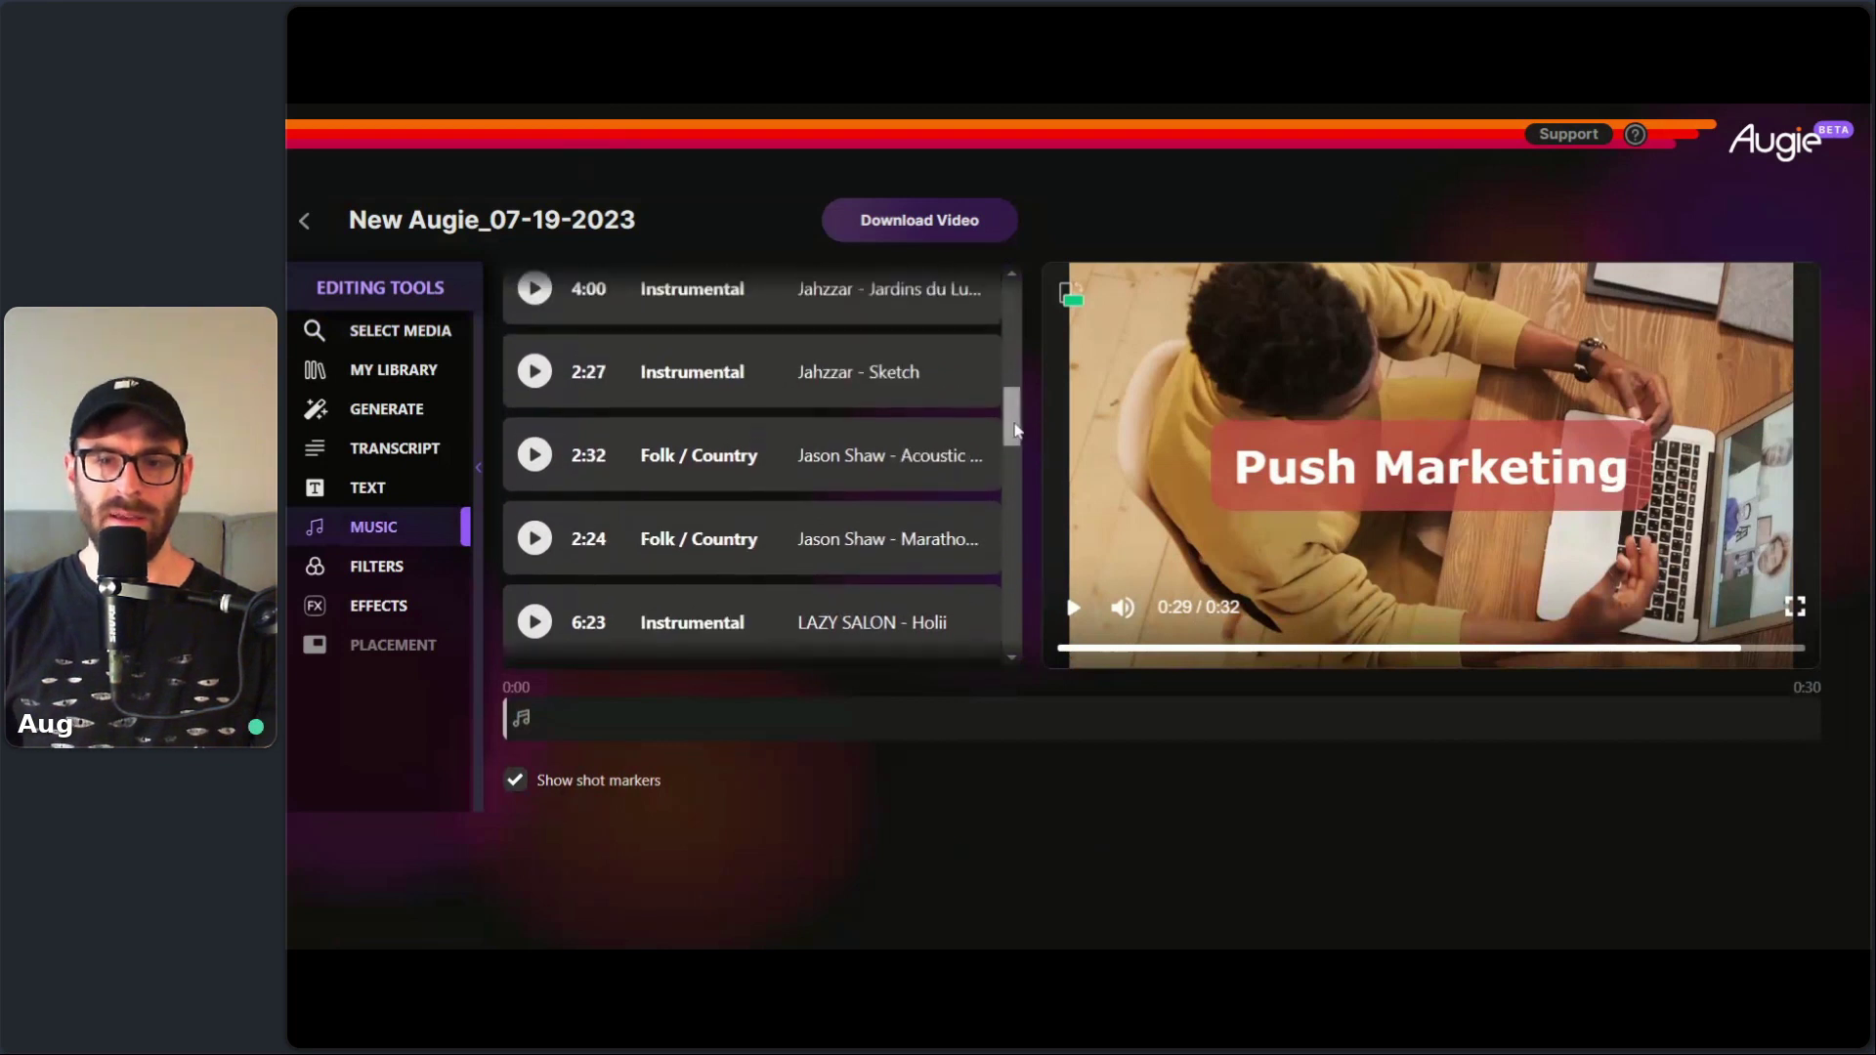
scroll(1023, 394, up, 2)
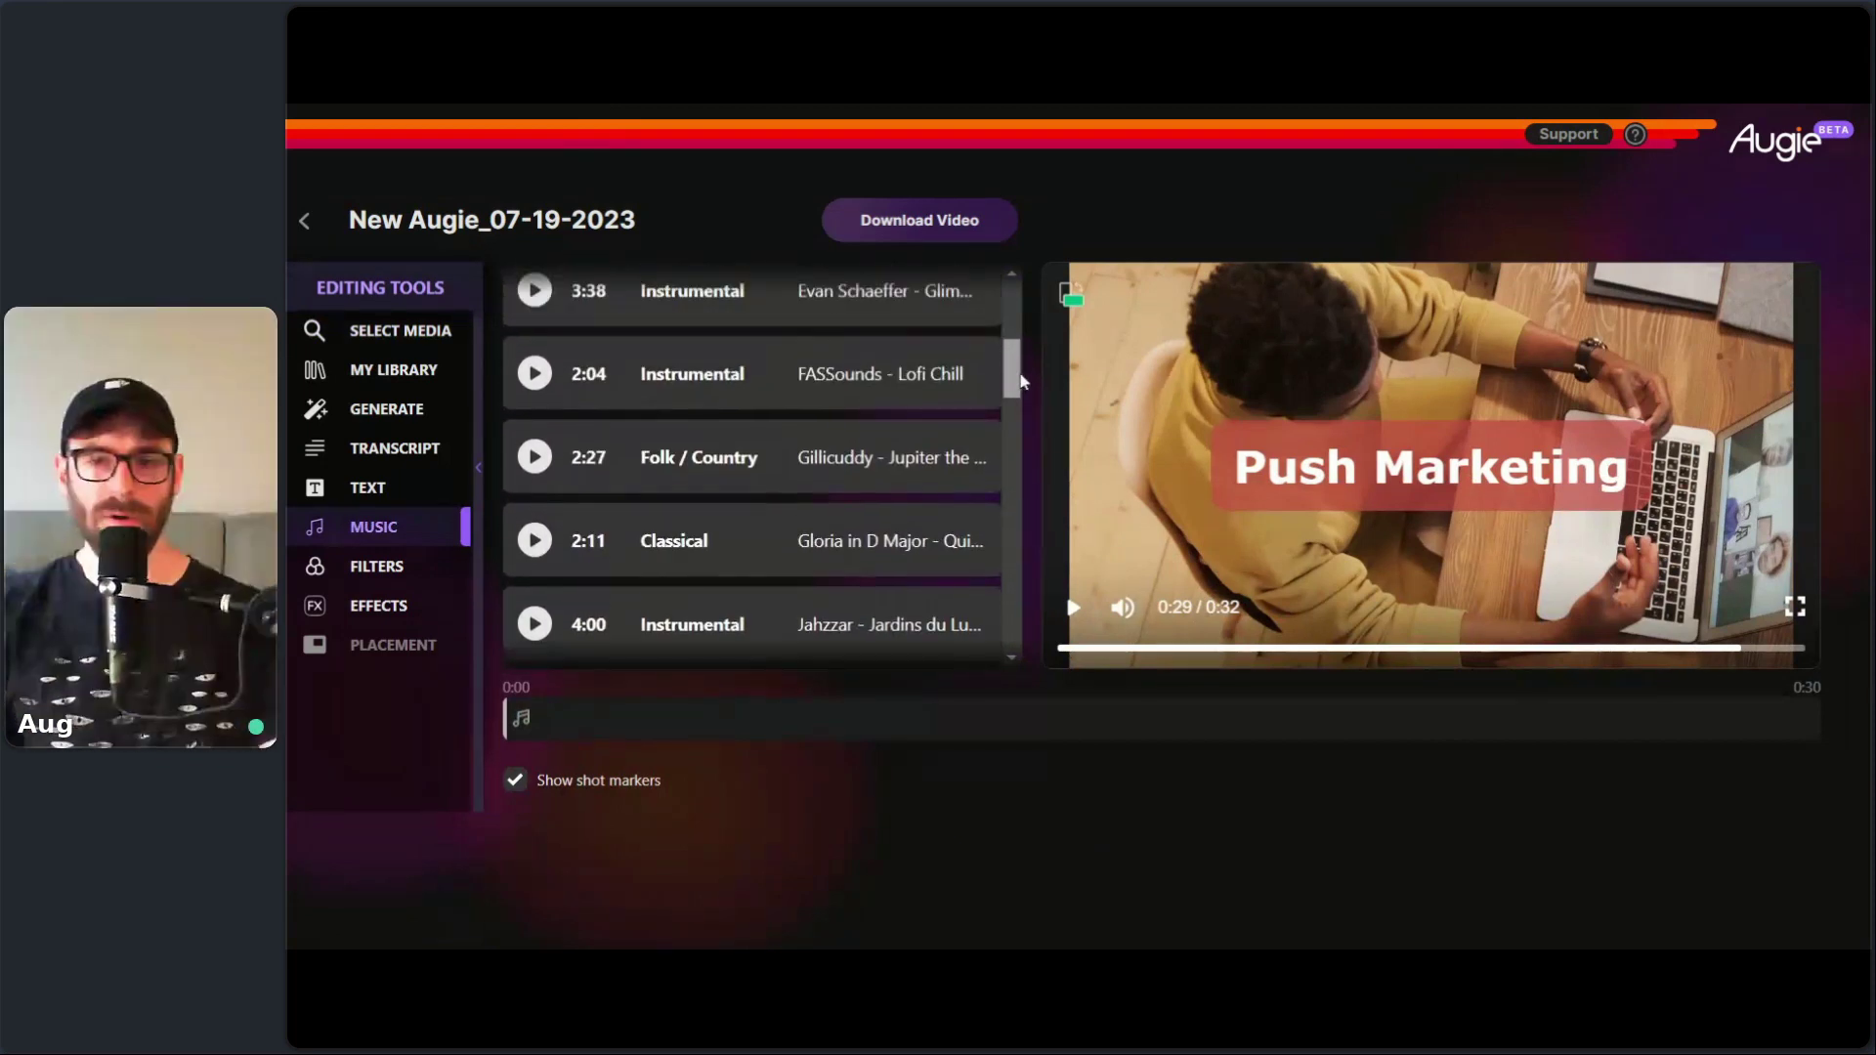
click(535, 389)
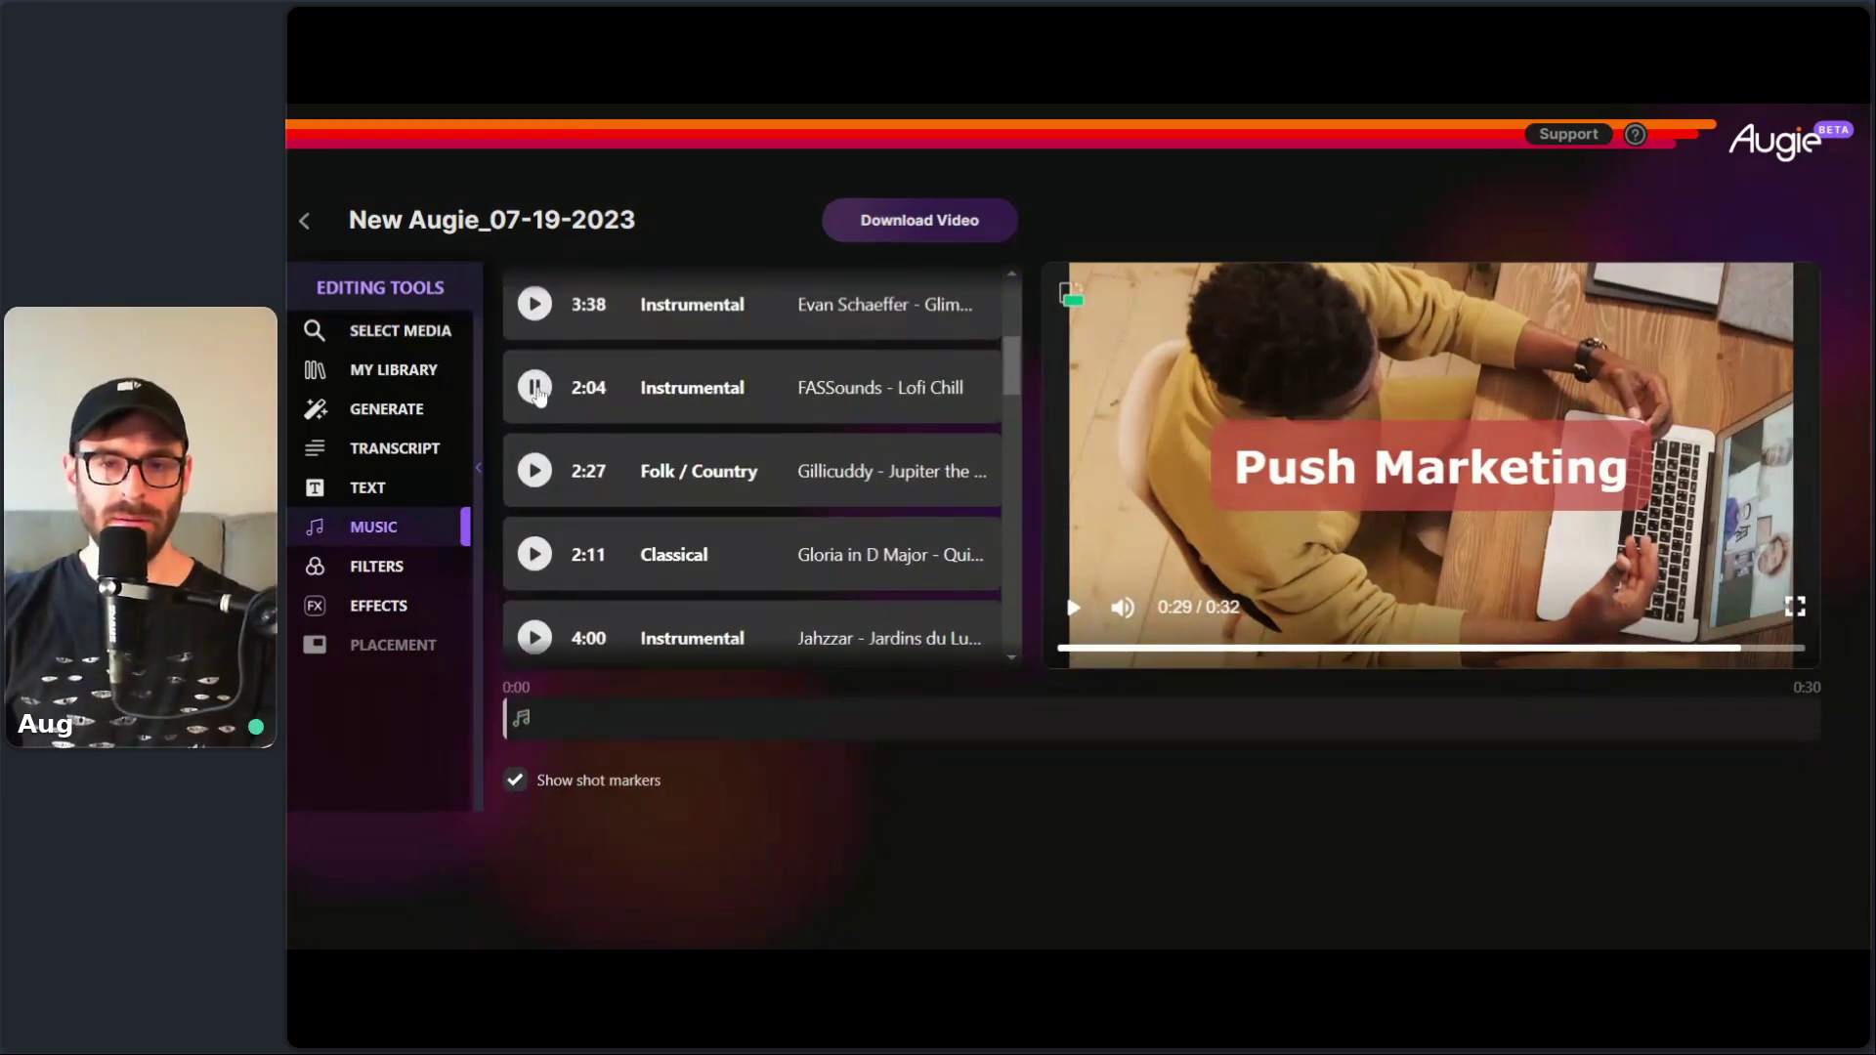
scroll(1023, 352, up, 1)
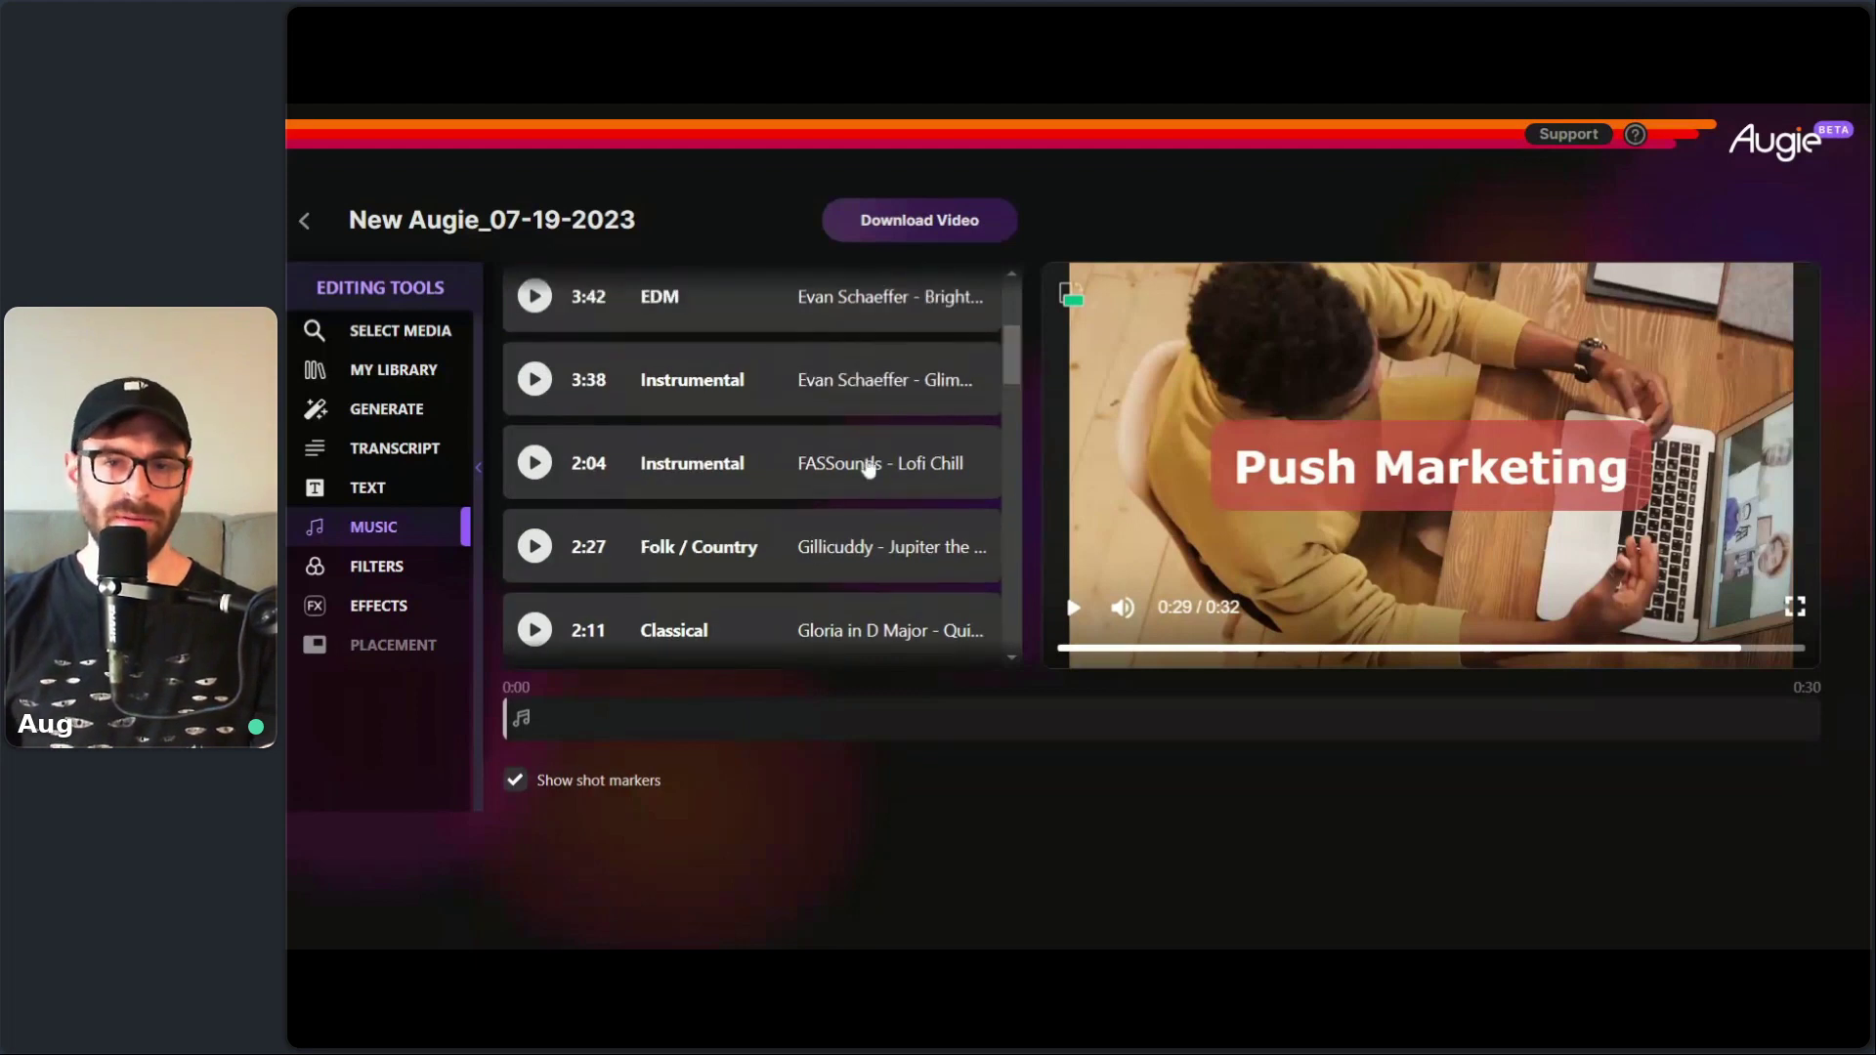
click(771, 472)
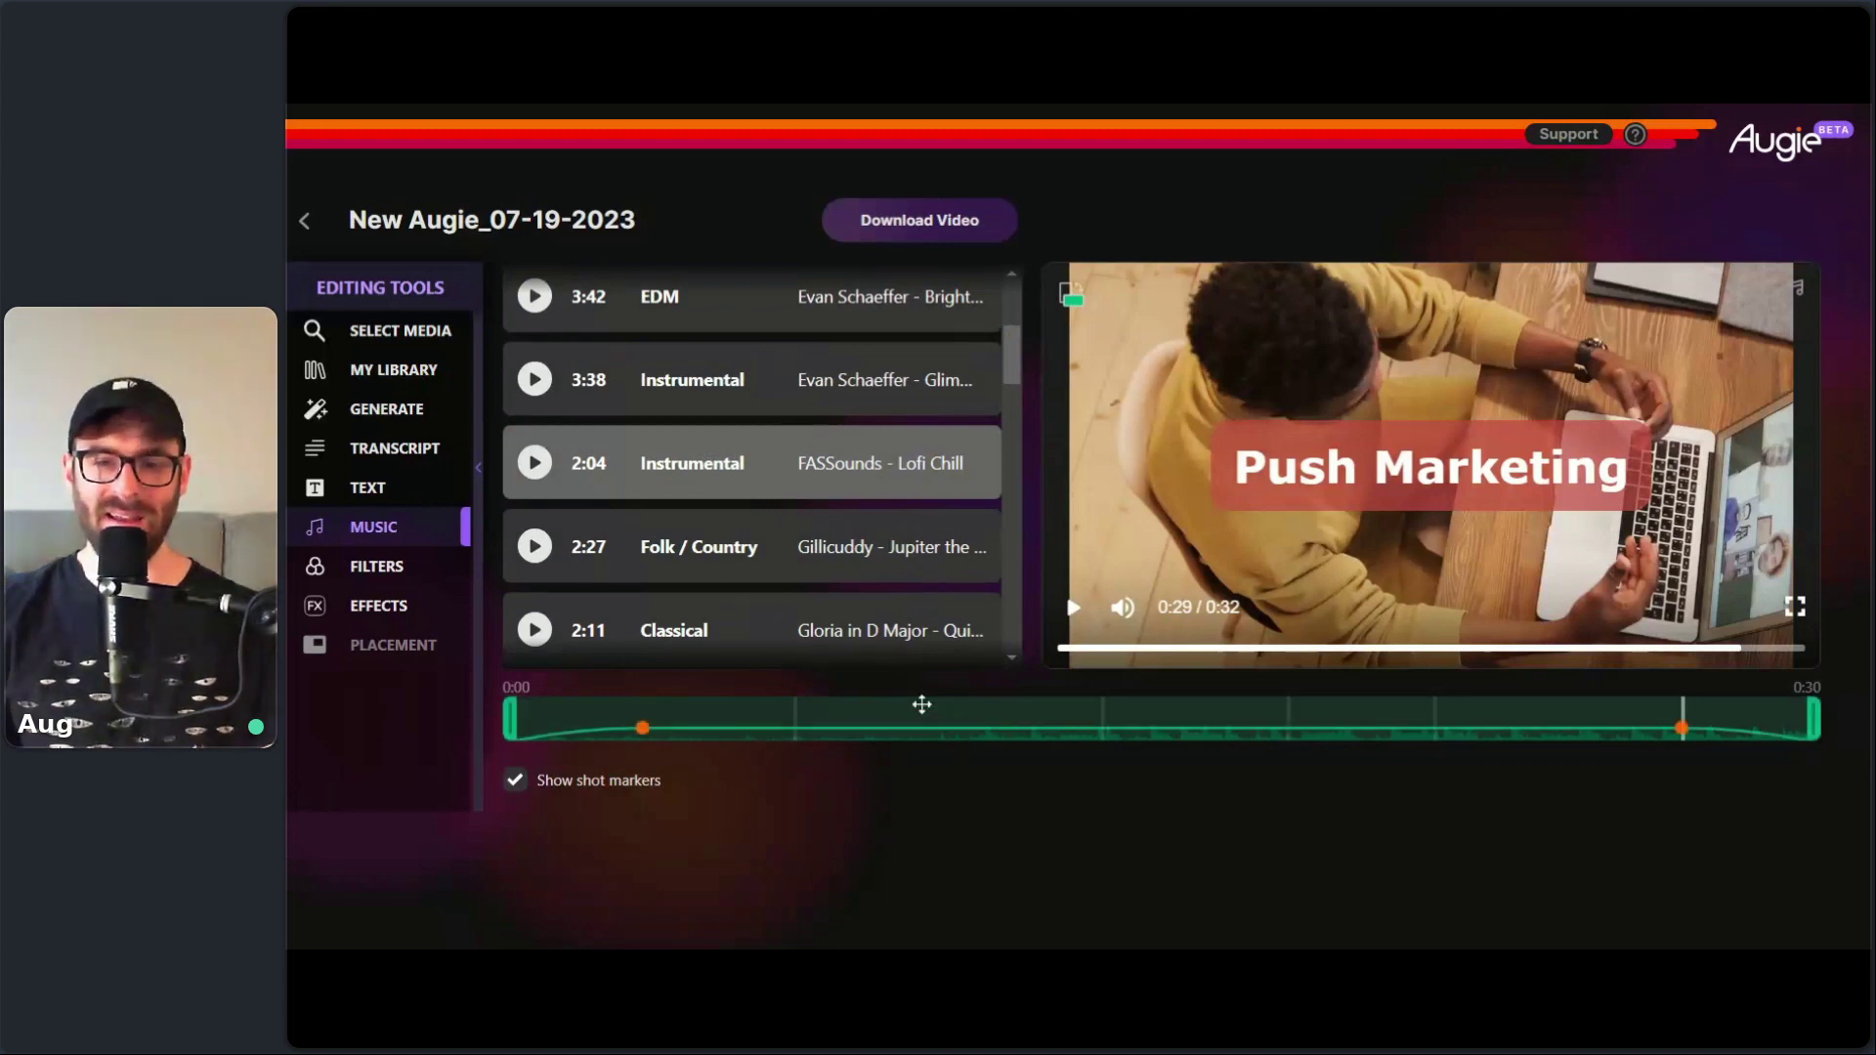
- Adjust the music track with a fade-in of about 3 s, a shorter fade-out and an end trimmed to just before 0:30
click(518, 716)
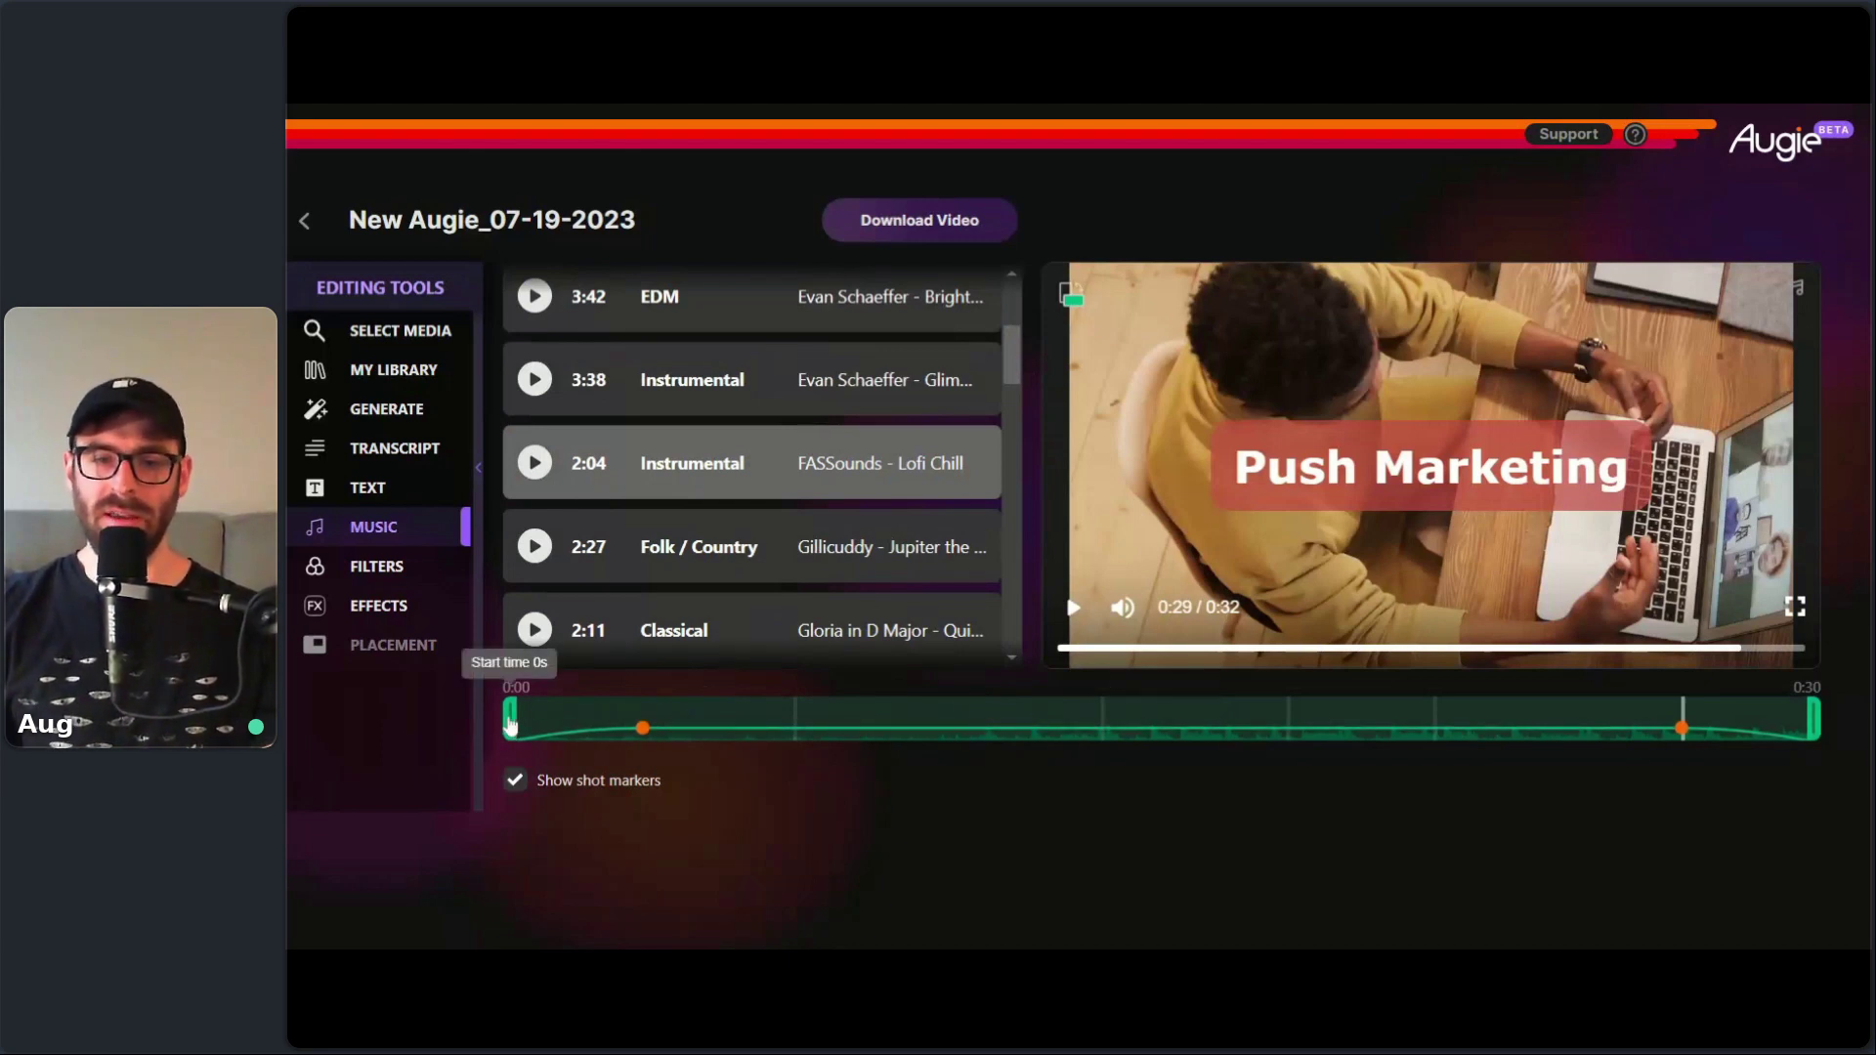
mouse_move(509, 721)
mouse_down()
mouse_move(565, 716)
mouse_move(510, 718)
mouse_move(523, 708)
mouse_up()
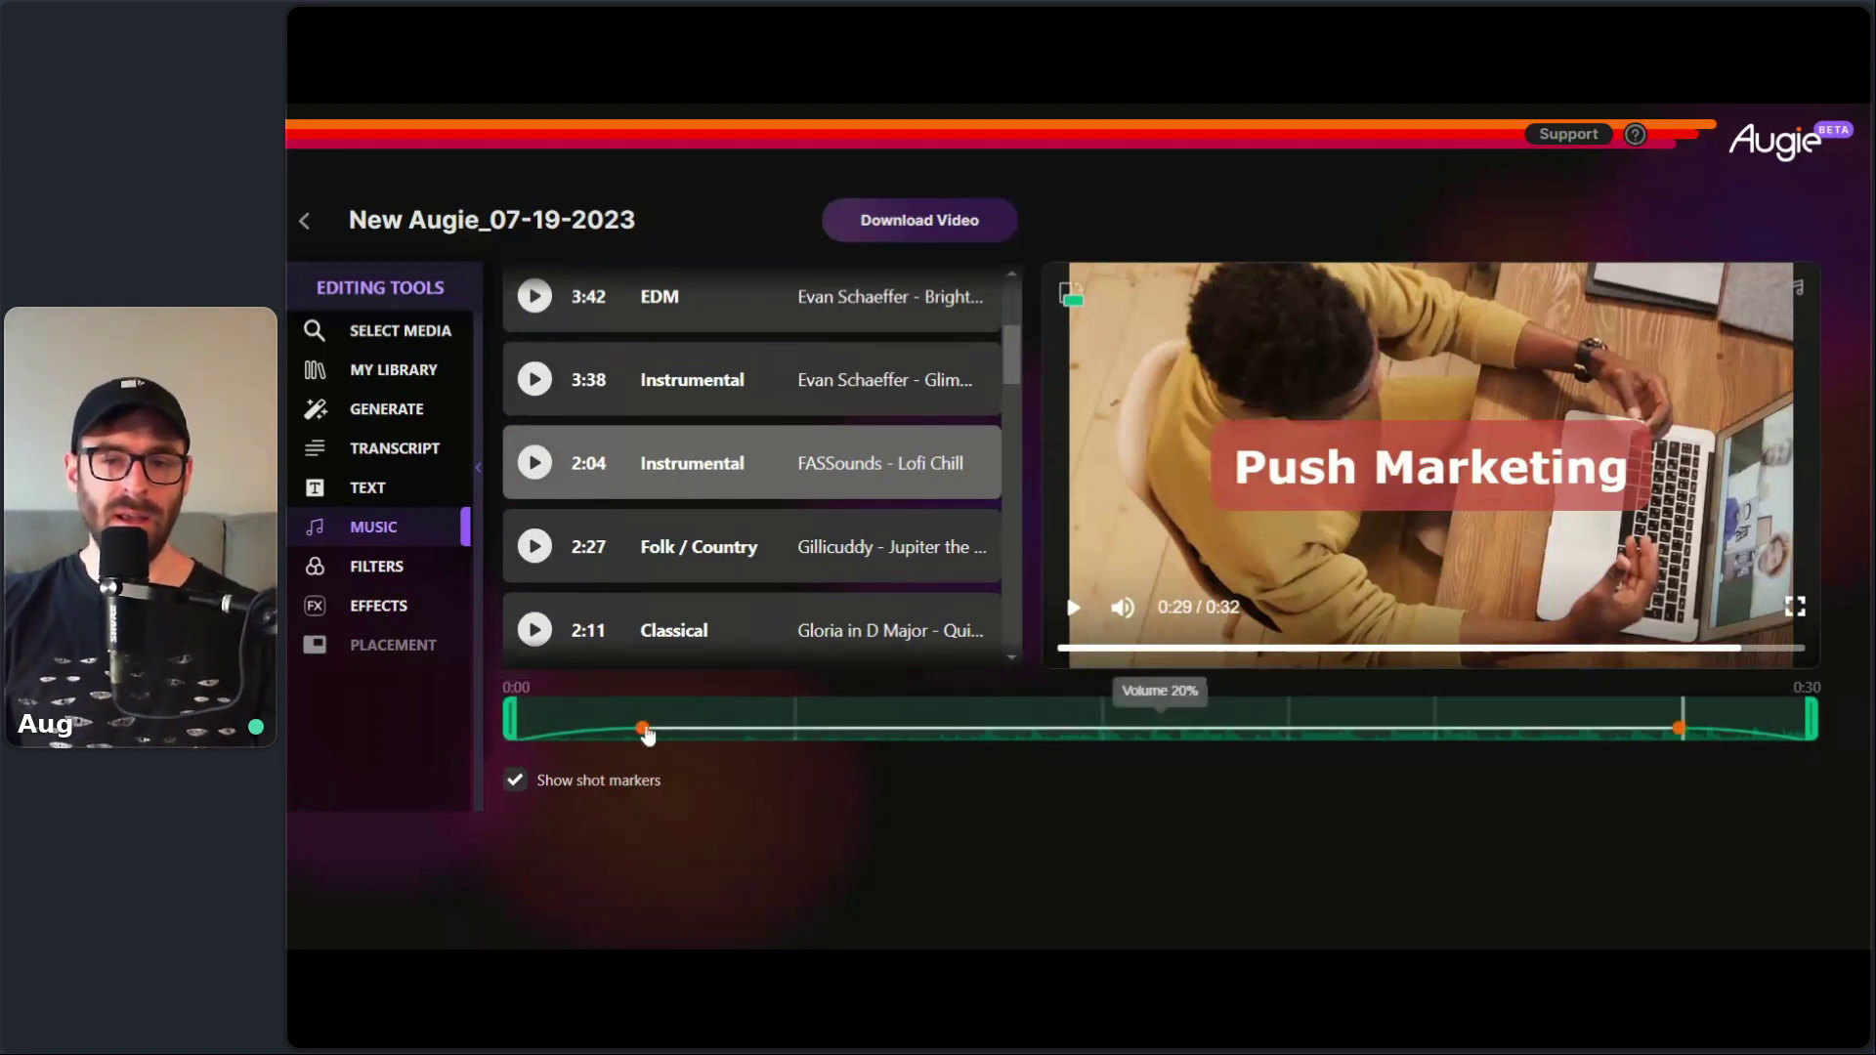
mouse_move(645, 733)
mouse_down()
mouse_move(614, 731)
mouse_move(637, 729)
mouse_up()
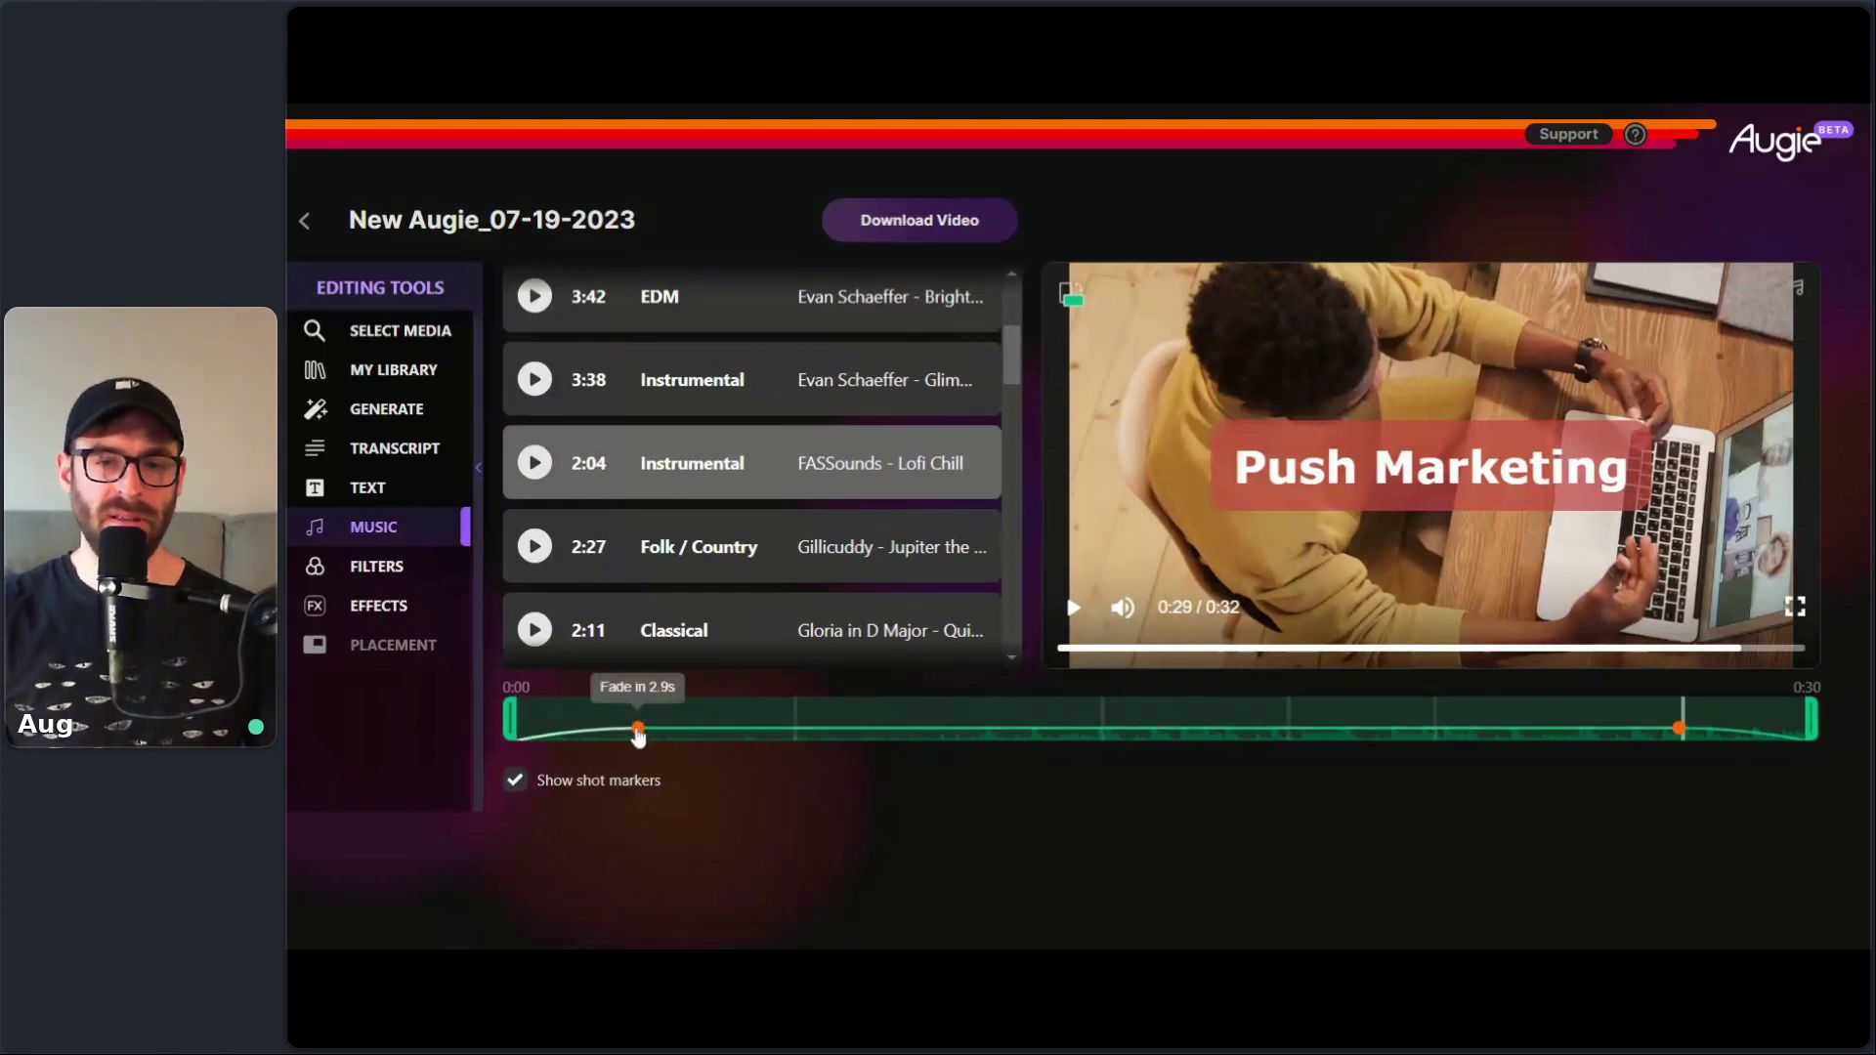
mouse_move(638, 728)
mouse_down()
mouse_move(603, 729)
mouse_move(652, 728)
mouse_up()
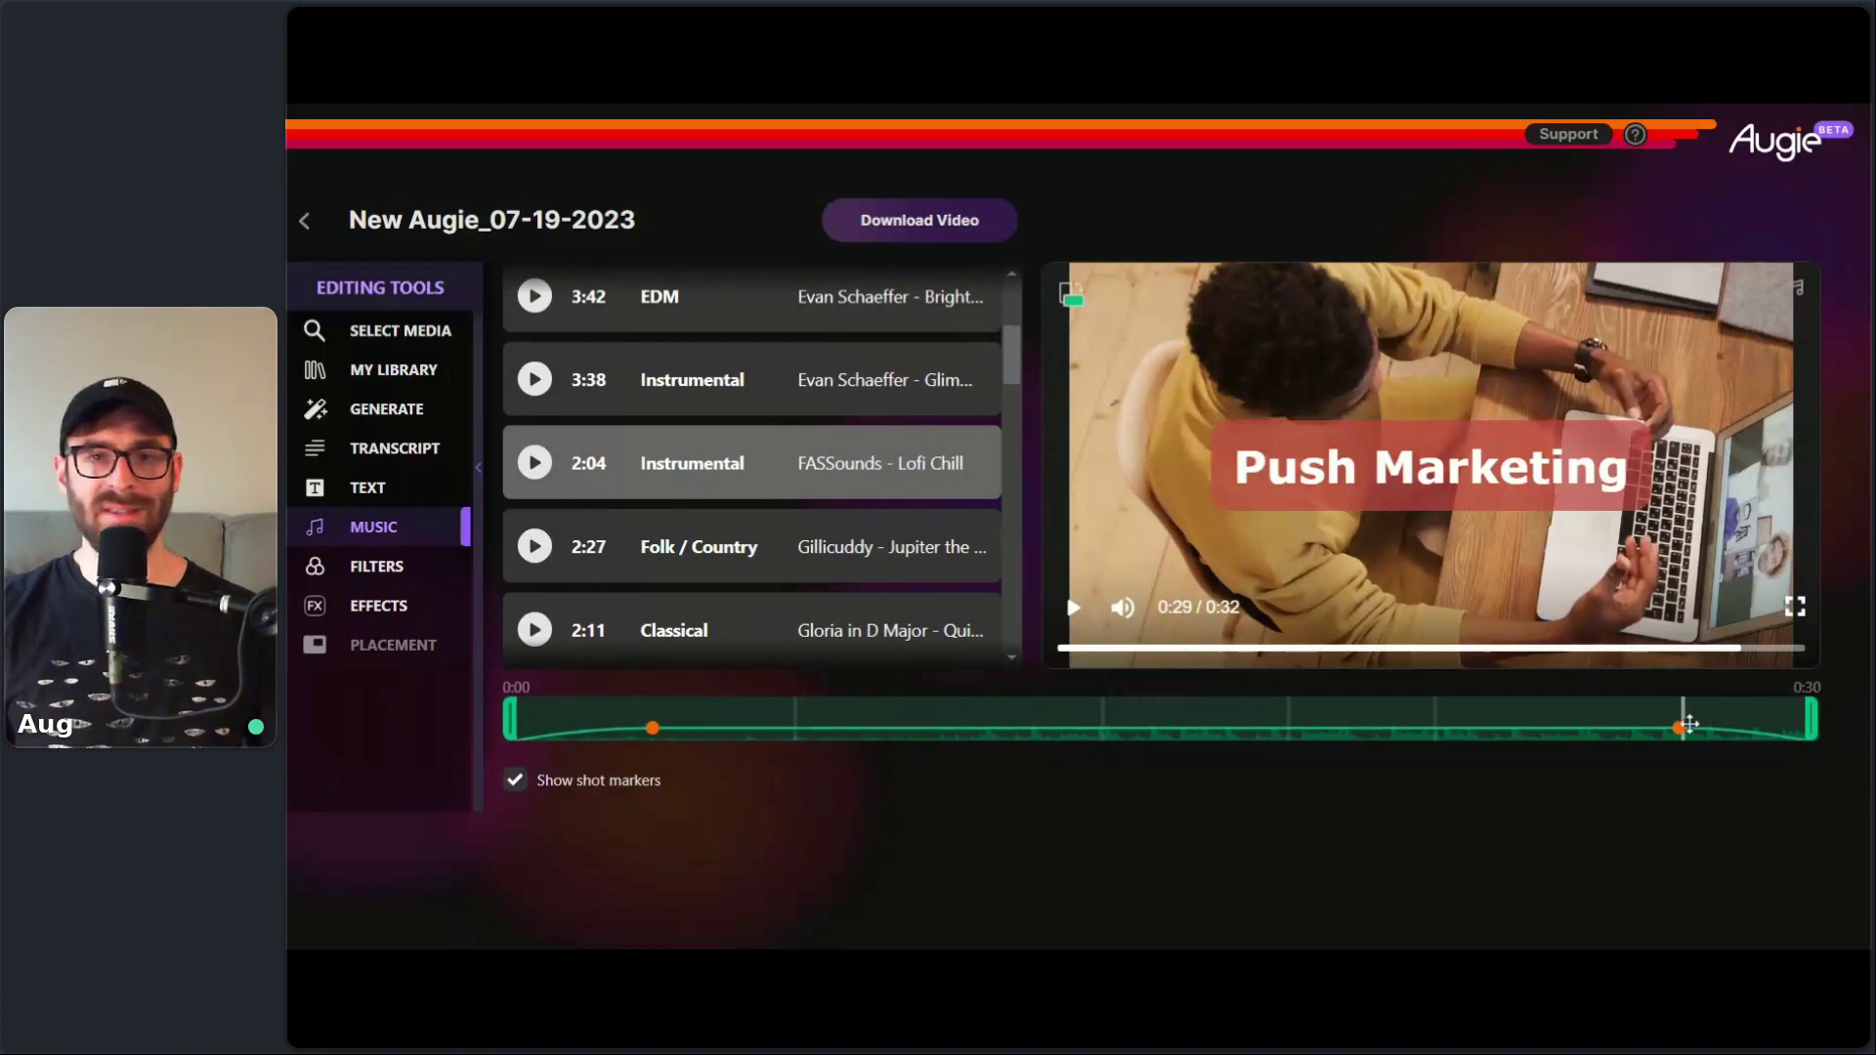
mouse_move(1694, 723)
mouse_down()
mouse_move(1651, 725)
mouse_move(1811, 728)
mouse_move(1457, 740)
mouse_move(1861, 745)
mouse_up()
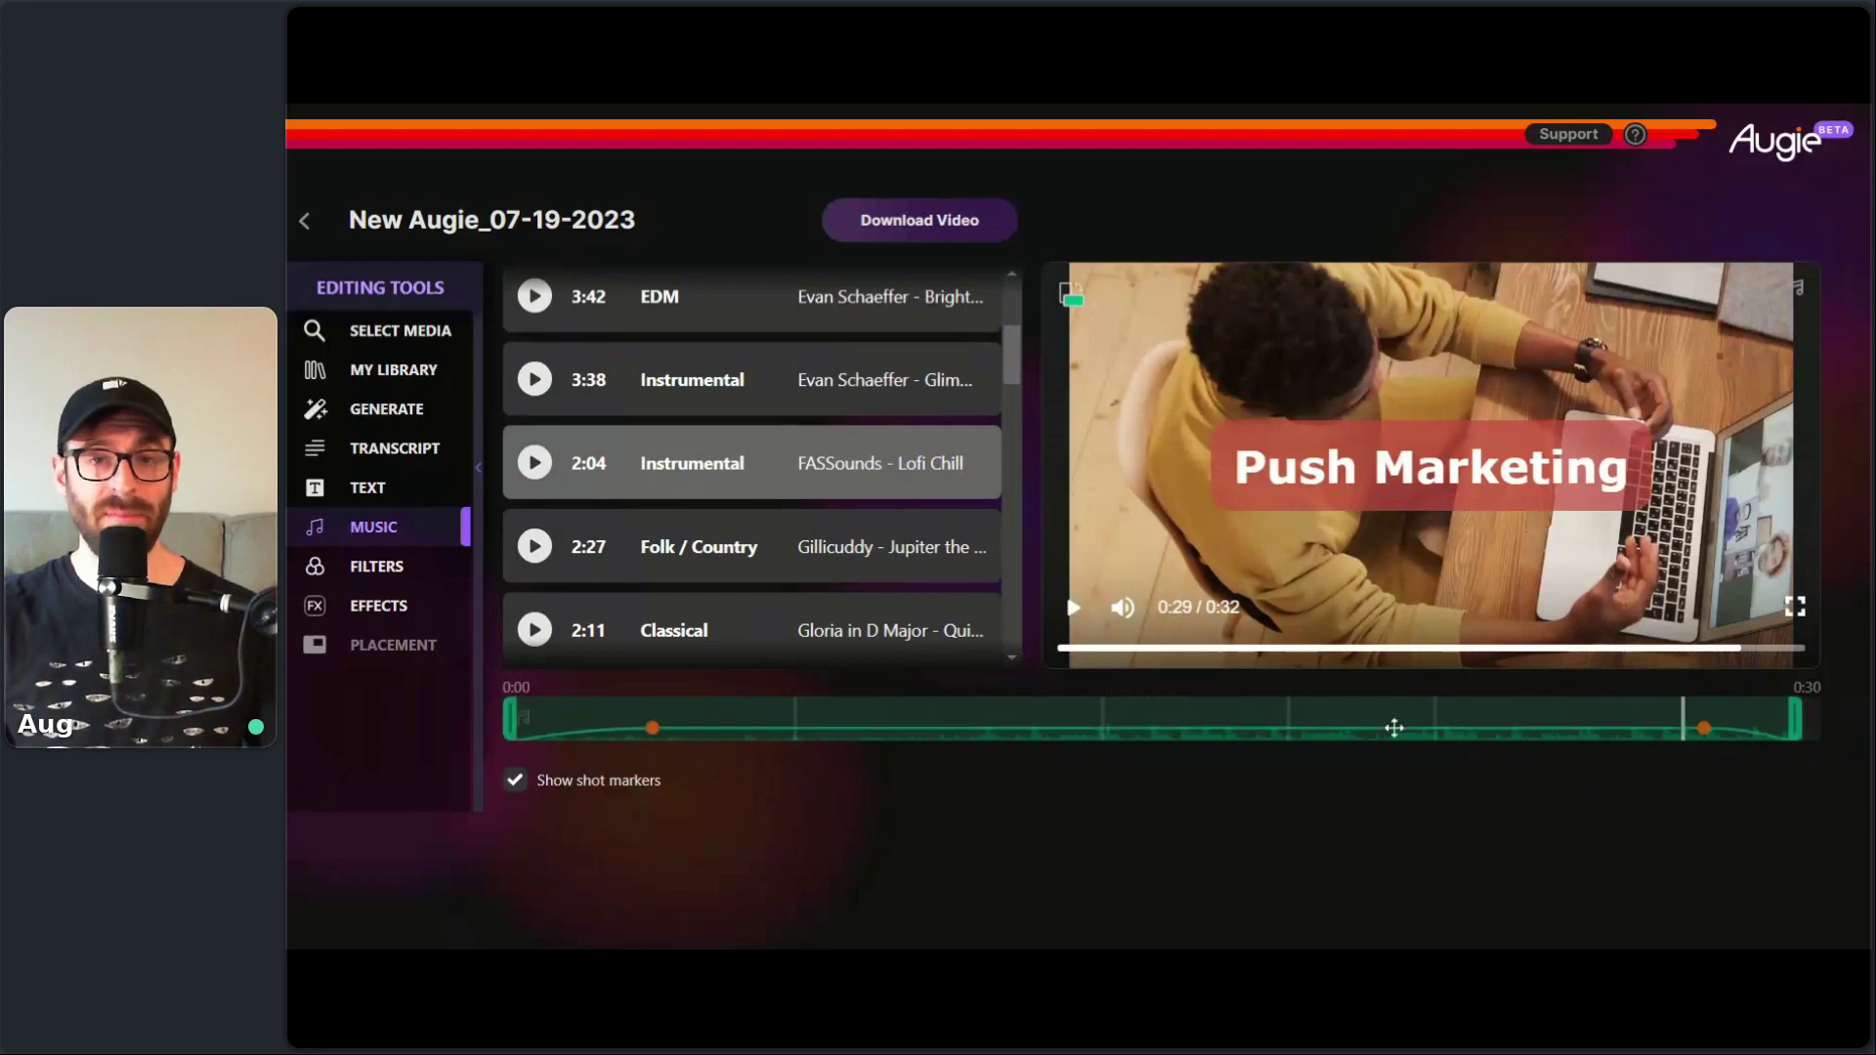
- Lower the background music track's volume to about 18% and play the video through from the start
mouse_move(1076, 739)
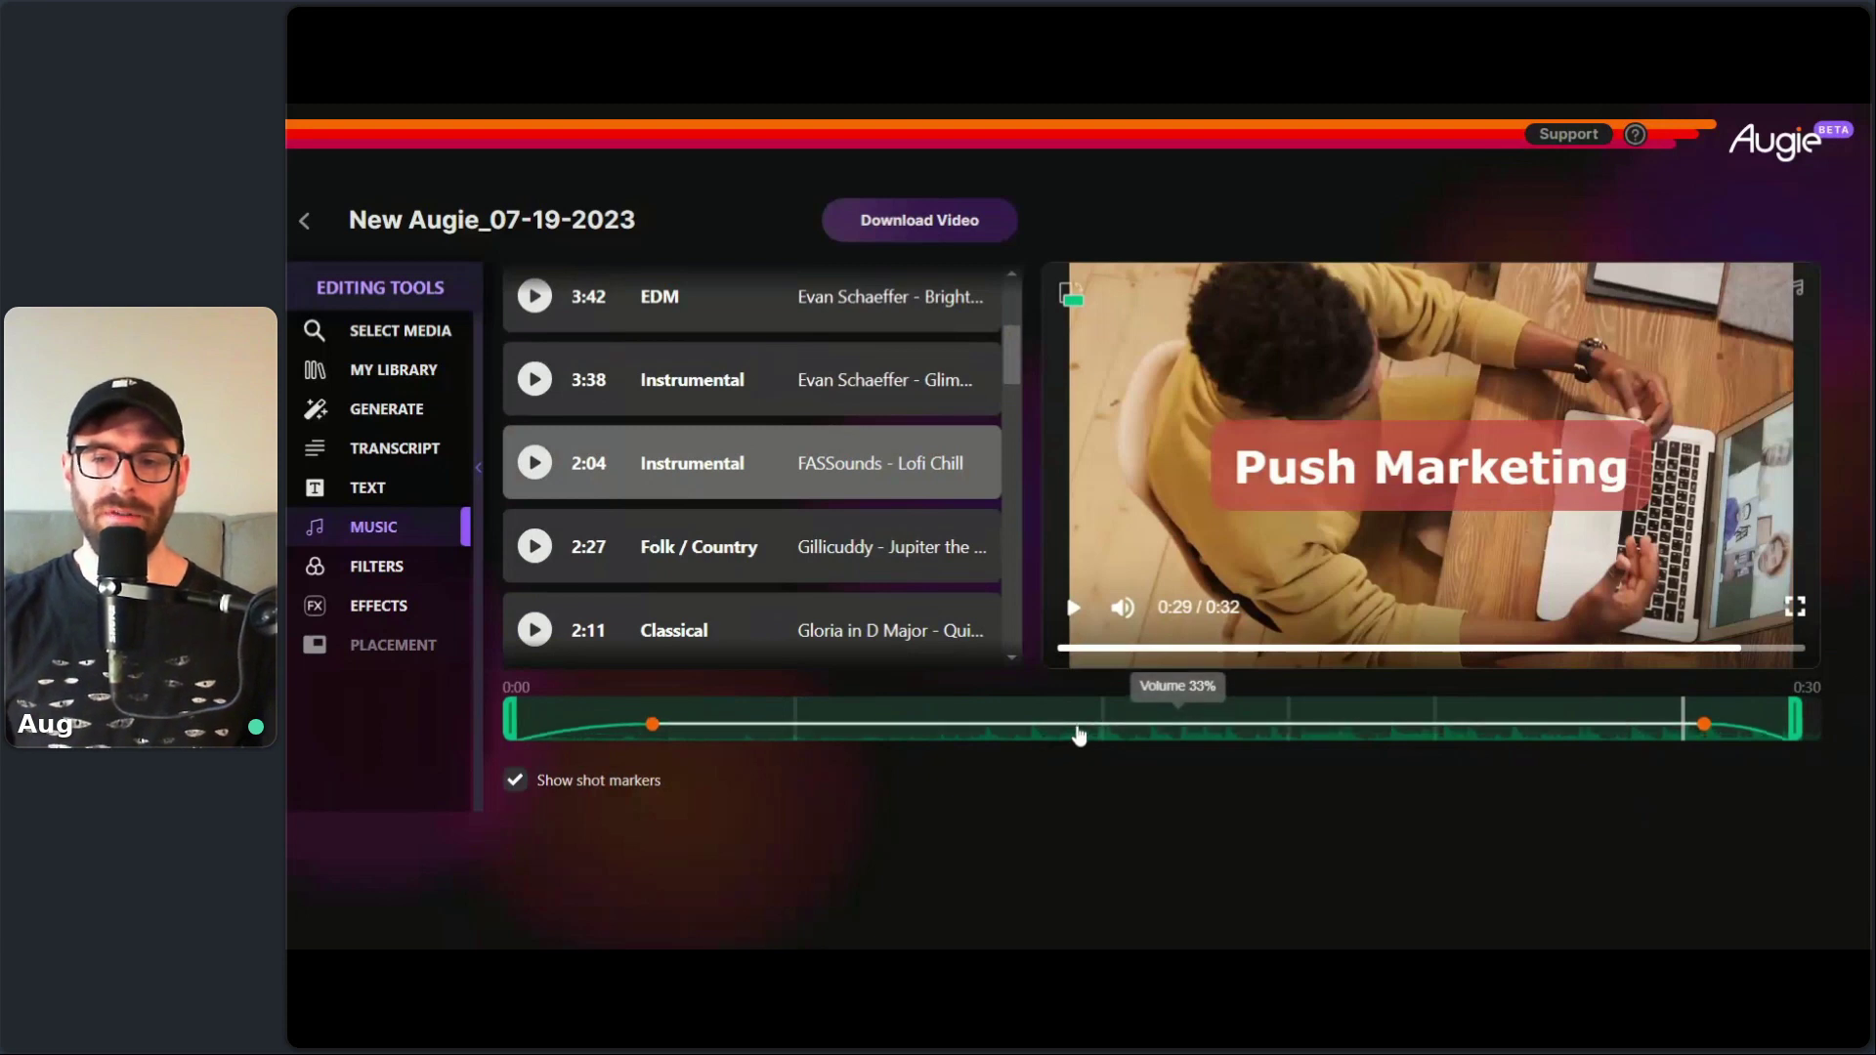
mouse_move(1079, 739)
mouse_down()
mouse_move(1085, 718)
mouse_move(1095, 740)
mouse_up()
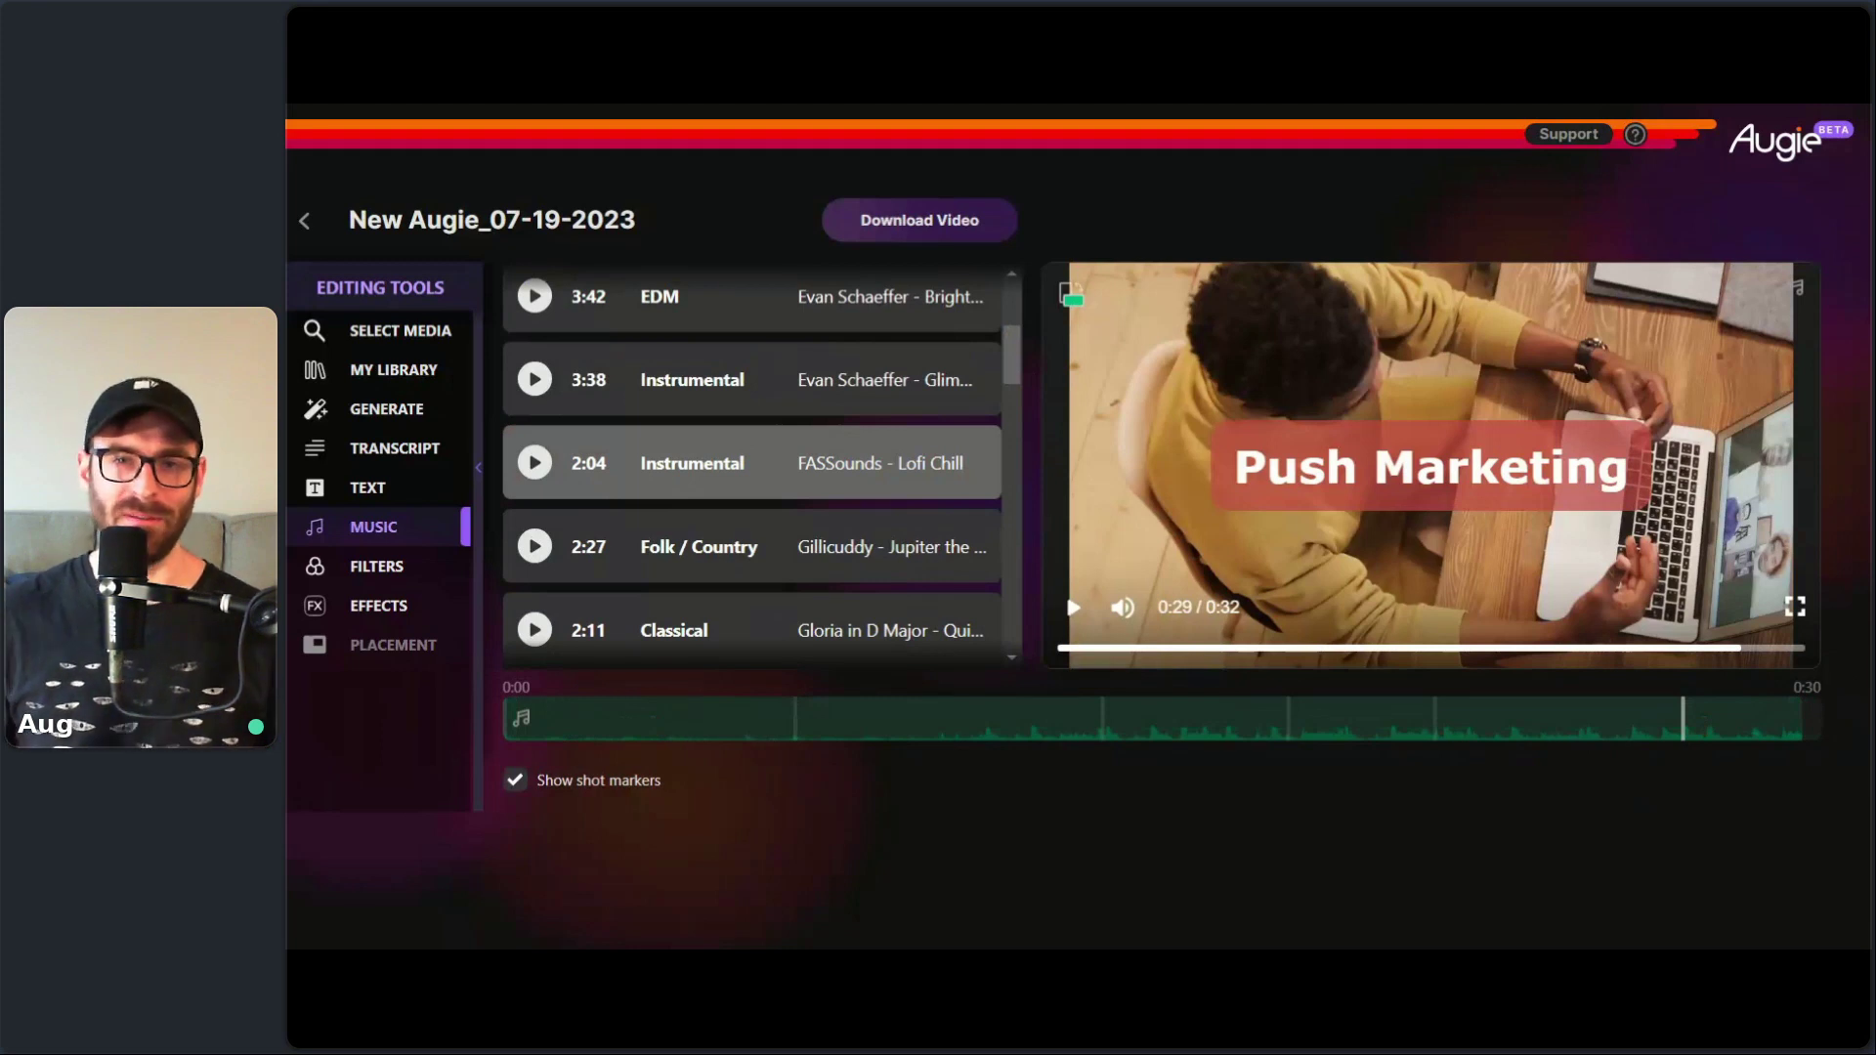
click(1124, 649)
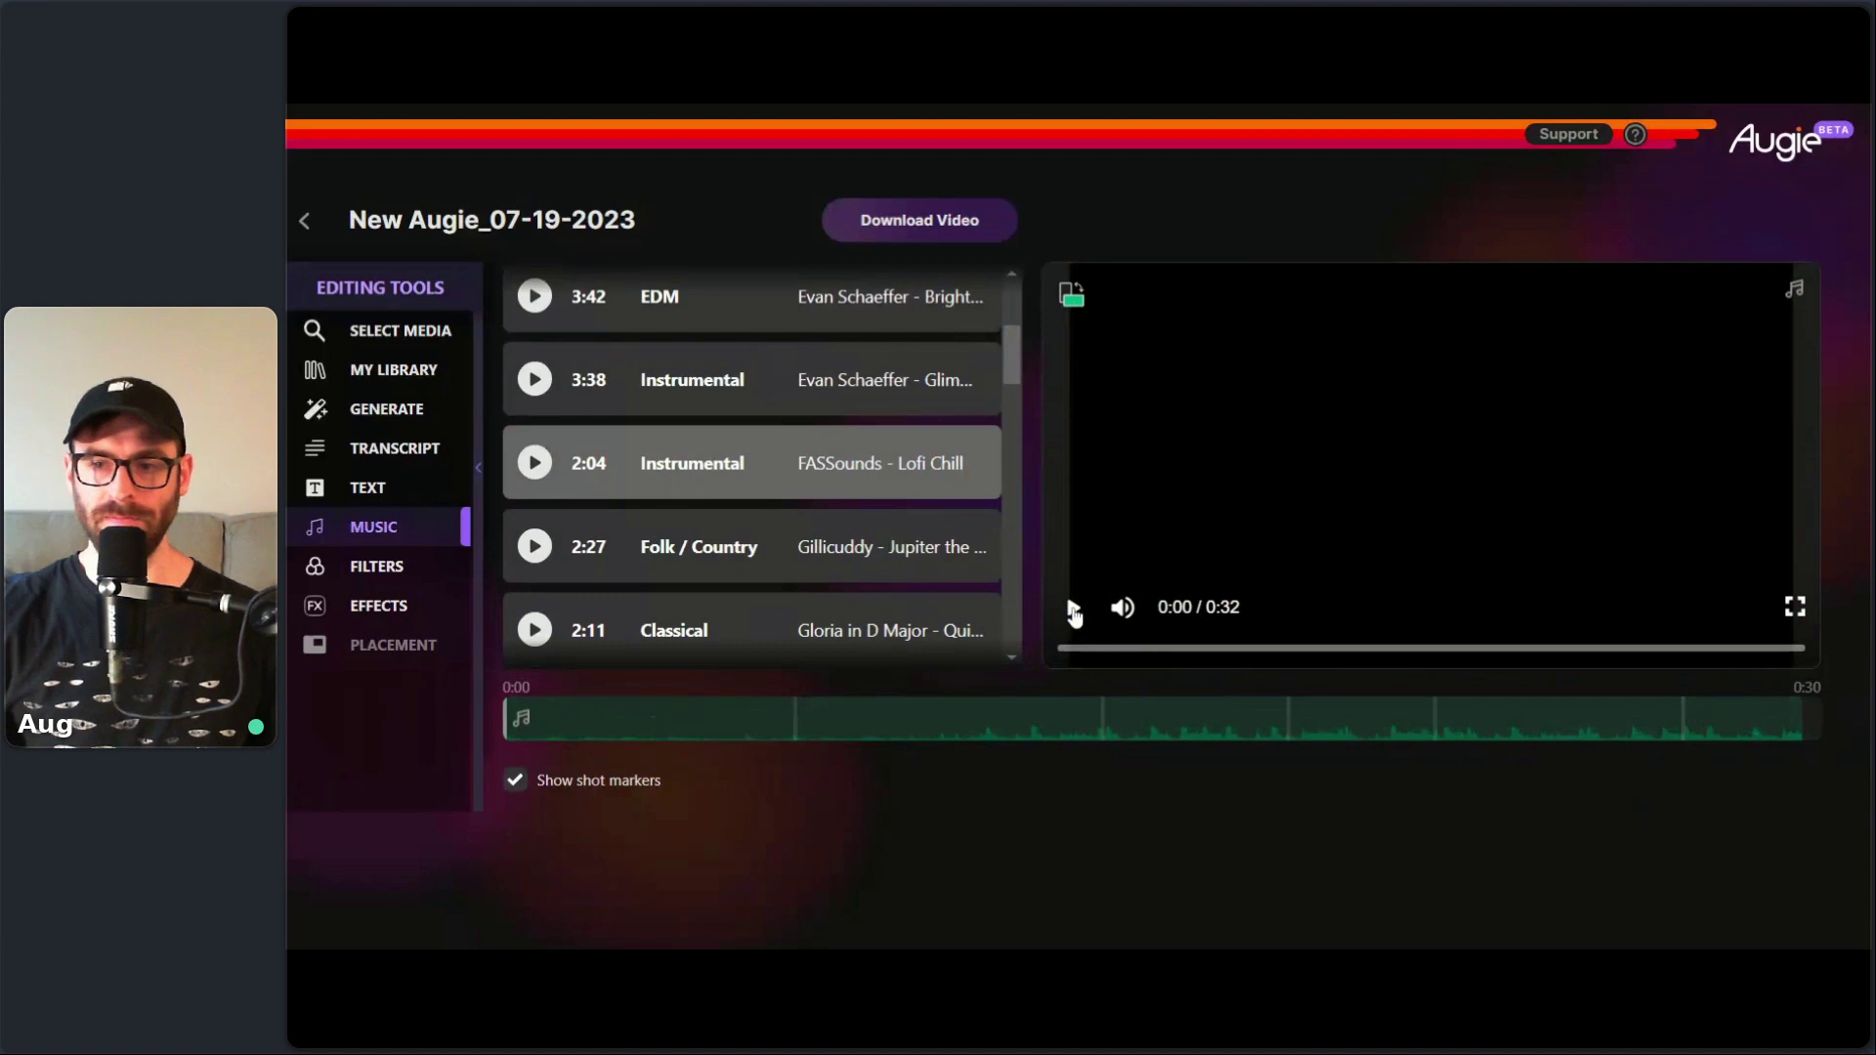
click(1073, 609)
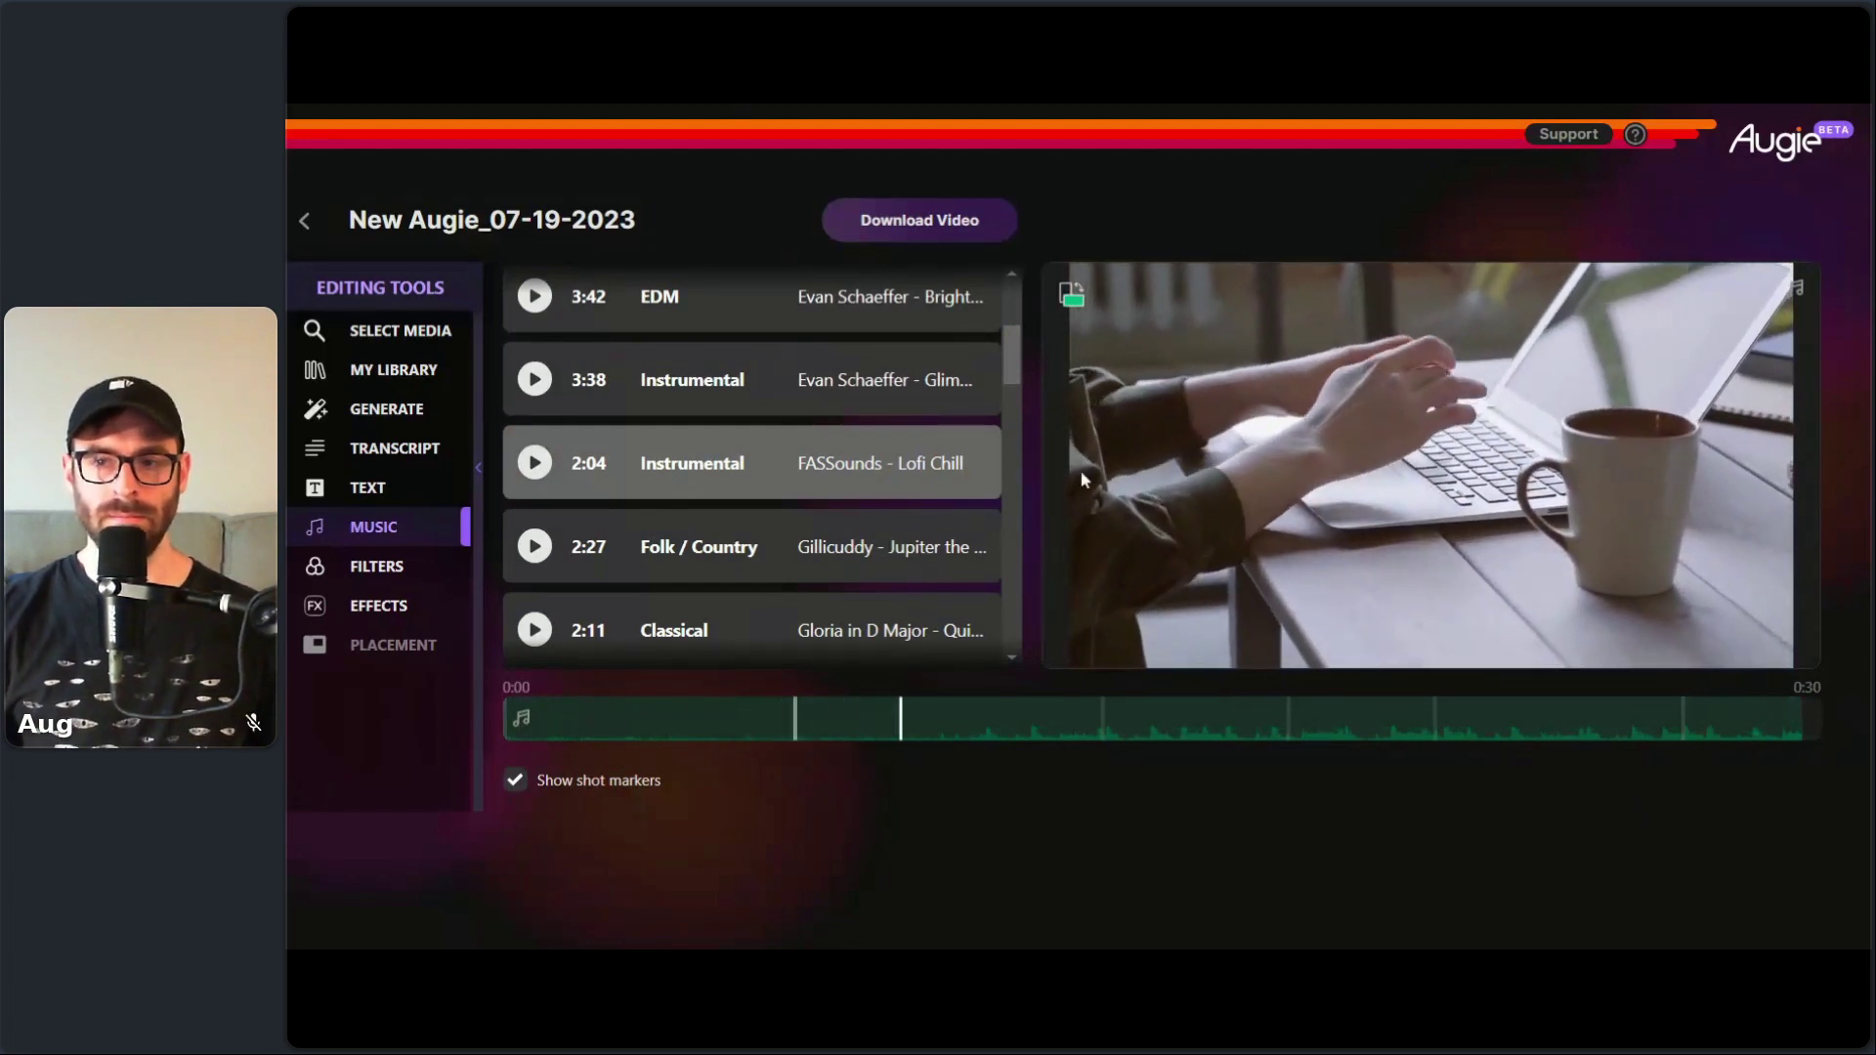
mouse_move(1140, 630)
drag(1204, 608, 1251, 608)
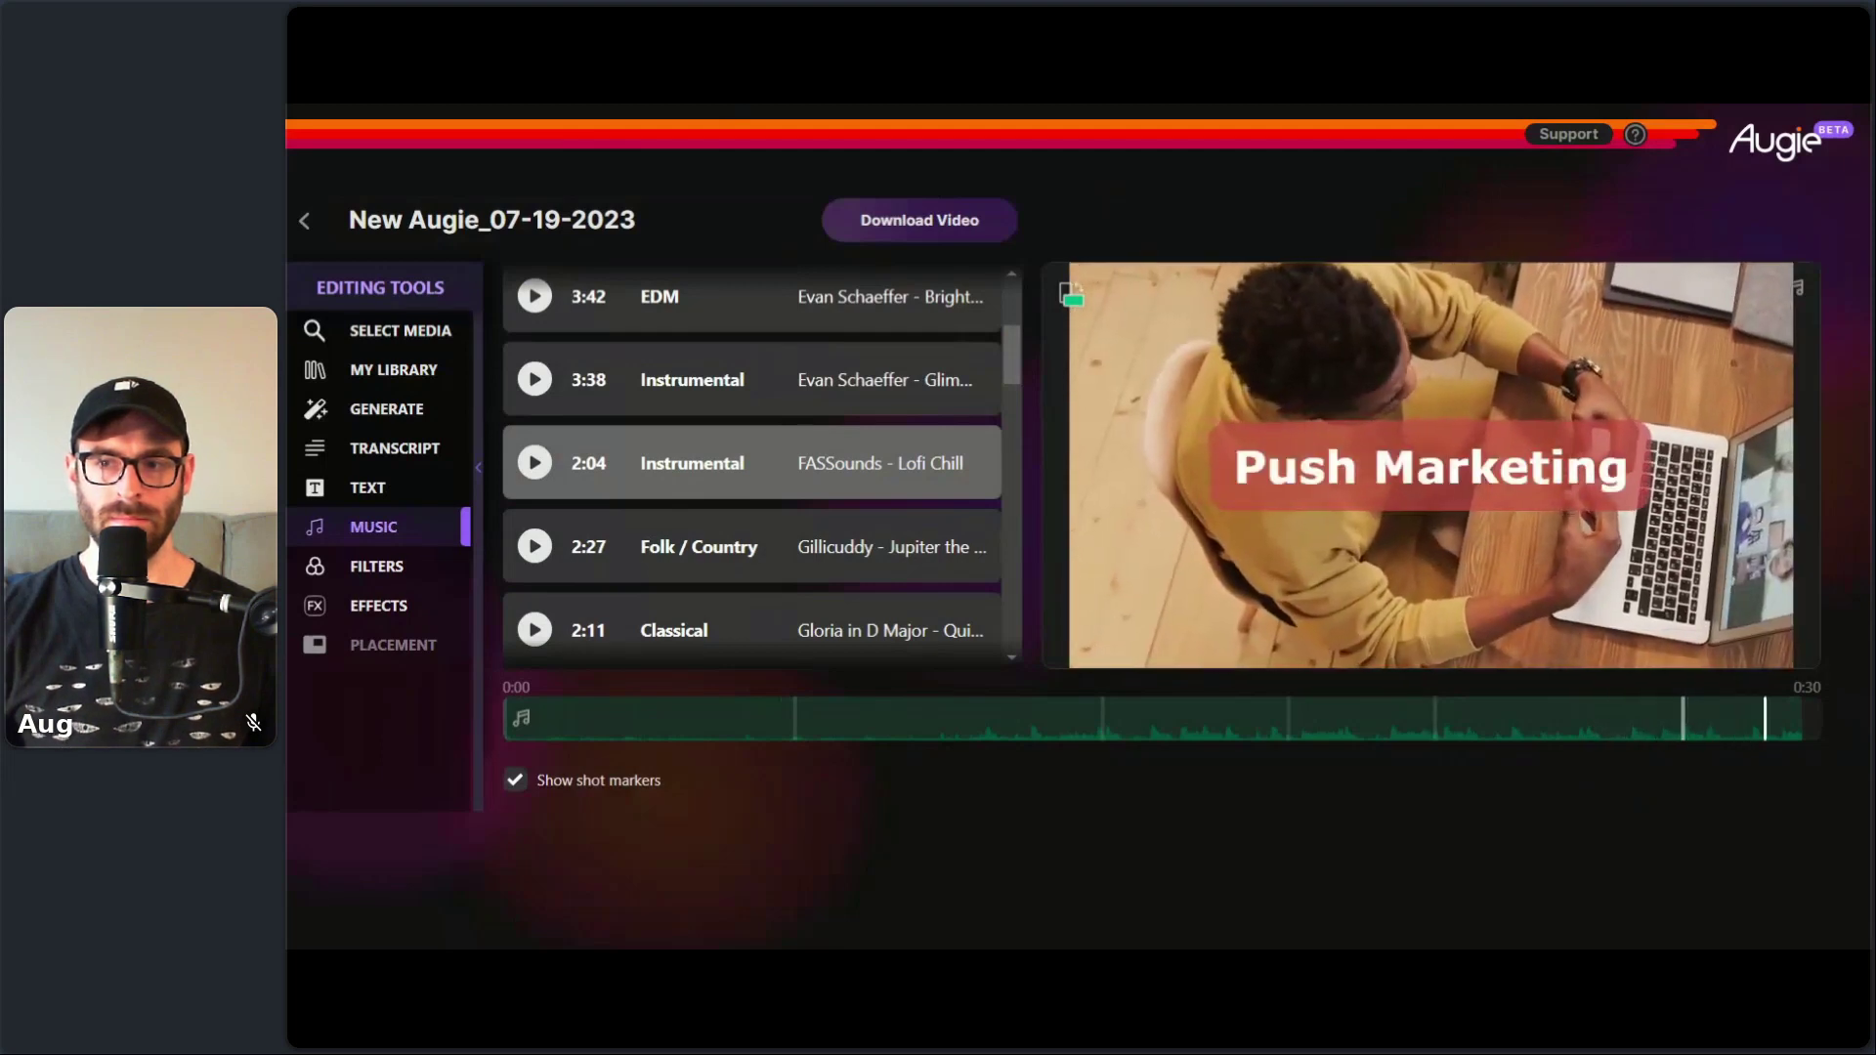
mouse_move(1112, 607)
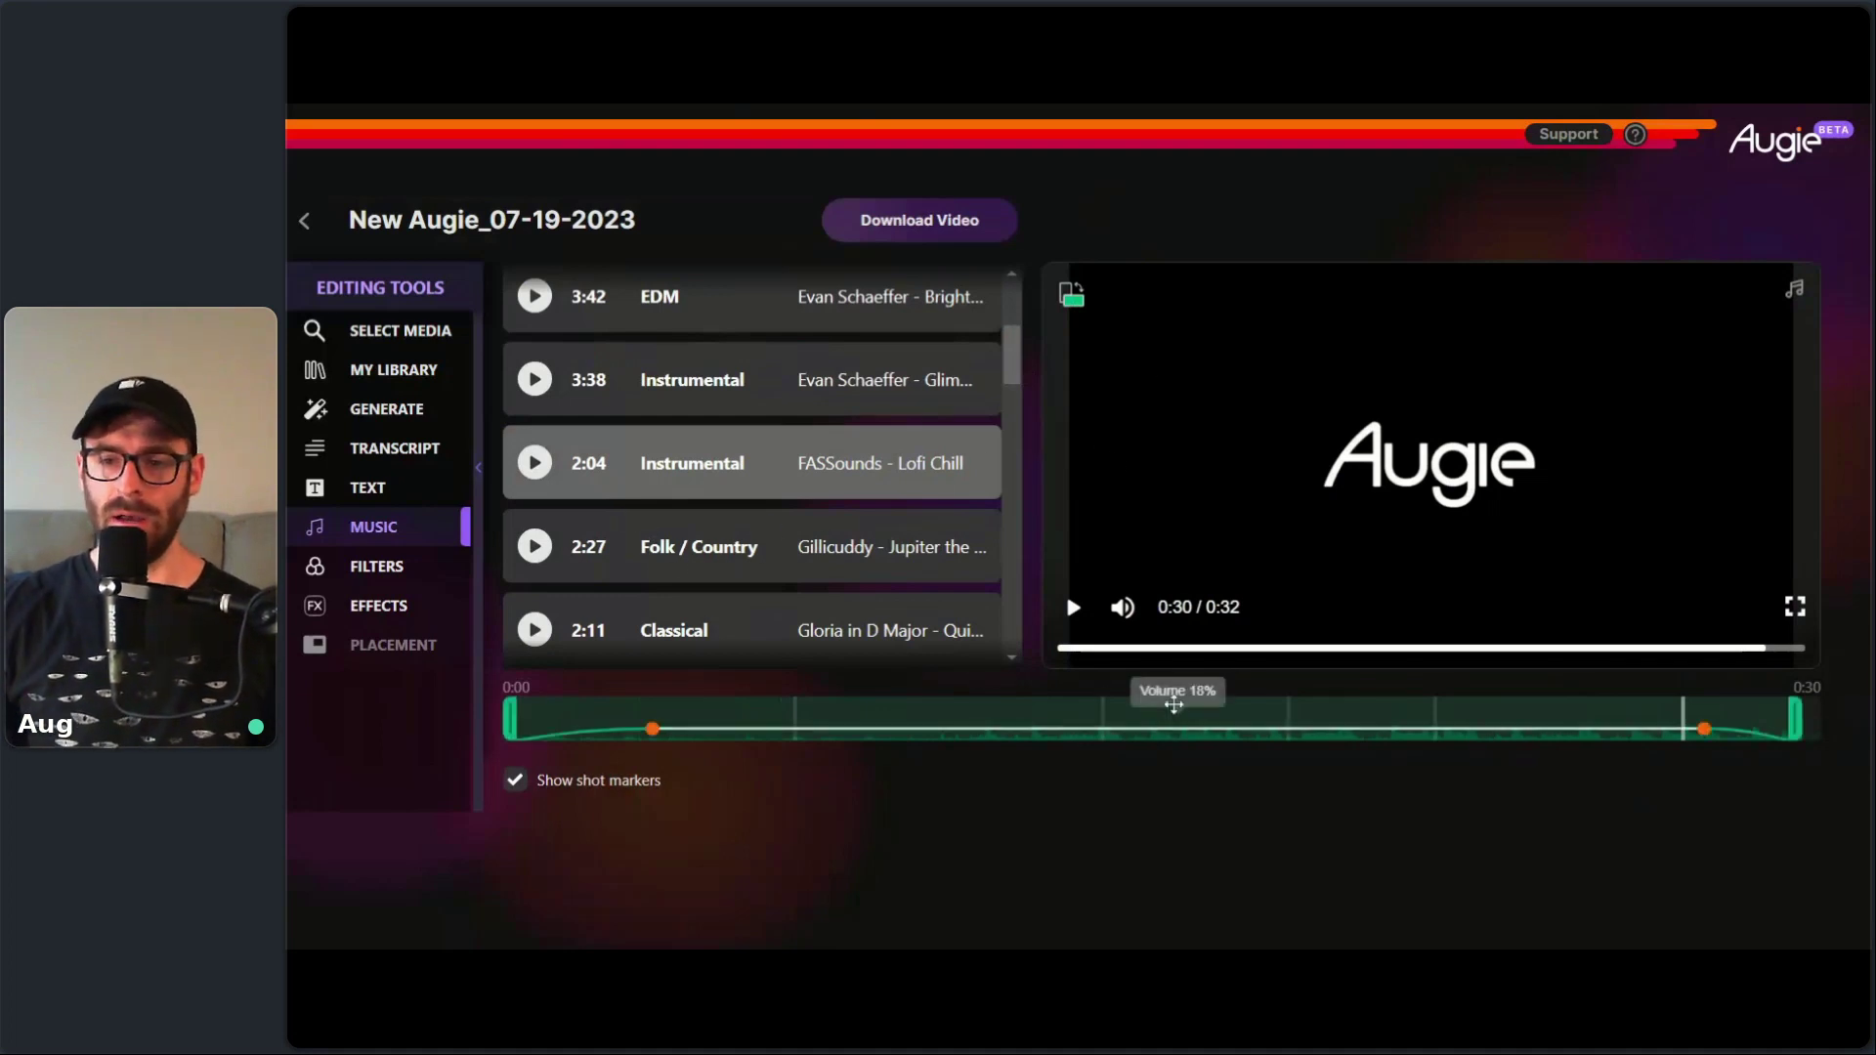
- Rename the project as "Push Marketing"
click(469, 220)
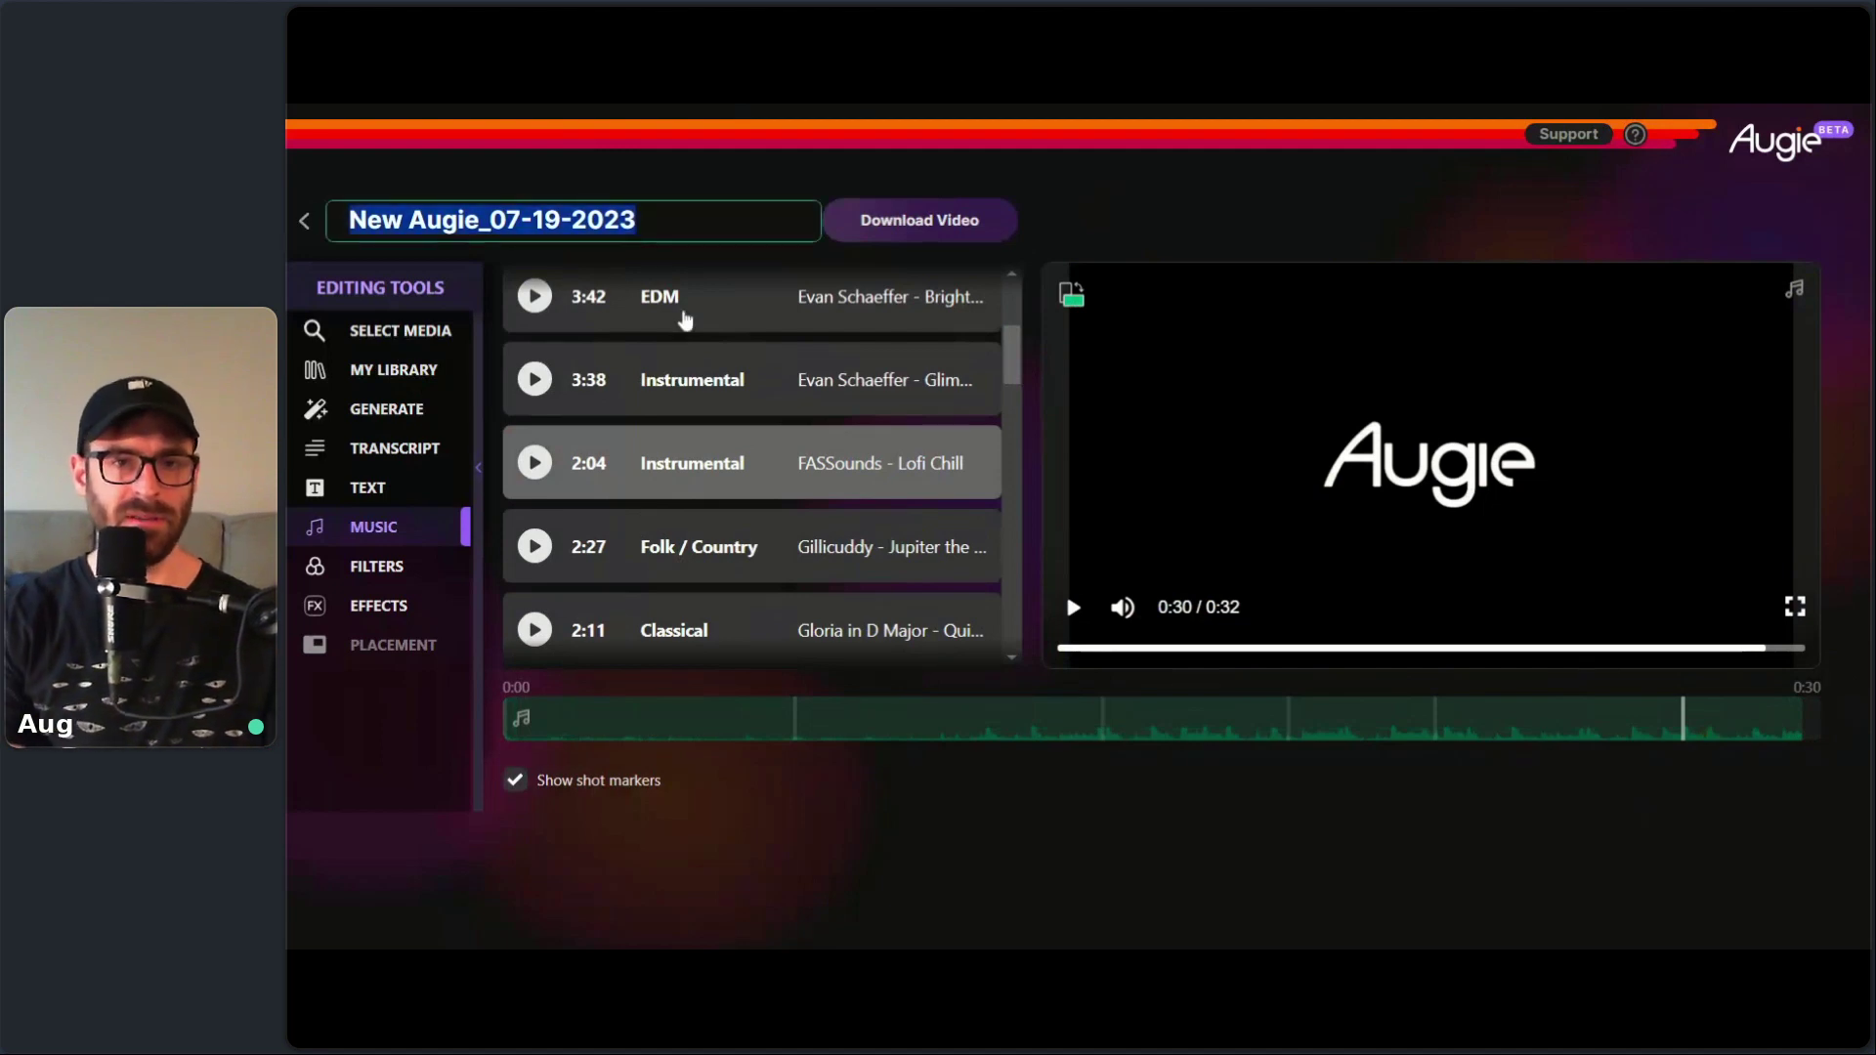
text(Push Makr)
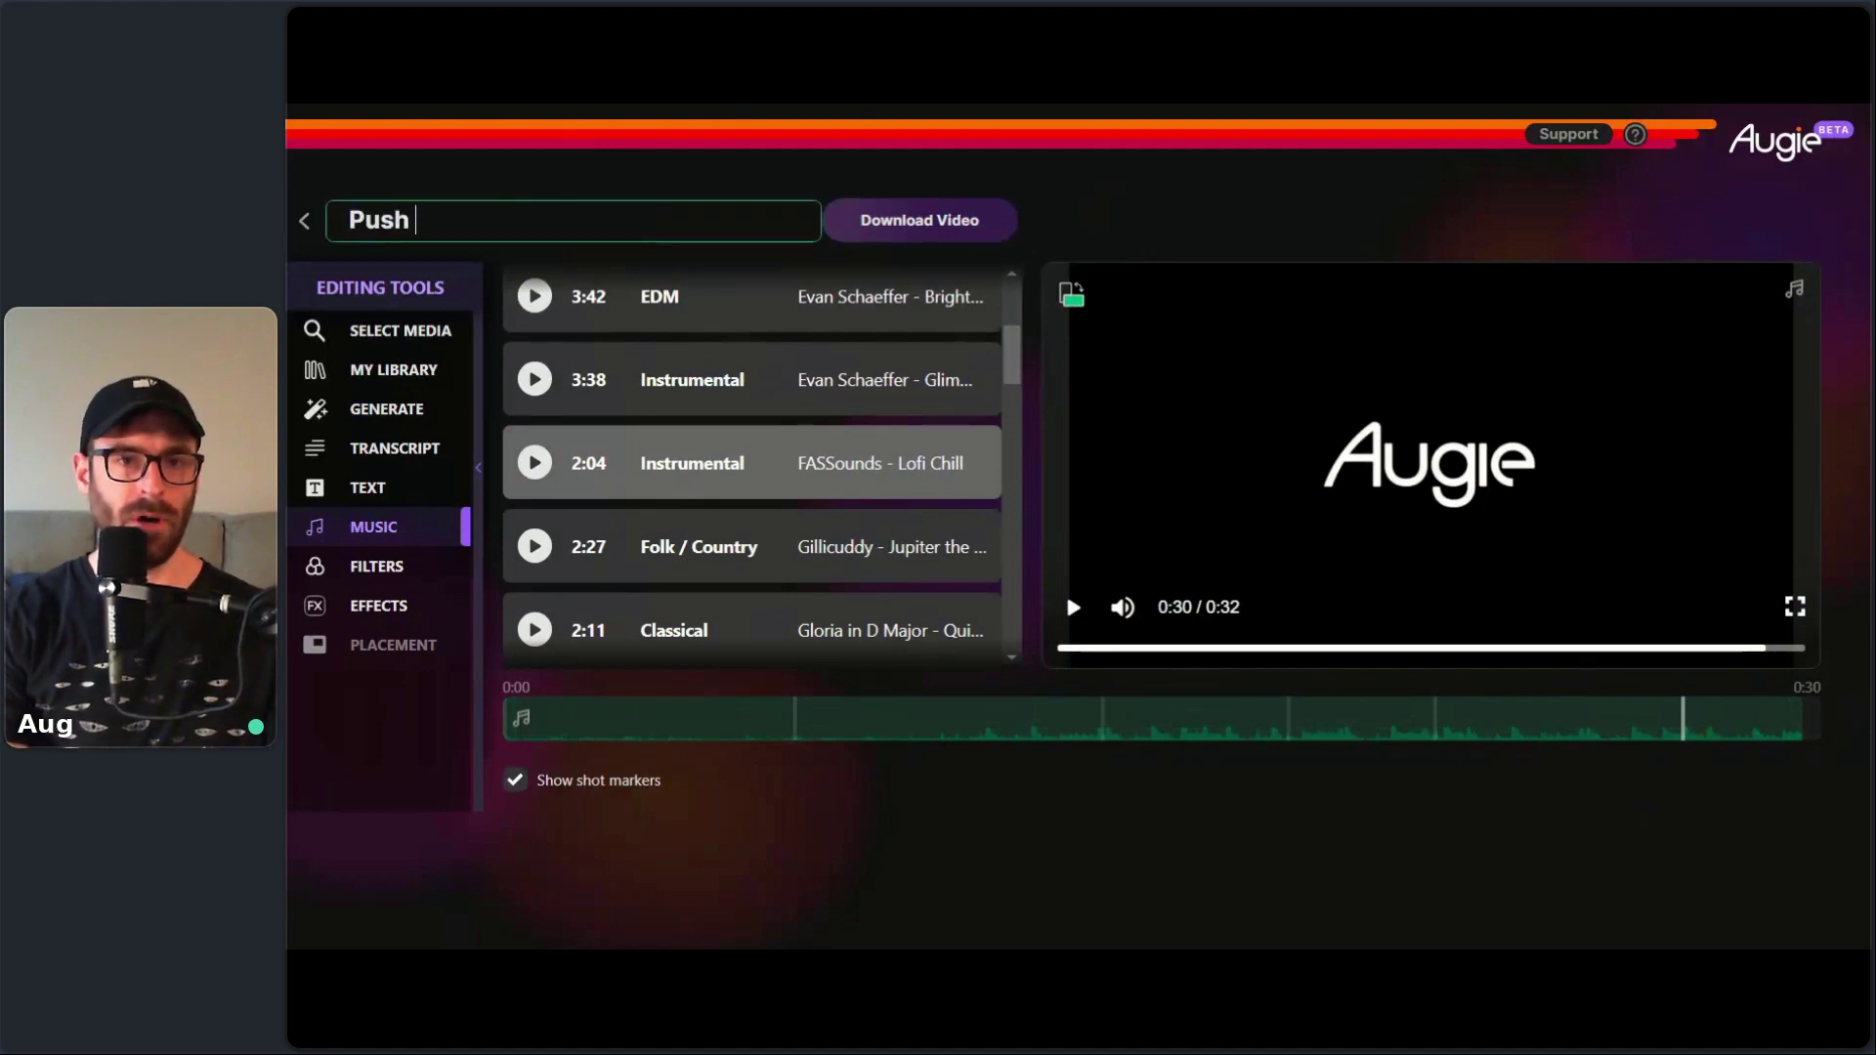
key(BackSpace)
key(BackSpace)
text(rketing)
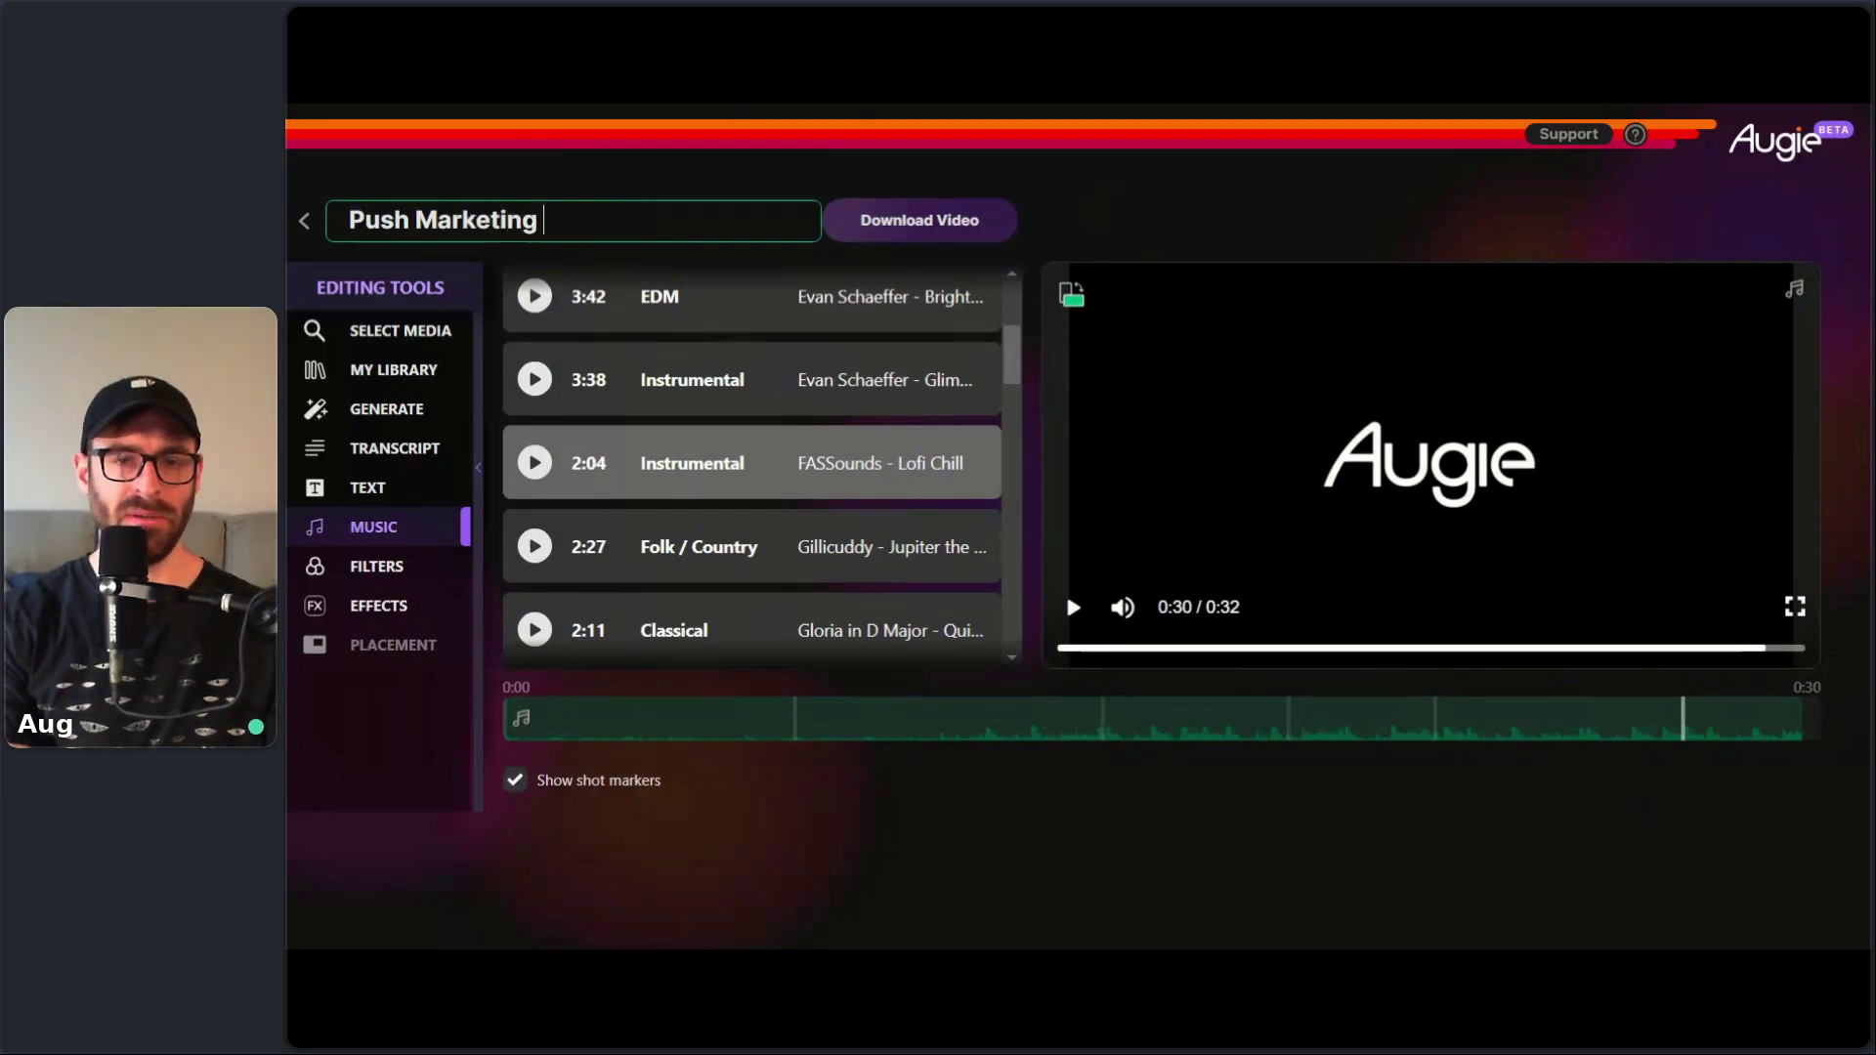
click(748, 178)
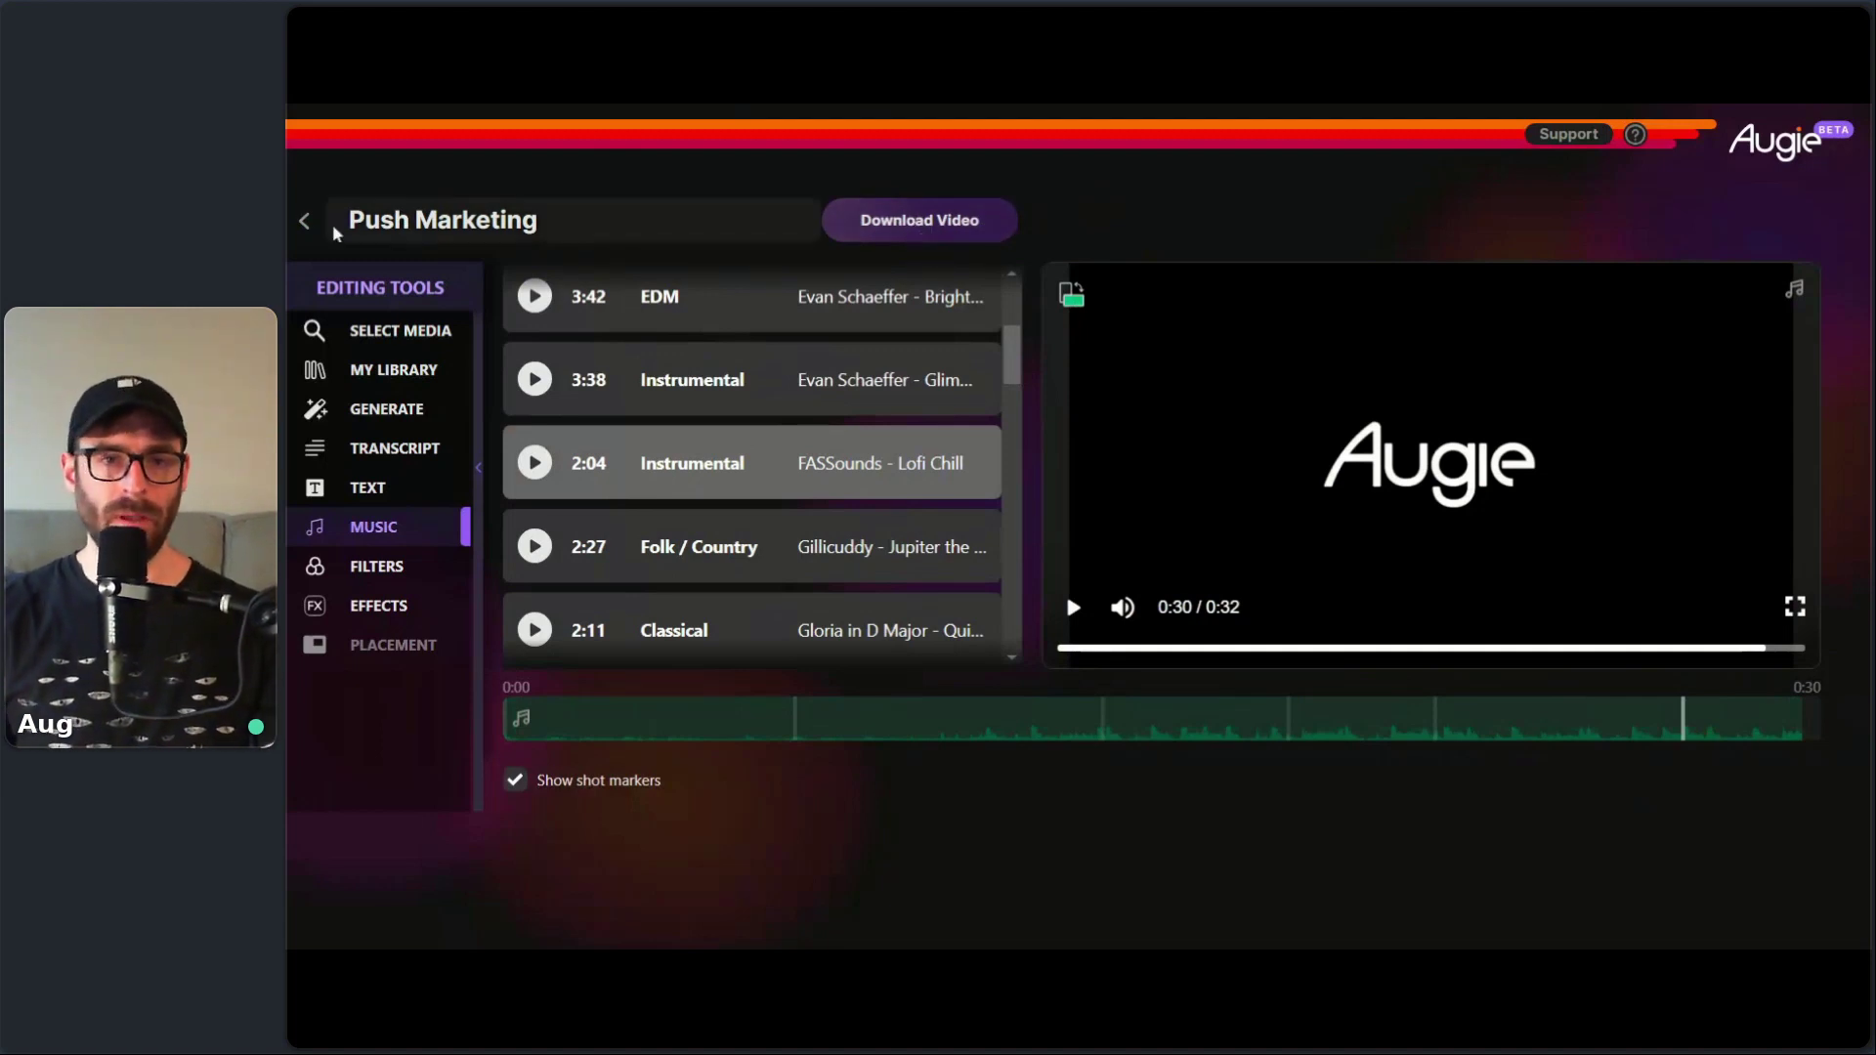
- Return to the dashboard and look over the list of saved projects
click(303, 221)
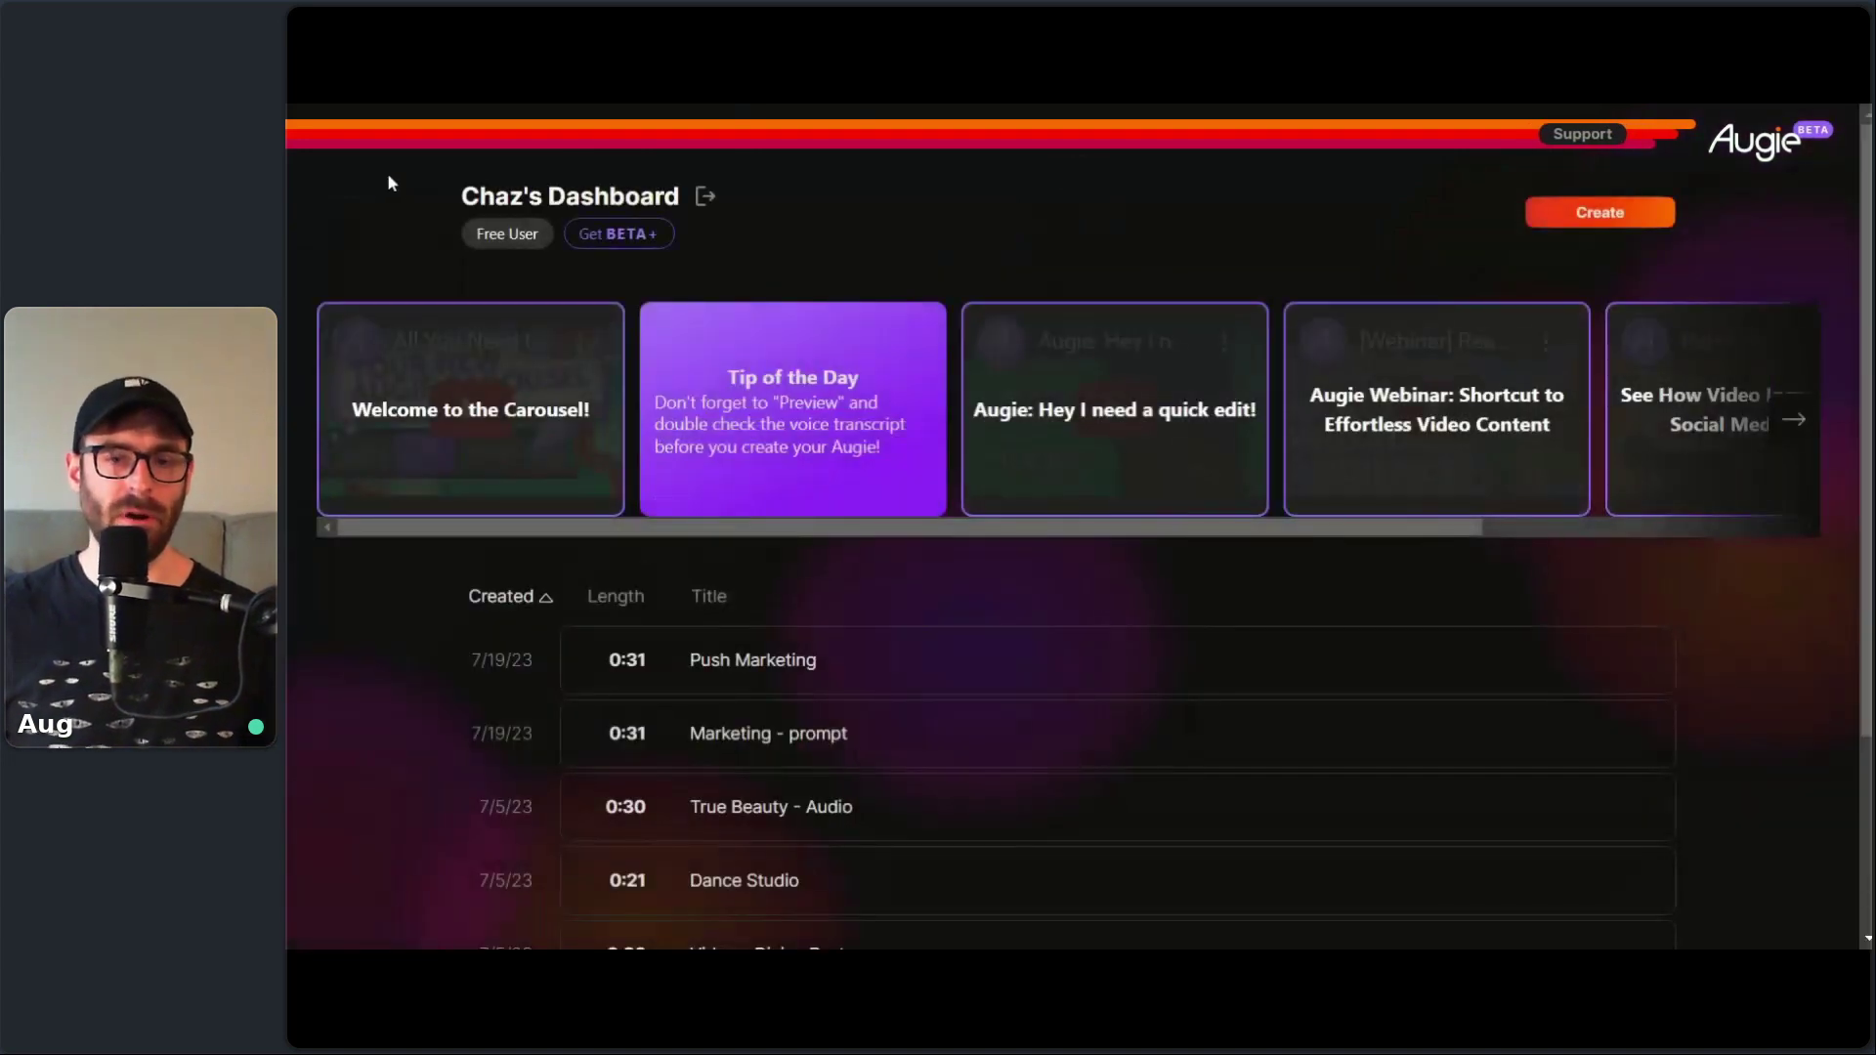
scroll(448, 536, down, 3)
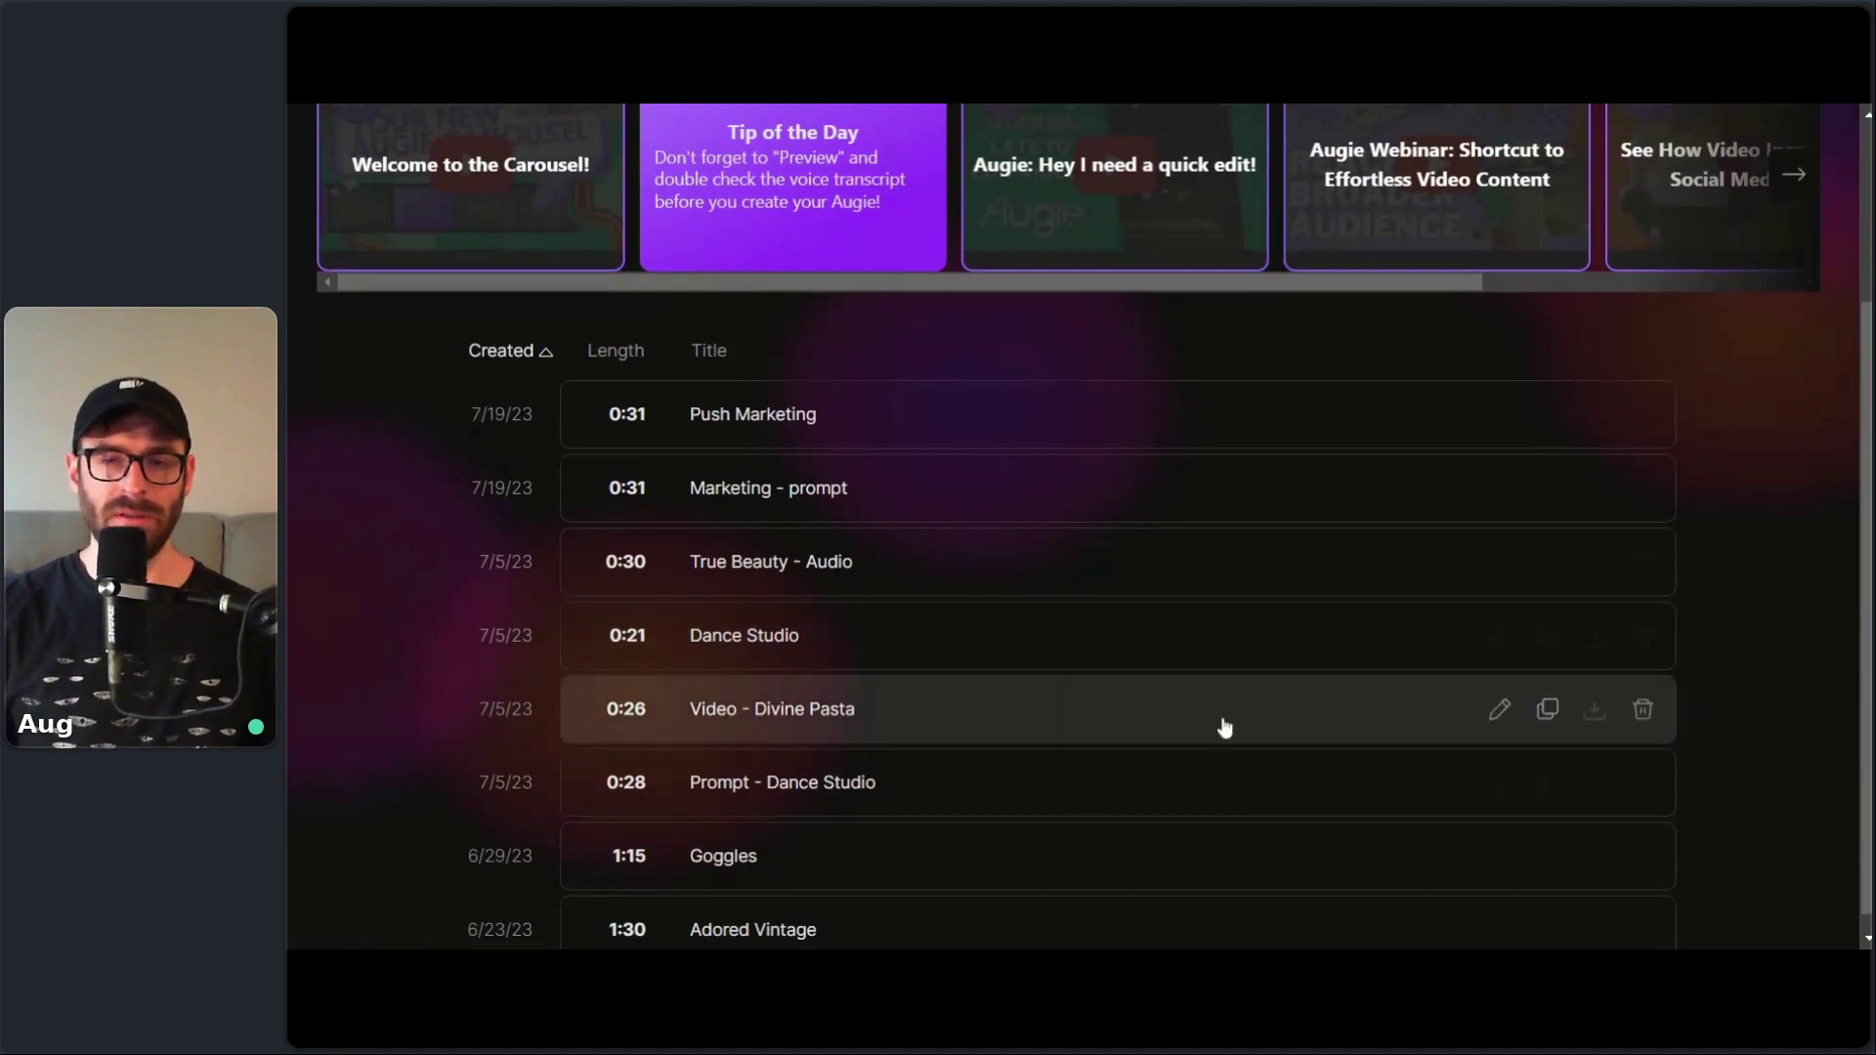
scroll(1195, 703, up, 3)
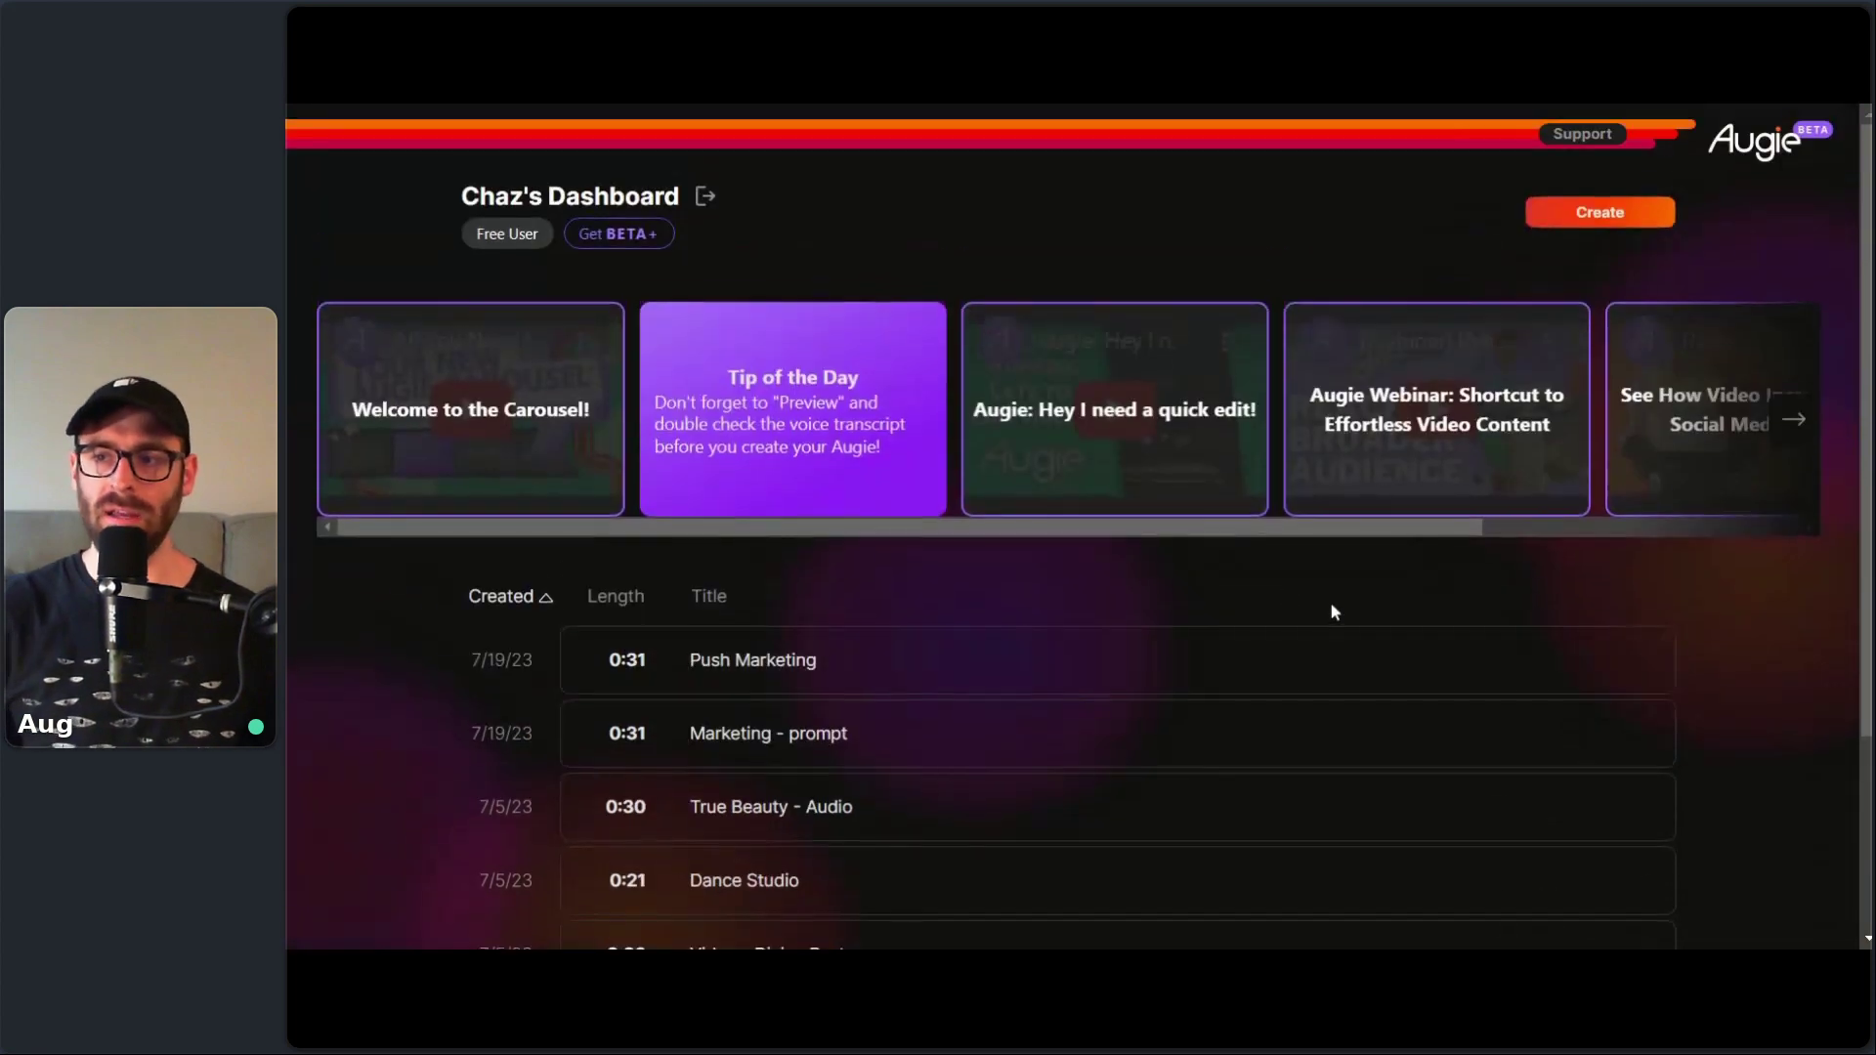
- Examine the audio and video upload options for starting a new project and return to the dashboard
click(1622, 213)
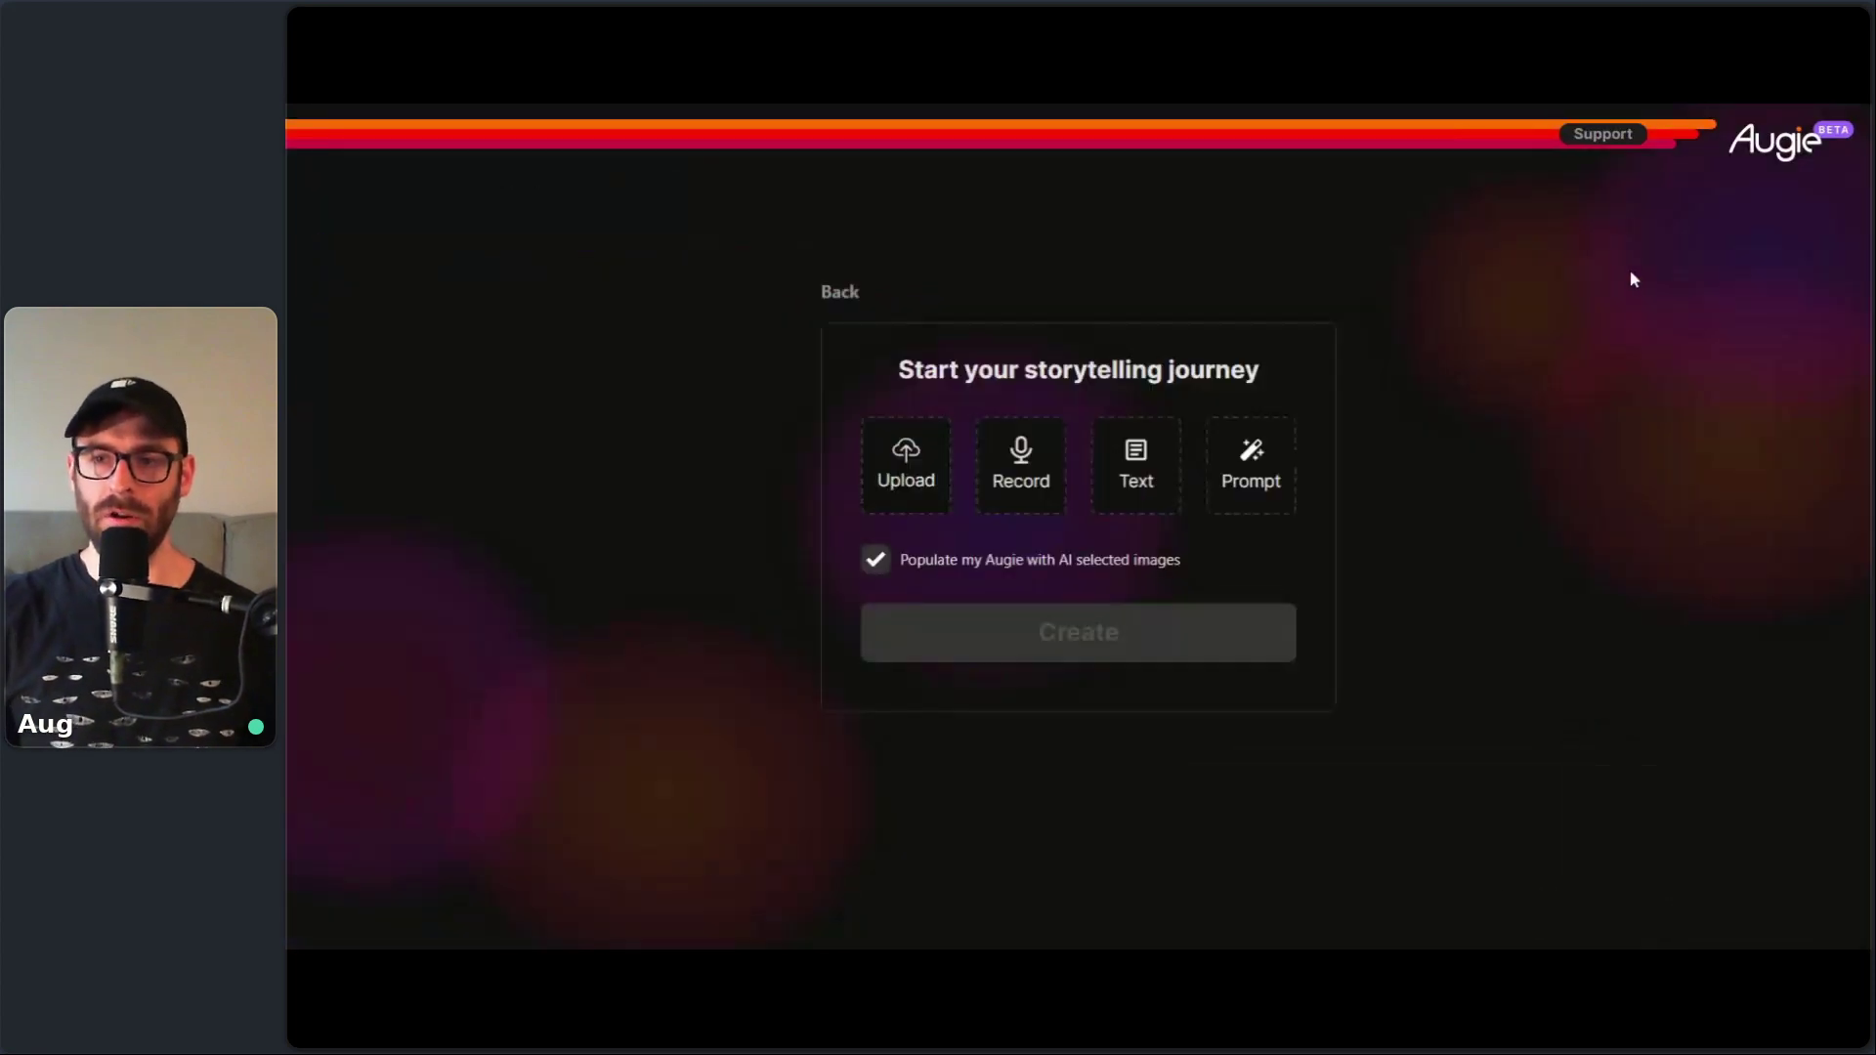
click(917, 464)
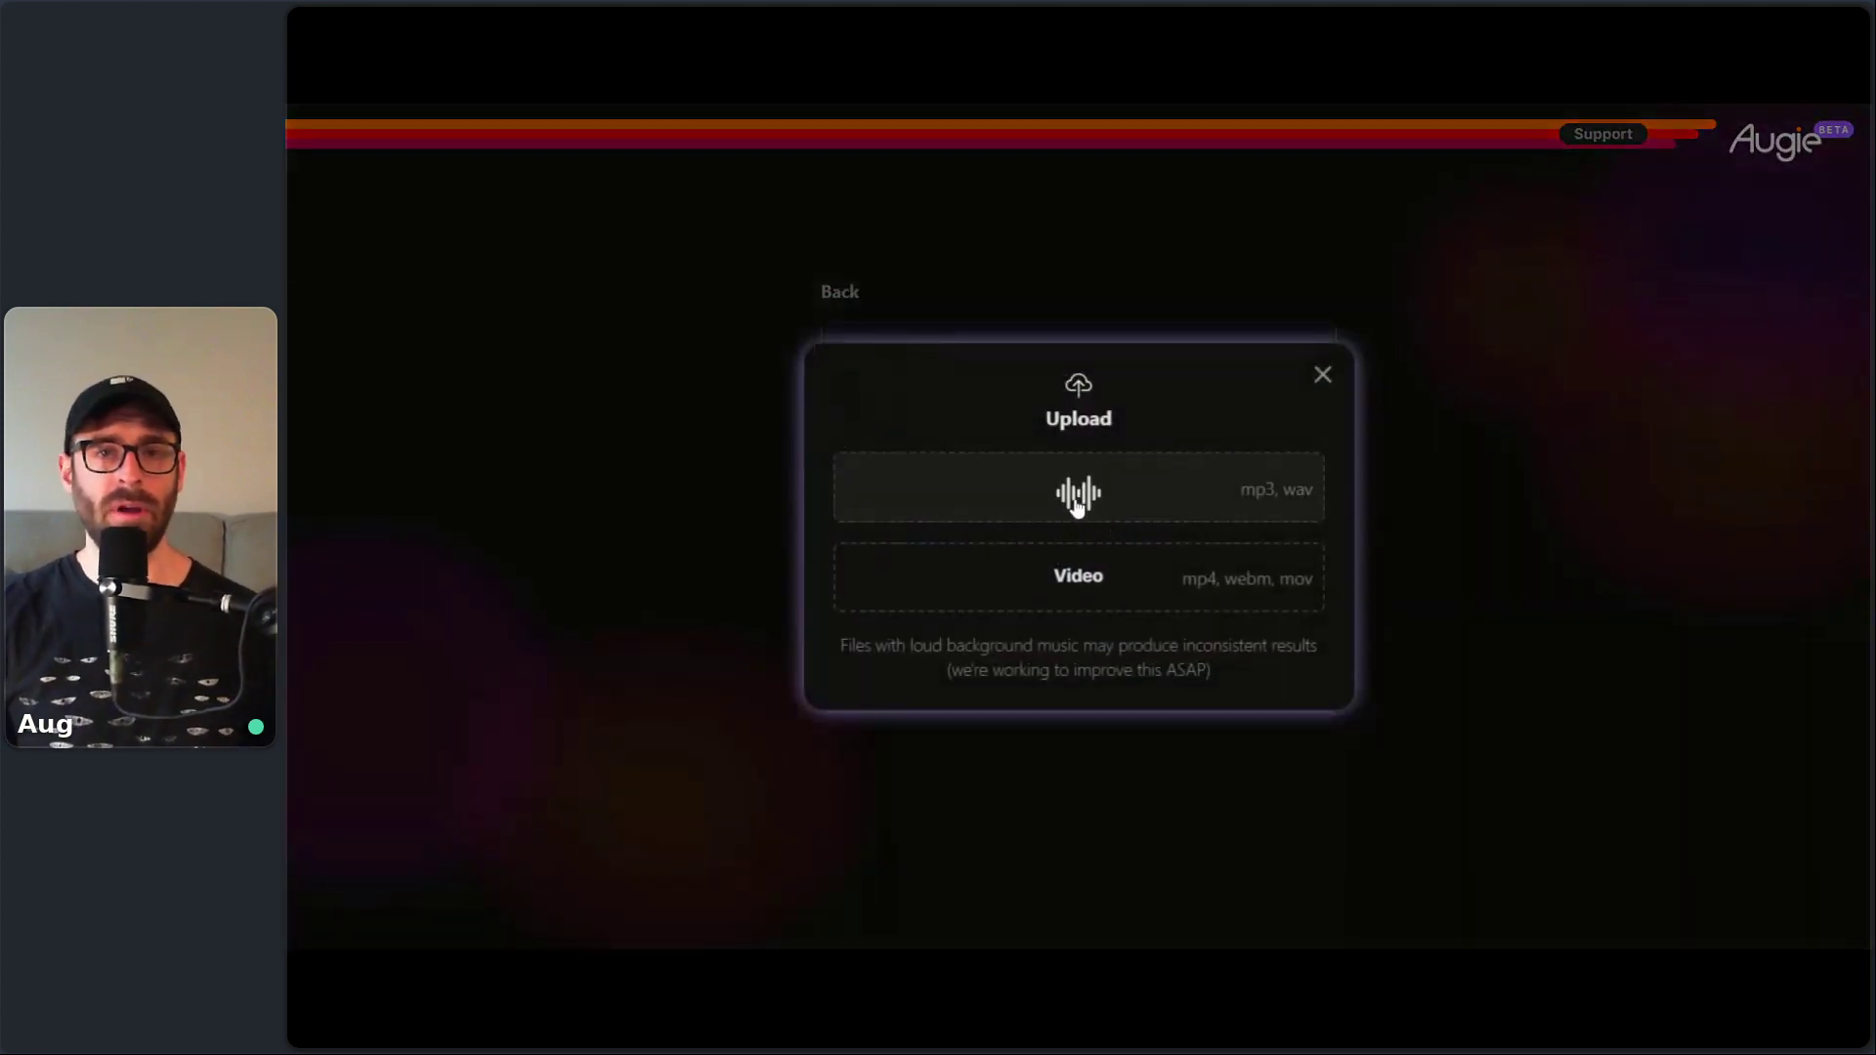
click(1323, 375)
click(850, 295)
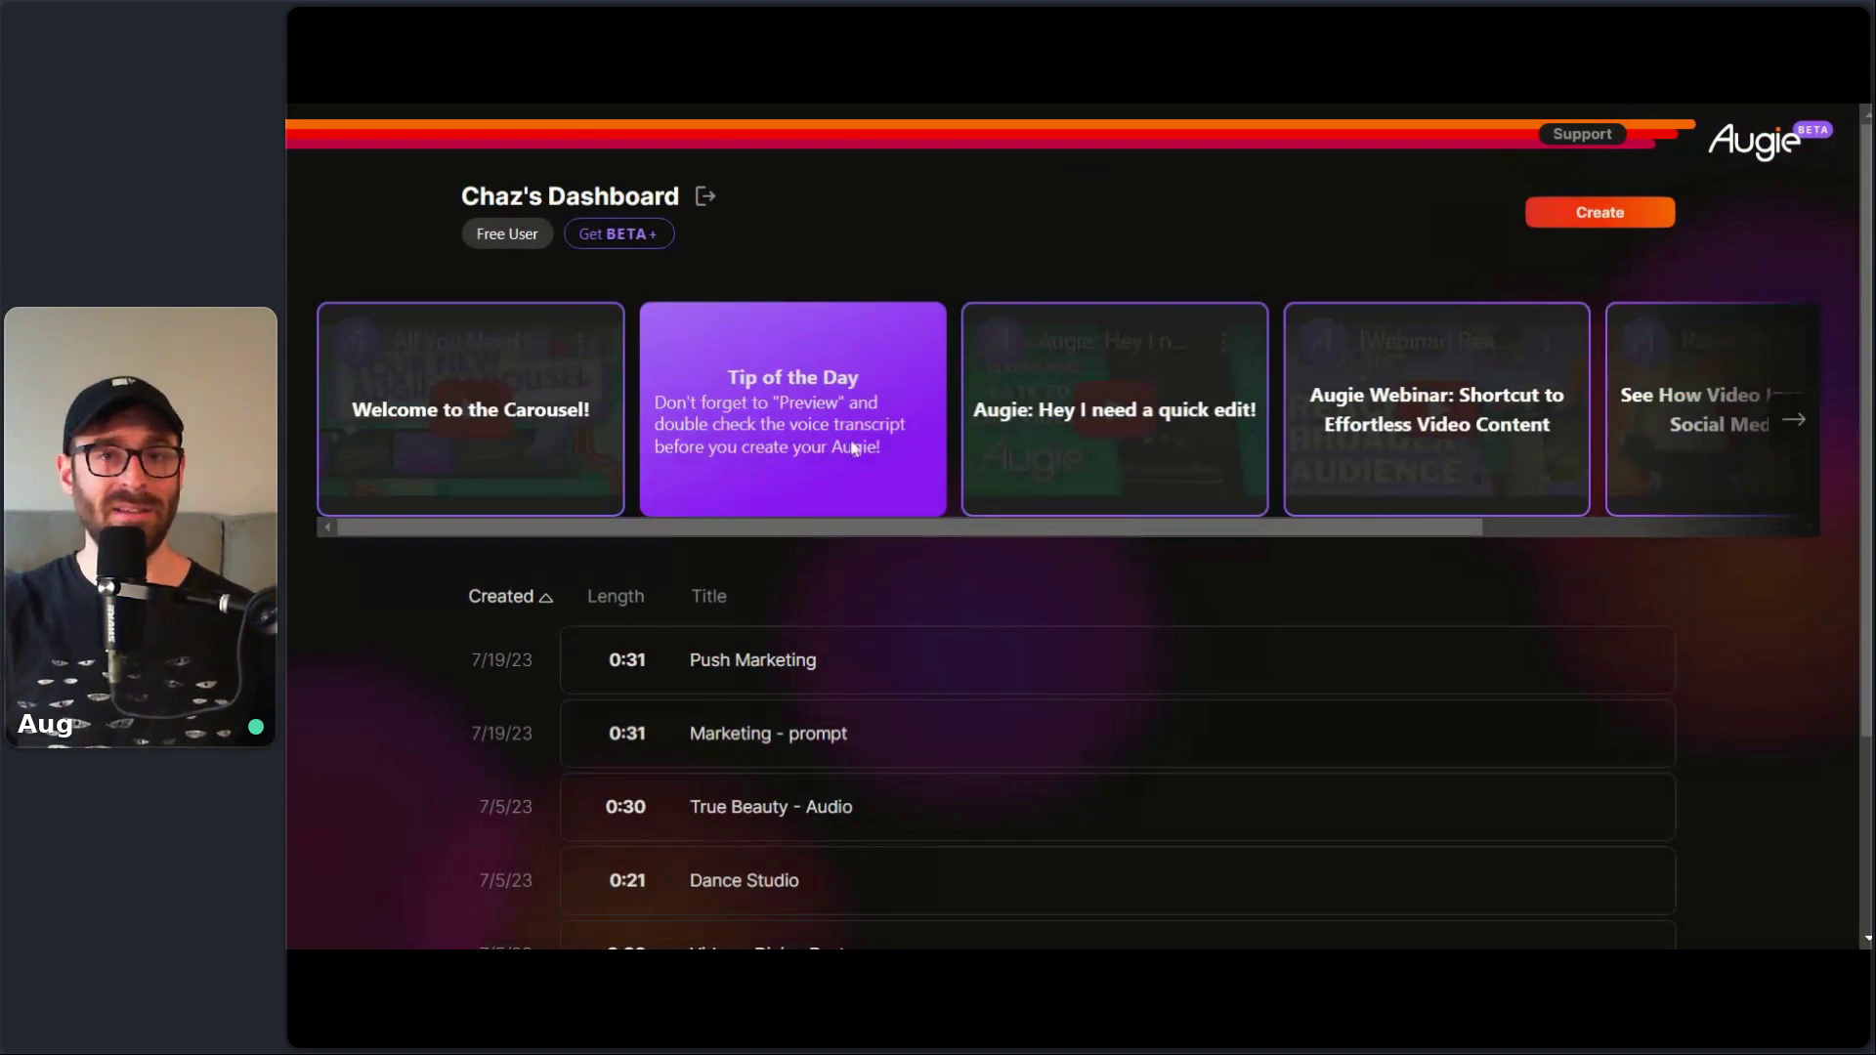
- Open the "Video - Divine Pasta" project for editing and bring up its shot placement options
scroll(856, 451, down, 1)
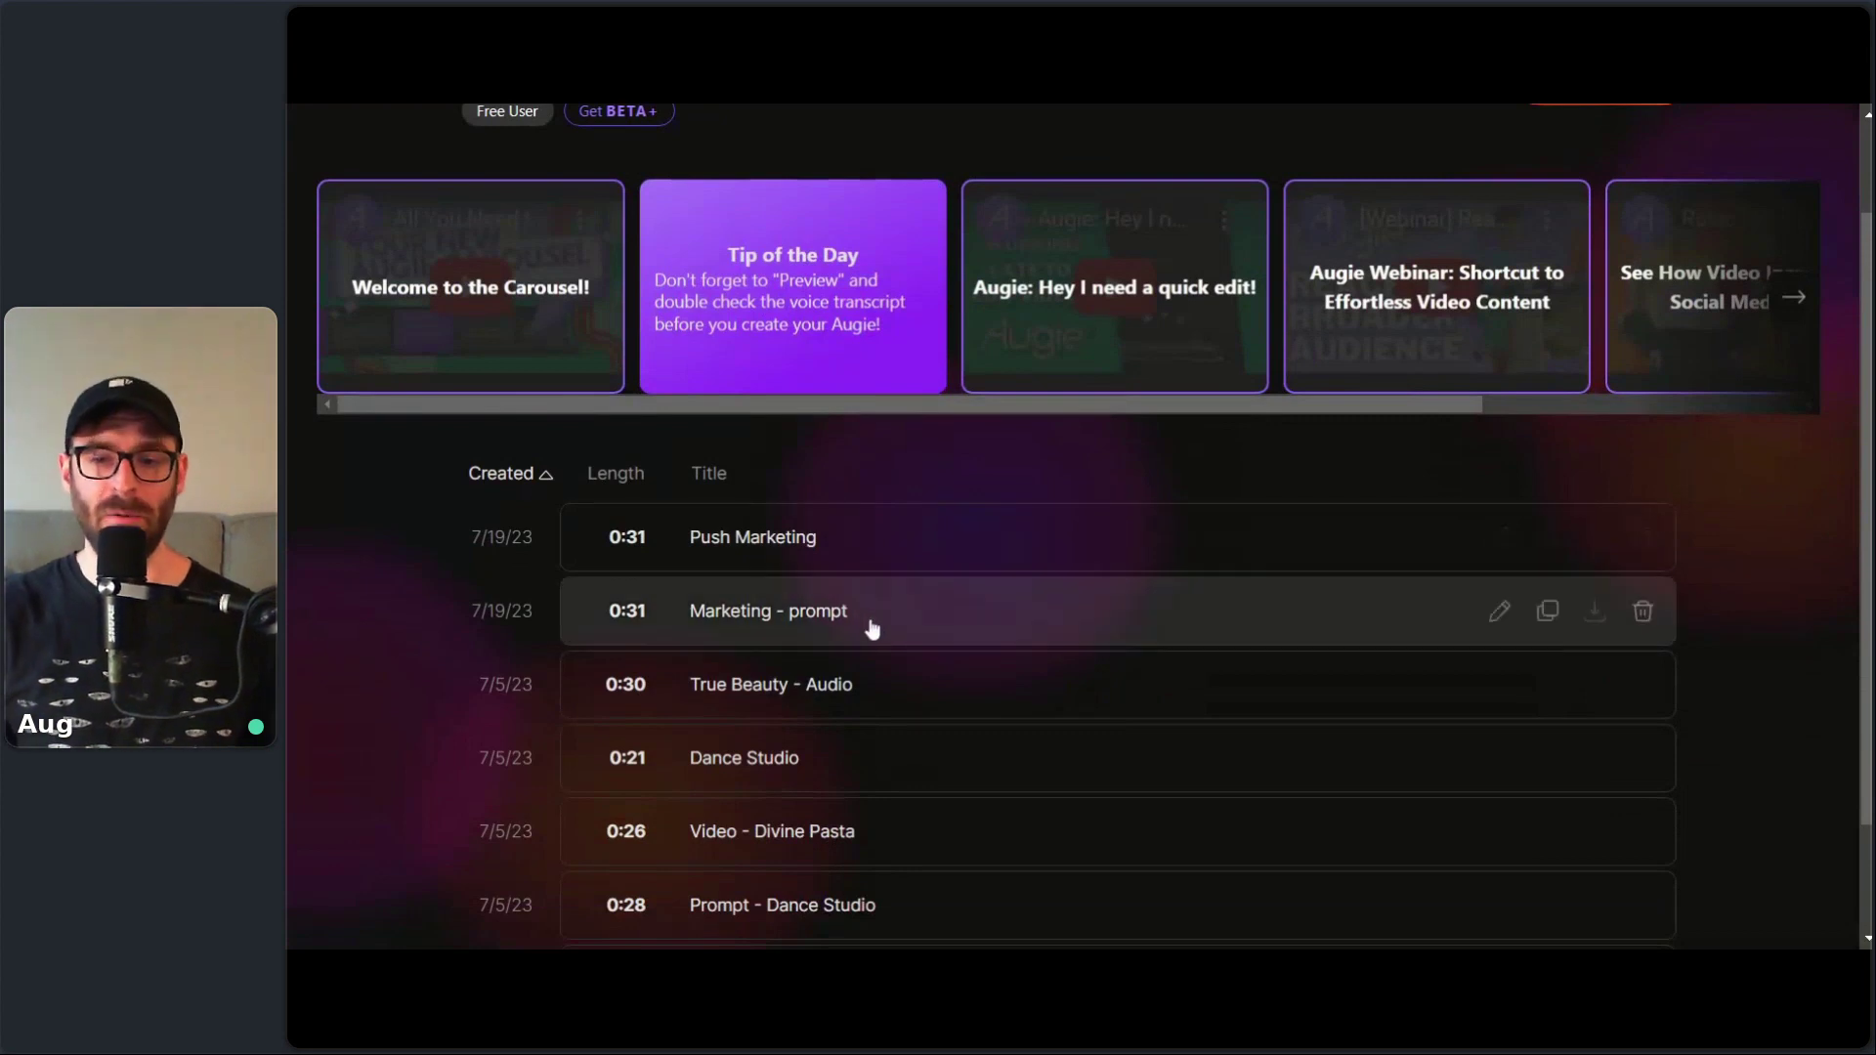
scroll(1144, 783, down, 1)
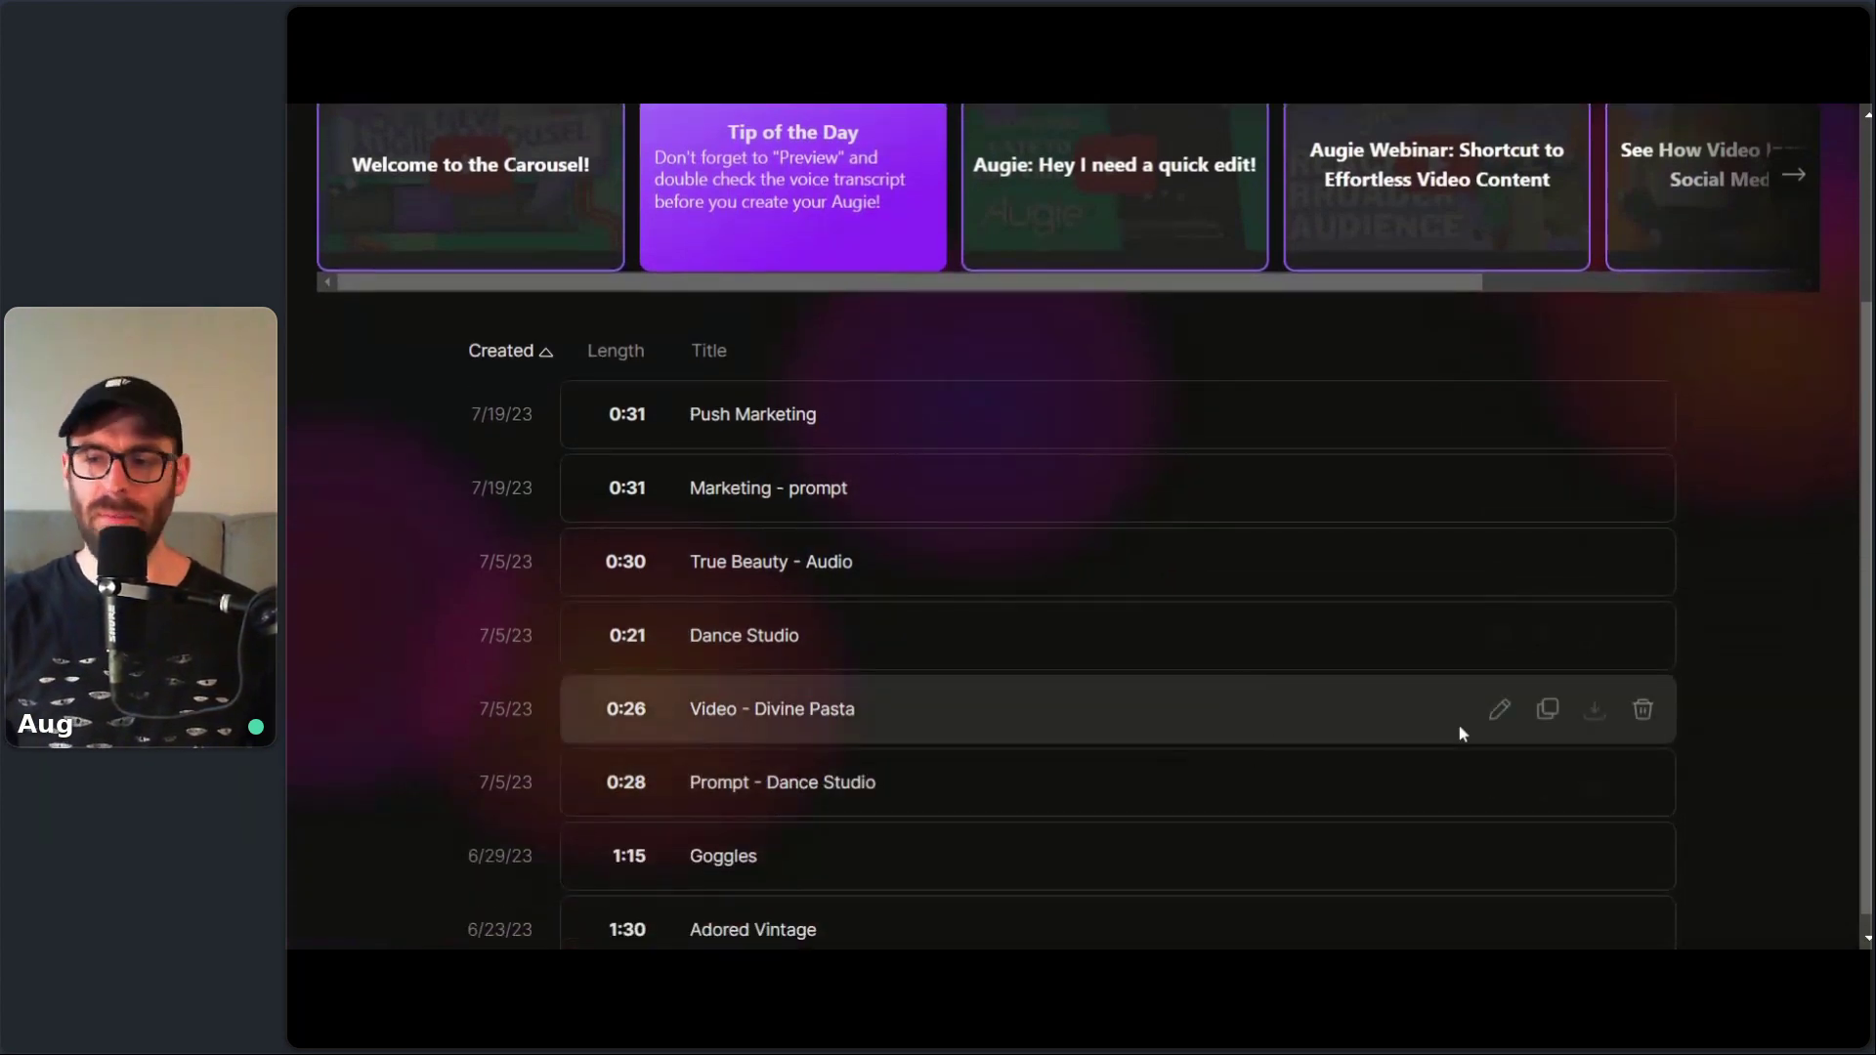
click(1499, 711)
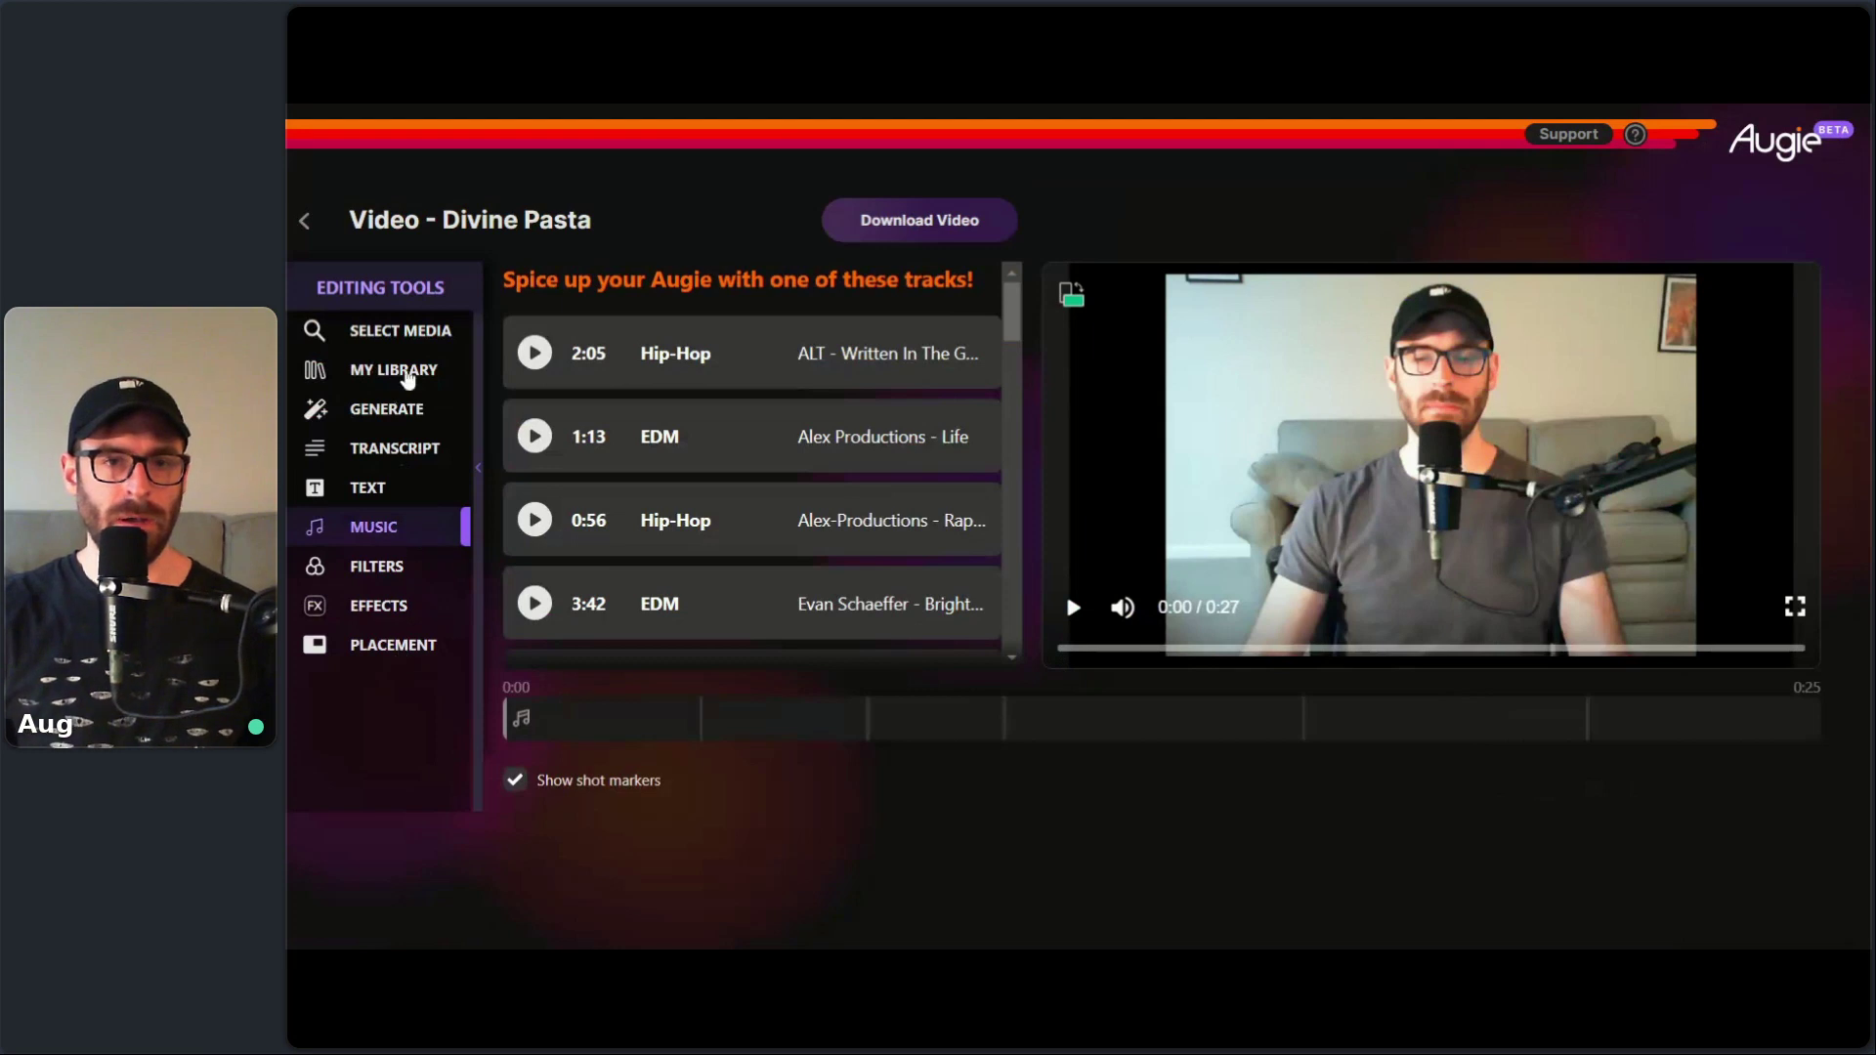
click(400, 451)
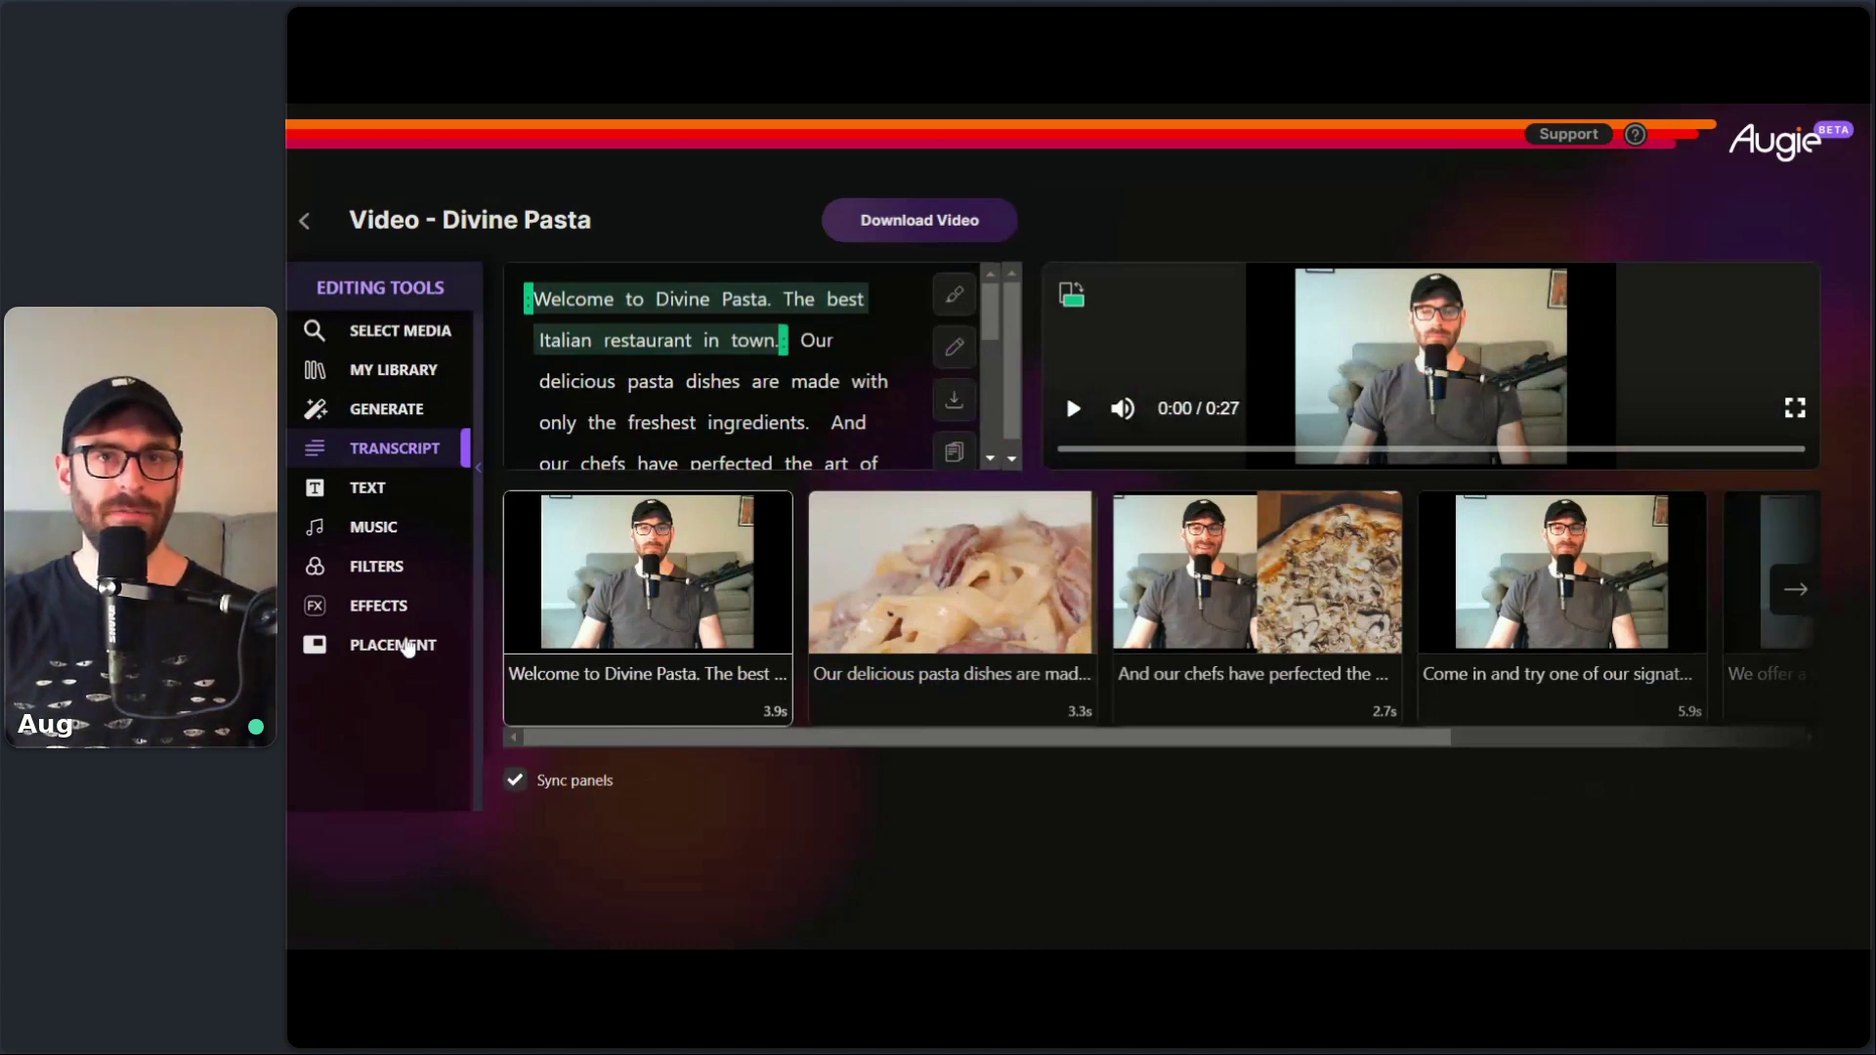
click(403, 647)
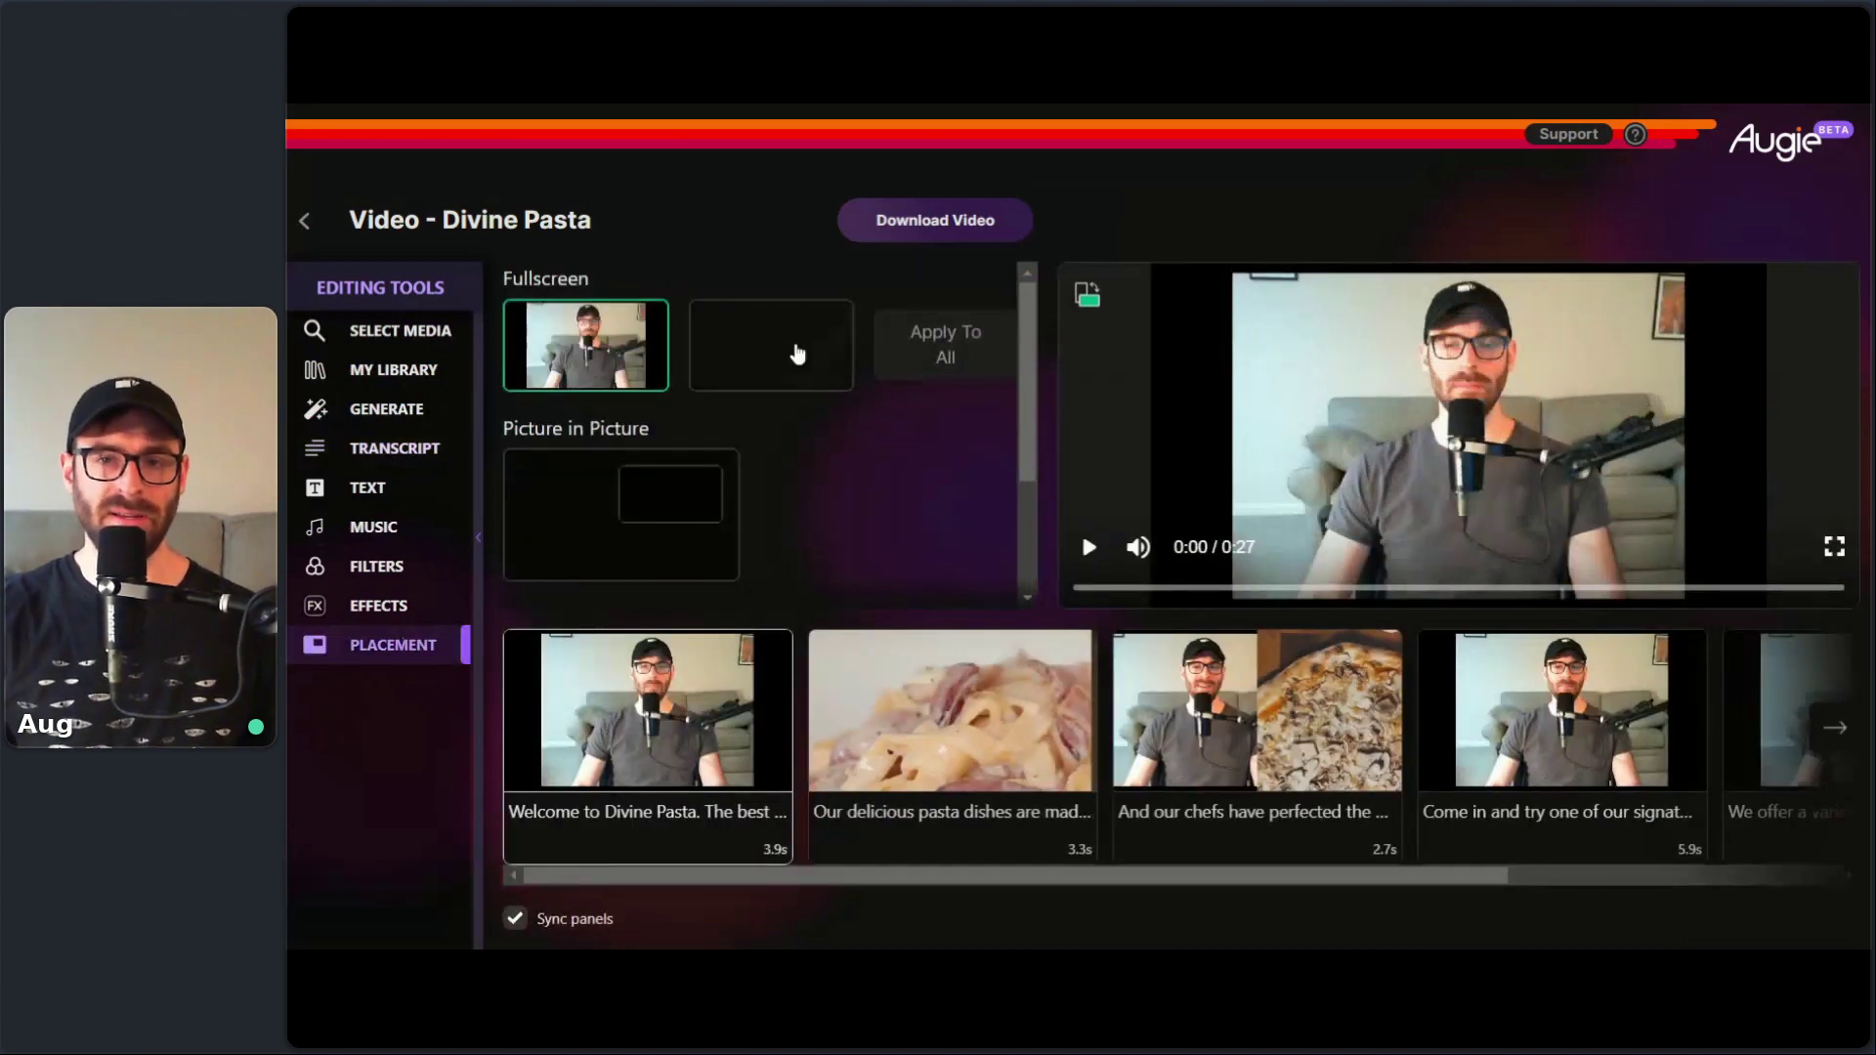
- Set the first shot to the fullscreen food media and apply that layout to every shot
click(798, 354)
click(945, 347)
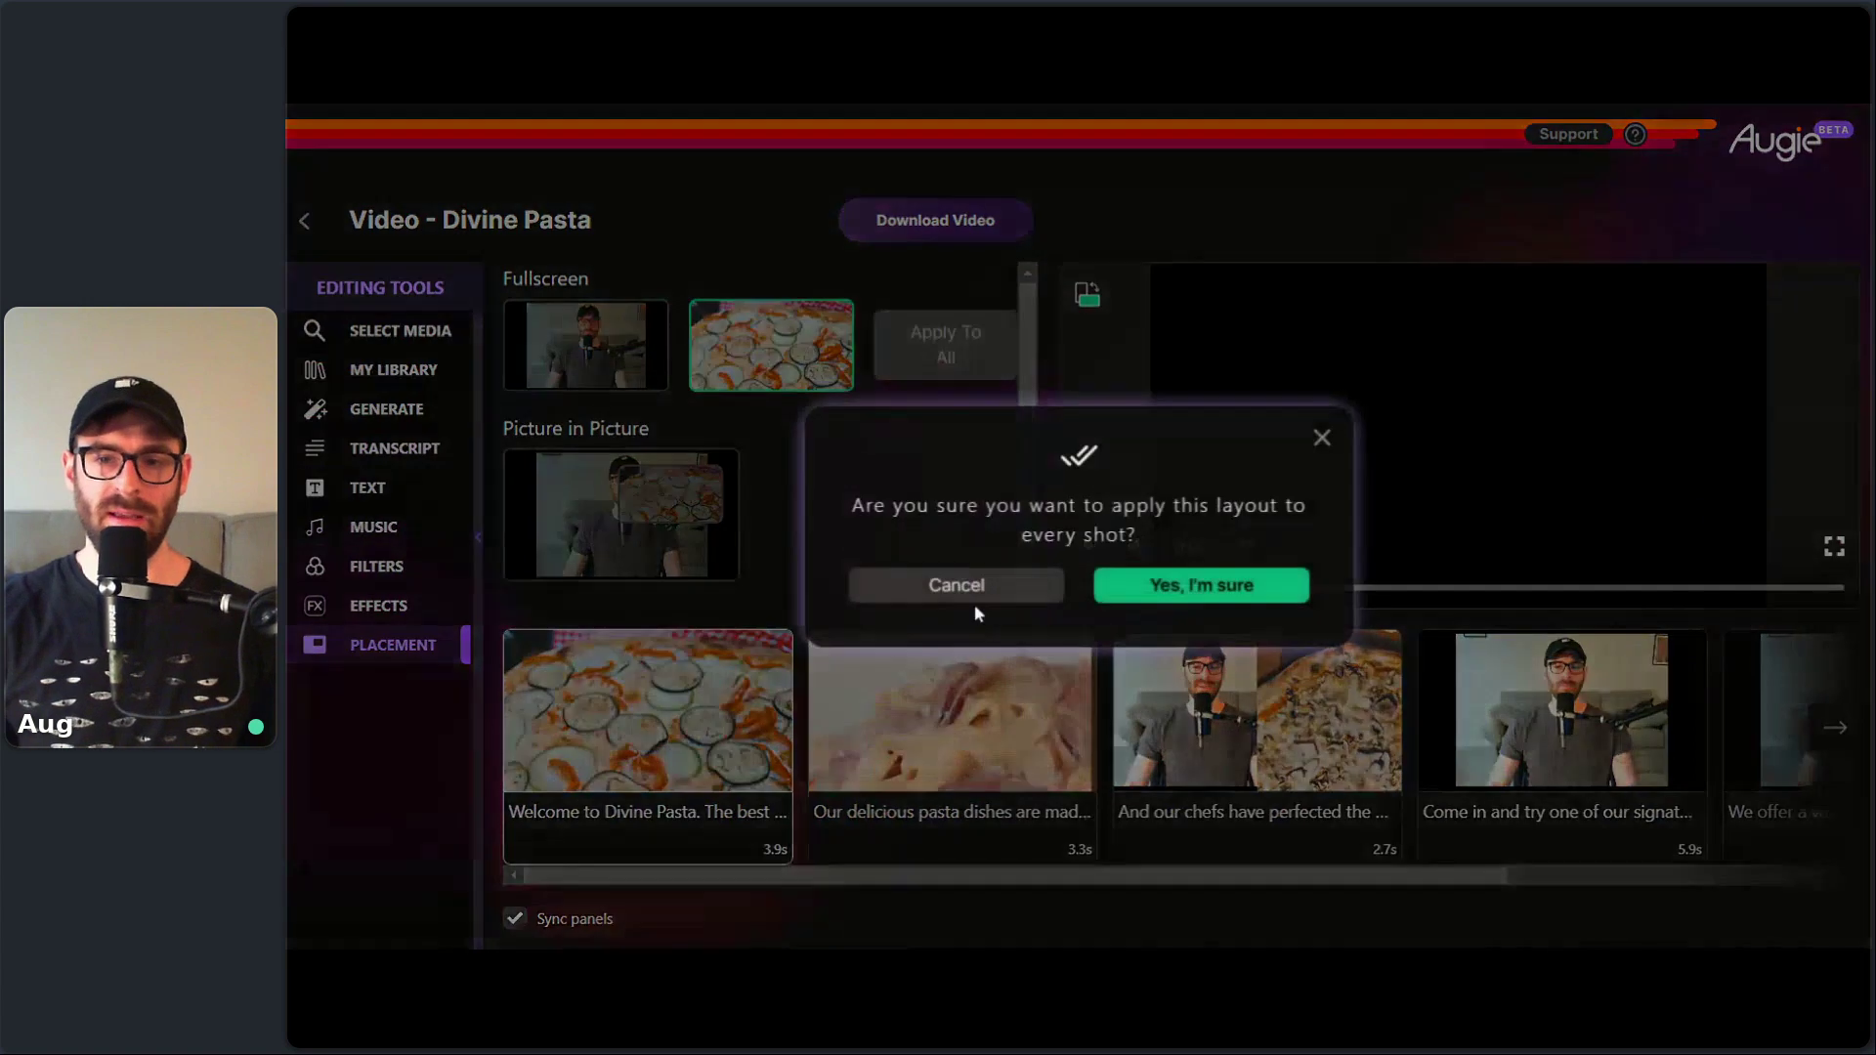
click(1229, 590)
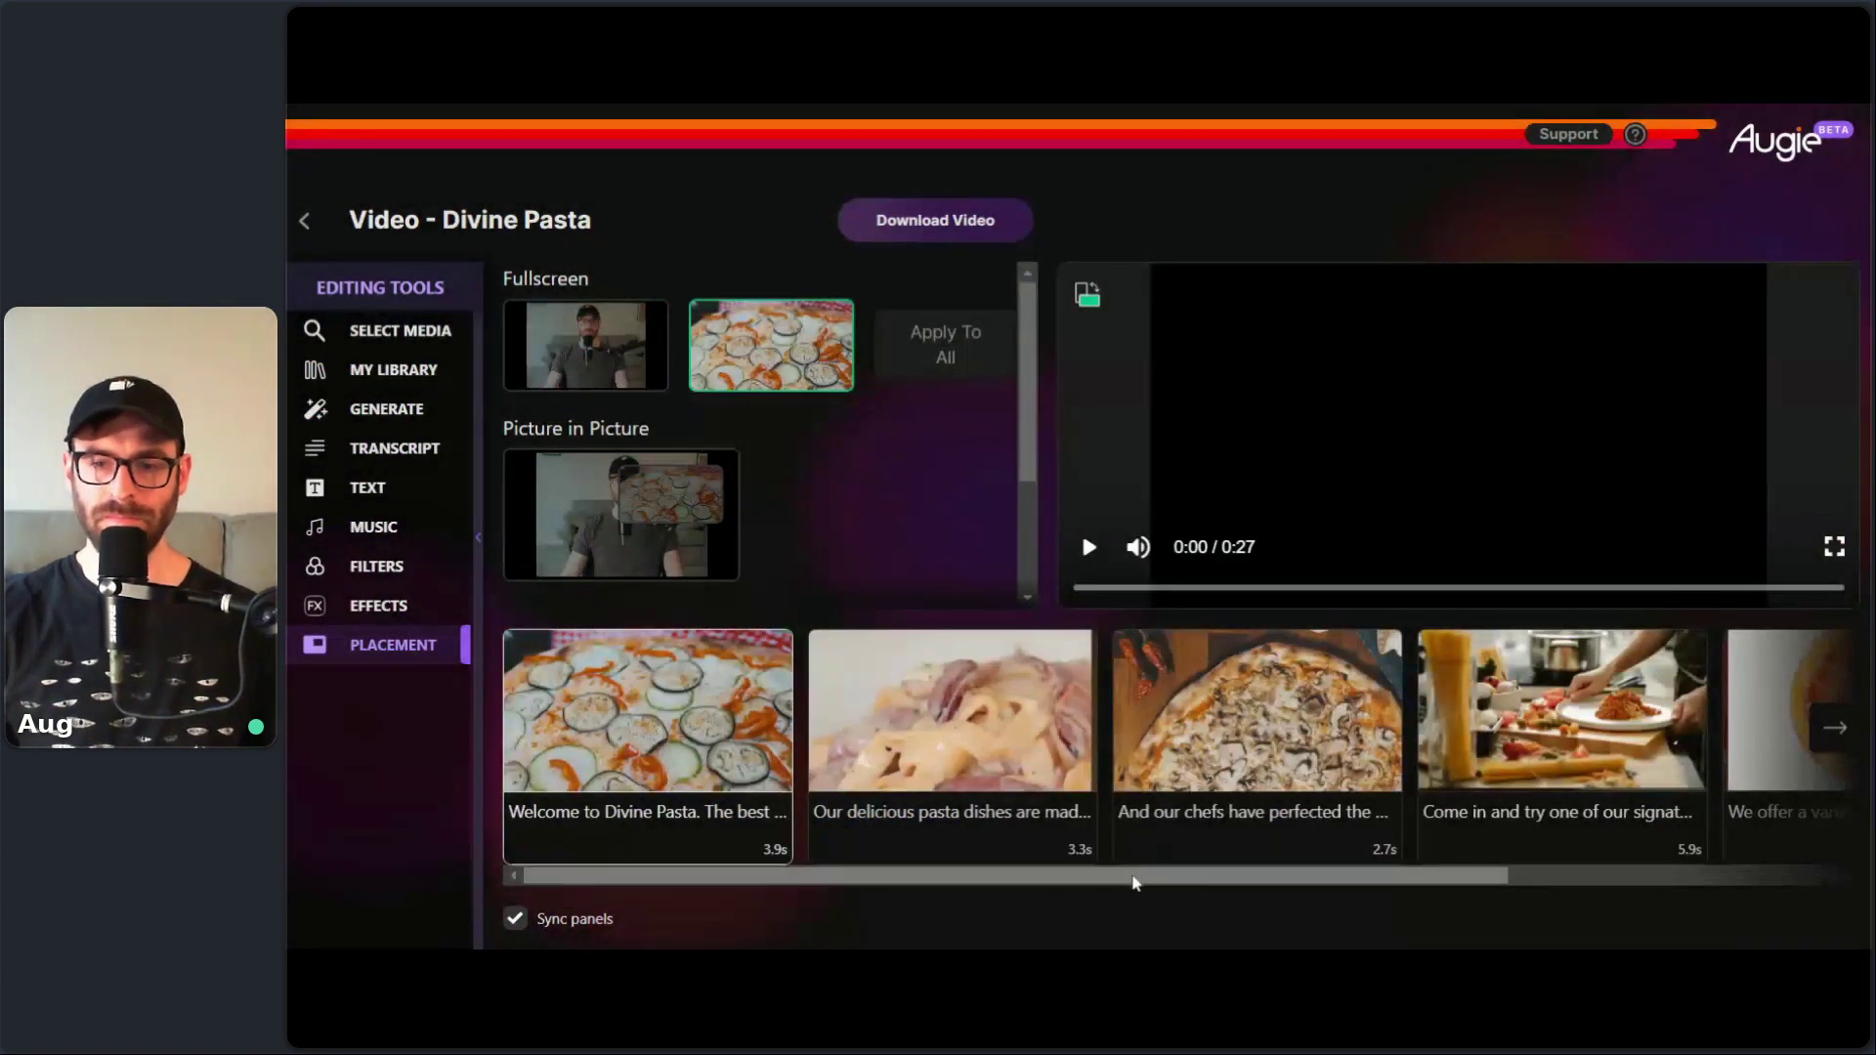
drag(1133, 878, 874, 872)
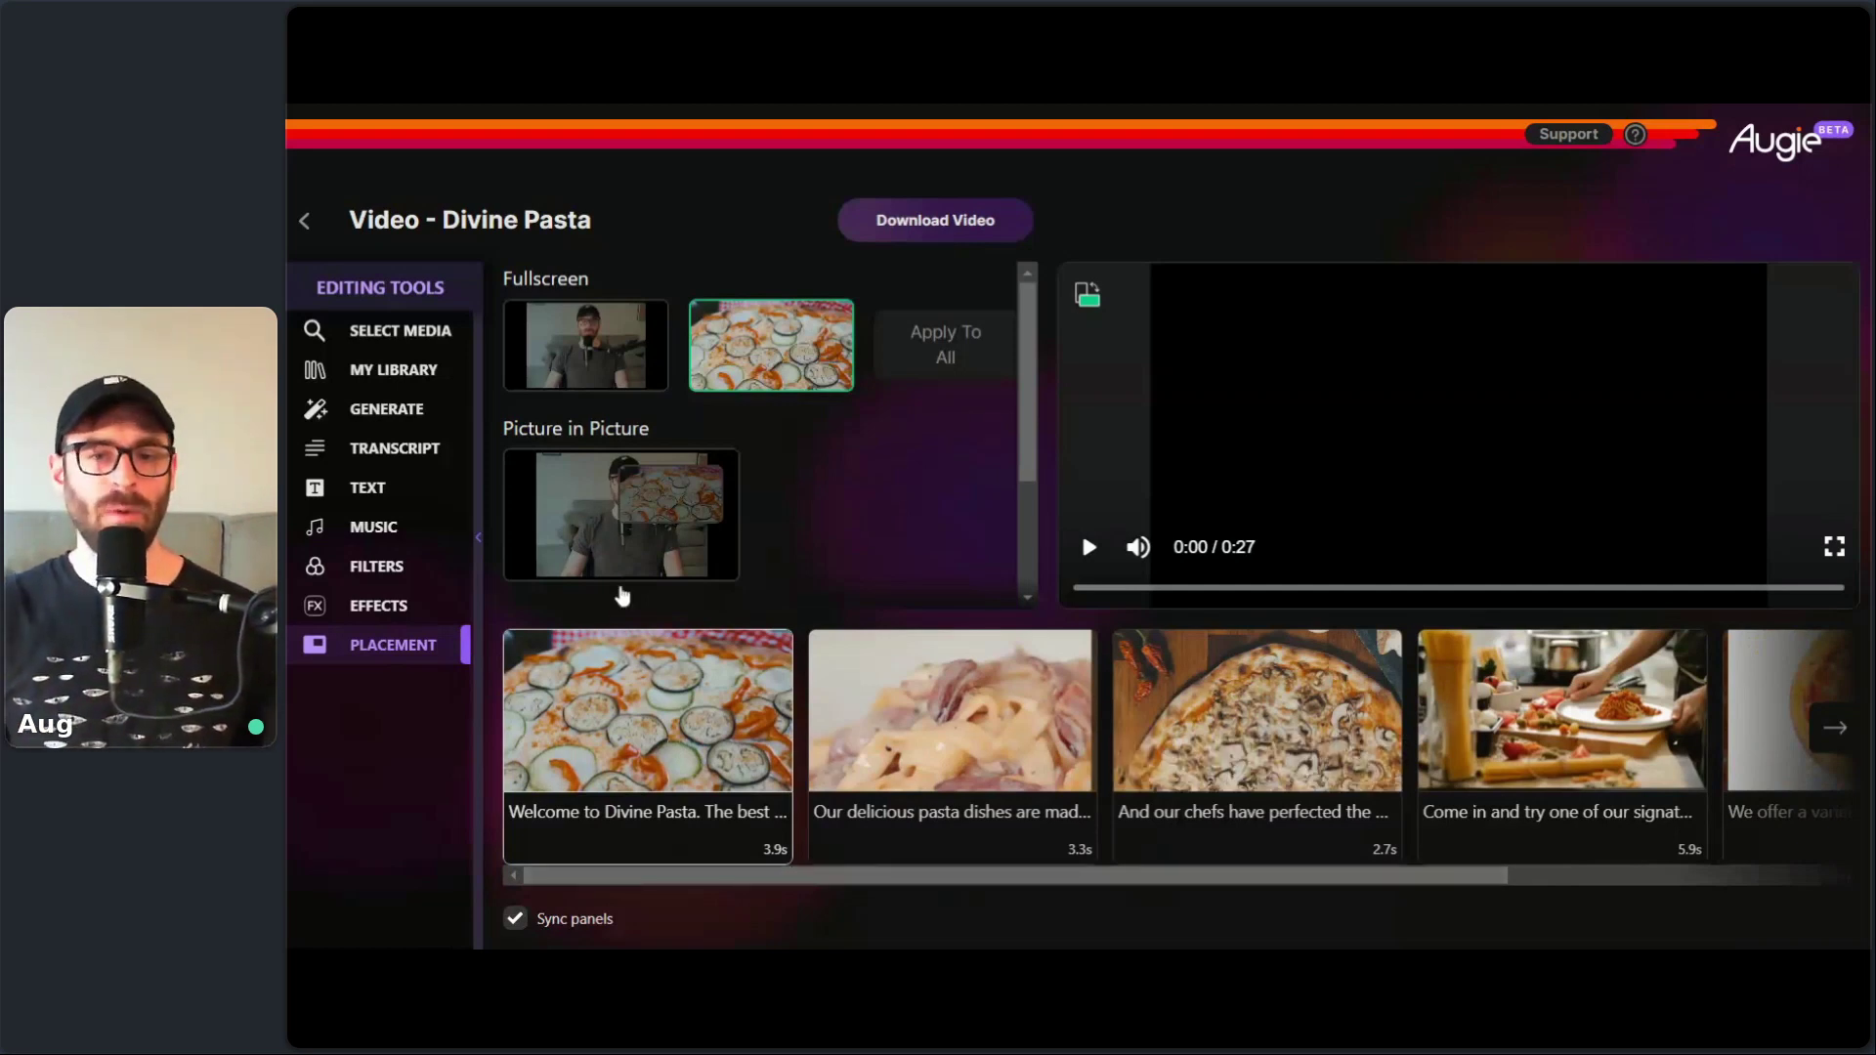
mouse_move(904, 892)
mouse_down()
mouse_move(1240, 909)
mouse_move(1705, 872)
mouse_move(1424, 888)
mouse_move(888, 869)
mouse_up()
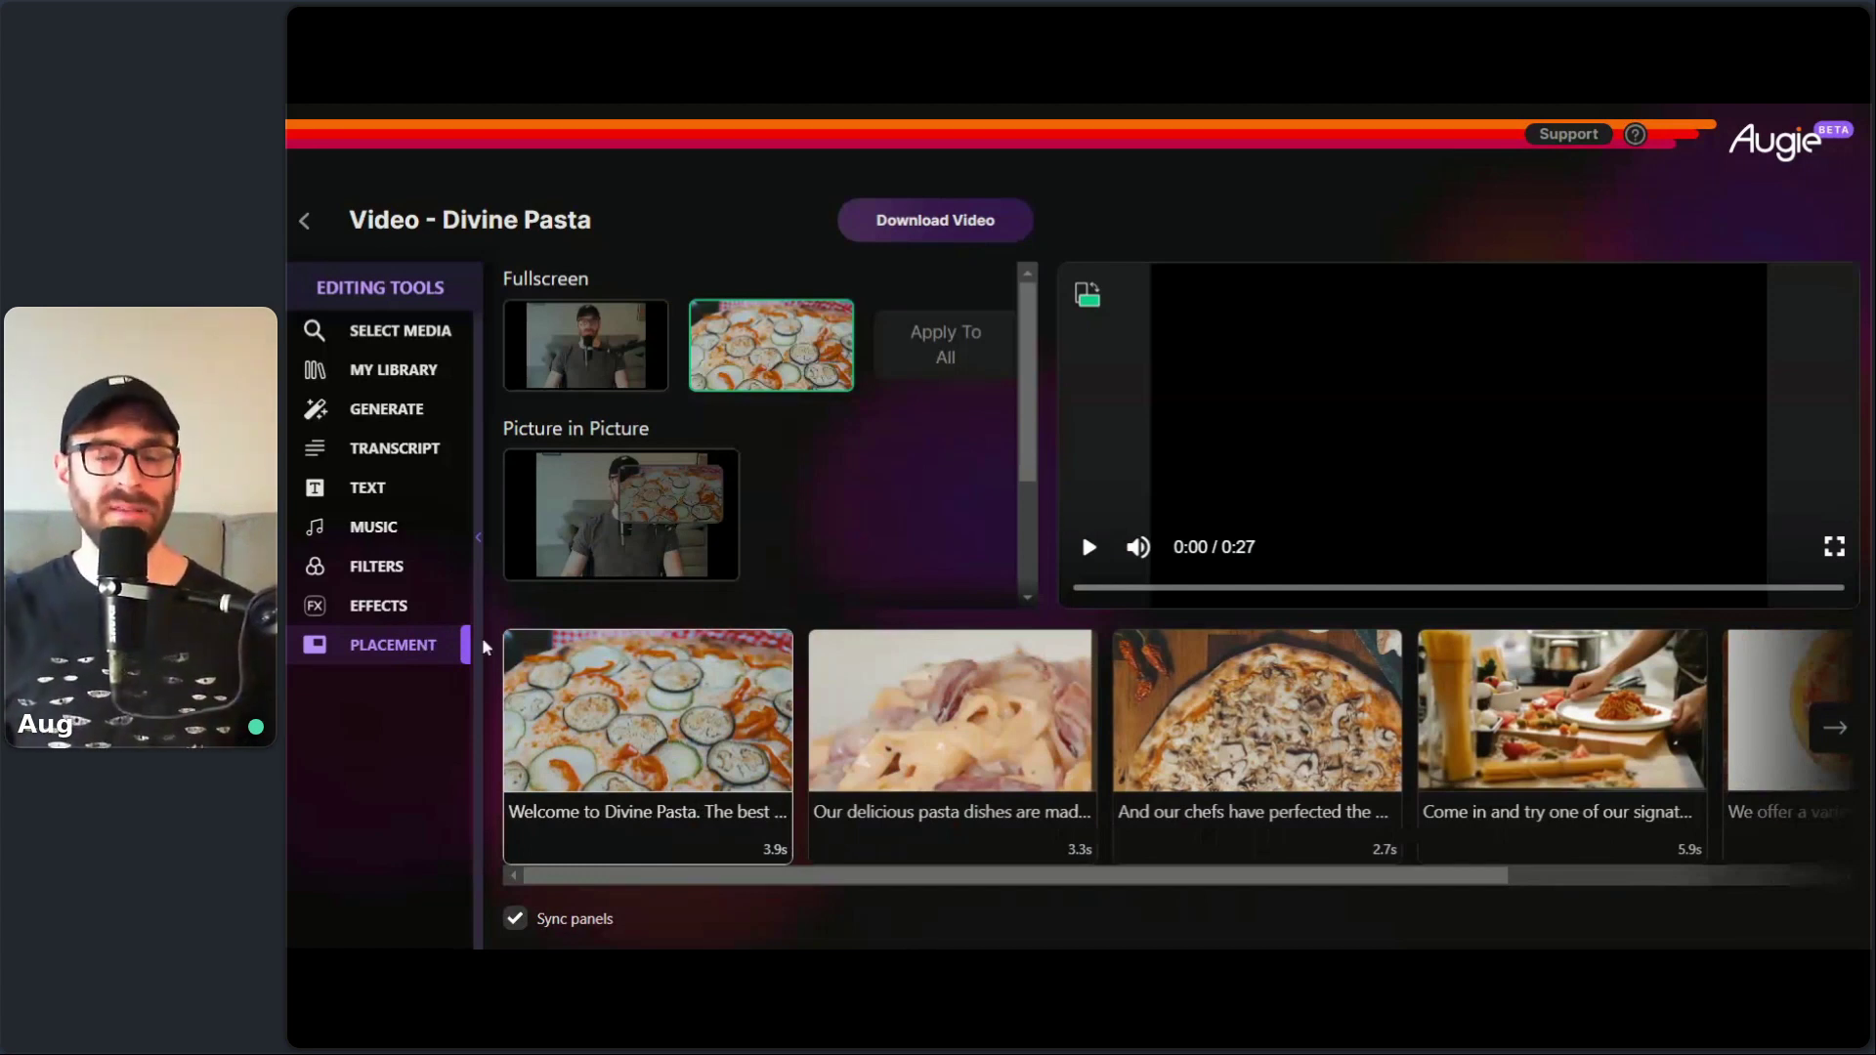
- Set the first shot to the fullscreen presenter video and apply that layout to every shot
mouse_move(626, 648)
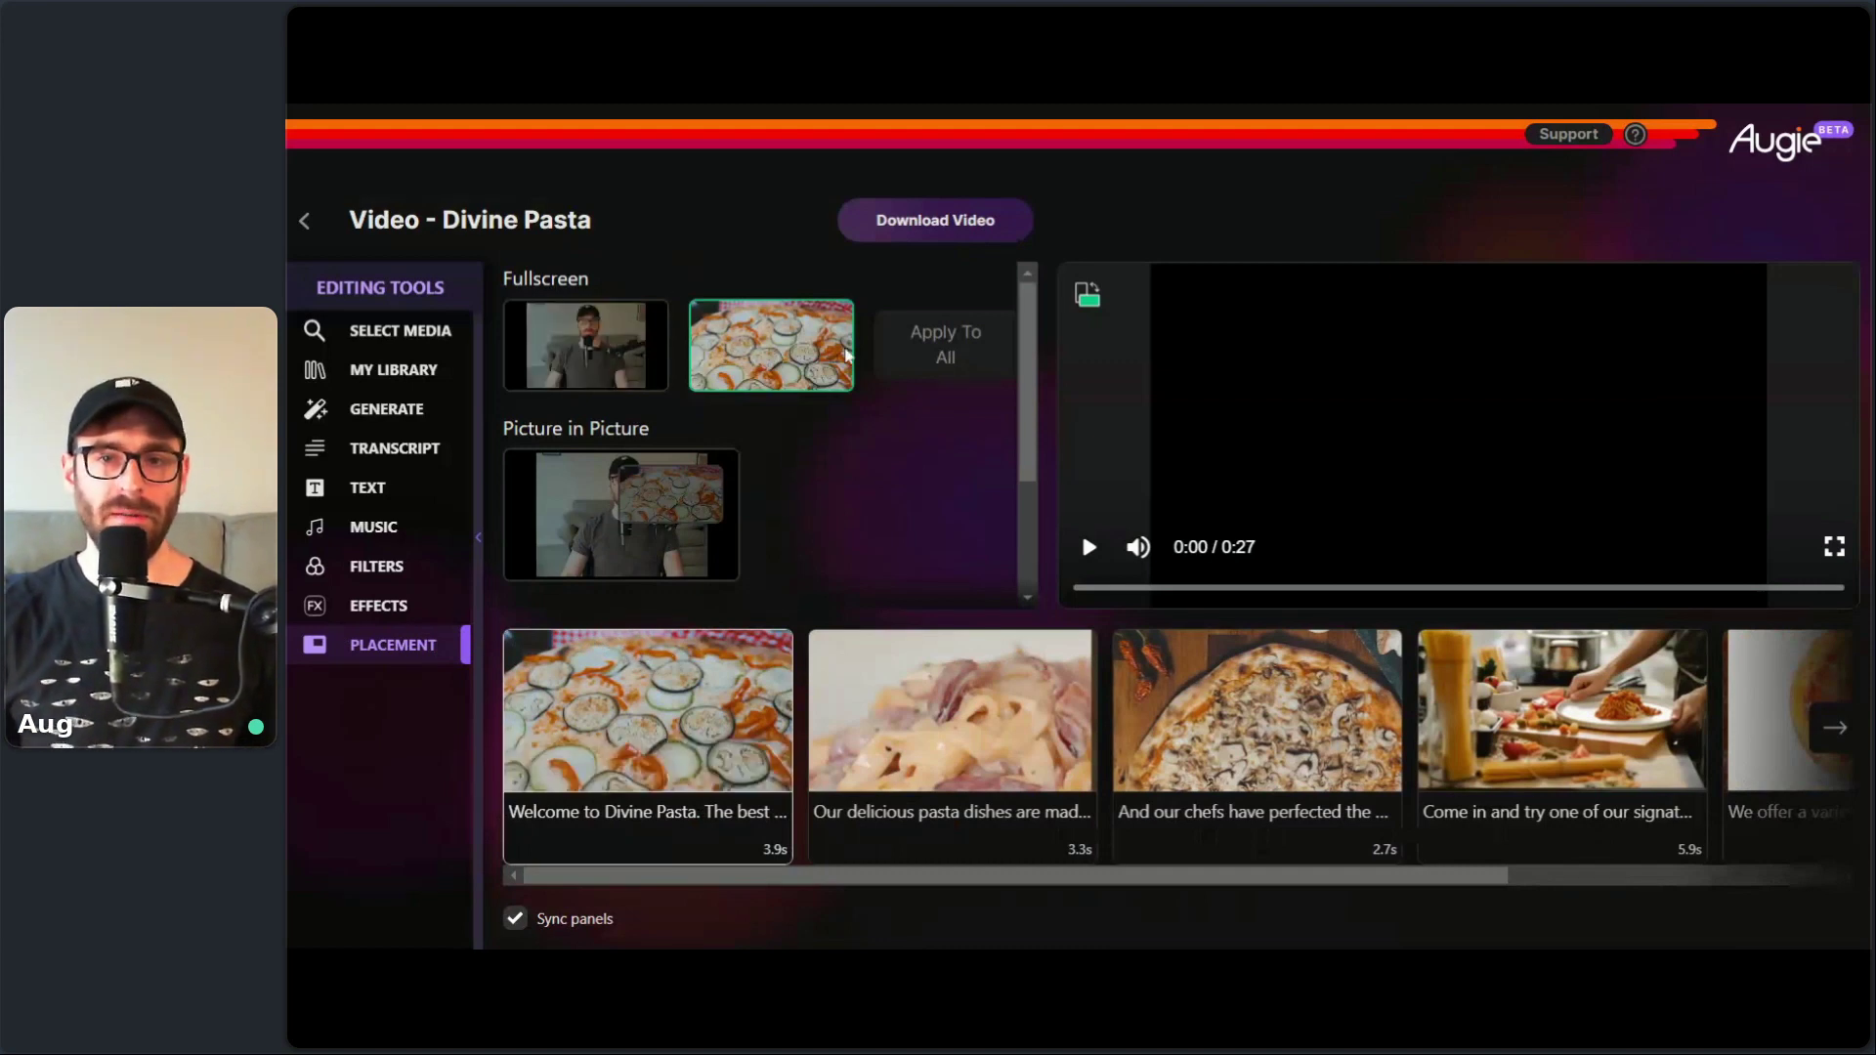
click(622, 336)
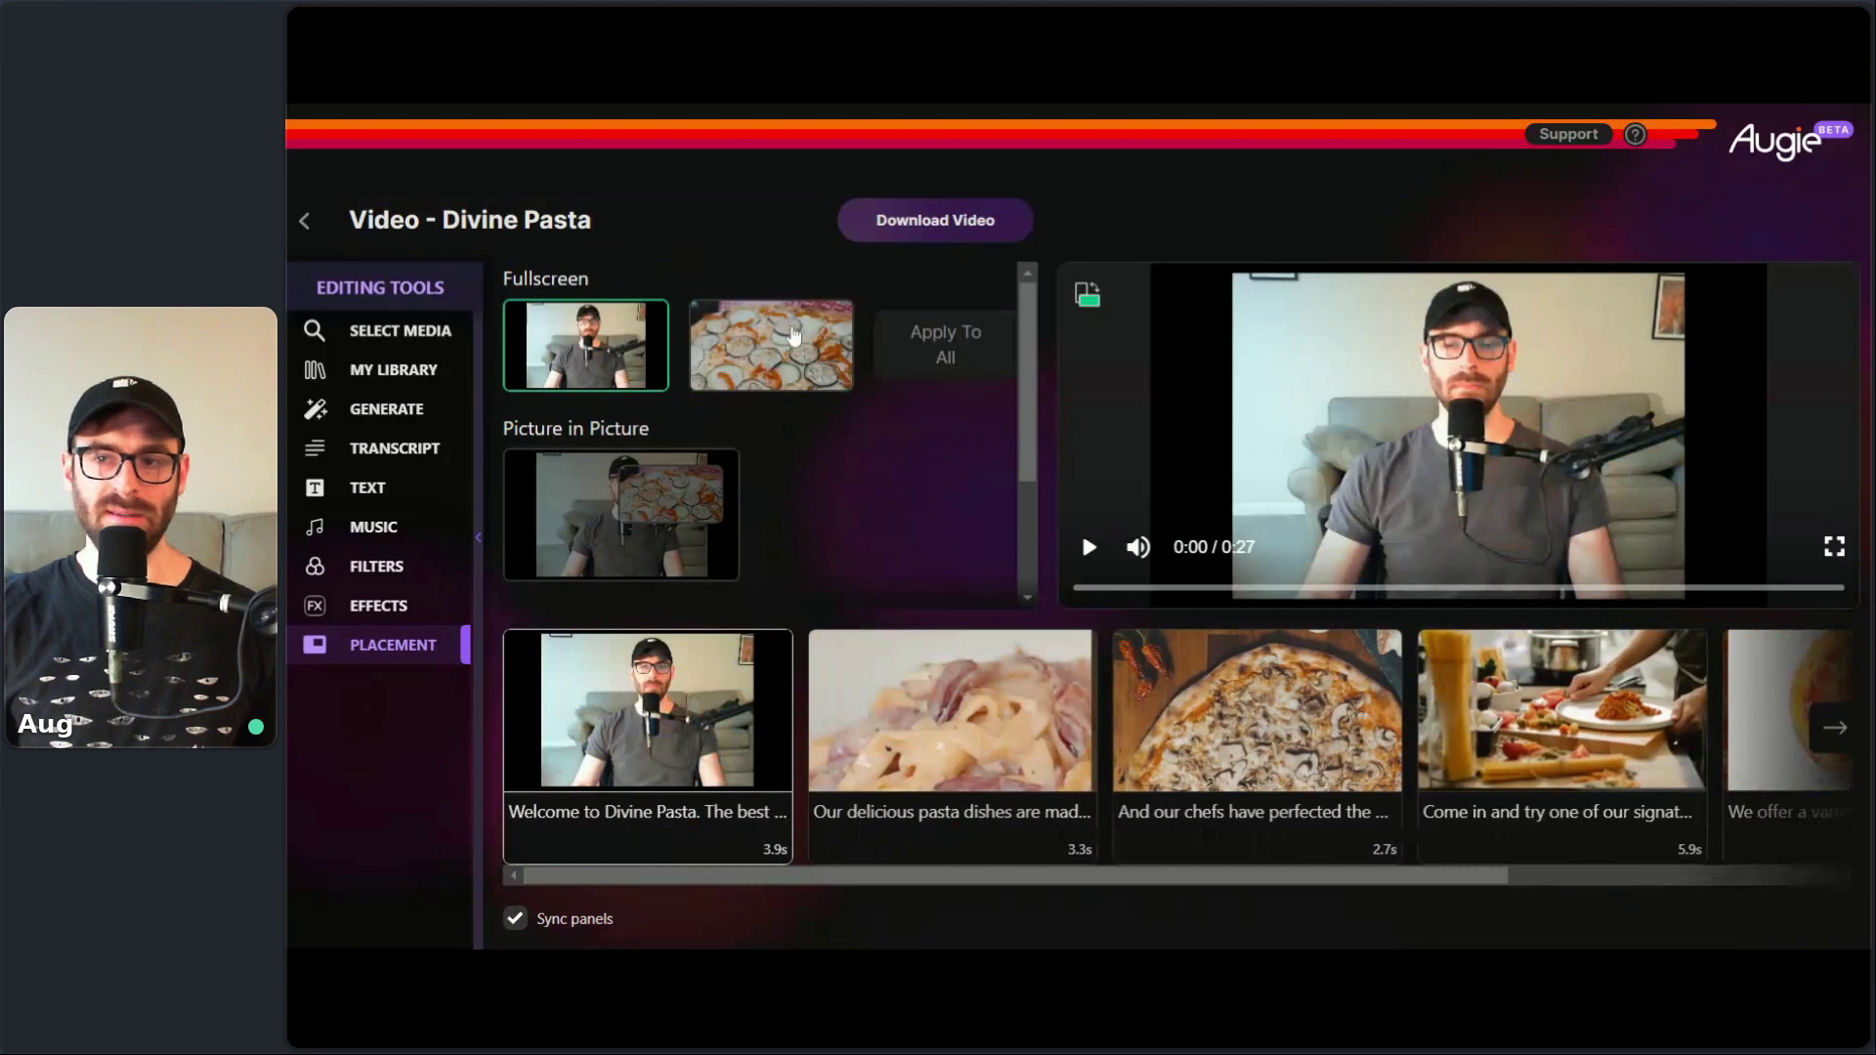
click(777, 347)
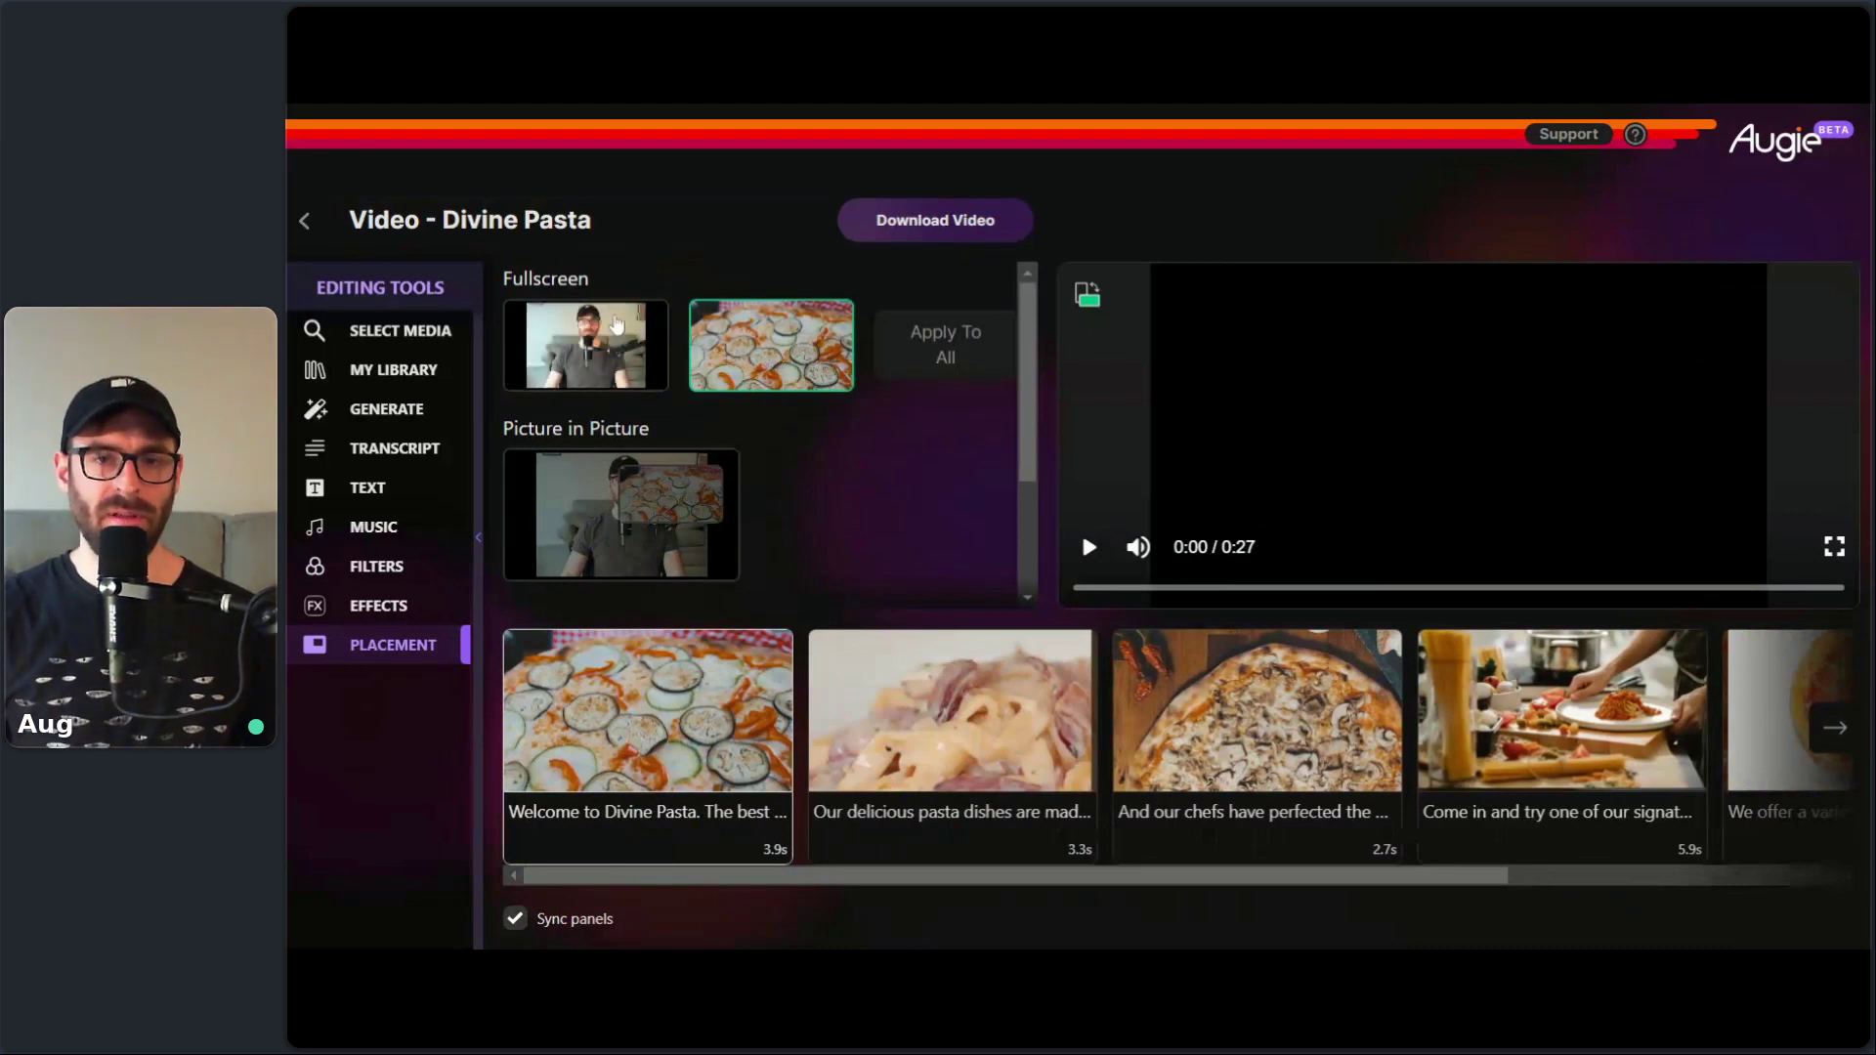
click(616, 324)
click(972, 347)
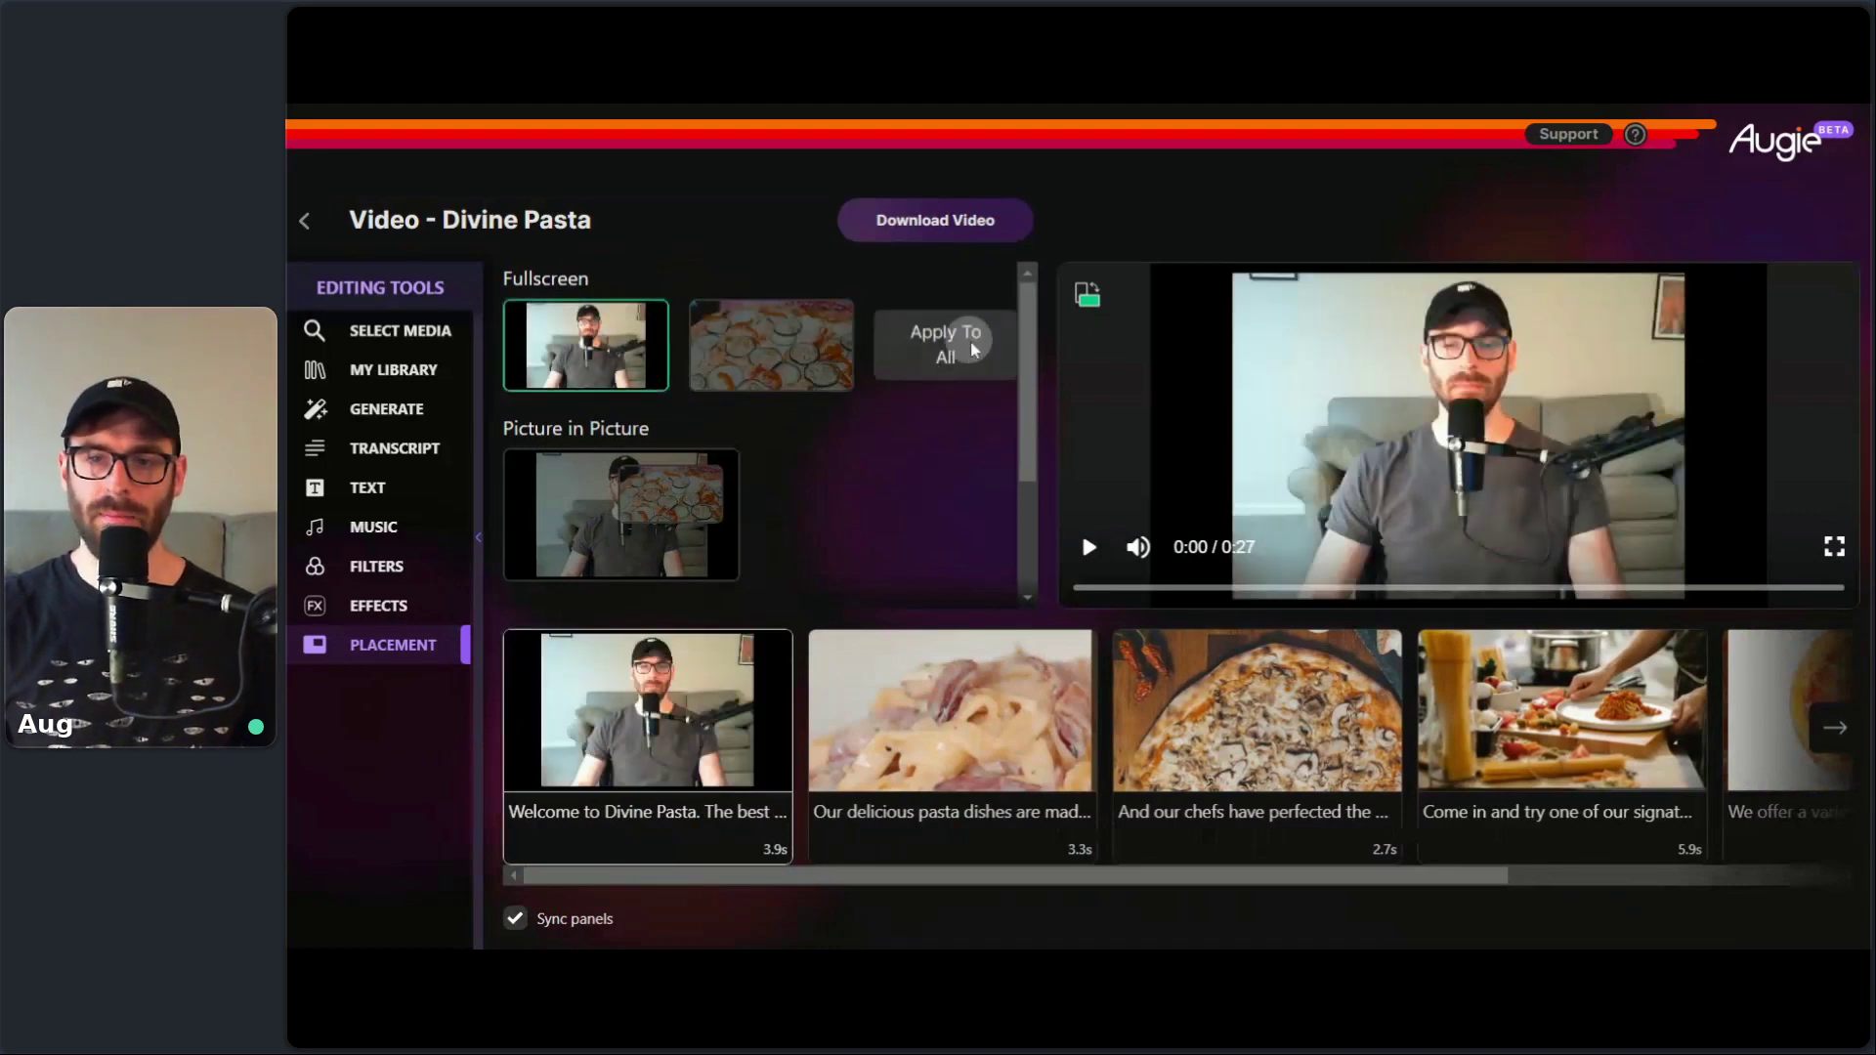
click(1221, 589)
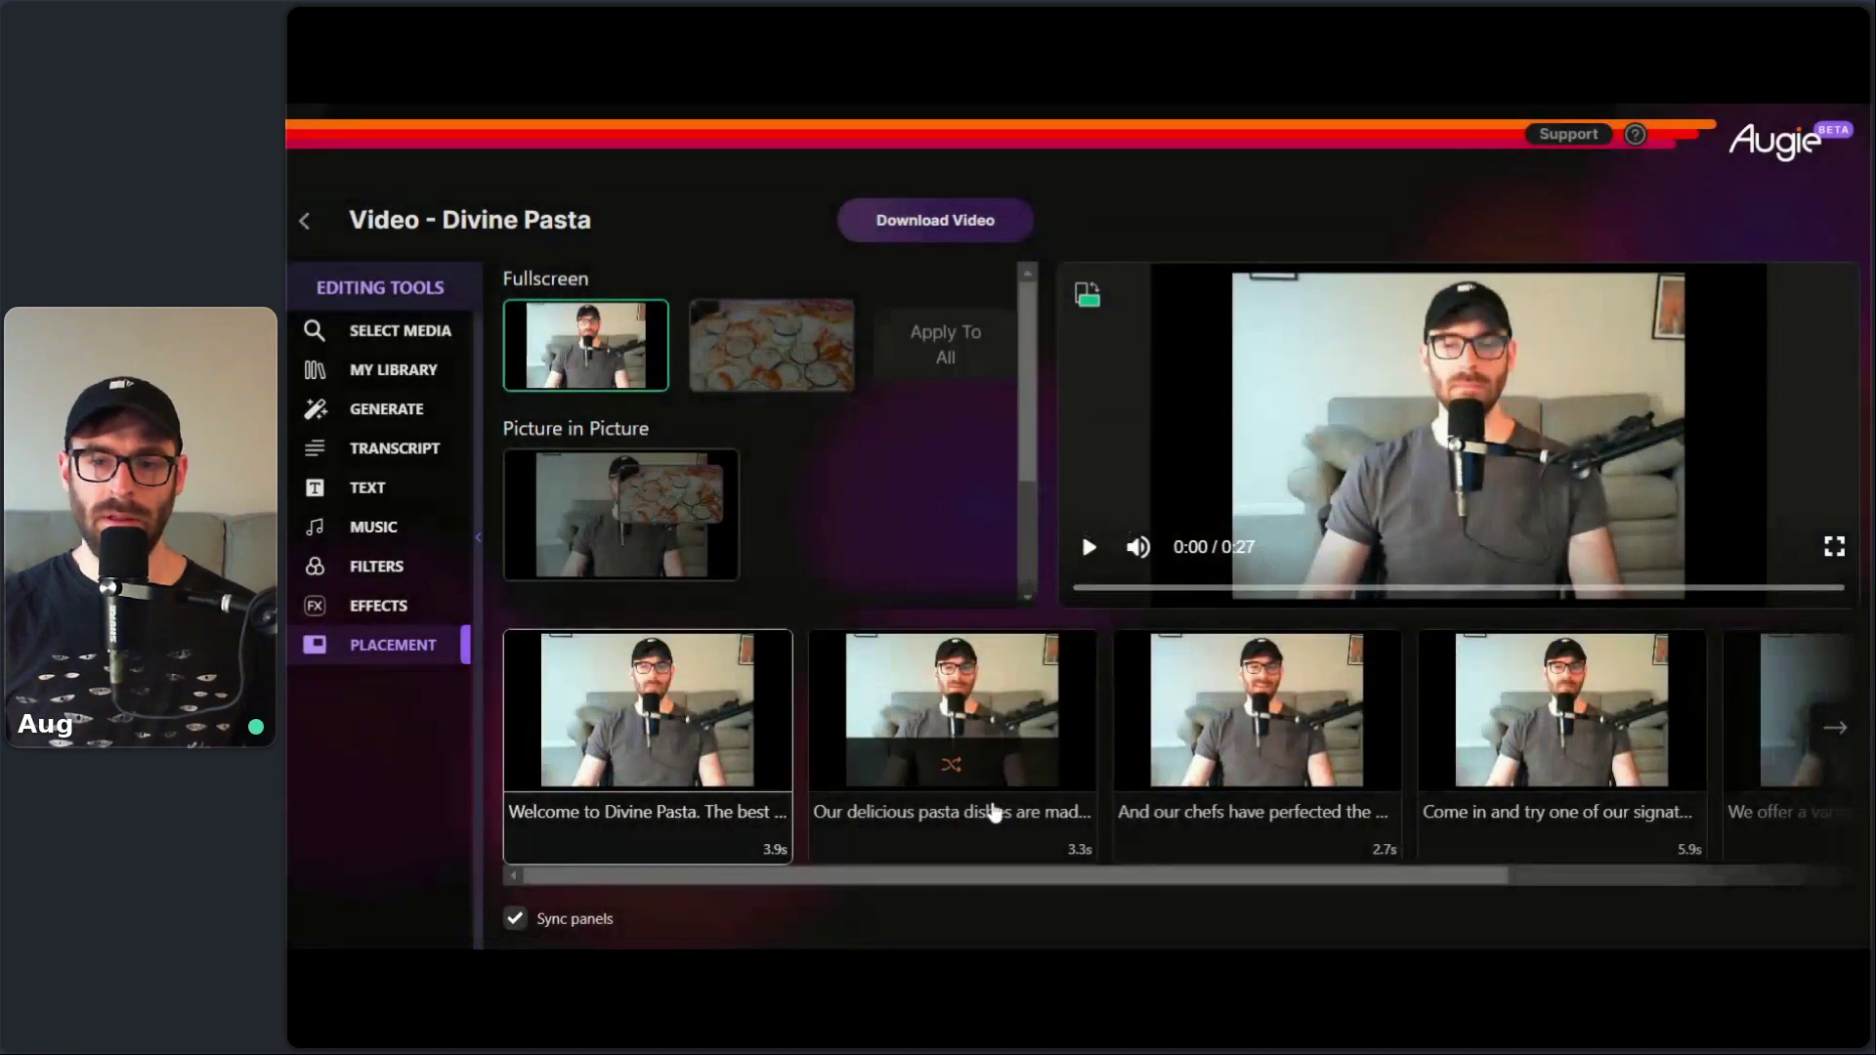
drag(1135, 877, 1079, 890)
- Turn down the preview volume, play back the opening shots and return to the start of the storyboard
mouse_move(1137, 547)
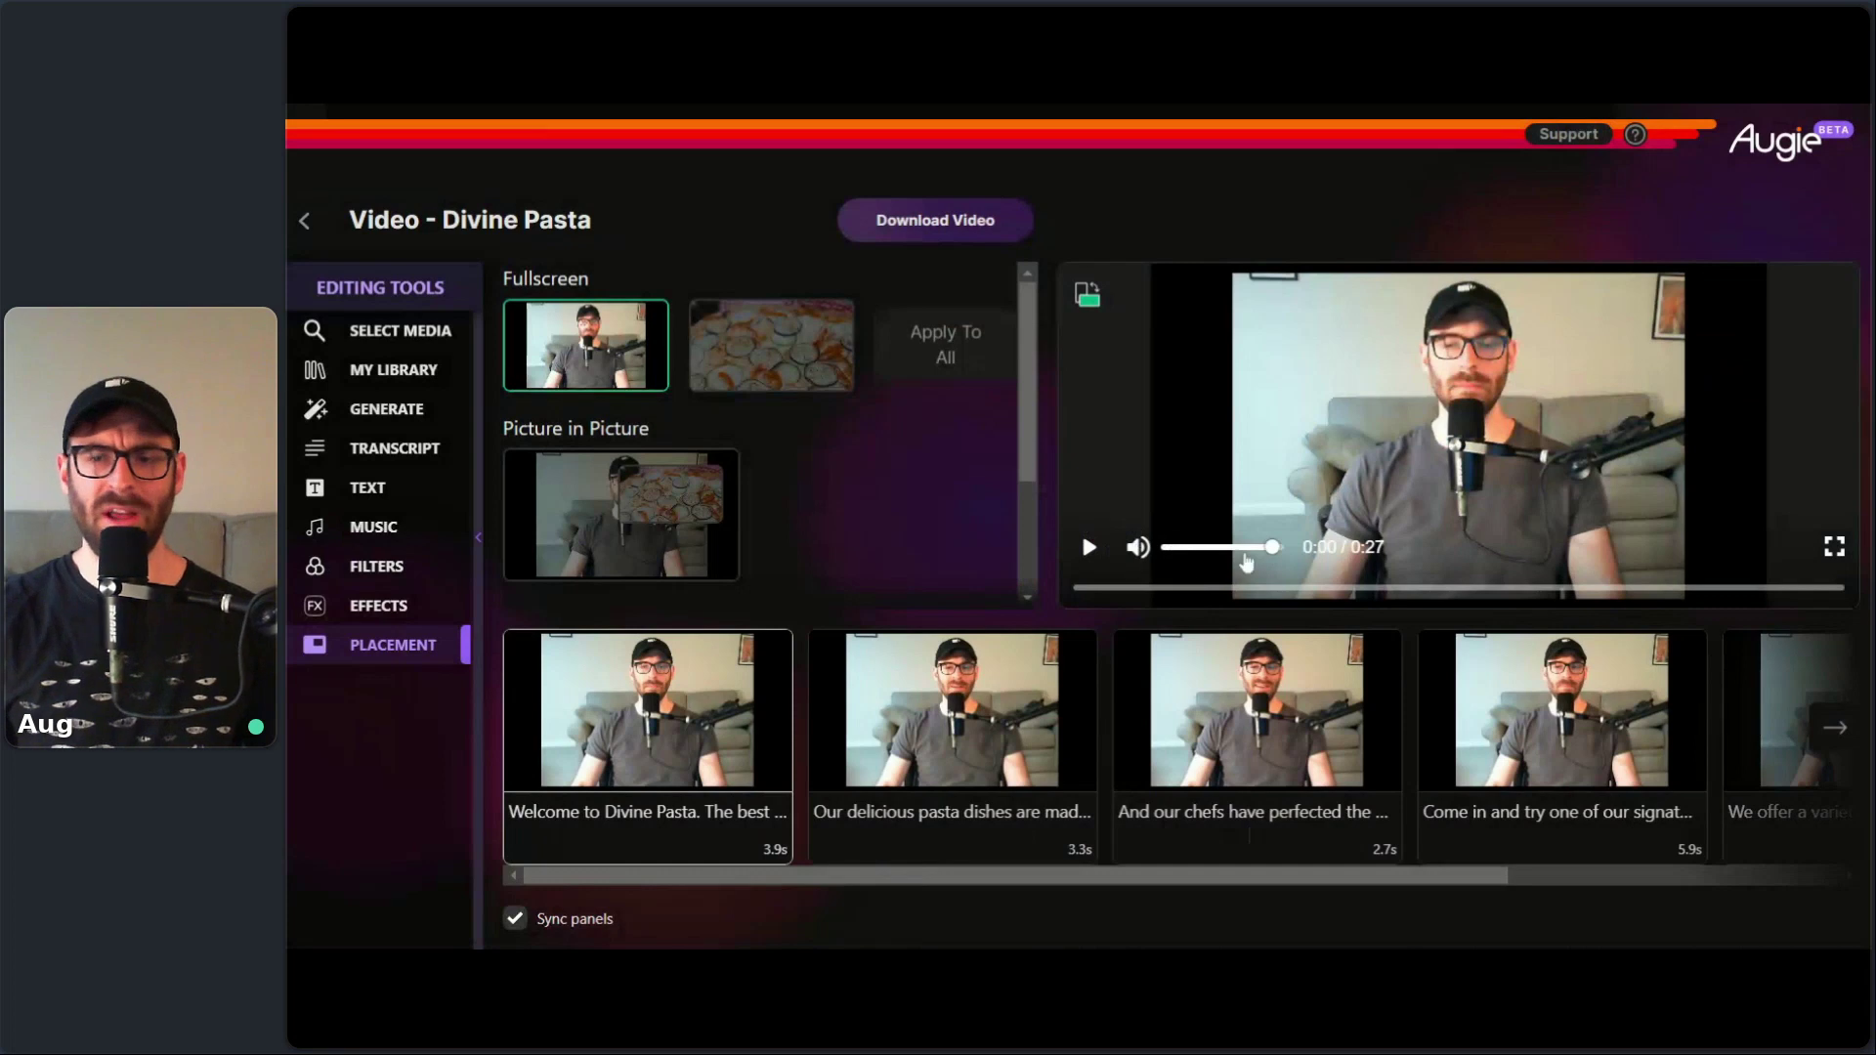
drag(1246, 553, 1207, 554)
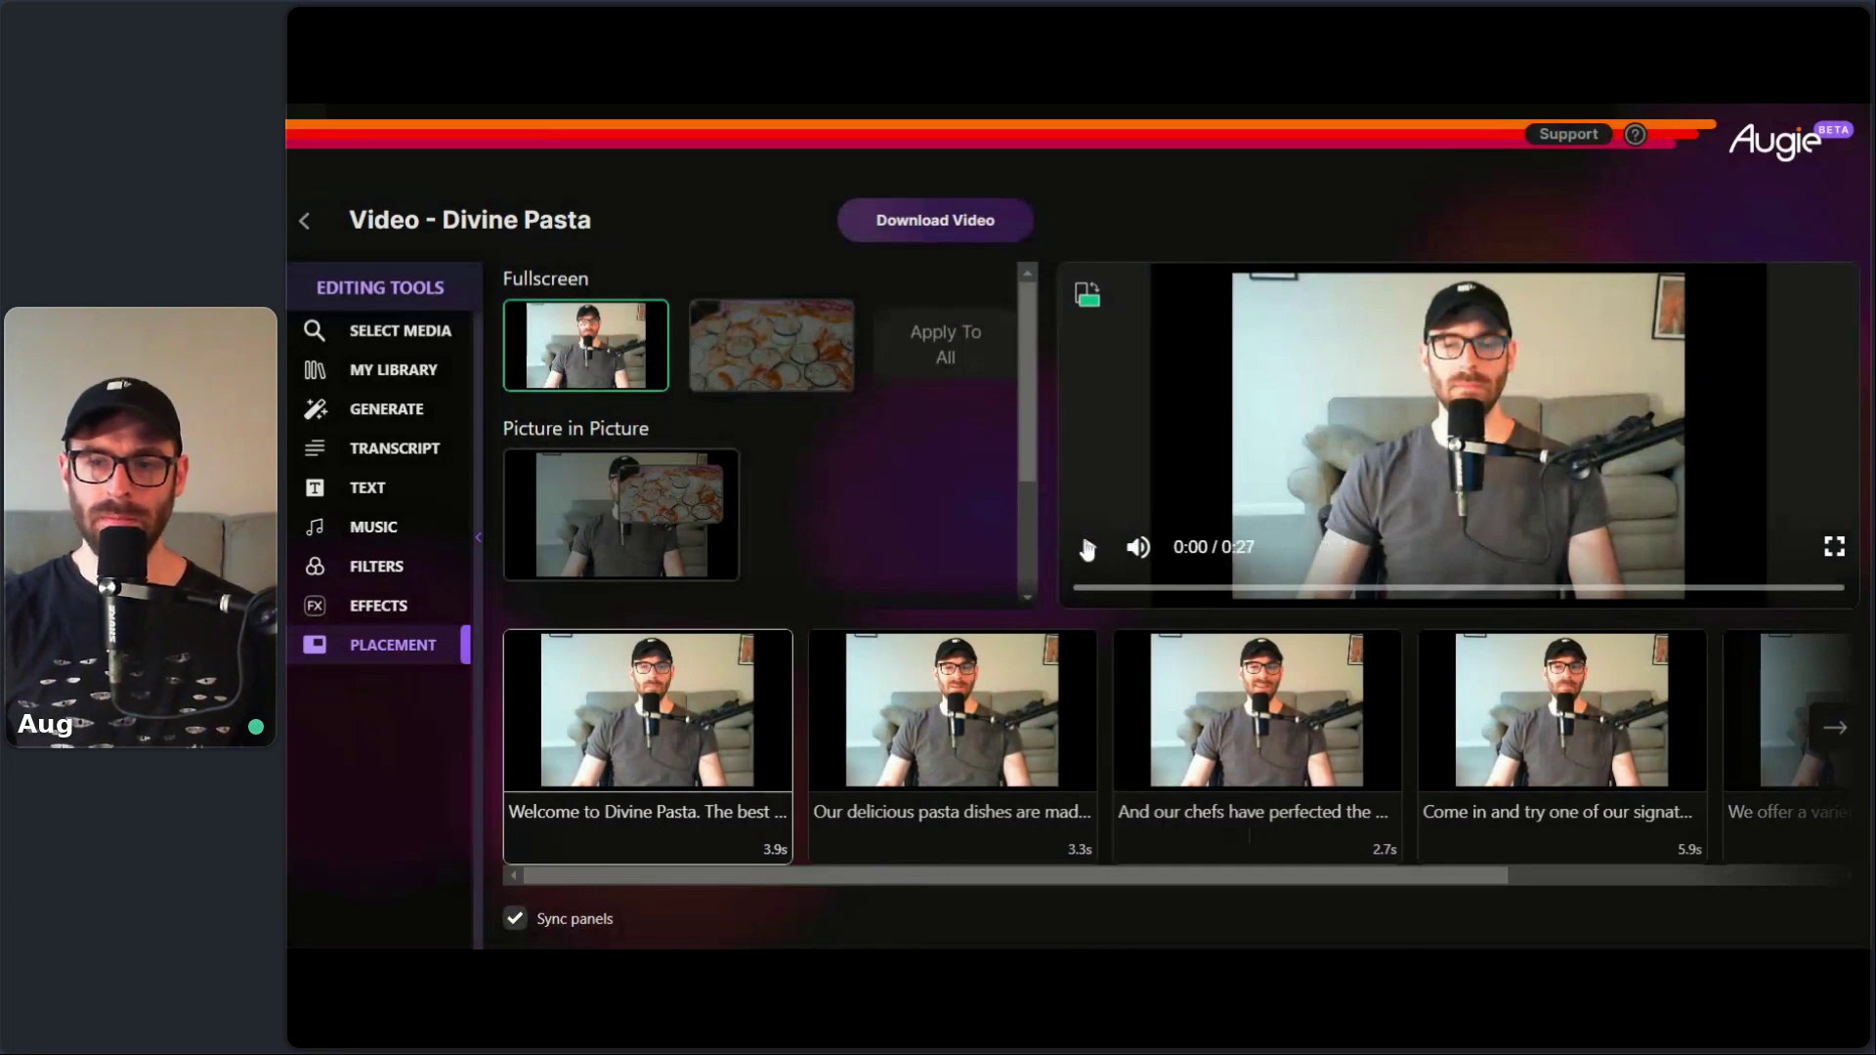
click(1087, 549)
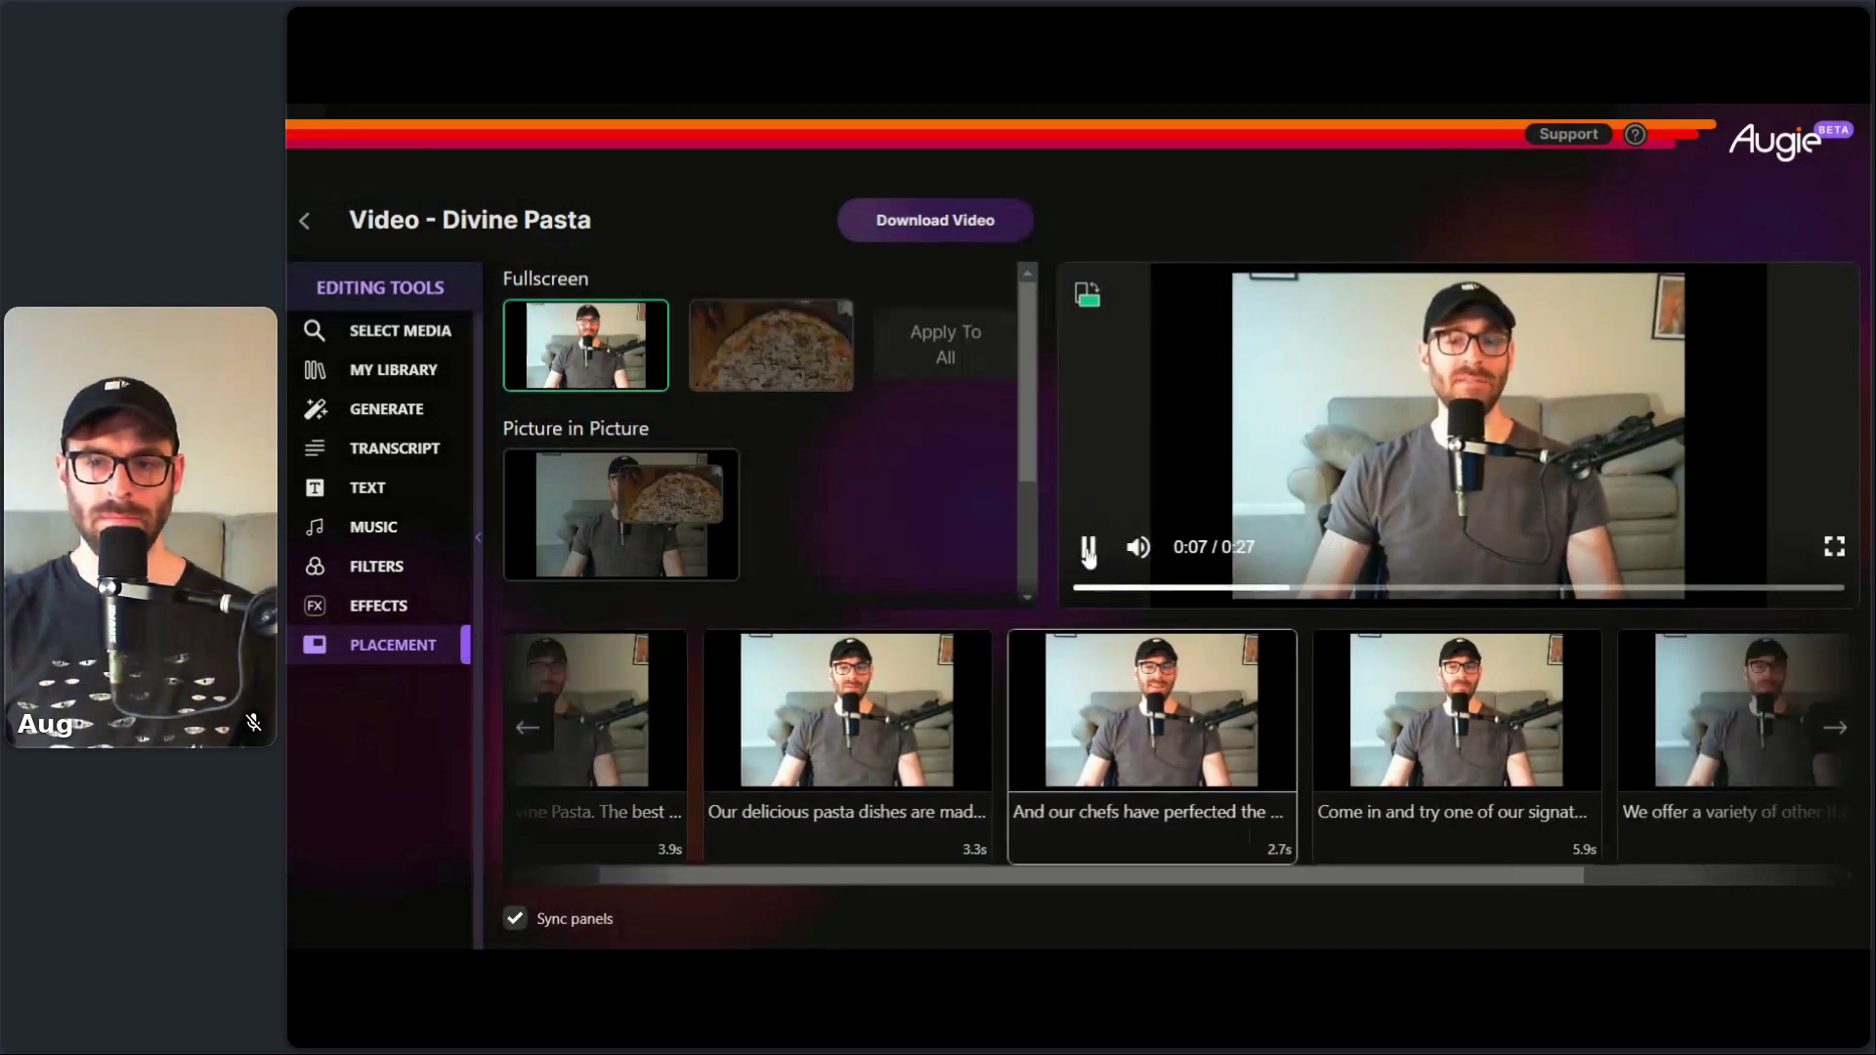
click(1087, 550)
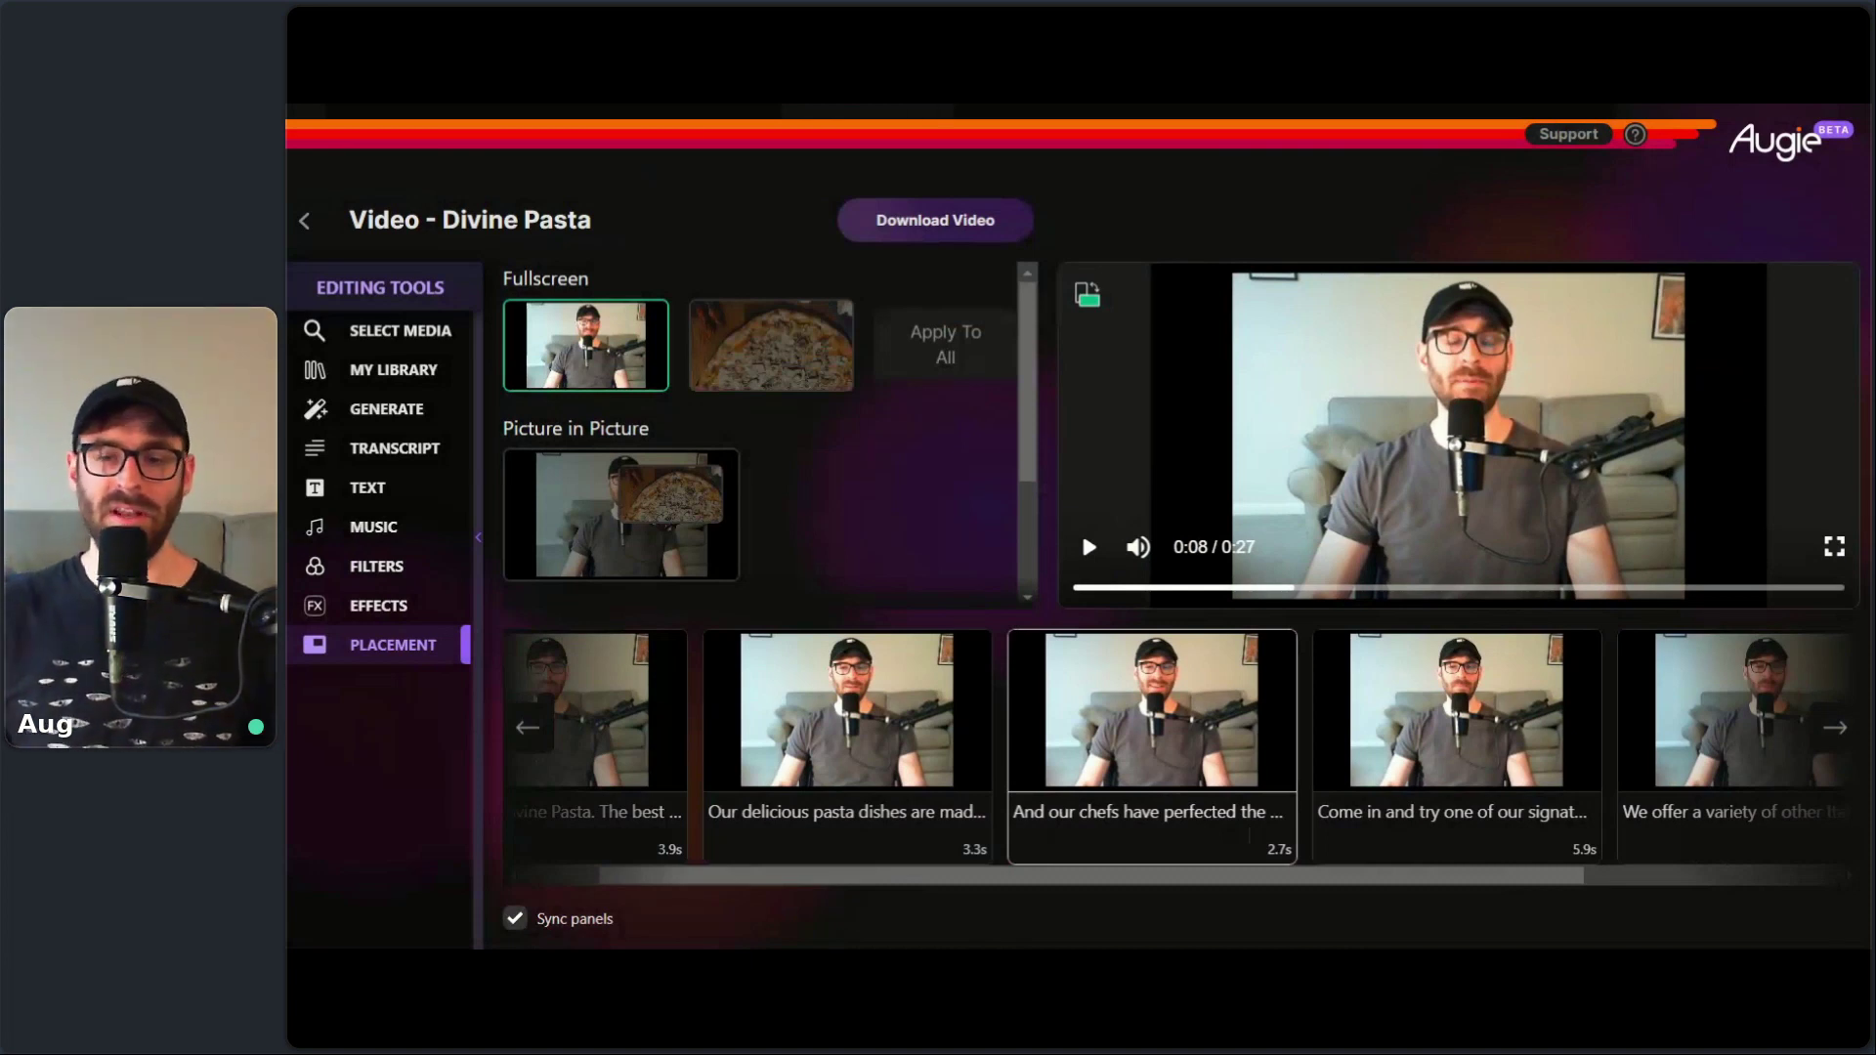
drag(1022, 879, 706, 831)
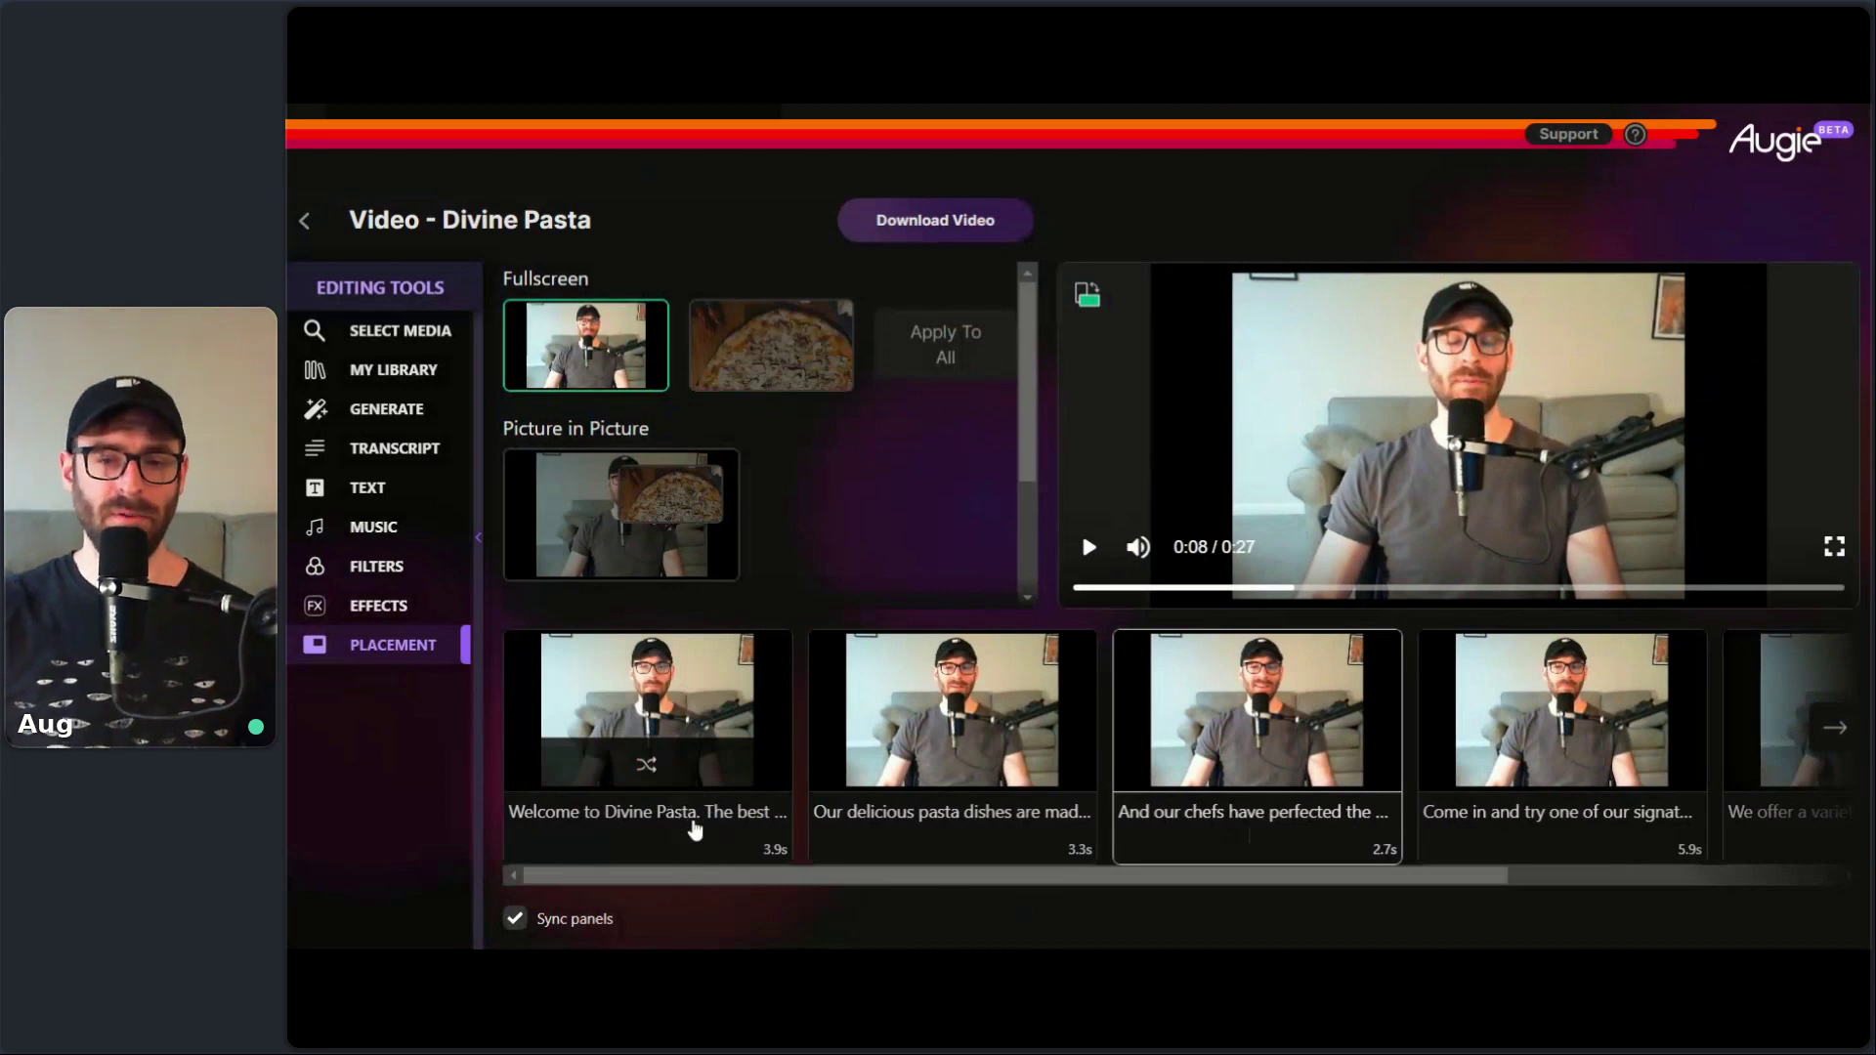
- Set the first shot to picture in picture and try the food inset at the upper left, the centre and the upper right of the frame
click(696, 829)
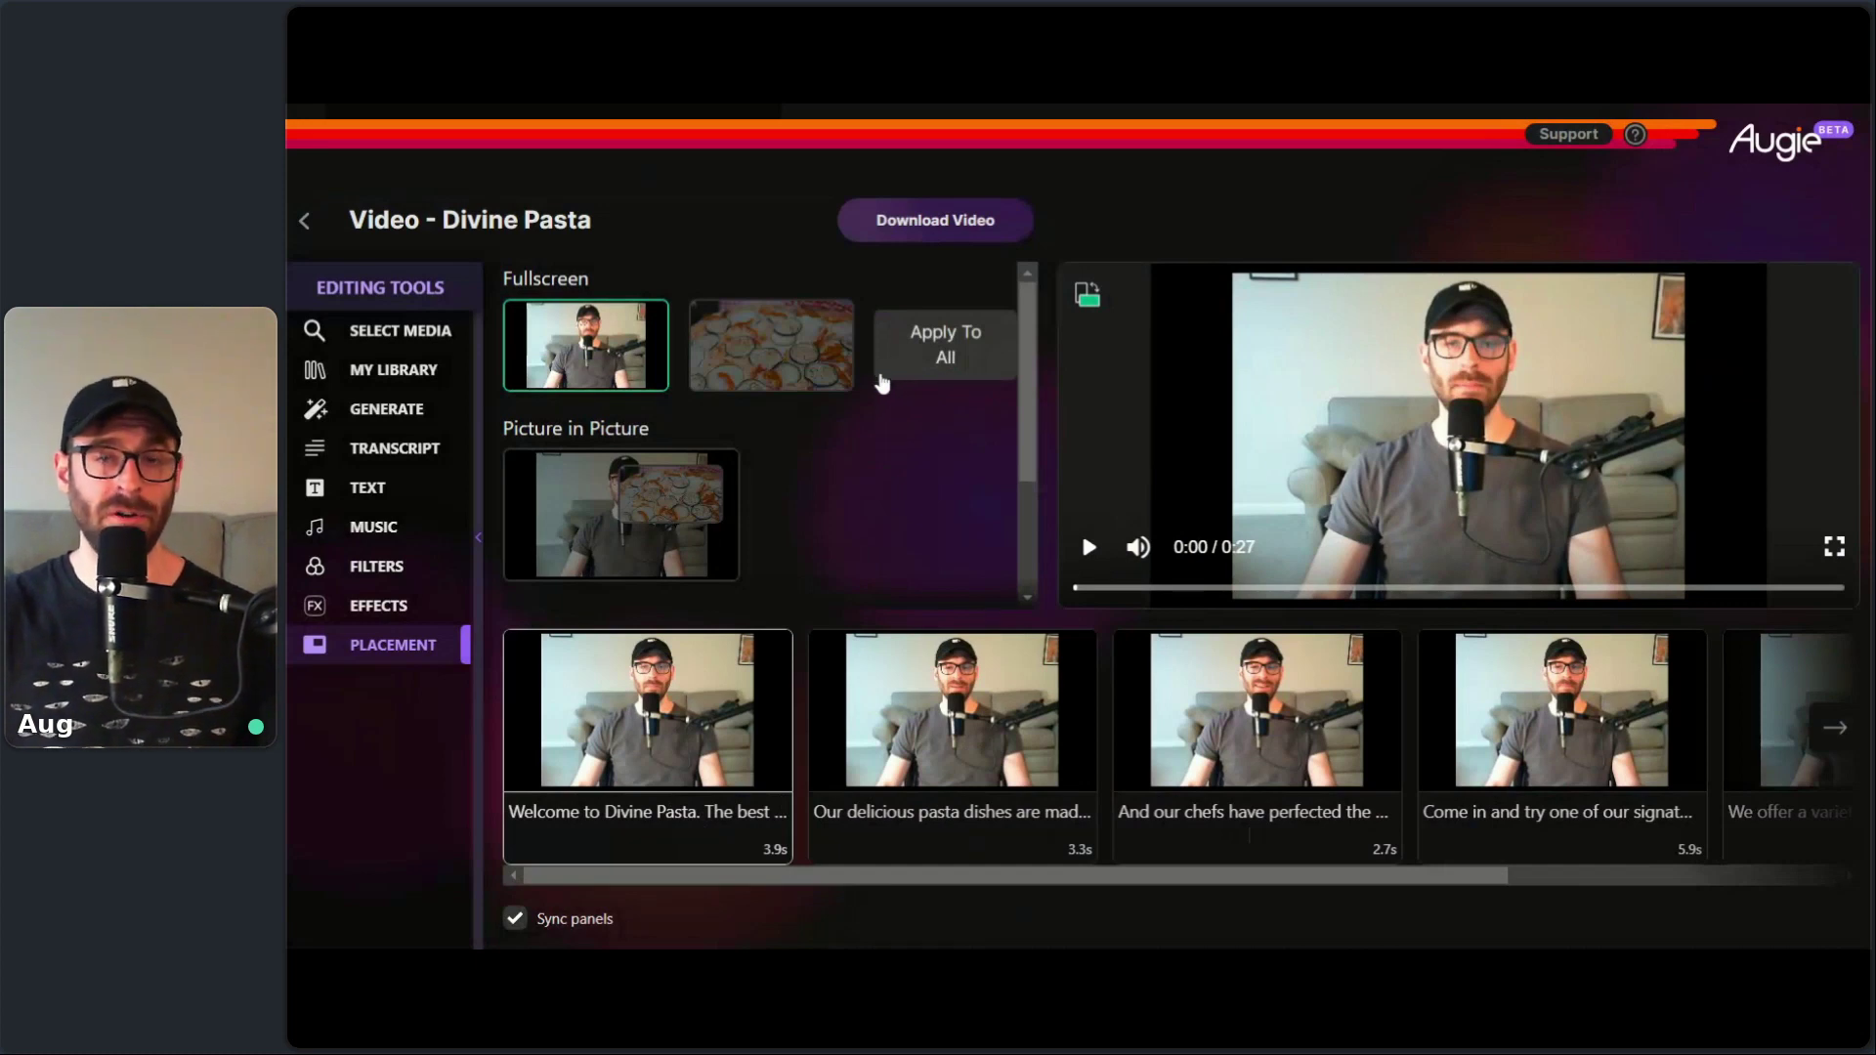
mouse_move(868, 733)
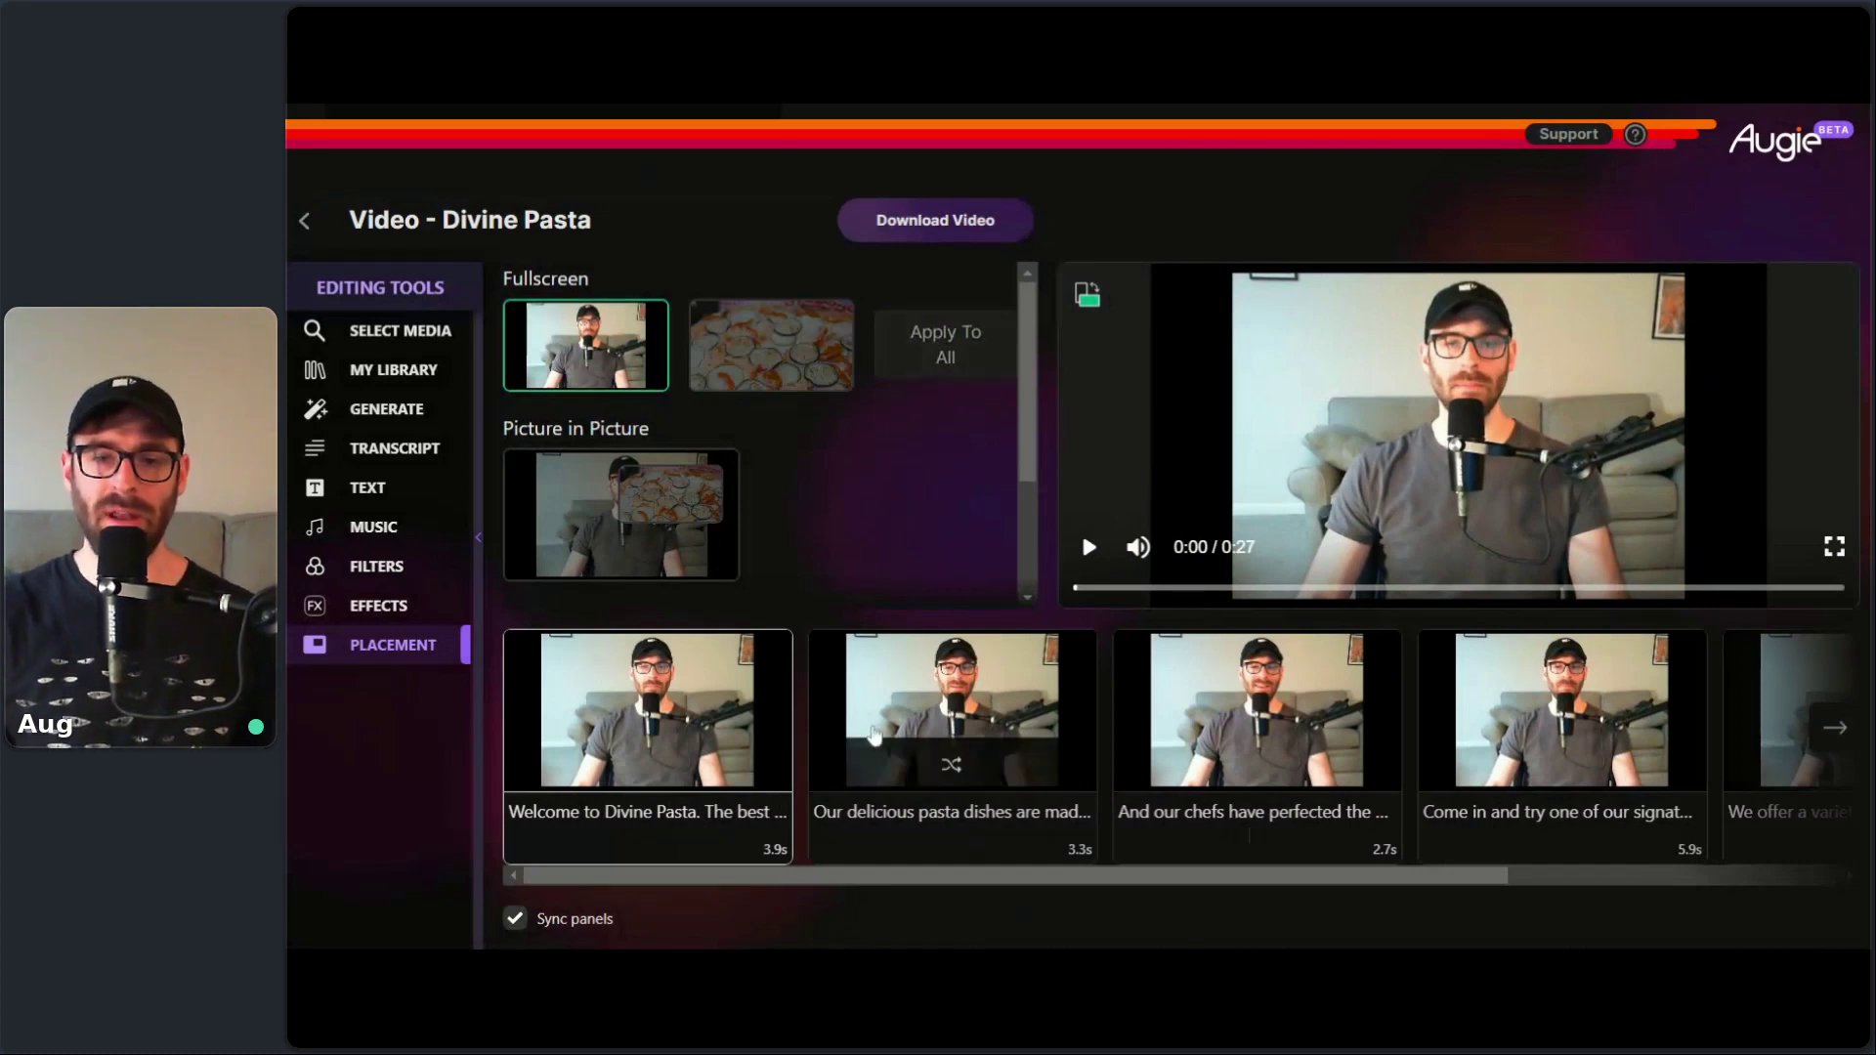
scroll(1029, 436, down, 1)
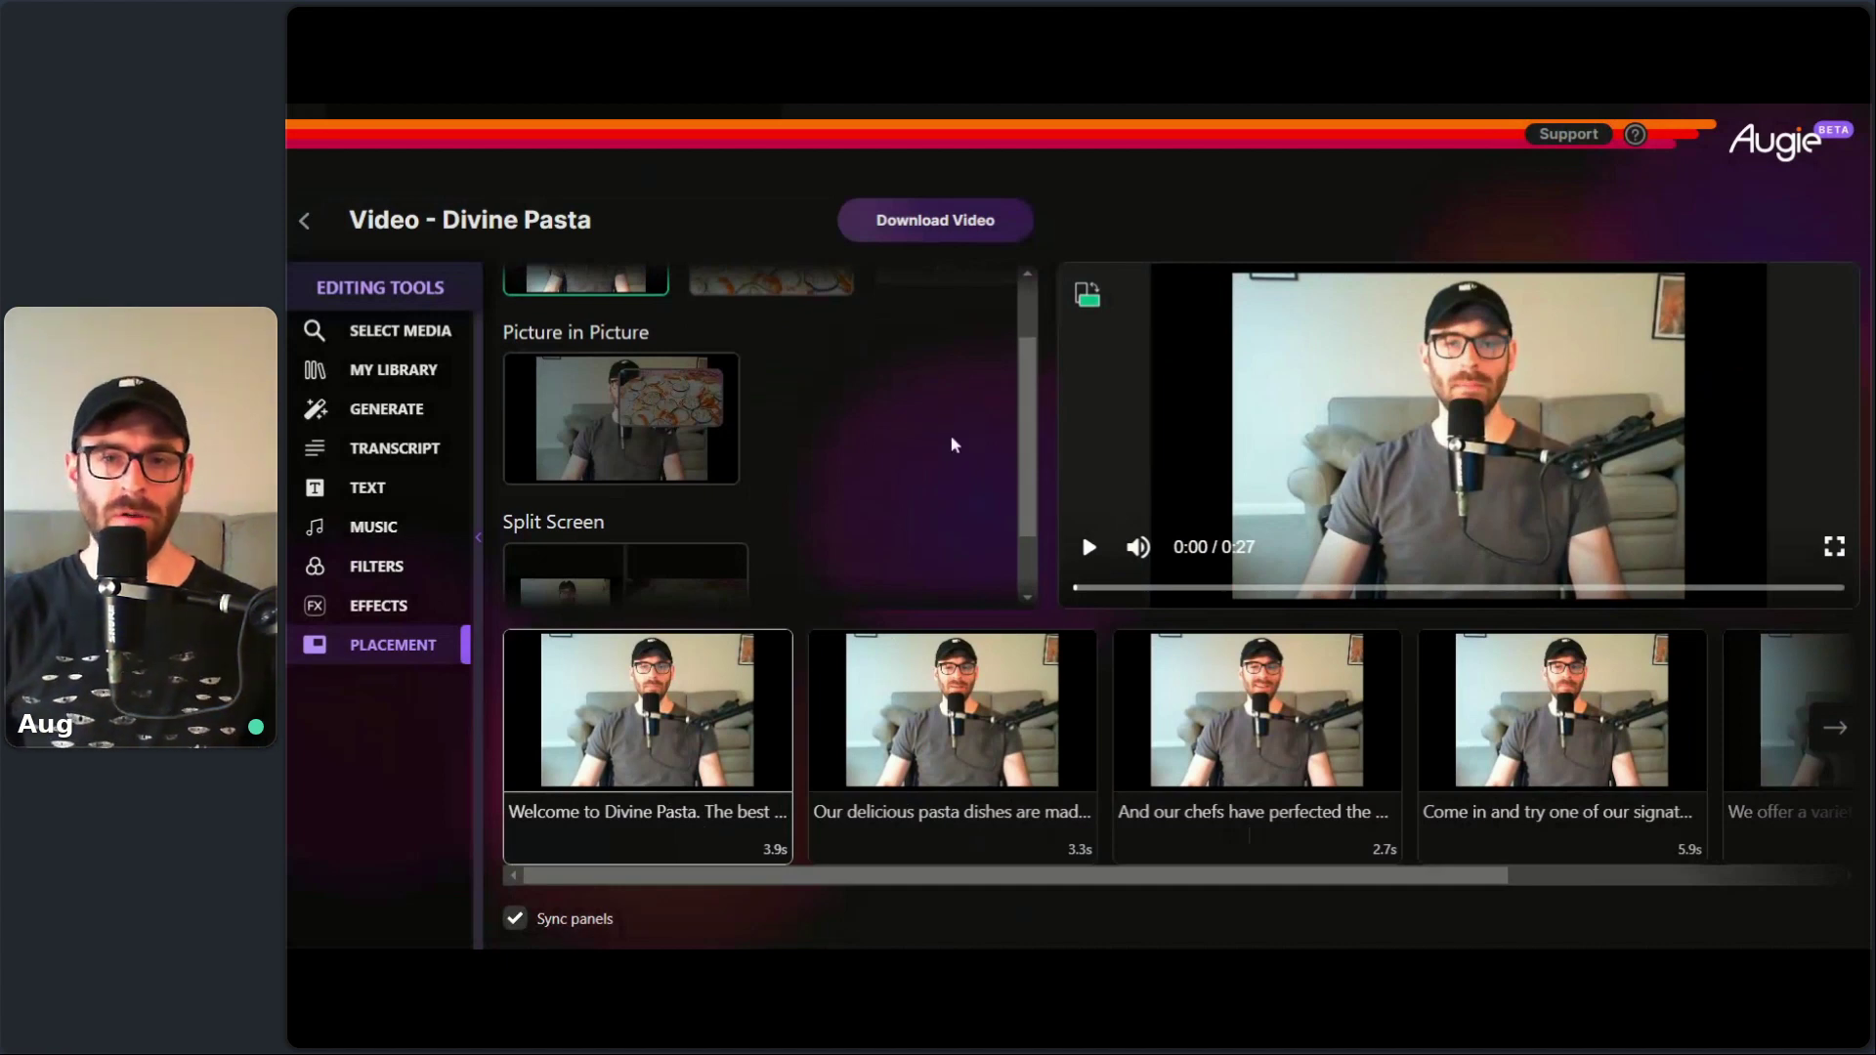
drag(1022, 419, 1024, 449)
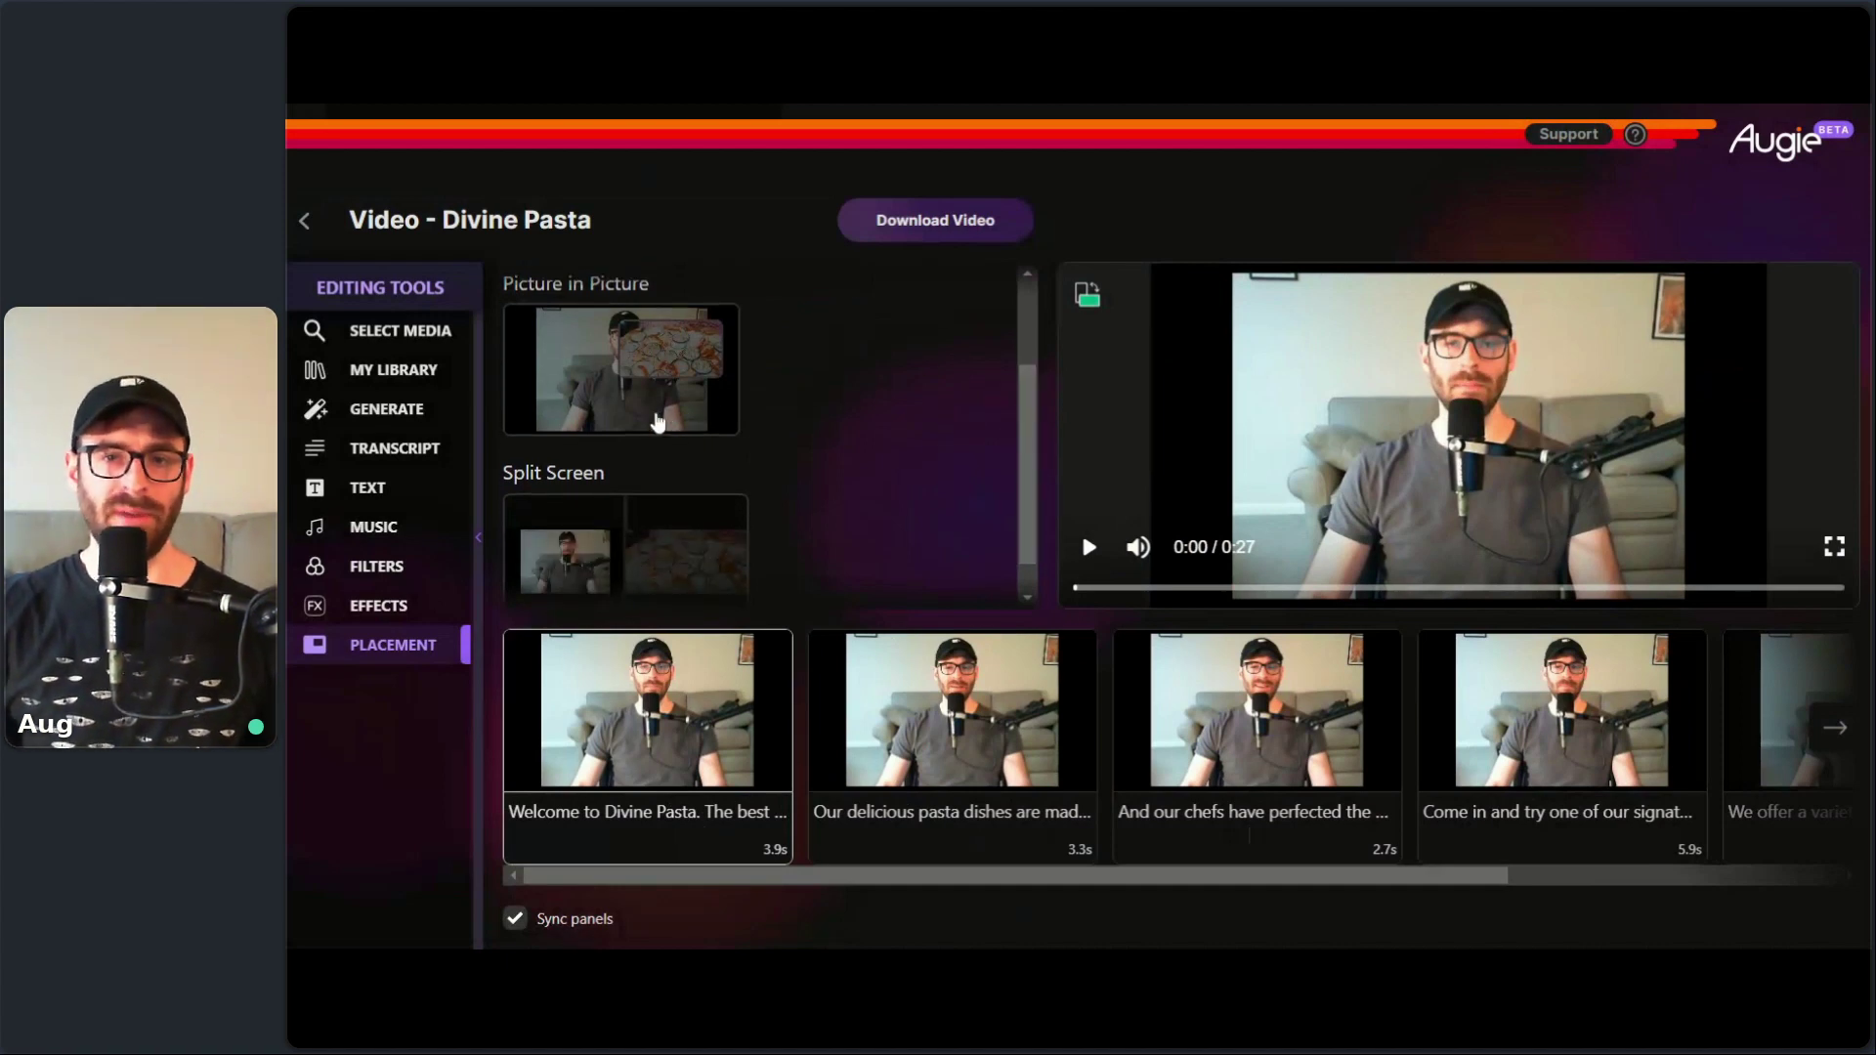
click(596, 402)
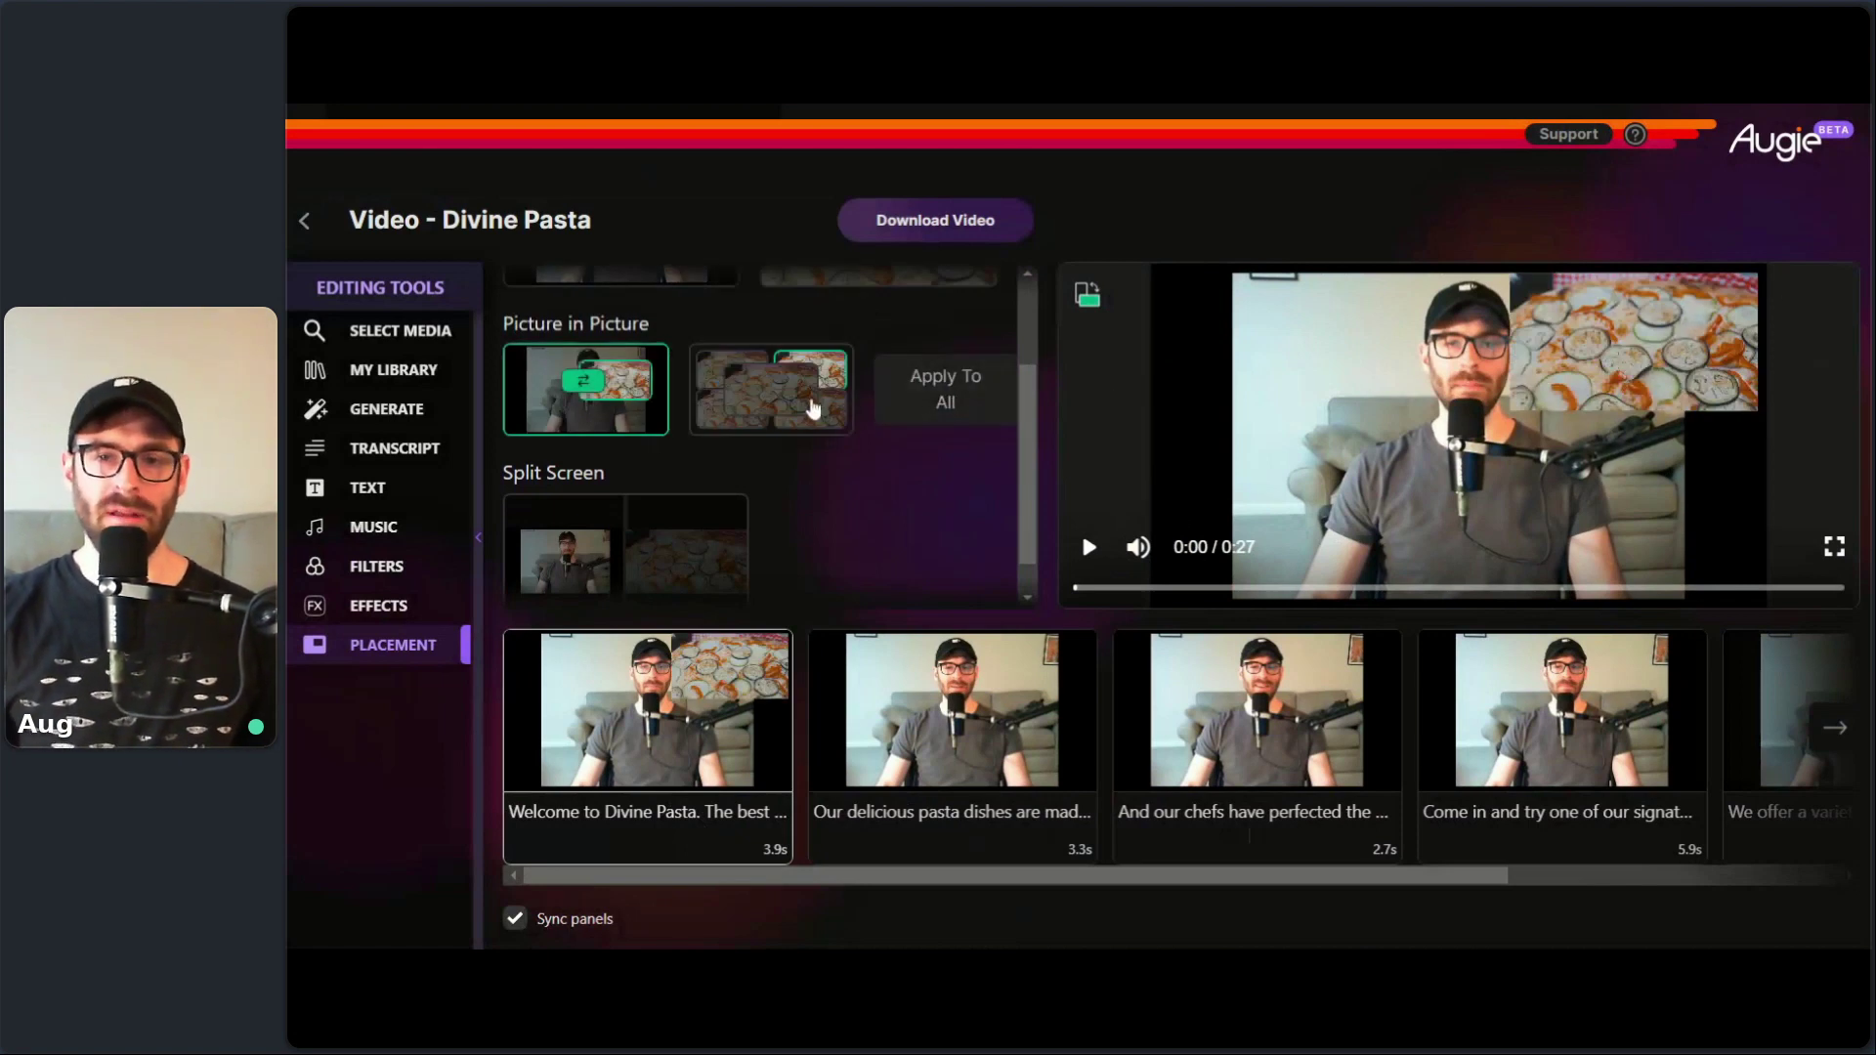
click(710, 385)
click(718, 432)
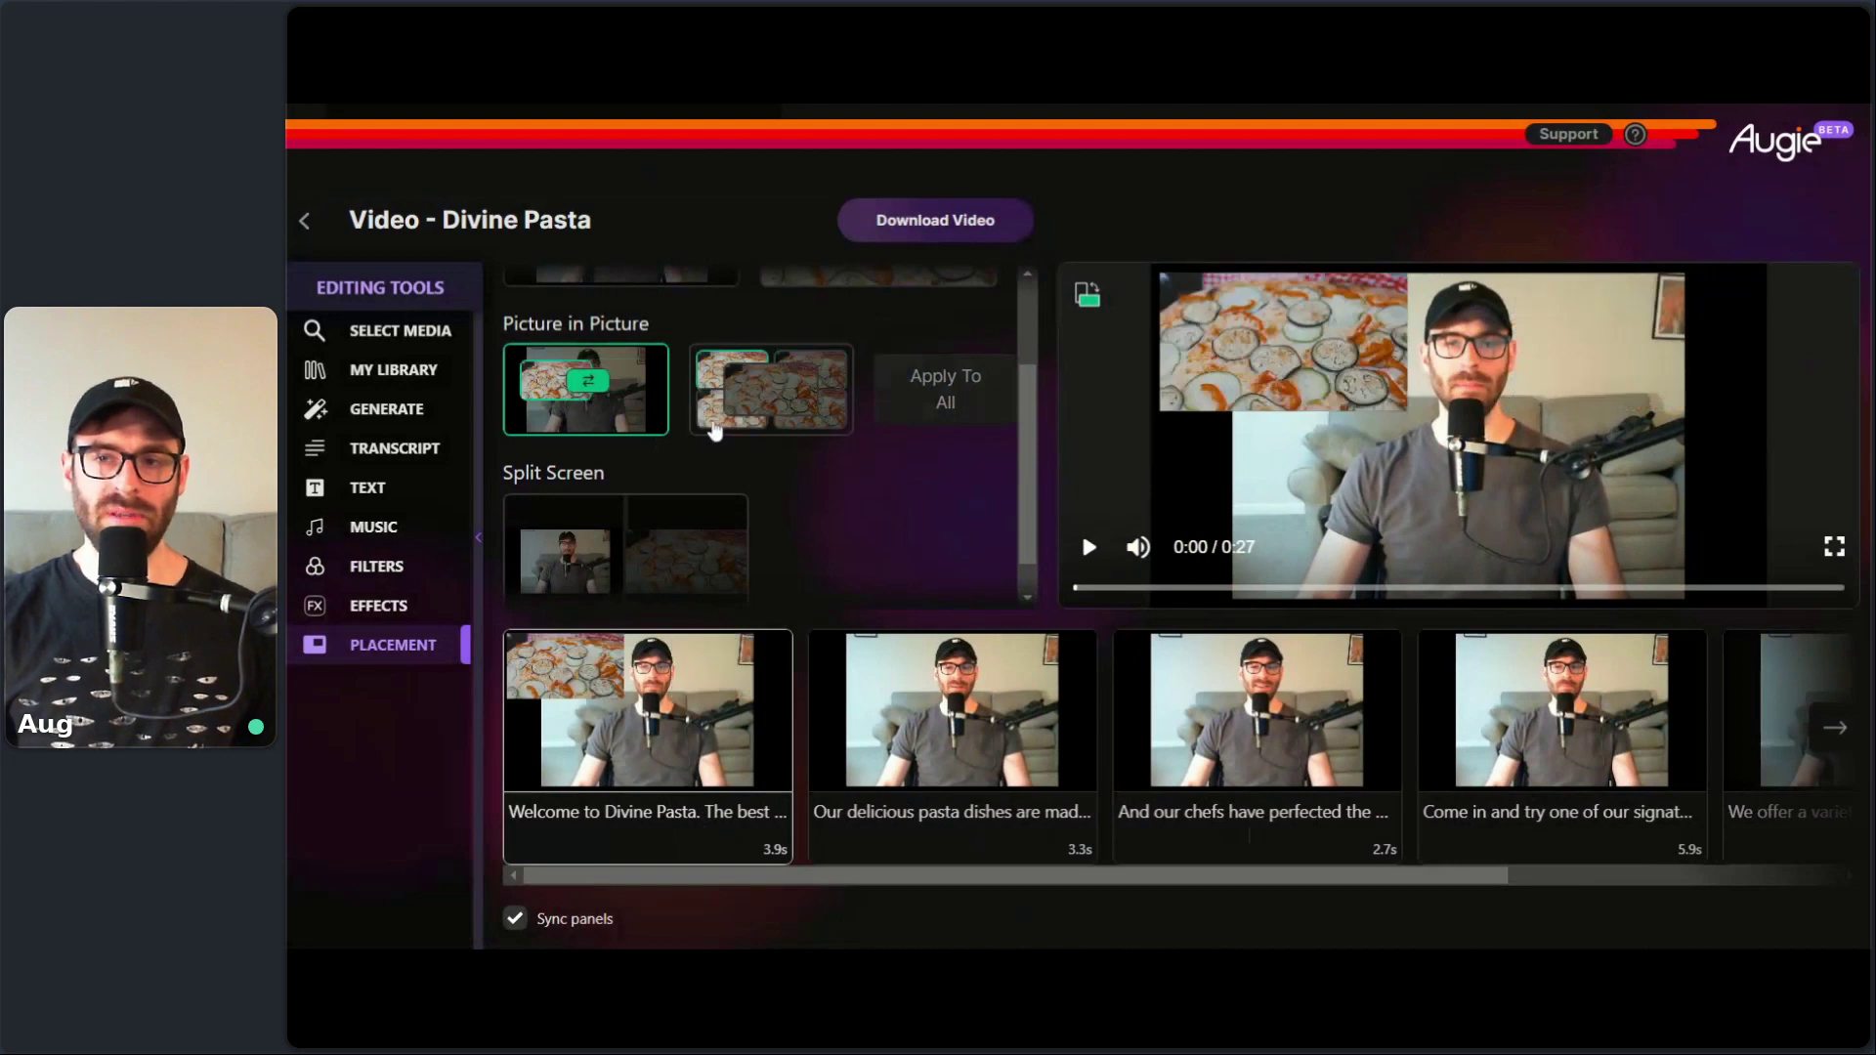
click(808, 408)
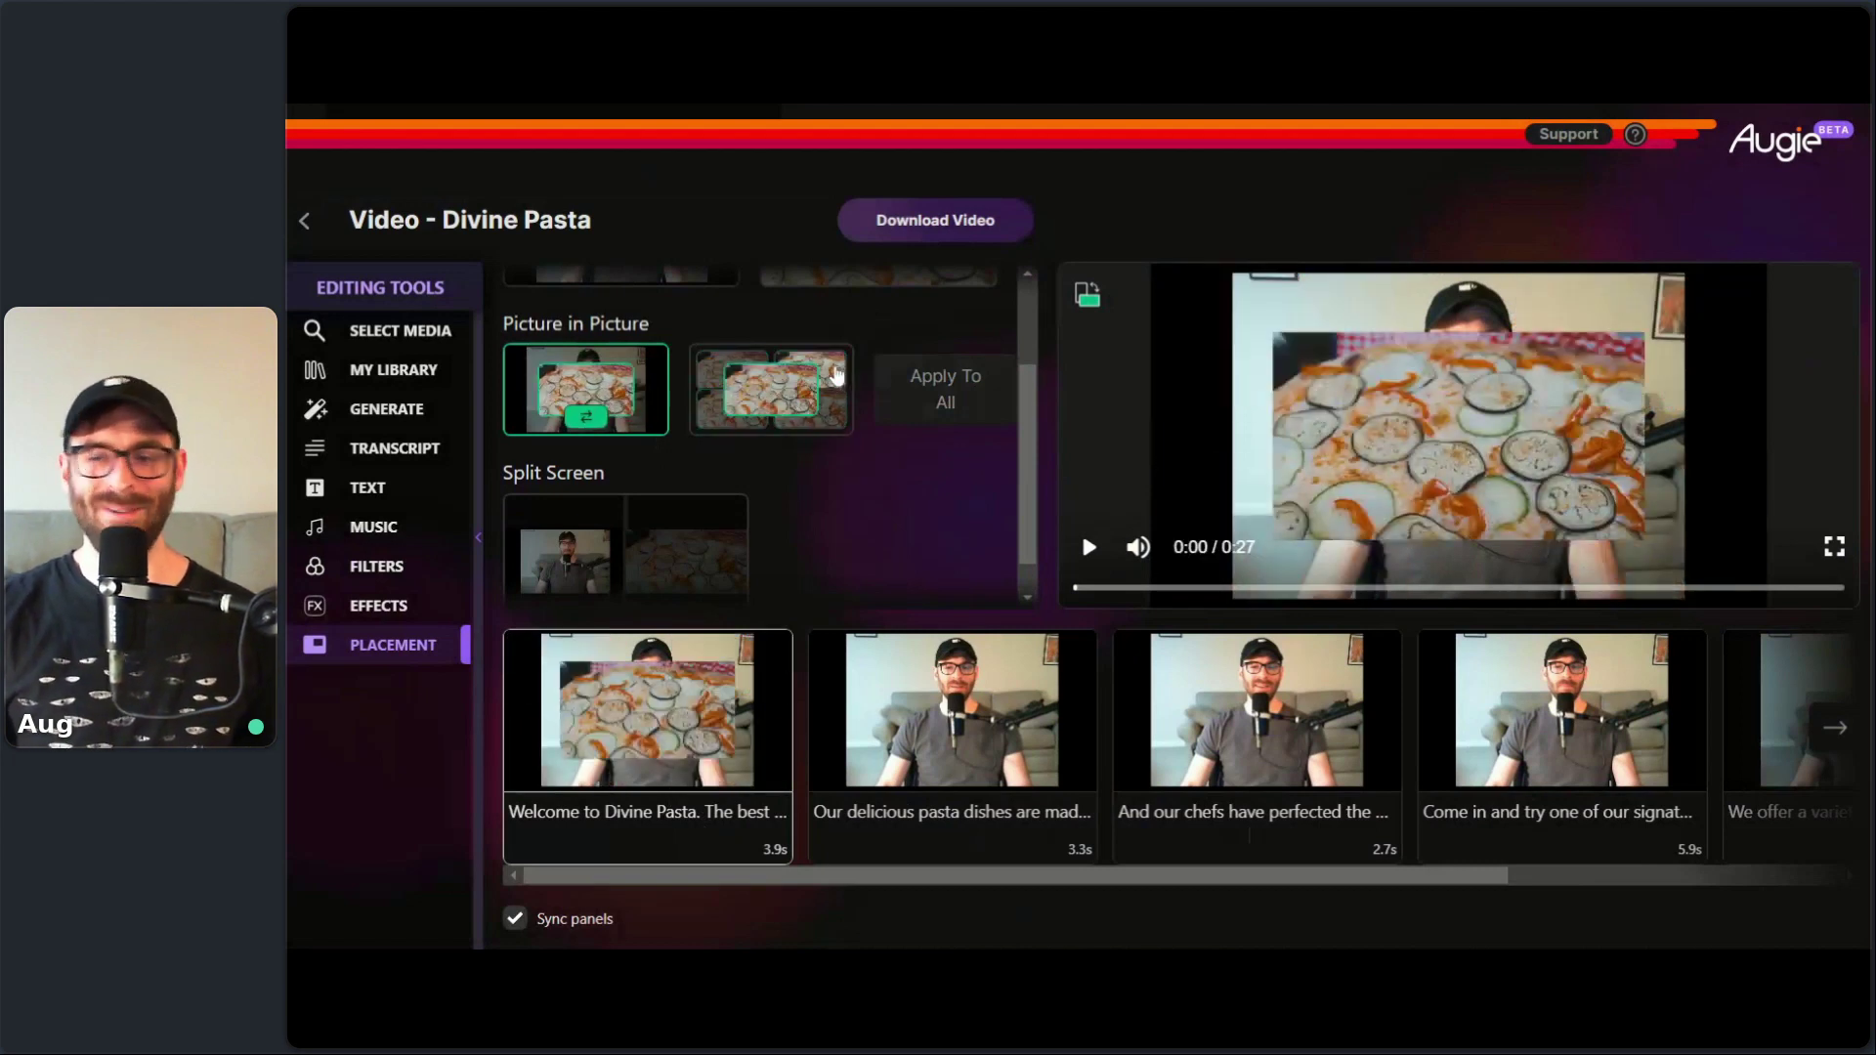
click(835, 373)
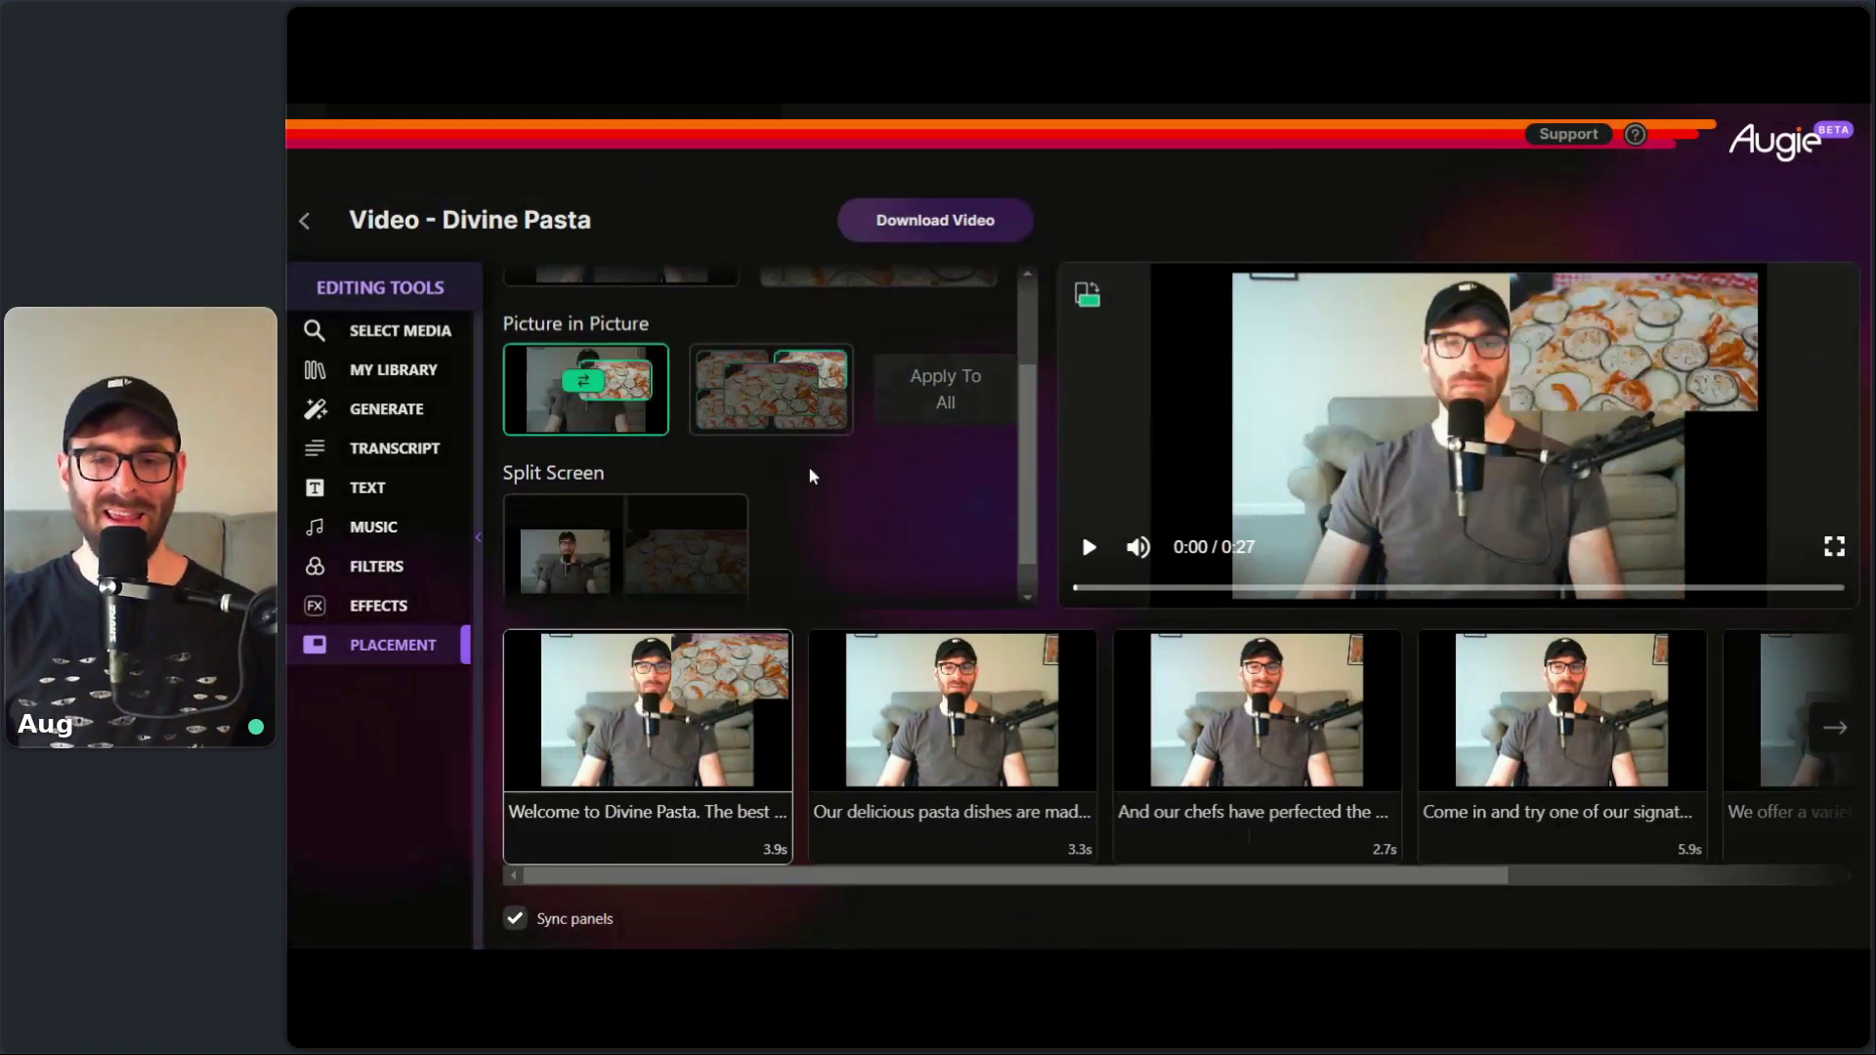
- Try the split screen layout on the first shot, swapping the presenter and food sides and swapping them back
scroll(807, 465, down, 1)
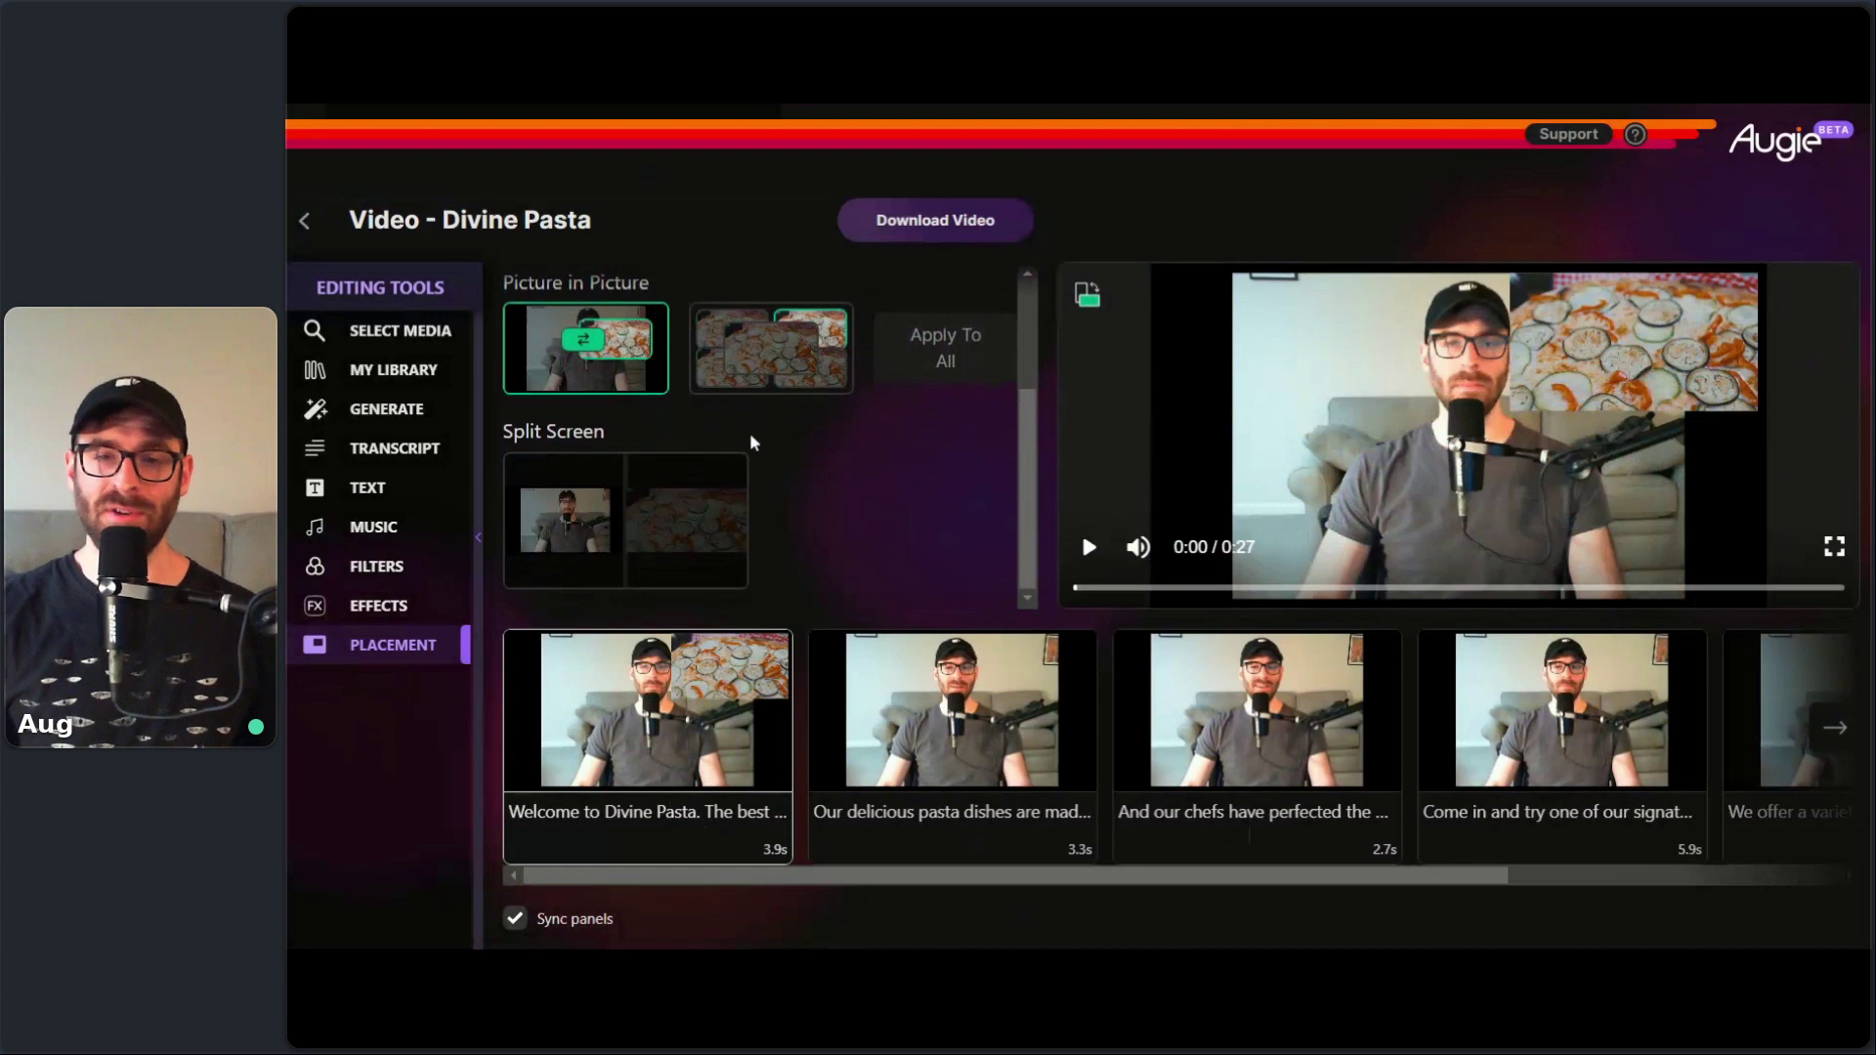
click(580, 517)
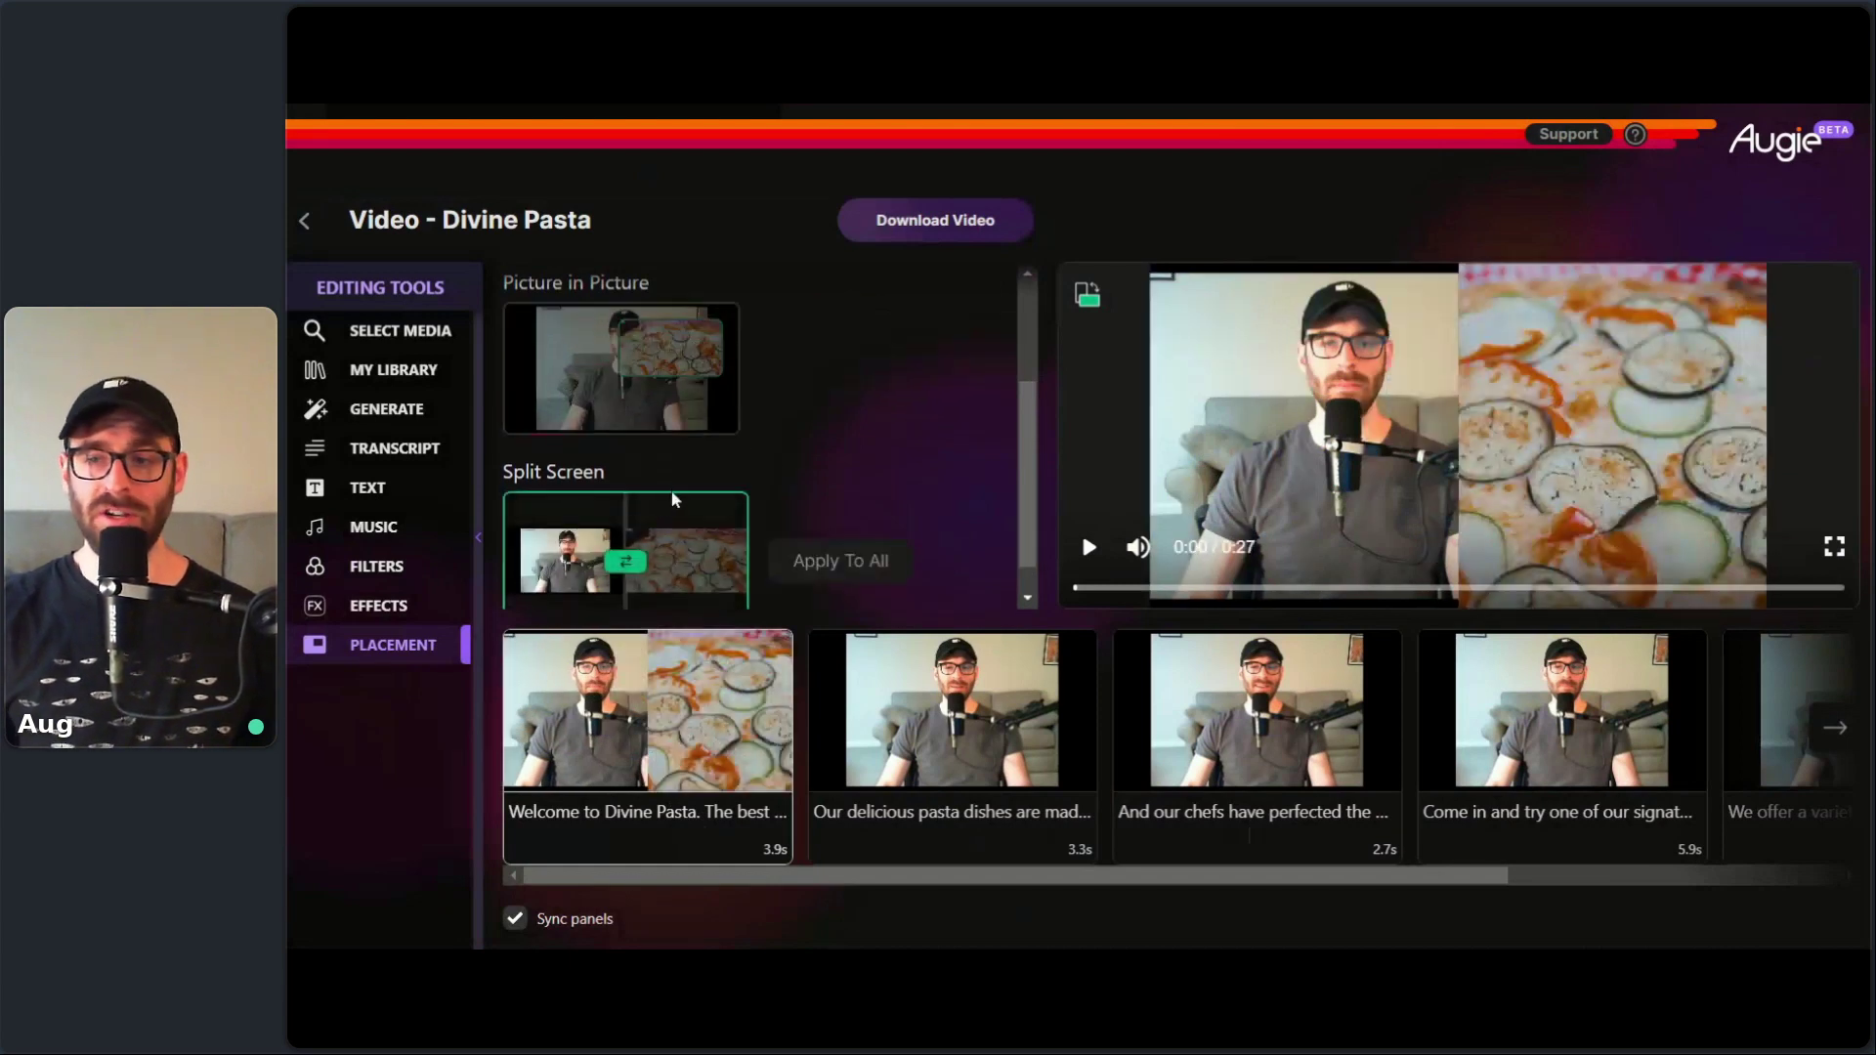
scroll(772, 518, down, 1)
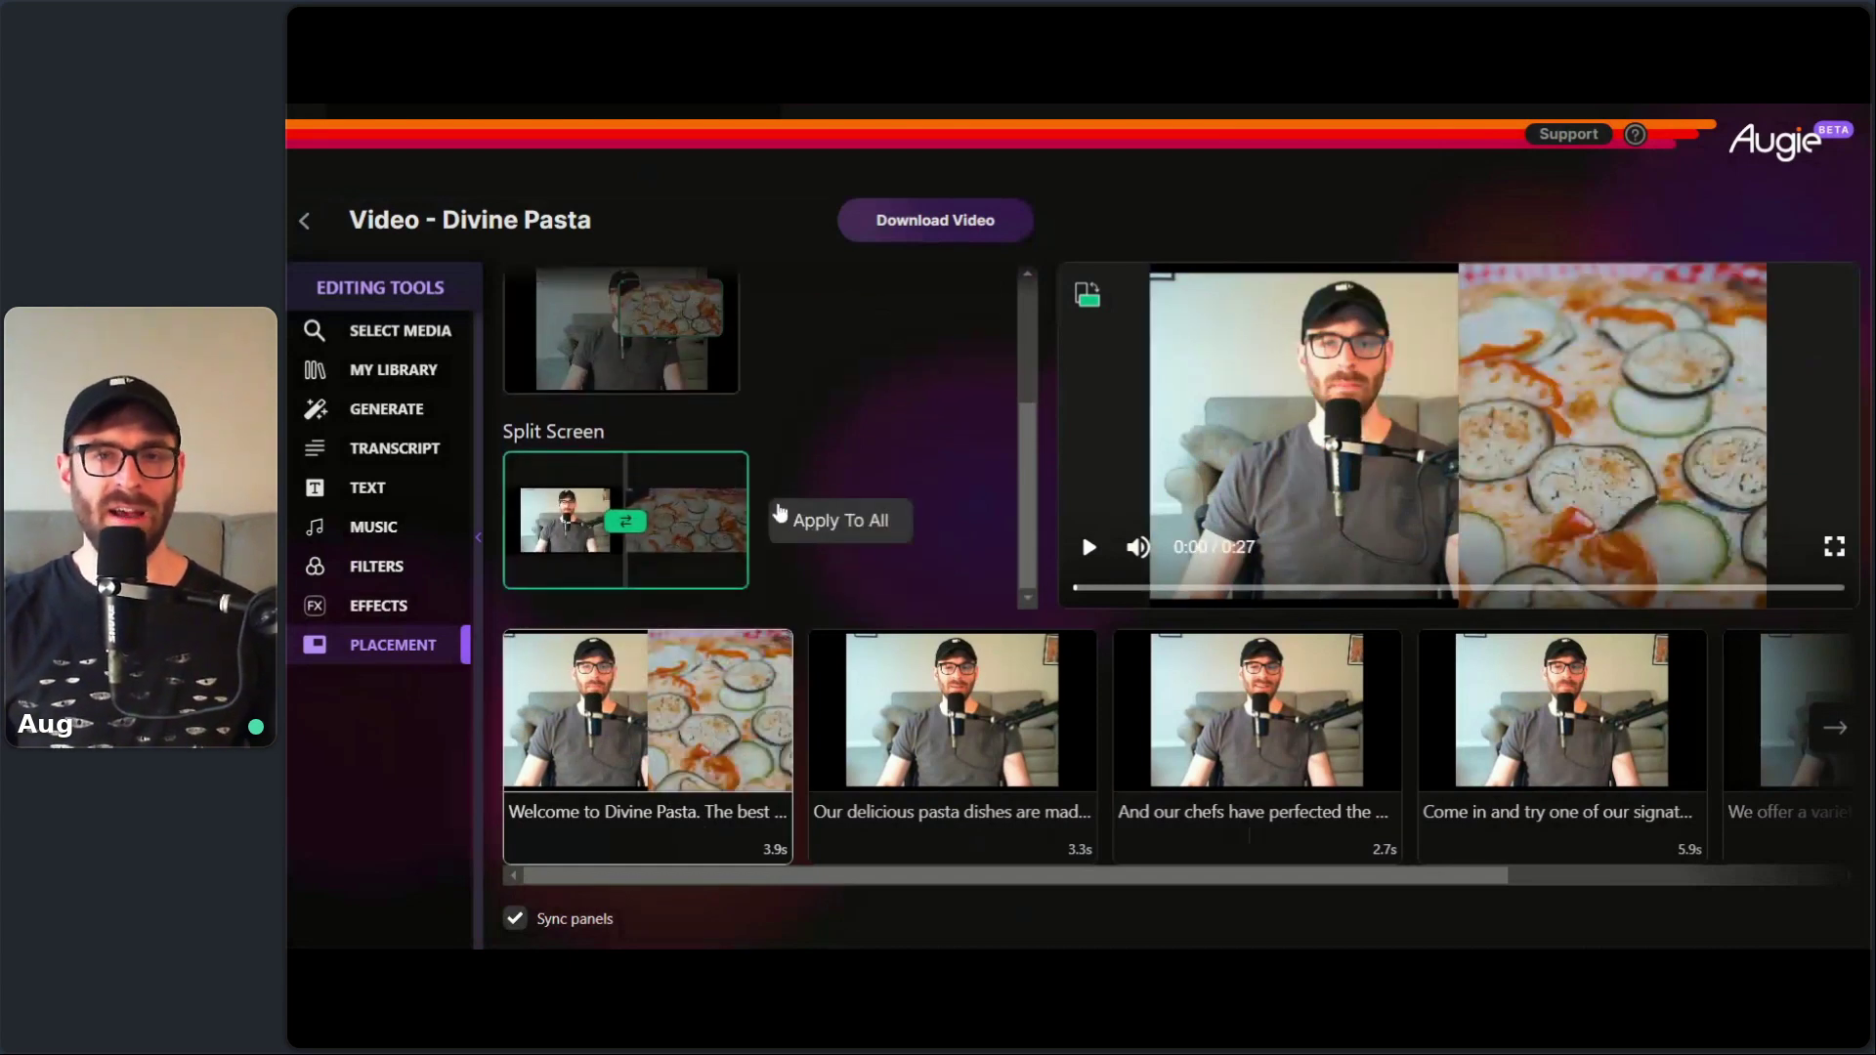
click(624, 526)
click(624, 526)
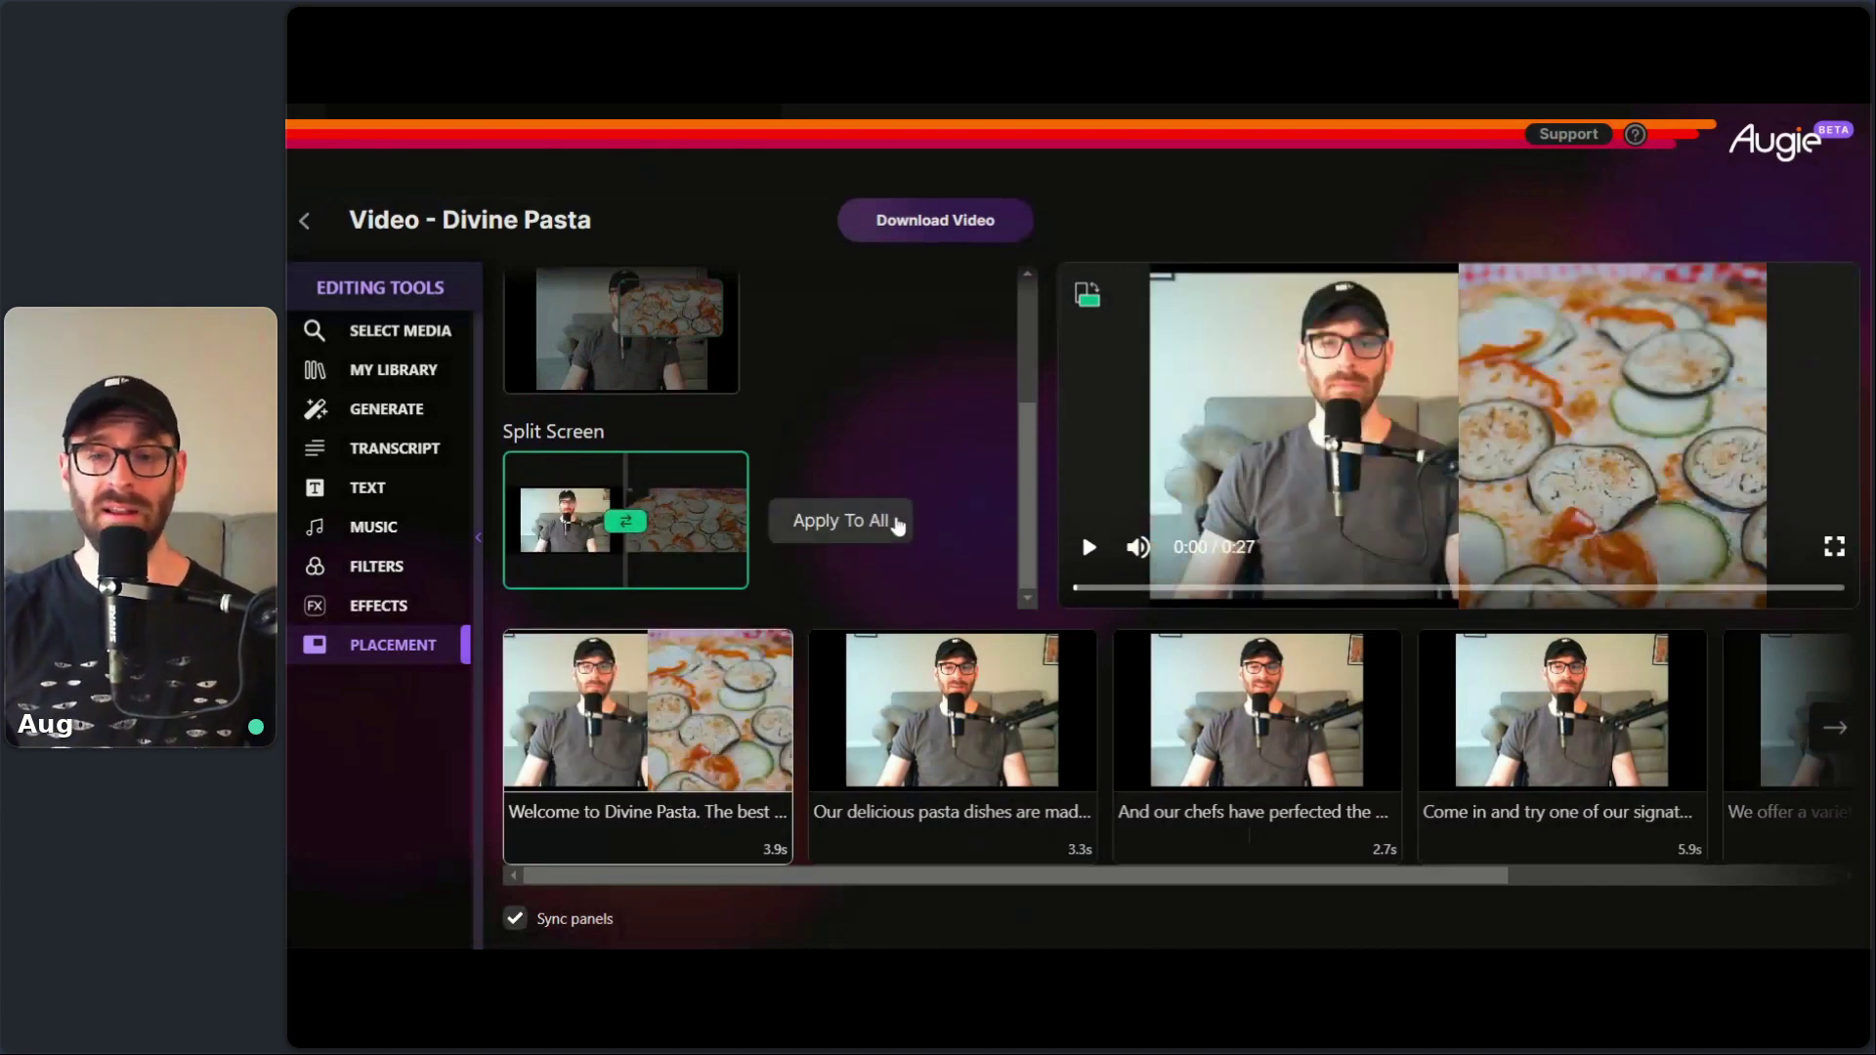
scroll(1031, 428, up, 4)
scroll(1031, 428, up, 1)
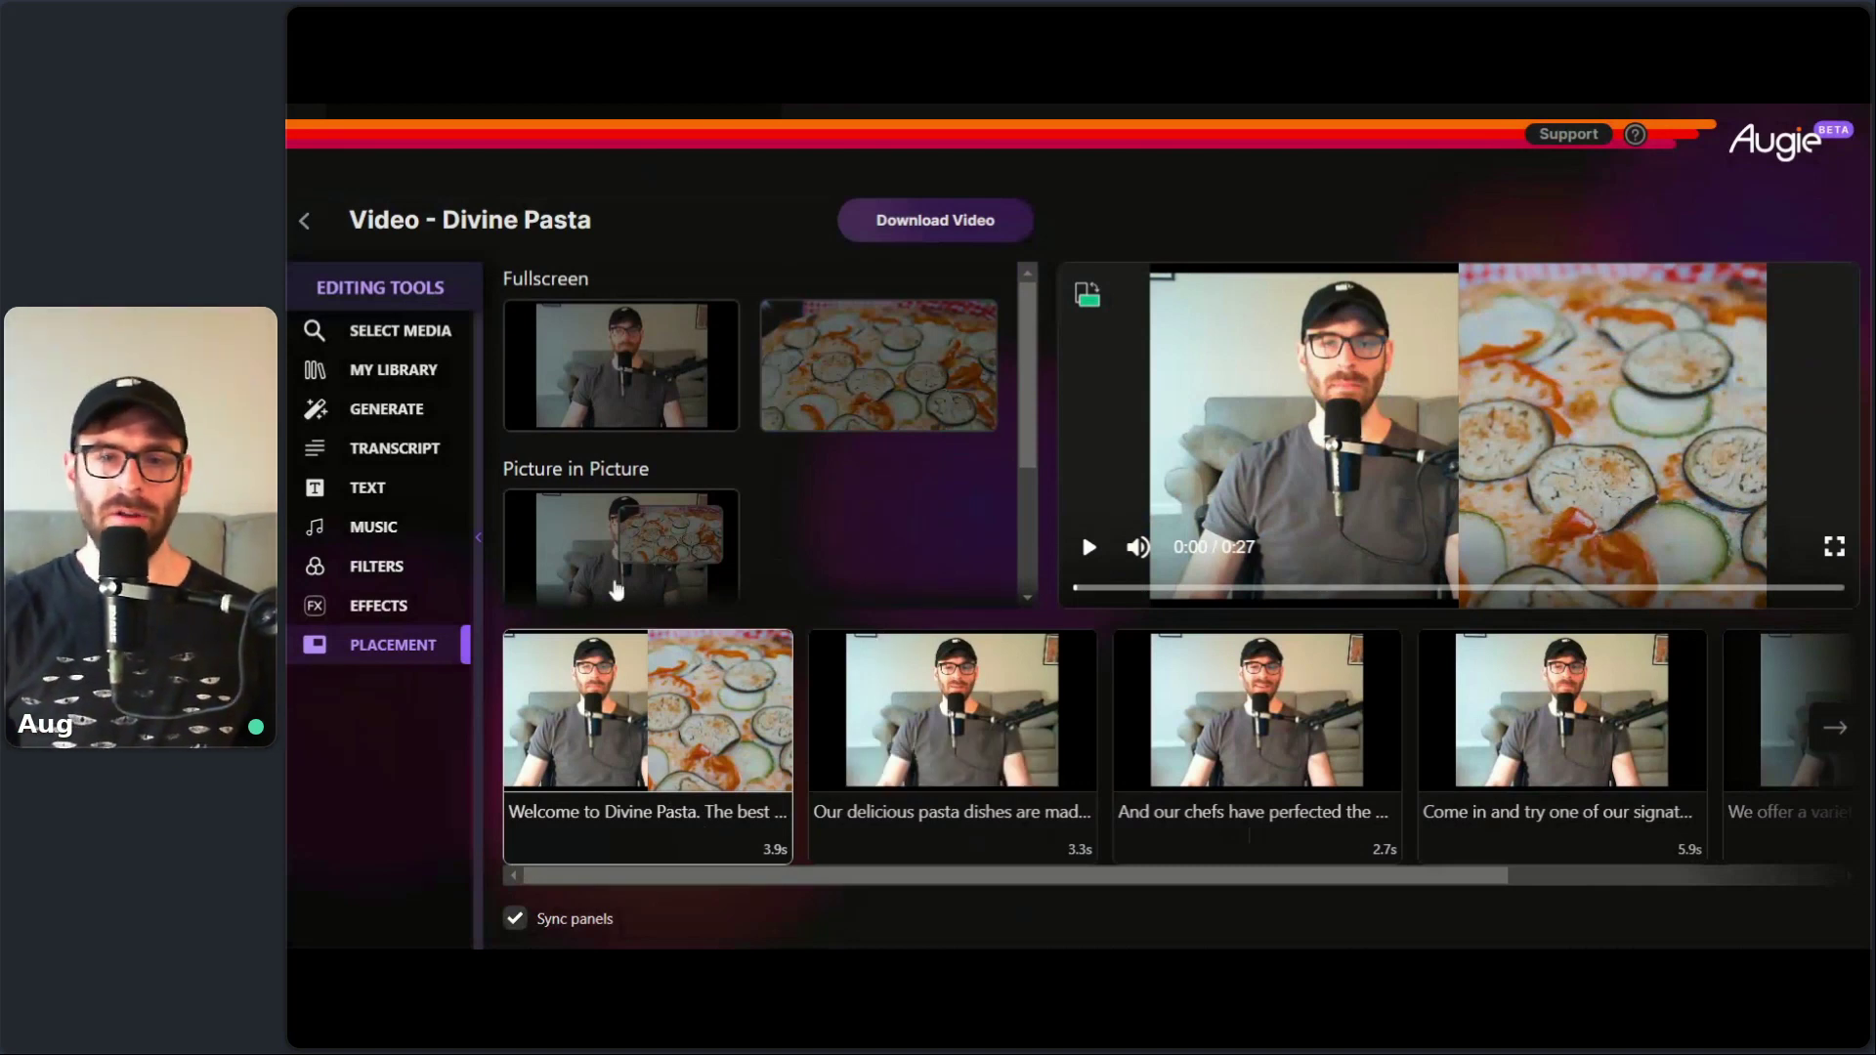
- Examine how the transcript sentences match the storyboard shots, going through several of them and returning to the first shot
click(411, 452)
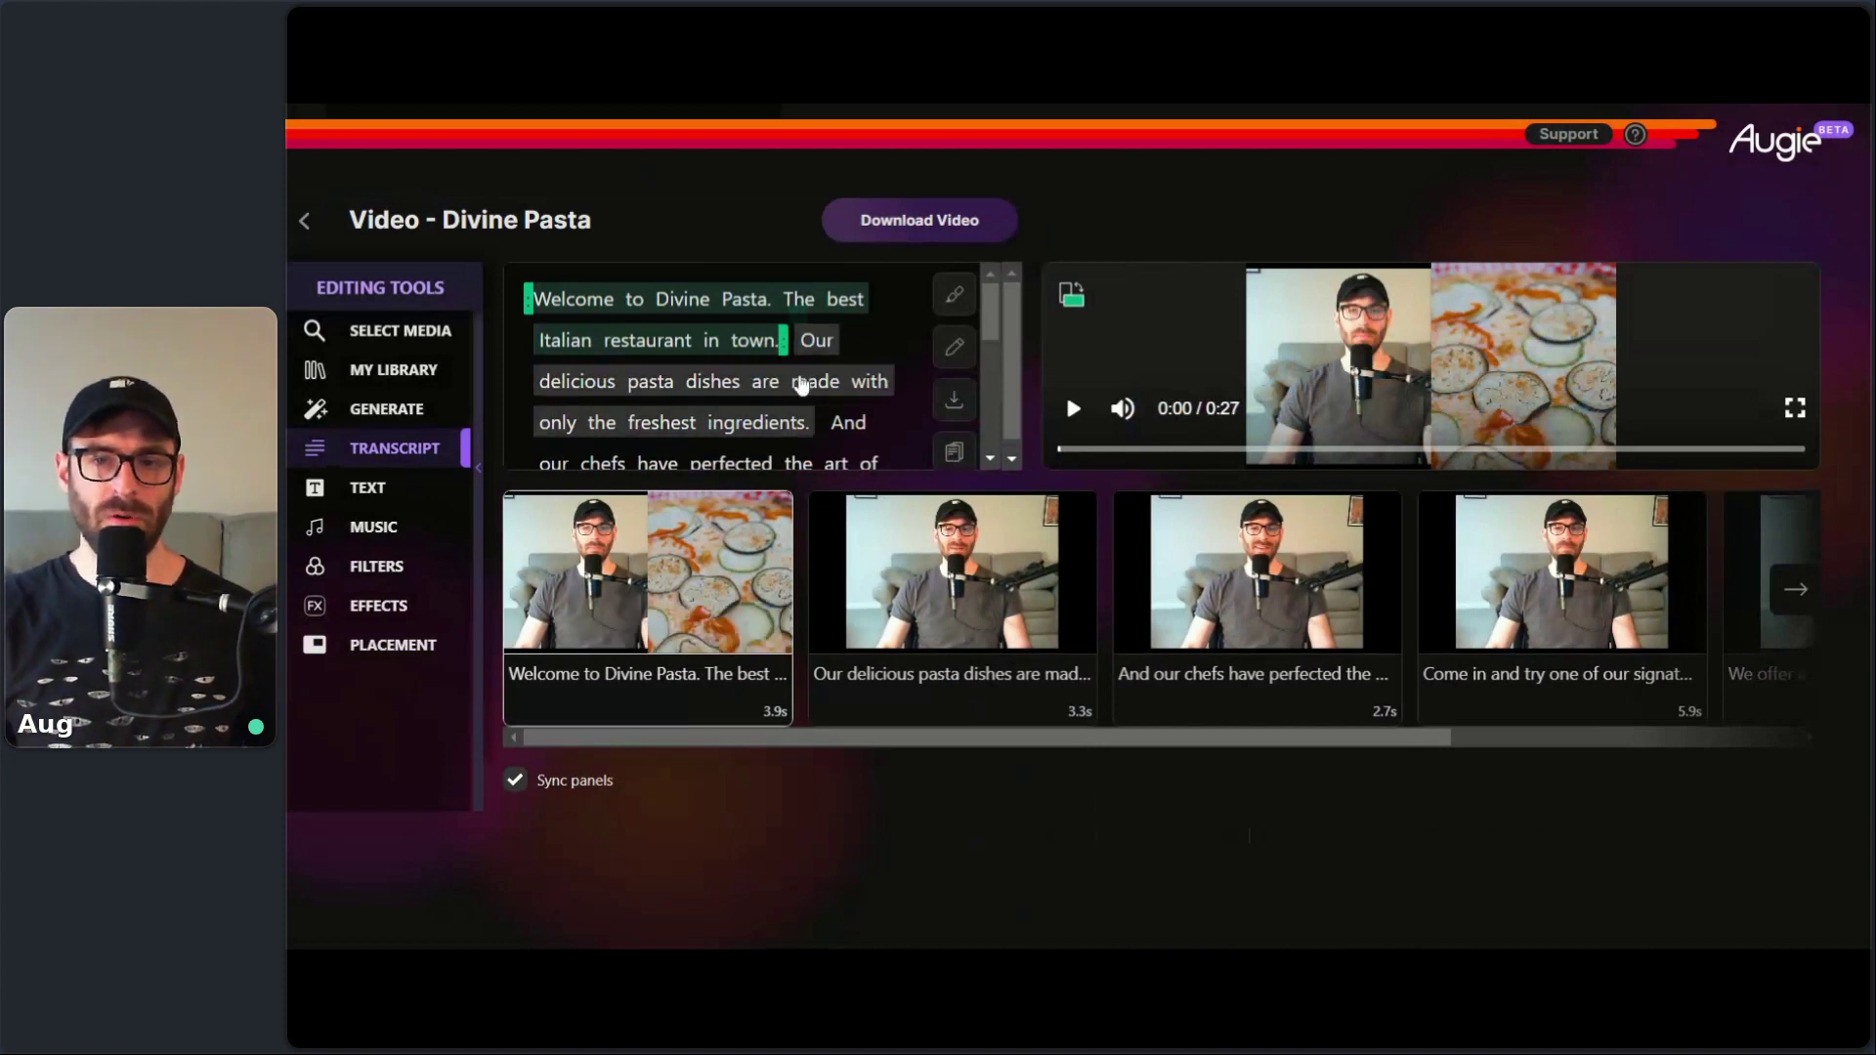
click(799, 389)
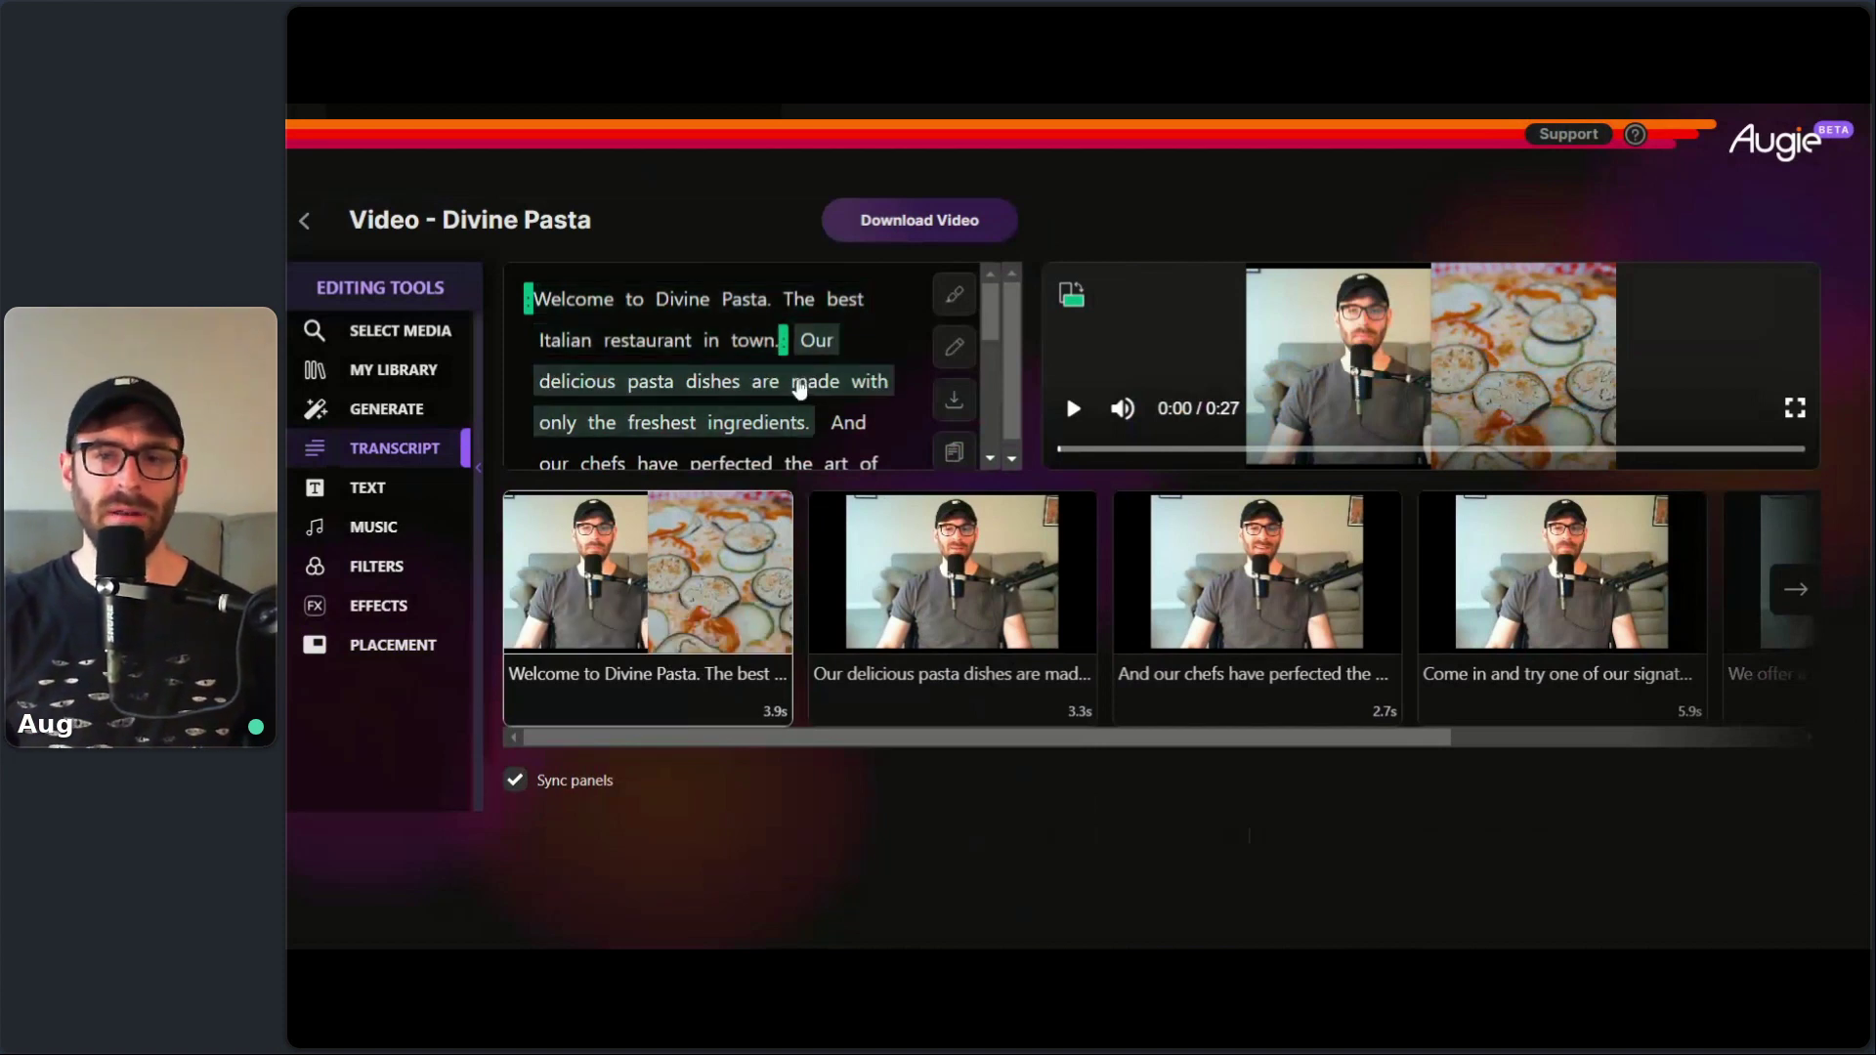
click(851, 422)
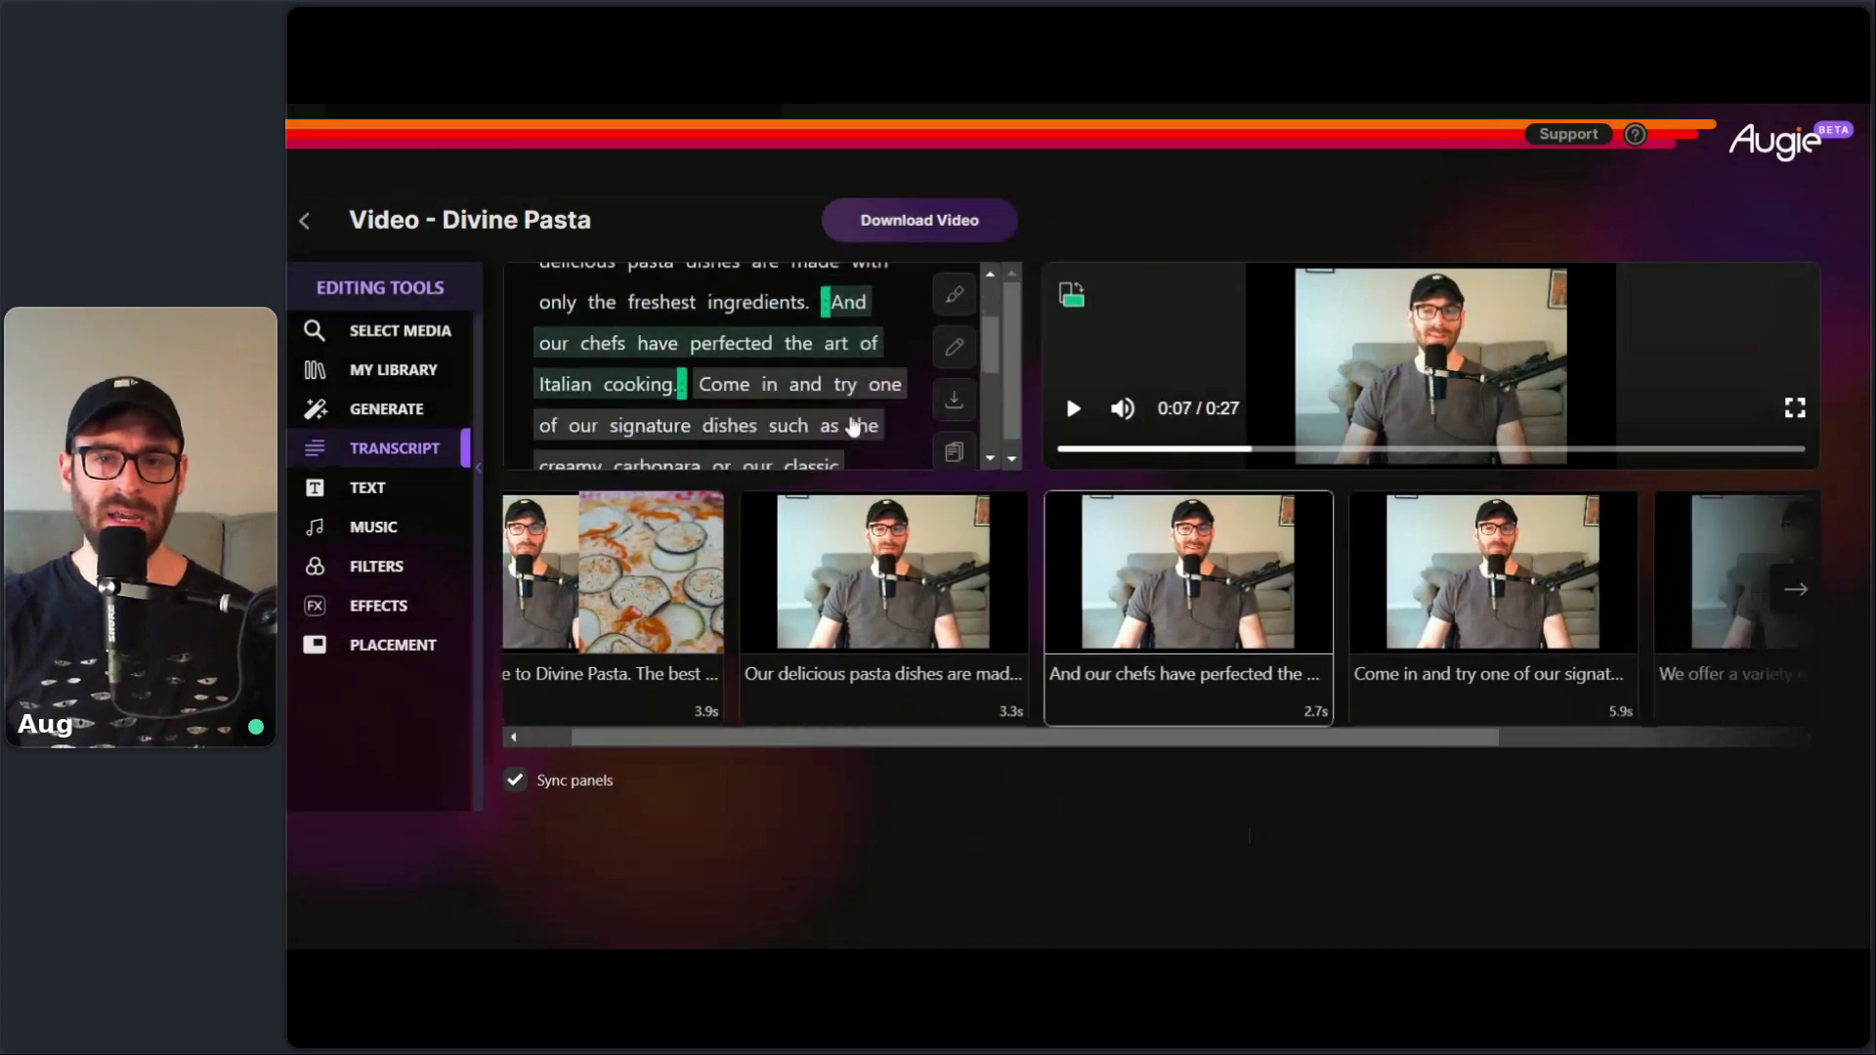
click(758, 387)
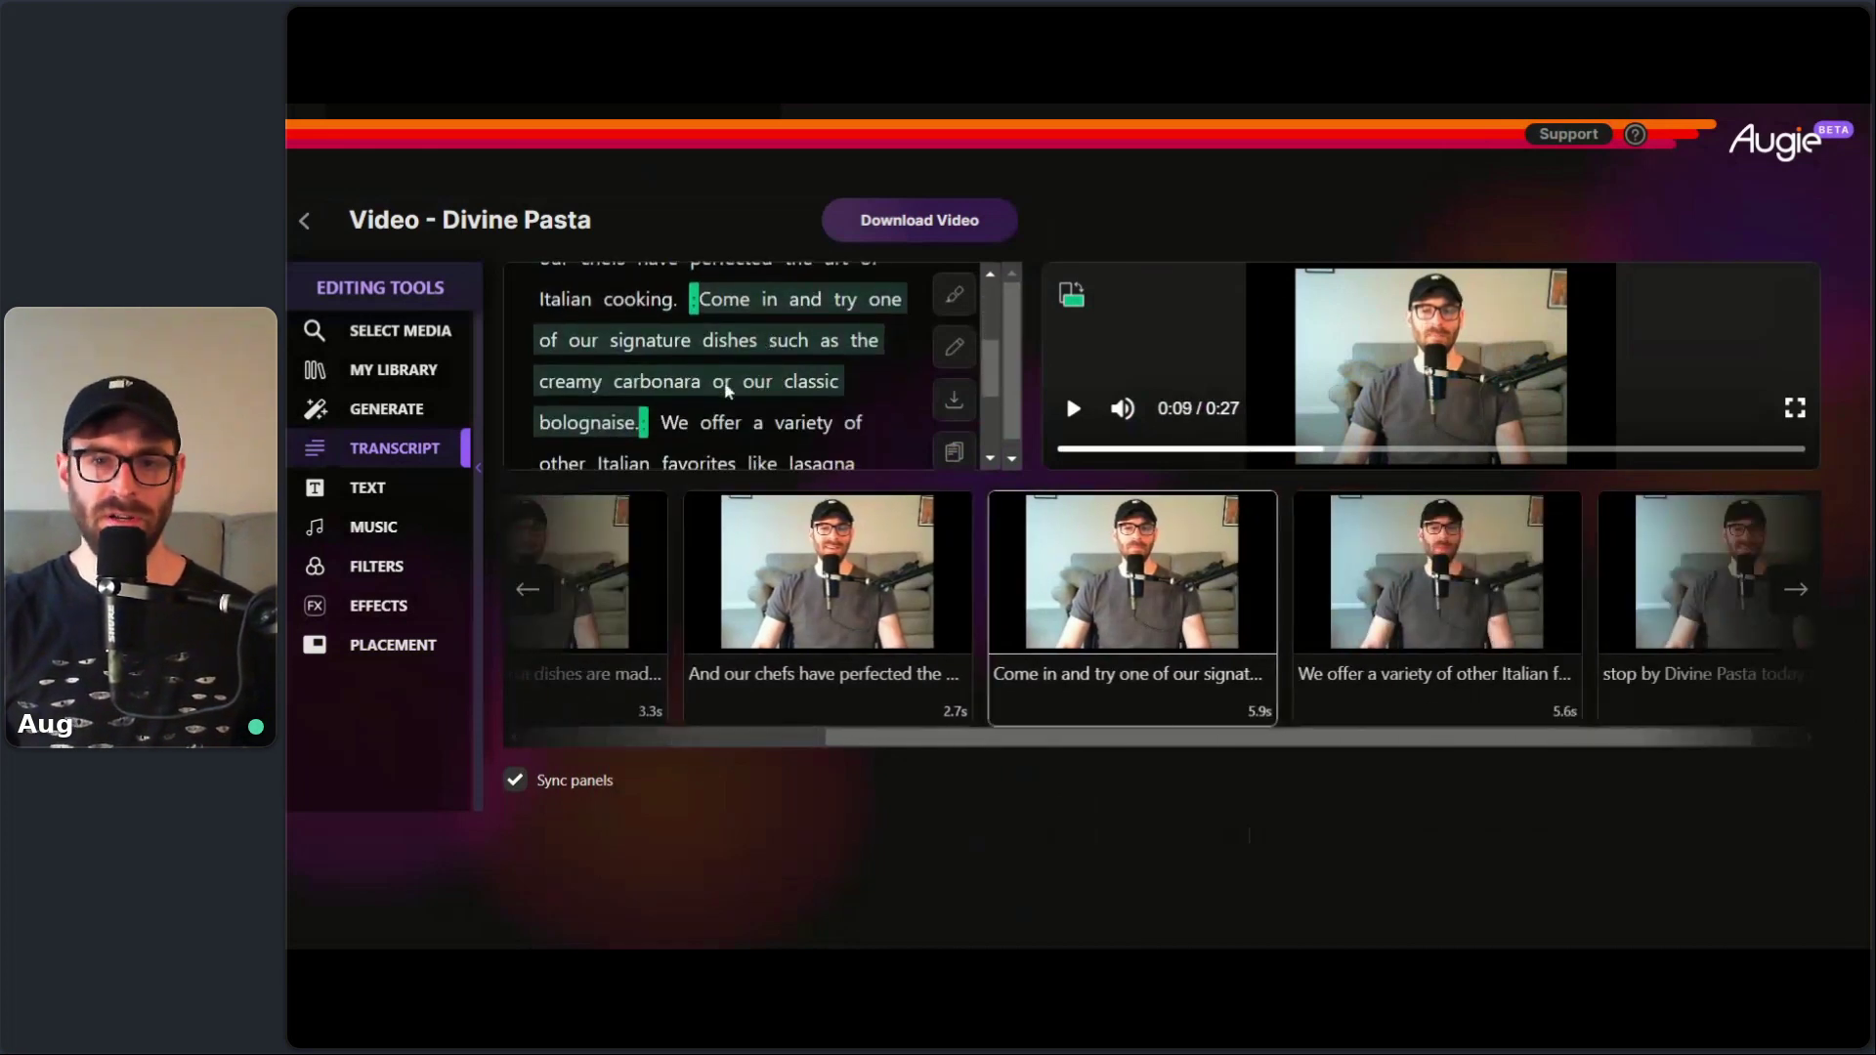
click(706, 438)
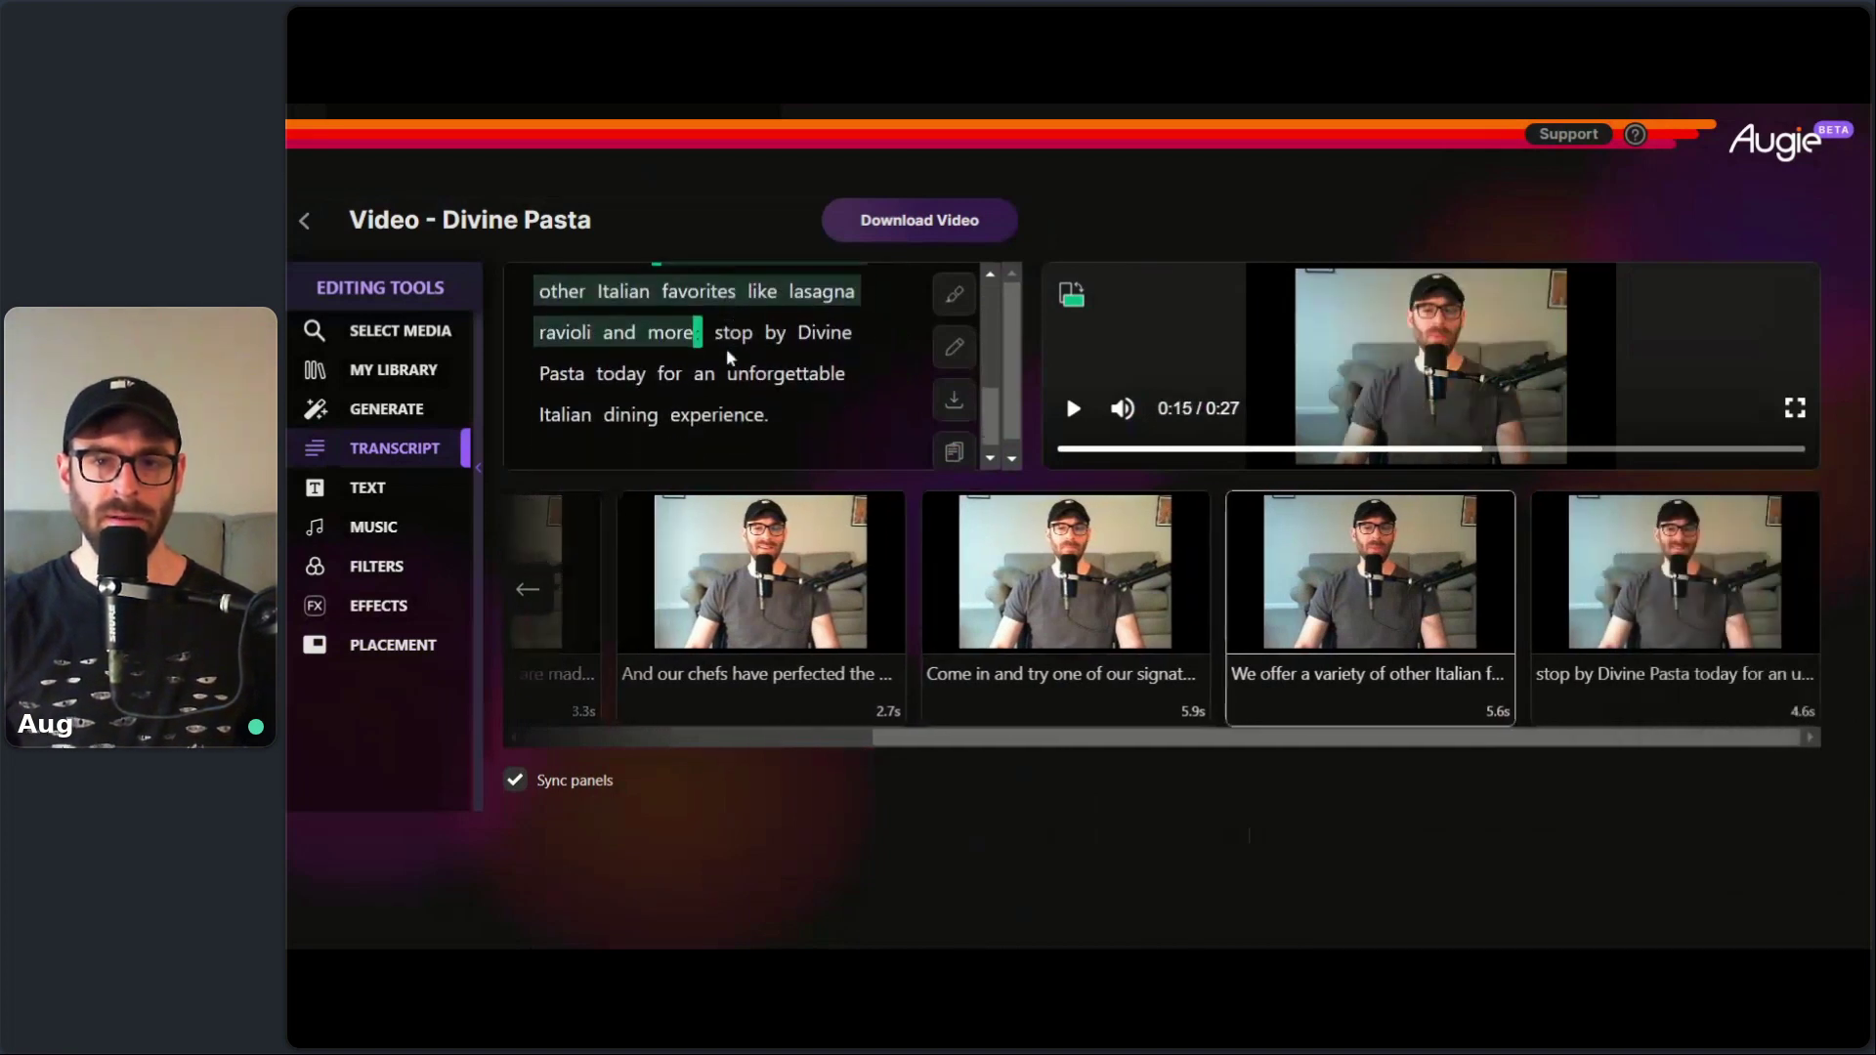
scroll(1006, 332, up, 5)
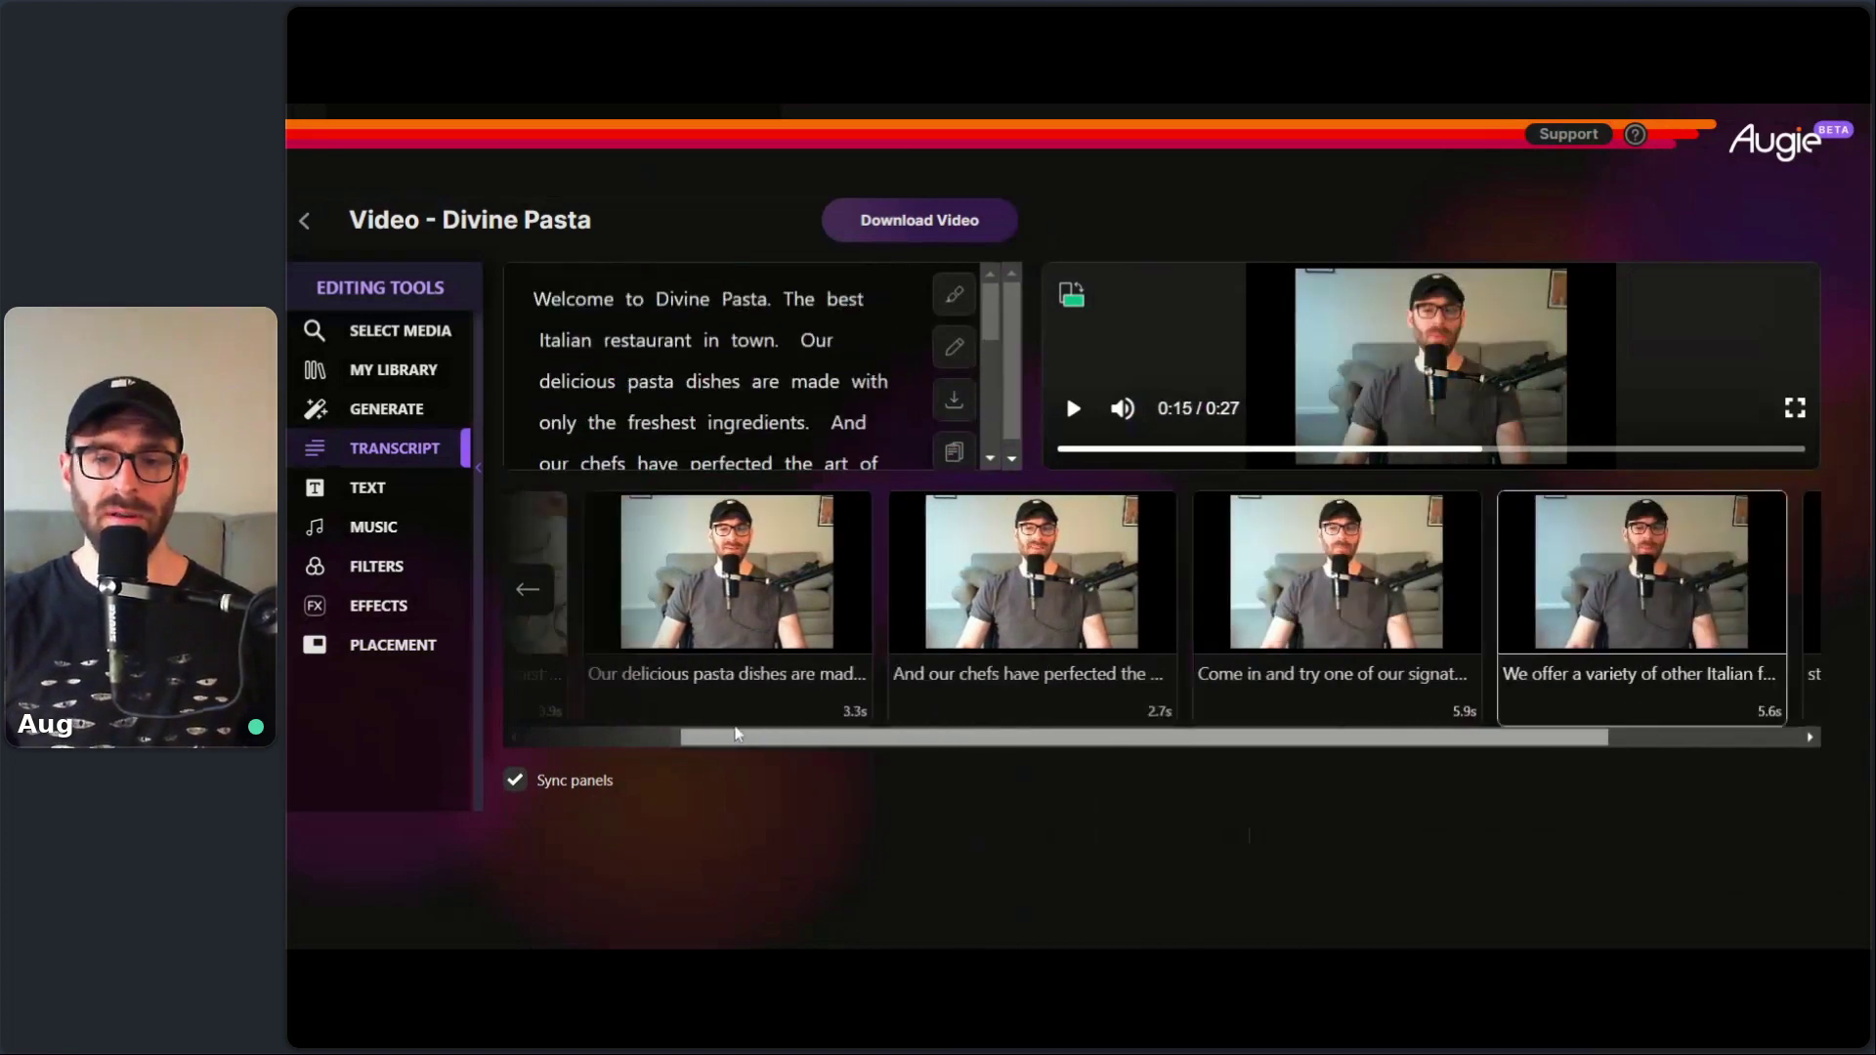
click(580, 702)
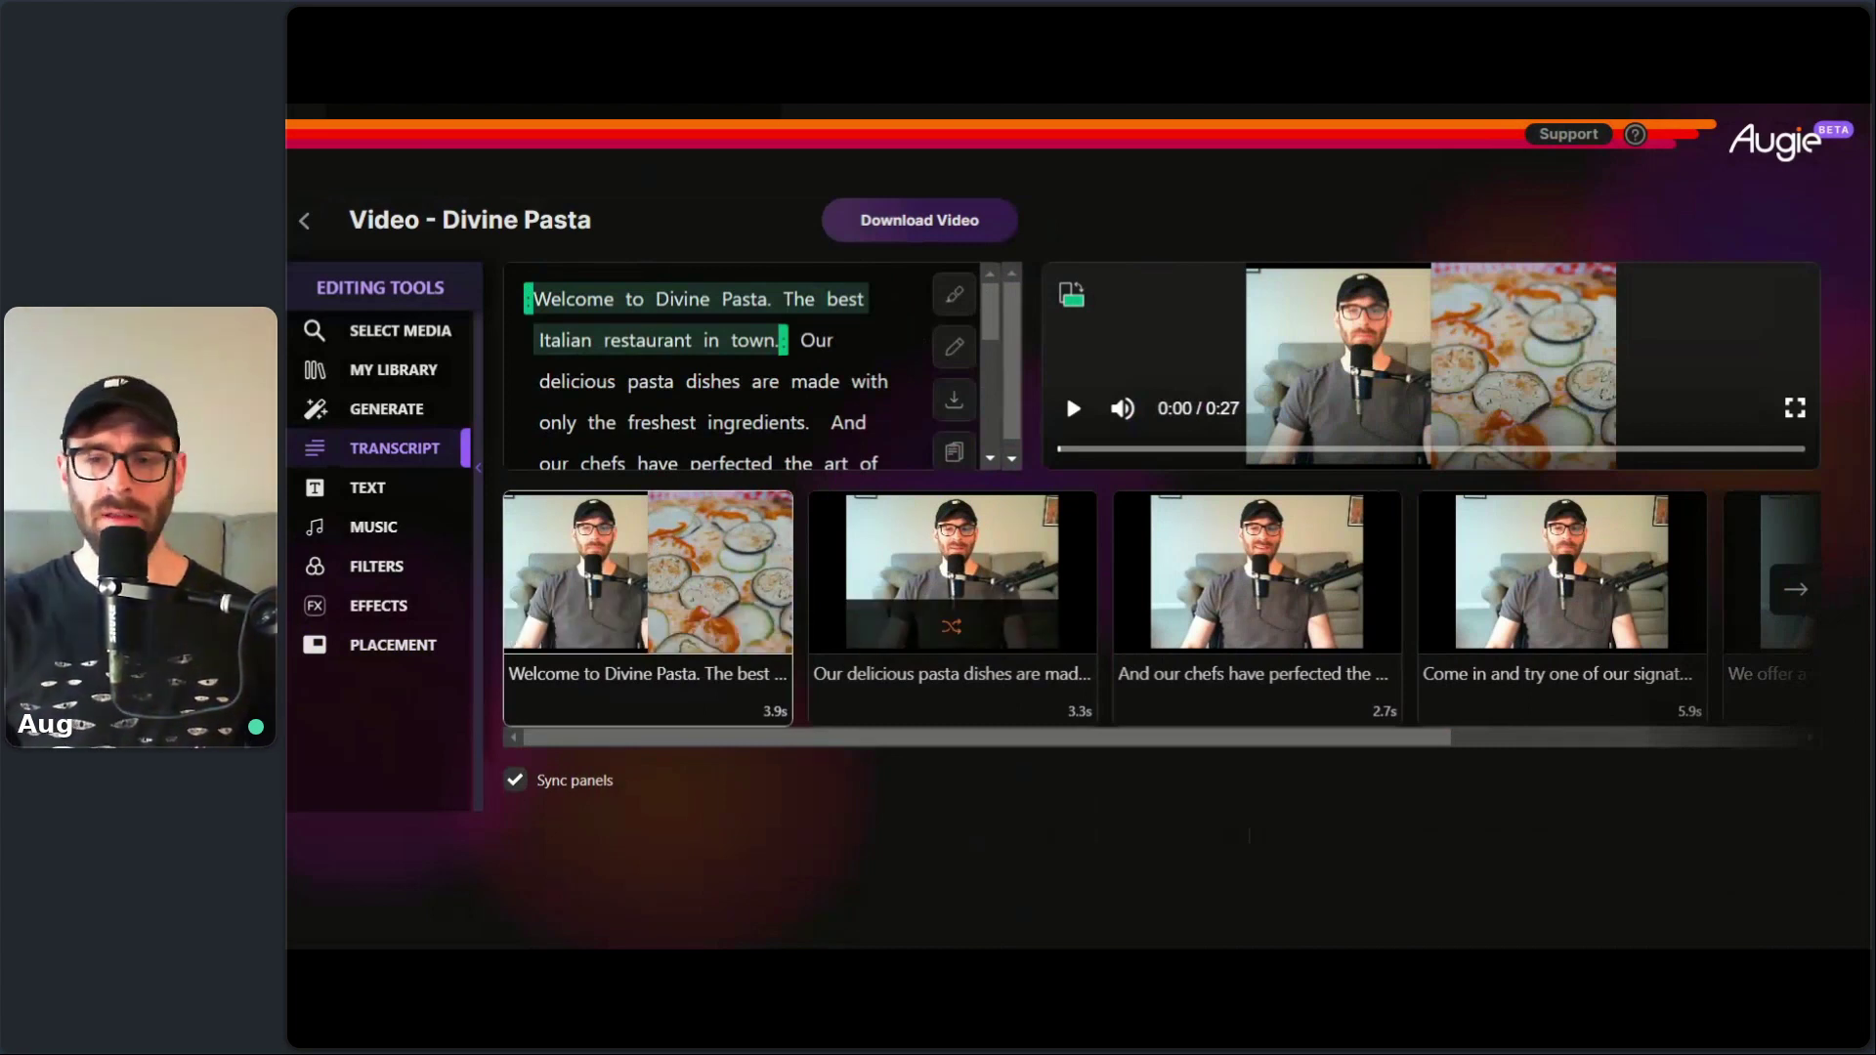
click(933, 700)
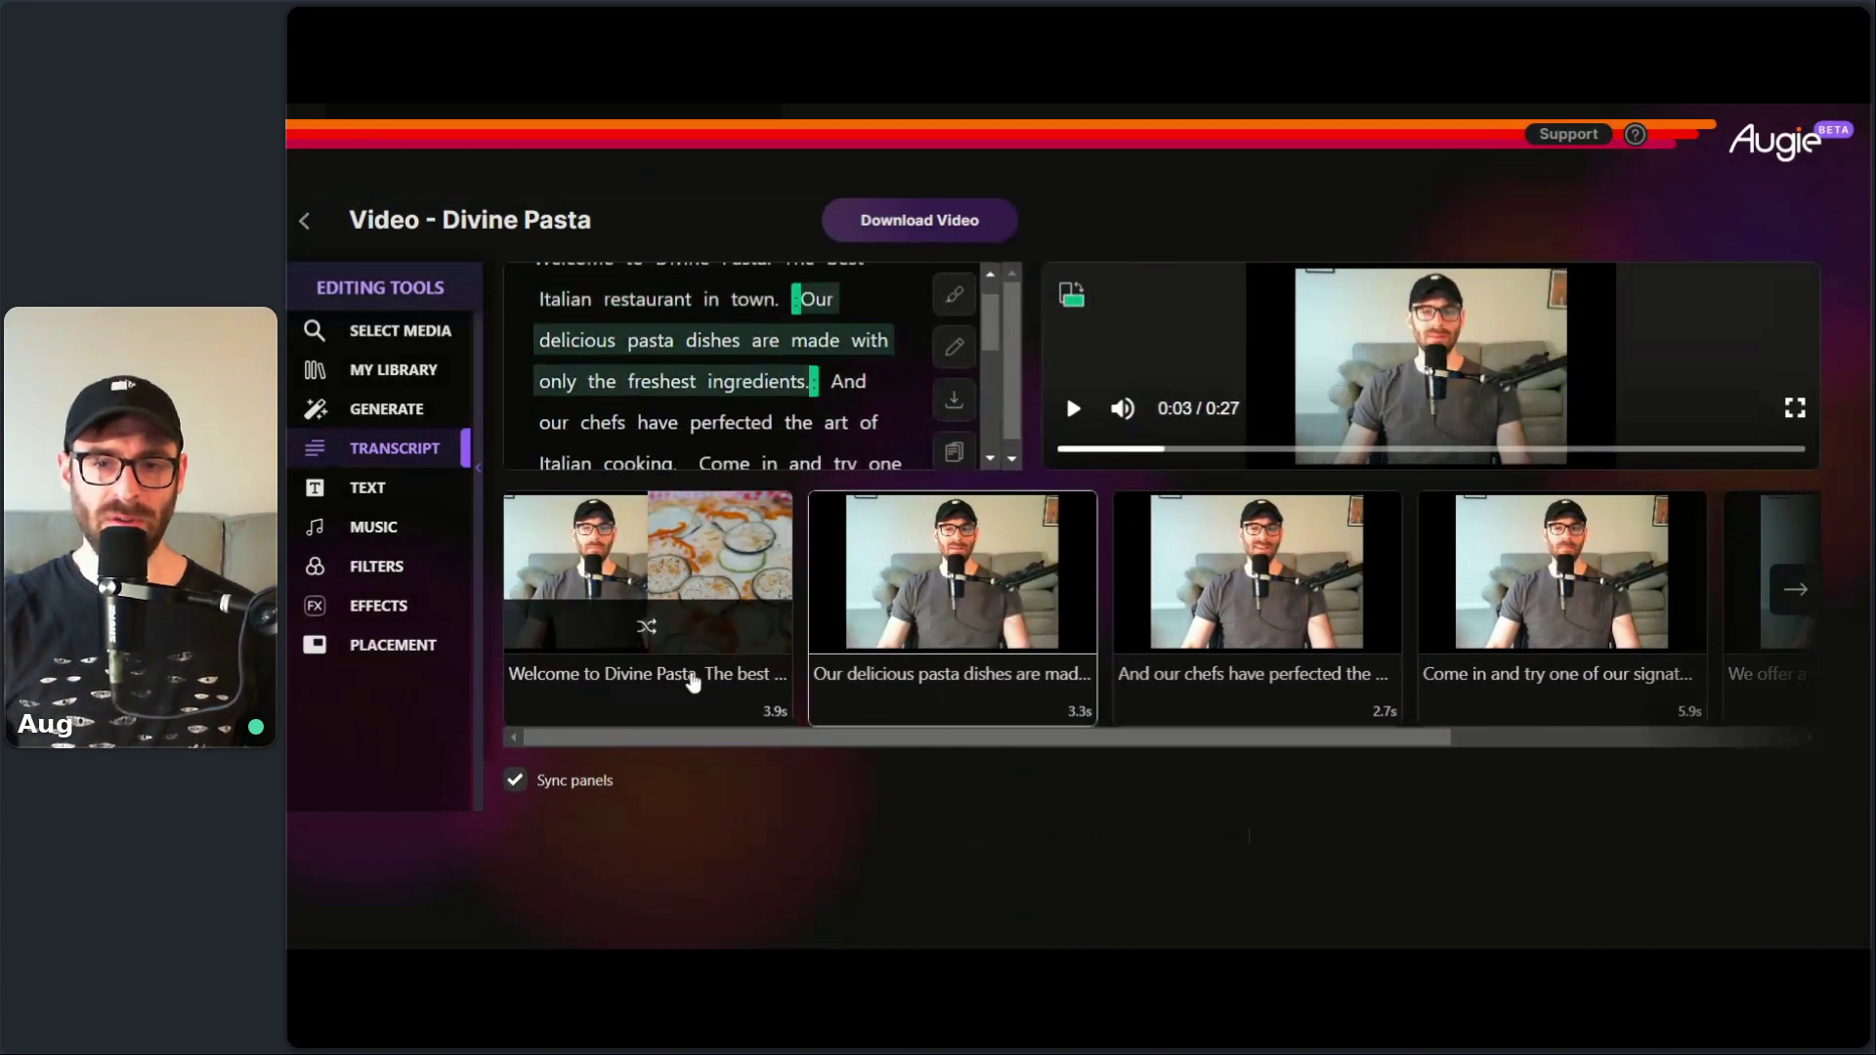
click(760, 705)
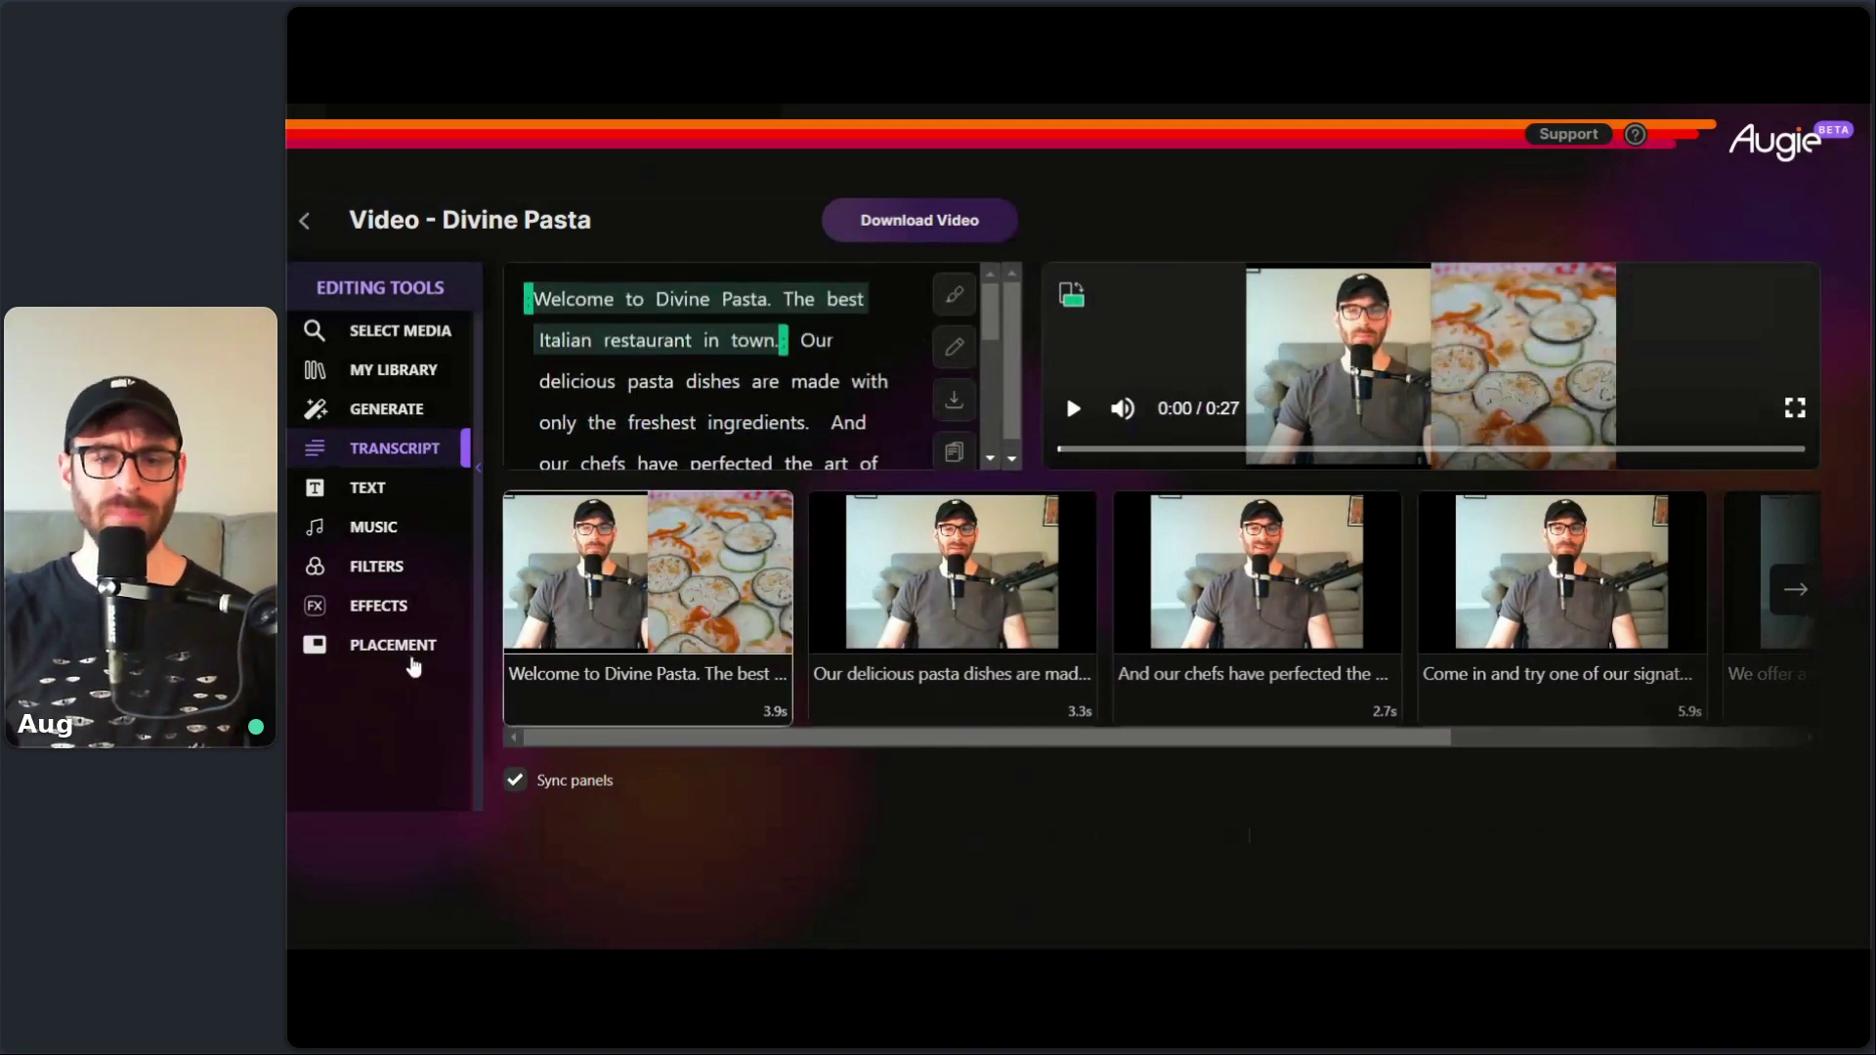
- Set the first shot to the fullscreen presenter video and the second shot to the fullscreen pasta media
click(418, 648)
click(606, 391)
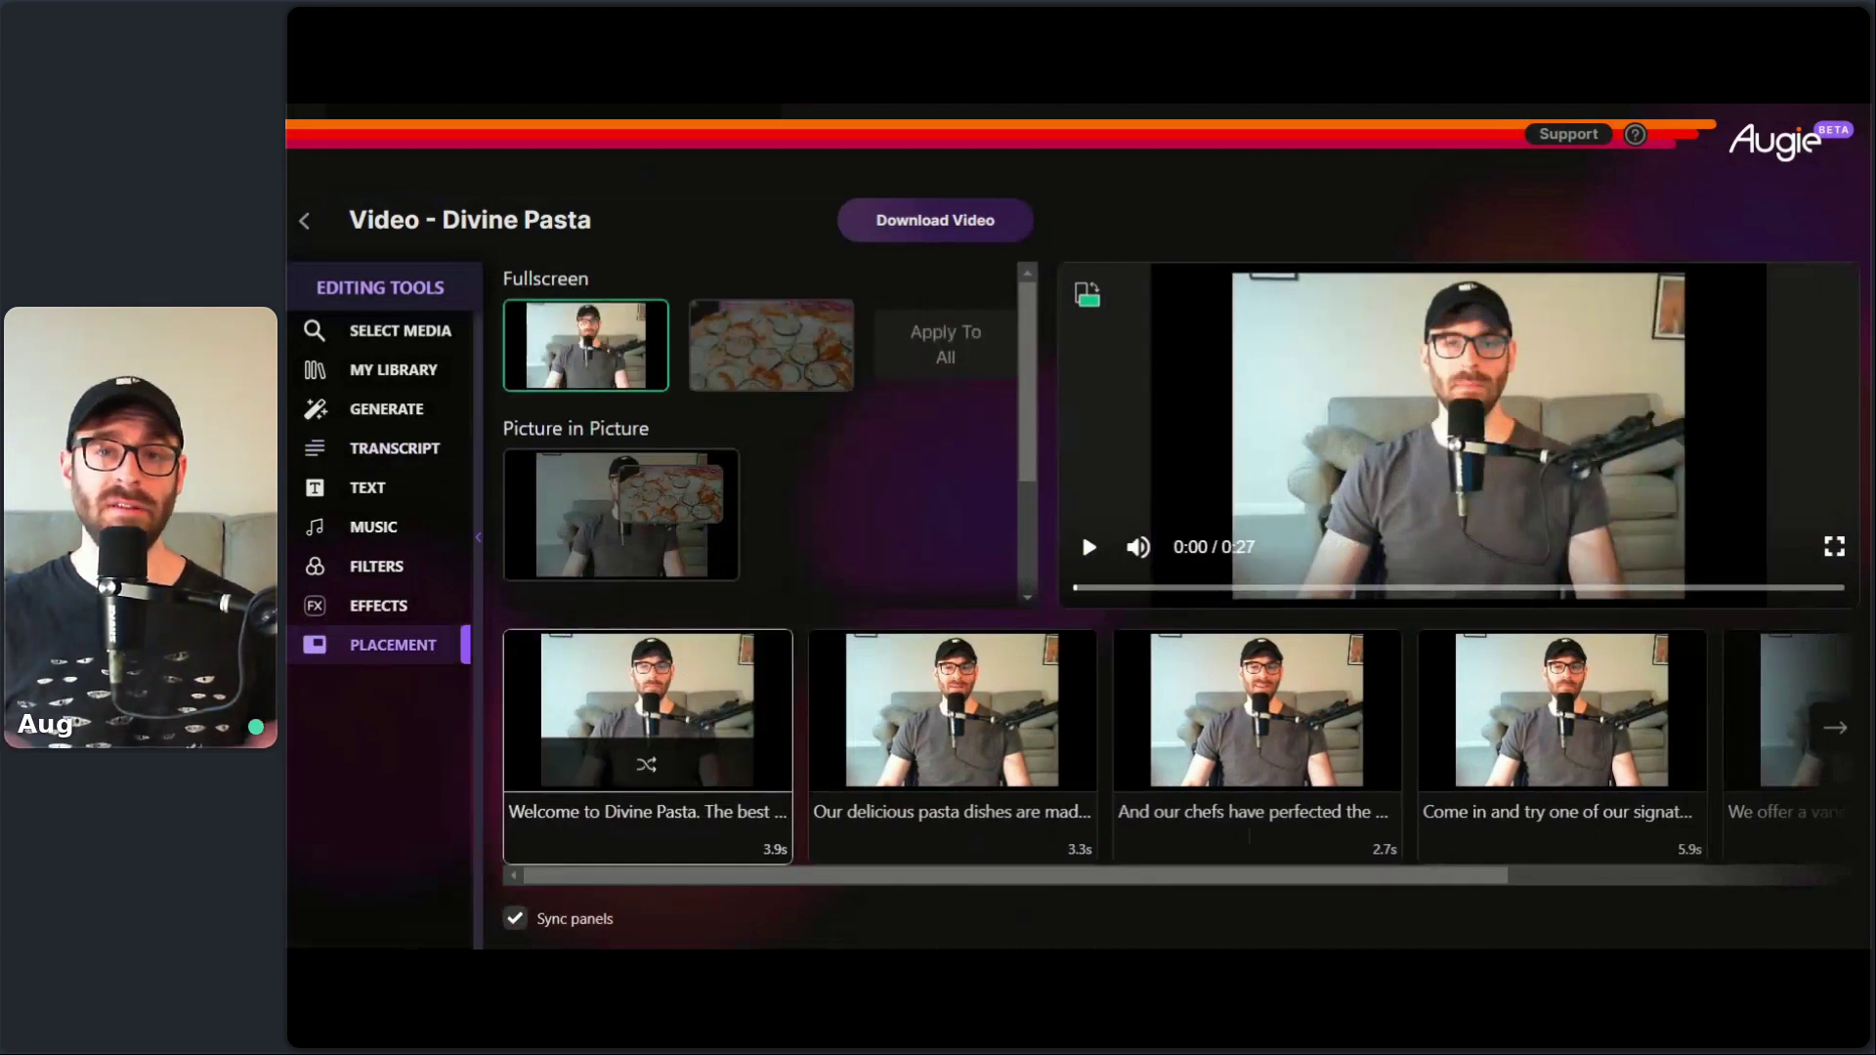
click(895, 821)
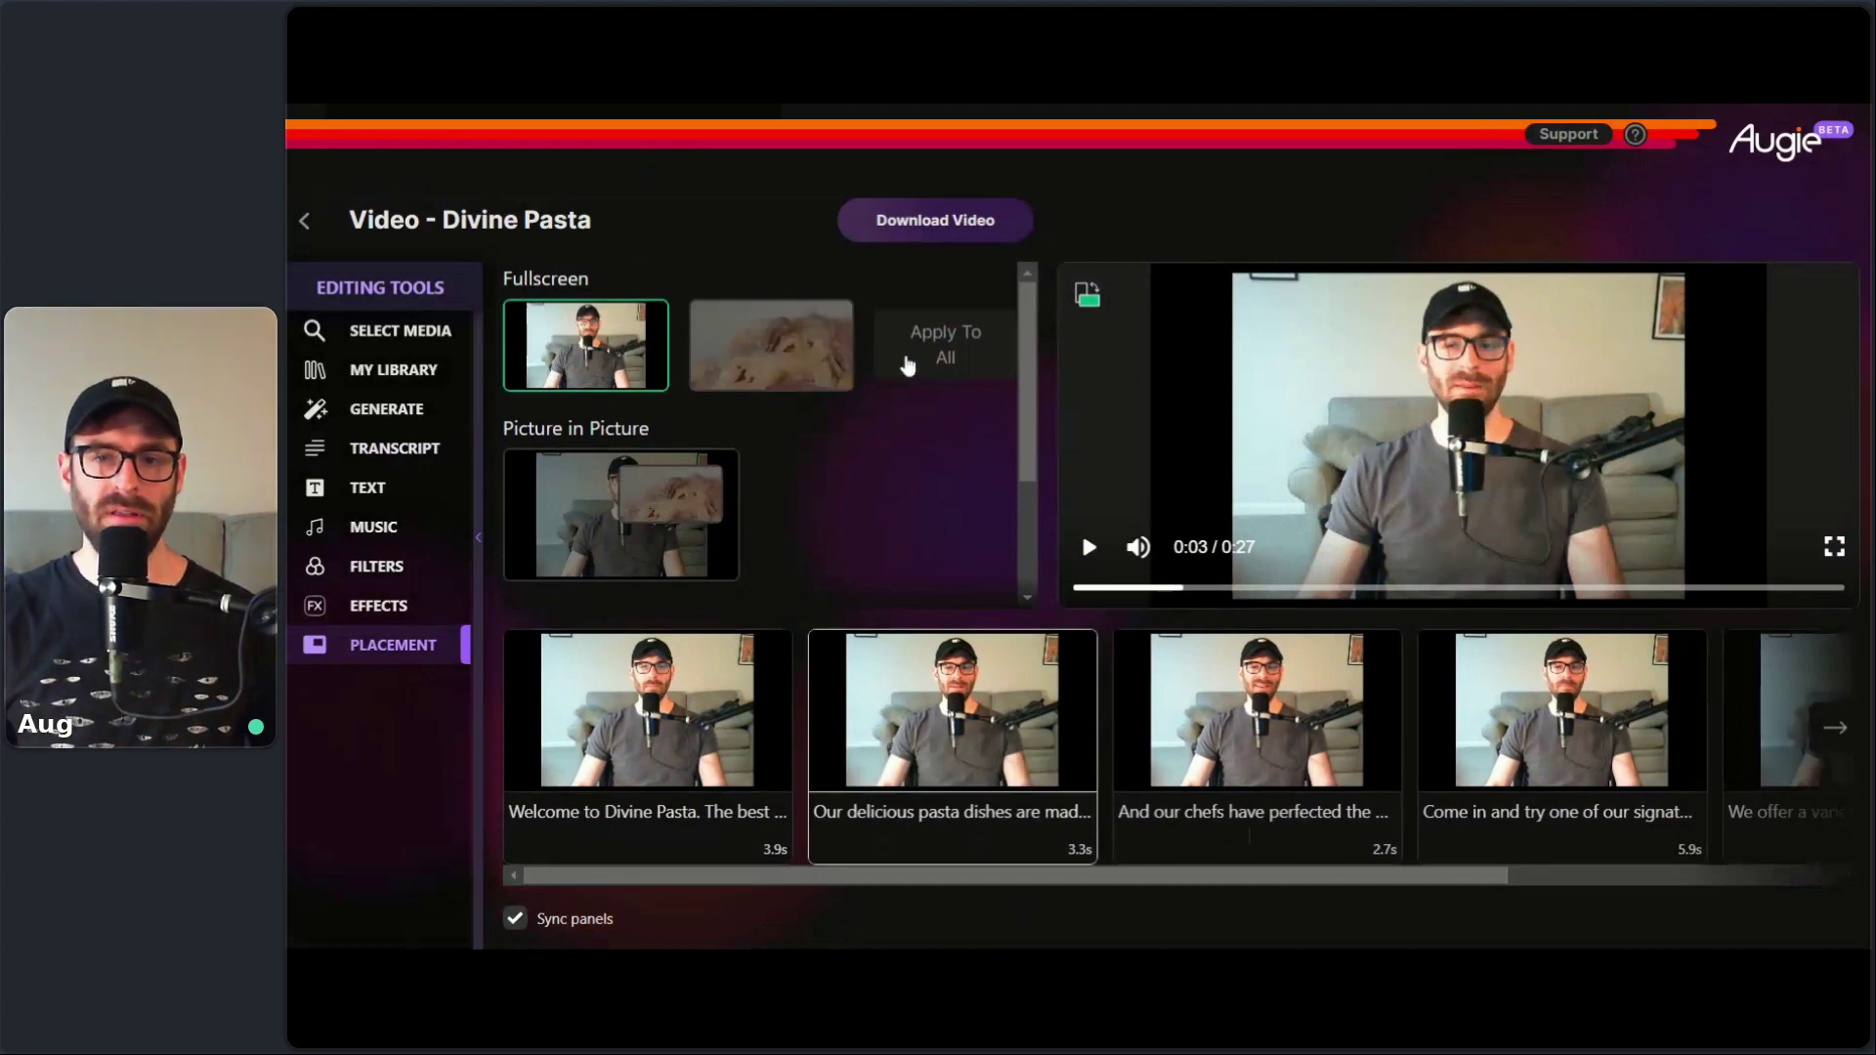
click(829, 335)
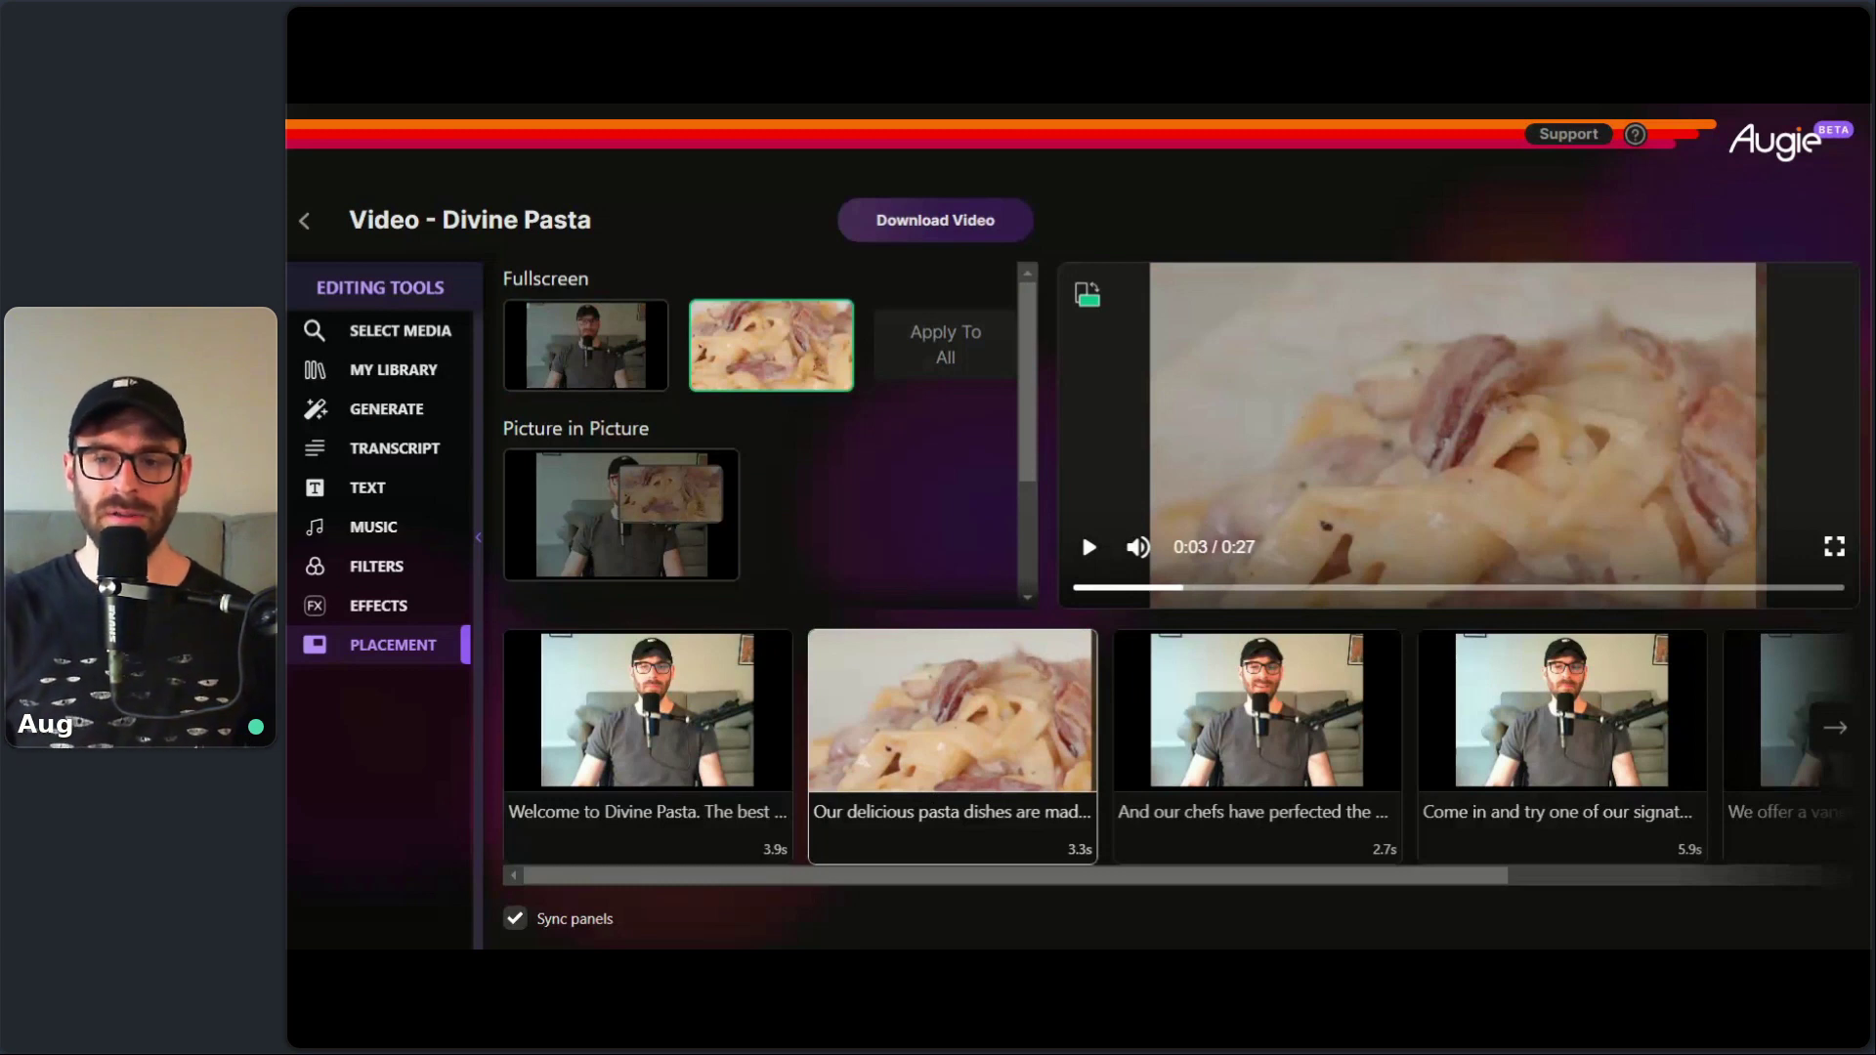
- Play the preview from the start of the video through the second shot and pause it at the third
click(1076, 588)
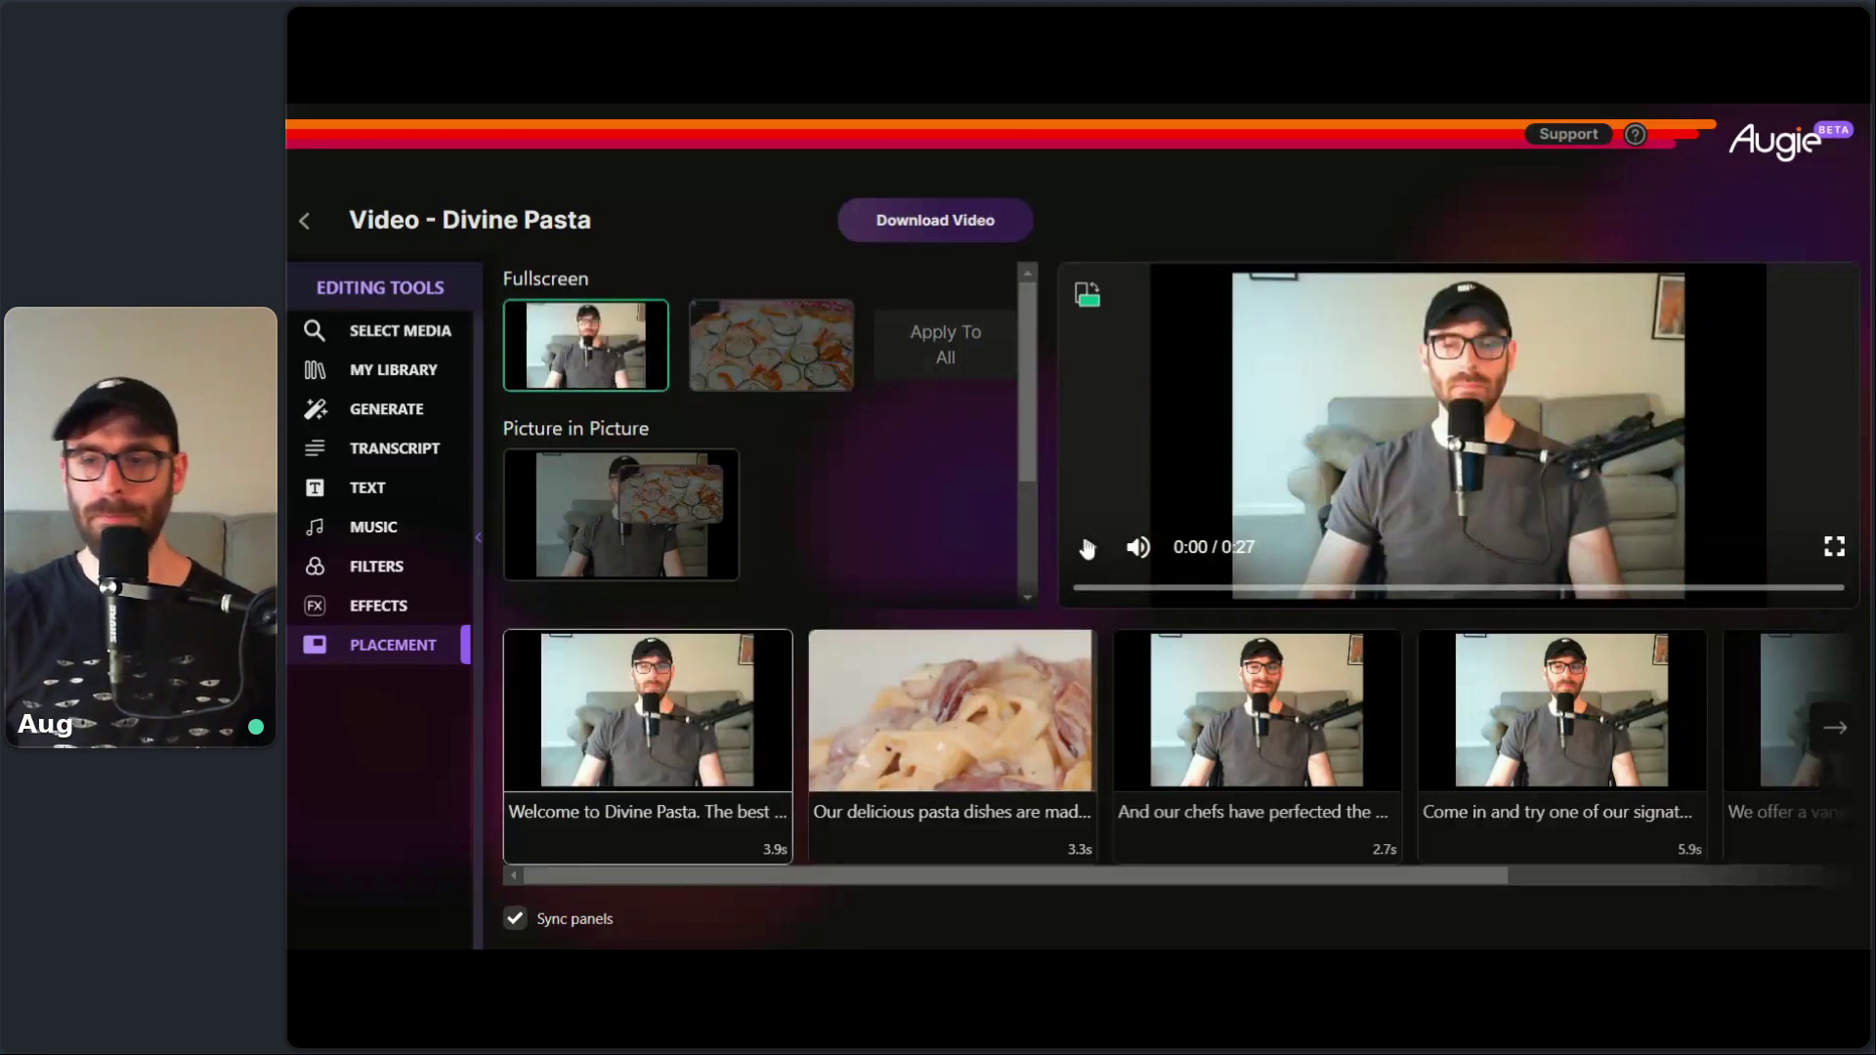
click(1088, 550)
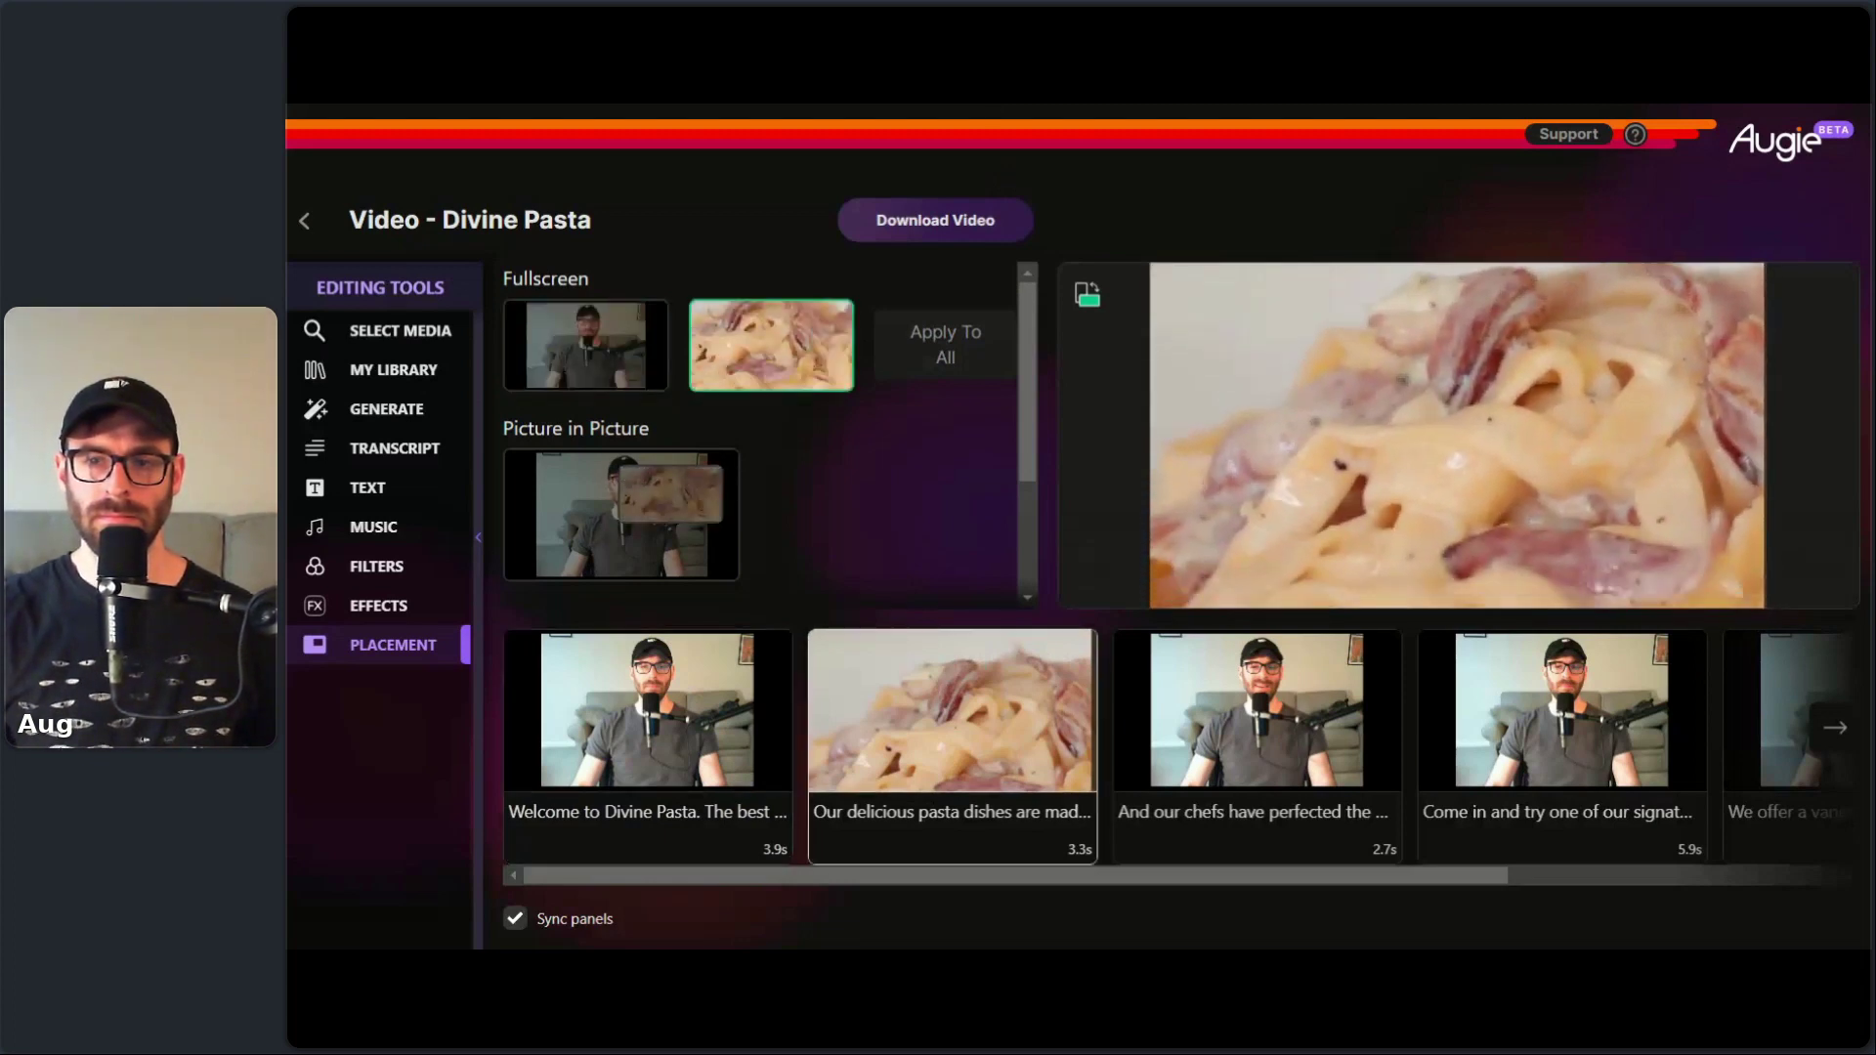
click(1107, 546)
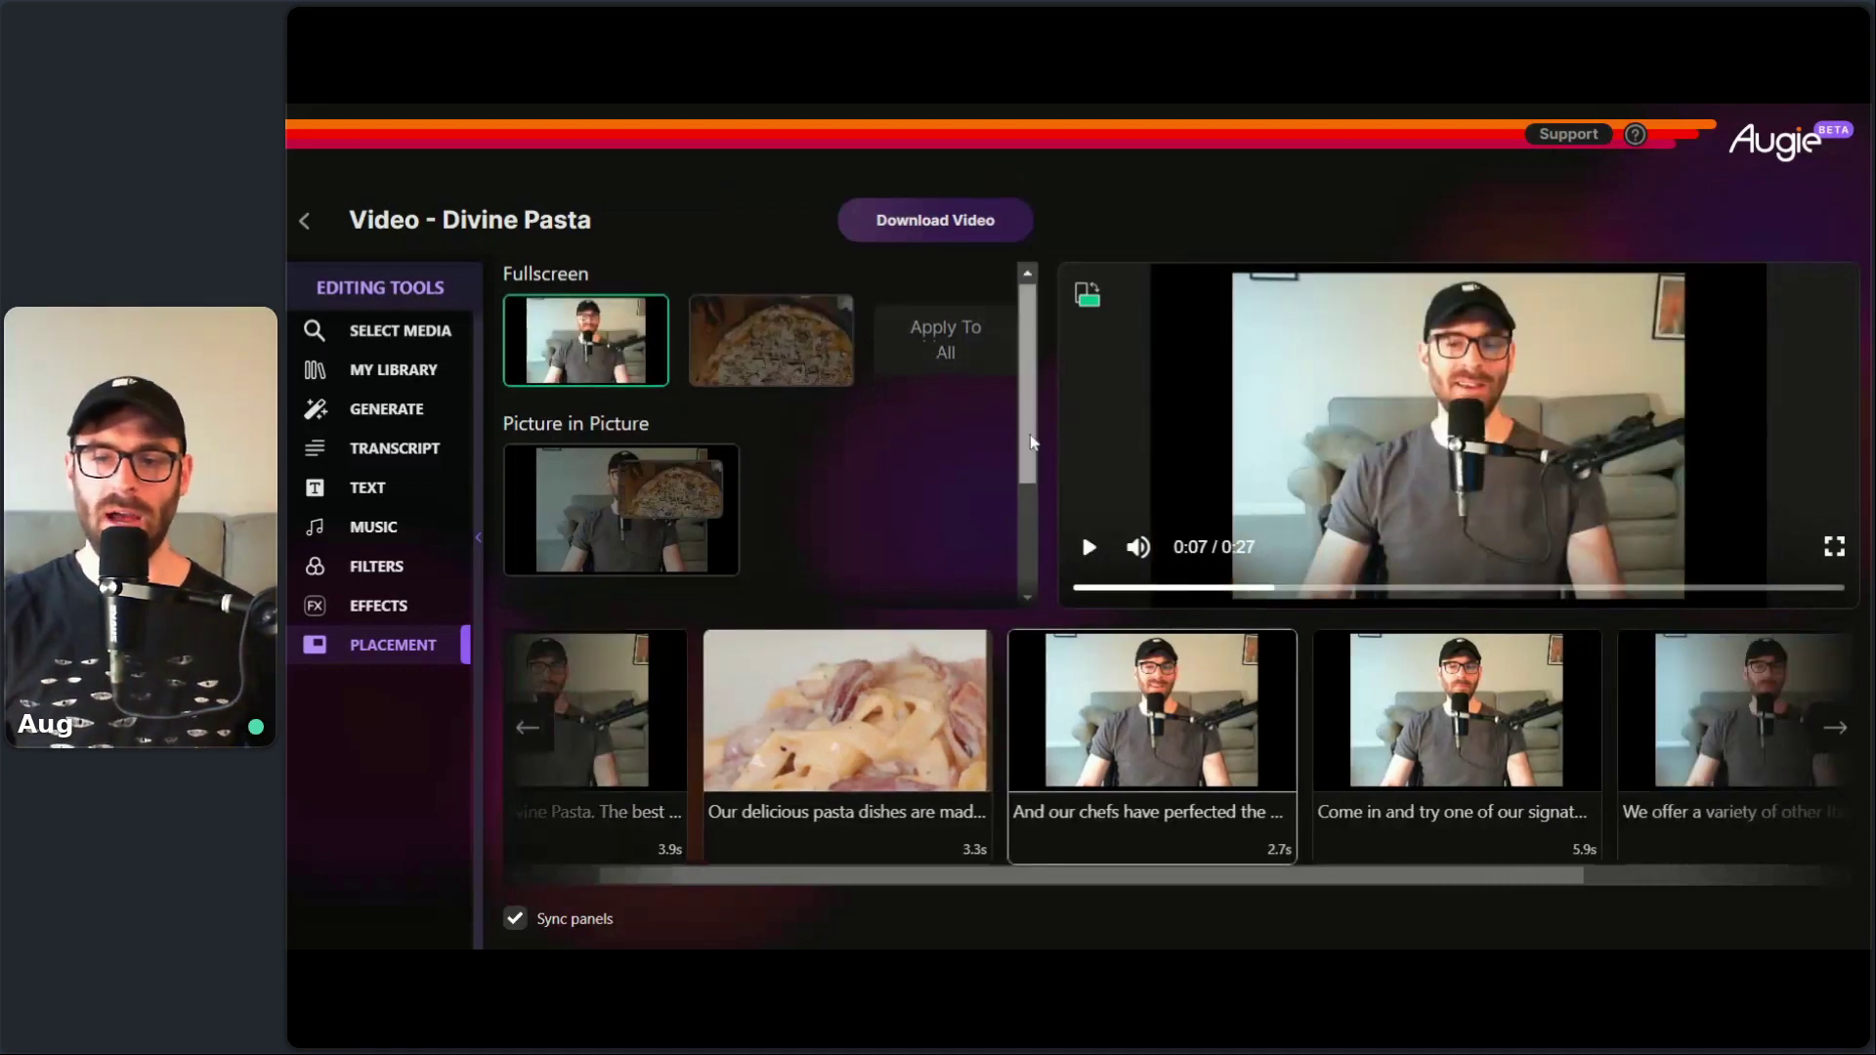
- Set the third shot to a split screen with the presenter on the left and the pizza media on the right
scroll(1036, 566, down, 2)
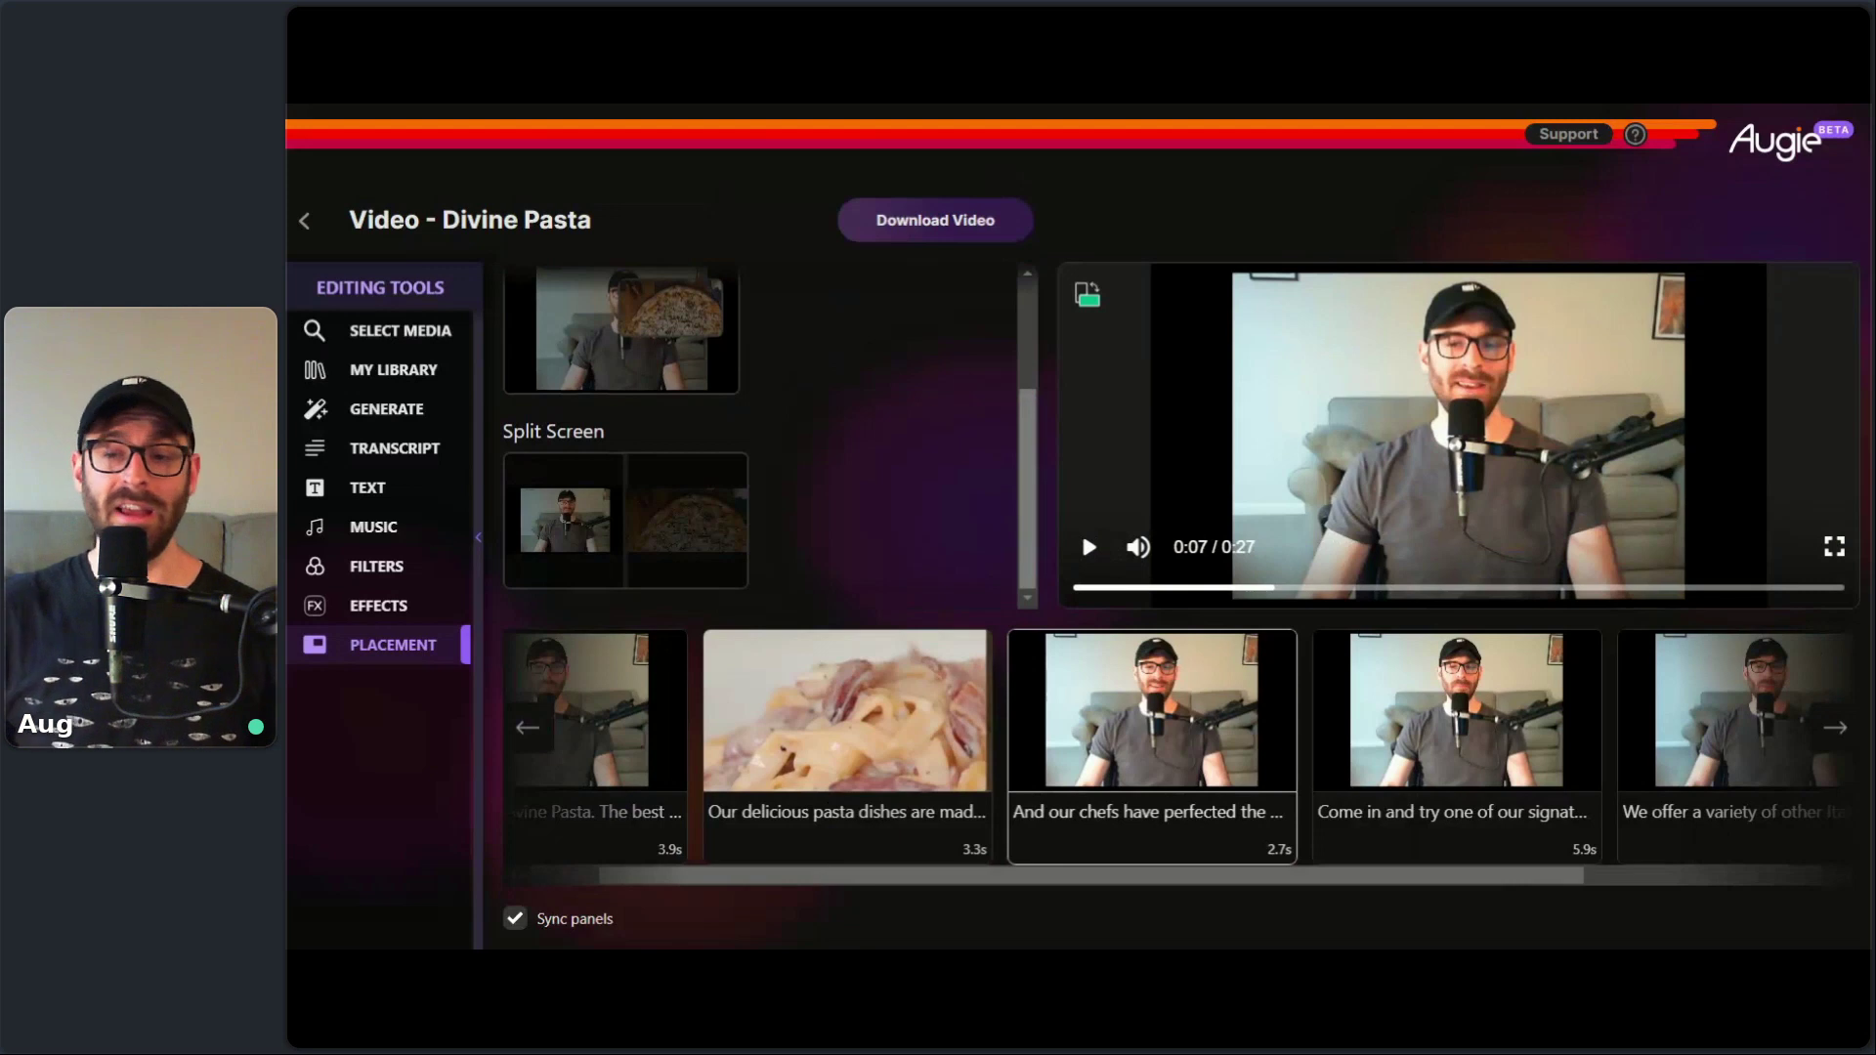
mouse_move(1256, 834)
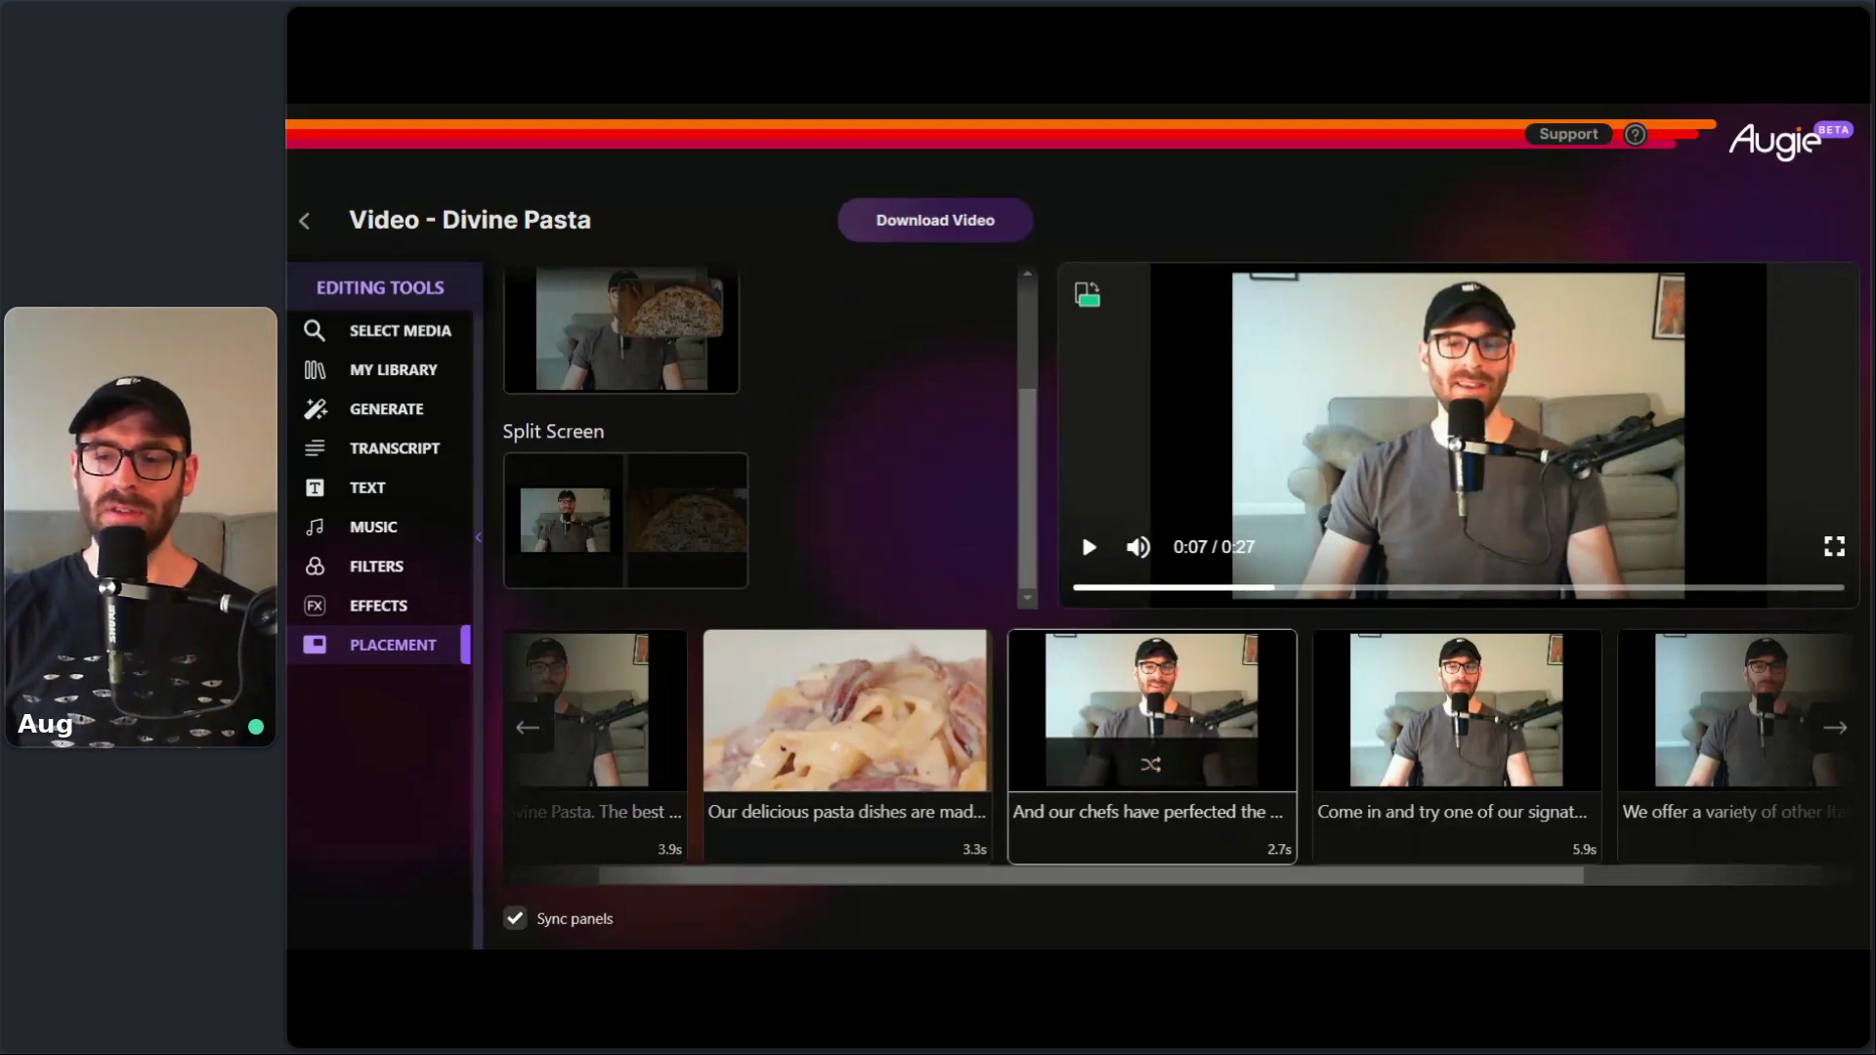
drag(1222, 878, 1266, 873)
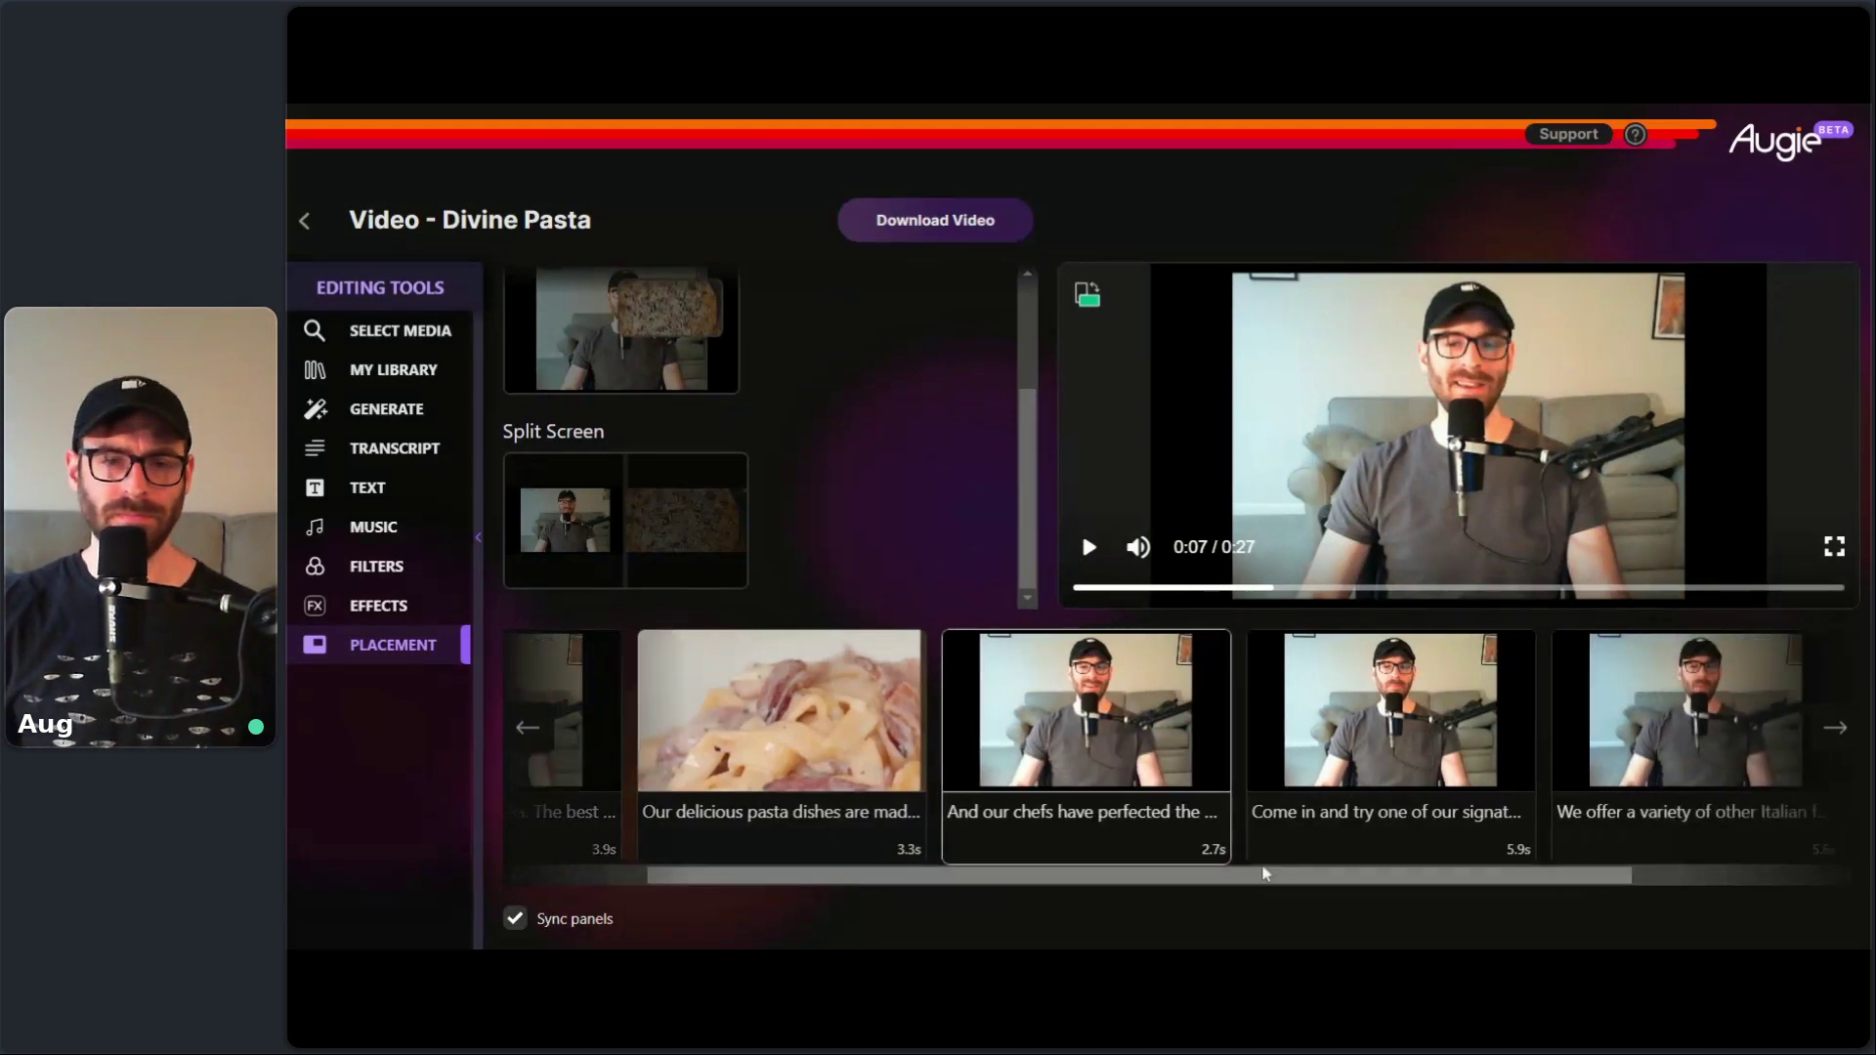
click(635, 509)
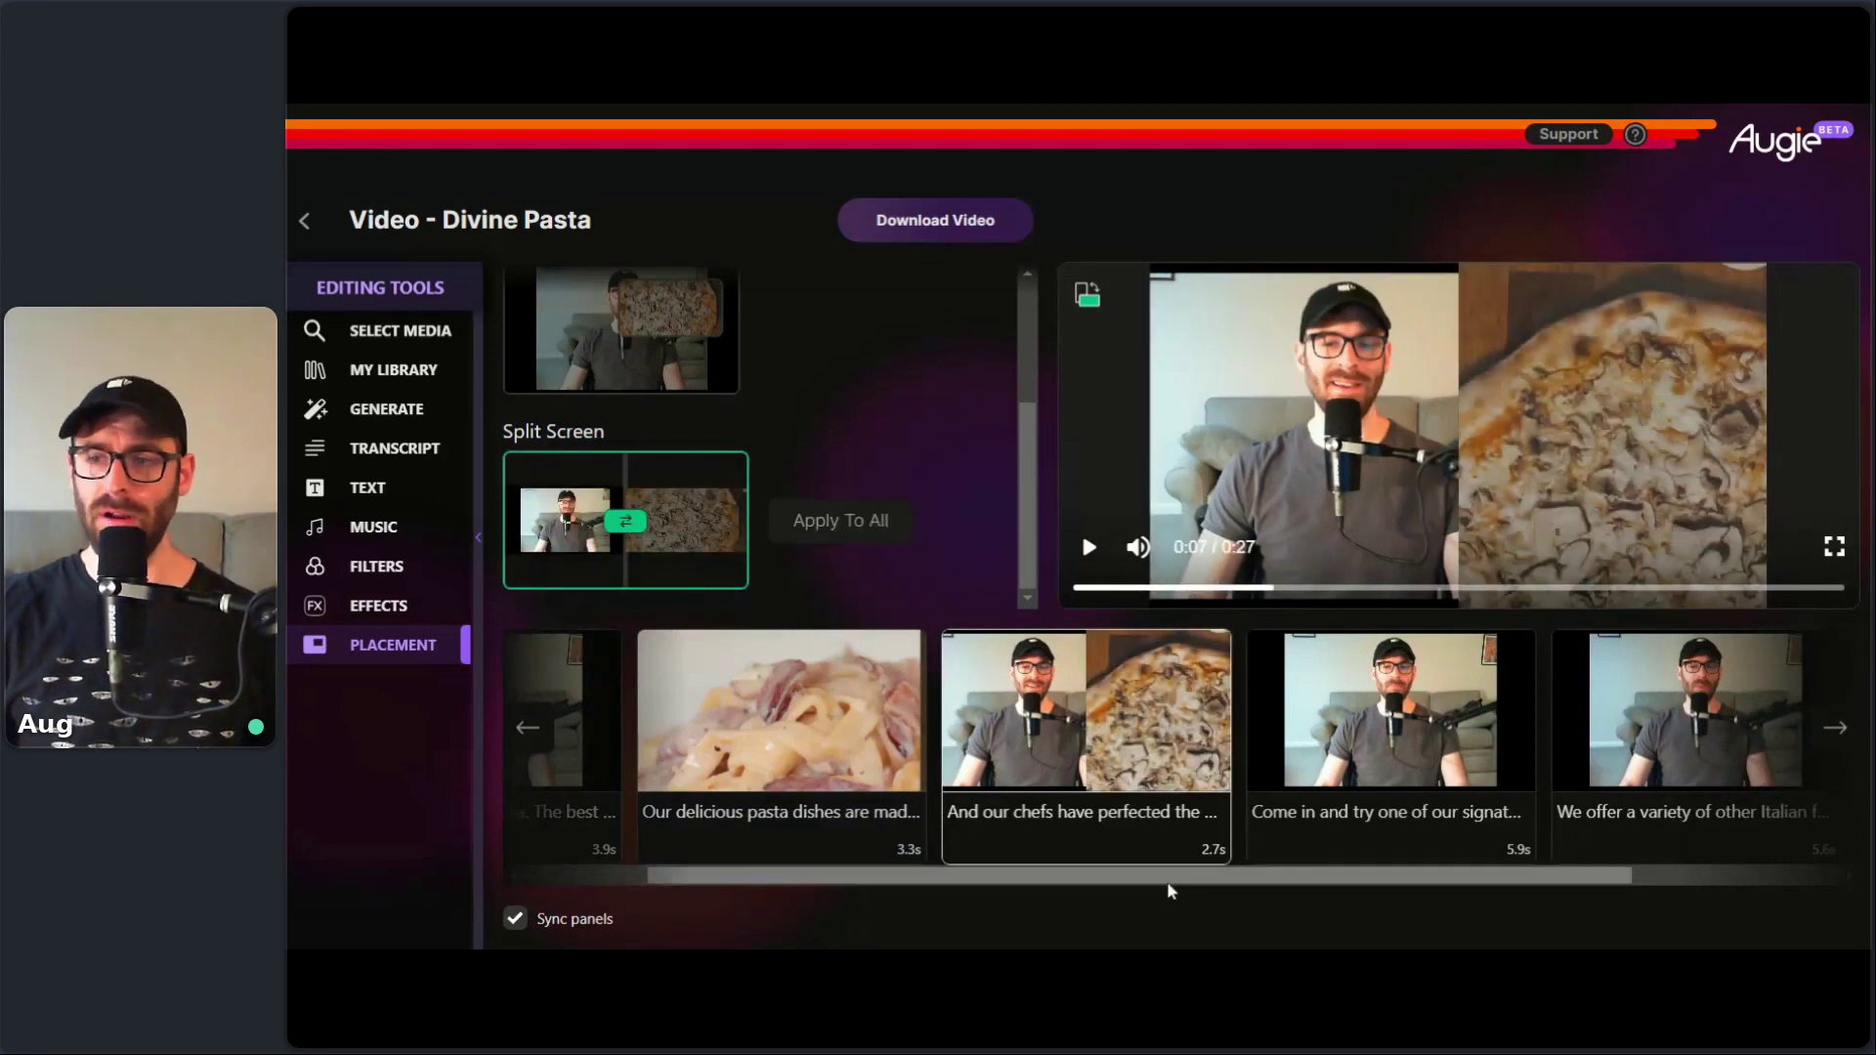
- Play the preview from the second shot into the split-screen third shot and pause it there
drag(1170, 884, 988, 875)
click(1017, 721)
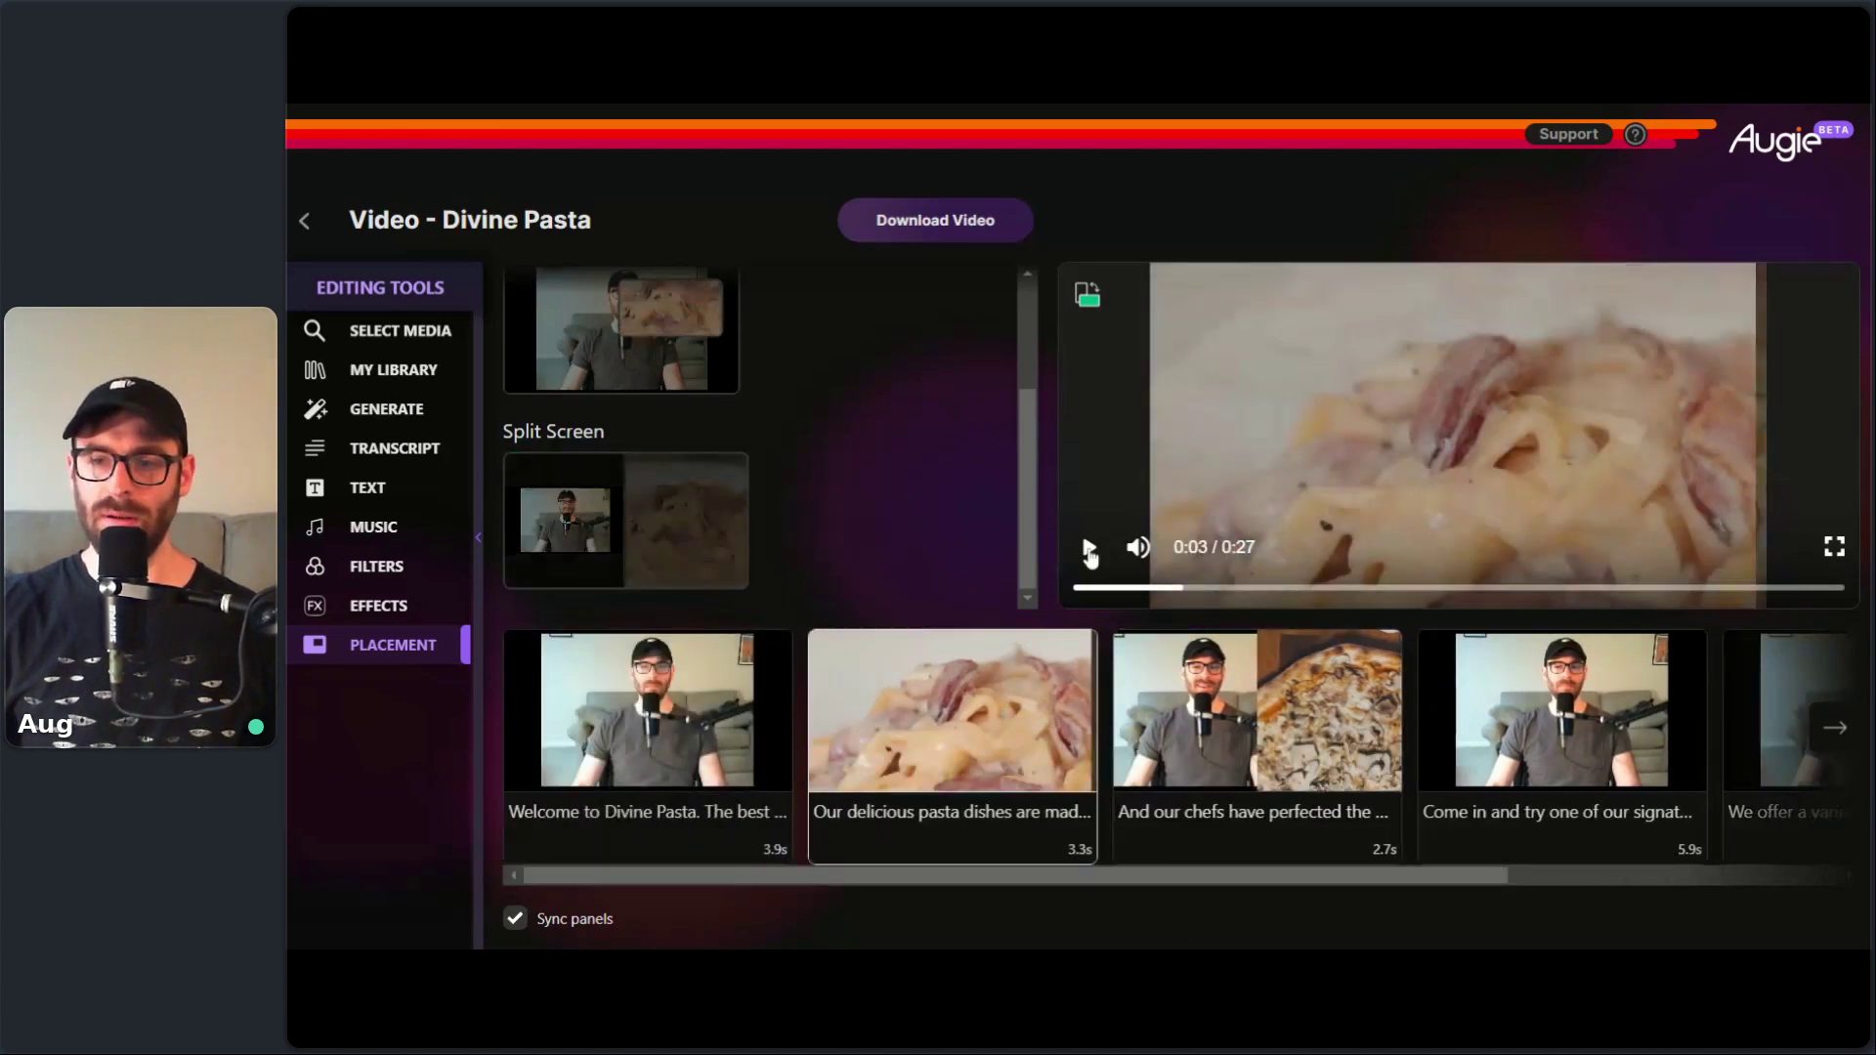
click(1089, 549)
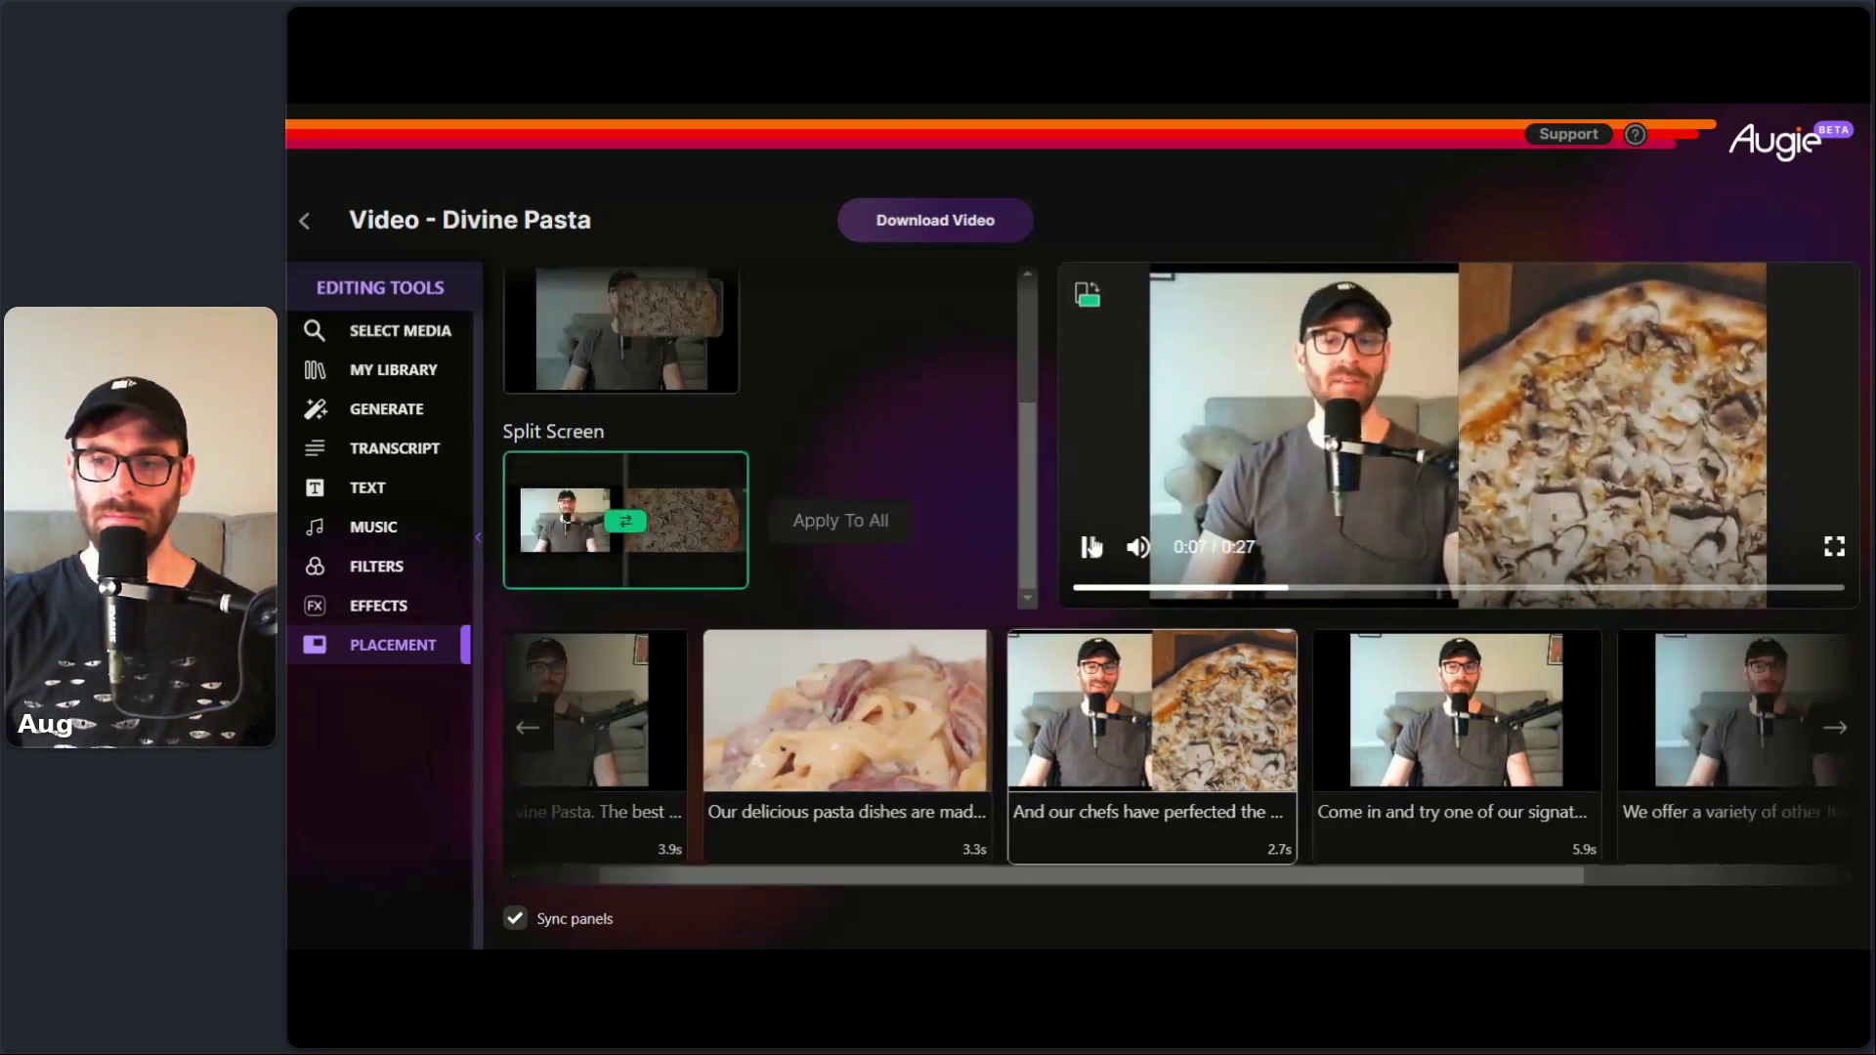
click(1092, 547)
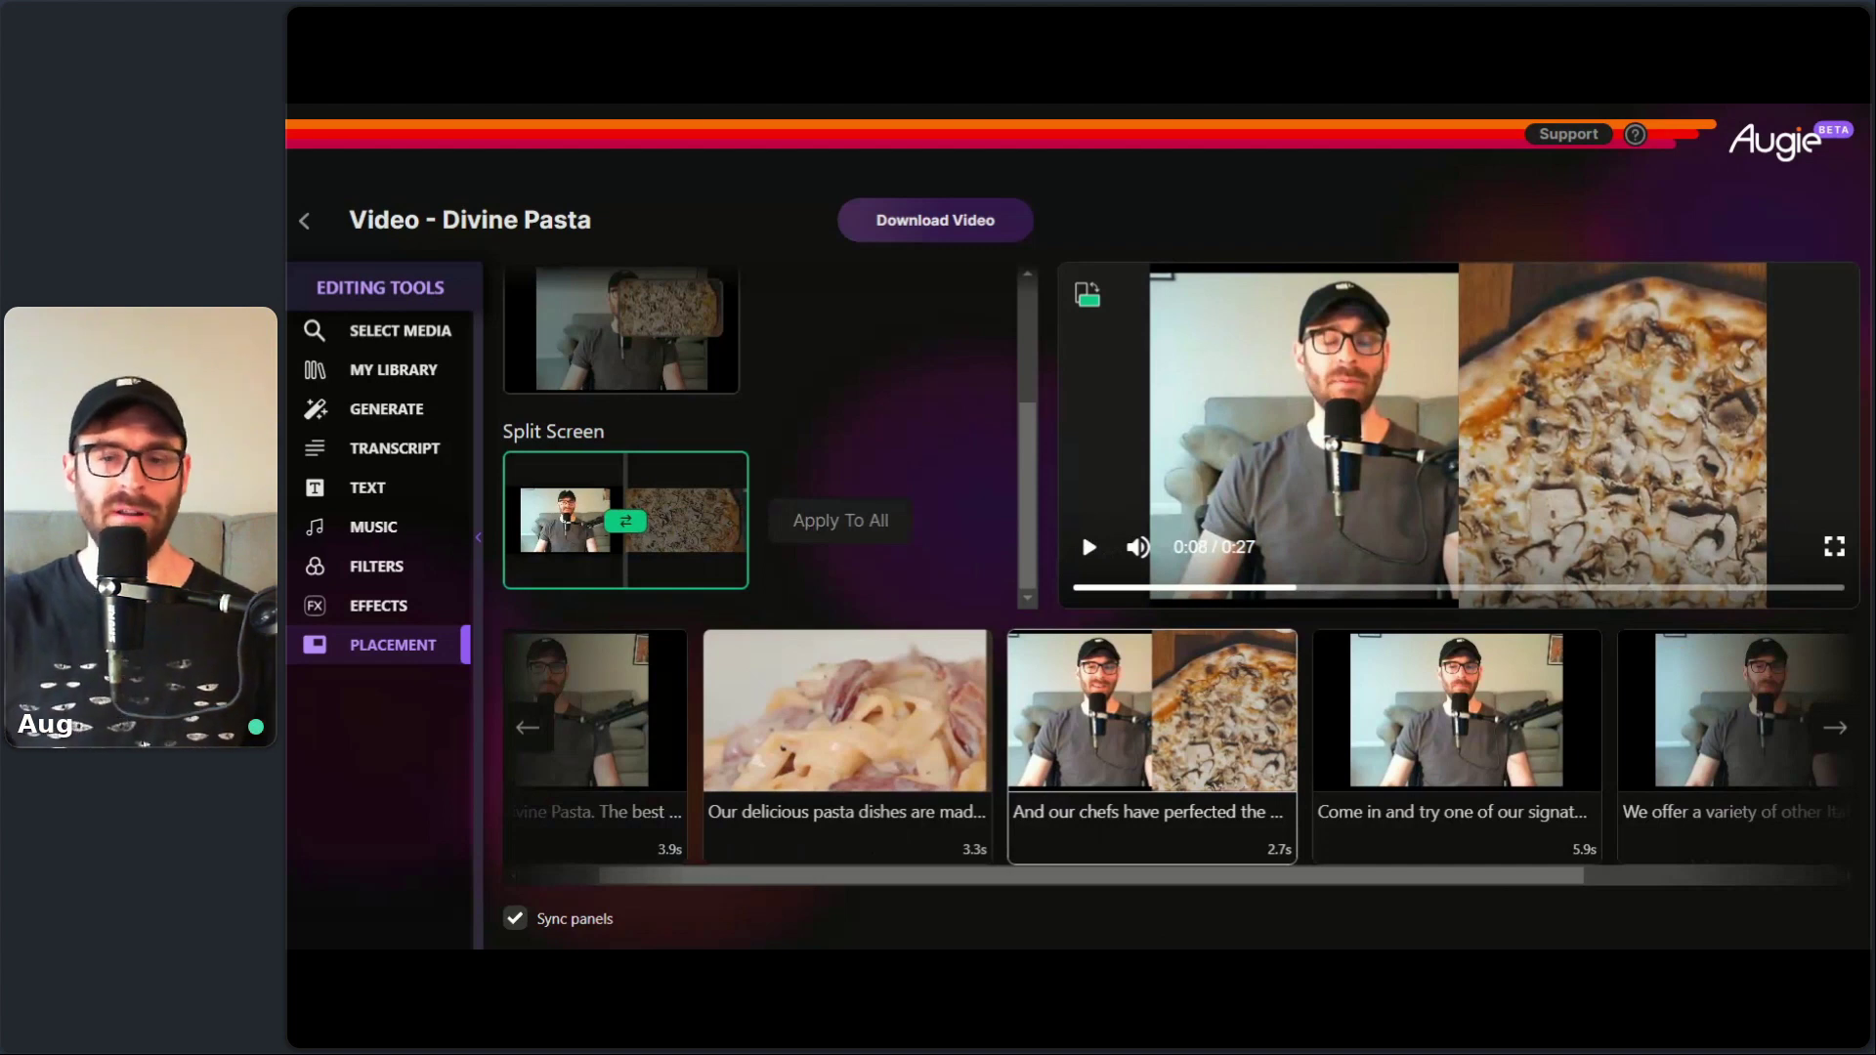
- Upload the pizza picture download.jpg to the library and assign it as media for the fourth shot
drag(1100, 877, 1024, 877)
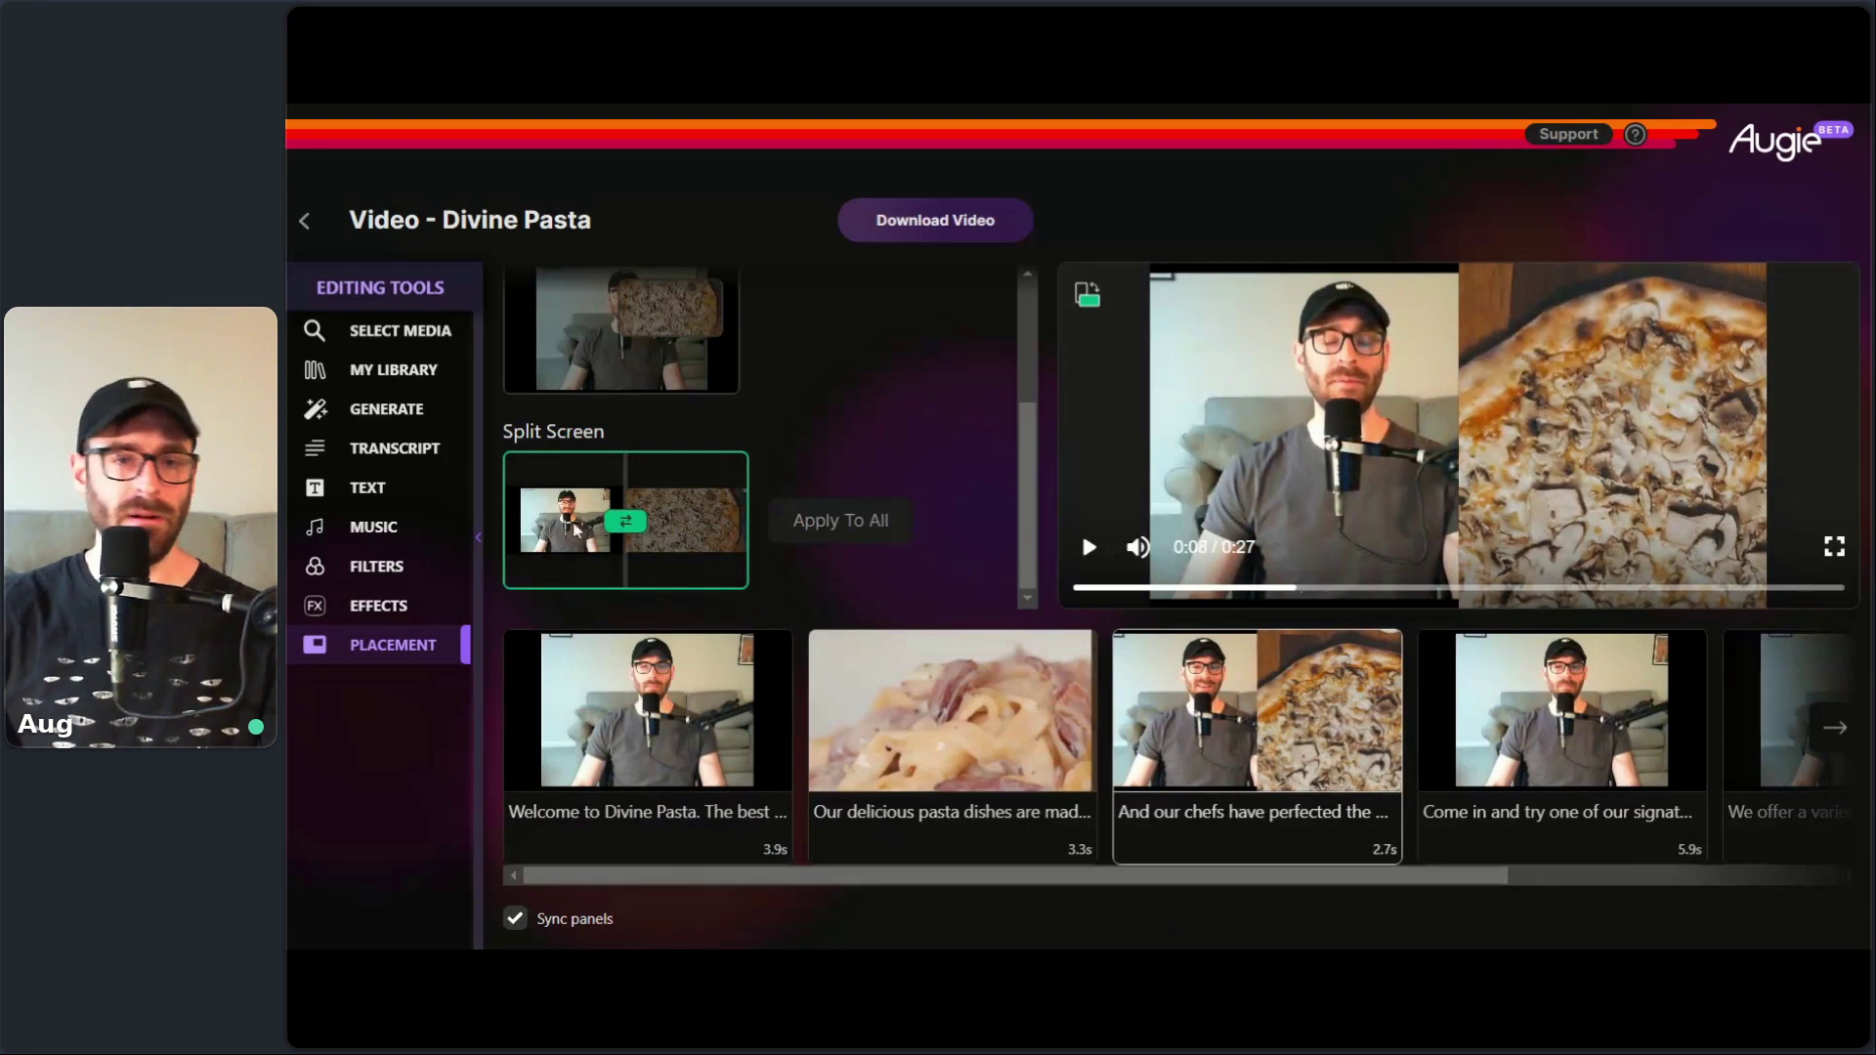
click(1495, 836)
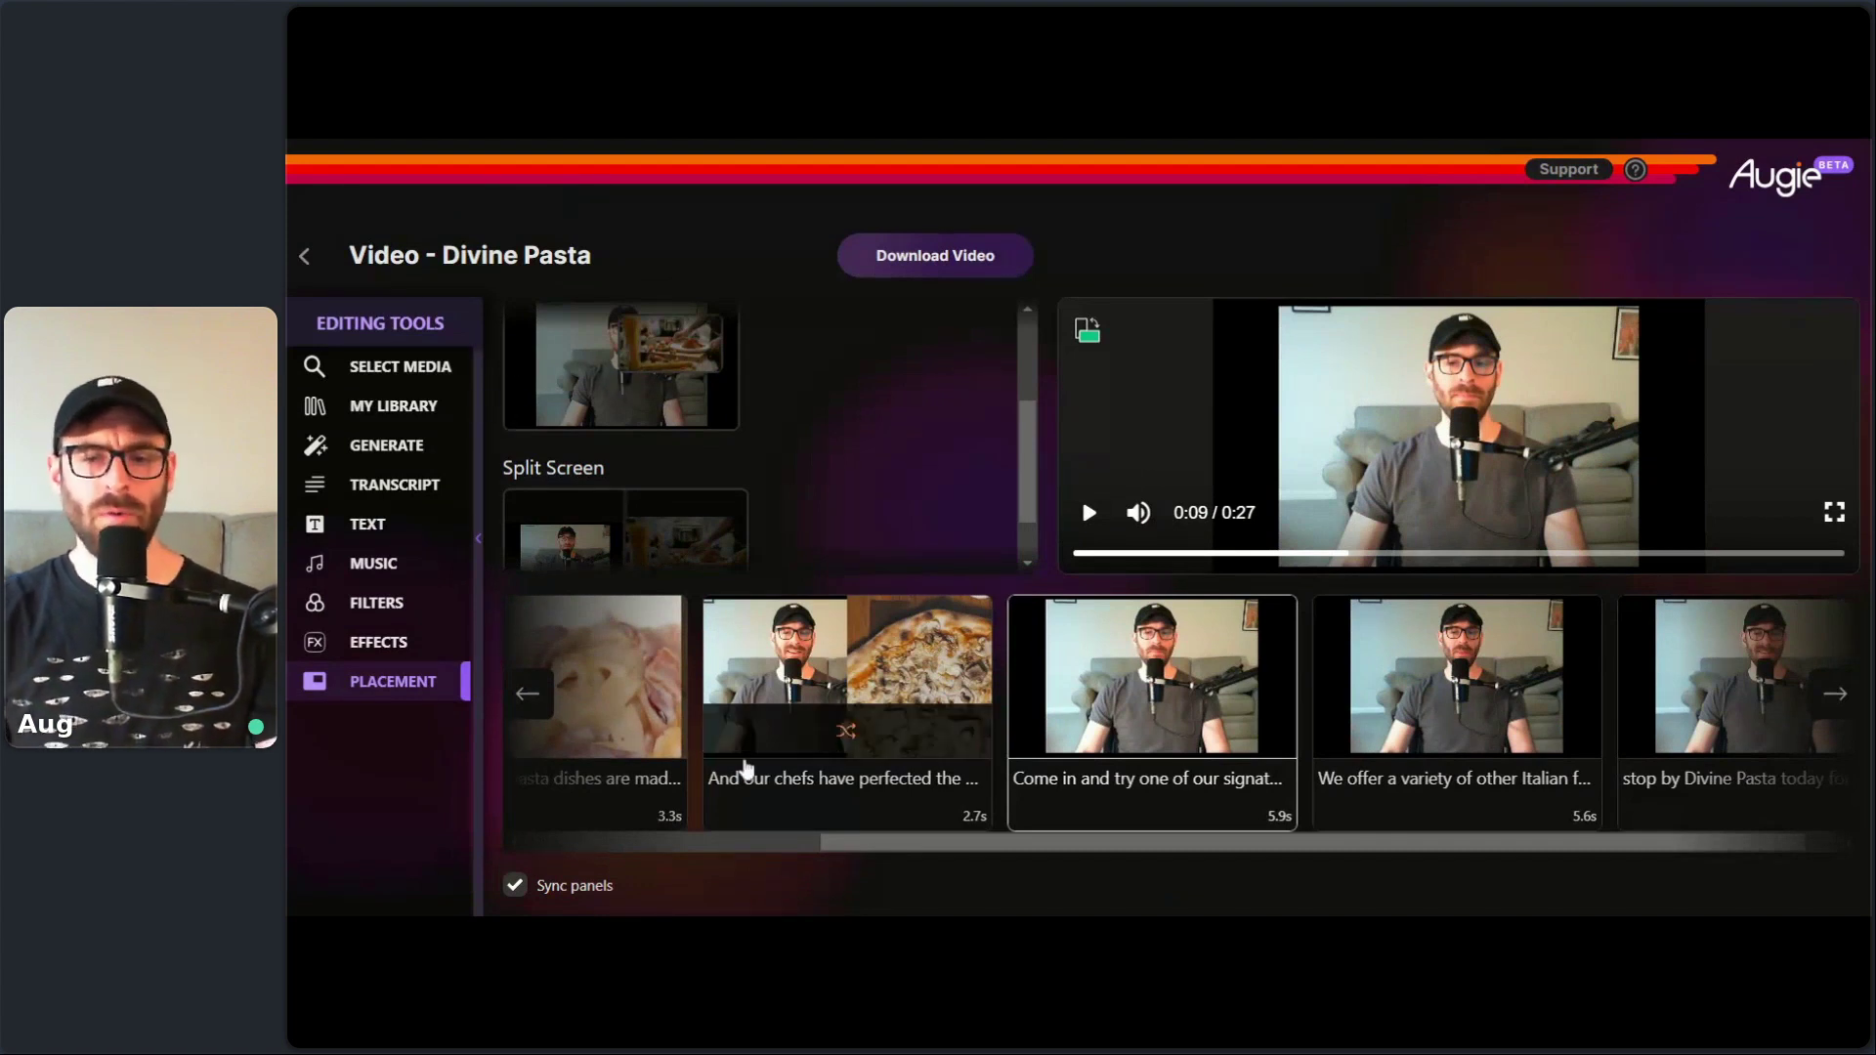
drag(941, 850, 1406, 906)
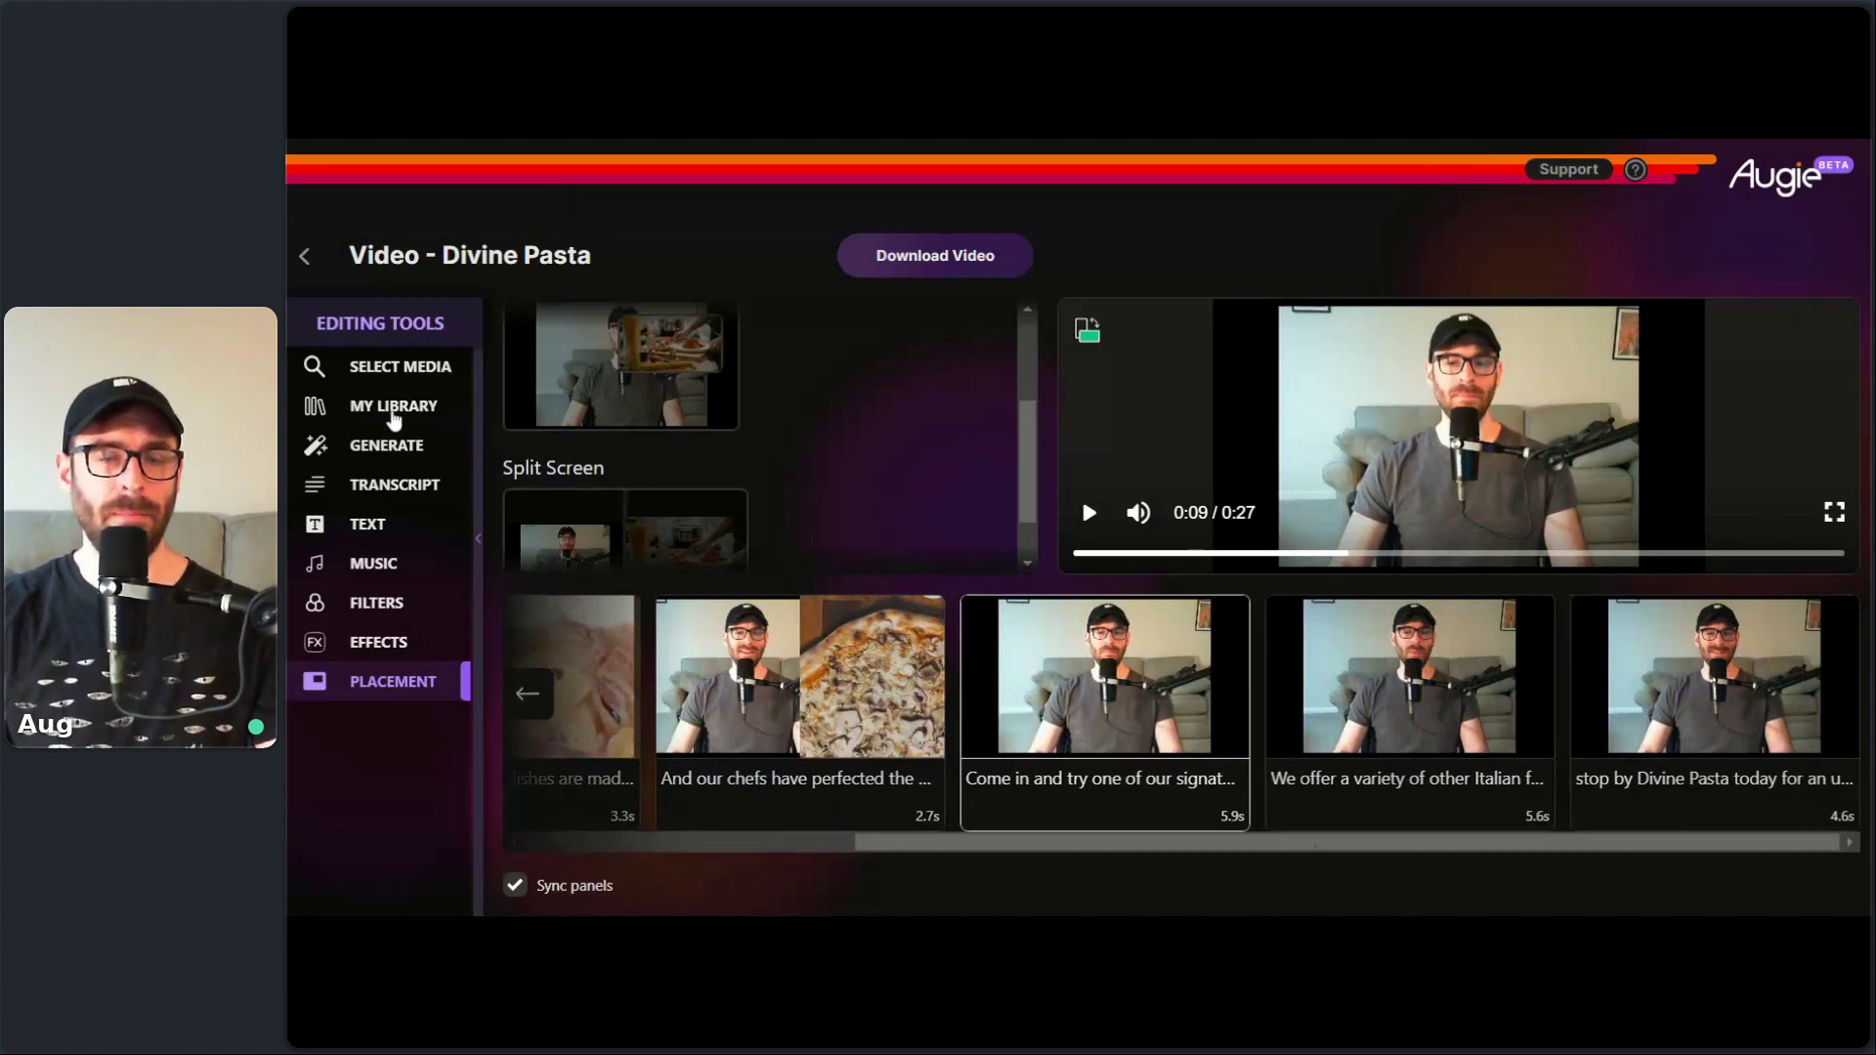
click(393, 414)
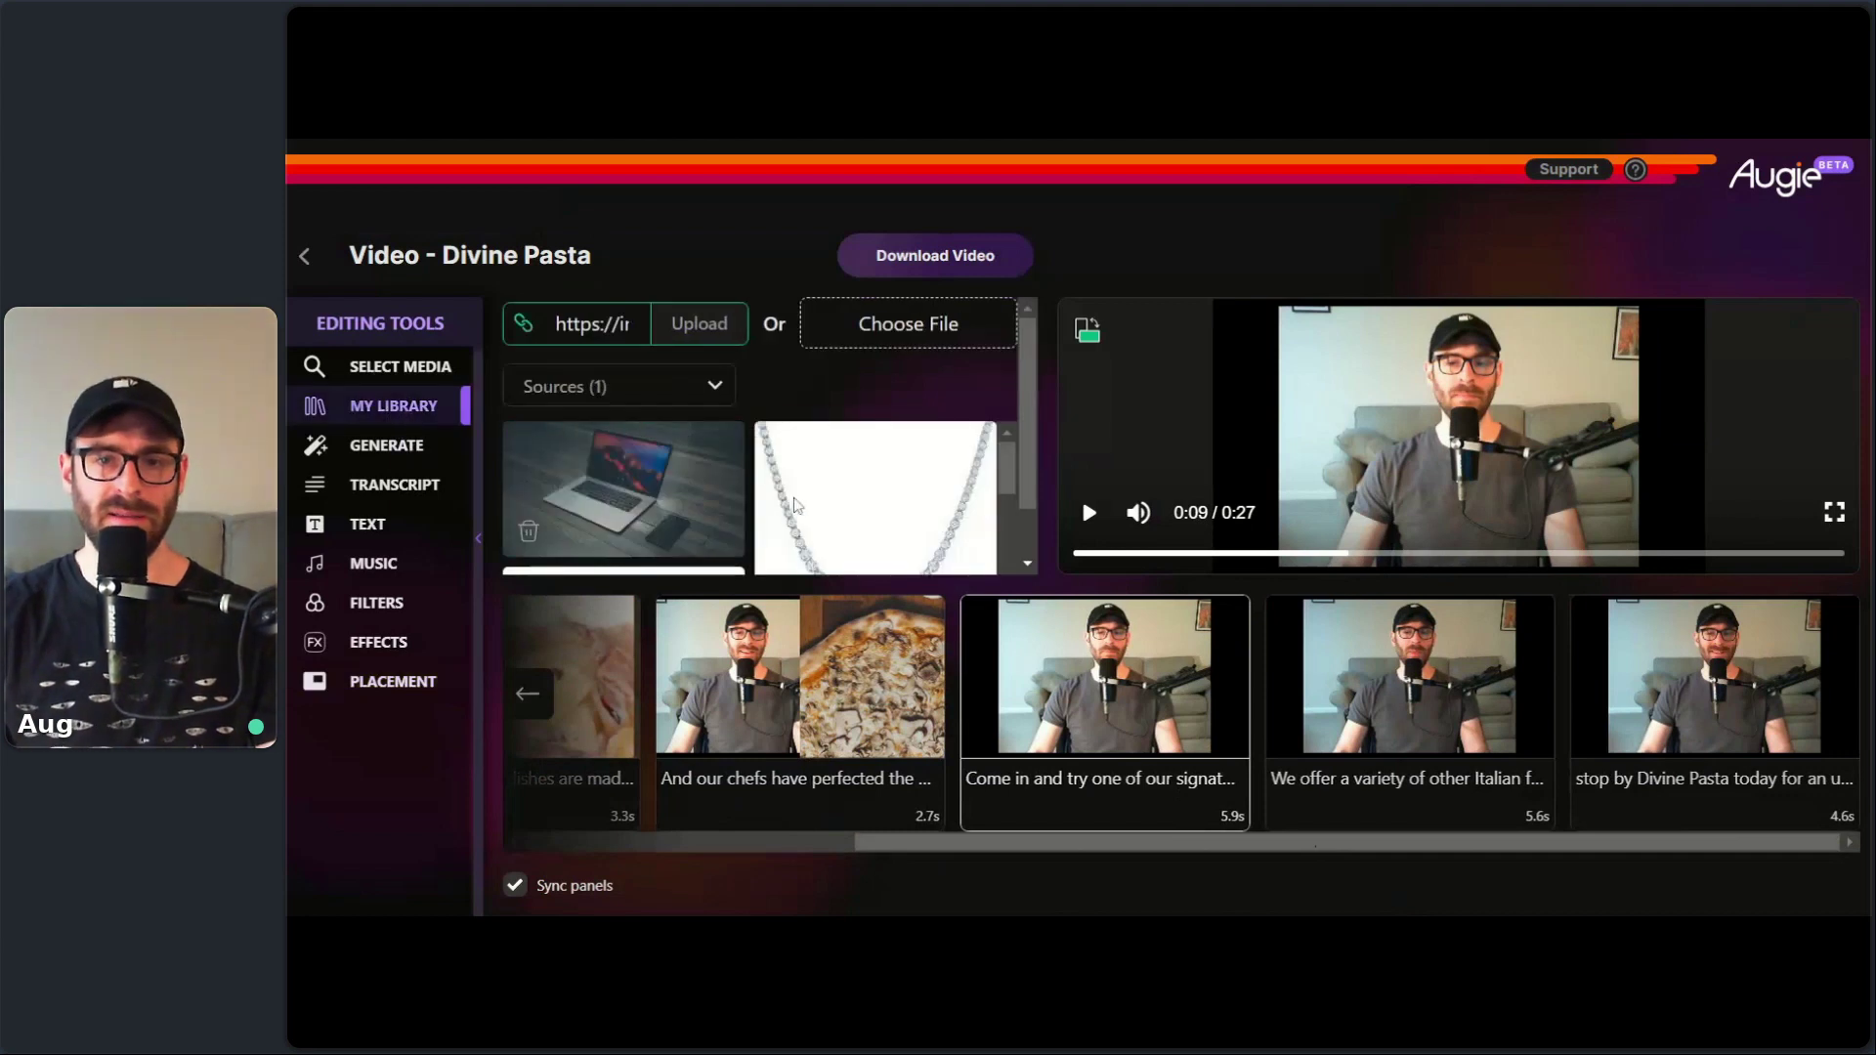
mouse_move(1007, 456)
mouse_down()
mouse_move(1007, 540)
mouse_move(1010, 449)
mouse_up()
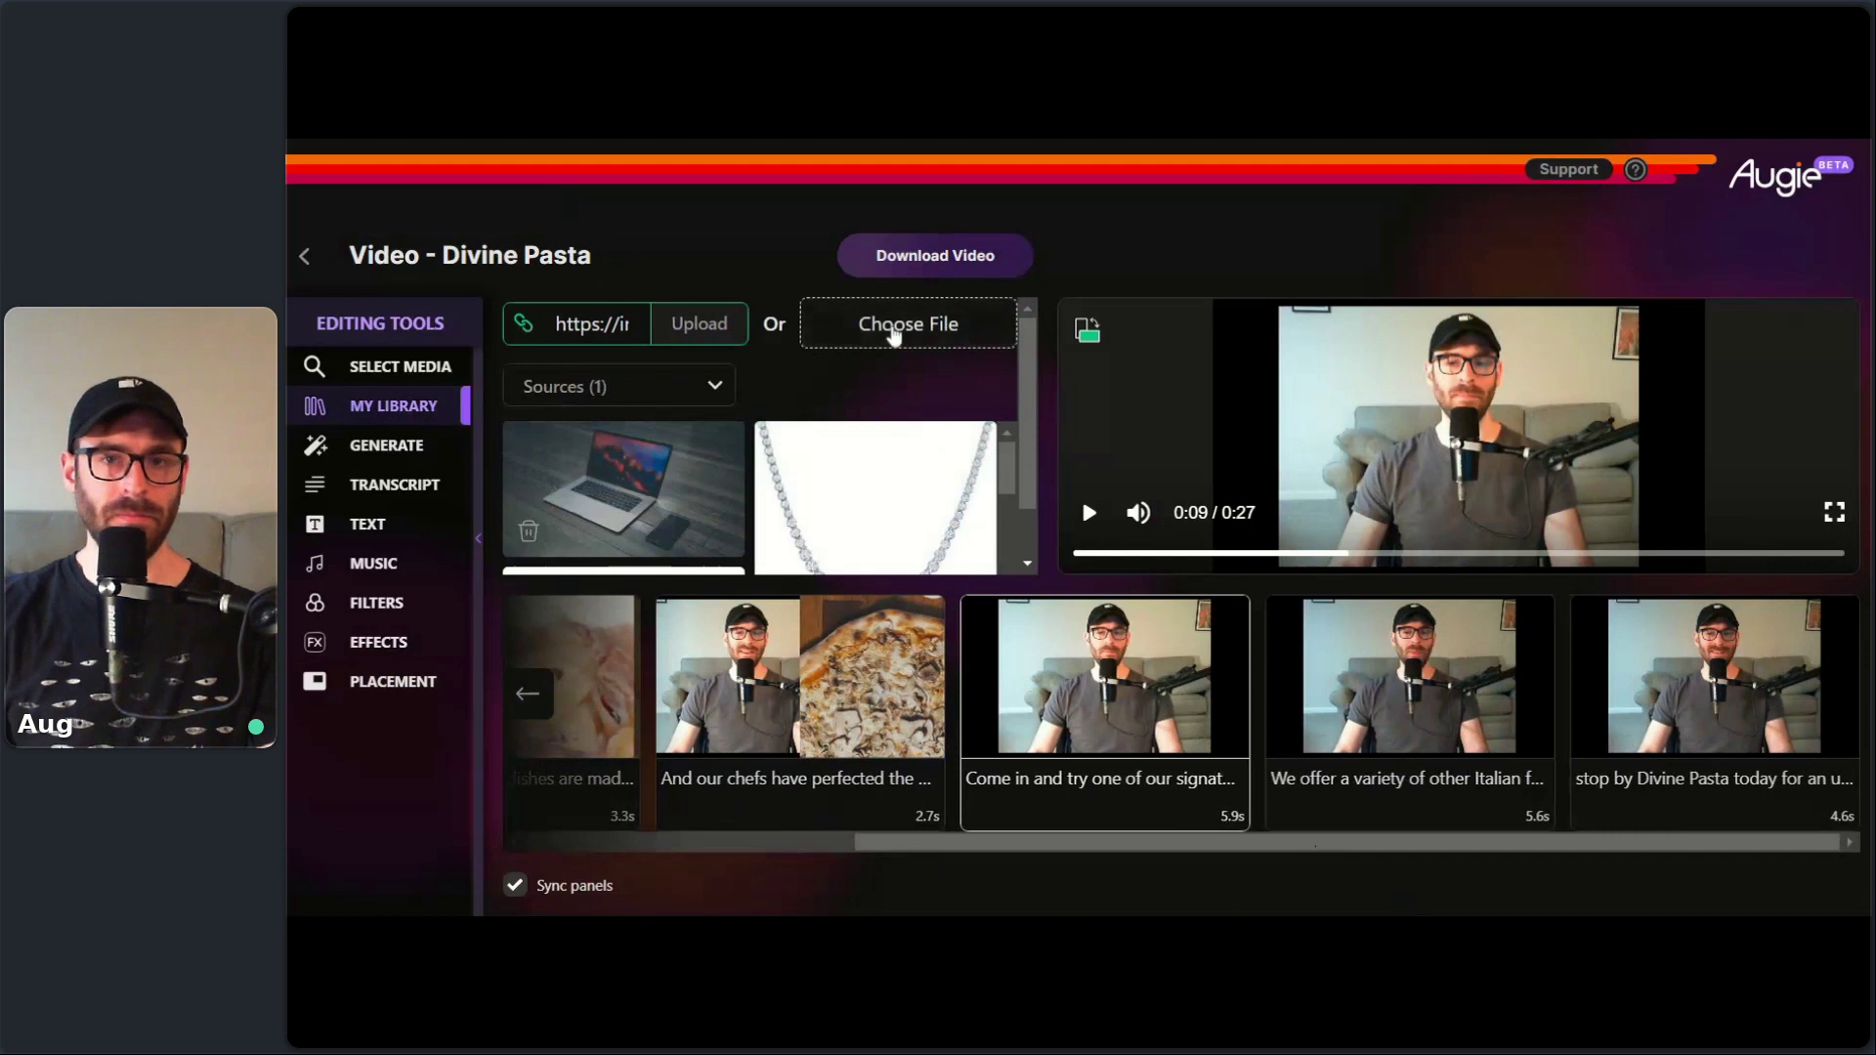
double_click(1228, 228)
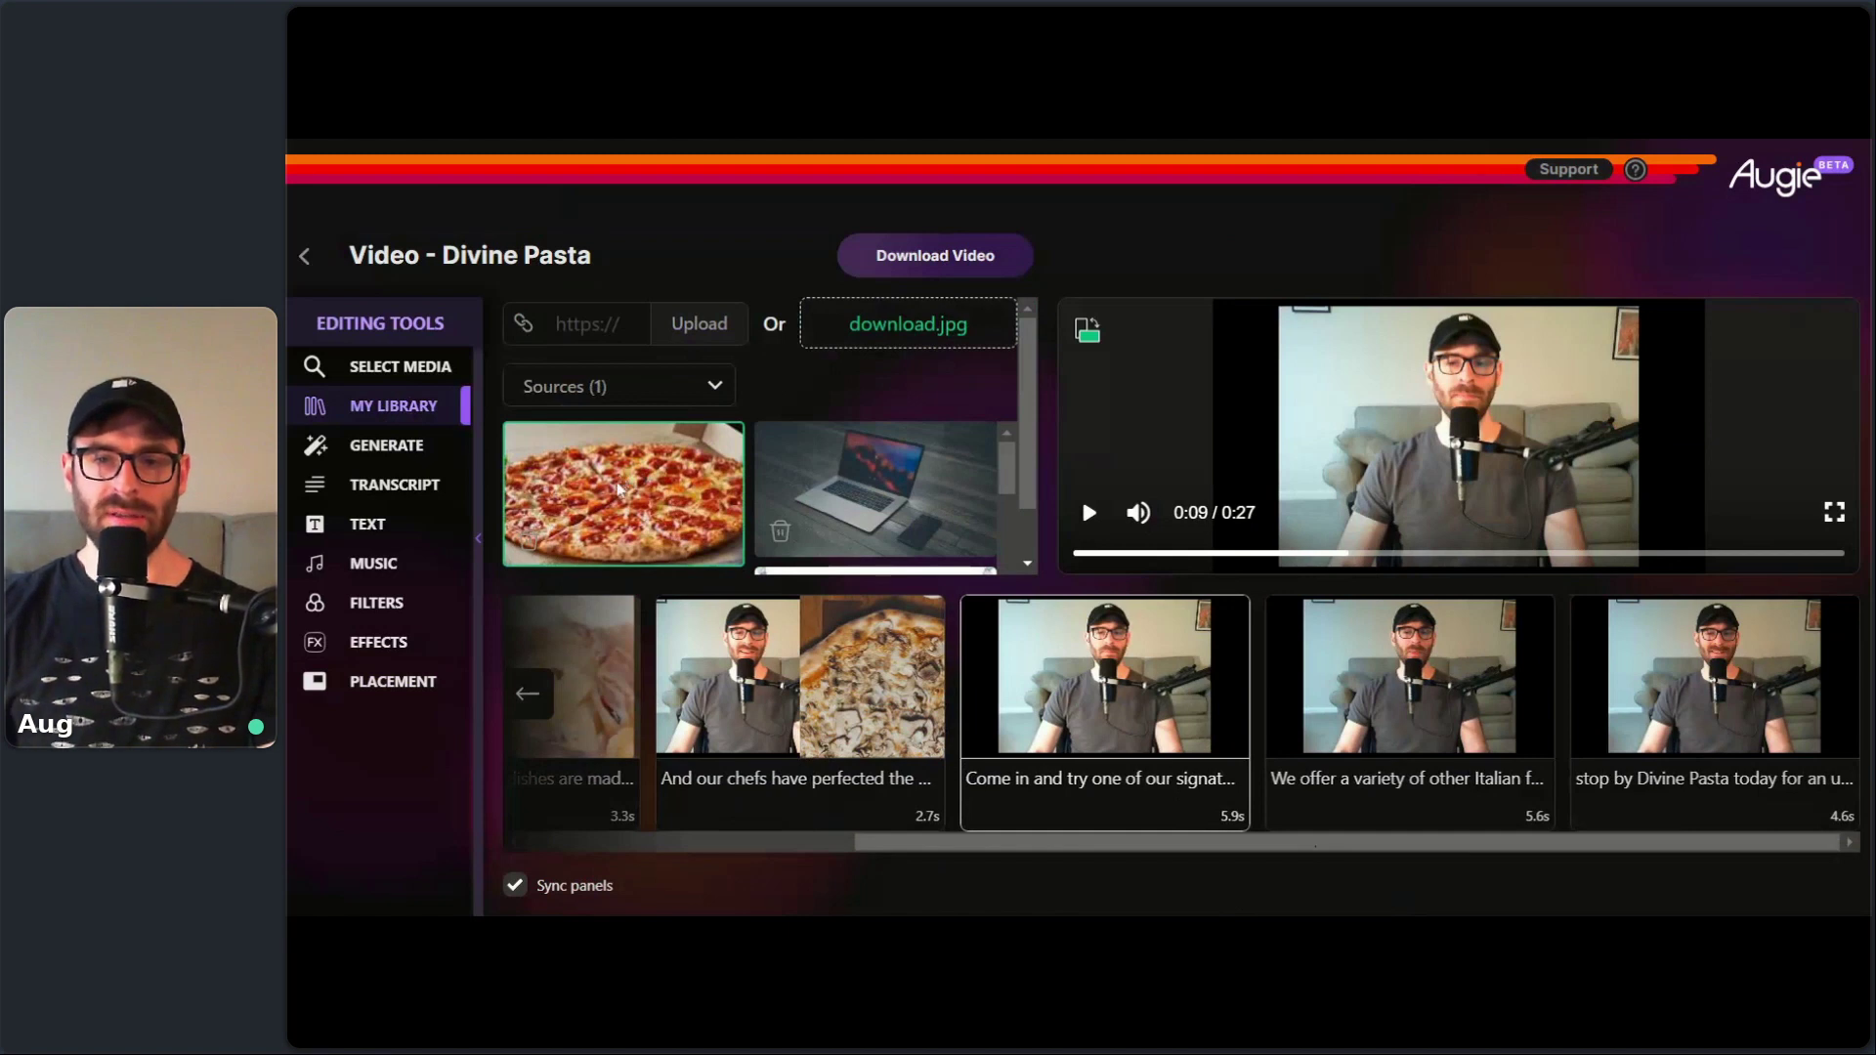
mouse_move(941, 687)
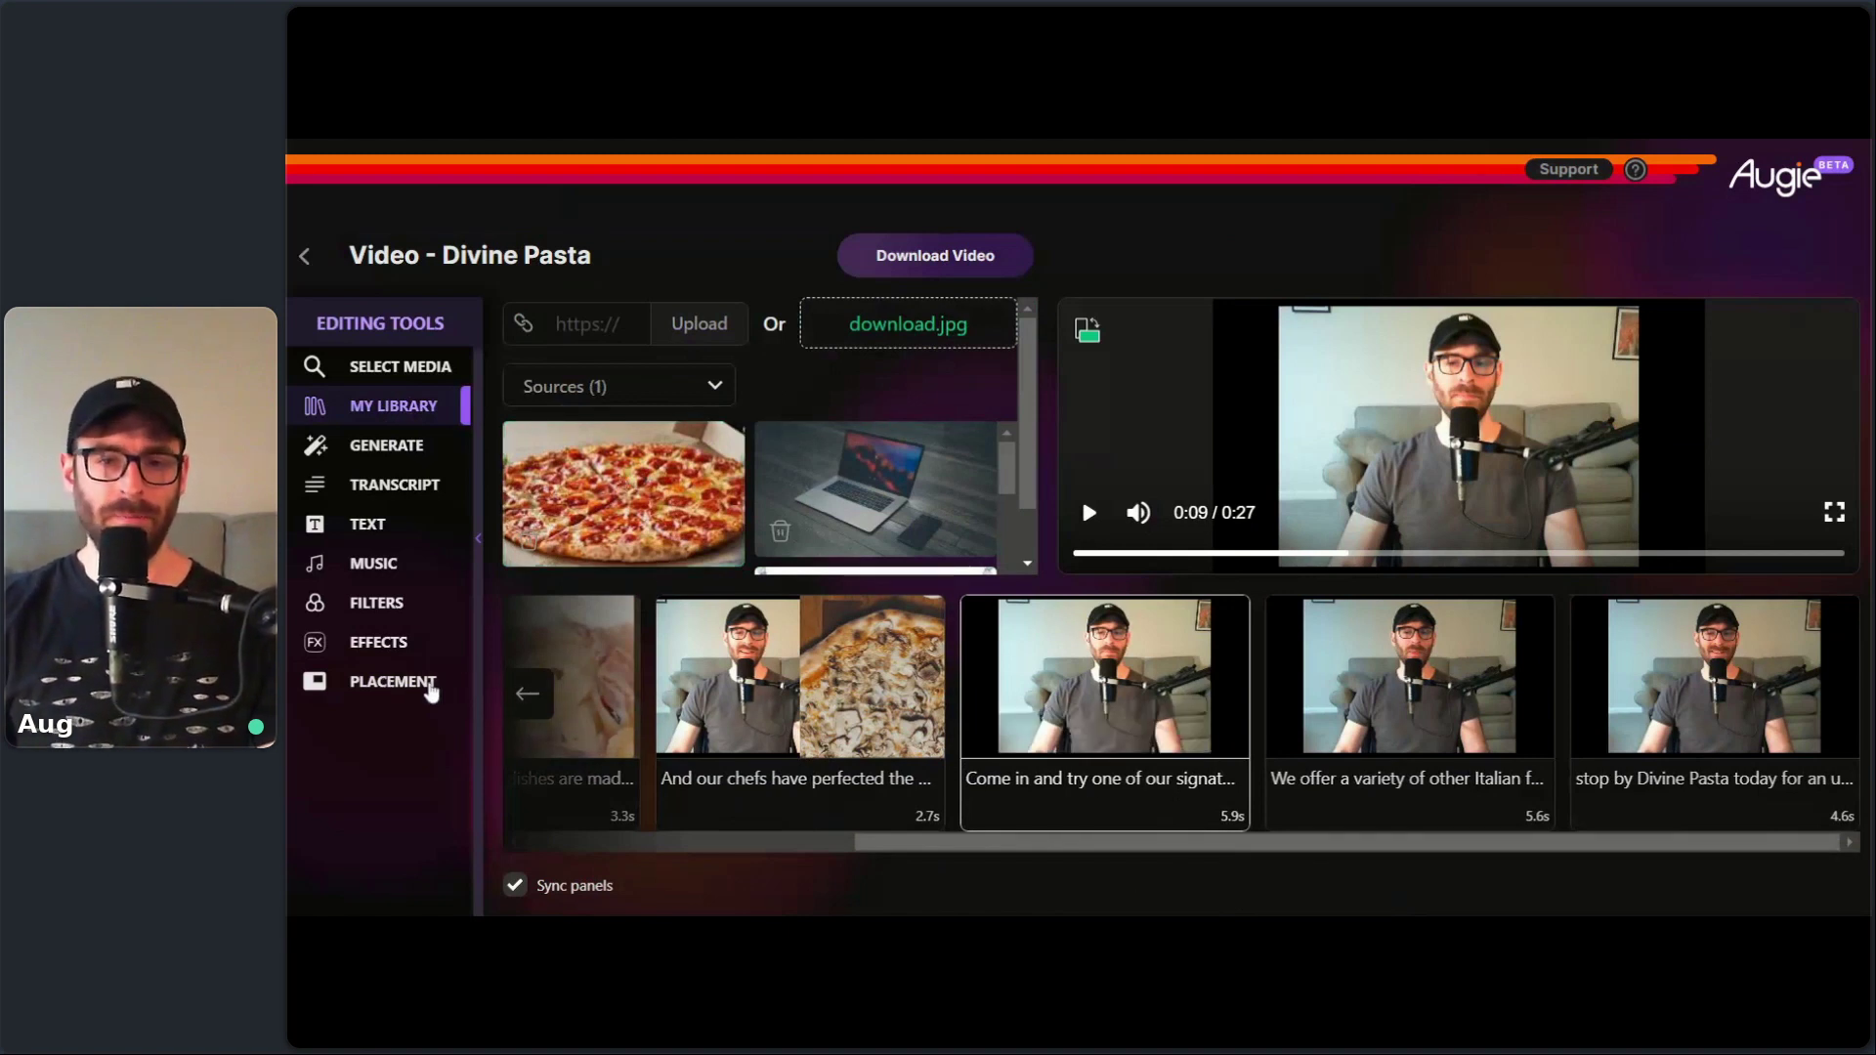
- Show the uploaded pizza picture fullscreen in the fourth shot and give it a Ken Burns zoom-in
click(431, 684)
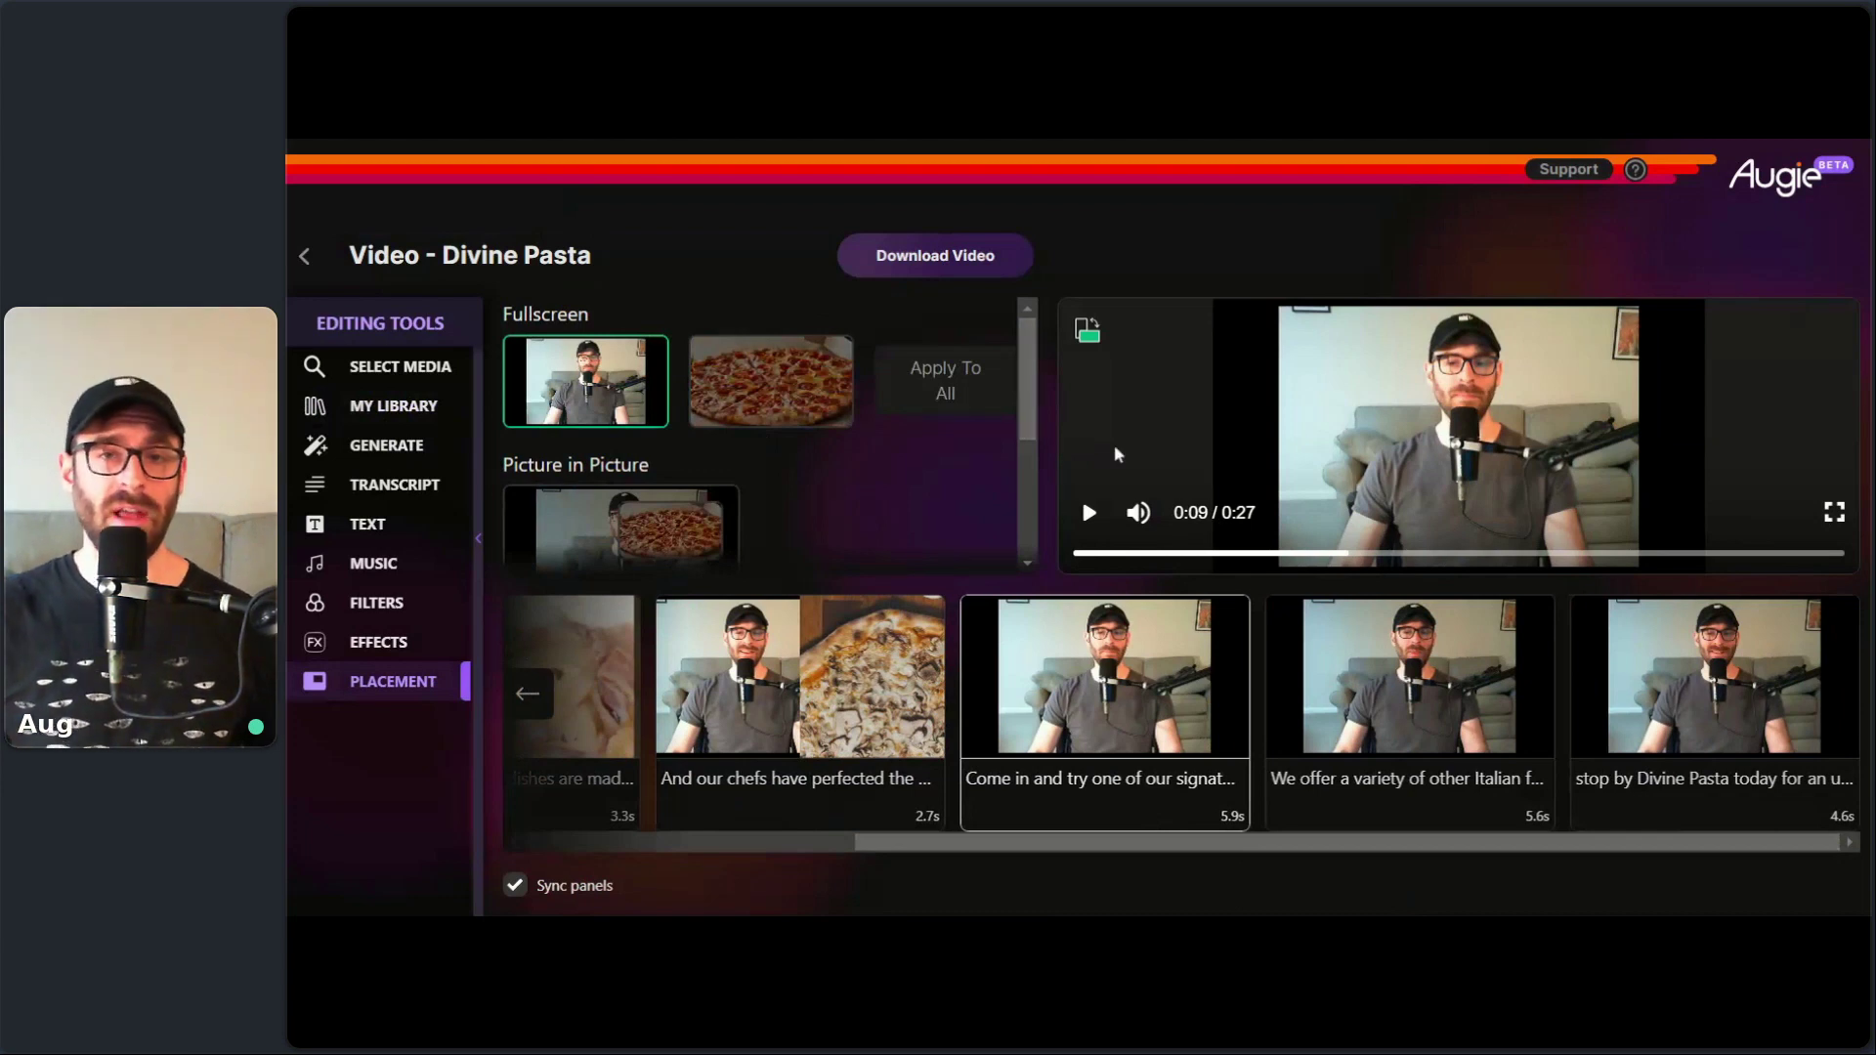
click(431, 414)
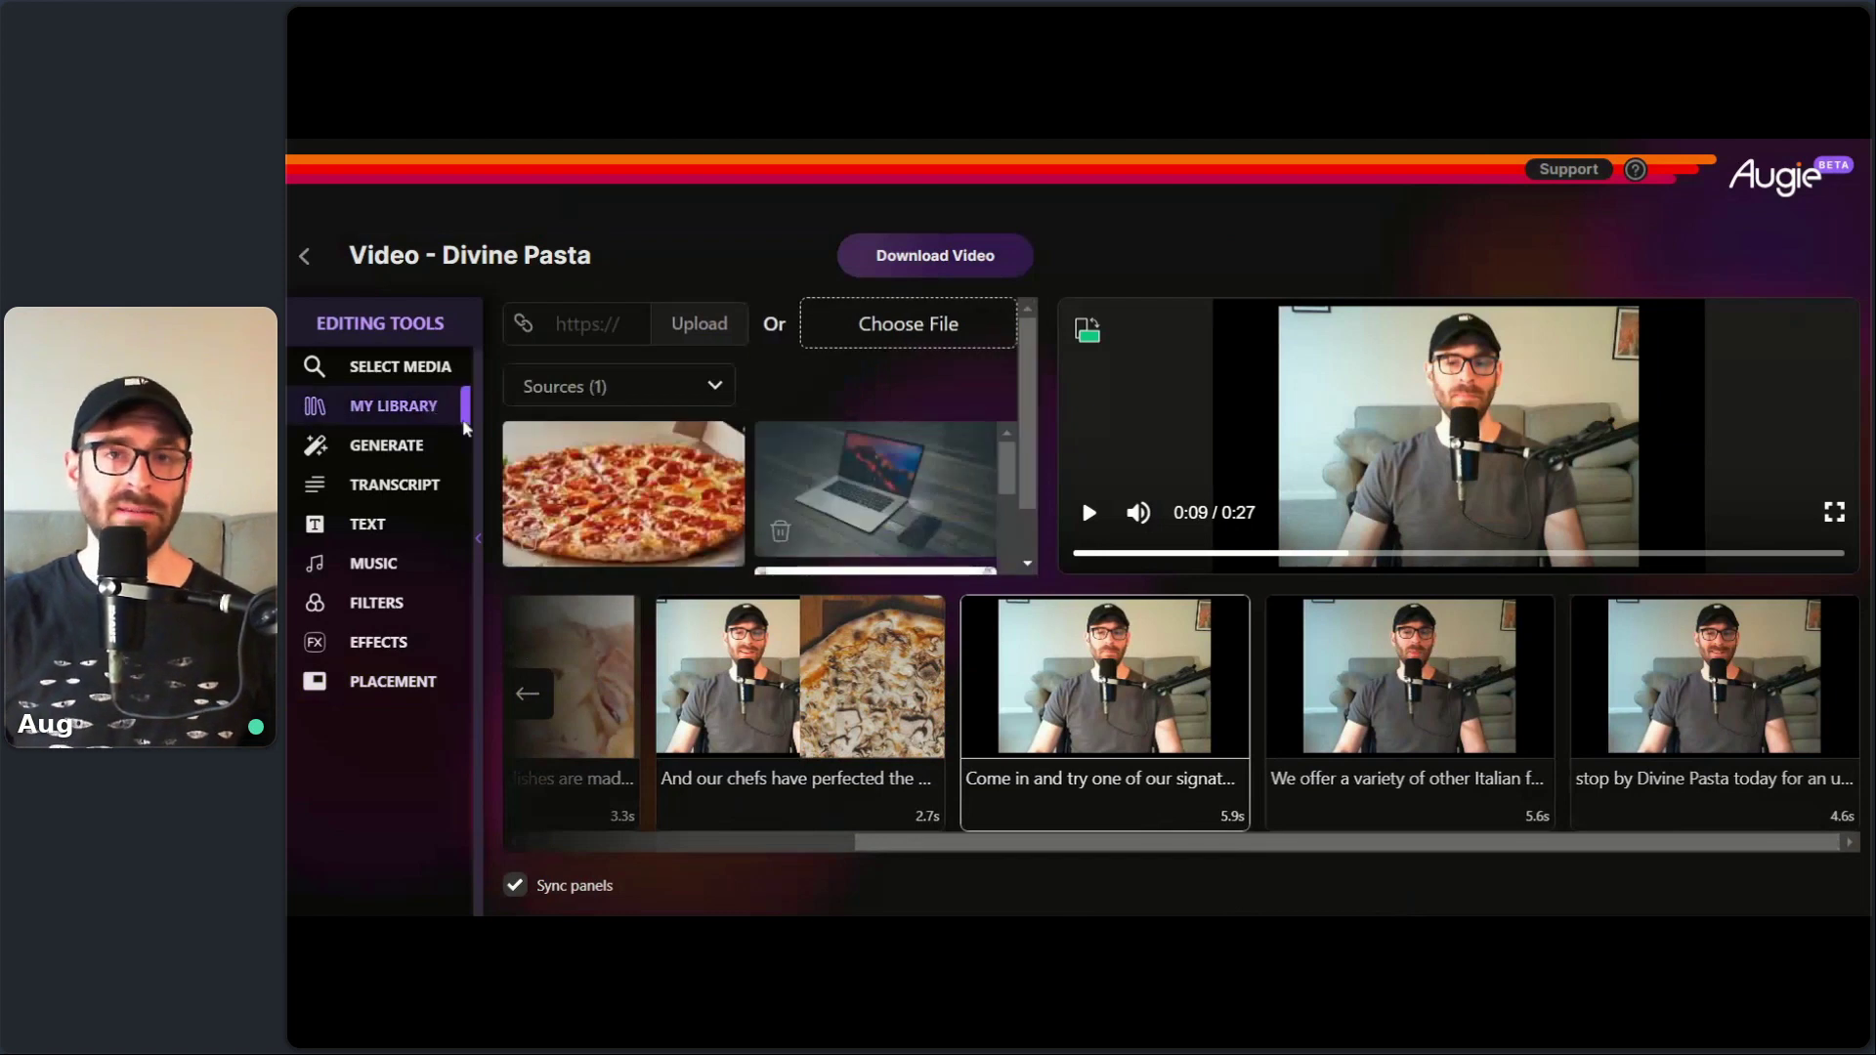
mouse_move(1211, 684)
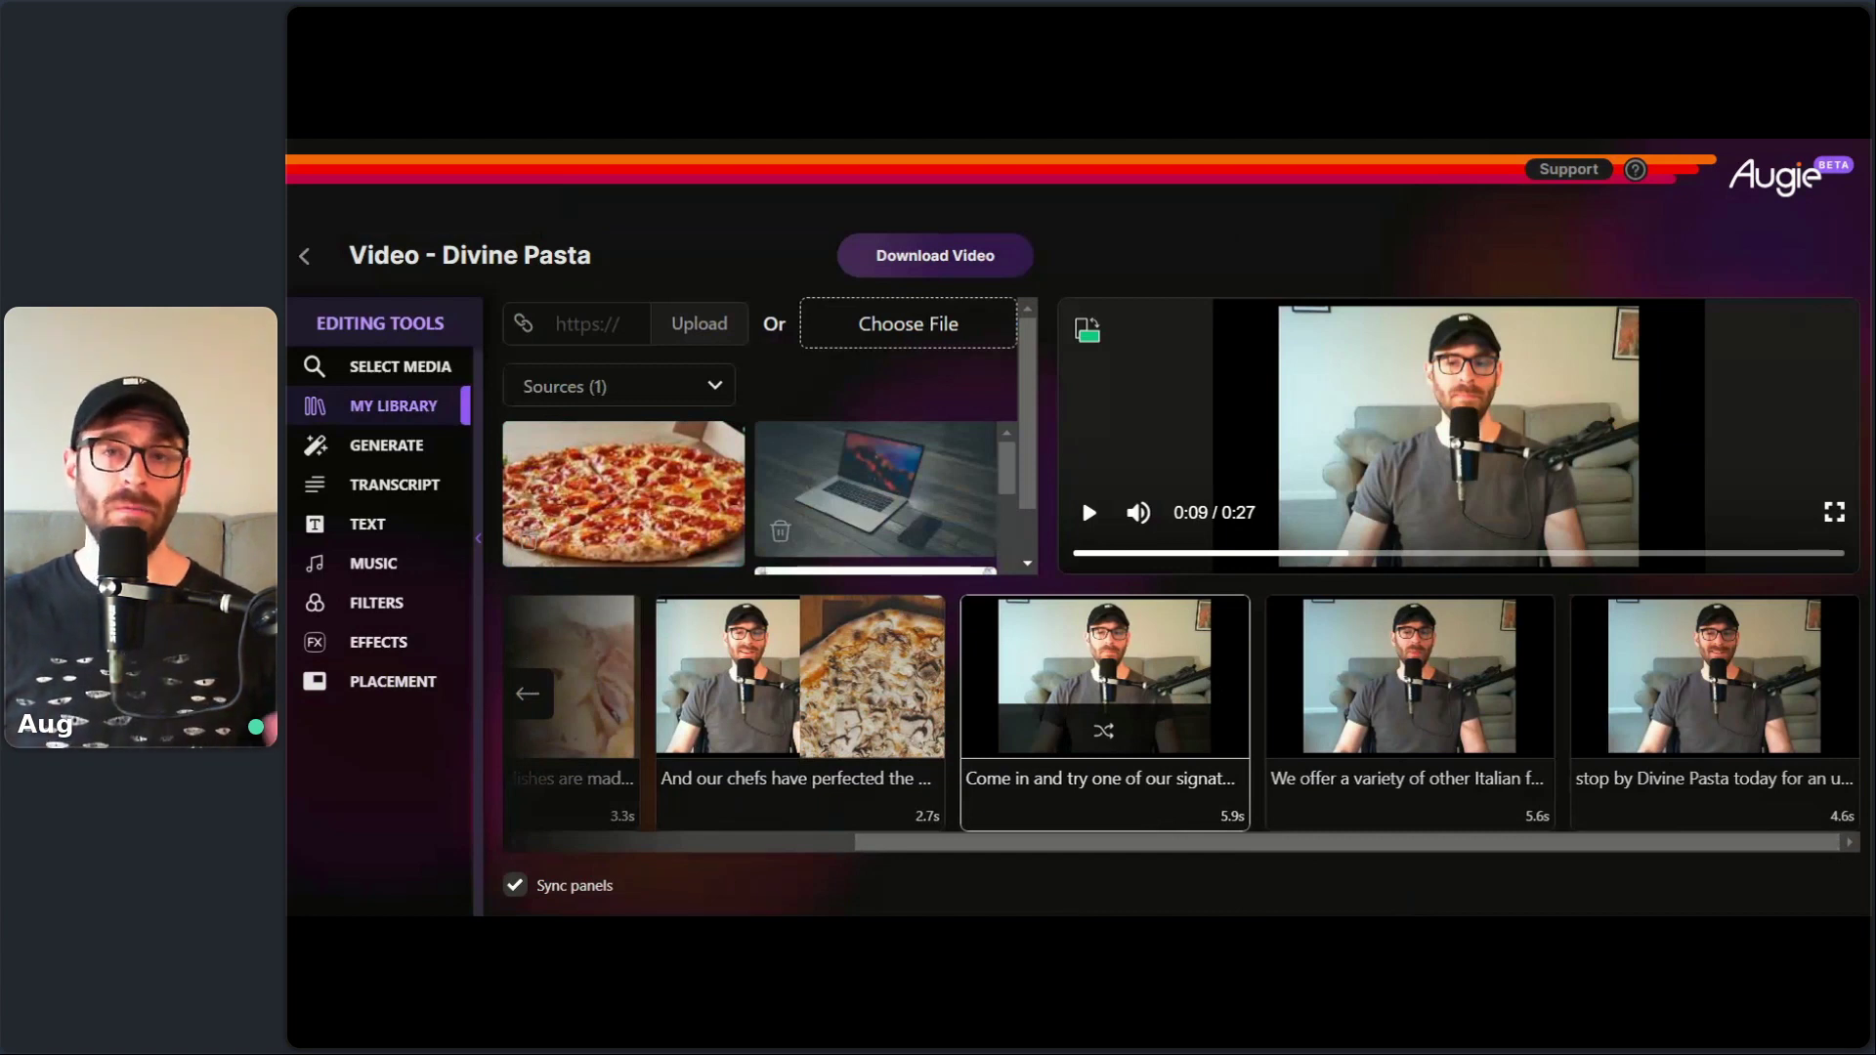
click(416, 681)
click(758, 393)
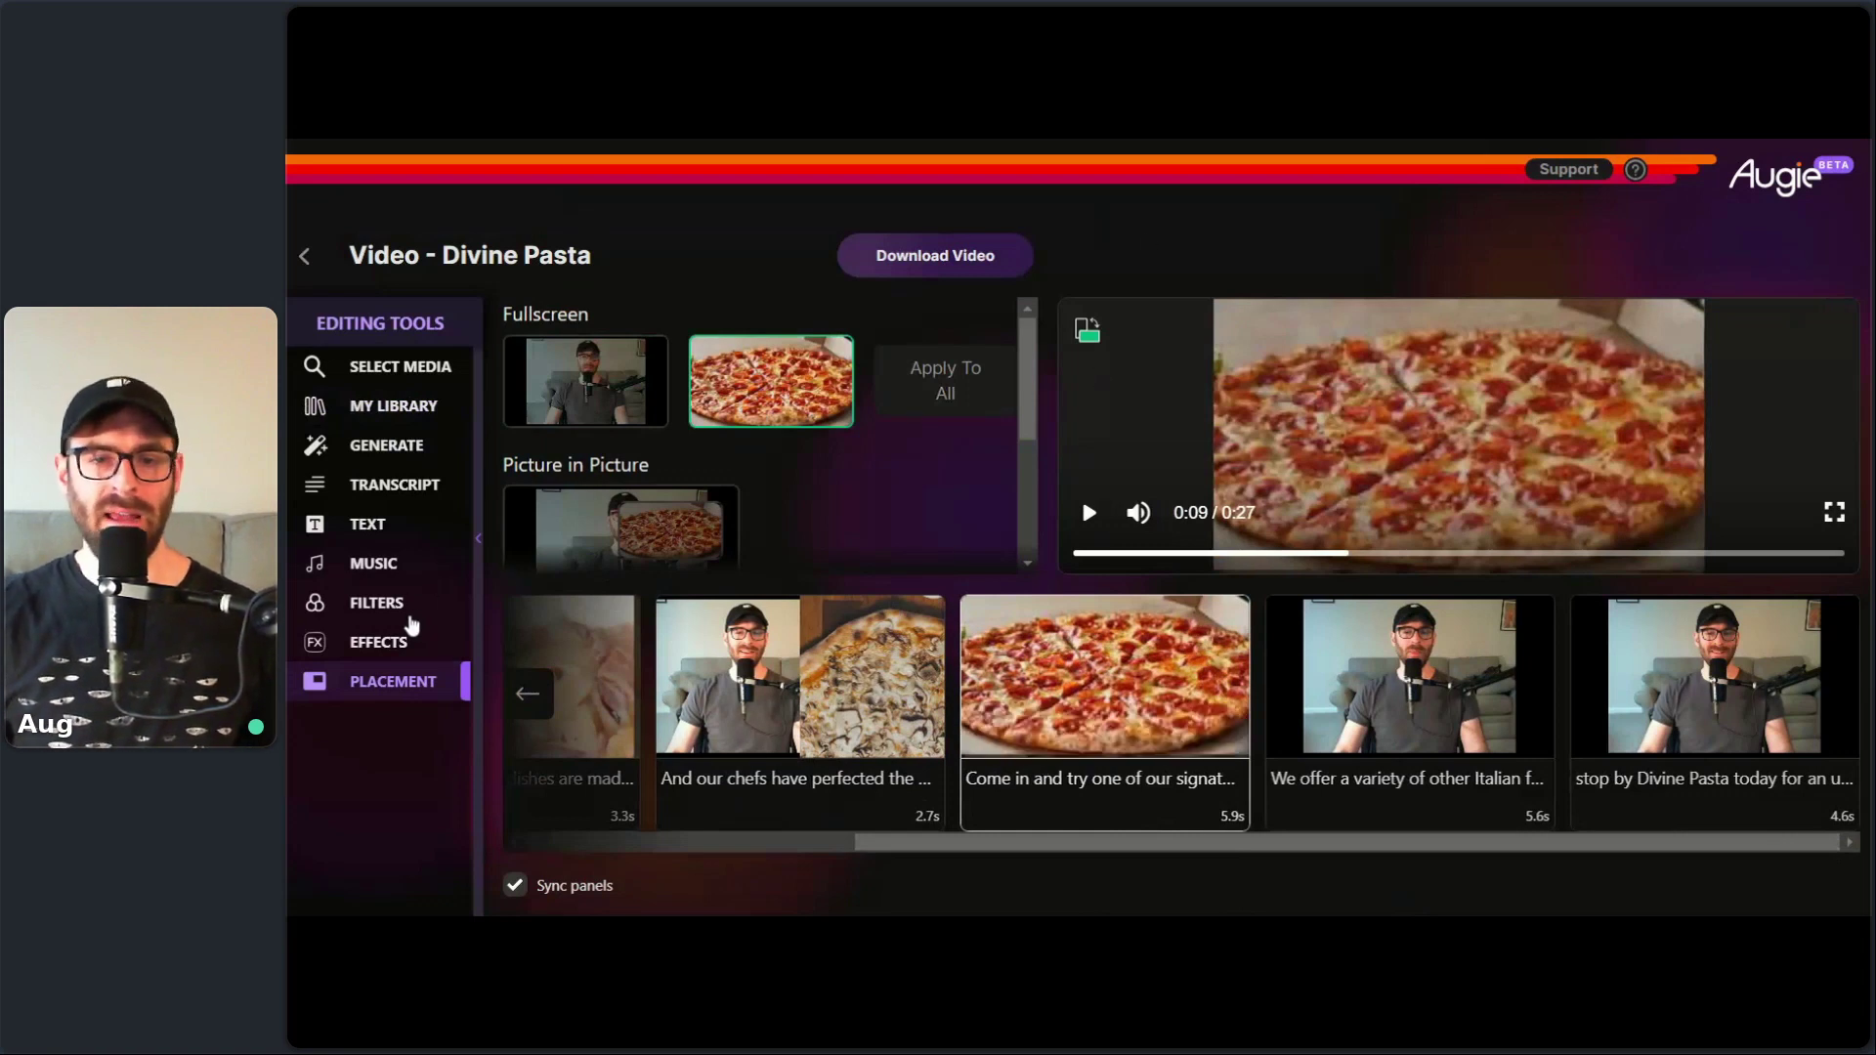
click(406, 647)
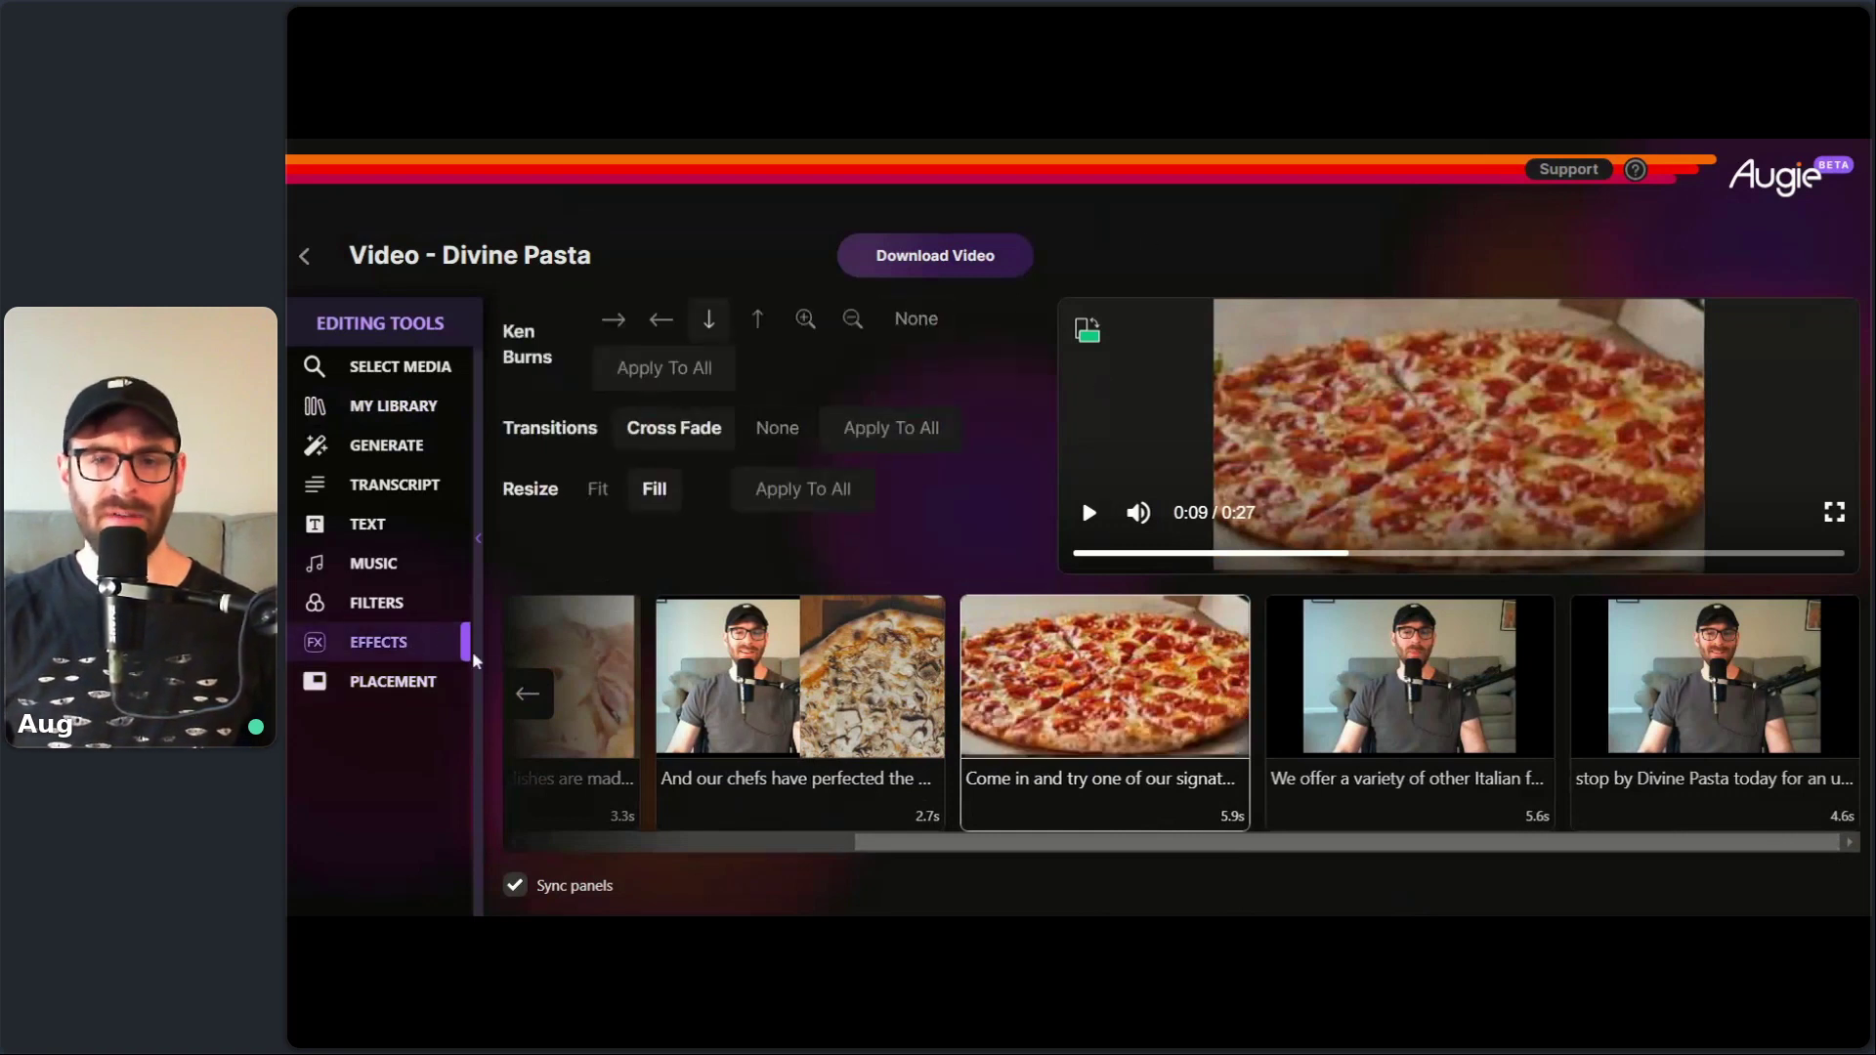
click(806, 319)
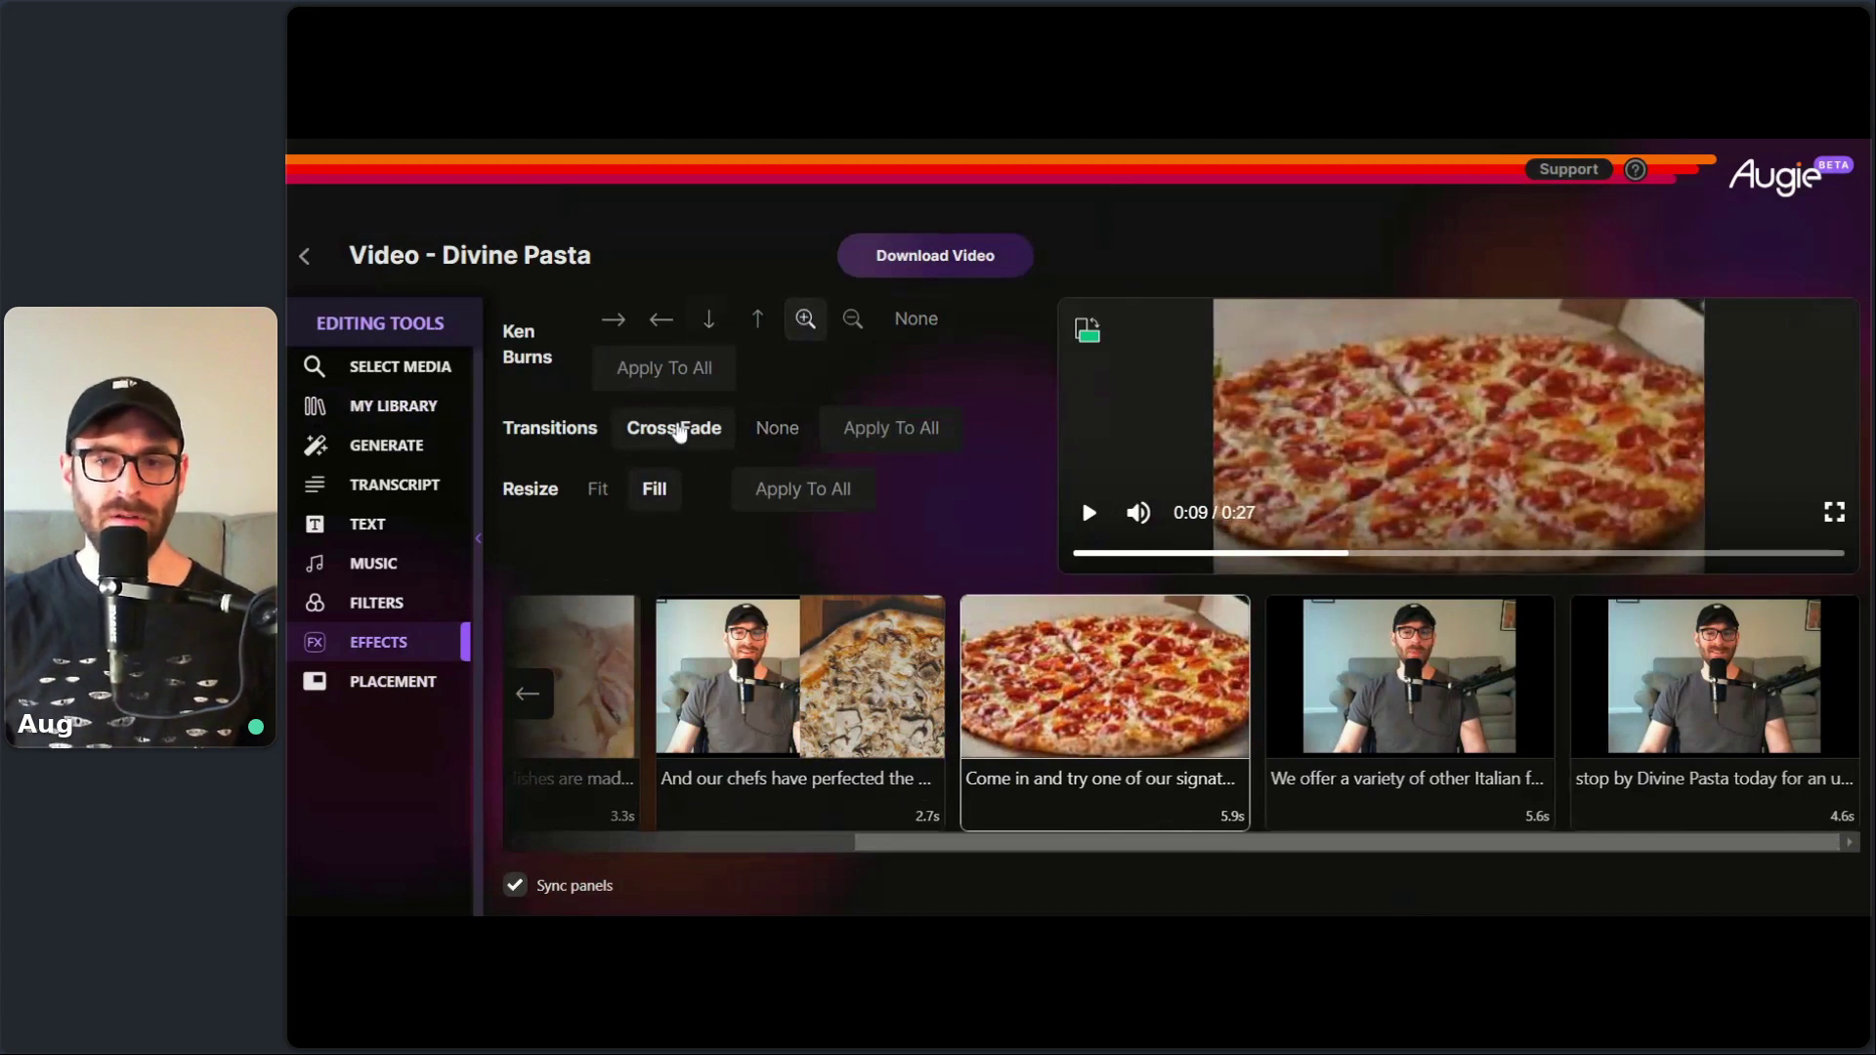
- Play the preview from the split-screen third shot through the fourth shot and pause it at the fifth
click(841, 786)
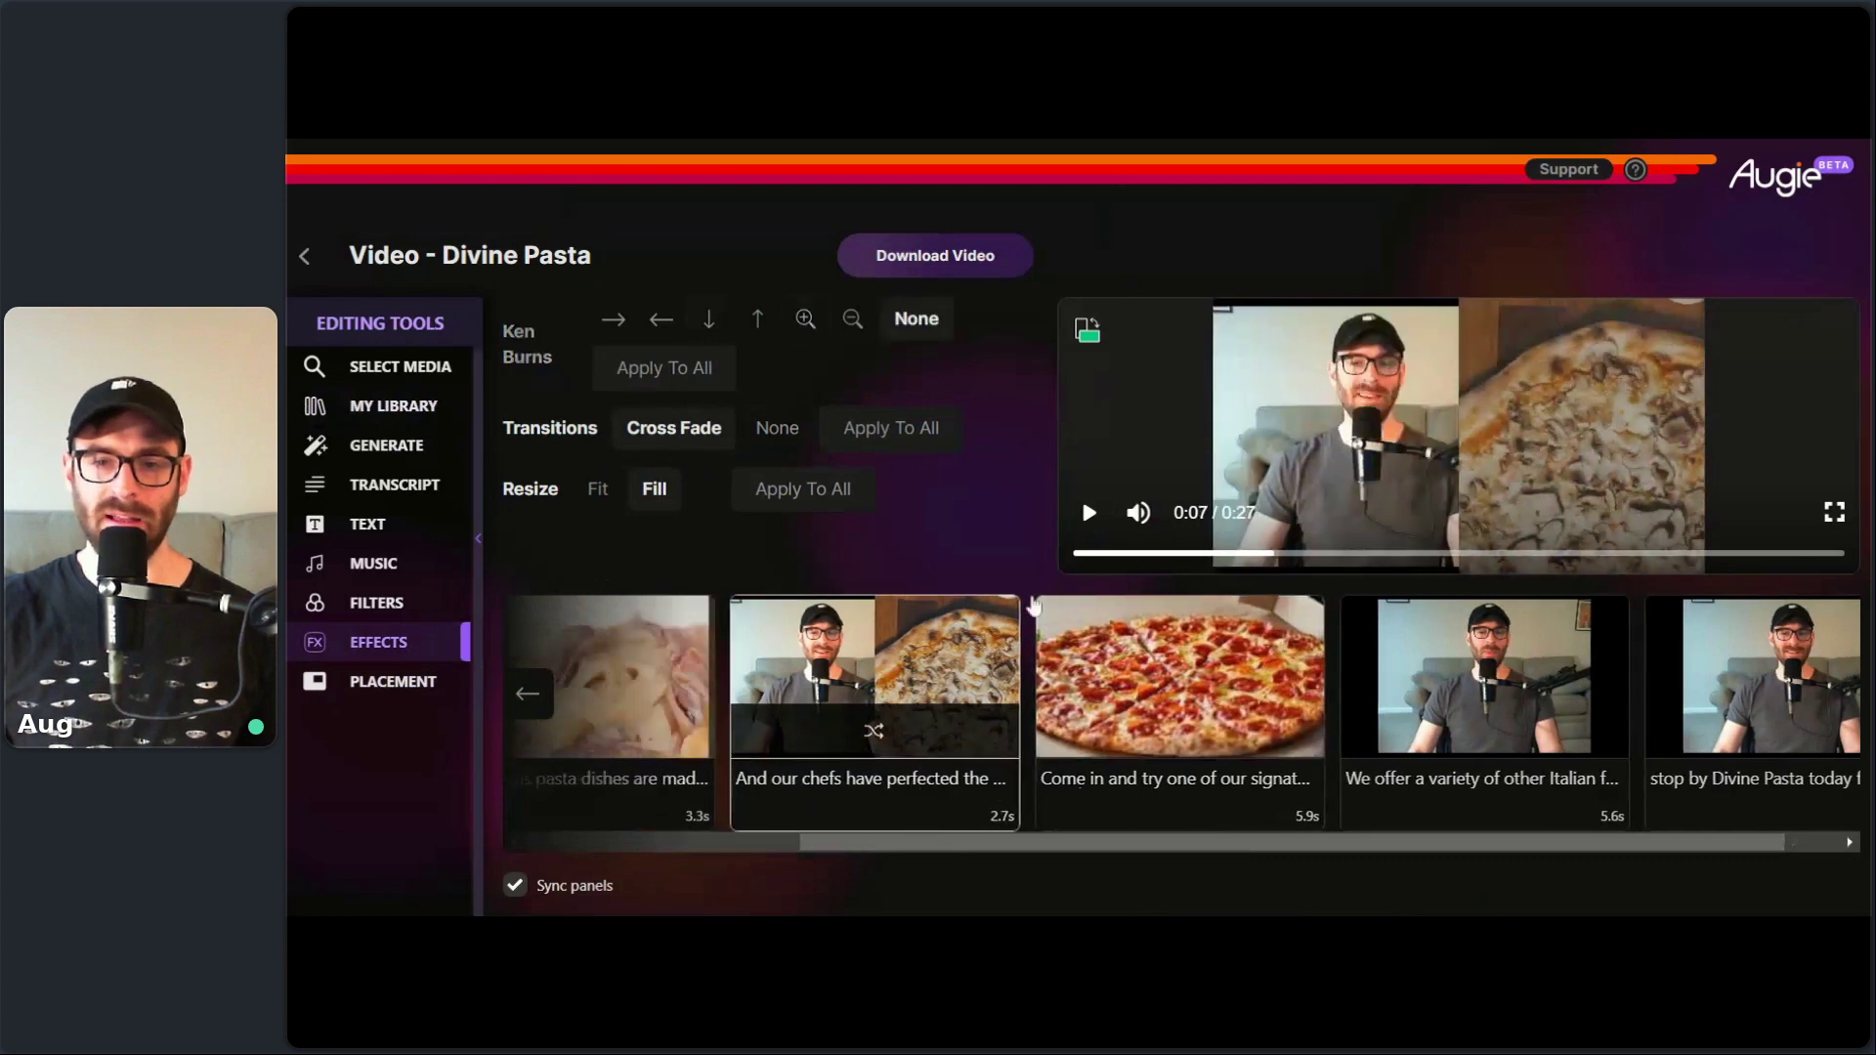
click(1089, 515)
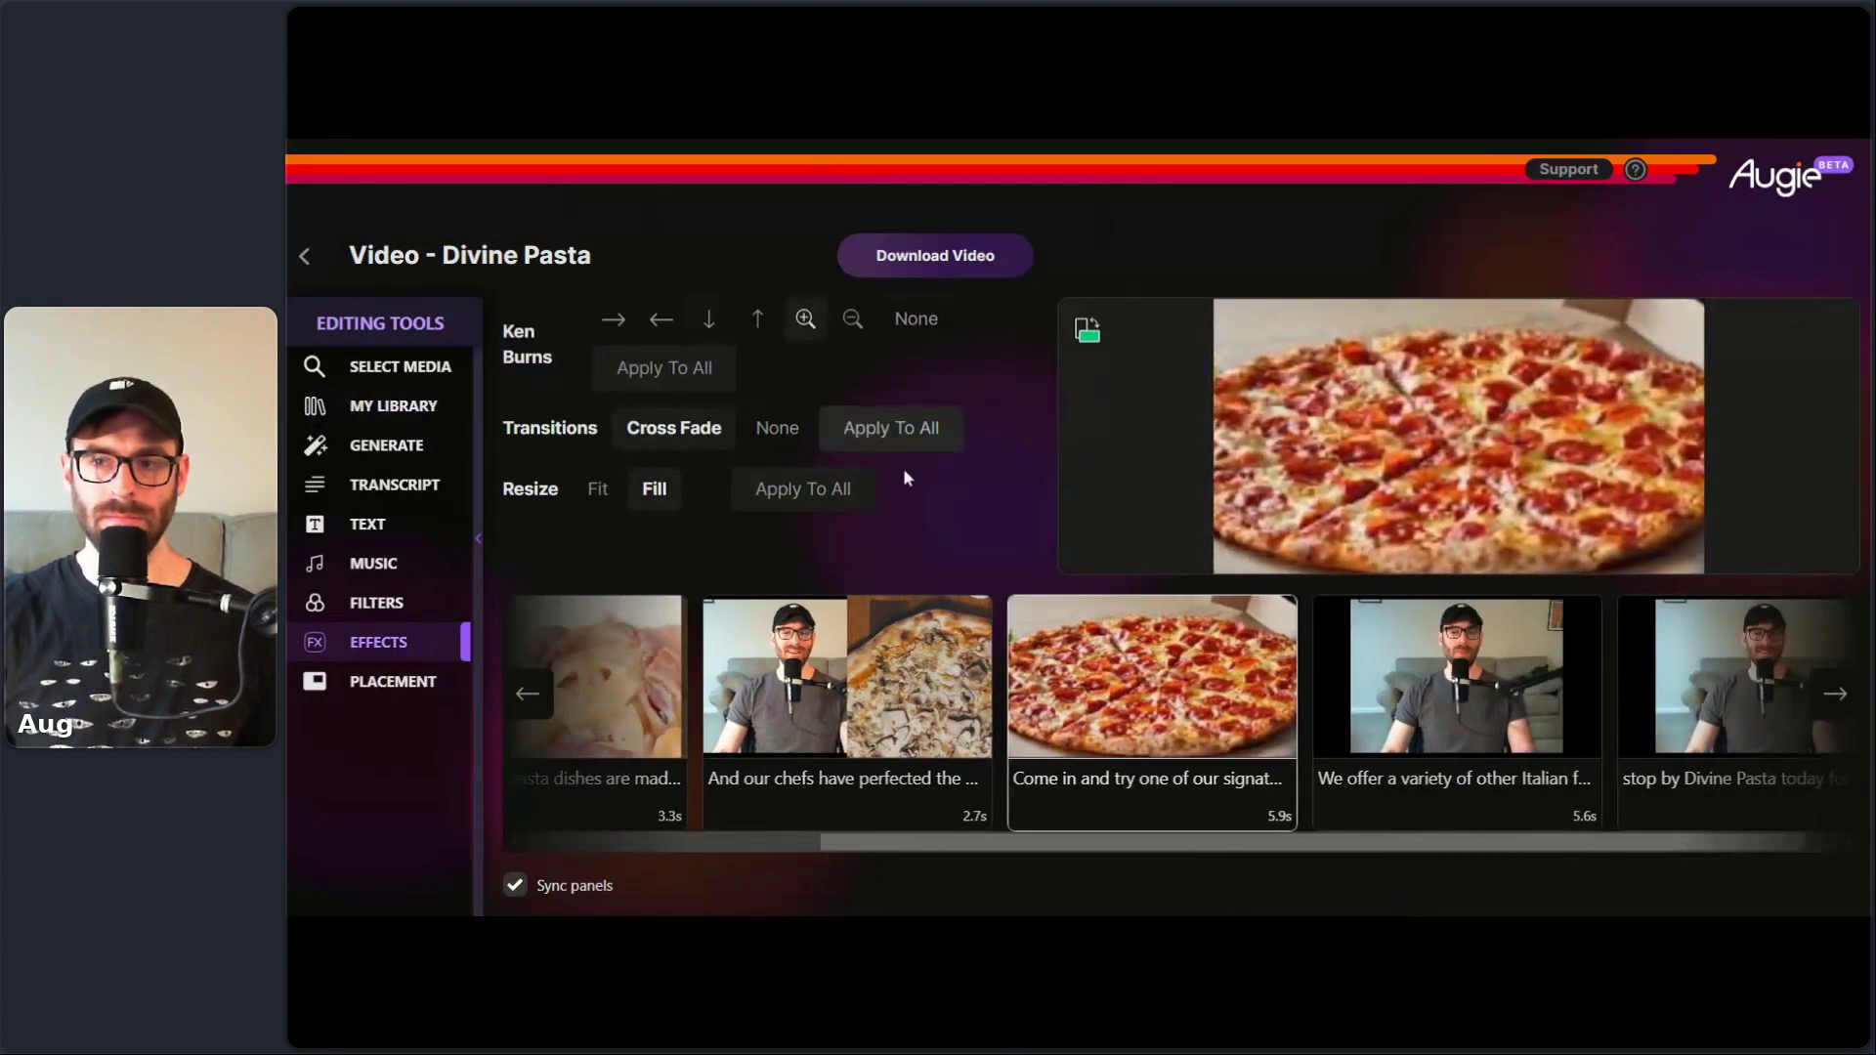
mouse_move(1118, 426)
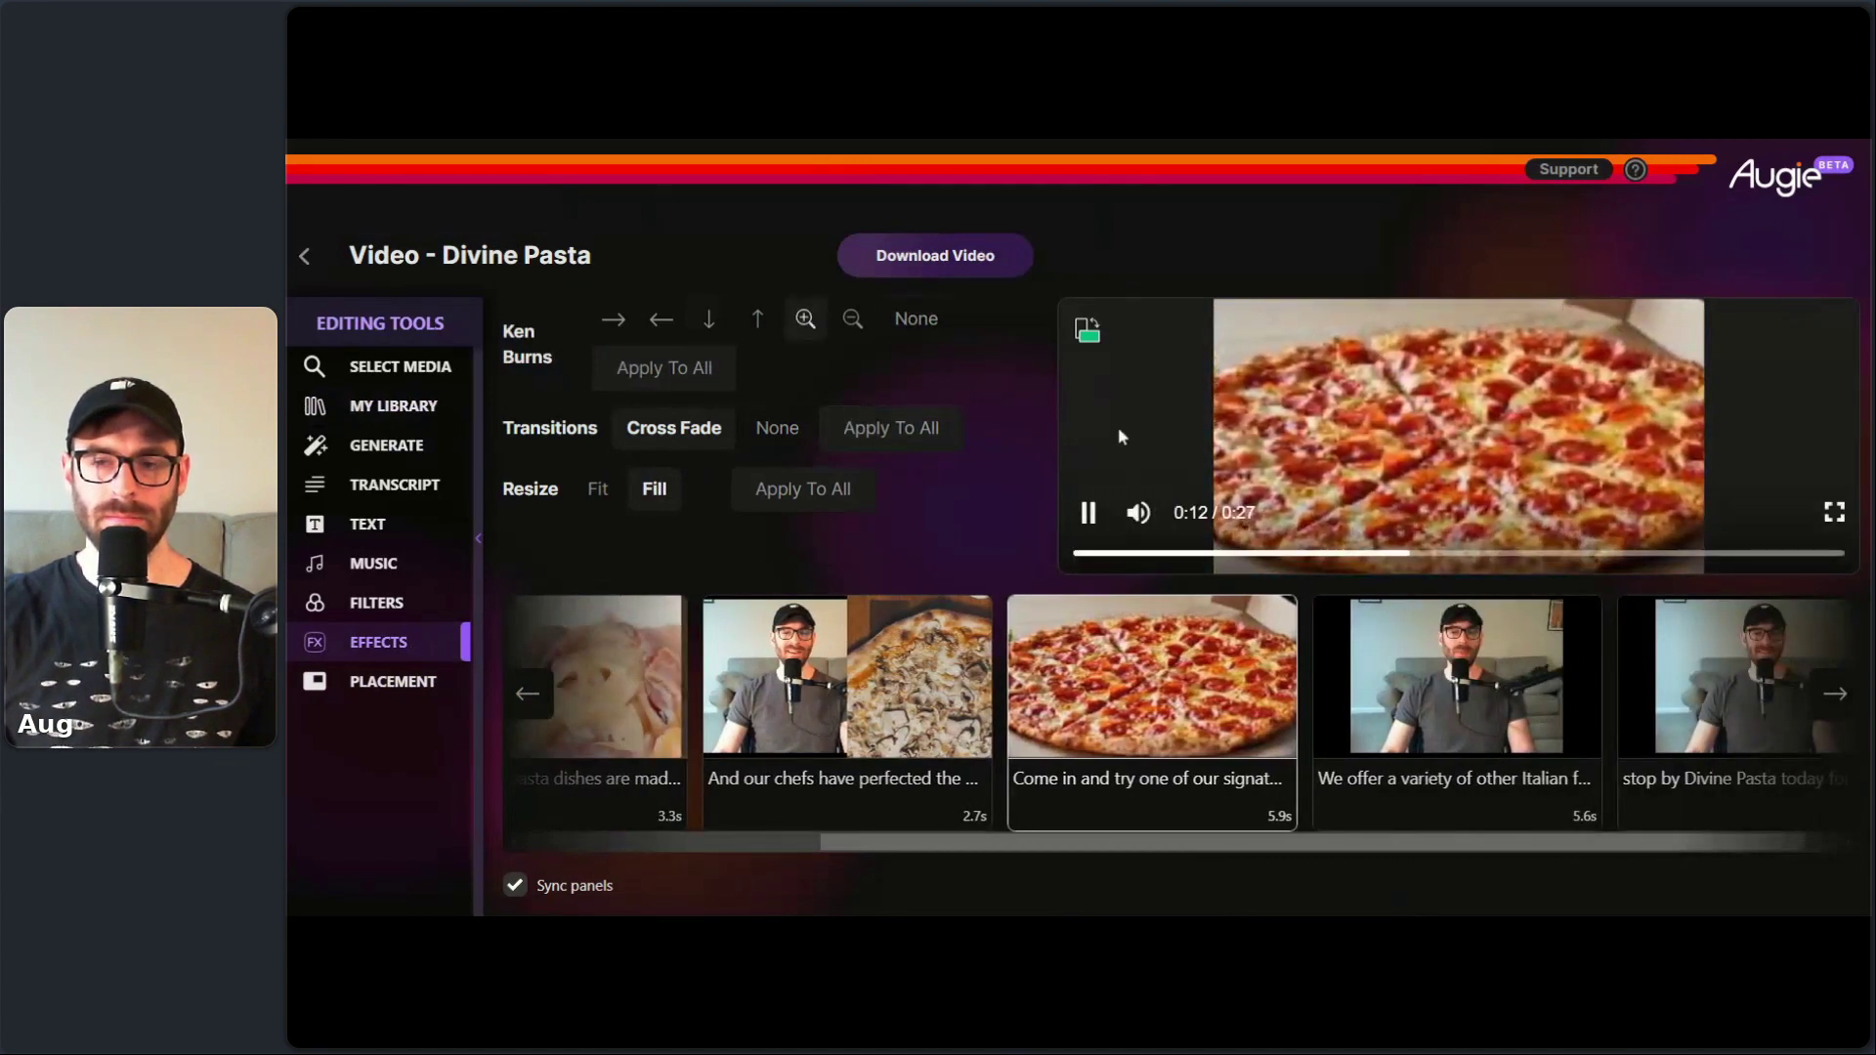
click(1087, 518)
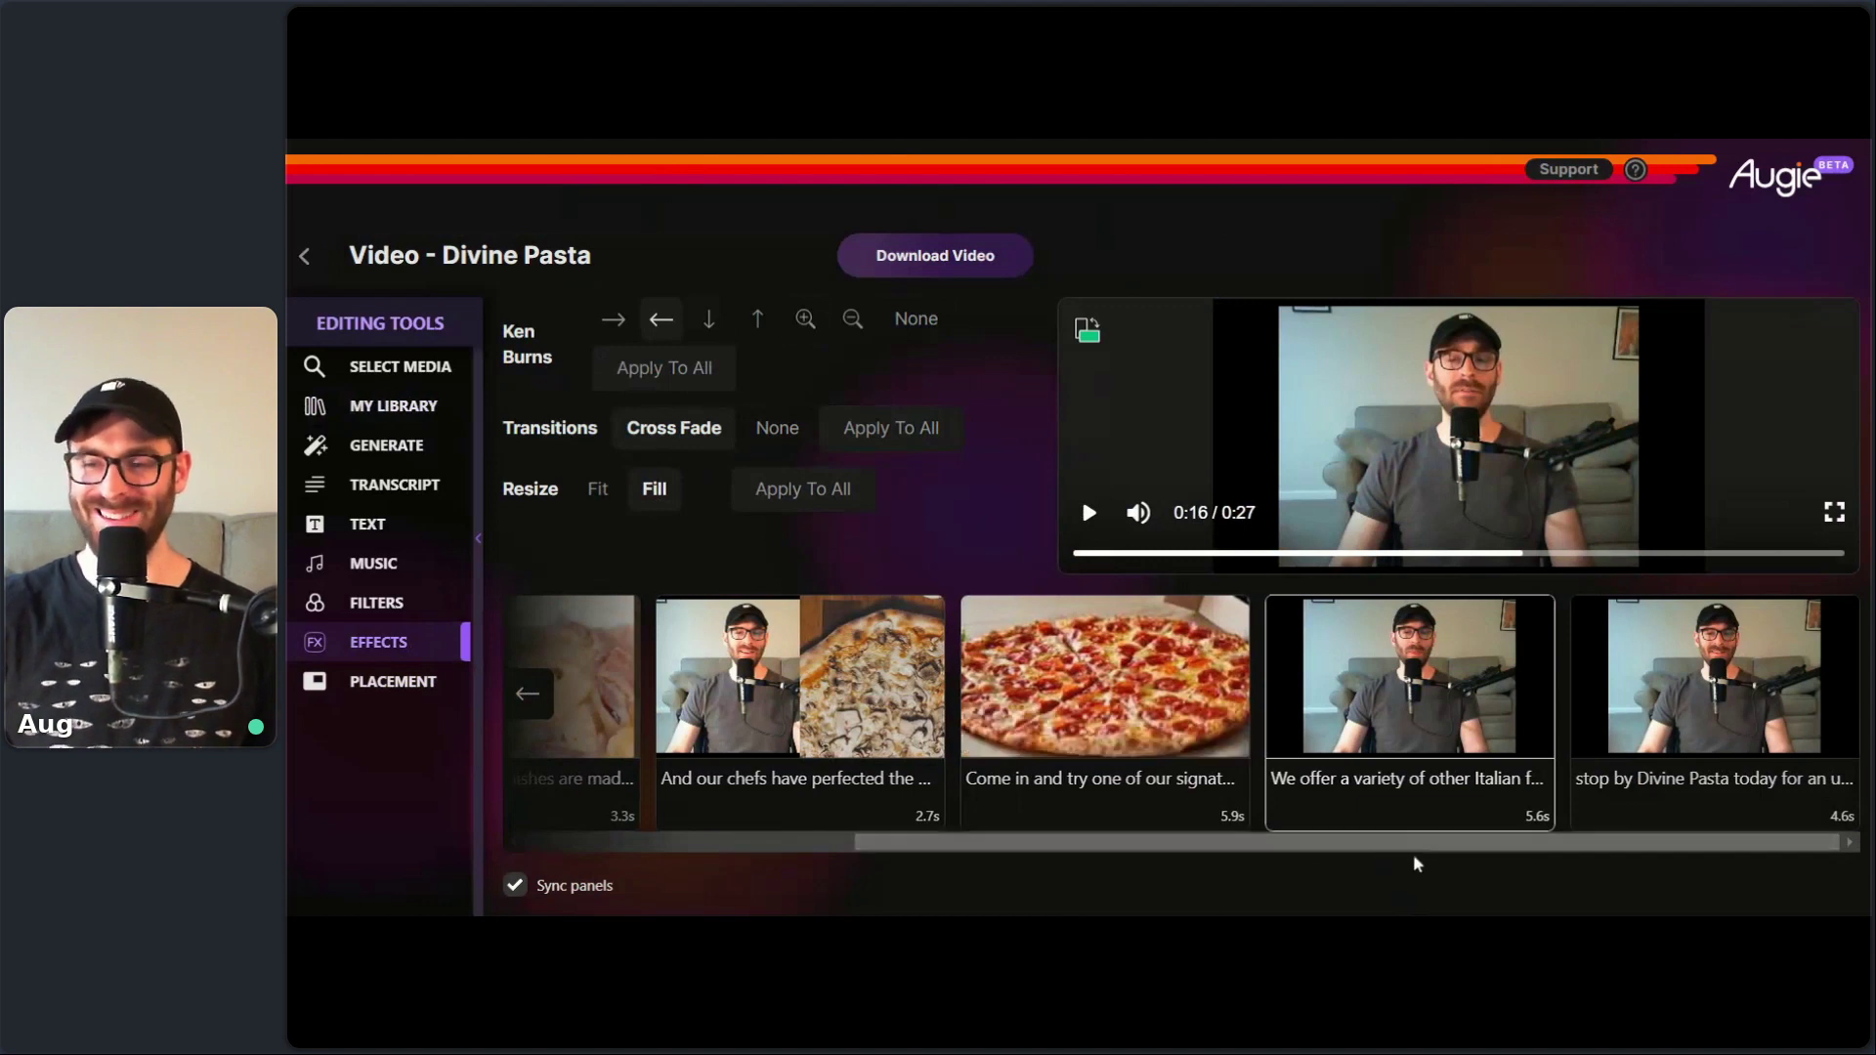
- Set the fifth shot, about other Italian favorites, to the fullscreen stock pizza media instead of the presenter
click(1060, 788)
click(1416, 796)
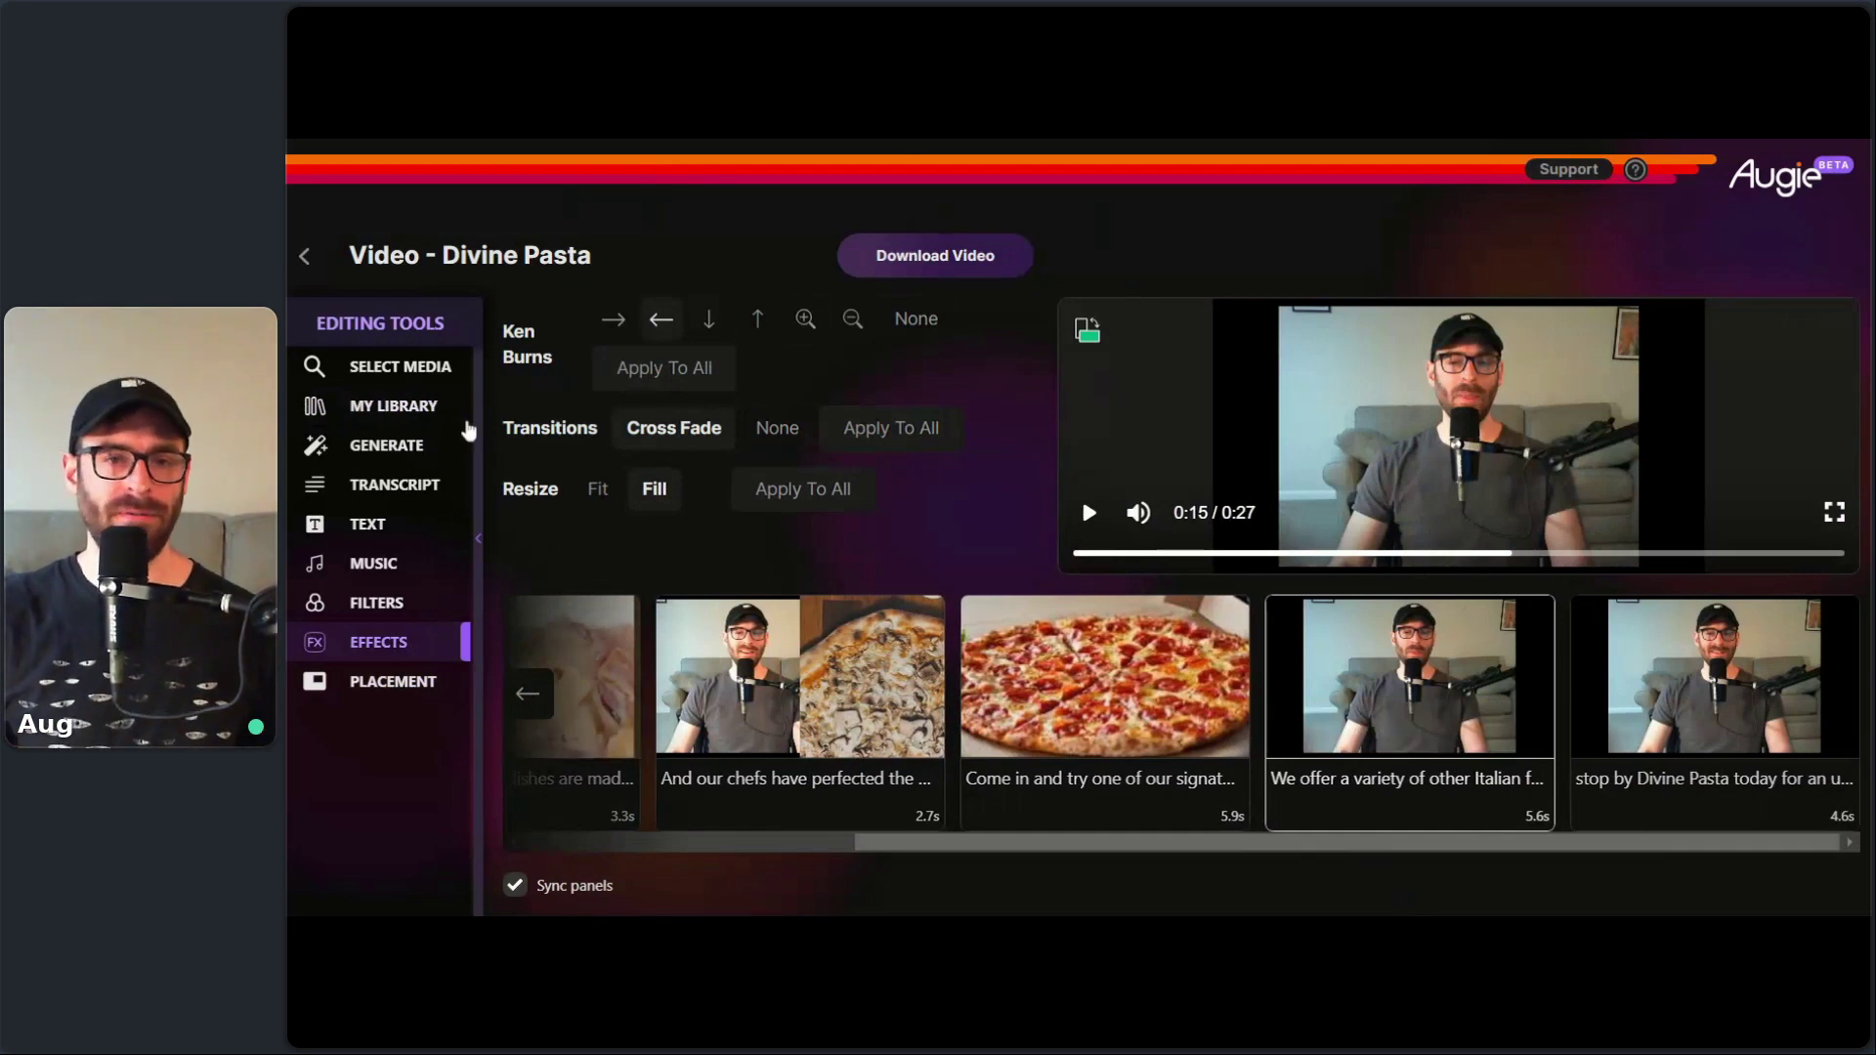
click(425, 377)
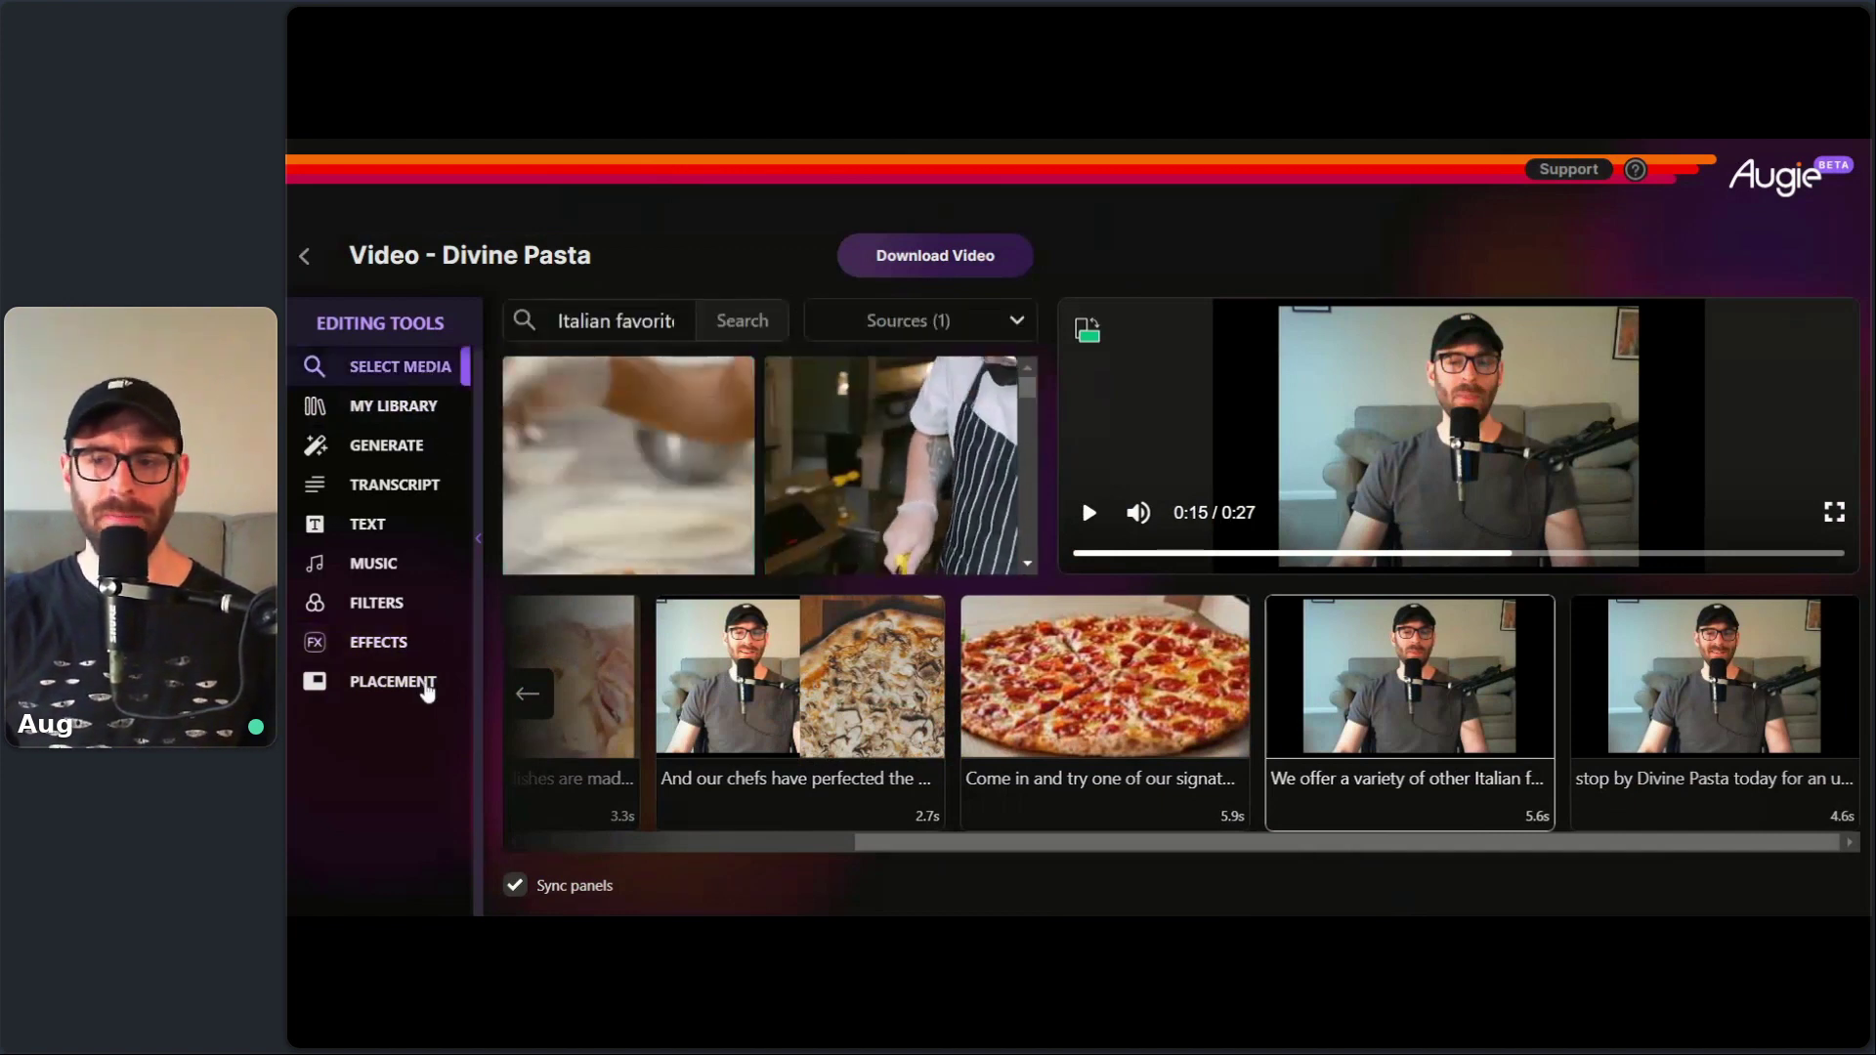
mouse_move(1436, 799)
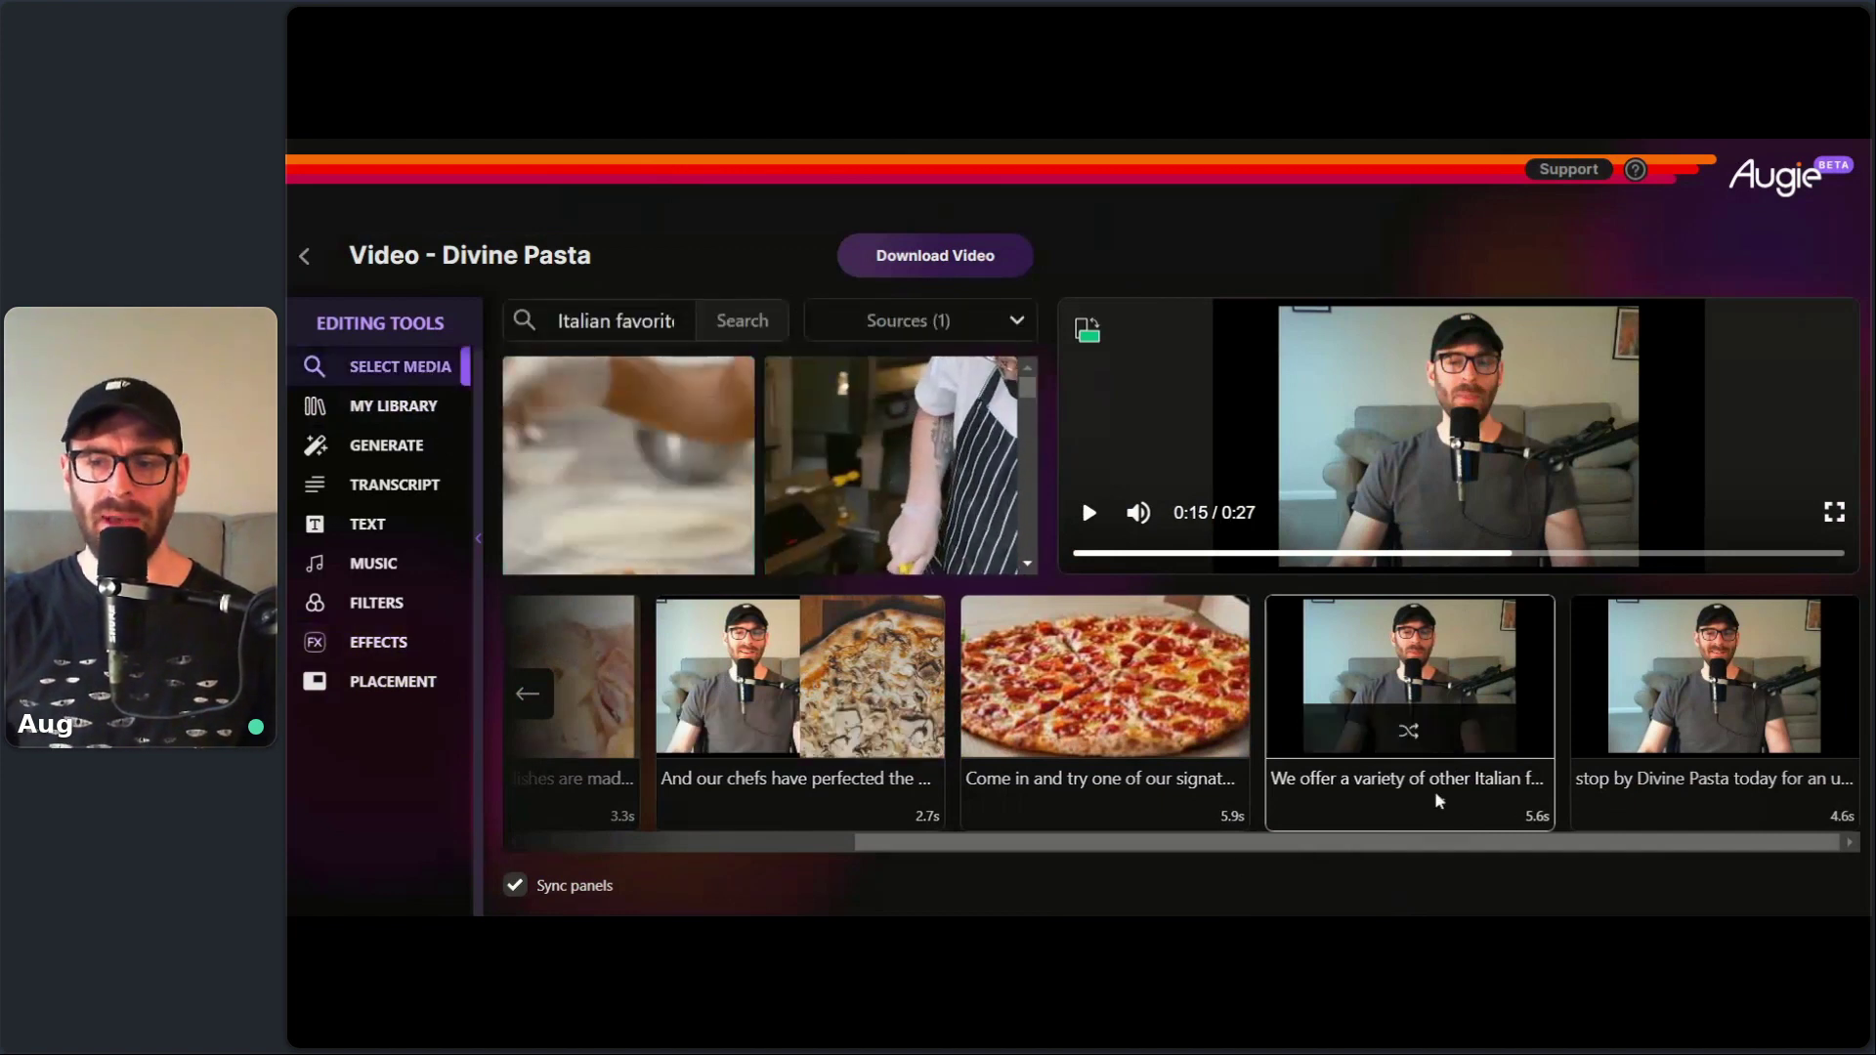
click(388, 689)
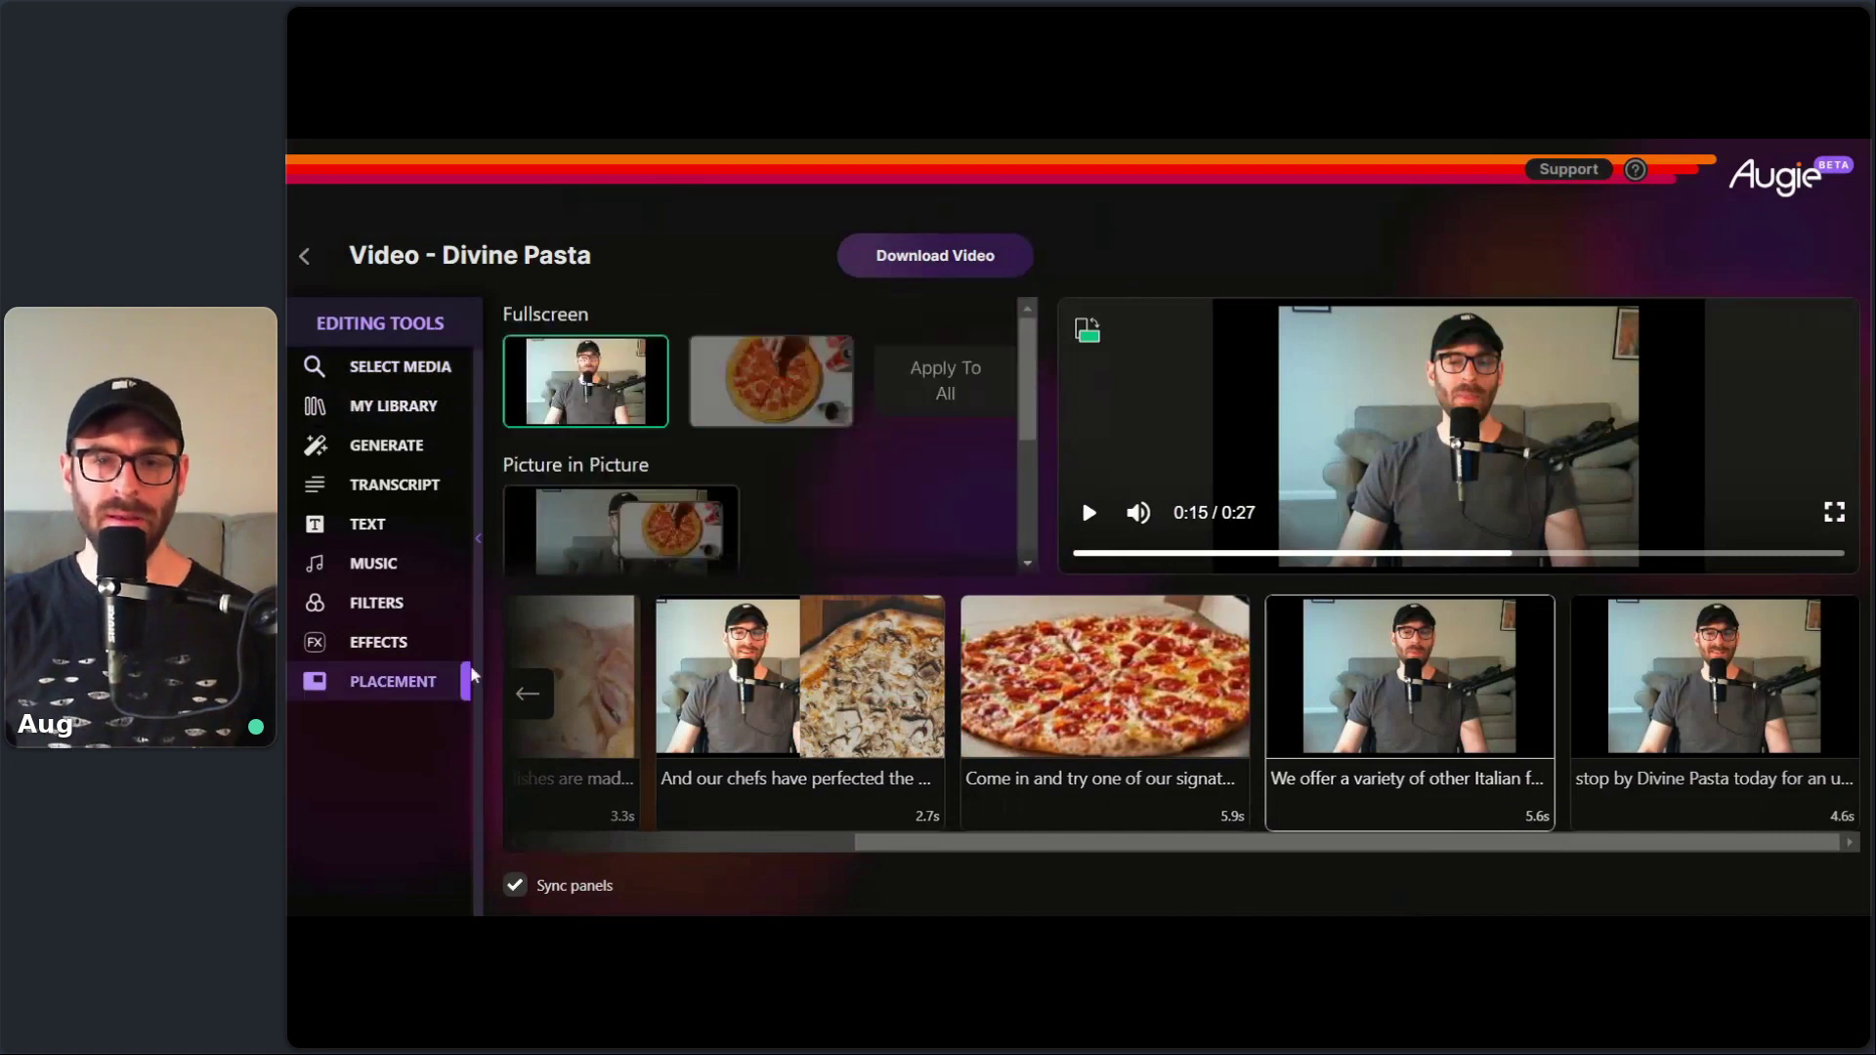
click(761, 388)
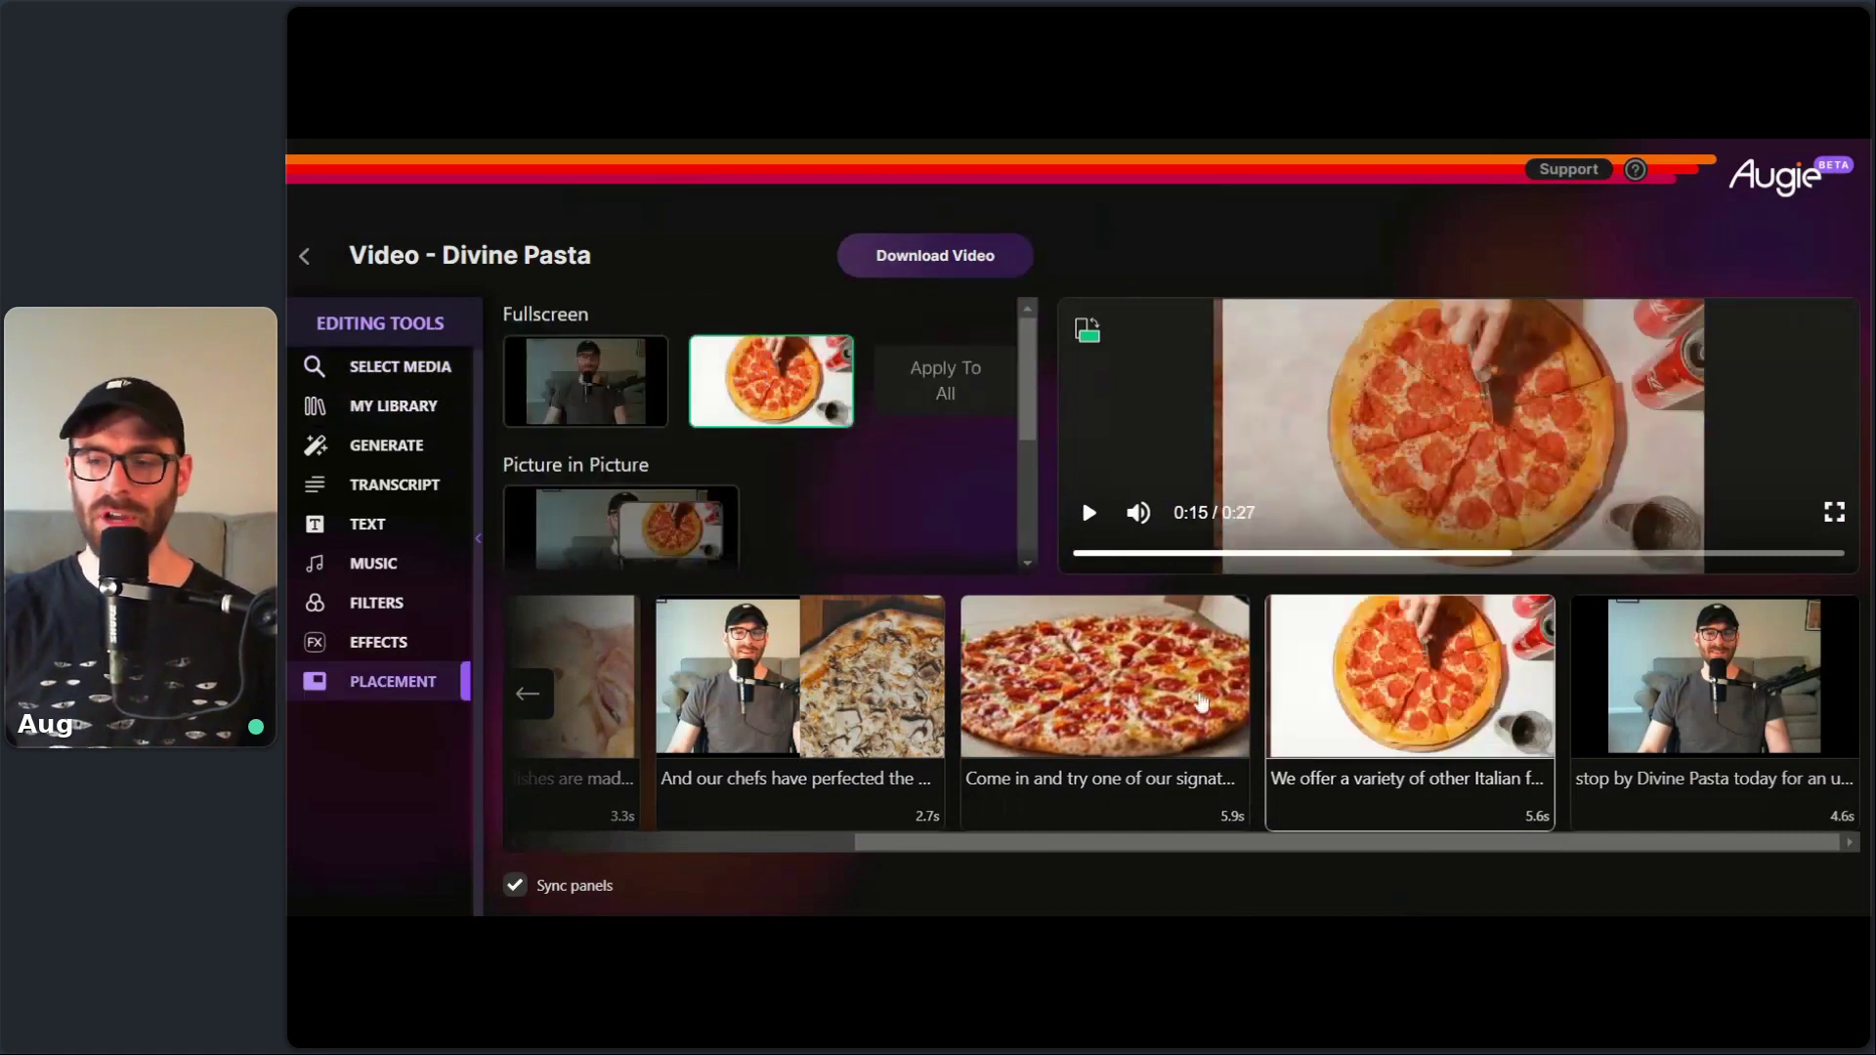
- Play a moment of the fifth shot in the preview and pause it
mouse_move(1408, 731)
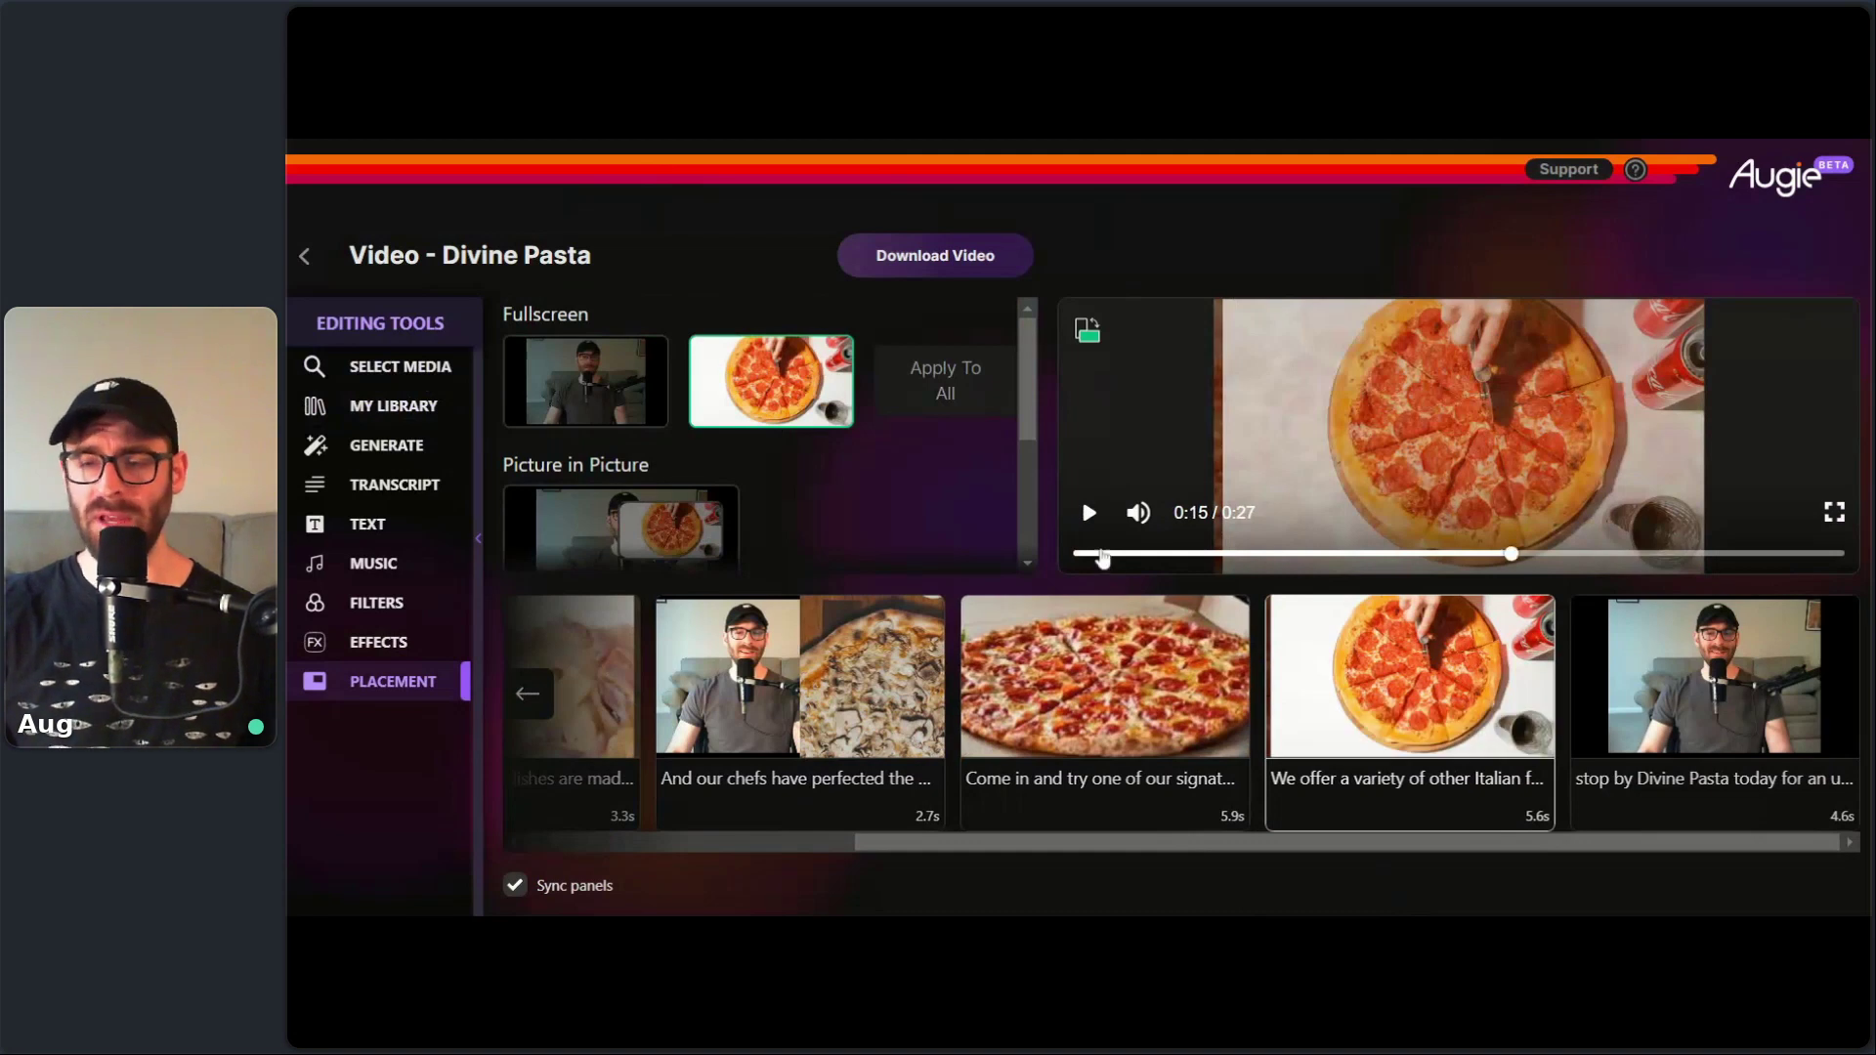
click(1091, 515)
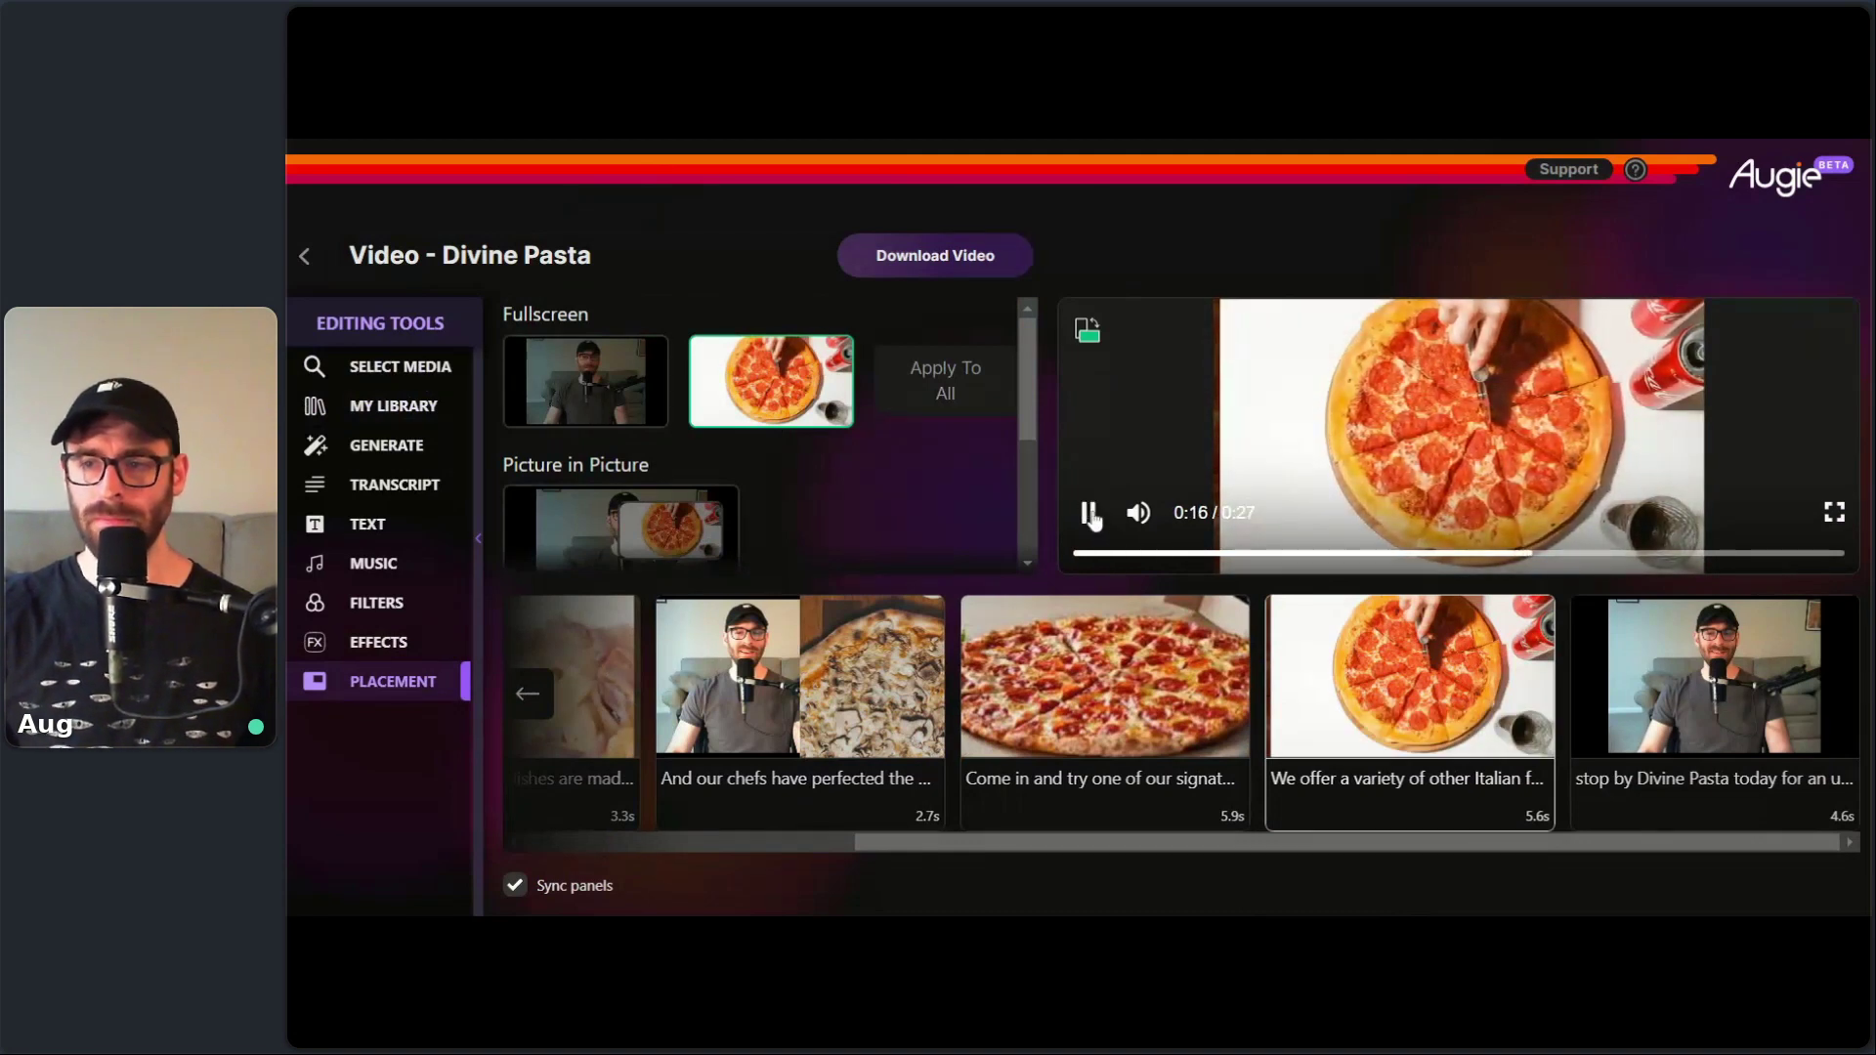
click(1092, 515)
mouse_move(736, 613)
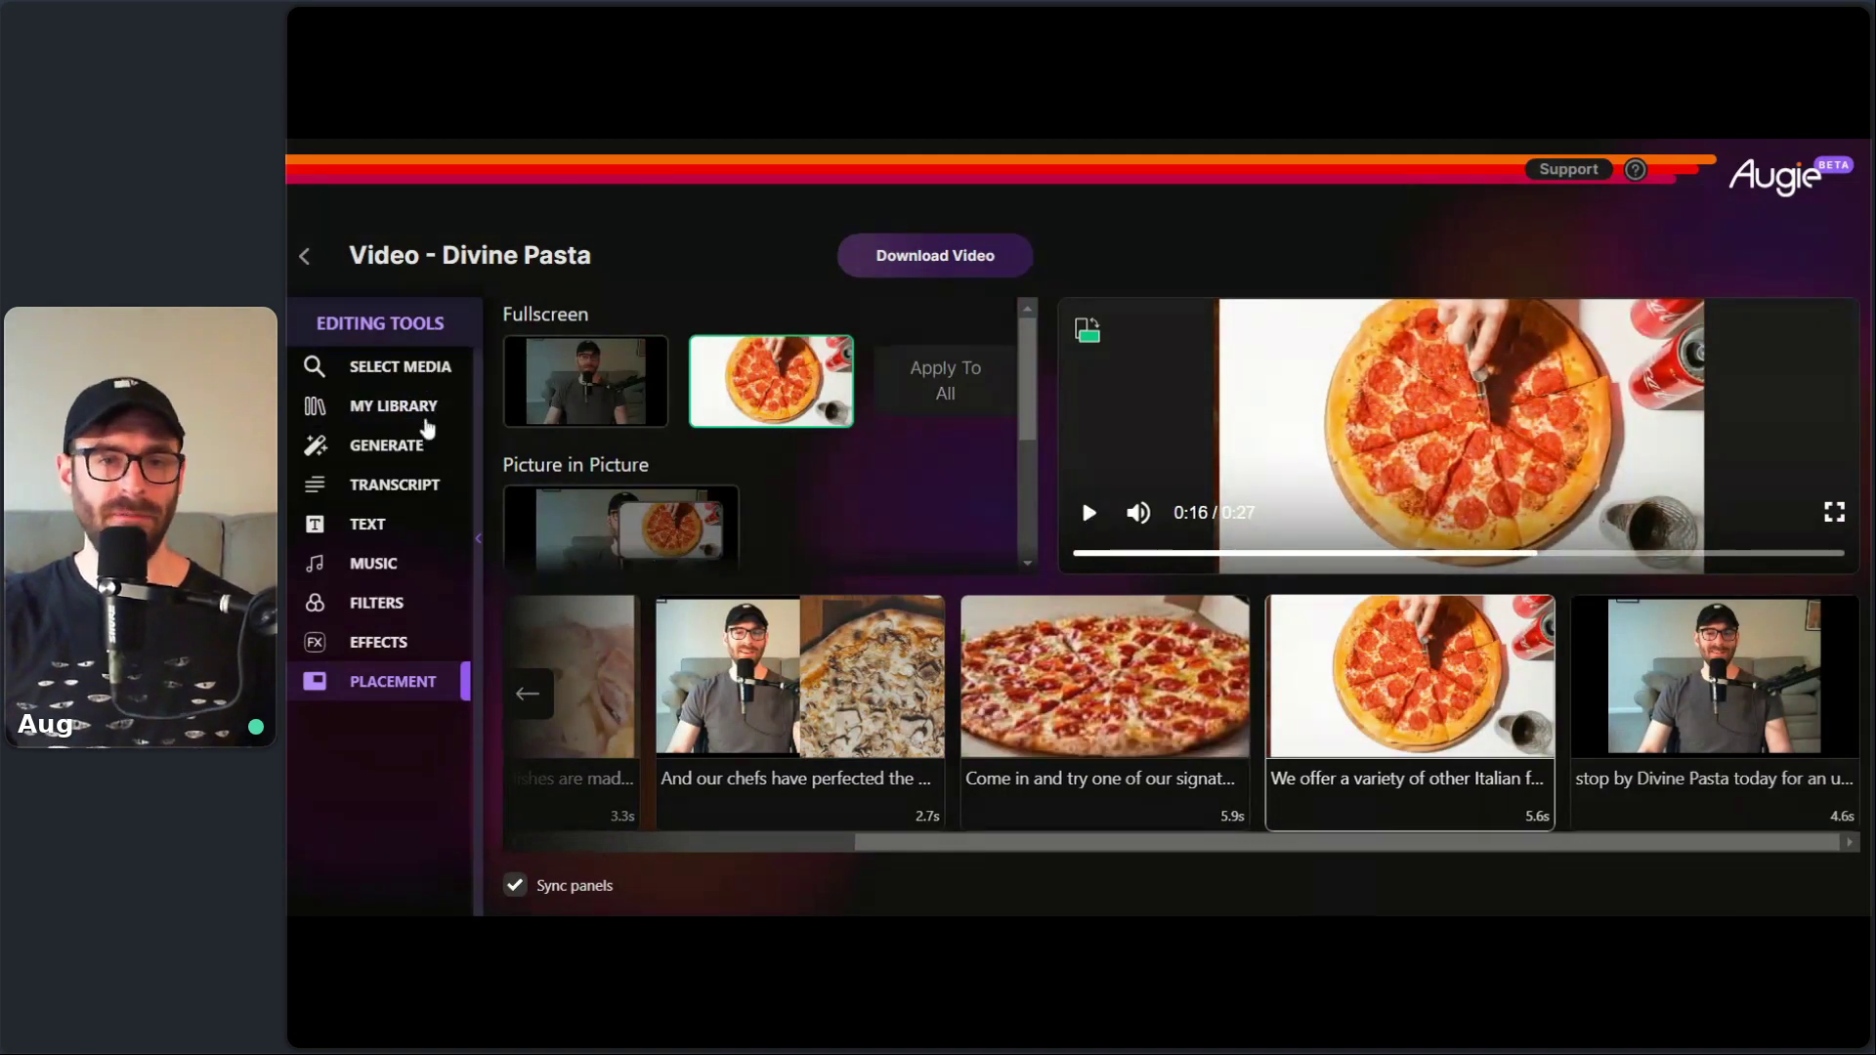
- Replace the fifth shot's pizza media with the shrimp pasta clip from the stock clips for Italian favorites
click(437, 376)
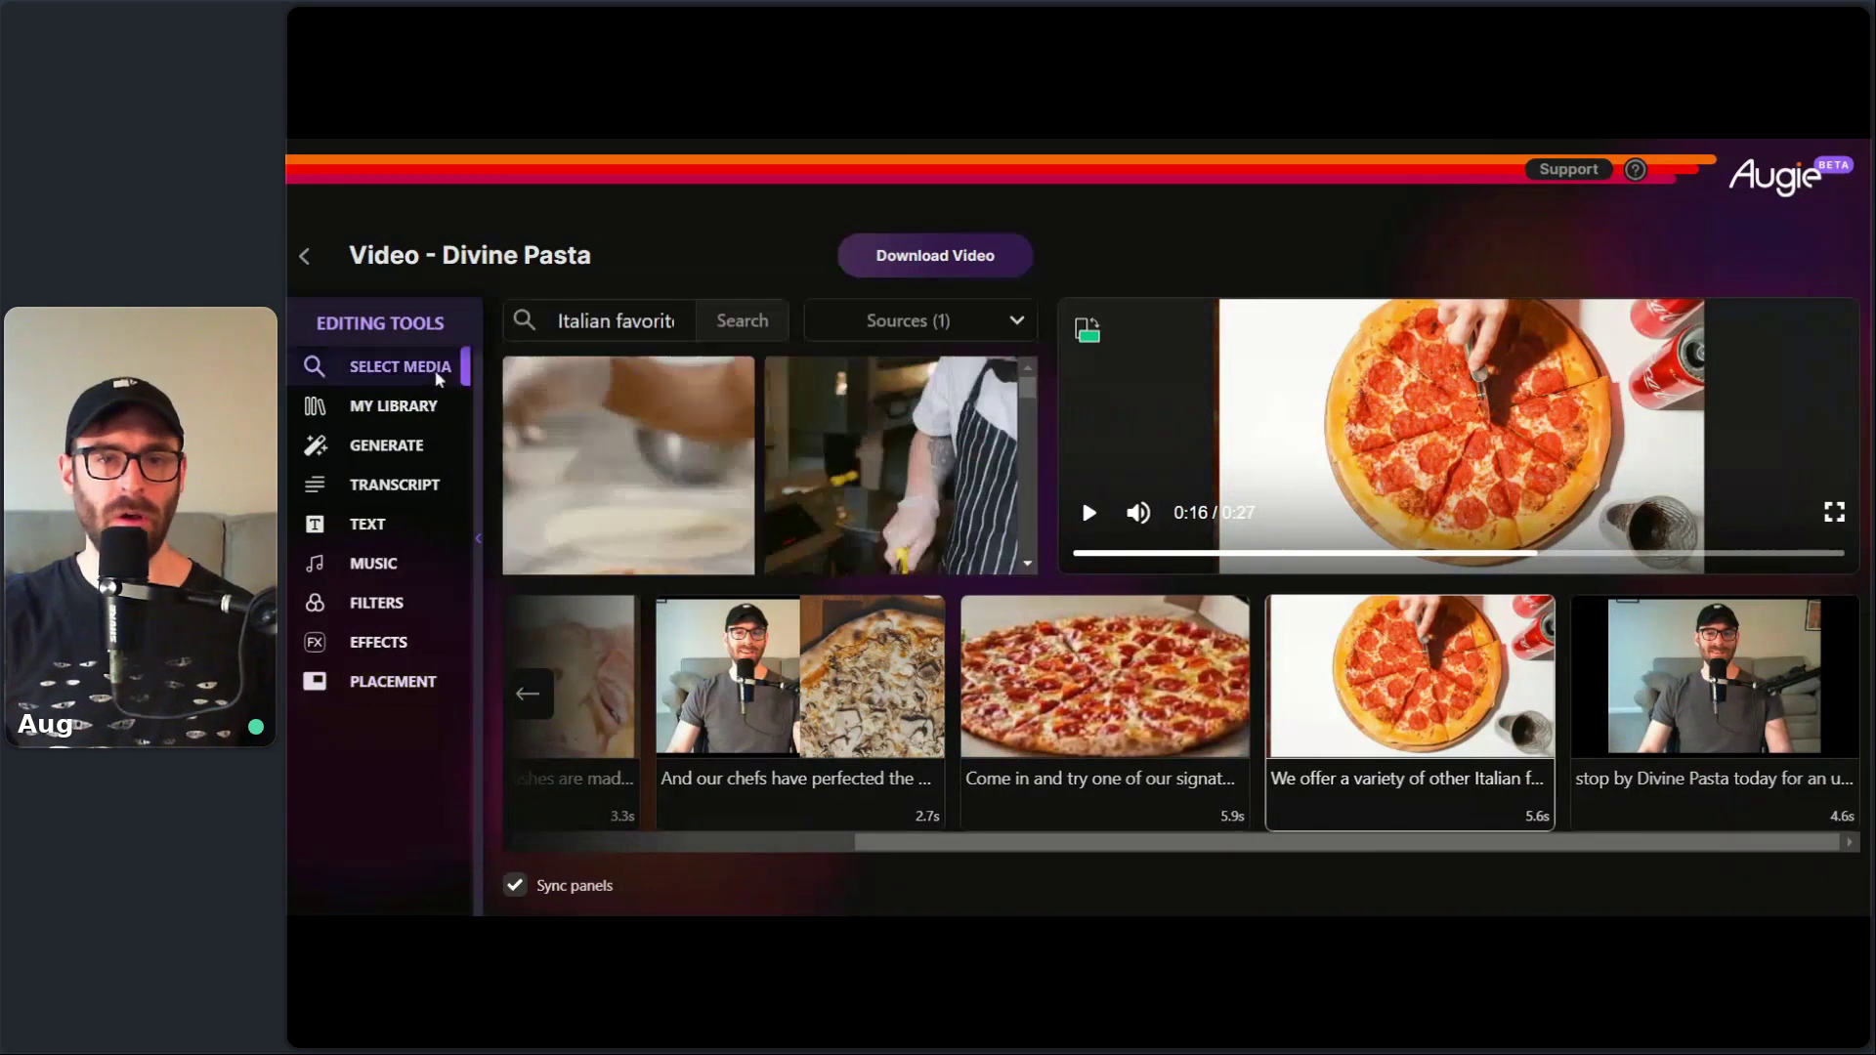
click(913, 328)
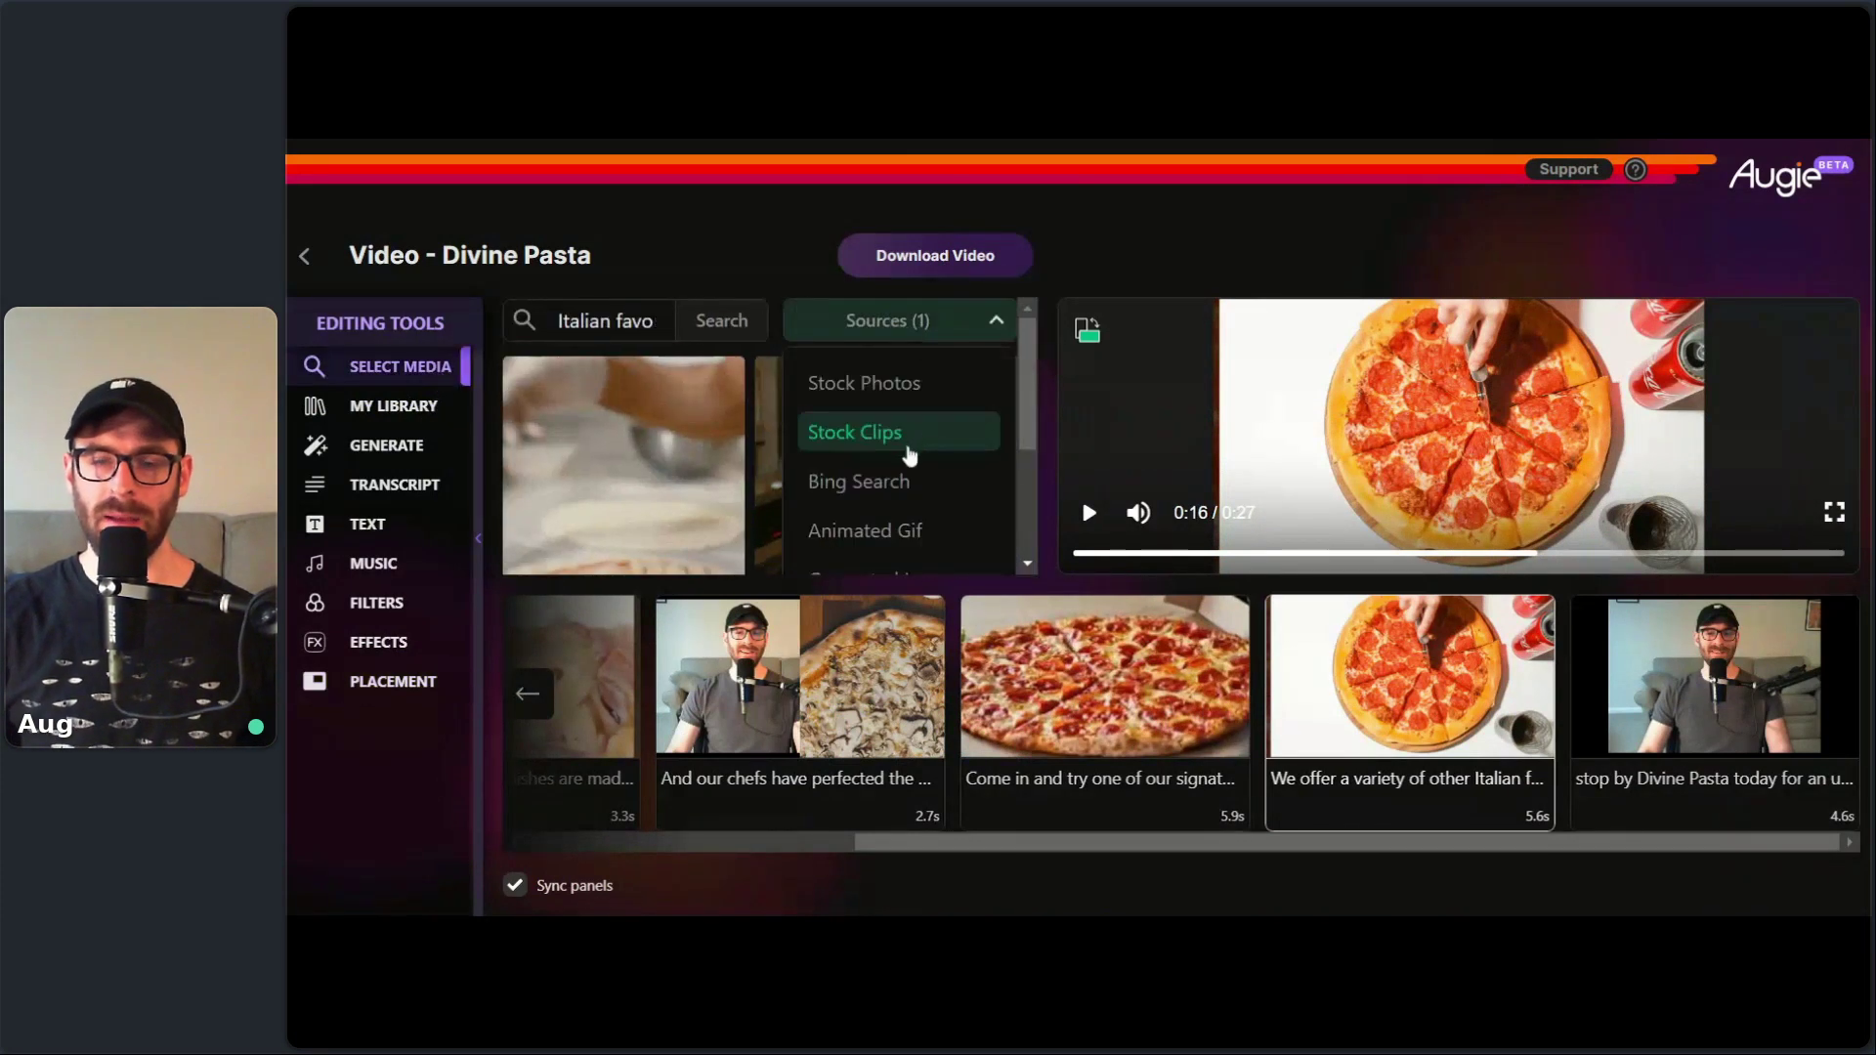
click(881, 440)
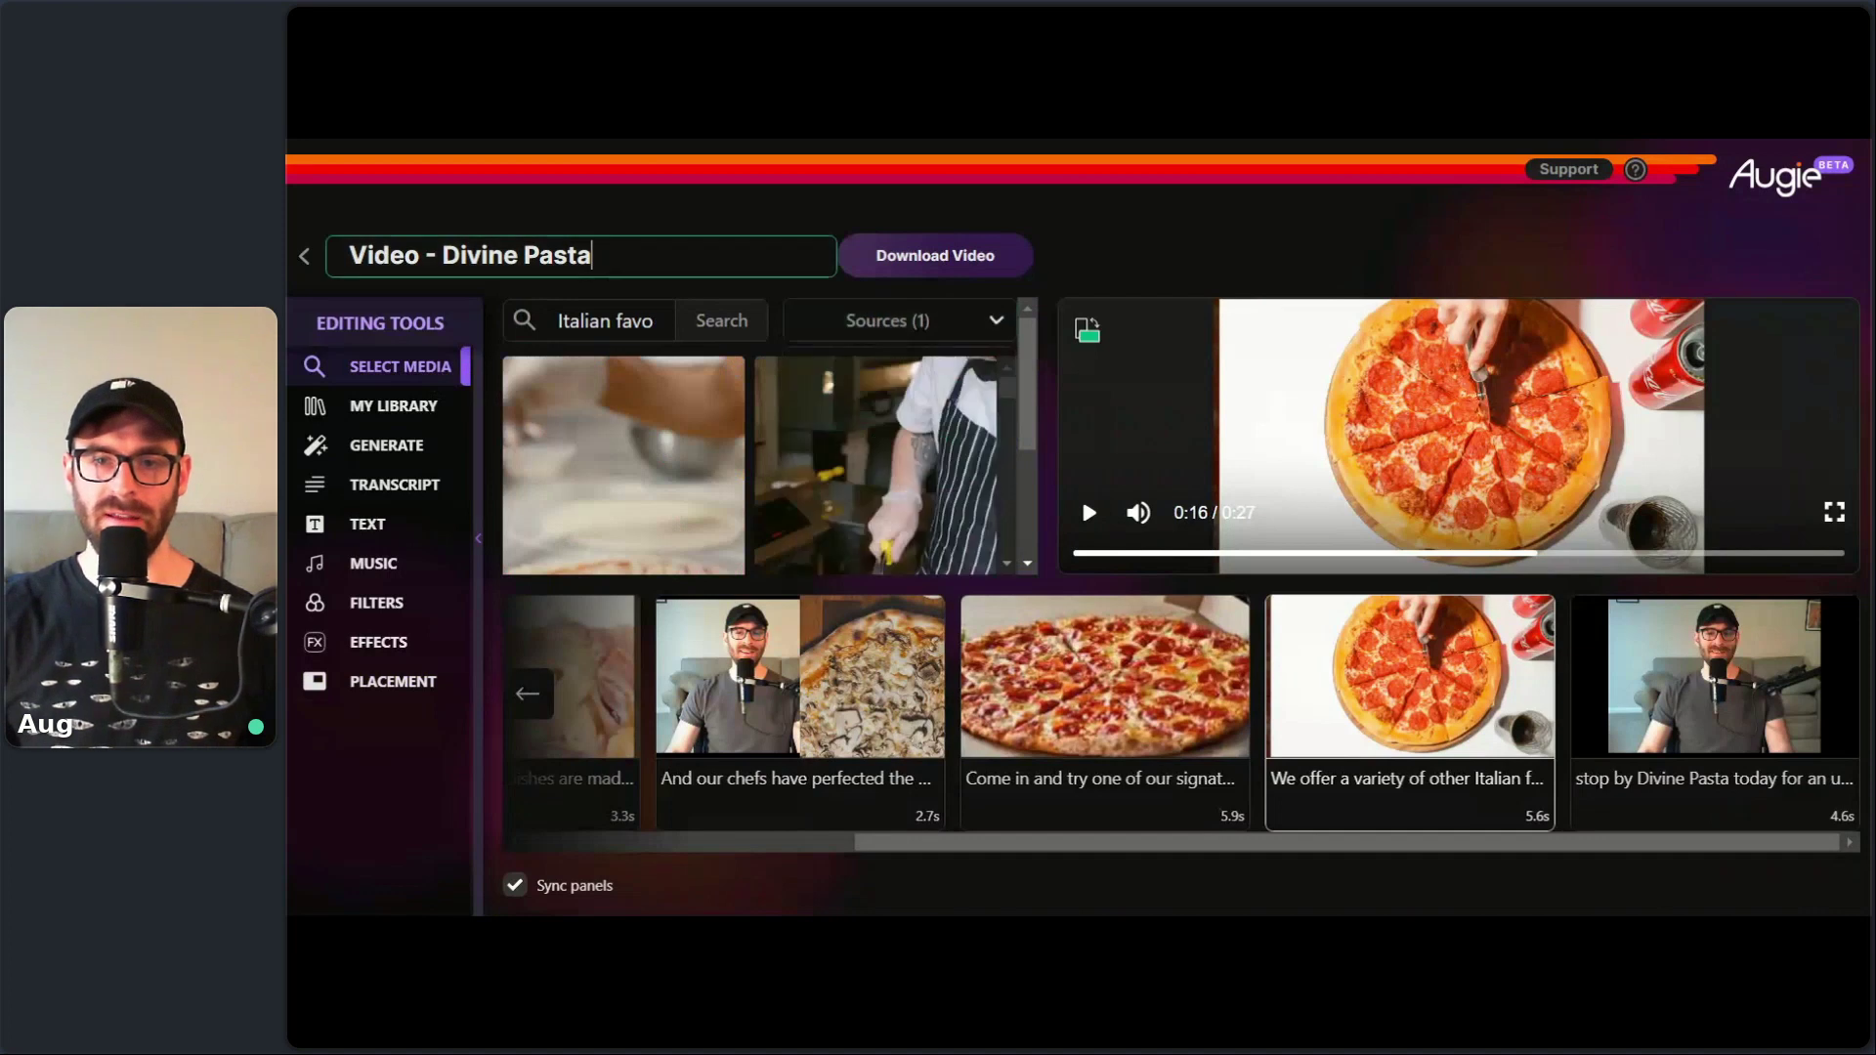
scroll(1036, 402, down, 2)
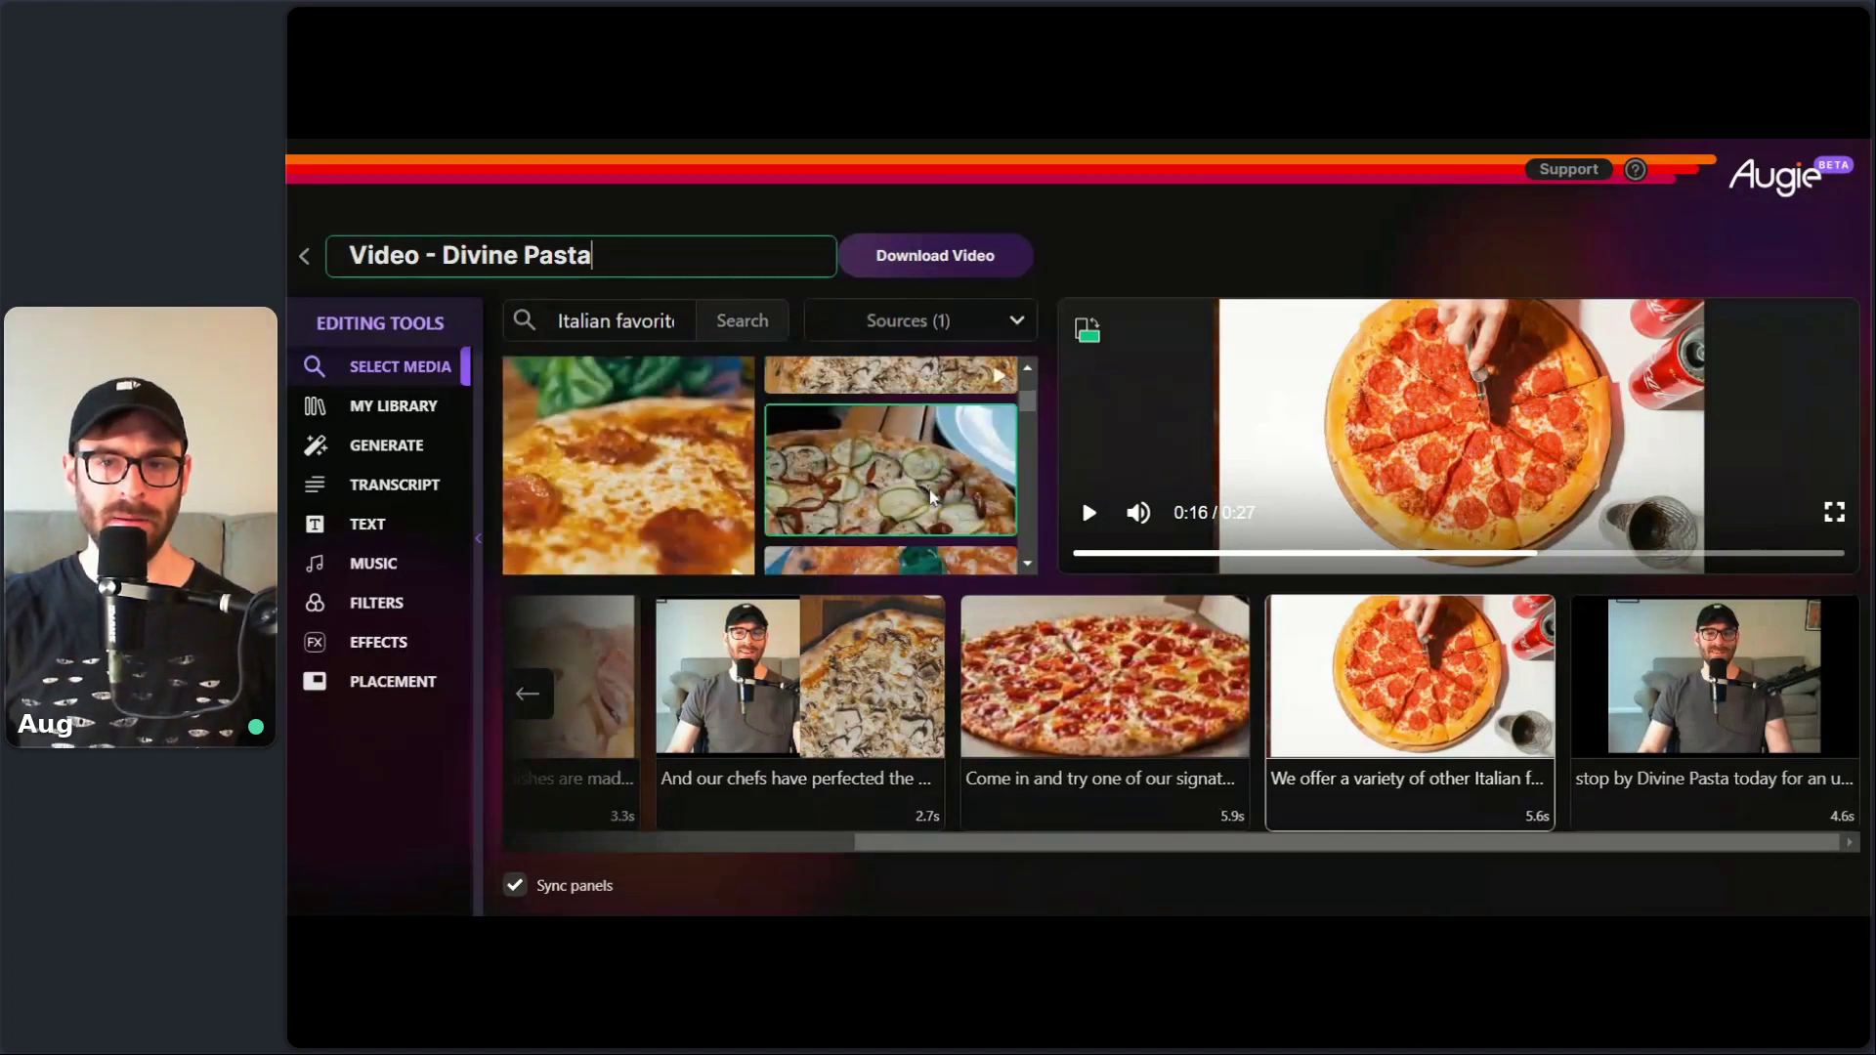
scroll(906, 430, down, 1)
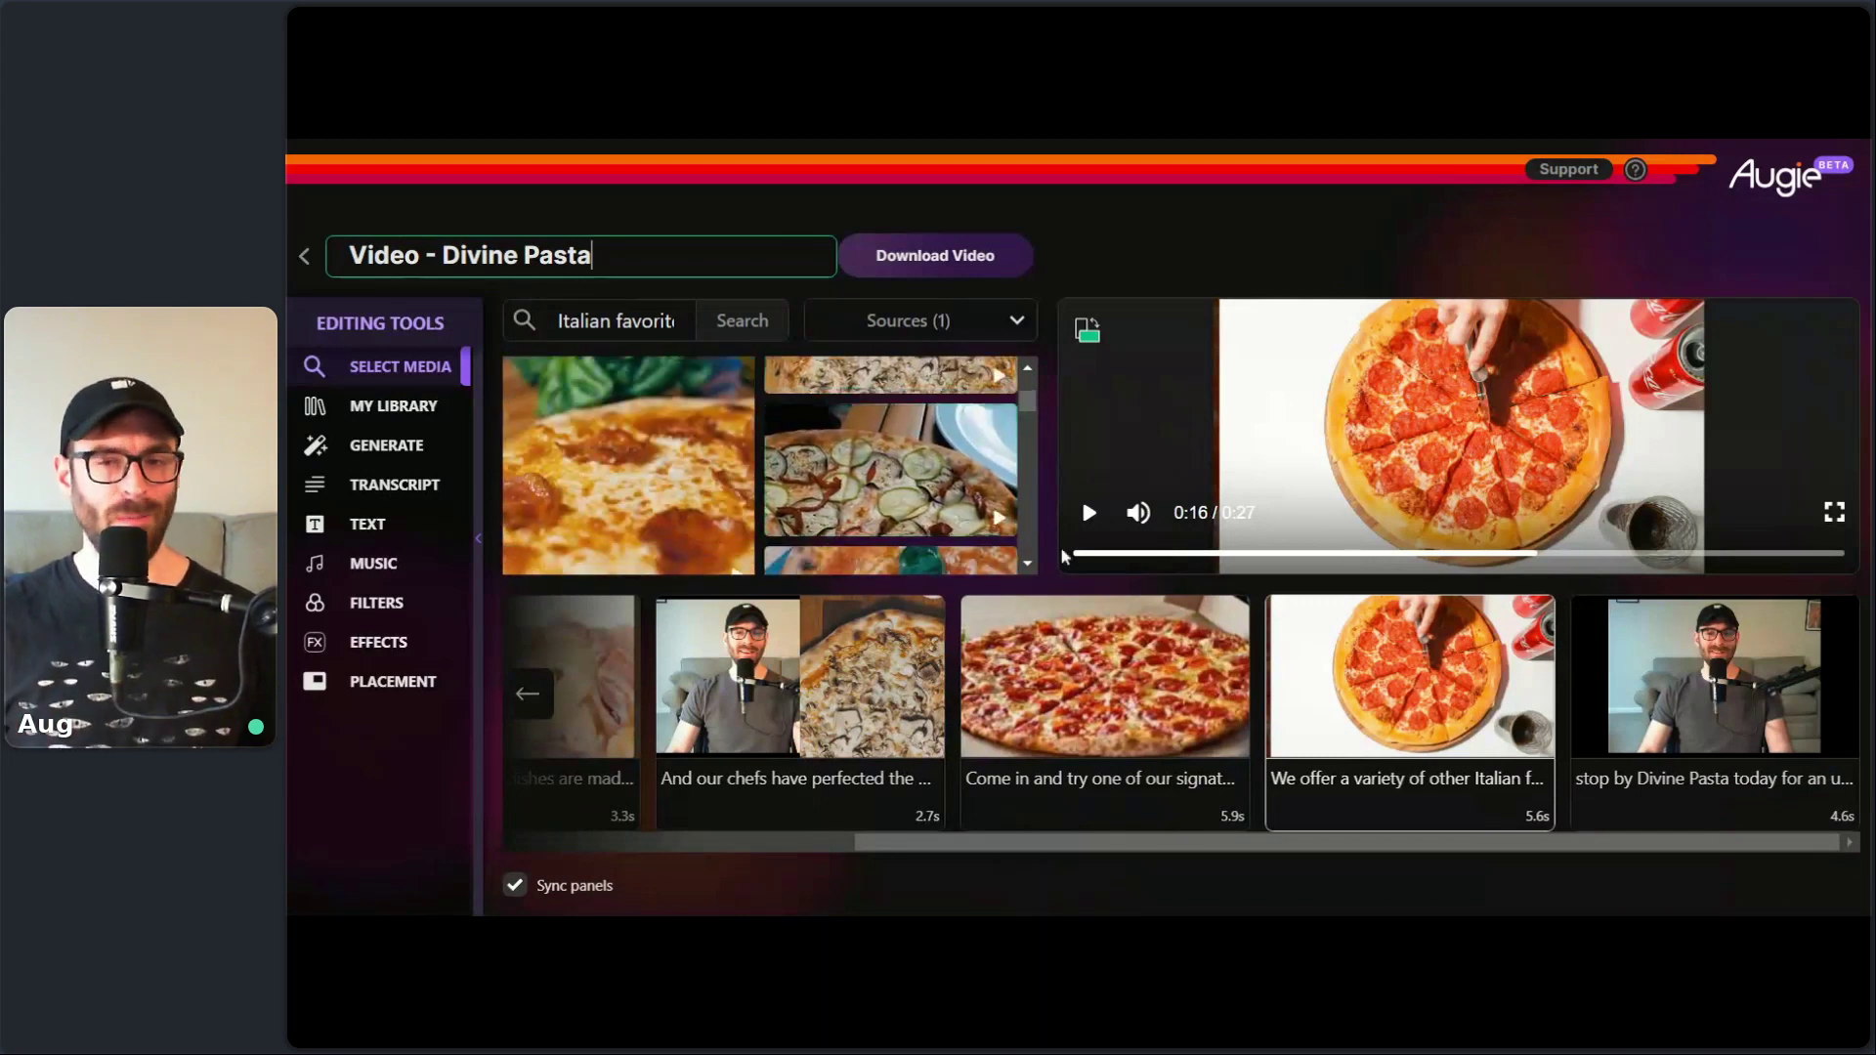
scroll(1036, 415, down, 3)
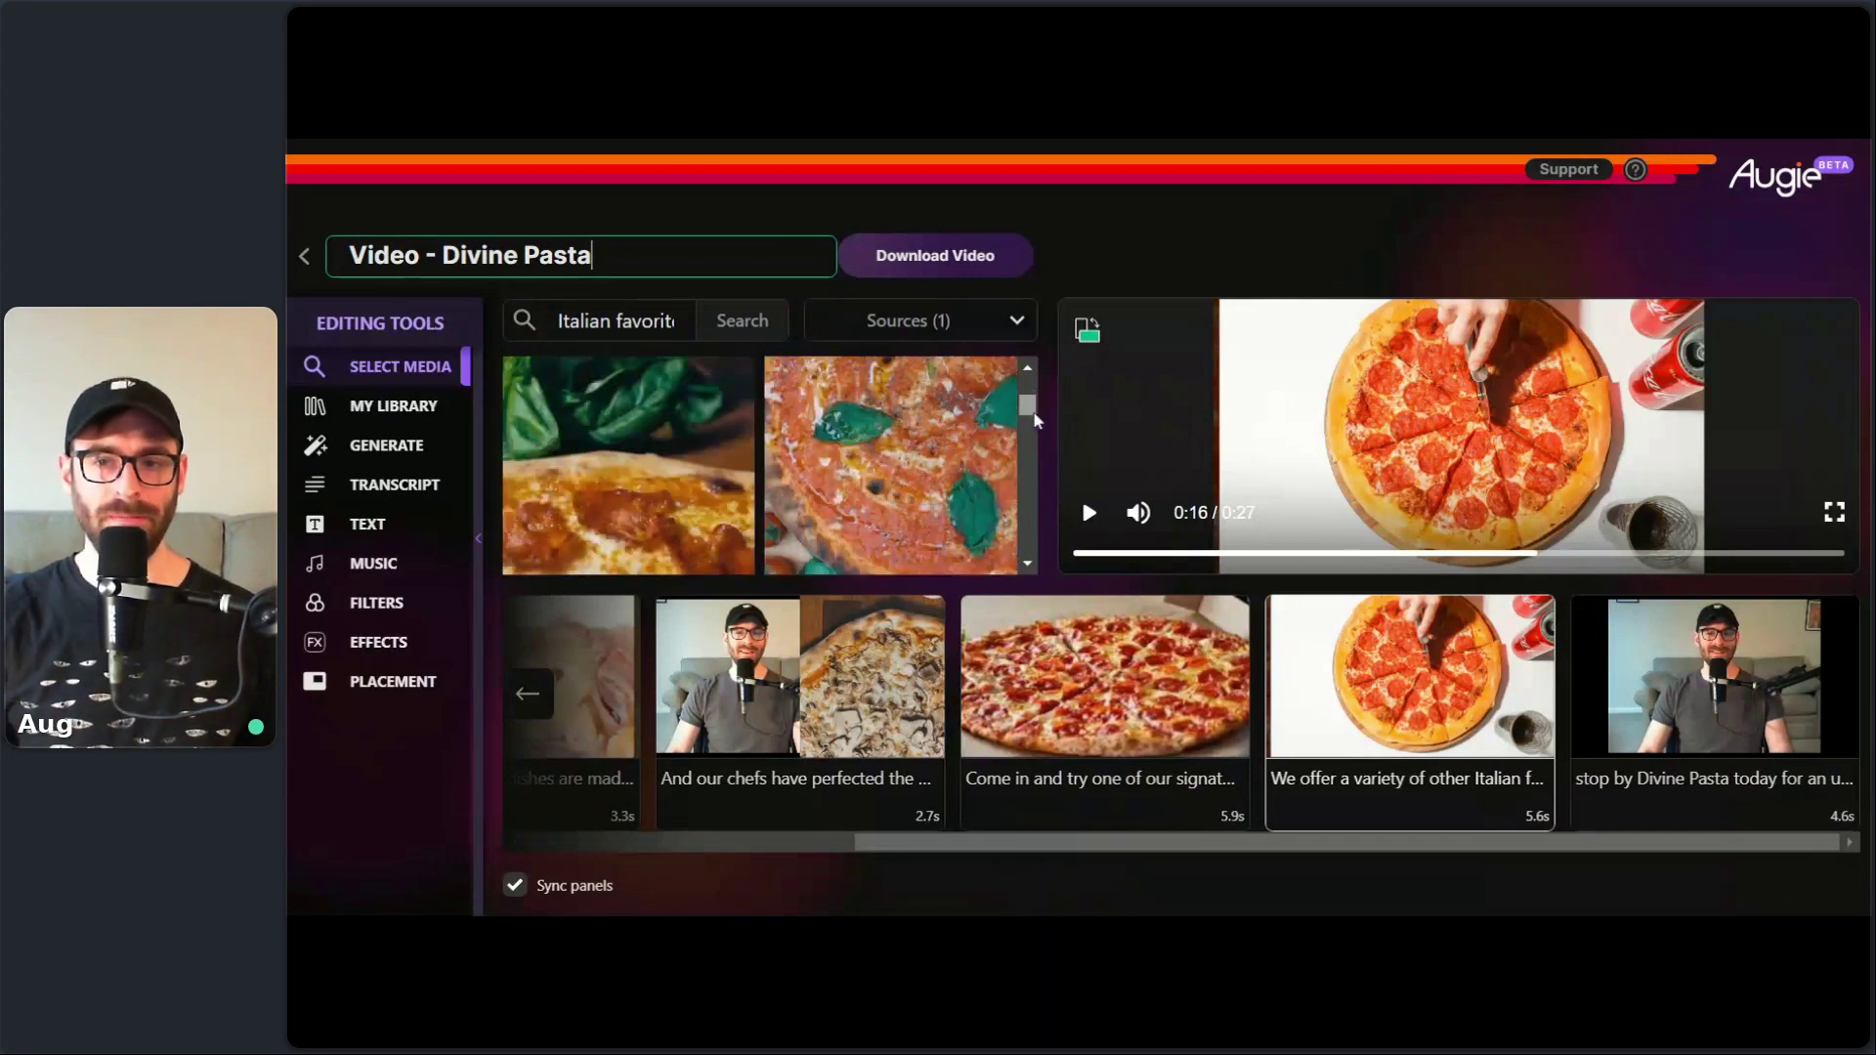
scroll(959, 414, down, 2)
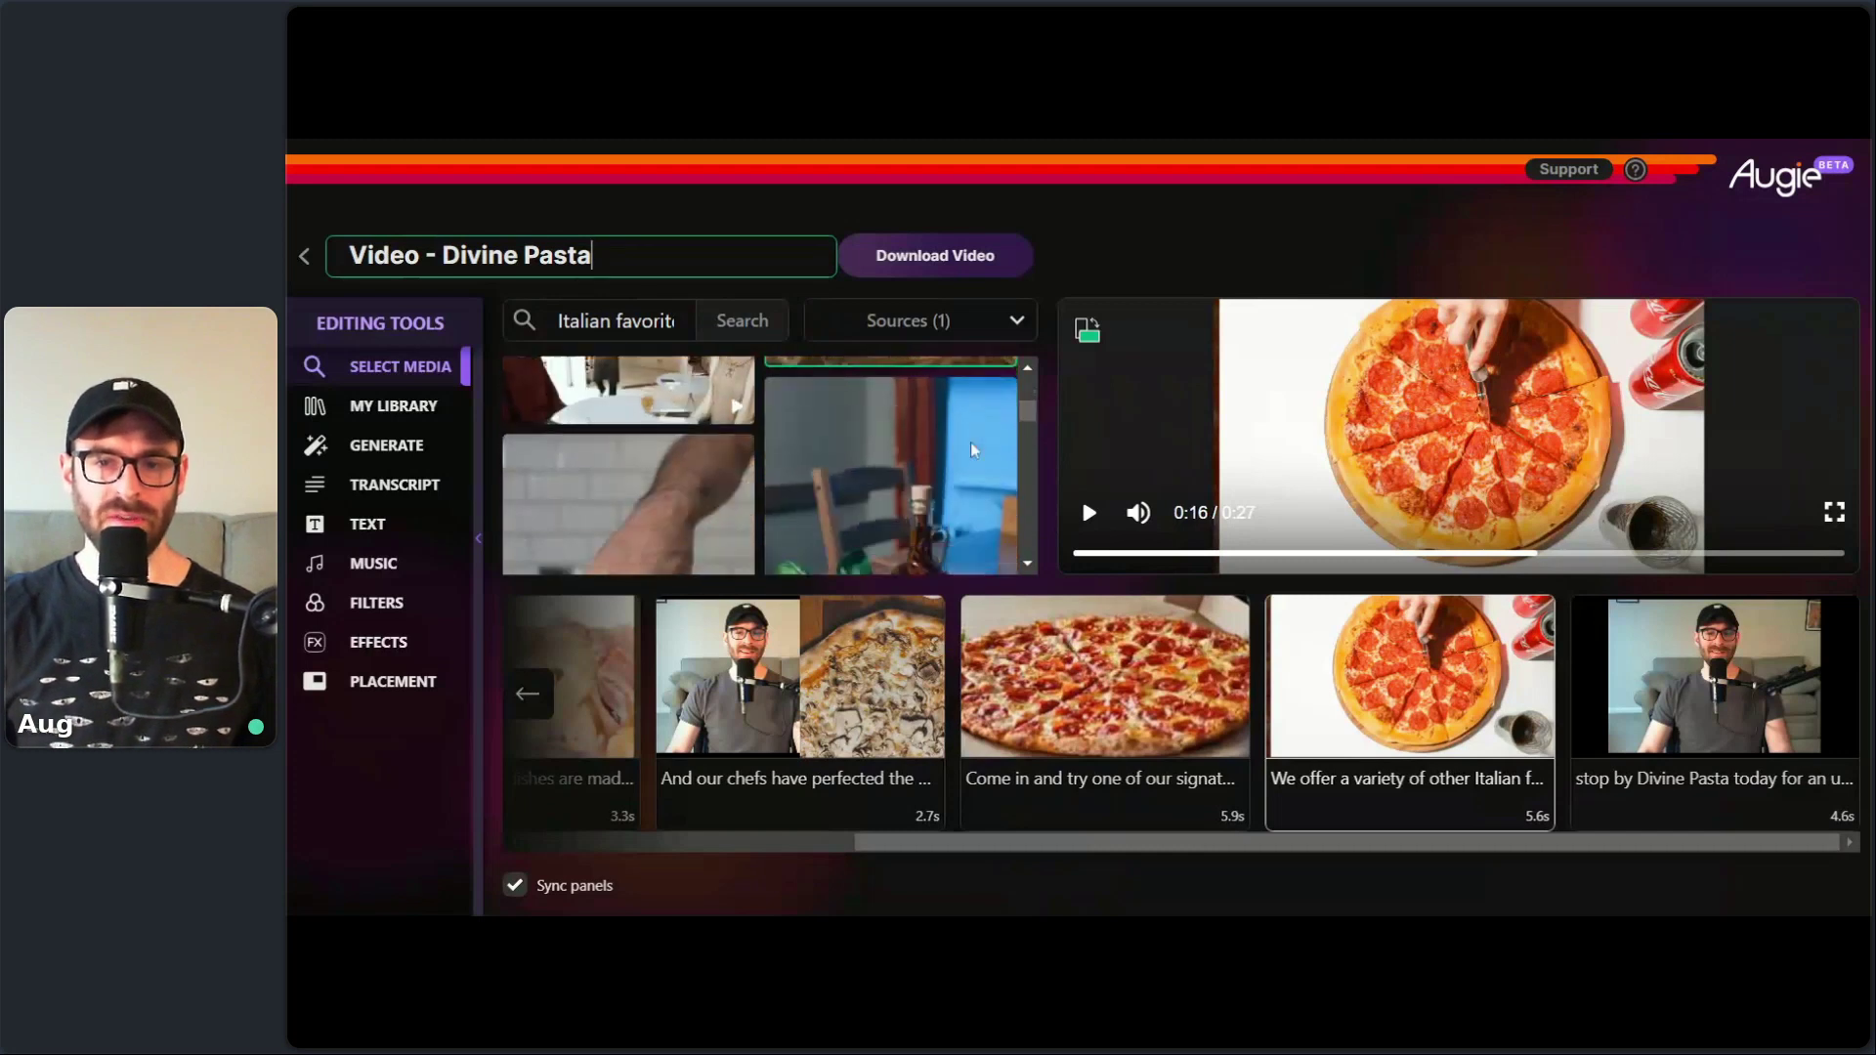
mouse_move(1159, 843)
mouse_down()
mouse_move(814, 843)
mouse_move(1158, 843)
mouse_up()
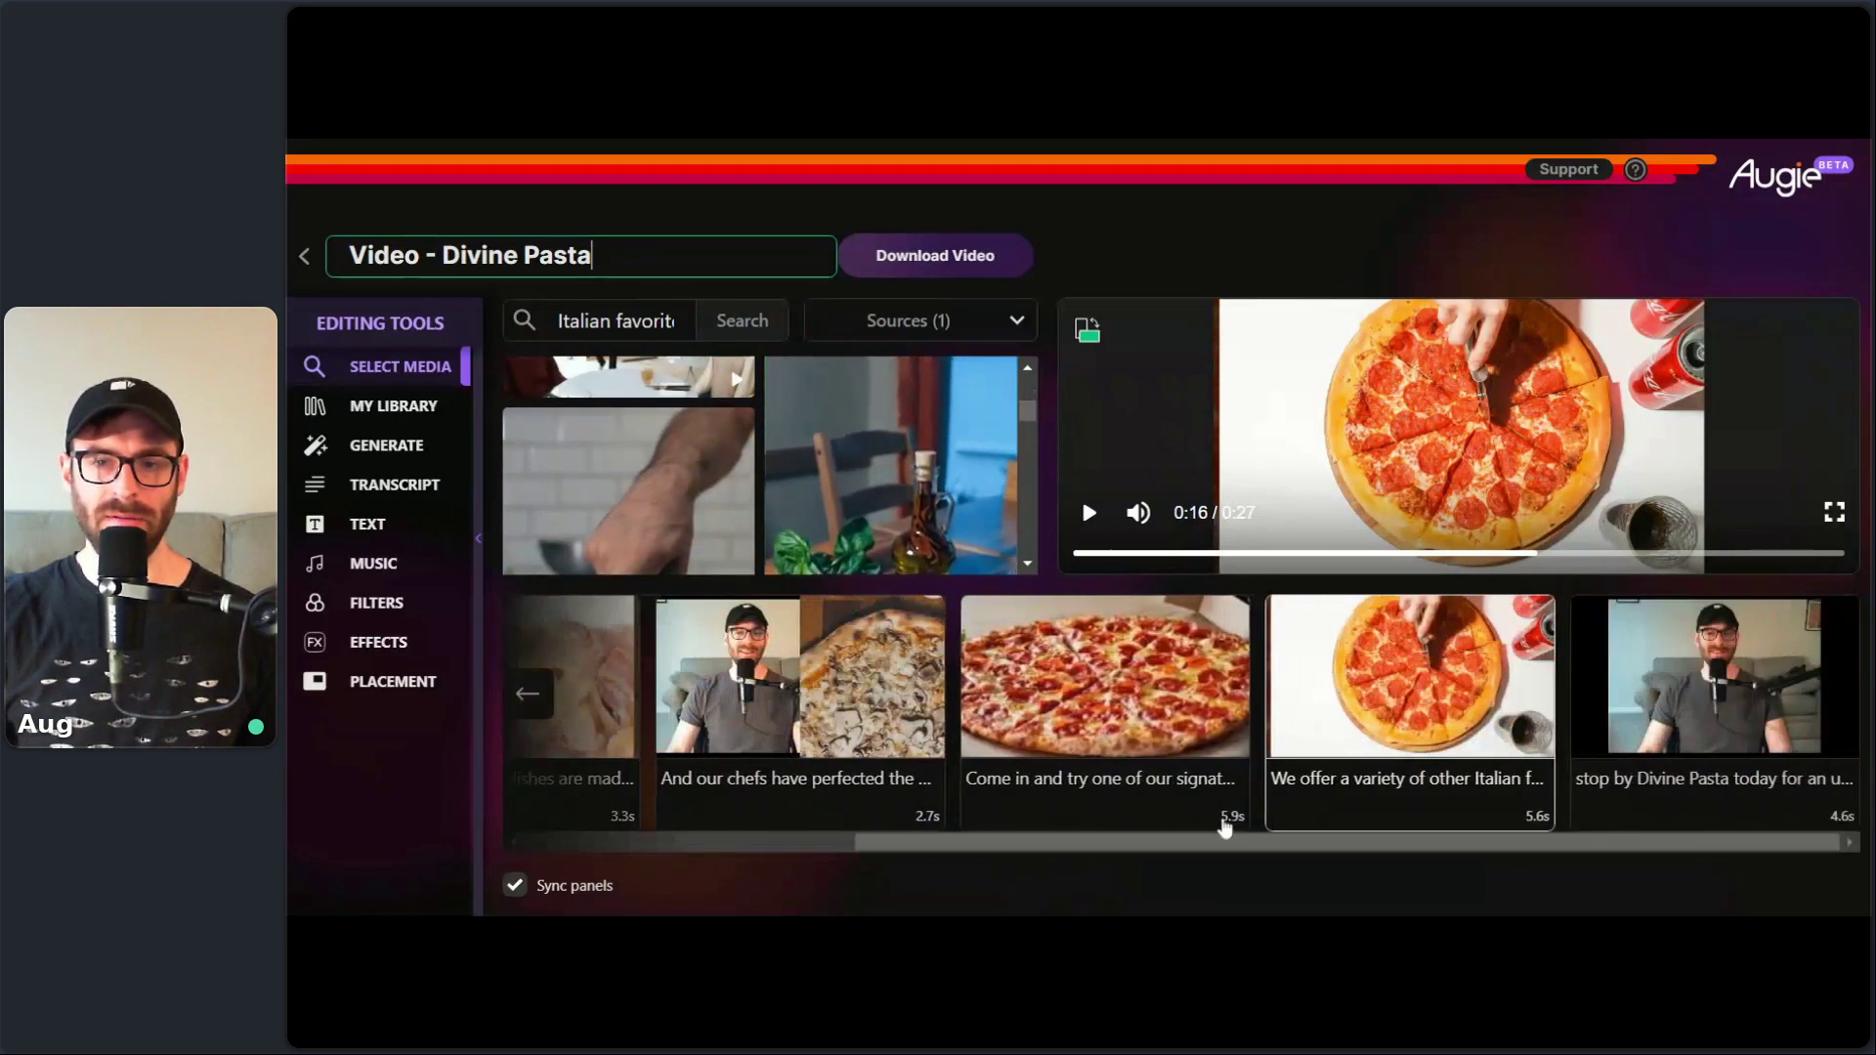
scroll(966, 447, up, 3)
click(956, 496)
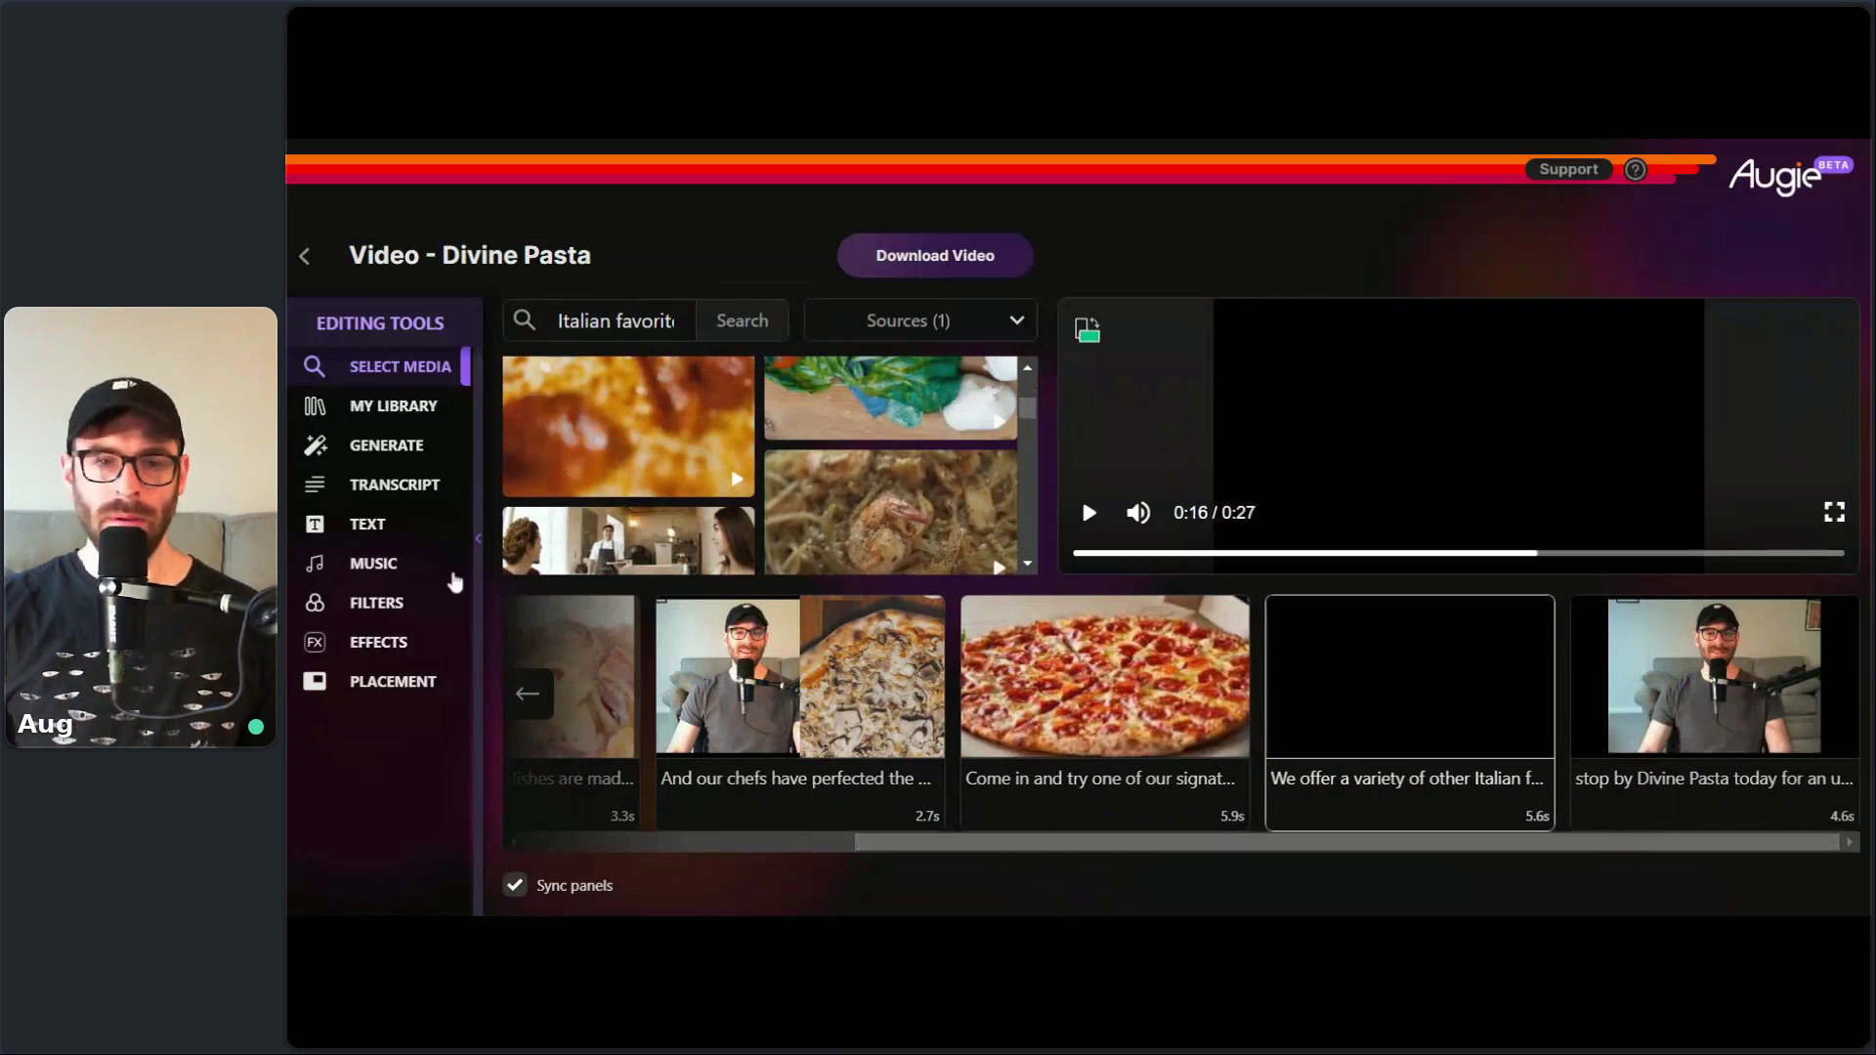
click(456, 495)
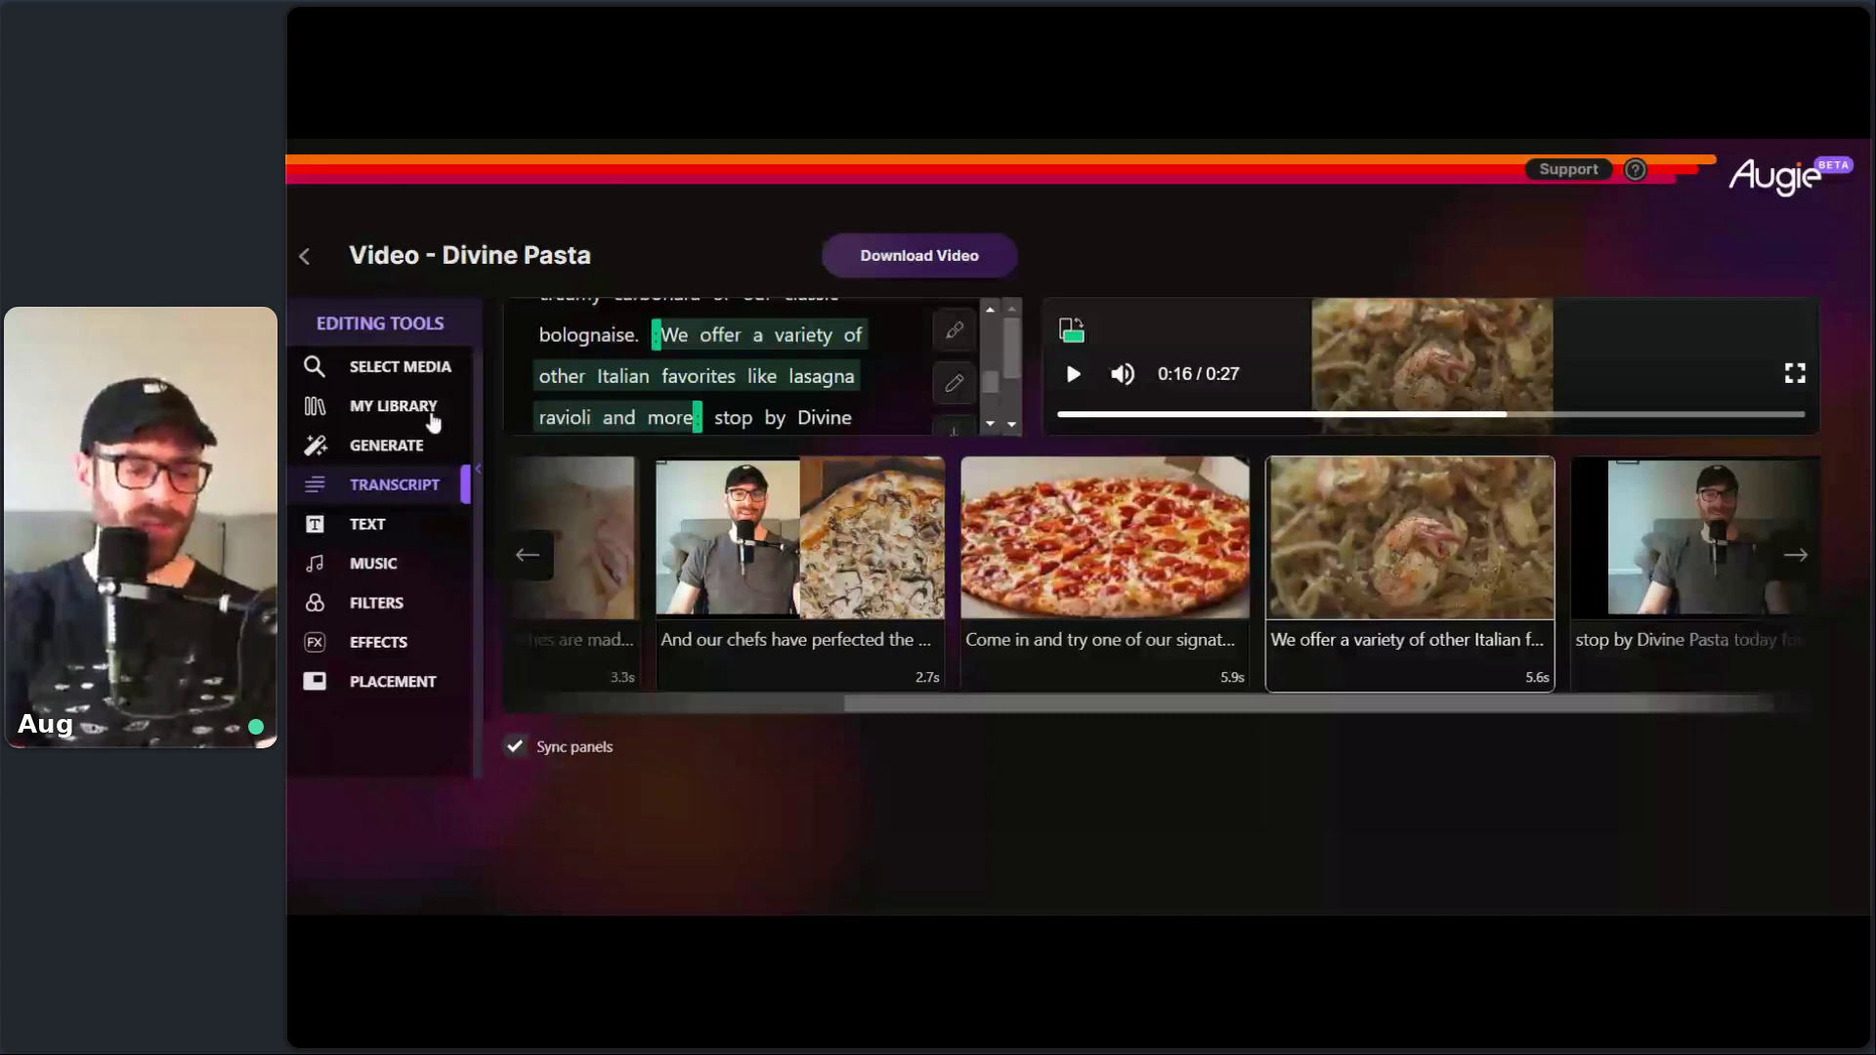
click(401, 367)
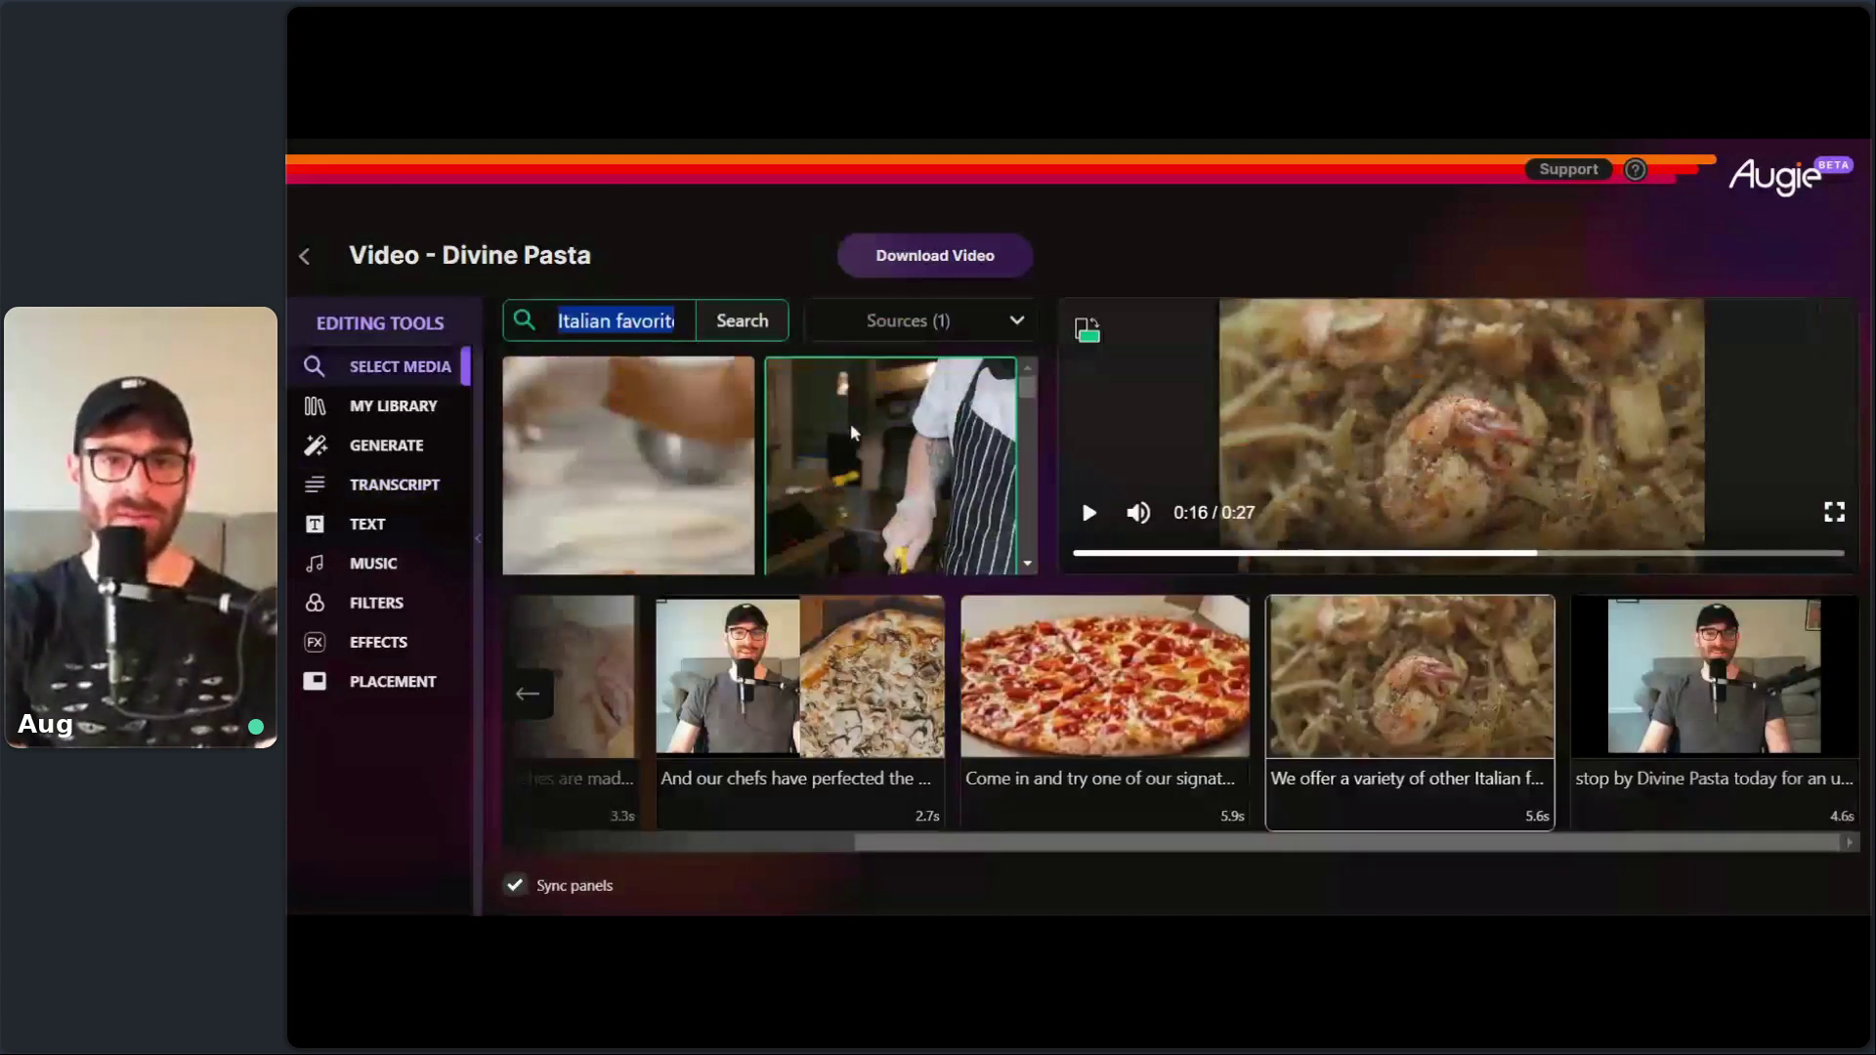
text(raviloi)
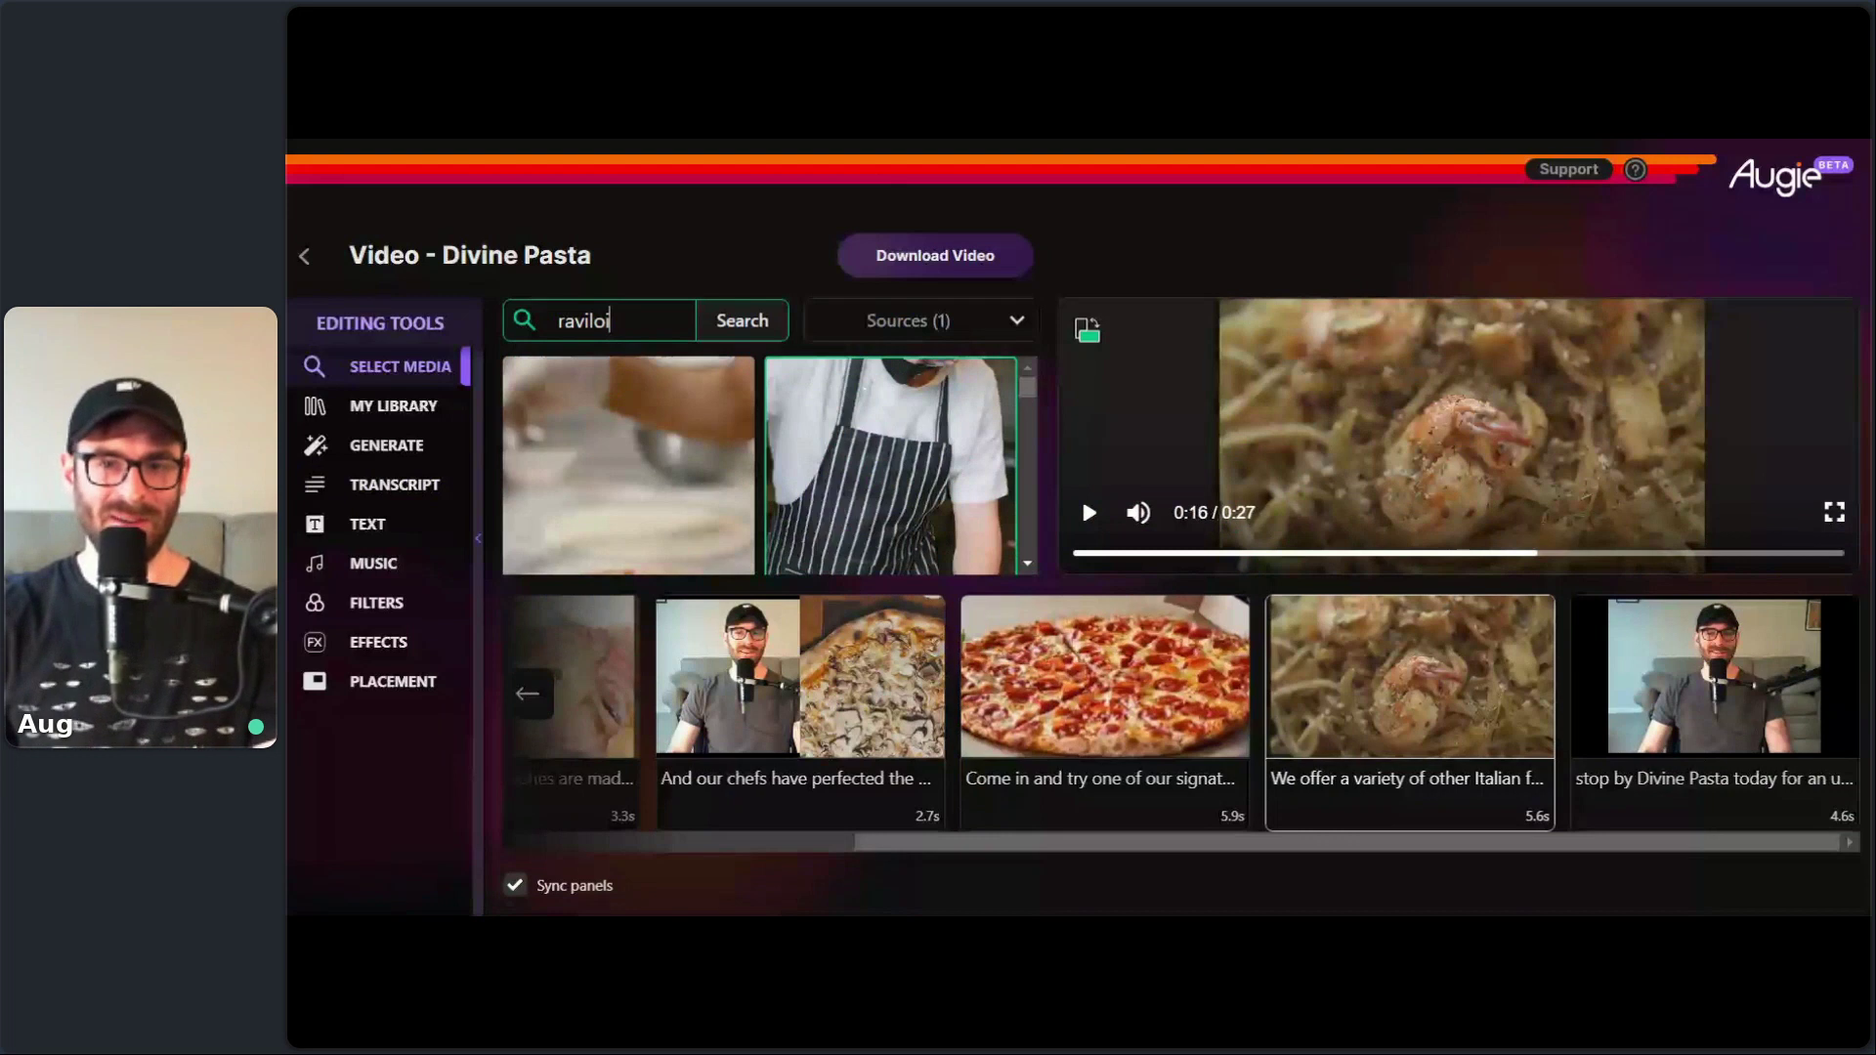
- Search the stock media for lasagna, replace the fifth shot's shrimp pasta with the plated lasagna clip, and preview it
click(400, 521)
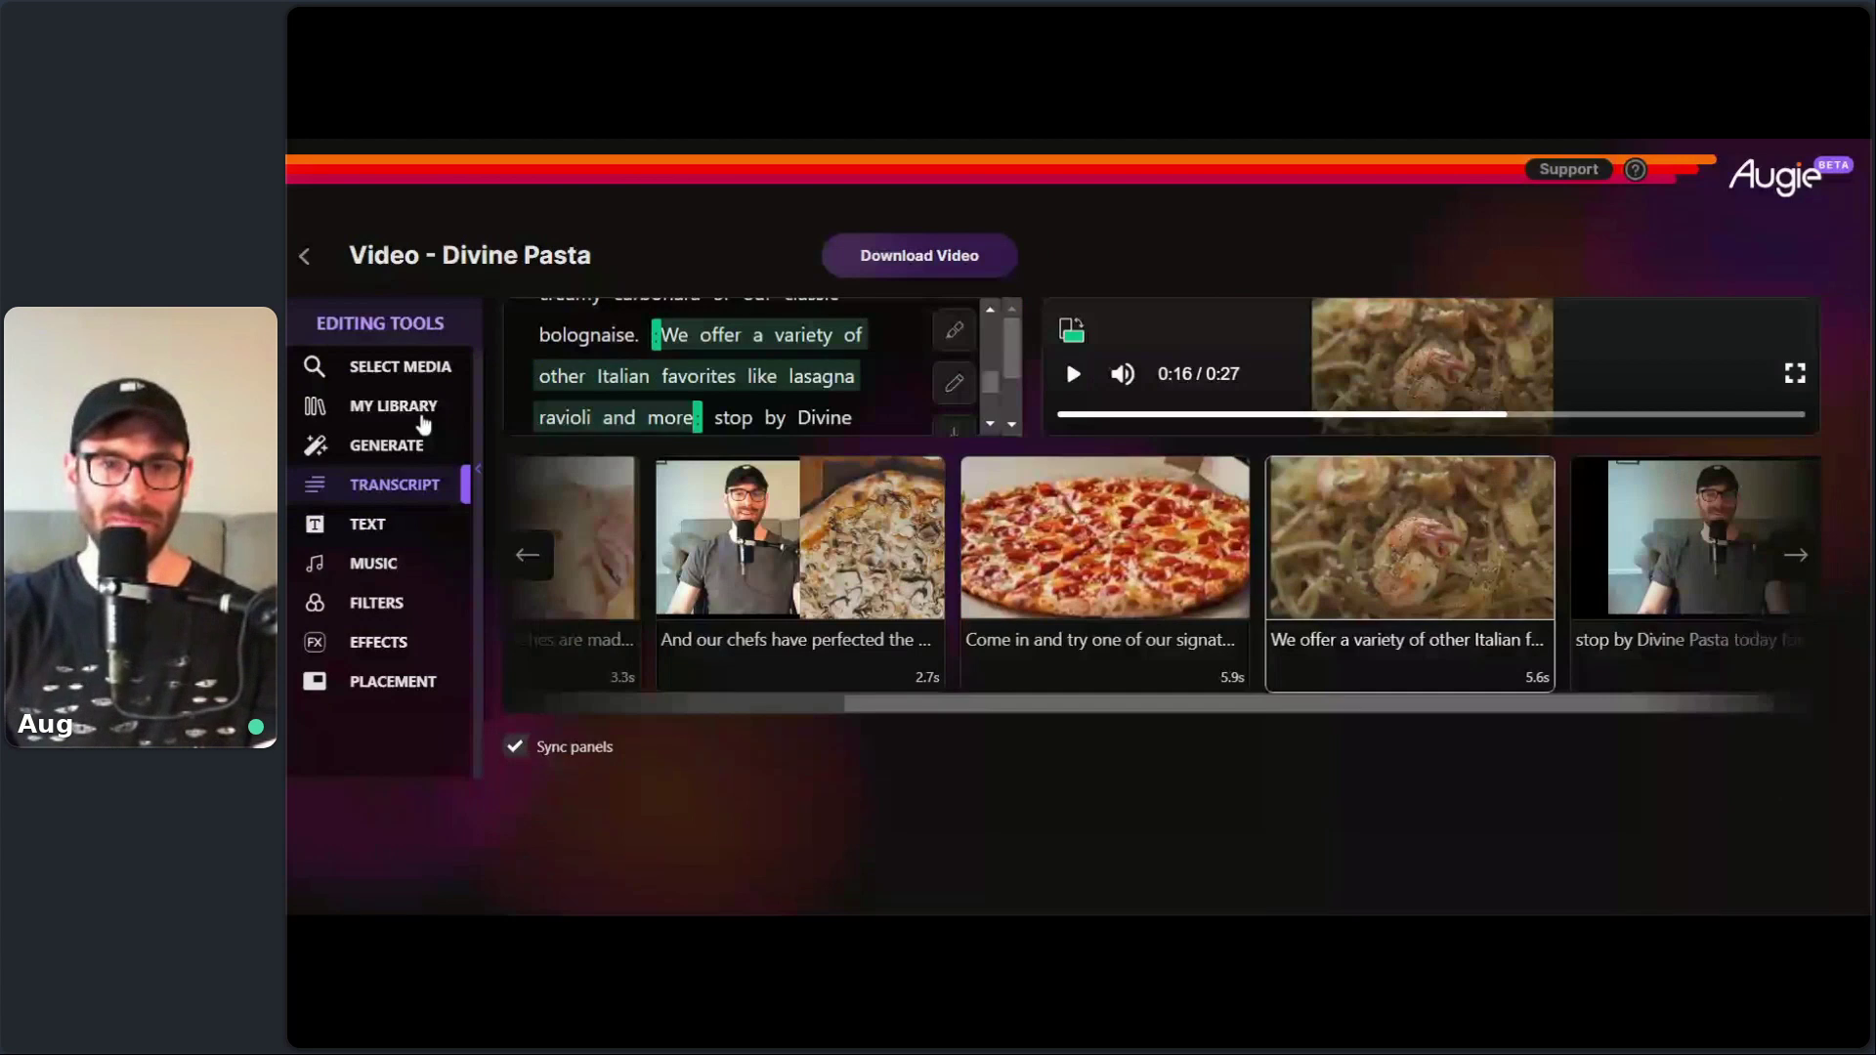
click(396, 366)
text(las)
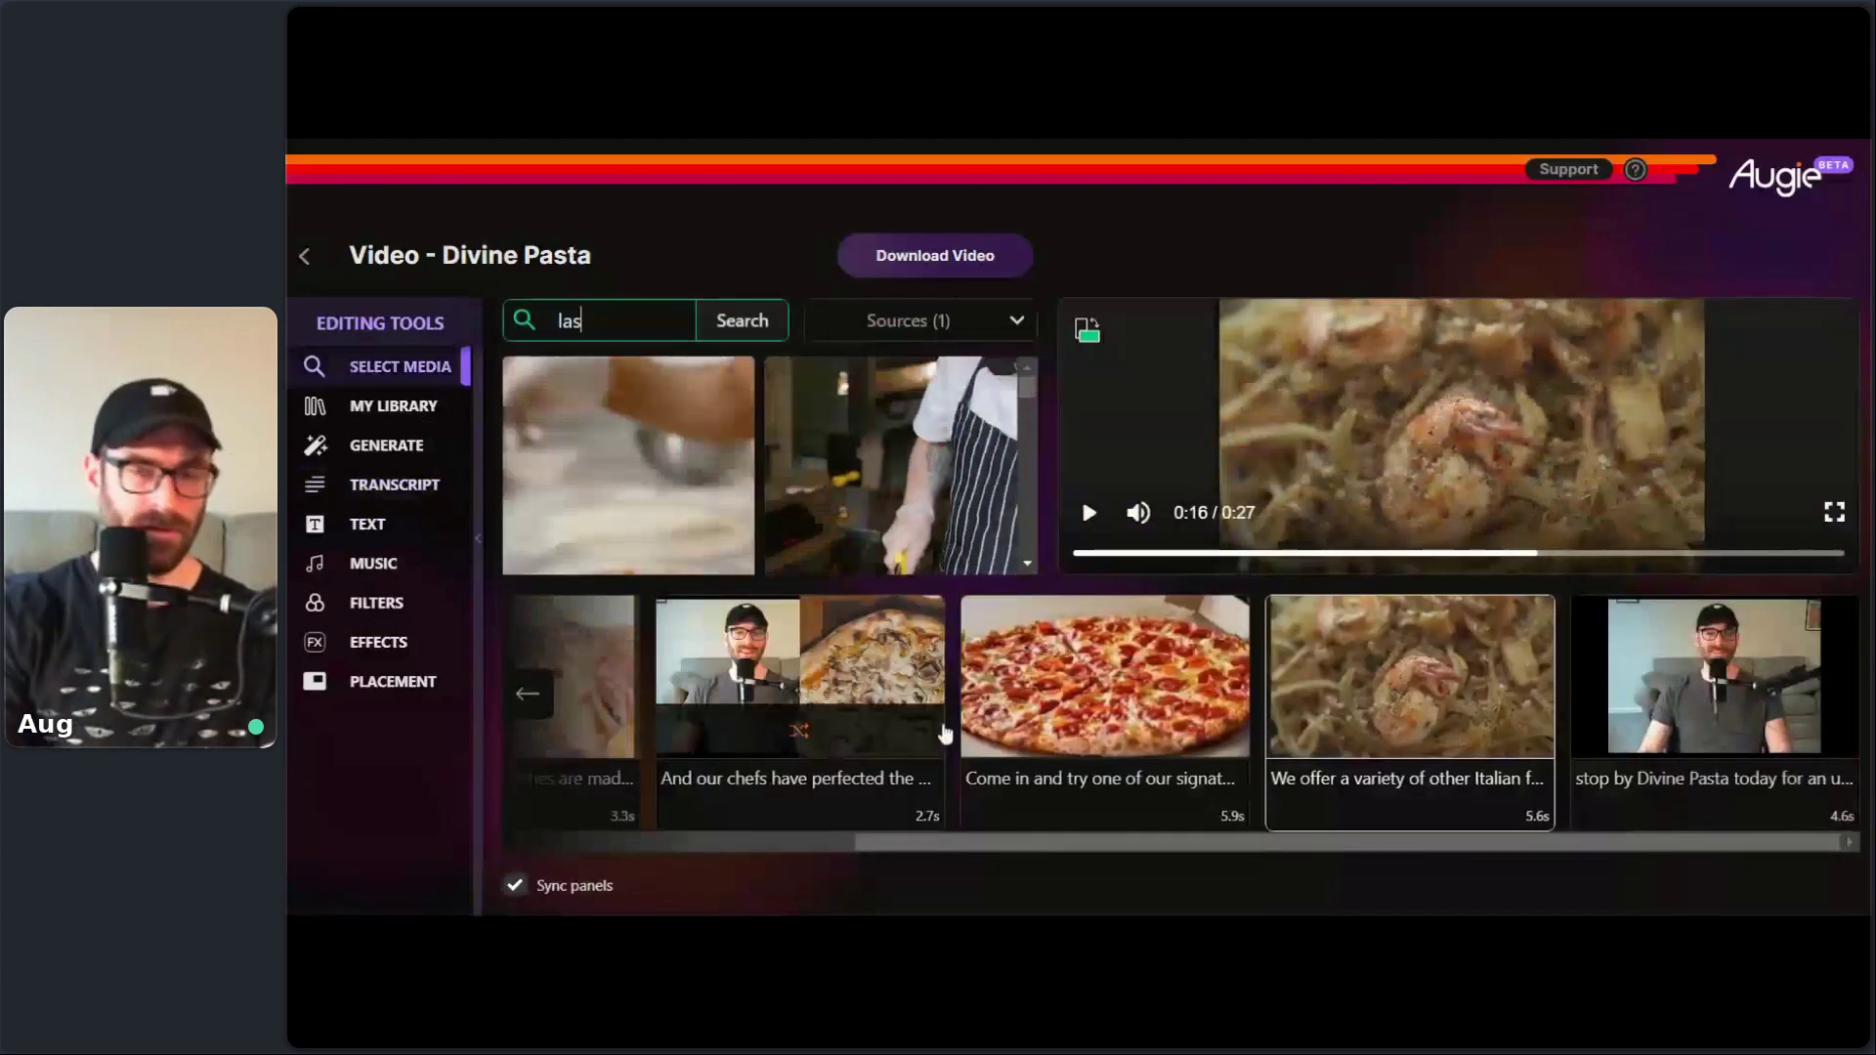
text(agna)
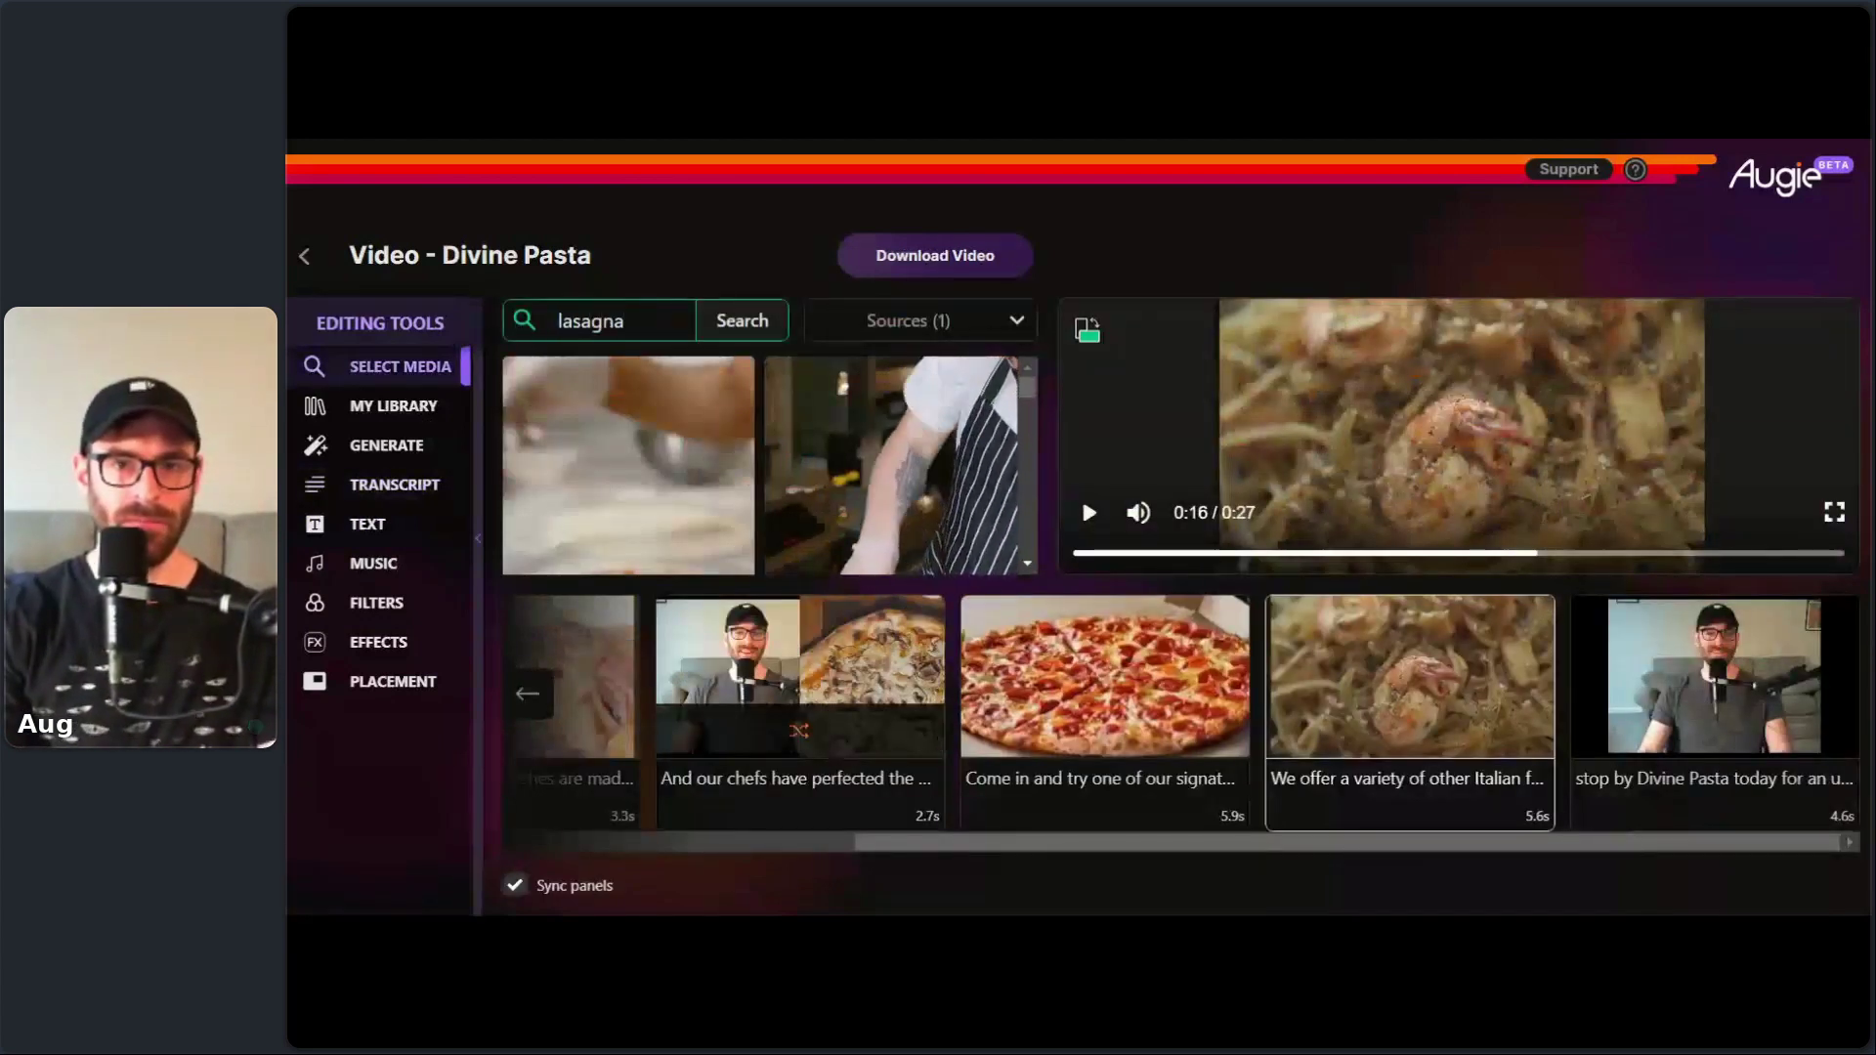
key(Return)
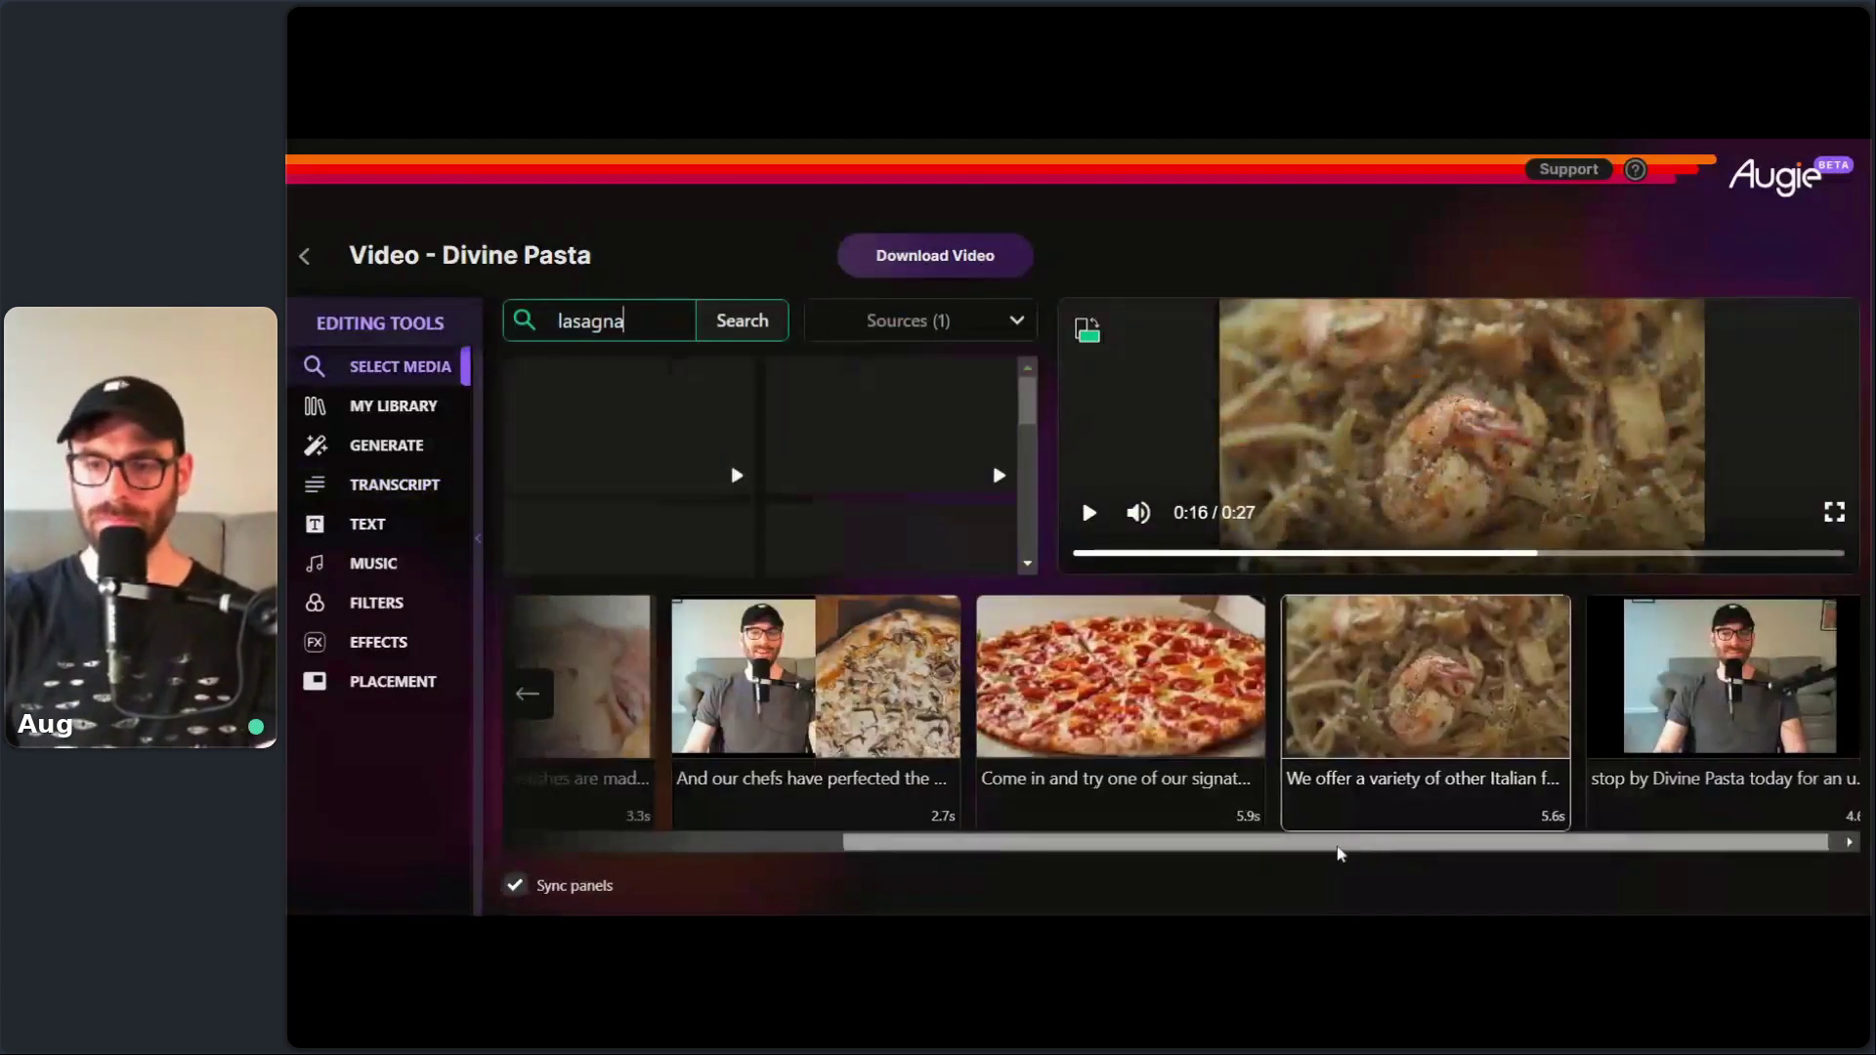
scroll(926, 479, down, 2)
scroll(919, 508, up, 2)
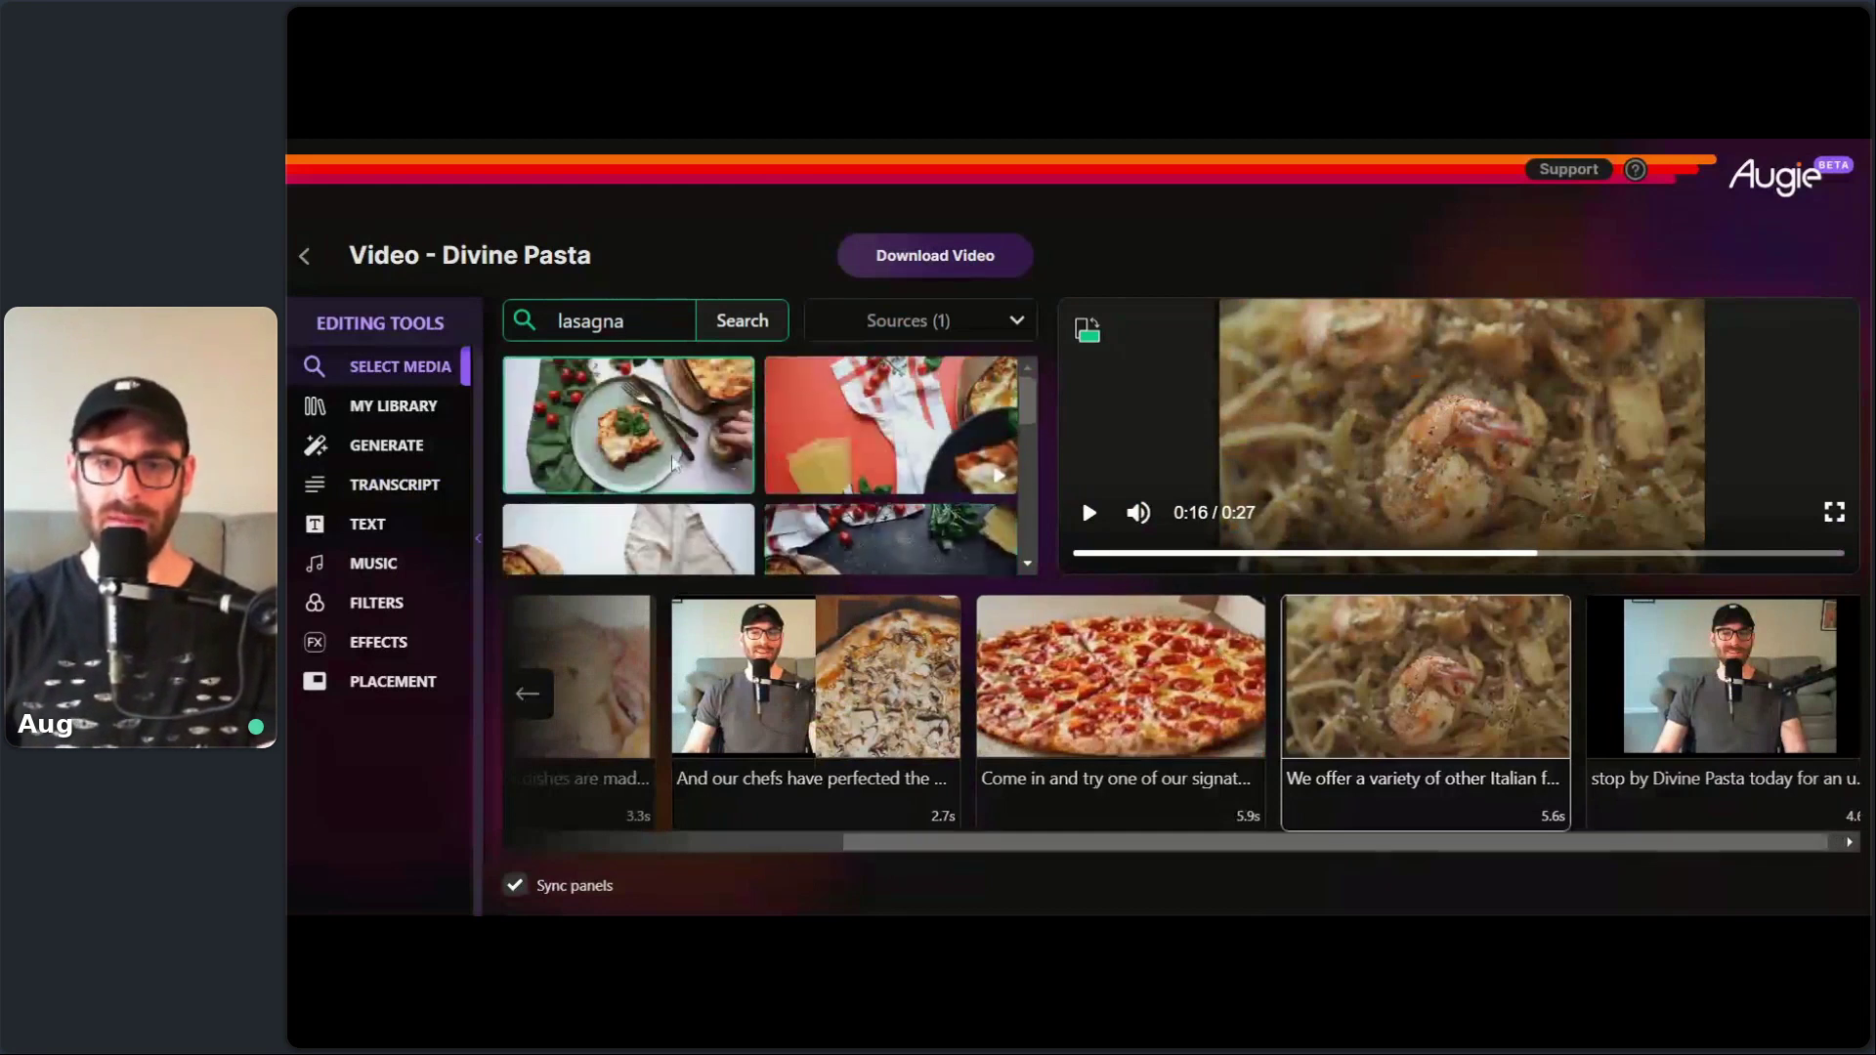
click(916, 557)
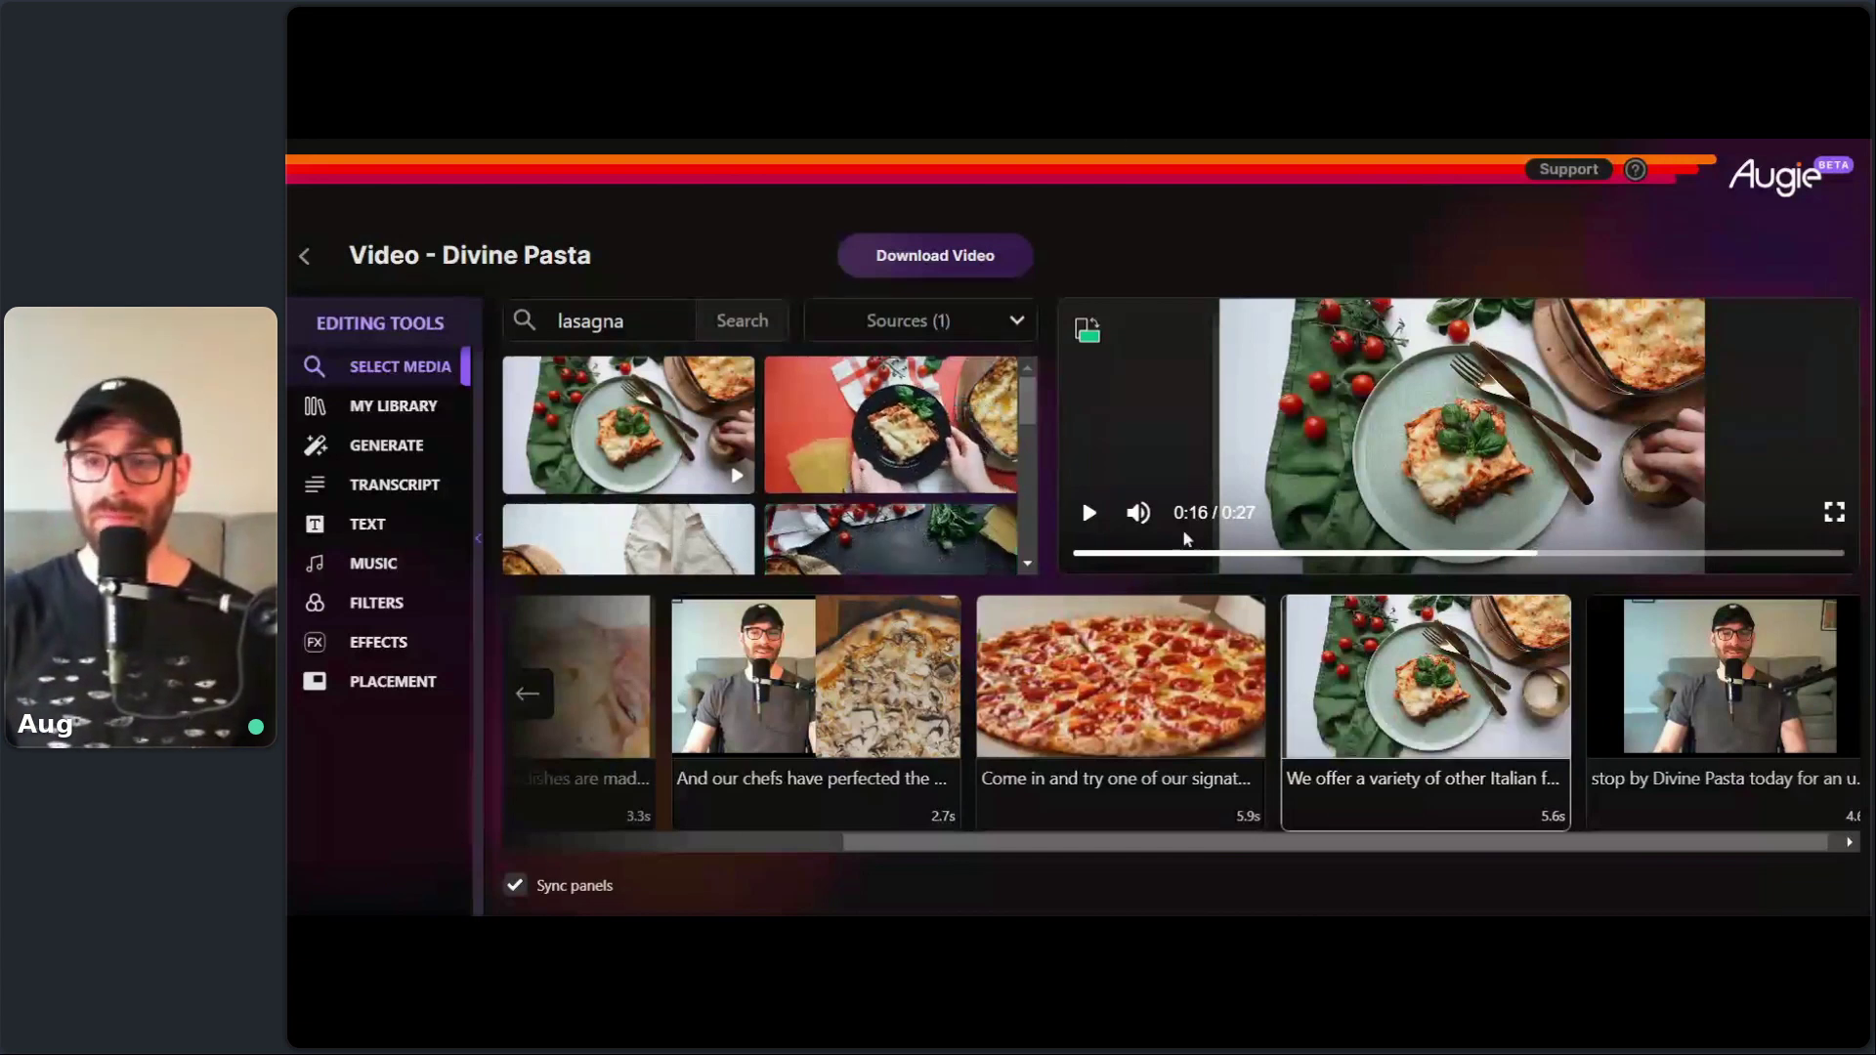
click(1094, 524)
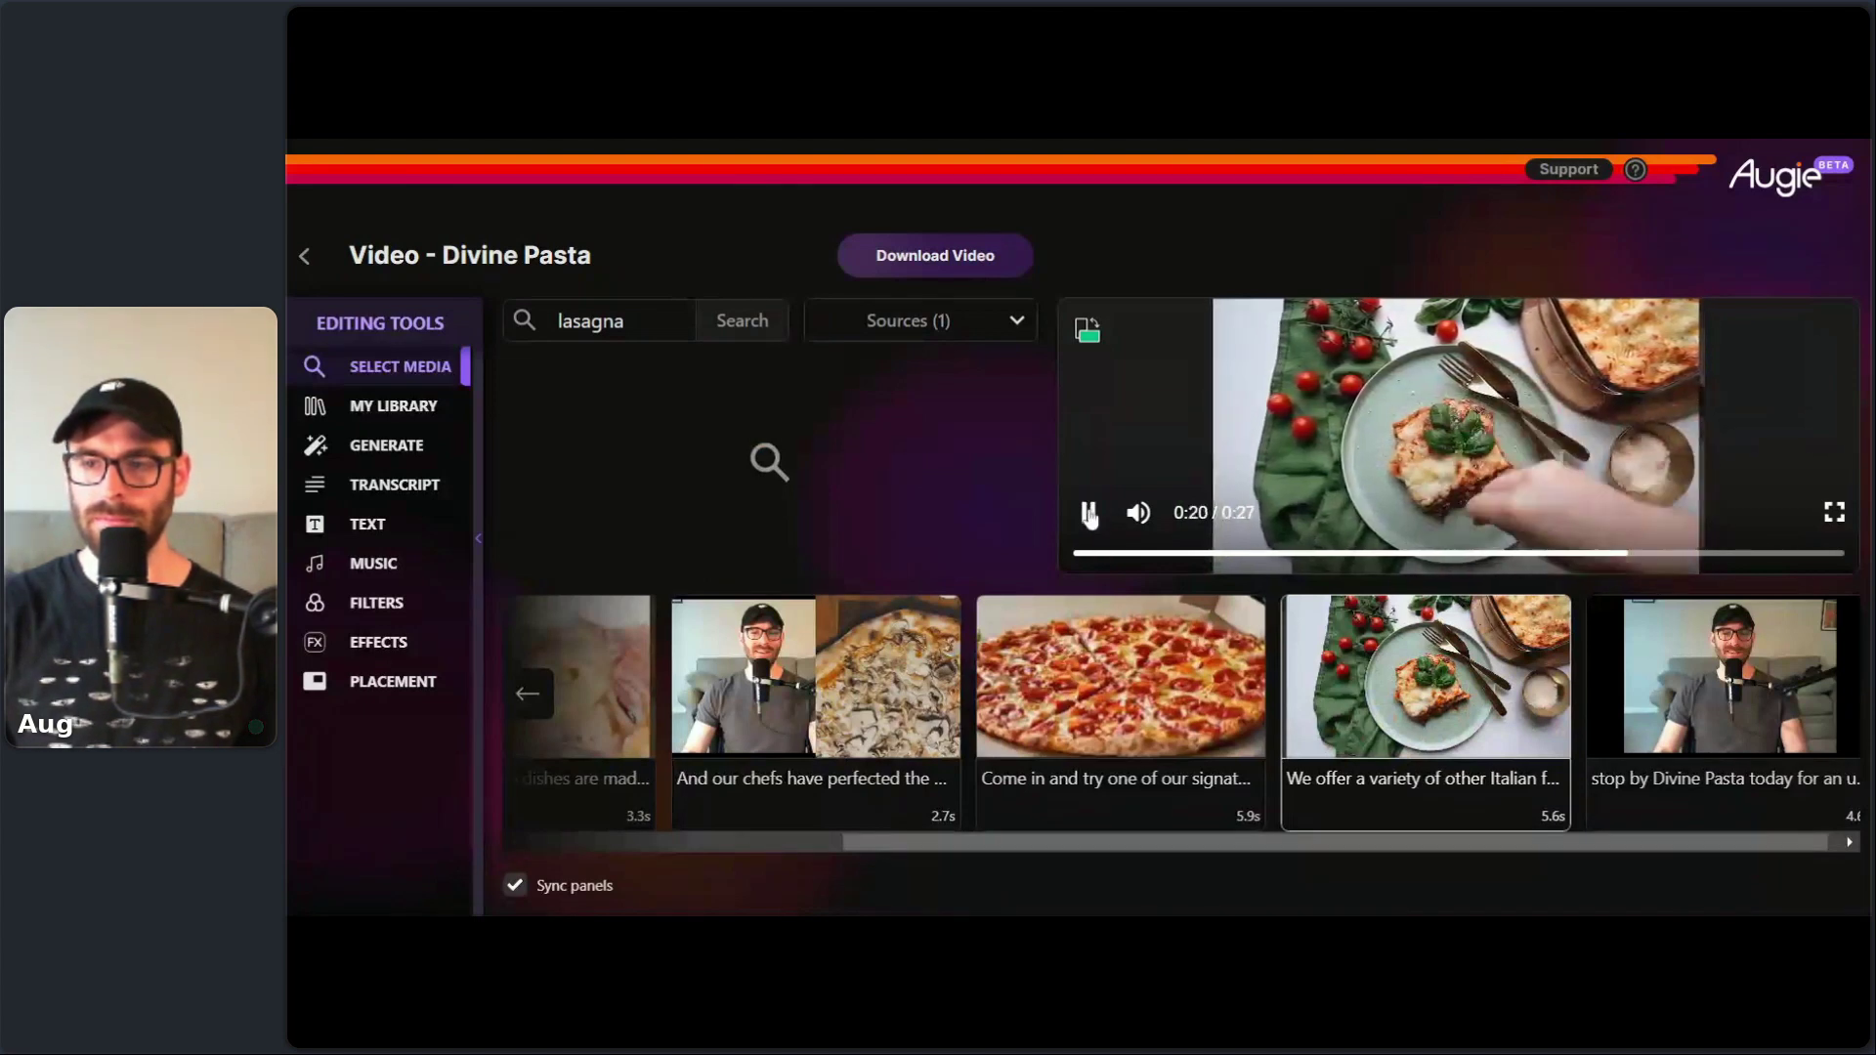
click(1090, 515)
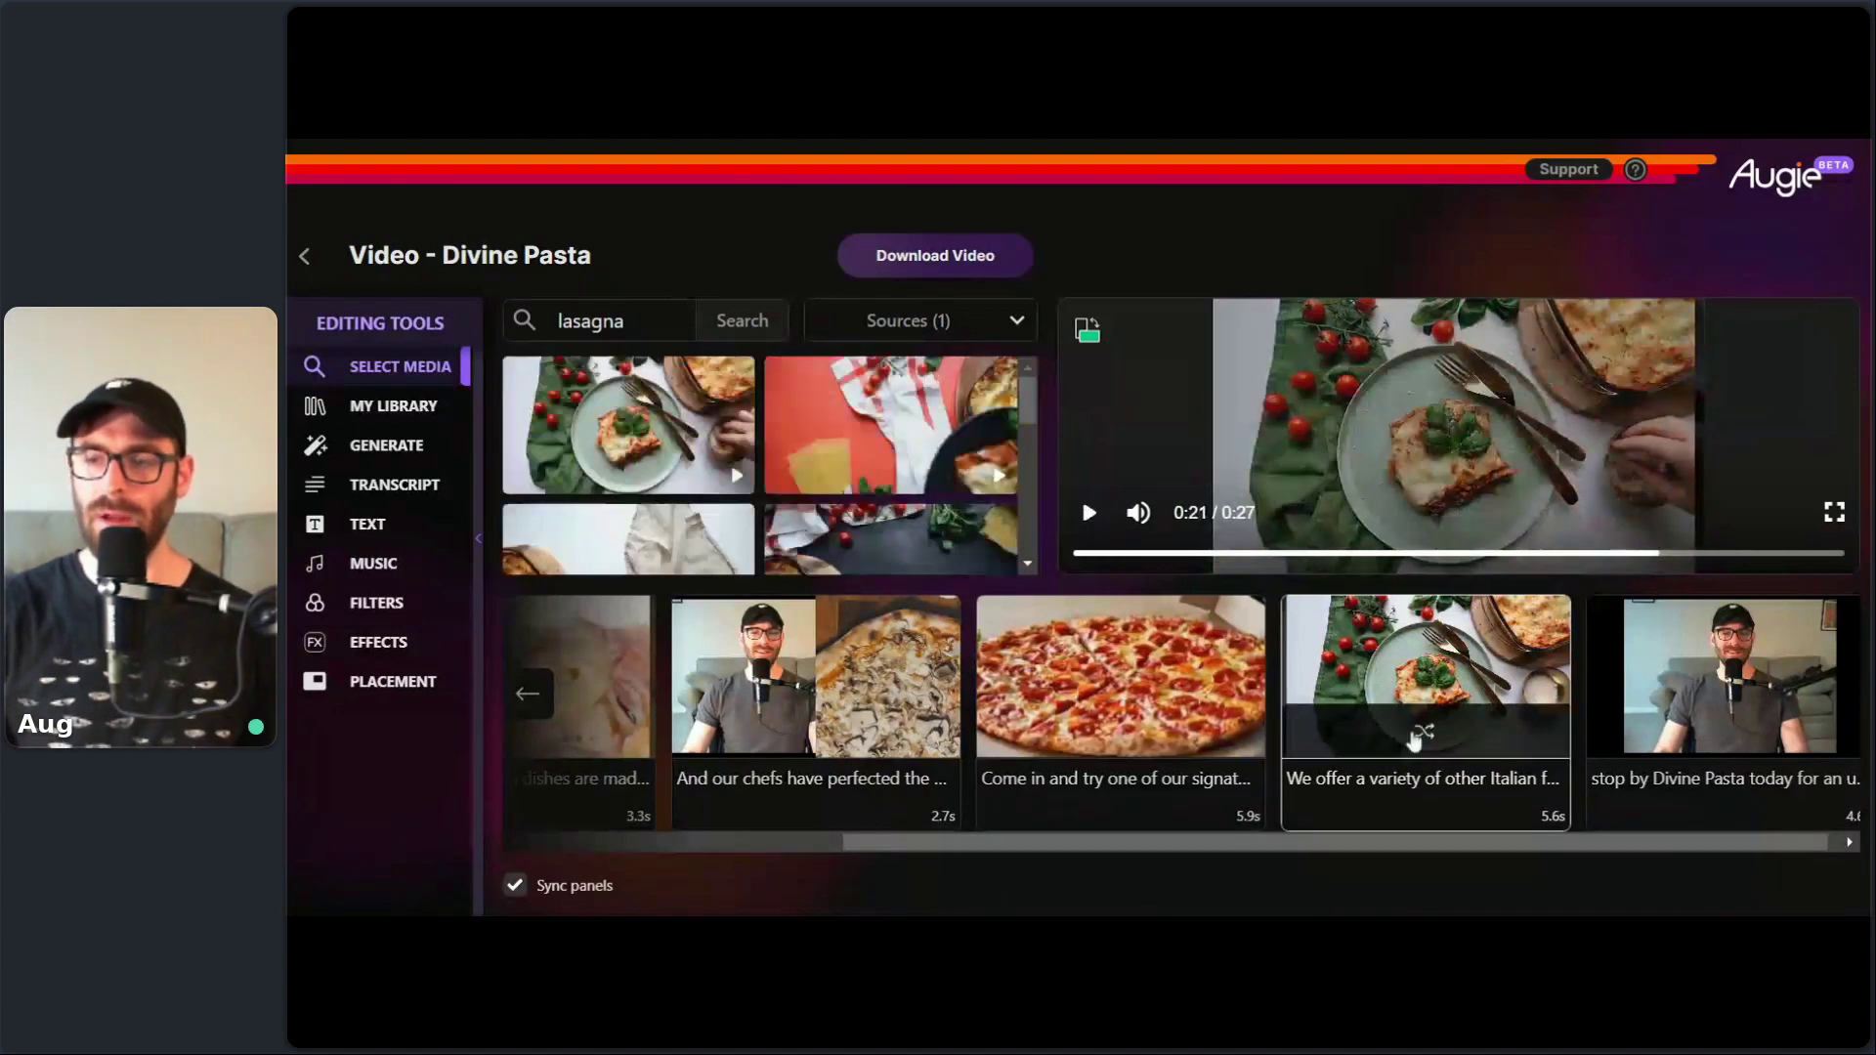
- Add a text overlay reading "Divine Pasta" to the sixth shot, about stopping by Divine Pasta today
click(1702, 794)
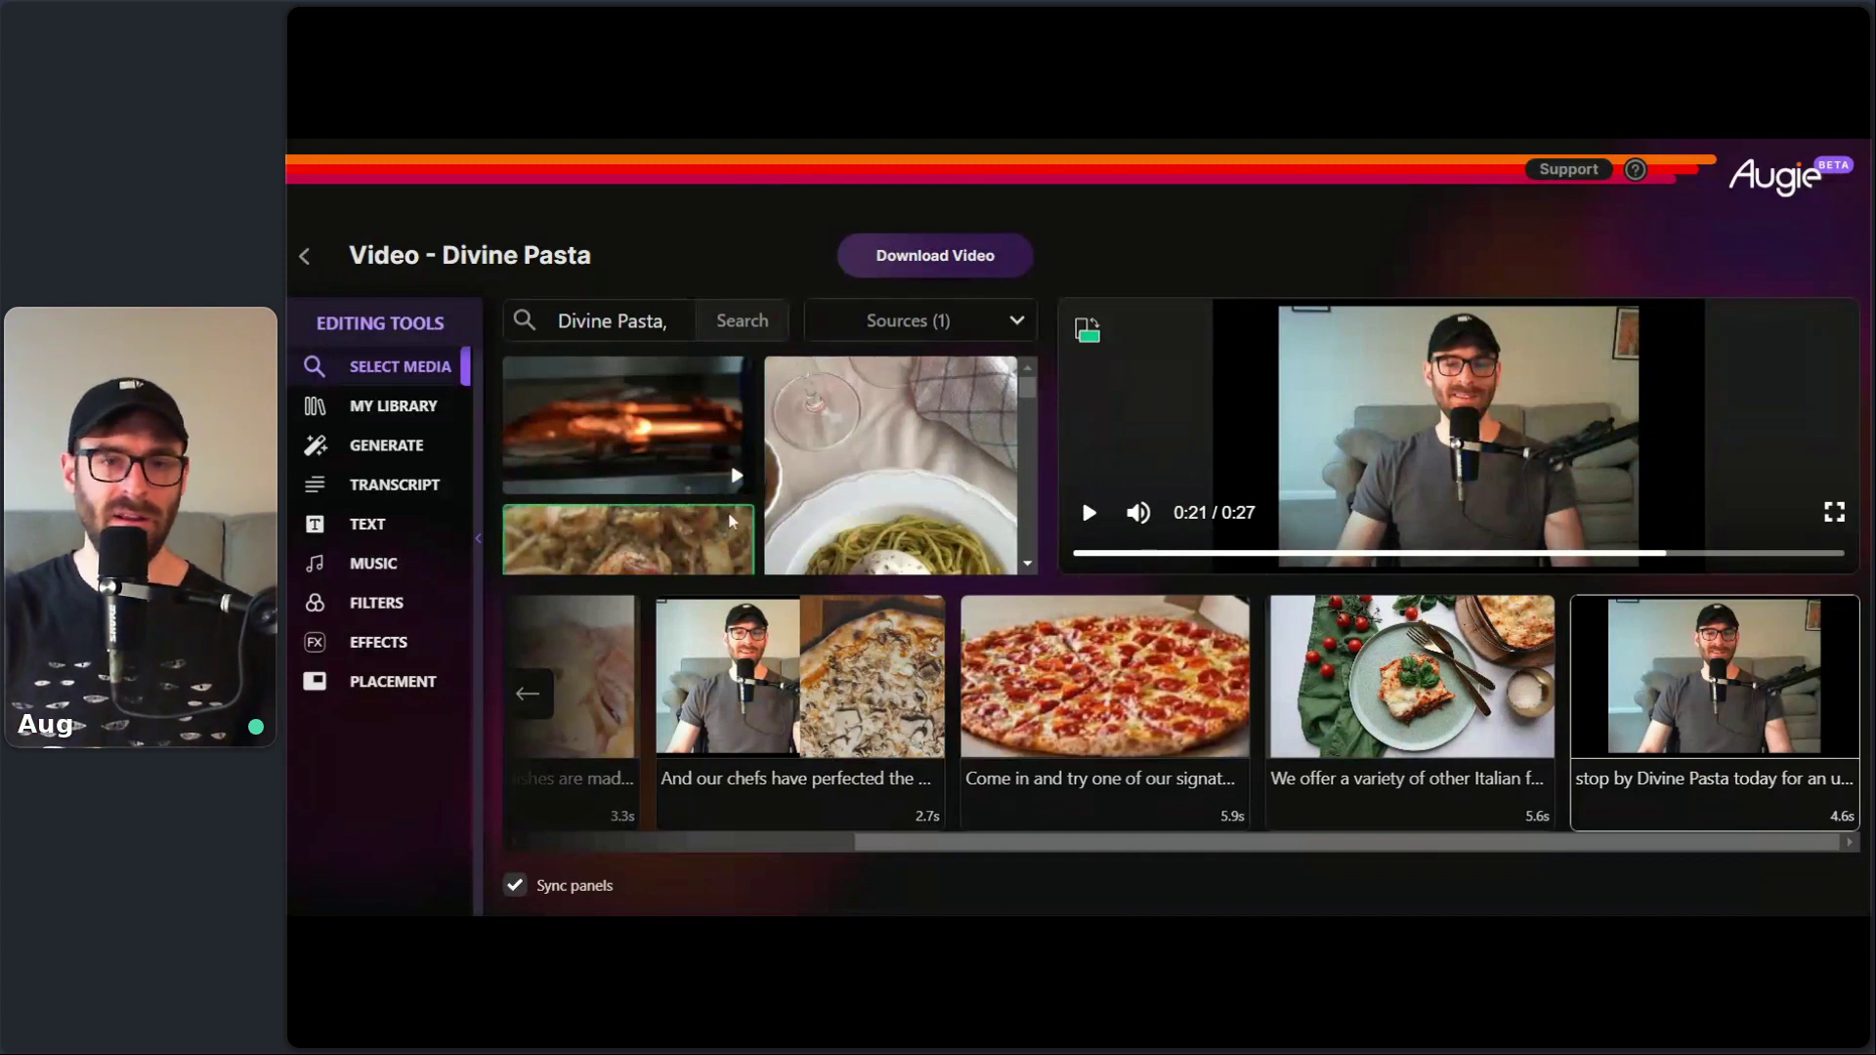
click(410, 531)
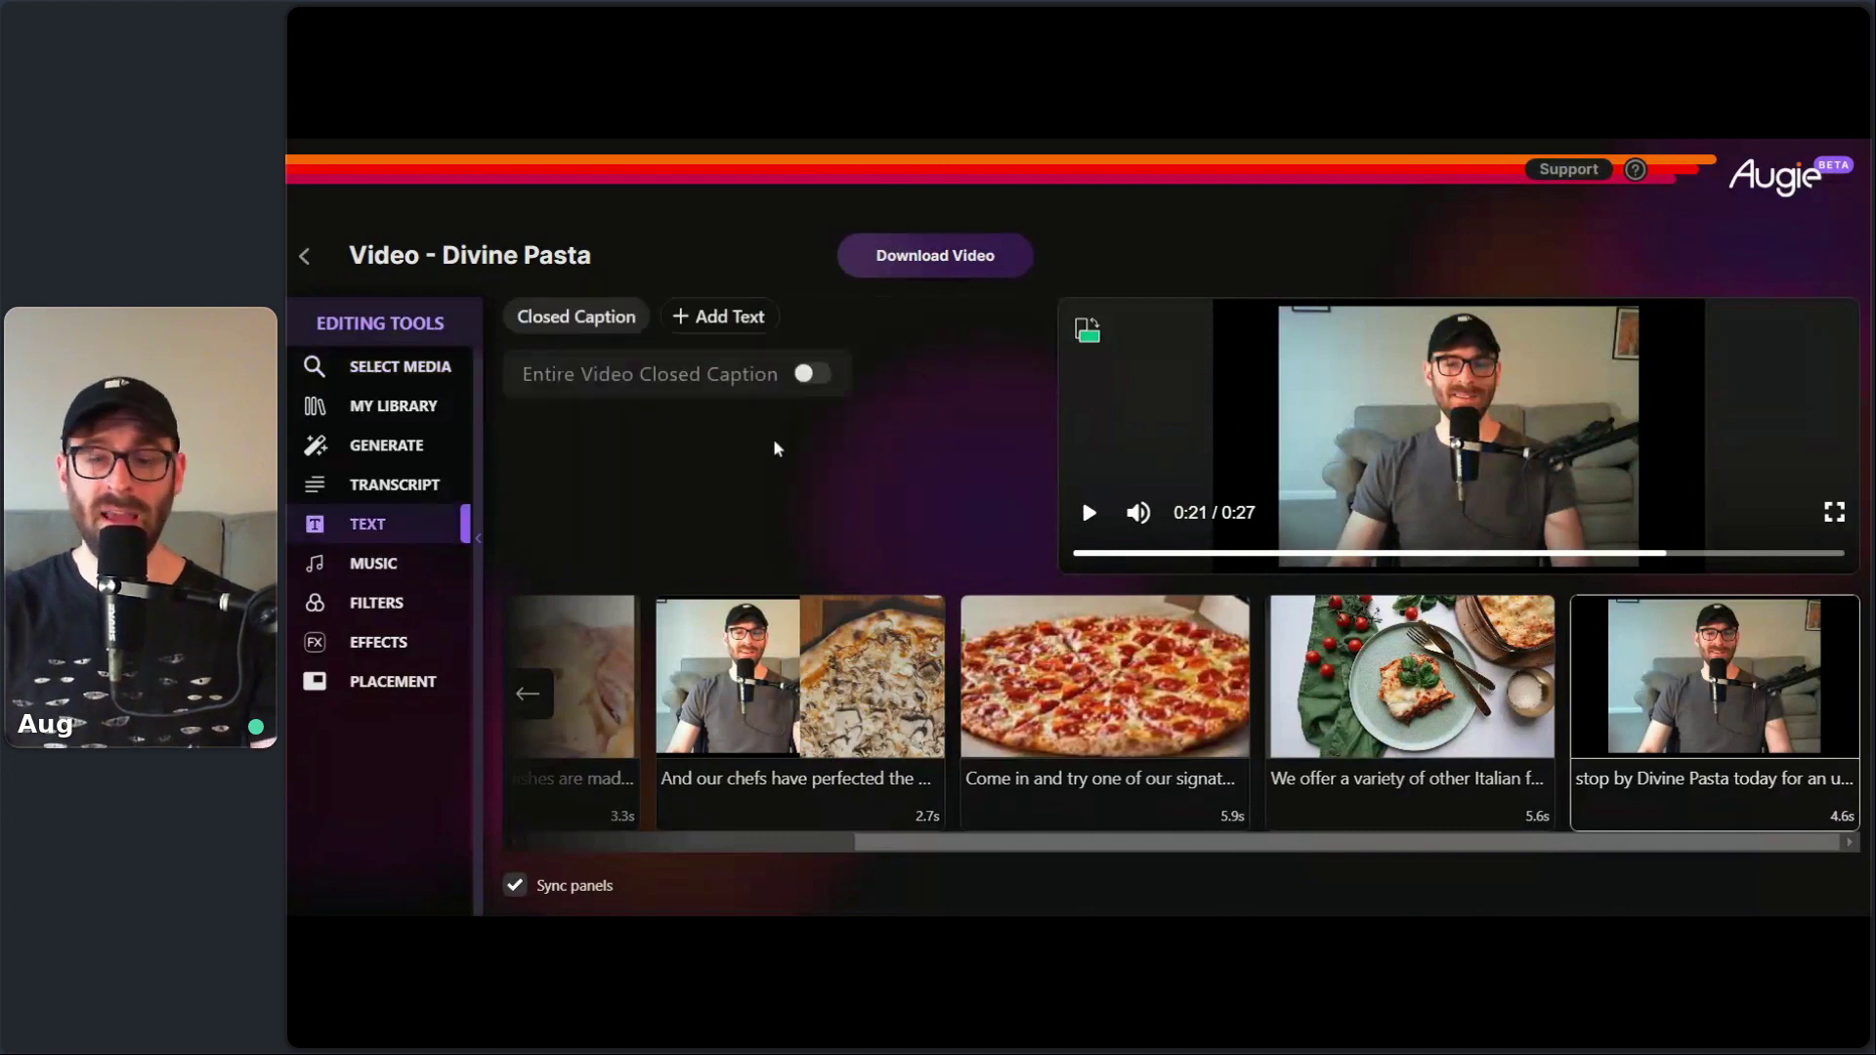
click(719, 326)
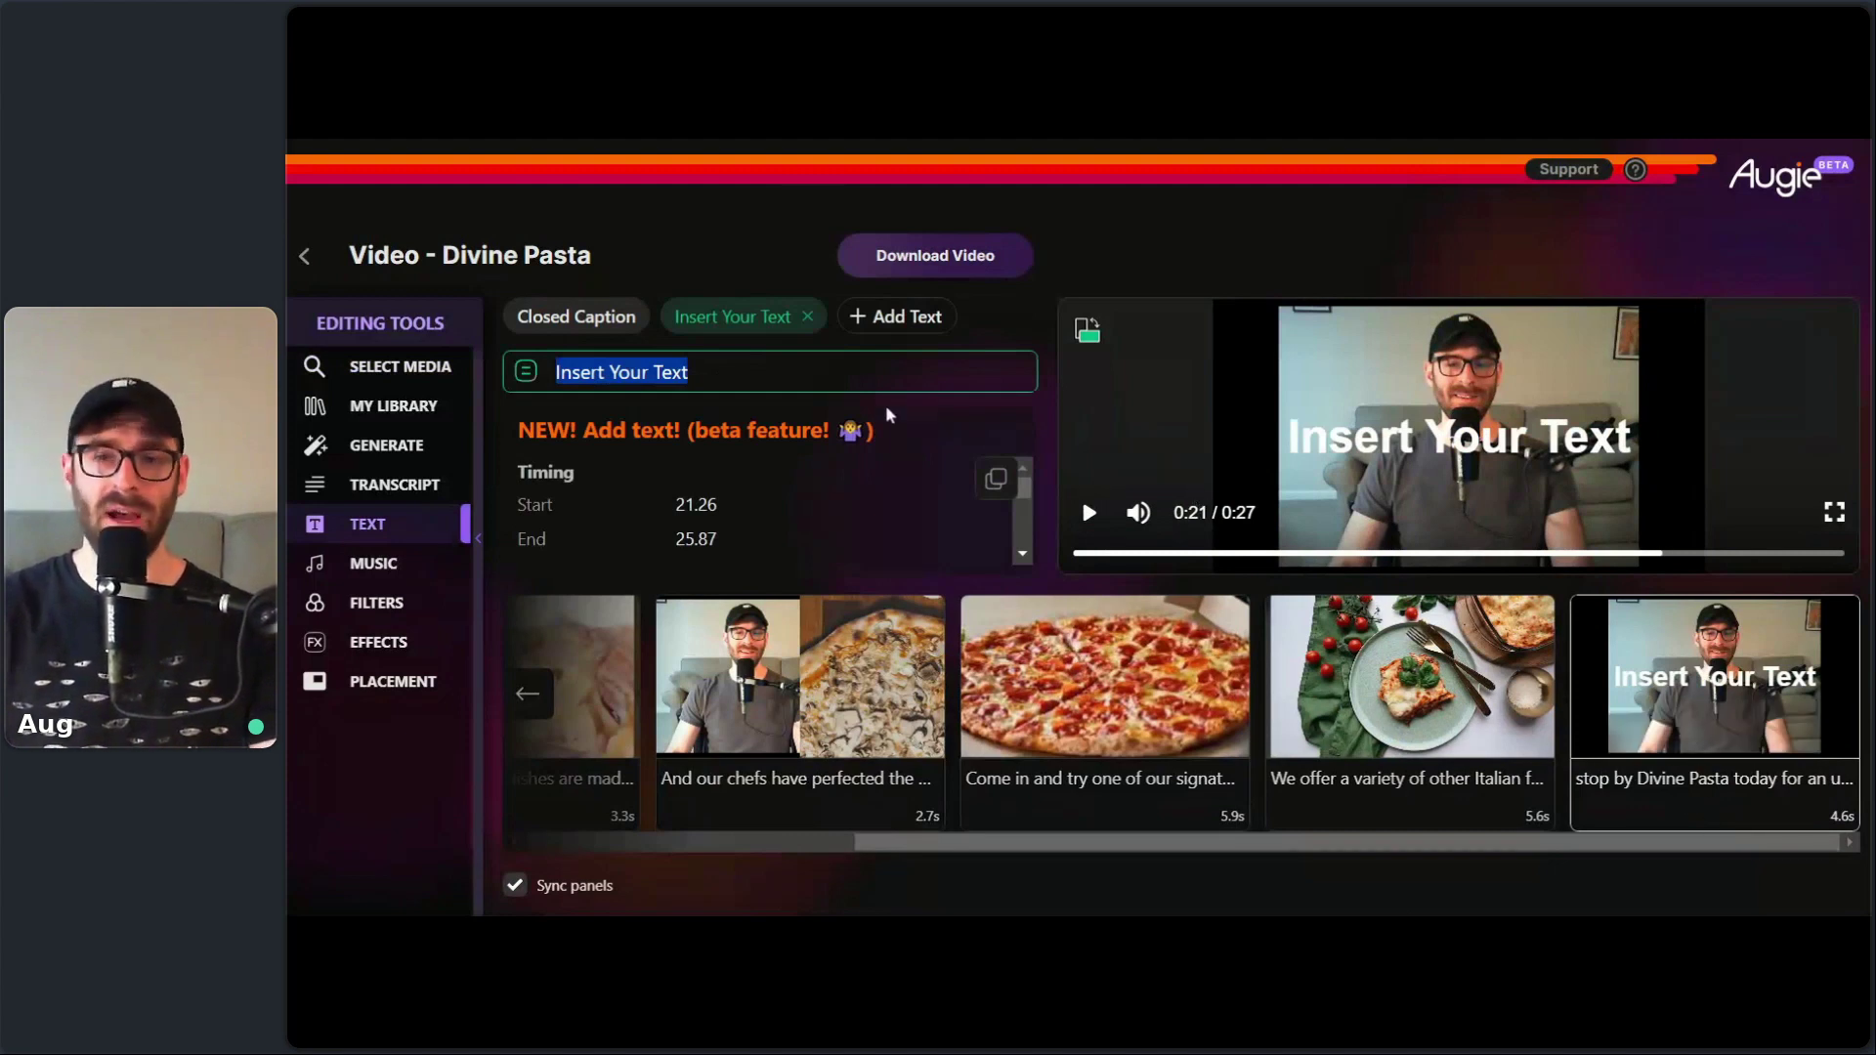
text(Divin)
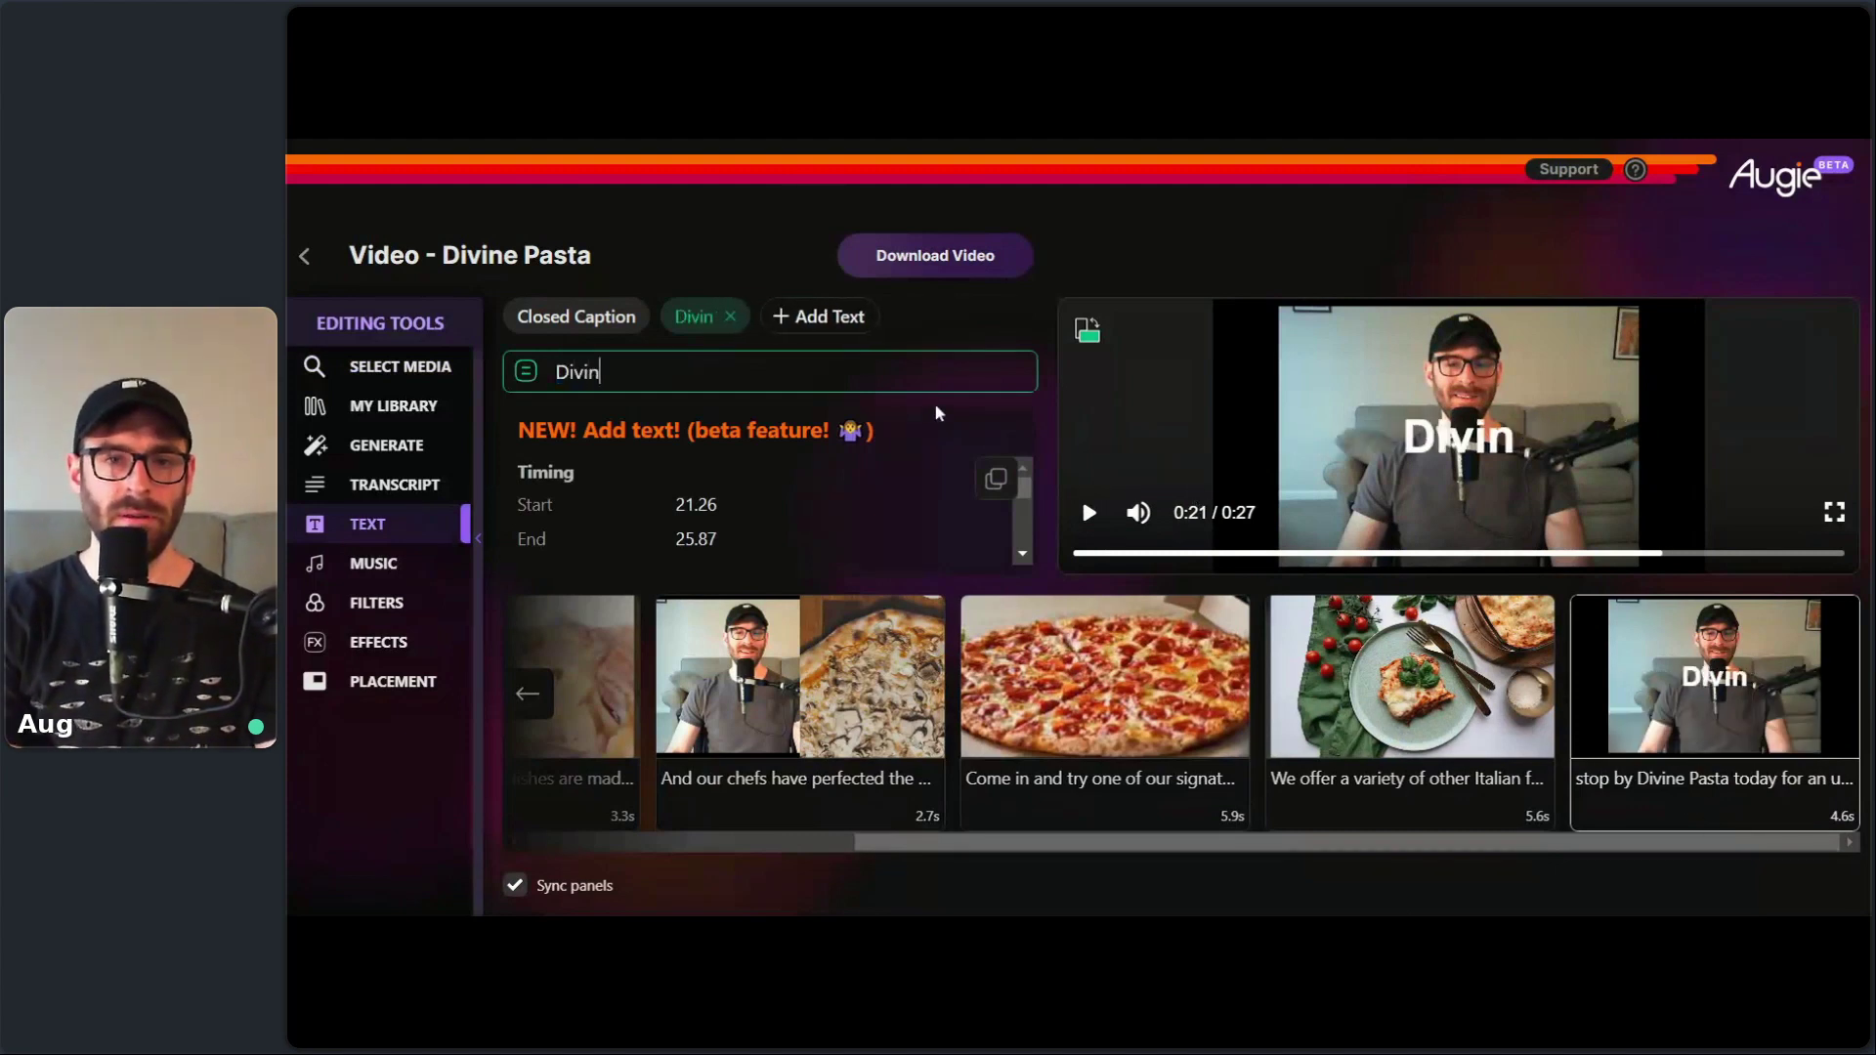
text(e Pasta)
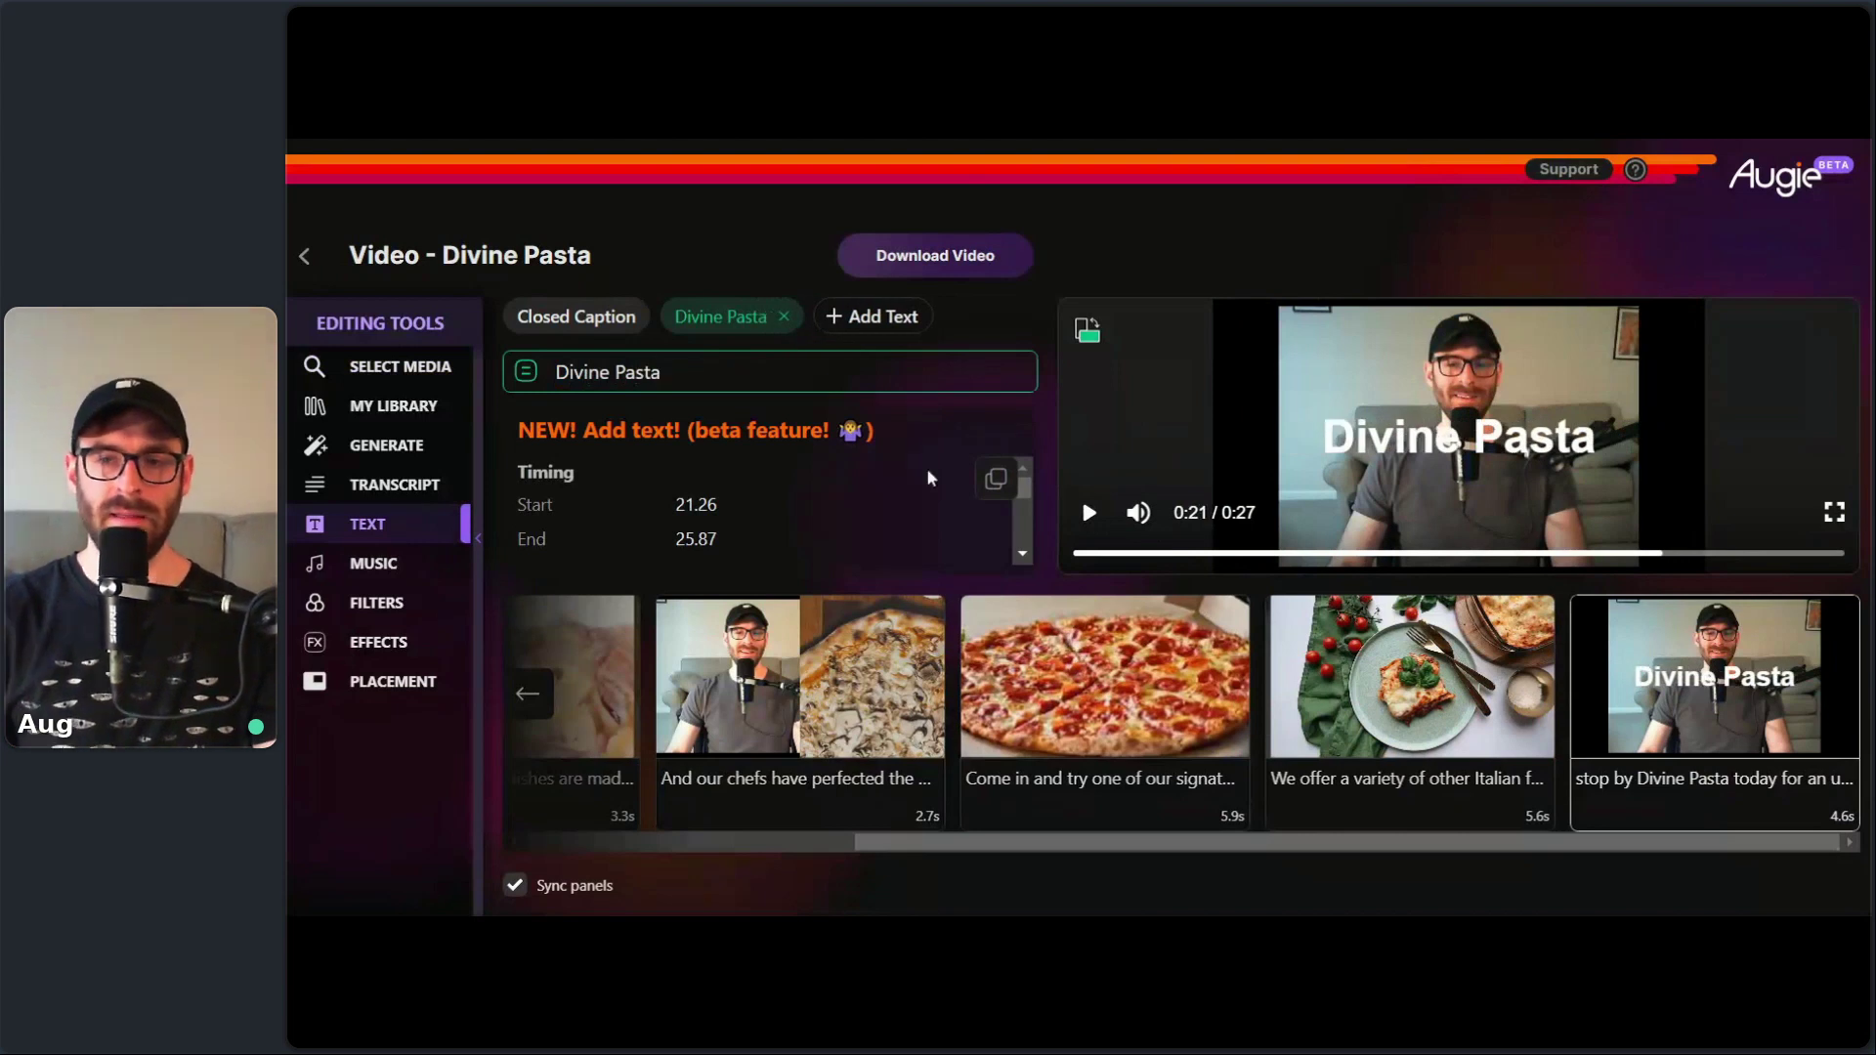
click(1108, 424)
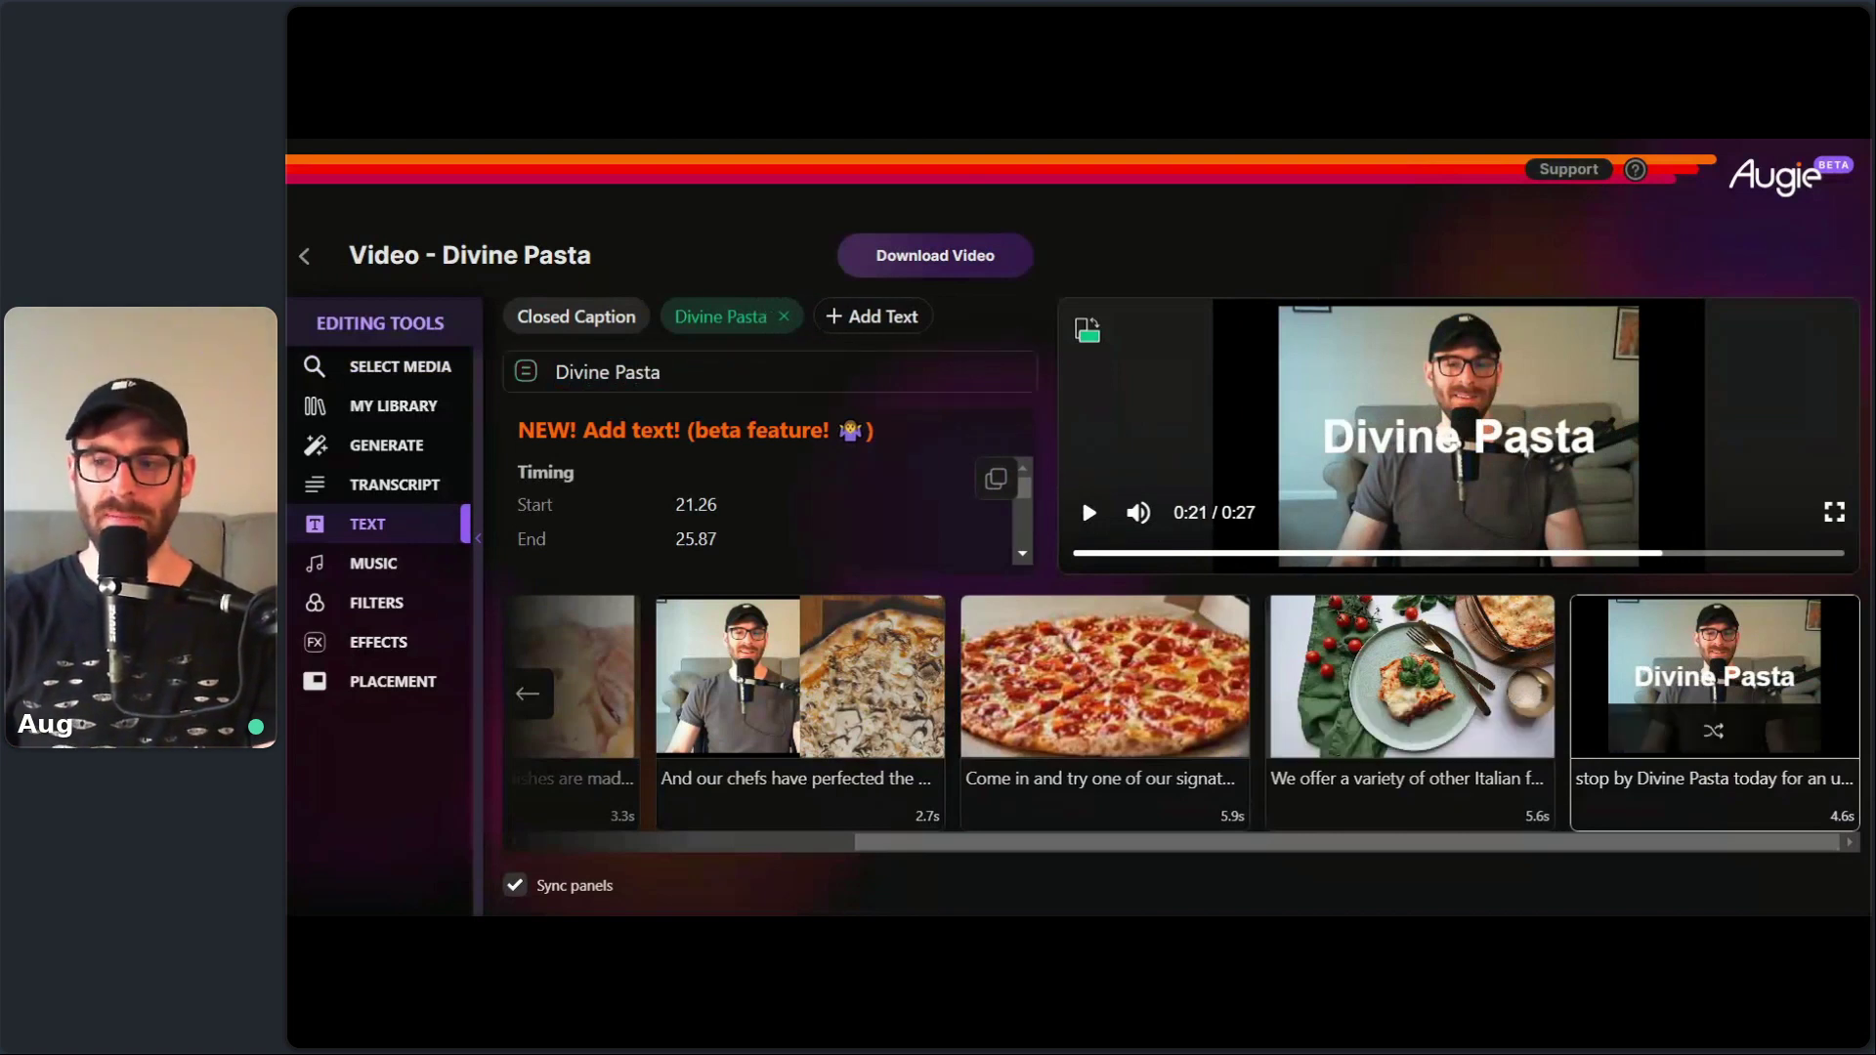
- Give the Divine Pasta text overlay an orange-brown background, #B97E2D
scroll(1030, 498, down, 3)
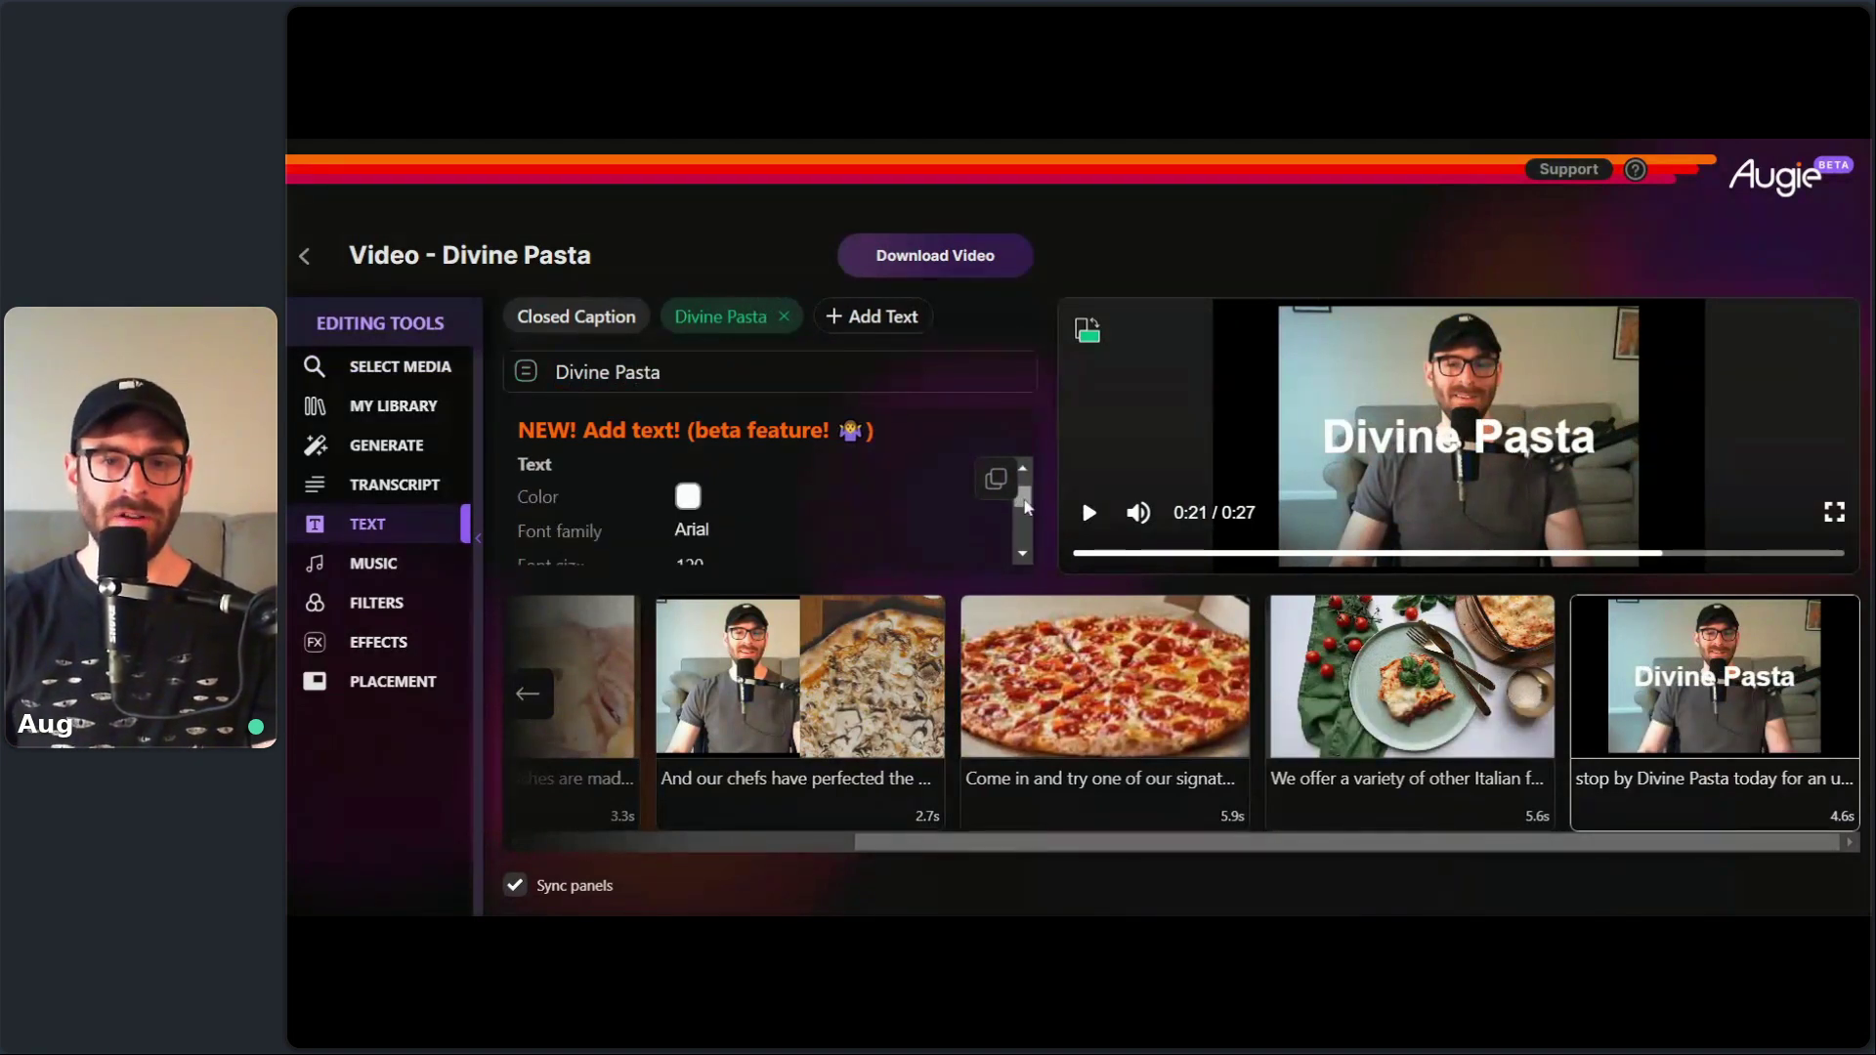
scroll(1022, 513, down, 4)
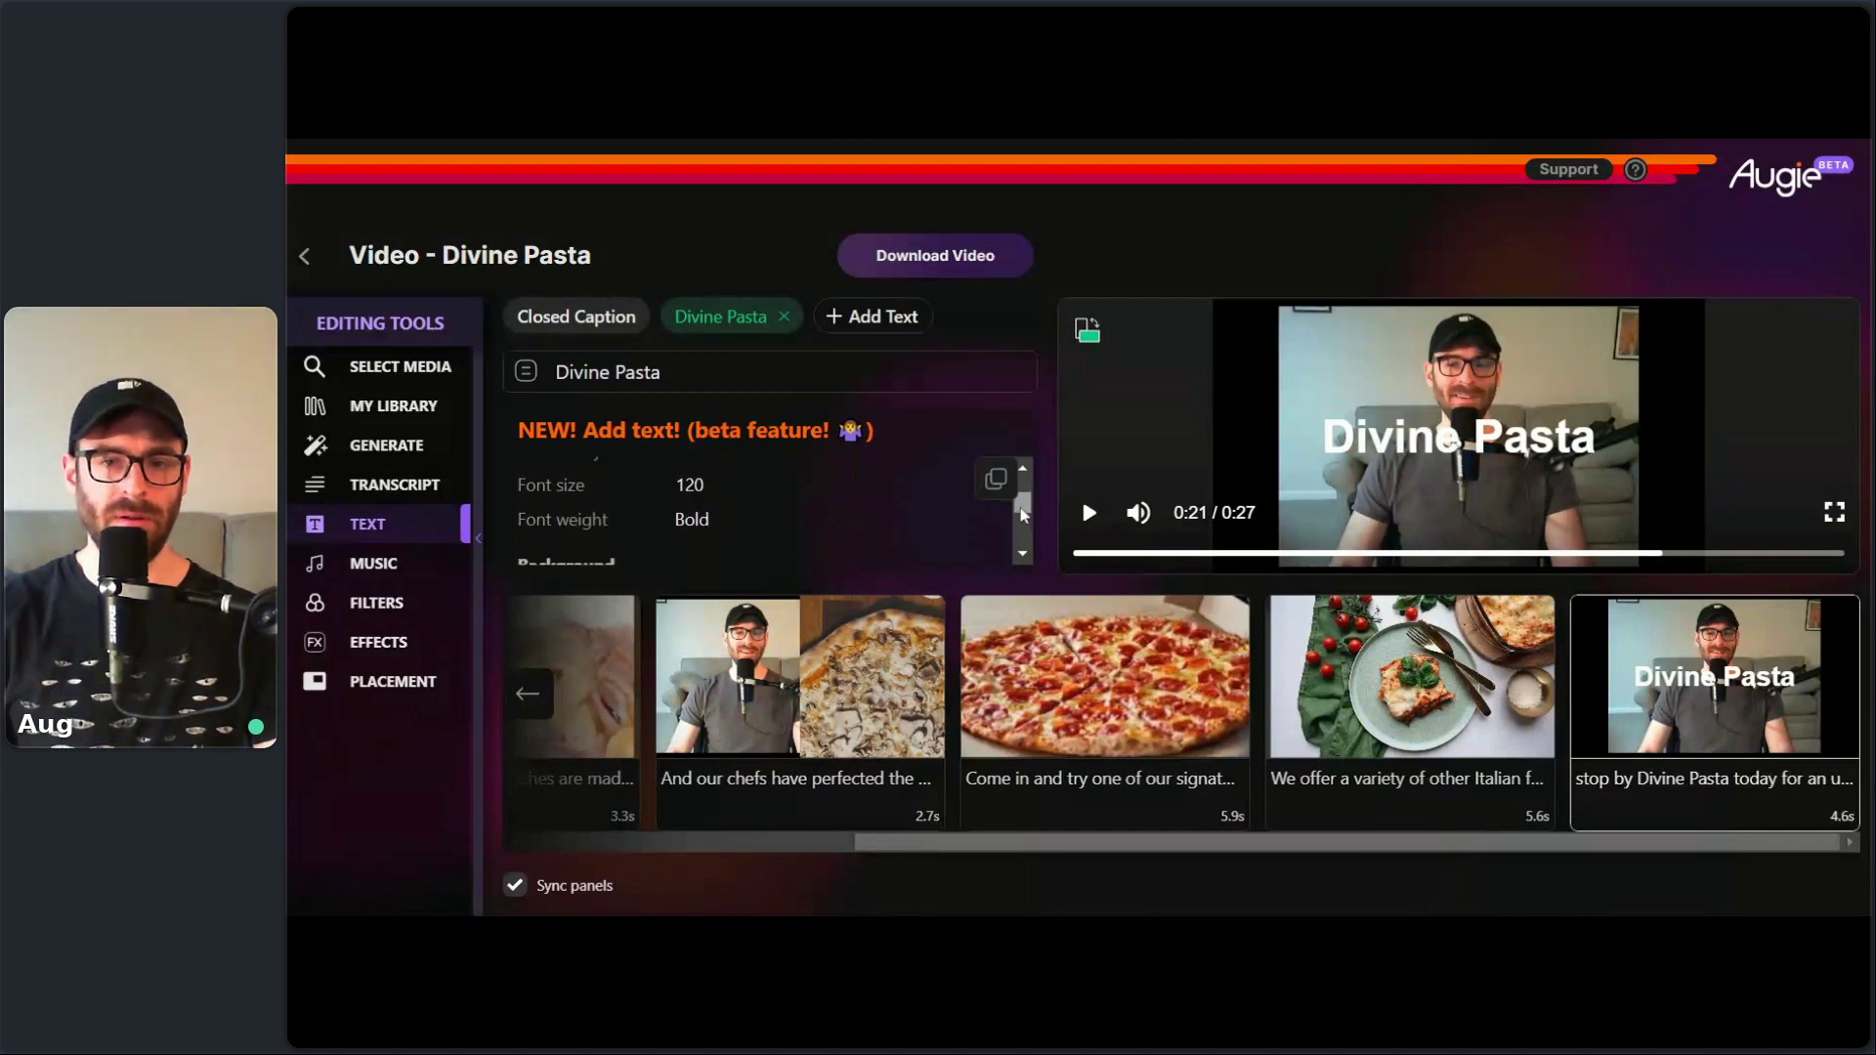
click(688, 492)
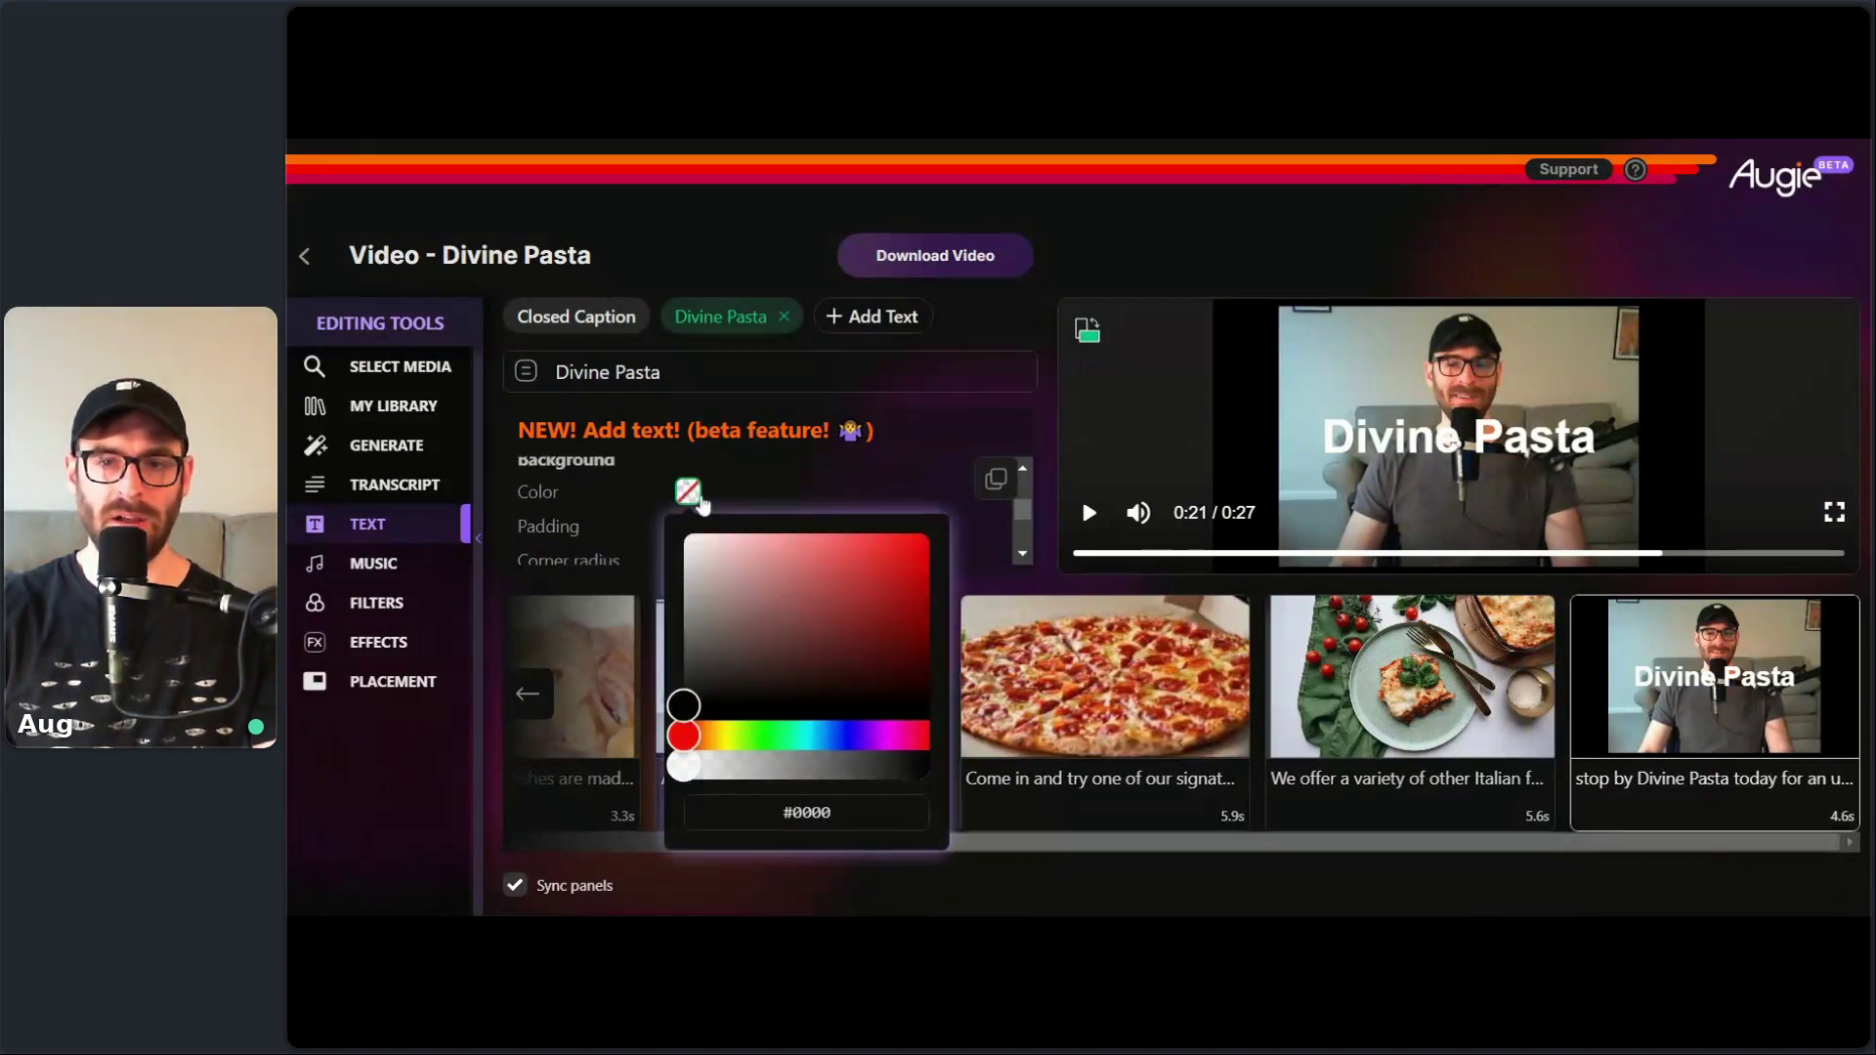
click(717, 741)
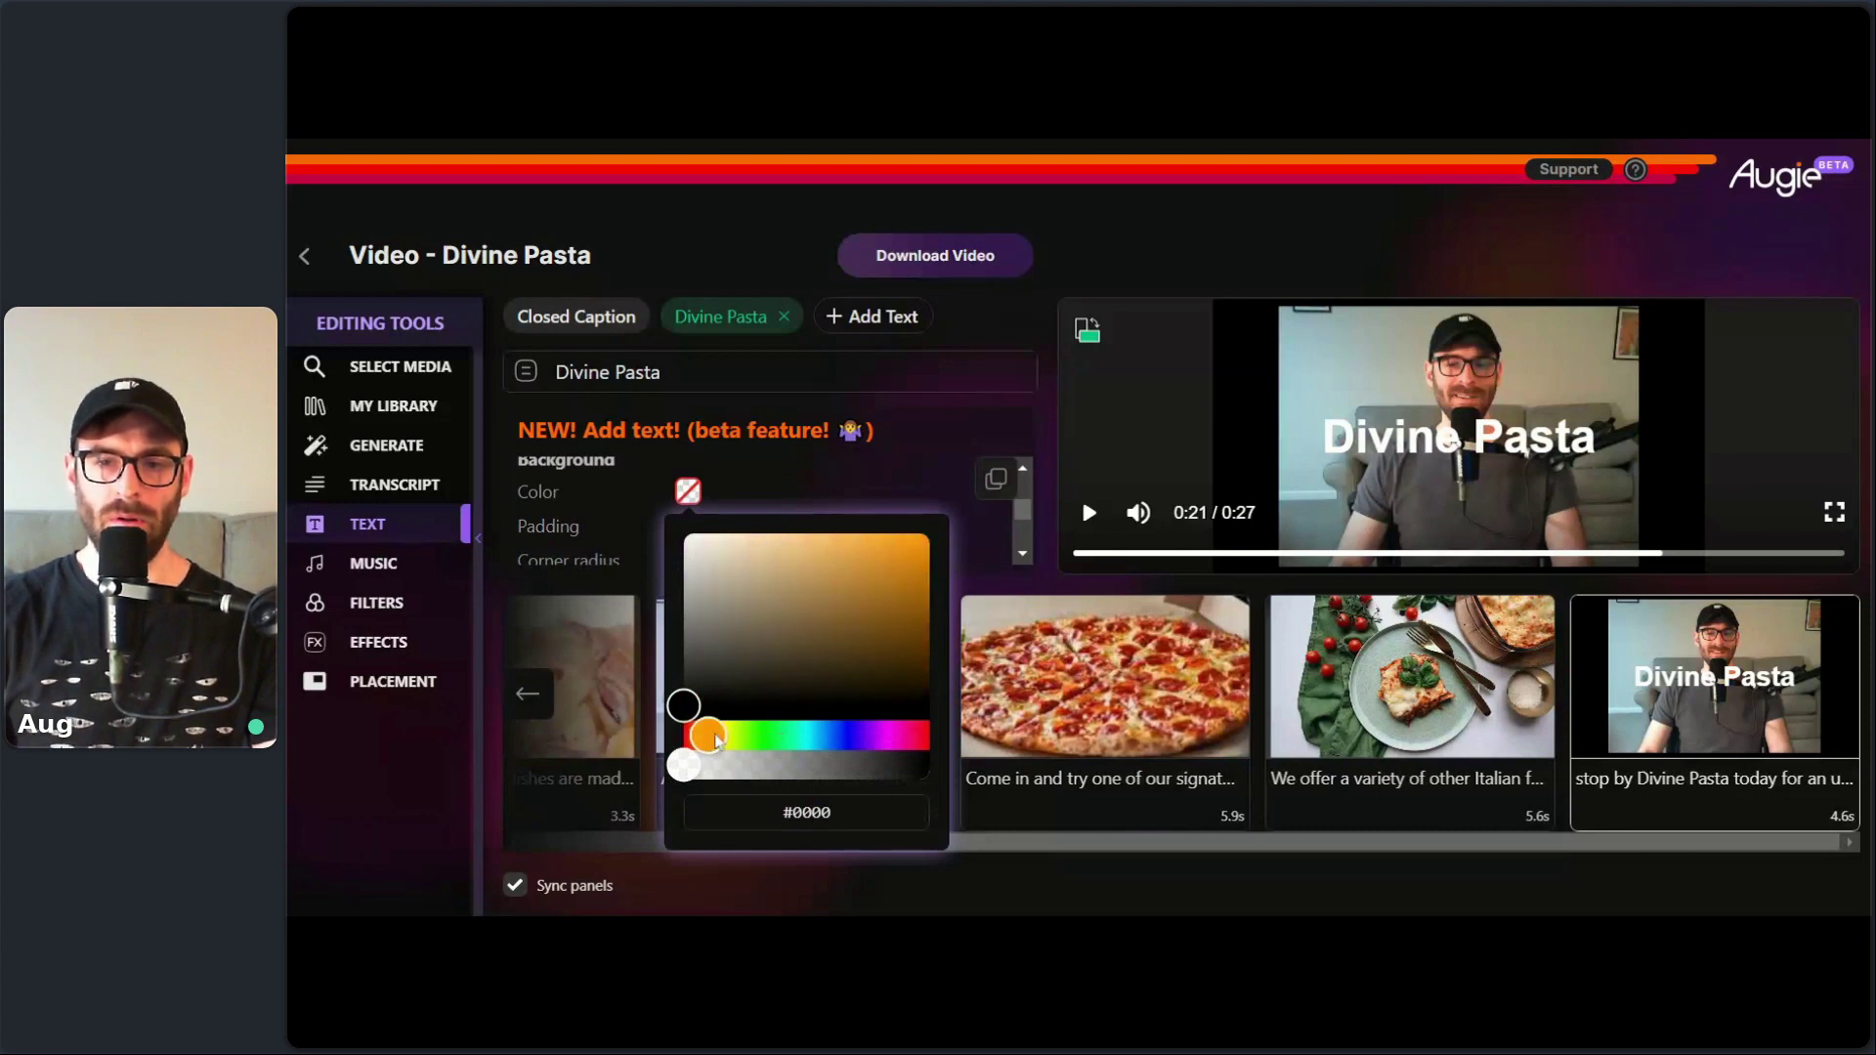
drag(813, 625, 872, 586)
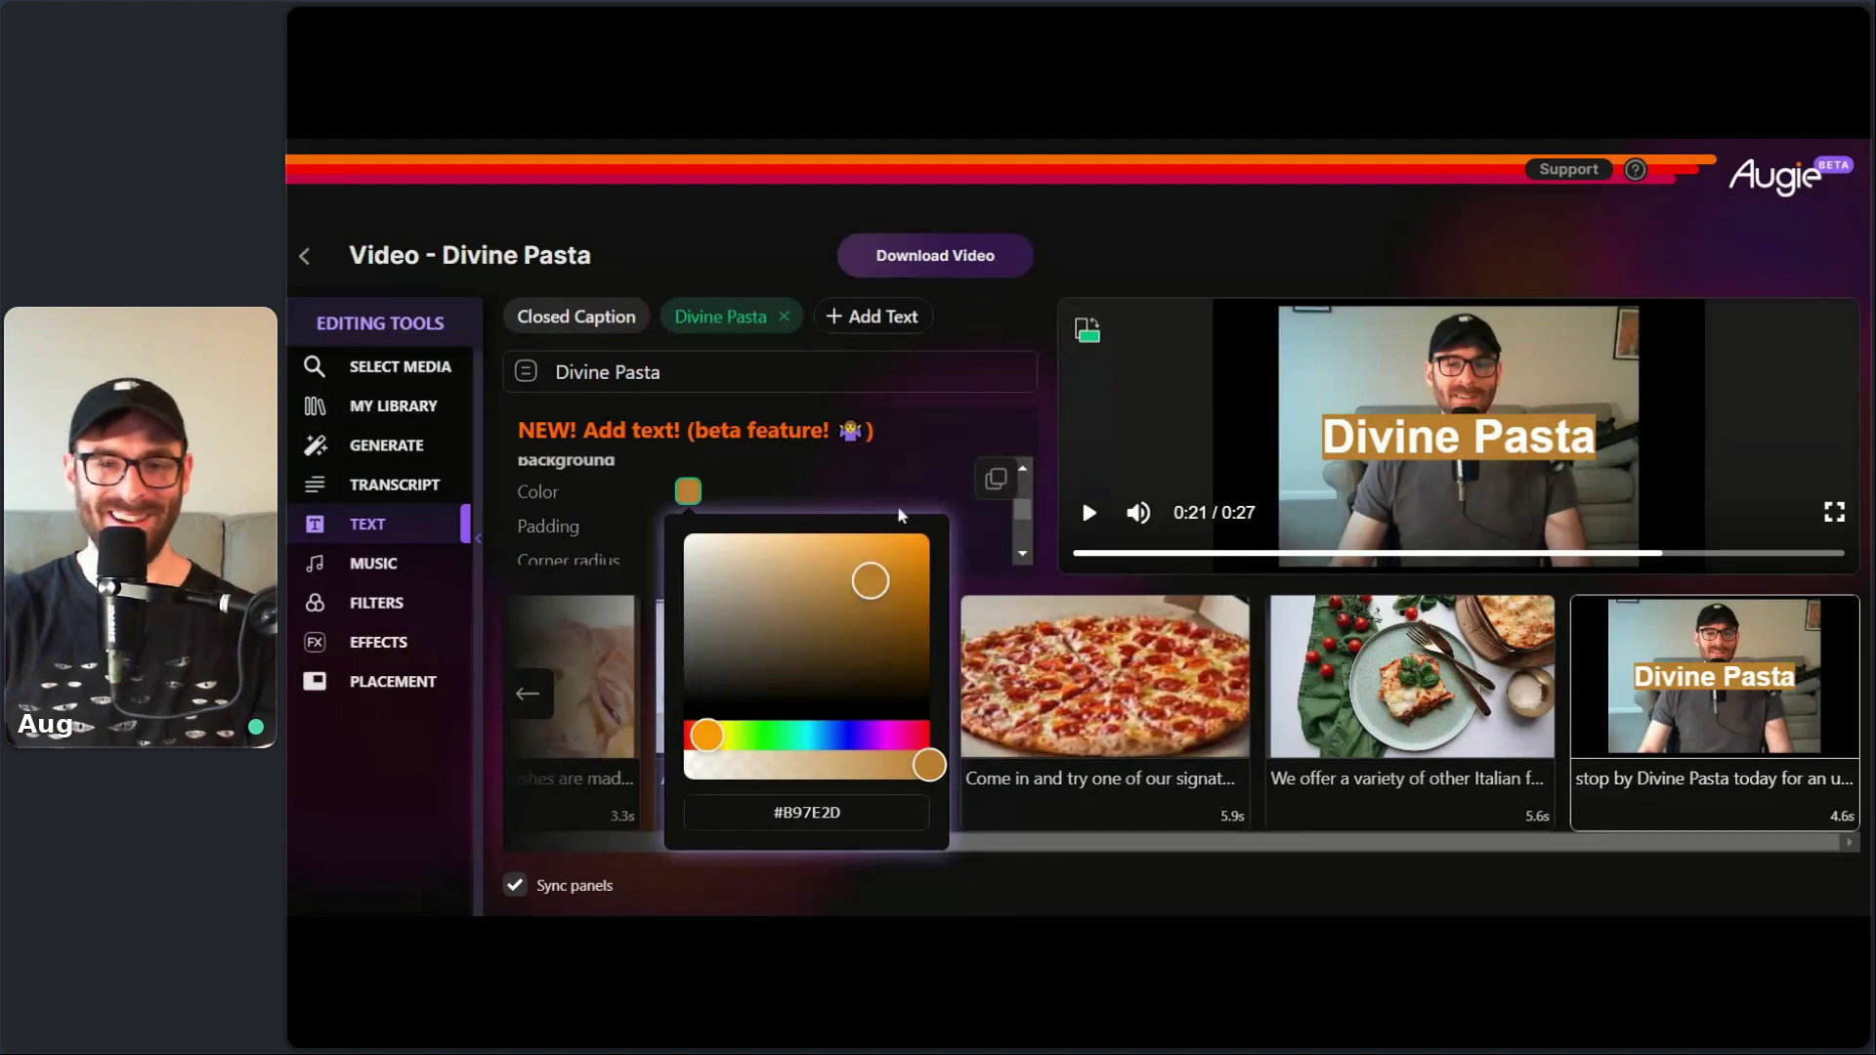
click(930, 477)
- Set the text background's padding to 40 and its corner radius to 40
key(Tab)
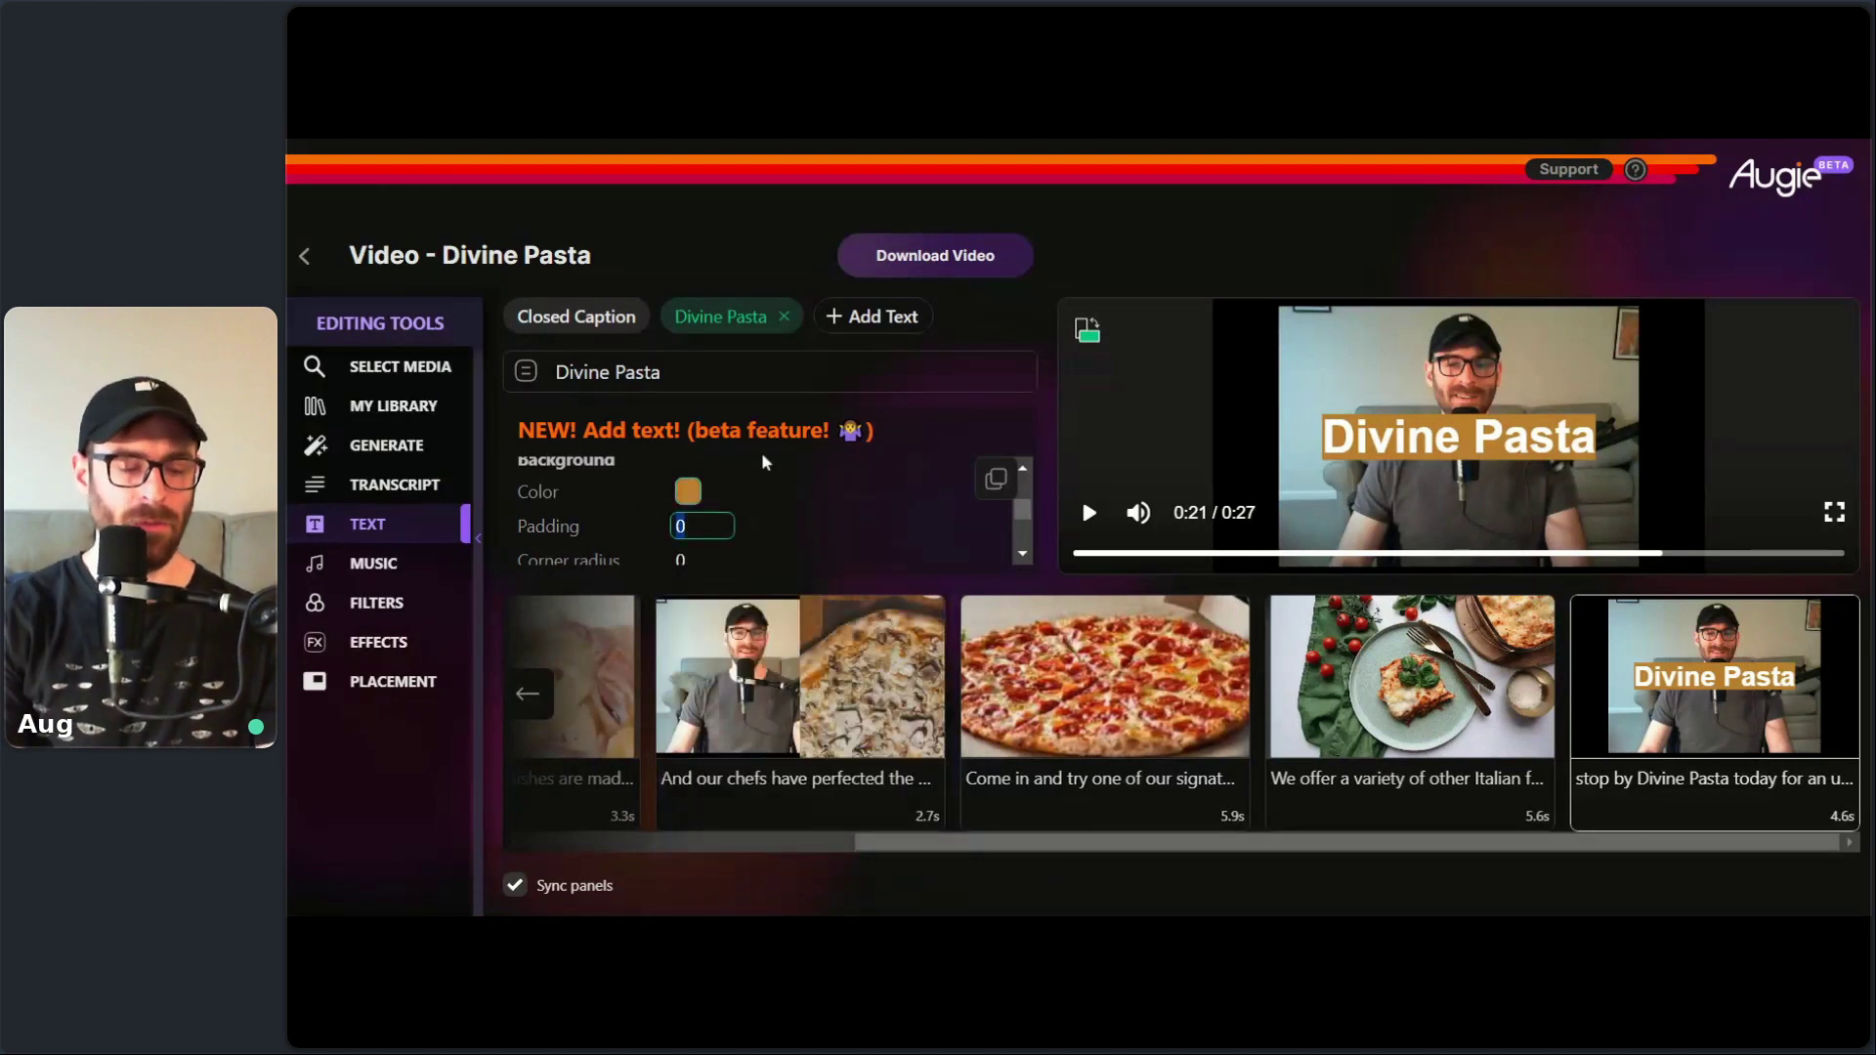
text(40)
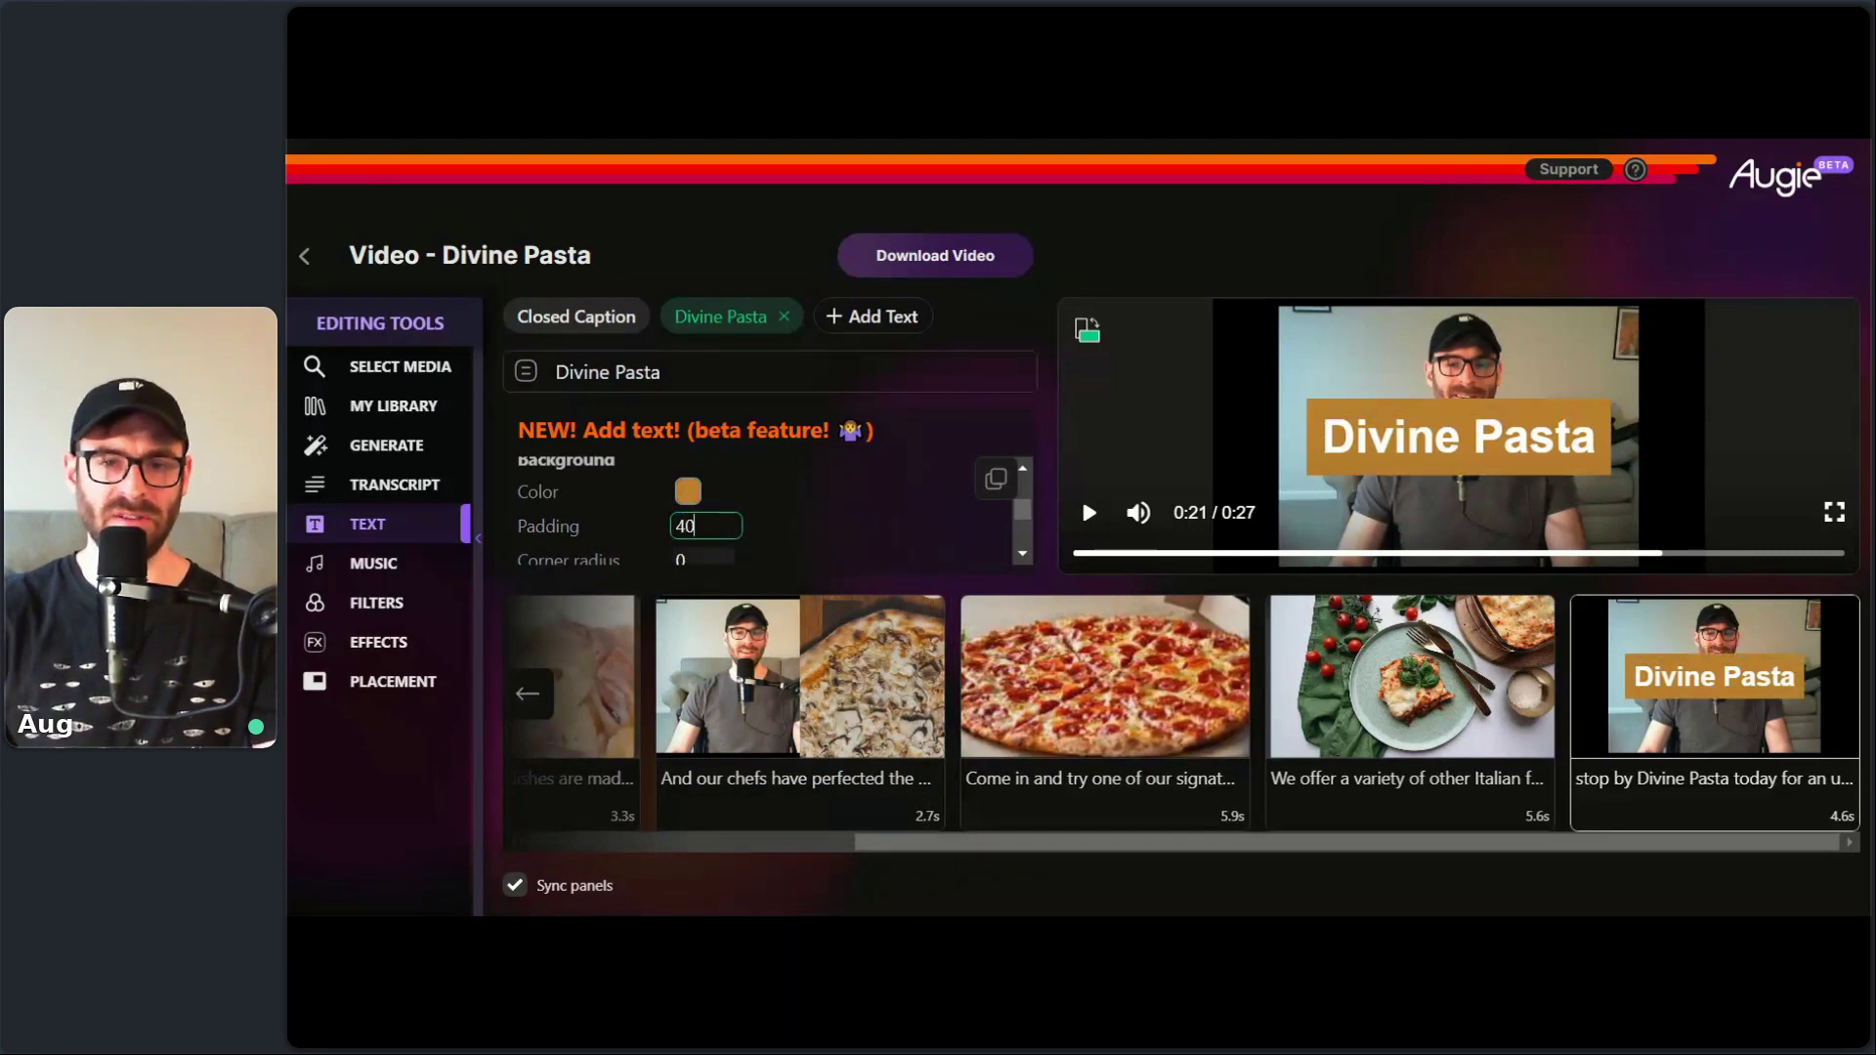
key(Tab)
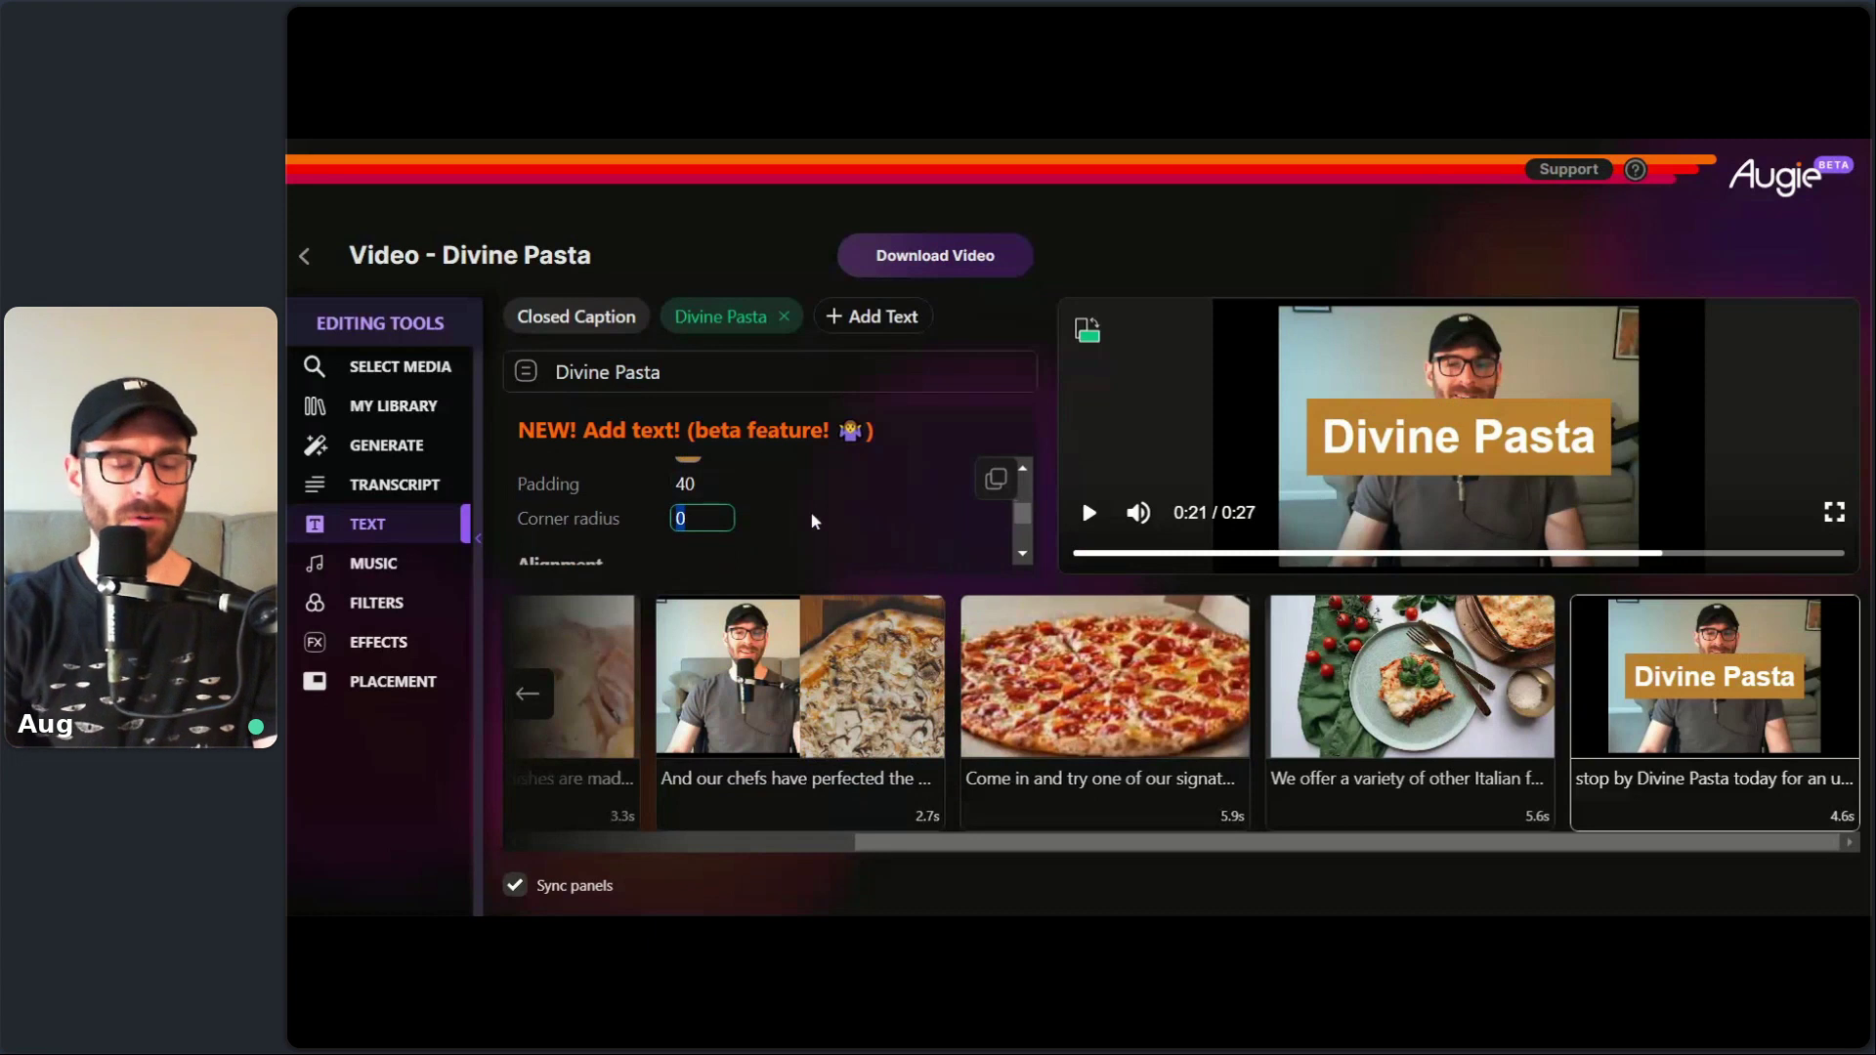
text(30)
key(shift+Tab)
key(Tab)
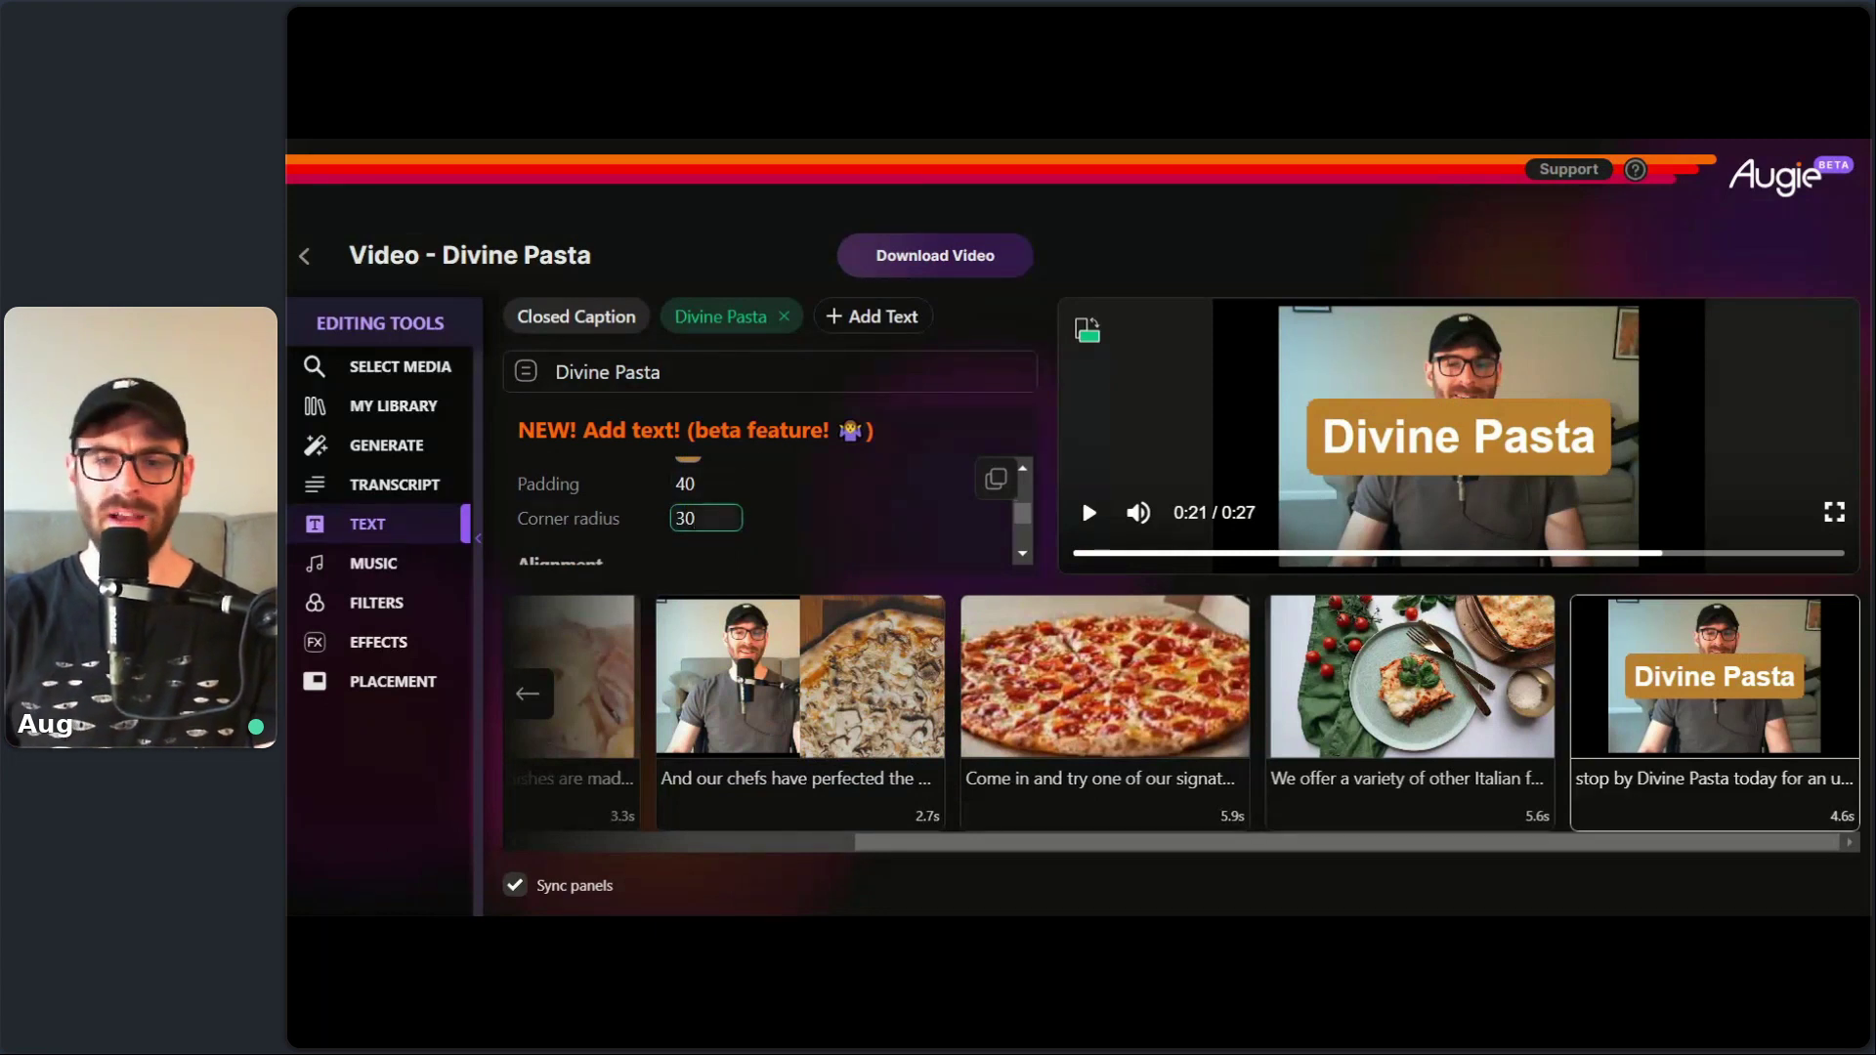
text(40)
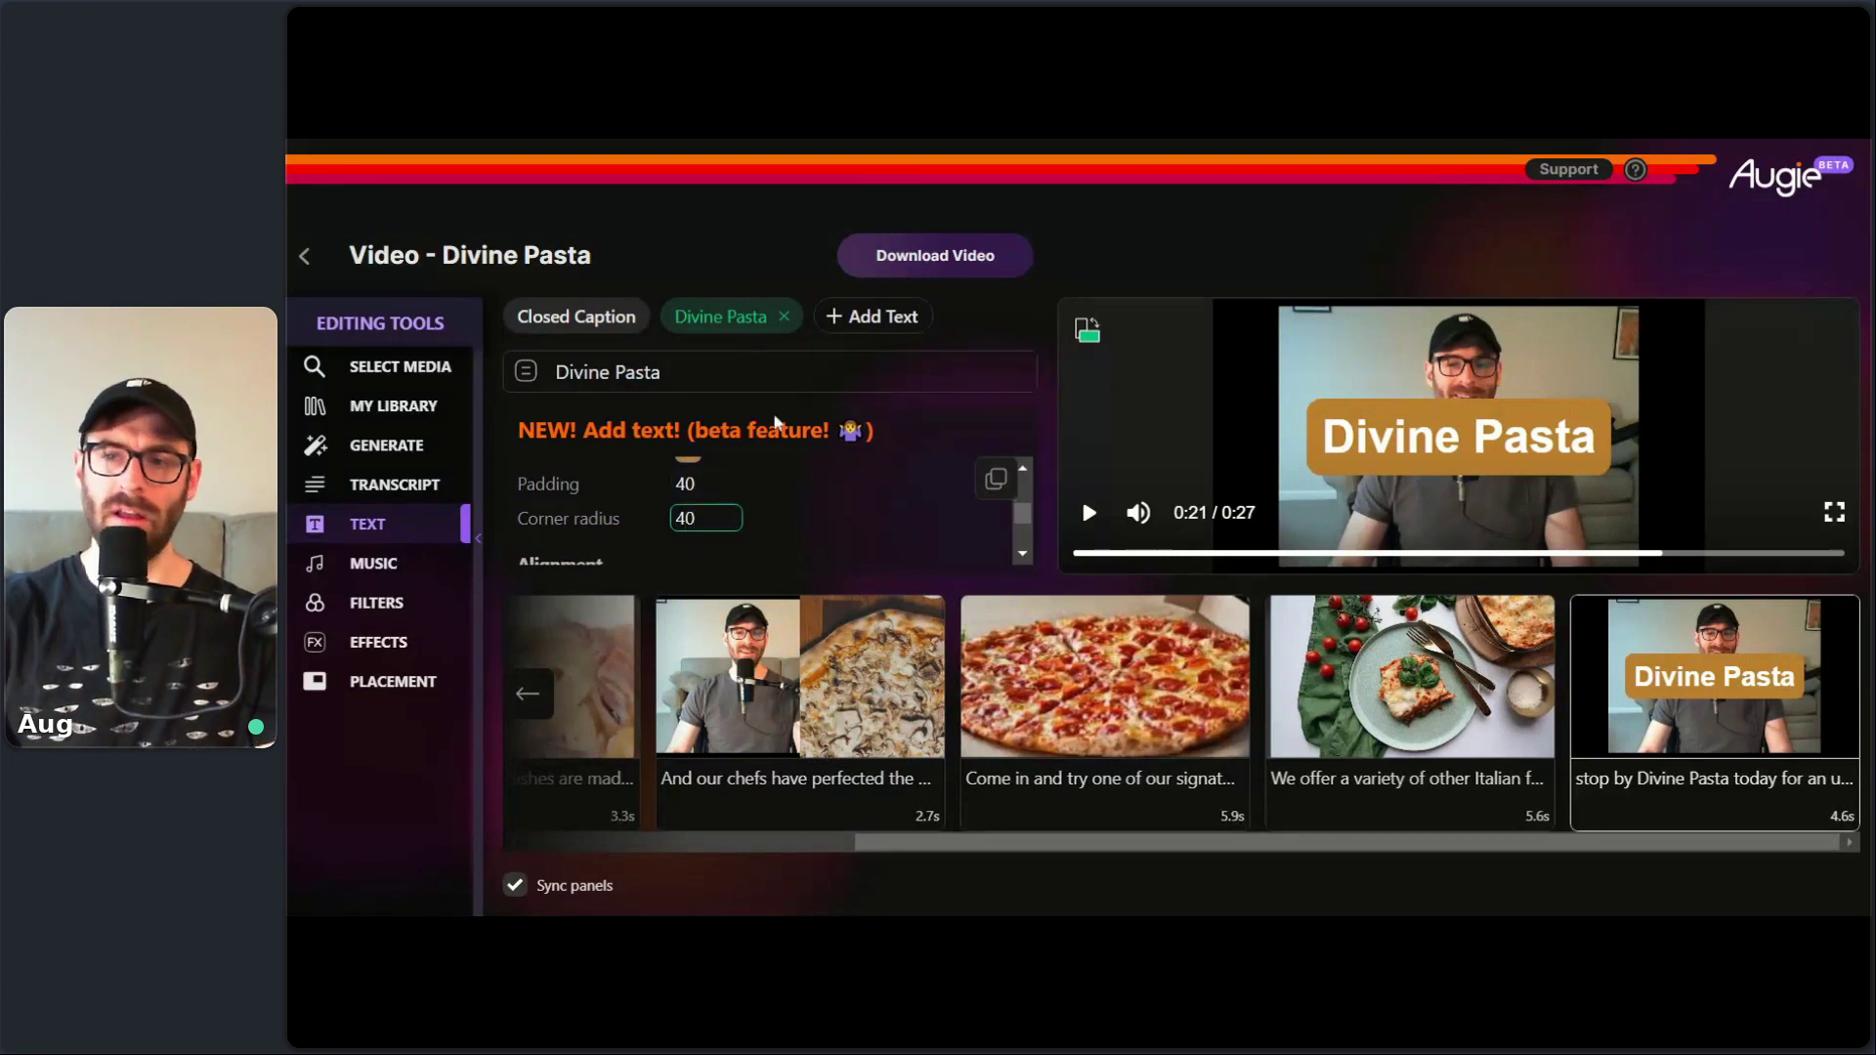
click(1001, 514)
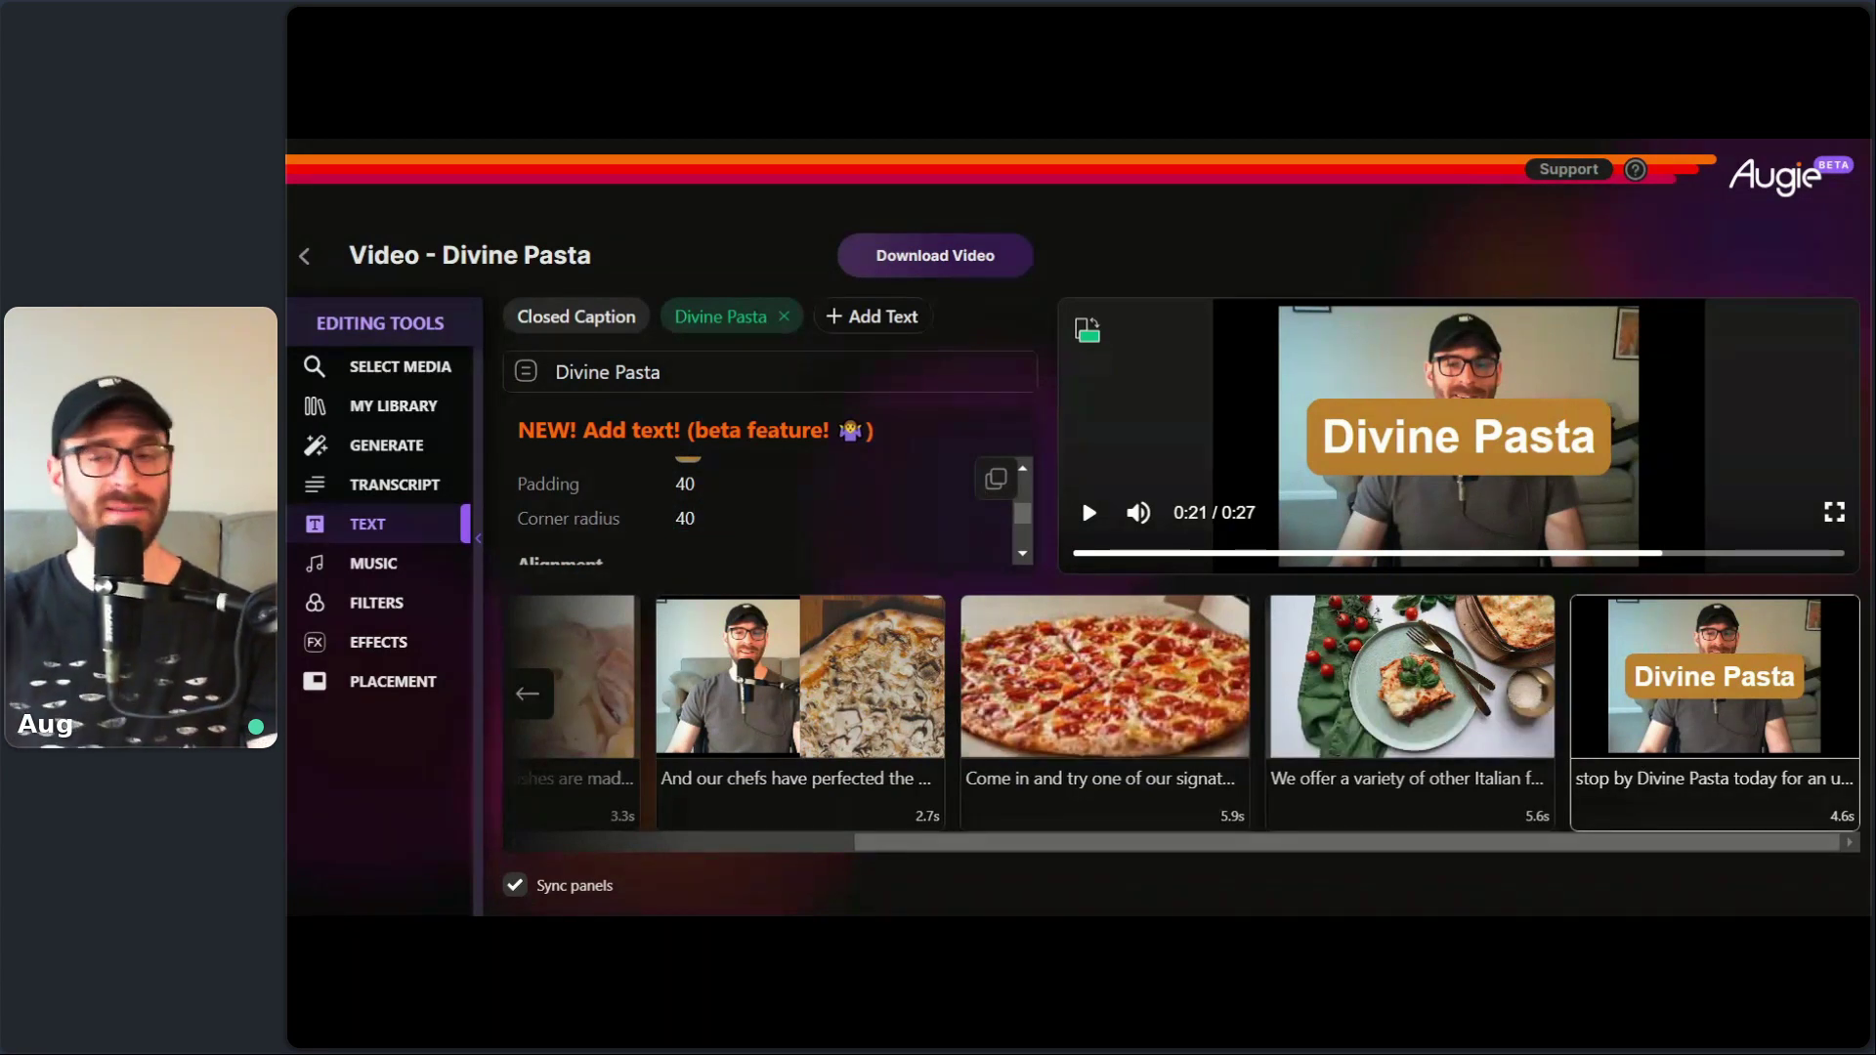
- Set the Divine Pasta text's vertical alignment to Bottom
scroll(1026, 528, down, 2)
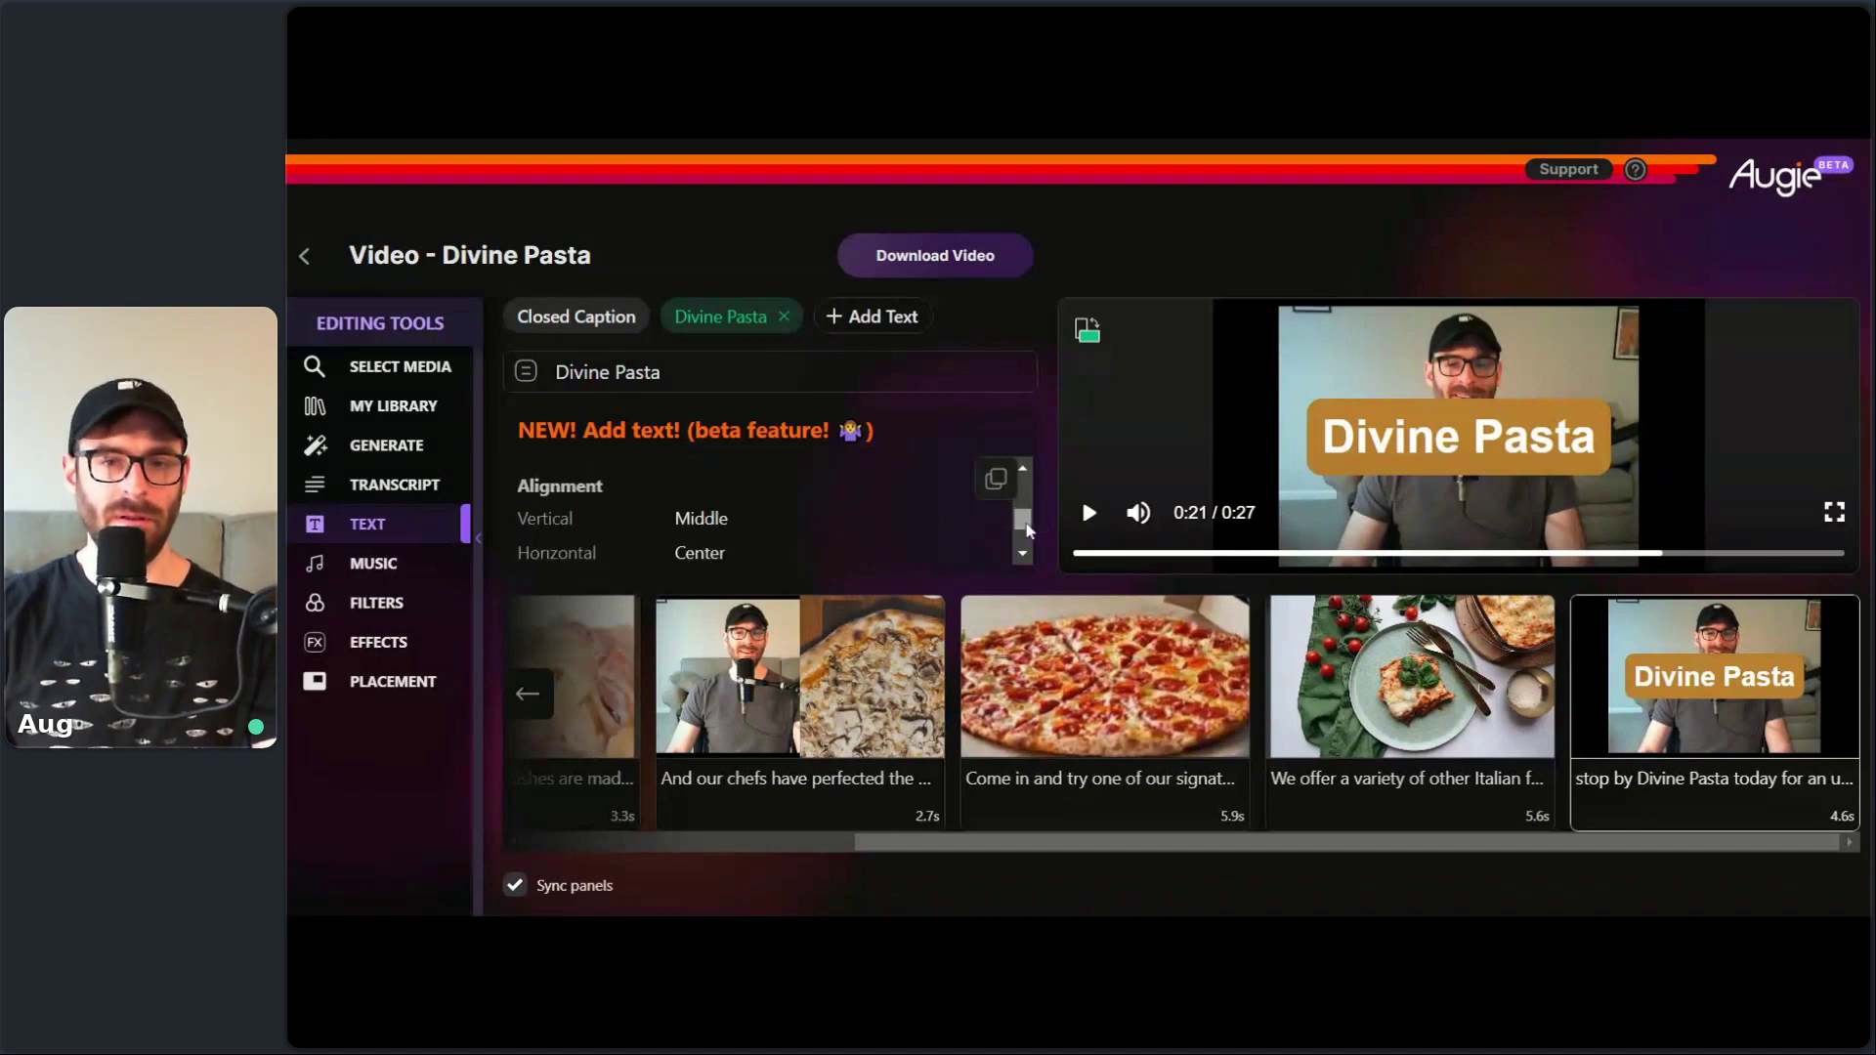
click(728, 518)
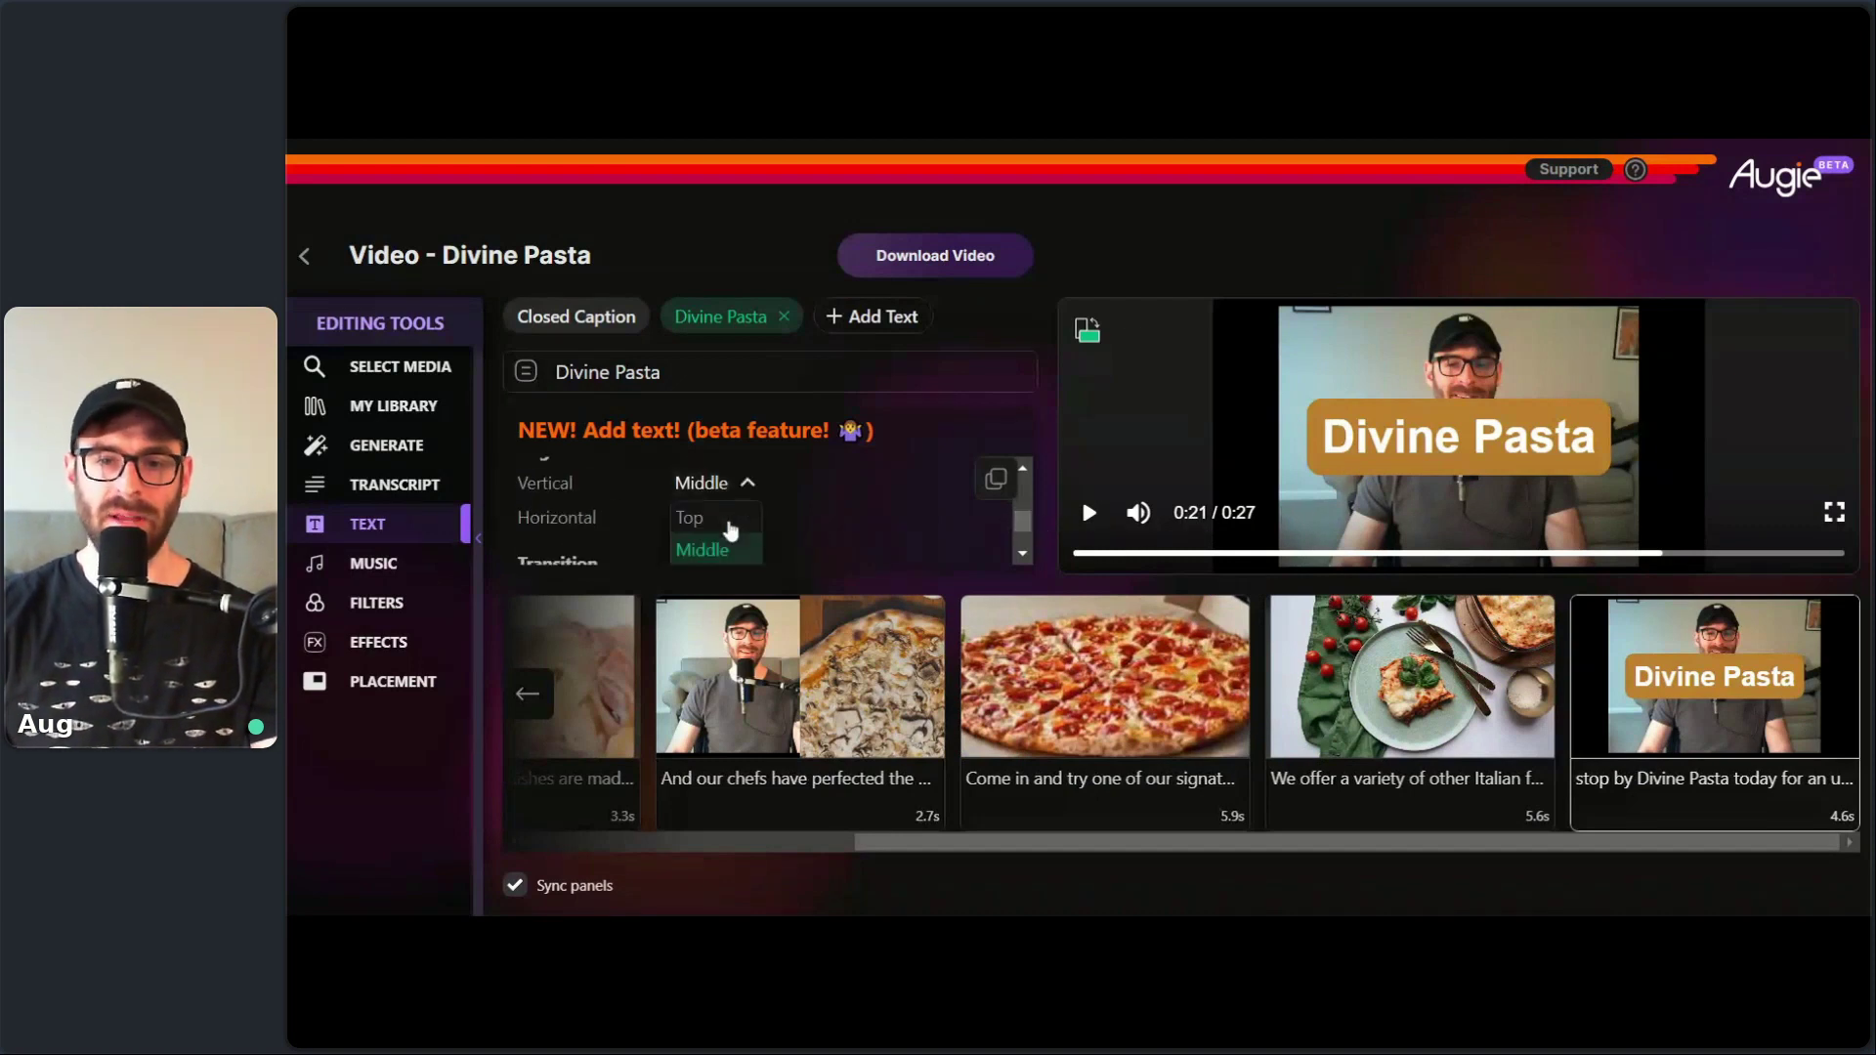
click(731, 542)
click(704, 483)
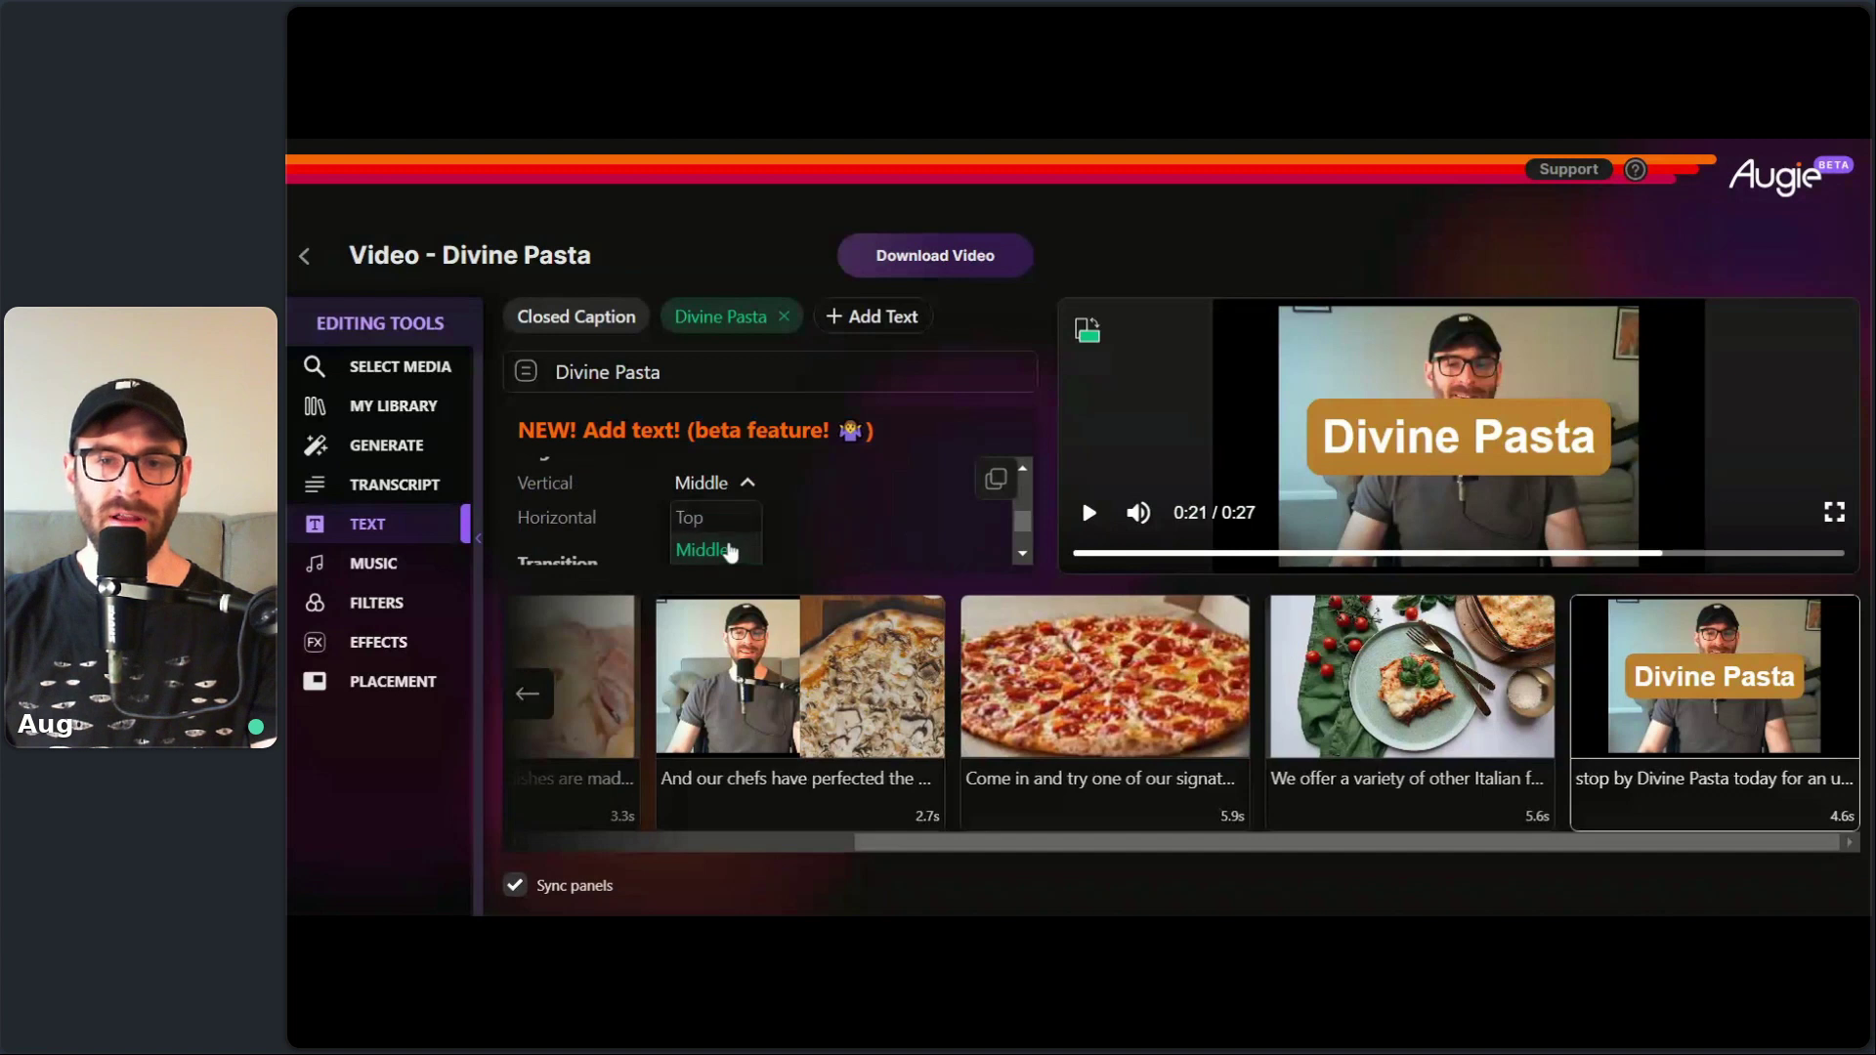
scroll(1031, 535, down, 1)
click(738, 528)
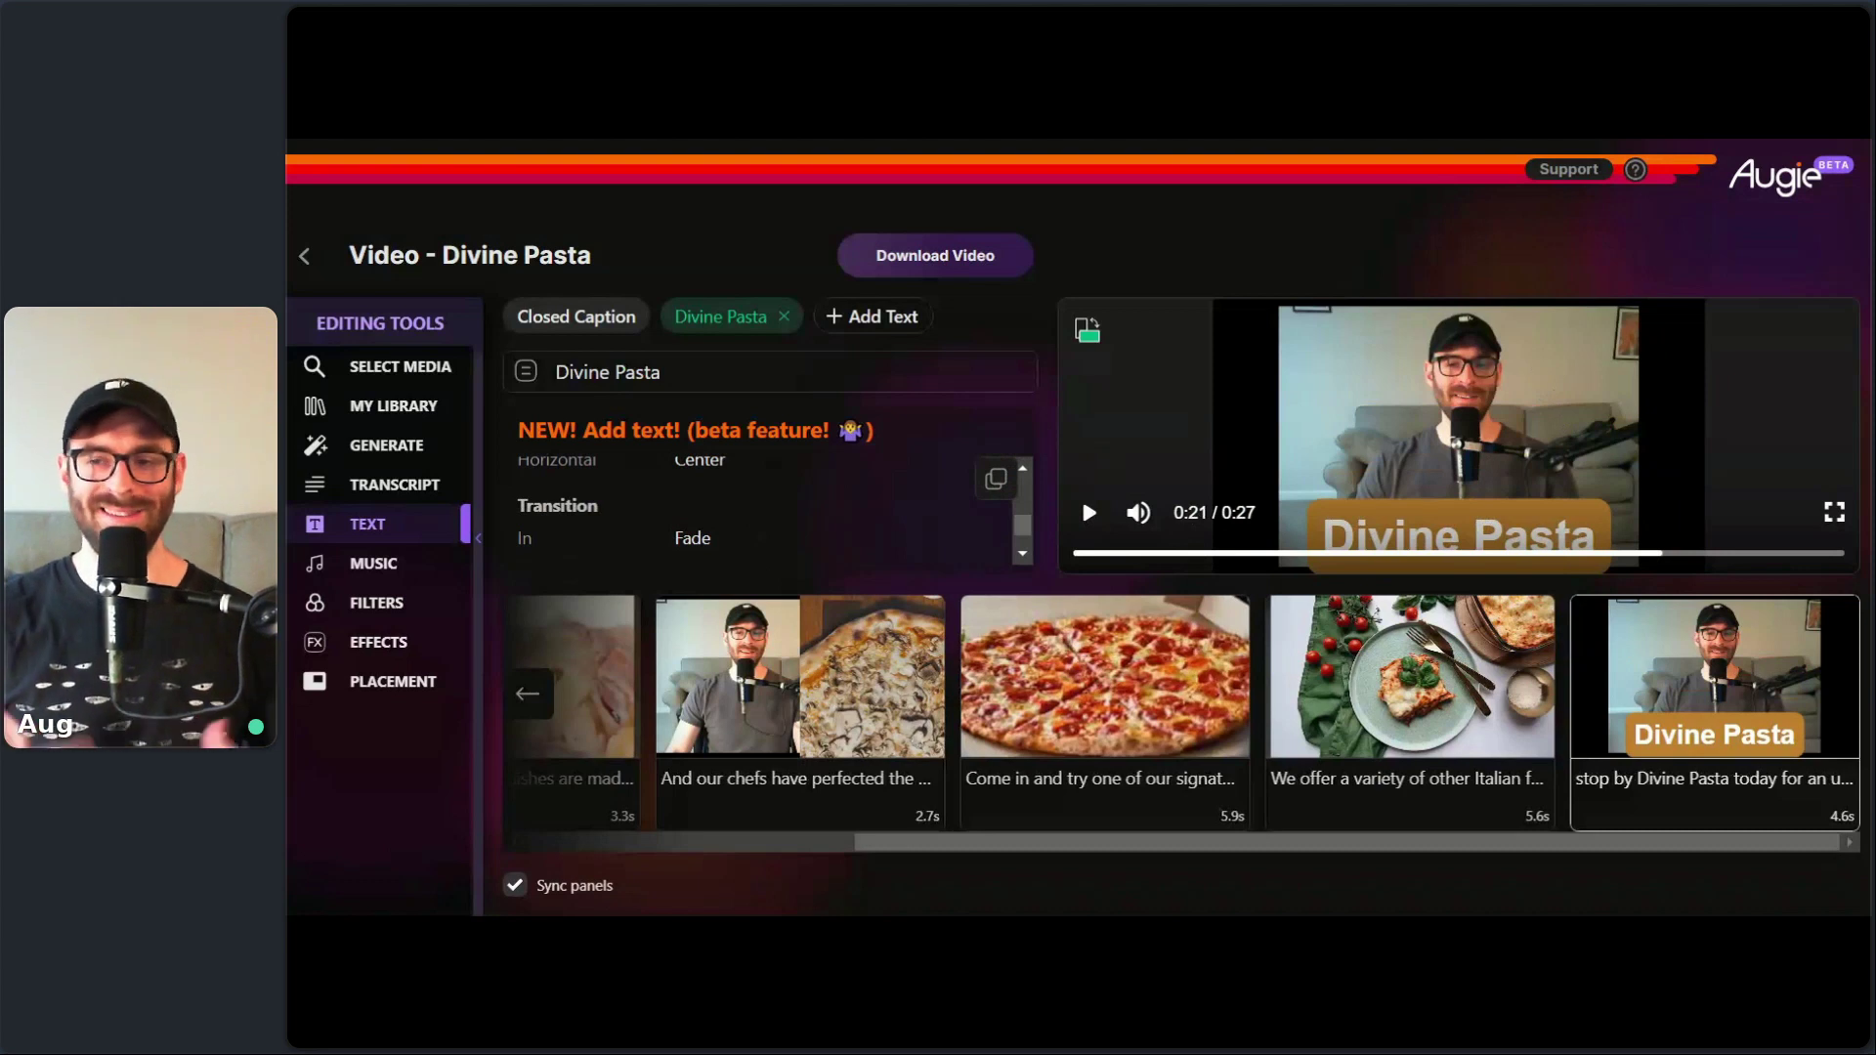
- Make the Divine Pasta text's background slightly transparent by setting its color to #BA7F2DCC
scroll(1026, 531, up, 2)
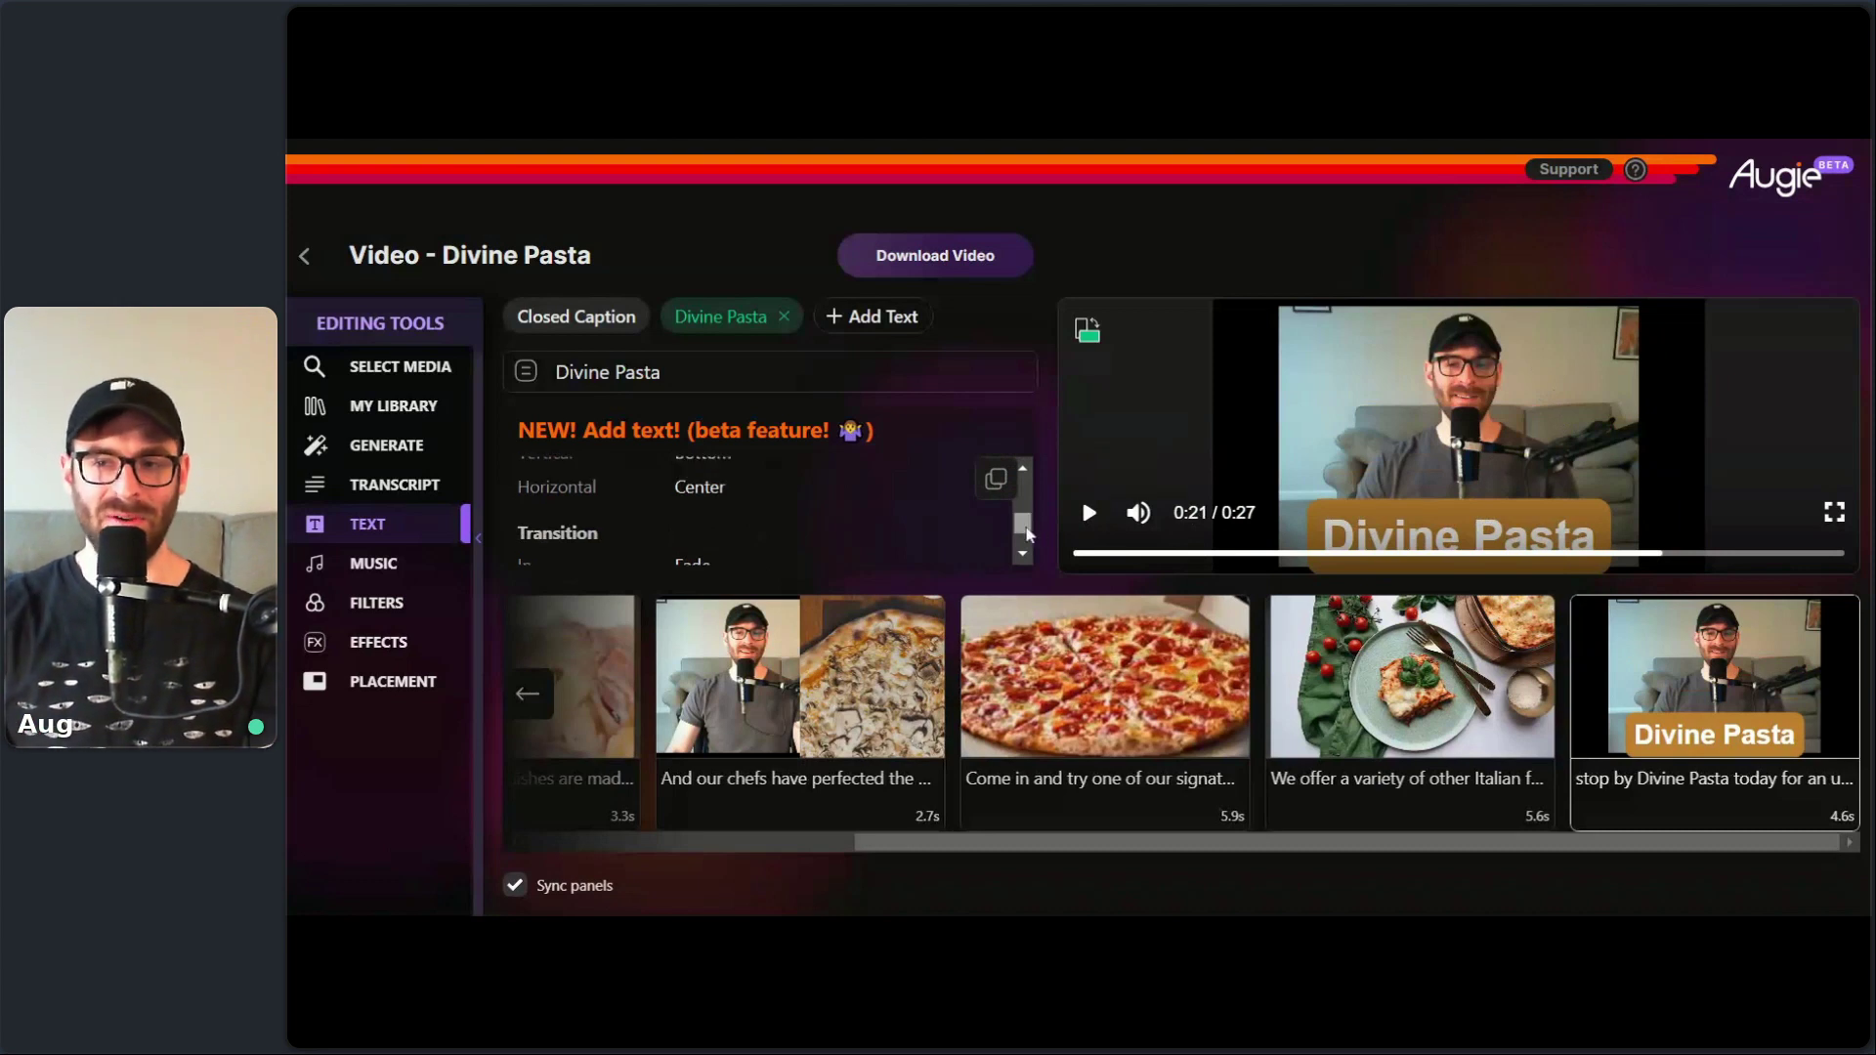
scroll(1024, 531, up, 3)
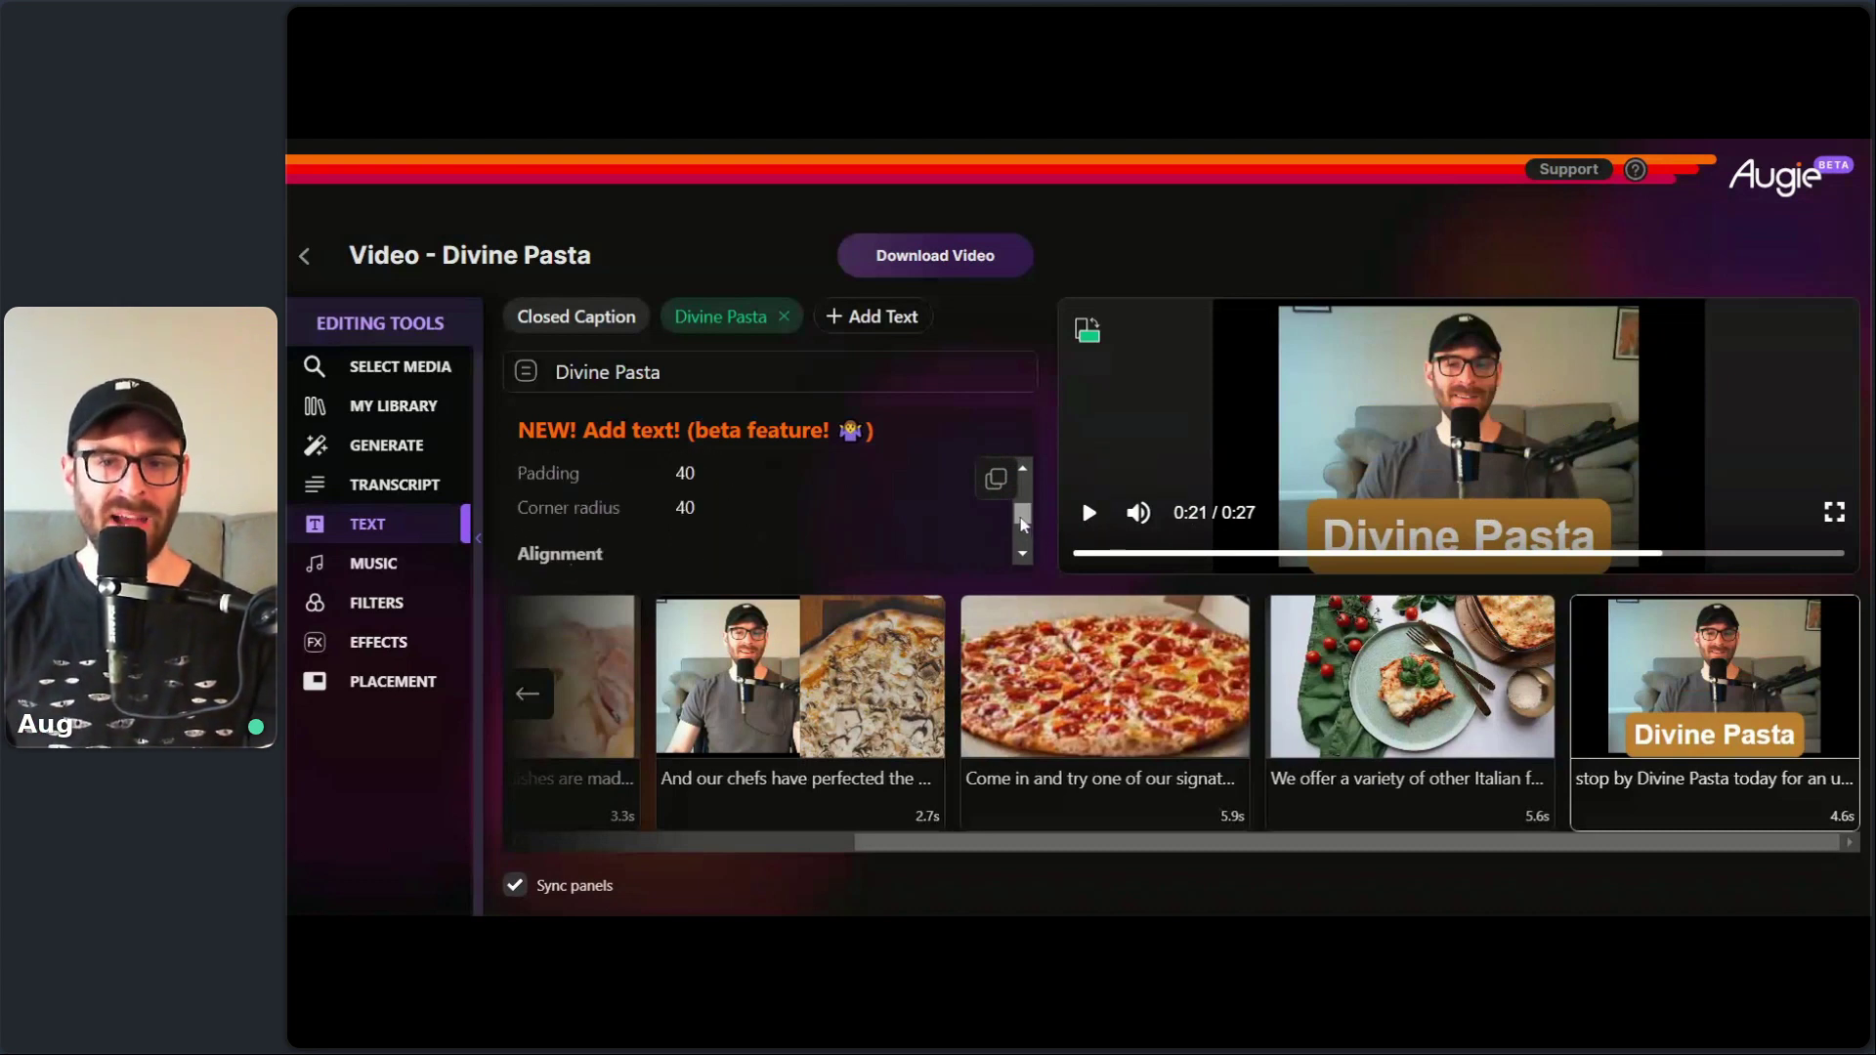
click(688, 519)
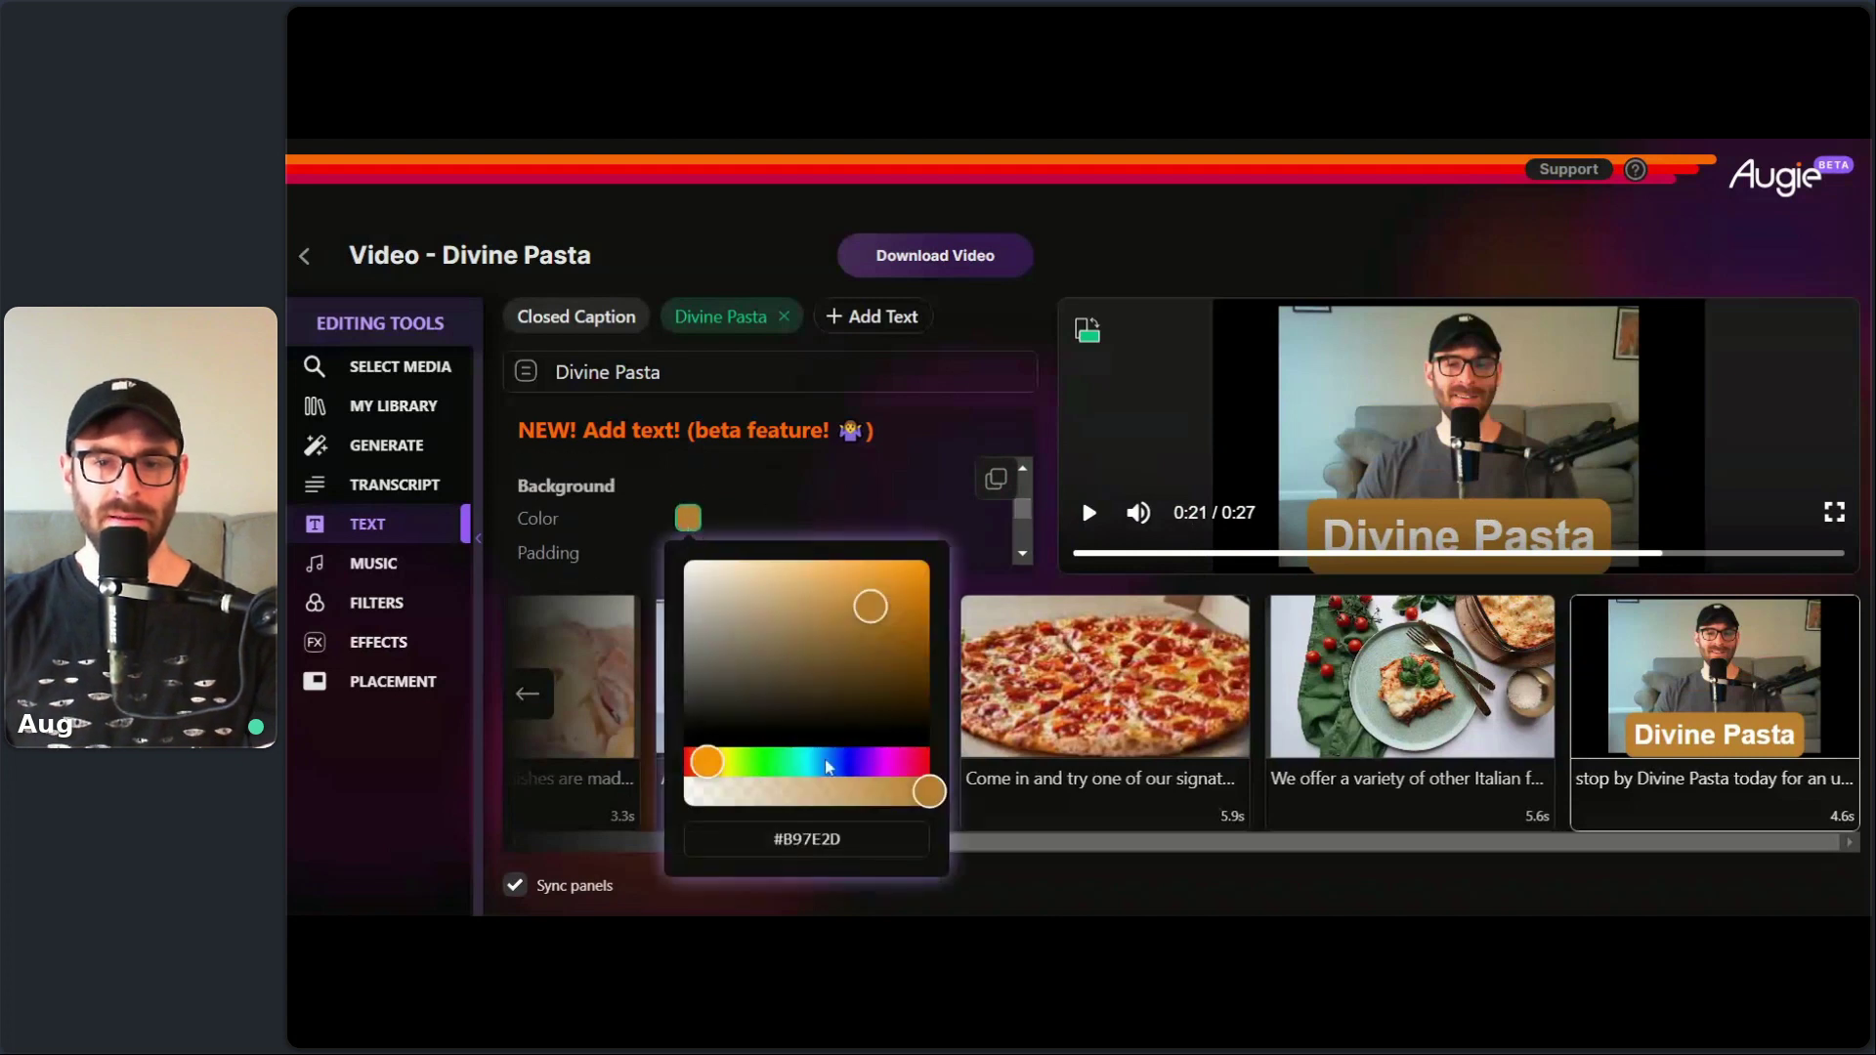
drag(929, 791, 884, 798)
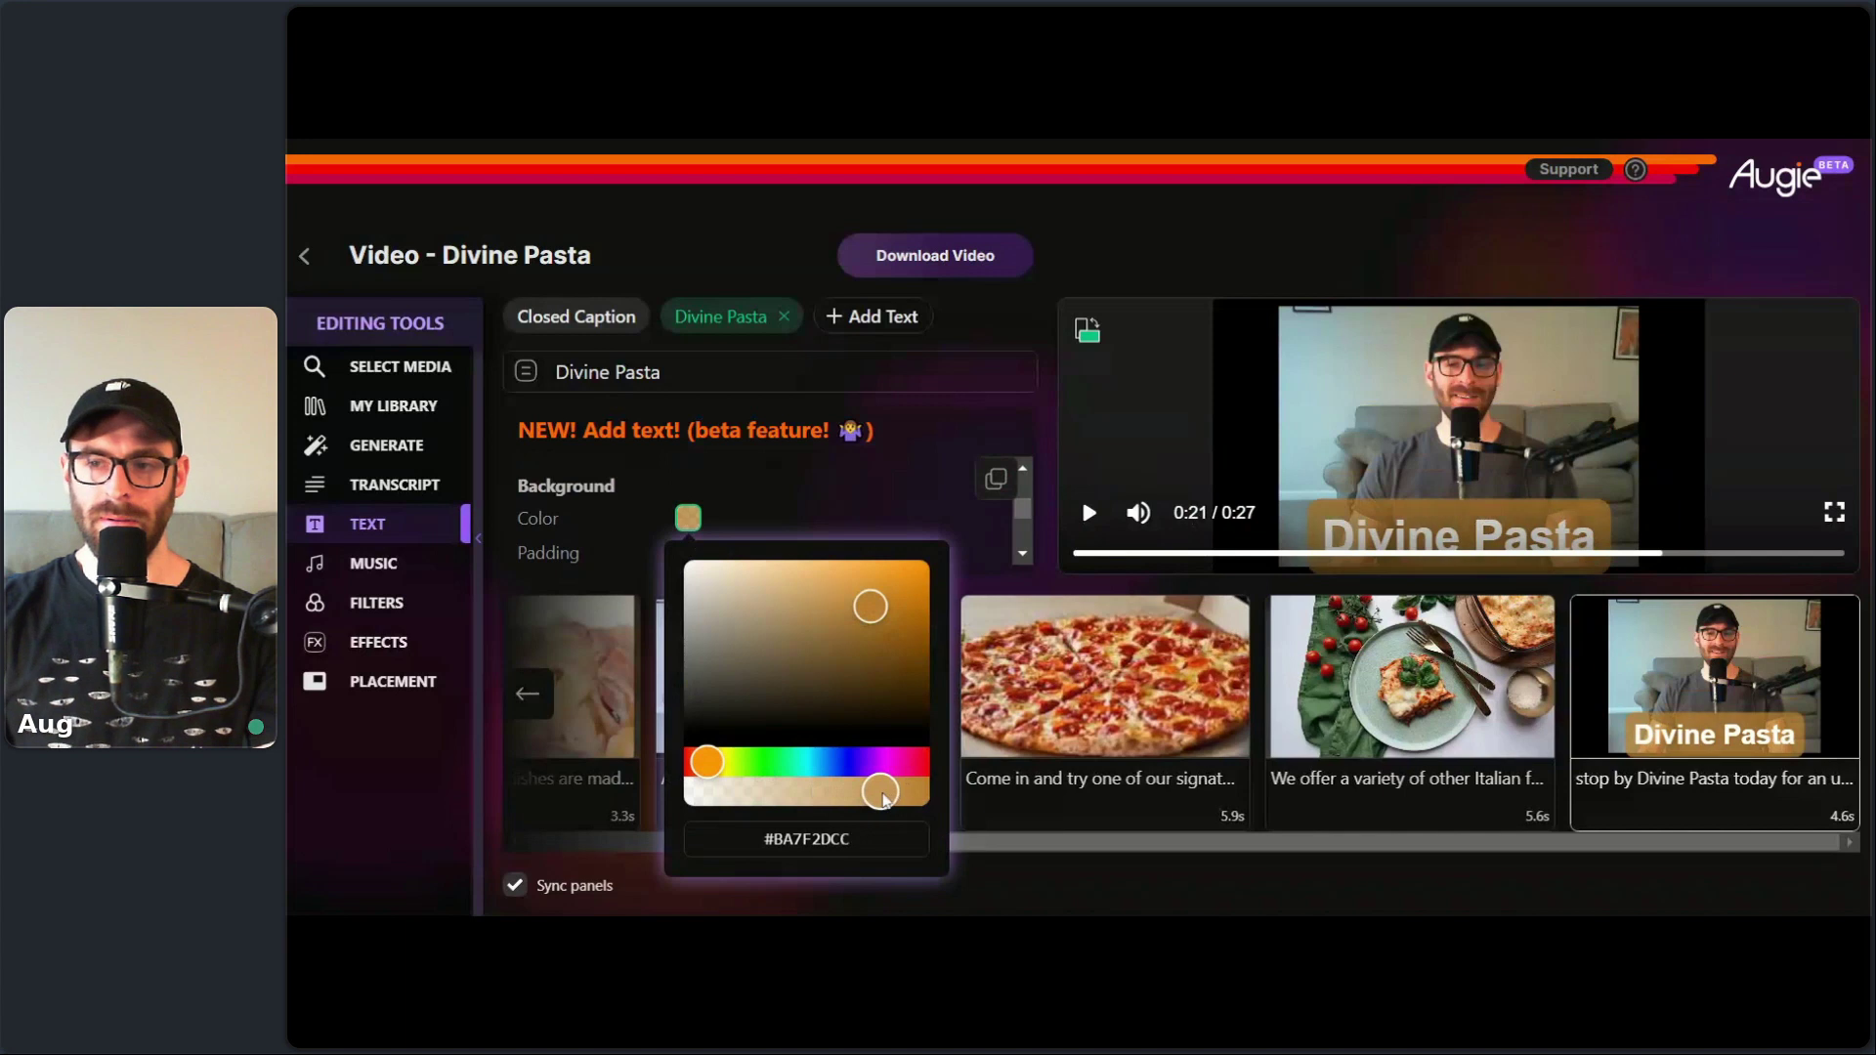
click(1029, 323)
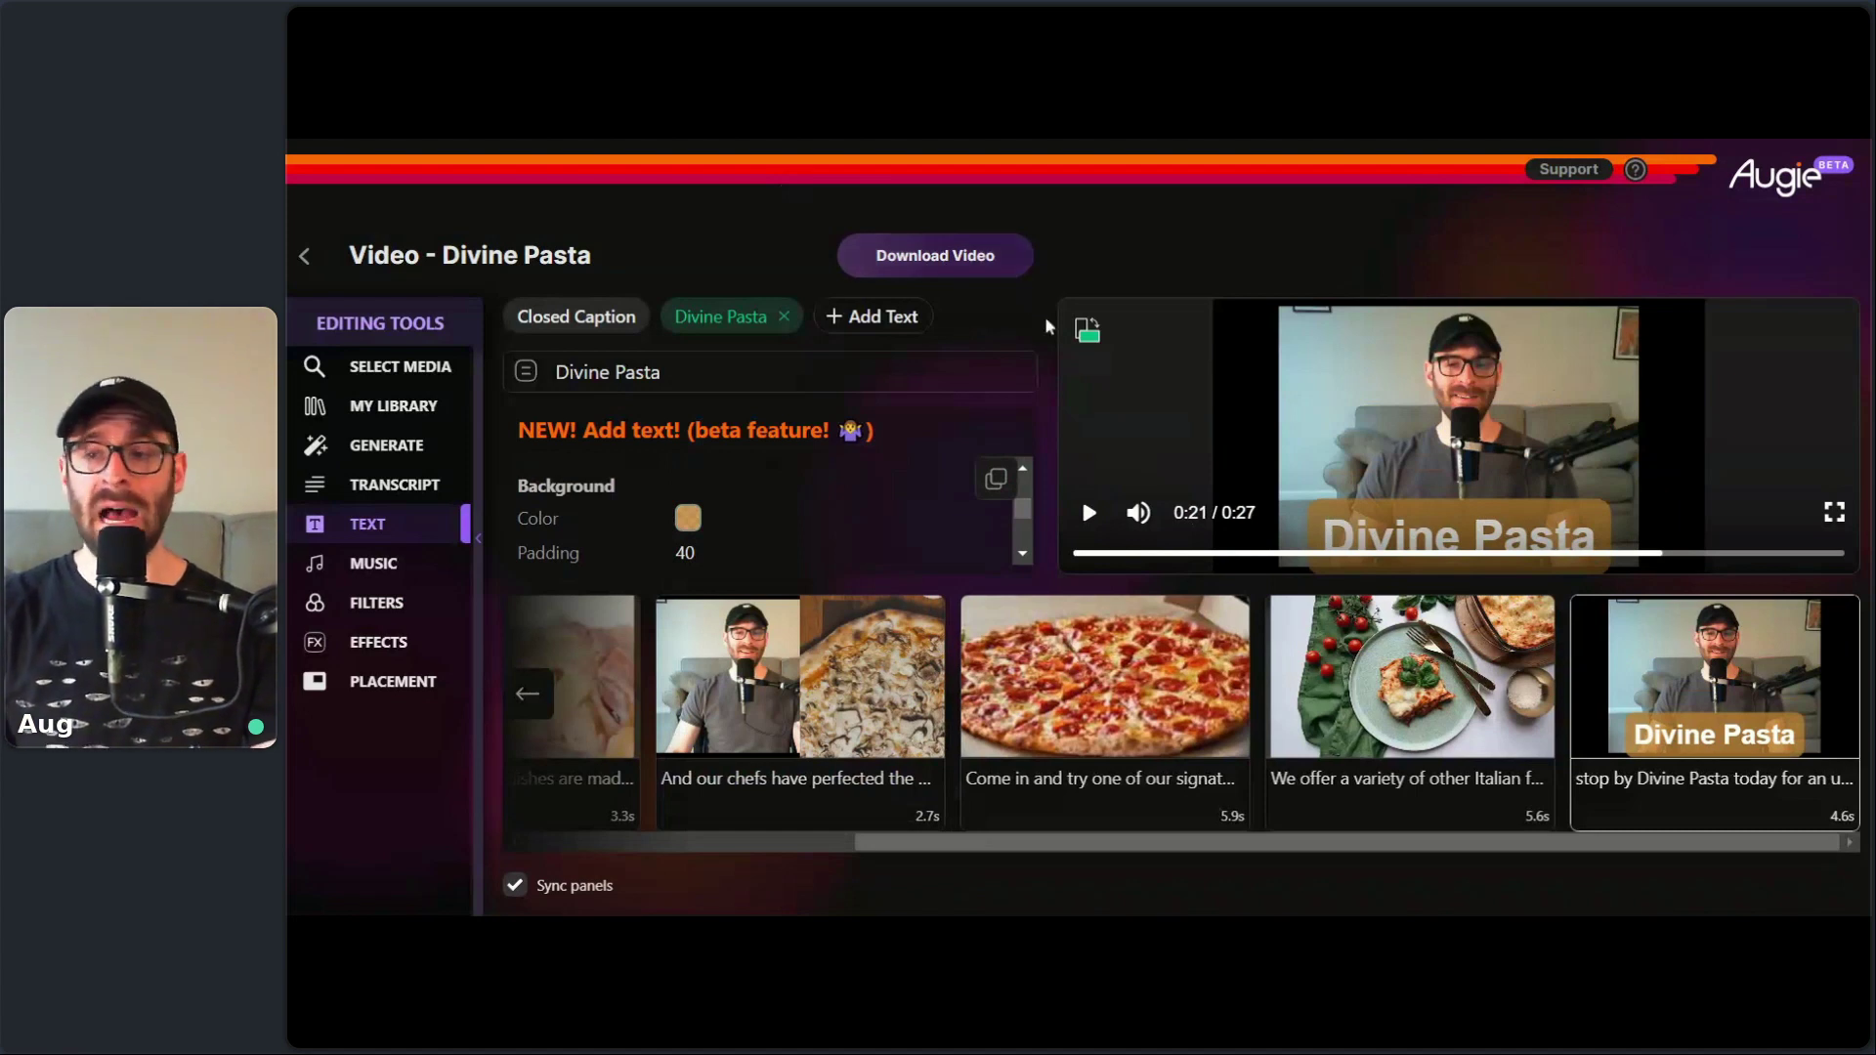
- Audition the 0:56 hip-hop track and the 3:38 instrumental track among the available background music
drag(1517, 847, 1089, 859)
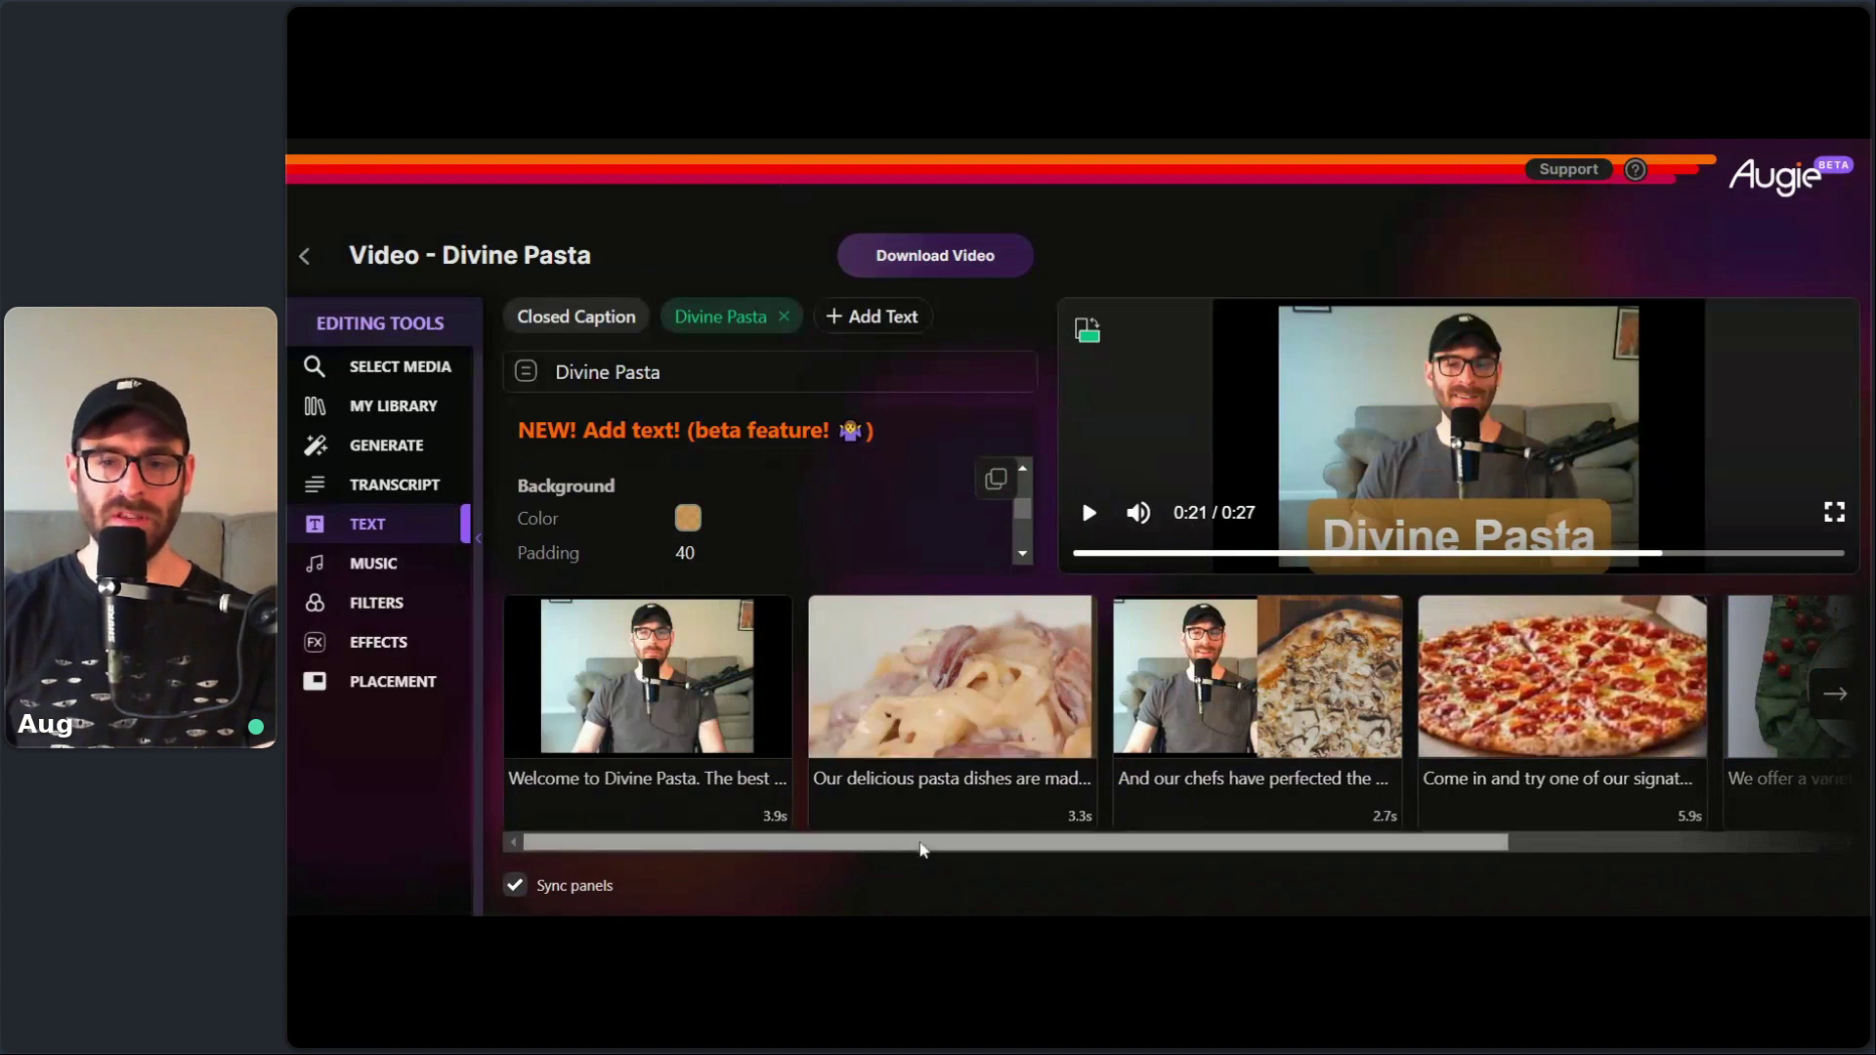
click(400, 573)
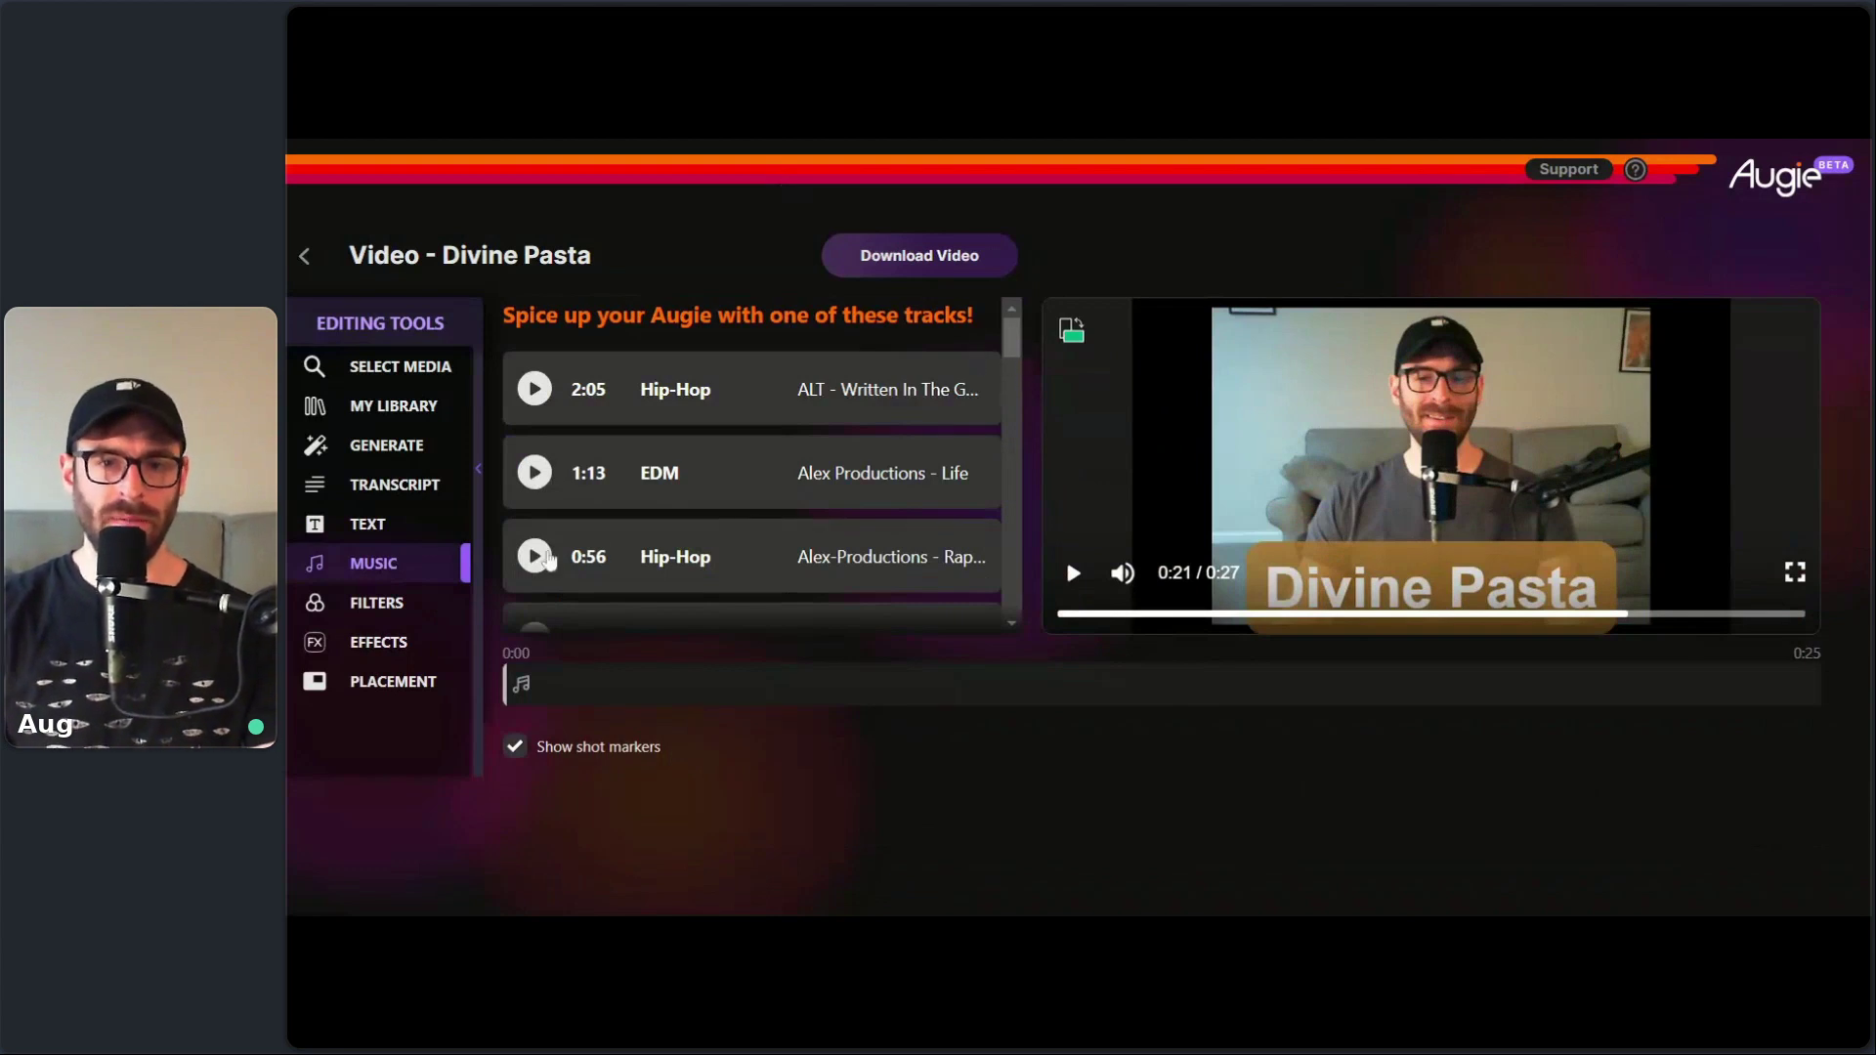
click(534, 559)
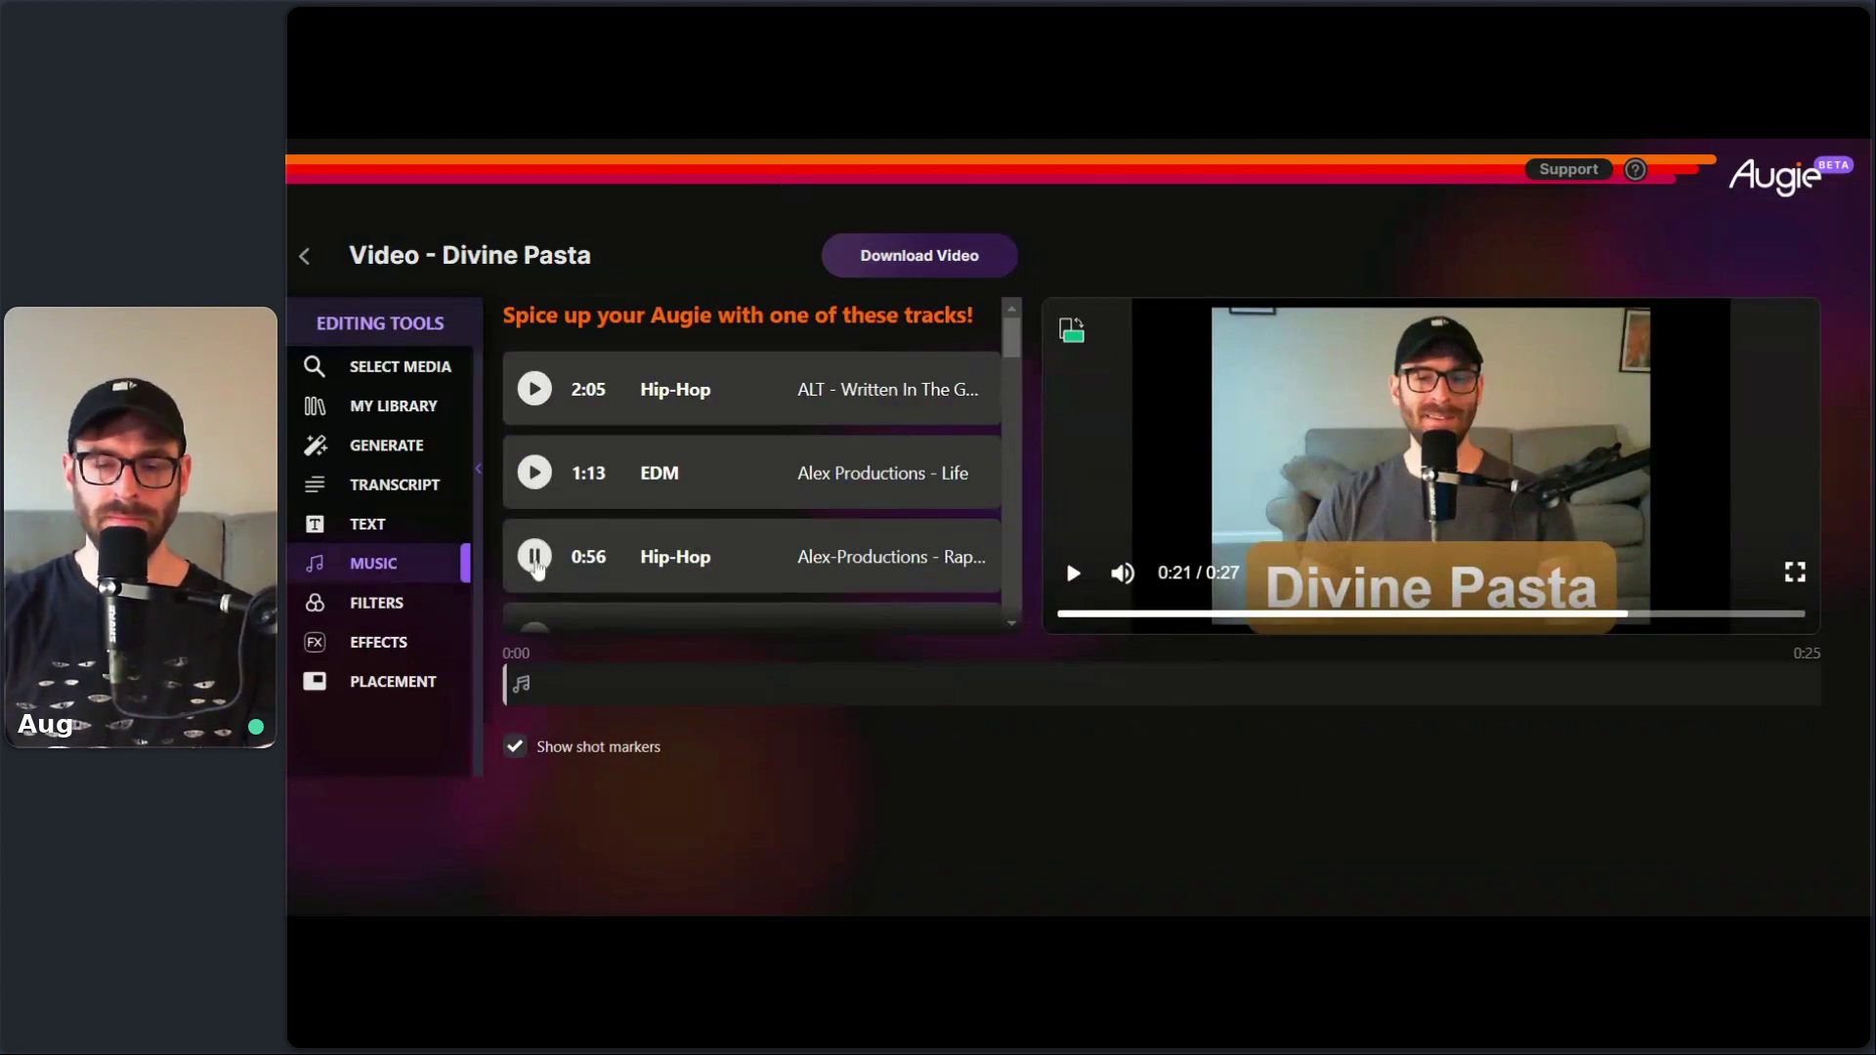
click(533, 559)
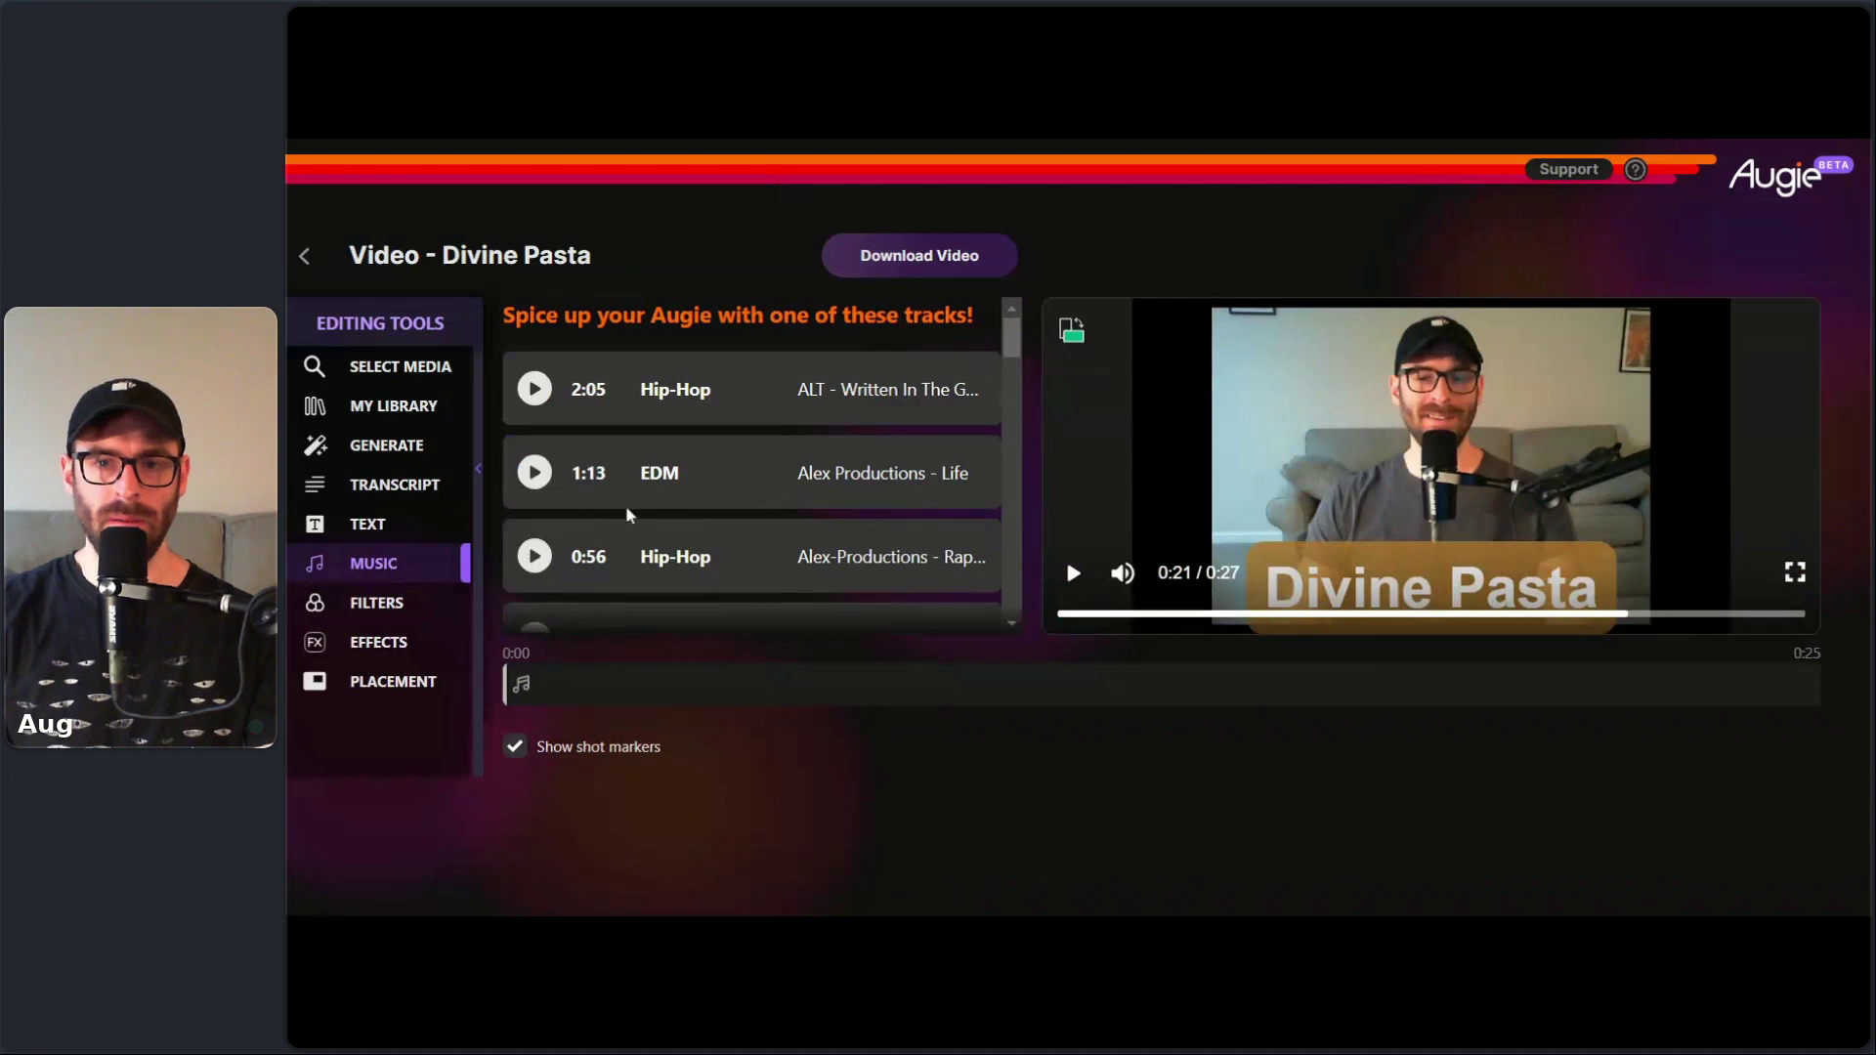
drag(1012, 354, 1012, 359)
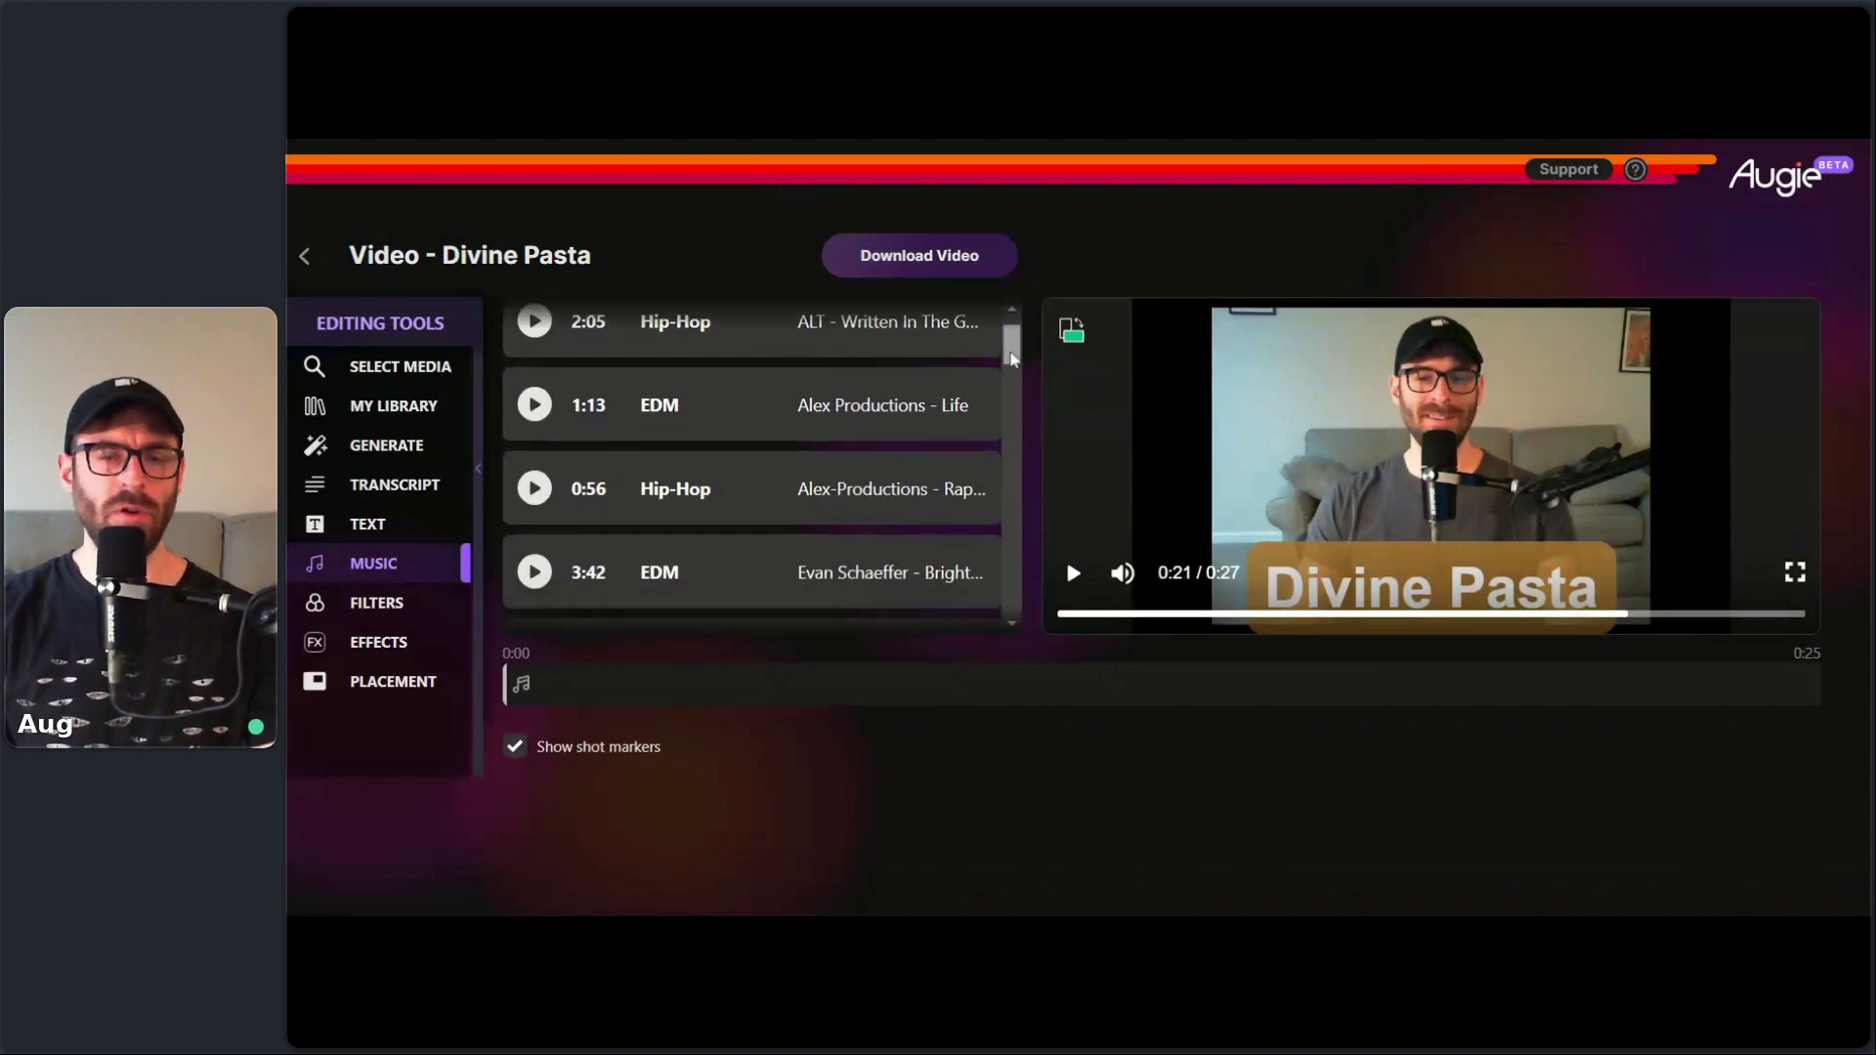
scroll(947, 395, down, 3)
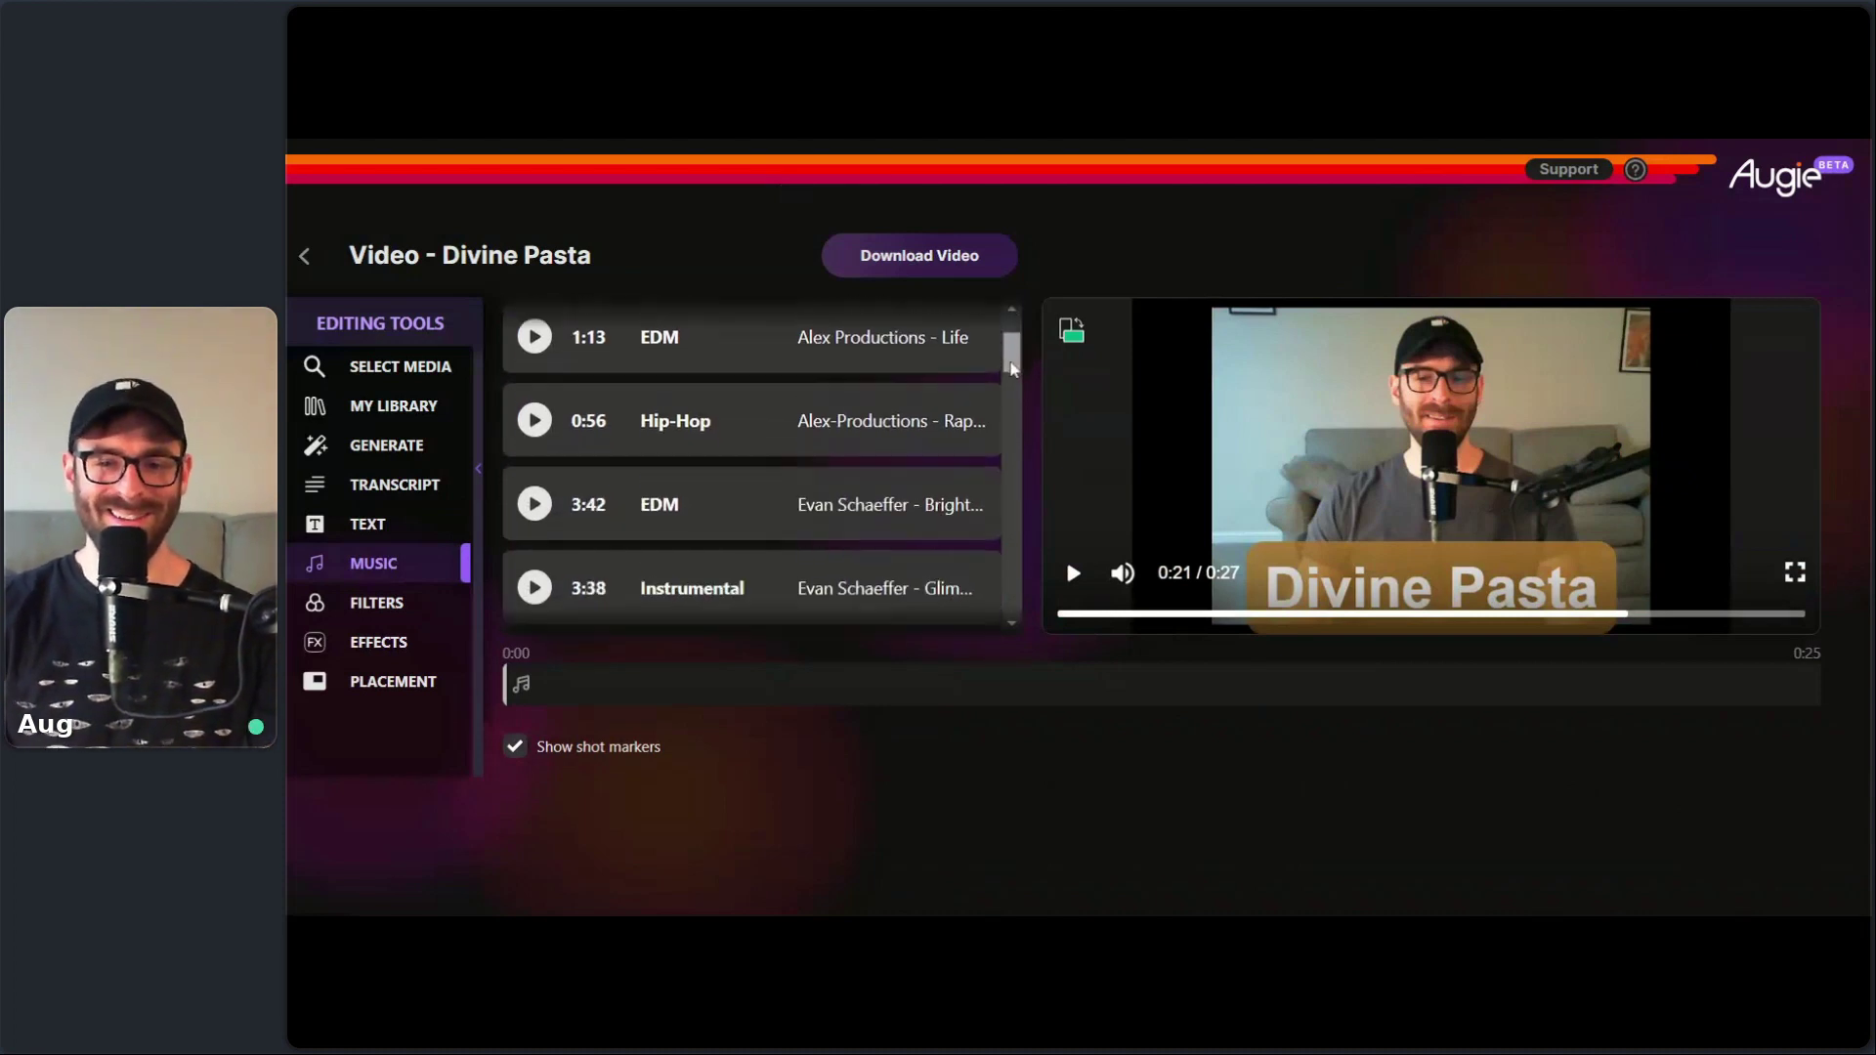
click(540, 553)
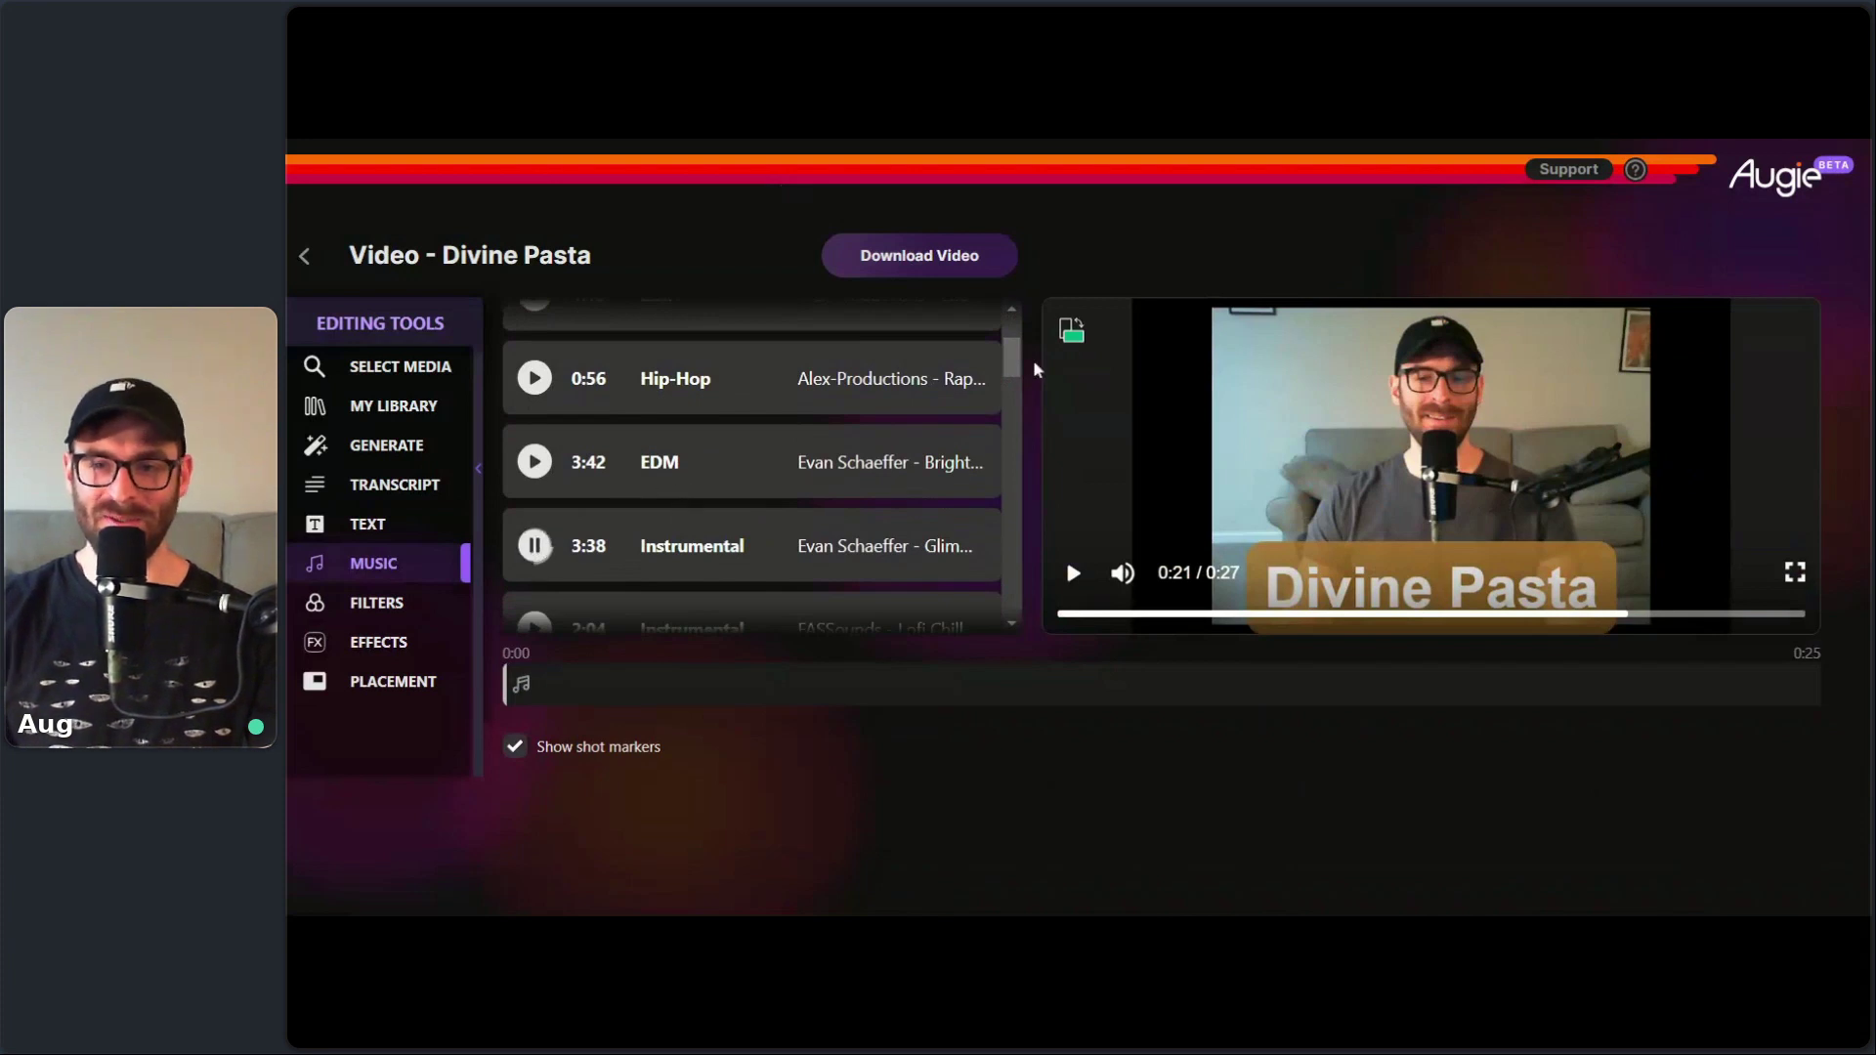
click(544, 555)
- Preview the 2:04 instrumental track "FASSounds - Lofi Chill" and add it as the video's background music
scroll(562, 533, down, 3)
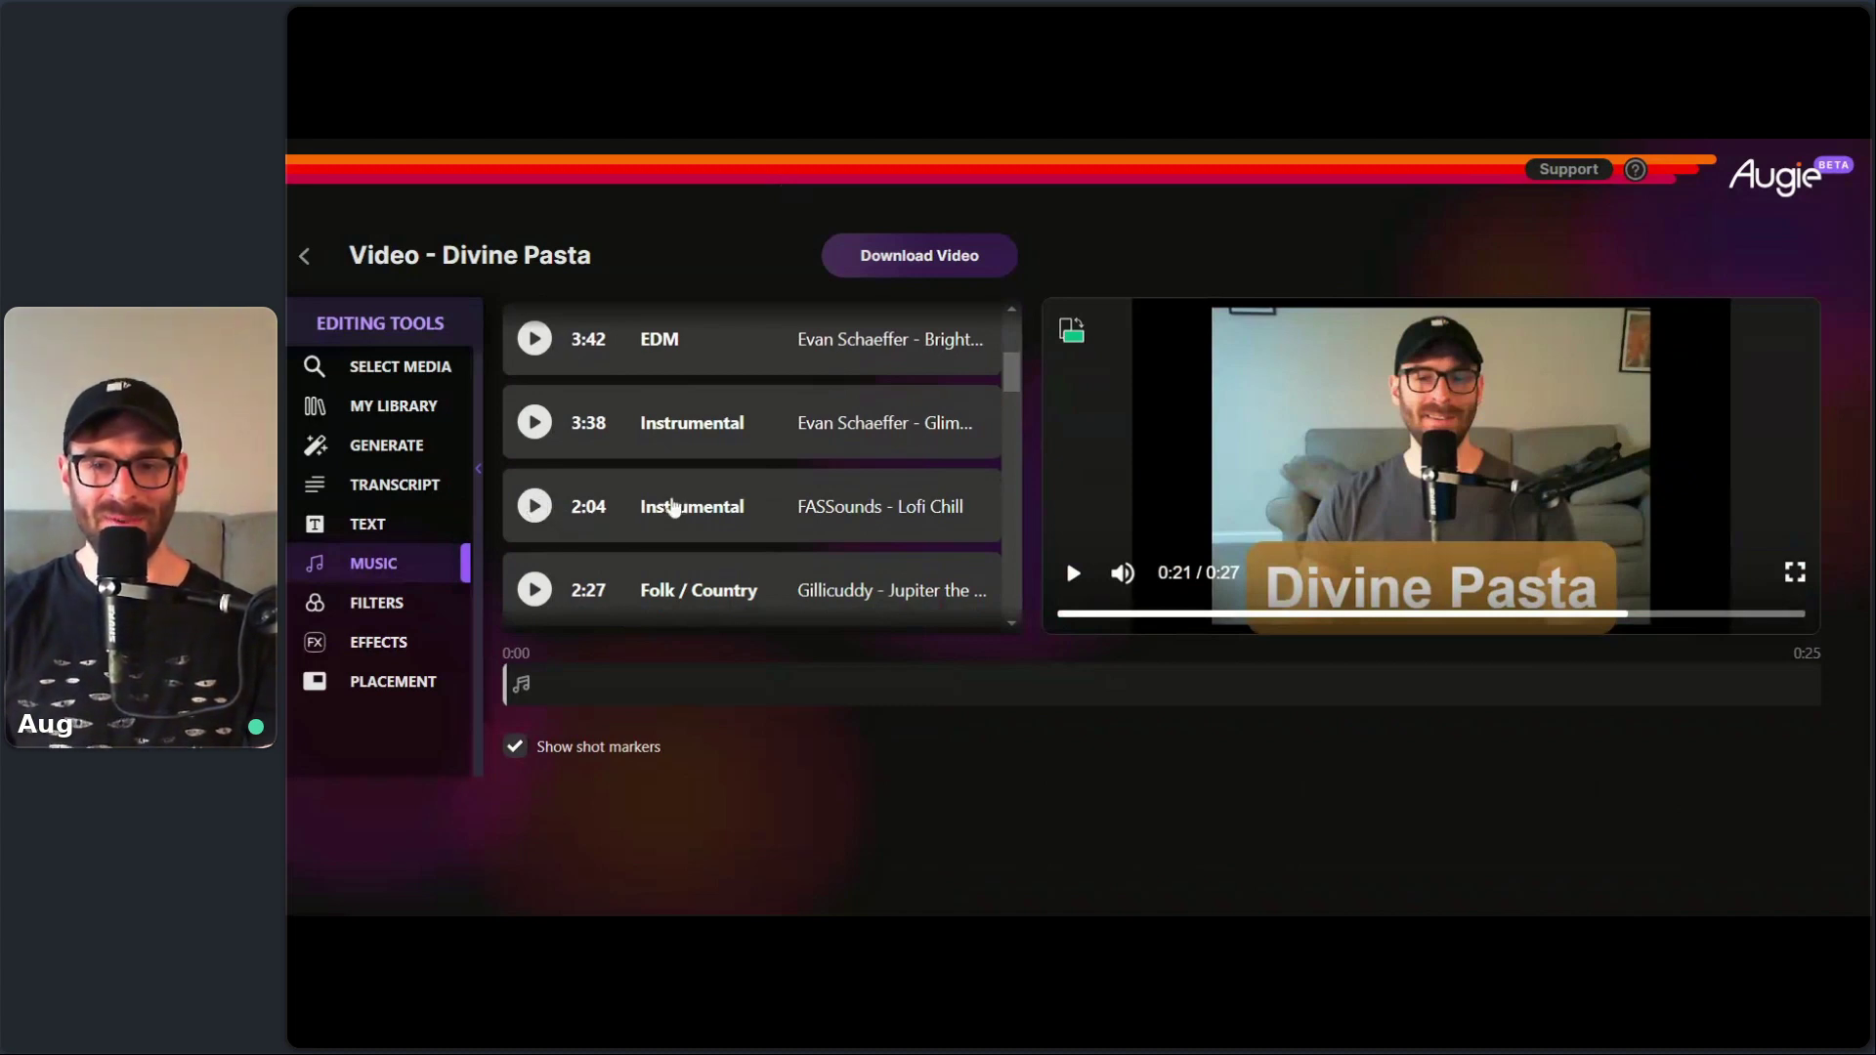
click(537, 507)
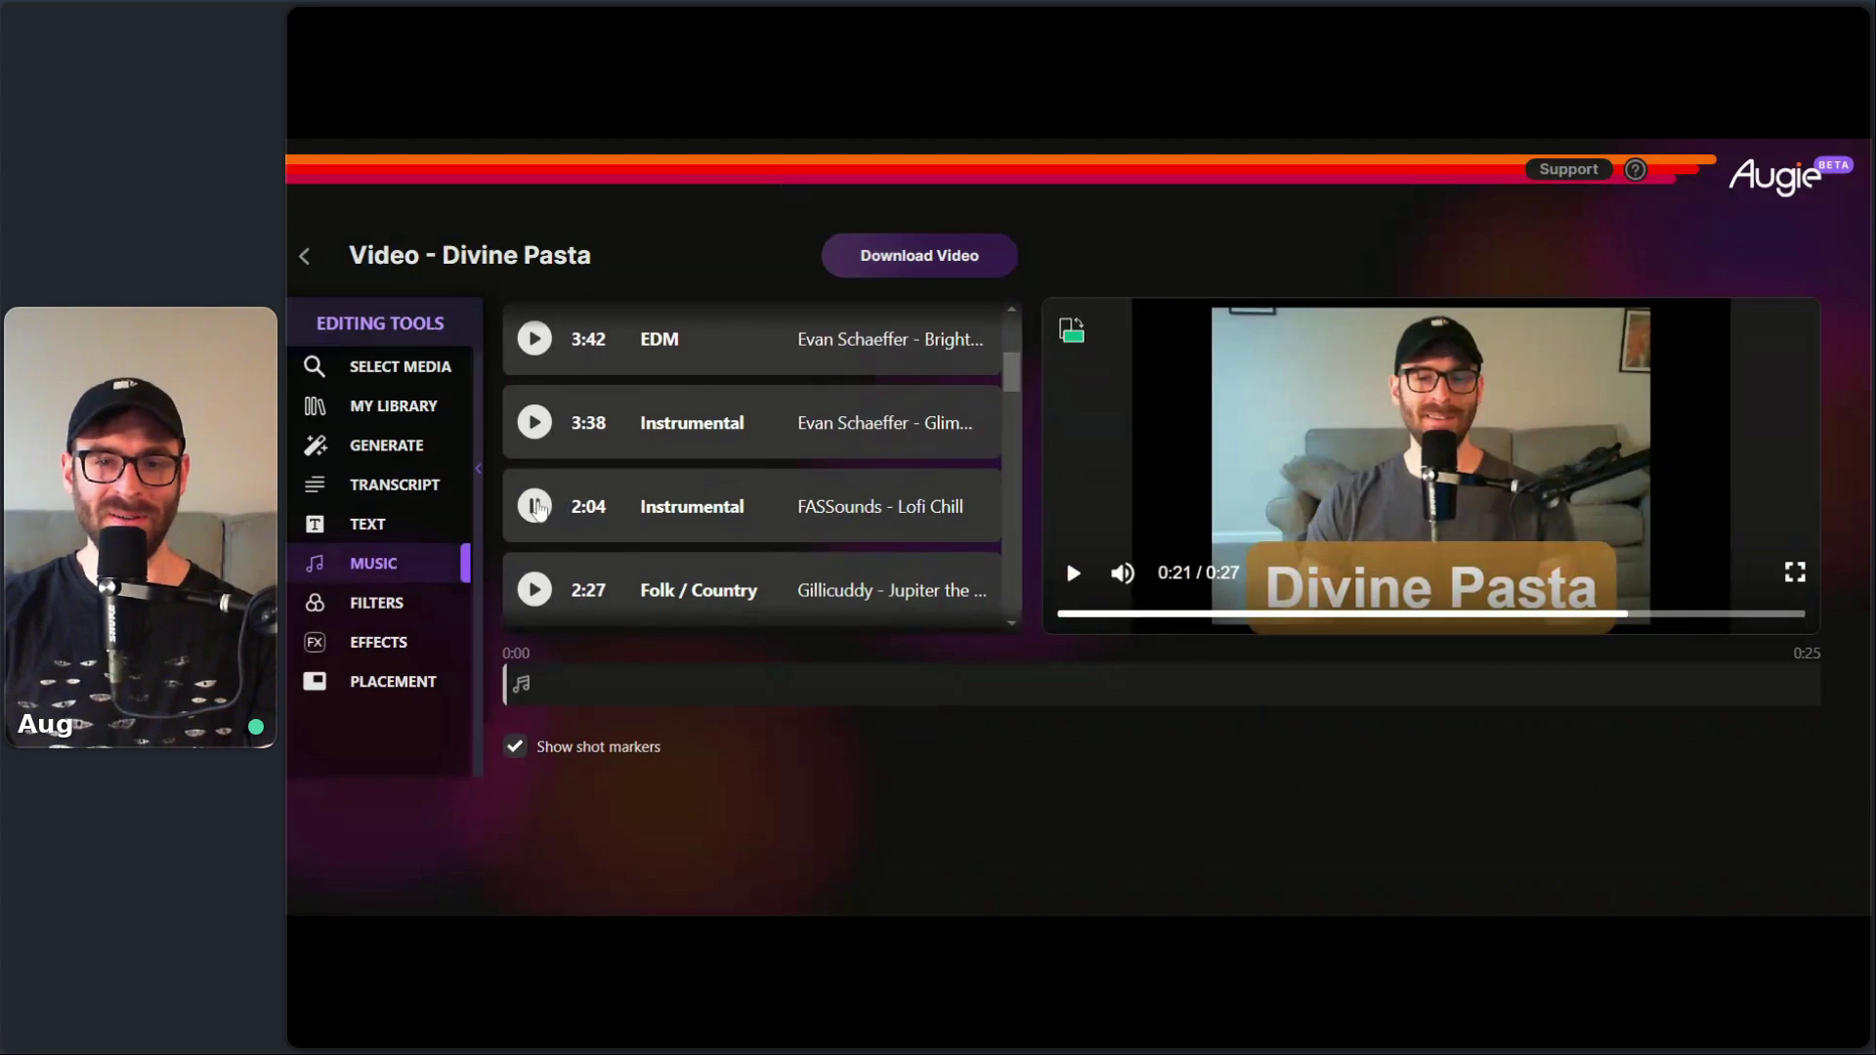
click(689, 510)
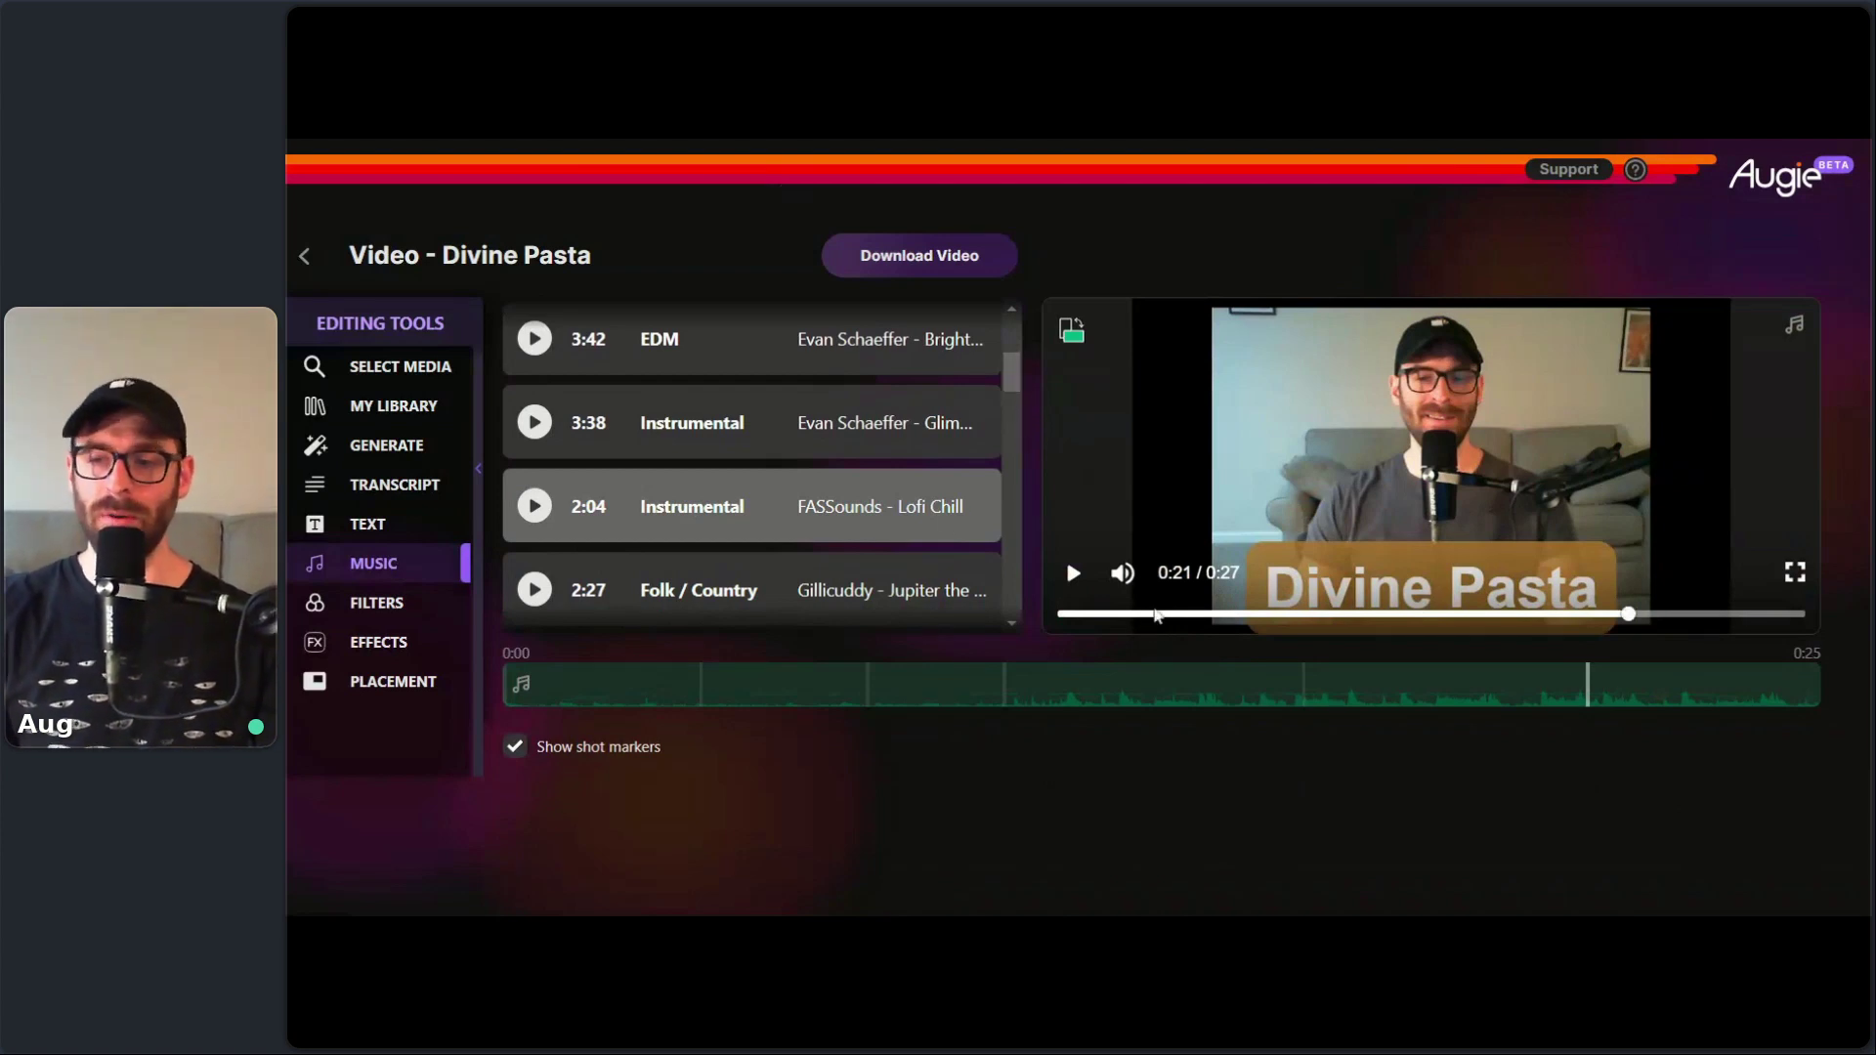
- Play the video from the beginning to review the shots, background music and Divine Pasta text overlay
drag(1148, 616, 1060, 616)
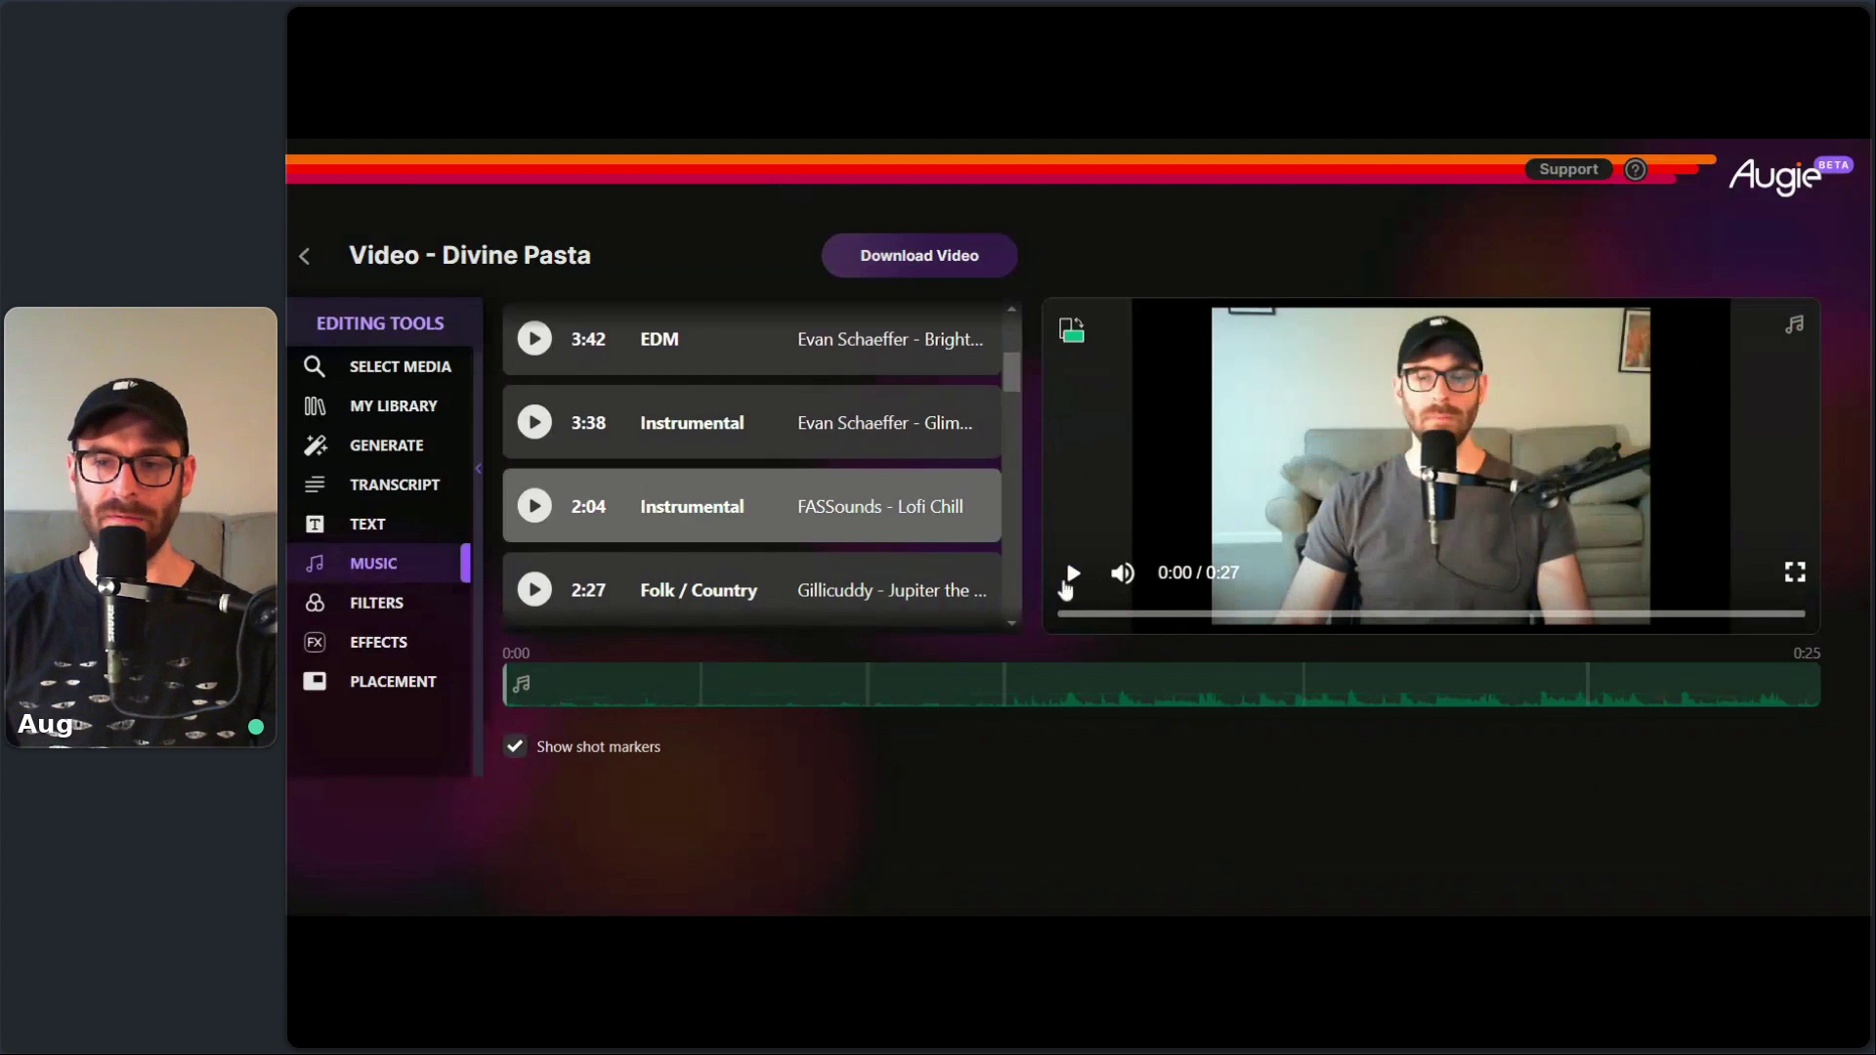
click(1072, 573)
click(1072, 575)
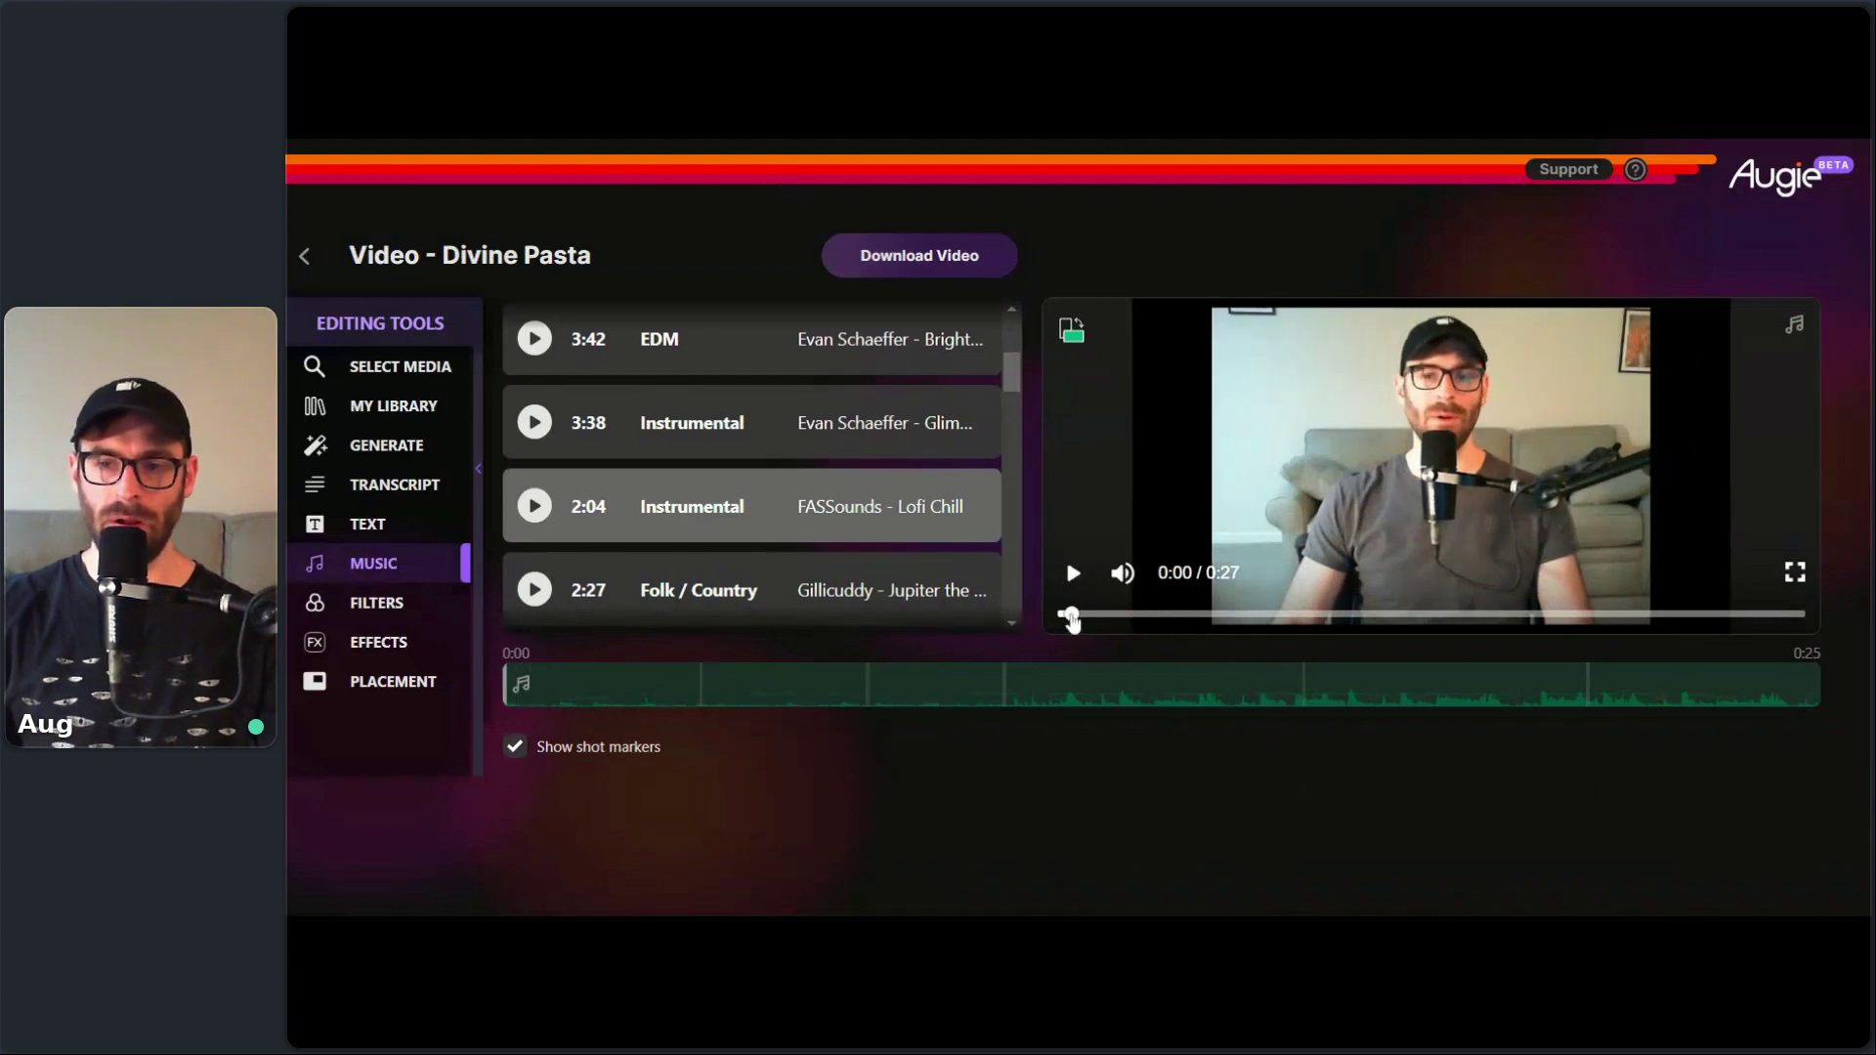
click(1065, 615)
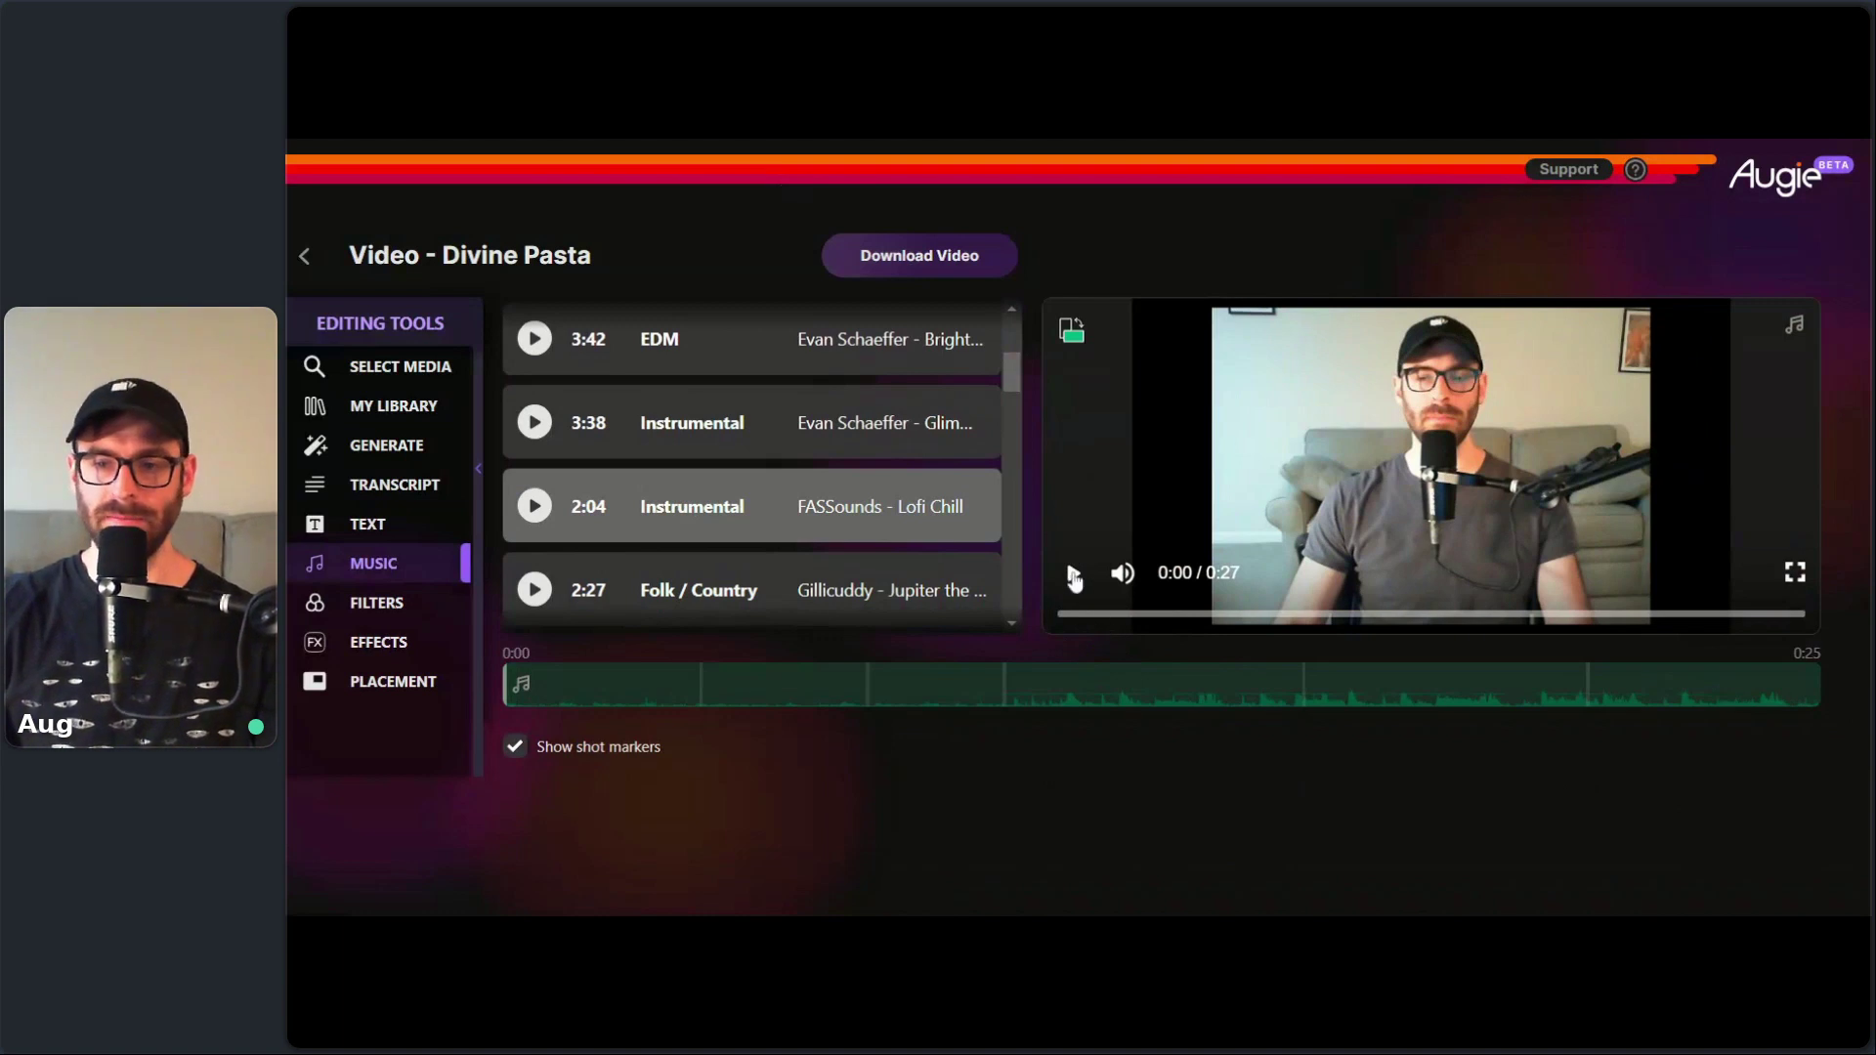
click(1072, 573)
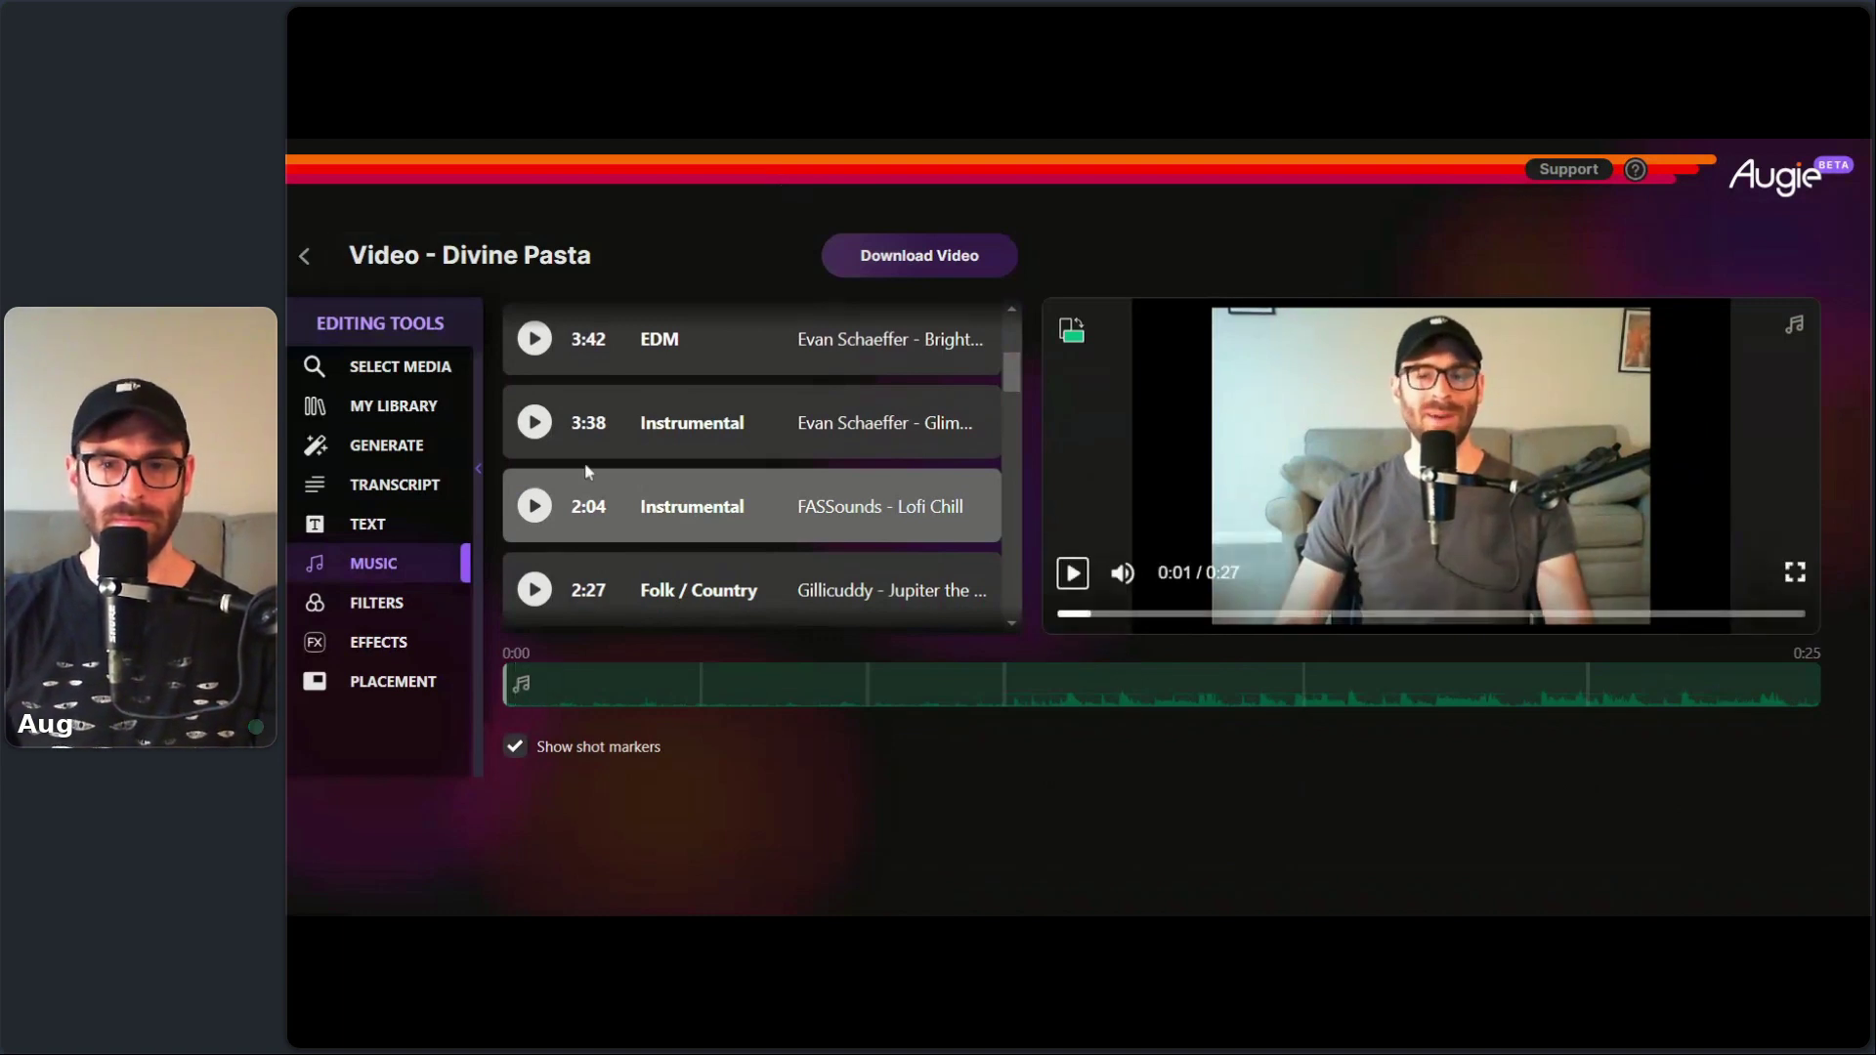
click(432, 412)
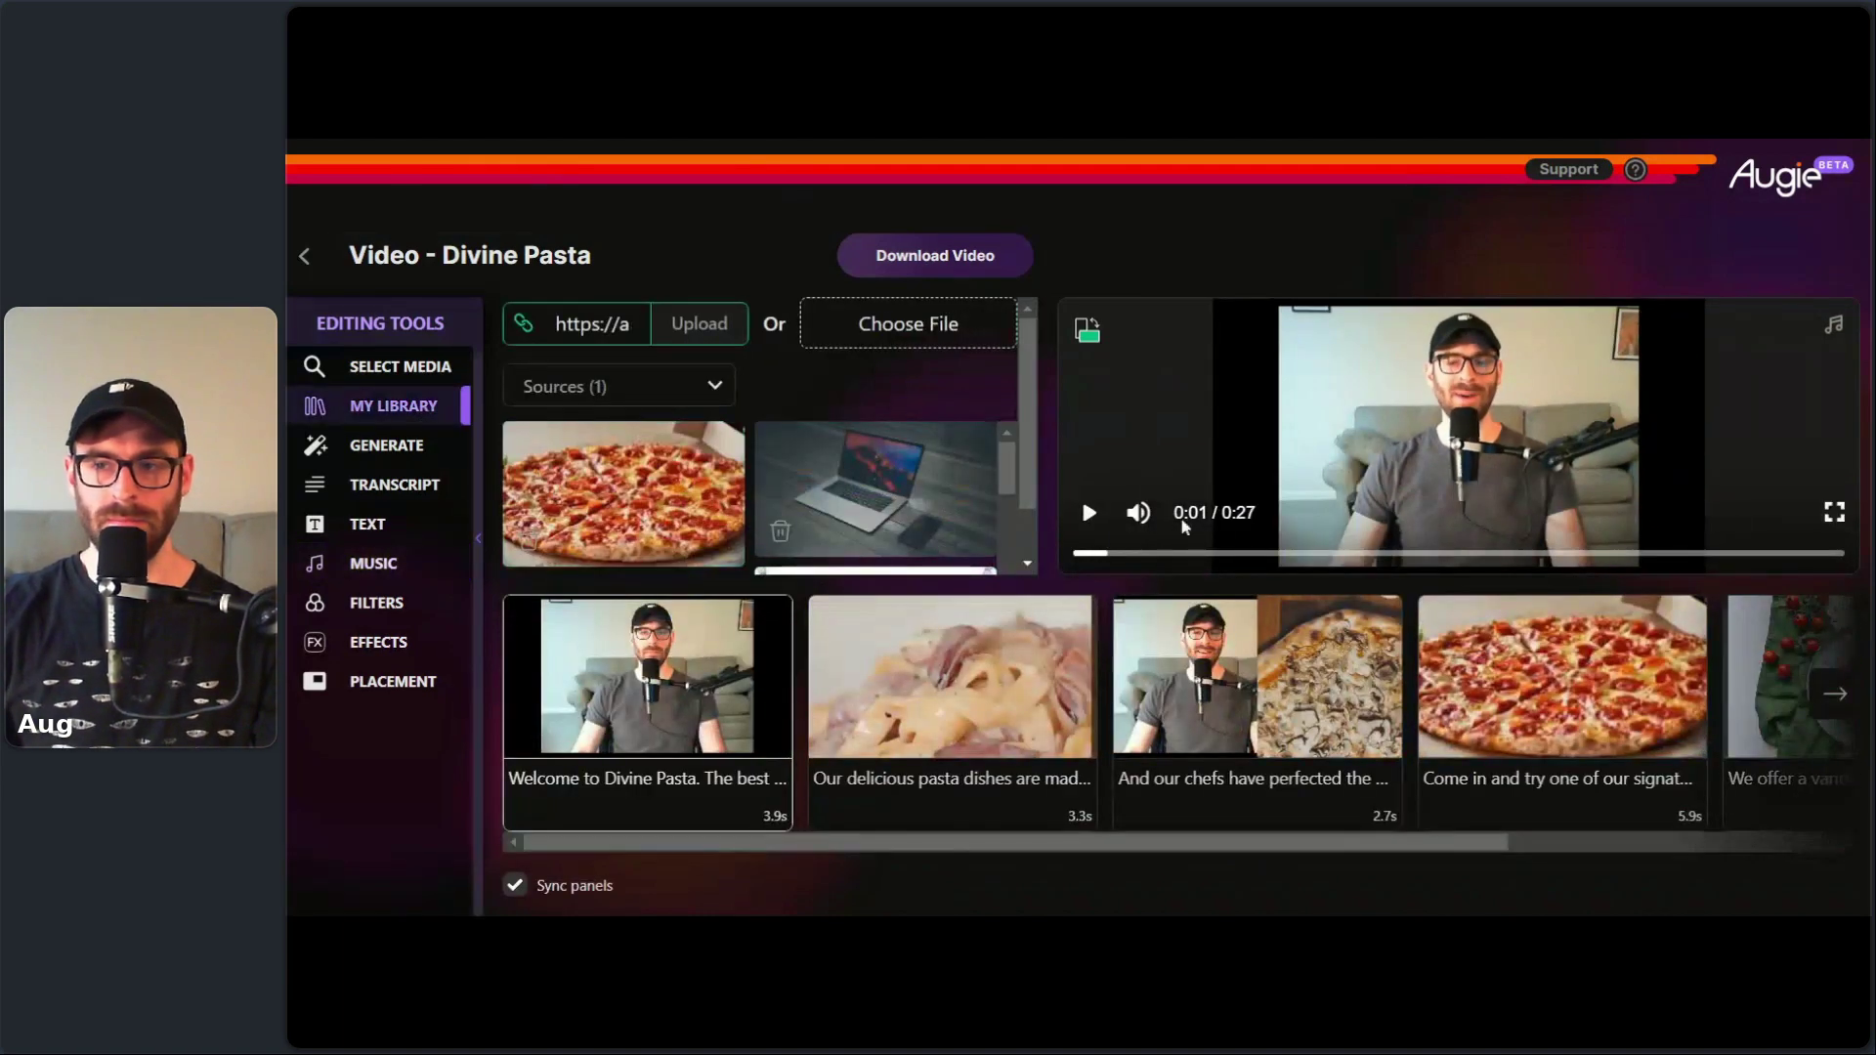
click(1076, 553)
click(1087, 515)
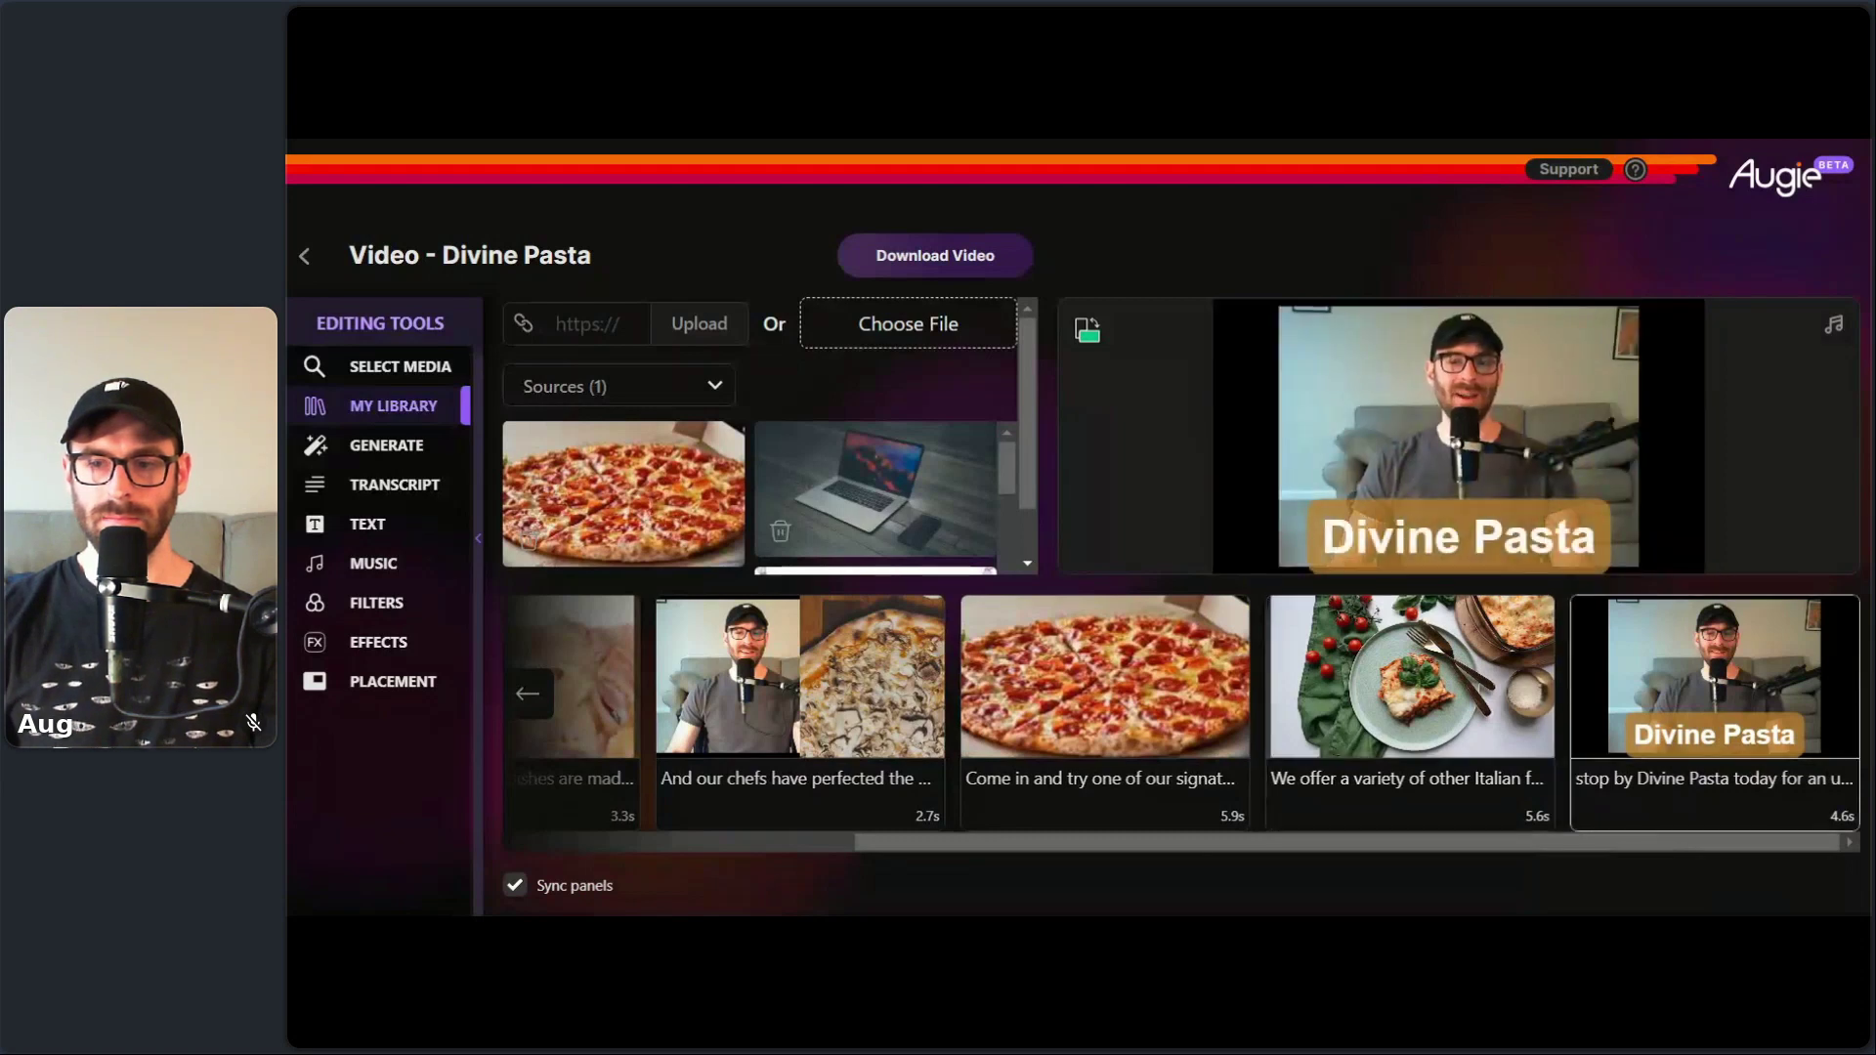
key(space)
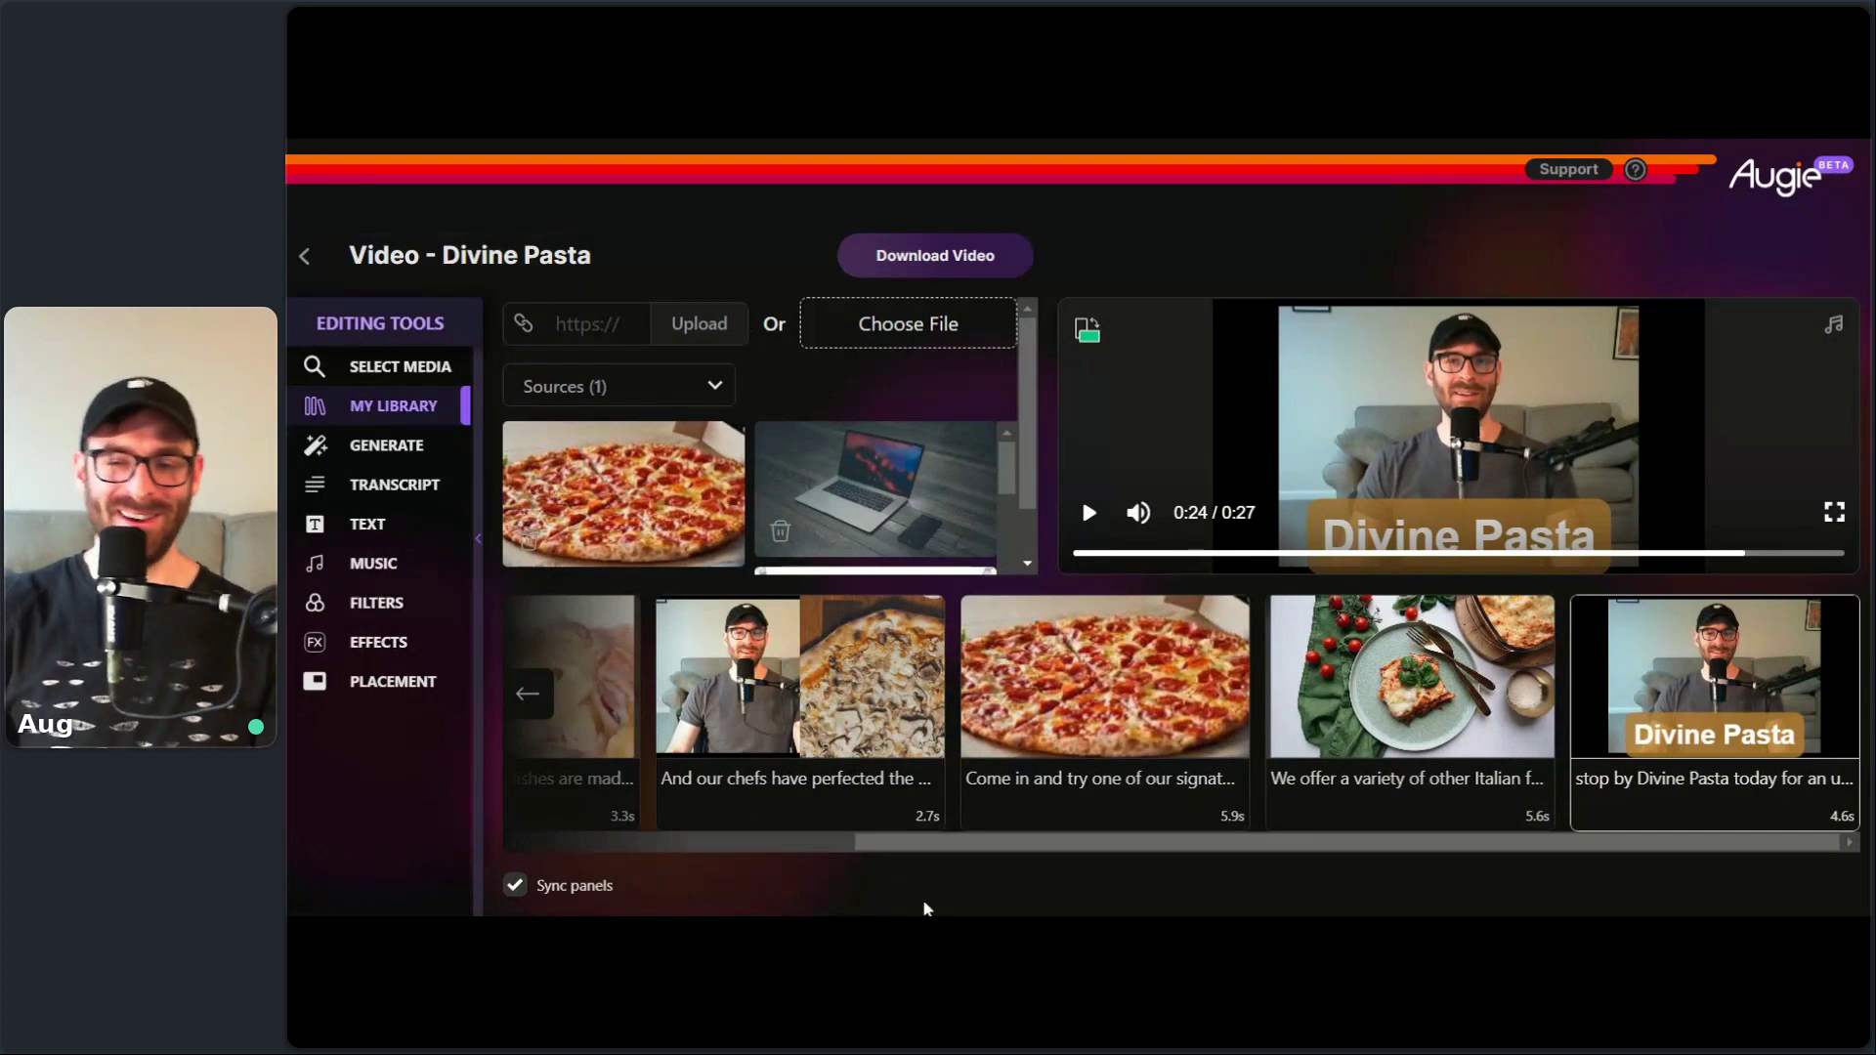
- Request an AI-generated image for the fourth shot, "Come in and try one of our signat...", using the prompt "a delicious pepperoni pizza"
mouse_move(955, 851)
mouse_down()
mouse_move(725, 856)
mouse_move(1090, 831)
mouse_move(982, 866)
mouse_up()
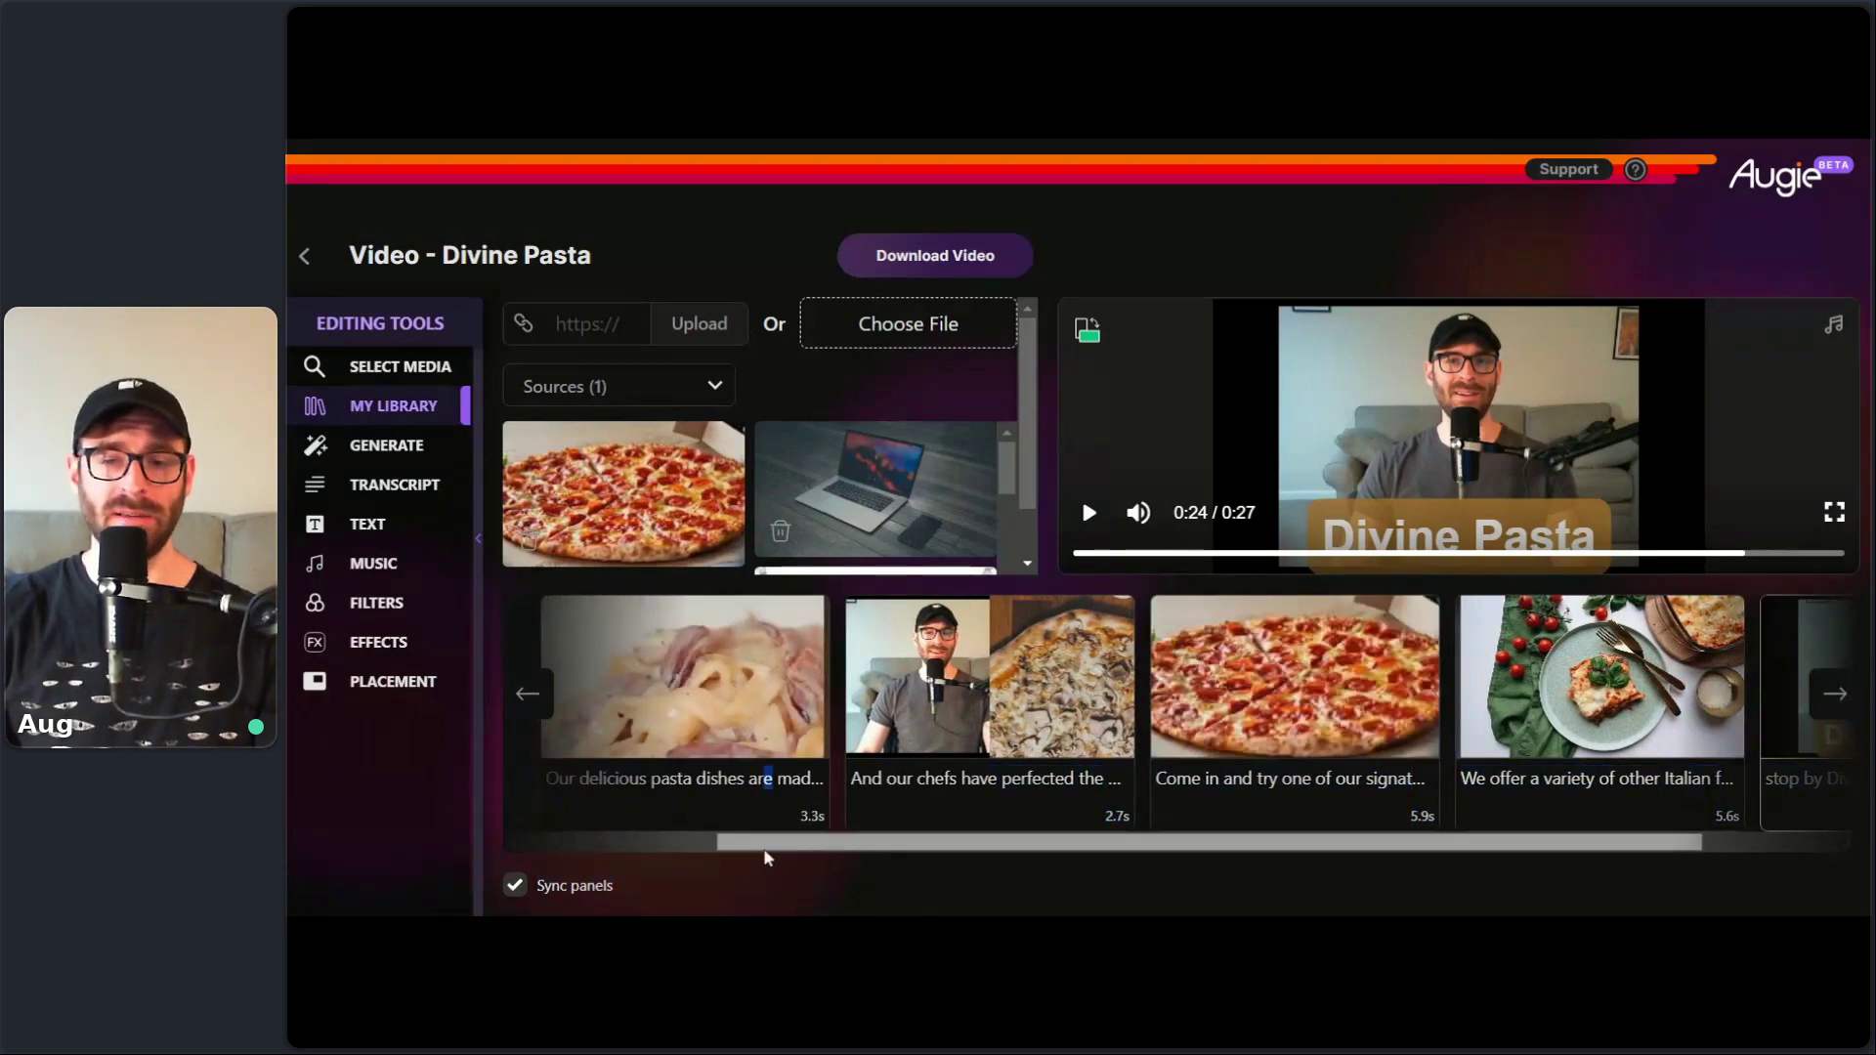
drag(770, 856, 569, 870)
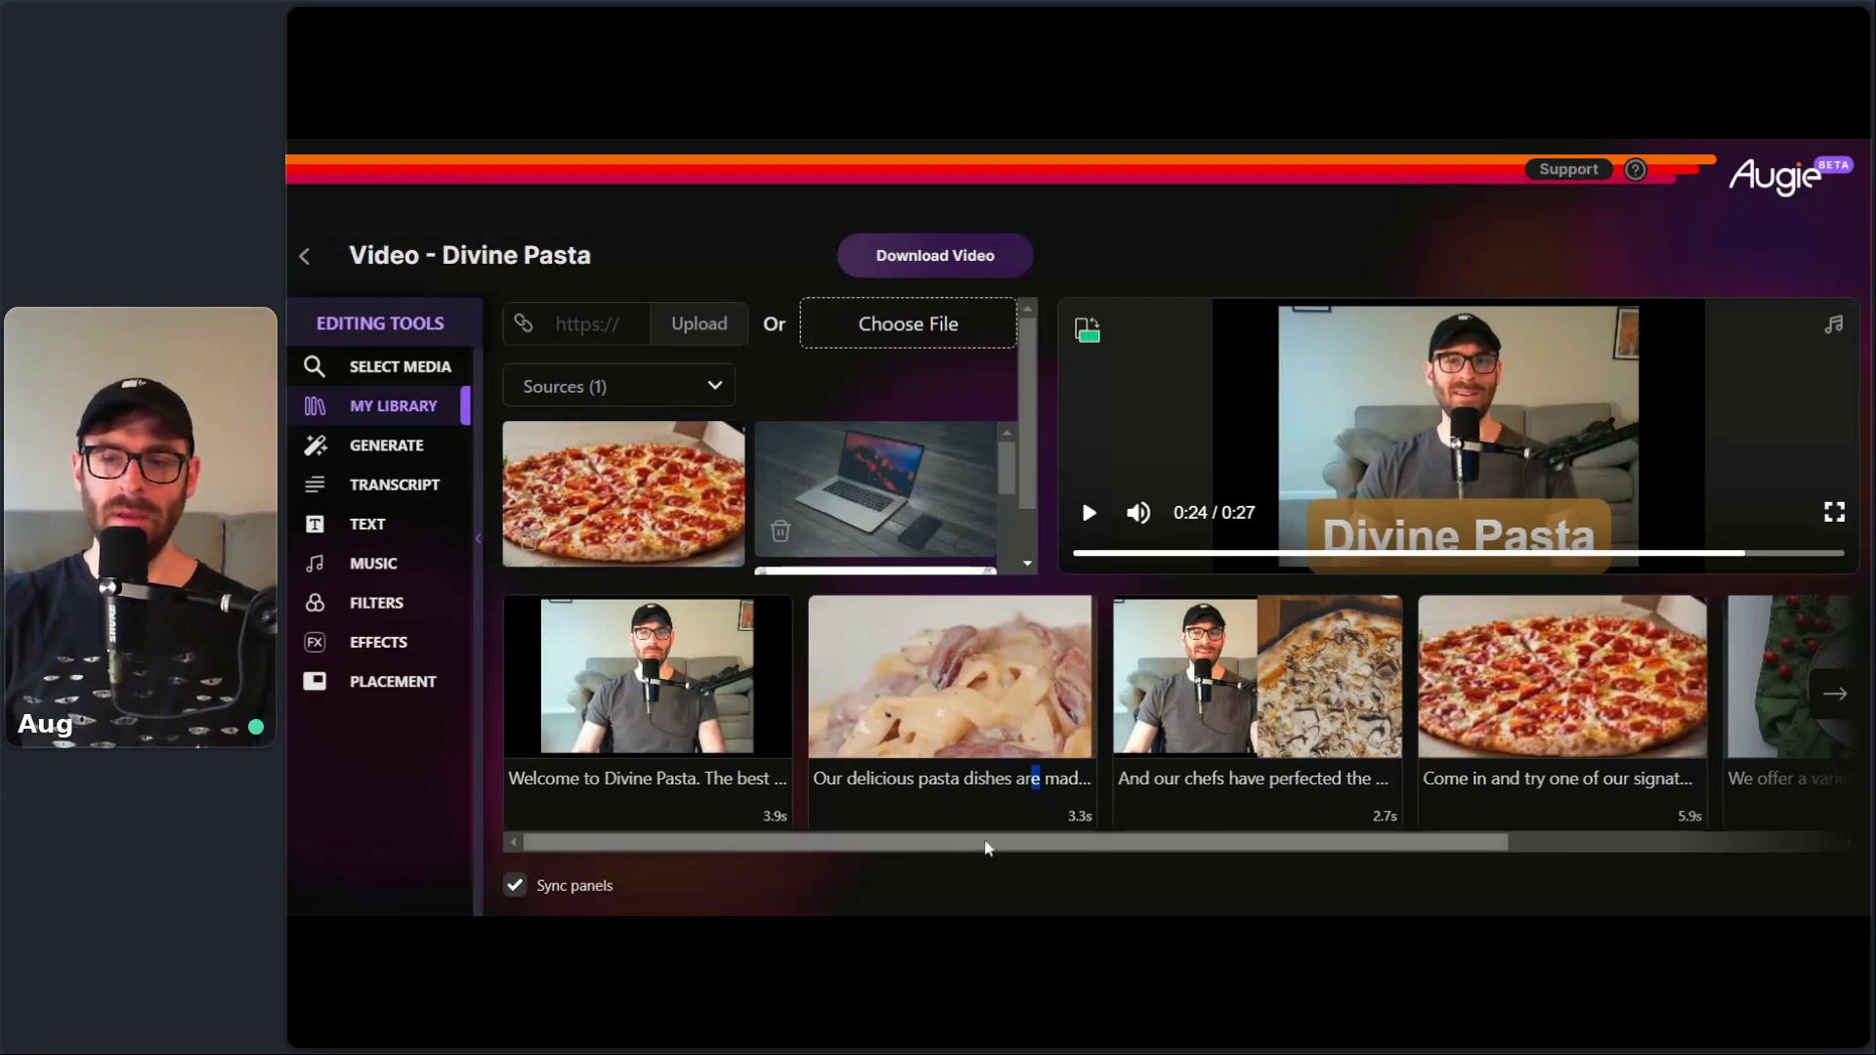
click(1517, 797)
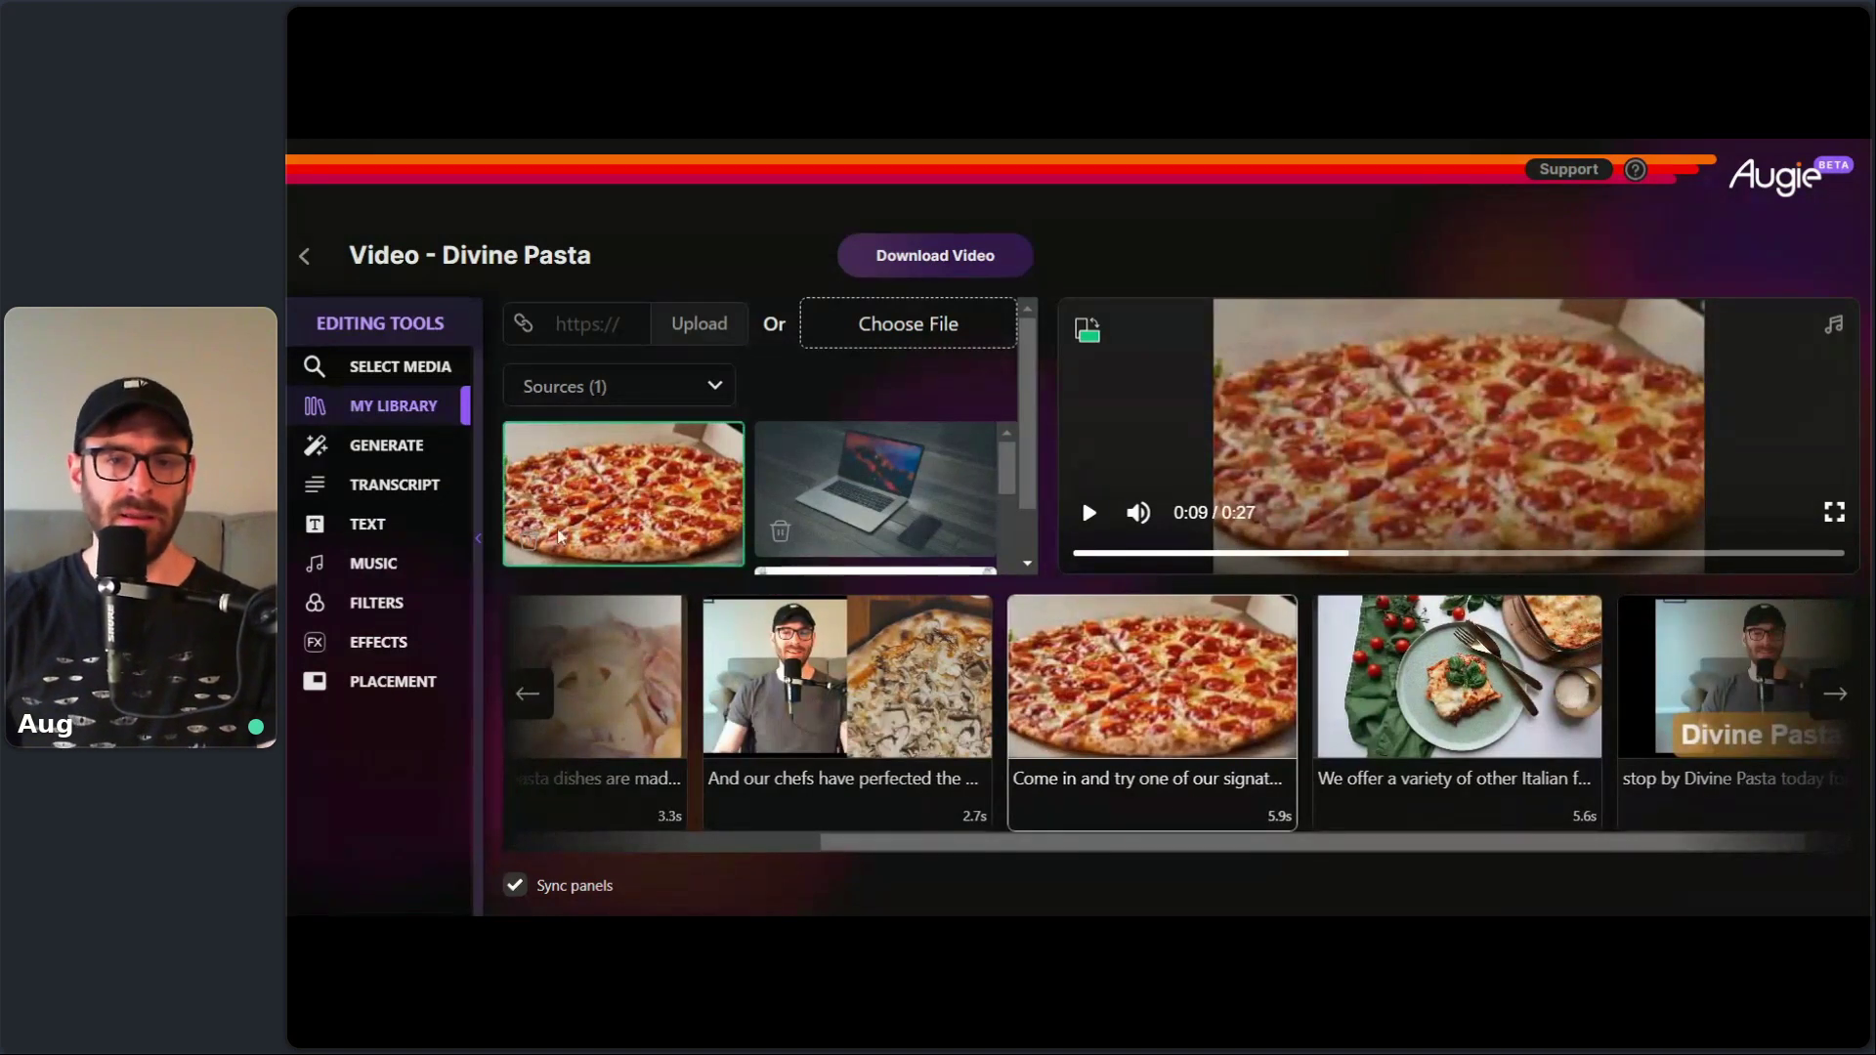
click(403, 452)
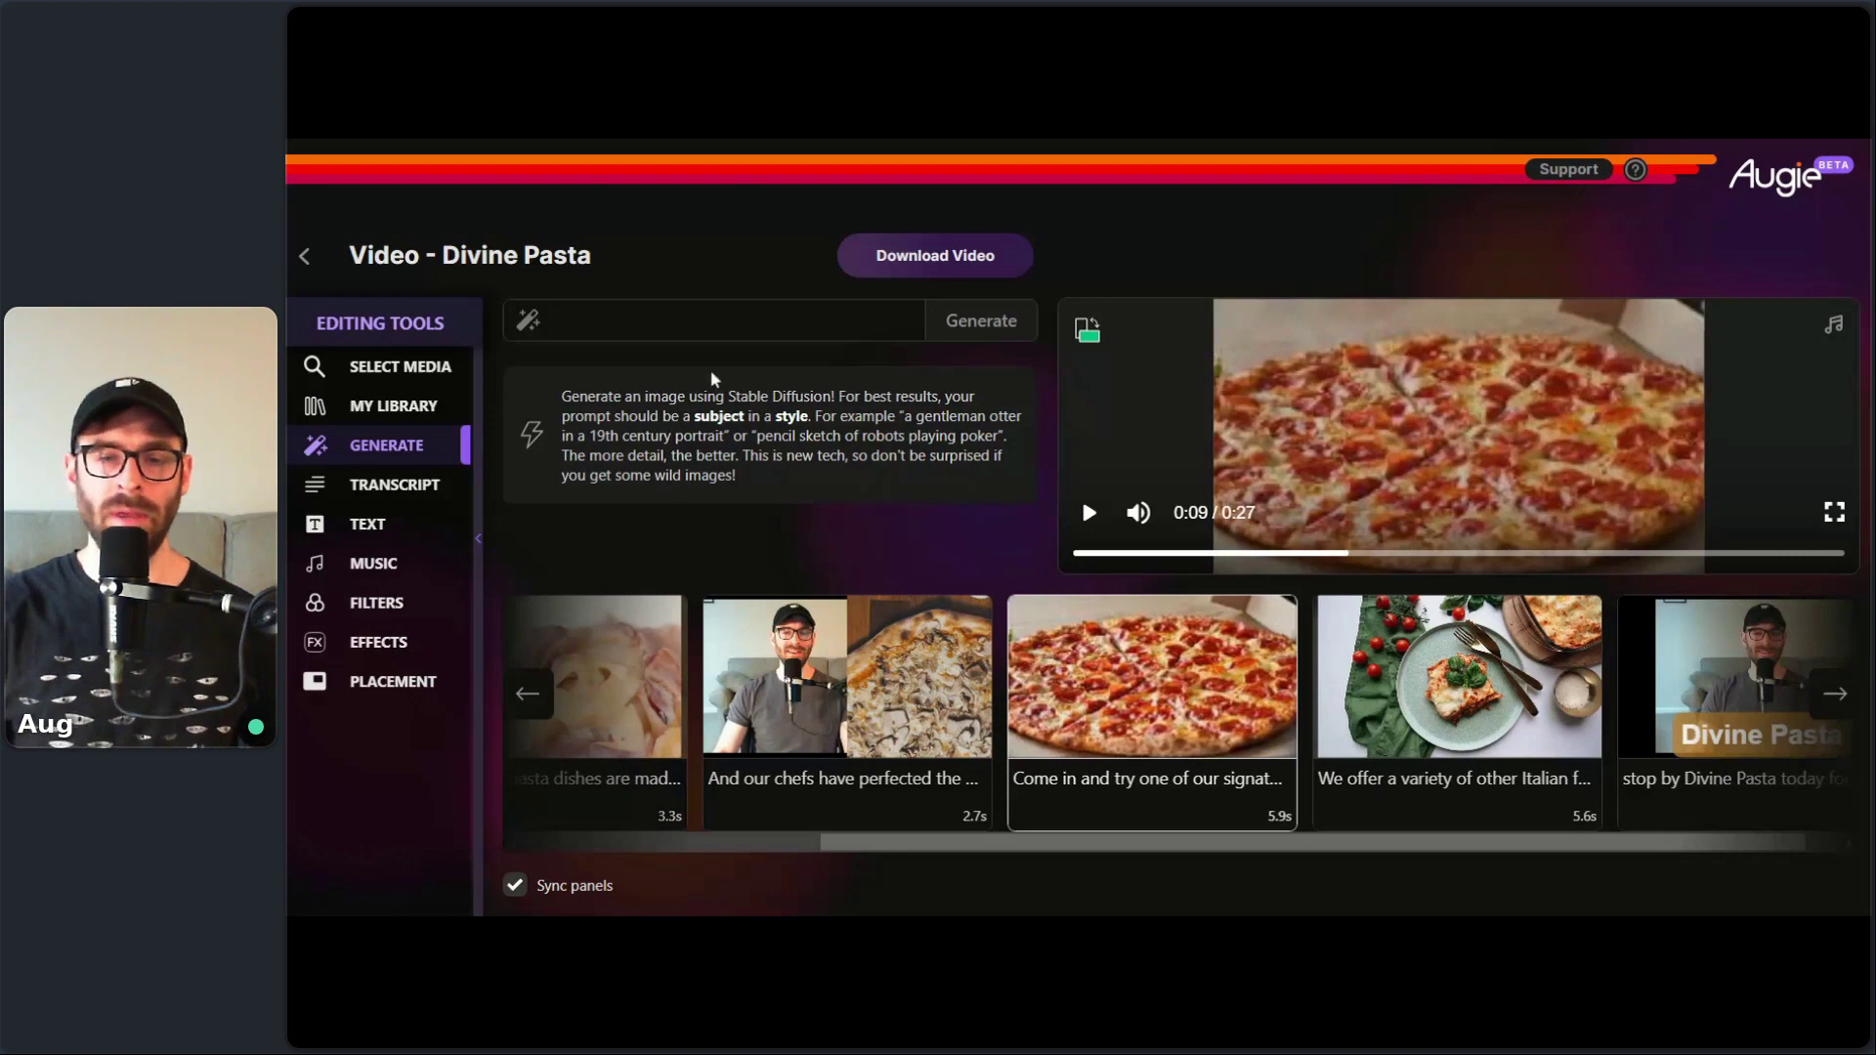
click(564, 320)
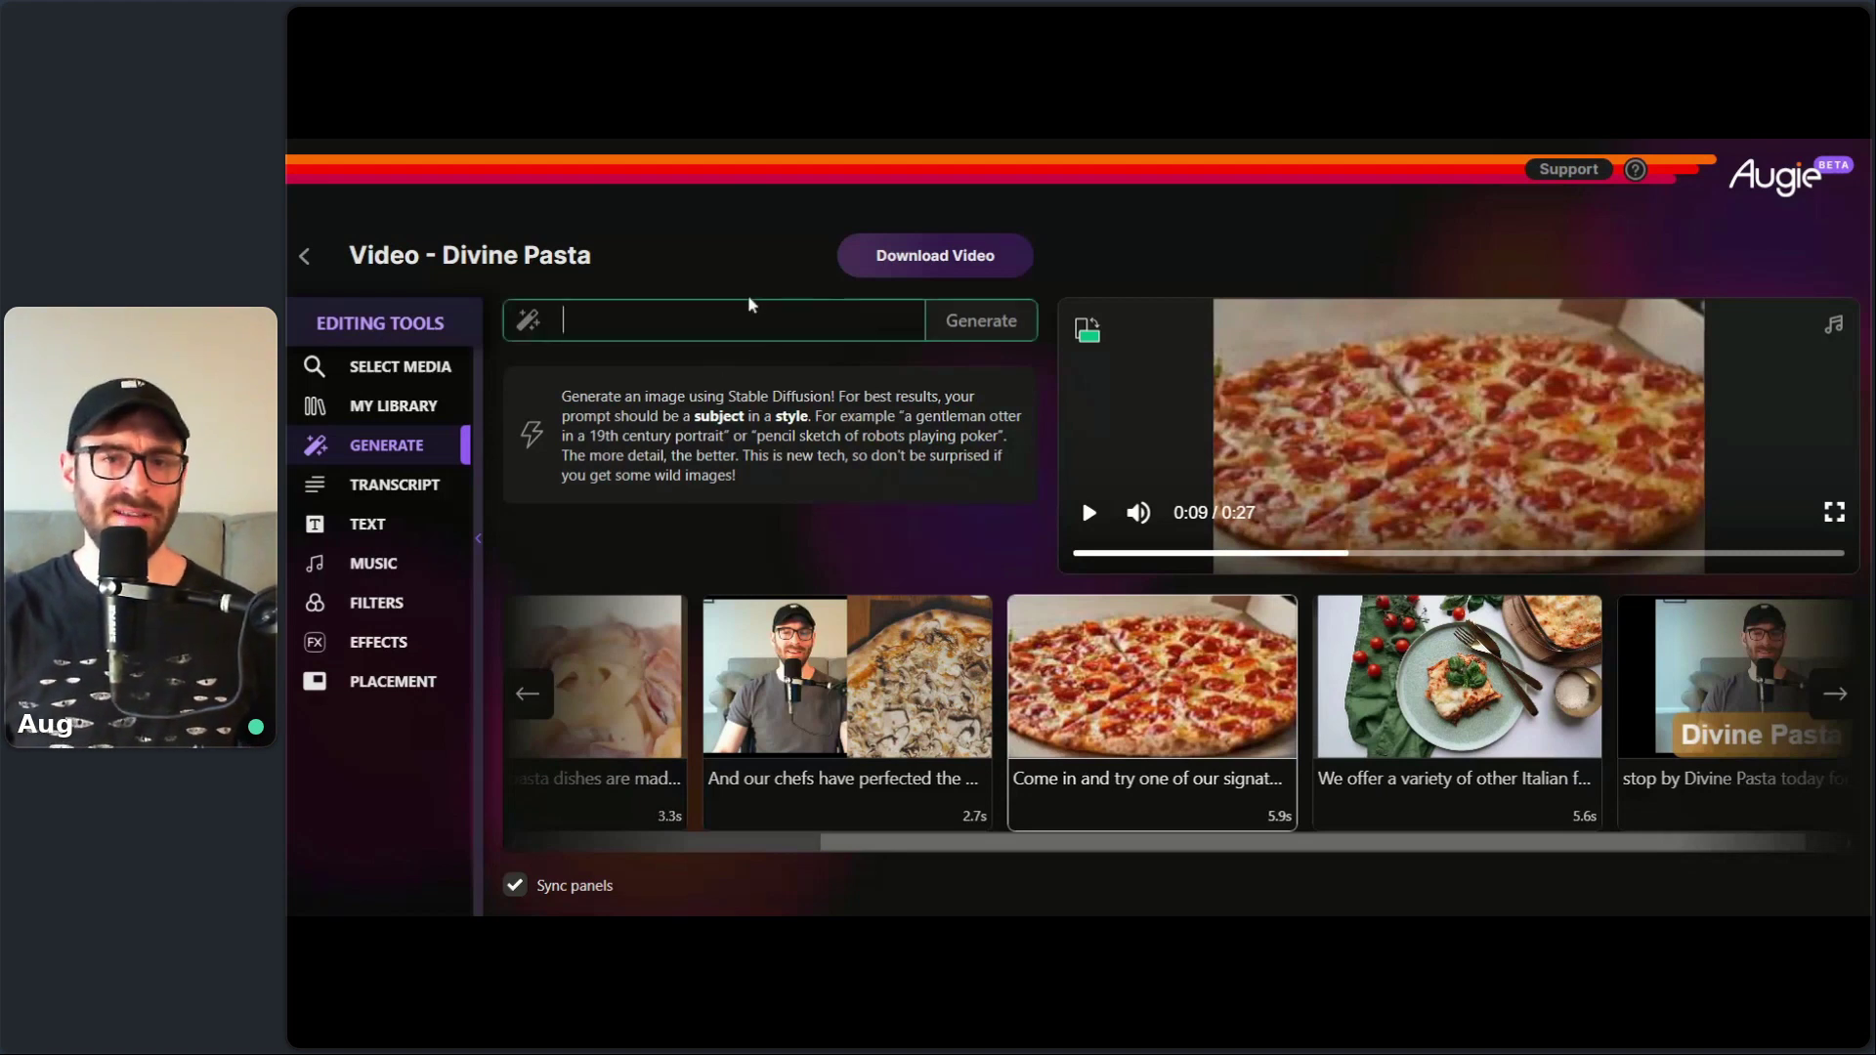
text(a de)
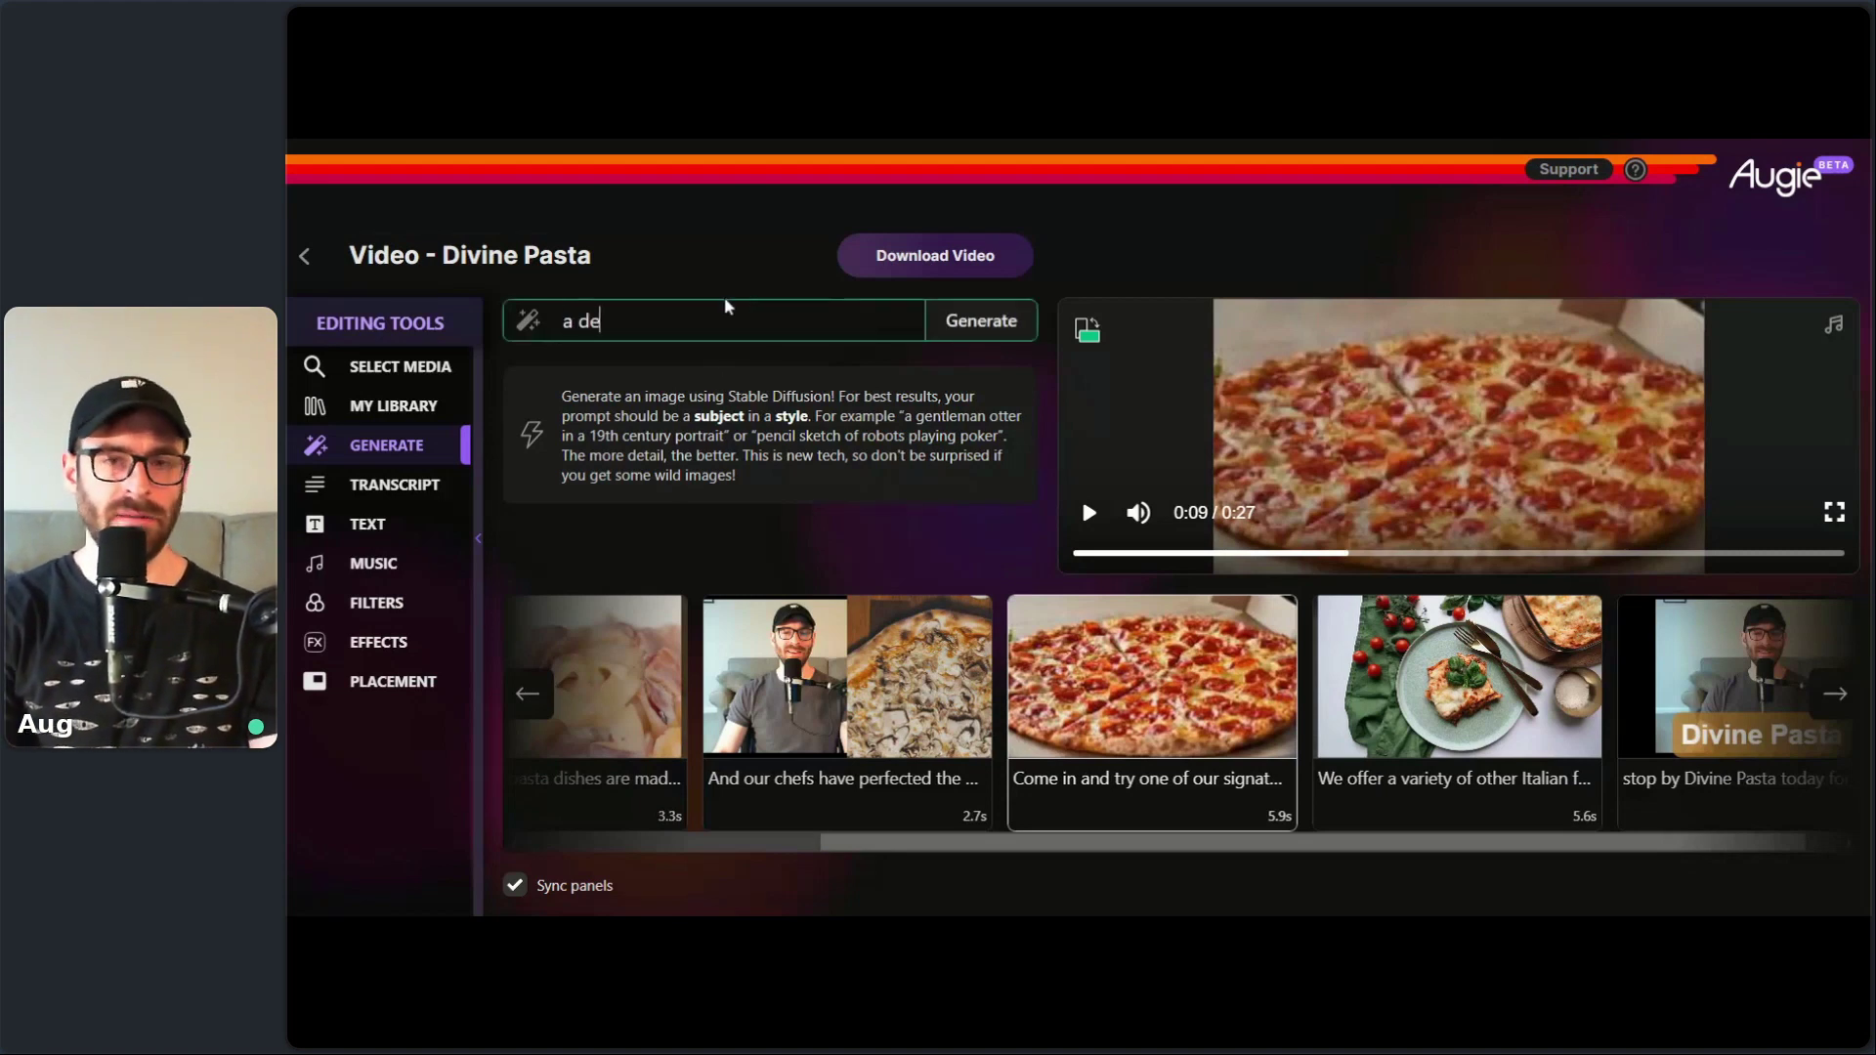
text(licious p)
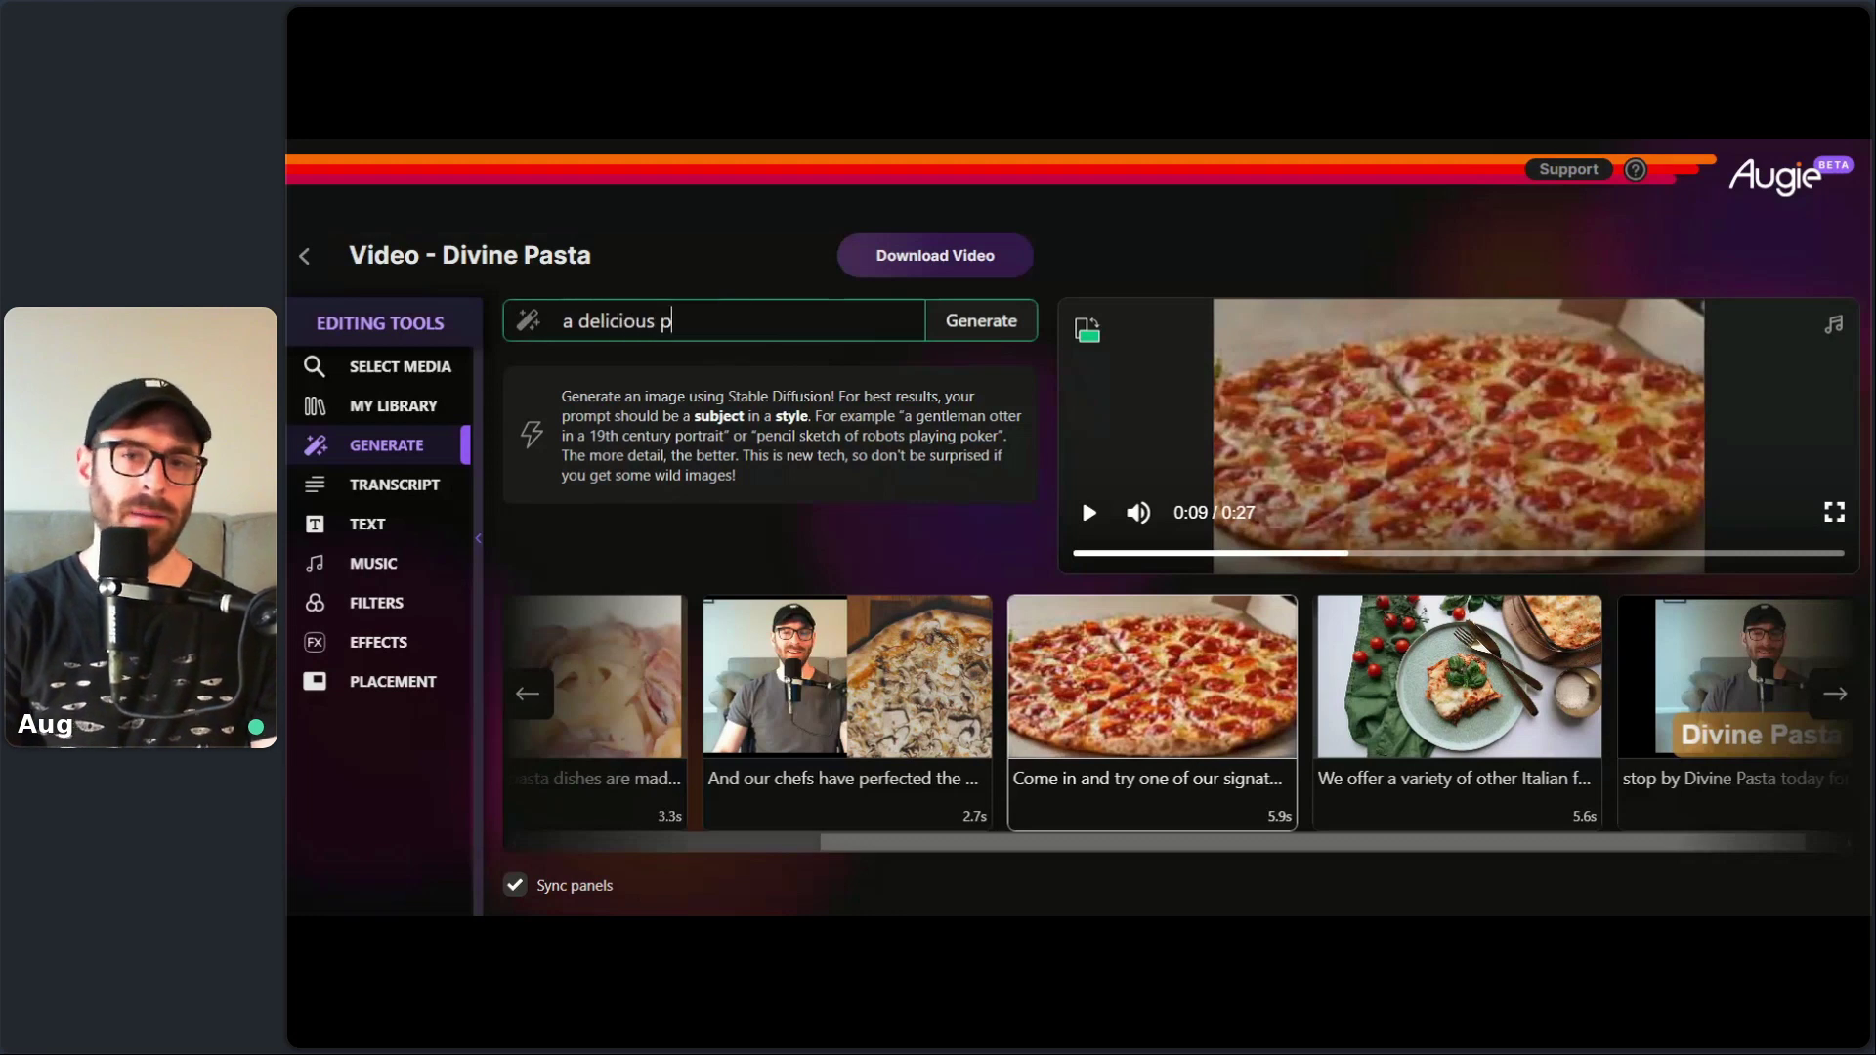
text(epporni)
key(BackSpace)
key(BackSpace)
key(BackSpace)
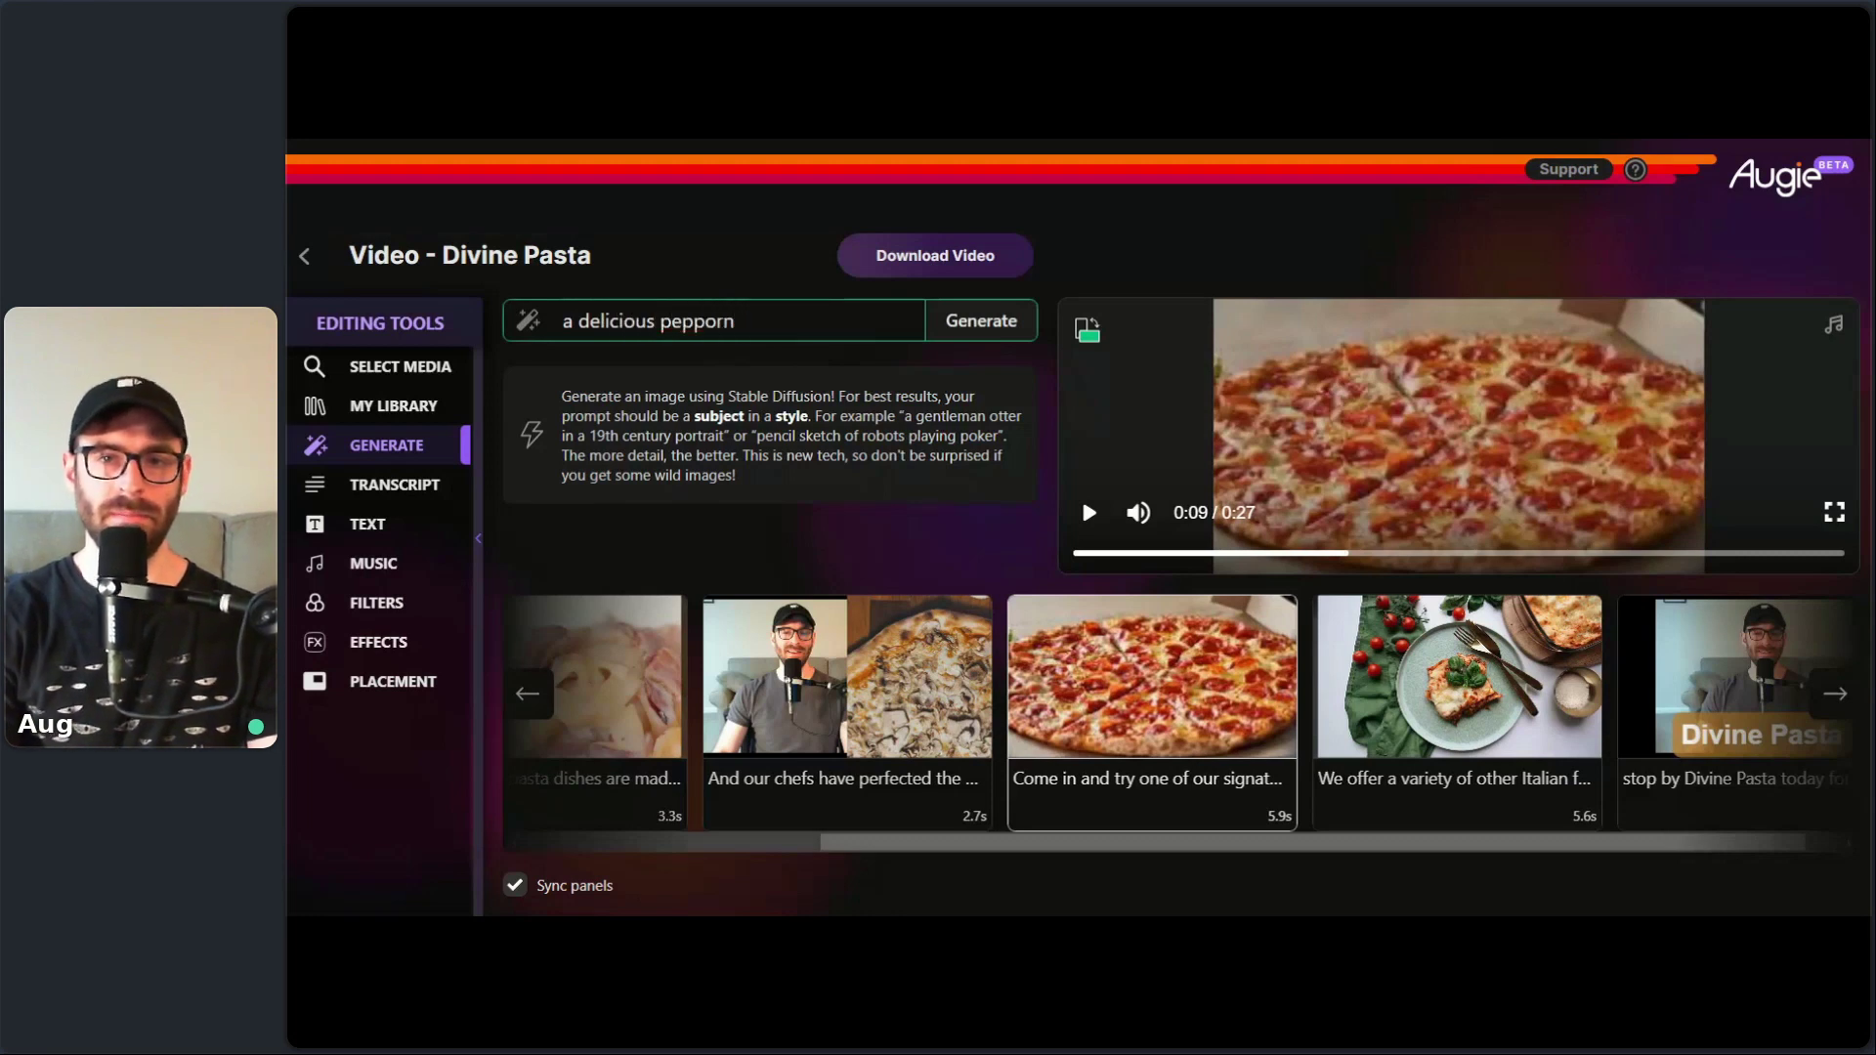
key(BackSpace)
key(BackSpace)
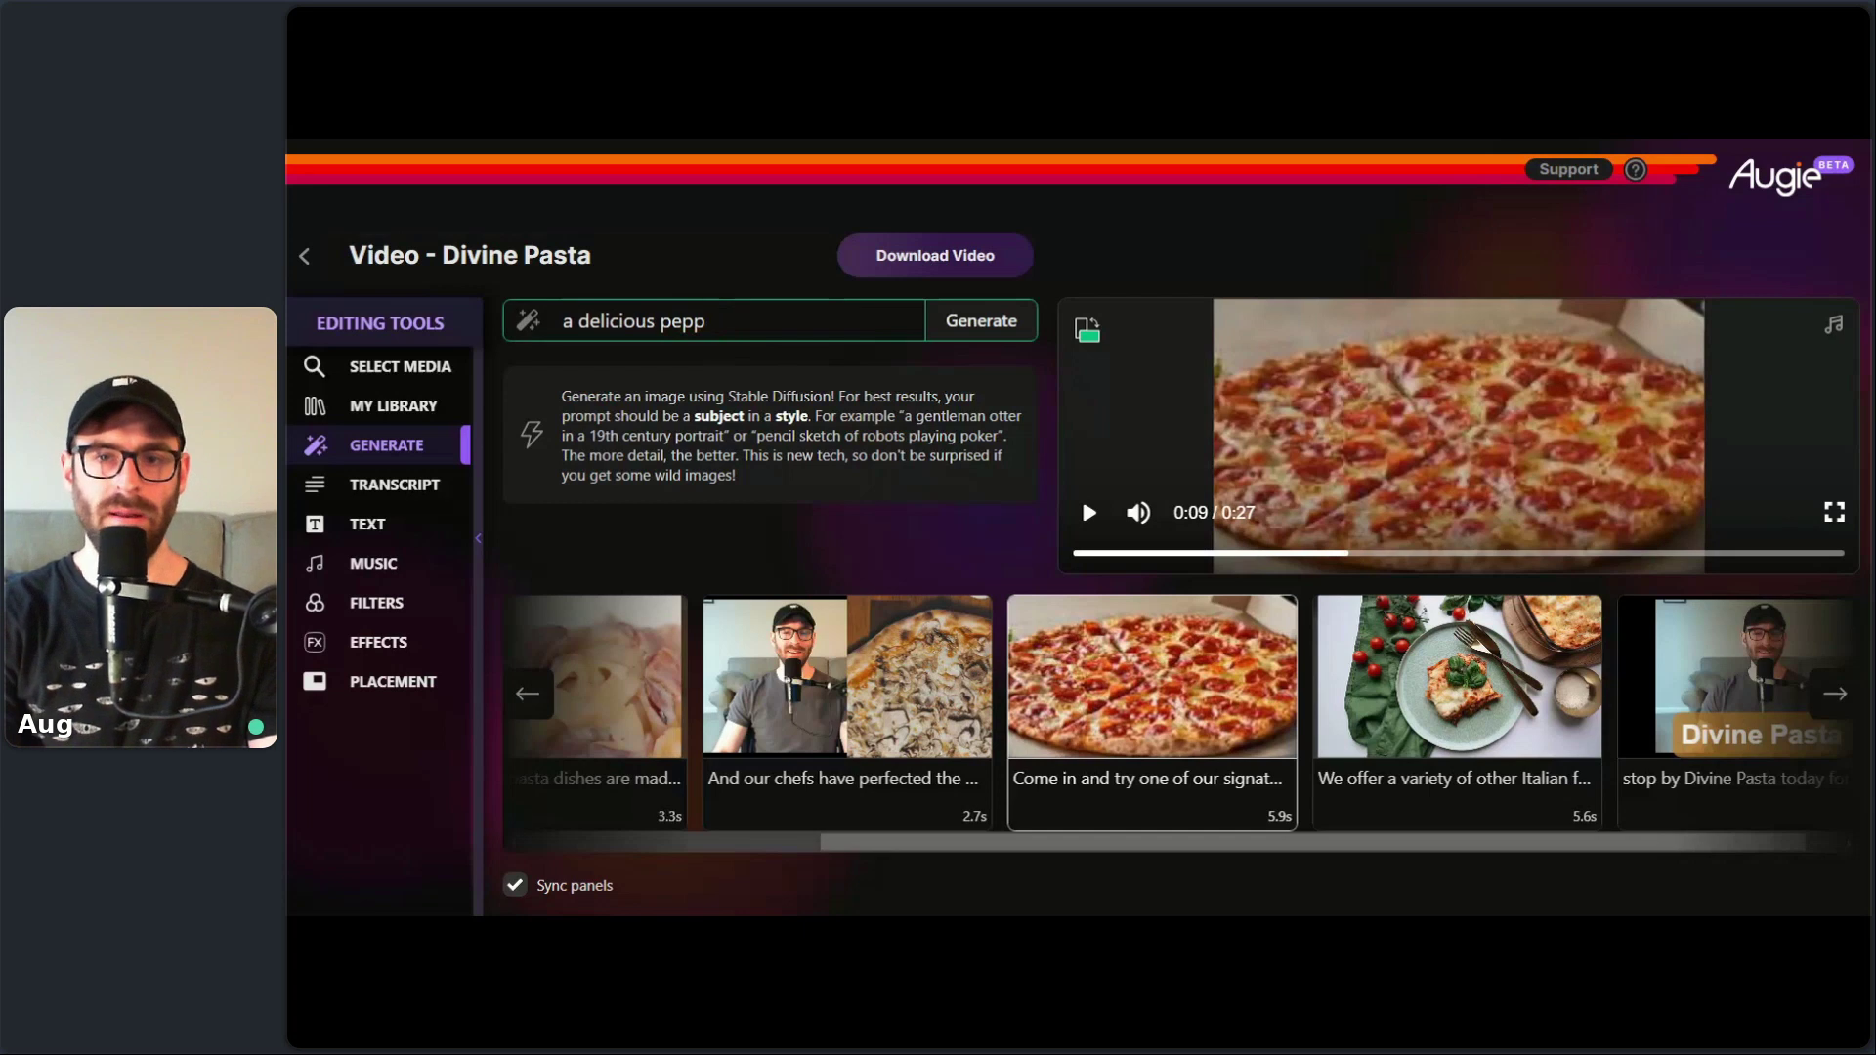
text(eroni )
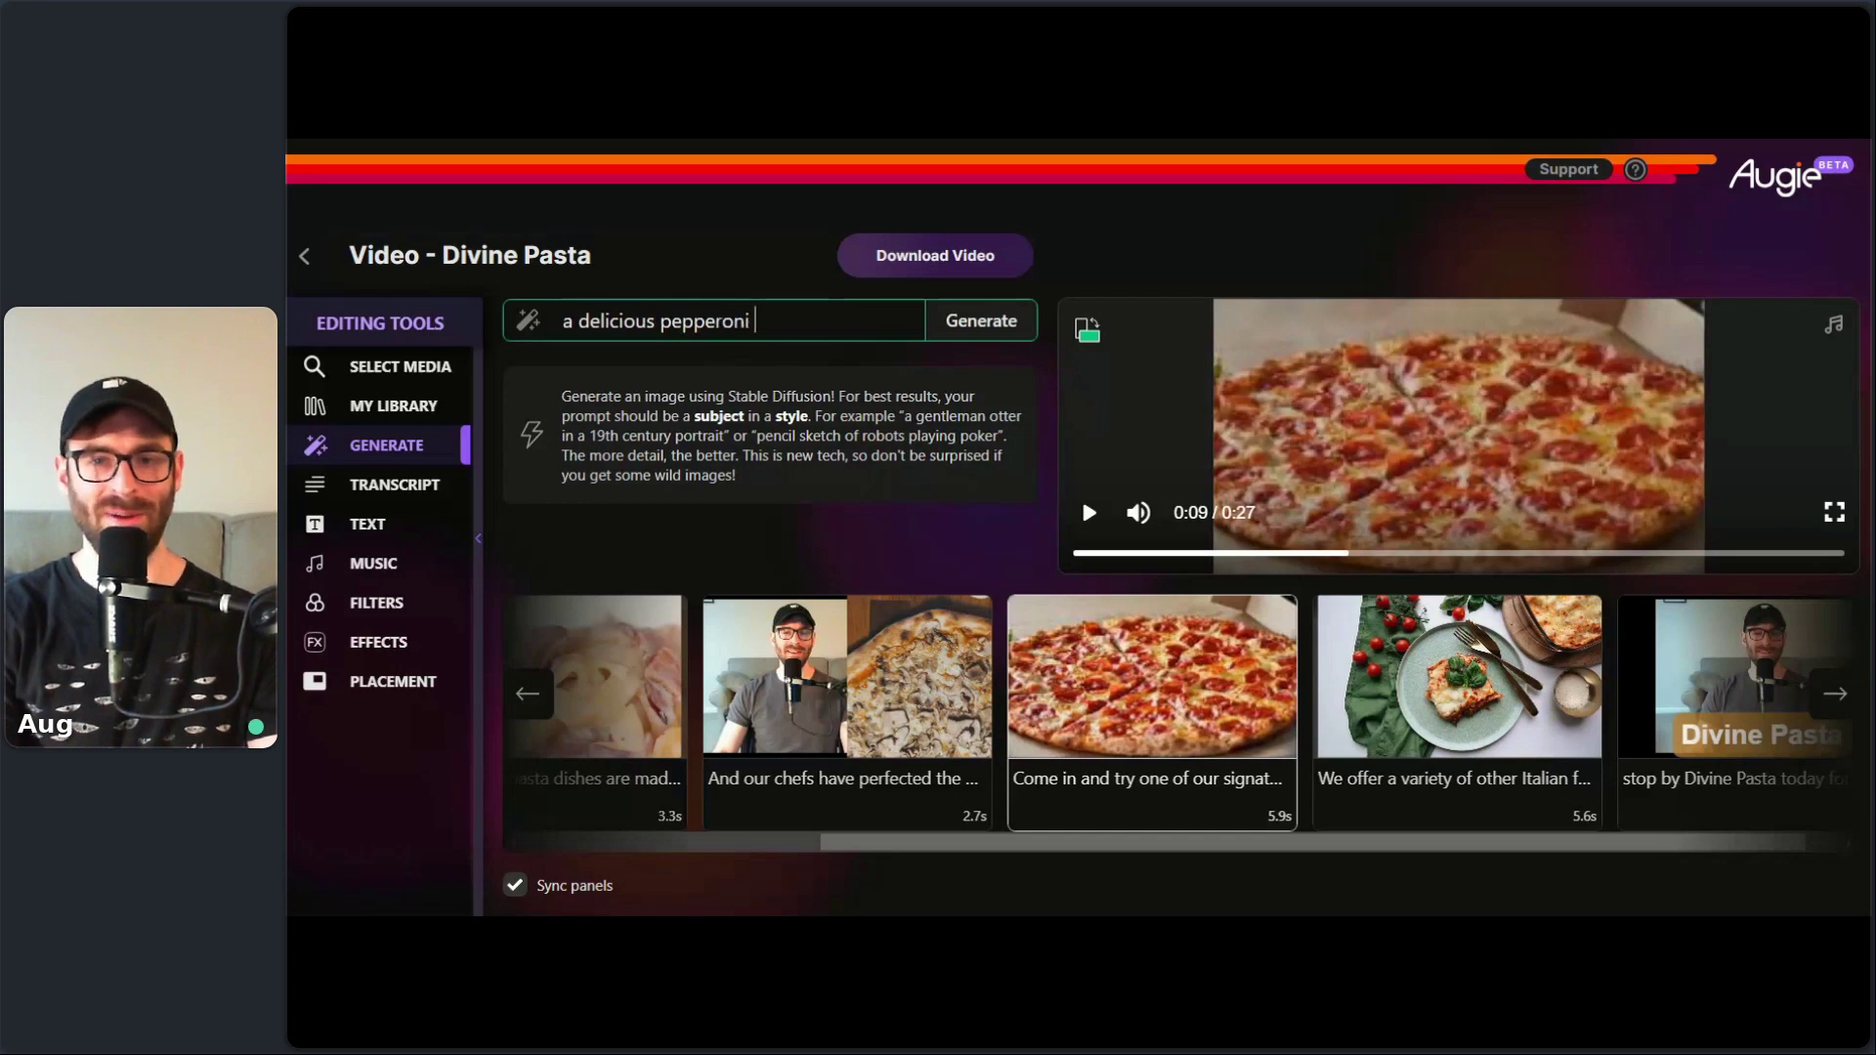
text(pizza)
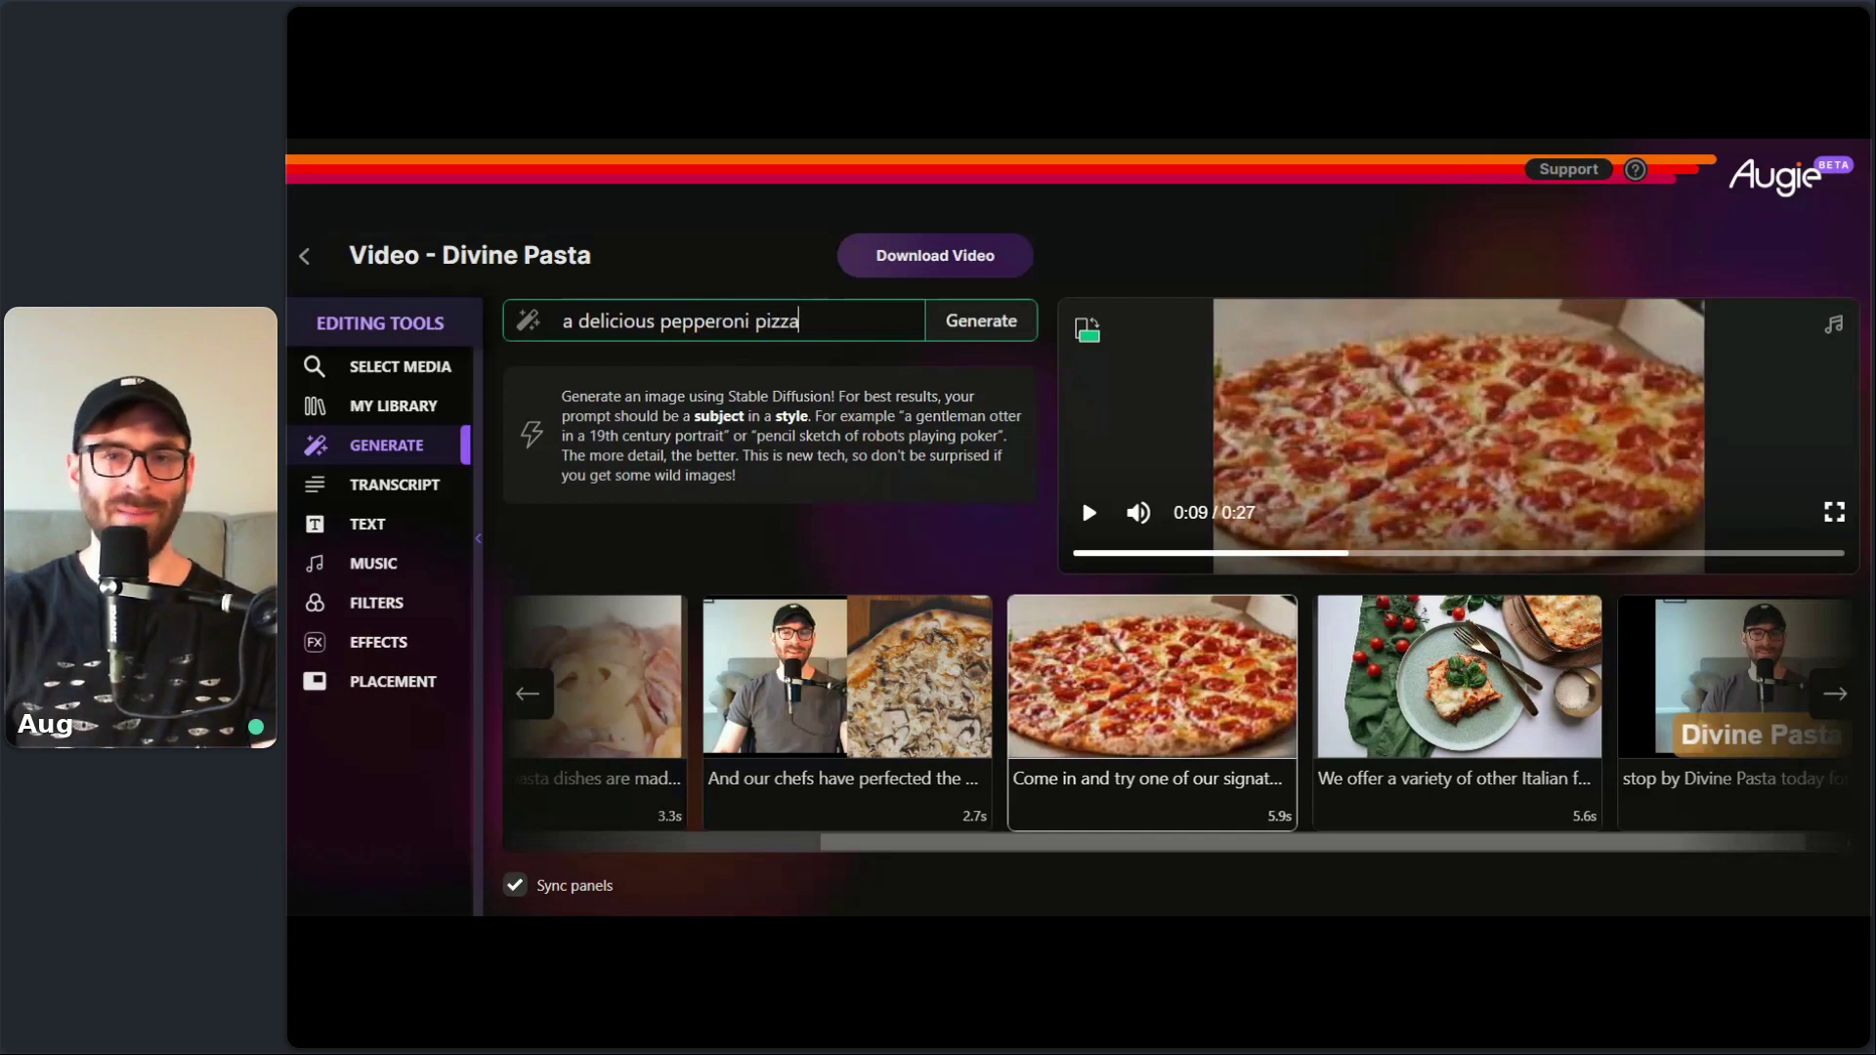
click(969, 366)
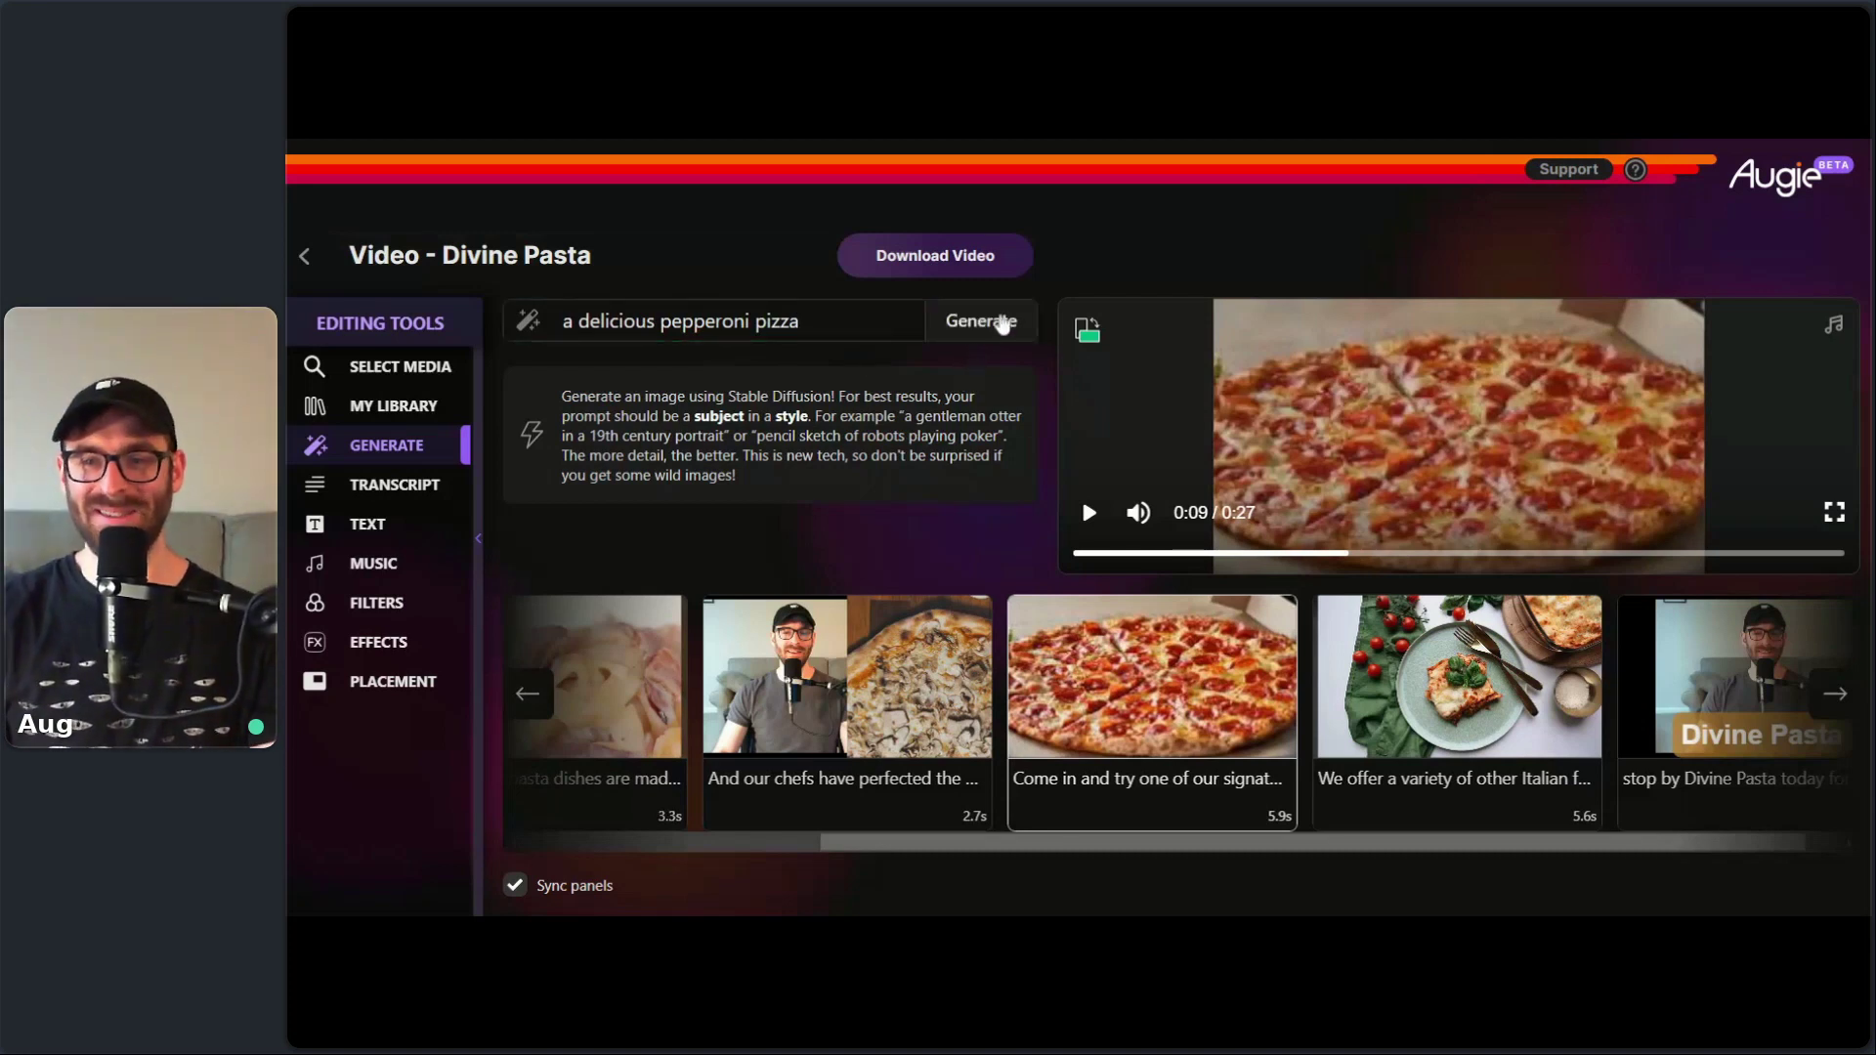
click(985, 321)
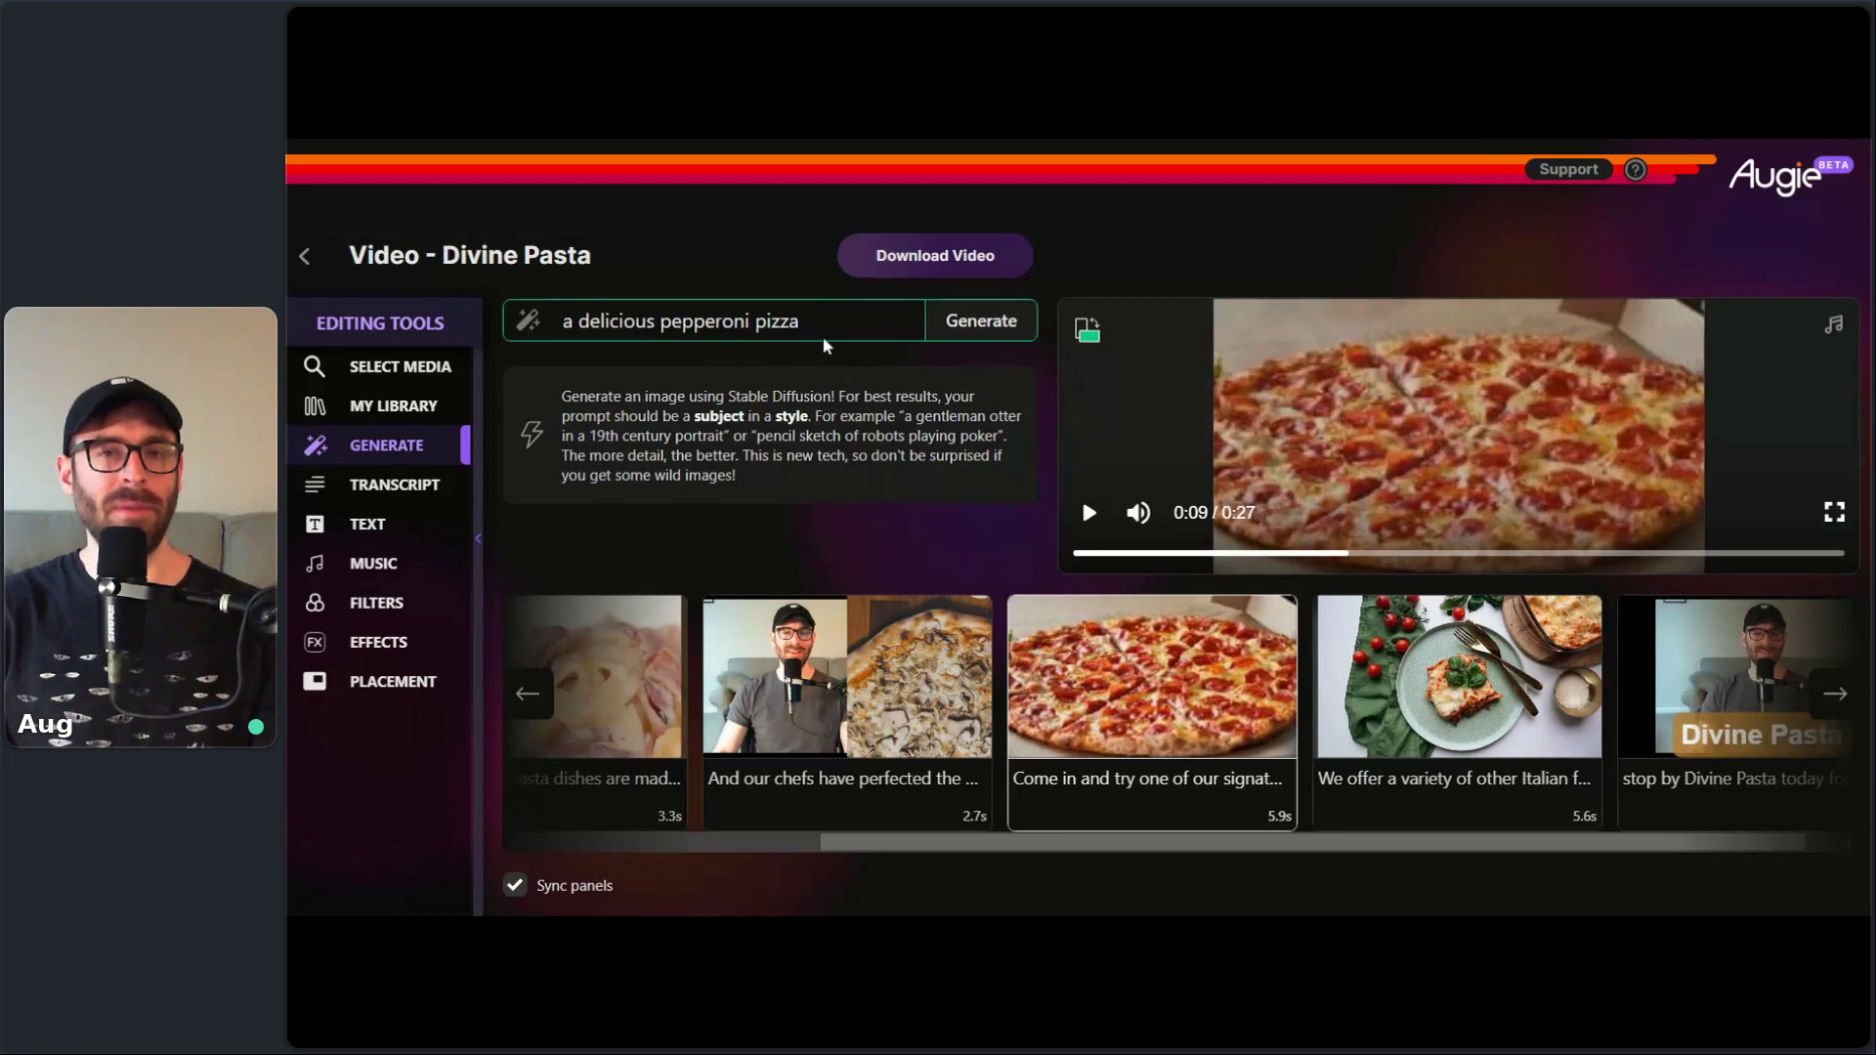
- Generate an AI replacement image for the "Come in and try one of our signat..." shot from the existing pepperoni pizza prompt
click(980, 325)
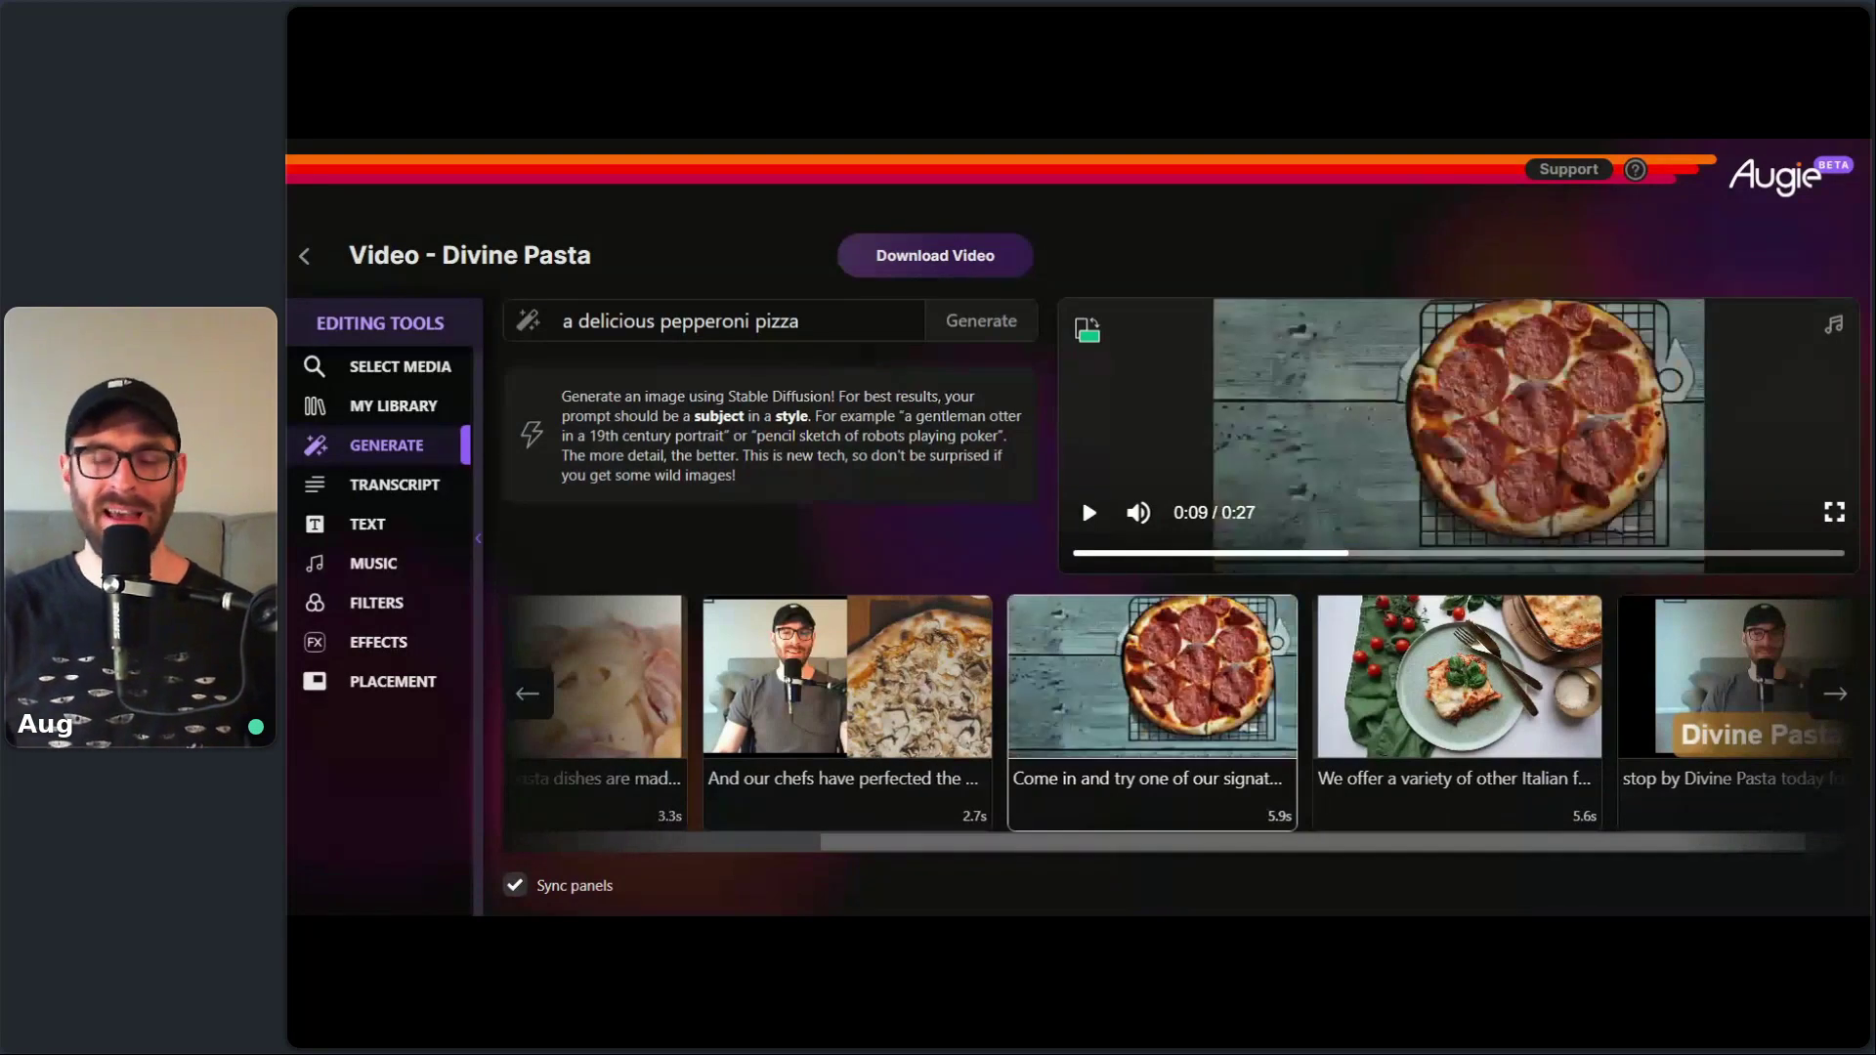
click(799, 321)
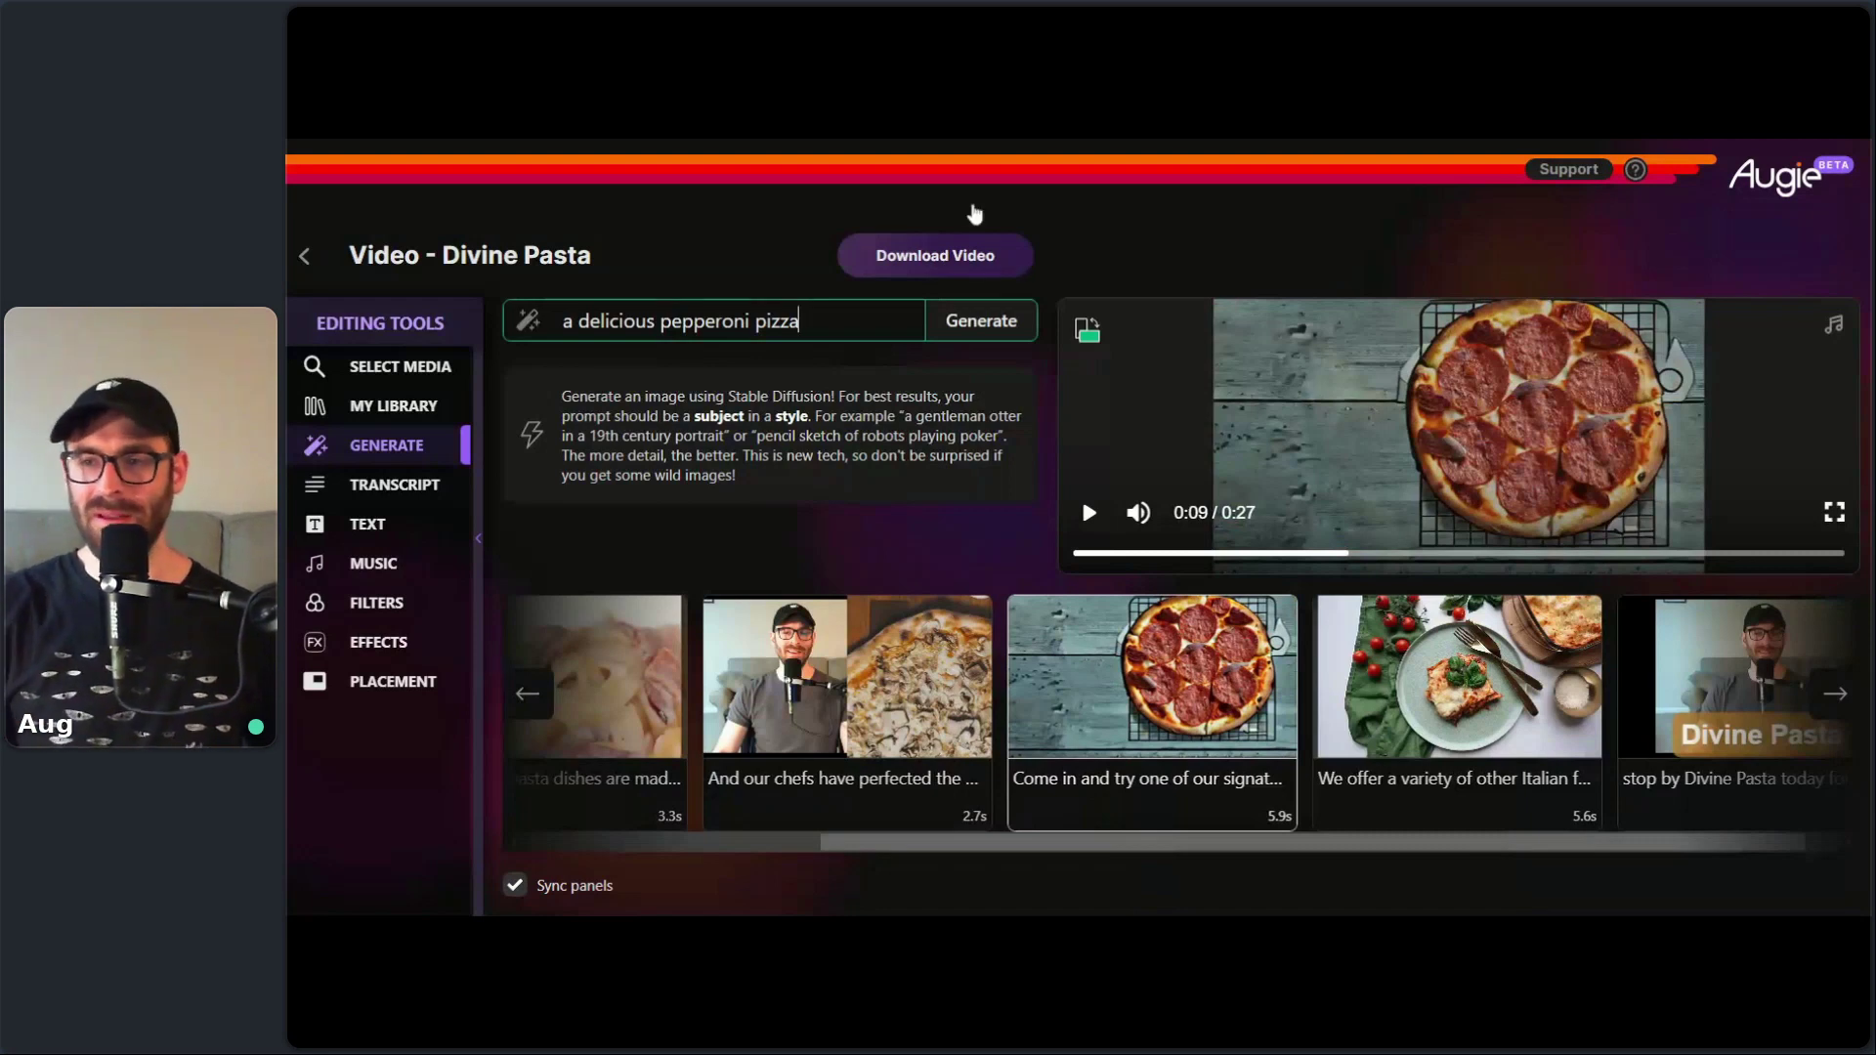
click(1148, 254)
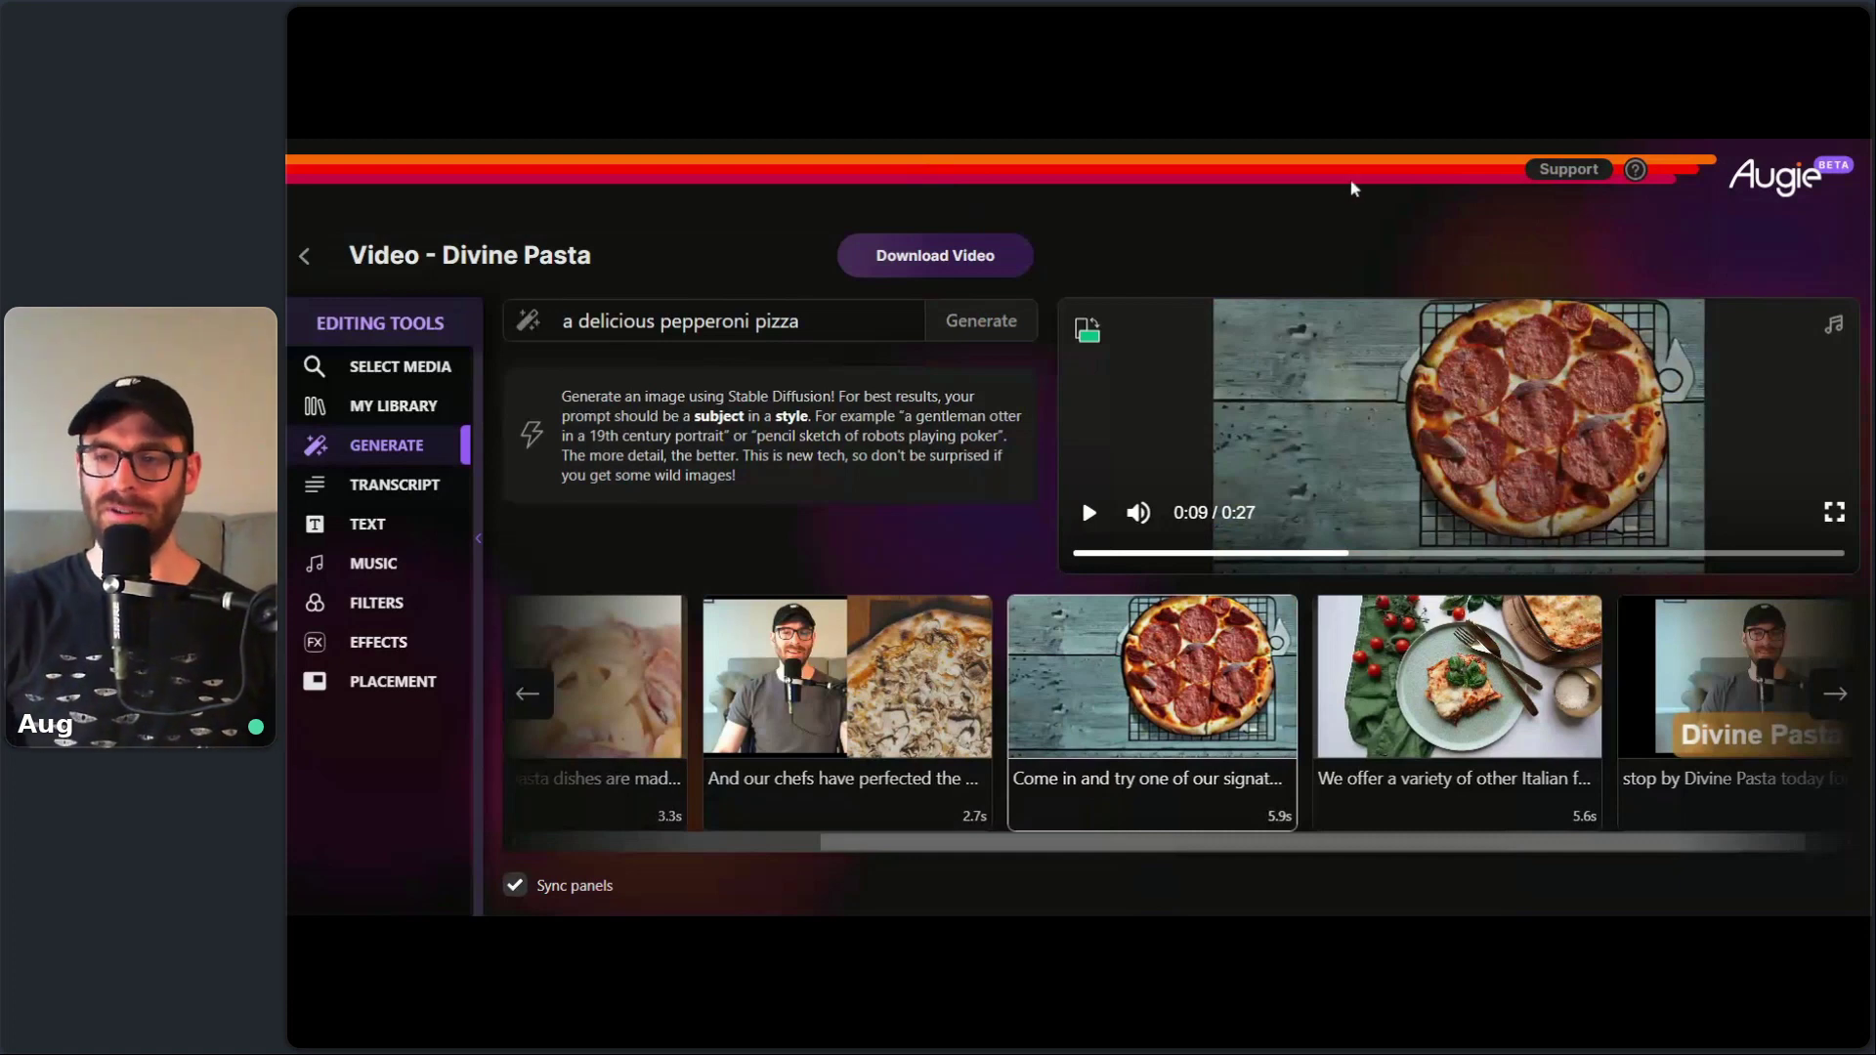
scroll(1422, 847, right, 1)
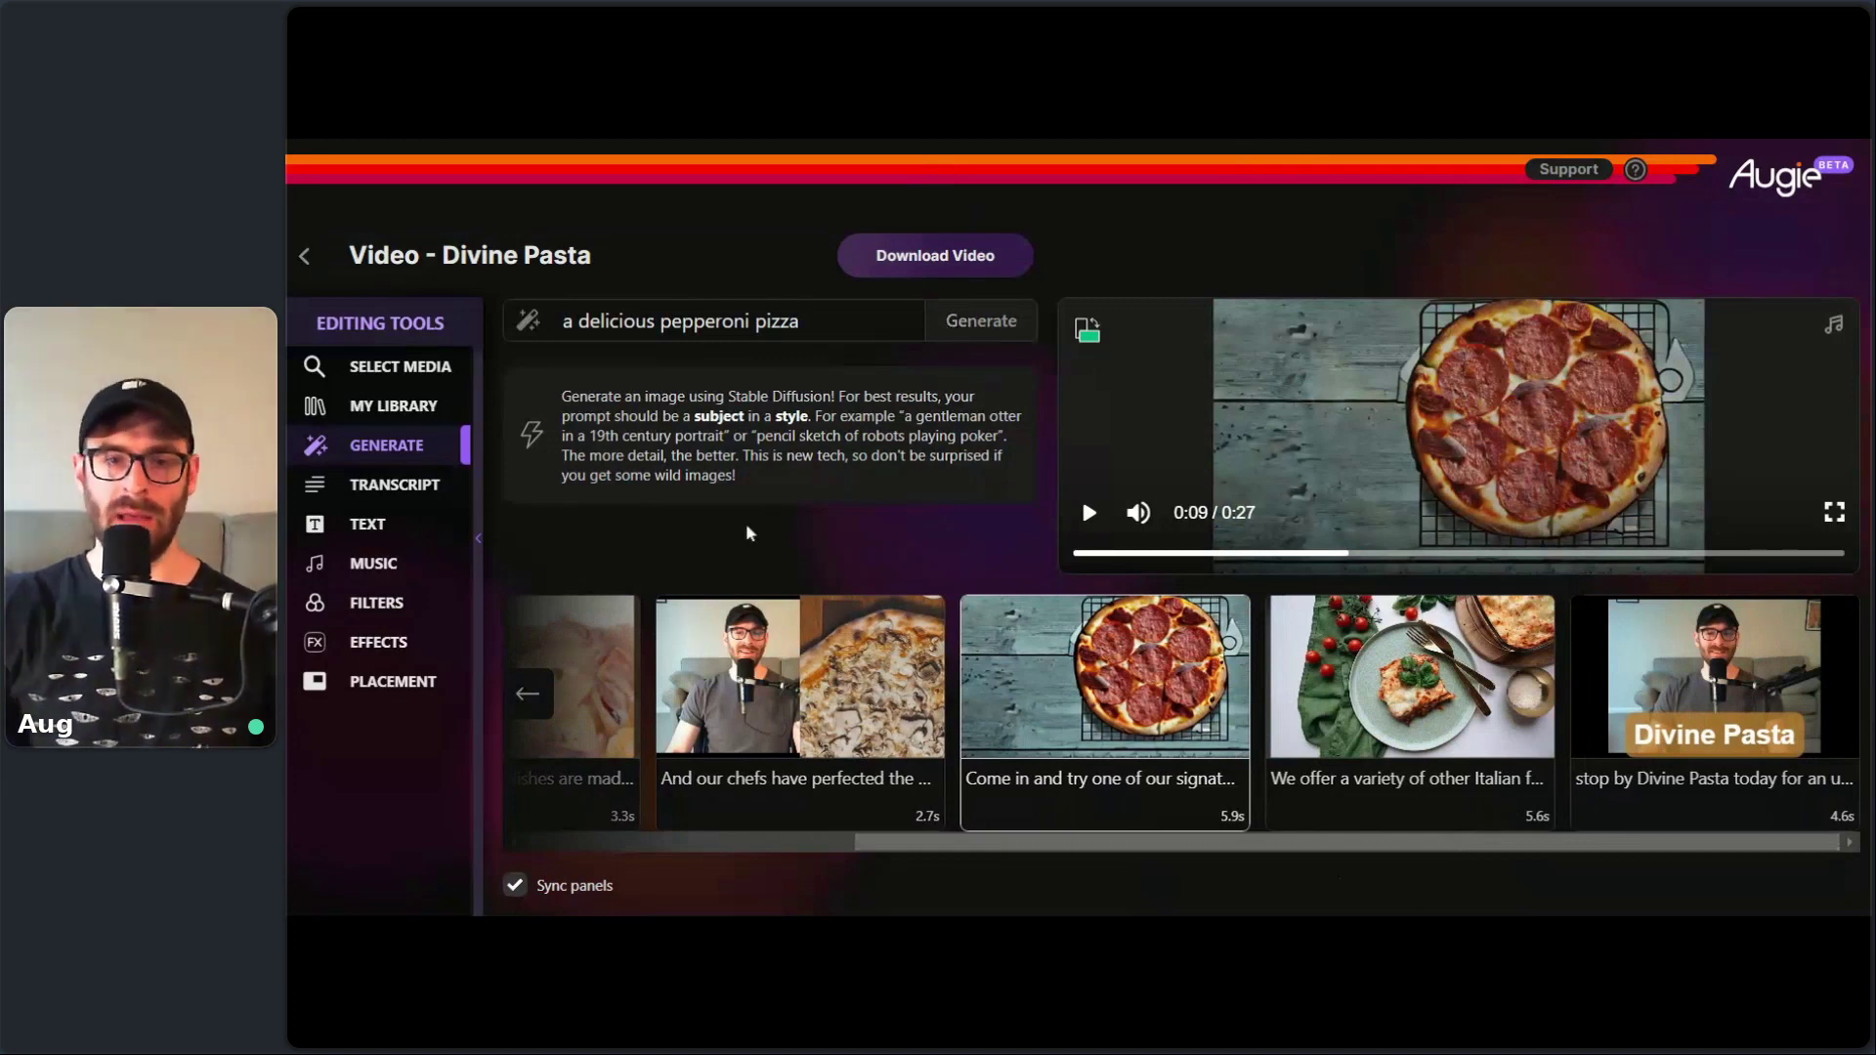
drag(980, 844, 623, 819)
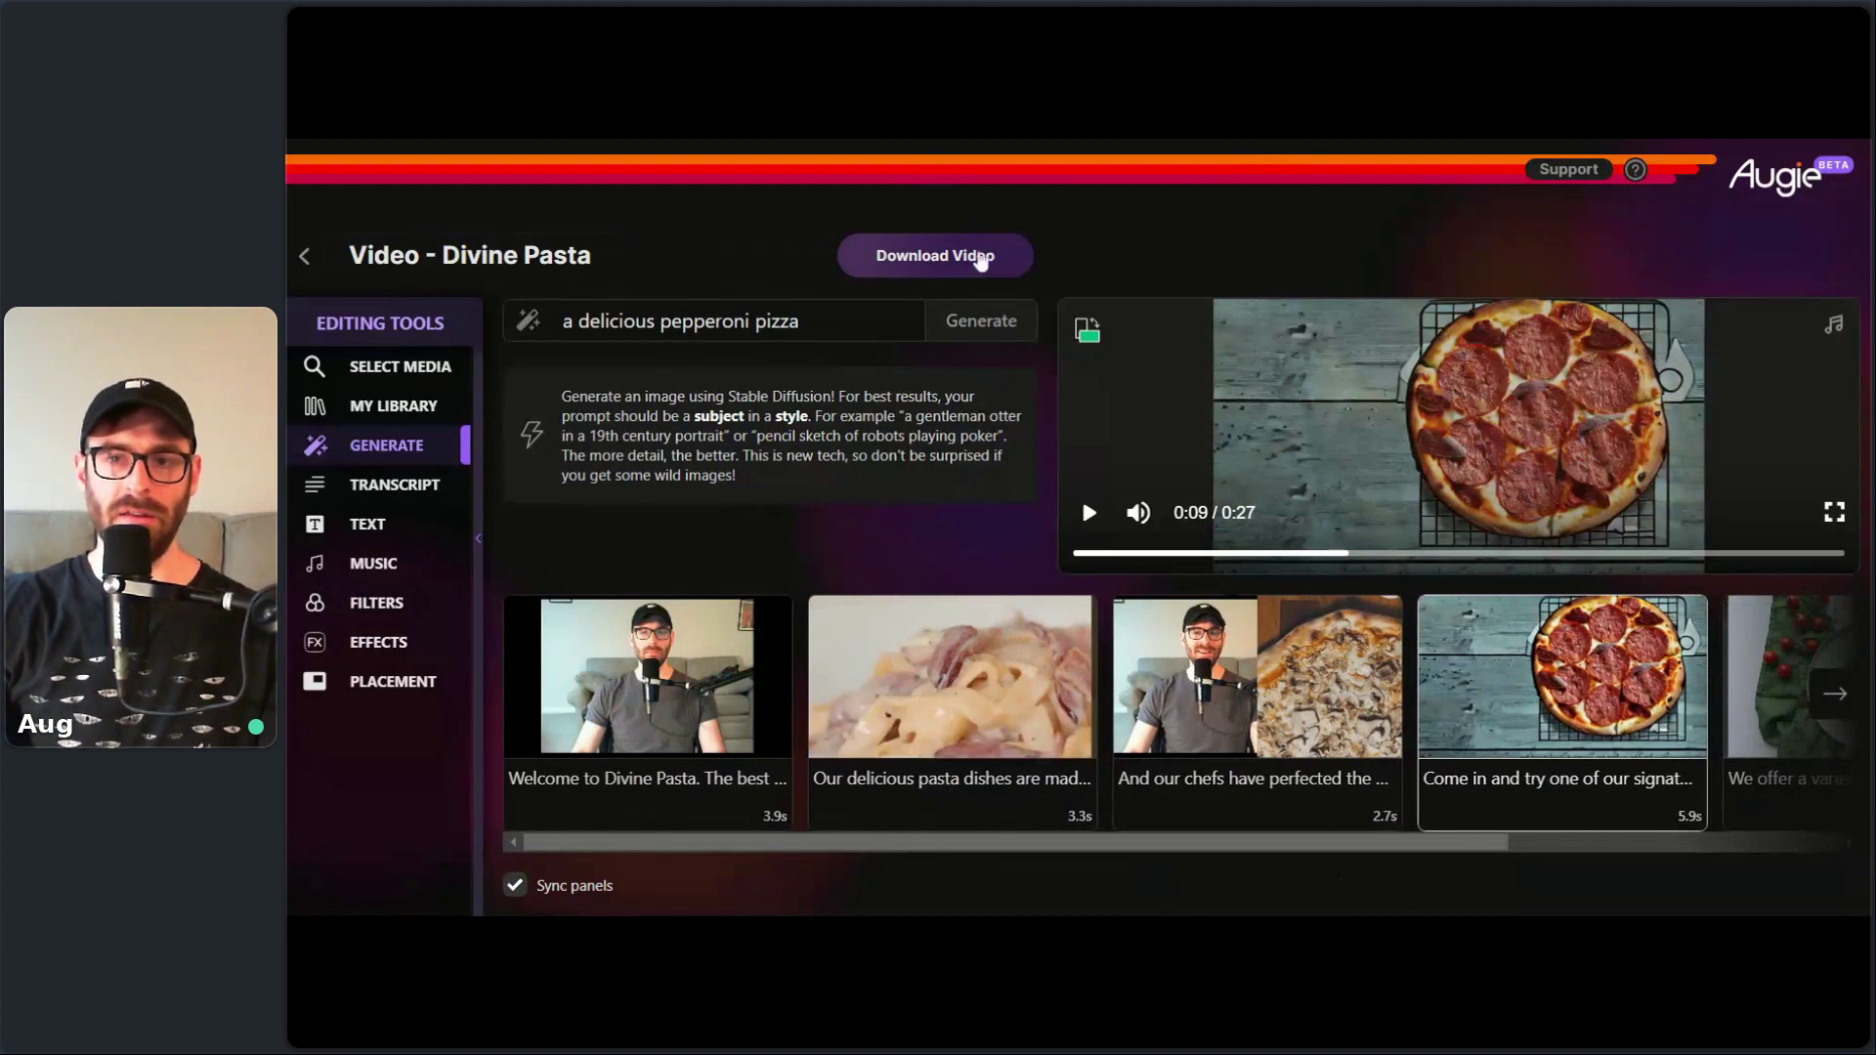
- Return to the dashboard and duplicate the "Video - Divine Pasta" project
click(307, 262)
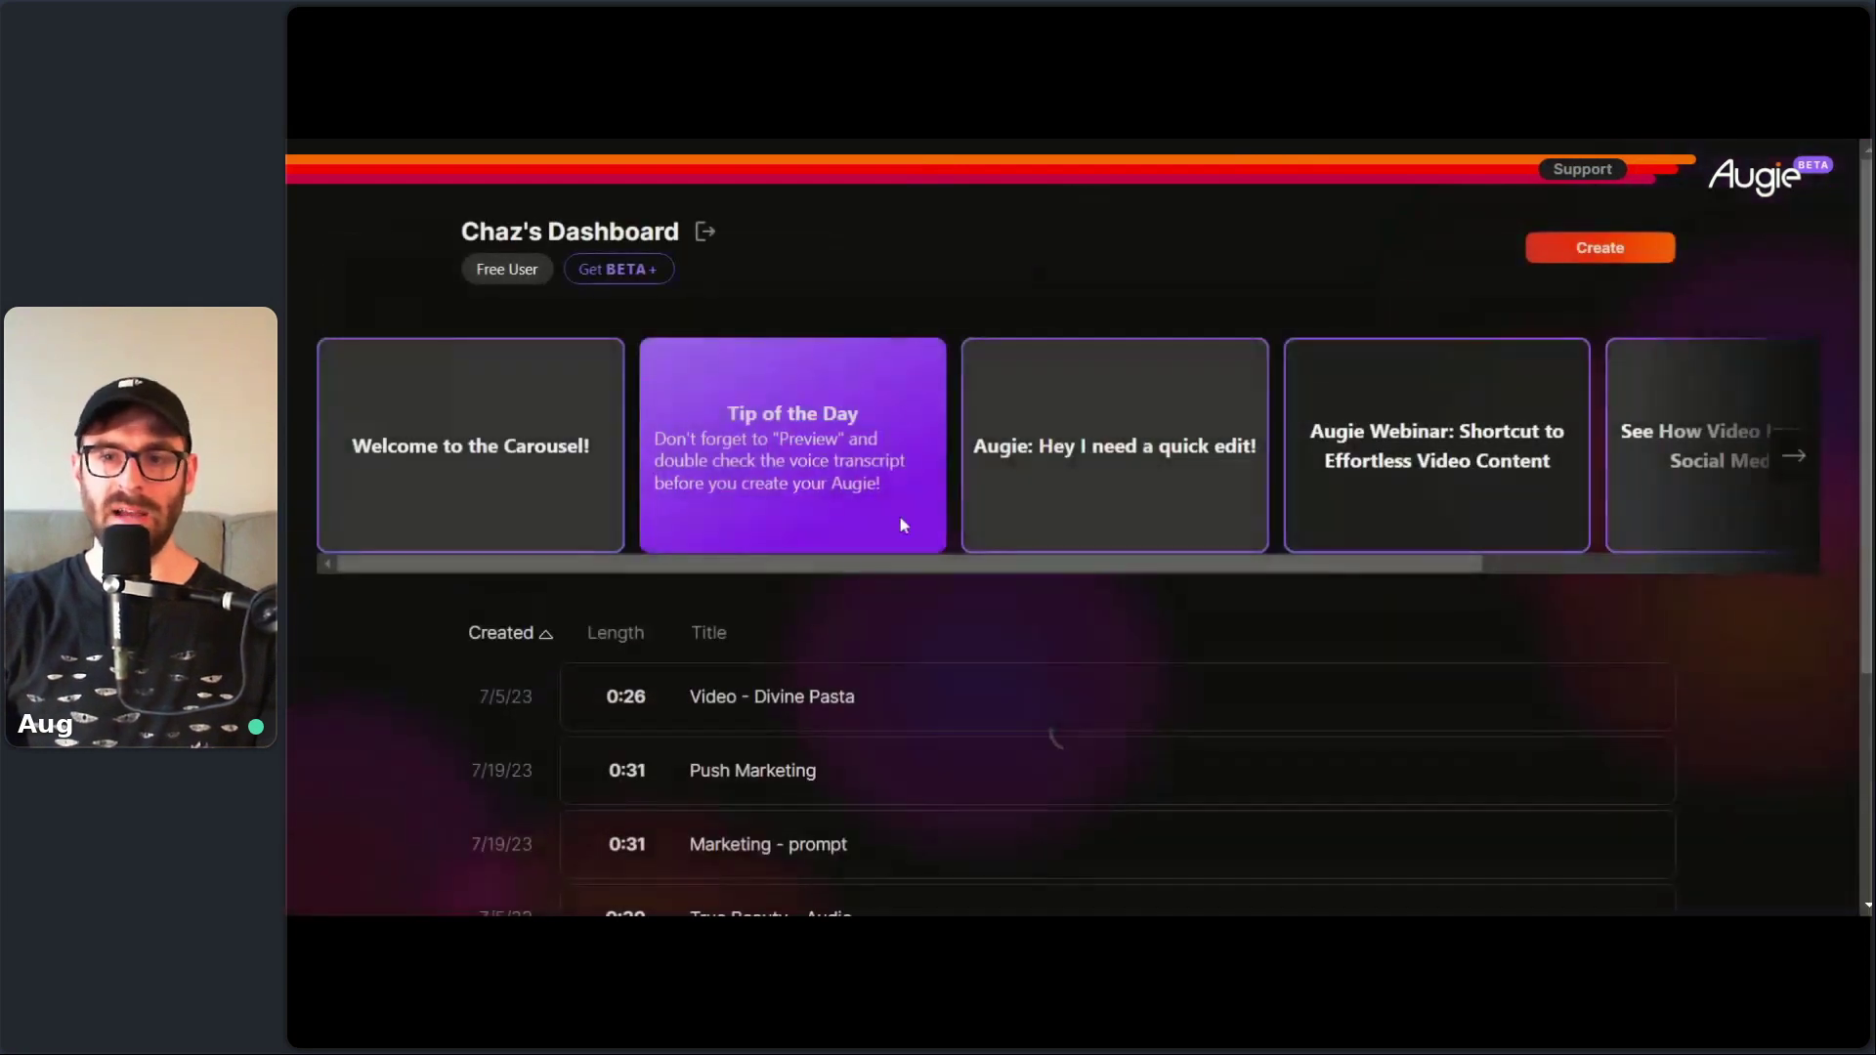
scroll(922, 536, down, 2)
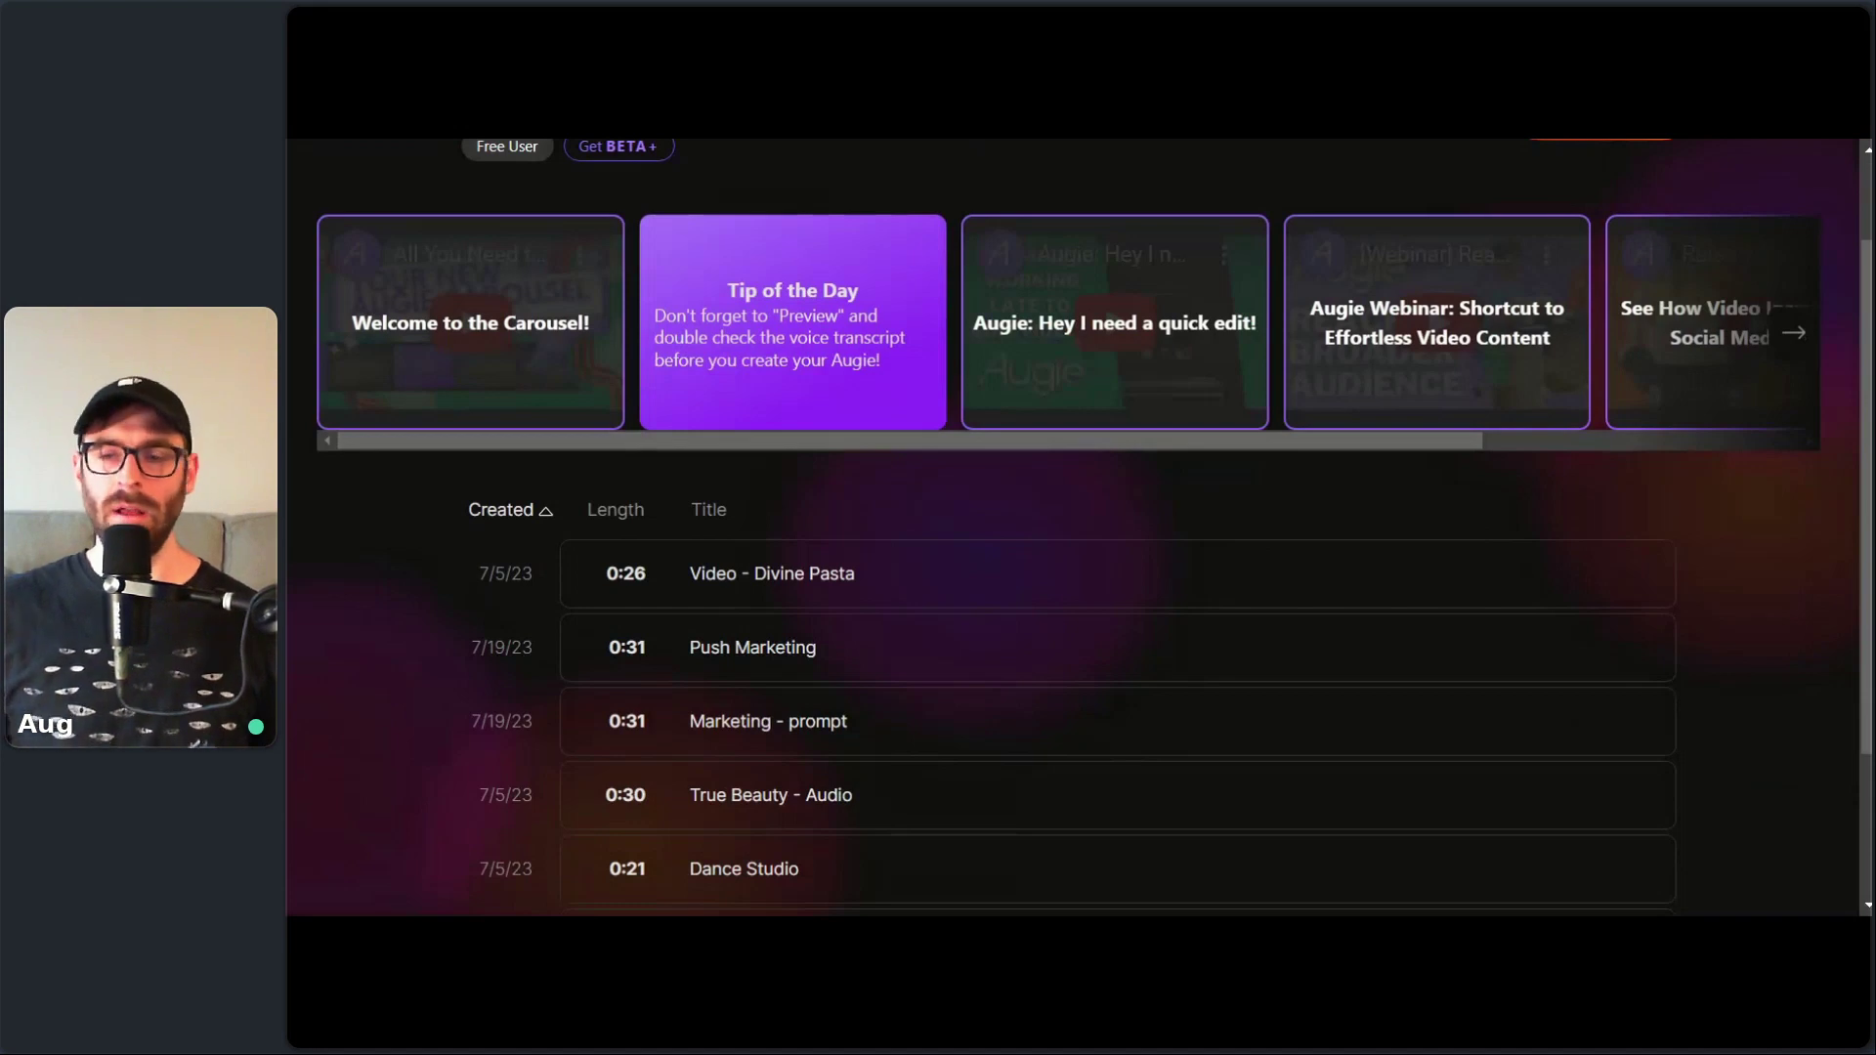
mouse_move(1067, 335)
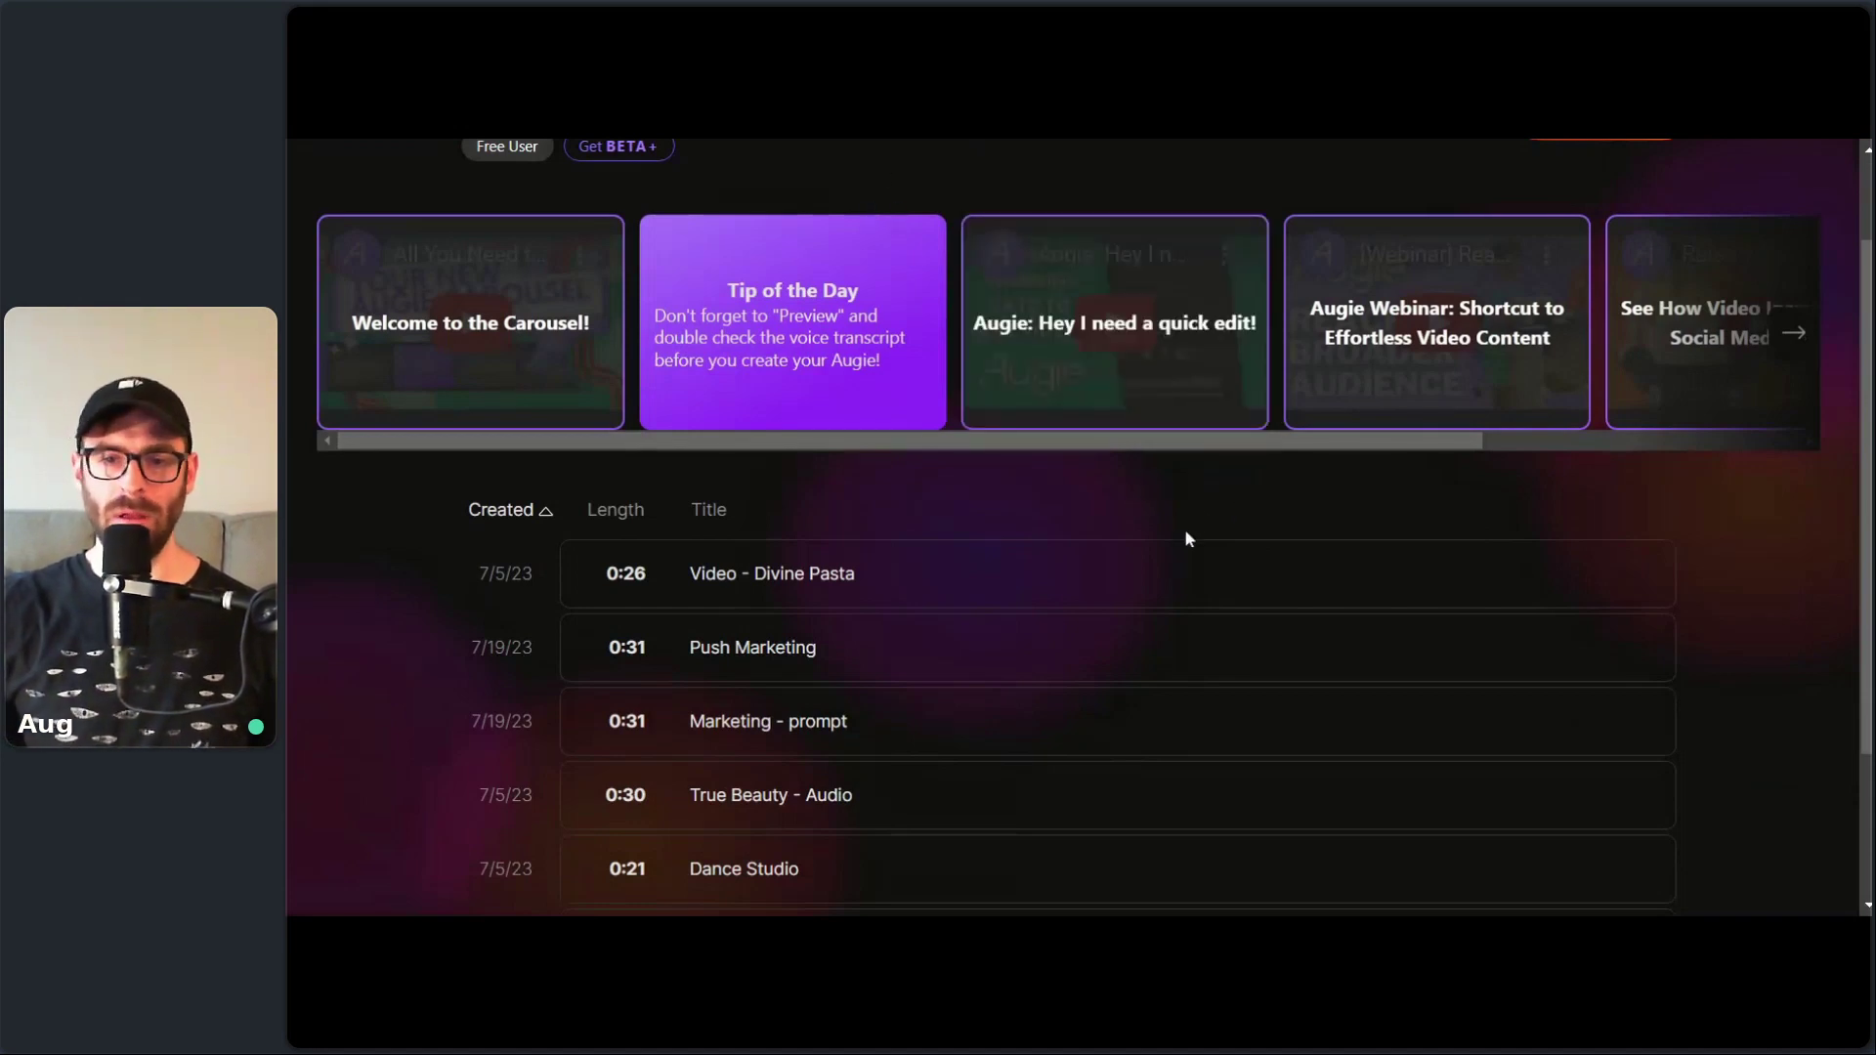
scroll(1690, 508, up, 1)
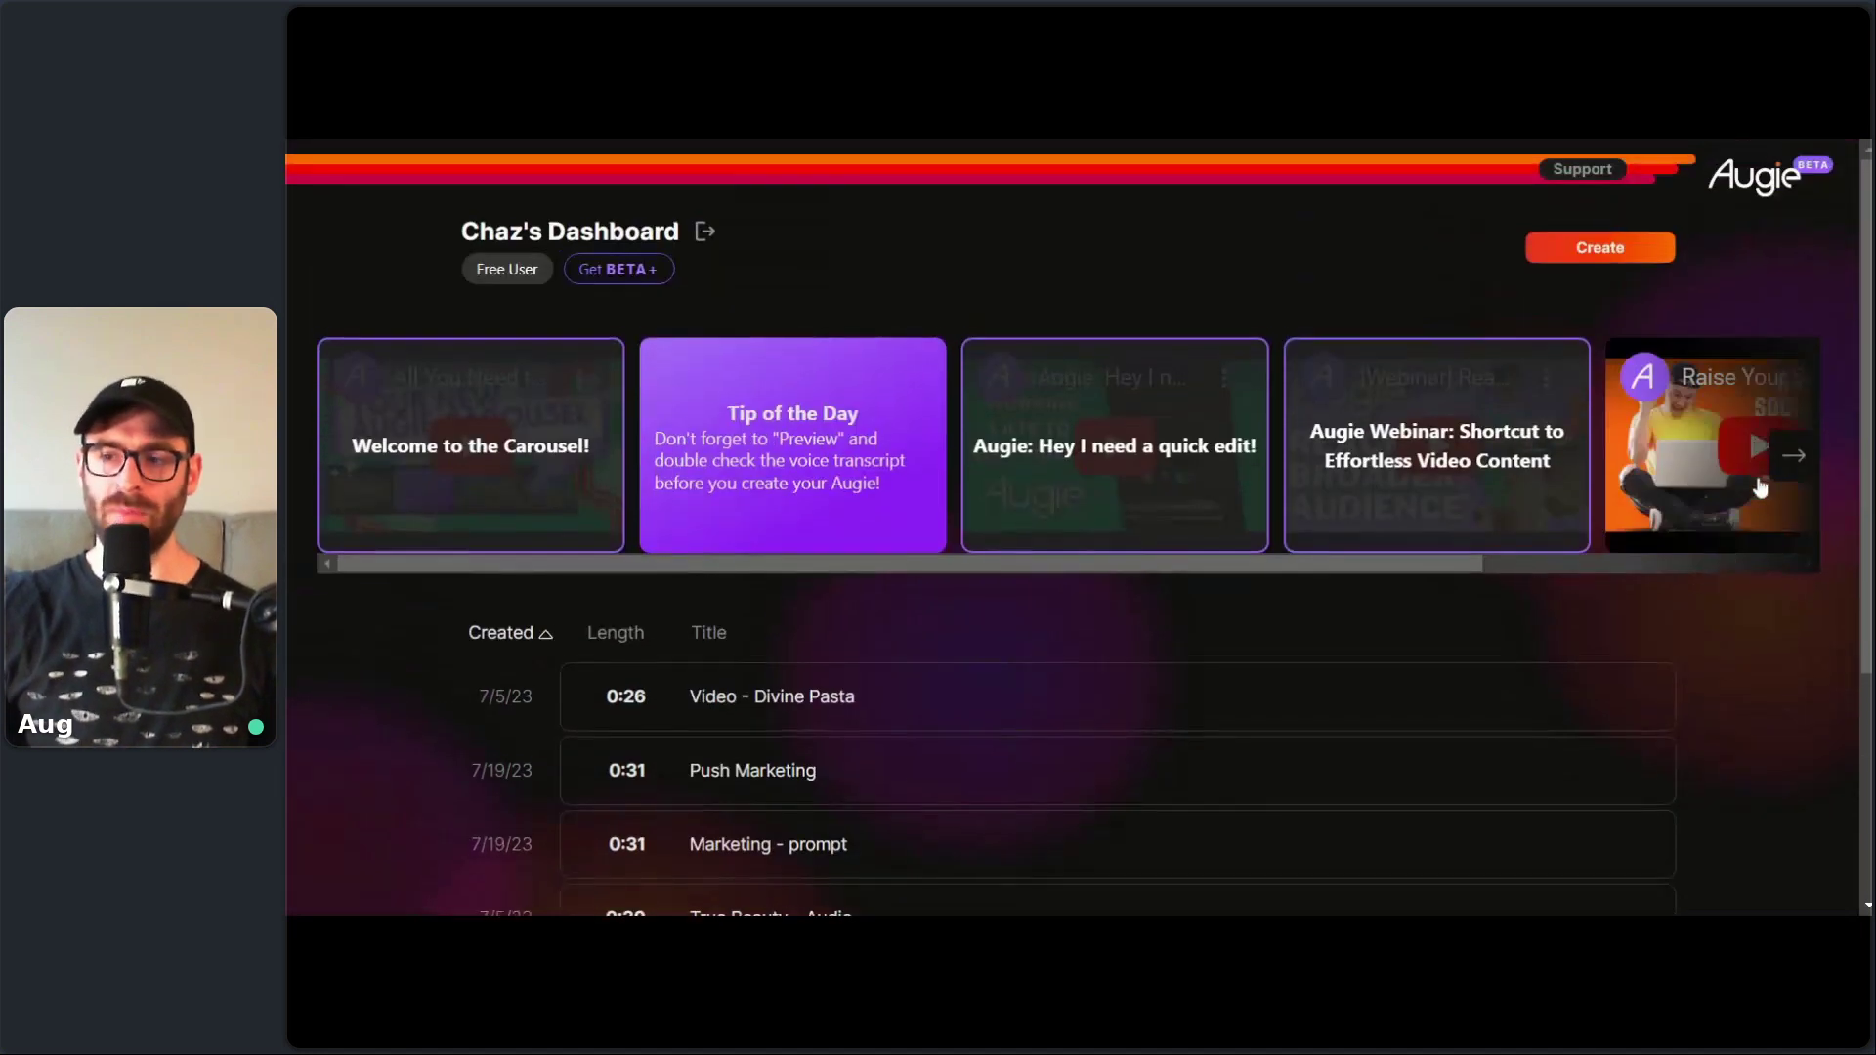
scroll(1710, 552, down, 1)
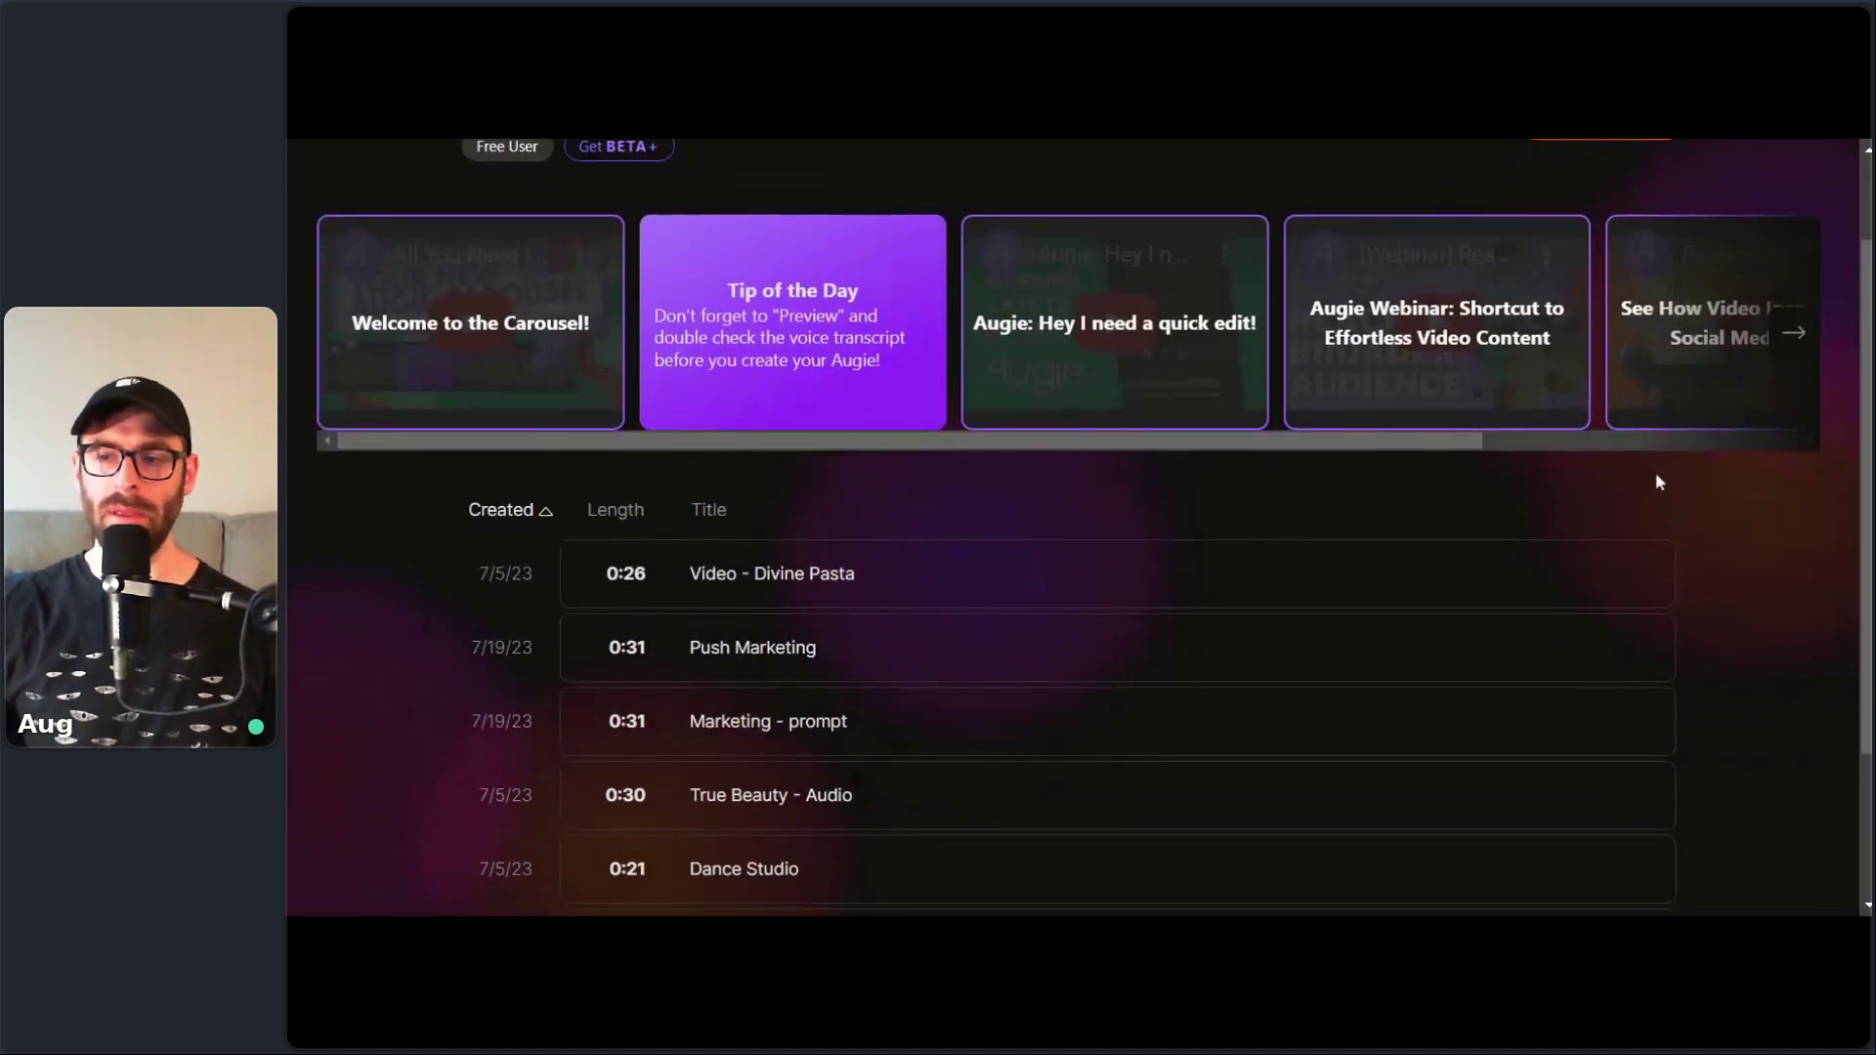
mouse_move(1612, 572)
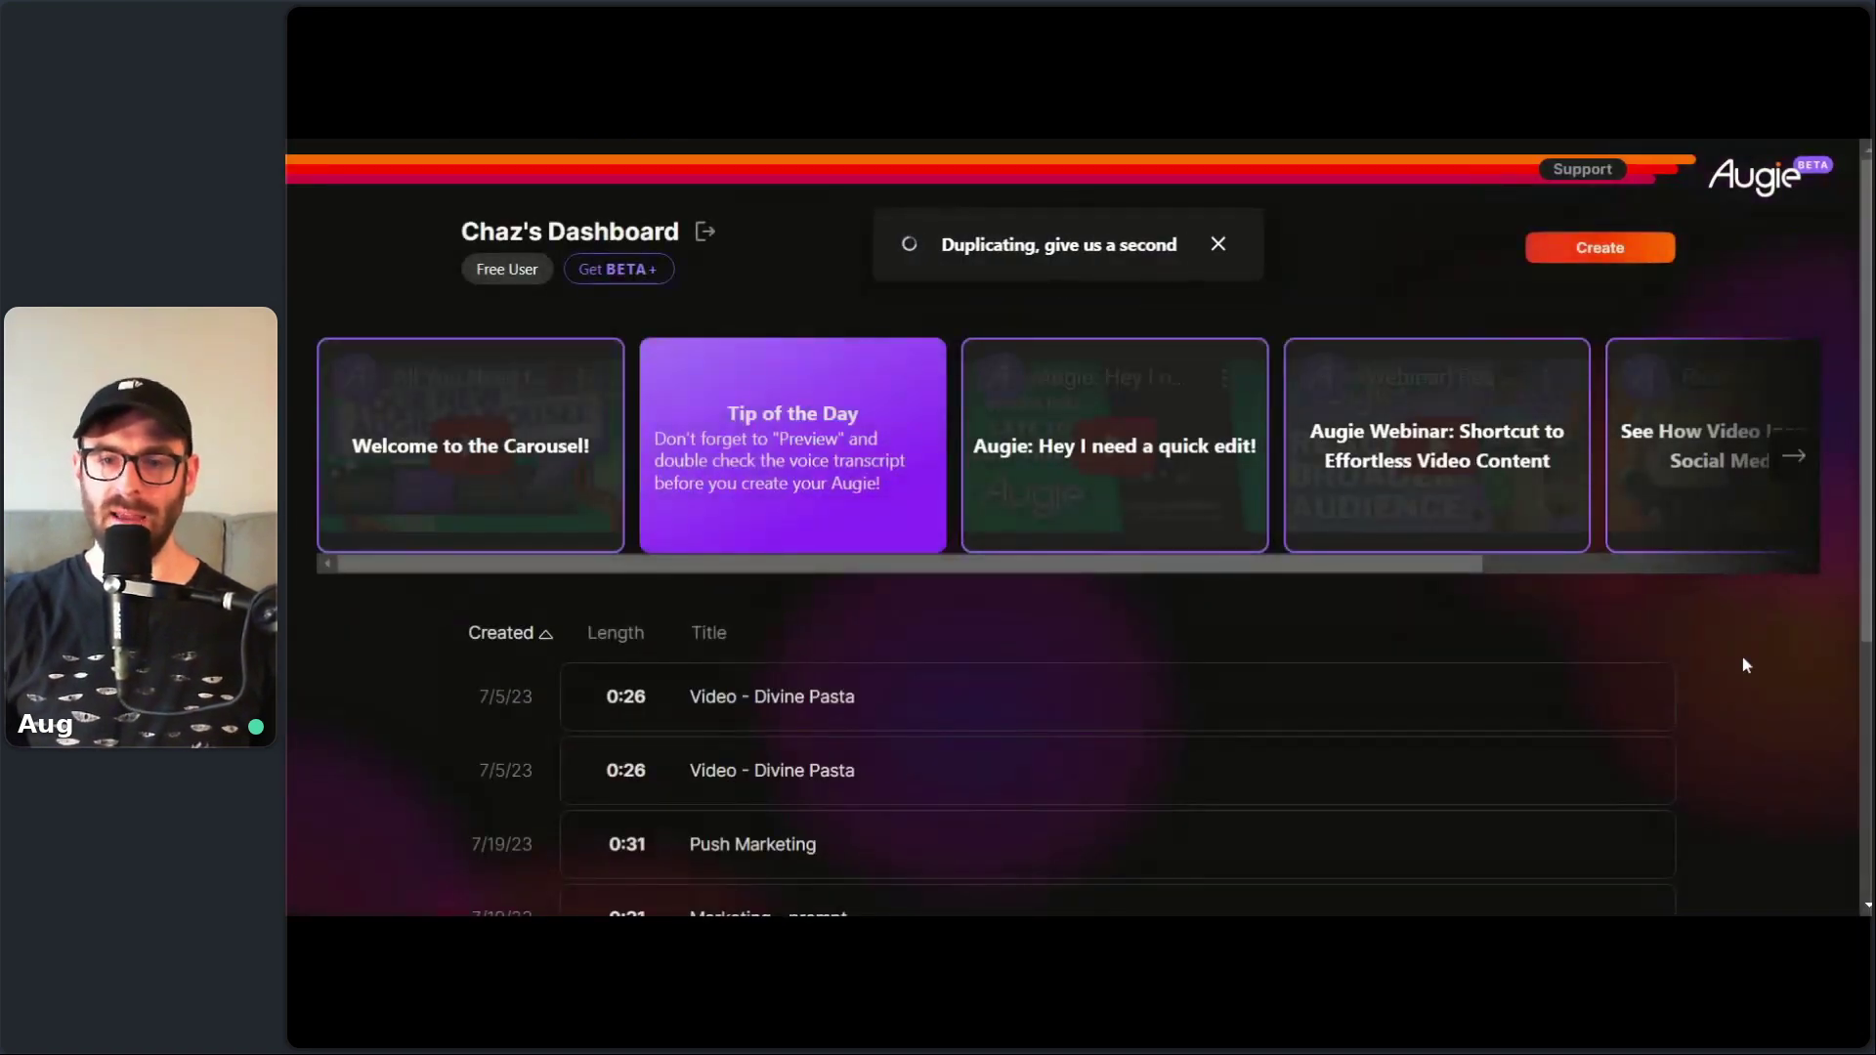
- Open the first listed "Video - Divine Pasta" project for editing, and go back to the dashboard
scroll(959, 574, down, 1)
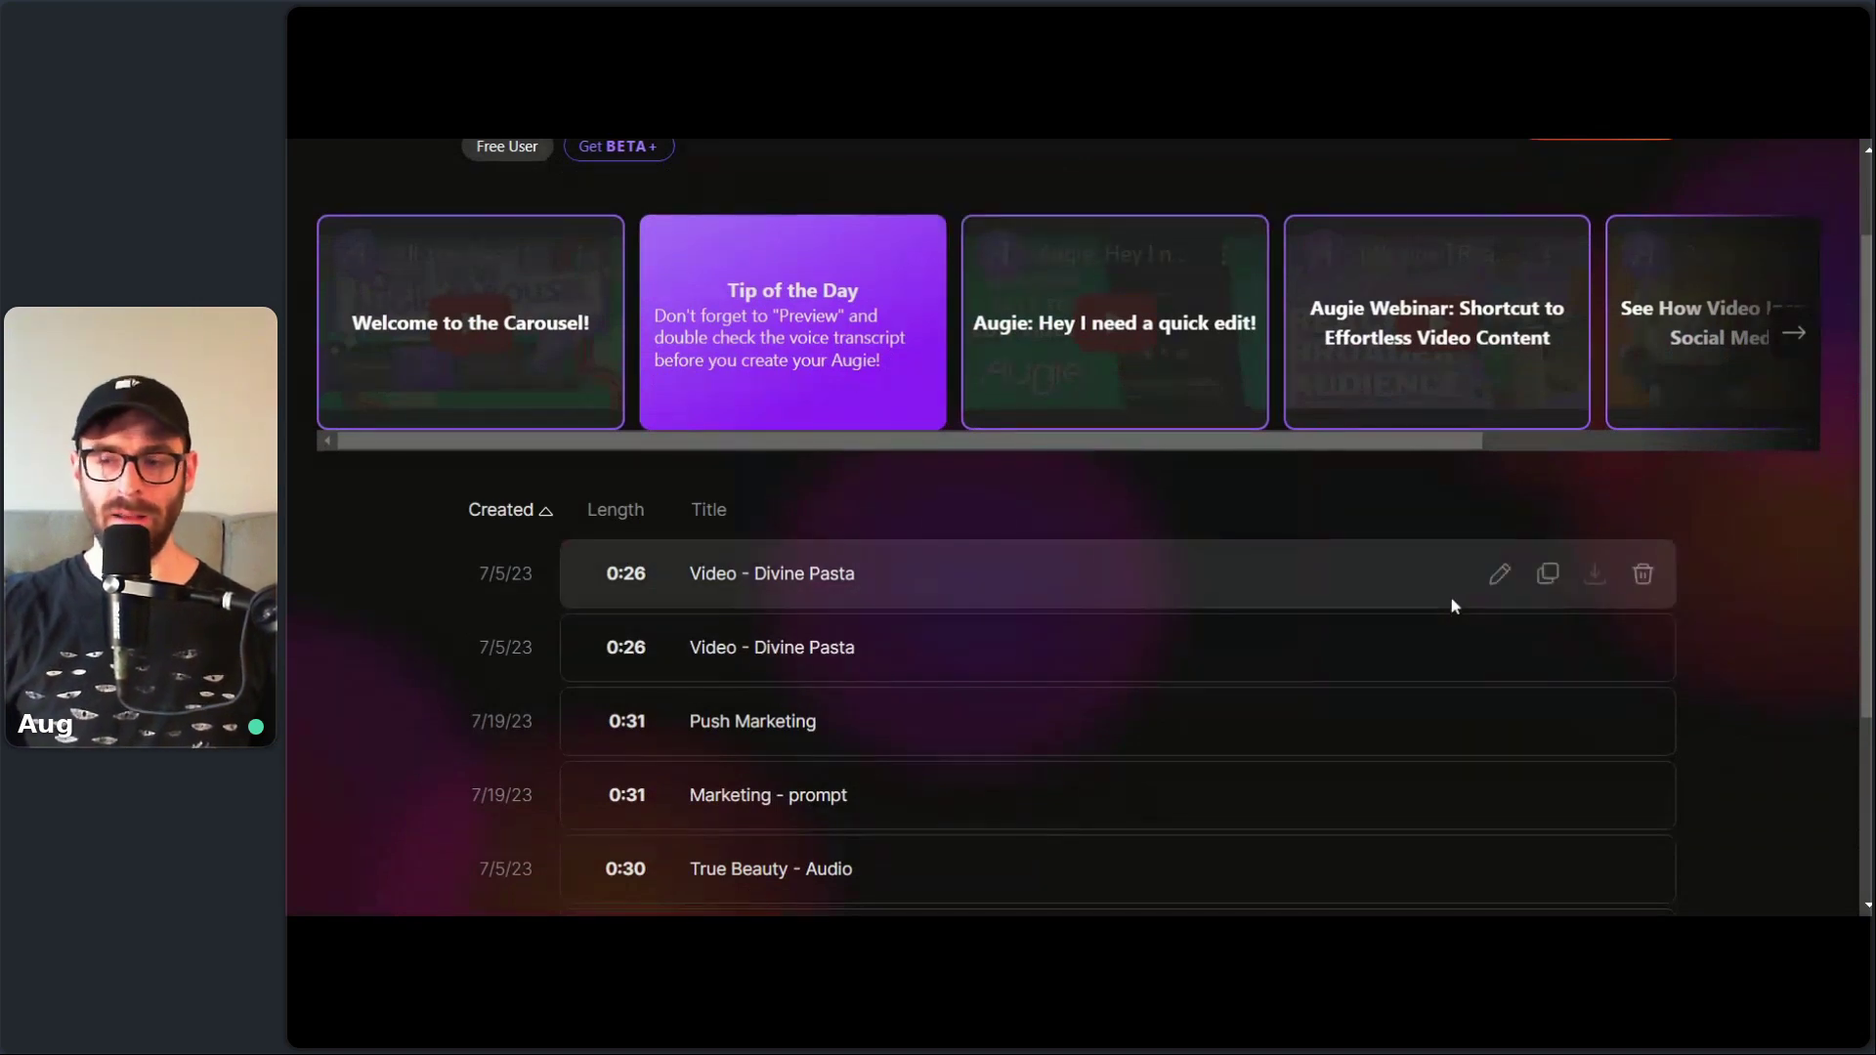
click(1495, 575)
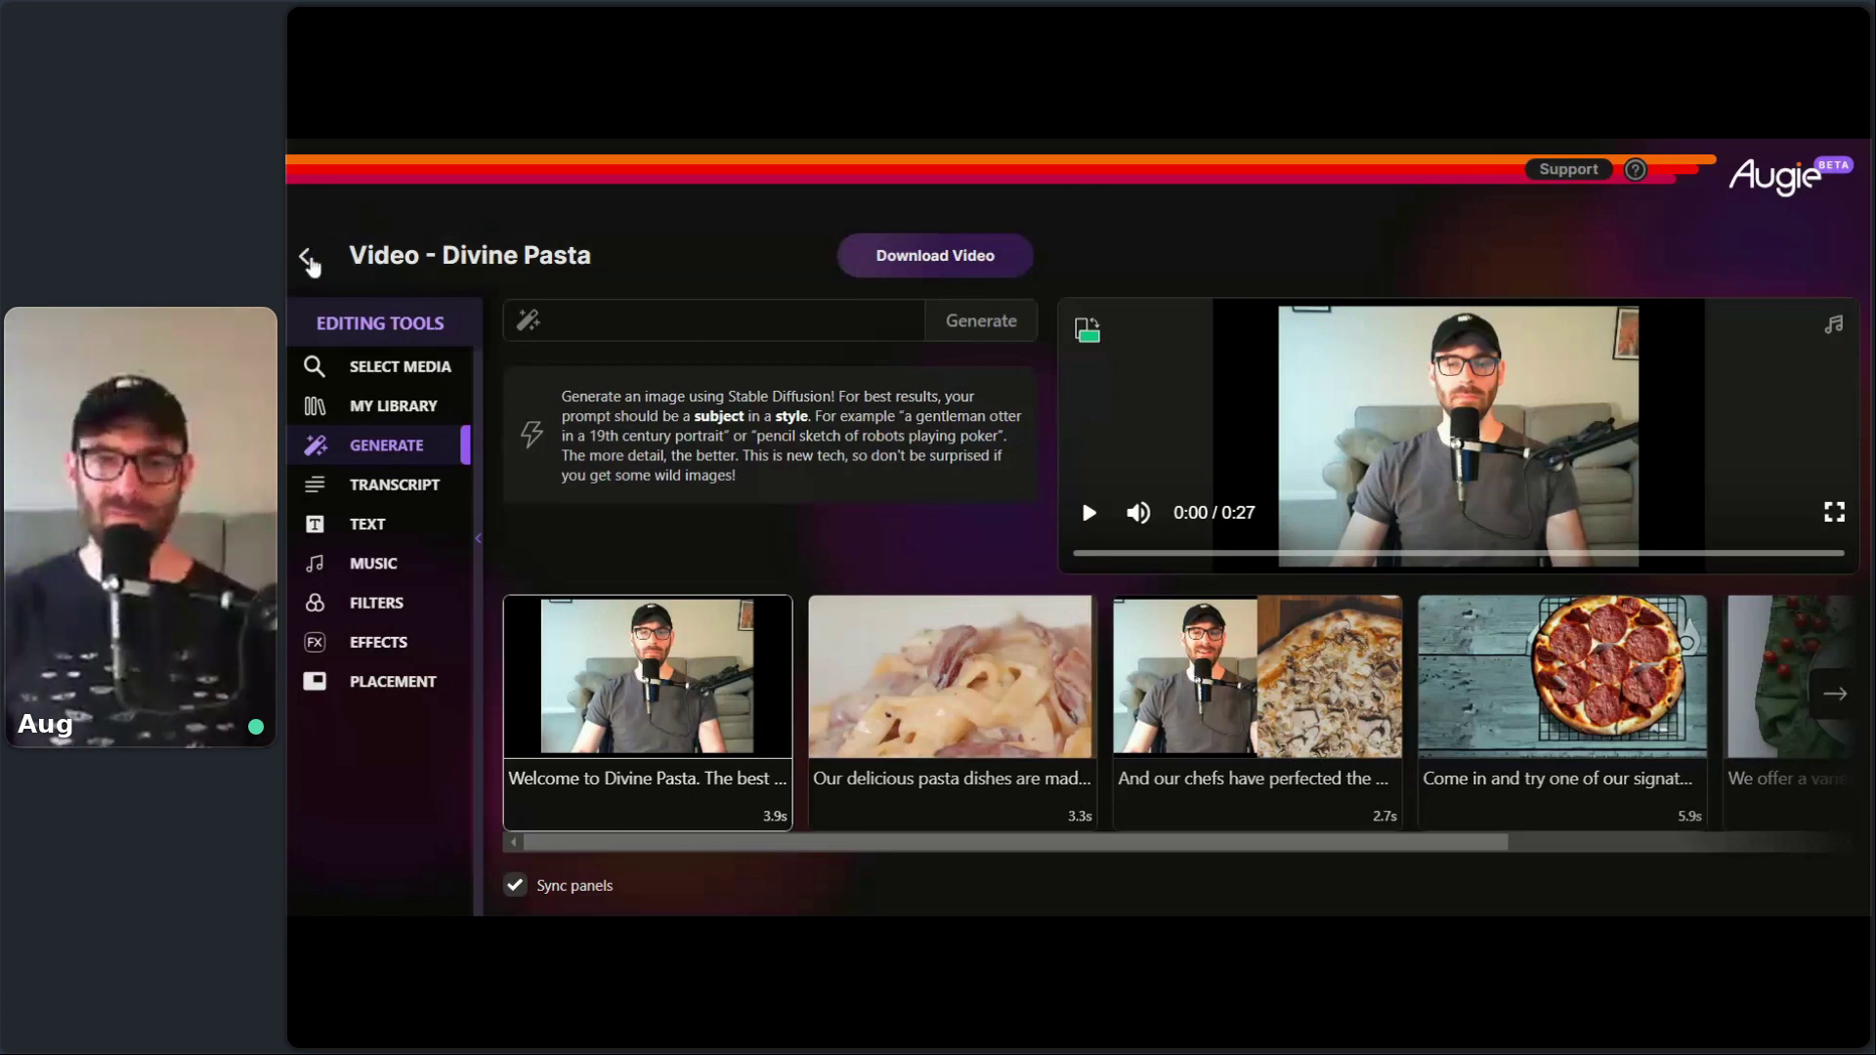
click(307, 258)
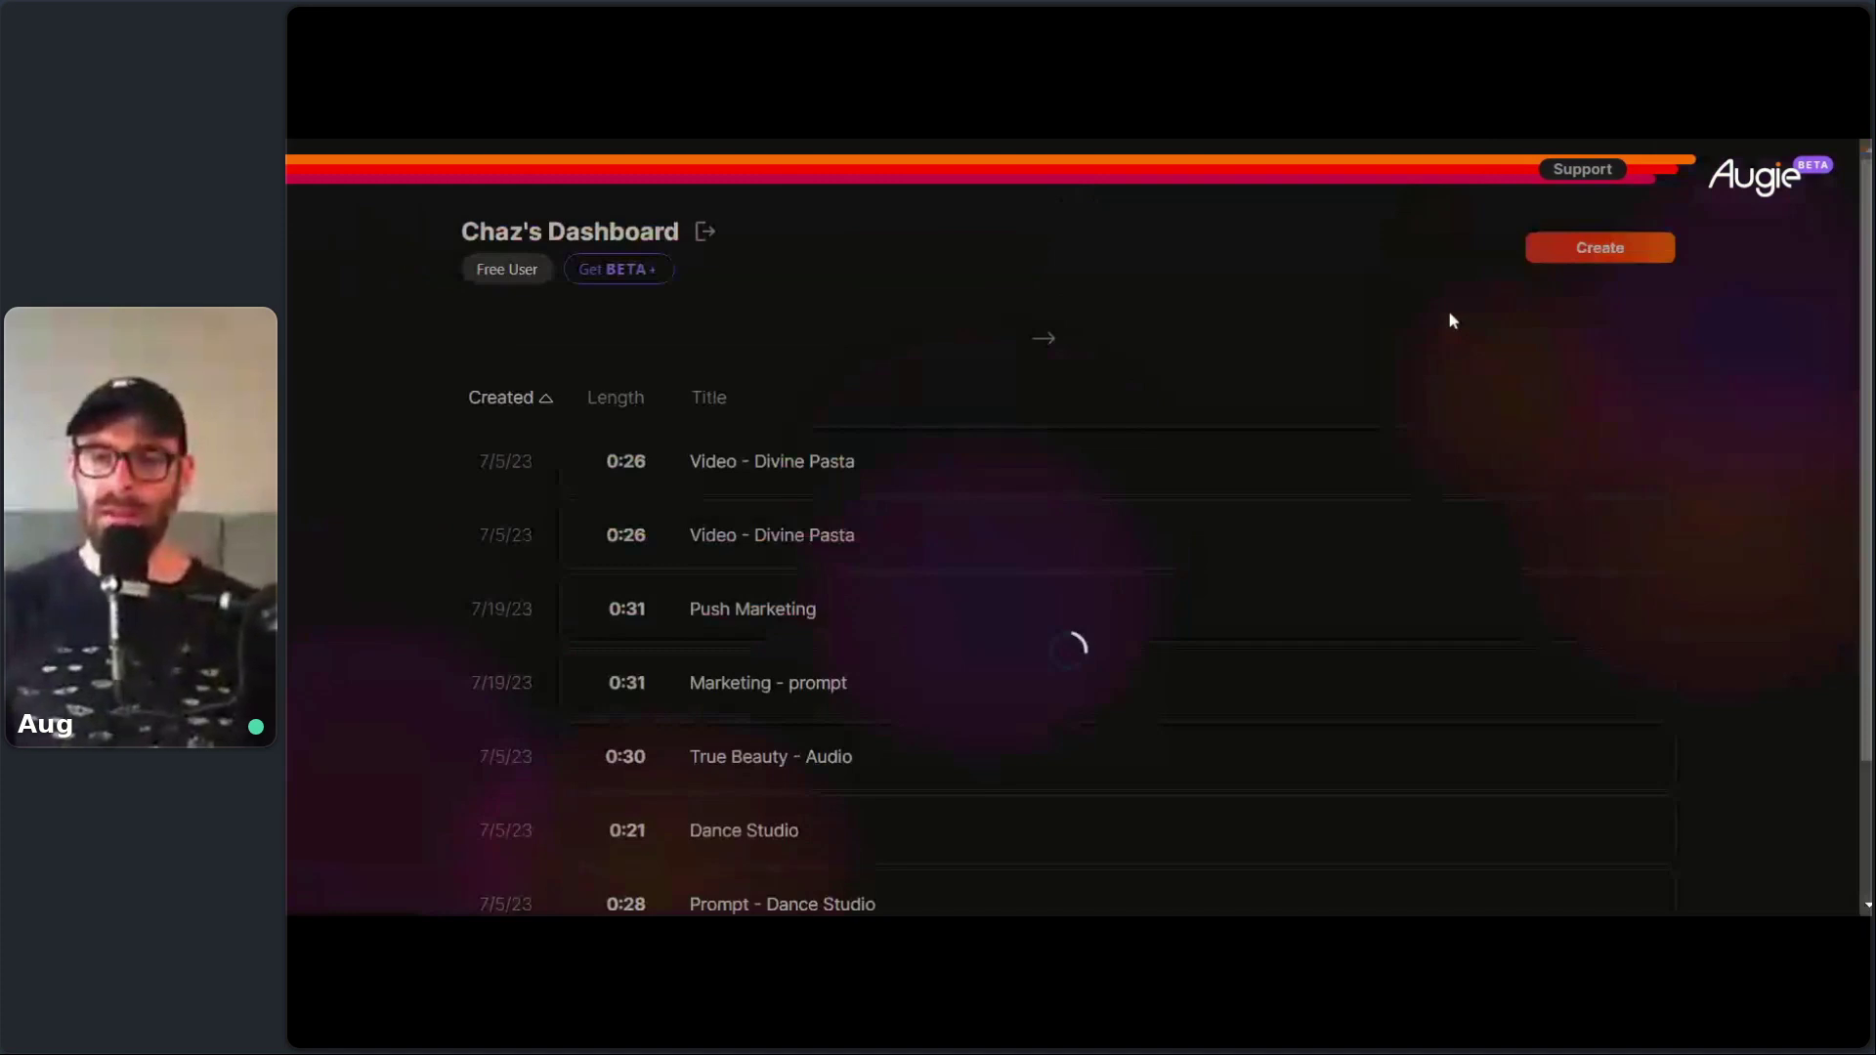
- Start a new project from an AI prompt and look over the AI Storytelling Assistant's script, narrative and voice options
click(1638, 247)
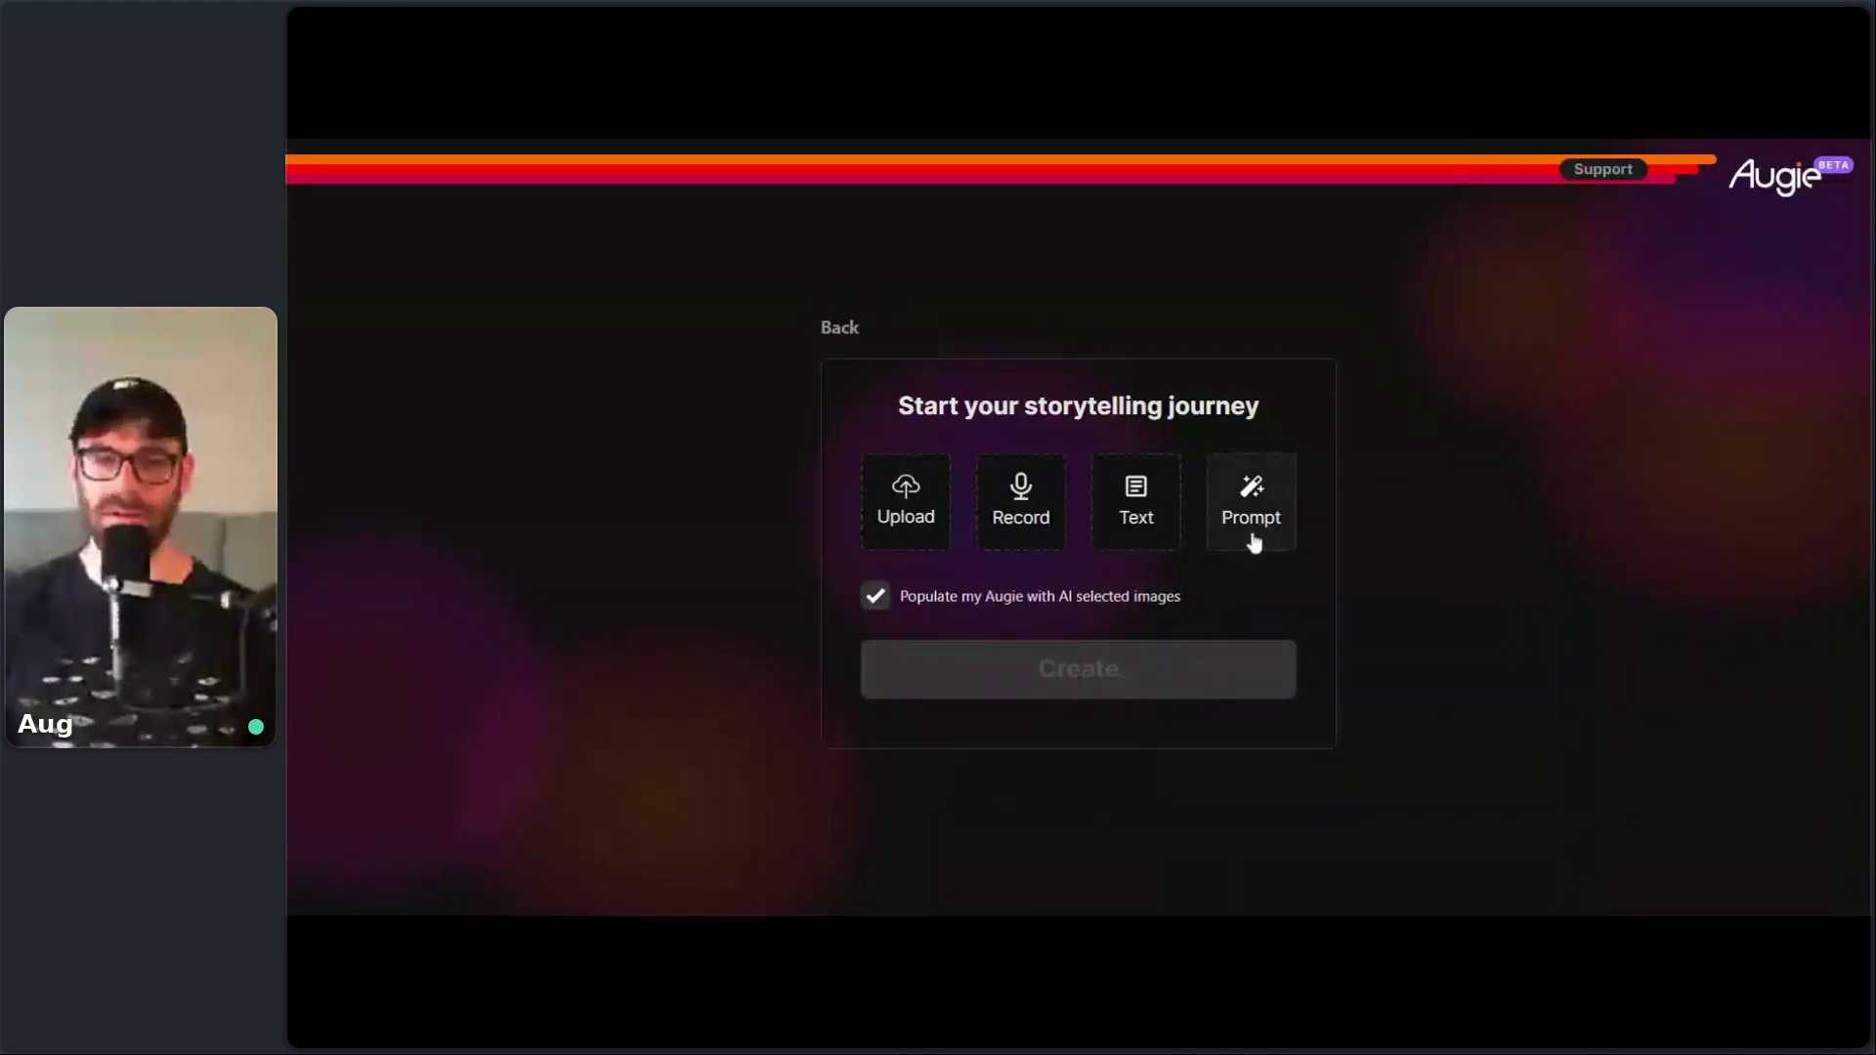
click(1275, 481)
scroll(1336, 519, down, 2)
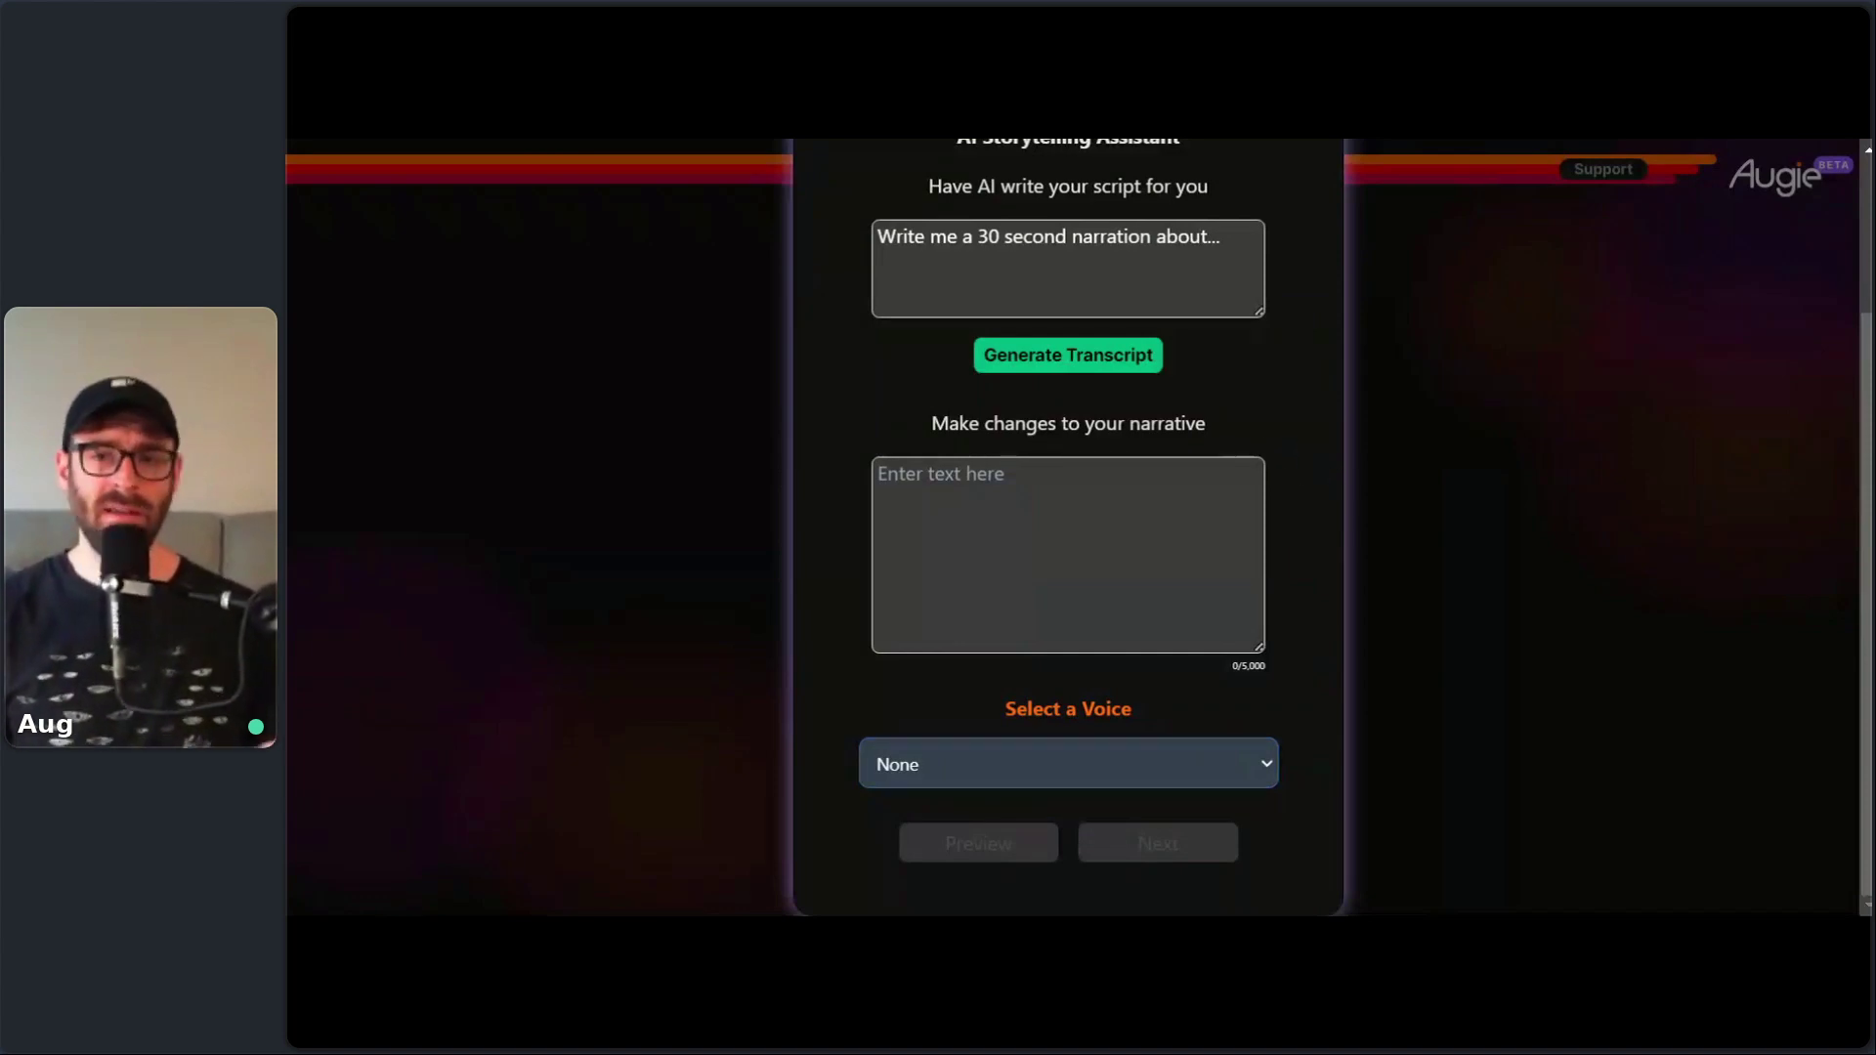
scroll(1192, 507, up, 2)
scroll(1210, 537, down, 2)
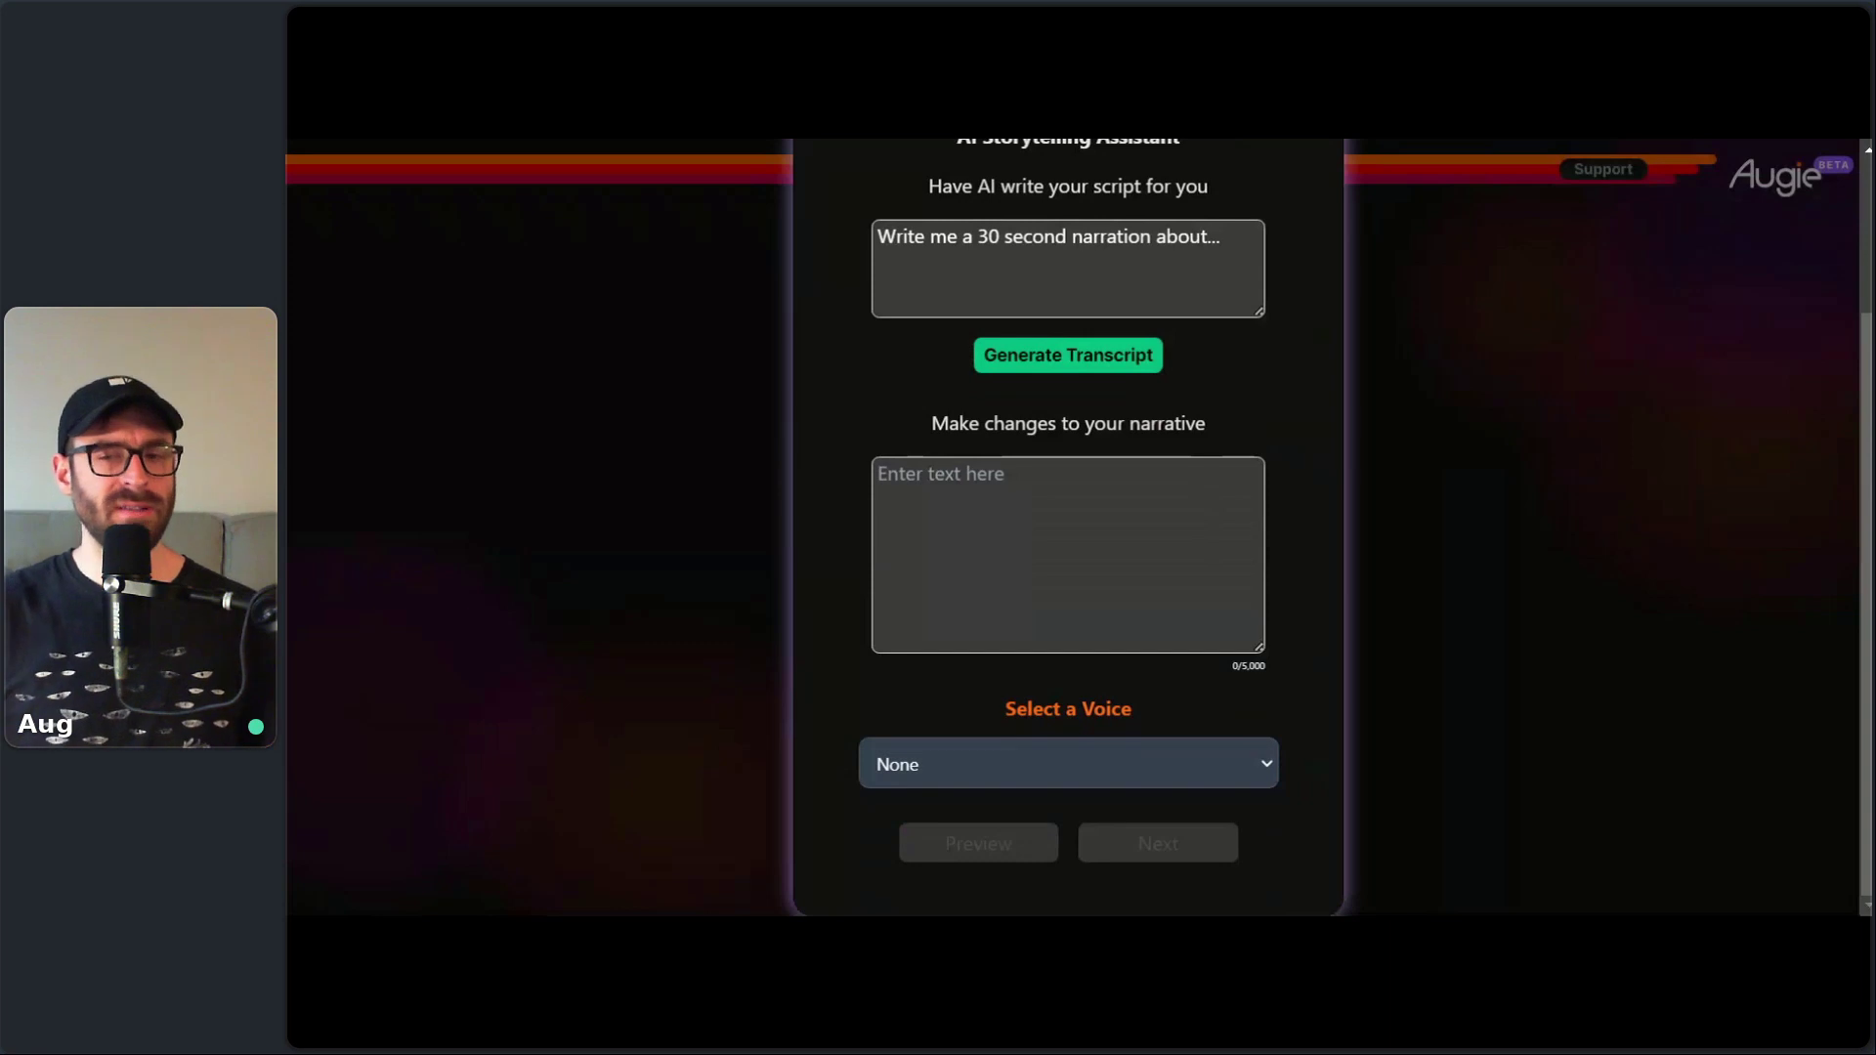
click(879, 474)
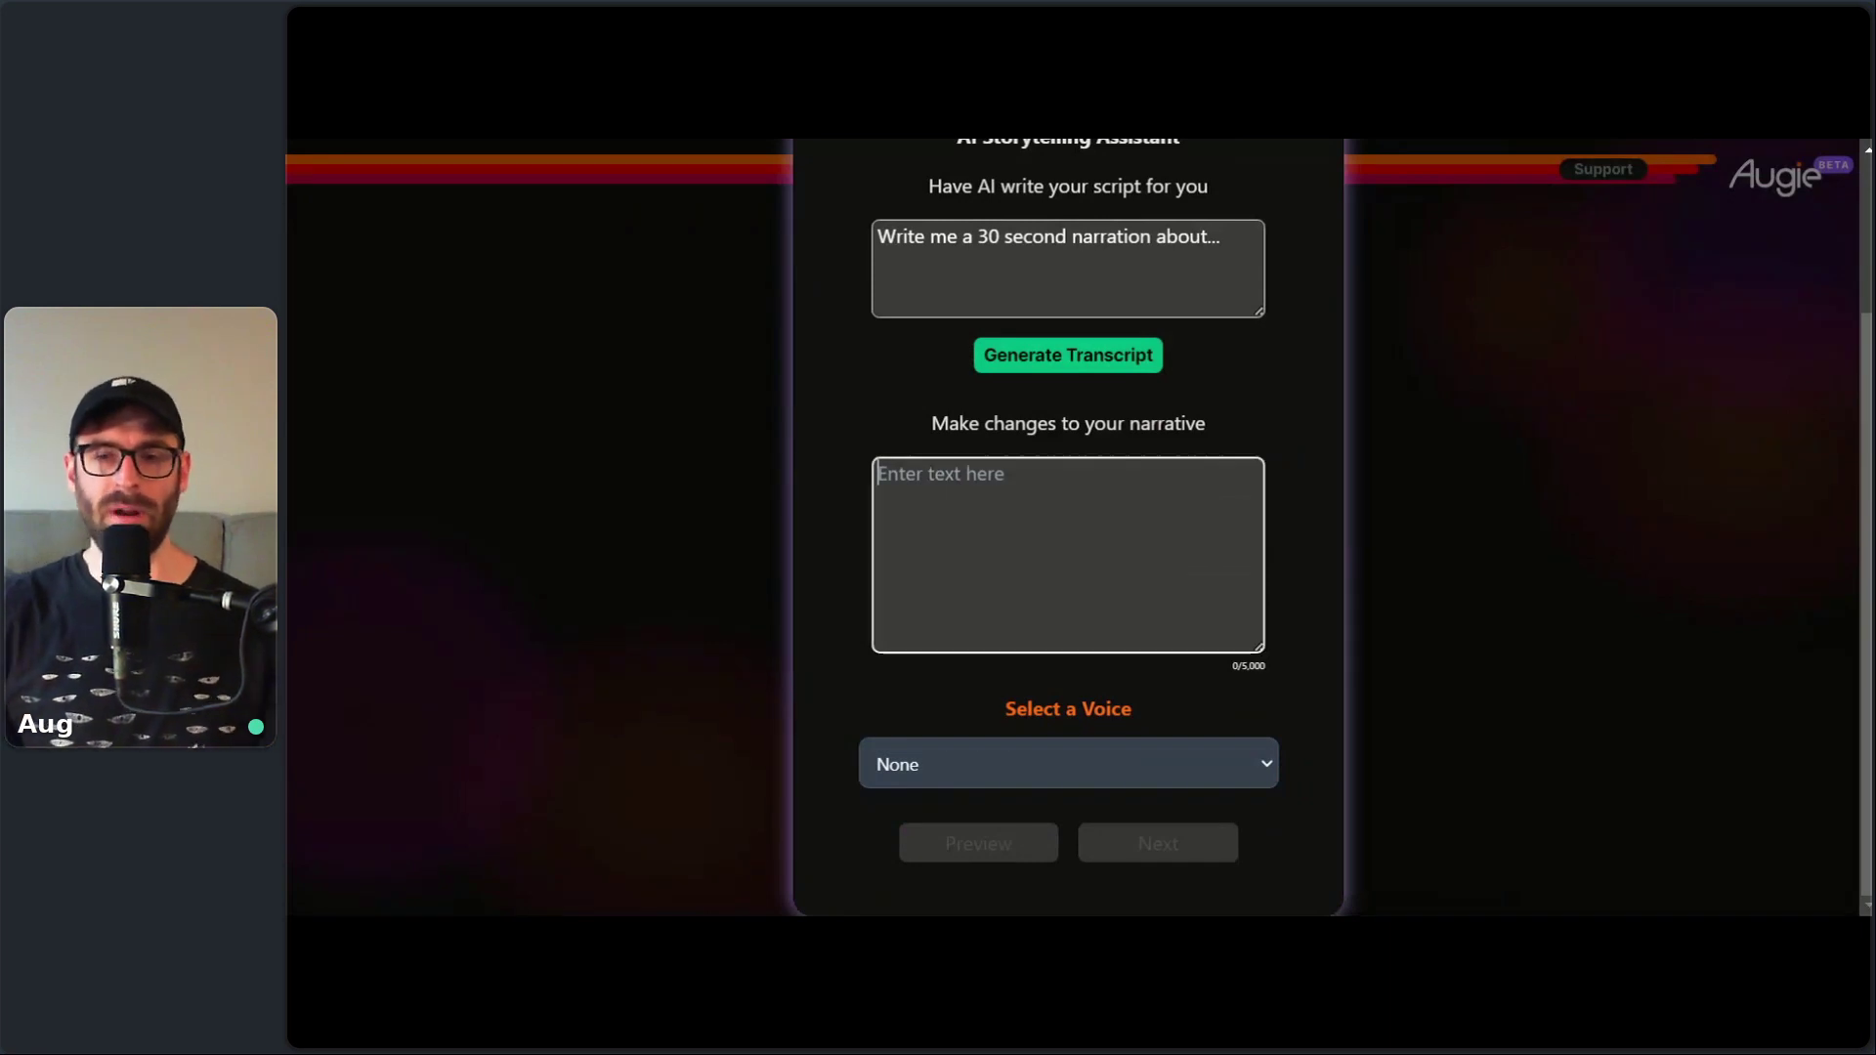
scroll(1808, 343, up, 3)
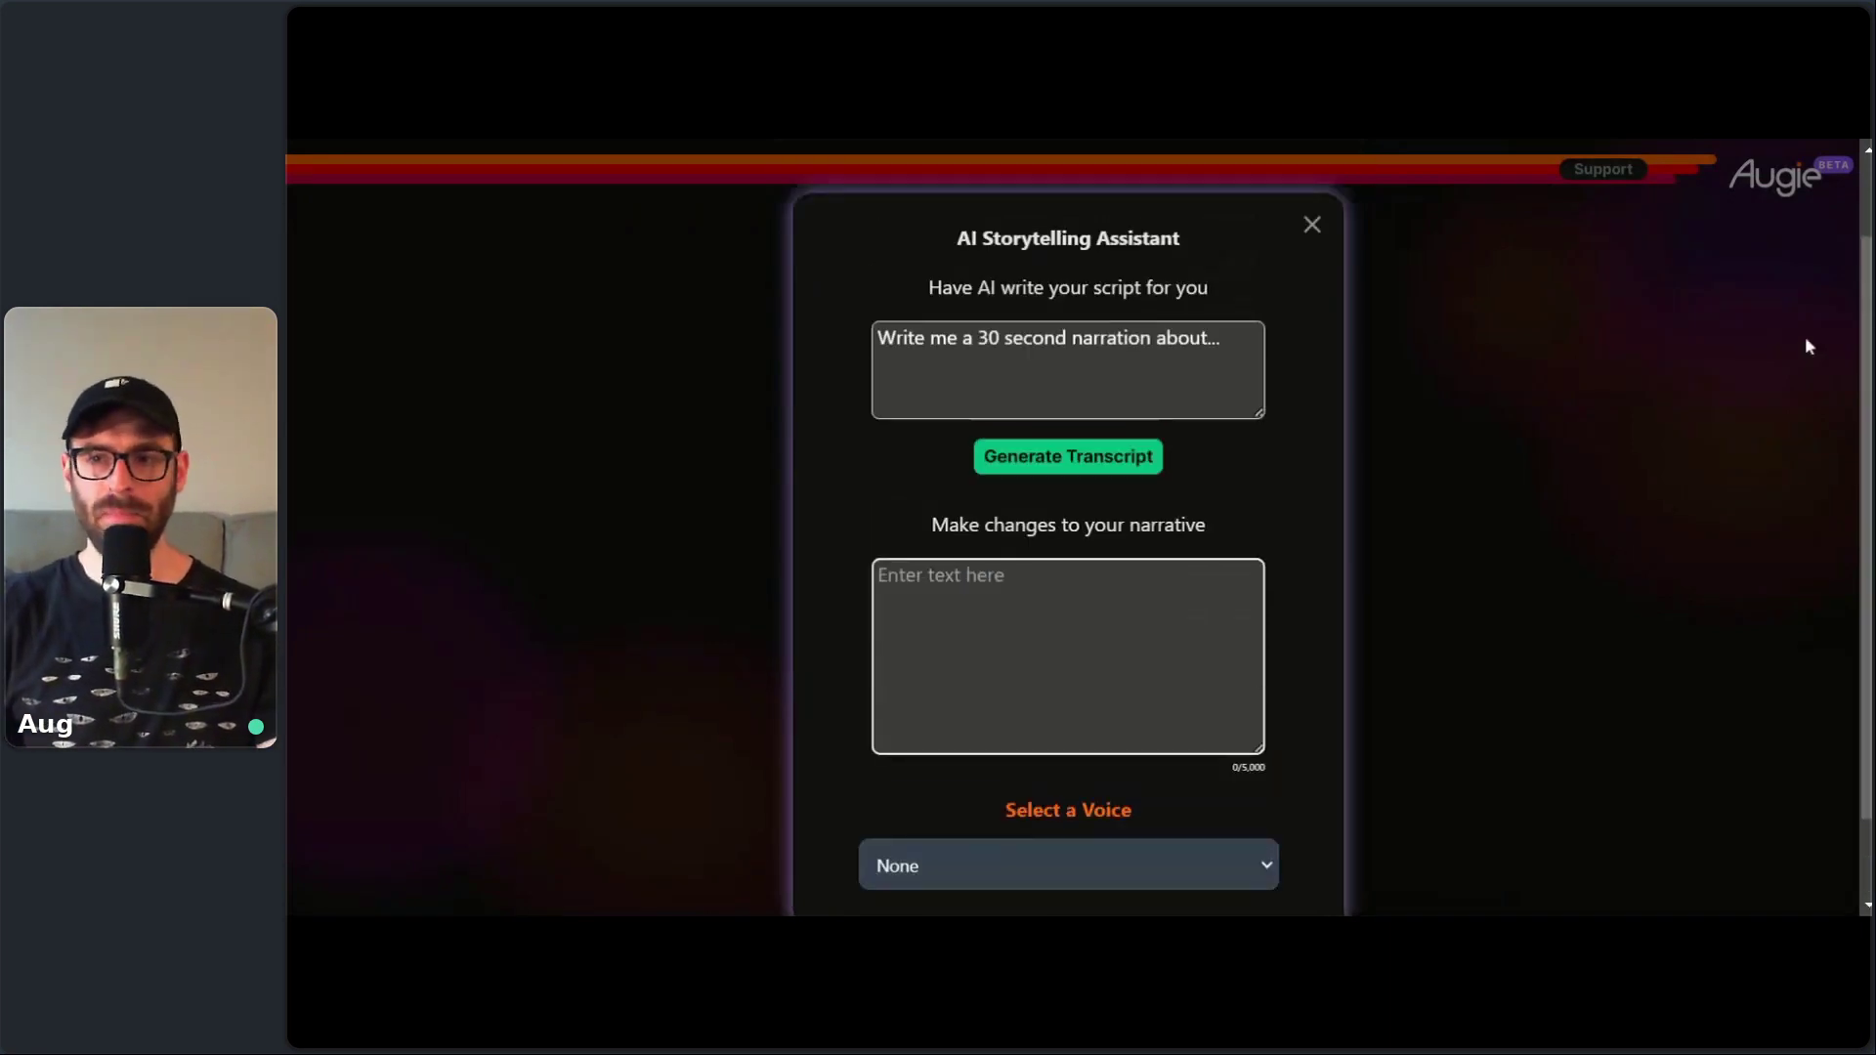
- Complete the script prompt as "Write me a 30 second narration about... a marketing company" and generate the transcript
click(1219, 440)
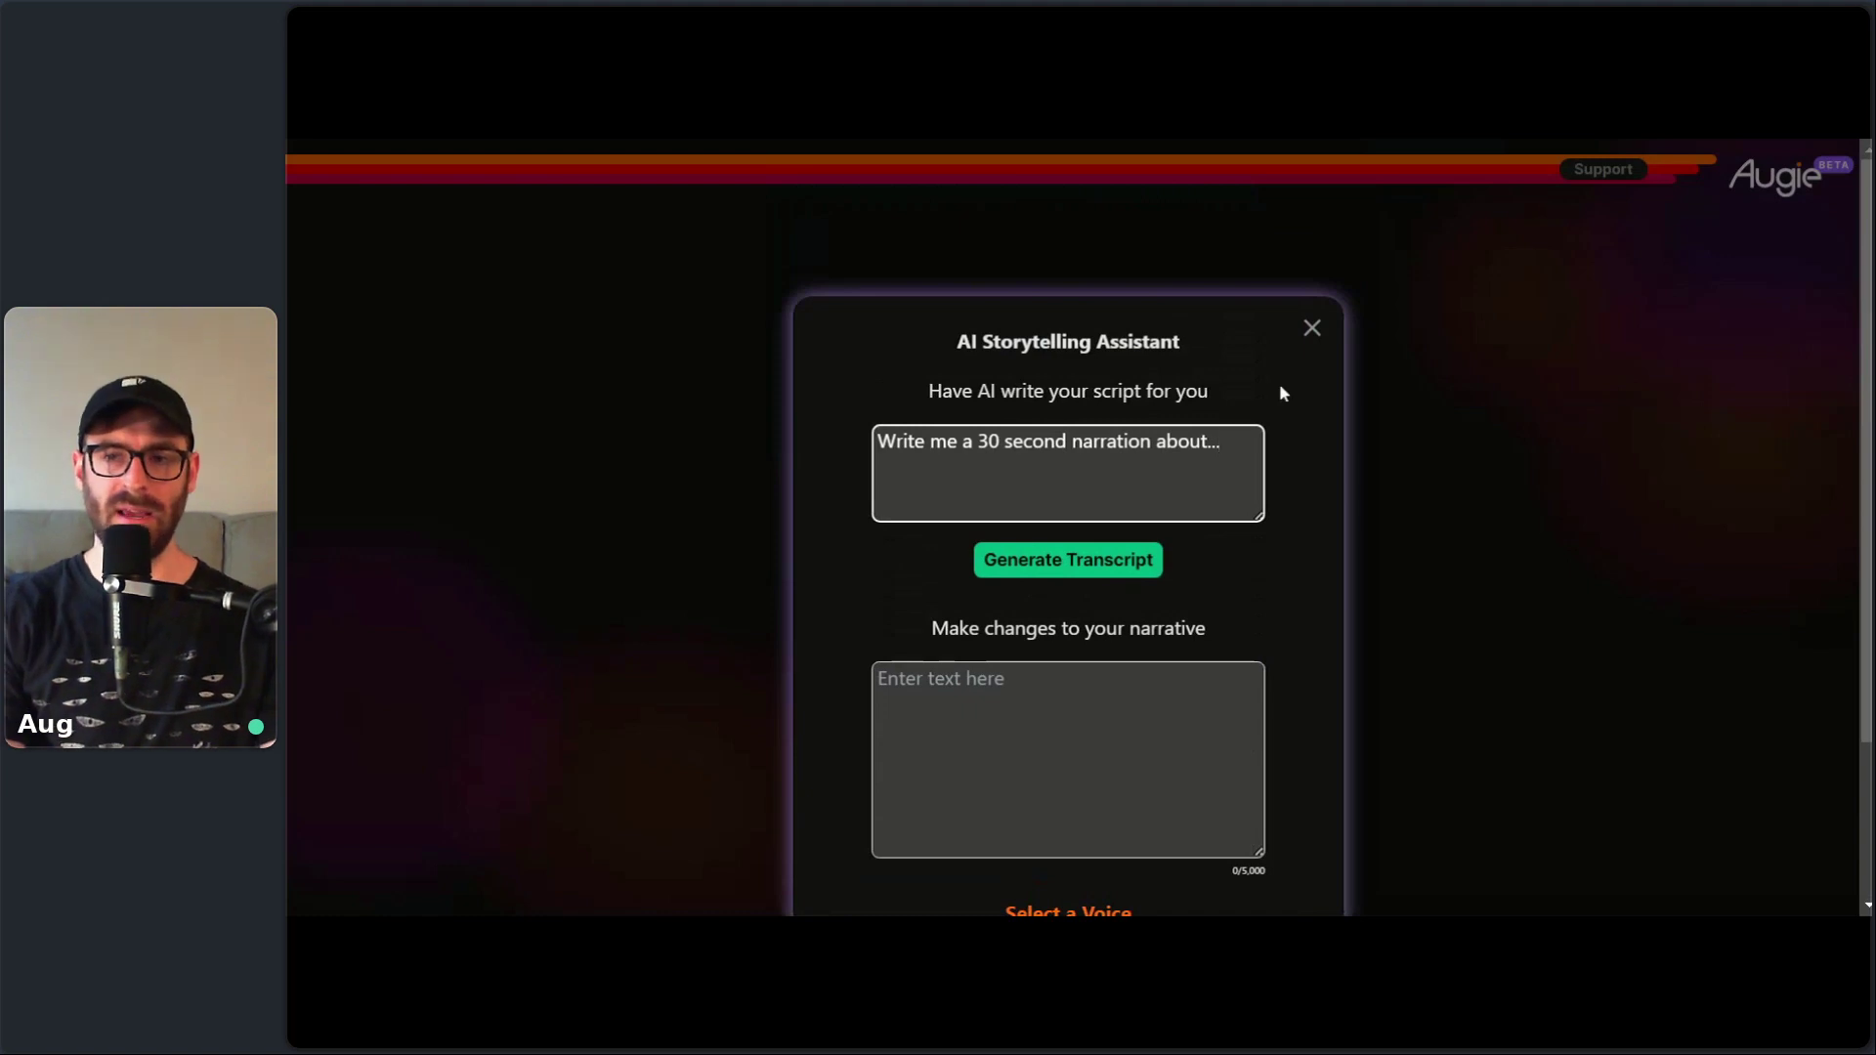
text(a marketing com)
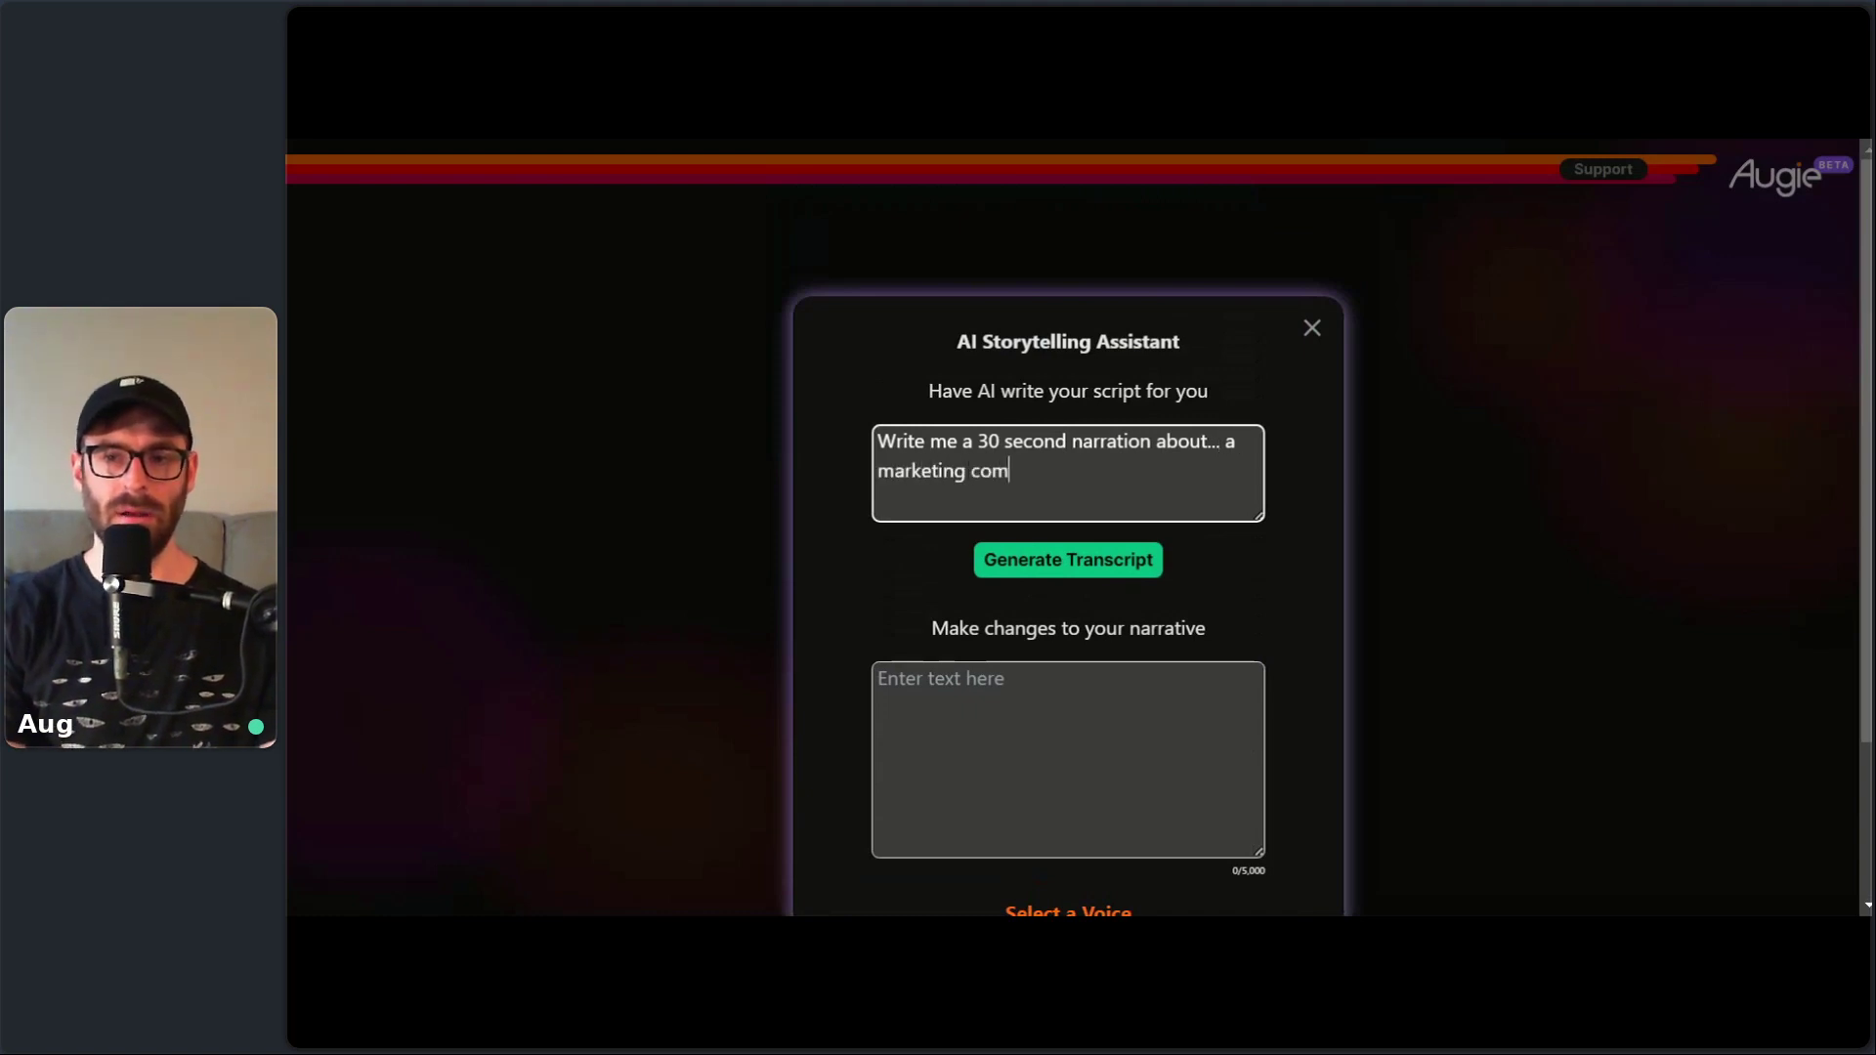
text(pany)
click(1134, 566)
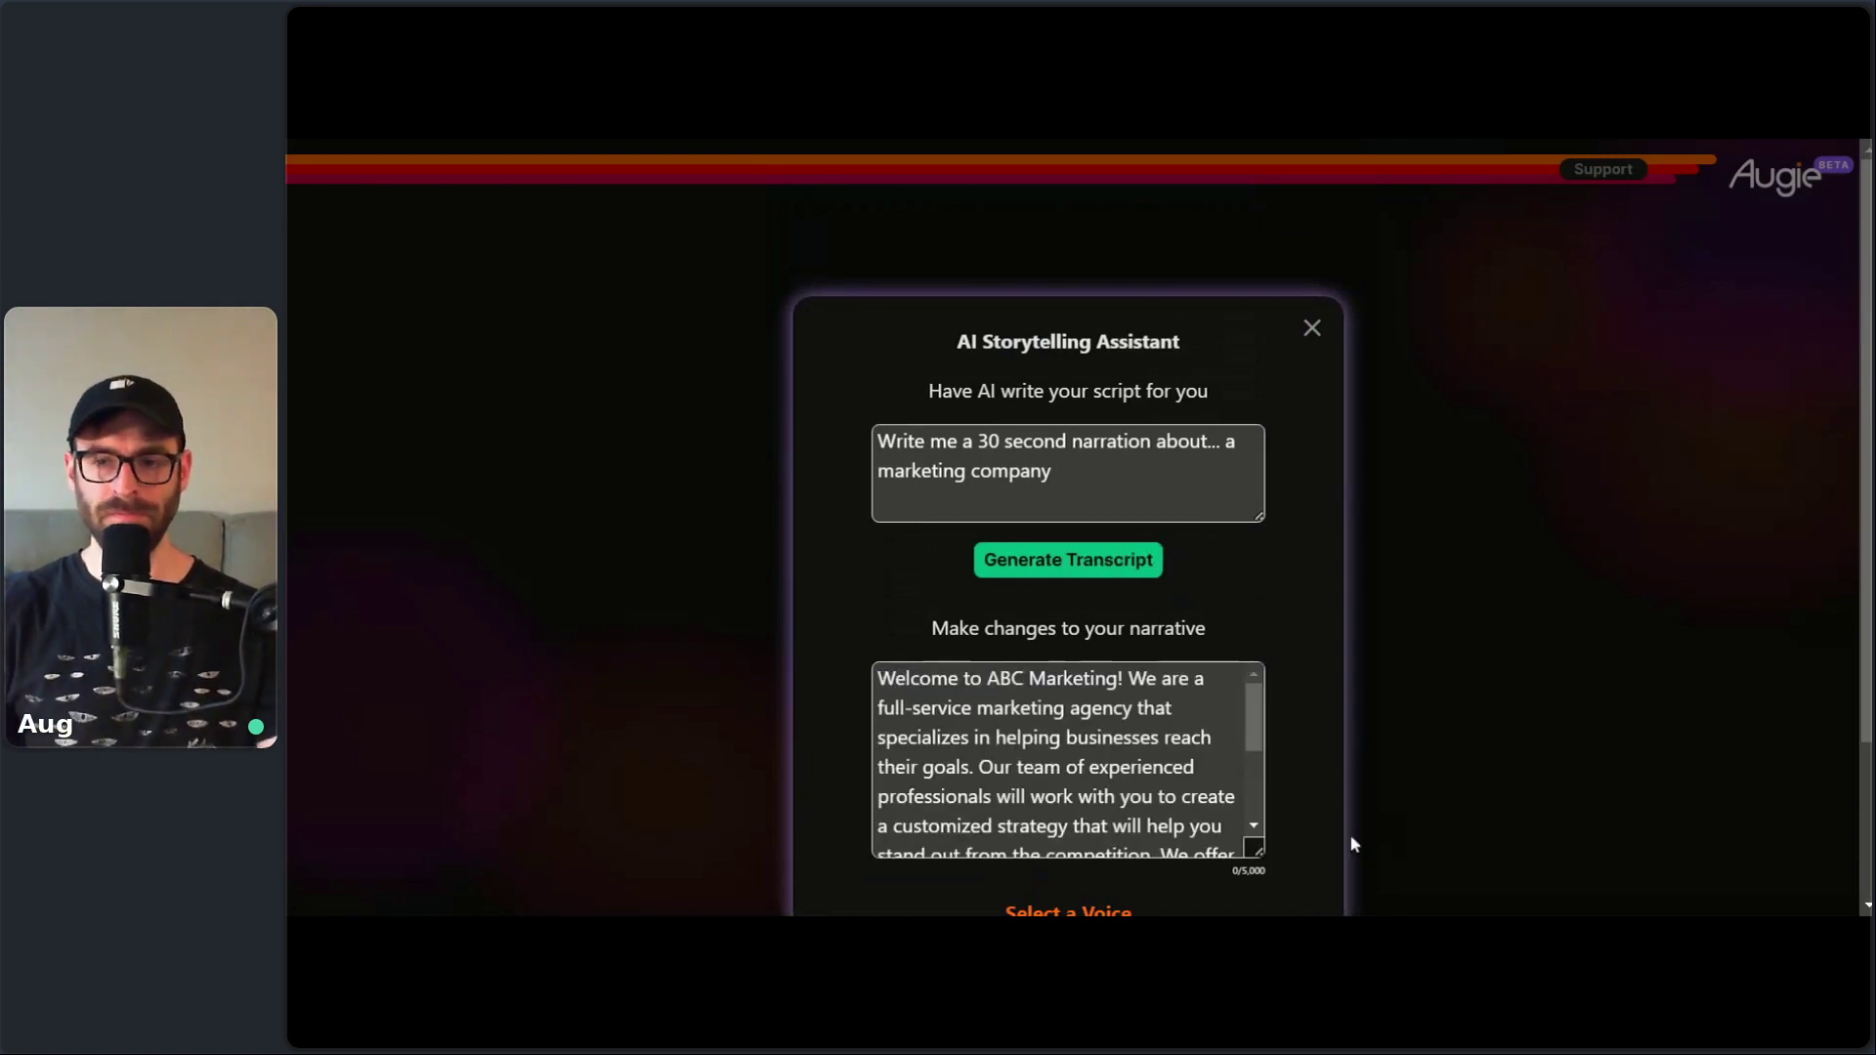
- Shorten the generated narrative by deleting everything after "helping businesses reach their goals."
scroll(1353, 841, down, 1)
drag(1257, 628, 1251, 692)
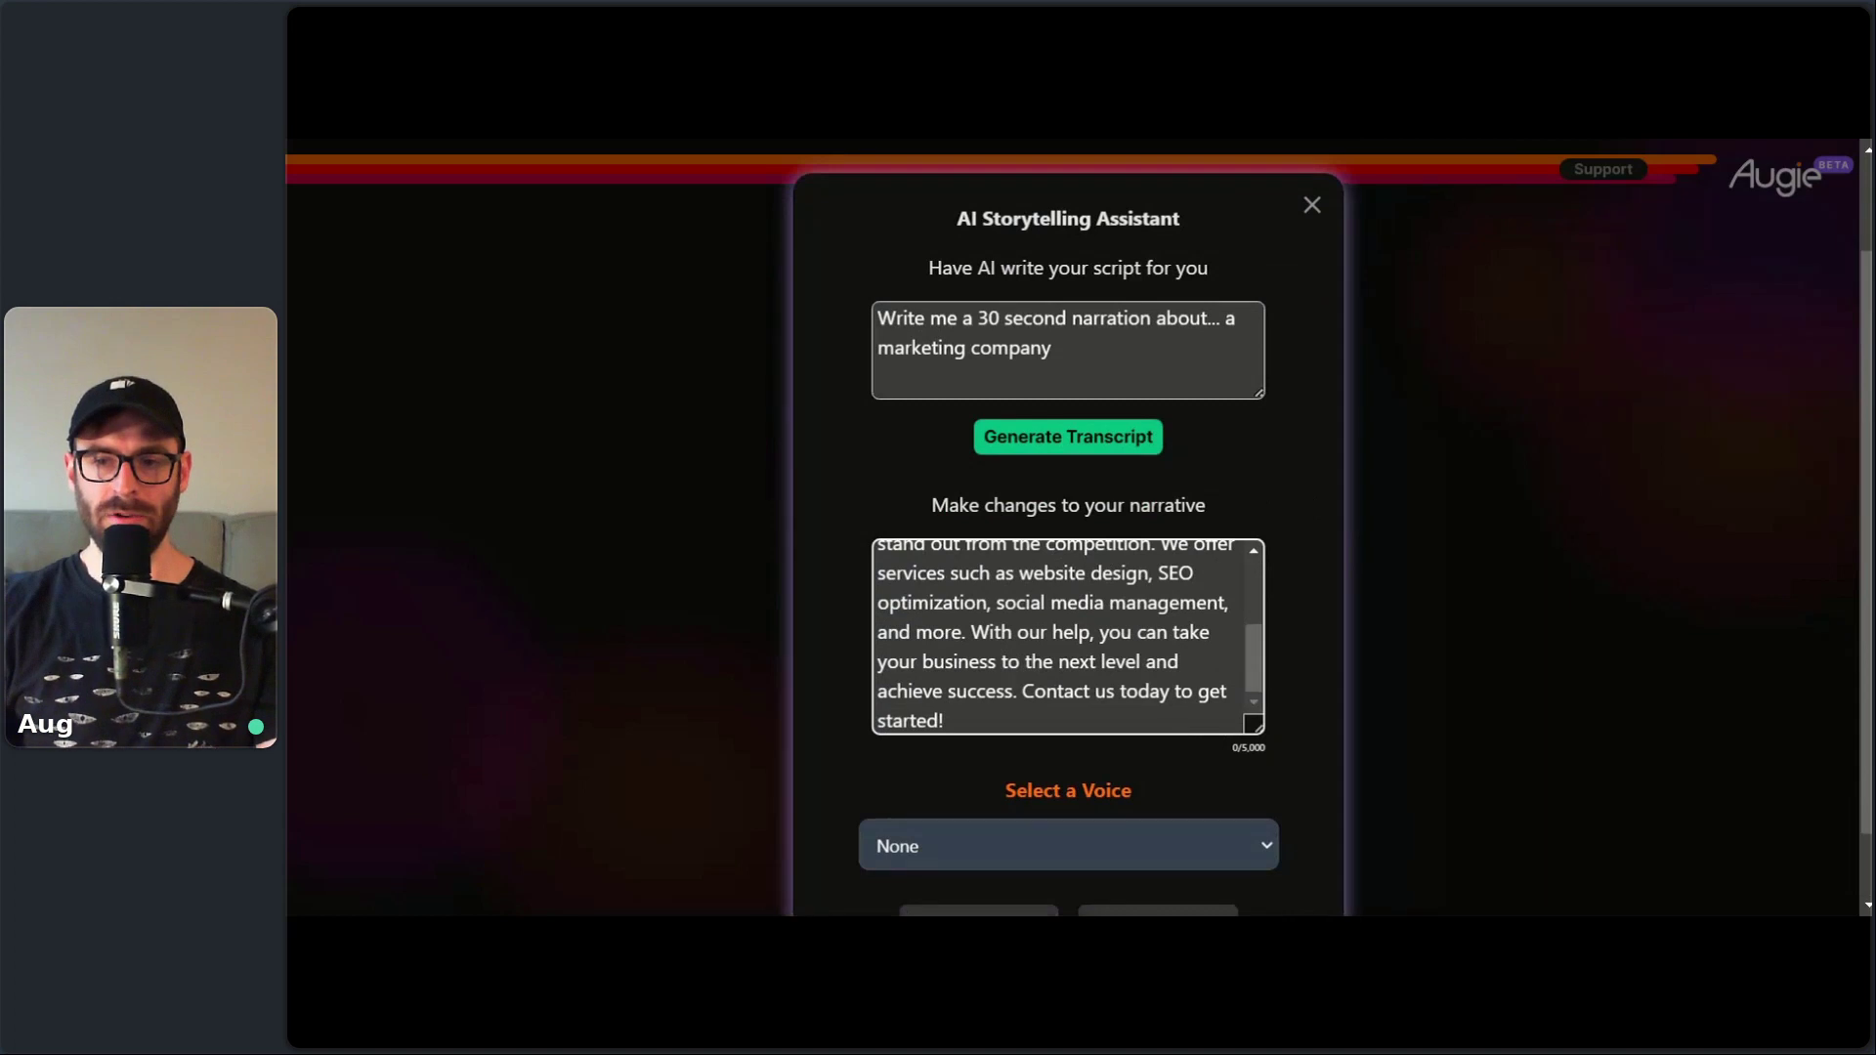
drag(944, 720, 1073, 623)
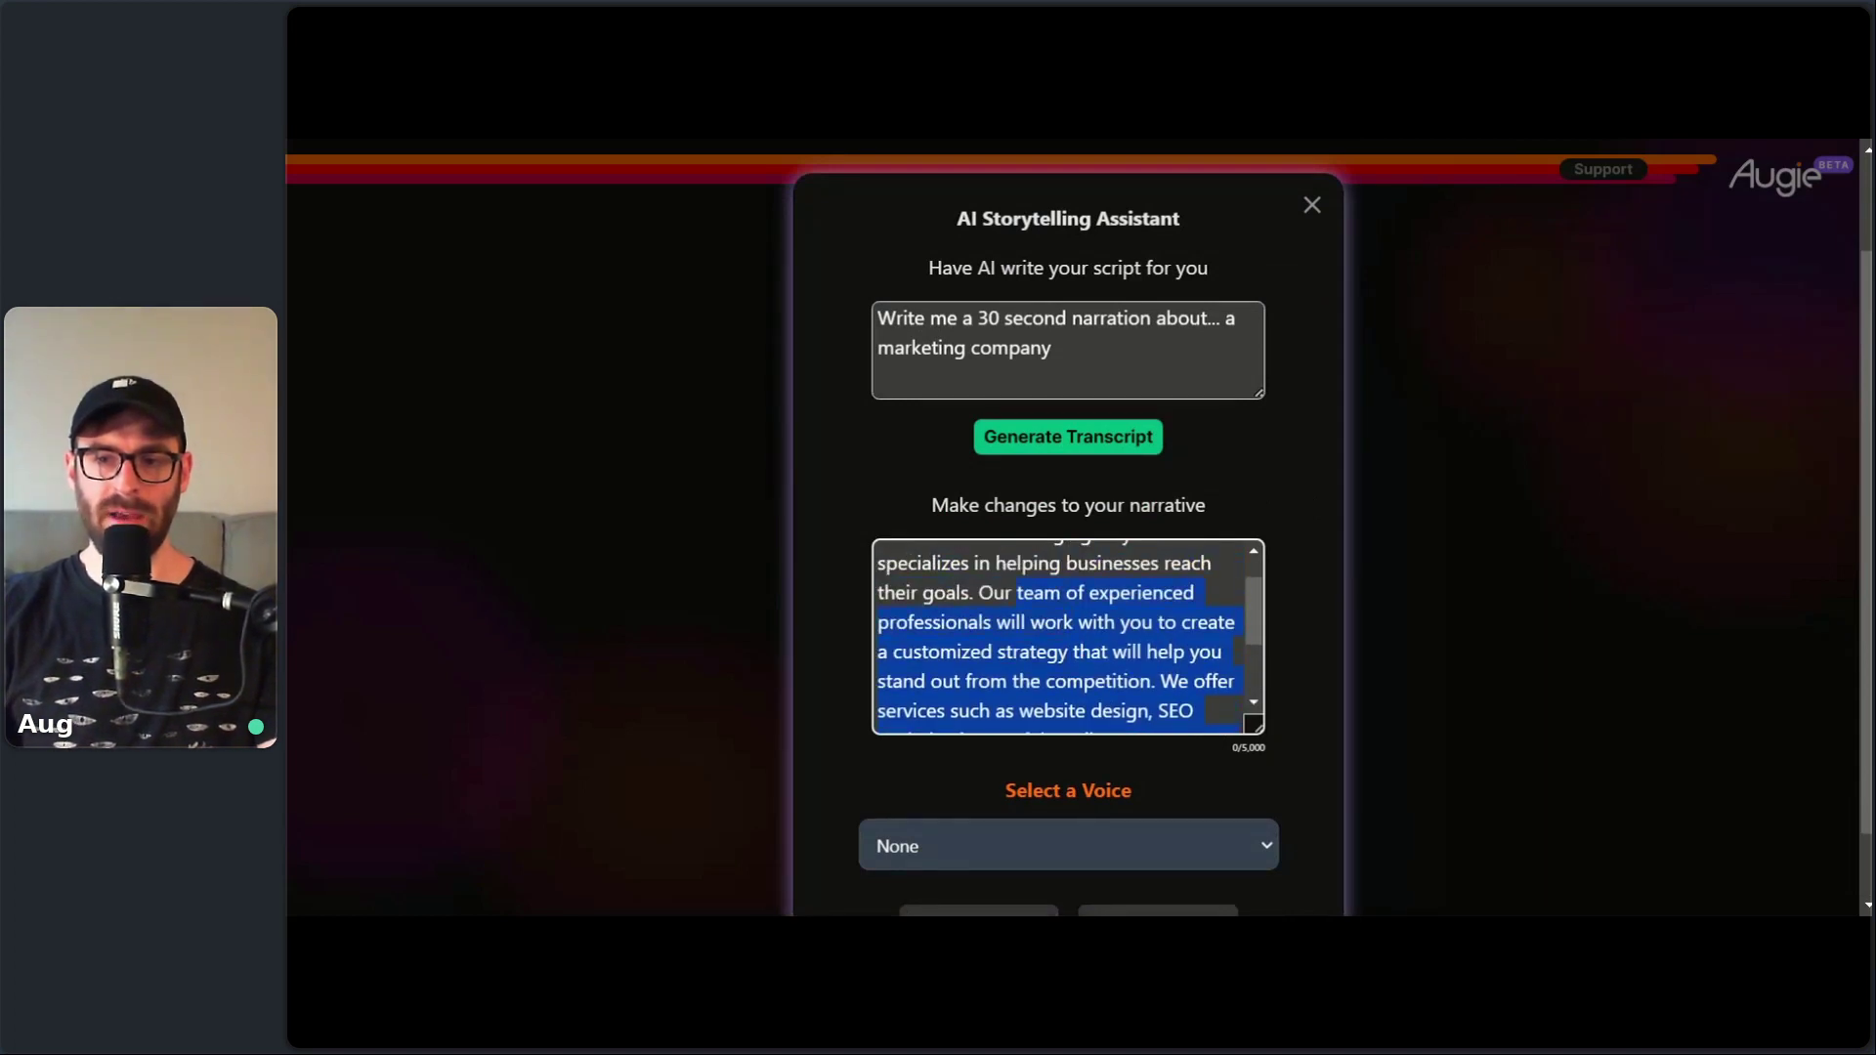
key(BackSpace)
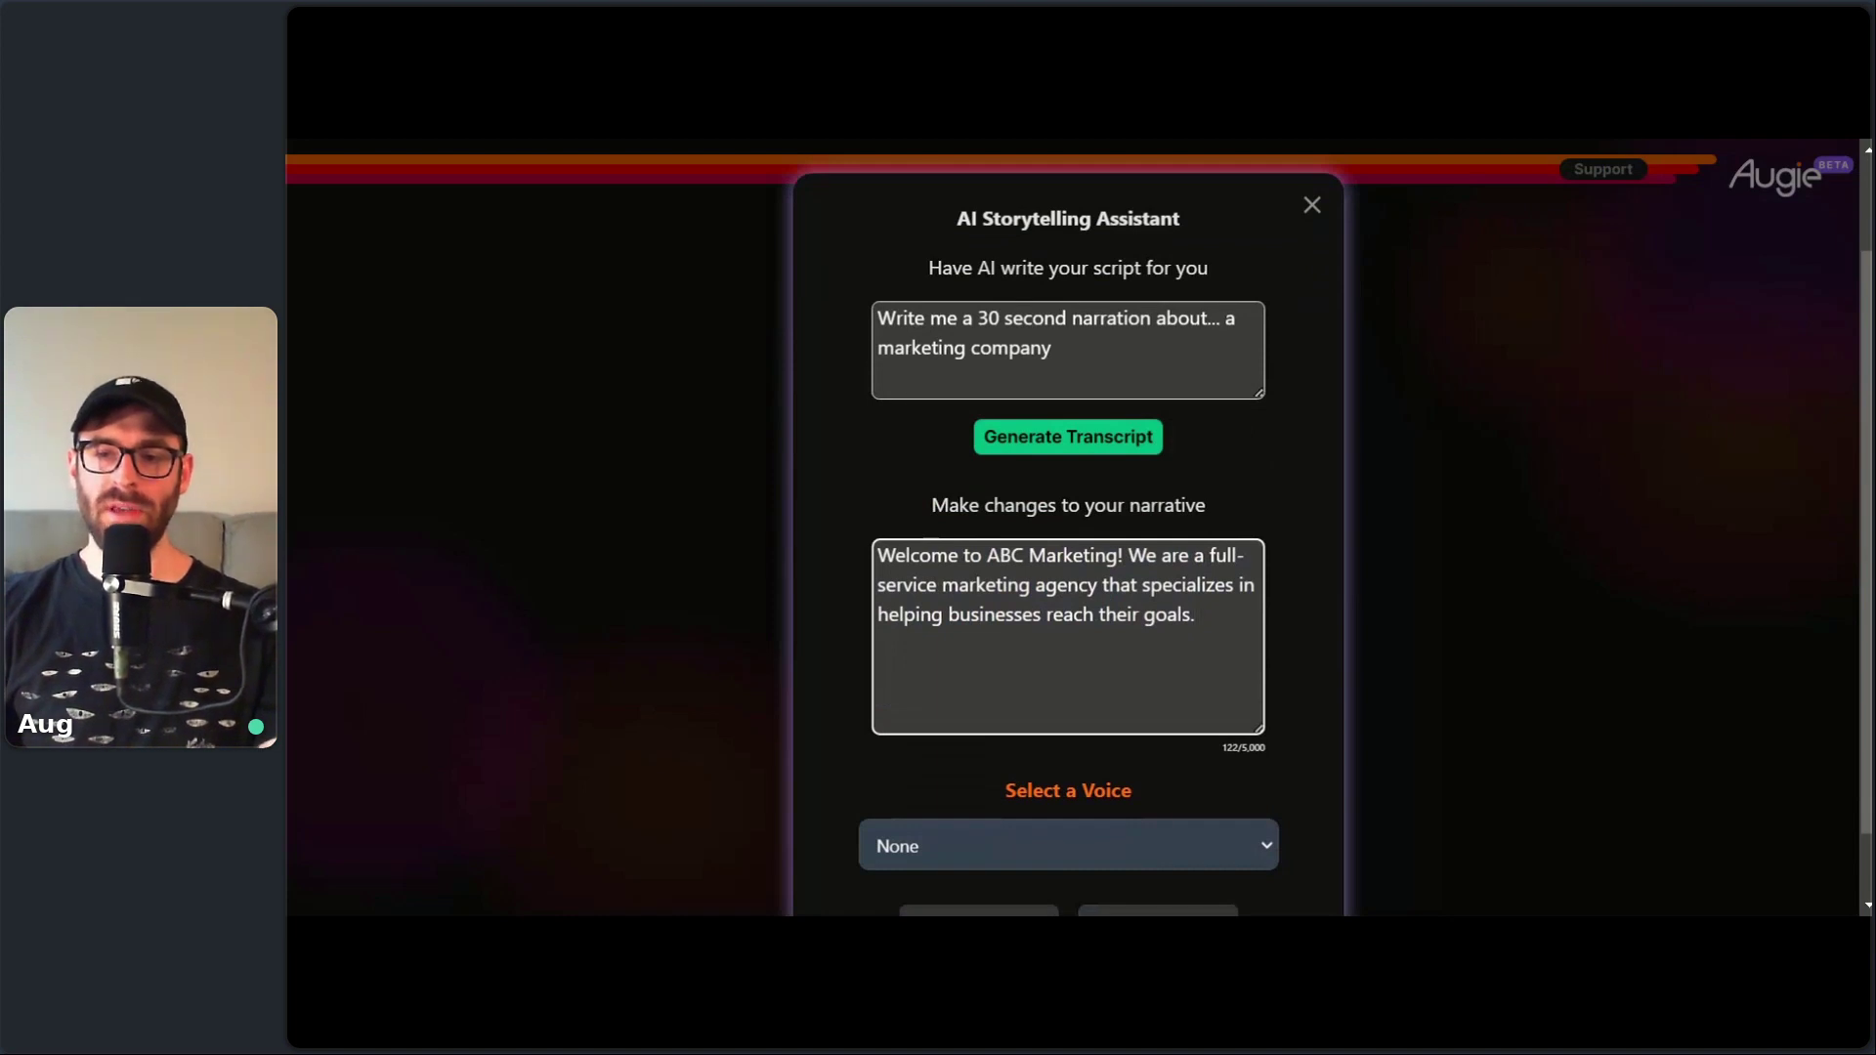
- Set the narration voice to Rachel, and generate and briefly play its audio preview
scroll(1268, 708, down, 1)
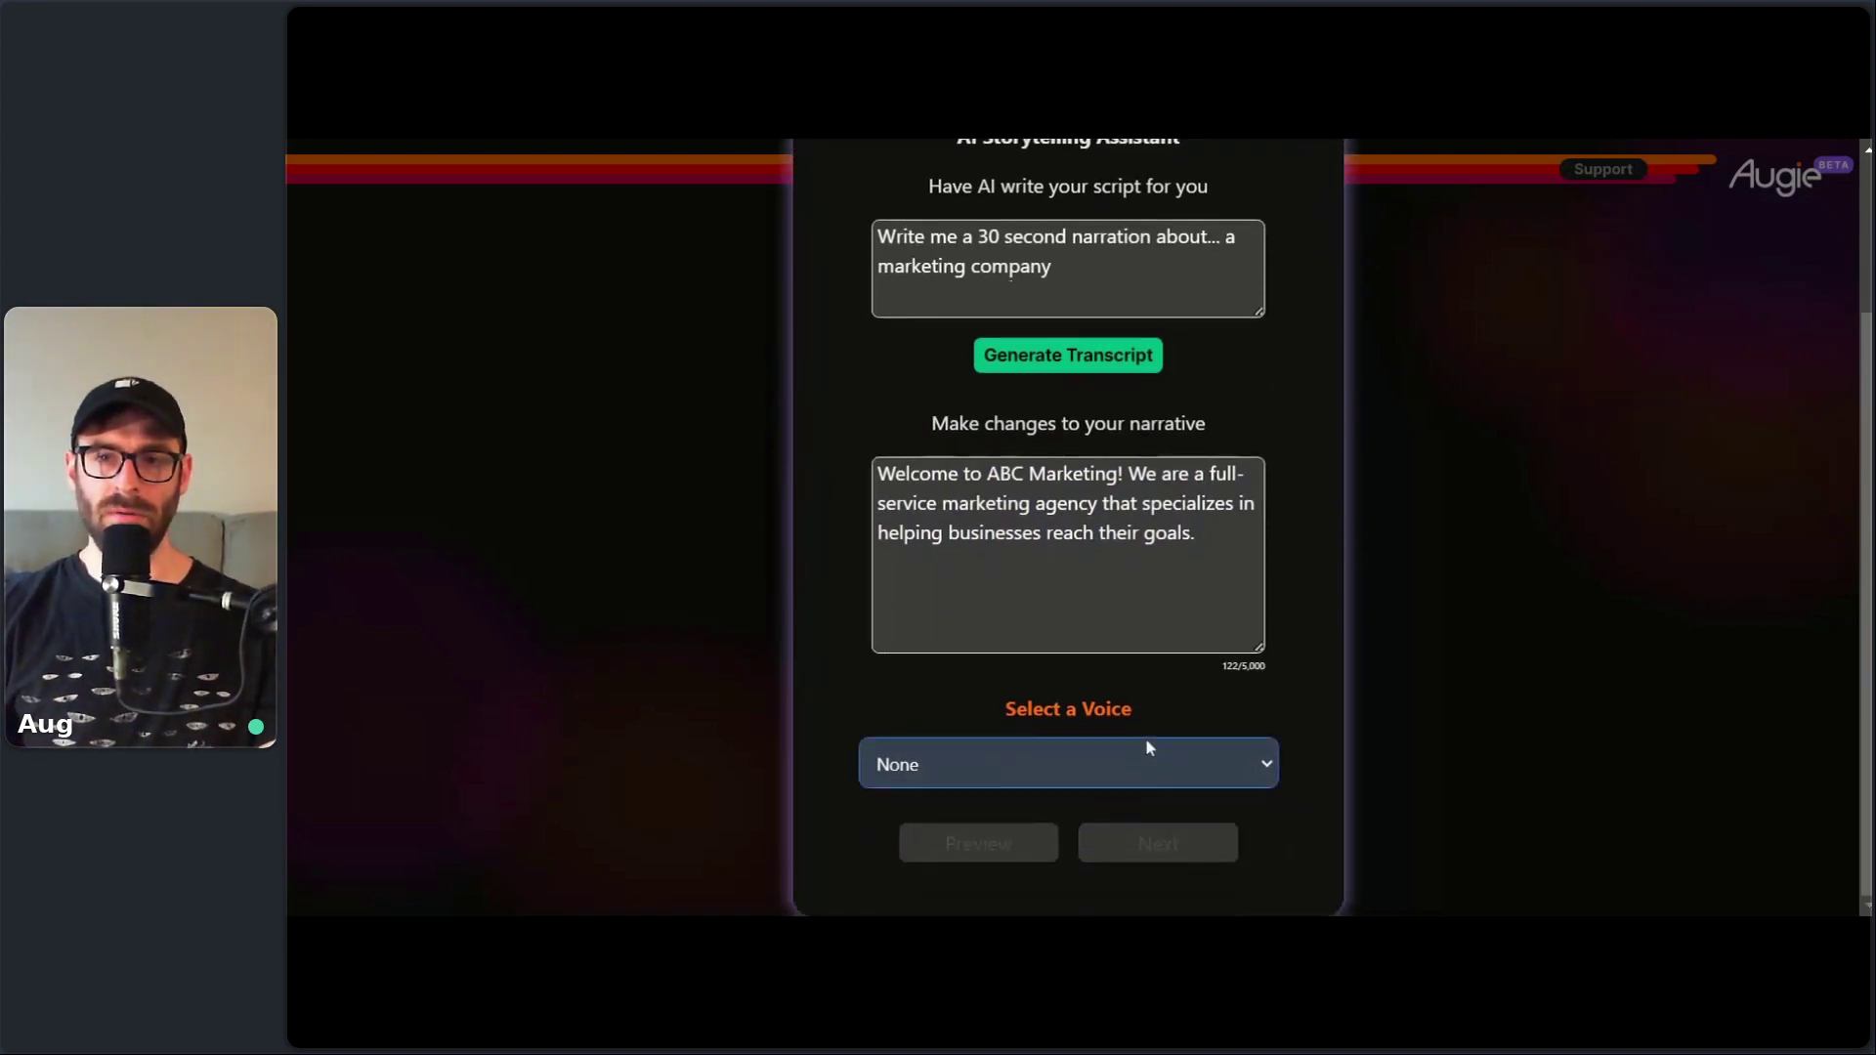
click(1146, 747)
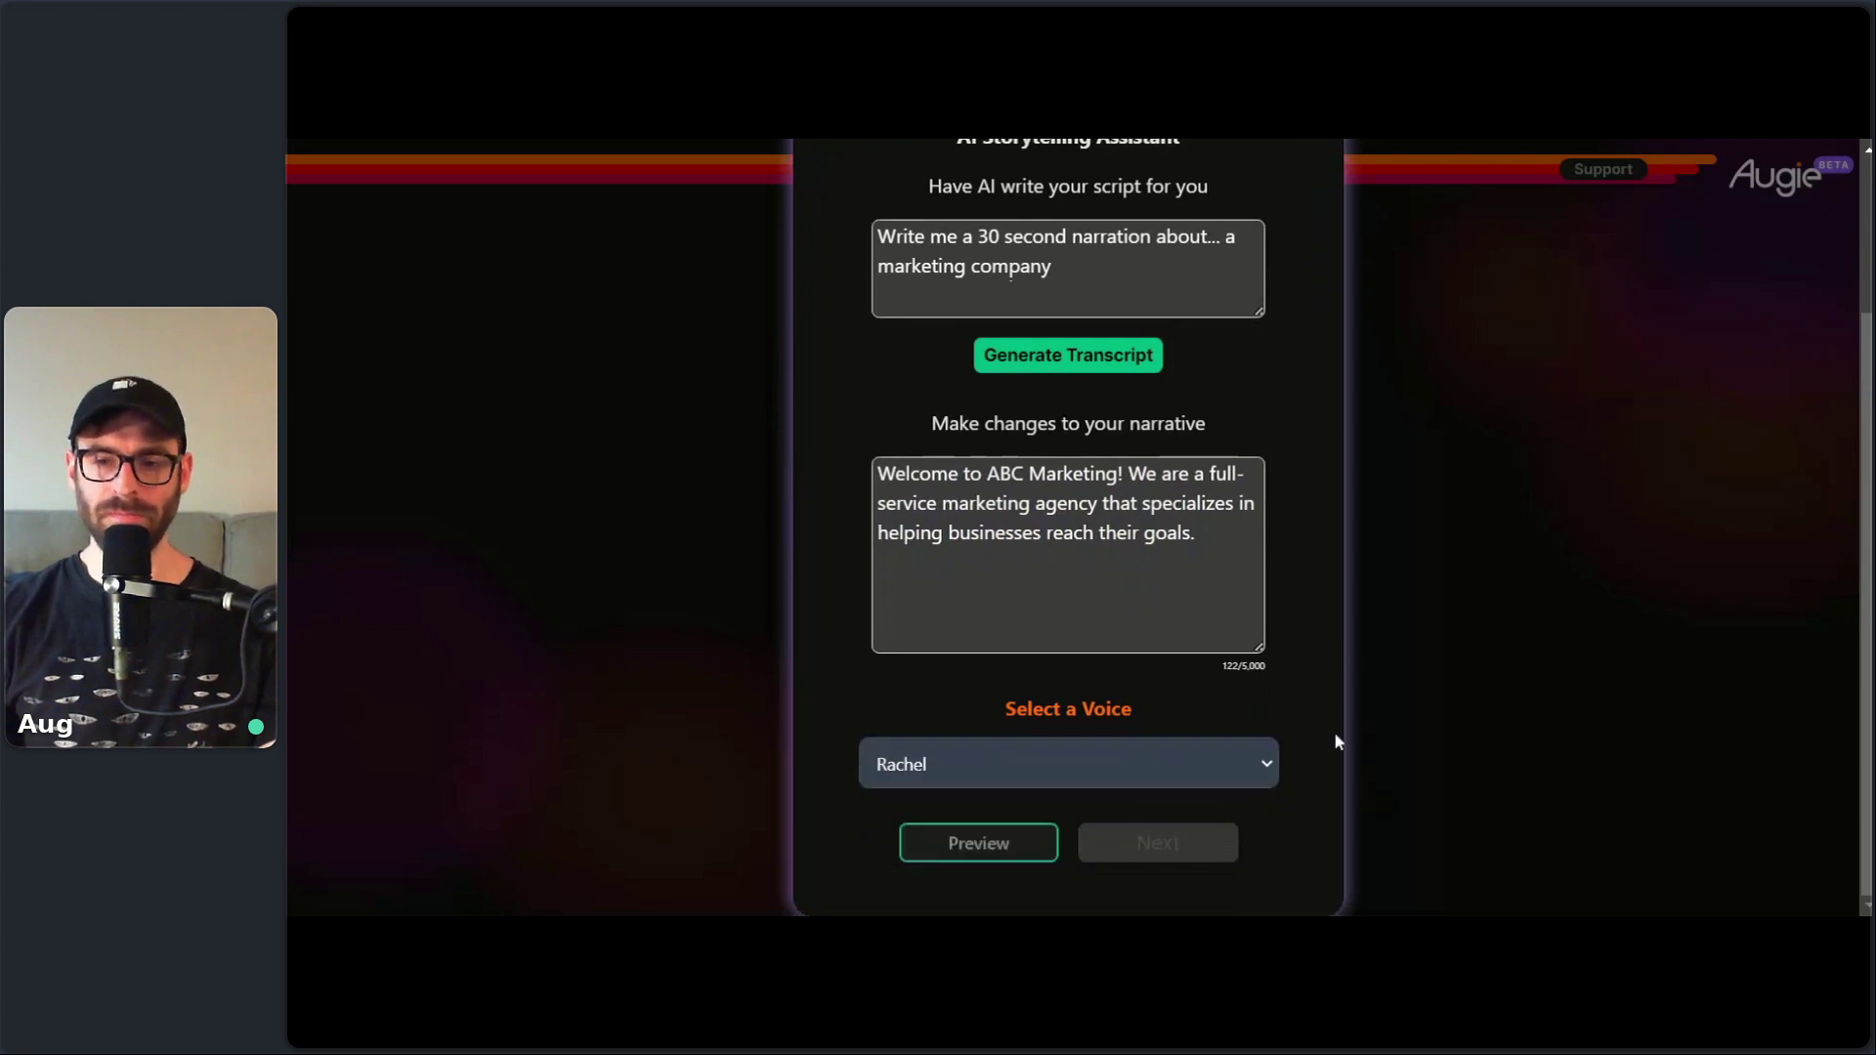
click(1023, 846)
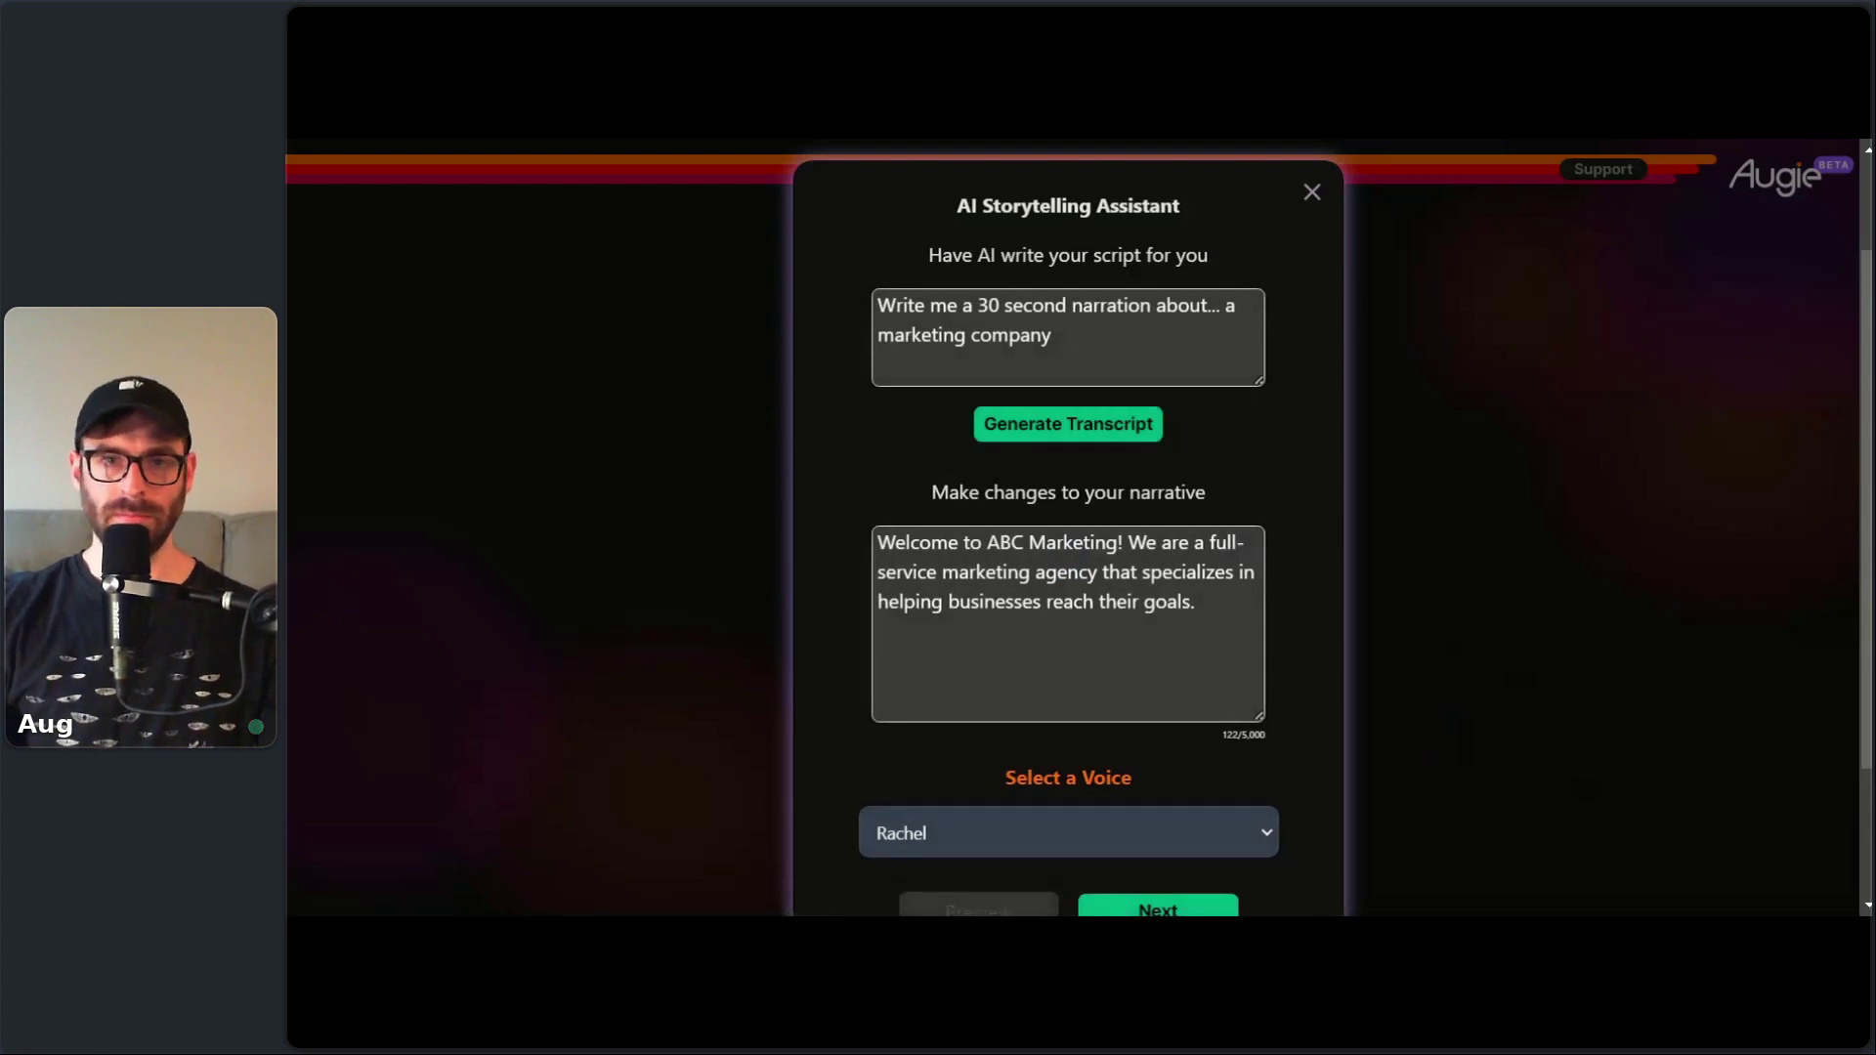
scroll(1310, 692, down, 2)
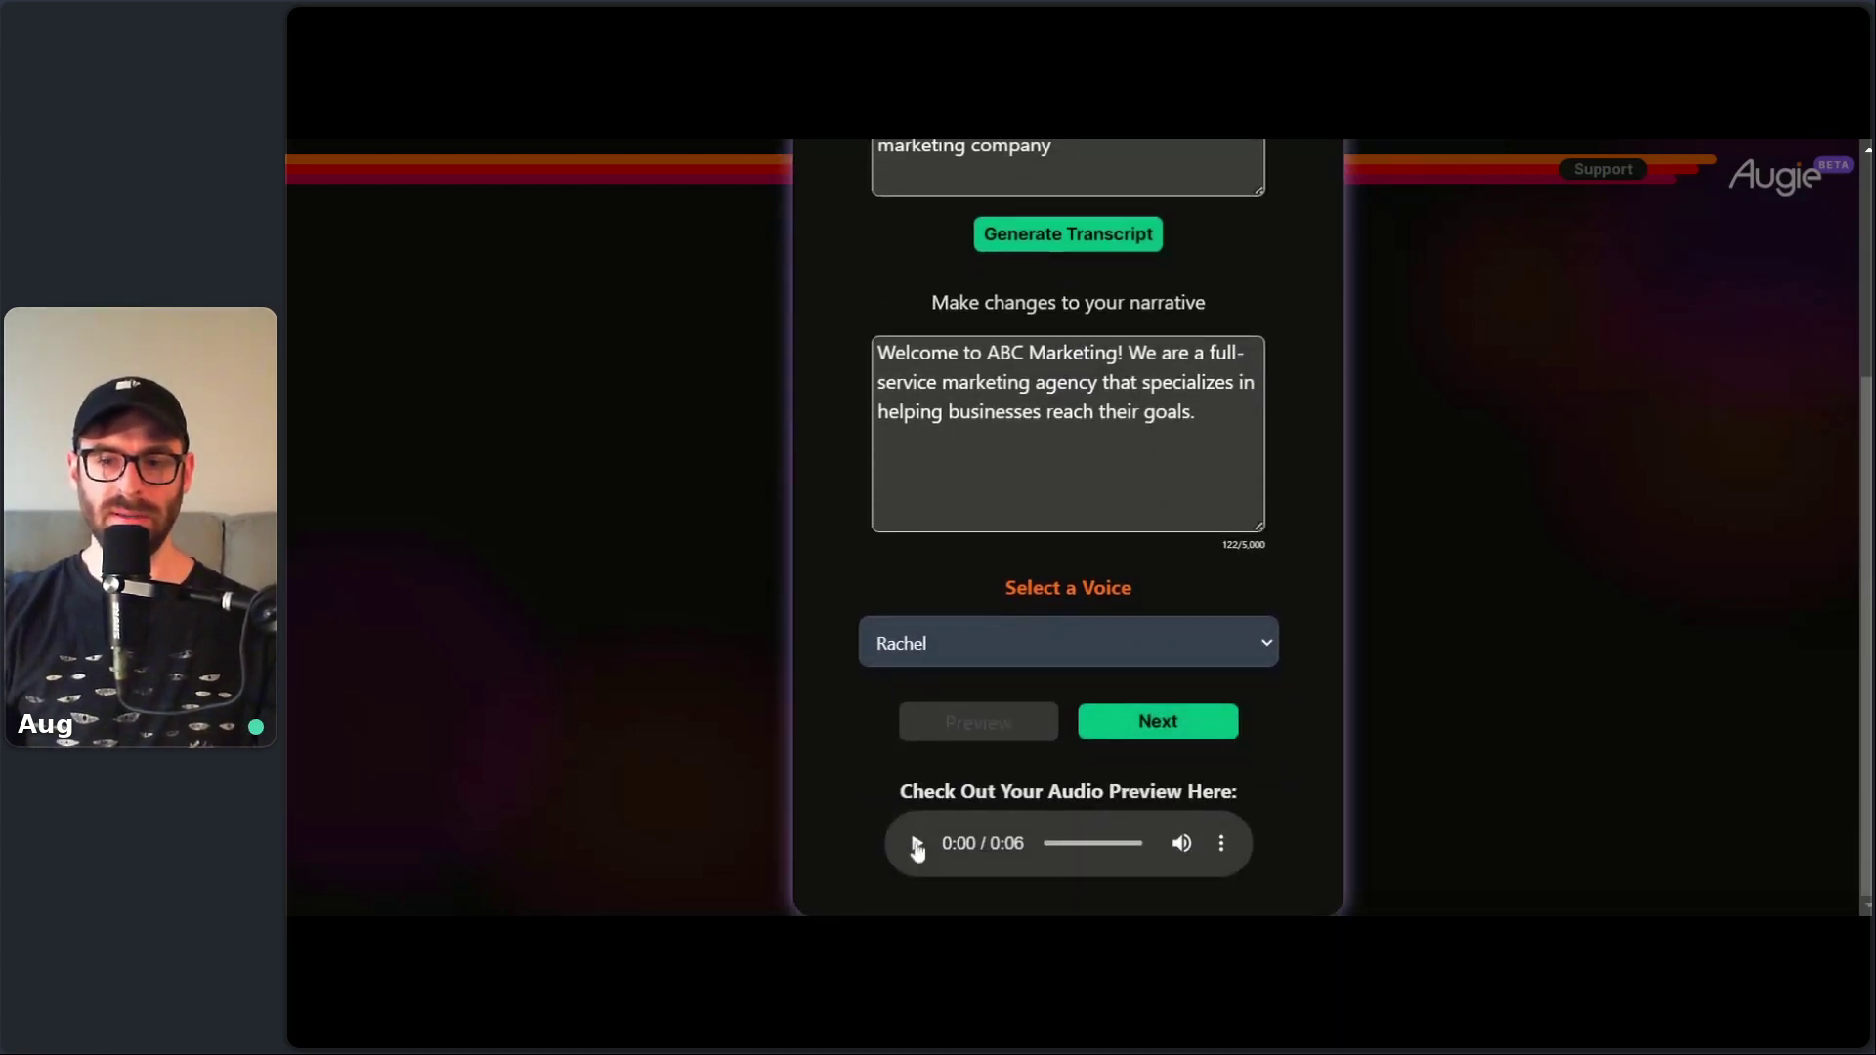
click(916, 847)
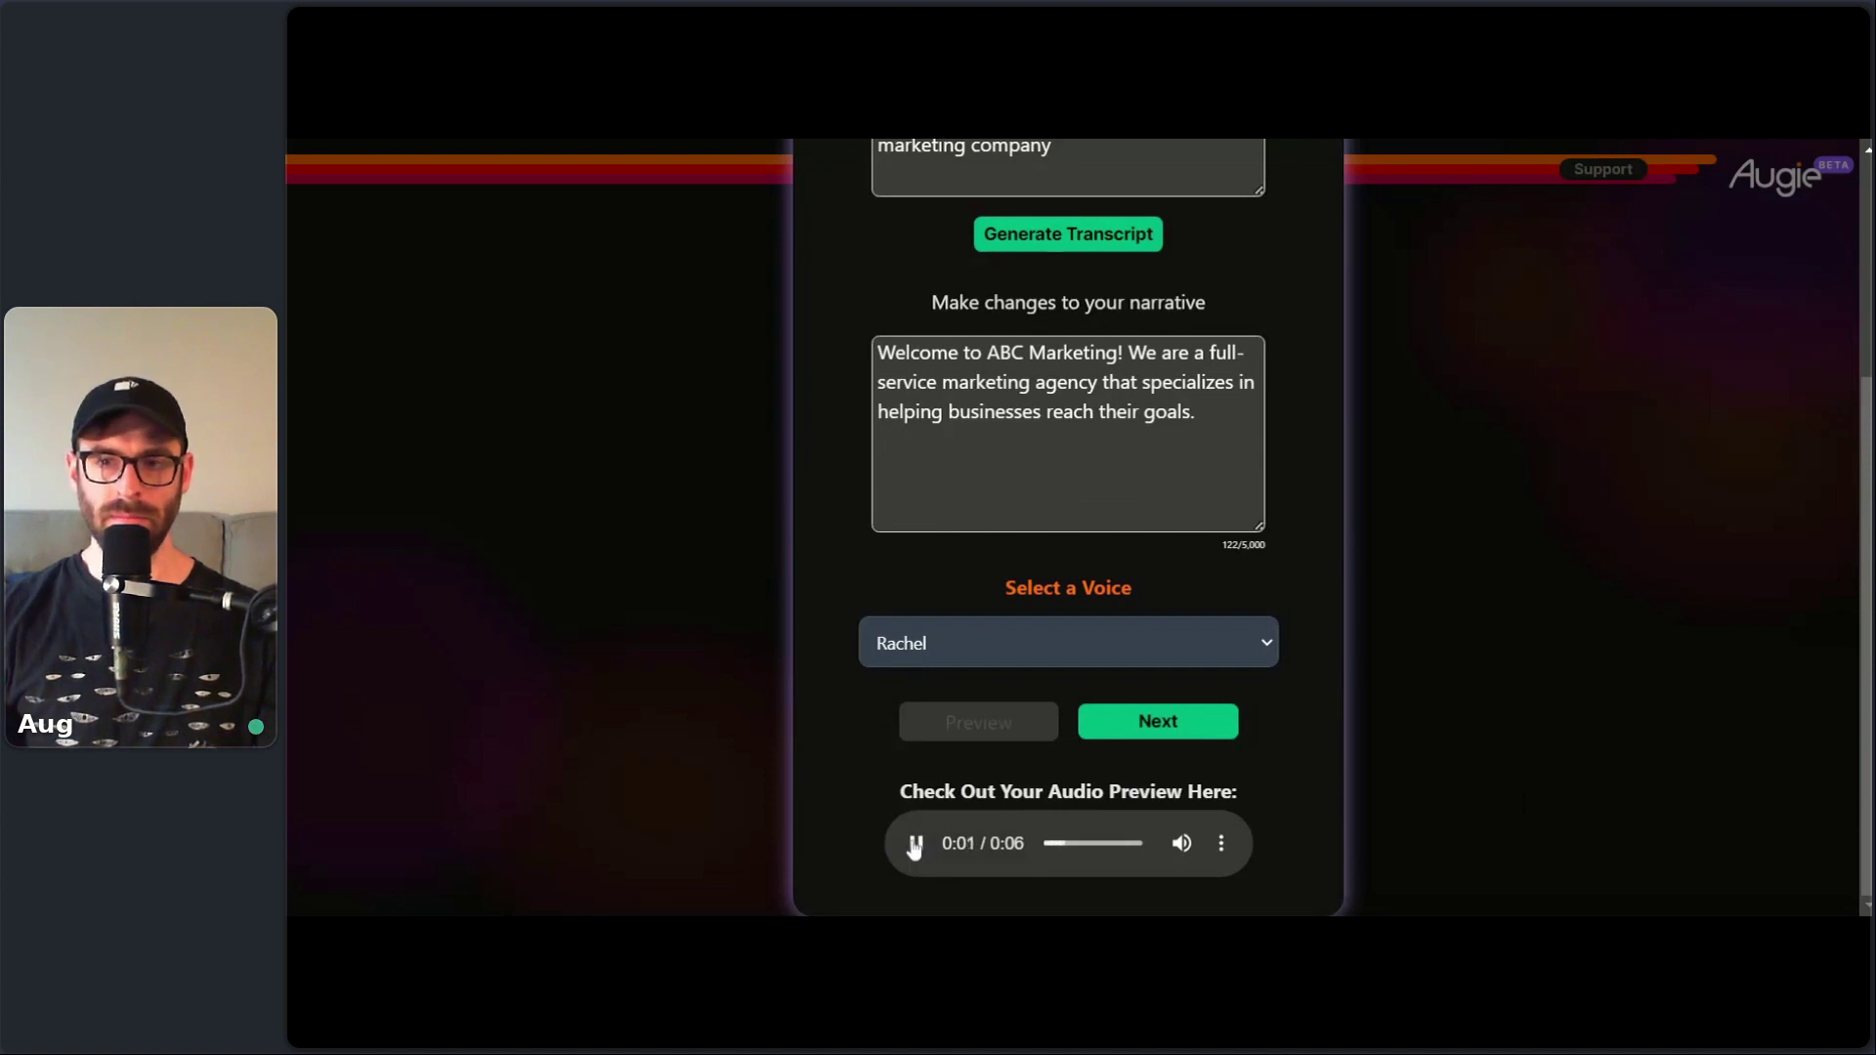
click(916, 846)
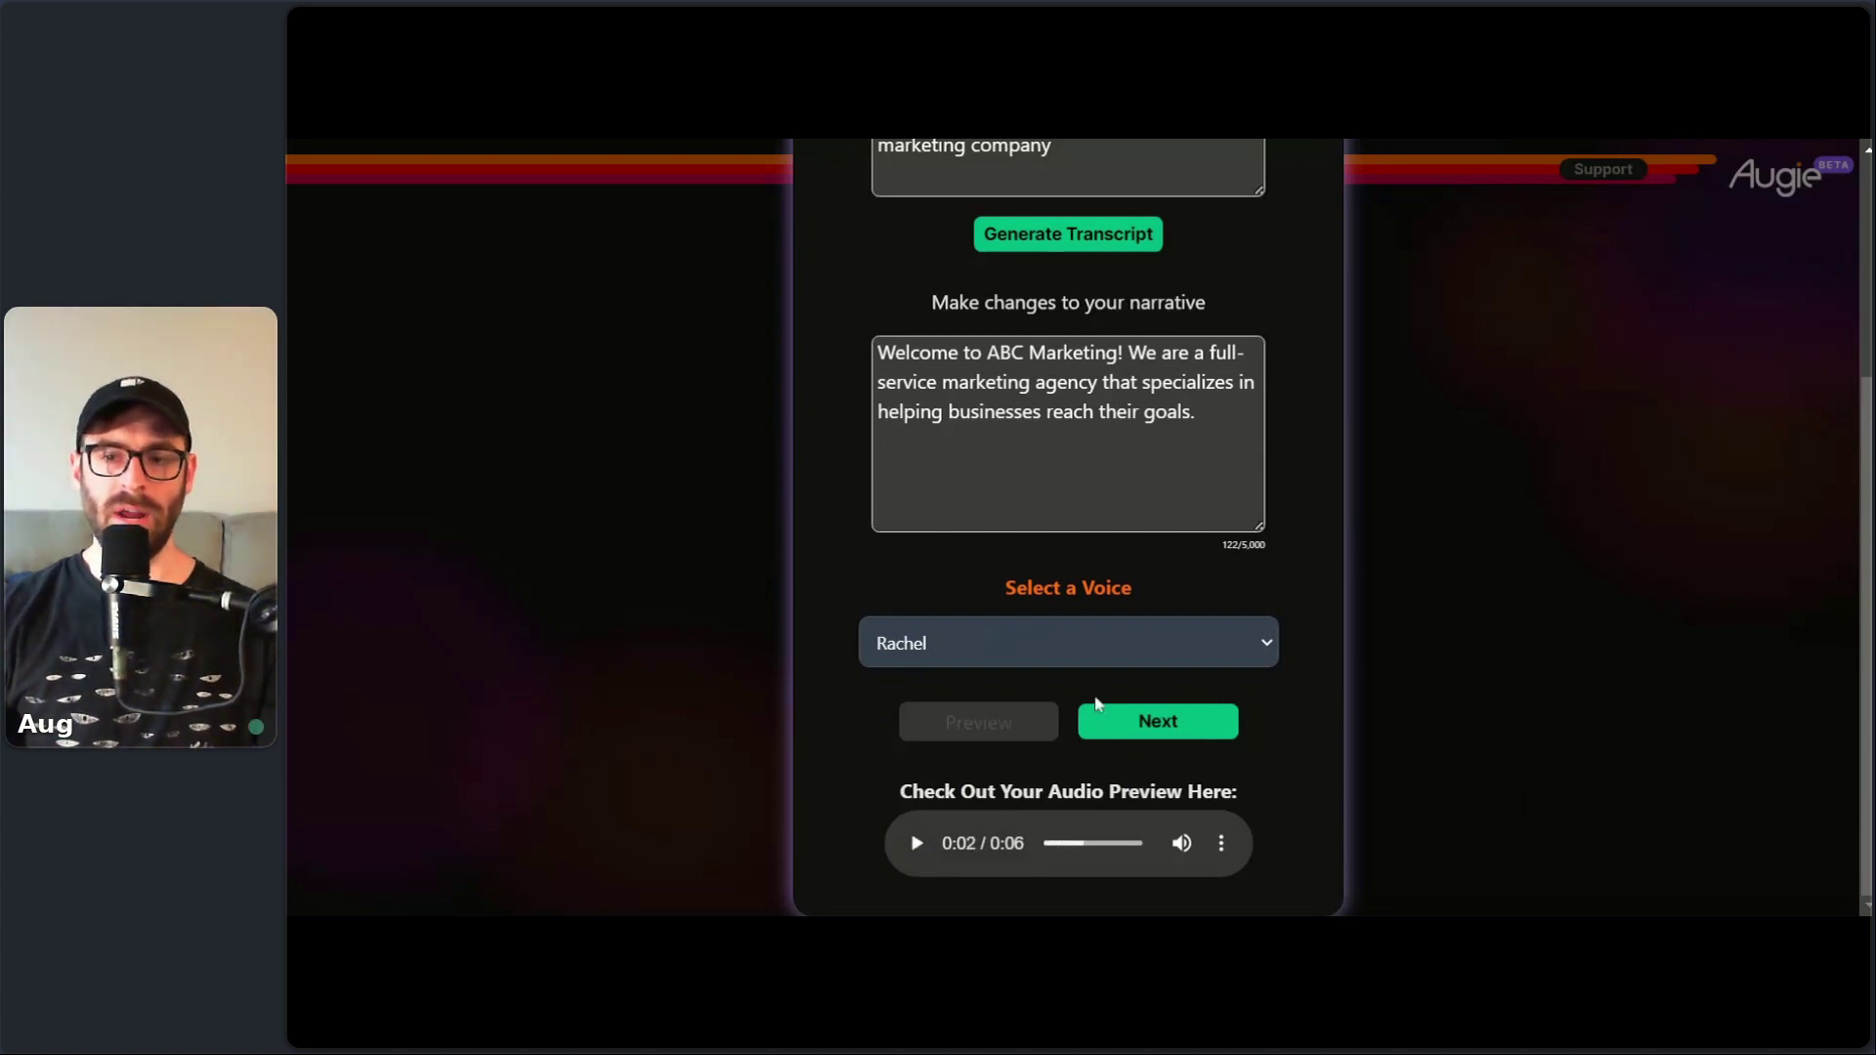
- Replace the space after "Welcome to ABC Marketing!" in the narrative with the dots "..."
scroll(1082, 698, up, 2)
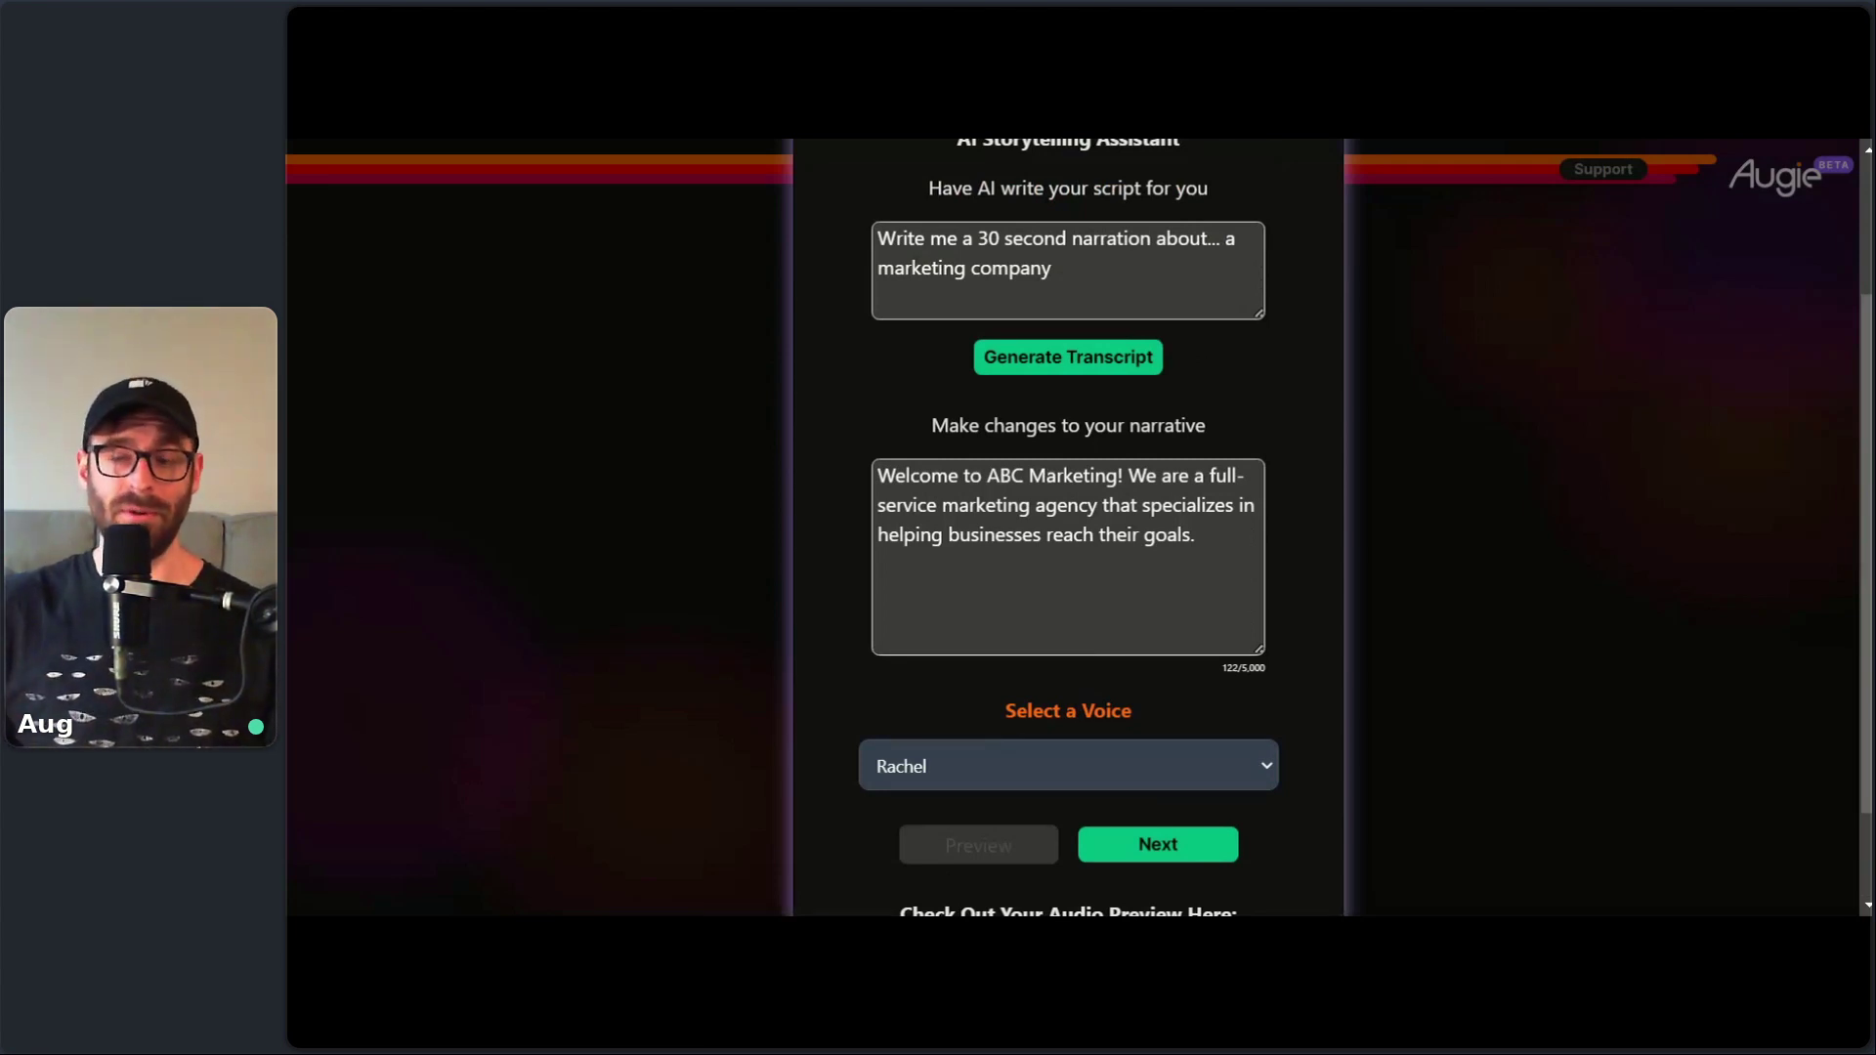
click(1126, 476)
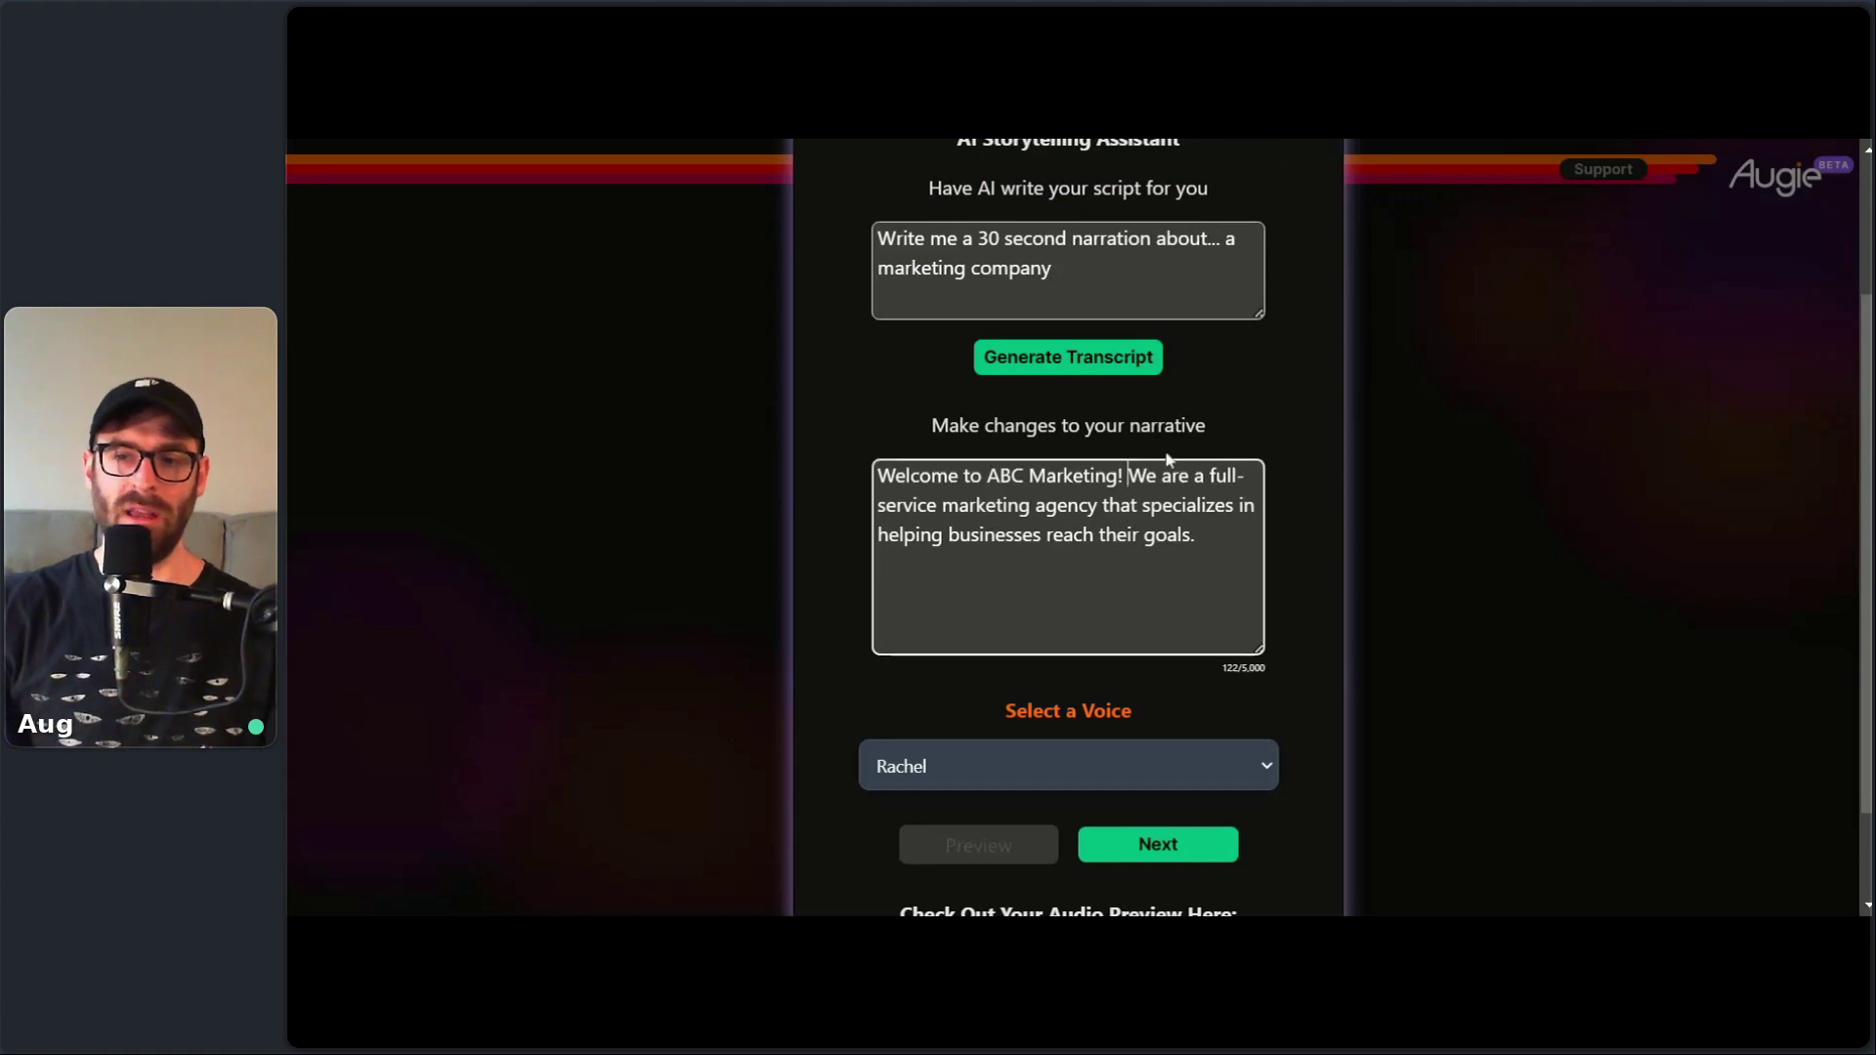
key(Return)
key(BackSpace)
key(BackSpace)
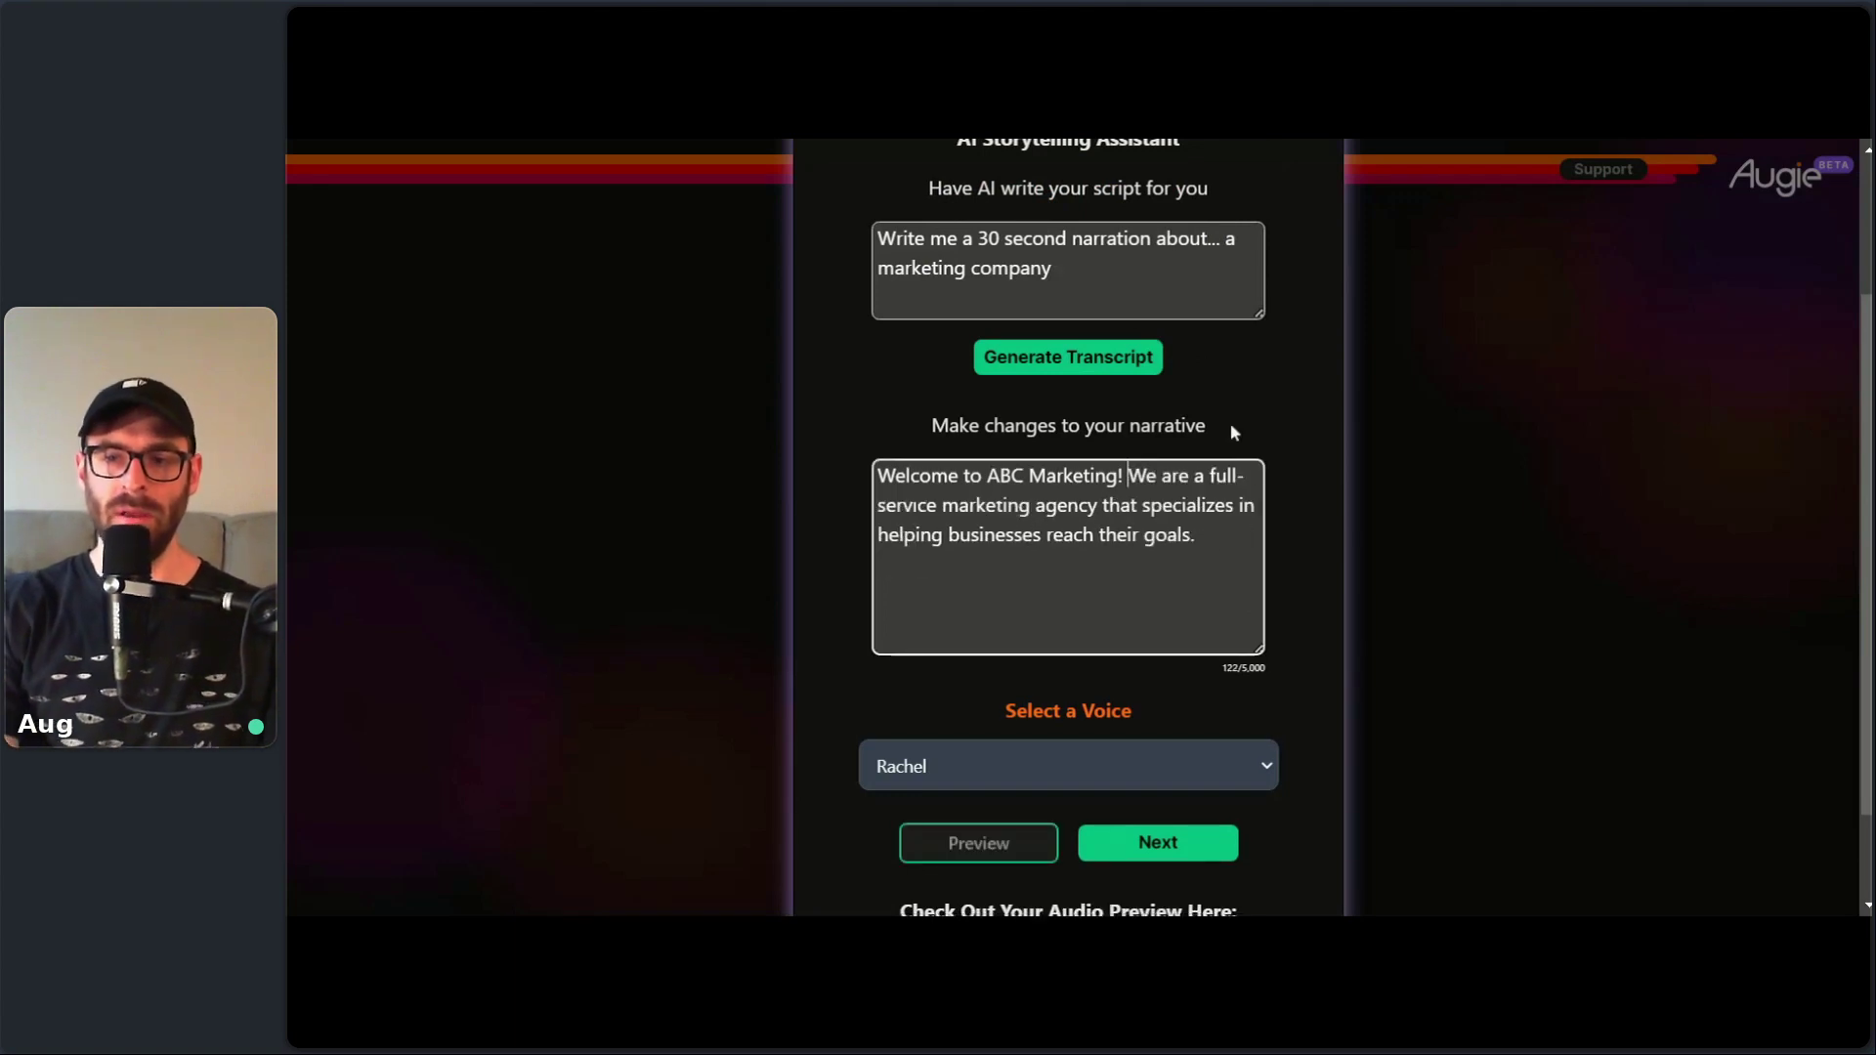
text(....)
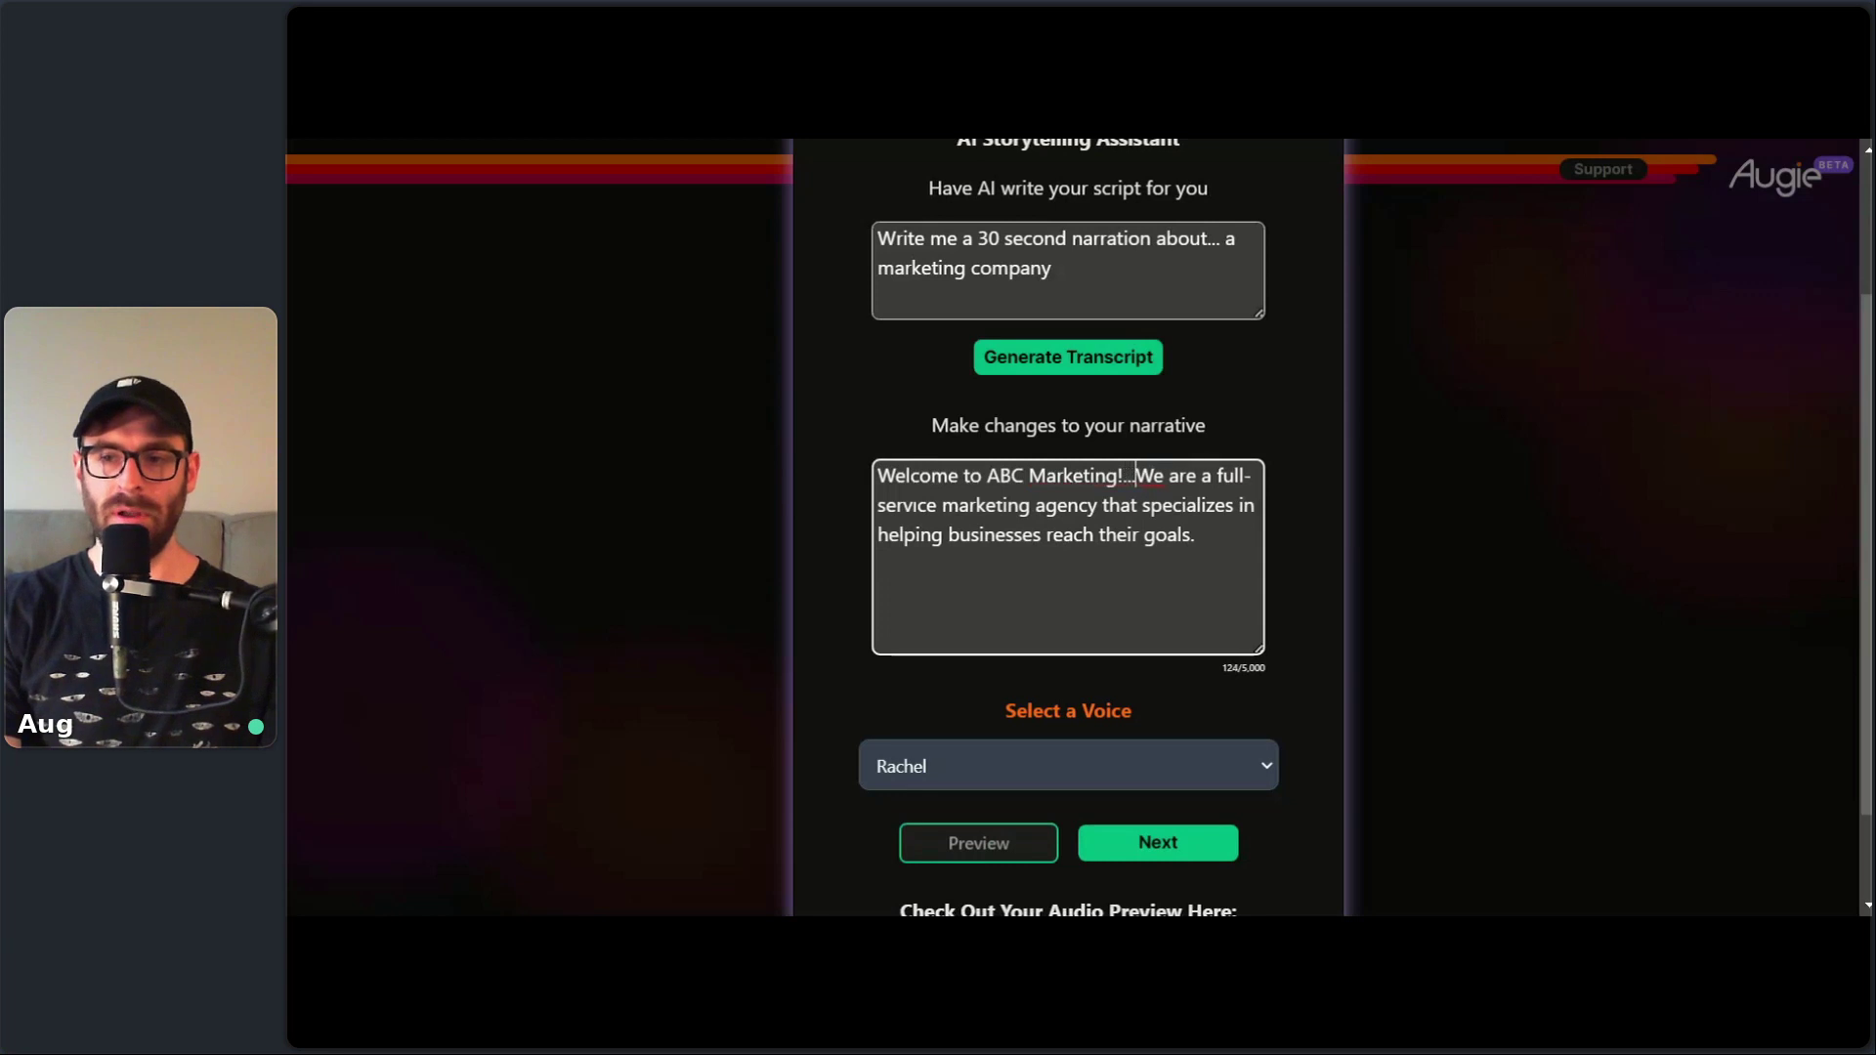
- Extend the dots after "Welcome to ABC Marketing!" in the narrative, and generate and briefly play a new audio preview
text(....)
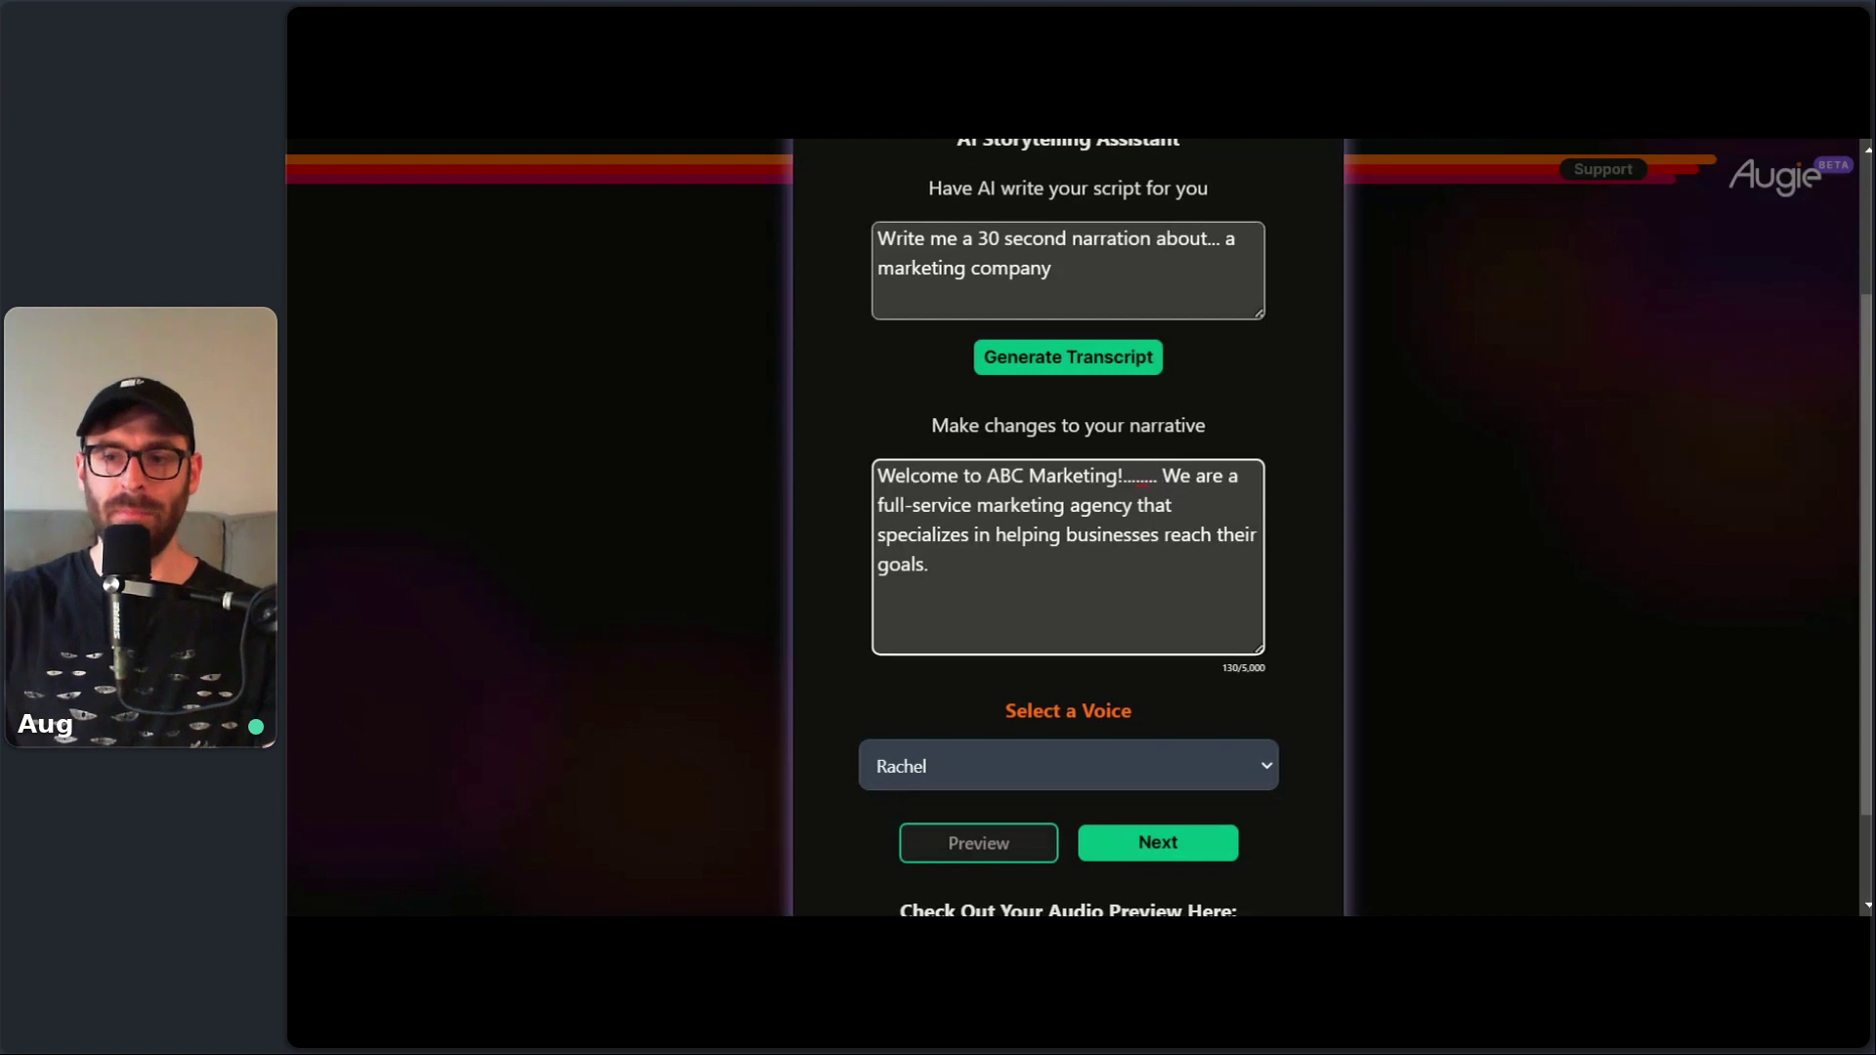
click(1018, 844)
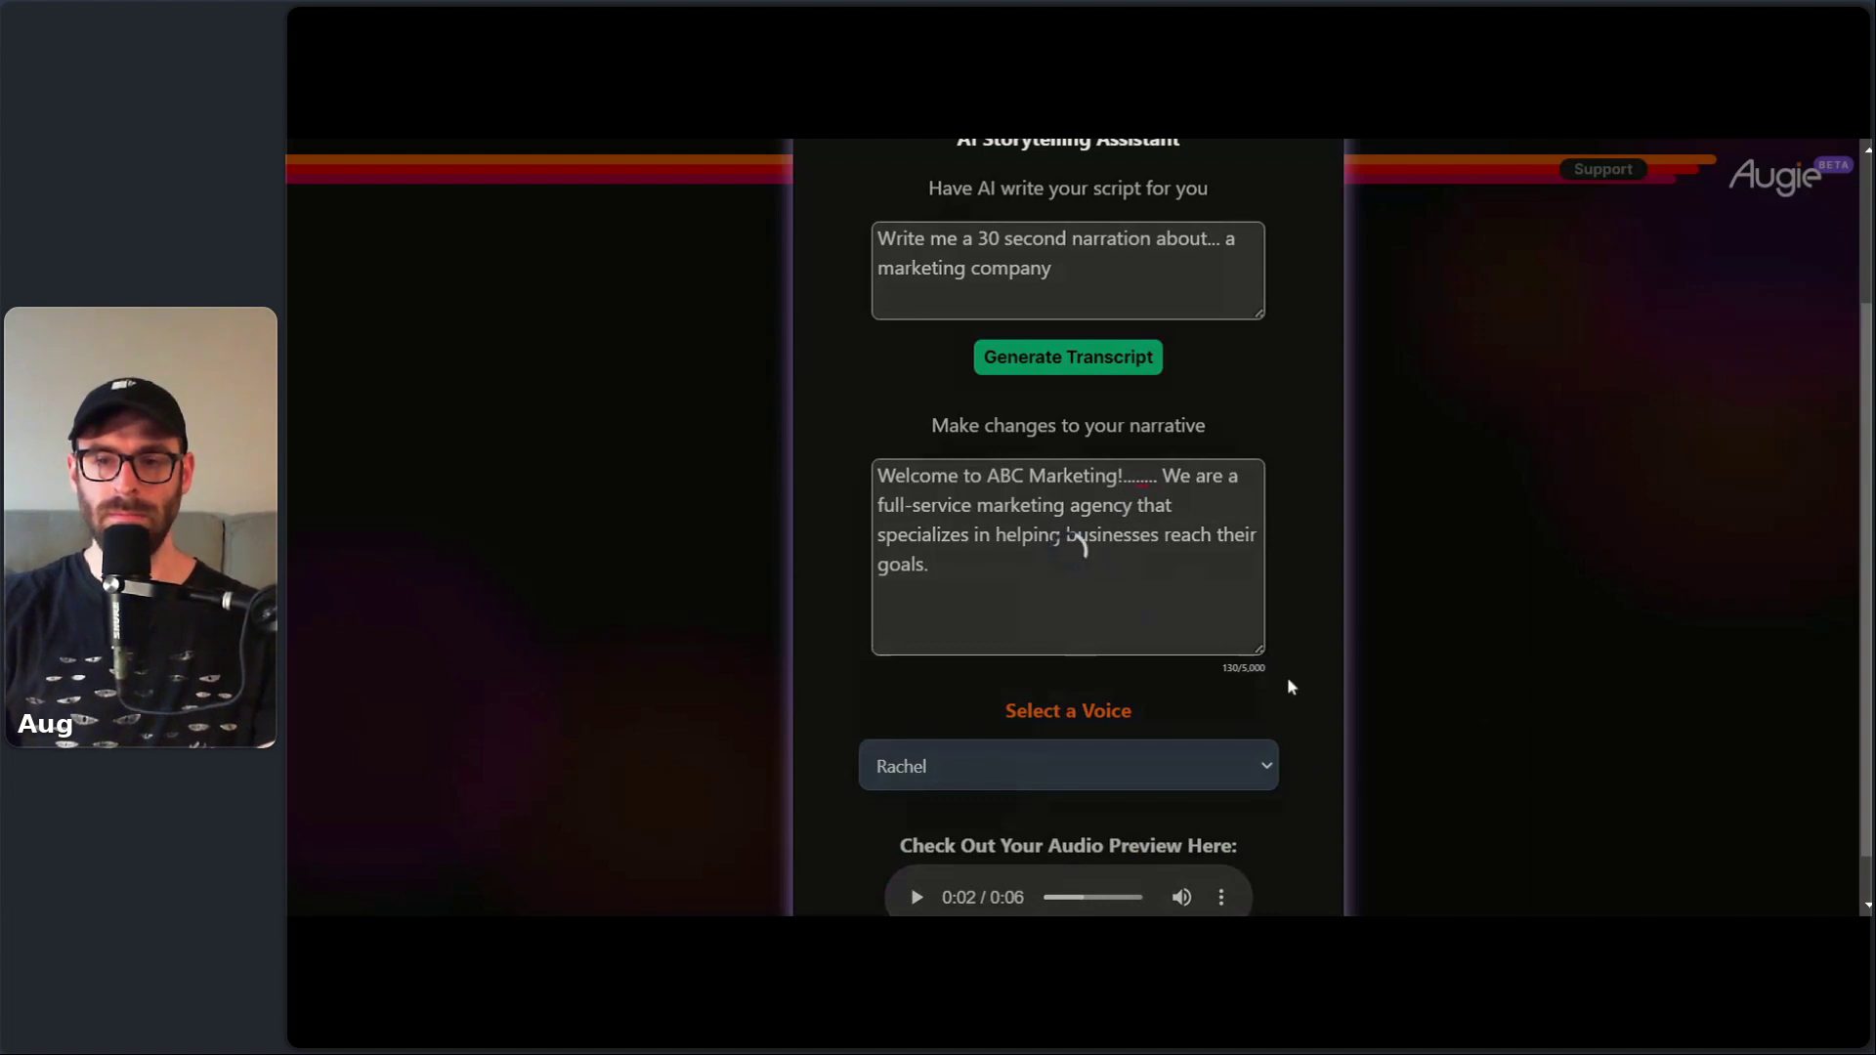
scroll(1273, 575, down, 1)
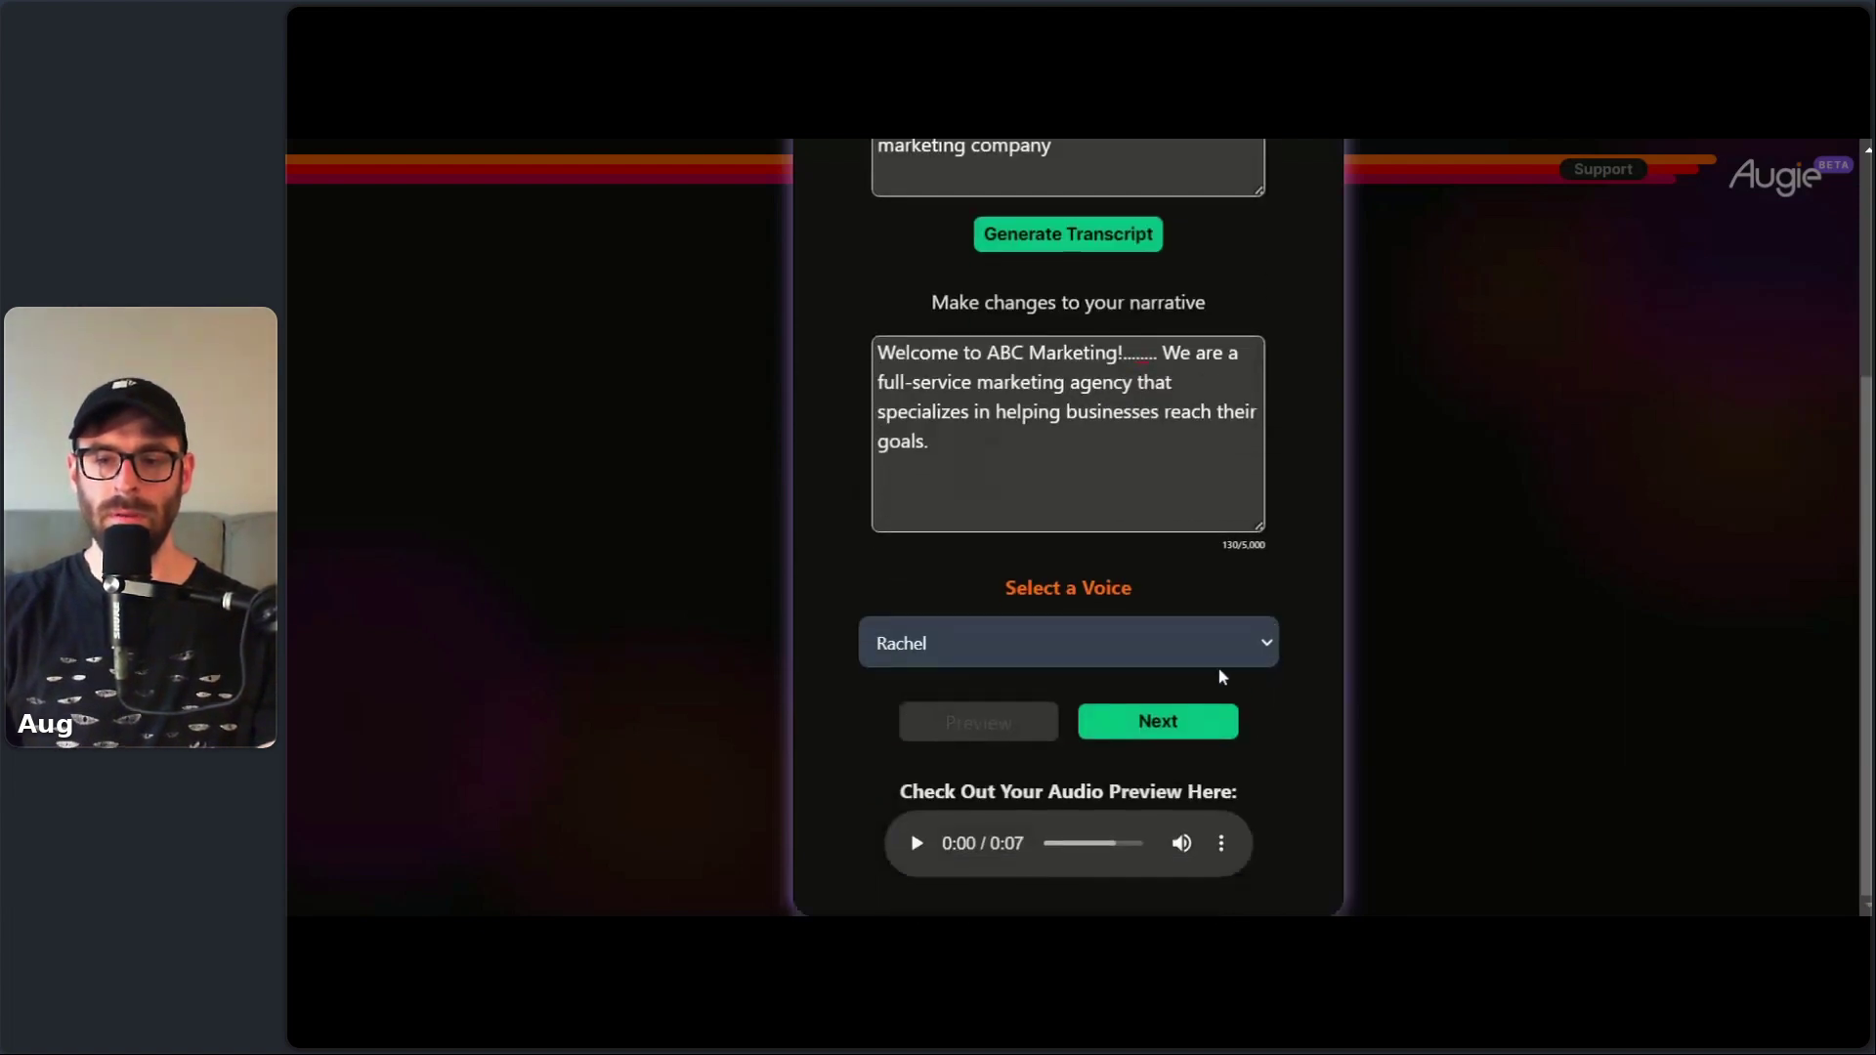
click(916, 846)
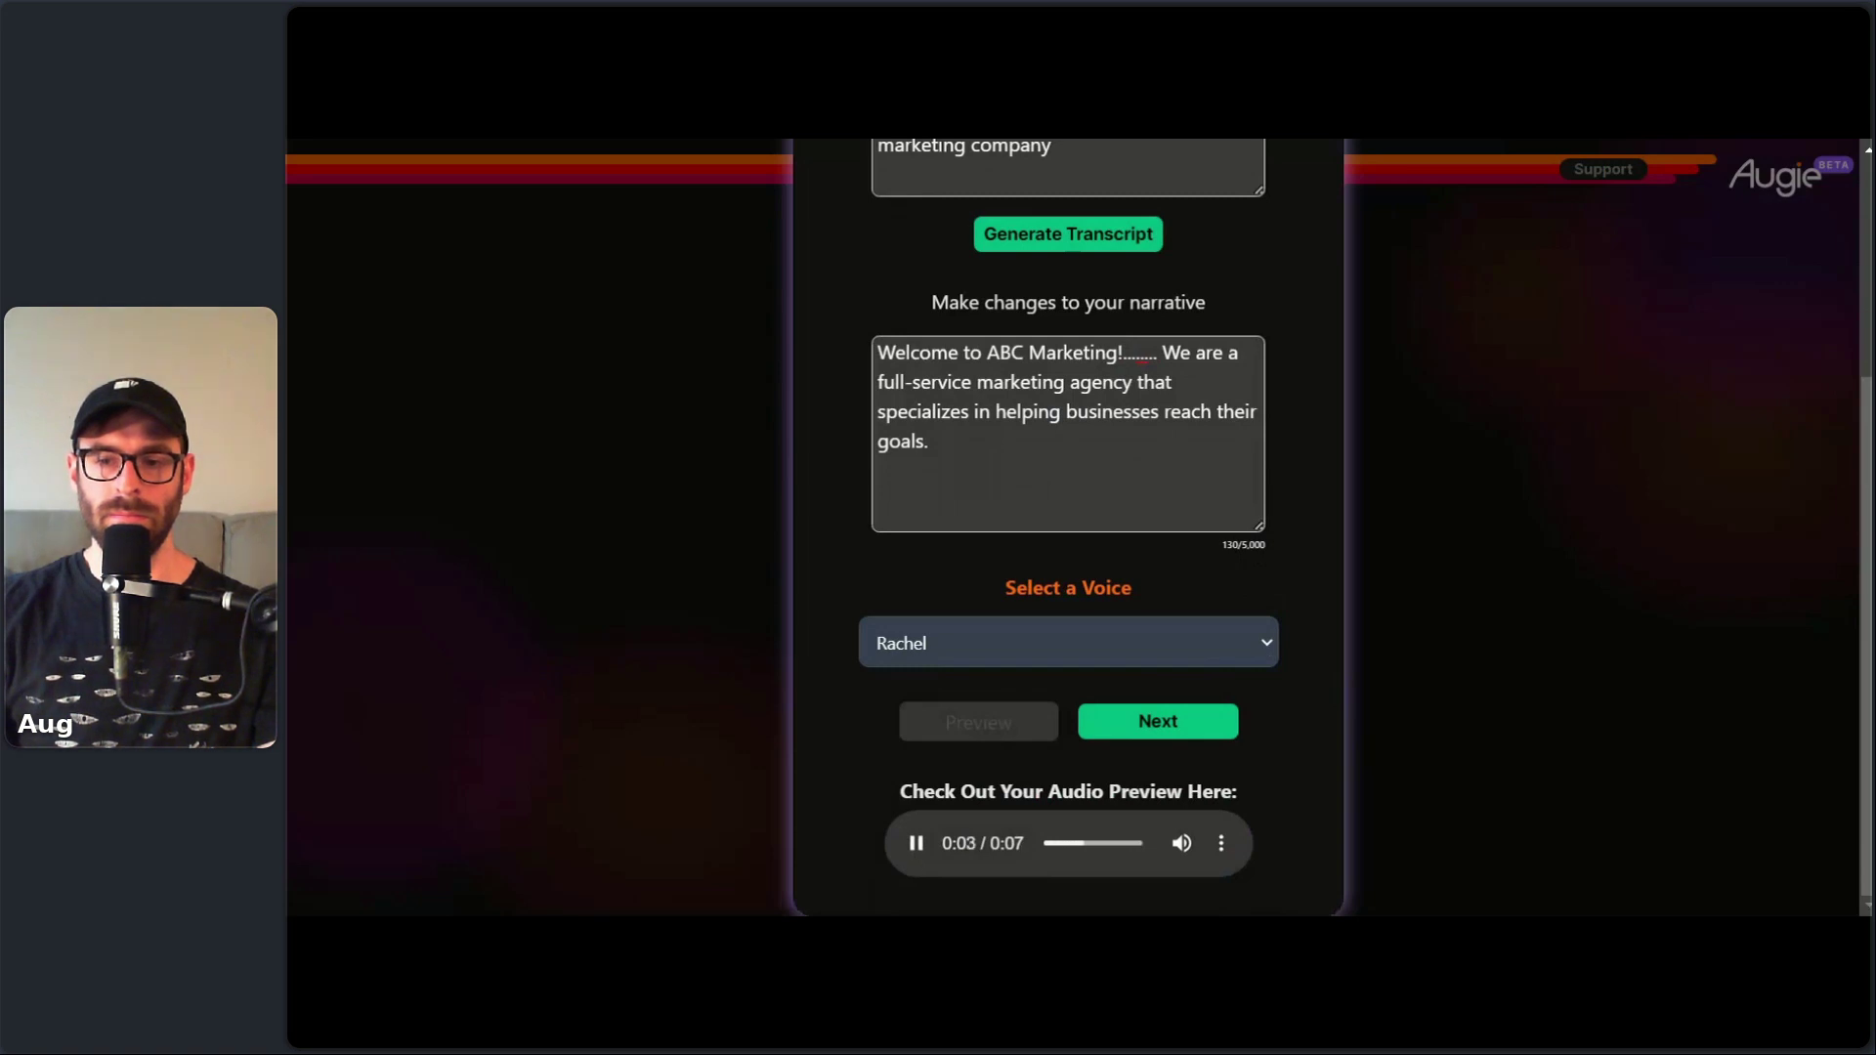
click(916, 843)
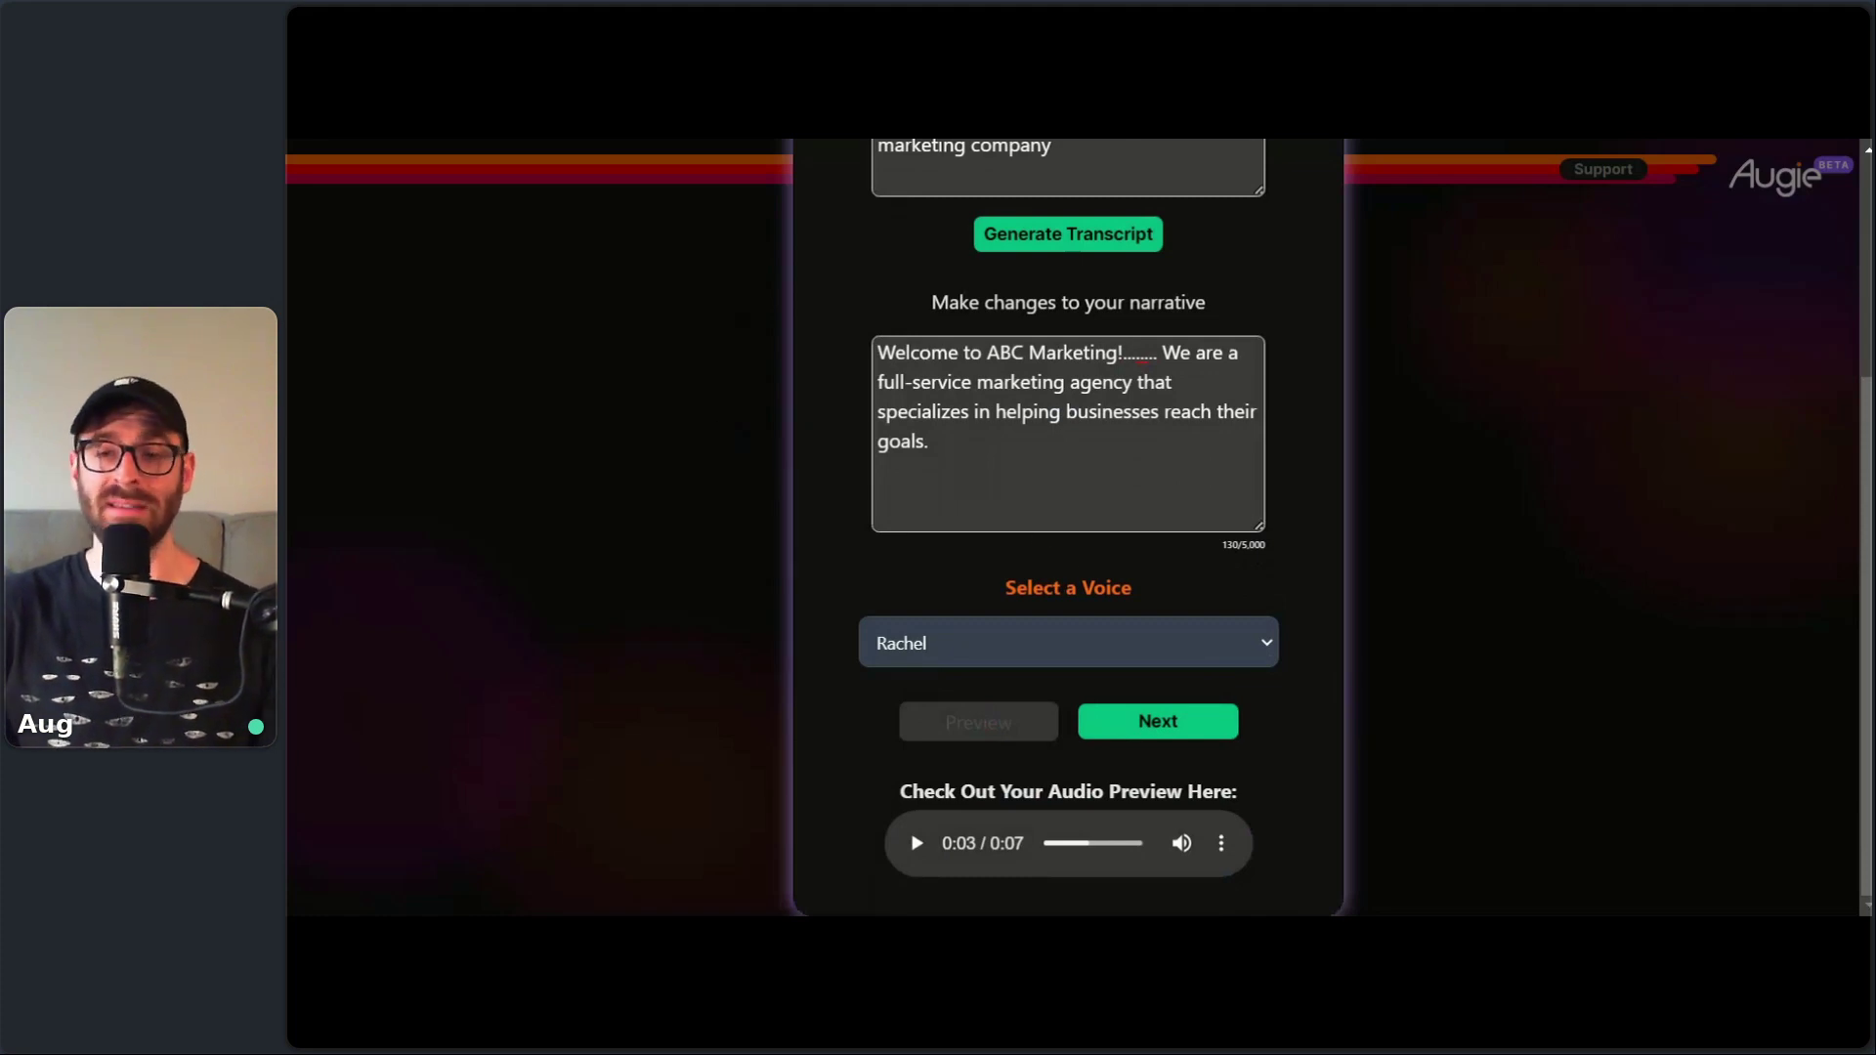
- Replace the dots after "Welcome to ABC Marketing!" with eight more exclamation marks, and generate and briefly play the audio preview
drag(1137, 353, 1161, 353)
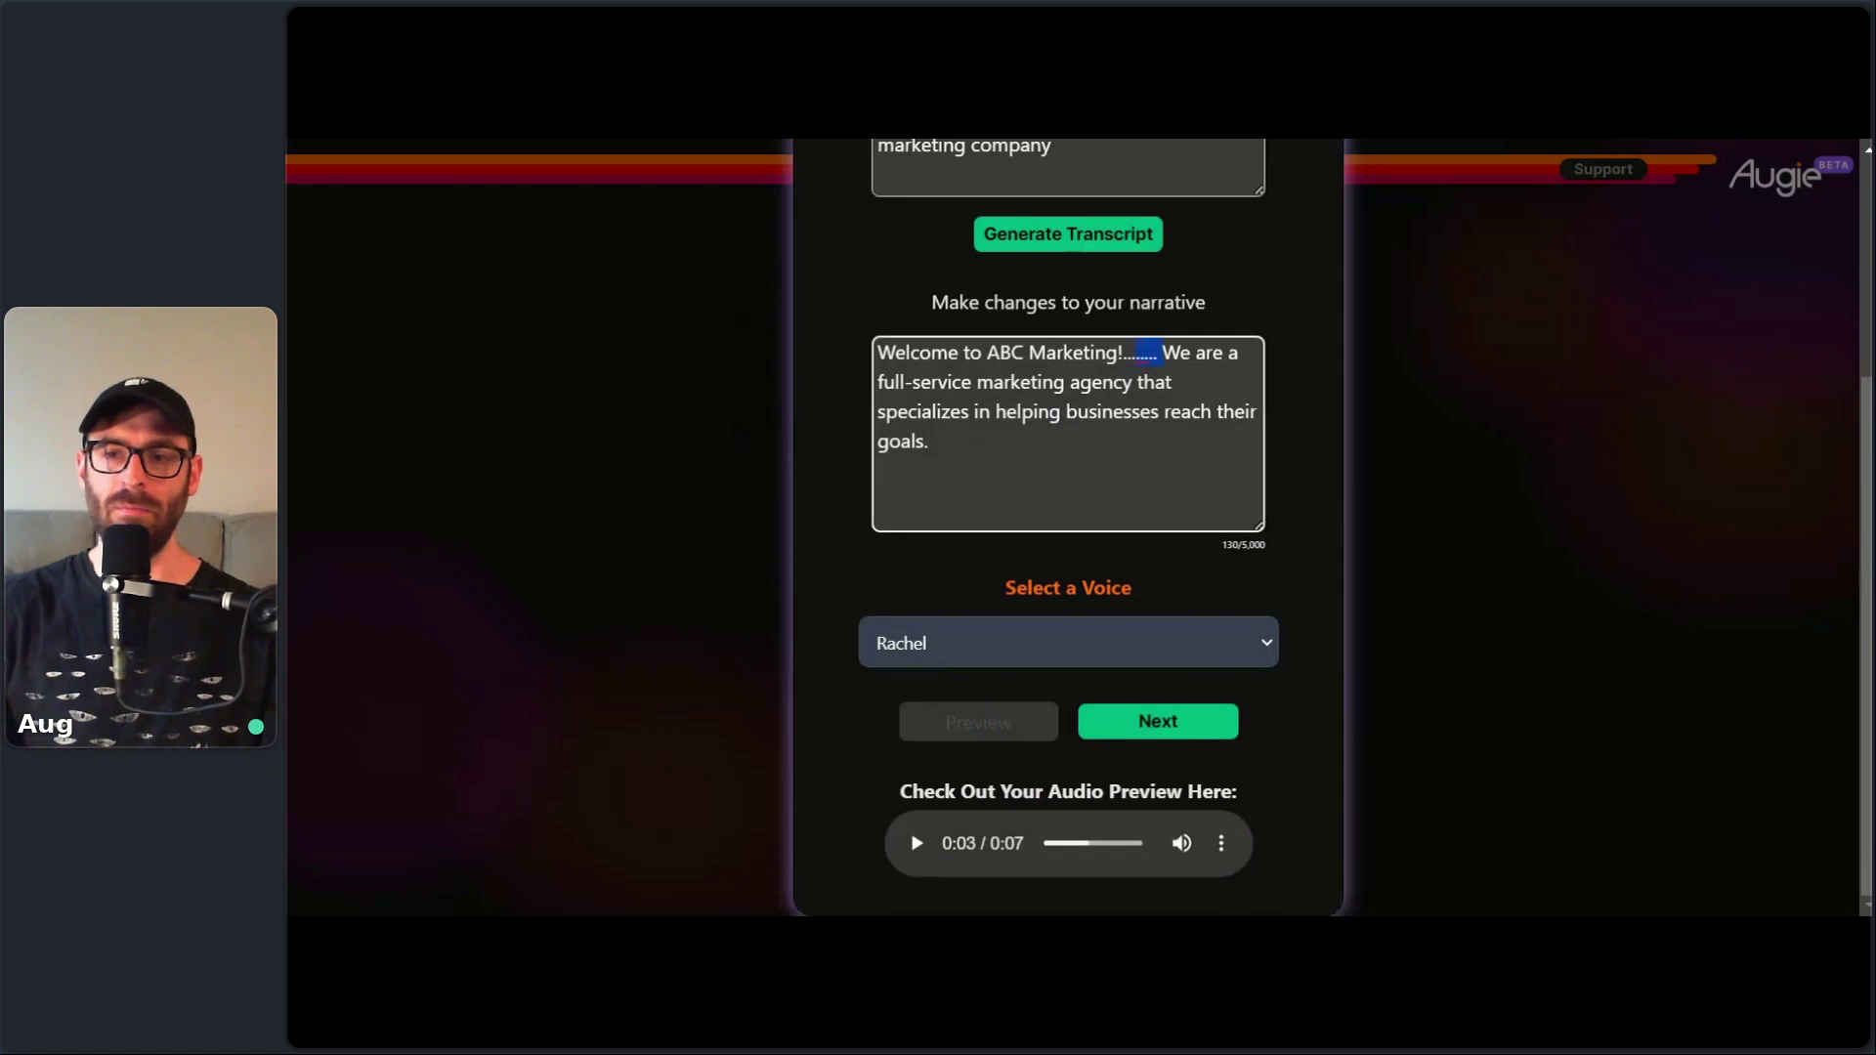
key(BackSpace)
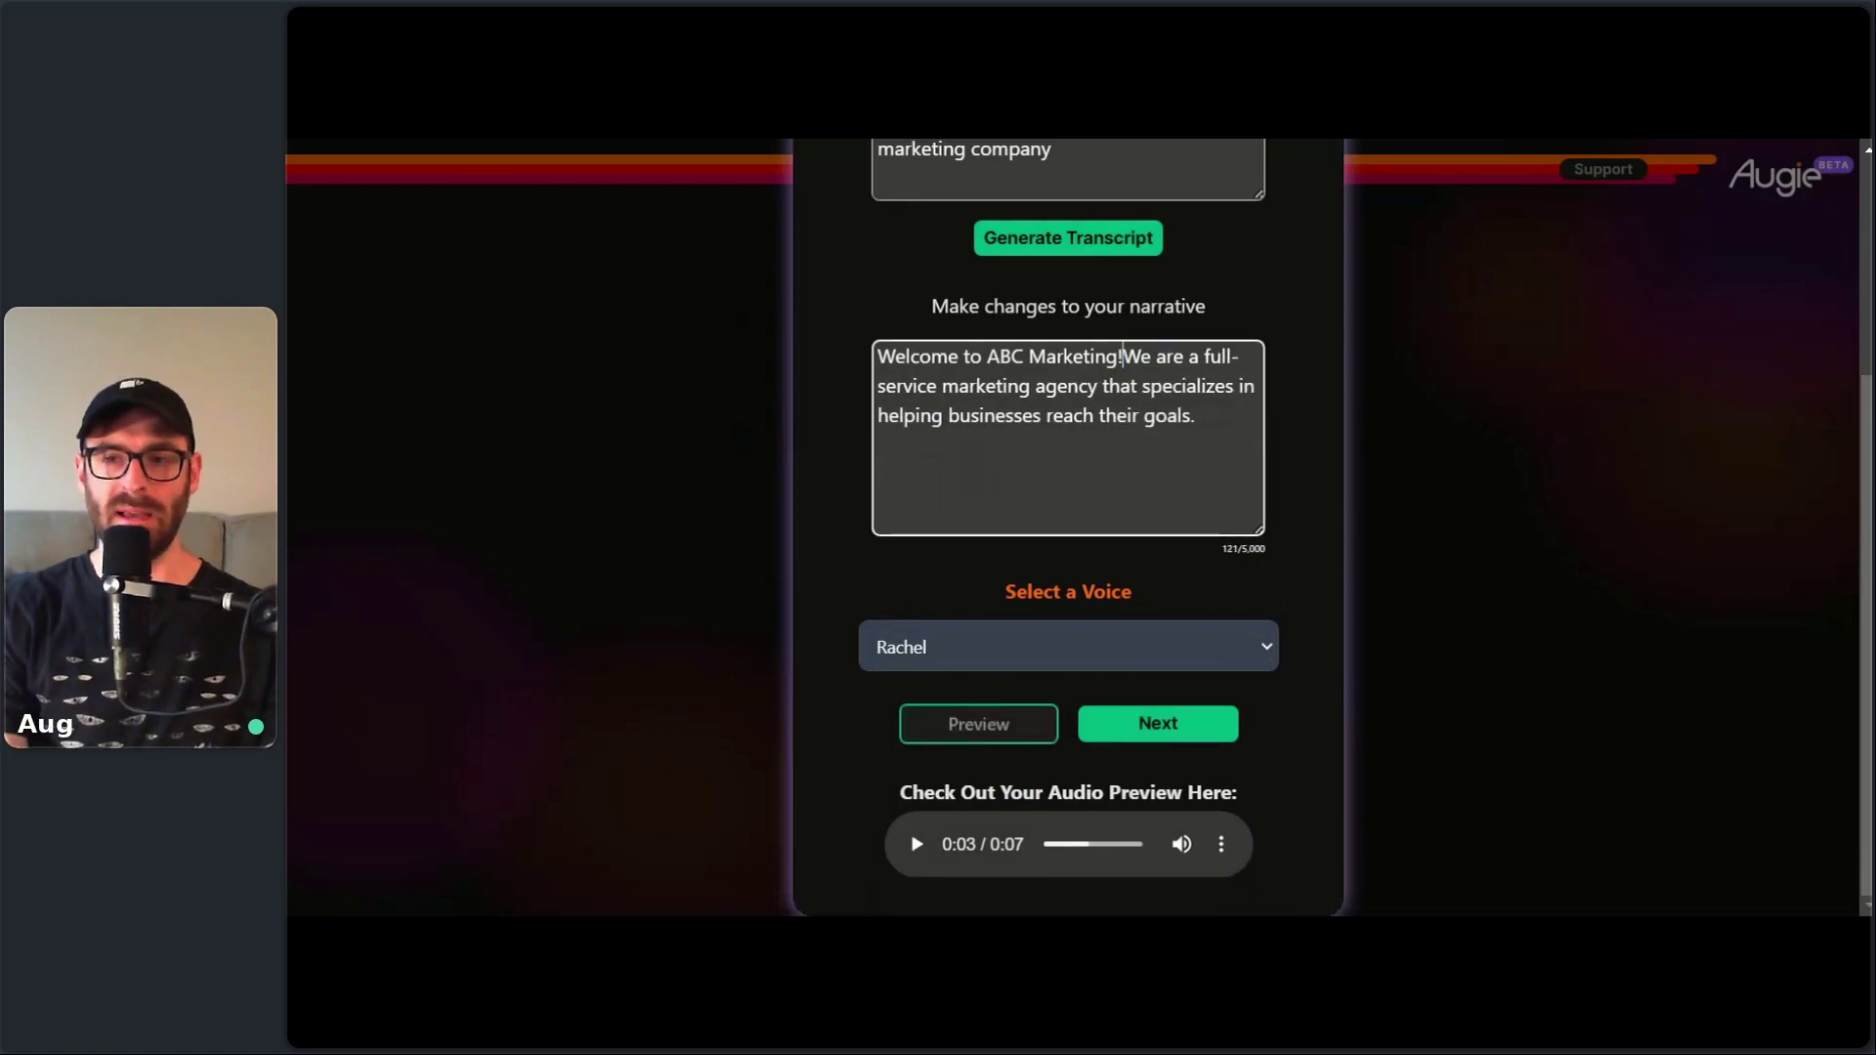
text(!!!!!!!!)
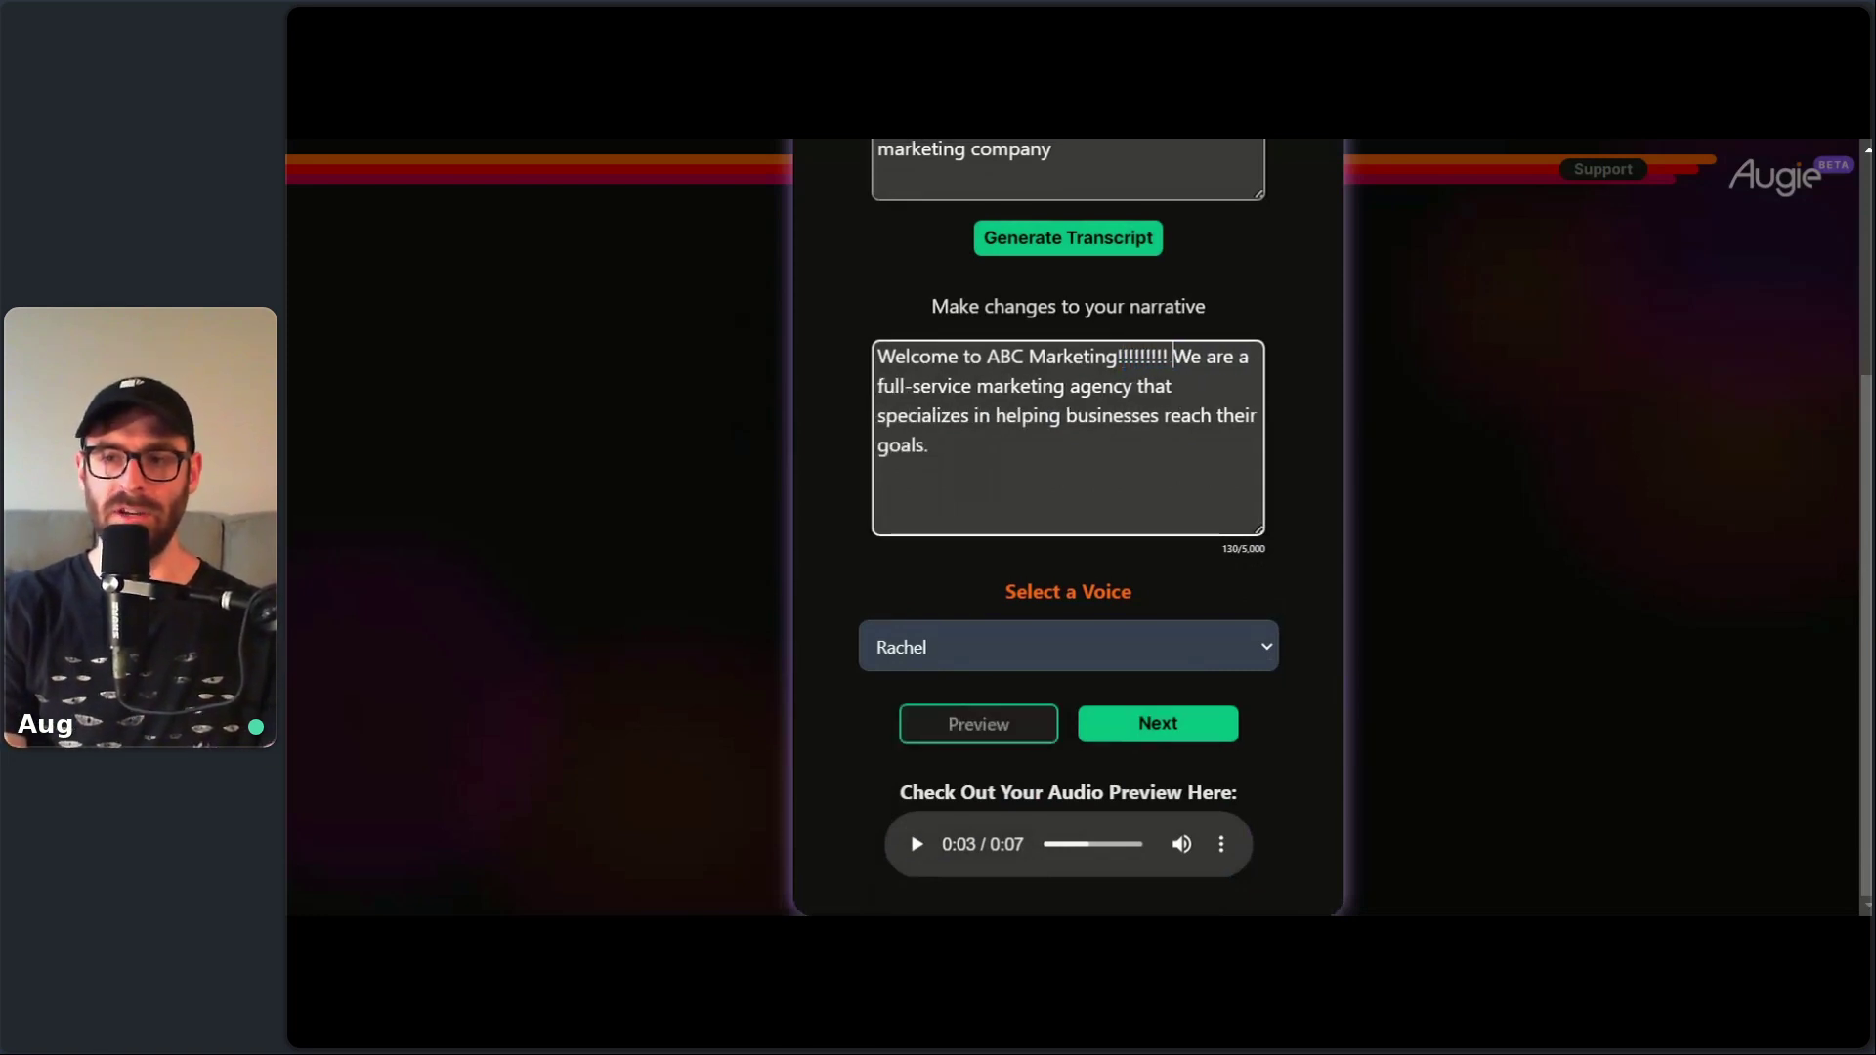
click(1020, 590)
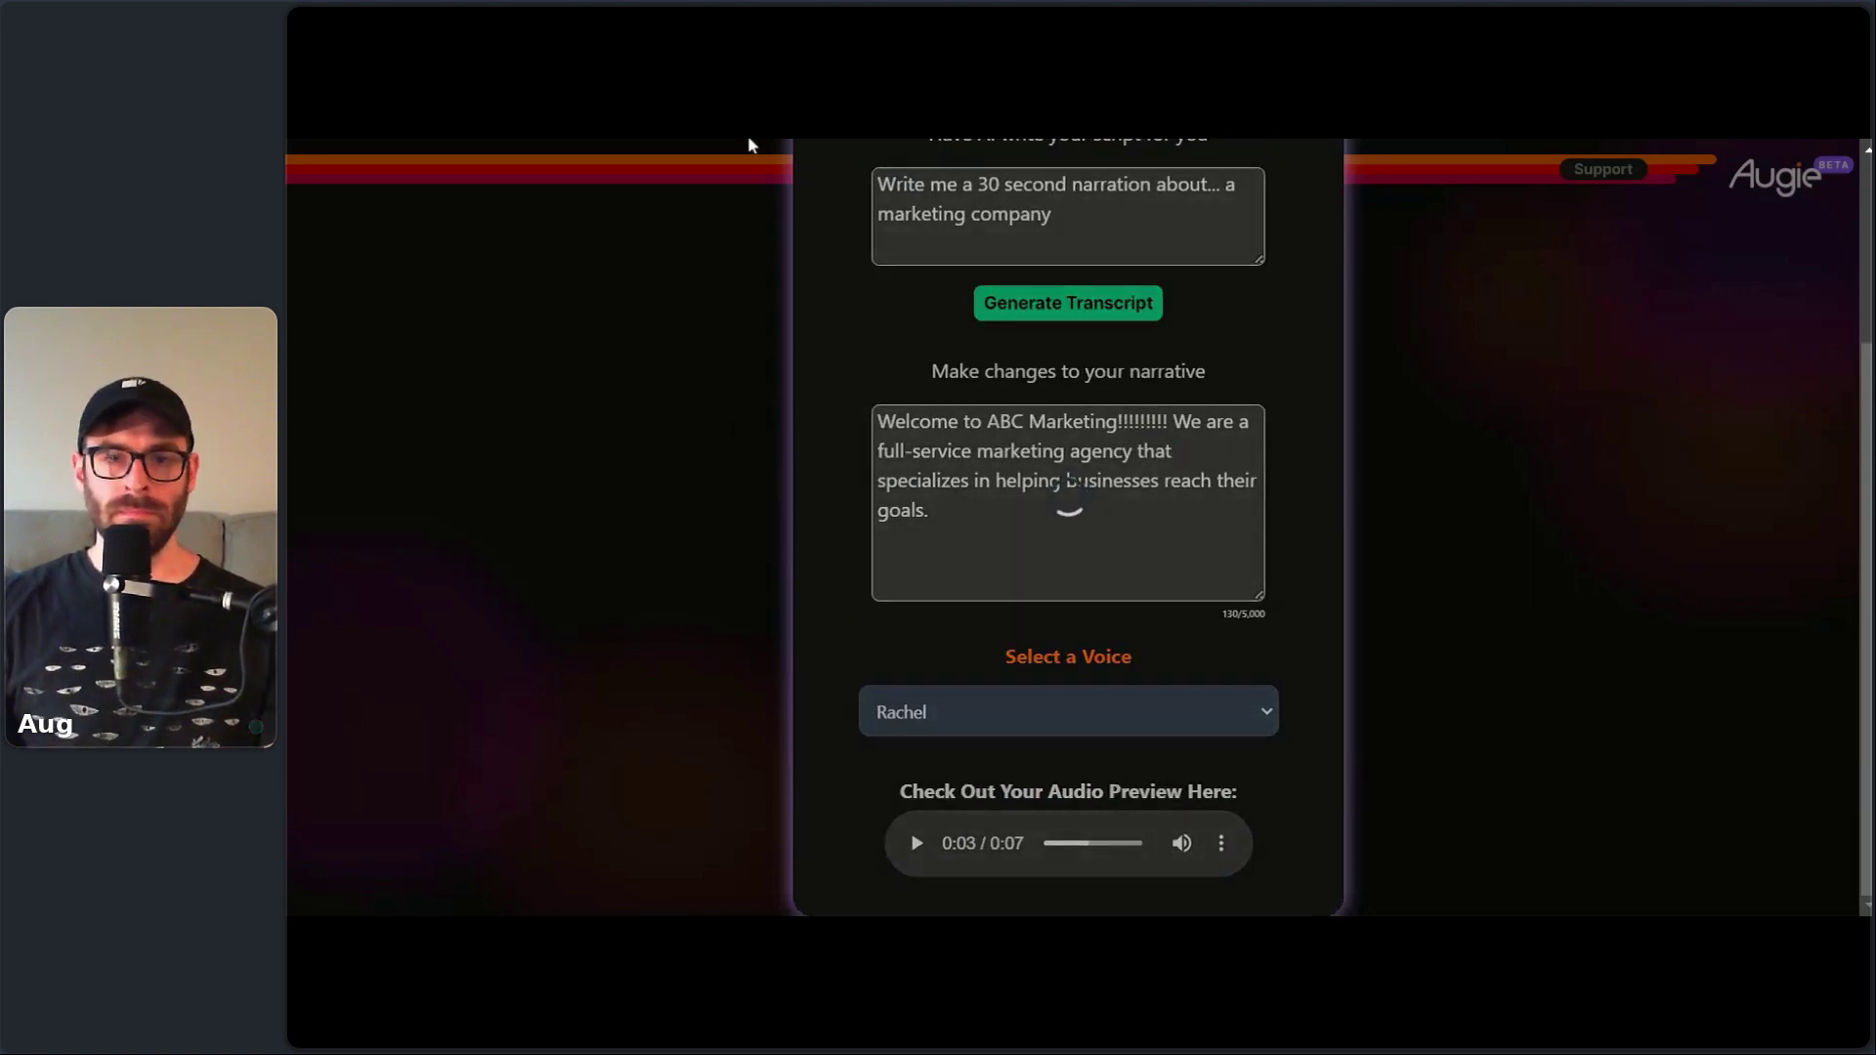
scroll(1317, 635, down, 1)
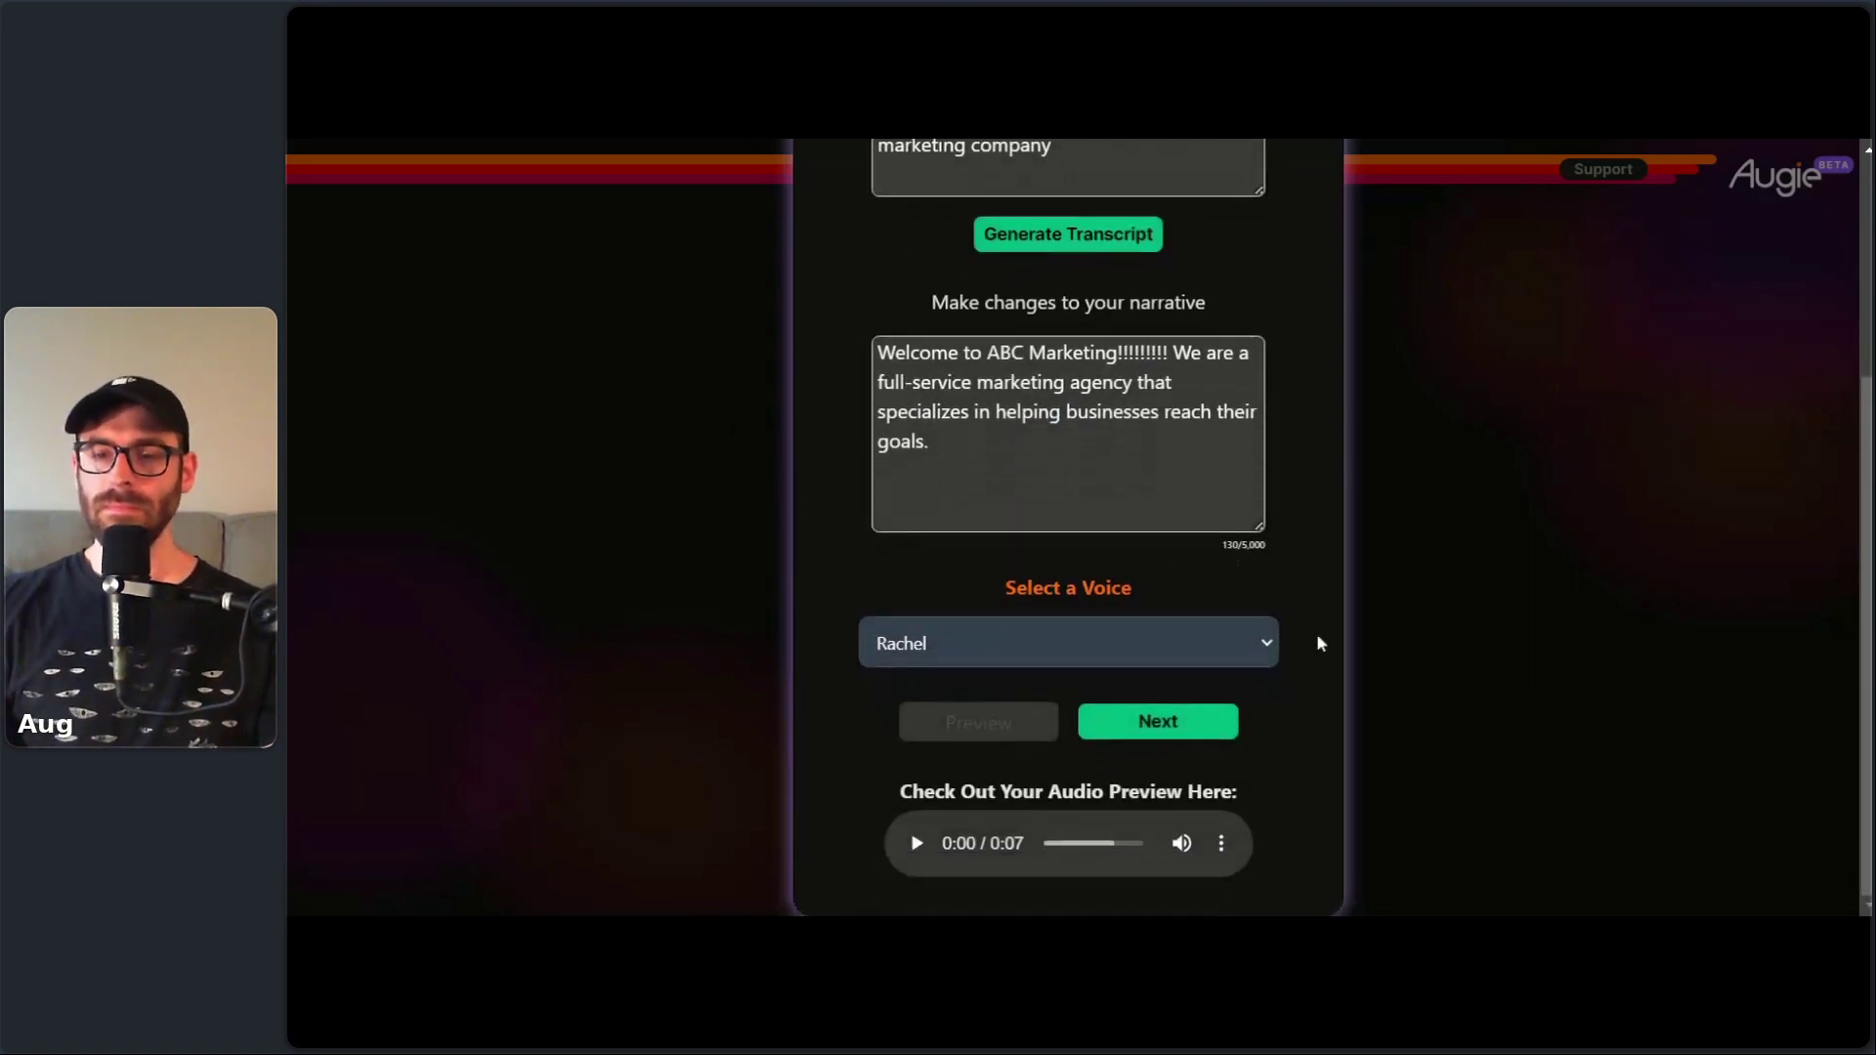
click(916, 843)
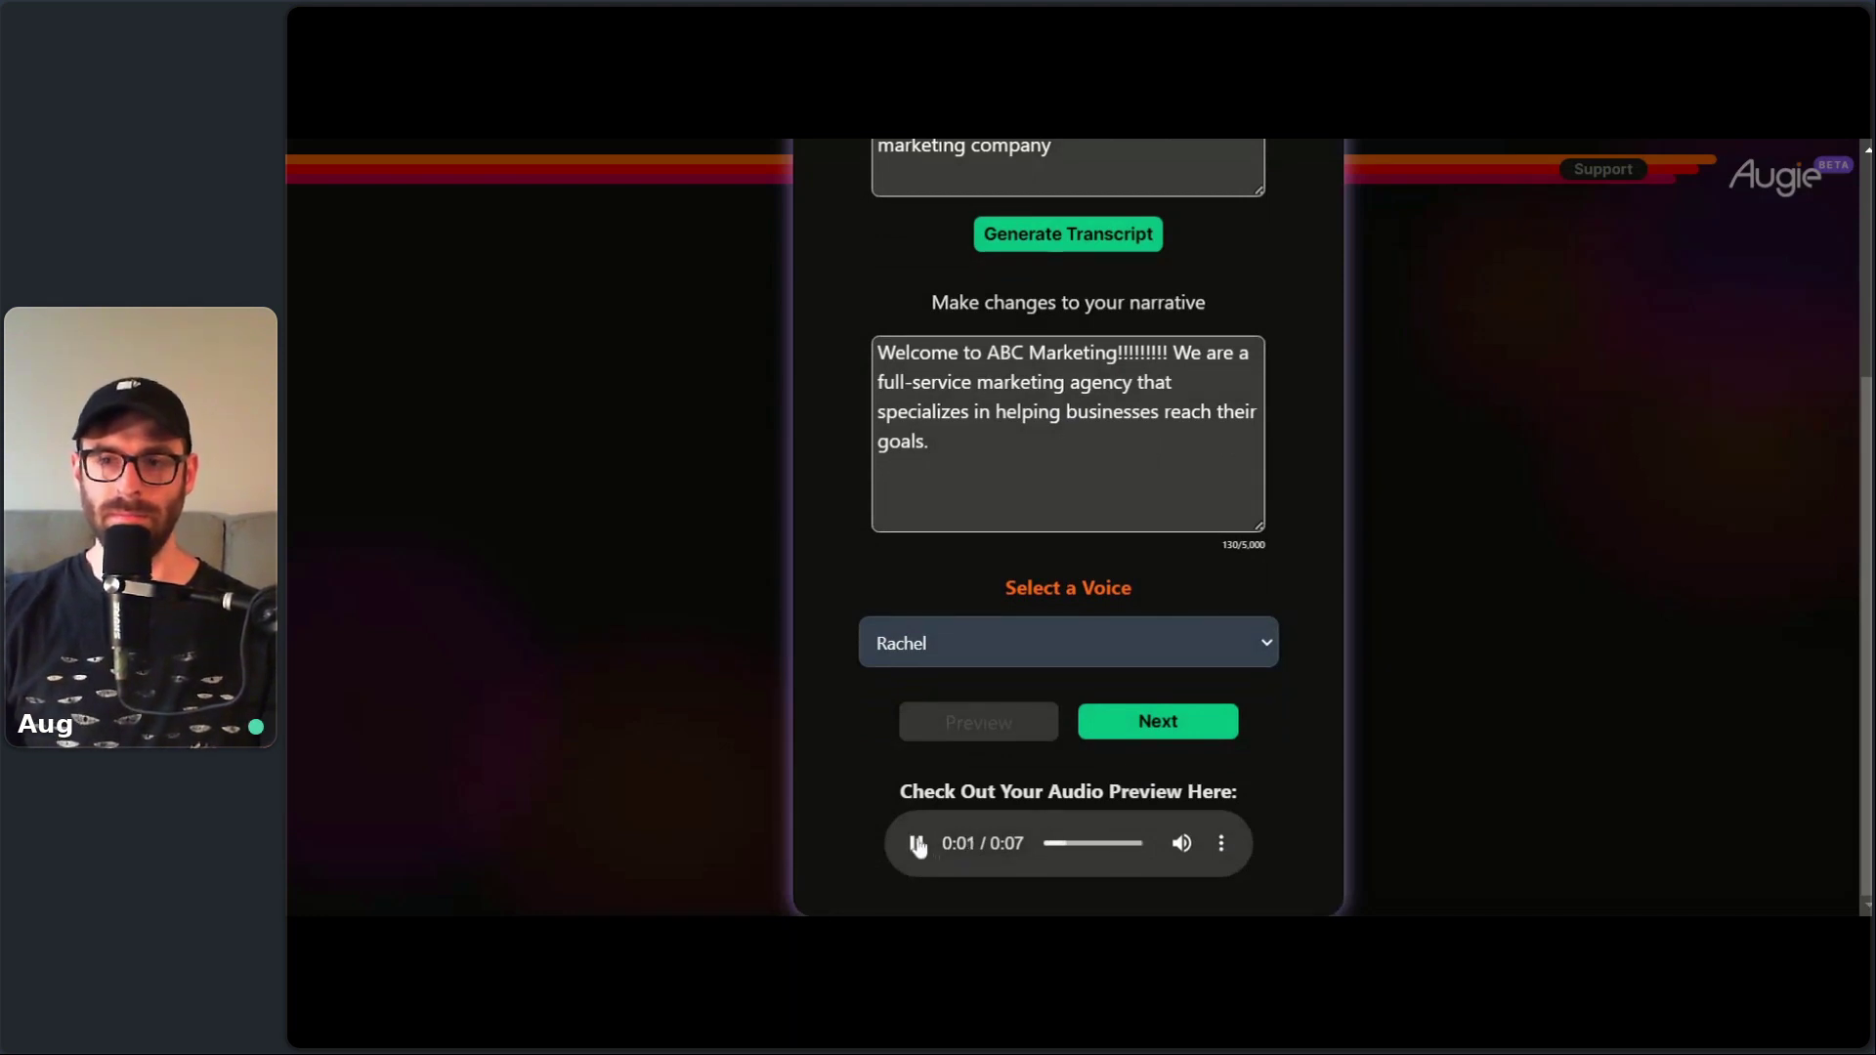
click(917, 843)
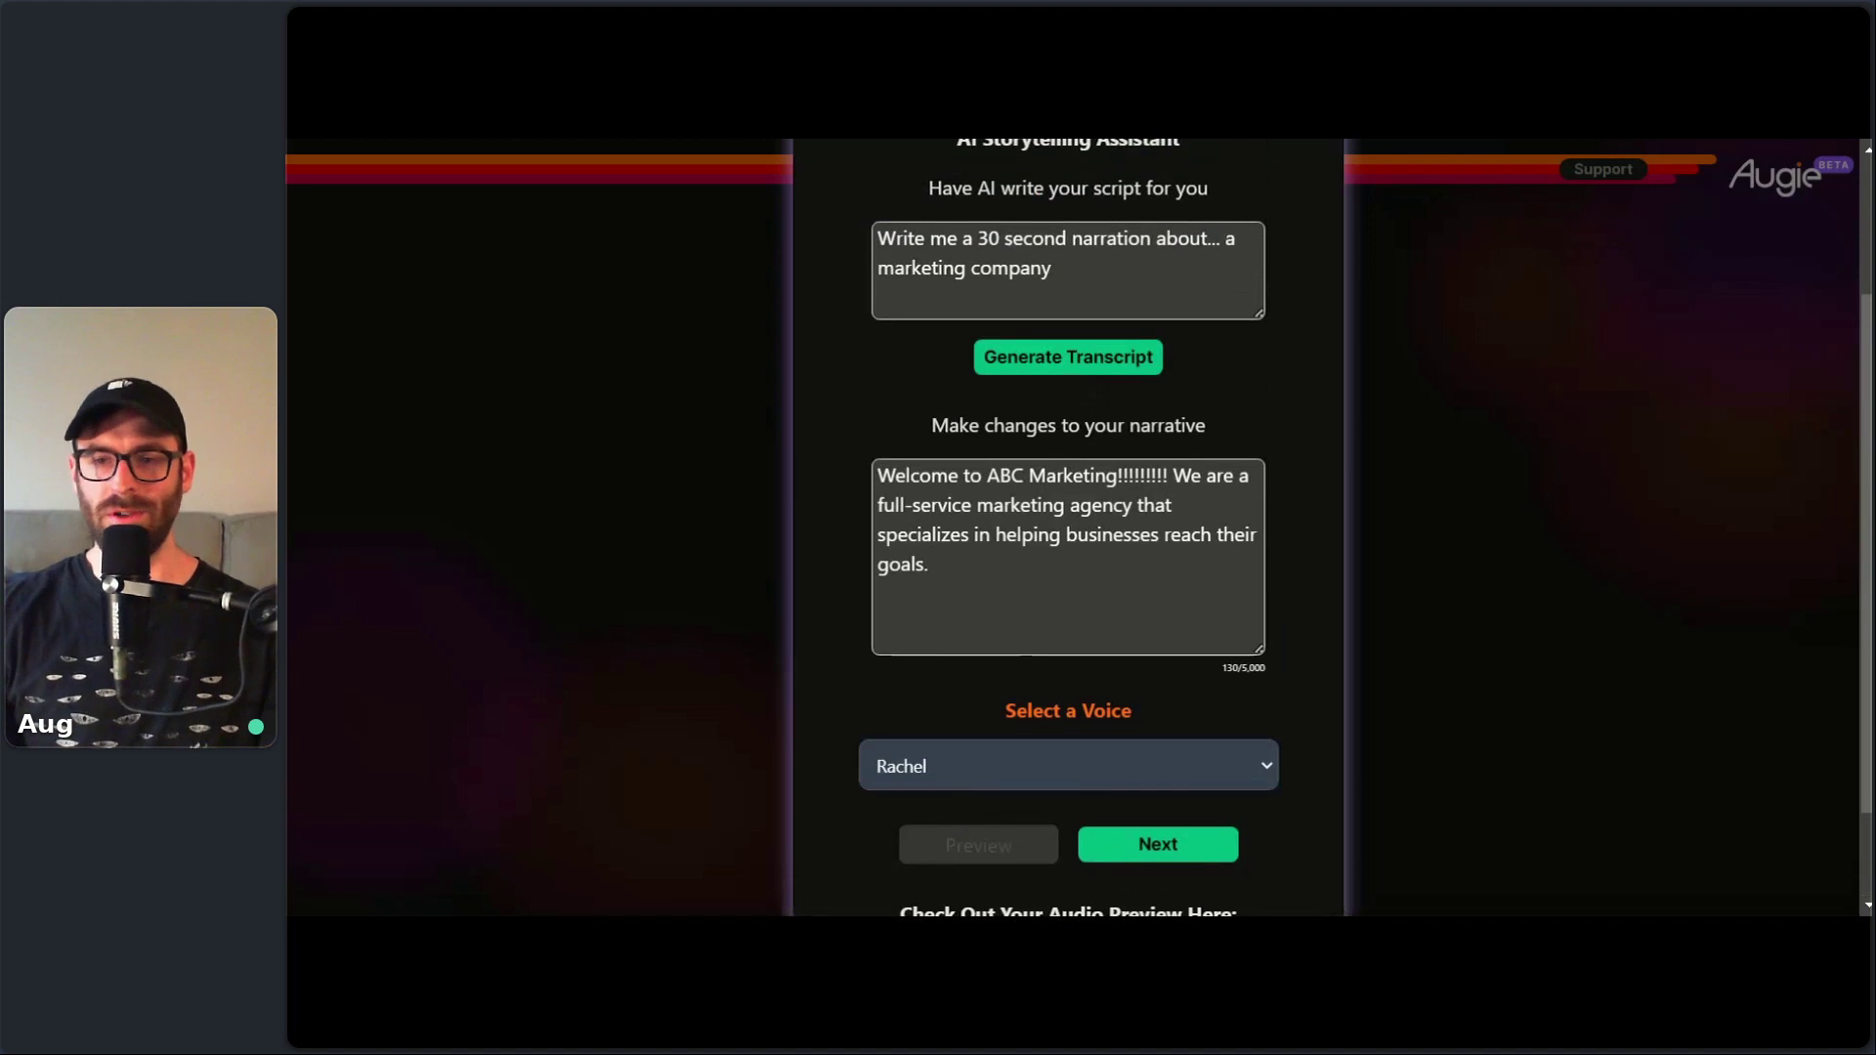
- Remove the extra exclamation marks so the narrative's opening reads "Welcome to ABC Marketing! We are"
click(1167, 476)
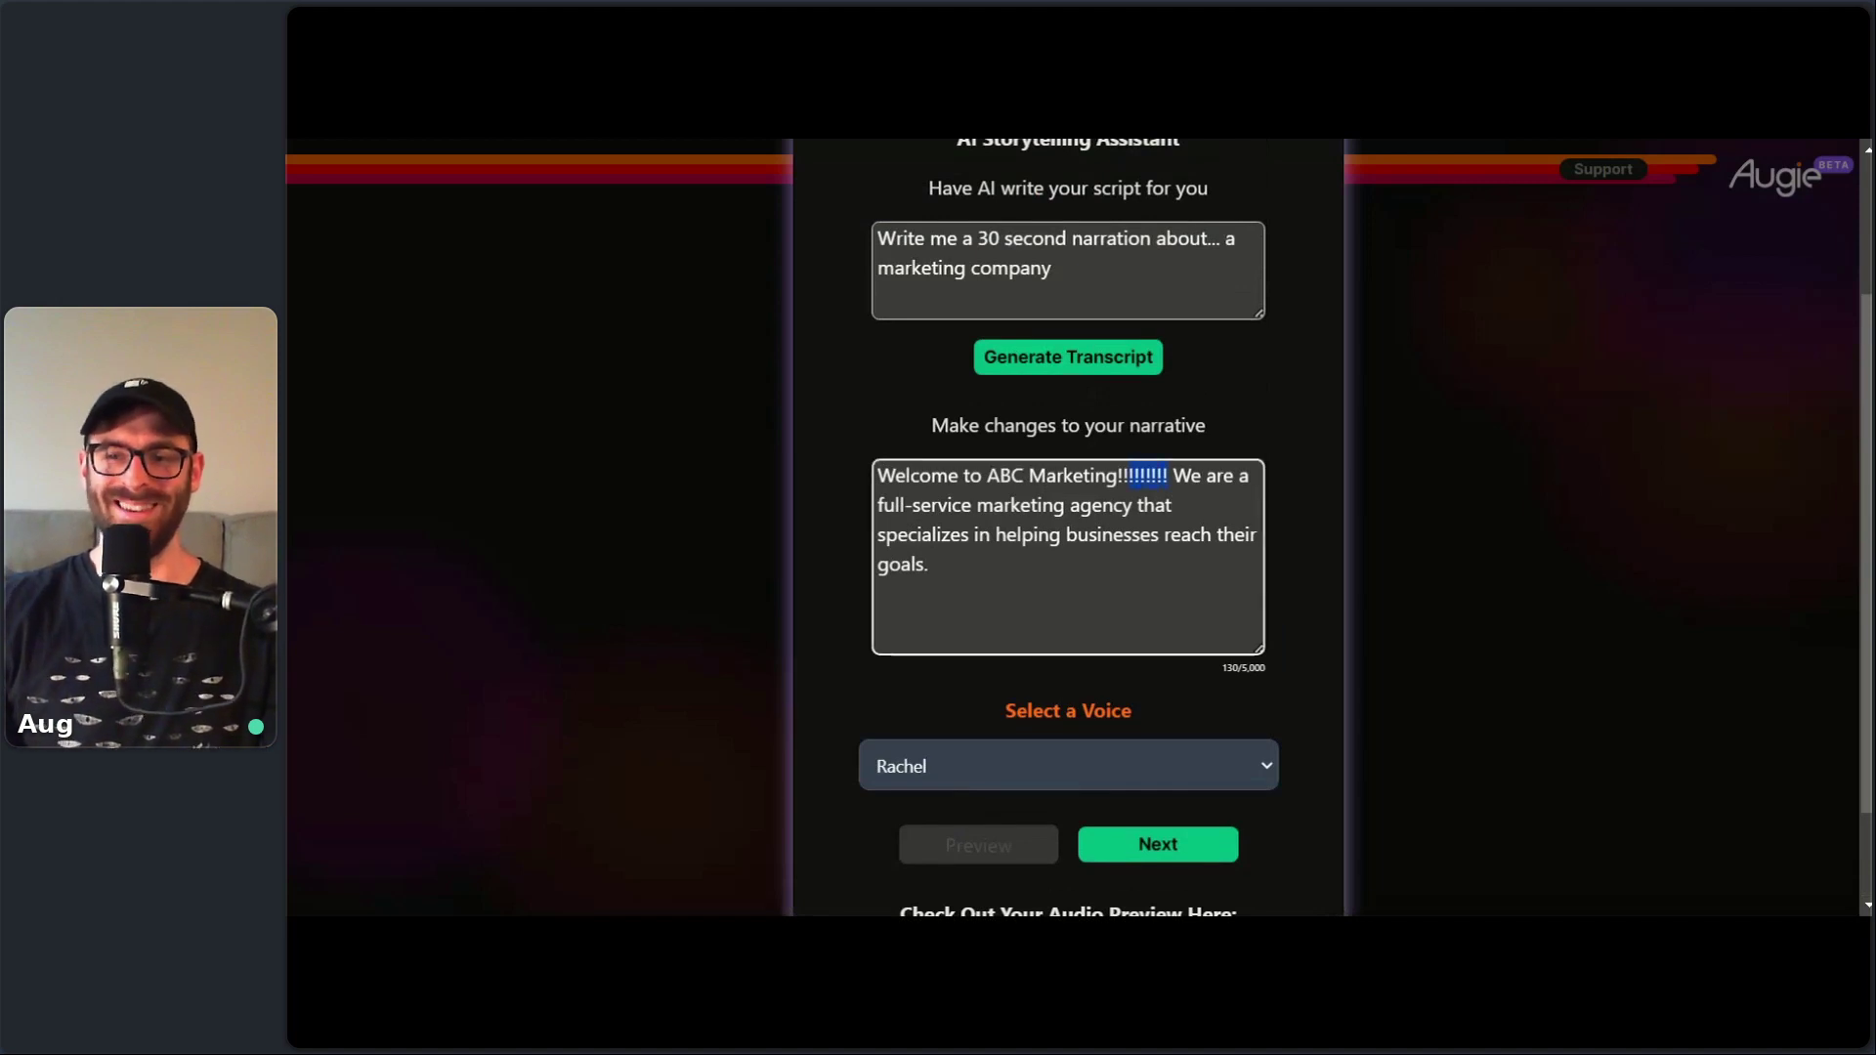
key(BackSpace)
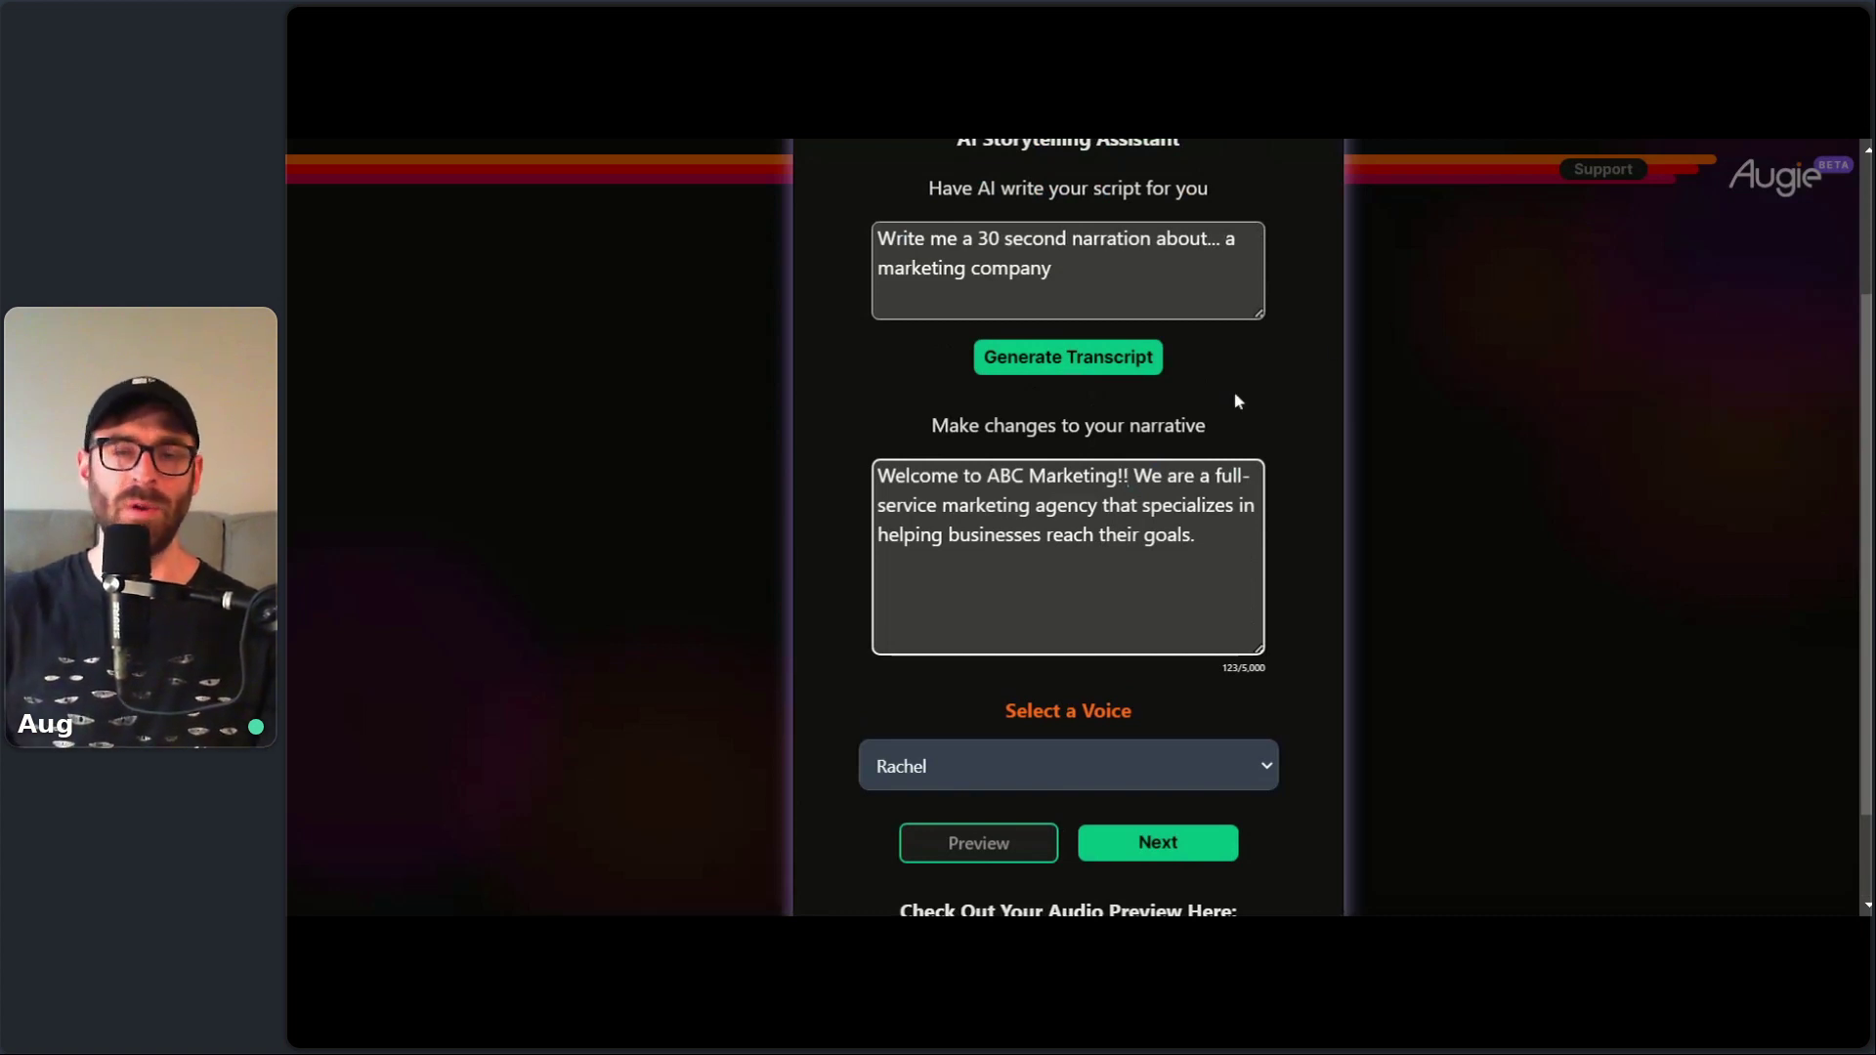
key(BackSpace)
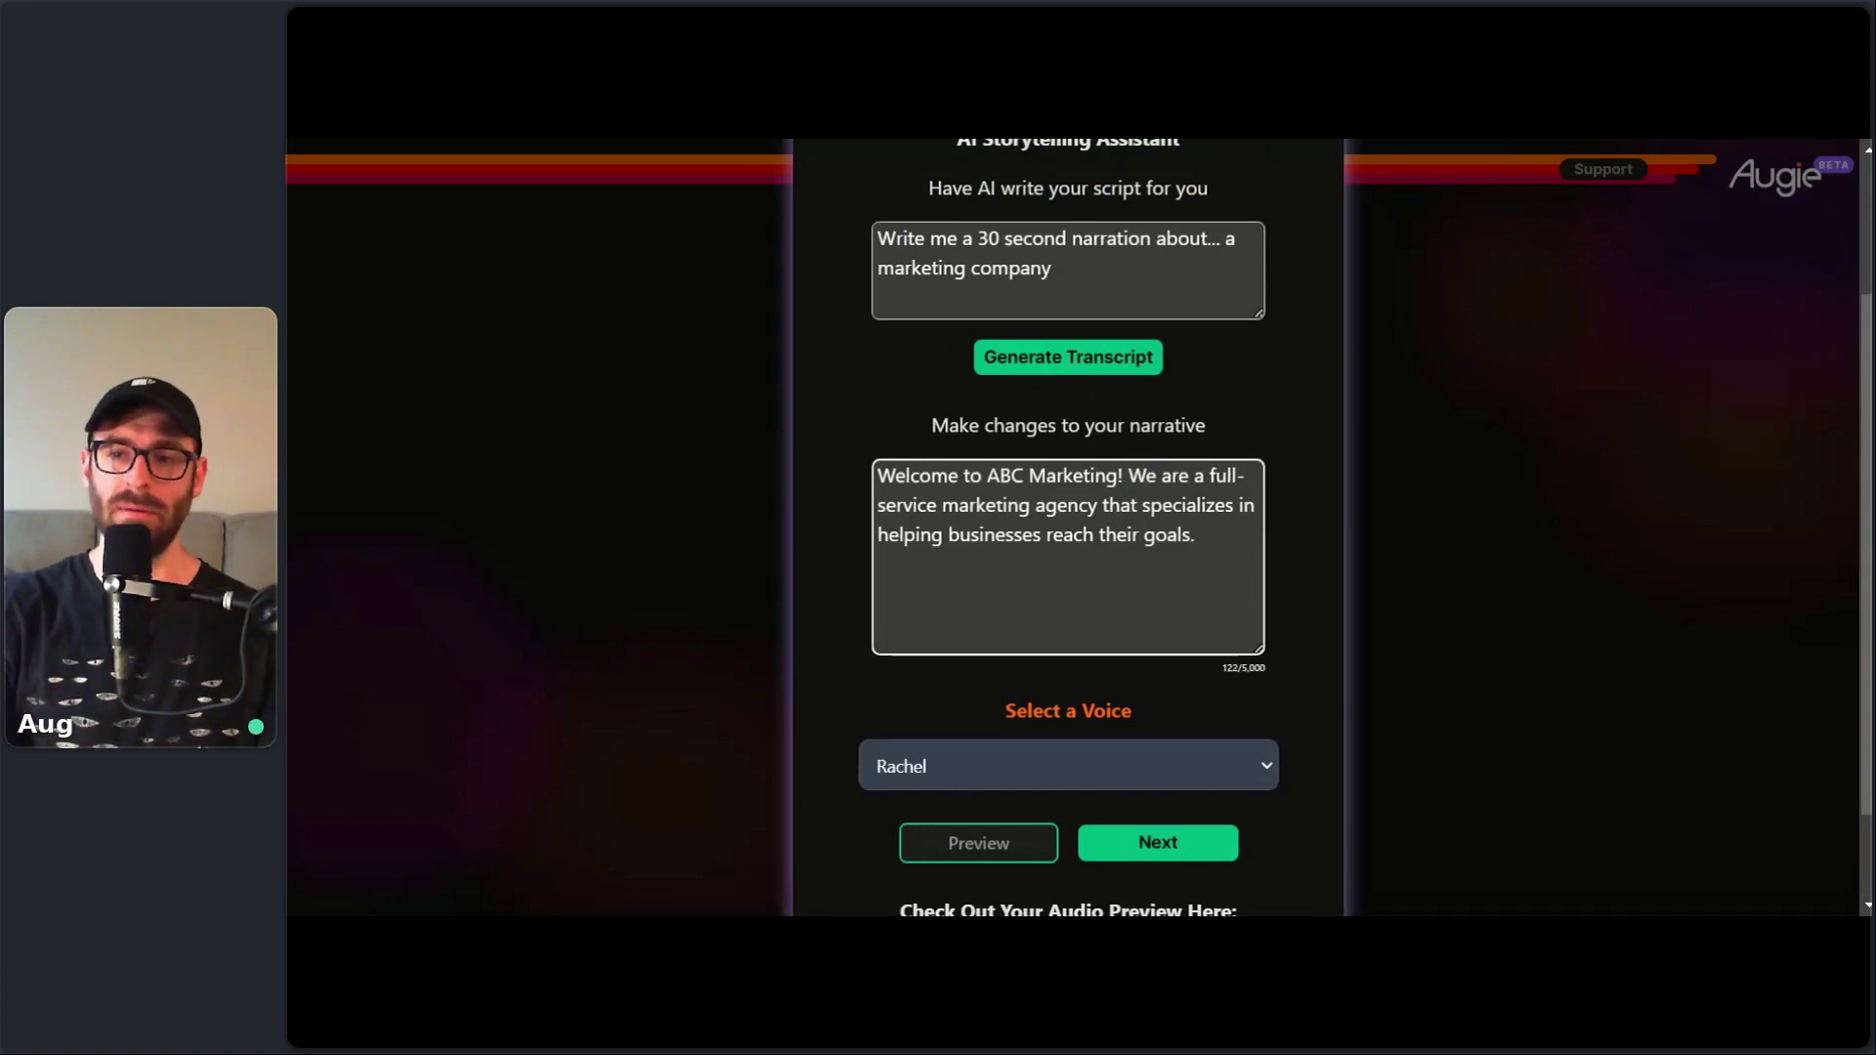
- Close the AI Storytelling Assistant without creating the video and return to the dashboard
scroll(1070, 528, up, 2)
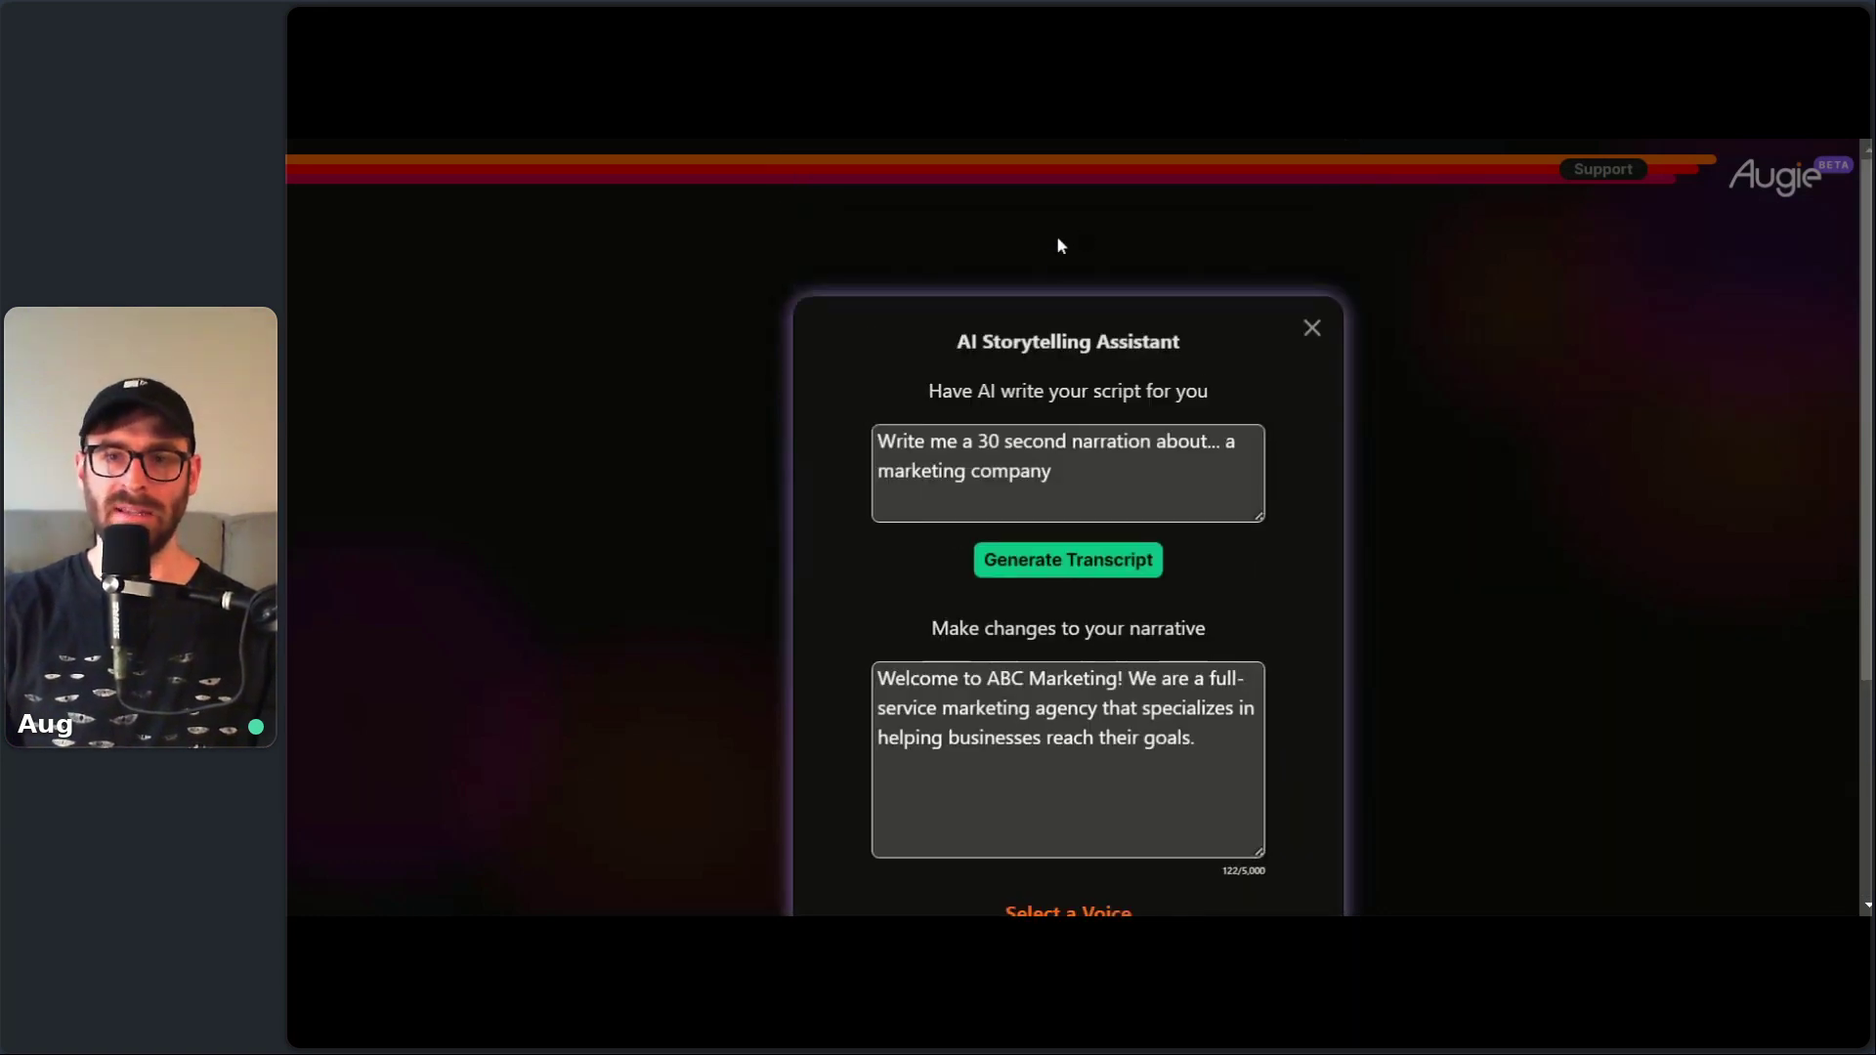
click(1311, 330)
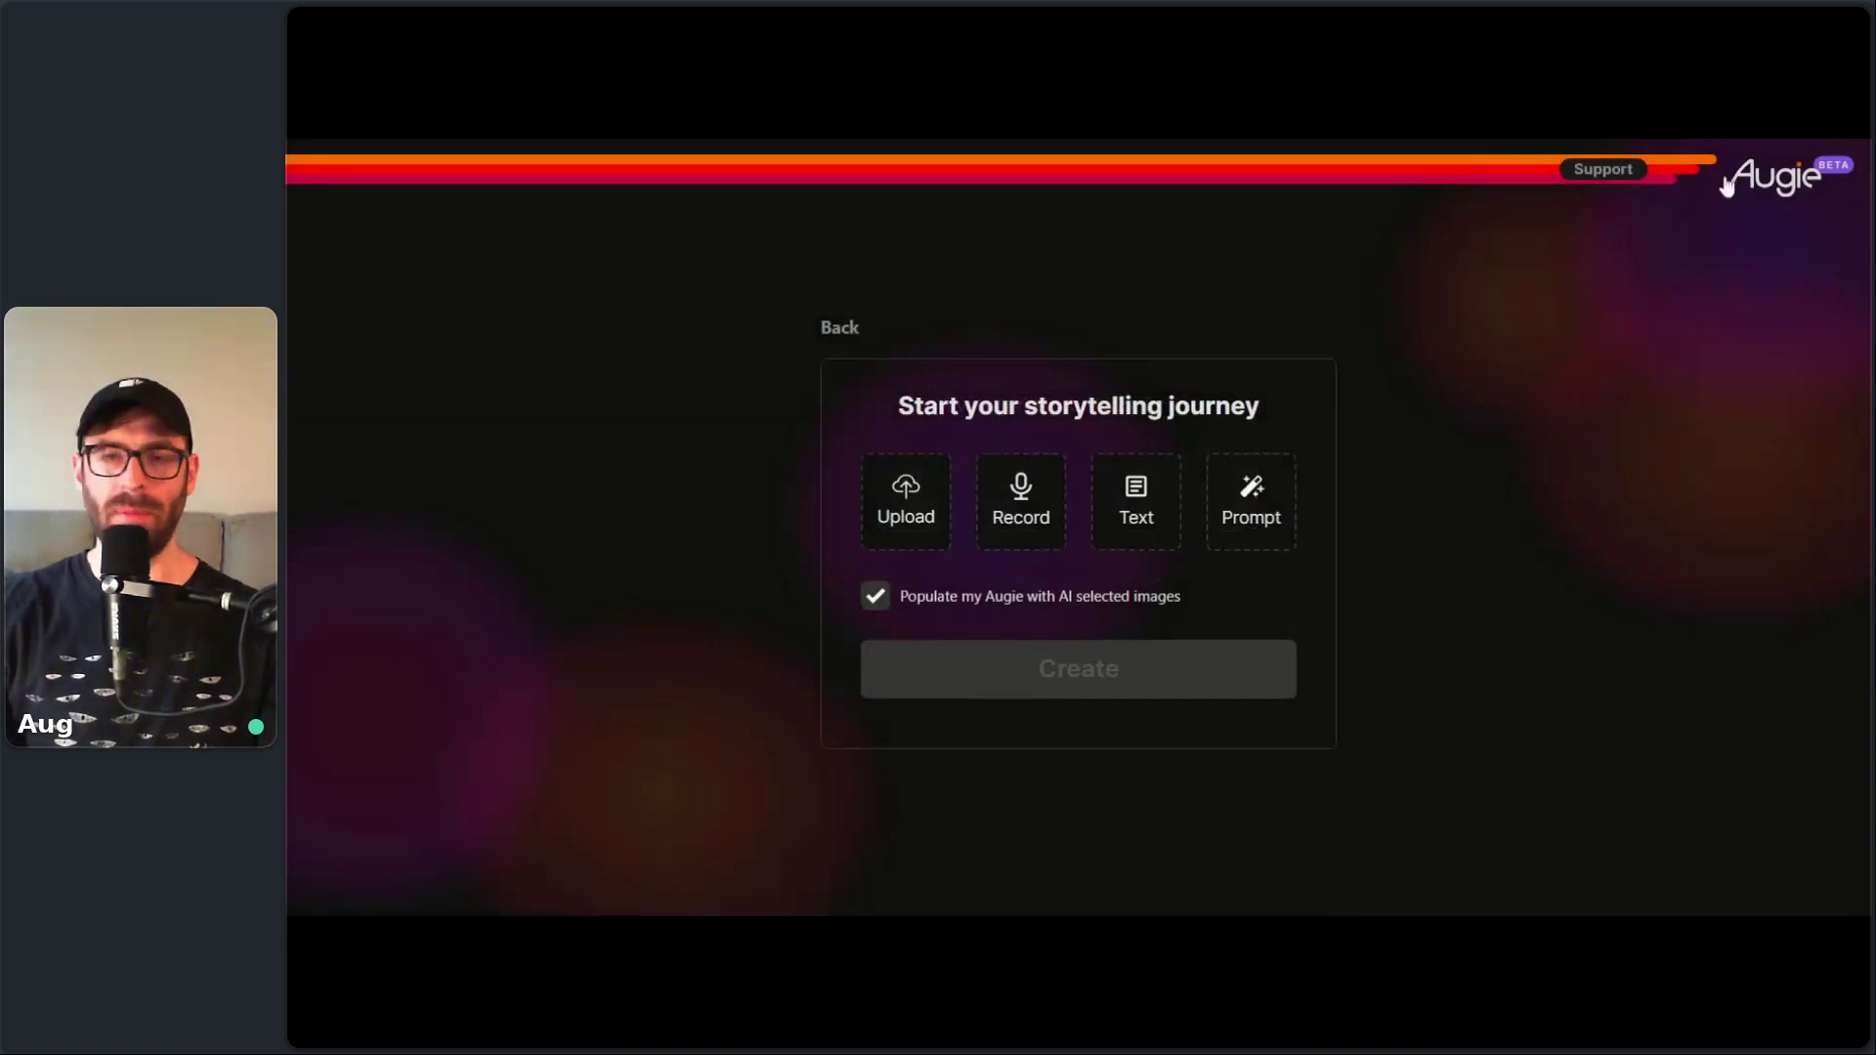
click(1771, 174)
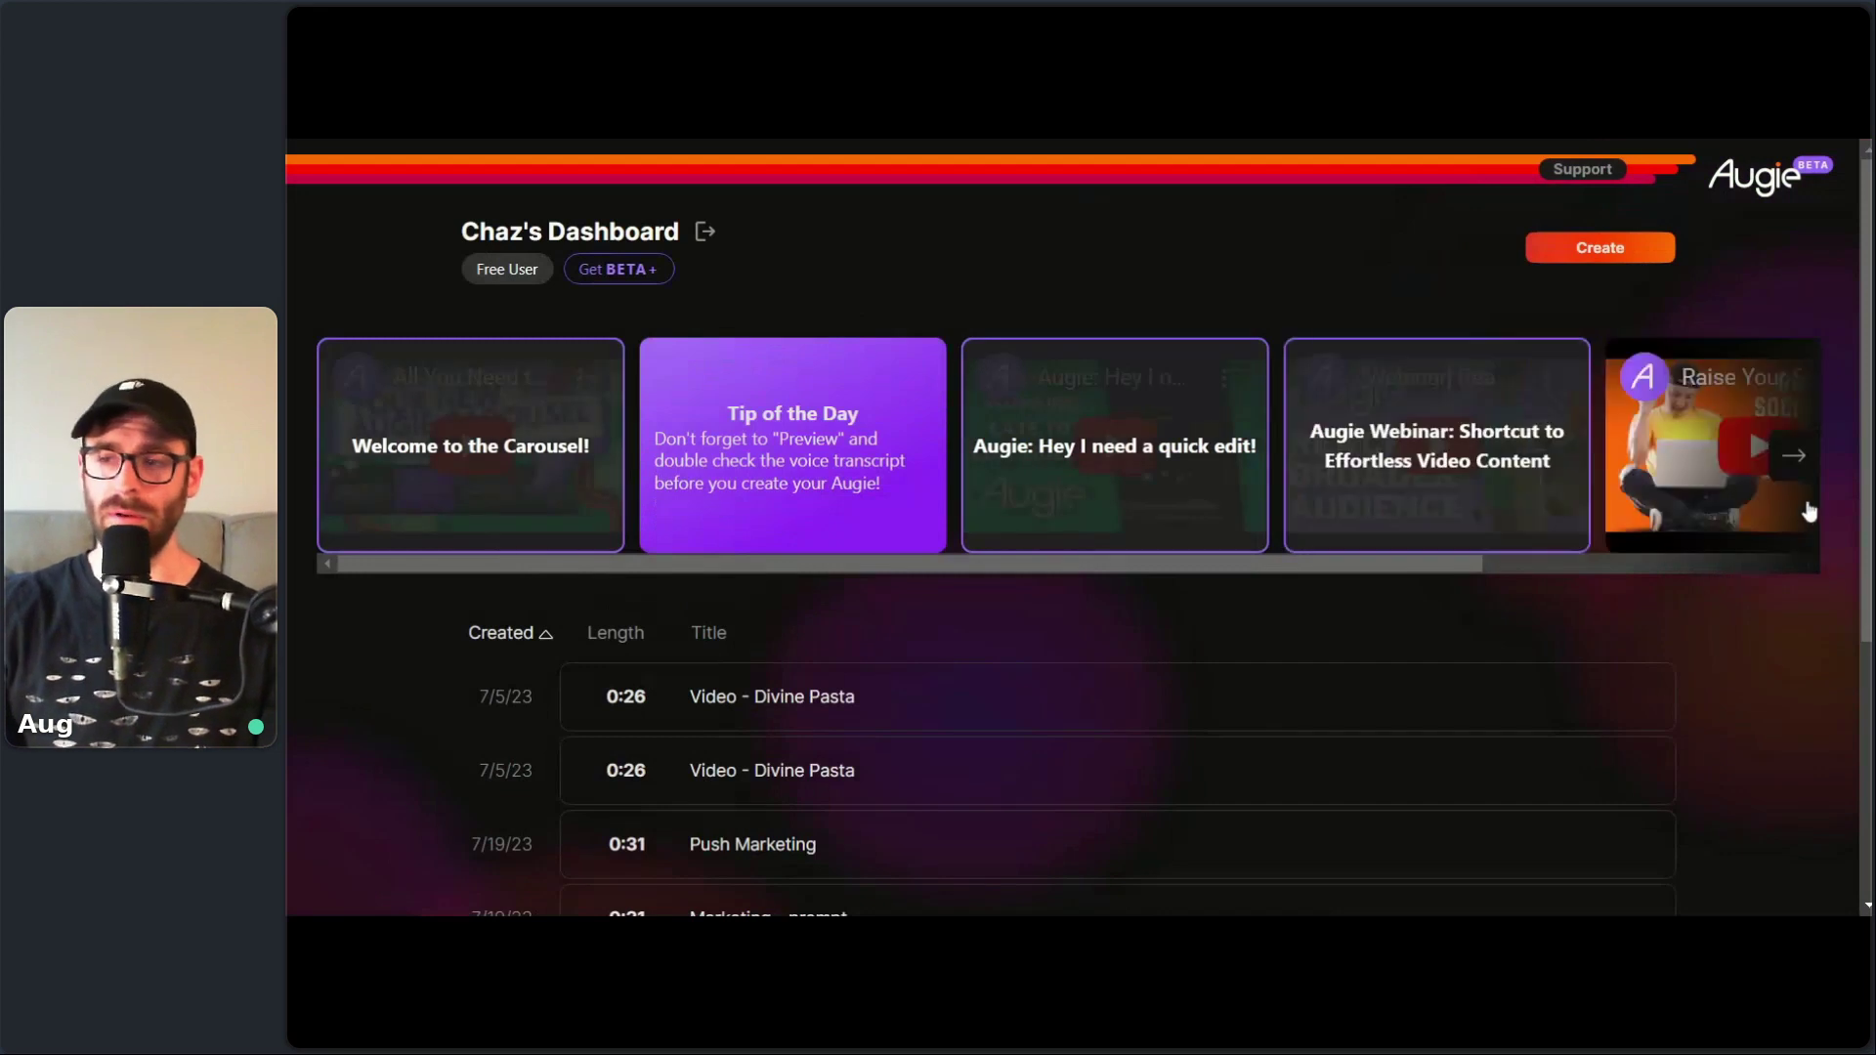
scroll(1862, 518, down, 2)
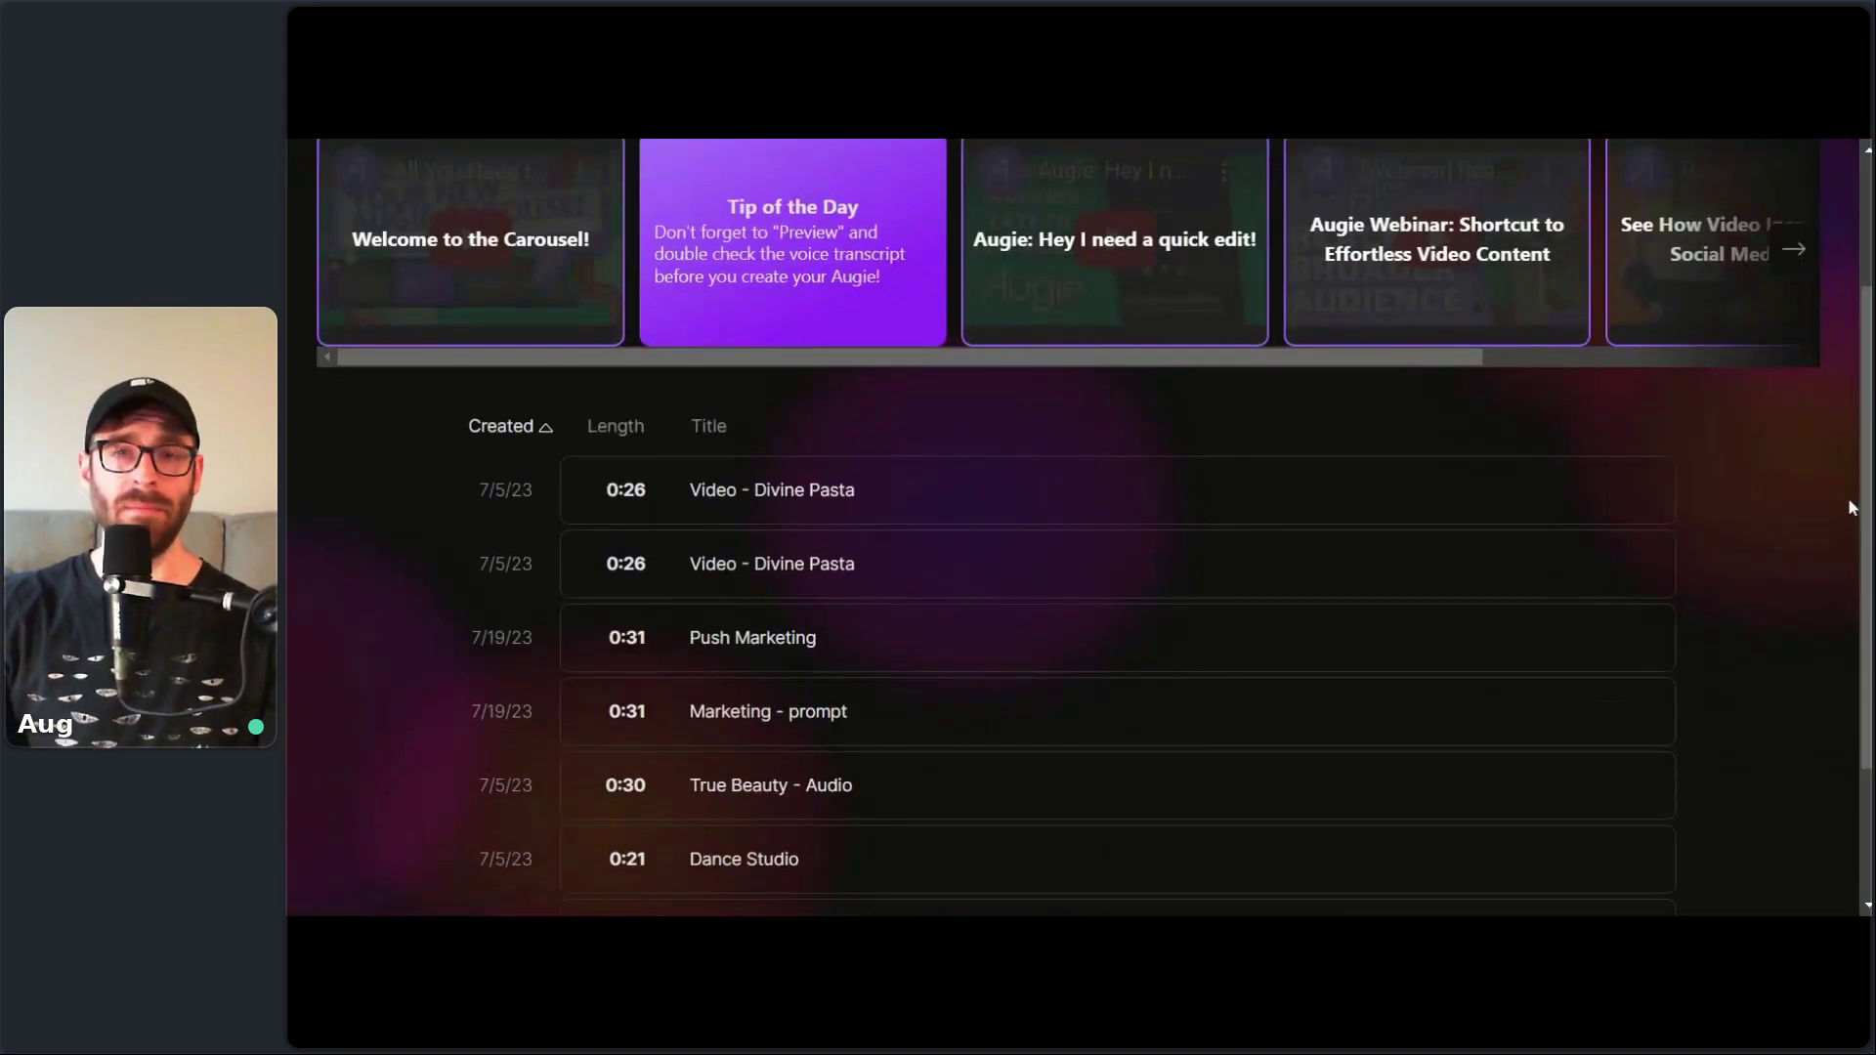
scroll(1847, 537, down, 2)
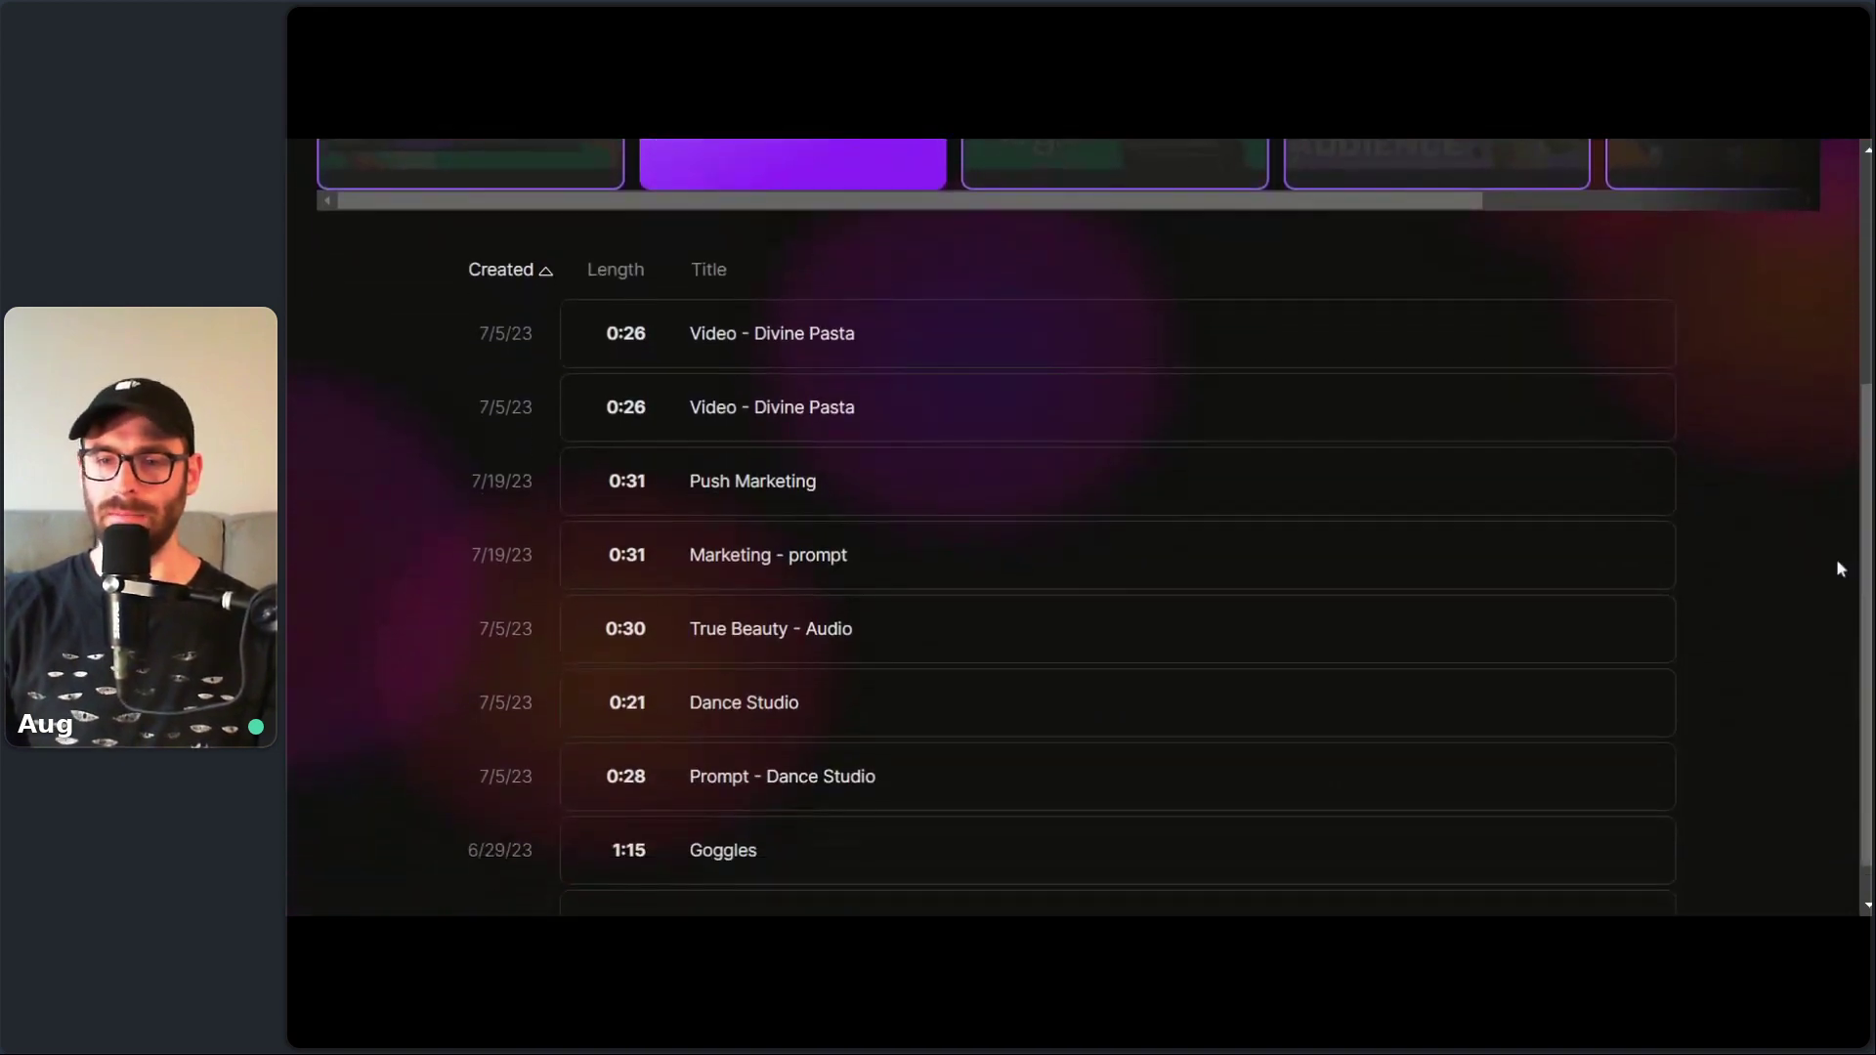
scroll(1839, 703, up, 3)
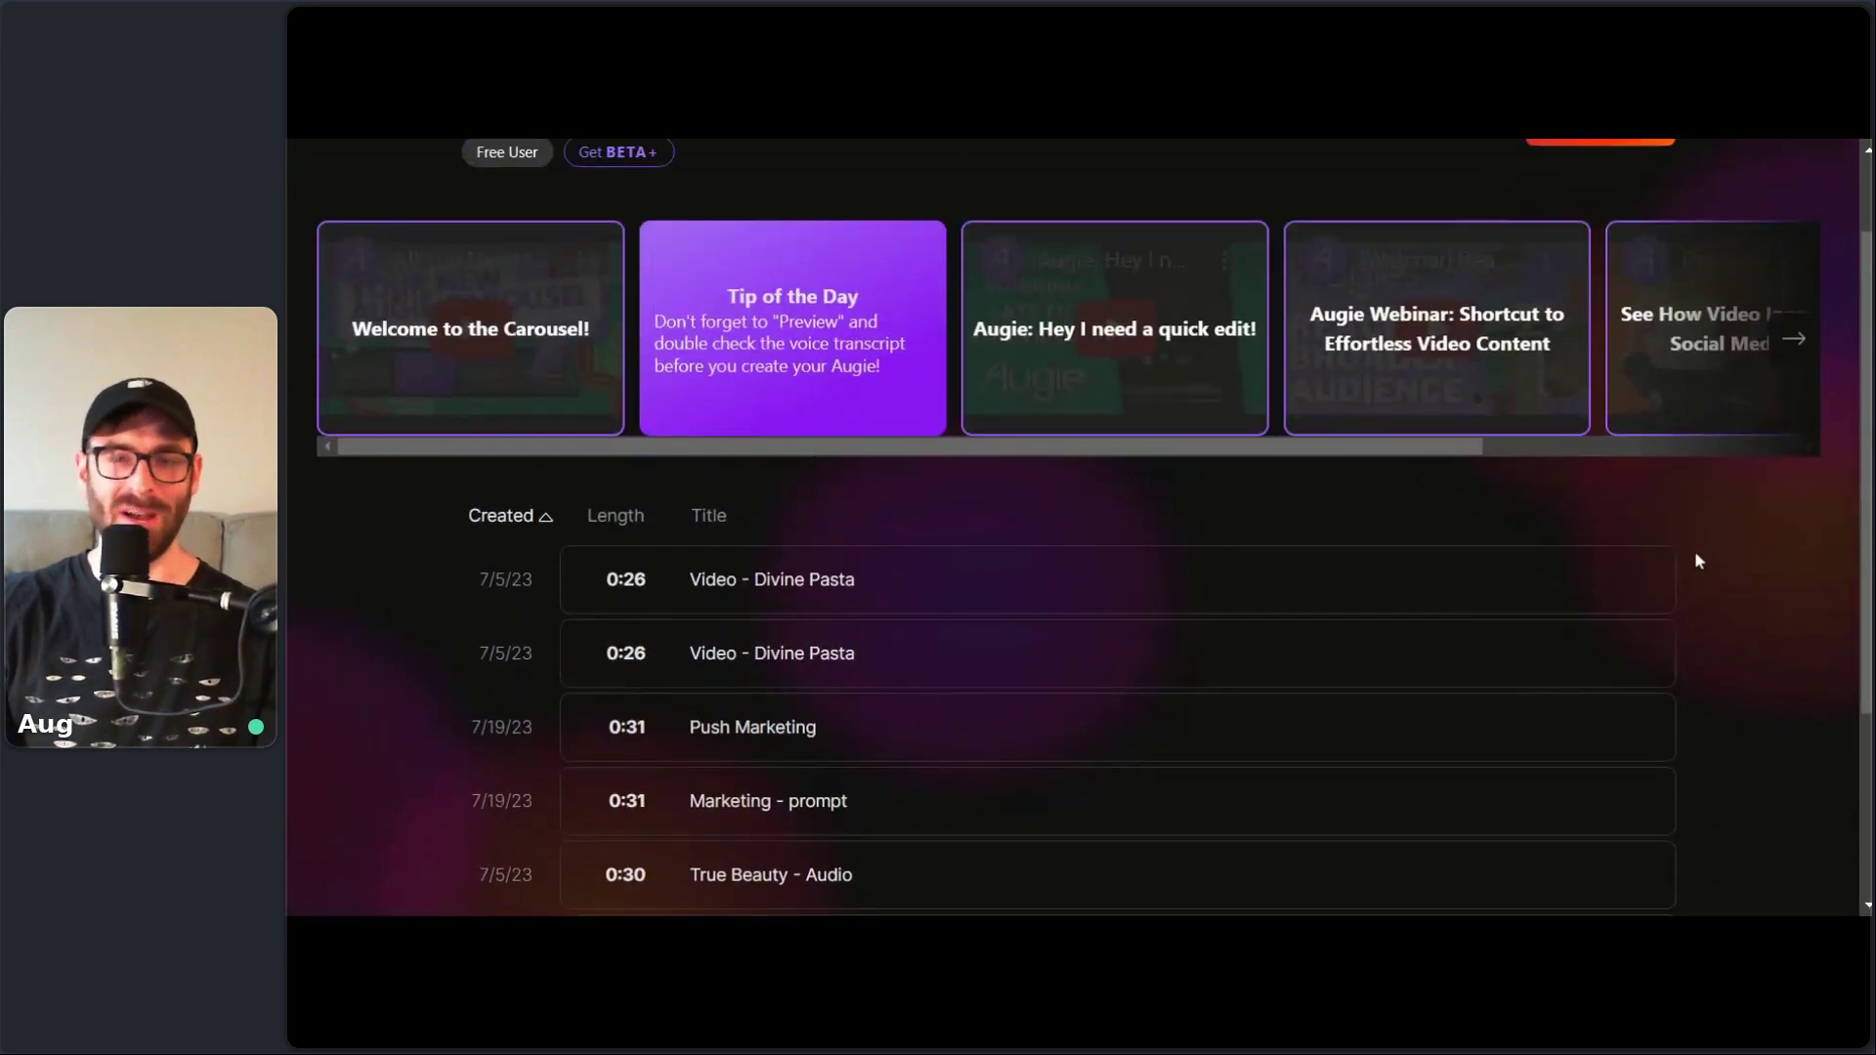
scroll(1723, 578, up, 2)
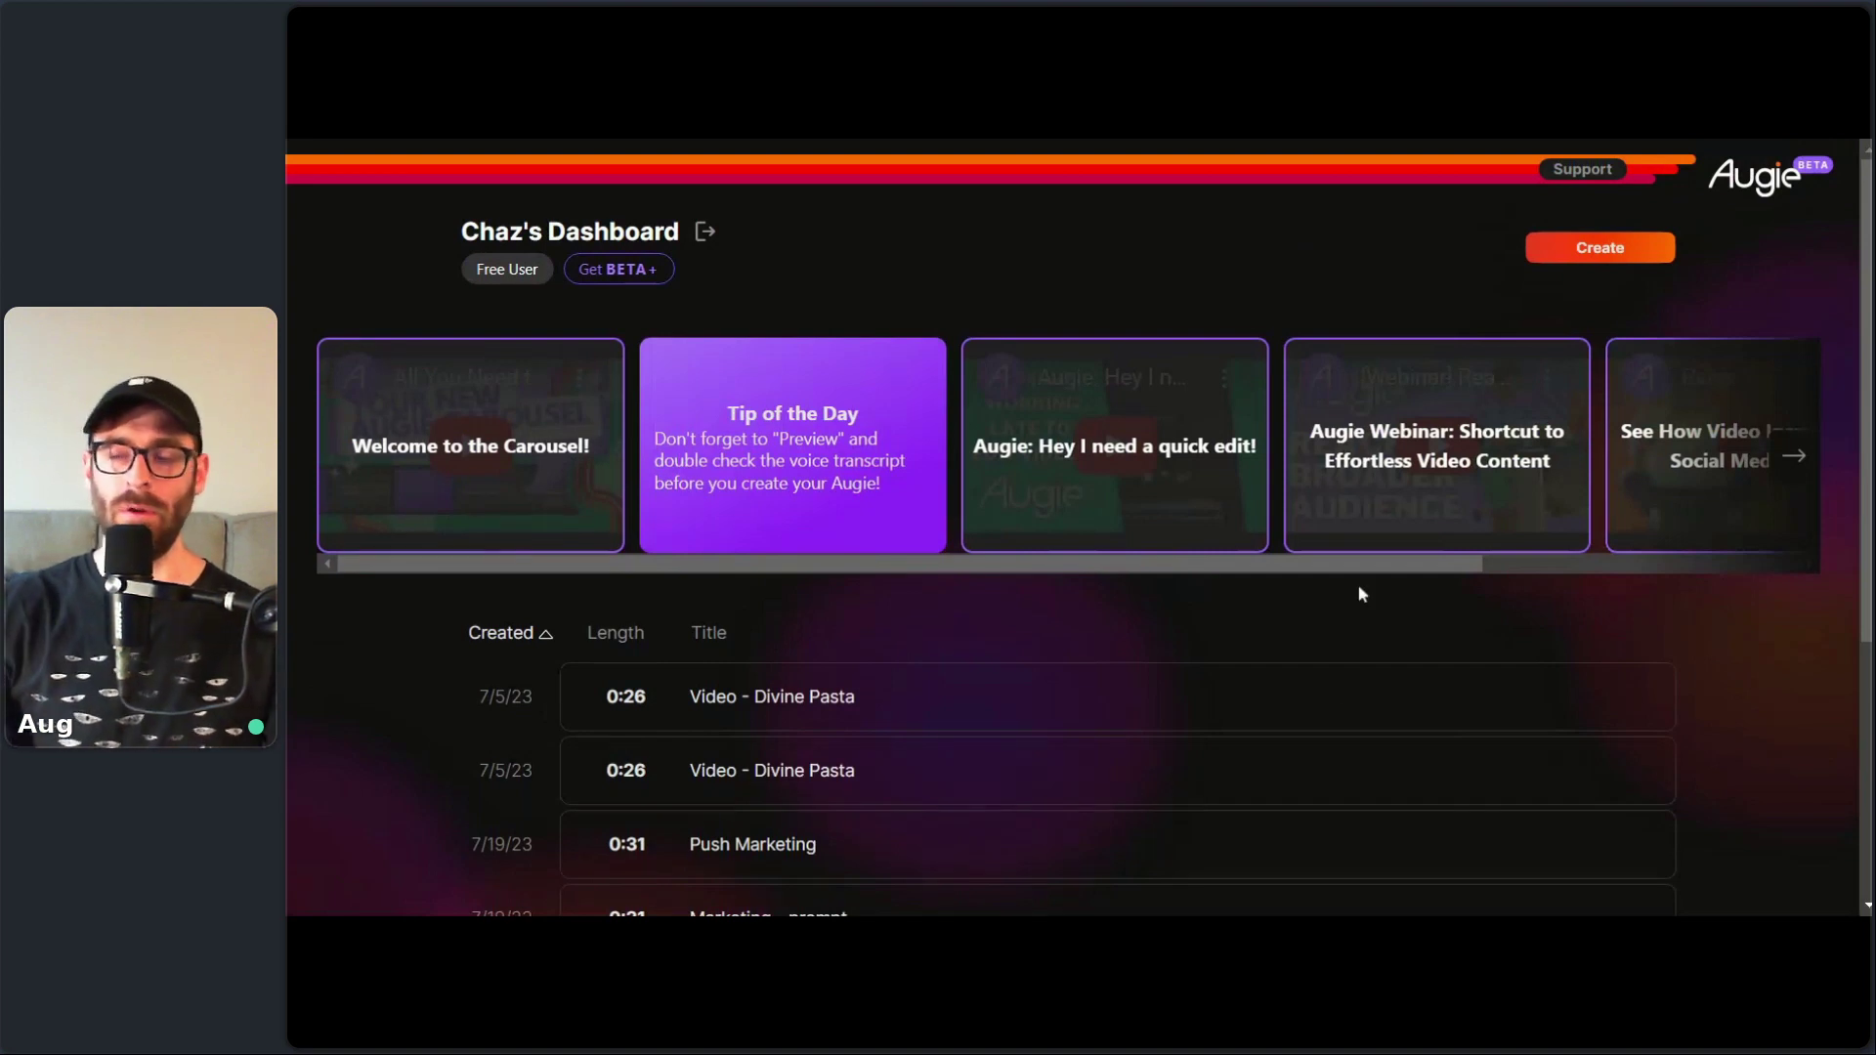
drag(1868, 219, 1868, 306)
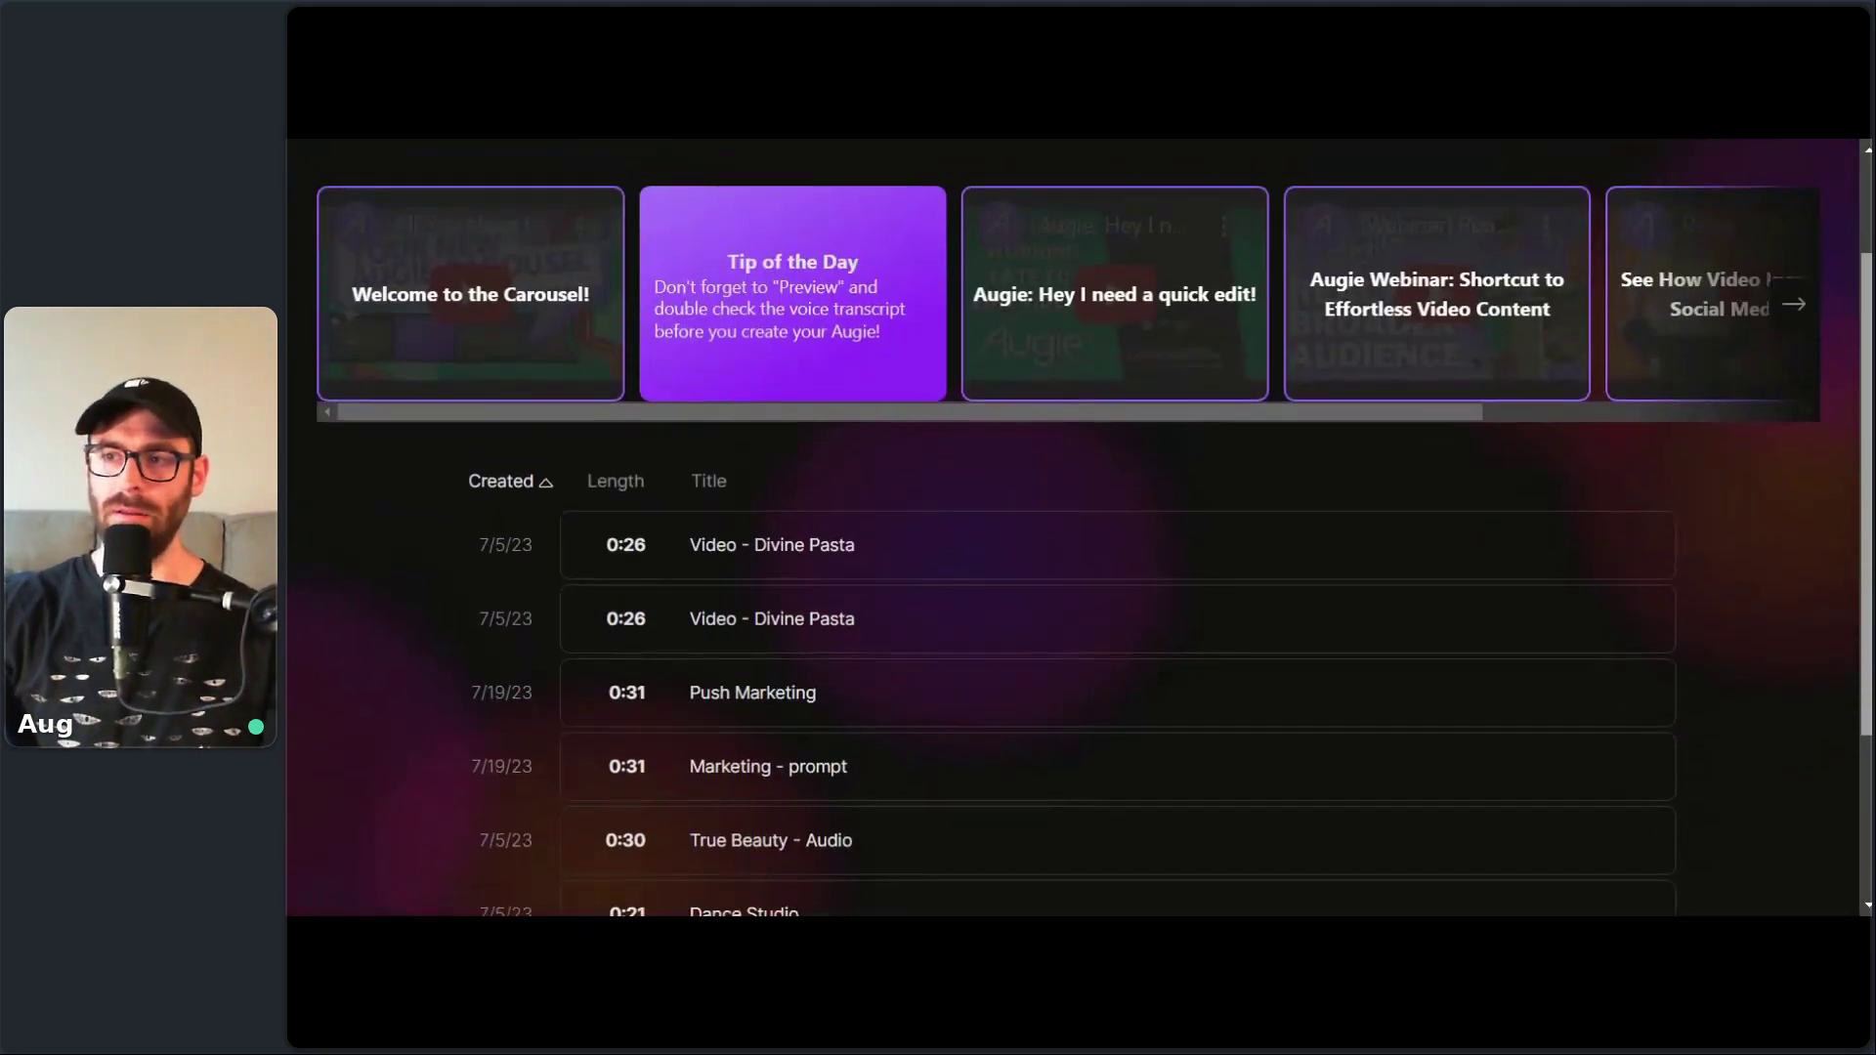
scroll(1268, 198, up, 2)
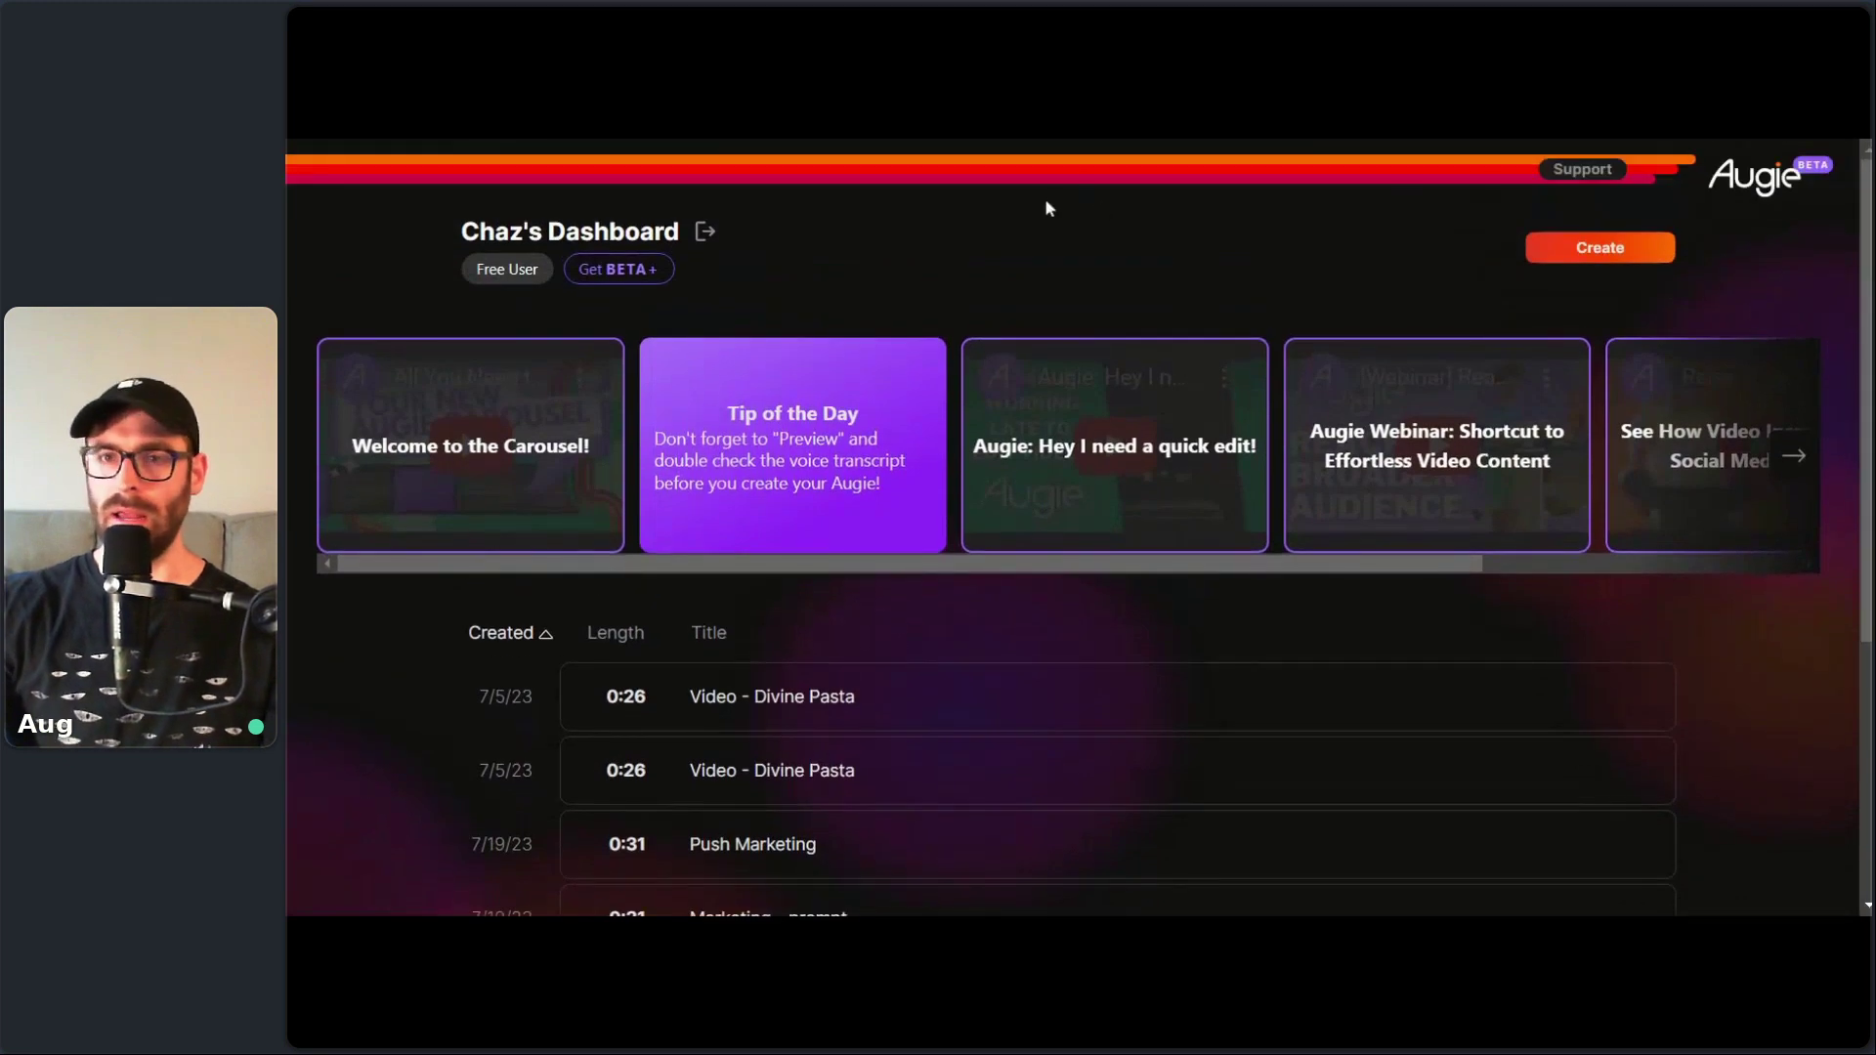